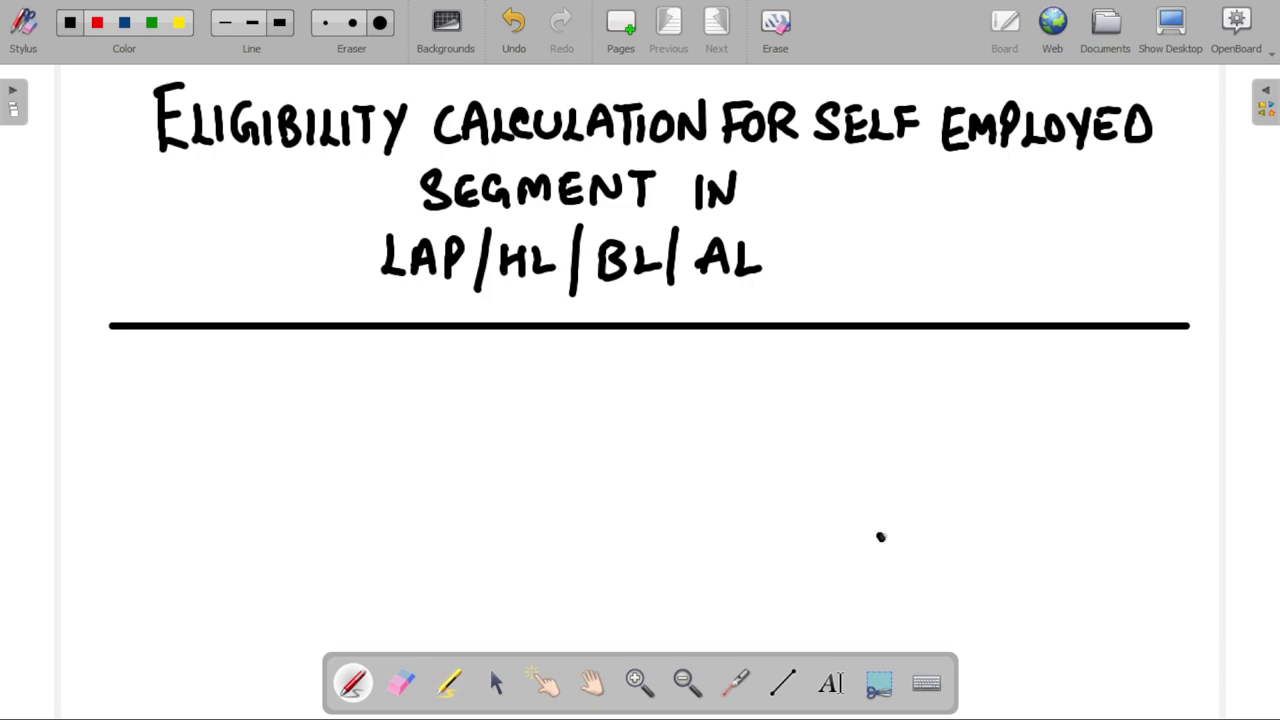
Switch from the whiteboard to the Excel workbook showing the Eligibility self employed sheet
{"action": "key", "text": "alt+Tab"}
{"action": "key", "text": "alt+Tab"}
{"action": "key", "text": "alt+Tab"}
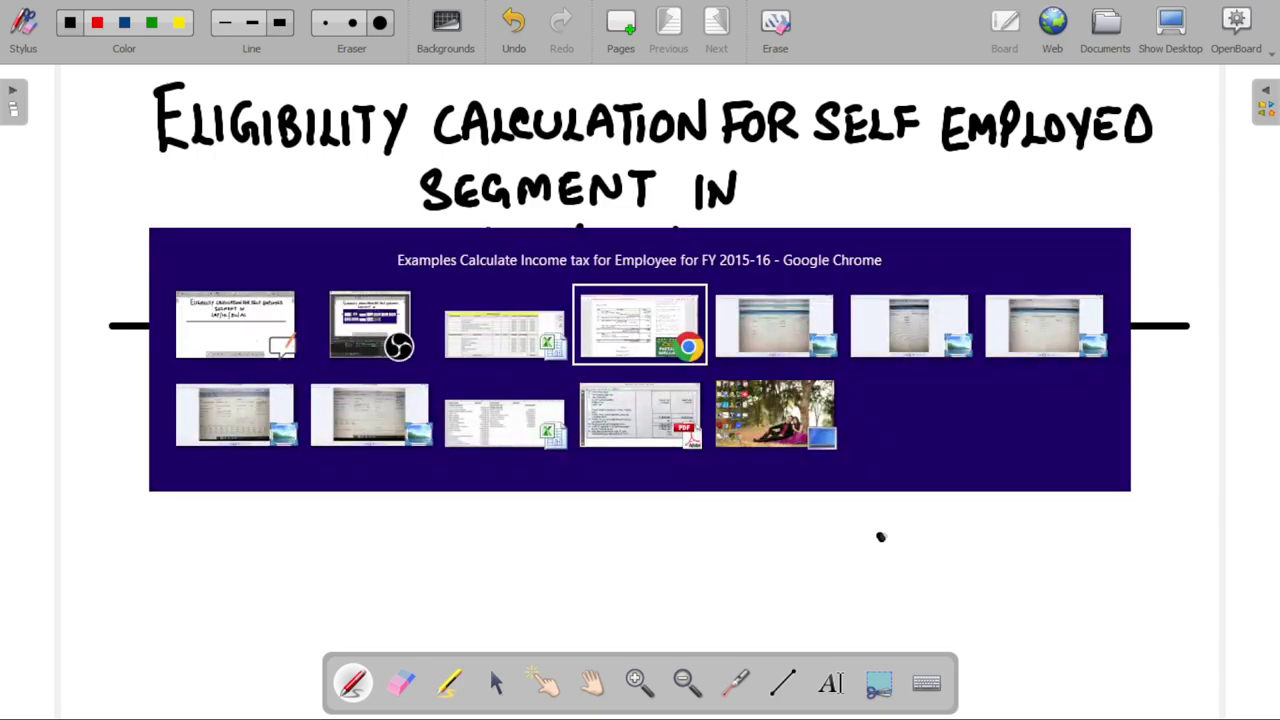
{"action": "key", "text": "alt+Tab"}
{"action": "key", "text": "alt+Tab"}
{"action": "key", "text": "alt+Tab"}
{"action": "key", "text": "alt+Tab"}
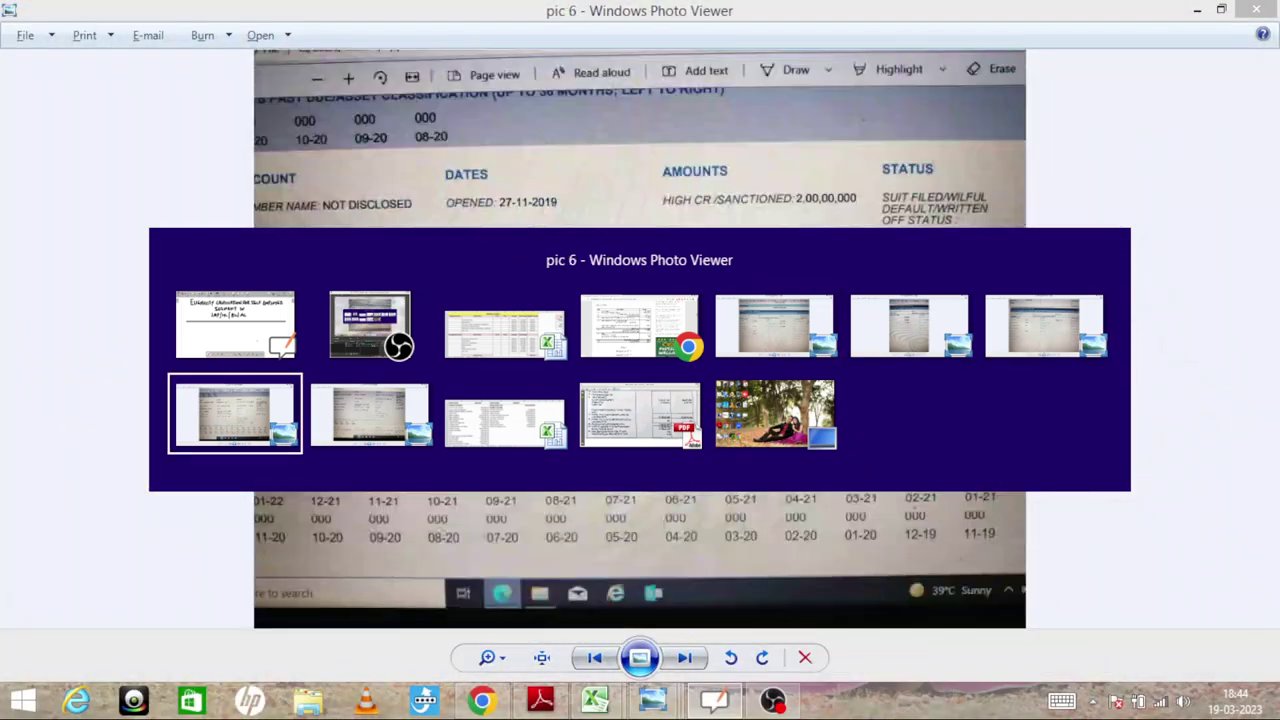
{"action": "key", "text": "alt+Tab"}
{"action": "key", "text": "alt+Tab"}
{"action": "key", "text": "alt+Tab"}
{"action": "key", "text": "alt+Tab"}
{"action": "key", "text": "alt+Tab"}
{"action": "key", "text": "alt+Tab"}
{"action": "key", "text": "alt+Tab"}
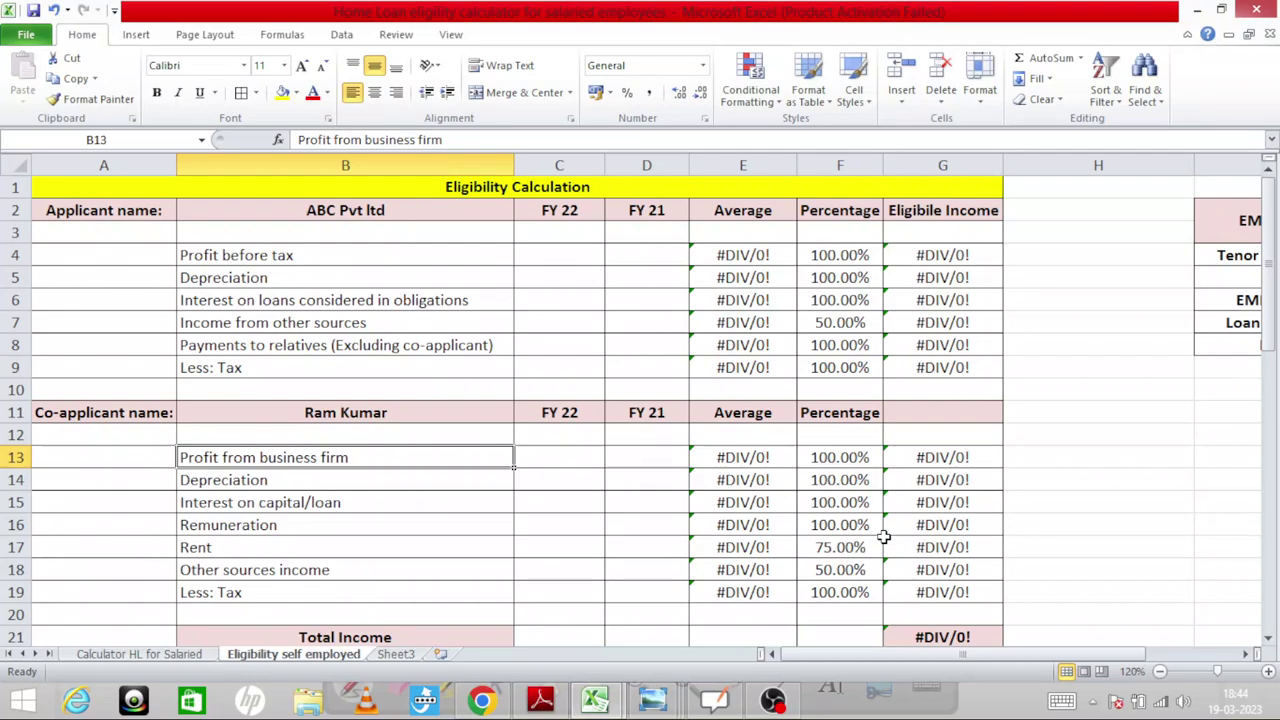
Review the applicant's income rows from Payments to relatives up to the Eligibility Calculation title
{"action": "key", "text": "Up"}
{"action": "key", "text": "Up"}
{"action": "key", "text": "Up"}
{"action": "key", "text": "Up"}
{"action": "key", "text": "Up"}
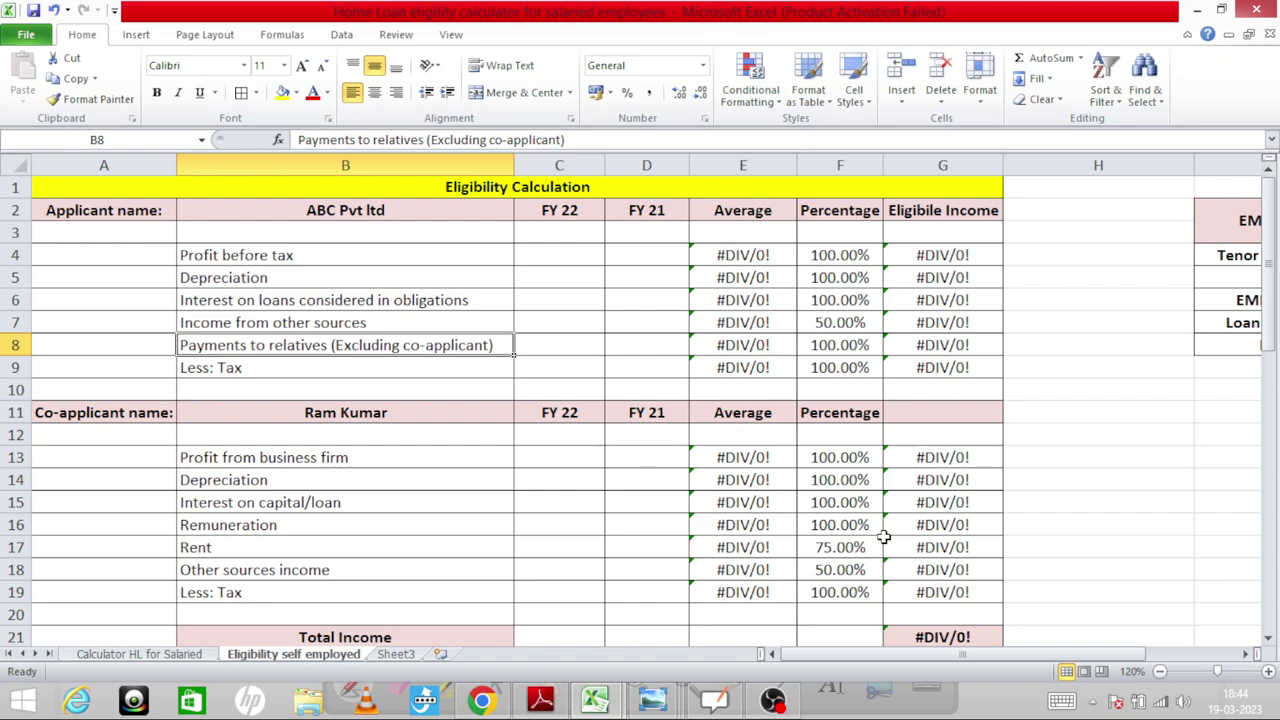
{"action": "key", "text": "Up"}
{"action": "key", "text": "Up"}
{"action": "key", "text": "Up"}
{"action": "key", "text": "Up"}
{"action": "key", "text": "Up"}
{"action": "key", "text": "Up"}
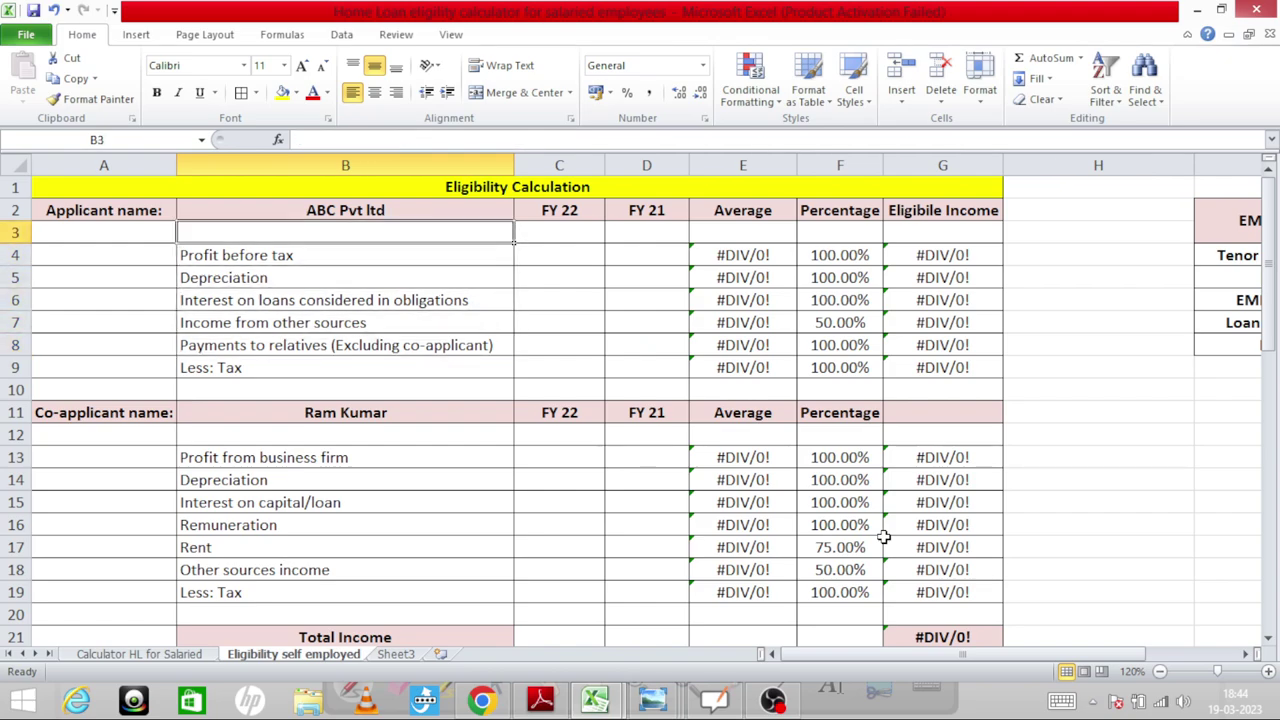
{"action": "key", "text": "Up"}
{"action": "key", "text": "Down"}
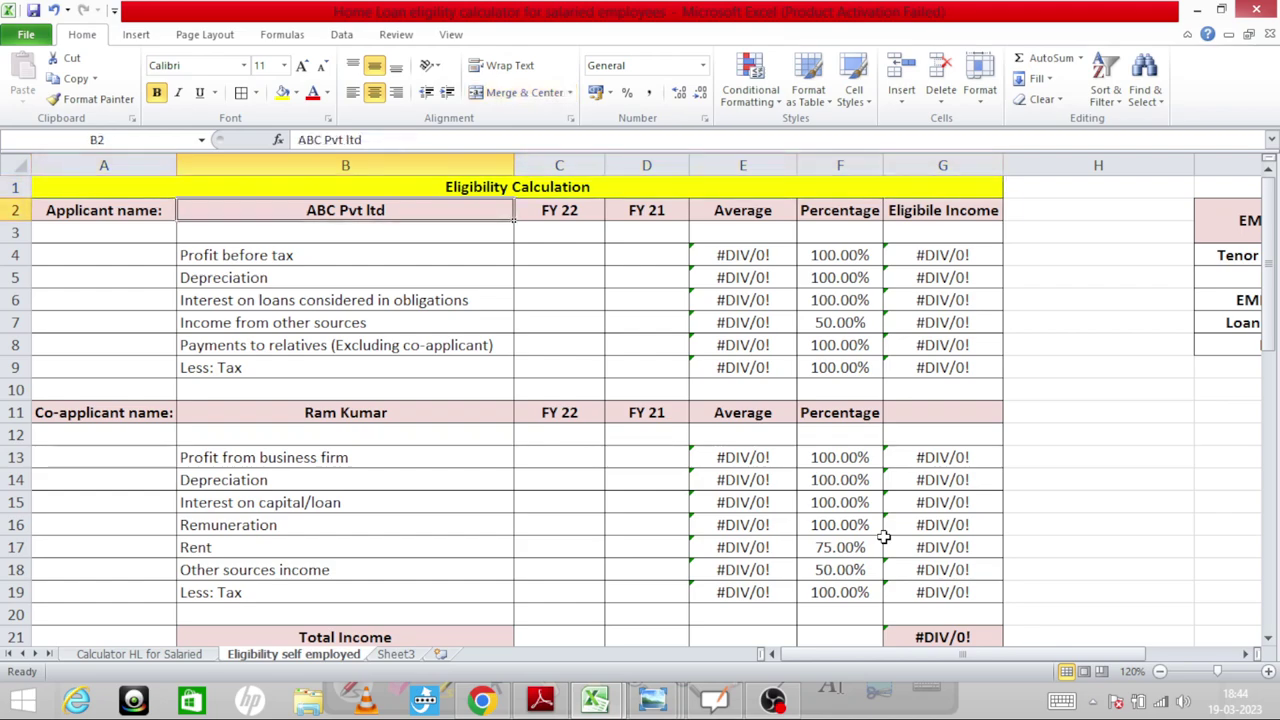
{"action": "key", "text": "Up"}
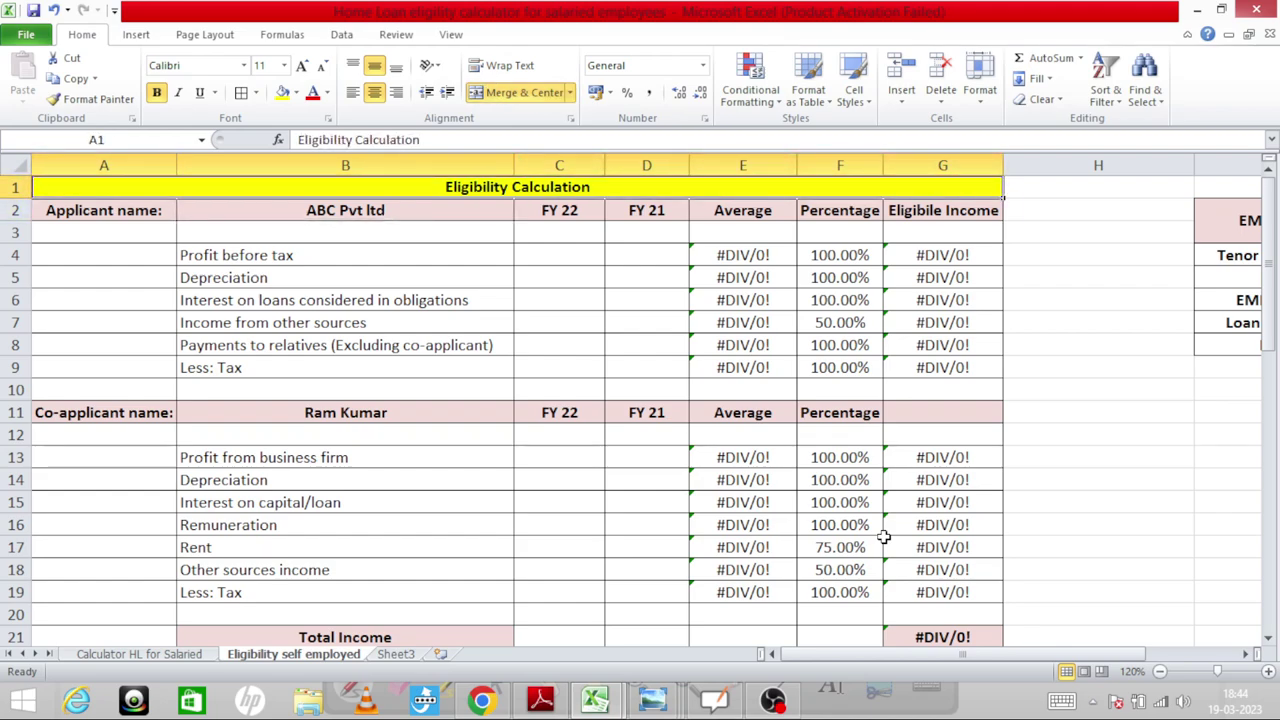
Examine the applicant name and the FY 22, FY 21 and Average column headings
{"action": "key", "text": "Down"}
{"action": "key", "text": "Left"}
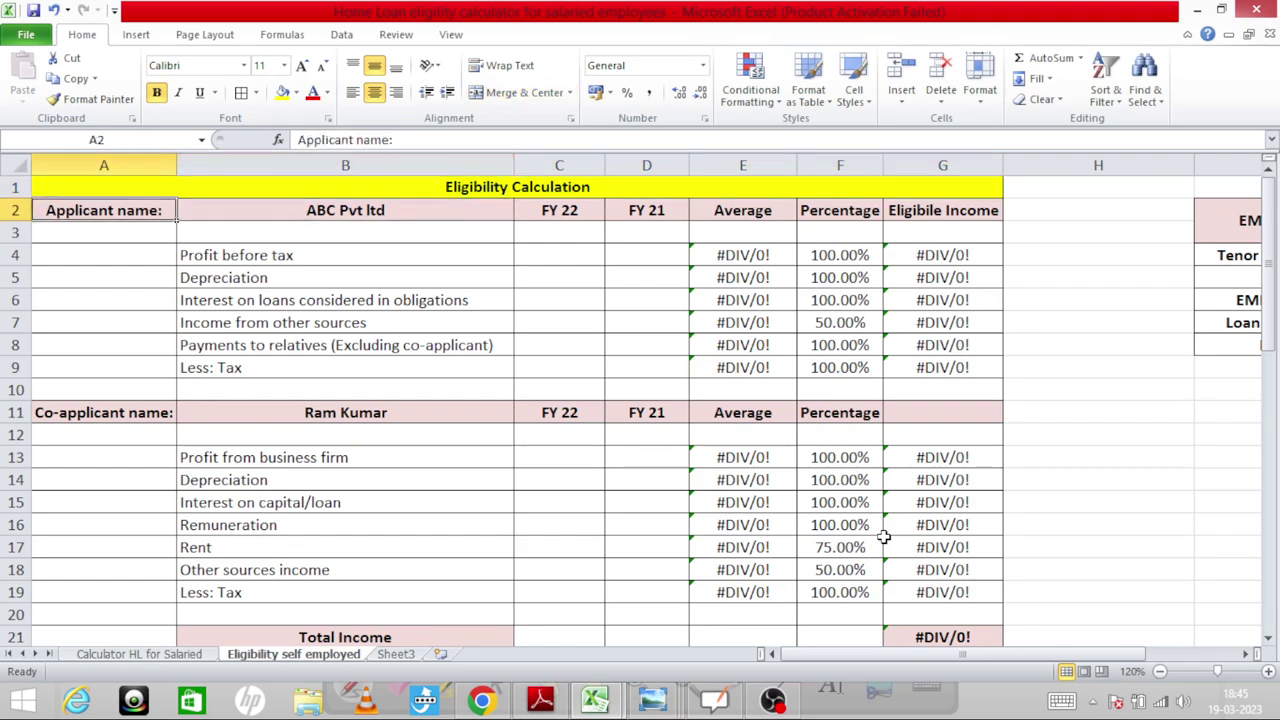
{"action": "key", "text": "Right"}
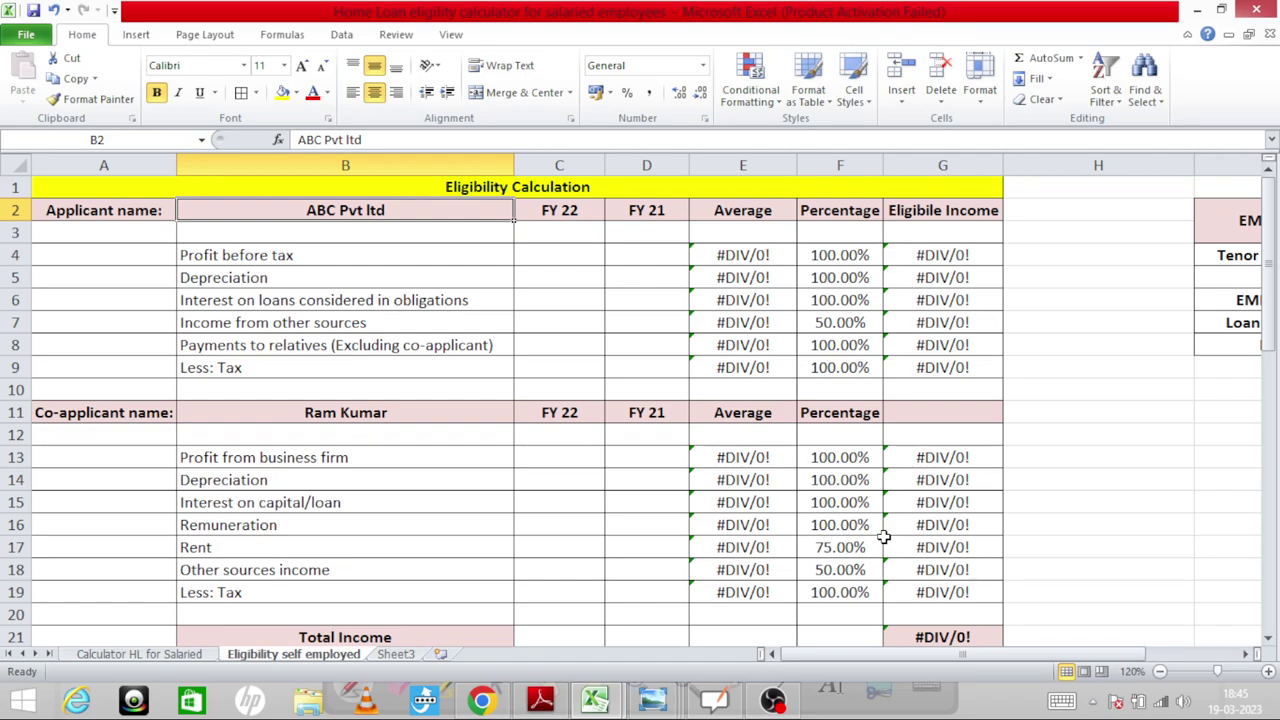
{"action": "key", "text": "Right"}
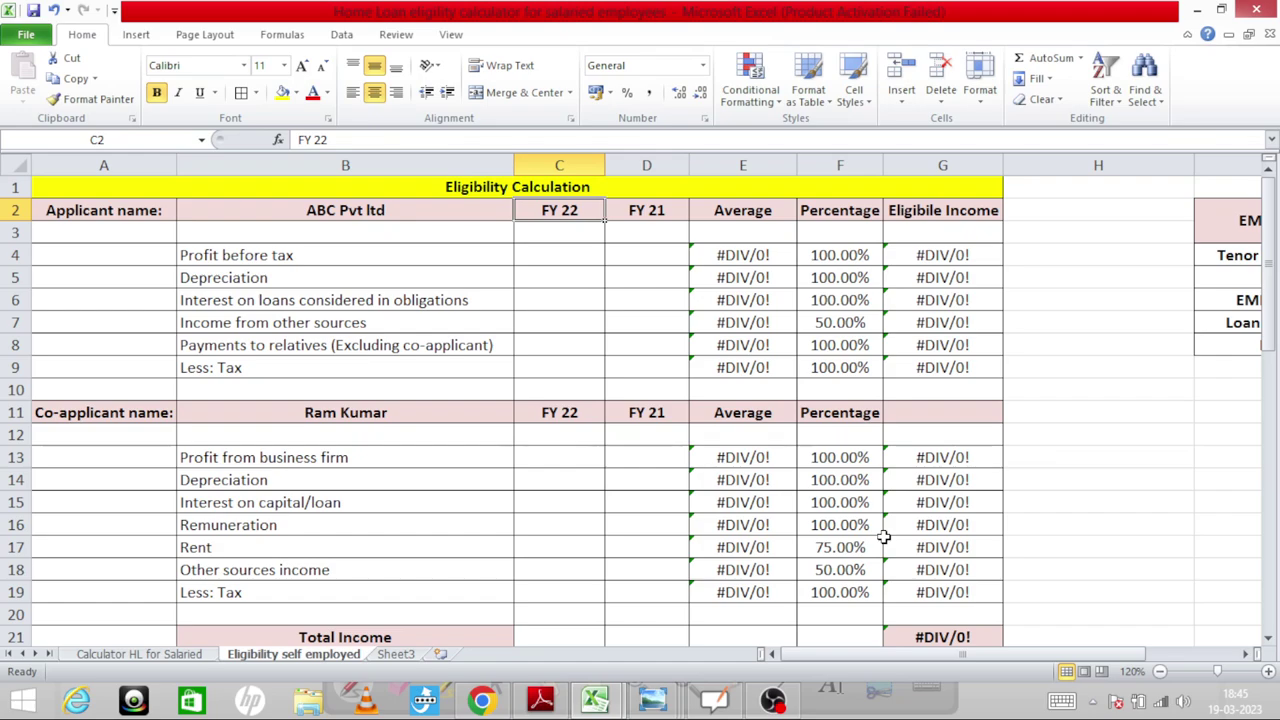
{"action": "key", "text": "Right"}
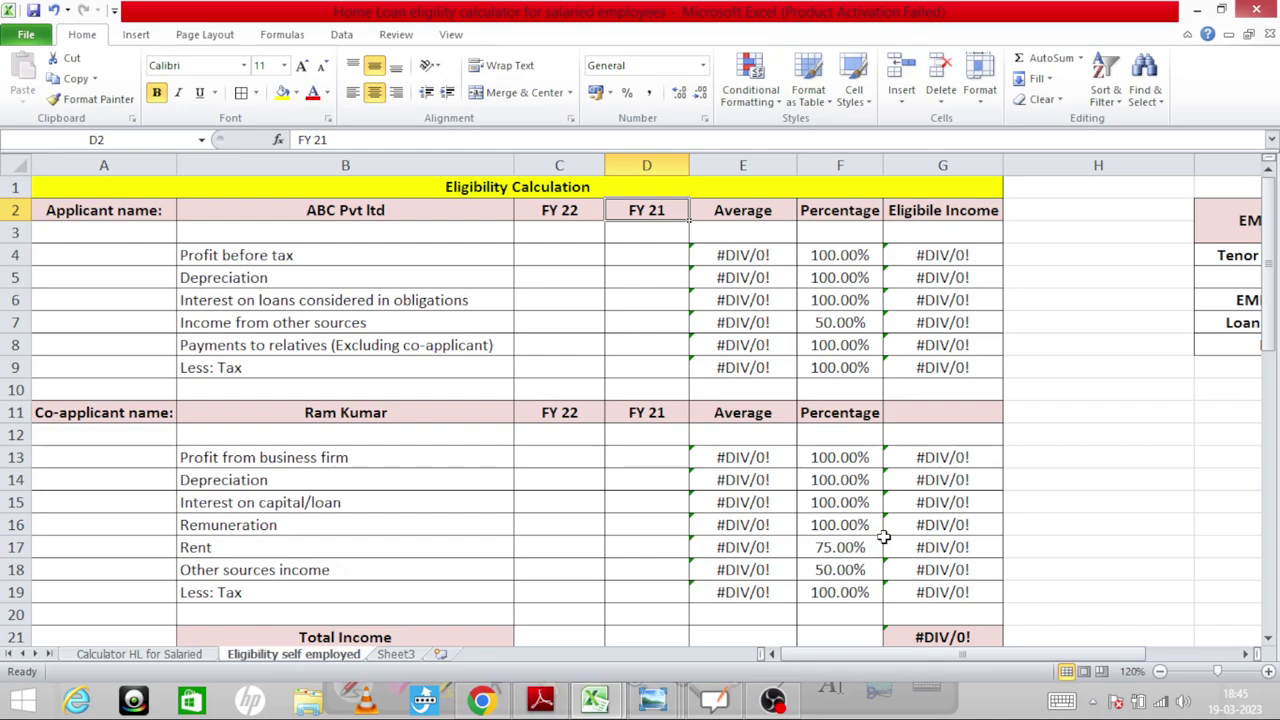
{"action": "key", "text": "Left"}
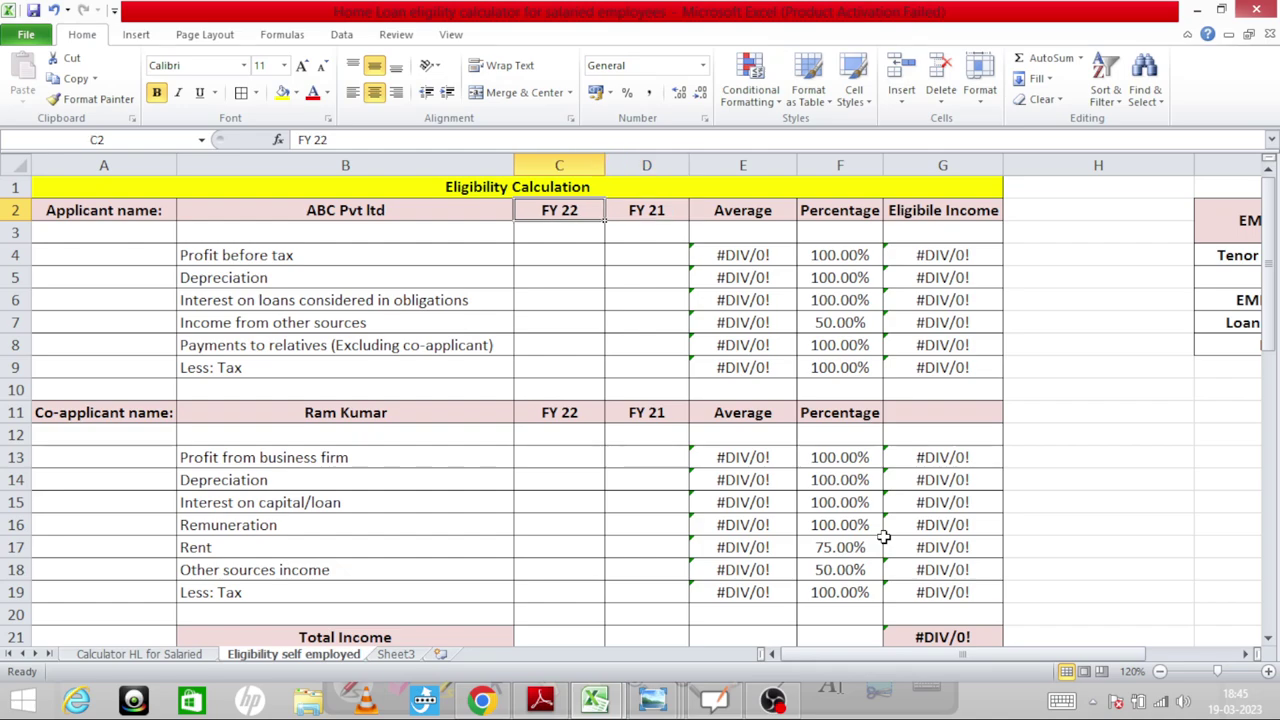
{"action": "key", "text": "Right"}
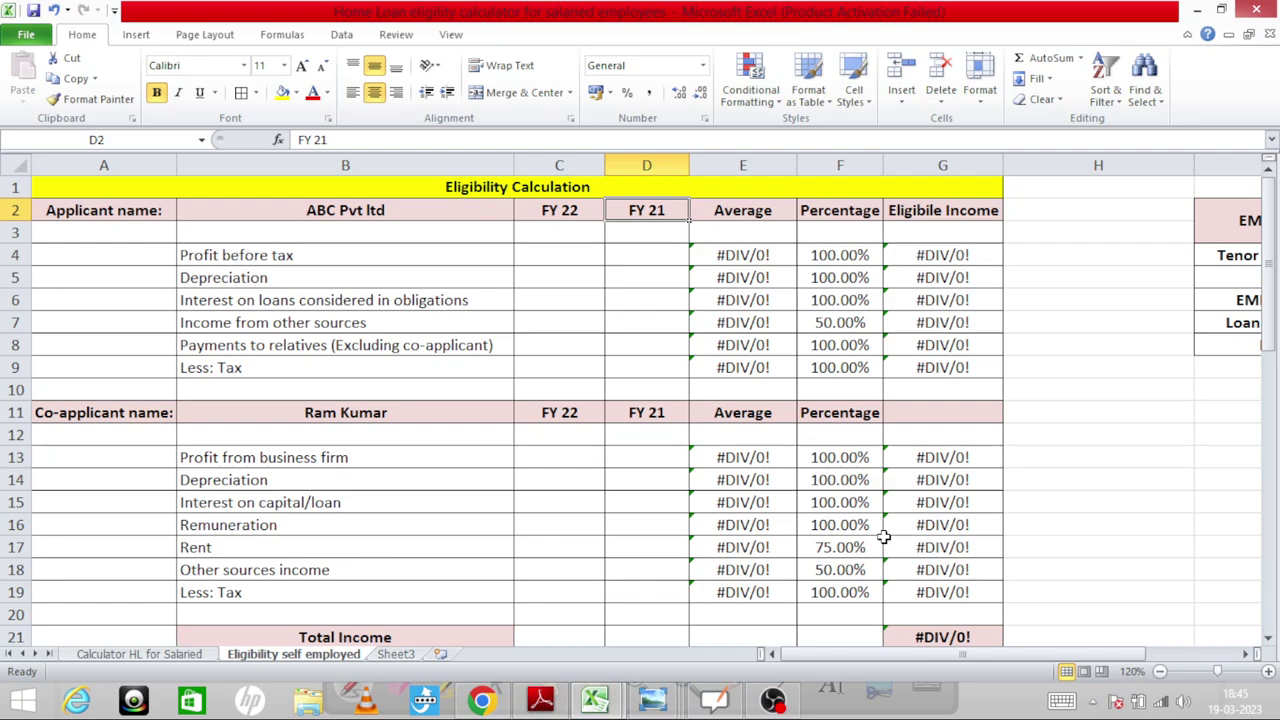
{"action": "key", "text": "Down"}
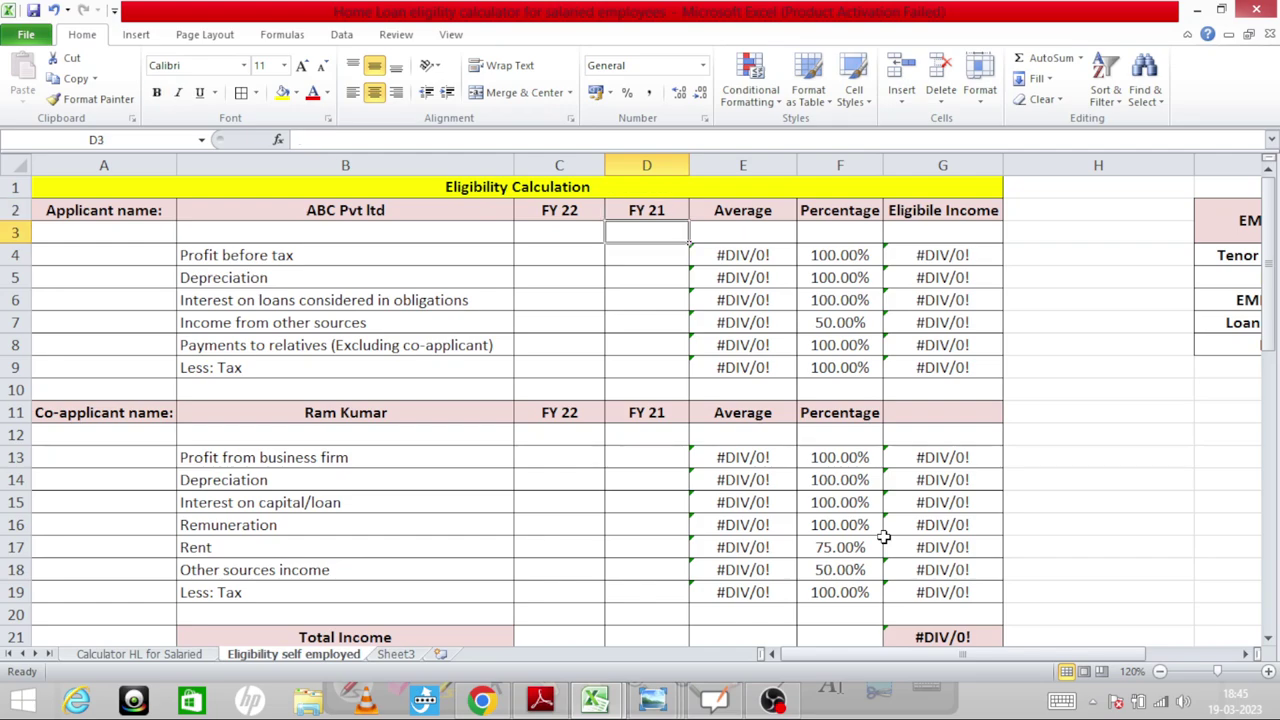
{"action": "key", "text": "Down"}
{"action": "key", "text": "Up"}
{"action": "key", "text": "Up"}
{"action": "key", "text": "Right"}
{"action": "key", "text": "Down"}
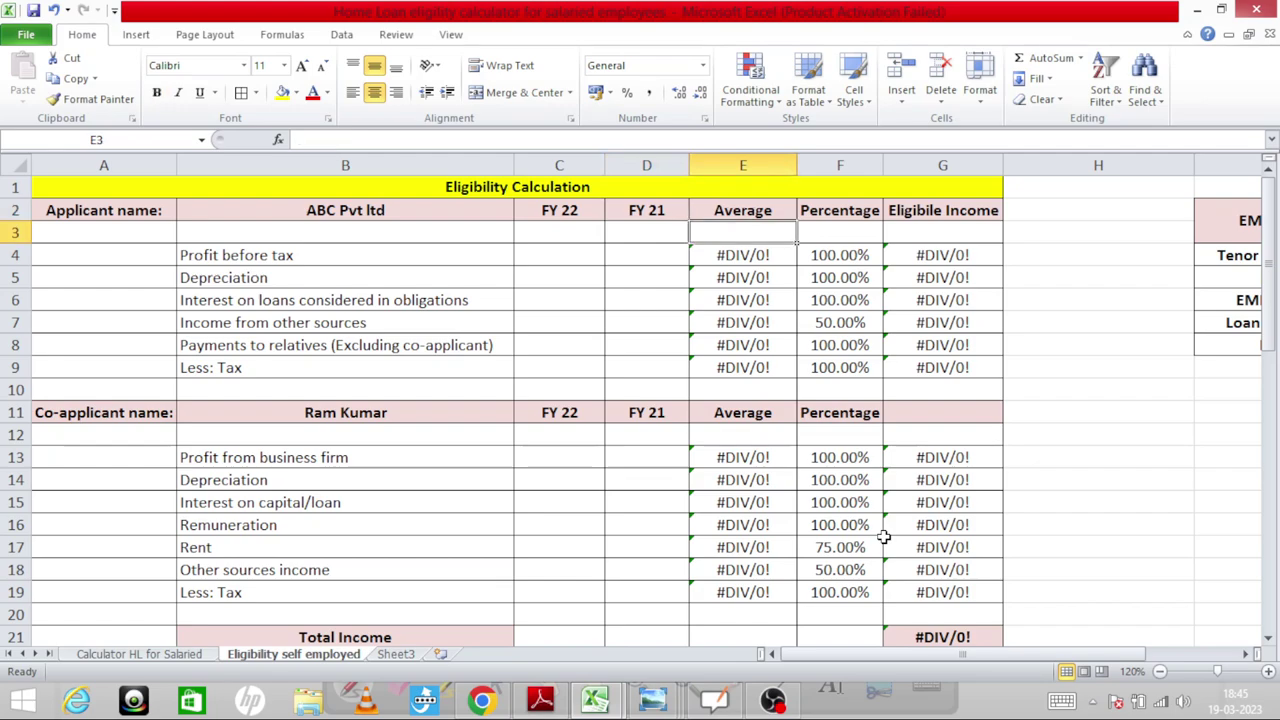
Examine the Profit before tax row across its FY 22, FY 21 and Average cells
{"action": "key", "text": "Down"}
{"action": "key", "text": "Left"}
{"action": "key", "text": "Left"}
{"action": "key", "text": "Left"}
{"action": "key", "text": "Left"}
{"action": "key", "text": "Right"}
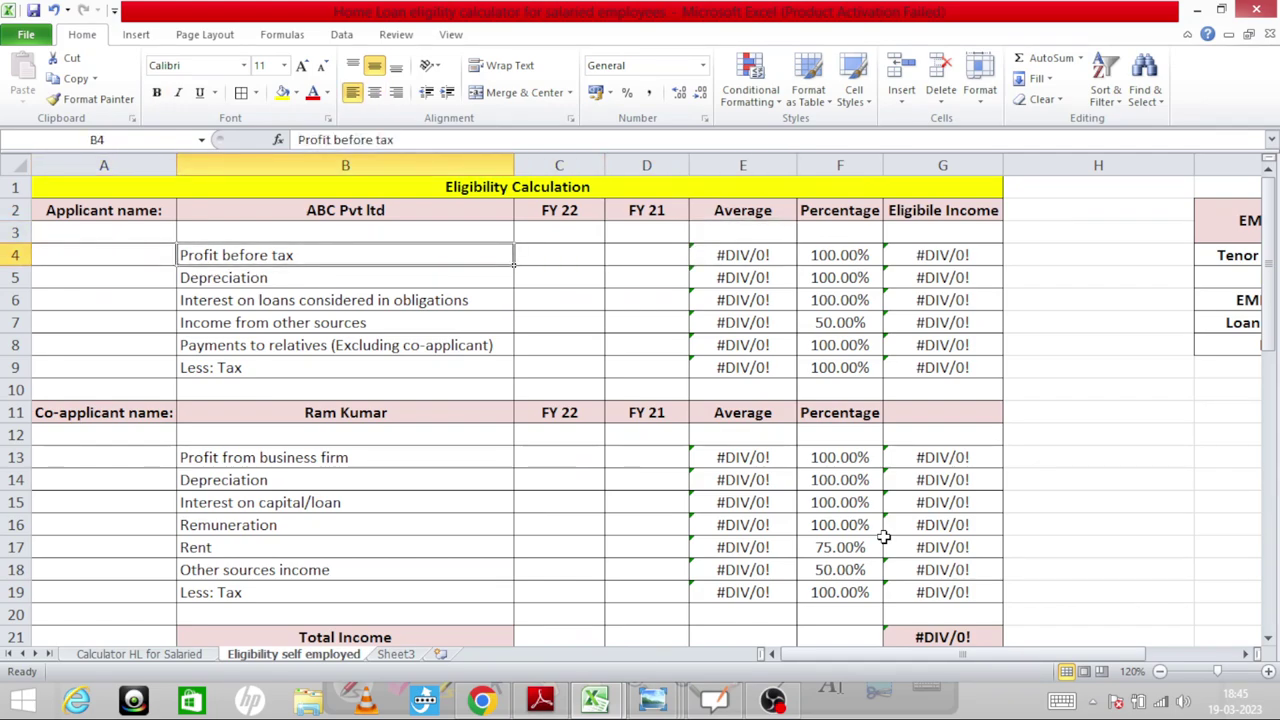
{"action": "key", "text": "Right"}
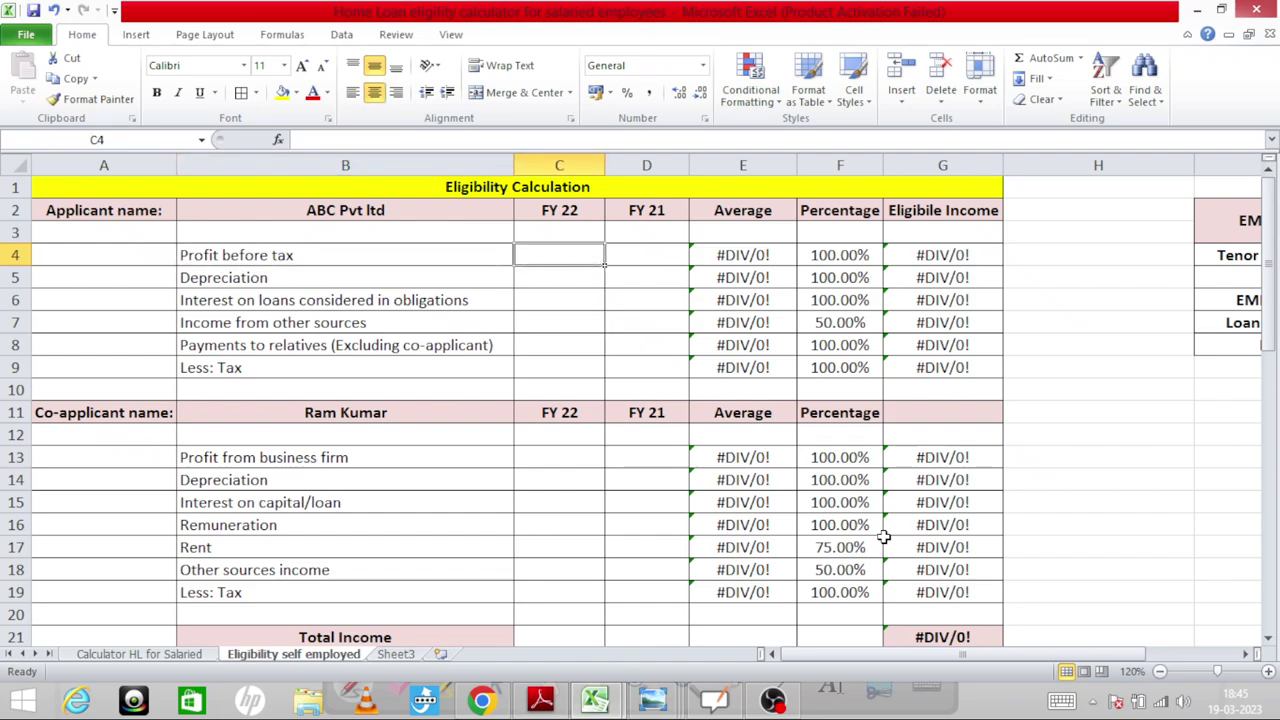
{"action": "key", "text": "Right"}
{"action": "key", "text": "Left"}
{"action": "key", "text": "Up"}
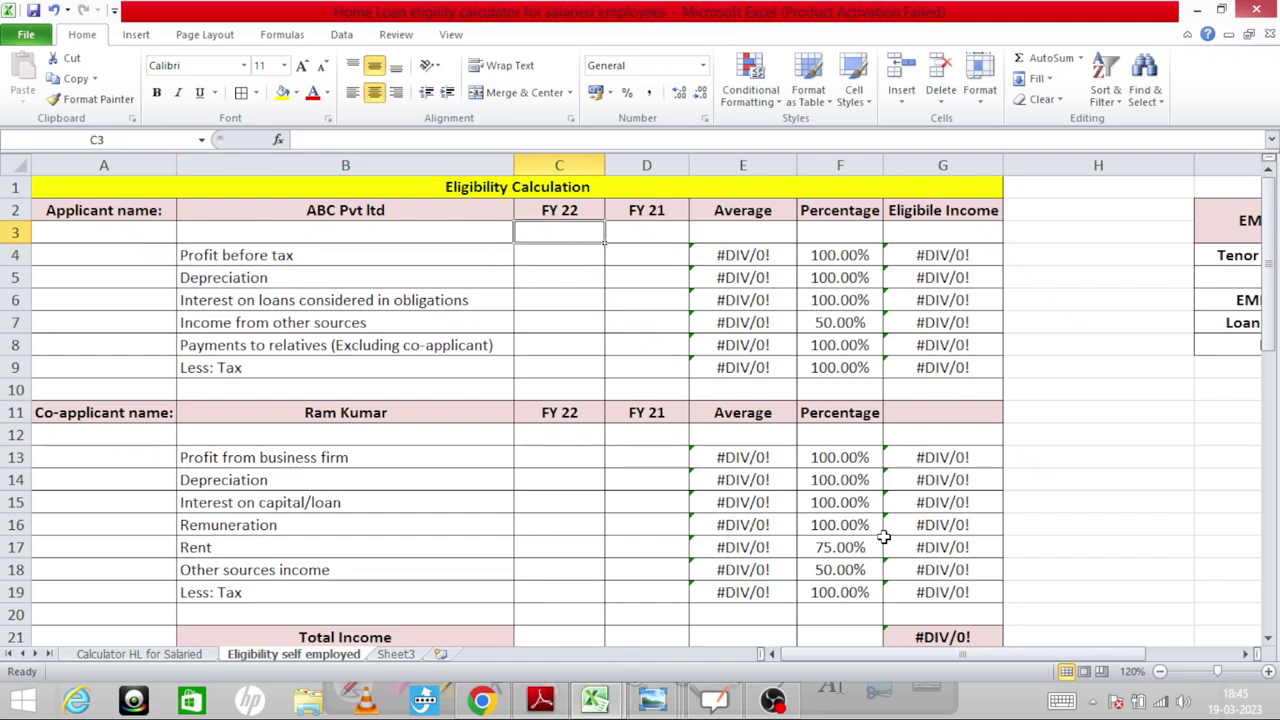
{"action": "key", "text": "Down"}
{"action": "key", "text": "Right"}
{"action": "key", "text": "Right"}
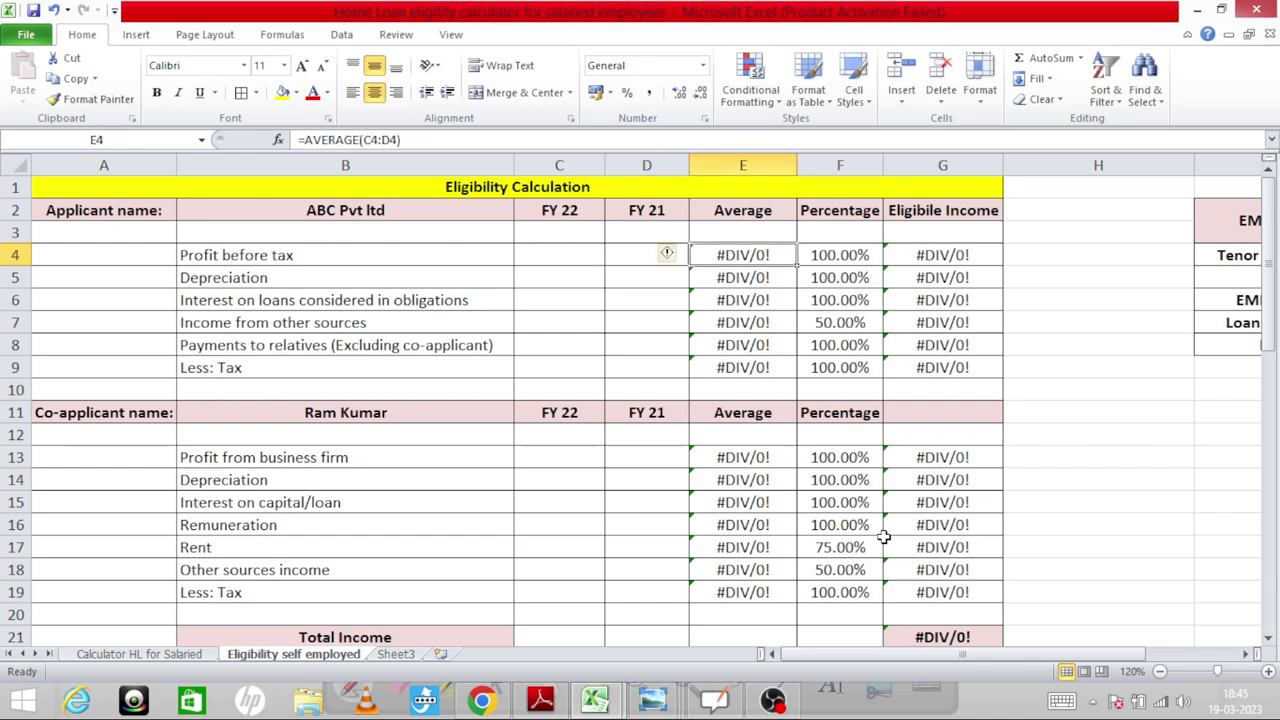
Compare the FY 22 and FY 21 input cells for Profit before tax with the average formula in E4
{"action": "key", "text": "Up"}
{"action": "key", "text": "Up"}
{"action": "key", "text": "Down"}
{"action": "key", "text": "Down"}
{"action": "key", "text": "Left"}
{"action": "key", "text": "Left"}
{"action": "key", "text": "Right"}
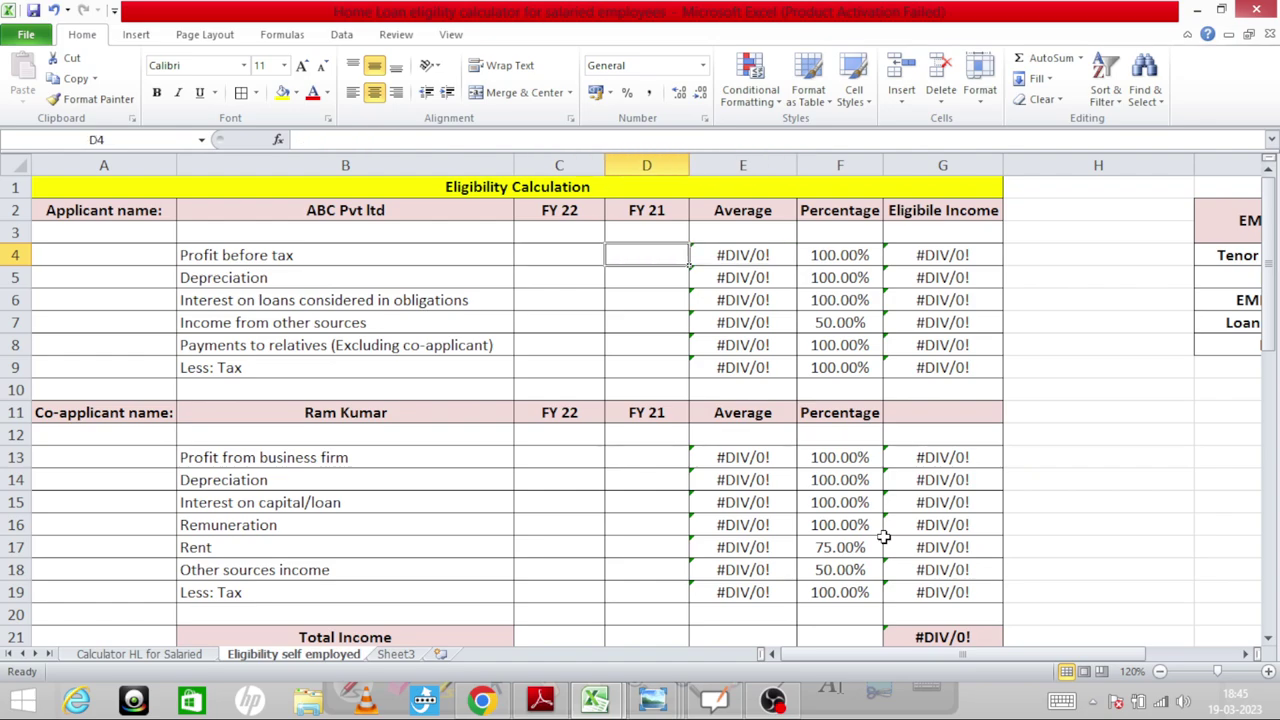
{"action": "key", "text": "Right"}
{"action": "key", "text": "Left"}
{"action": "key", "text": "Left"}
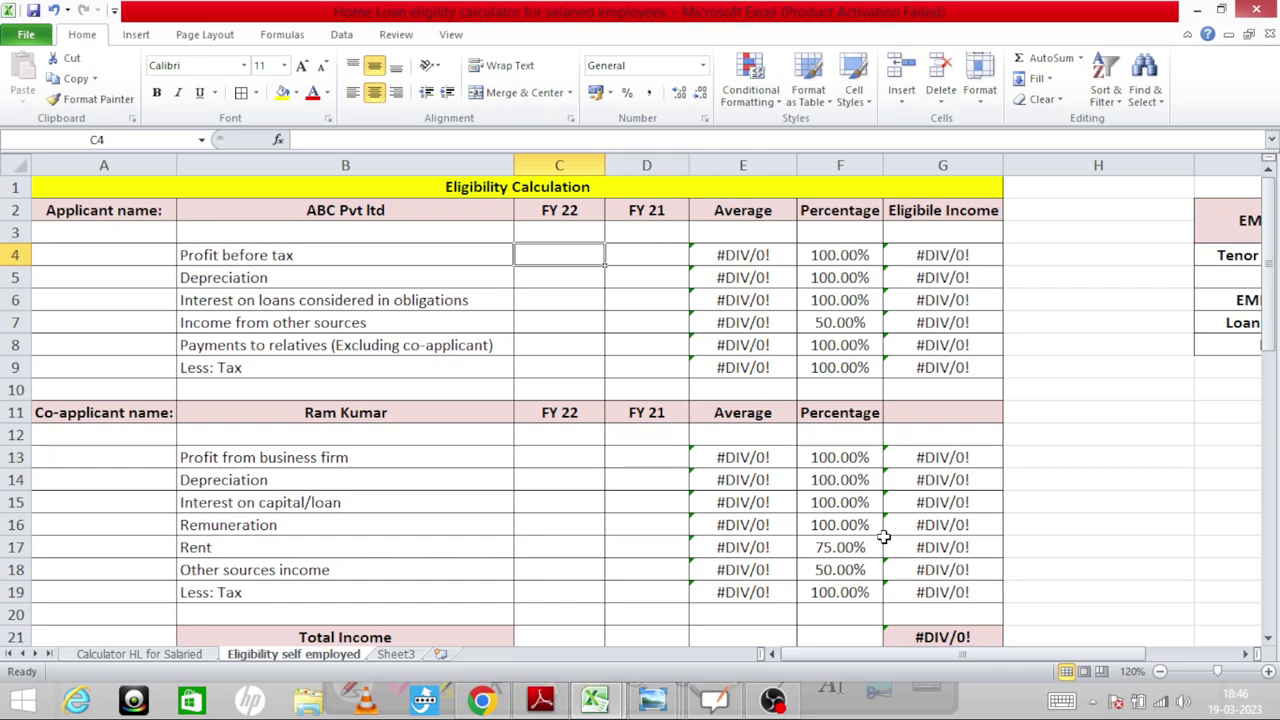
{"action": "key", "text": "Right"}
{"action": "key", "text": "Left"}
{"action": "key", "text": "Right"}
{"action": "key", "text": "Left"}
{"action": "key", "text": "Right"}
{"action": "key", "text": "Right"}
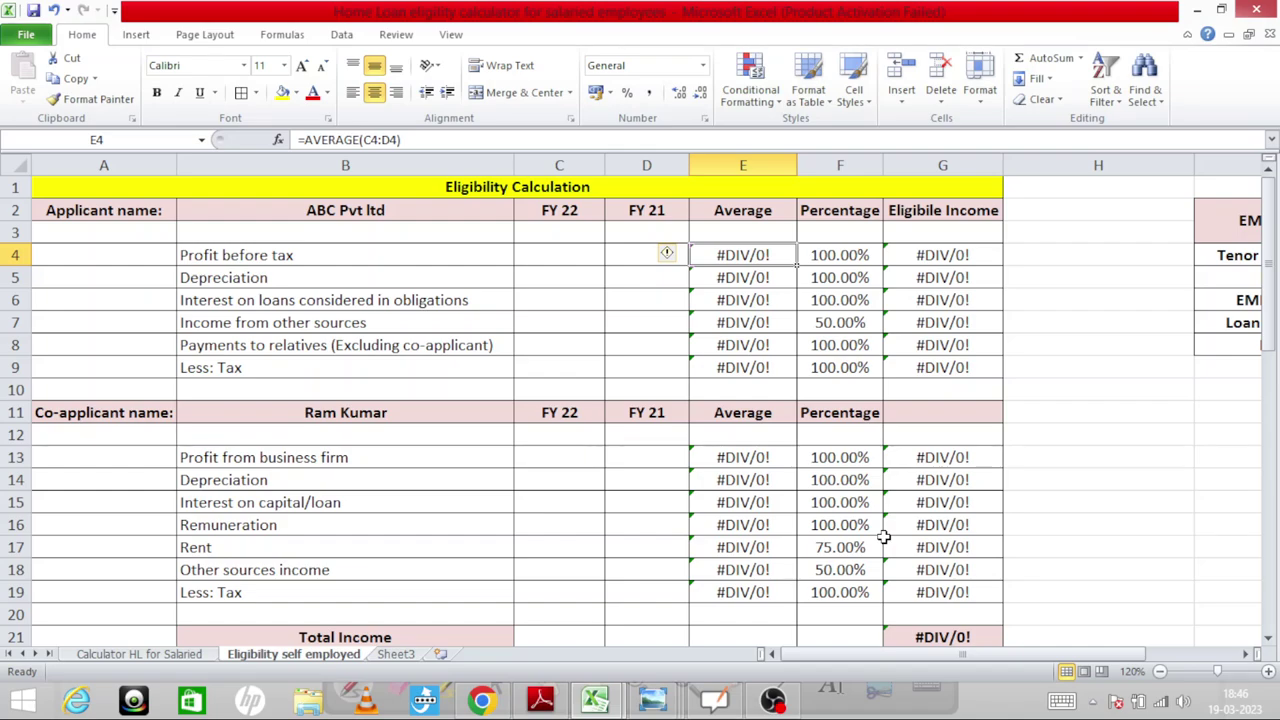
{"action": "key", "text": "Left"}
{"action": "key", "text": "shift+Left"}
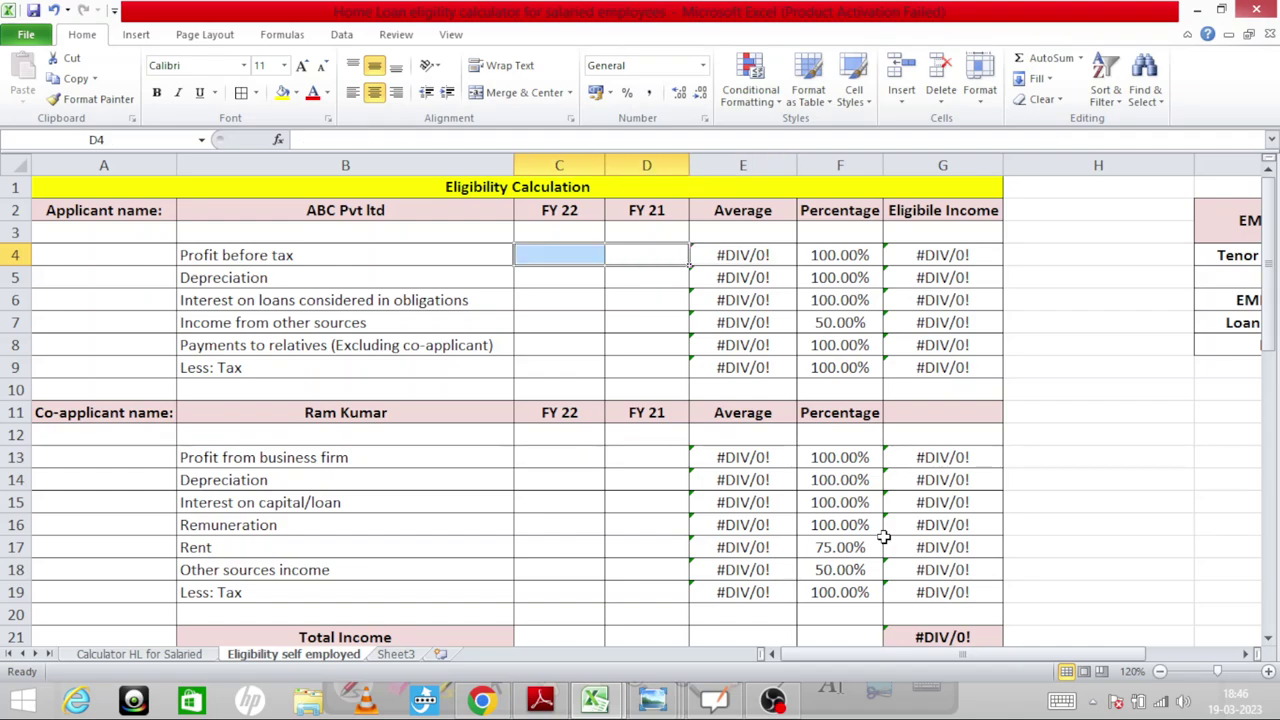
{"action": "key", "text": "Right"}
{"action": "key", "text": "Left"}
{"action": "key", "text": "Left"}
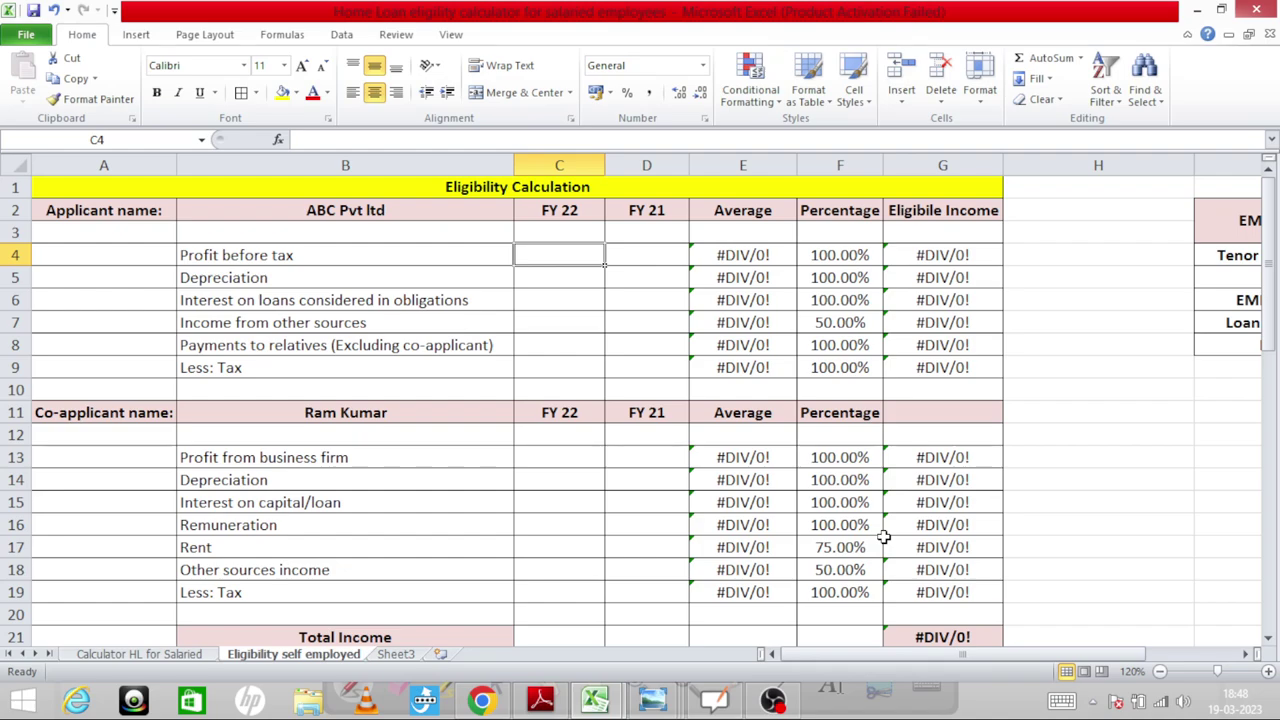
Enter =100000 as the applicant's FY 22 profit before tax in C4
{"action": "type", "text": "=10"}
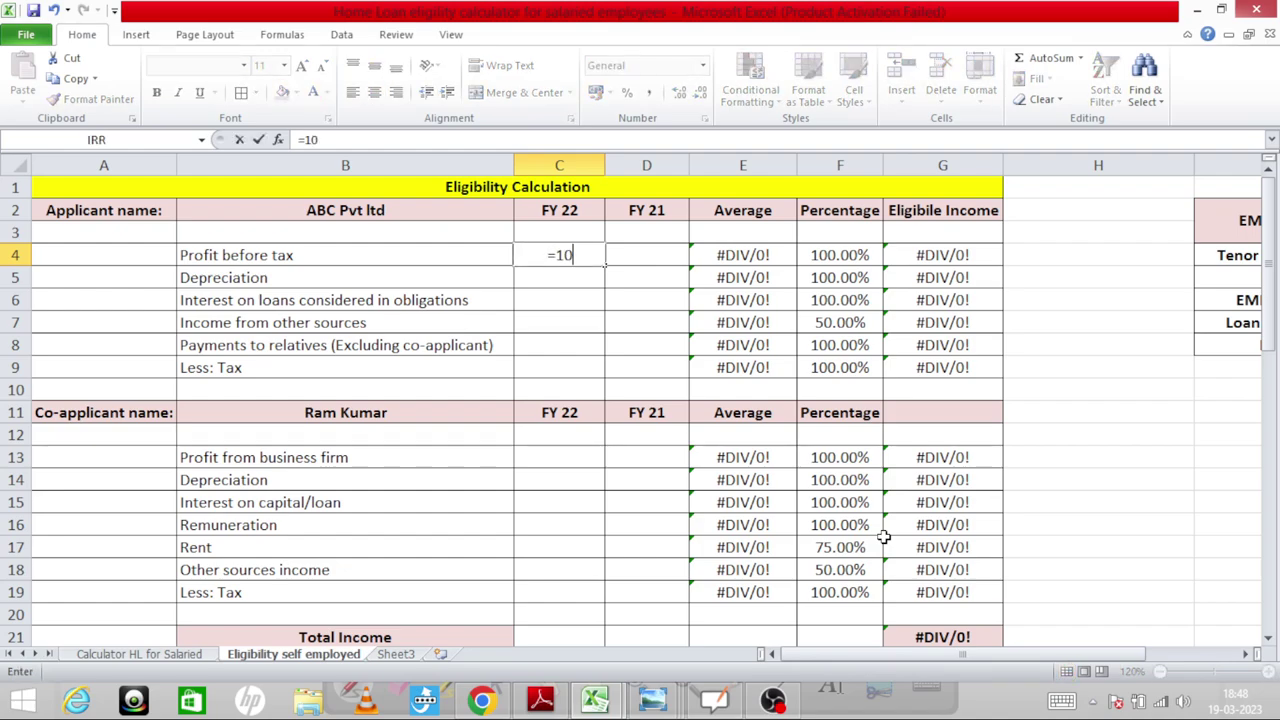
{"action": "type", "text": "0000"}
{"action": "key", "text": "Return"}
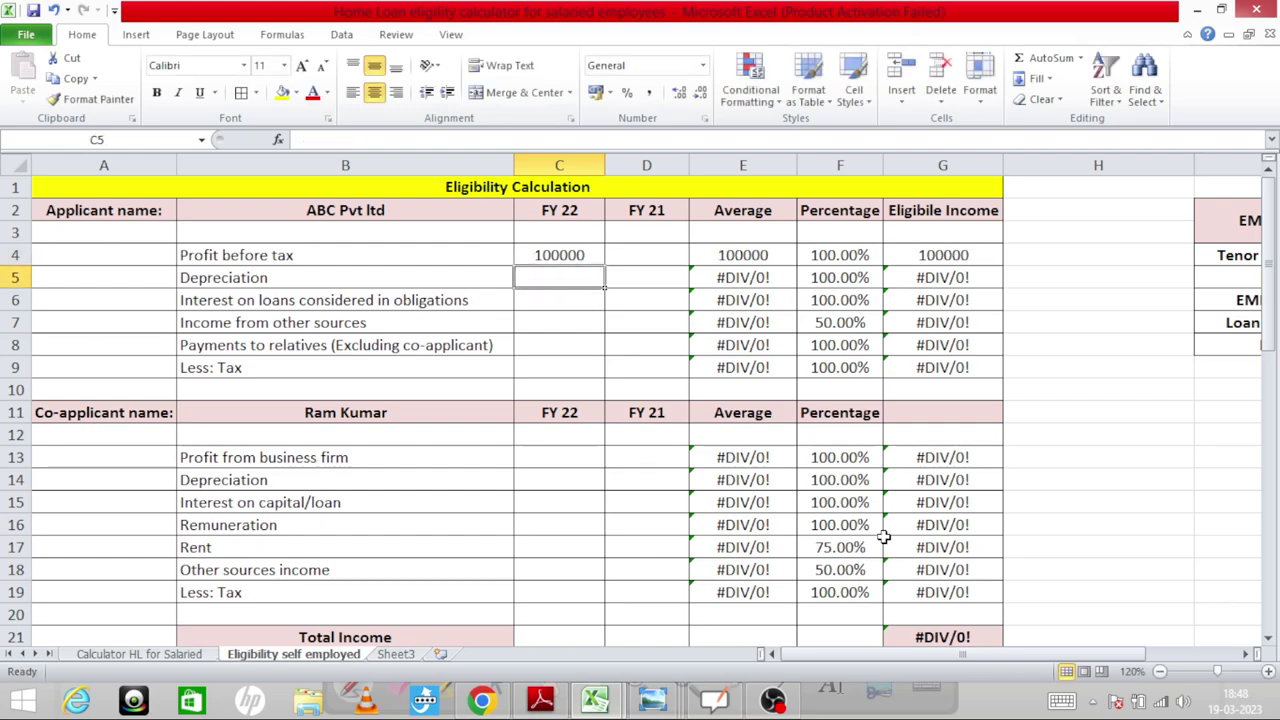
Try -100000 as the FY 22 profit before tax, and undo both trial entries in C4
{"action": "key", "text": "Up"}
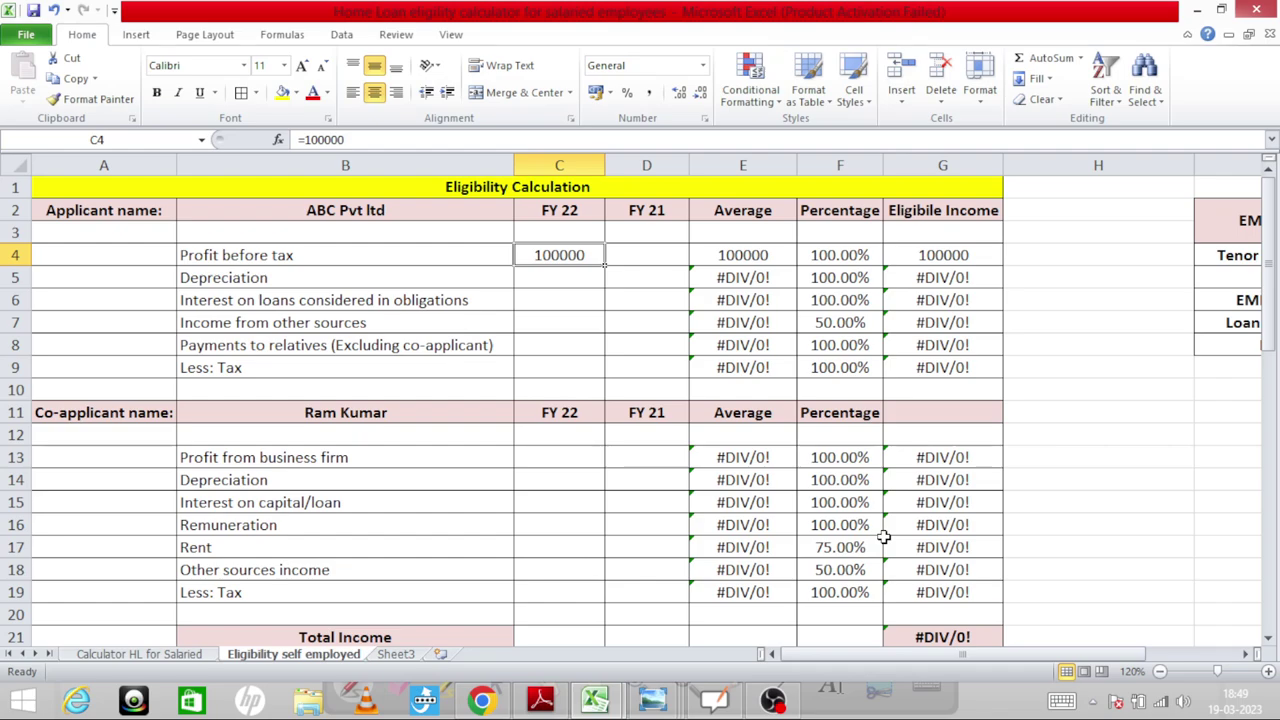
{"action": "type", "text": "-100000"}
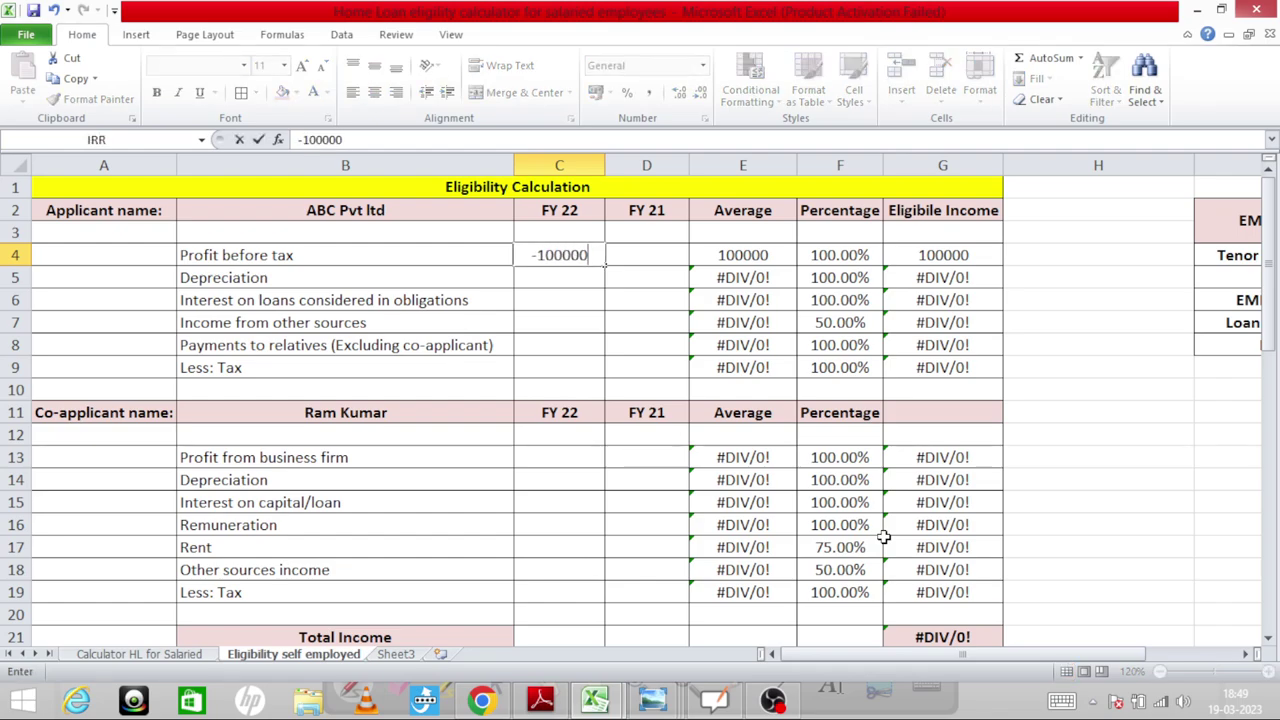
{"action": "key", "text": "Return"}
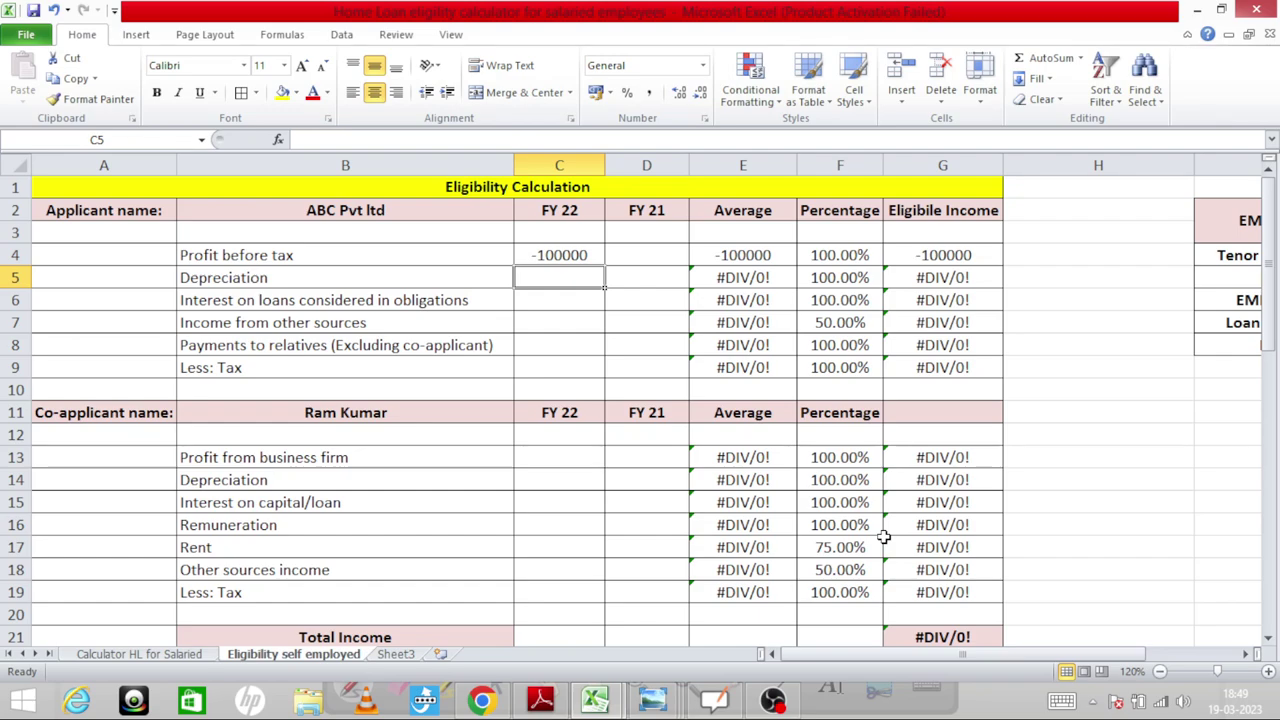
{"action": "key", "text": "ctrl+z"}
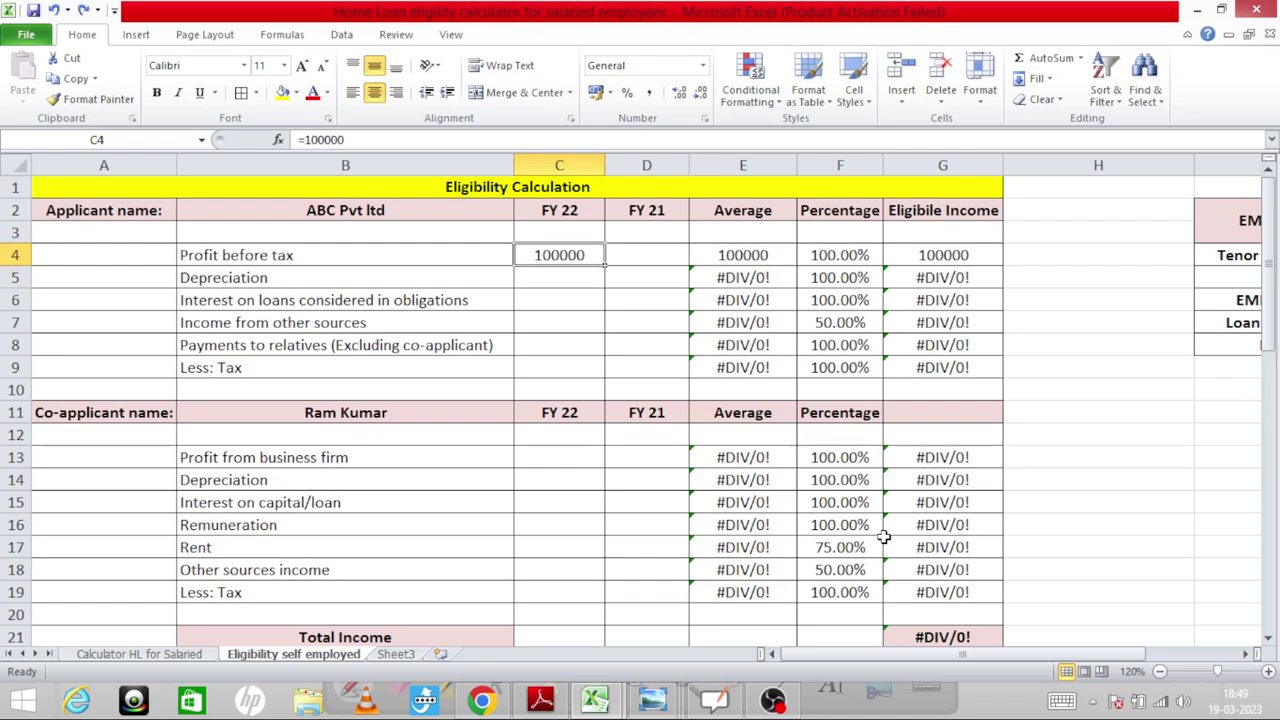
{"action": "key", "text": "ctrl+z"}
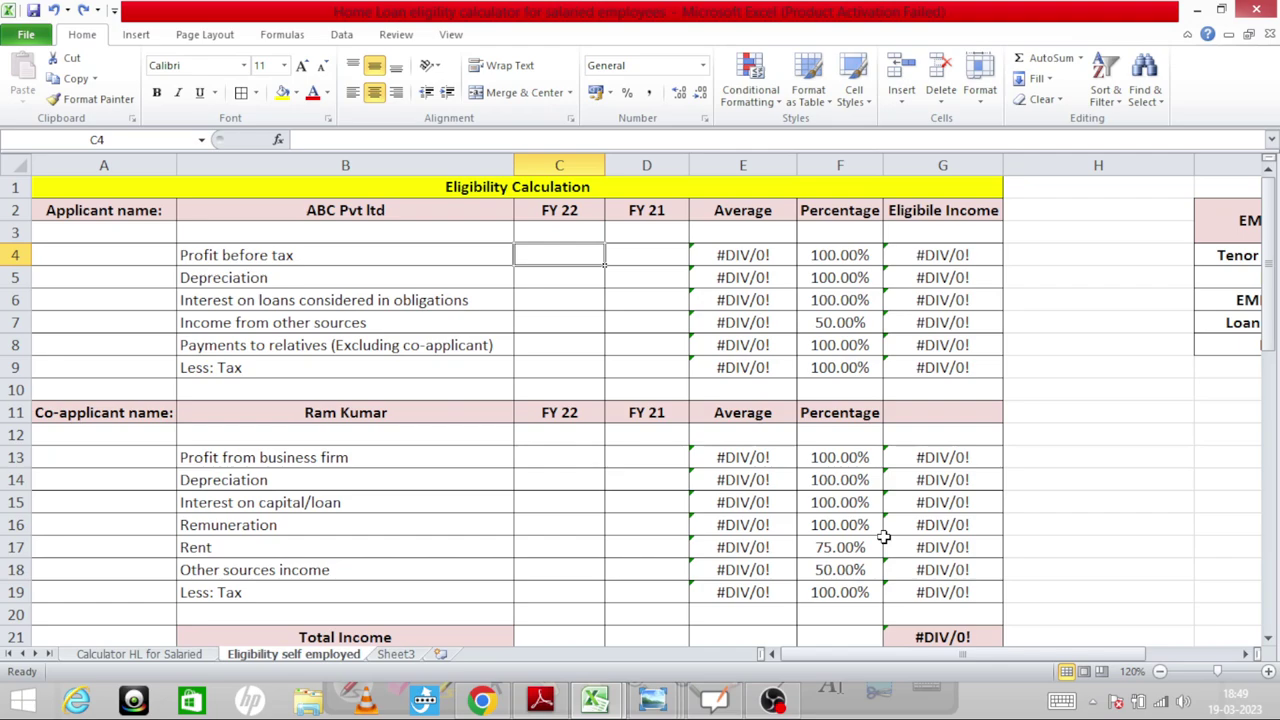
Recheck the Profit before tax average formula and the two year cells C4:D4 it uses
{"action": "key", "text": "Right"}
{"action": "key", "text": "Right"}
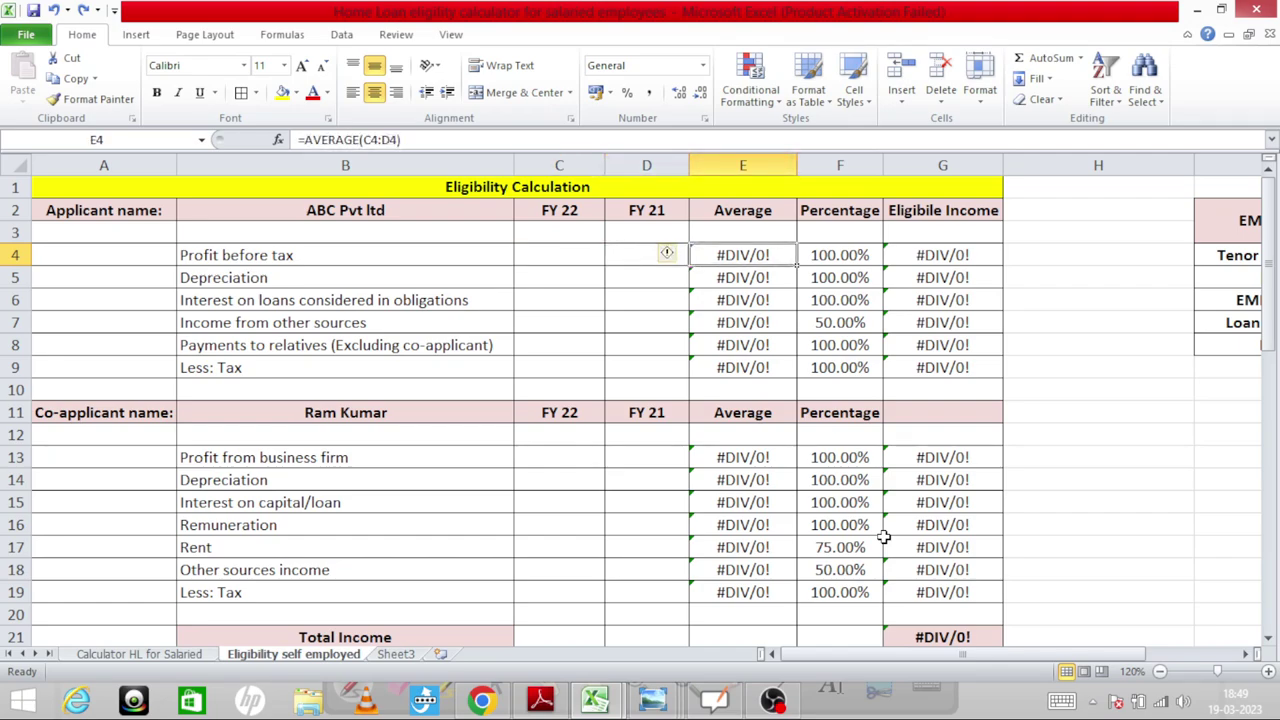
{"action": "key", "text": "Left"}
{"action": "key", "text": "Left"}
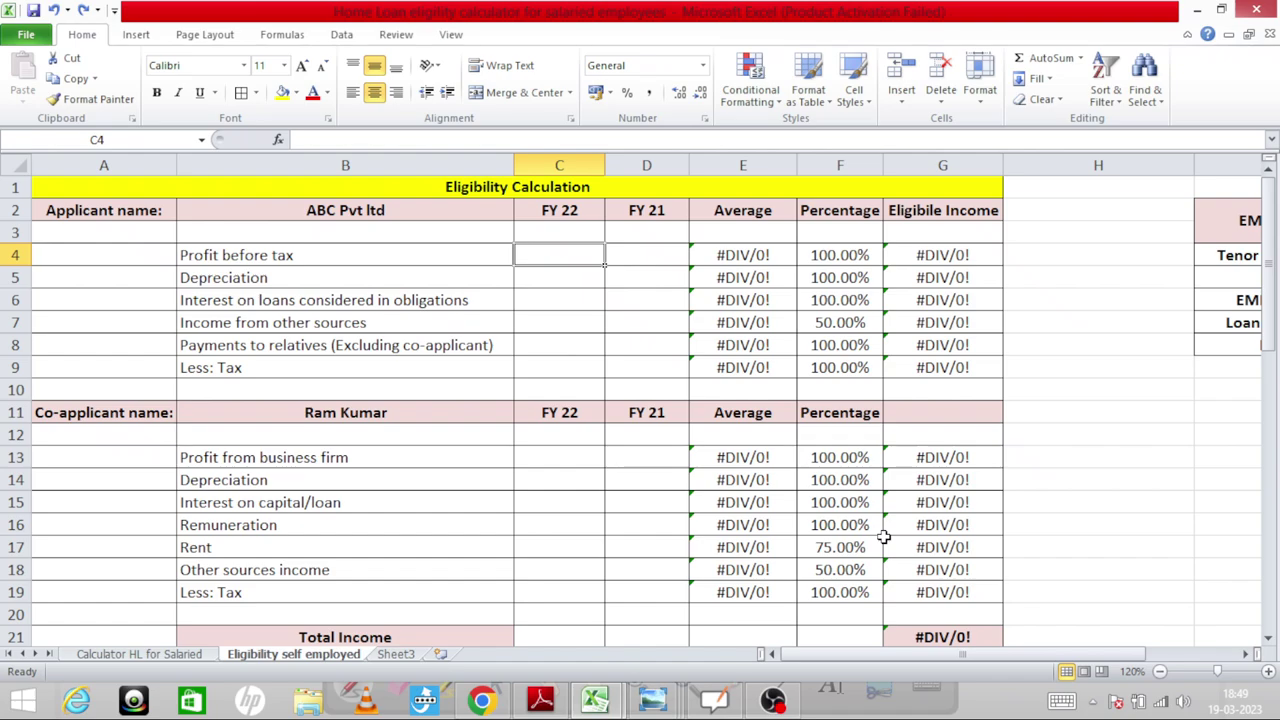
{"action": "key", "text": "Right"}
{"action": "key", "text": "shift+Left"}
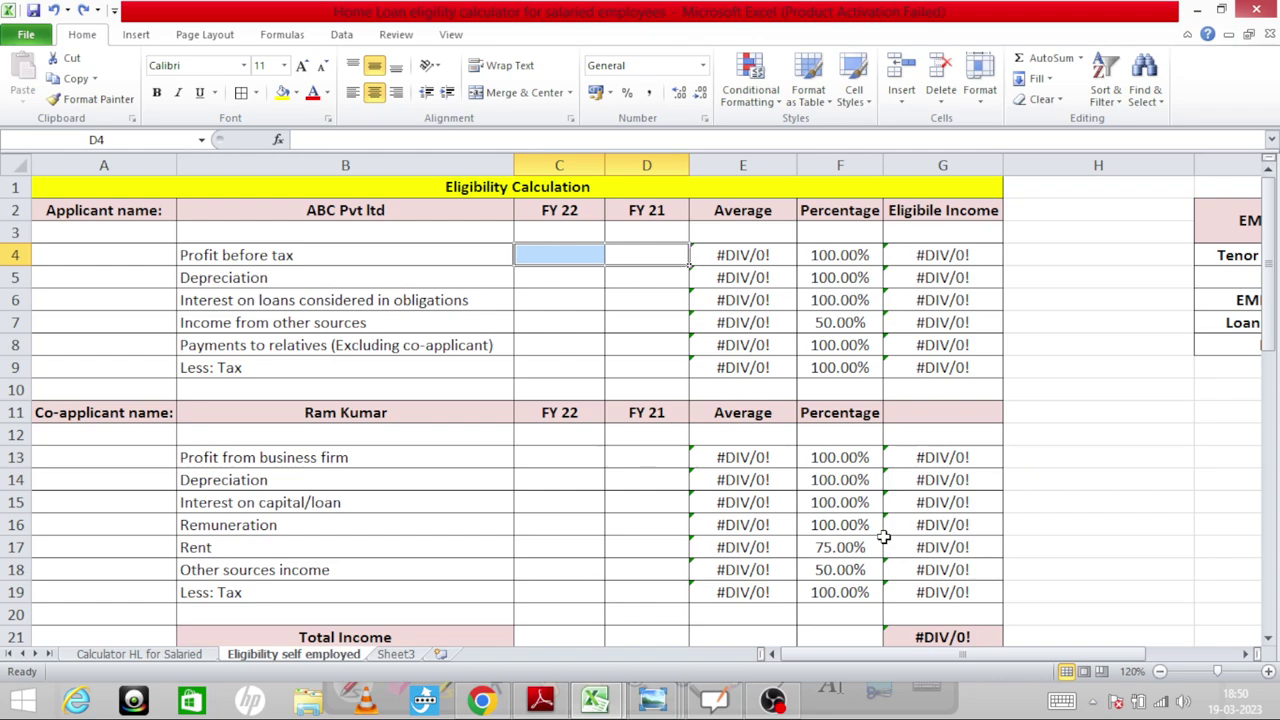
{"action": "key", "text": "Left"}
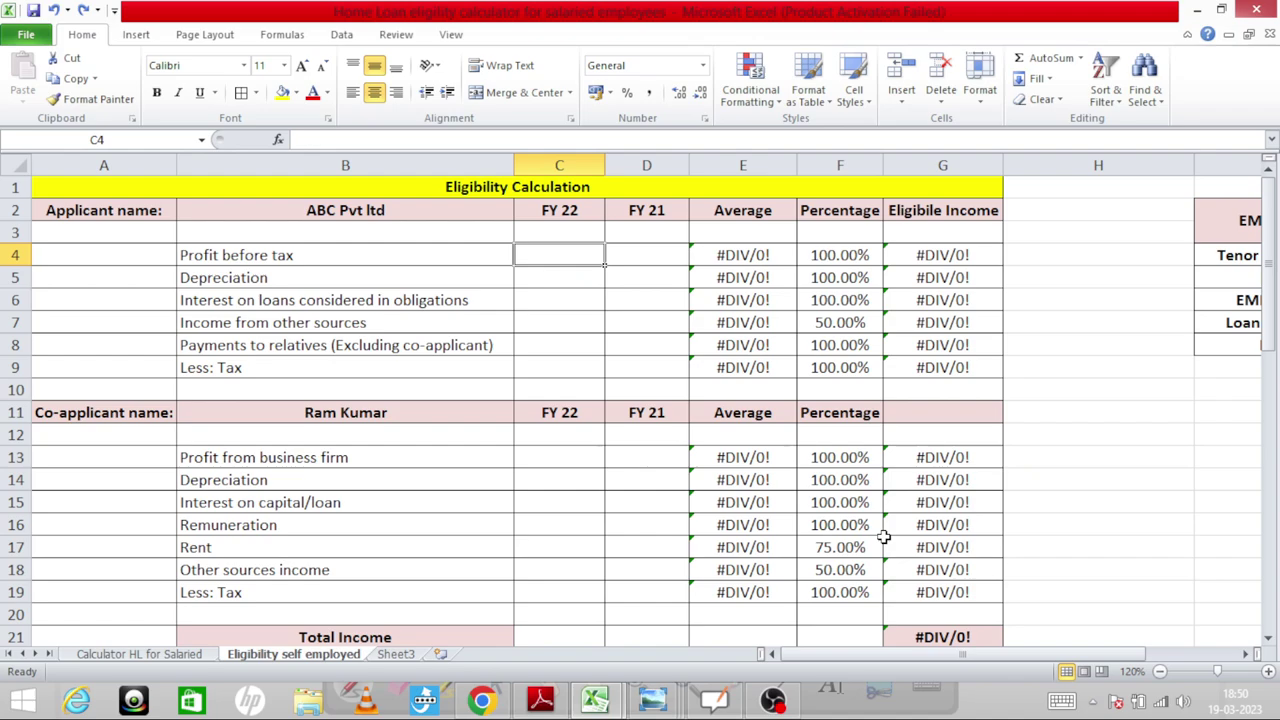
Trace the Profit before tax average formula in E4 back to its FY 22 and FY 21 cells
{"action": "key", "text": "Right"}
{"action": "key", "text": "Right"}
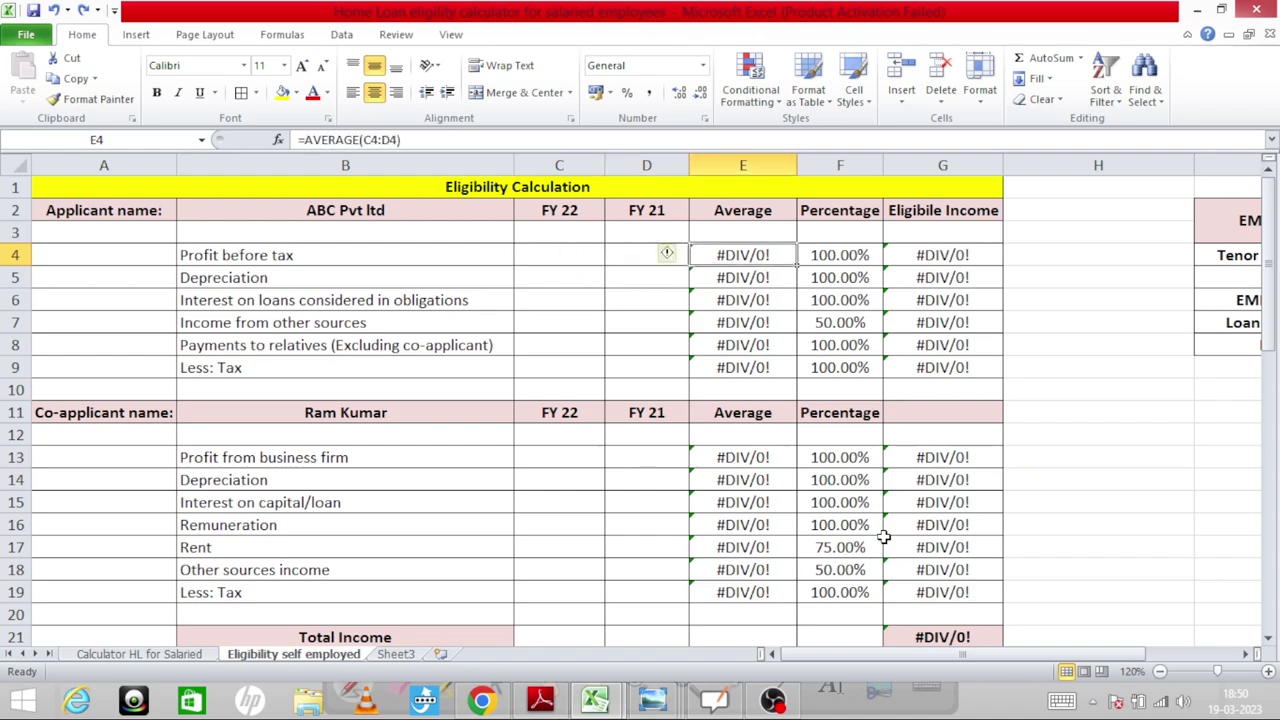
{"action": "key", "text": "Left"}
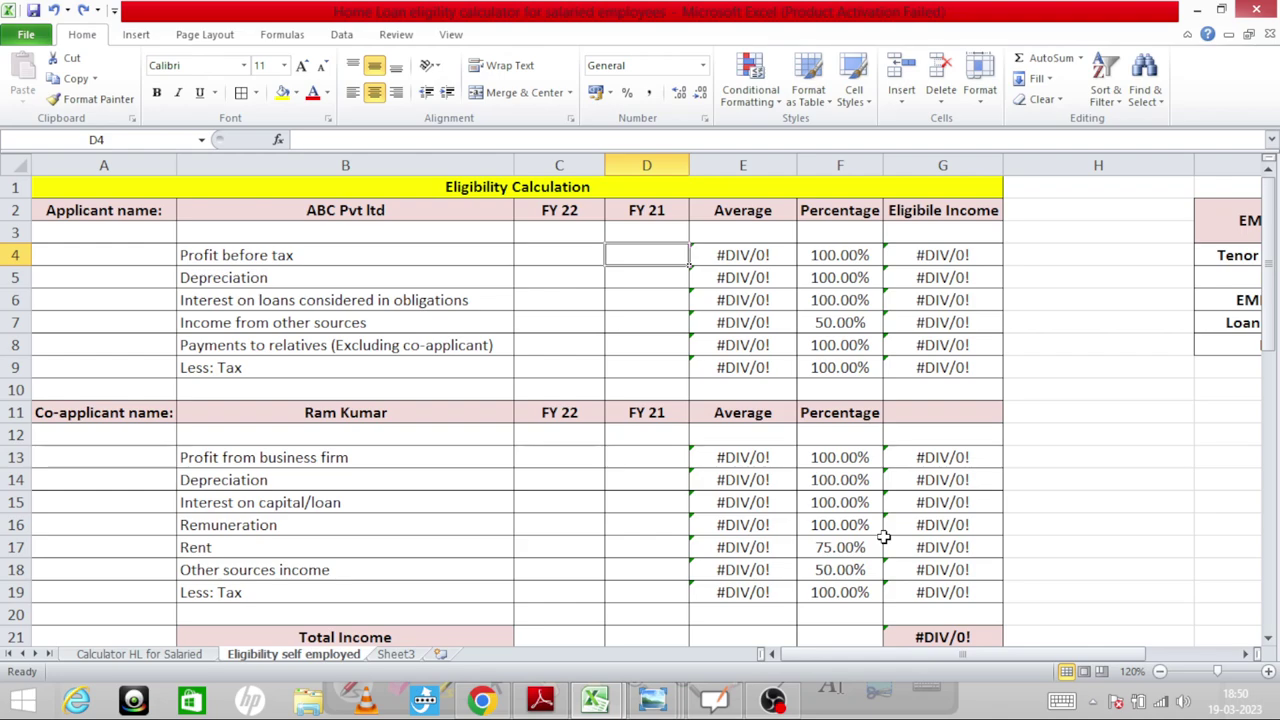
{"action": "key", "text": "Left"}
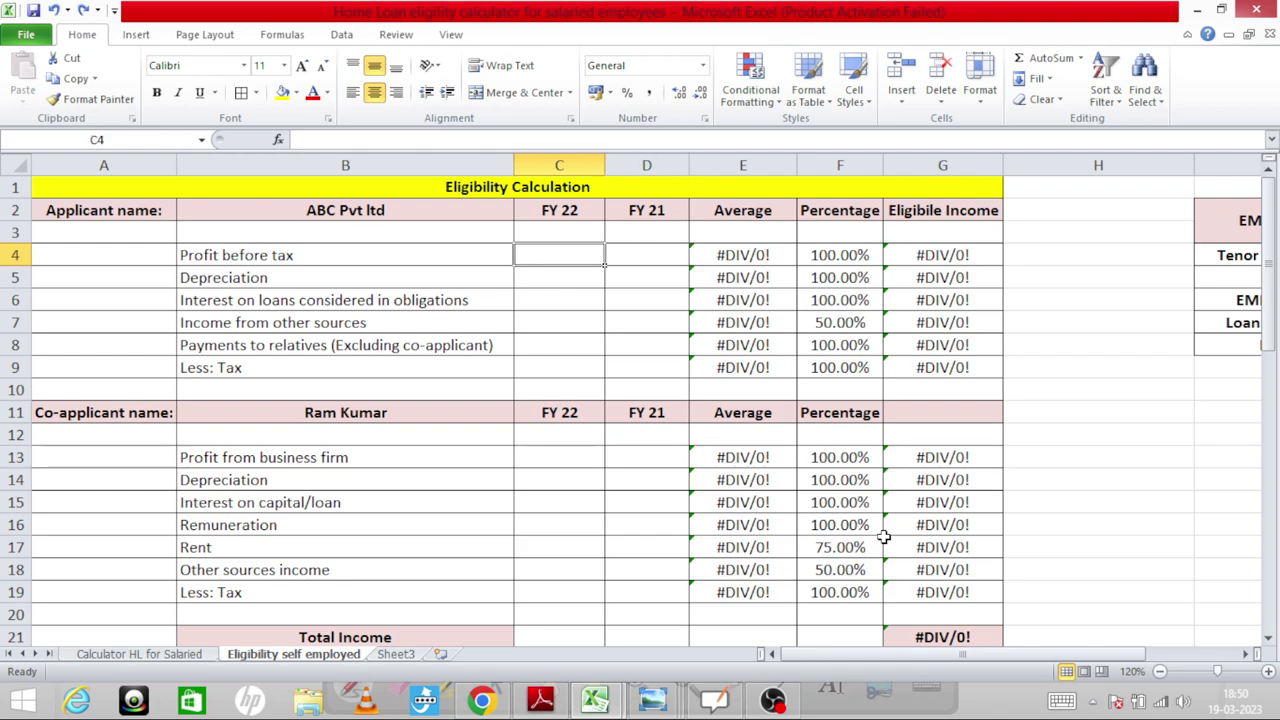
{"action": "key", "text": "Right"}
{"action": "key", "text": "Right"}
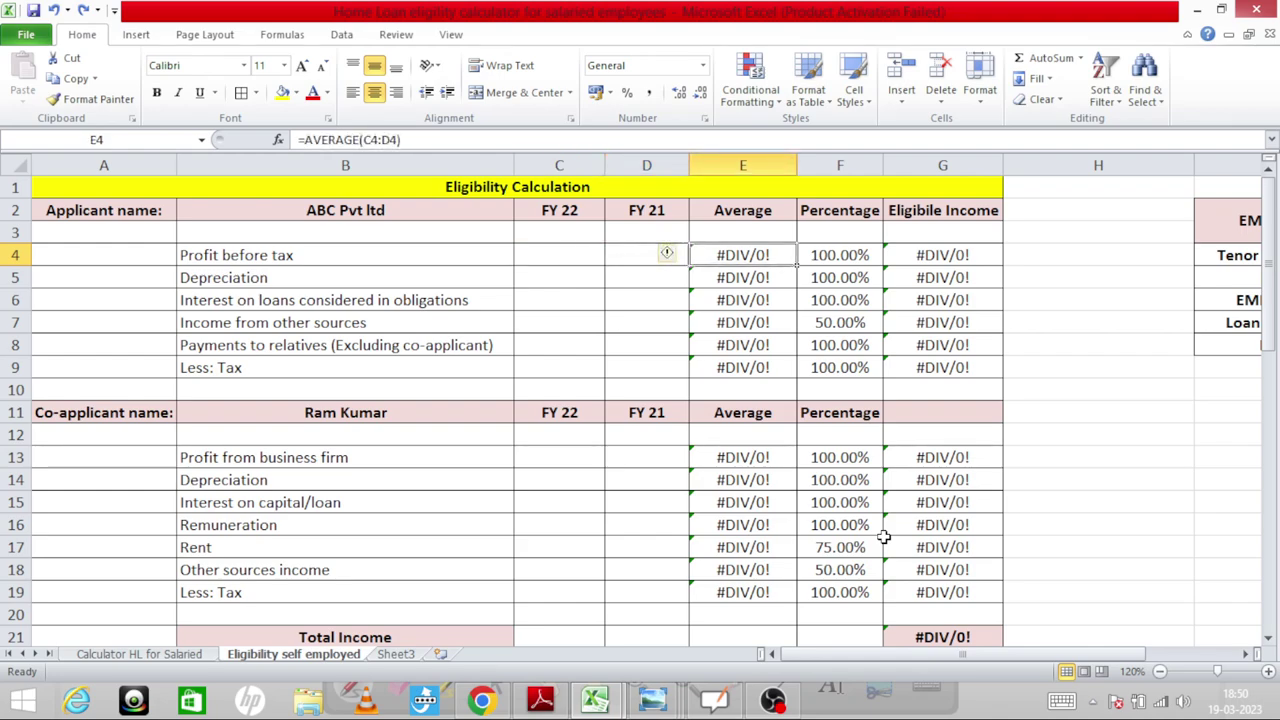
{"action": "key", "text": "Left"}
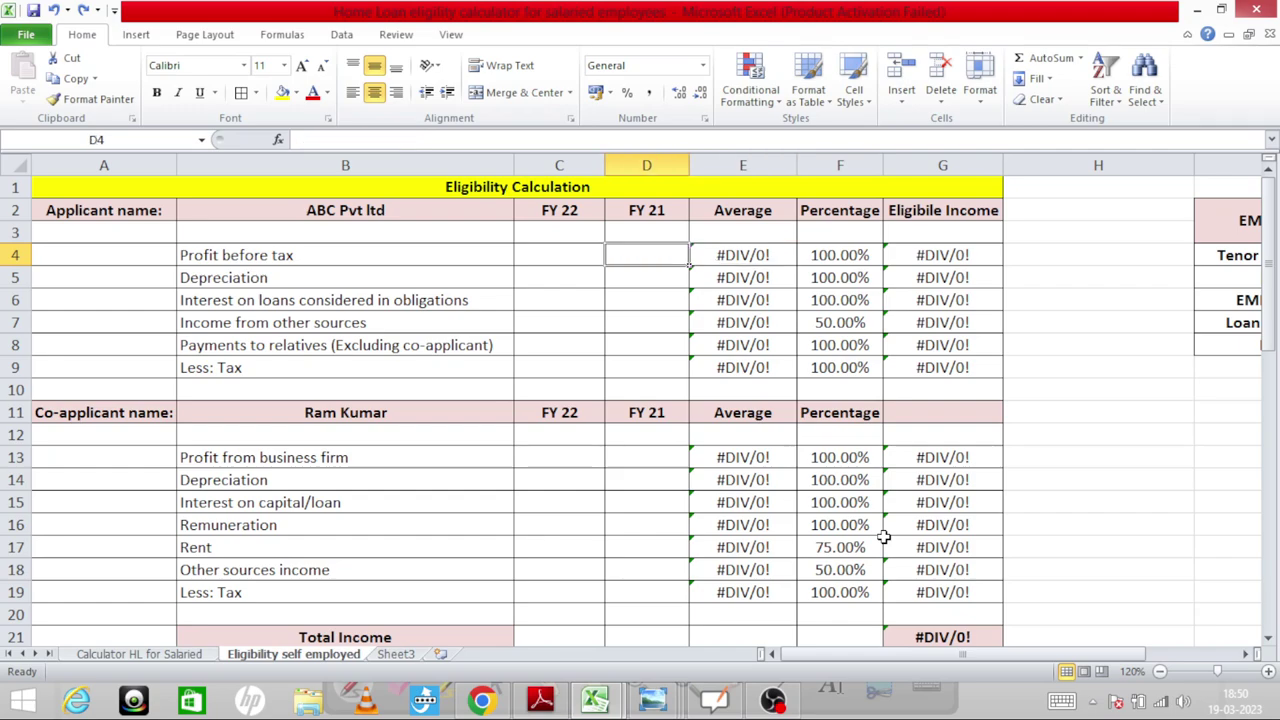
{"action": "key", "text": "Right"}
{"action": "key", "text": "Left"}
{"action": "key", "text": "Right"}
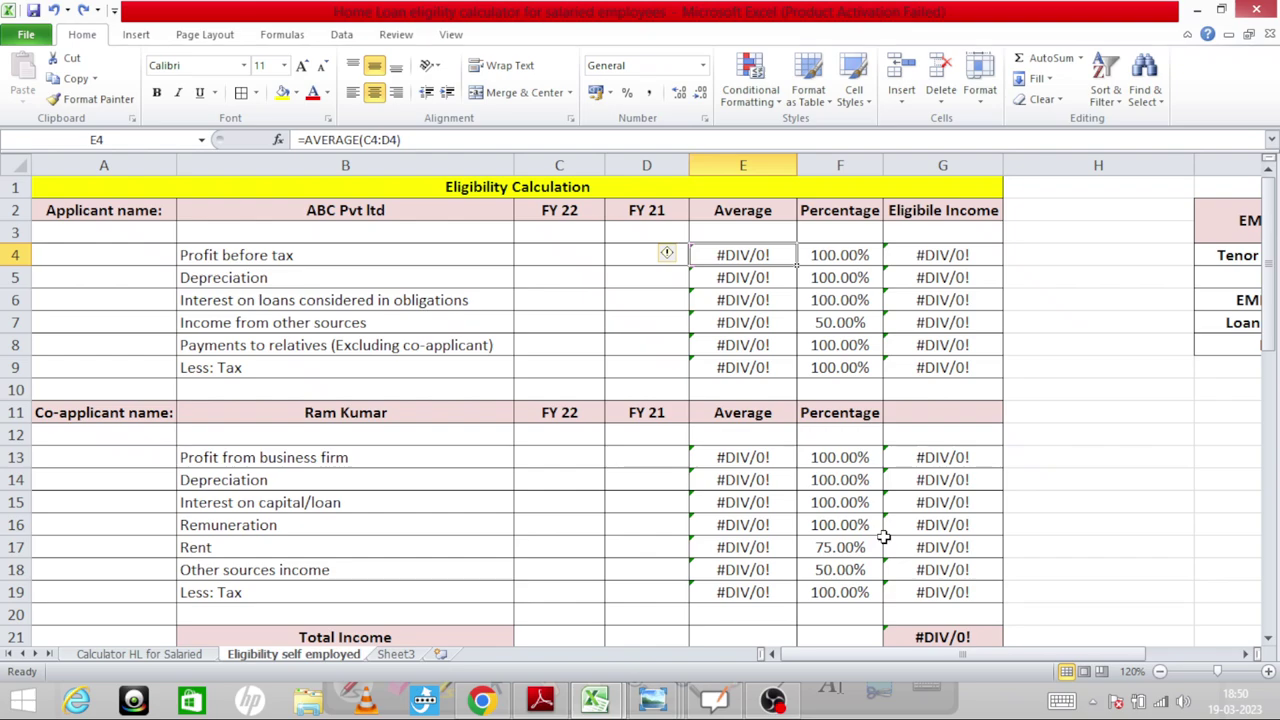
Compare the Profit before tax percentage in F4 with the average in E4
{"action": "key", "text": "Right"}
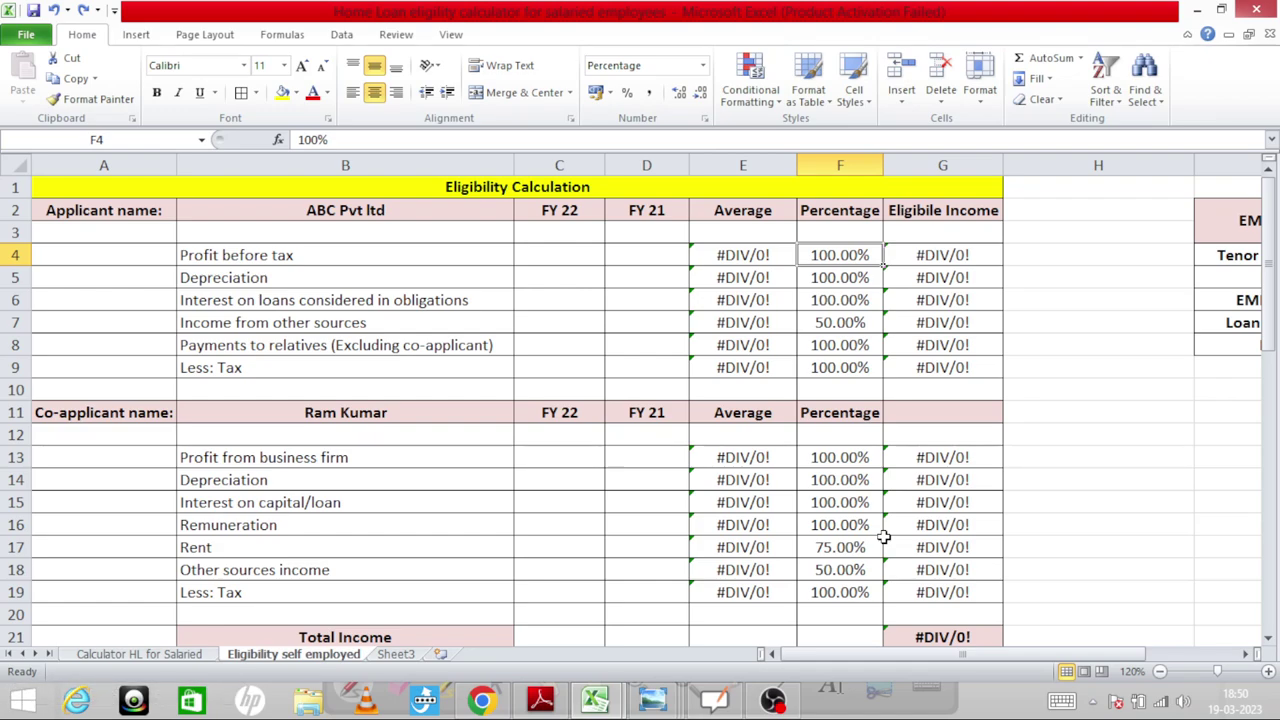
{"action": "key", "text": "Left"}
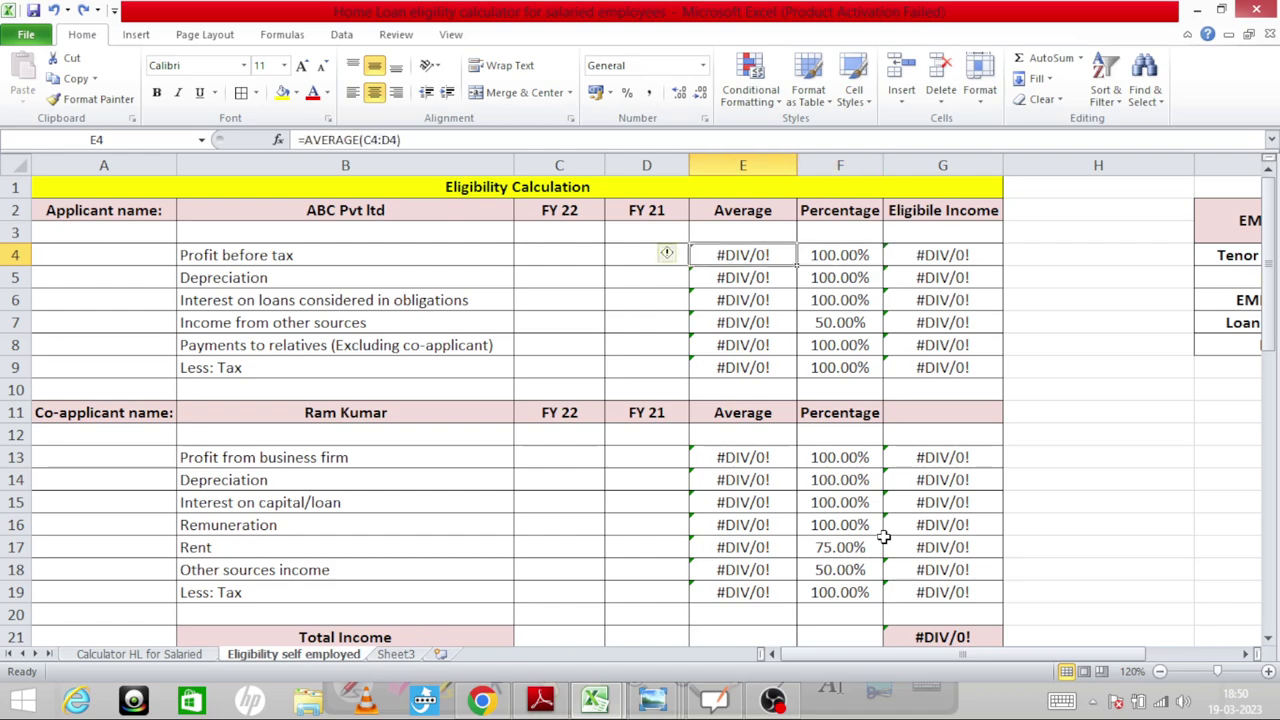
{"action": "key", "text": "Right"}
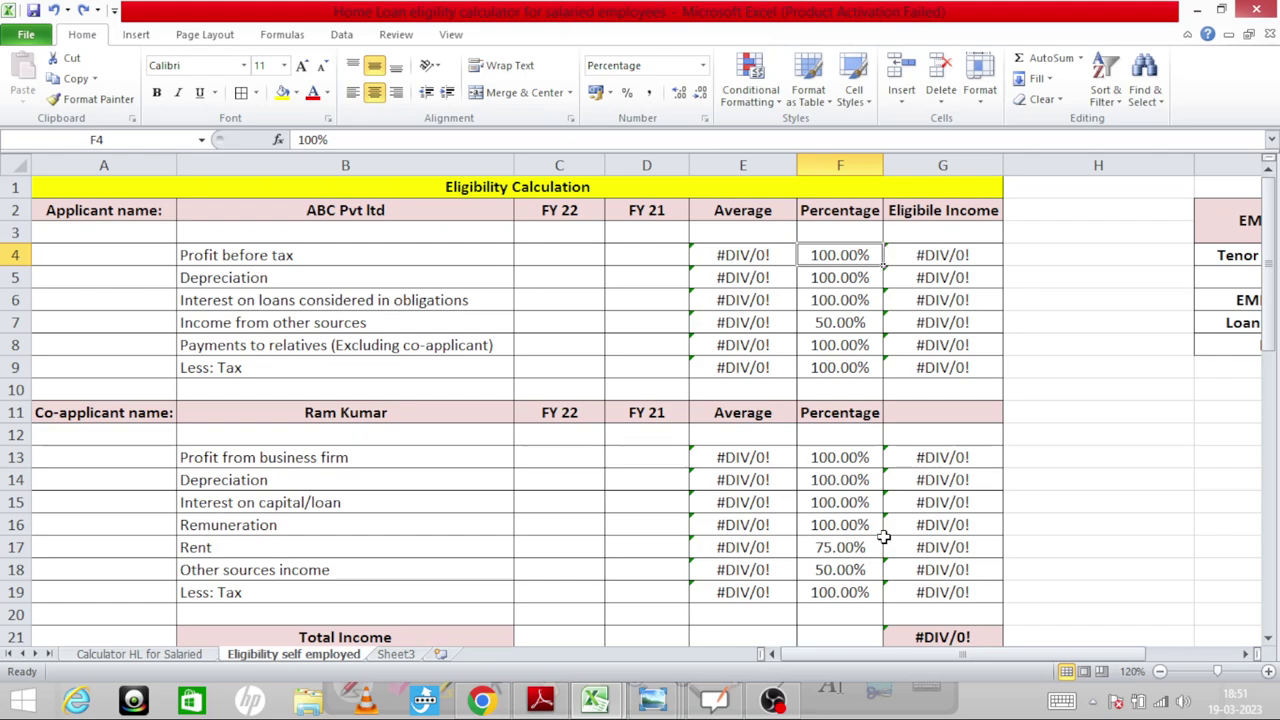
Examine the Income from other sources row from its percentage in F7 back to its label in B7
{"action": "key", "text": "Down"}
{"action": "key", "text": "Down"}
{"action": "key", "text": "Down"}
{"action": "key", "text": "Left"}
{"action": "key", "text": "Left"}
{"action": "key", "text": "Left"}
{"action": "key", "text": "Left"}
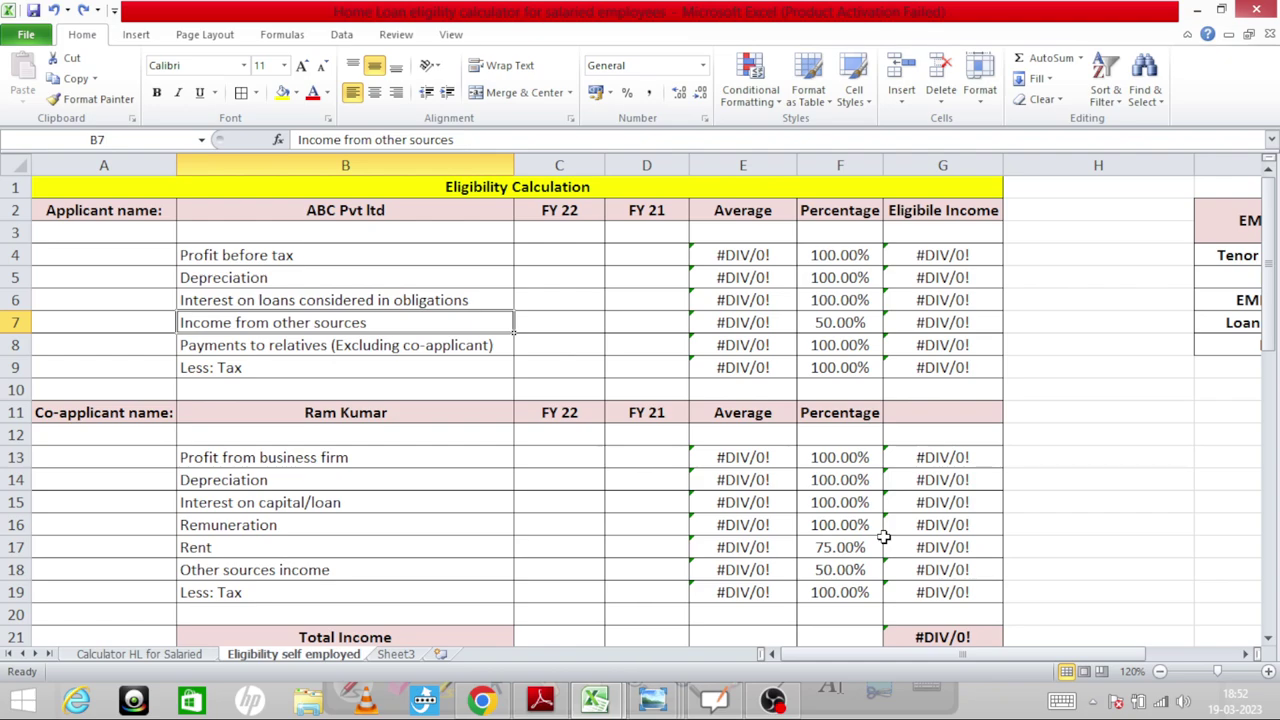
Review the applicant's income heads in column B from Profit before tax to Income from other sources
{"action": "key", "text": "Up"}
{"action": "key", "text": "Up"}
{"action": "key", "text": "Up"}
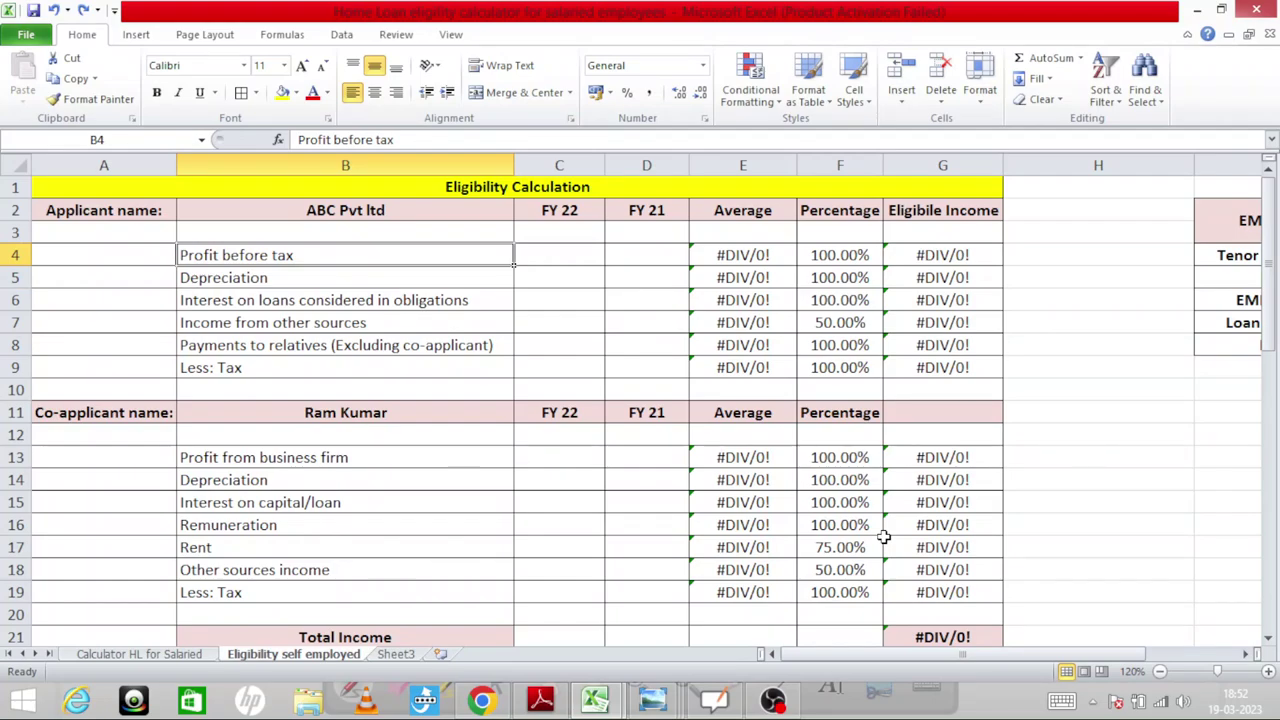
{"action": "key", "text": "Down"}
{"action": "key", "text": "Down"}
{"action": "key", "text": "Down"}
{"action": "key", "text": "Up"}
{"action": "key", "text": "Up"}
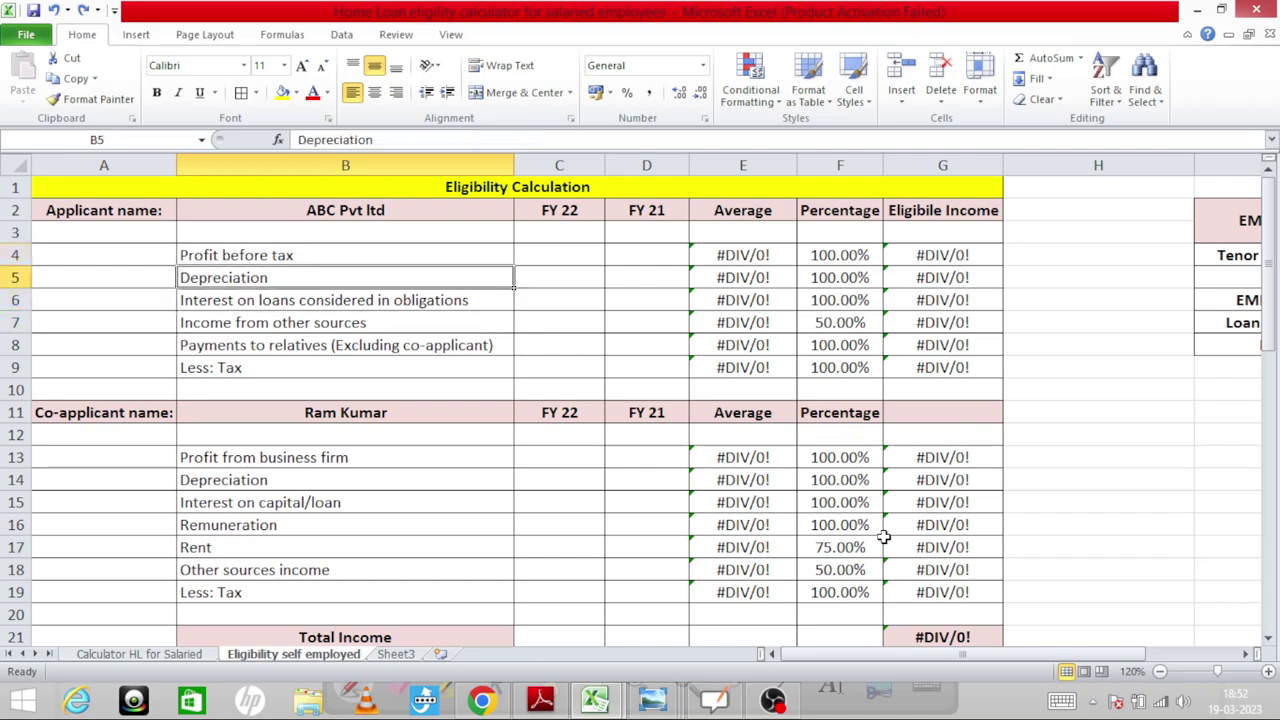
{"action": "key", "text": "Up"}
{"action": "key", "text": "Down"}
{"action": "key", "text": "Down"}
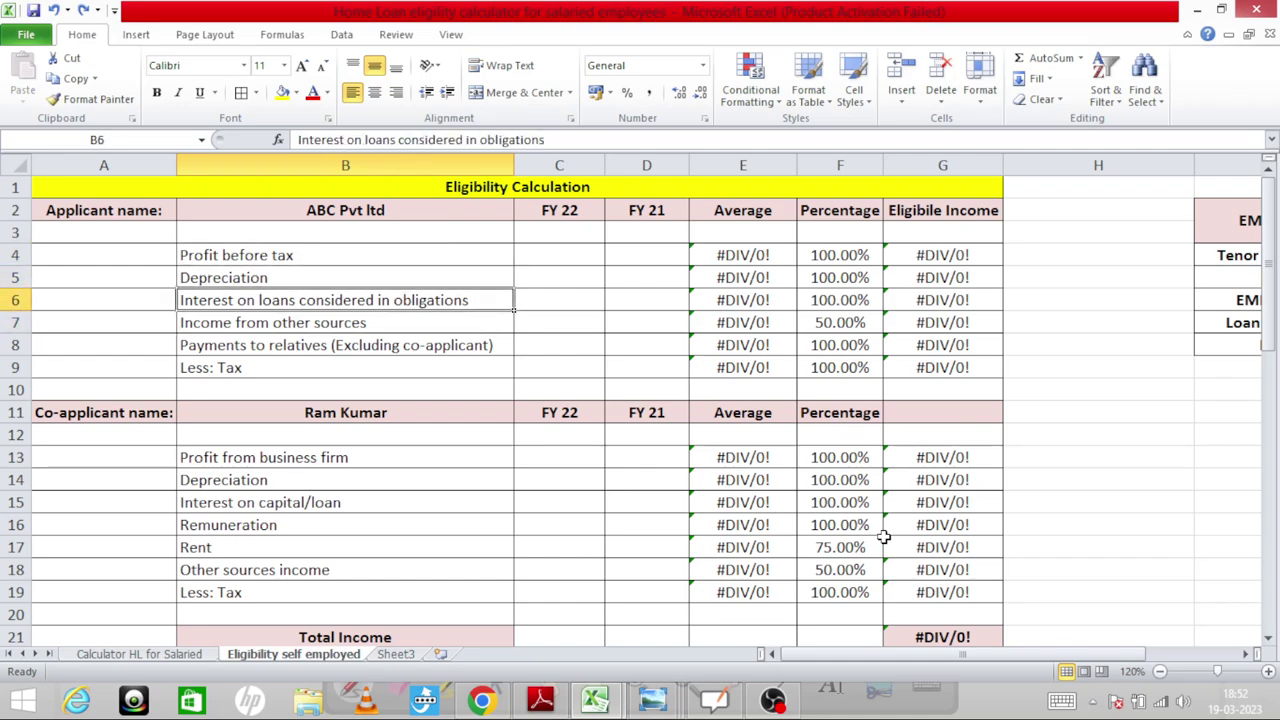
Review the percentages in column F that apply to the applicant's income heads
{"action": "key", "text": "Right"}
{"action": "key", "text": "Right"}
{"action": "key", "text": "Right"}
{"action": "key", "text": "Right"}
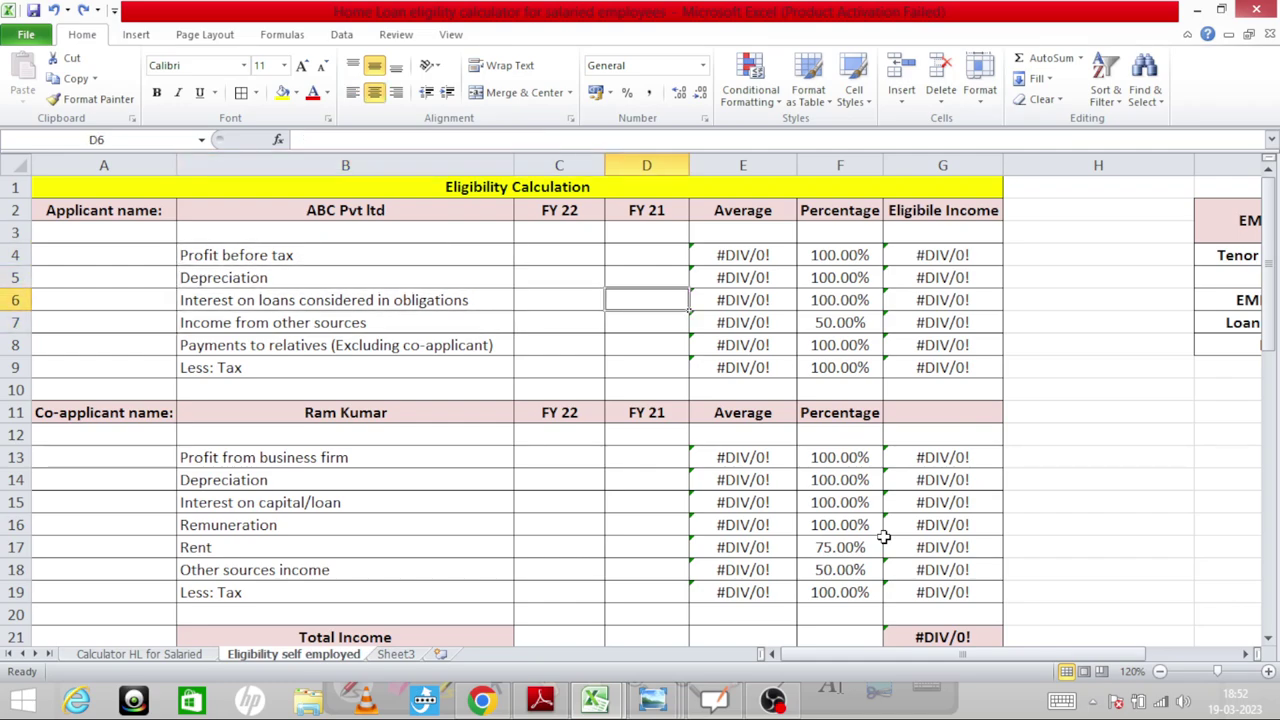
{"action": "key", "text": "Up"}
{"action": "key", "text": "Up"}
{"action": "key", "text": "Up"}
{"action": "key", "text": "Down"}
{"action": "key", "text": "Down"}
{"action": "key", "text": "Down"}
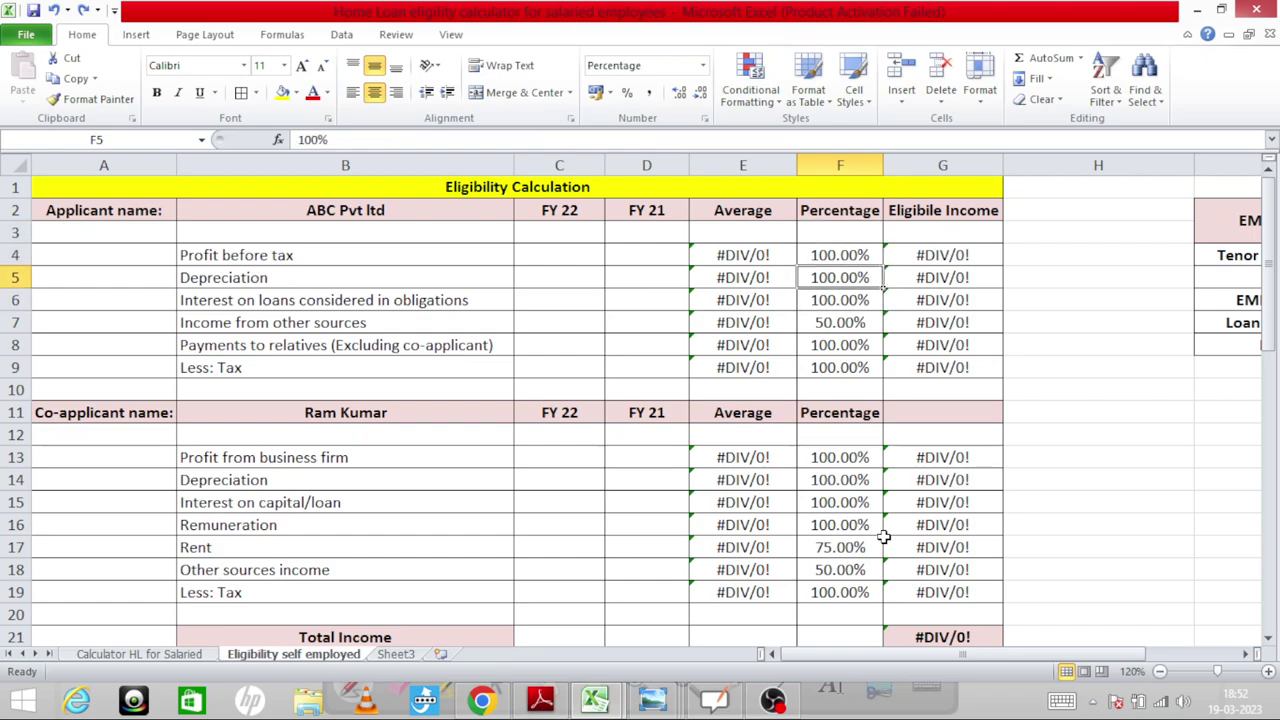
{"action": "key", "text": "Down"}
{"action": "key", "text": "Down"}
Check the average formula in E7 for the Income from other sources item
{"action": "key", "text": "Left"}
{"action": "key", "text": "Left"}
{"action": "key", "text": "Left"}
{"action": "key", "text": "Left"}
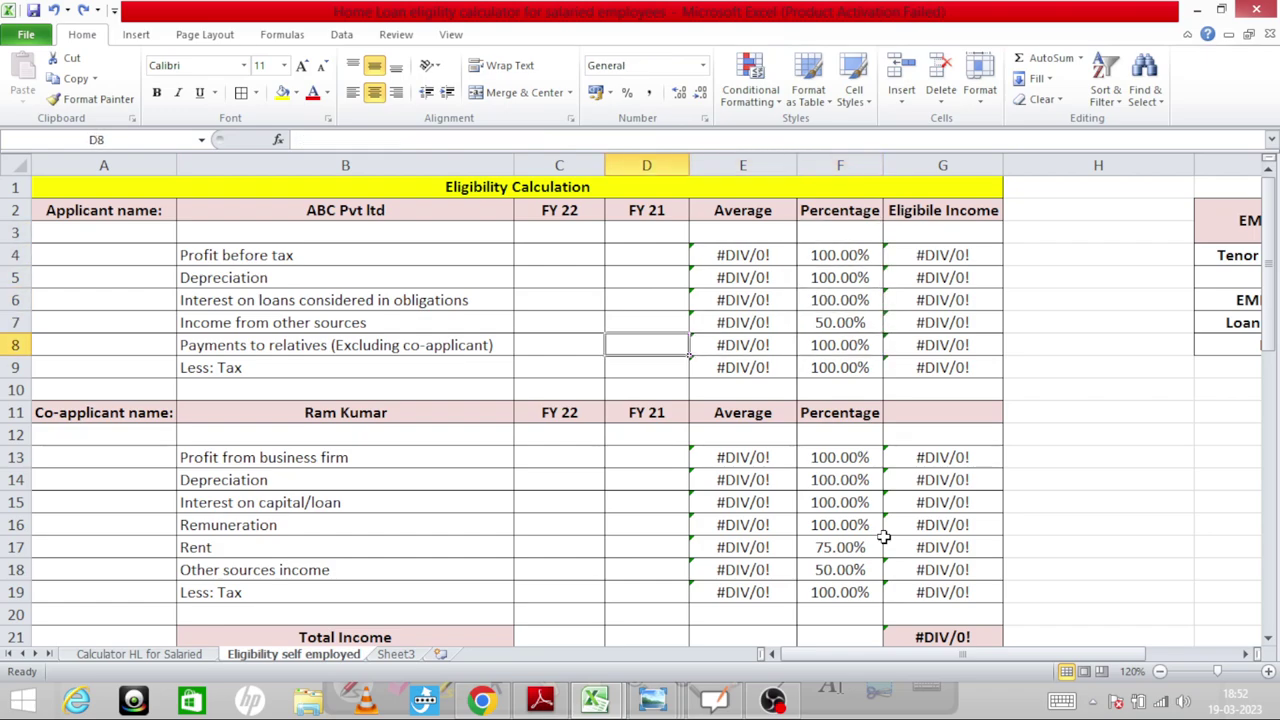
{"action": "key", "text": "Up"}
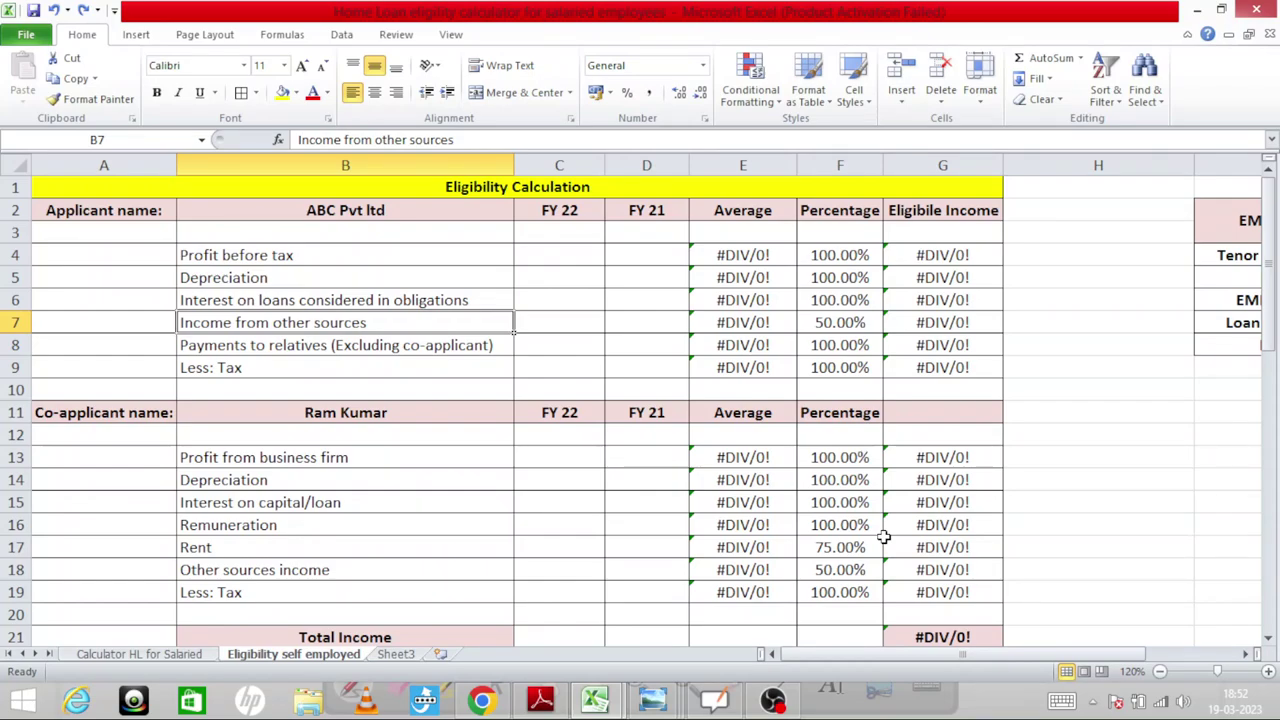
{"action": "key", "text": "Right"}
{"action": "key", "text": "Right"}
{"action": "key", "text": "Right"}
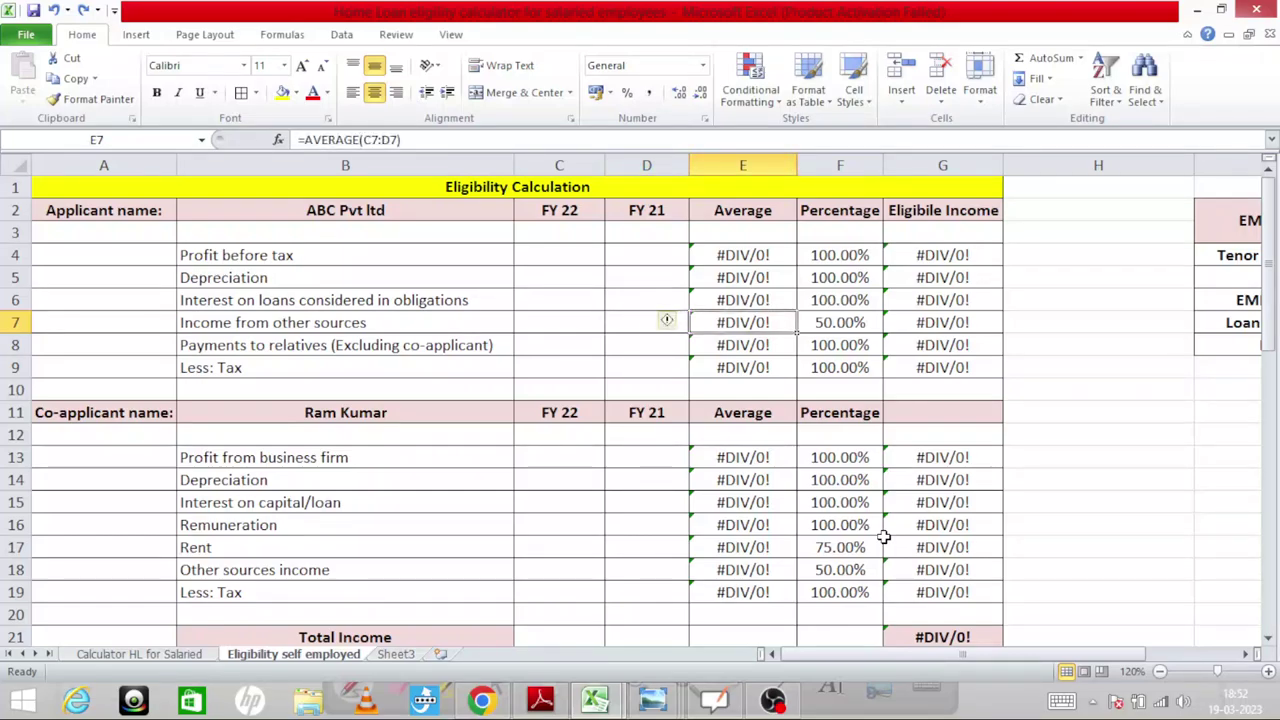
{"action": "key", "text": "Left"}
{"action": "key", "text": "Left"}
{"action": "key", "text": "Left"}
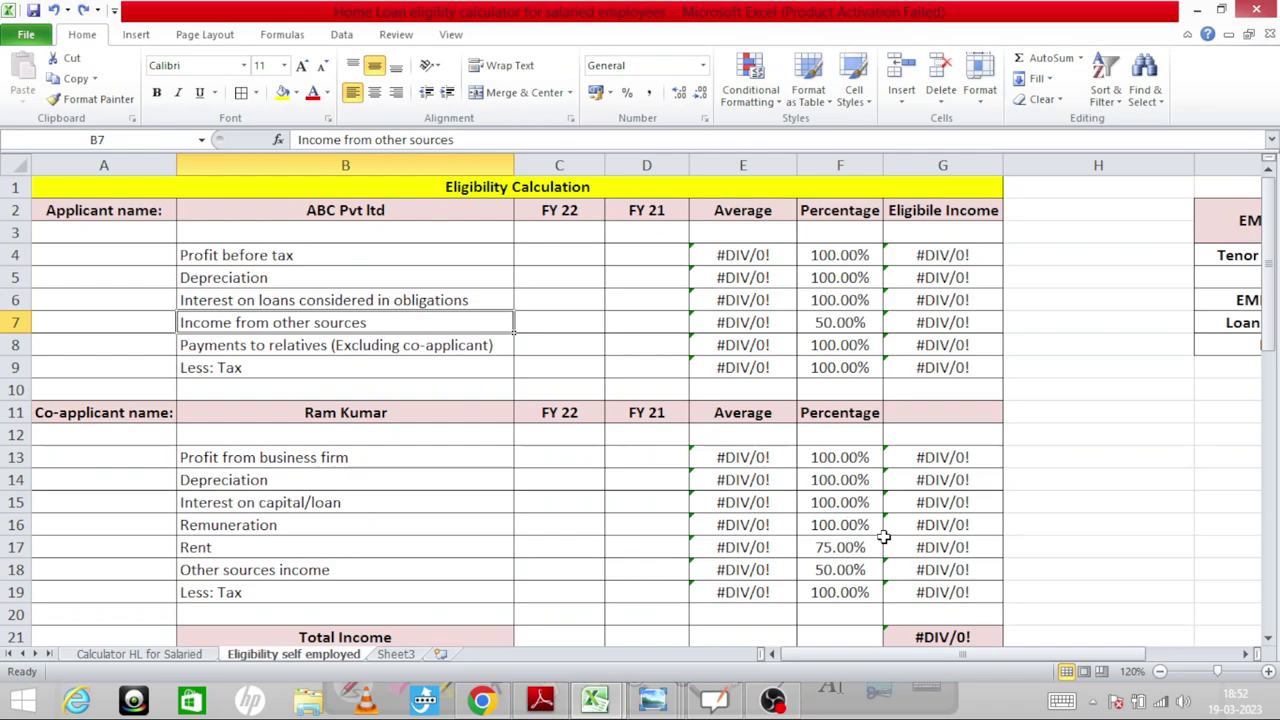
Follow the Income from other sources row across its year cells and average to the percentage in F7
{"action": "key", "text": "Right"}
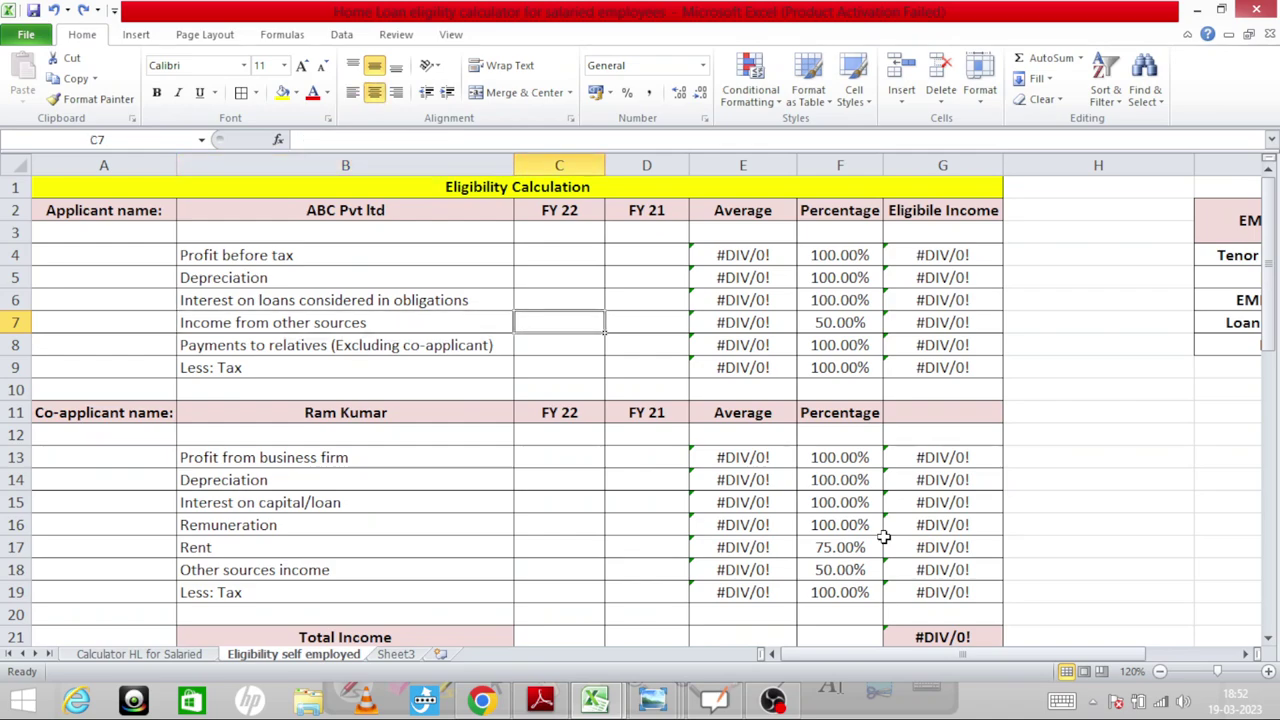
{"action": "key", "text": "Left"}
{"action": "key", "text": "Right"}
{"action": "key", "text": "Right"}
{"action": "key", "text": "Right"}
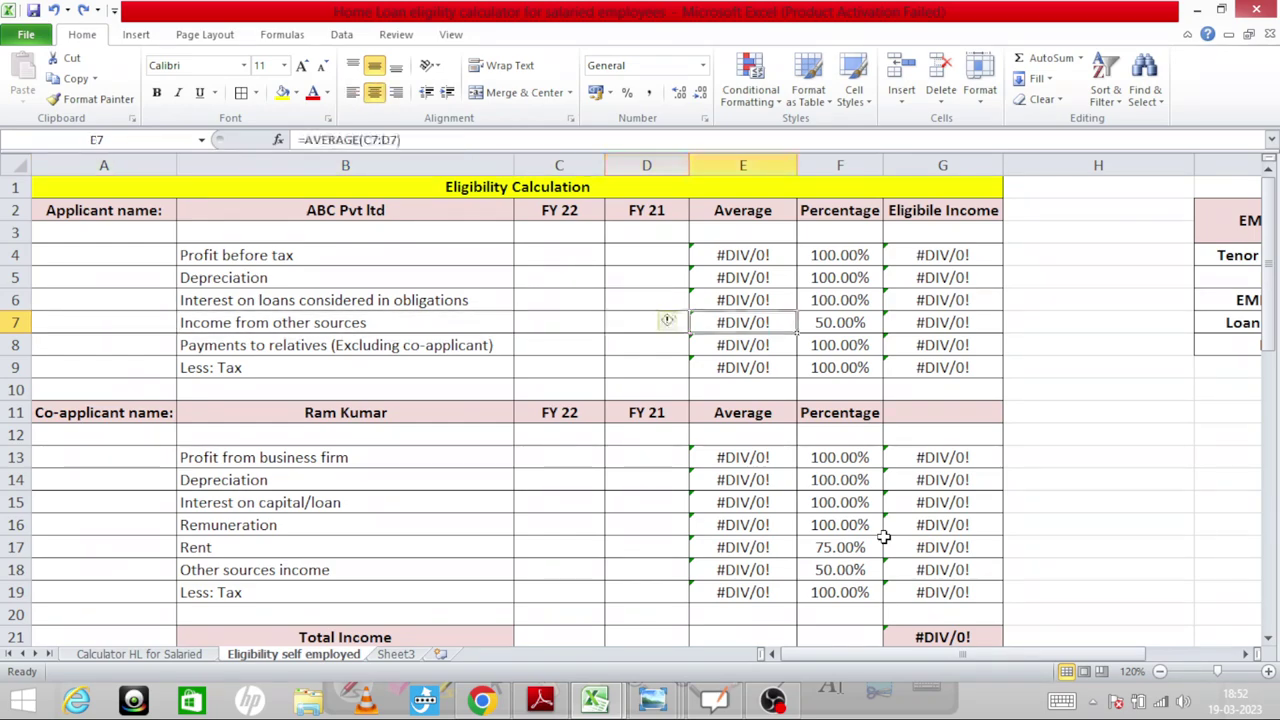
{"action": "key", "text": "Right"}
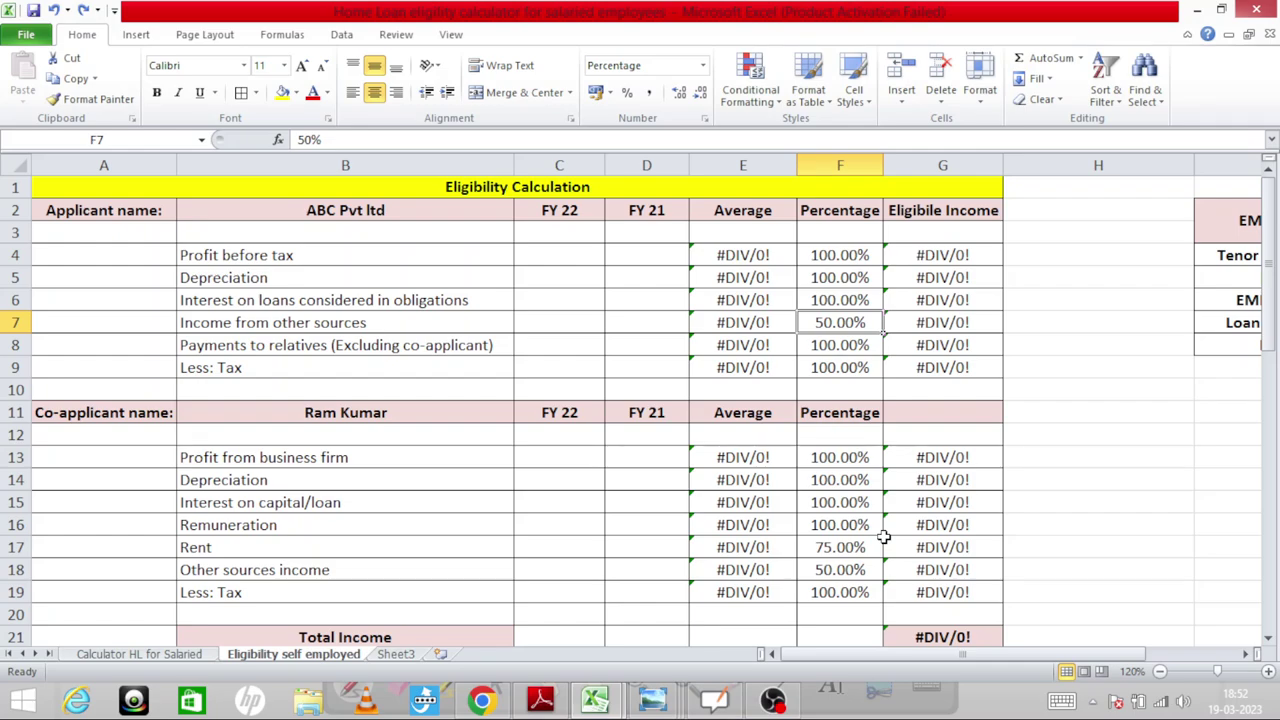
Select the two year cells C7:D7 for Income from other sources and compare them with the average and percentage
{"action": "key", "text": "Left"}
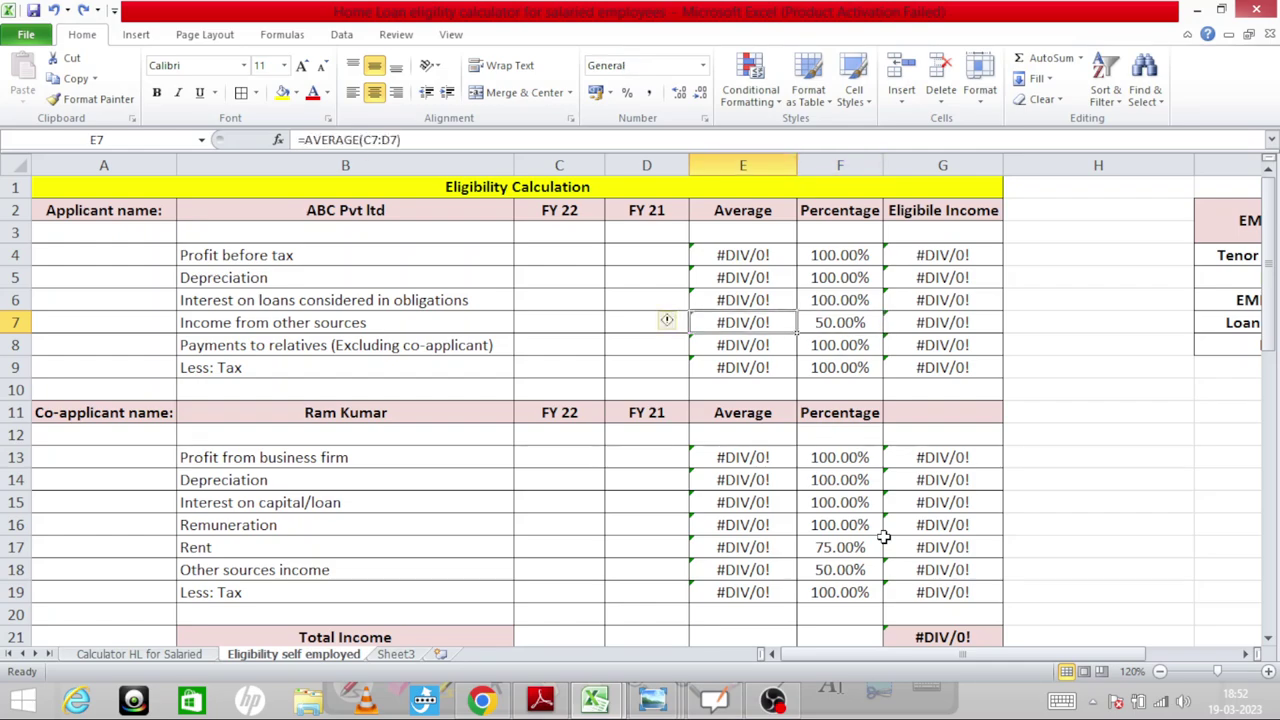
{"action": "key", "text": "Left"}
{"action": "key", "text": "Left"}
{"action": "key", "text": "shift+Right"}
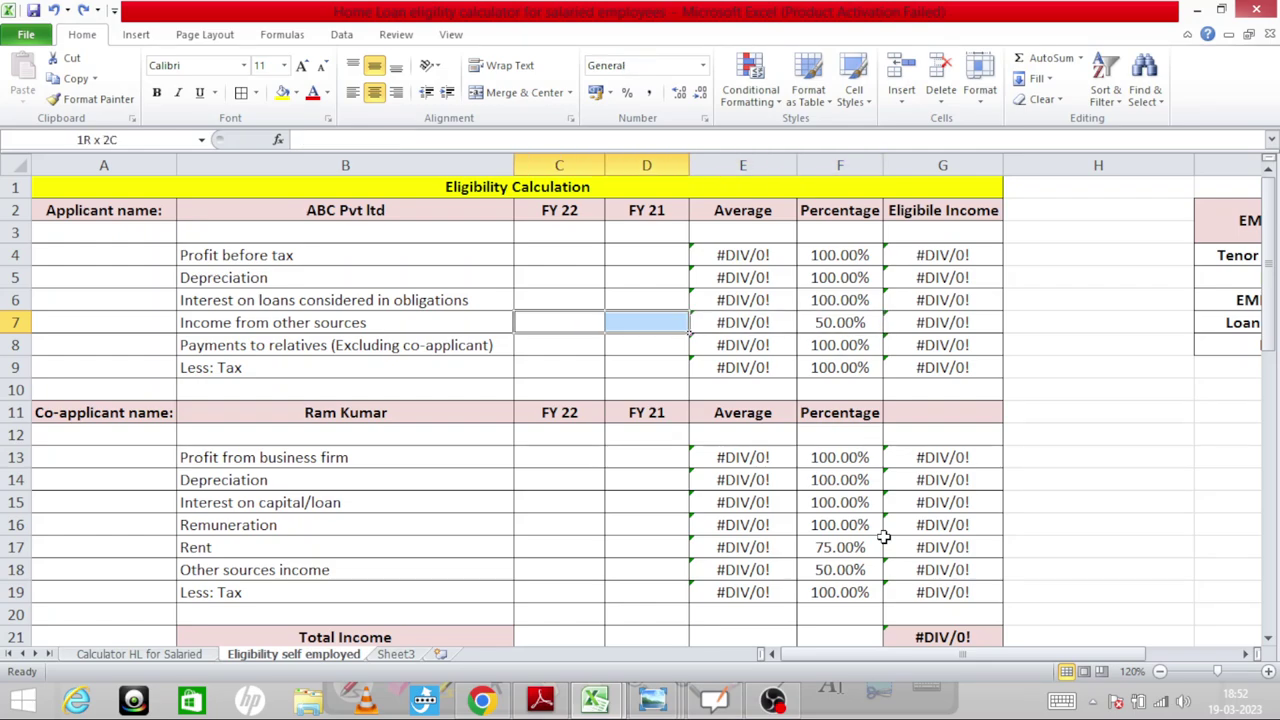
{"action": "key", "text": "Right"}
{"action": "key", "text": "Right"}
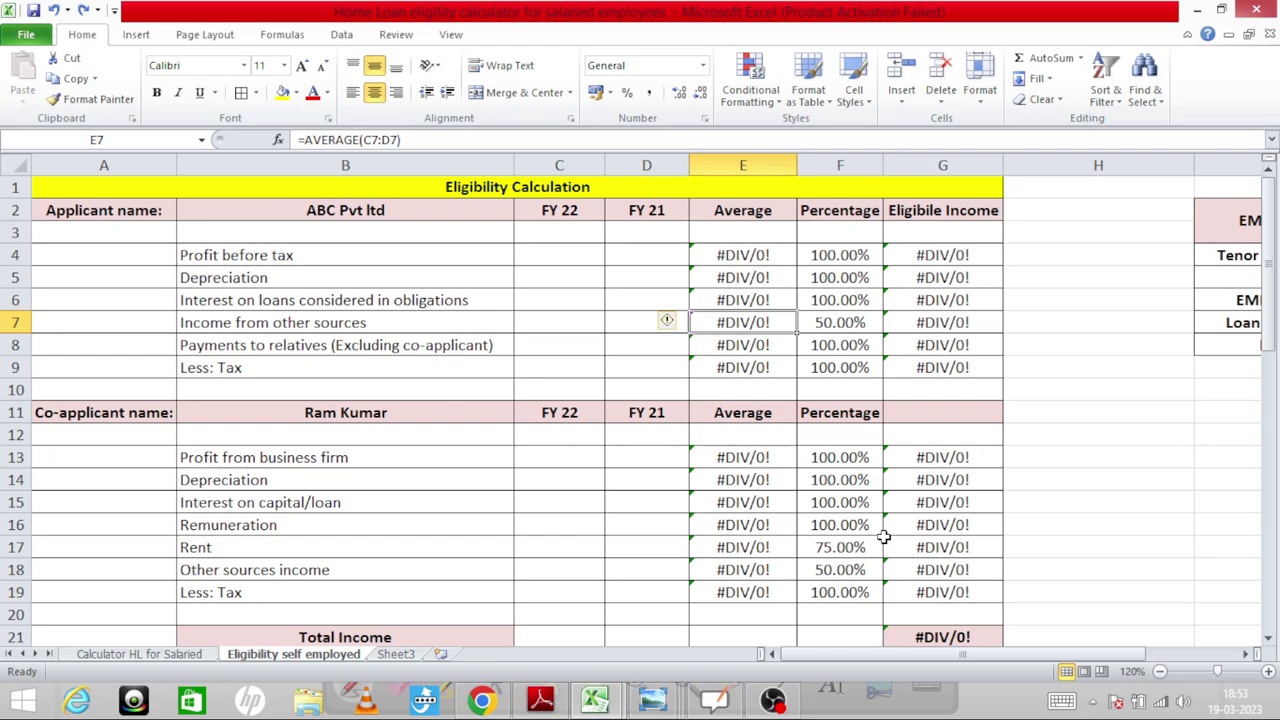
{"action": "key", "text": "Right"}
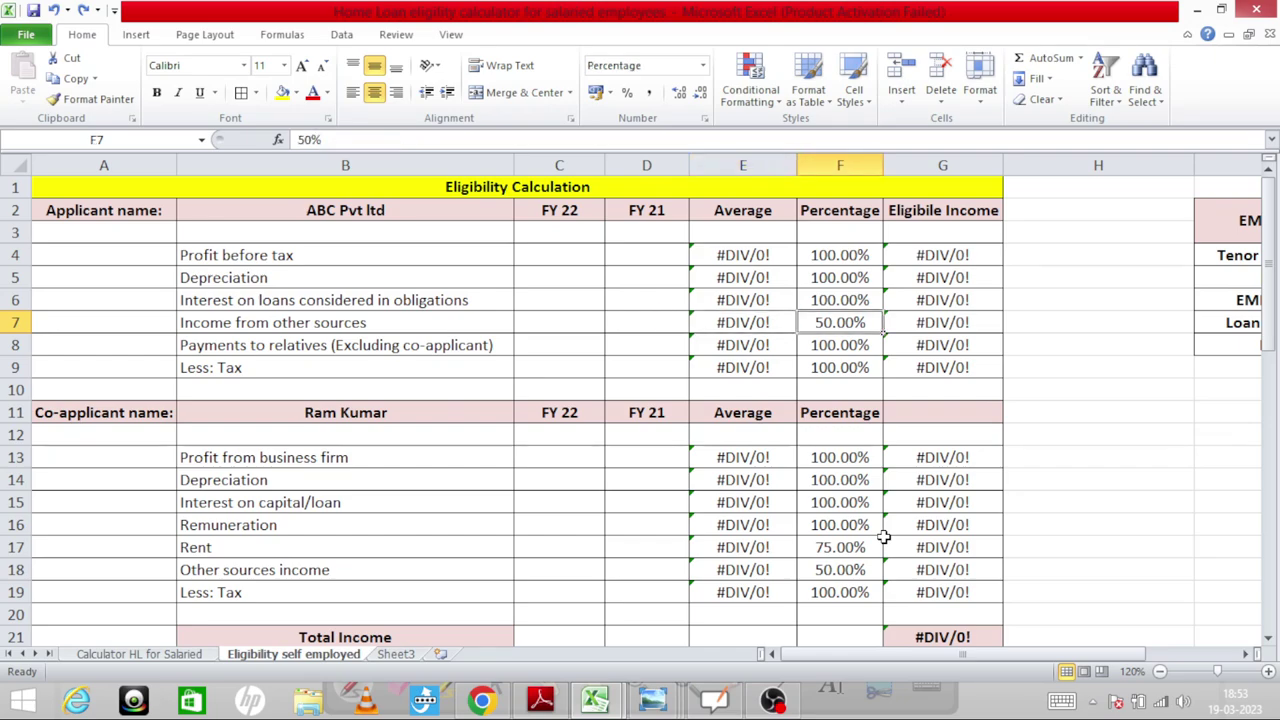
Go through the applicant's item labels in column B, from Profit before tax down to Less: Tax
{"action": "key", "text": "Left"}
{"action": "key", "text": "Left"}
{"action": "key", "text": "Left"}
{"action": "key", "text": "Left"}
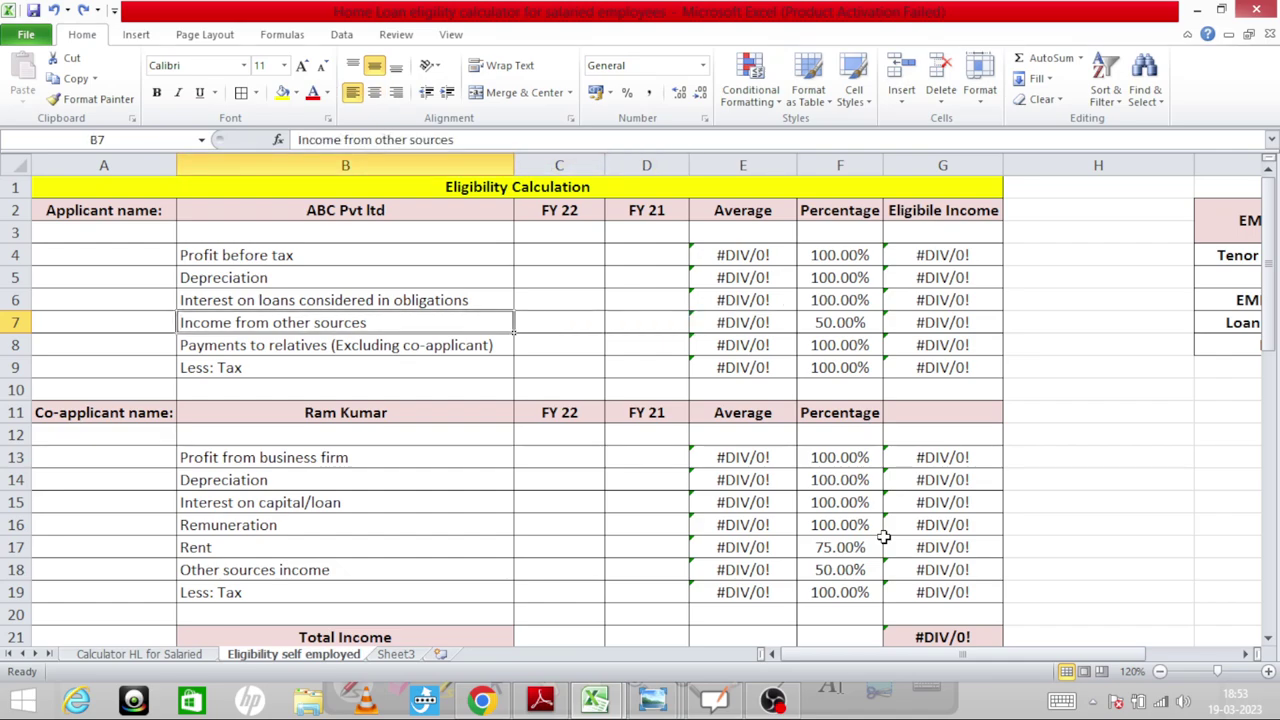
{"action": "key", "text": "Up"}
{"action": "key", "text": "Up"}
{"action": "key", "text": "Up"}
{"action": "key", "text": "Down"}
{"action": "key", "text": "Down"}
{"action": "key", "text": "Down"}
{"action": "key", "text": "Down"}
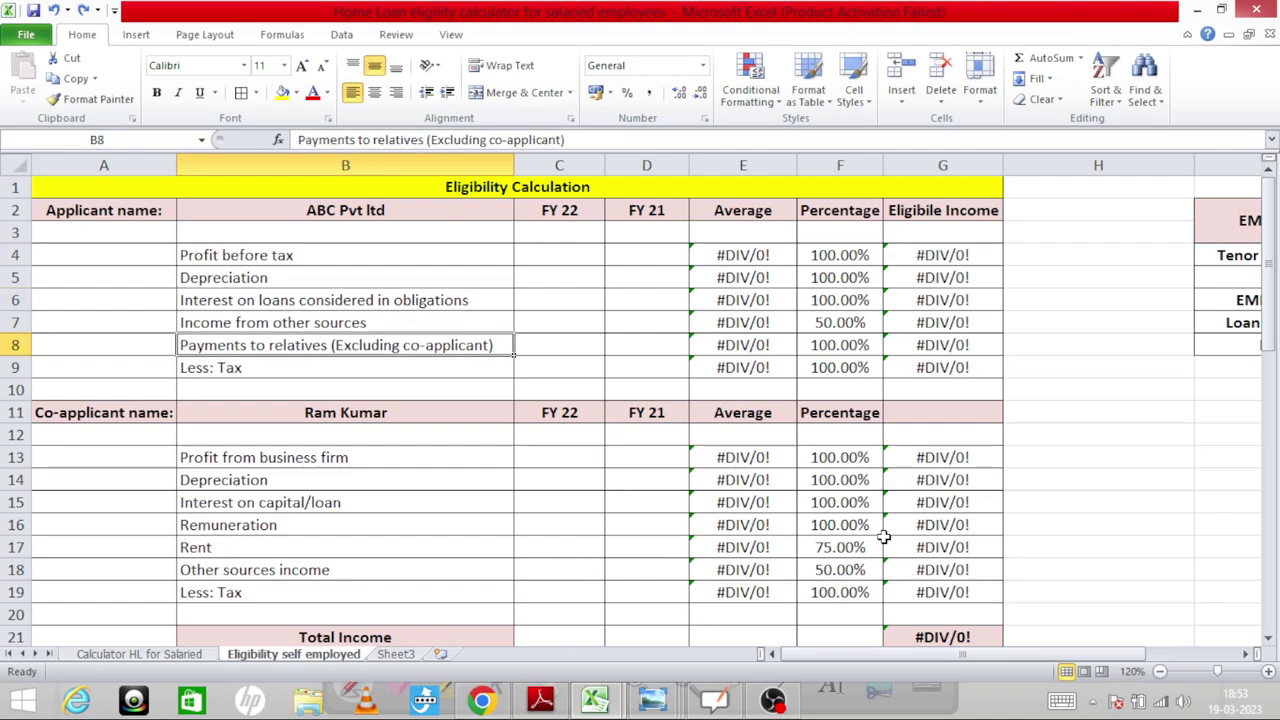
{"action": "key", "text": "Down"}
{"action": "key", "text": "Down"}
{"action": "key", "text": "Up"}
{"action": "key", "text": "Up"}
{"action": "key", "text": "Up"}
Recheck the average formula and percentage for Income from other sources in E7:F7
{"action": "key", "text": "Right"}
{"action": "key", "text": "Right"}
{"action": "key", "text": "Right"}
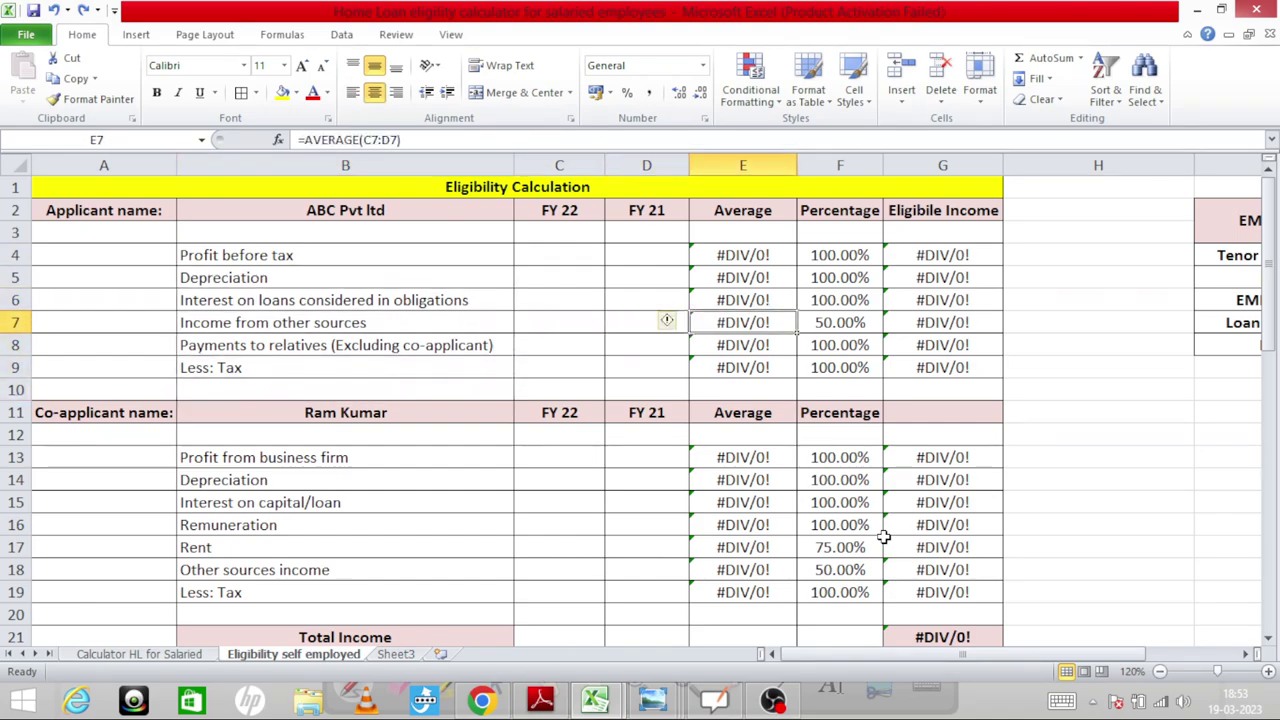
{"action": "key", "text": "Right"}
{"action": "key", "text": "Right"}
{"action": "key", "text": "Left"}
{"action": "key", "text": "Right"}
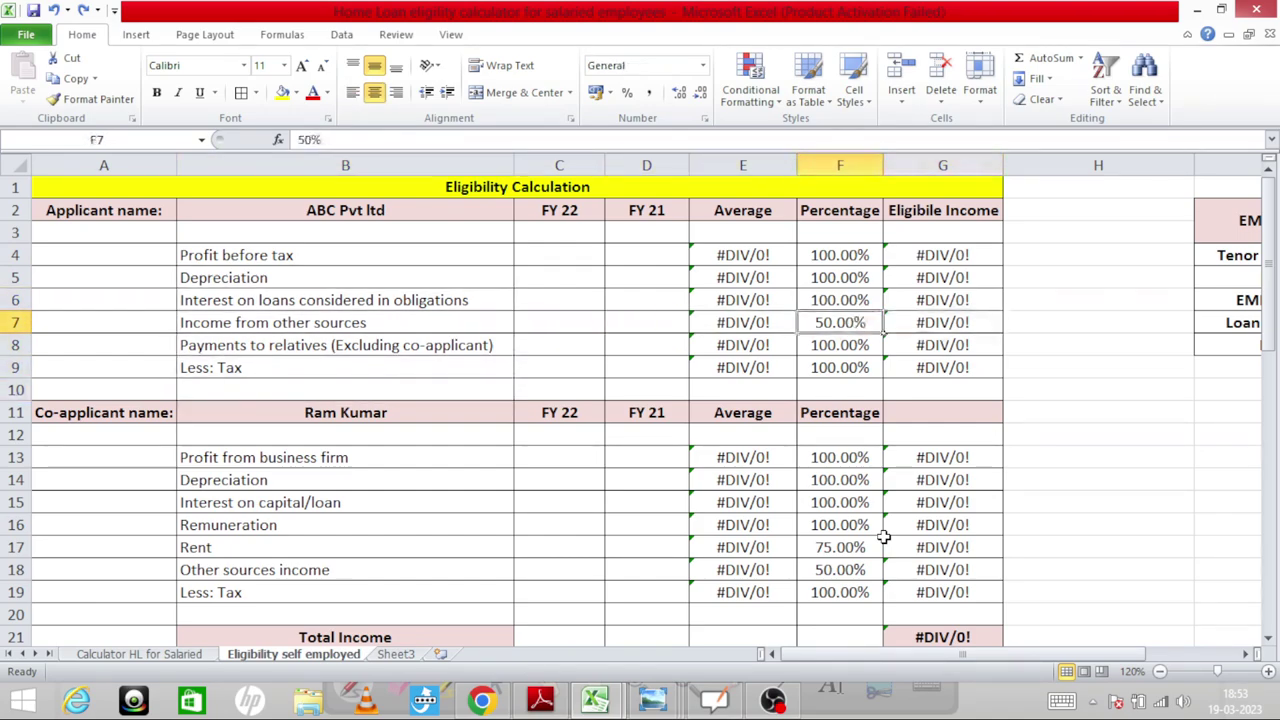
{"action": "key", "text": "Left"}
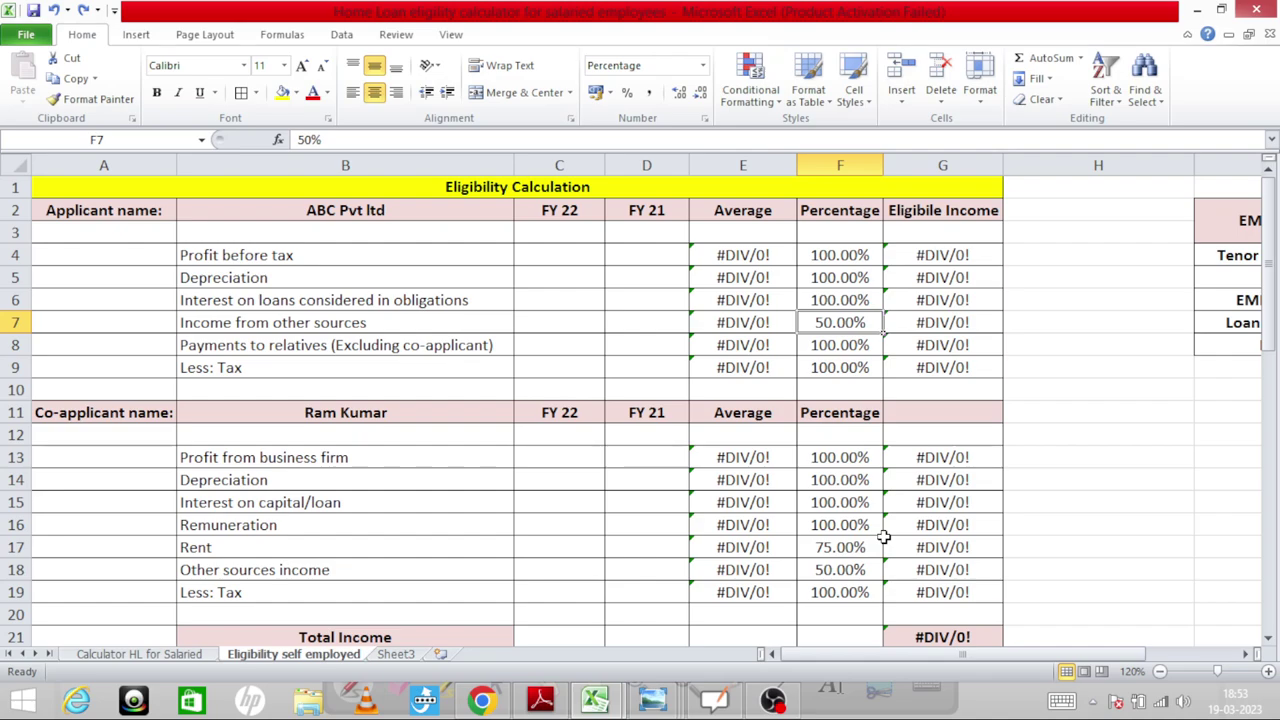
Examine the Depreciation row's percentage in F5, its two year cells C5:D5 and the average formula in E5
{"action": "key", "text": "Up"}
{"action": "key", "text": "Up"}
{"action": "key", "text": "Up"}
{"action": "key", "text": "Down"}
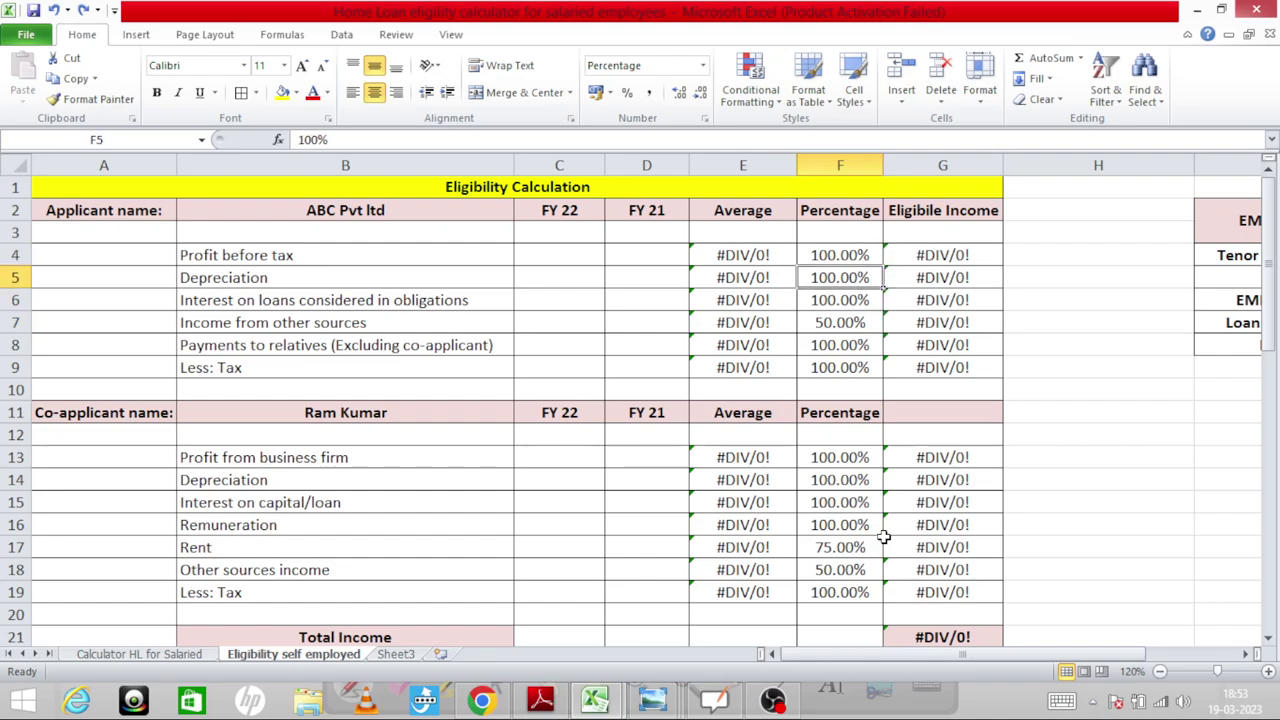
{"action": "key", "text": "Left"}
{"action": "key", "text": "Left"}
{"action": "key", "text": "Left"}
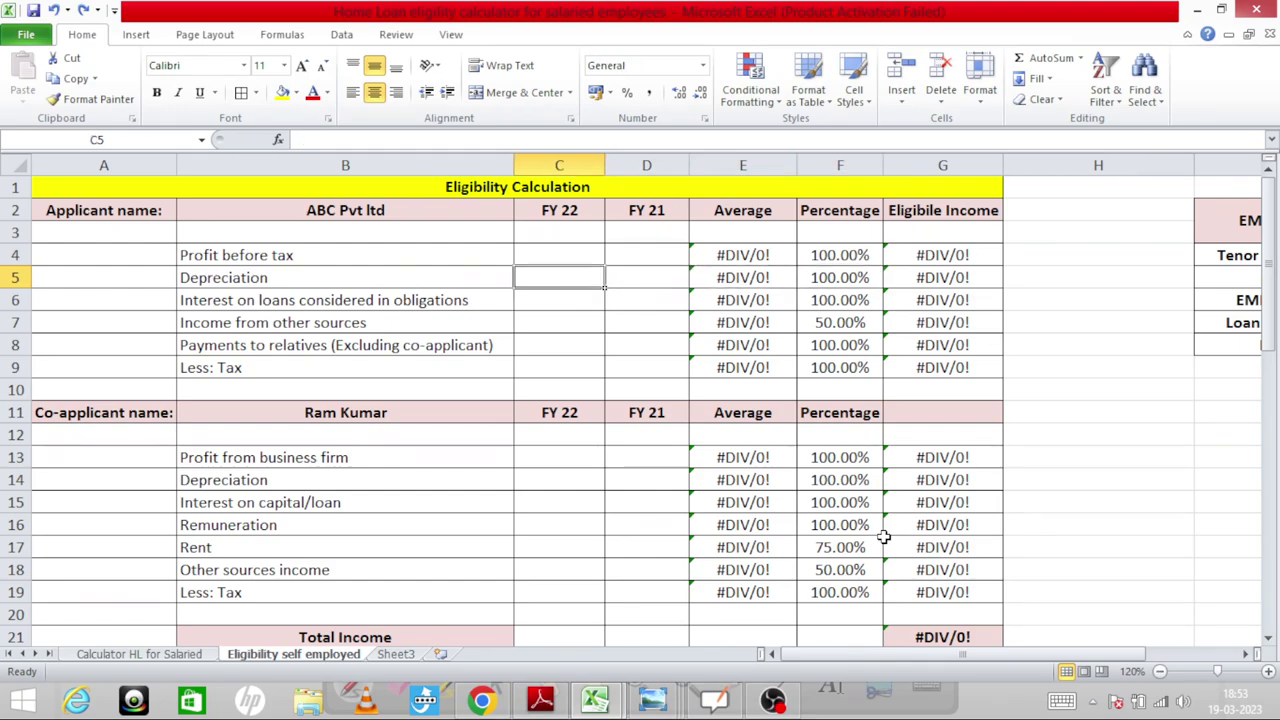
{"action": "key", "text": "Right"}
{"action": "key", "text": "Left"}
{"action": "key", "text": "Right"}
{"action": "key", "text": "Right"}
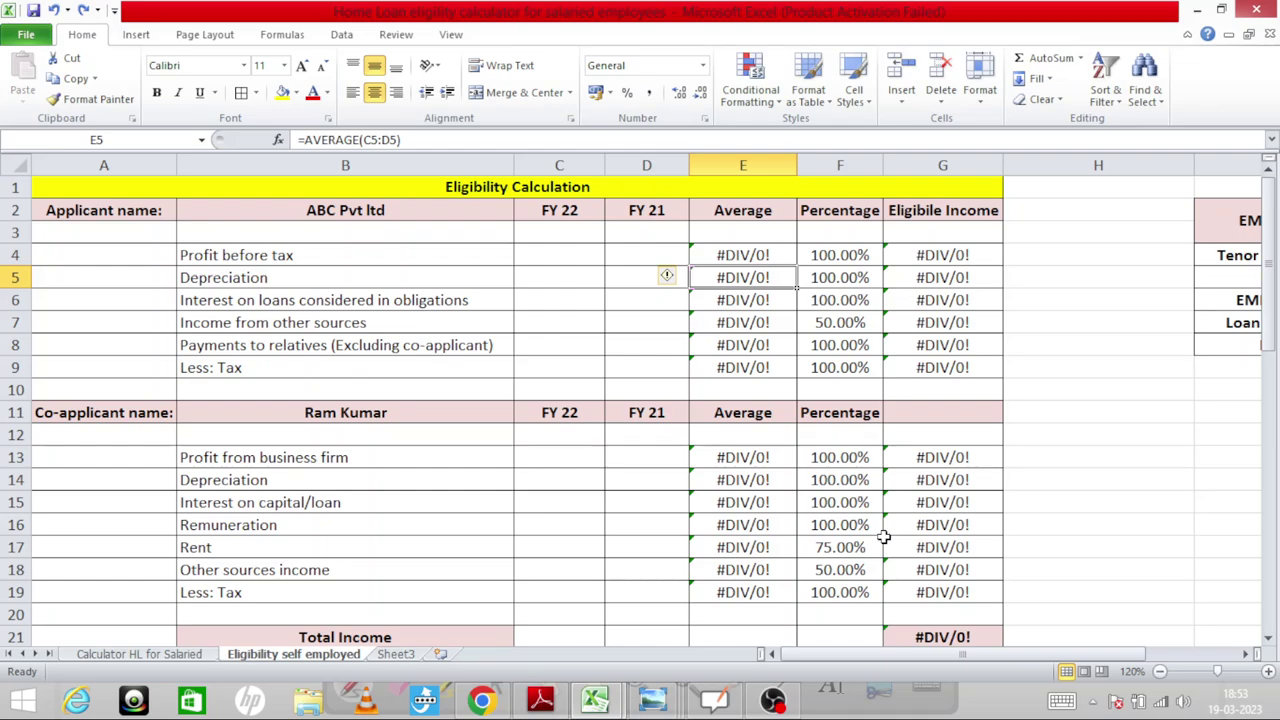
Examine the Profit before tax row's two year cells C4:D4, the average formula in E4 and the percentage in F4
{"action": "key", "text": "Left"}
{"action": "key", "text": "Left"}
{"action": "key", "text": "Up"}
{"action": "key", "text": "Up"}
{"action": "key", "text": "Right"}
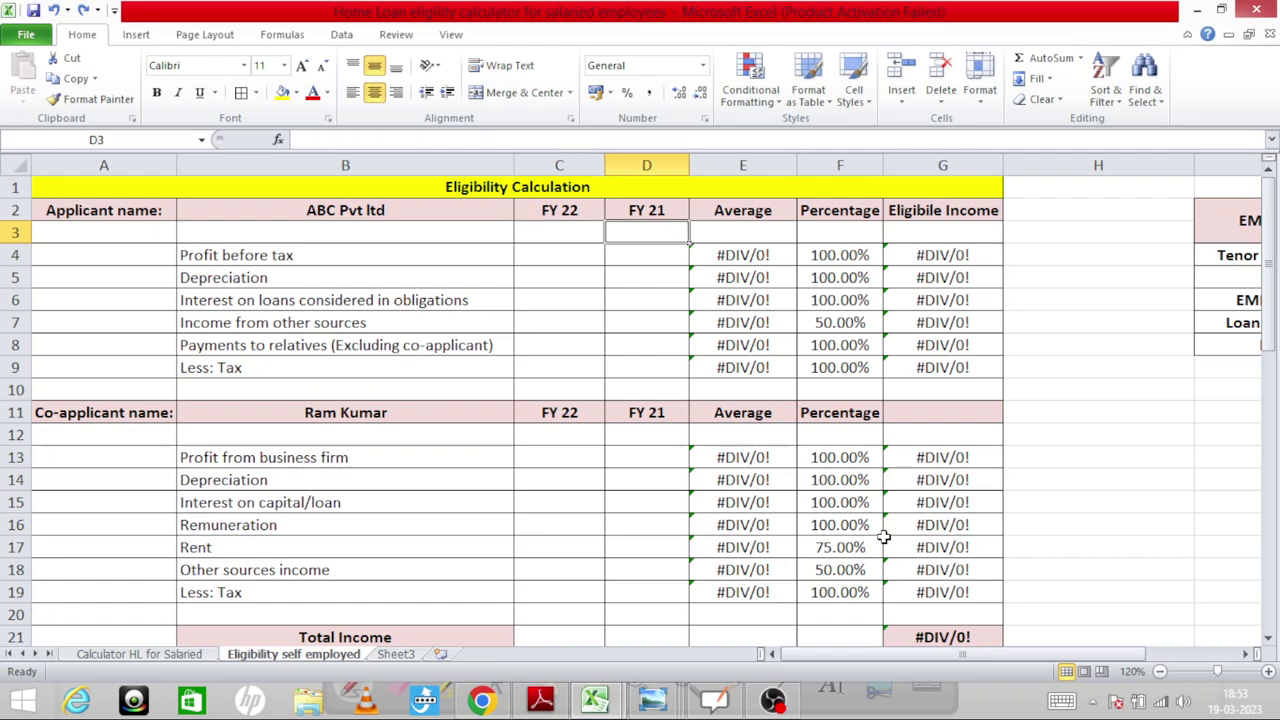
{"action": "key", "text": "Down"}
{"action": "key", "text": "Right"}
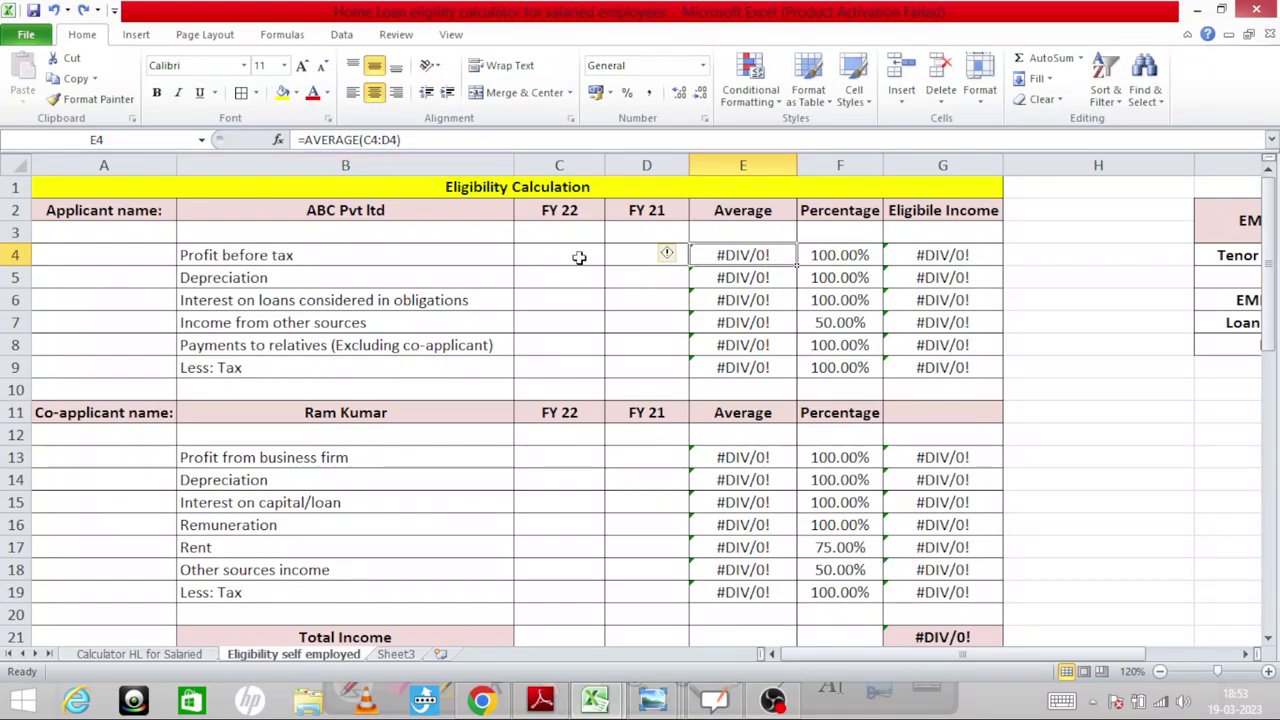
{"action": "left_click_drag", "start_coordinate": [579, 257], "coordinate": [626, 254]}
{"action": "key", "text": "Right"}
{"action": "key", "text": "Right"}
{"action": "key", "text": "Right"}
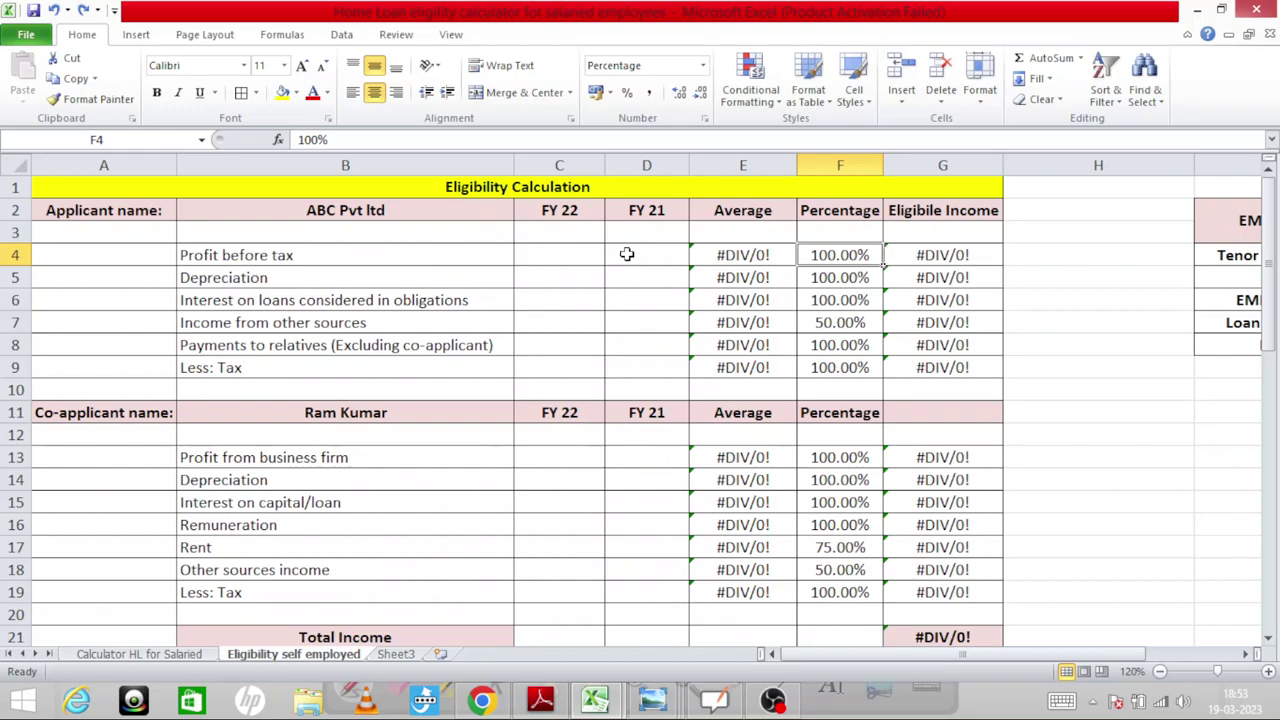
Examine the Eligible Income heading in G2 and its formulas in G4:G5 against the average and percentage of Profit before tax
{"action": "key", "text": "Up"}
{"action": "key", "text": "Up"}
{"action": "key", "text": "Right"}
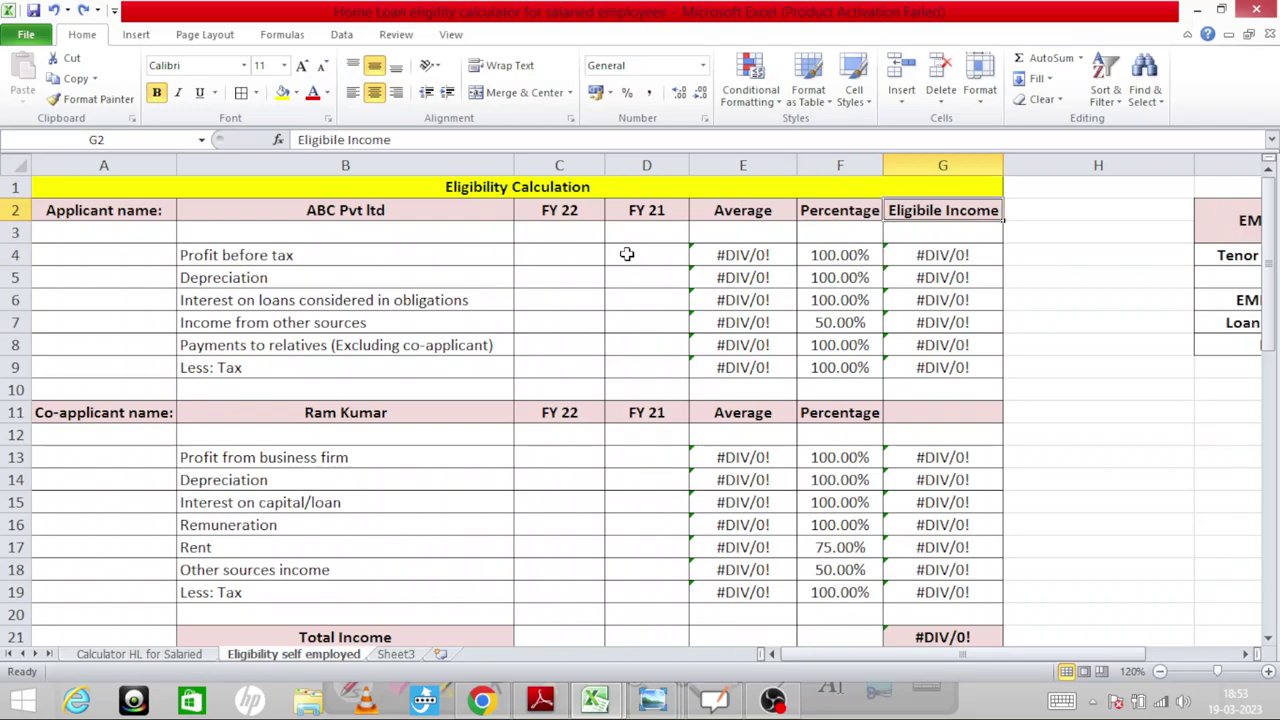
{"action": "key", "text": "Down"}
{"action": "key", "text": "Down"}
{"action": "key", "text": "Left"}
{"action": "key", "text": "Left"}
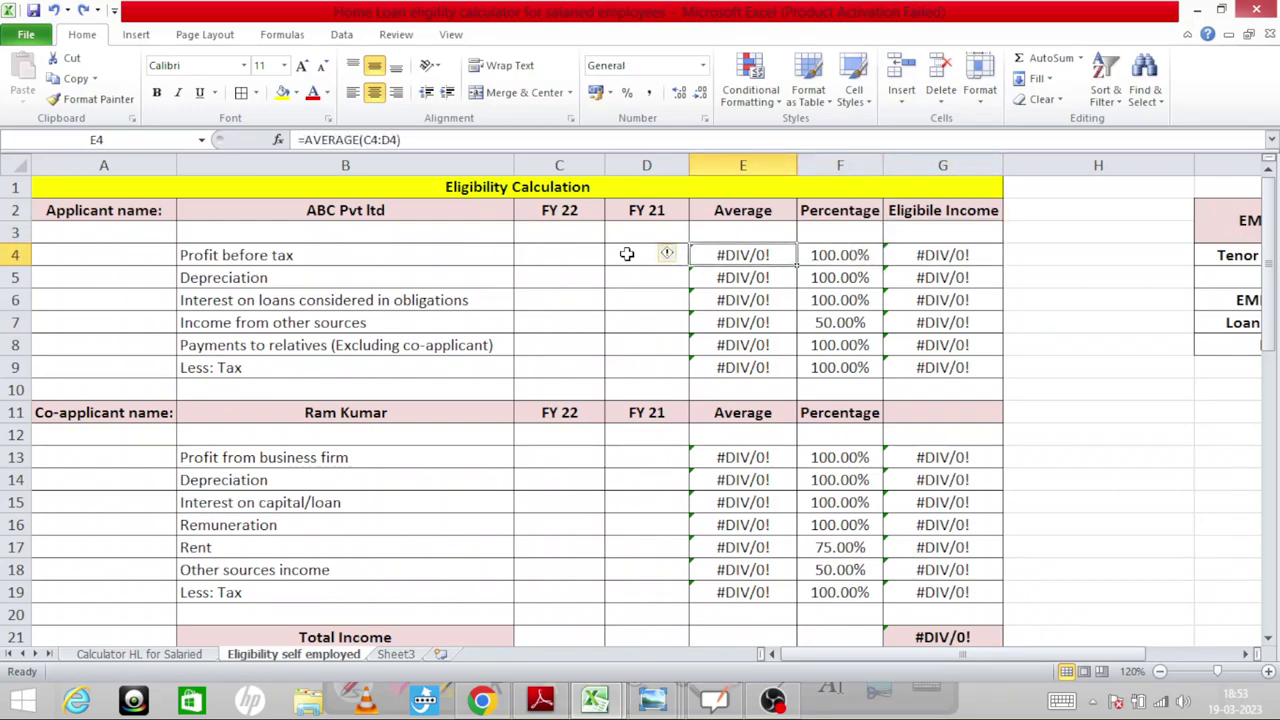
{"action": "key", "text": "Right"}
{"action": "key", "text": "Right"}
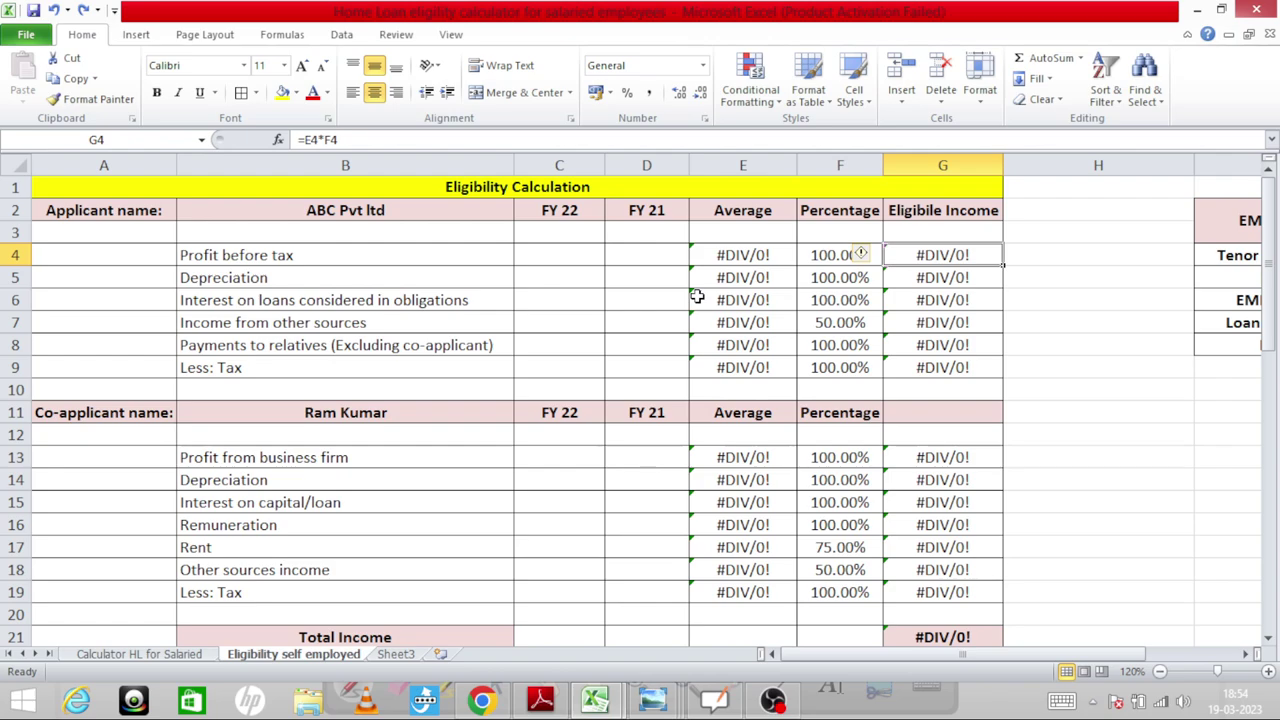
{"action": "key", "text": "Down"}
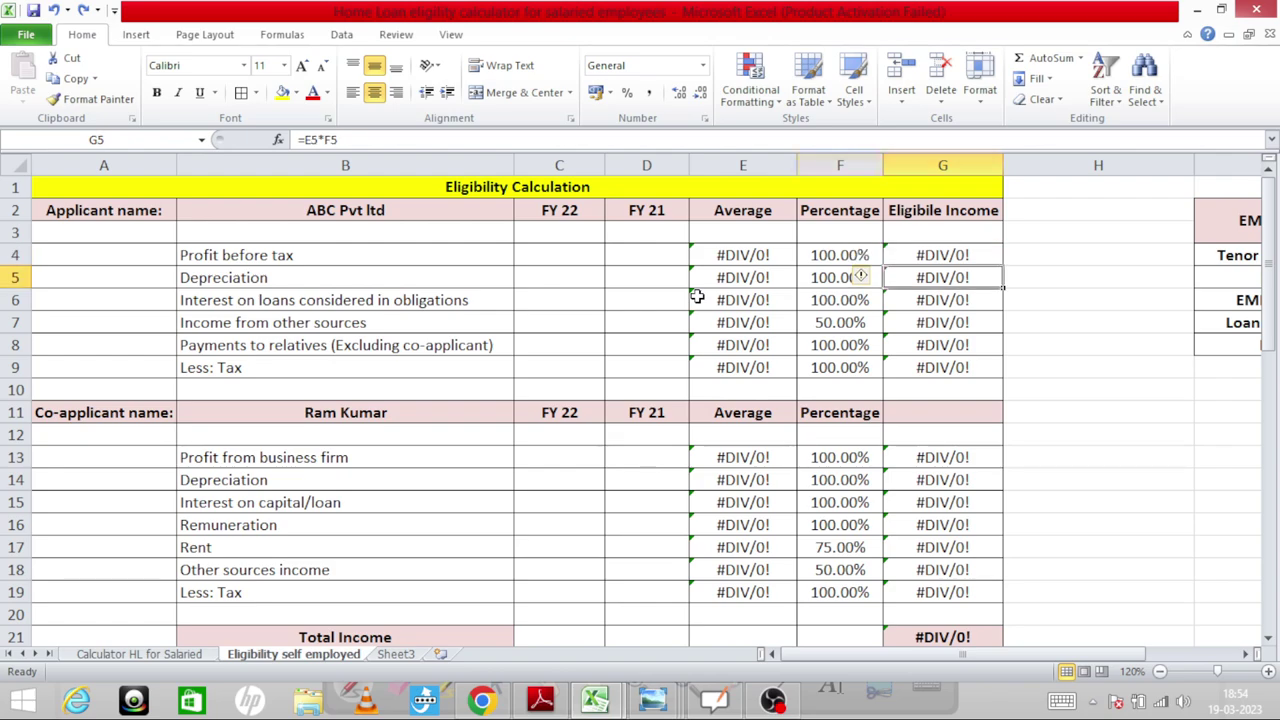
Revisit the applicant's FY 22 cells for Profit before tax and Depreciation in C4:C5
{"action": "key", "text": "Left"}
{"action": "key", "text": "Left"}
{"action": "key", "text": "Left"}
{"action": "key", "text": "Left"}
{"action": "key", "text": "Up"}
{"action": "key", "text": "Up"}
{"action": "key", "text": "Down"}
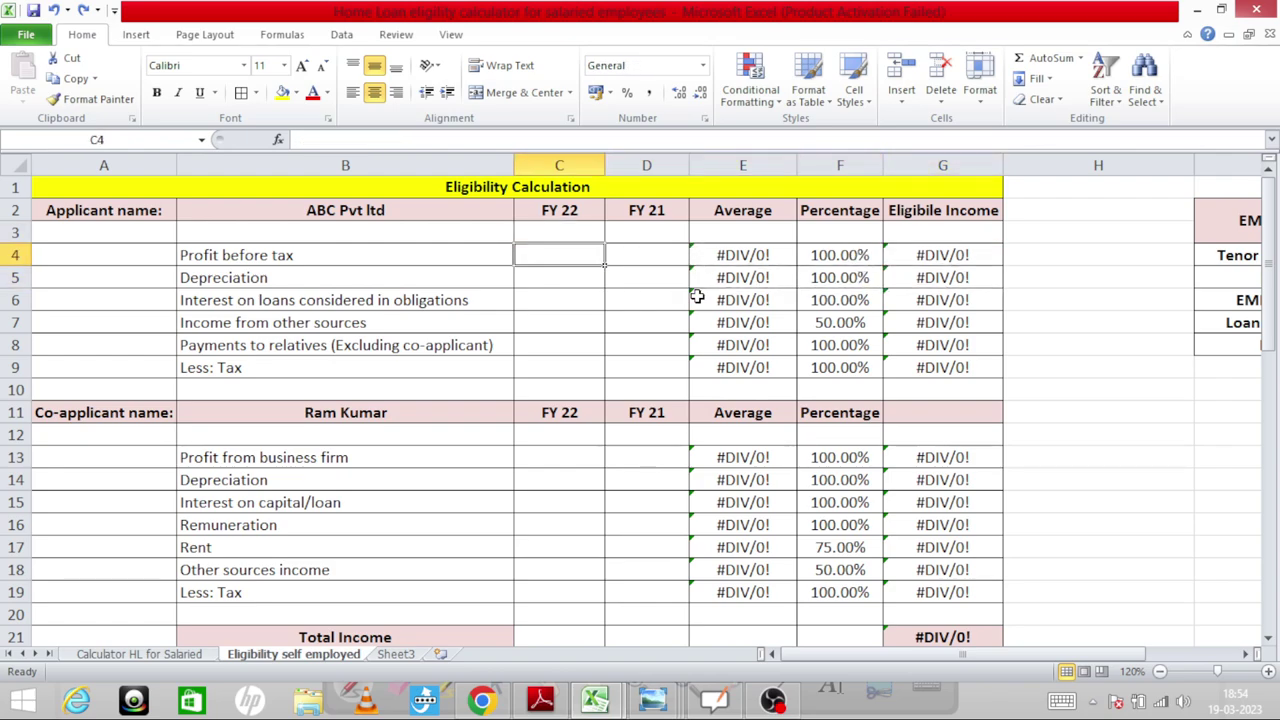
{"action": "key", "text": "Down"}
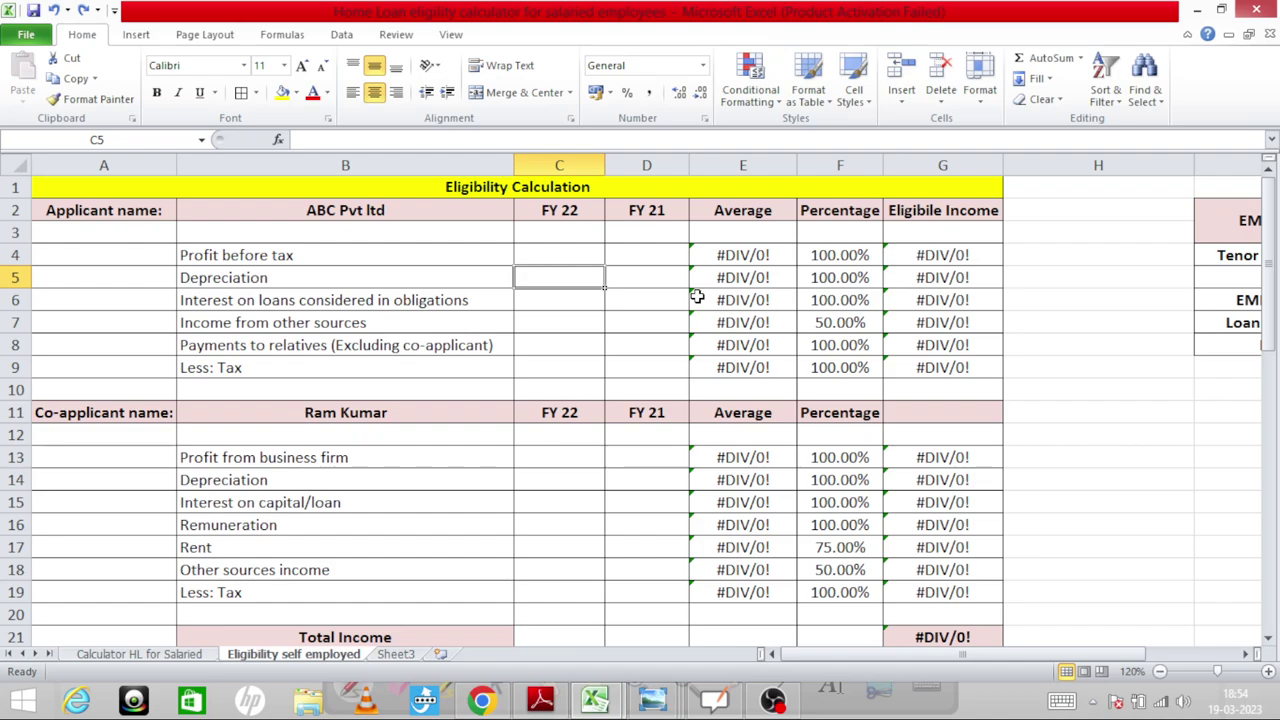
Examine the co-applicant name label in A11 and the name cell B11 beside it
{"action": "key", "text": "Down"}
{"action": "key", "text": "Down"}
{"action": "key", "text": "Down"}
{"action": "key", "text": "Down"}
{"action": "key", "text": "Down"}
{"action": "key", "text": "Down"}
{"action": "key", "text": "Left"}
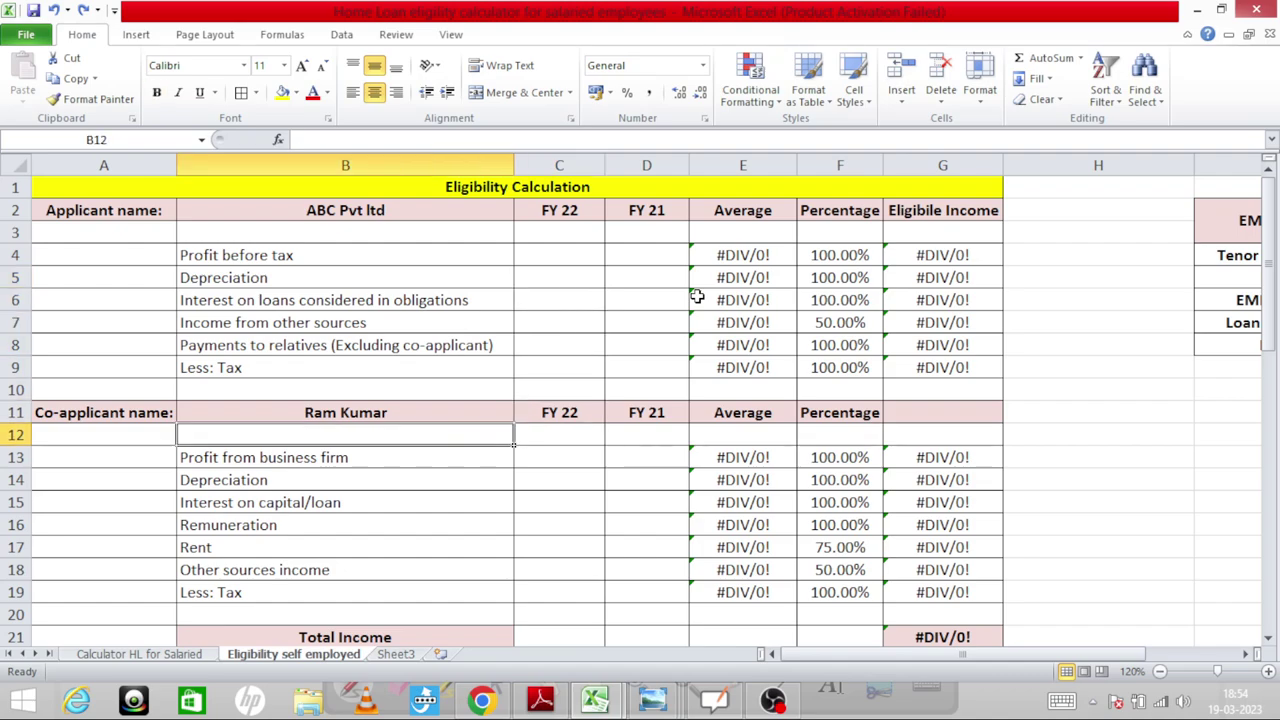
{"action": "key", "text": "Left"}
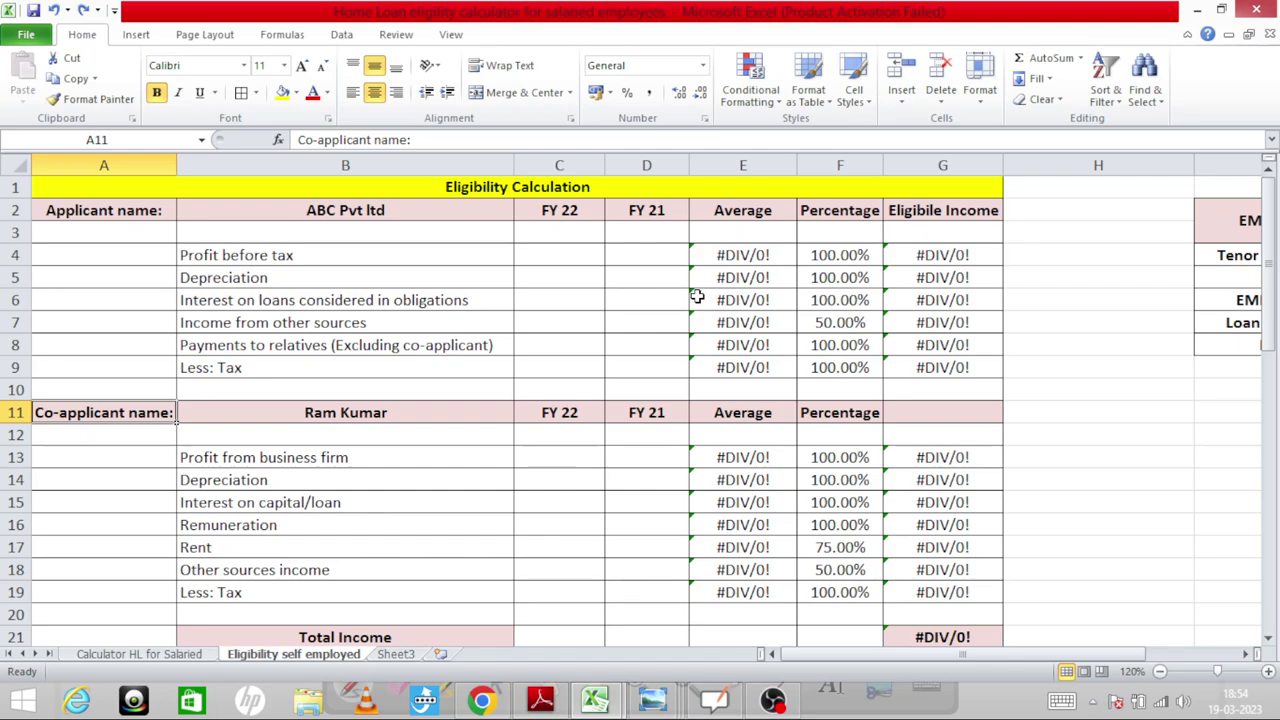
{"action": "key", "text": "Down"}
{"action": "key", "text": "Right"}
{"action": "key", "text": "Up"}
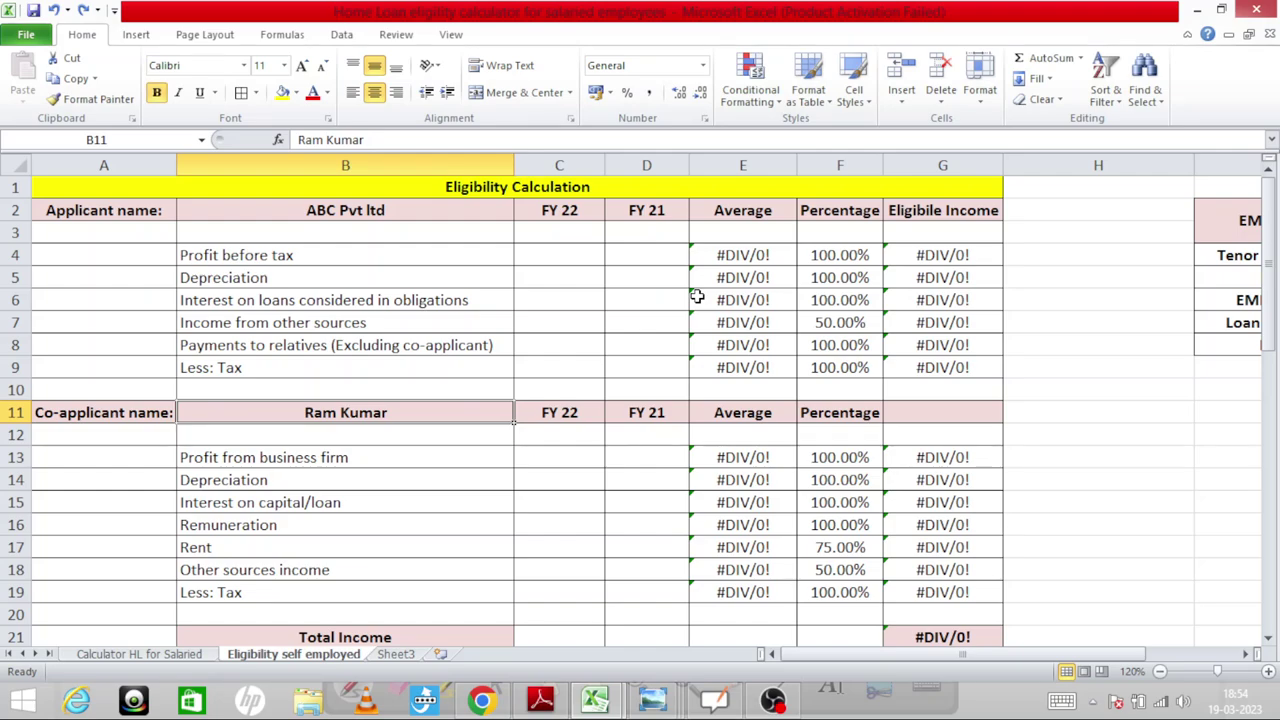
Review the applicant's item labels from Profit before tax to Interest on loans considered in obligations in B4:B6
{"action": "key", "text": "Up"}
{"action": "key", "text": "Up"}
{"action": "key", "text": "Up"}
{"action": "key", "text": "Up"}
{"action": "key", "text": "Up"}
{"action": "key", "text": "Up"}
{"action": "key", "text": "Up"}
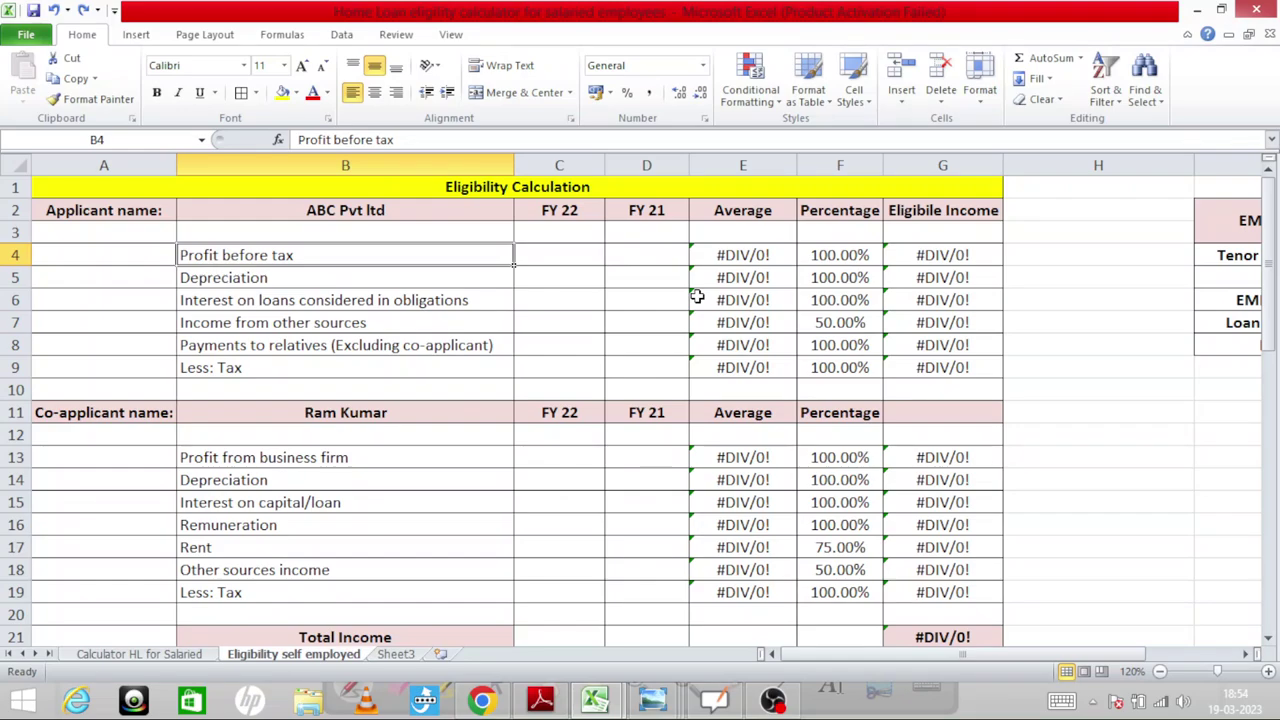
{"action": "key", "text": "Down"}
{"action": "key", "text": "Down"}
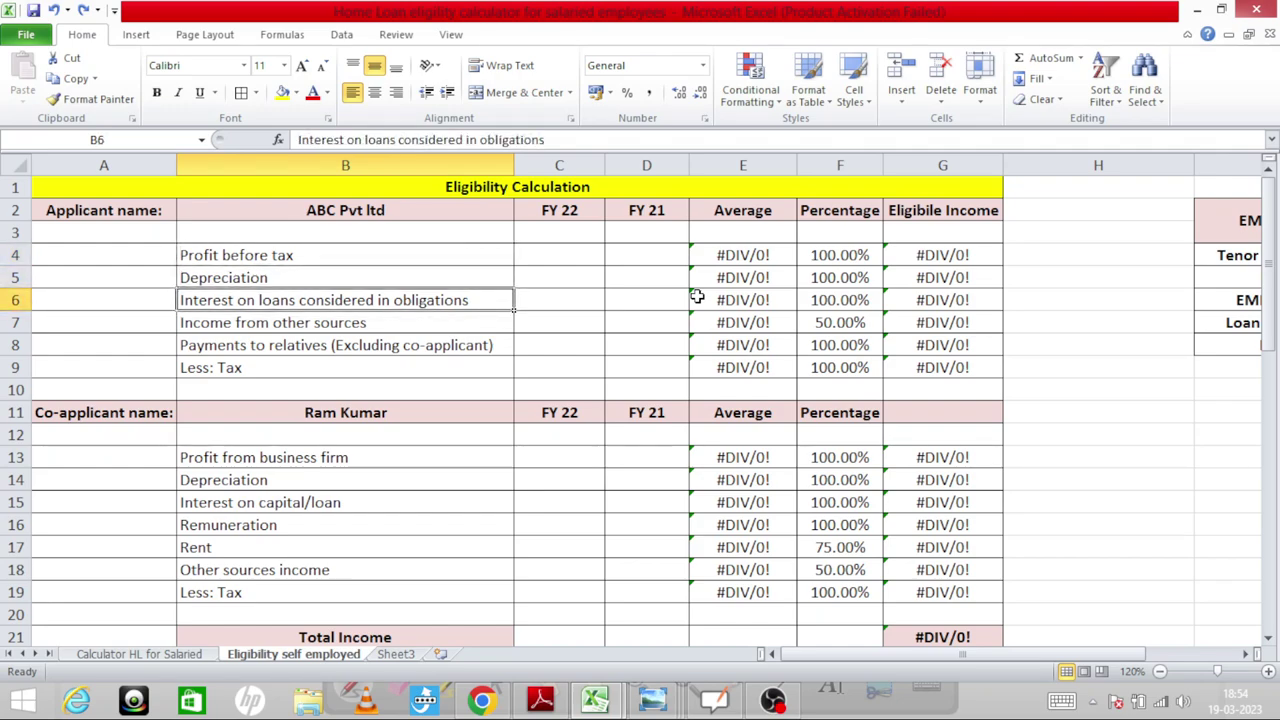
{"action": "key", "text": "Up"}
{"action": "key", "text": "Up"}
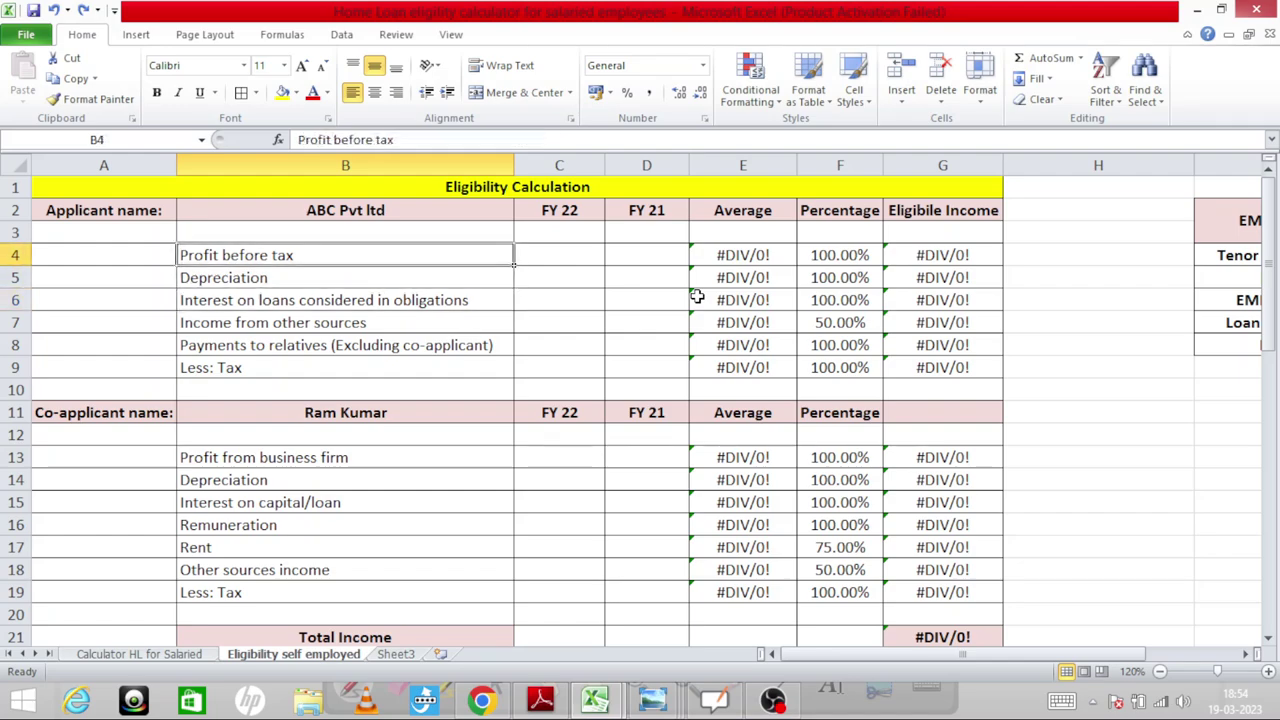
Go through the applicant's labels from Profit before tax to Payments to relatives in B4:B8 and return to B4
{"action": "key", "text": "Down"}
{"action": "key", "text": "Down"}
{"action": "key", "text": "Down"}
{"action": "key", "text": "Down"}
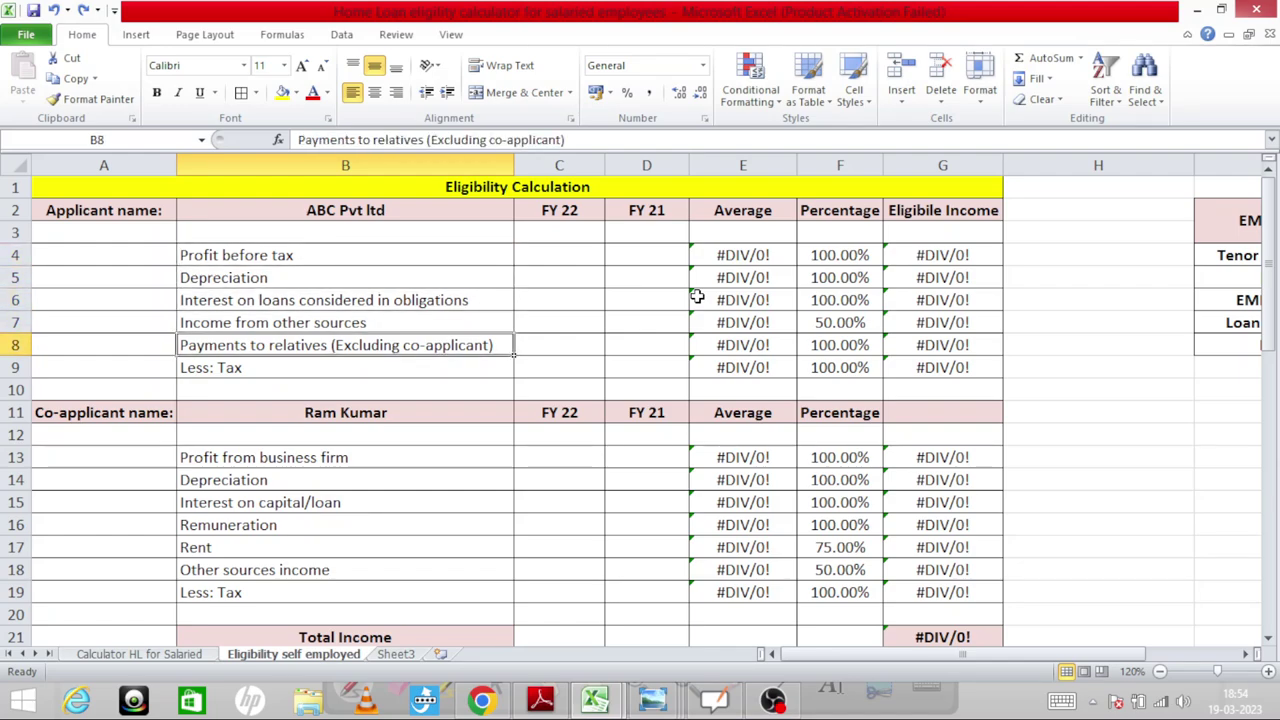
{"action": "key", "text": "Up"}
{"action": "key", "text": "Up"}
{"action": "key", "text": "Up"}
{"action": "key", "text": "Up"}
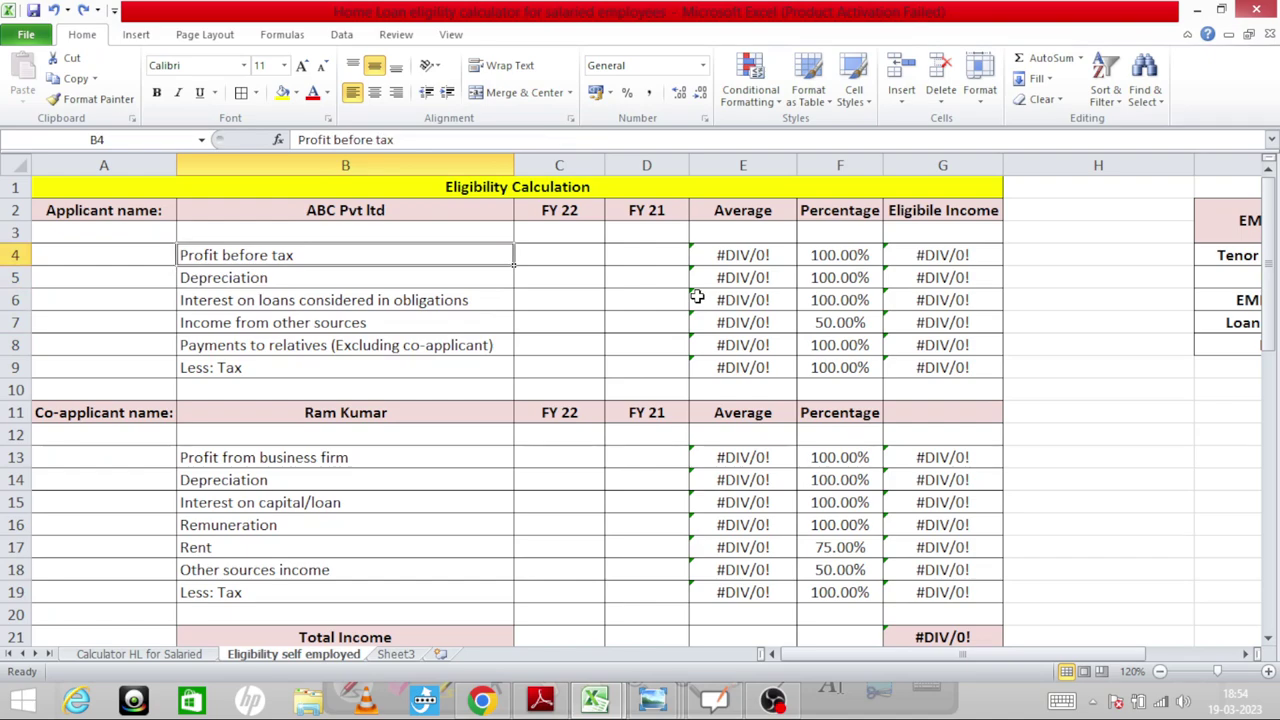
Recheck the applicant's labels from Depreciation down to Less: Tax in B5:B9, ending back on Depreciation
{"action": "key", "text": "Down"}
{"action": "key", "text": "Down"}
{"action": "key", "text": "Down"}
{"action": "key", "text": "Down"}
{"action": "key", "text": "Down"}
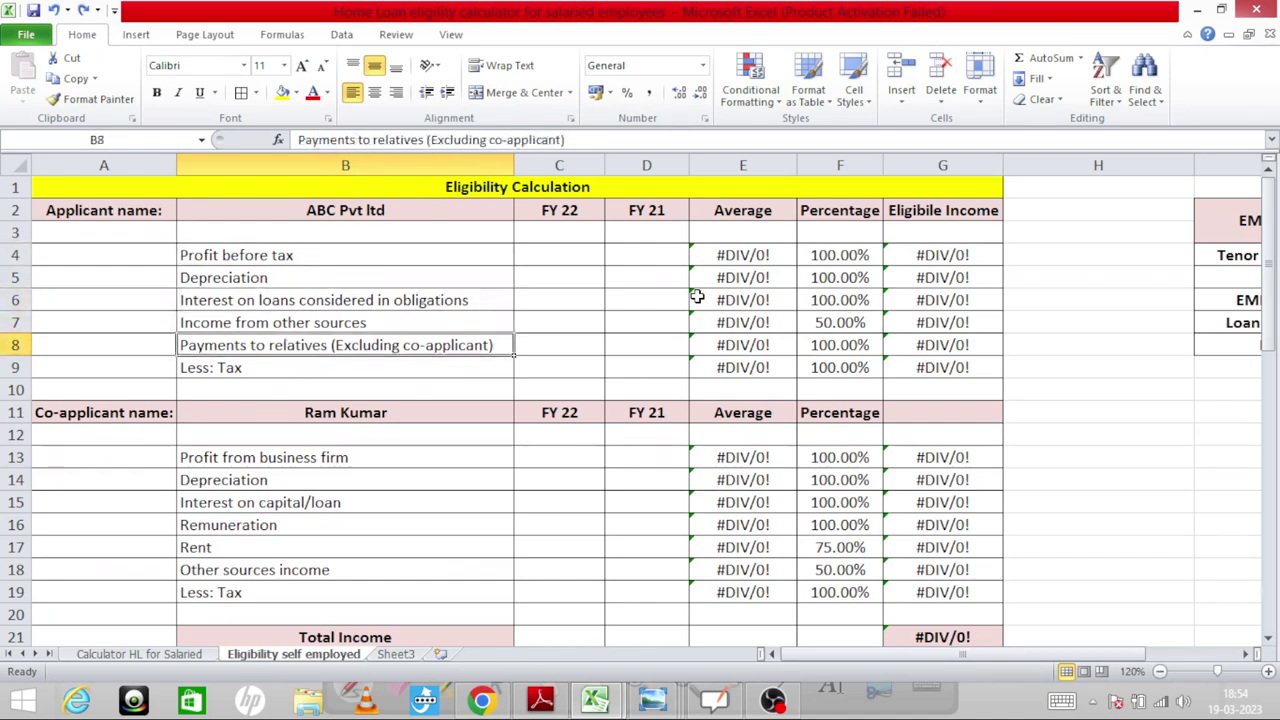
{"action": "key", "text": "Up"}
{"action": "key", "text": "Up"}
{"action": "key", "text": "Up"}
{"action": "key", "text": "Up"}
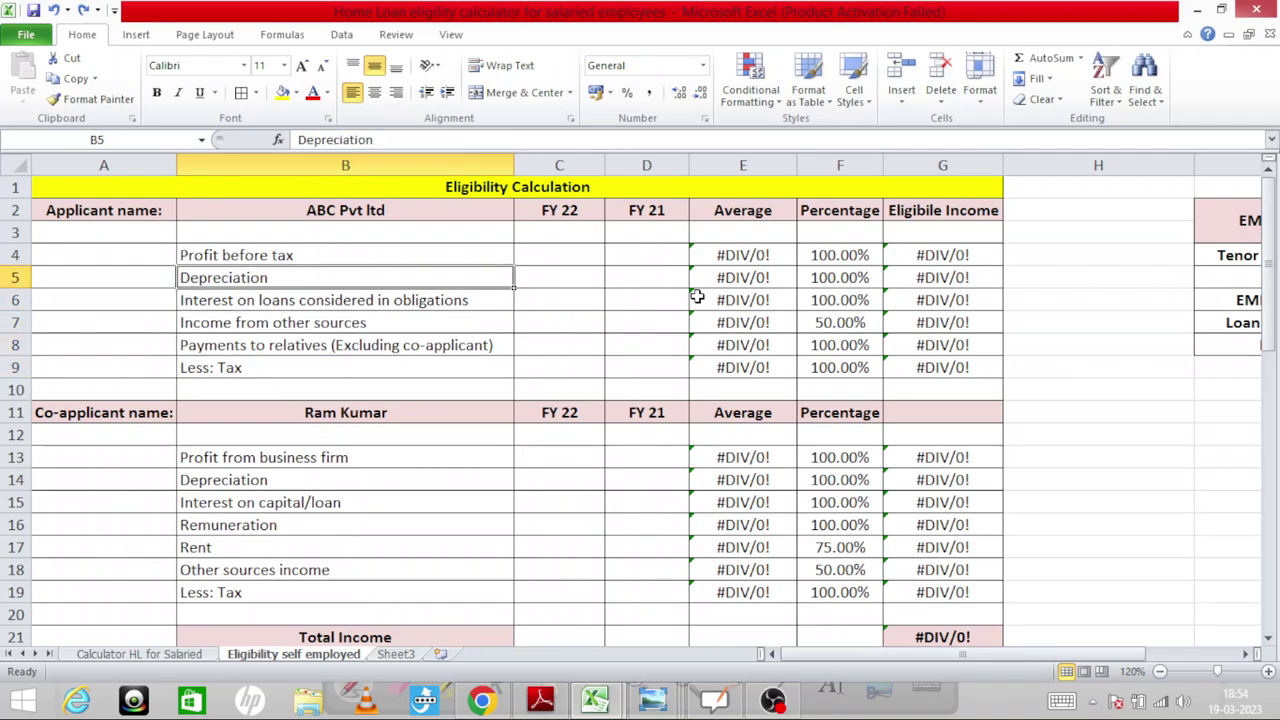
Examine the Interest on loans, Income from other sources and Payments to relatives labels in B6:B8
{"action": "key", "text": "Down"}
{"action": "key", "text": "Down"}
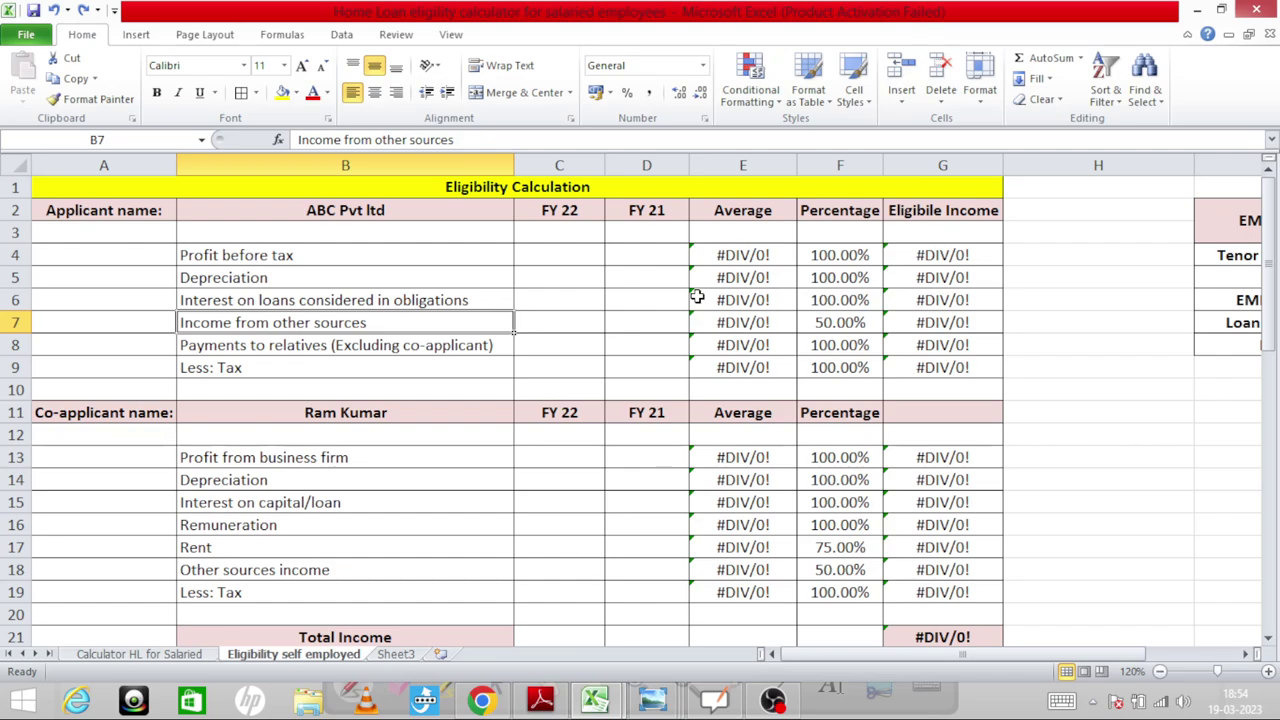
{"action": "key", "text": "Up"}
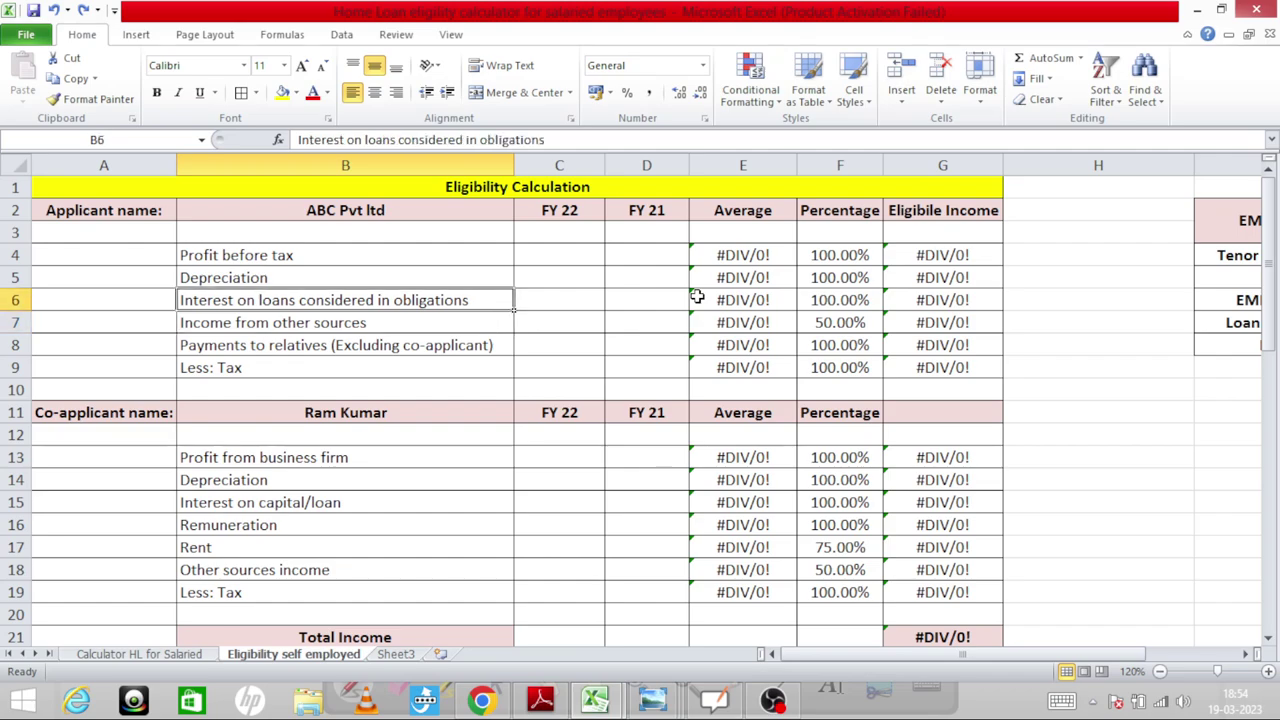
{"action": "key", "text": "Down"}
{"action": "key", "text": "Down"}
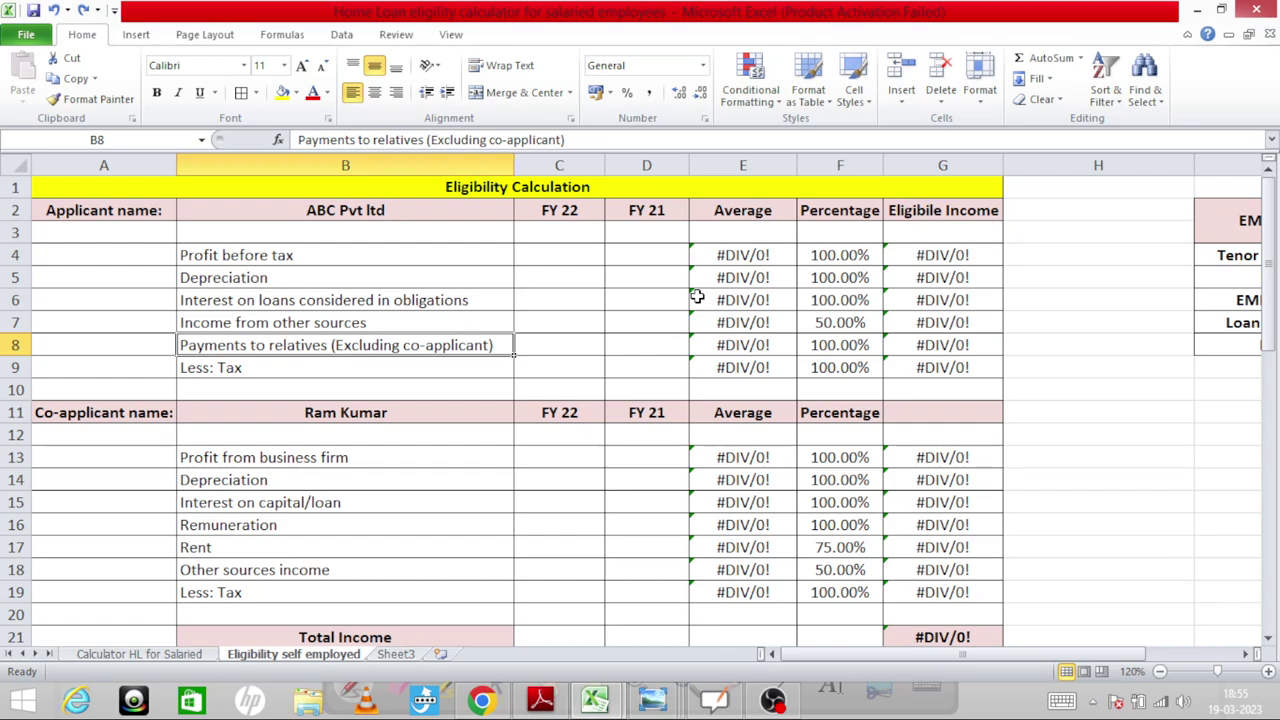
Go back up the applicant's item labels in column B to the blank cell B3 above Profit before tax
{"action": "key", "text": "Up"}
{"action": "key", "text": "Up"}
{"action": "key", "text": "Up"}
{"action": "key", "text": "Up"}
{"action": "key", "text": "Up"}
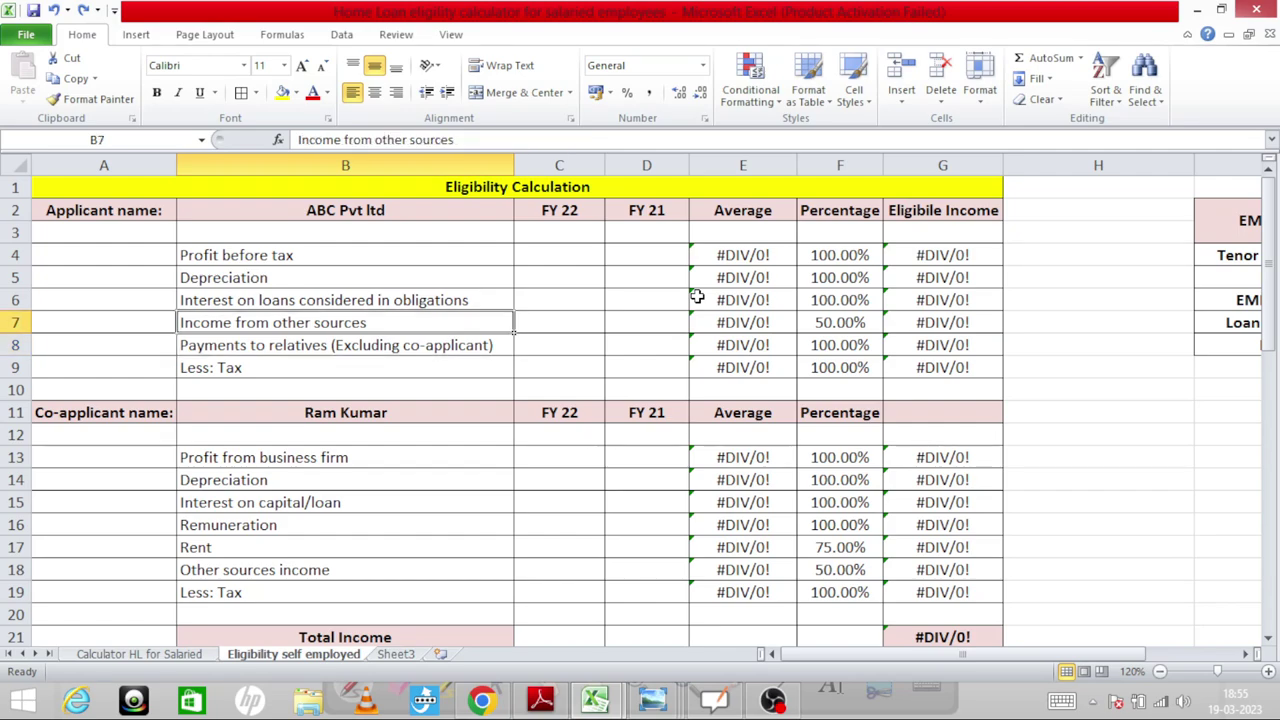
{"action": "key", "text": "Down"}
{"action": "key", "text": "Down"}
{"action": "key", "text": "Up"}
{"action": "key", "text": "Up"}
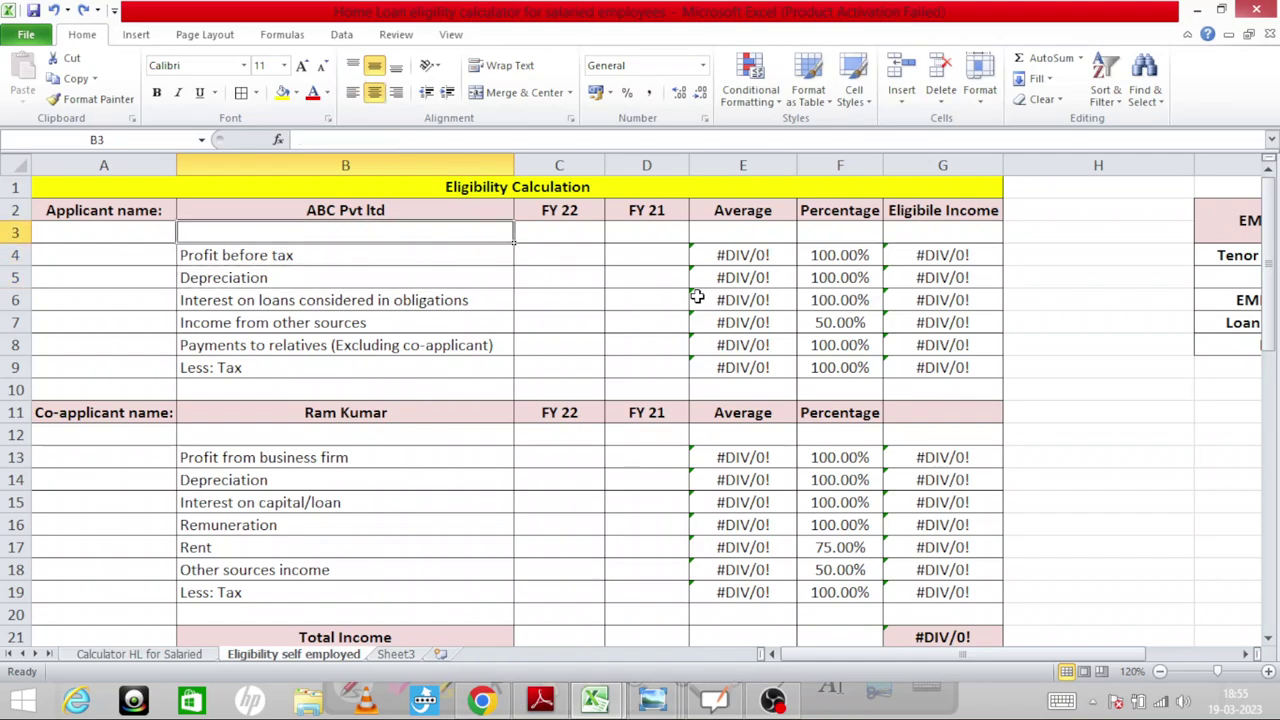
Go down column B to the co-applicant's Profit from business firm and Depreciation labels in B13:B14
{"action": "key", "text": "Down"}
{"action": "key", "text": "Down"}
{"action": "key", "text": "Down"}
{"action": "key", "text": "Down"}
{"action": "key", "text": "Down"}
{"action": "key", "text": "Down"}
{"action": "key", "text": "Down"}
{"action": "key", "text": "Down"}
{"action": "key", "text": "Down"}
{"action": "key", "text": "Down"}
{"action": "key", "text": "Down"}
{"action": "key", "text": "Down"}
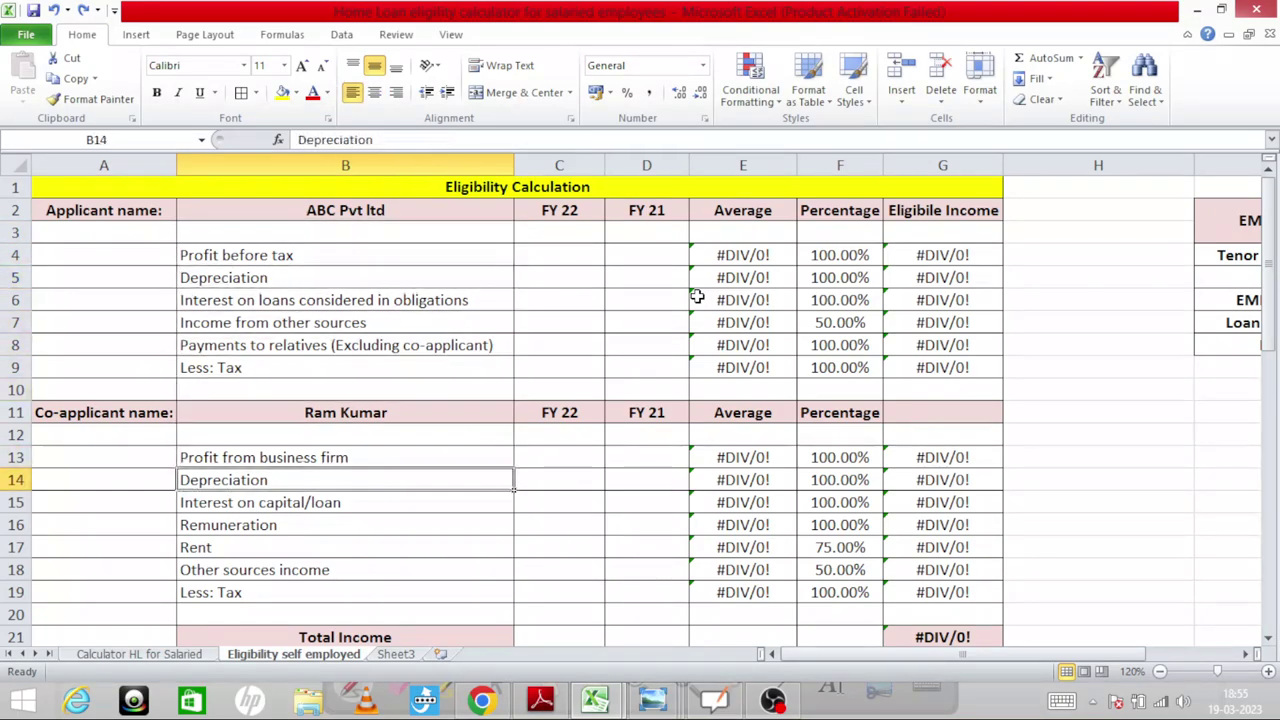
Examine the co-applicant's name cell B11 together with the Profit from business firm label in B13
{"action": "key", "text": "Up"}
{"action": "key", "text": "Up"}
{"action": "key", "text": "Up"}
{"action": "key", "text": "Up"}
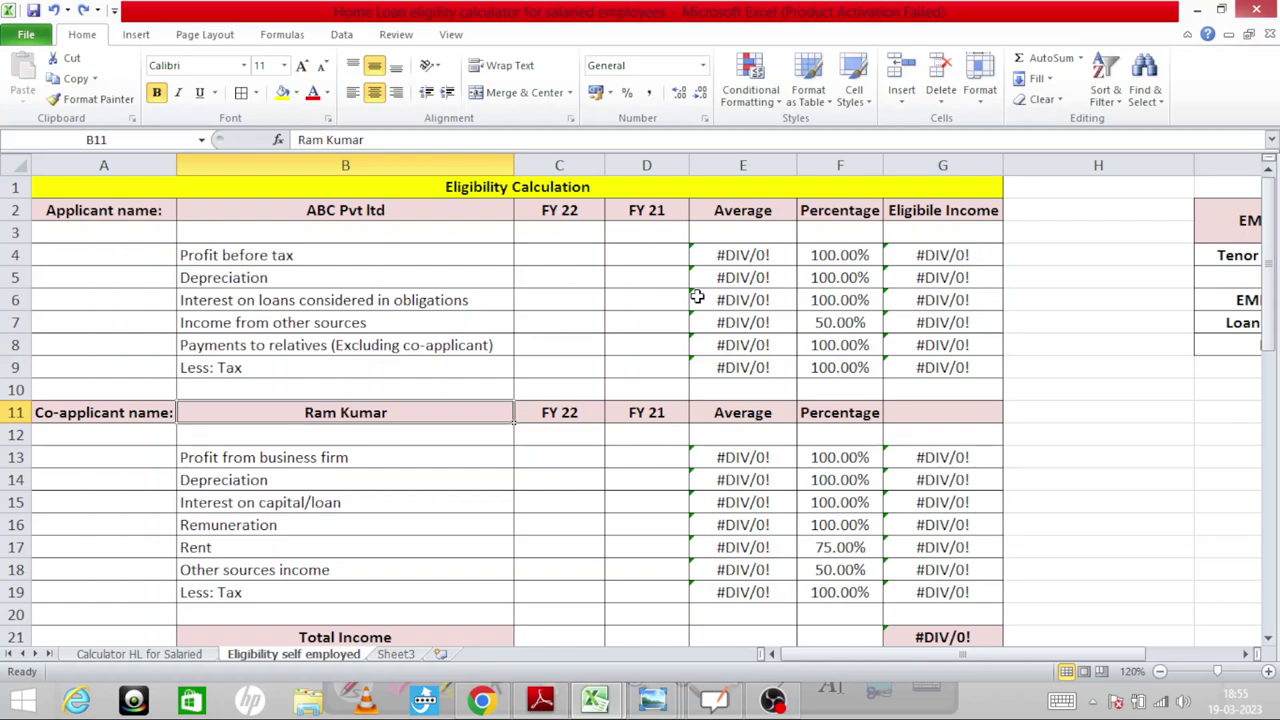
{"action": "key", "text": "Down"}
{"action": "key", "text": "Down"}
{"action": "key", "text": "Up"}
{"action": "key", "text": "Up"}
{"action": "key", "text": "Down"}
{"action": "key", "text": "Down"}
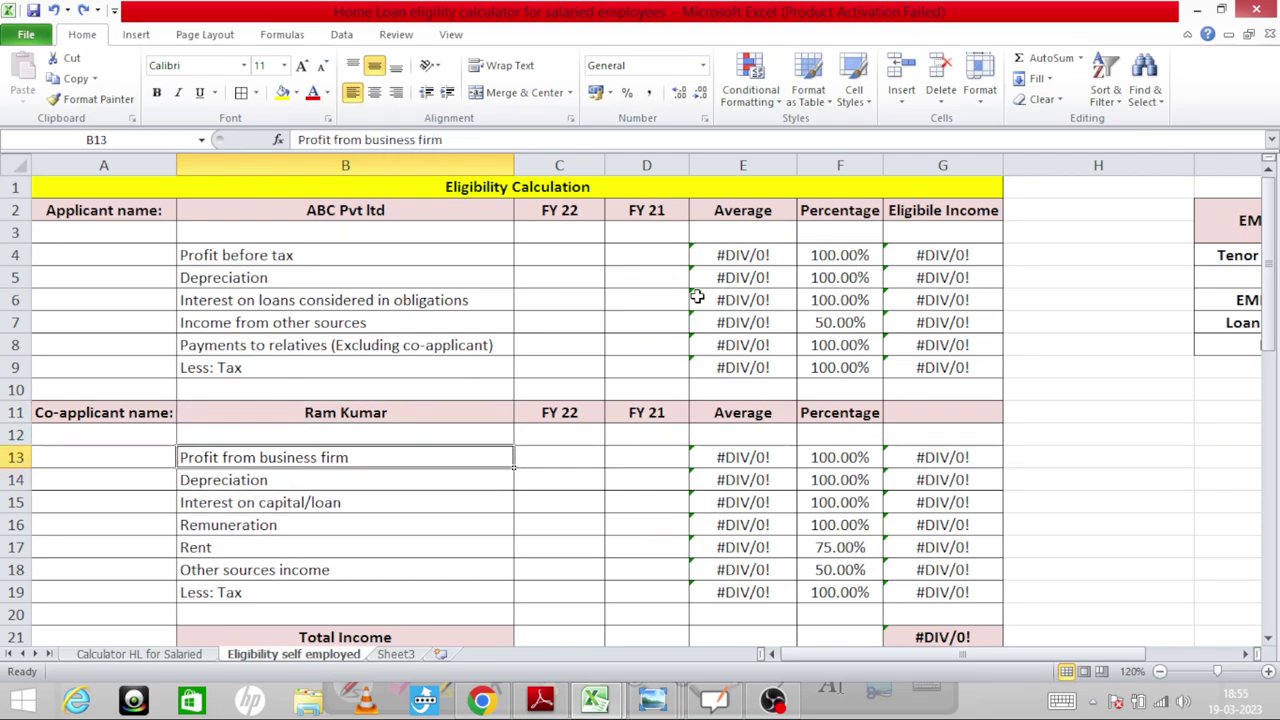
{"action": "key", "text": "Up"}
{"action": "key", "text": "Up"}
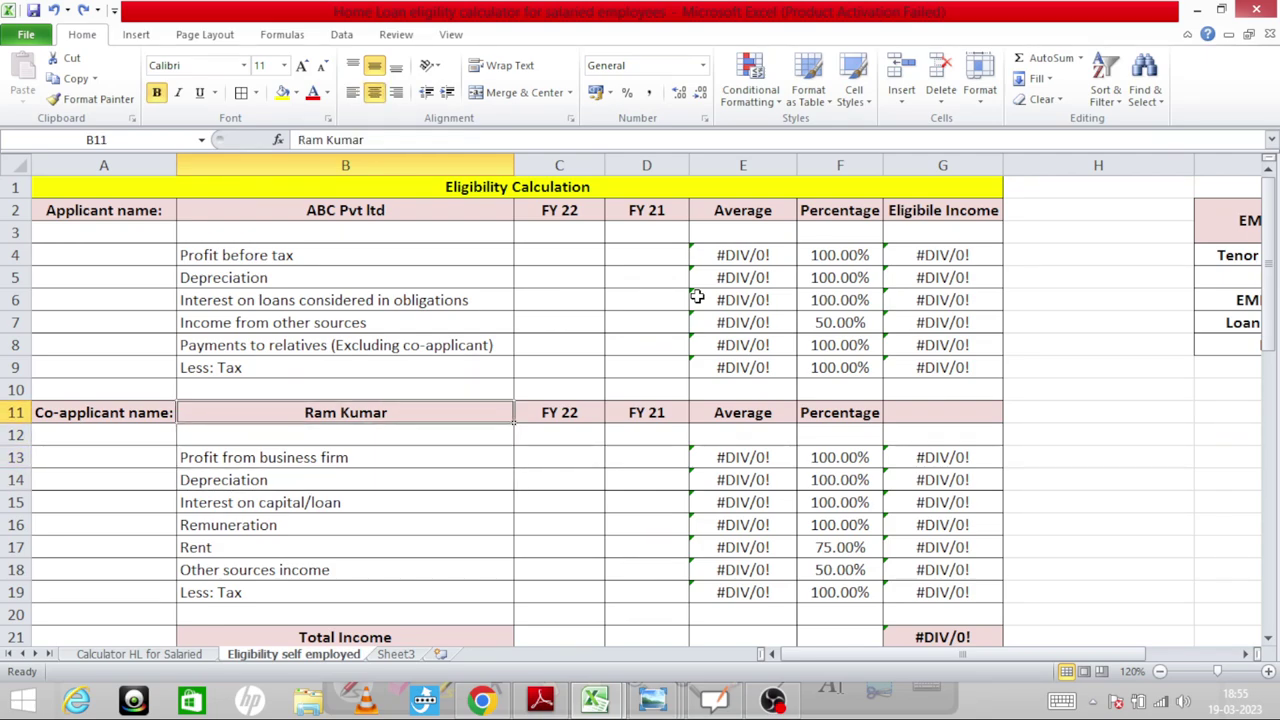
Go through the co-applicant's labels from Profit from business firm to Rent in B13:B17, then view the FY 22 cell C15
{"action": "key", "text": "Down"}
{"action": "key", "text": "Down"}
{"action": "key", "text": "Down"}
{"action": "key", "text": "Down"}
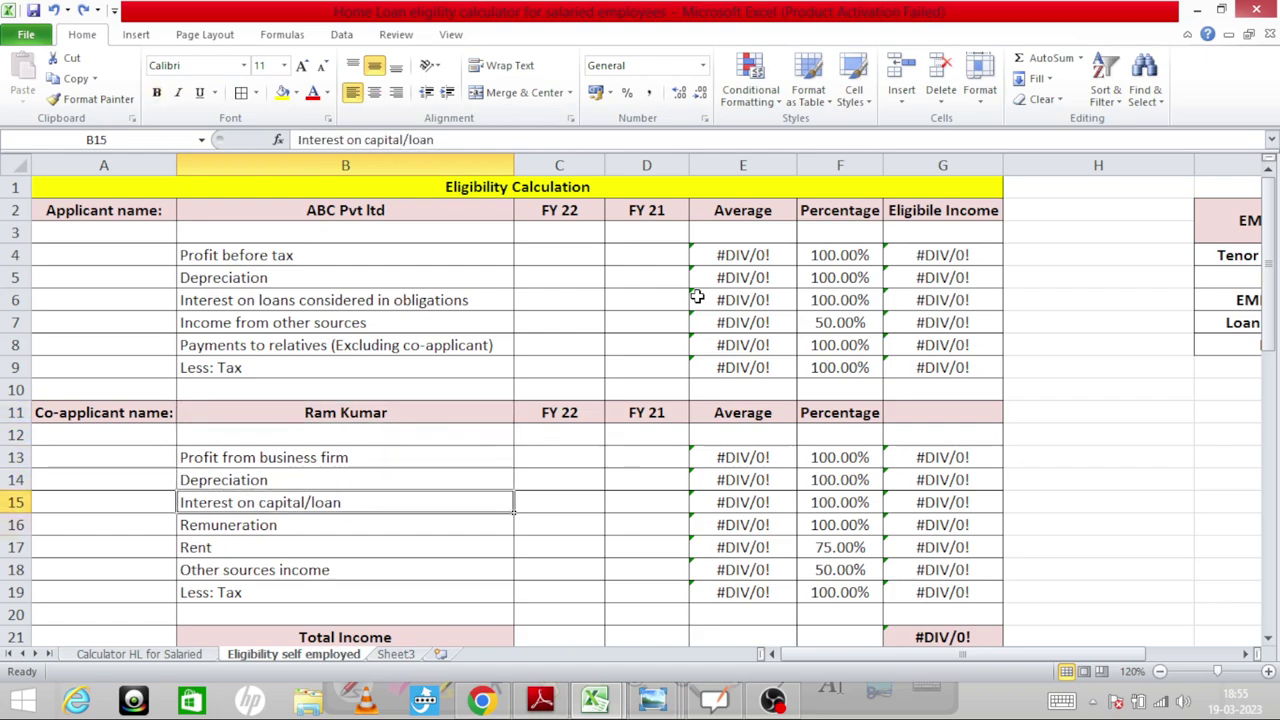
{"action": "key", "text": "Down"}
{"action": "key", "text": "Down"}
{"action": "key", "text": "Up"}
{"action": "key", "text": "Up"}
{"action": "key", "text": "Right"}
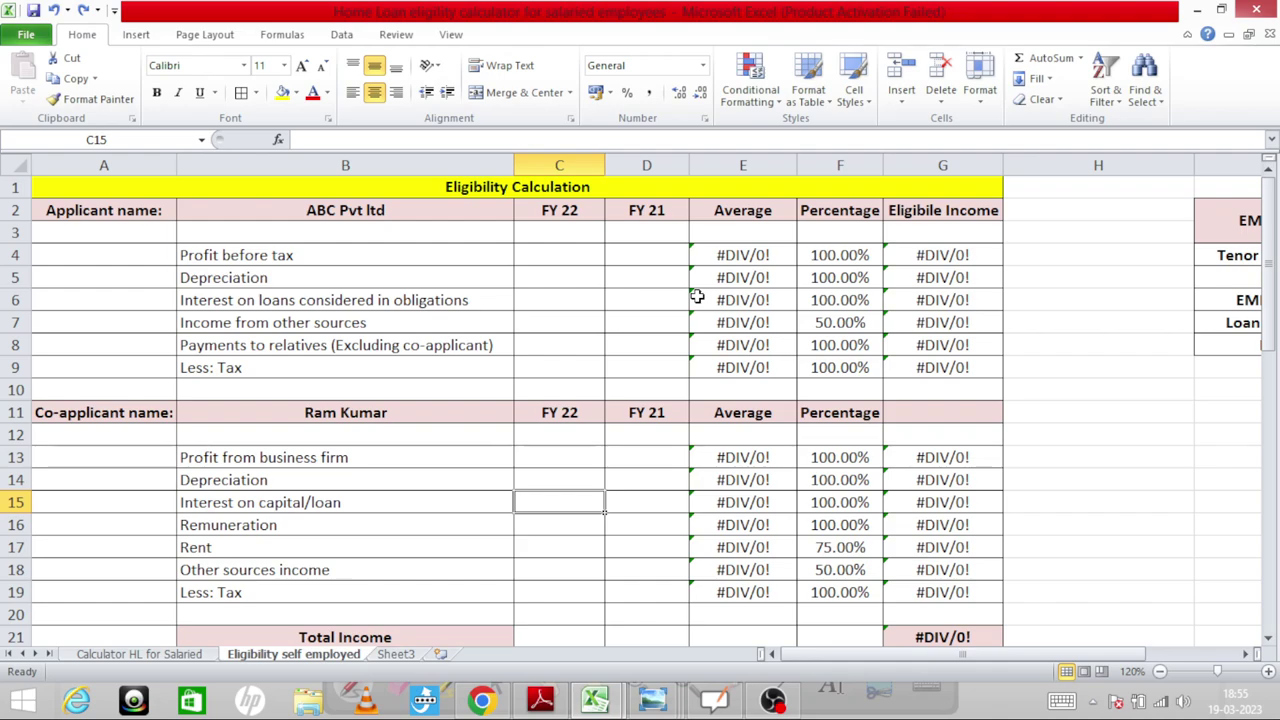
Examine the co-applicant's FY 22 and FY 21 column headings in C11:D11
{"action": "key", "text": "Up"}
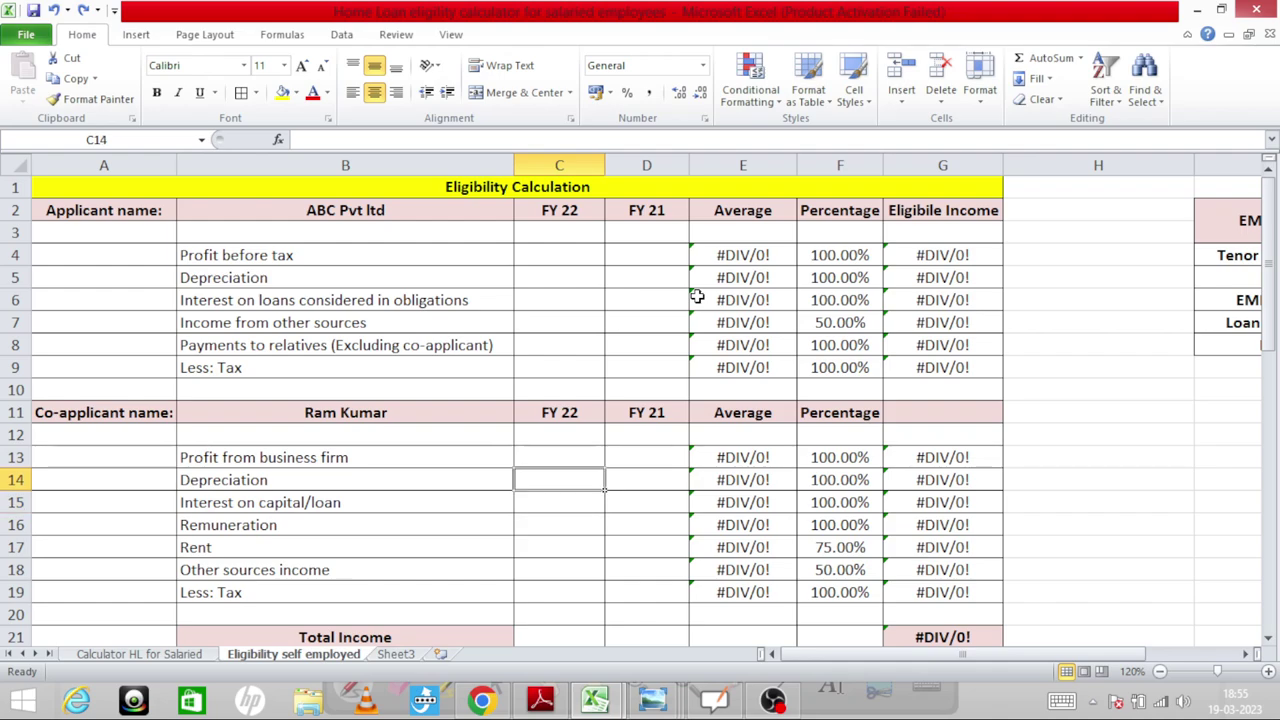
{"action": "key", "text": "Up"}
{"action": "key", "text": "Up"}
{"action": "key", "text": "Up"}
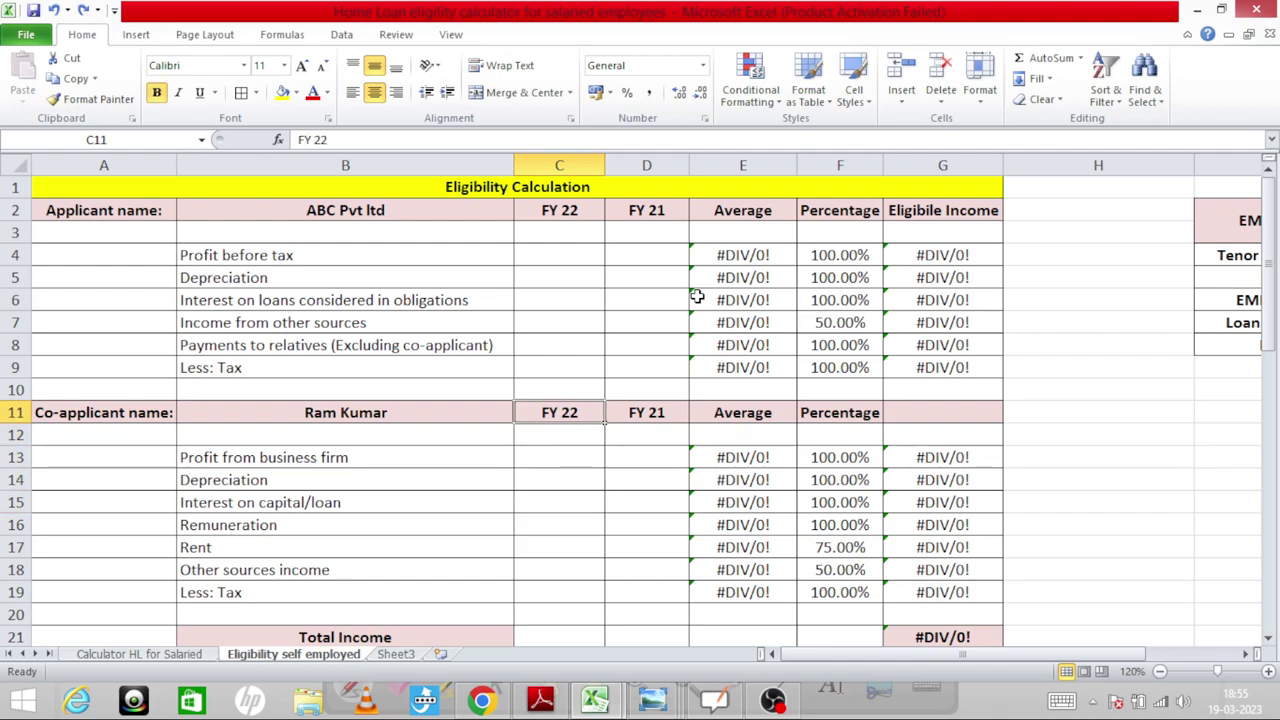
{"action": "key", "text": "Right"}
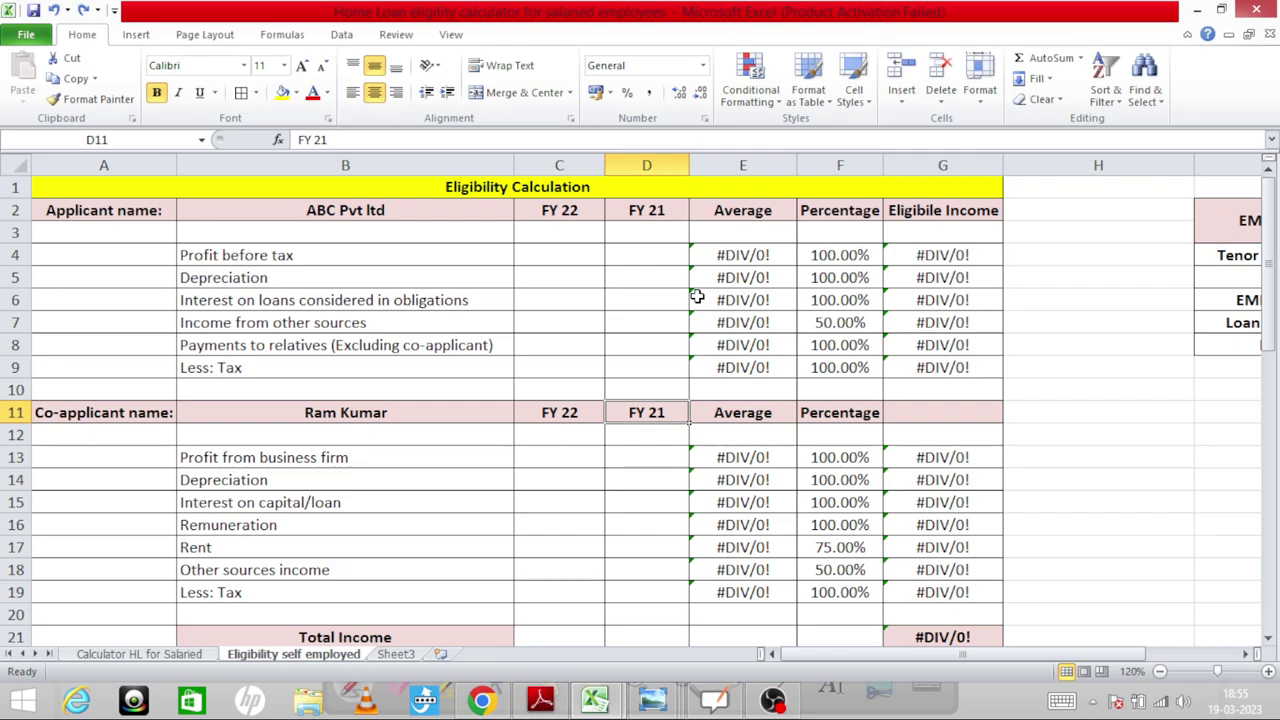
{"action": "key", "text": "Left"}
{"action": "key", "text": "Down"}
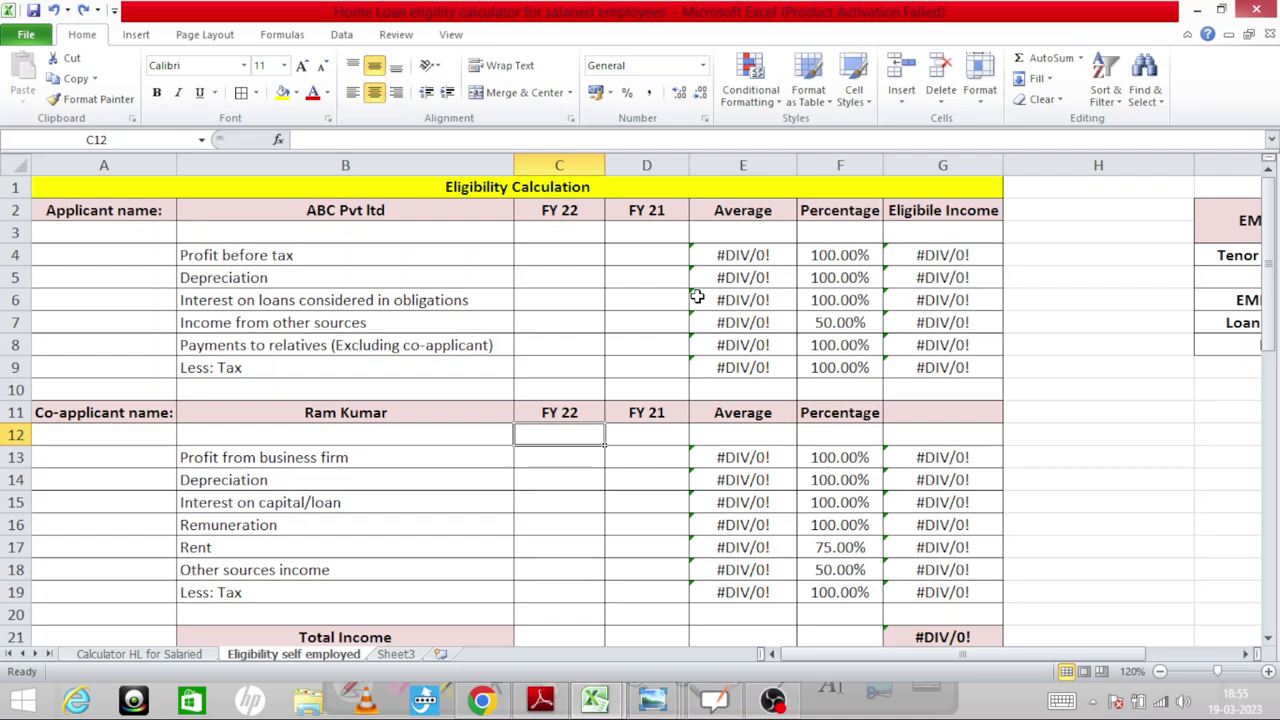
{"action": "key", "text": "Right"}
{"action": "key", "text": "Up"}
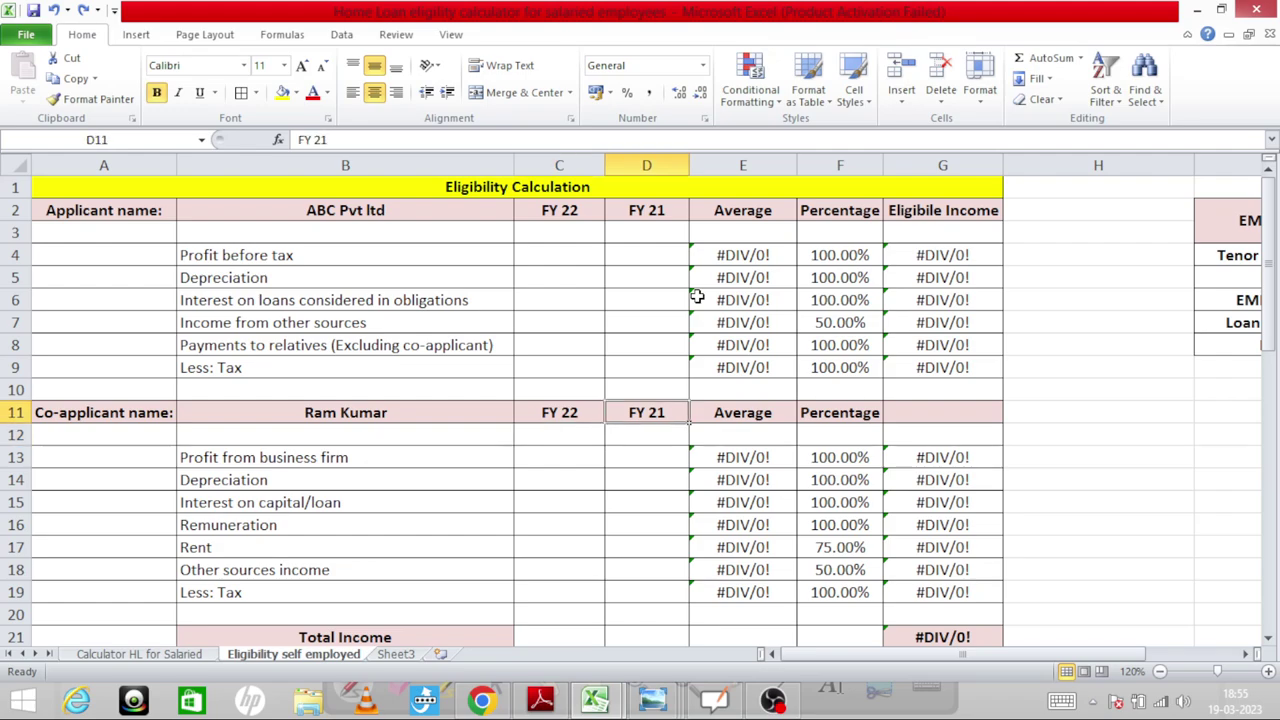
Examine the co-applicant's header row across FY 22, FY 21, Average and Percentage in C11:G11
{"action": "key", "text": "Down"}
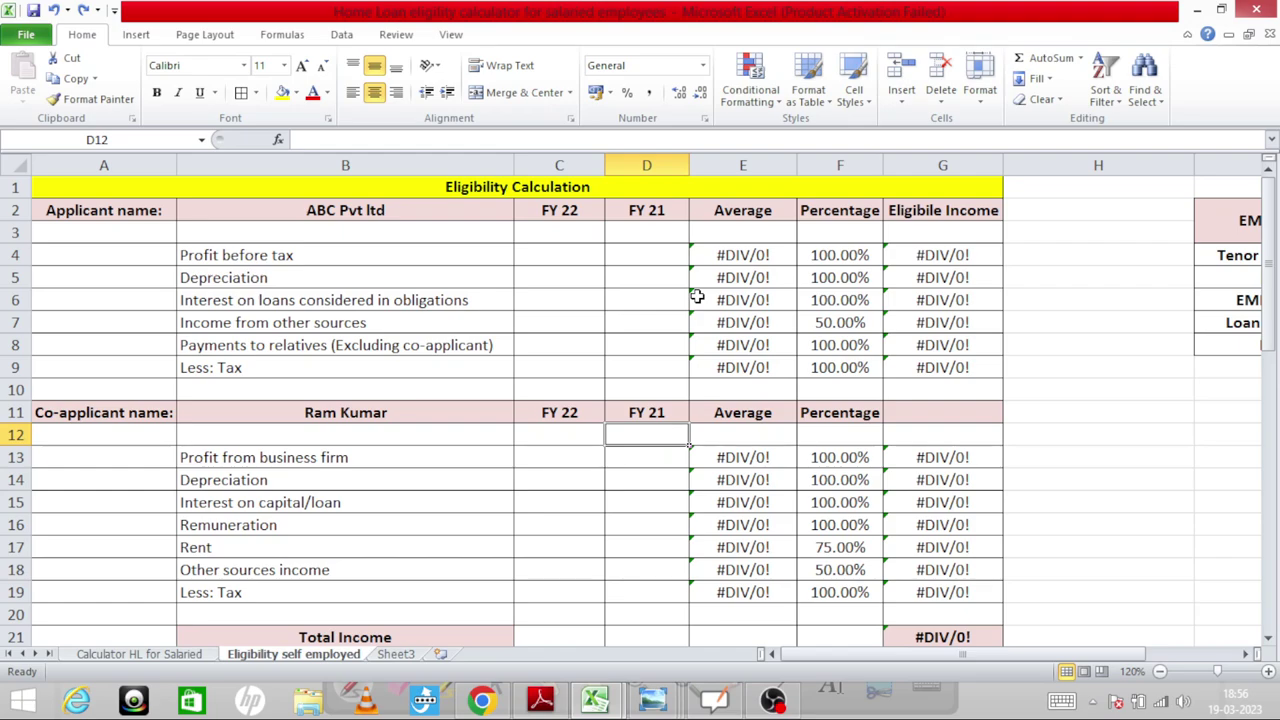
{"action": "key", "text": "Left"}
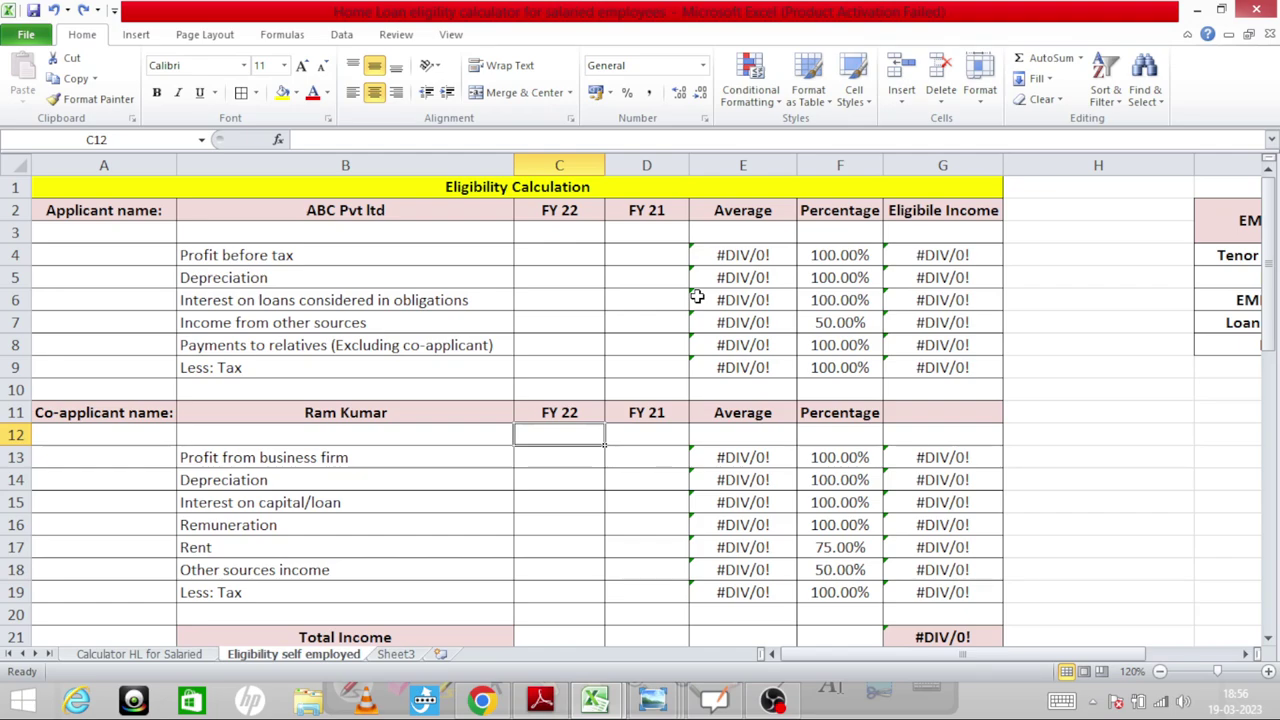
{"action": "key", "text": "Up"}
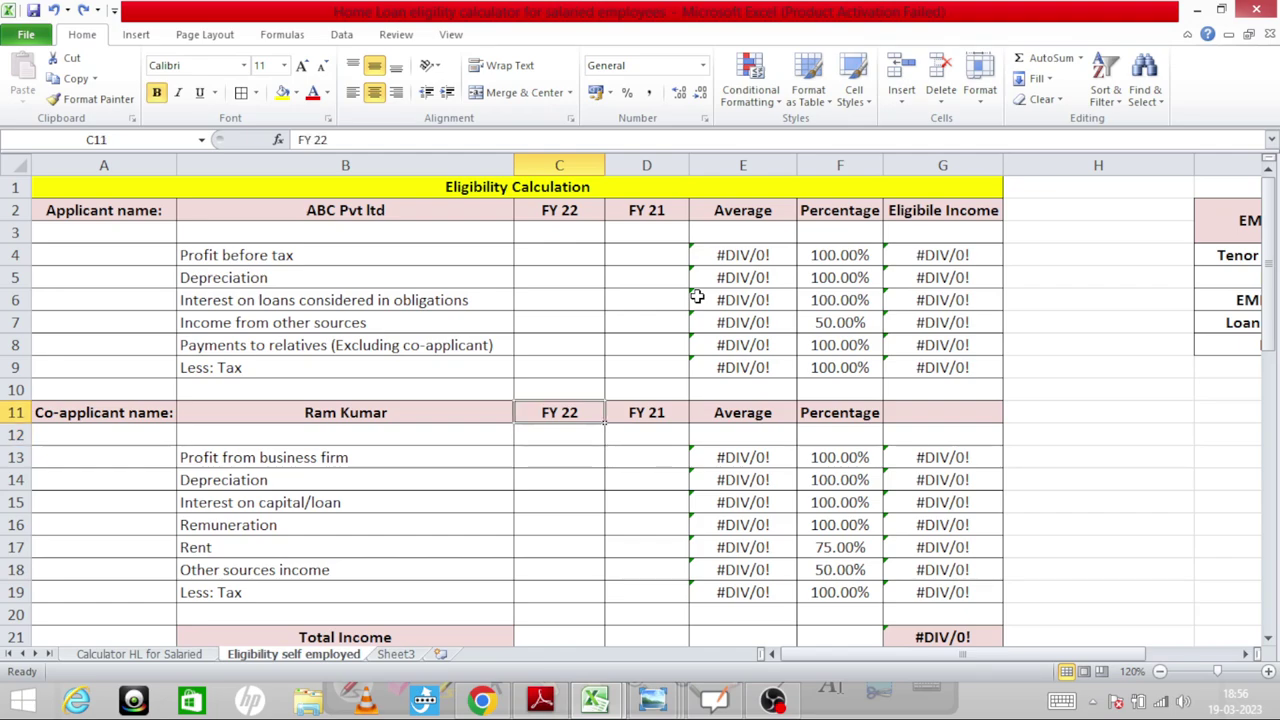
{"action": "key", "text": "Right"}
{"action": "key", "text": "Right"}
{"action": "key", "text": "Right"}
{"action": "key", "text": "Right"}
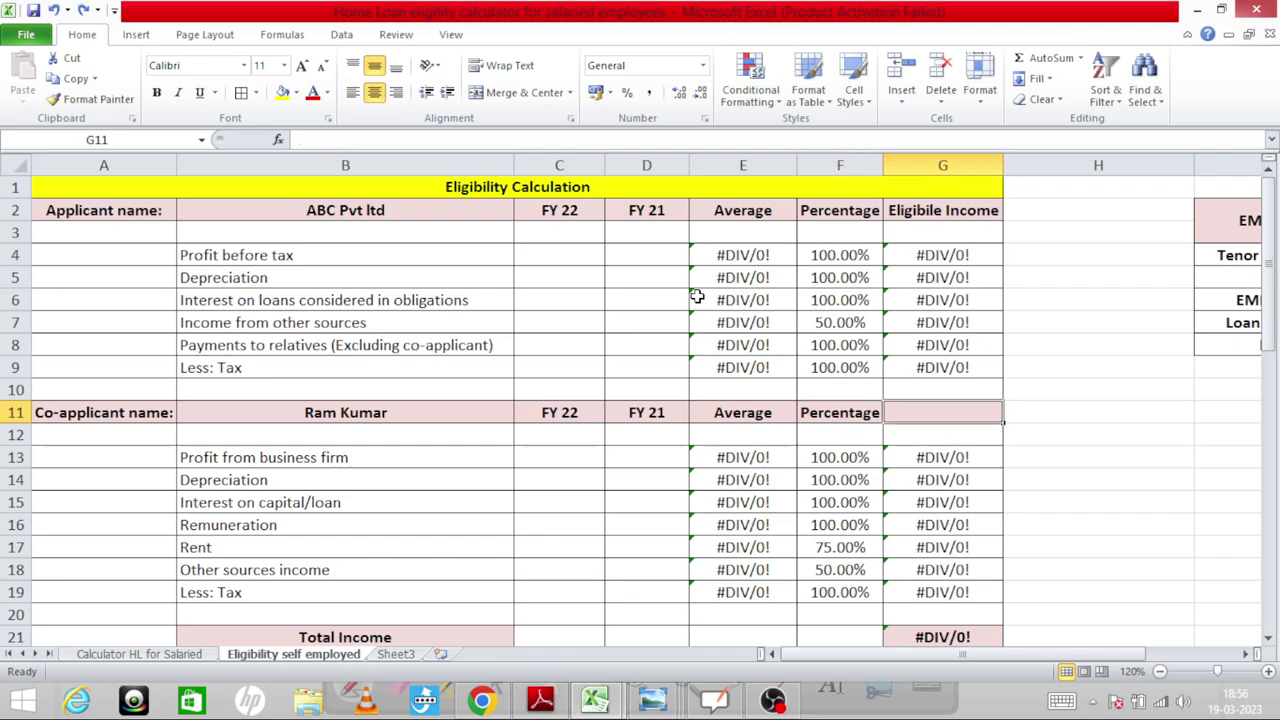
Examine the co-applicant's Profit from business firm label in B13 and its FY 22 cell C13
{"action": "key", "text": "Down"}
{"action": "key", "text": "Left"}
{"action": "key", "text": "Down"}
{"action": "key", "text": "Left"}
{"action": "key", "text": "Left"}
{"action": "key", "text": "Left"}
{"action": "key", "text": "Left"}
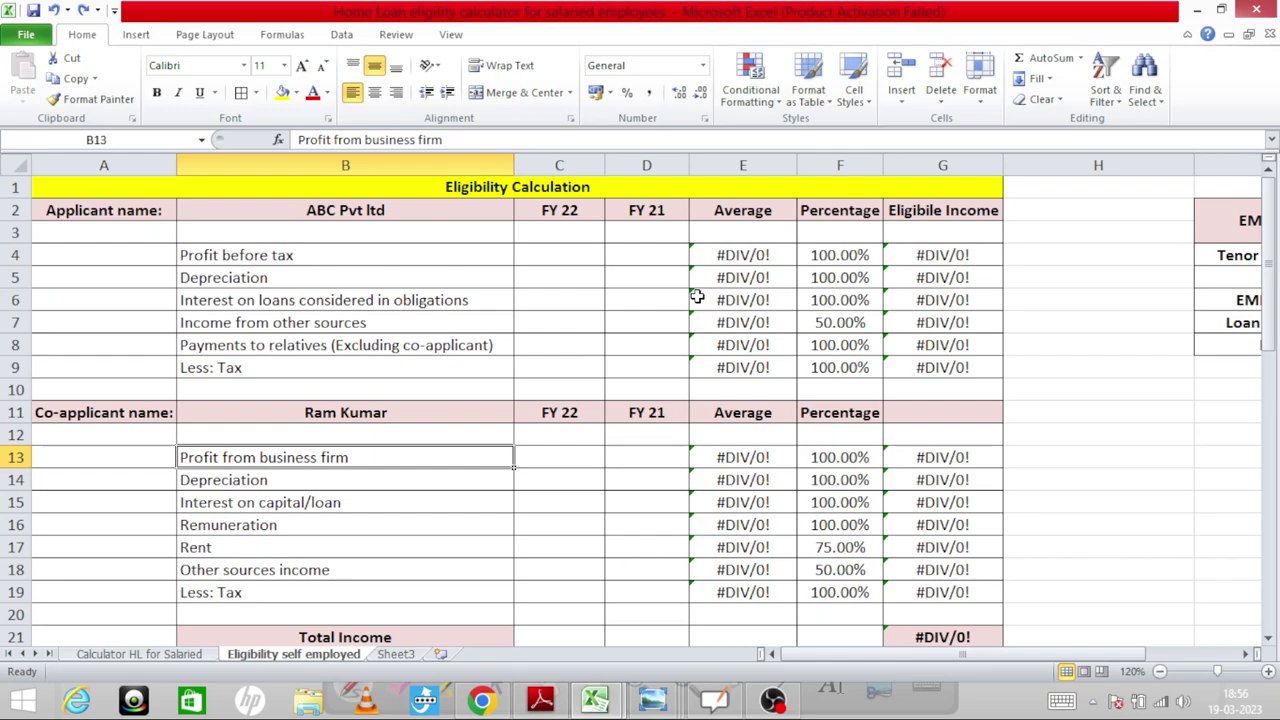
{"action": "key", "text": "Right"}
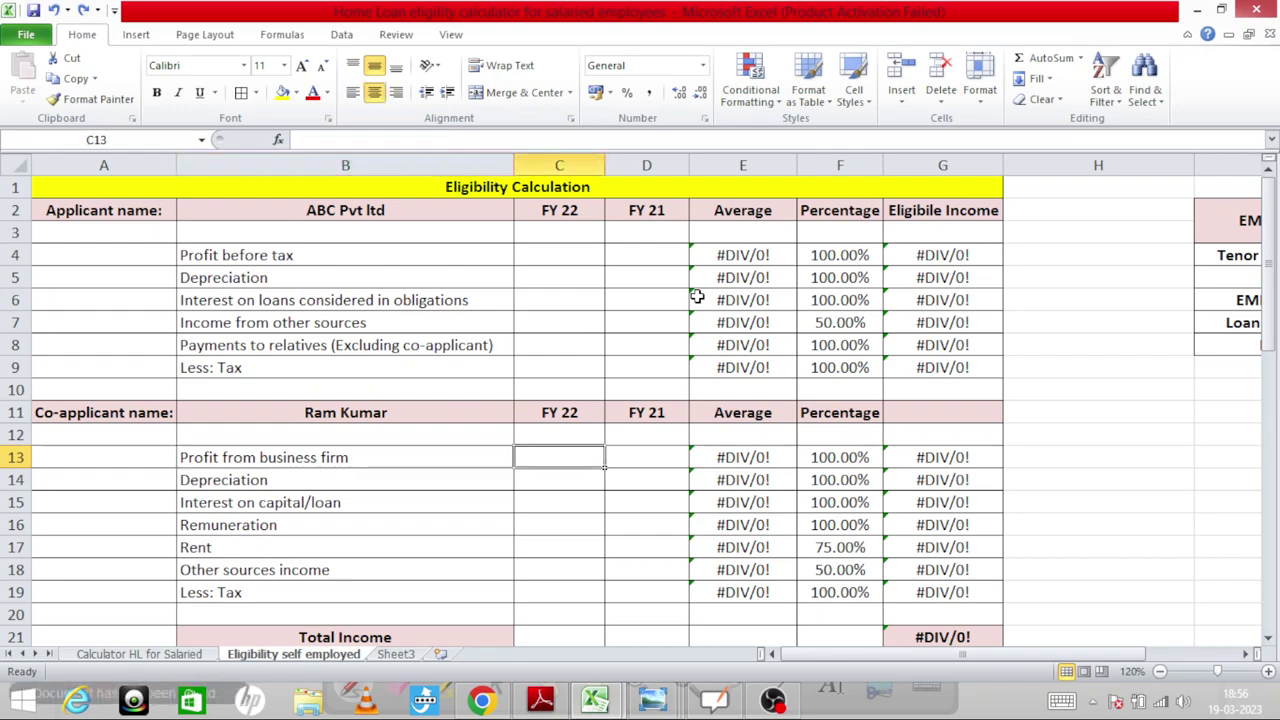
Examine the FY 22 and FY 21 cells C14:D14 in the co-applicant's Depreciation row
{"action": "key", "text": "Left"}
{"action": "key", "text": "Down"}
{"action": "key", "text": "Right"}
{"action": "key", "text": "Right"}
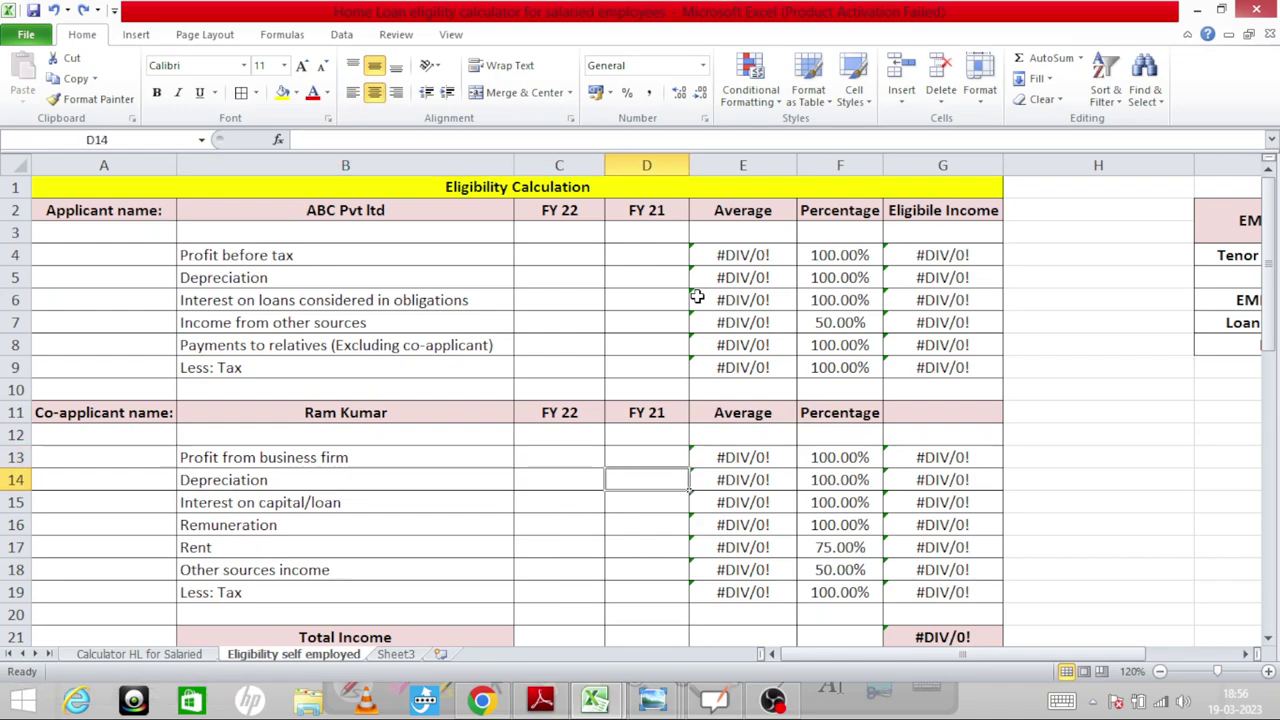
{"action": "key", "text": "Left"}
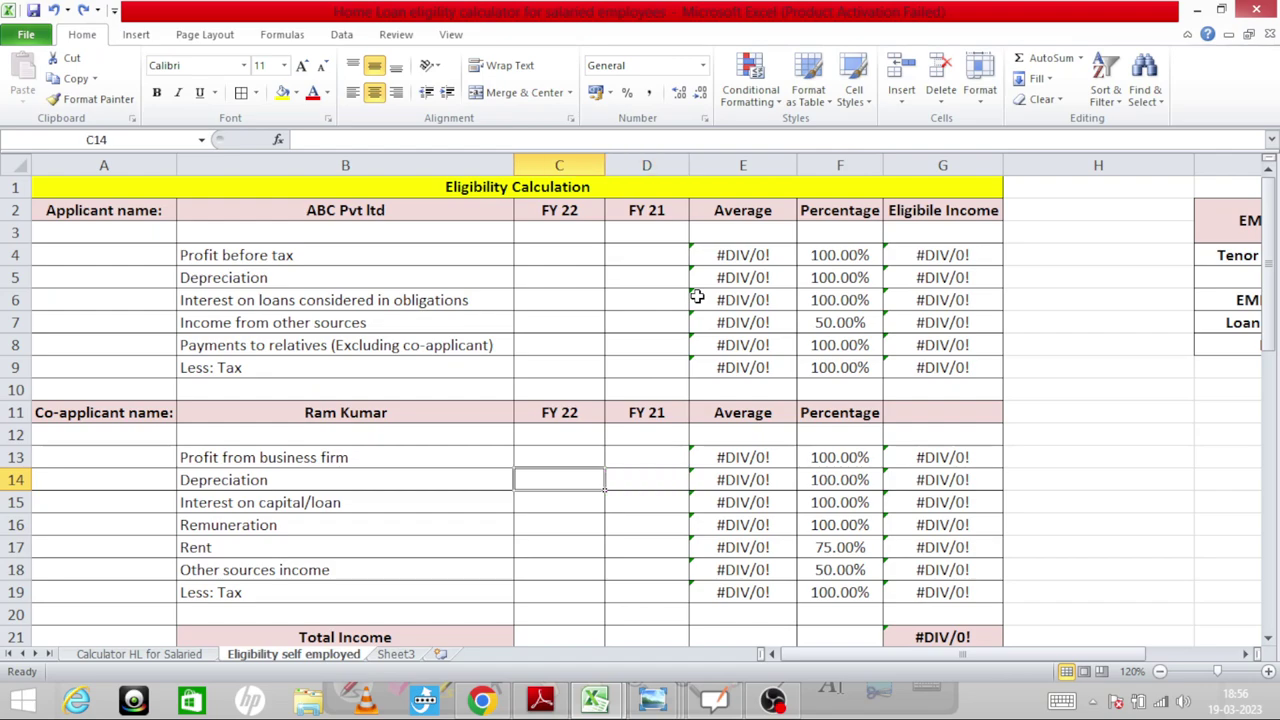
{"action": "key", "text": "Left"}
{"action": "key", "text": "Up"}
{"action": "key", "text": "Up"}
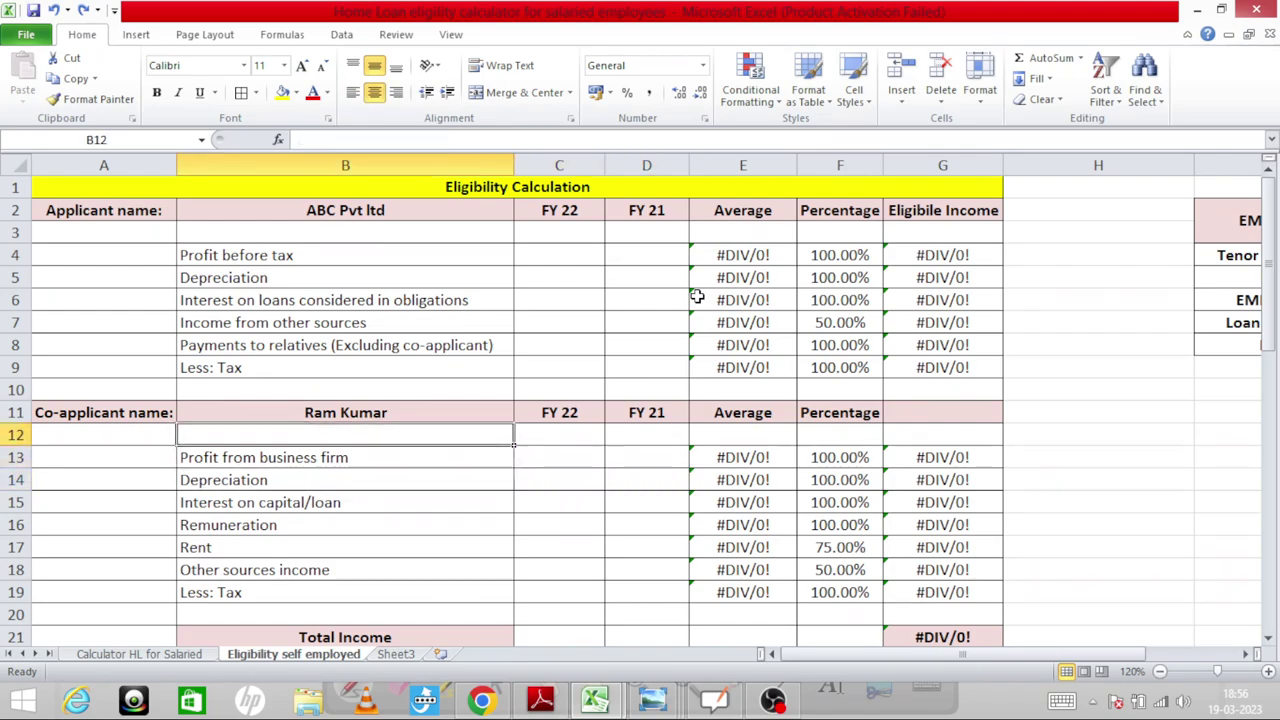
Go through the co-applicant's labels from Profit from business firm to Other sources income in B13:B18, then view the FY 21 cell D18
{"action": "key", "text": "Down"}
{"action": "key", "text": "Down"}
{"action": "key", "text": "Down"}
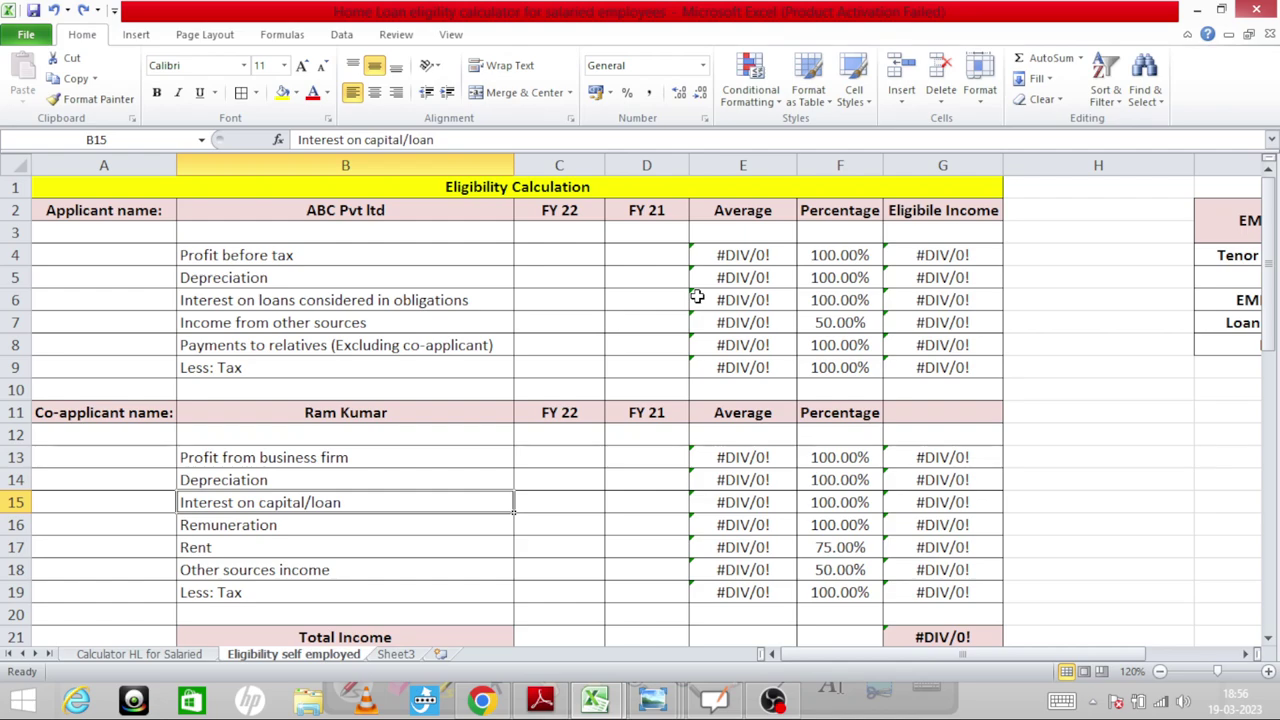
{"action": "key", "text": "Down"}
{"action": "key", "text": "Down"}
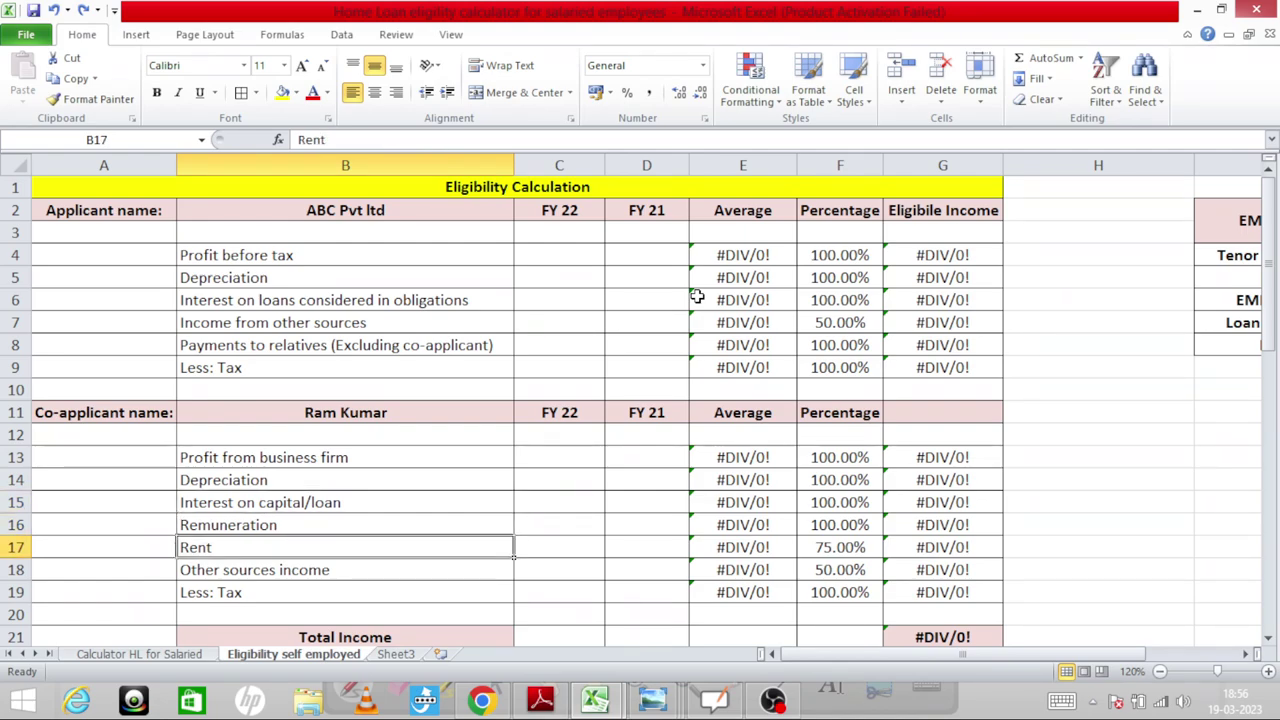
{"action": "key", "text": "Down"}
{"action": "key", "text": "Right"}
{"action": "key", "text": "Right"}
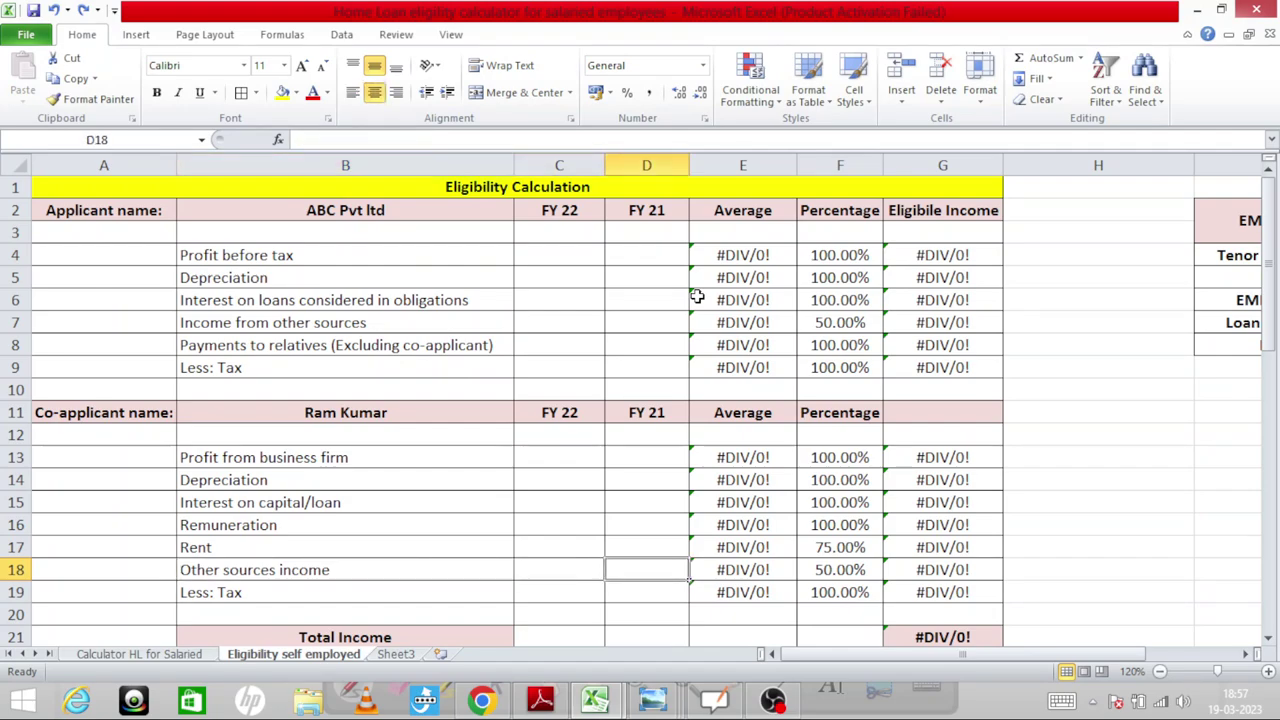
Examine the percentages applied to the co-applicant's Rent and Other sources income in F17:F18
{"action": "key", "text": "Right"}
{"action": "key", "text": "Up"}
{"action": "key", "text": "Right"}
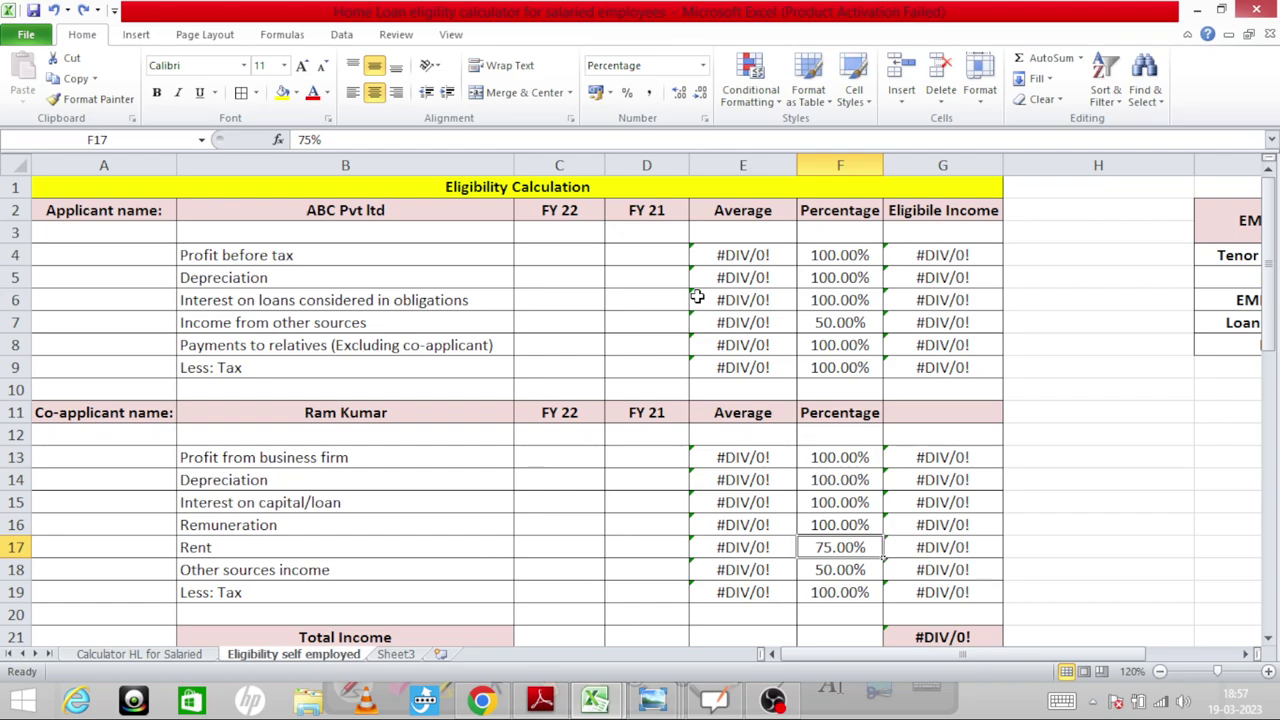
{"action": "key", "text": "Right"}
{"action": "key", "text": "Left"}
{"action": "key", "text": "Down"}
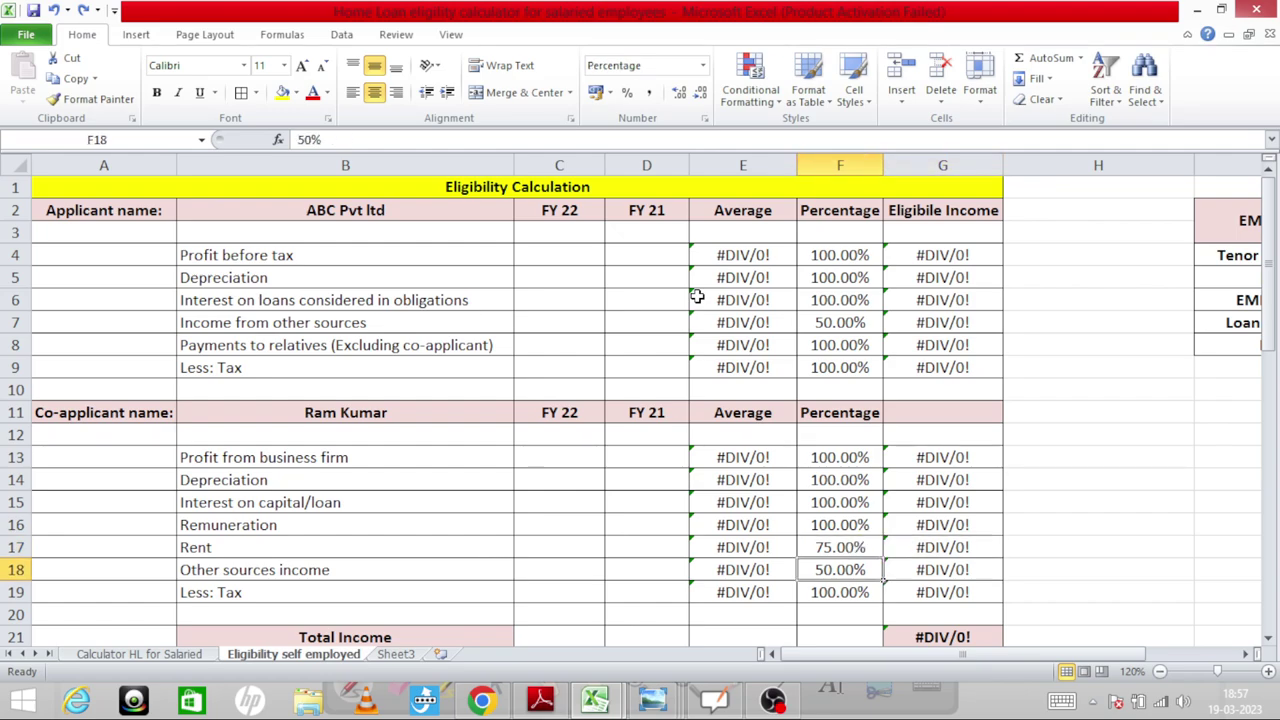
{"action": "key", "text": "Down"}
{"action": "key", "text": "Up"}
{"action": "key", "text": "Left"}
{"action": "key", "text": "Left"}
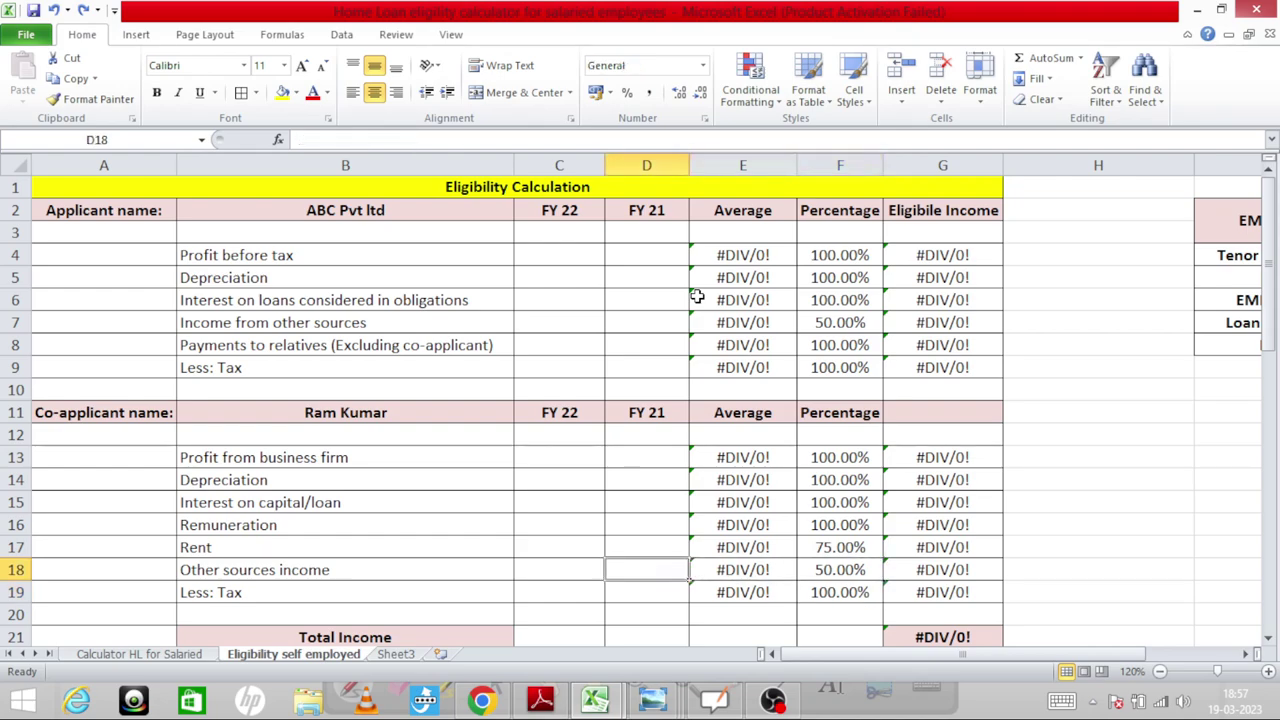
Examine the co-applicant's Less: Tax row from its label in B19 to the average formula in E19
{"action": "key", "text": "Down"}
{"action": "key", "text": "Left"}
{"action": "key", "text": "Left"}
{"action": "key", "text": "Right"}
{"action": "key", "text": "Right"}
{"action": "key", "text": "Right"}
{"action": "key", "text": "Right"}
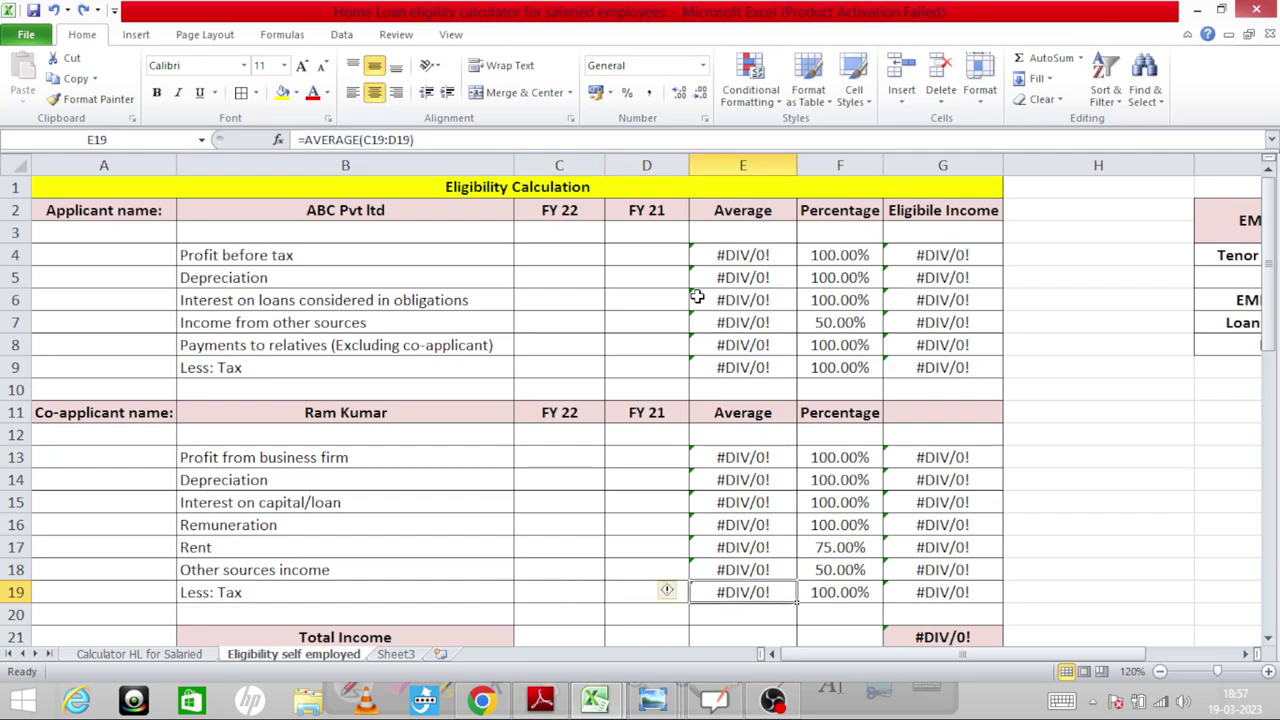
Review the co-applicant's eligible income formulas in G13:G19
{"action": "key", "text": "Up"}
{"action": "key", "text": "Up"}
{"action": "key", "text": "Up"}
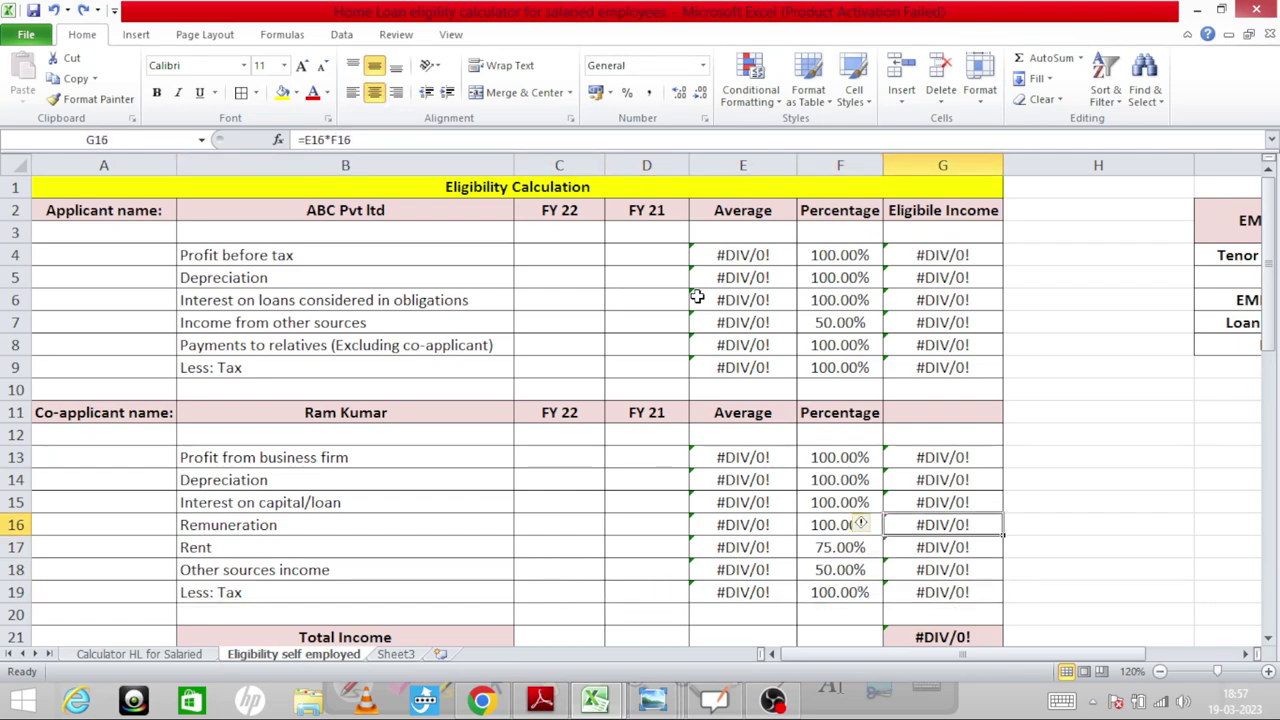
{"action": "key", "text": "Up"}
{"action": "key", "text": "Up"}
{"action": "key", "text": "Up"}
{"action": "key", "text": "Down"}
{"action": "key", "text": "Down"}
{"action": "key", "text": "Down"}
{"action": "key", "text": "Down"}
{"action": "key", "text": "Down"}
{"action": "key", "text": "Down"}
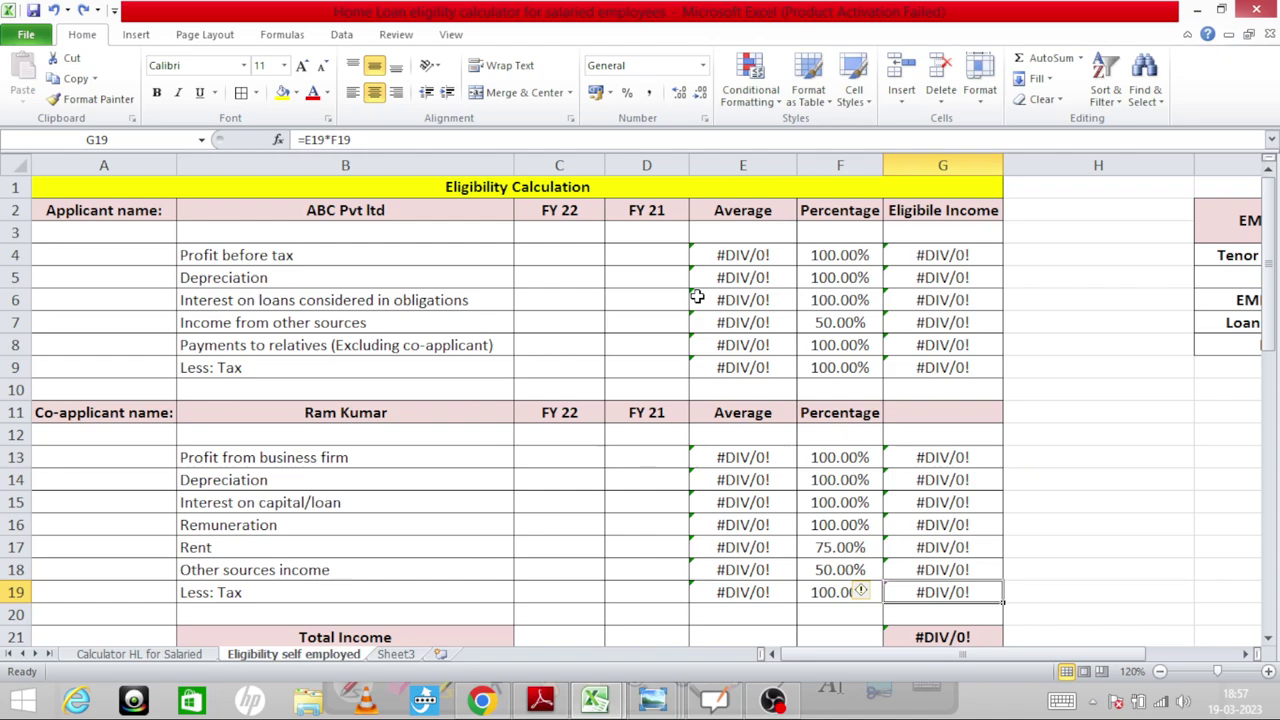
Go from the co-applicant's Other sources income row down column G to the Monthly Income formula in G22
{"action": "key", "text": "Left"}
{"action": "key", "text": "Left"}
{"action": "key", "text": "Up"}
{"action": "key", "text": "Right"}
{"action": "key", "text": "Right"}
{"action": "key", "text": "Down"}
{"action": "key", "text": "Up"}
{"action": "key", "text": "Down"}
{"action": "key", "text": "Down"}
{"action": "key", "text": "Down"}
{"action": "key", "text": "Down"}
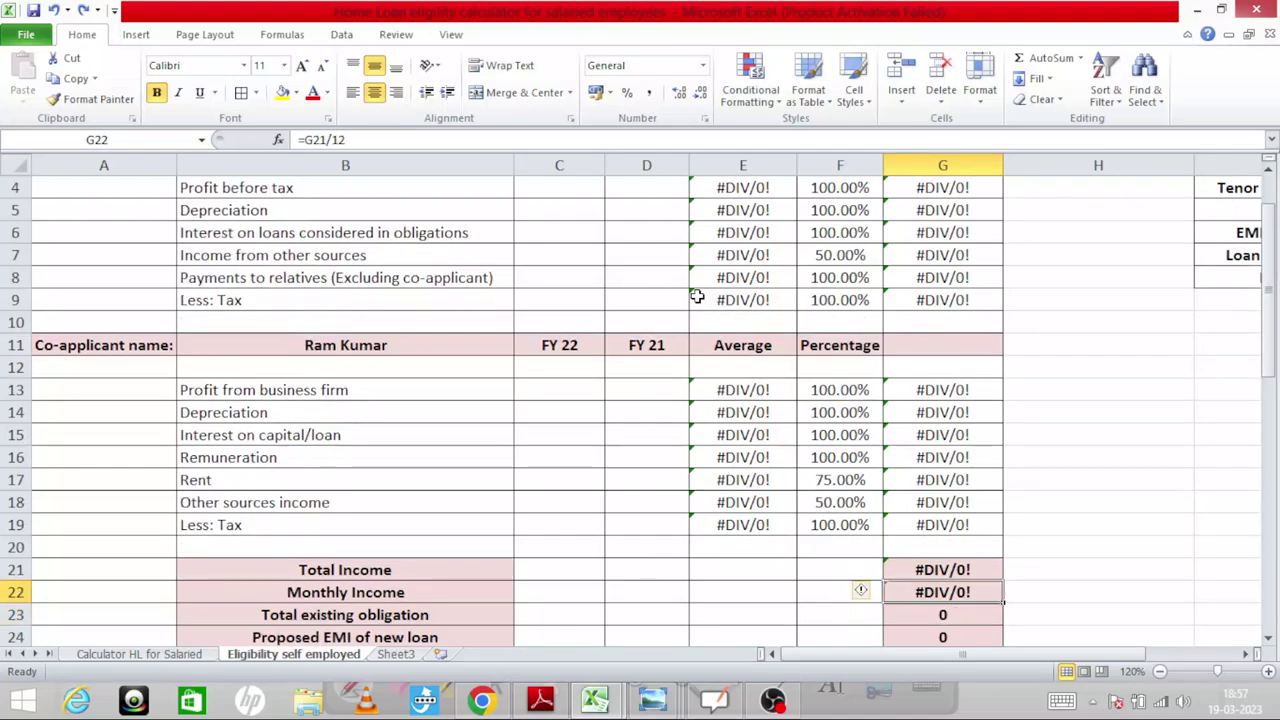
Examine the Total Income row from its label in B21 to the sum formula in G21
{"action": "key", "text": "Up"}
{"action": "key", "text": "Left"}
{"action": "key", "text": "Left"}
{"action": "key", "text": "Left"}
{"action": "key", "text": "Left"}
{"action": "key", "text": "Left"}
{"action": "key", "text": "Right"}
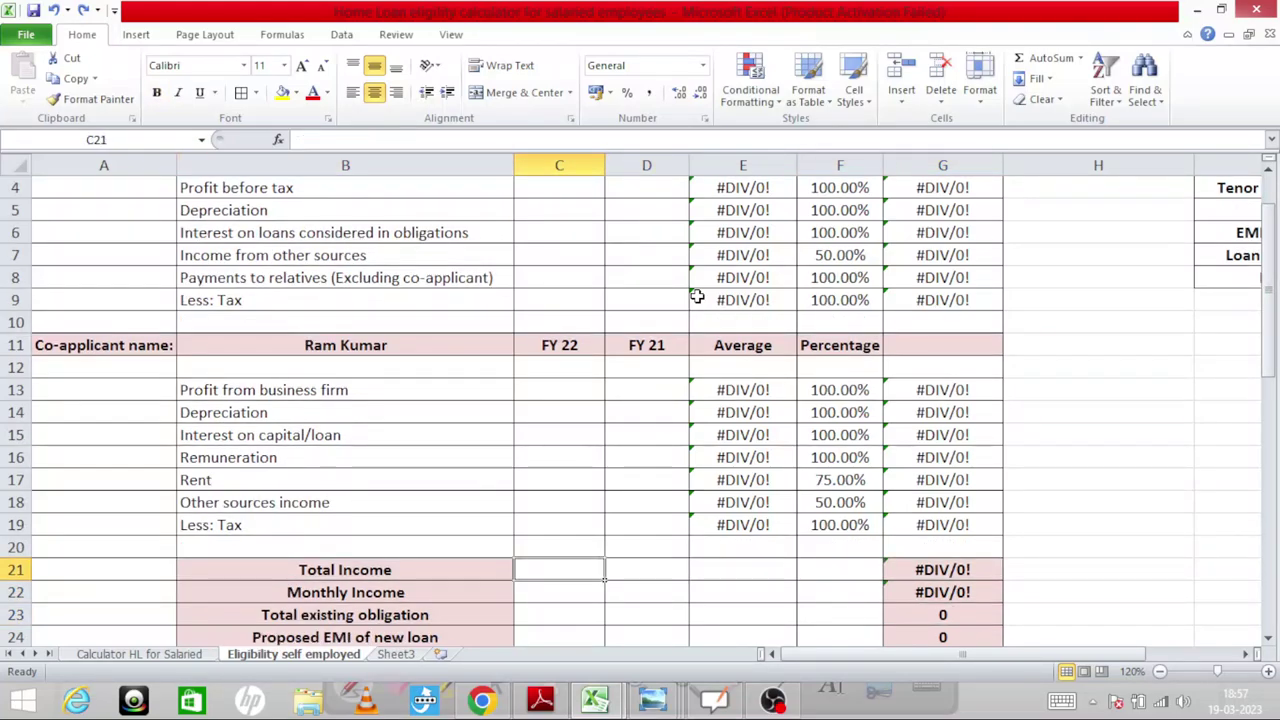
{"action": "key", "text": "Right"}
{"action": "key", "text": "Right"}
{"action": "key", "text": "Left"}
{"action": "key", "text": "Left"}
{"action": "key", "text": "Left"}
{"action": "key", "text": "Right"}
{"action": "key", "text": "Right"}
{"action": "key", "text": "Right"}
{"action": "key", "text": "Right"}
{"action": "key", "text": "Right"}
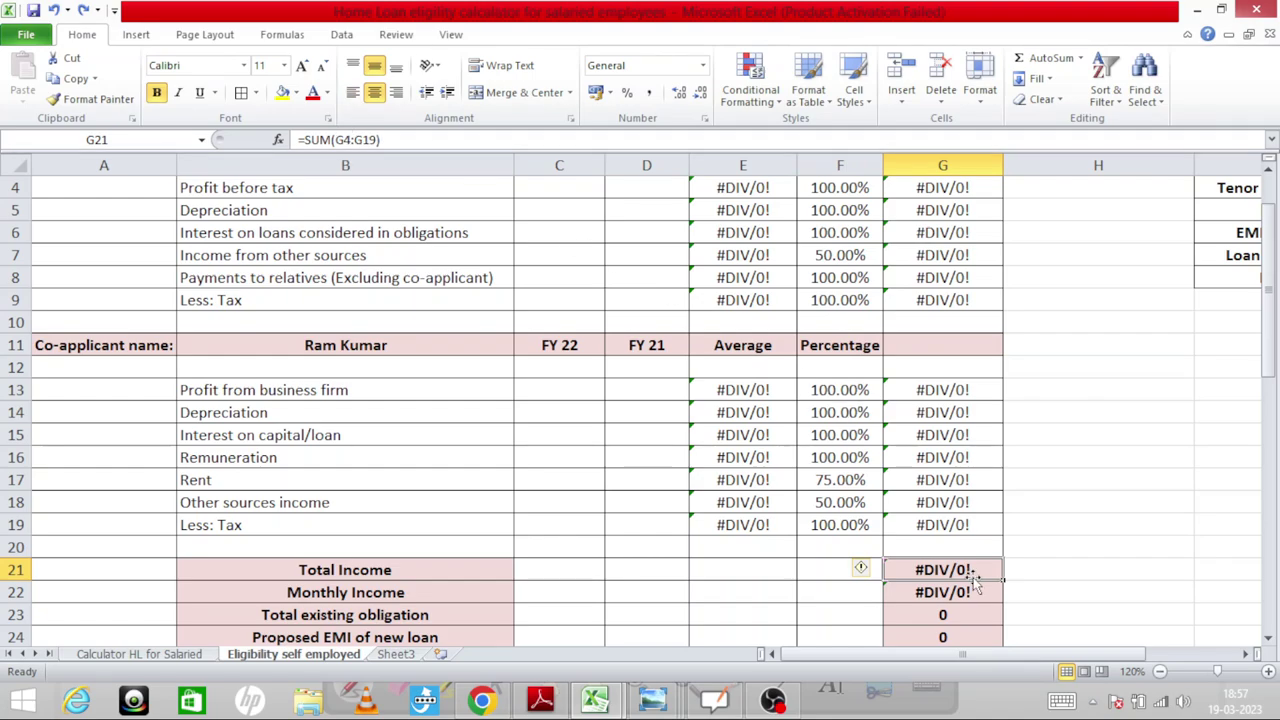
Review the co-applicant's Less: Tax row across its label, yearly, average, percentage and eligible income cells in B19:G19
{"action": "left_click", "coordinate": [955, 528]}
{"action": "key", "text": "Left"}
{"action": "key", "text": "Left"}
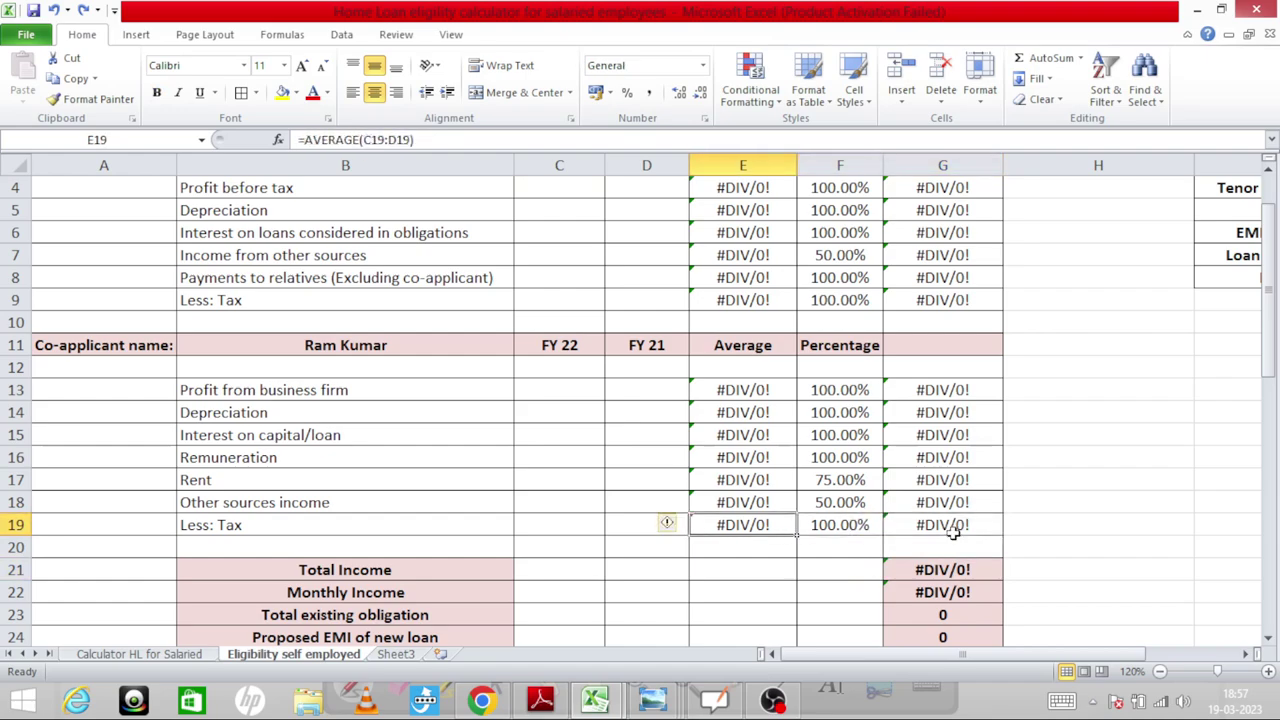
{"action": "key", "text": "Left"}
{"action": "key", "text": "Left"}
{"action": "key", "text": "Left"}
{"action": "key", "text": "Right"}
{"action": "key", "text": "Right"}
{"action": "key", "text": "Right"}
{"action": "key", "text": "Right"}
{"action": "key", "text": "Right"}
{"action": "key", "text": "Right"}
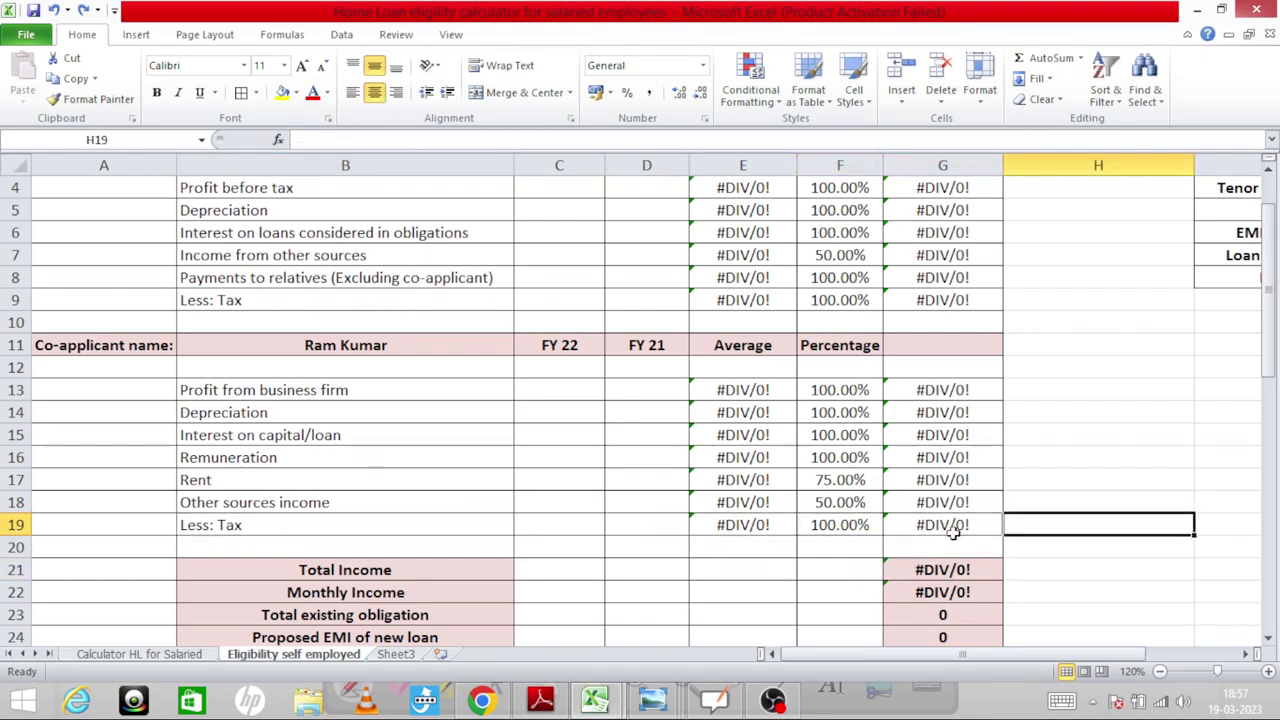
Go up the eligible income column from the co-applicant's Less: Tax in G19 to the applicant's Less: Tax in G9
{"action": "key", "text": "Left"}
{"action": "key", "text": "Up"}
{"action": "key", "text": "Up"}
{"action": "key", "text": "Up"}
{"action": "key", "text": "Up"}
{"action": "key", "text": "Up"}
{"action": "key", "text": "Up"}
{"action": "key", "text": "Up"}
{"action": "key", "text": "Up"}
{"action": "key", "text": "Up"}
{"action": "key", "text": "Up"}
{"action": "key", "text": "Down"}
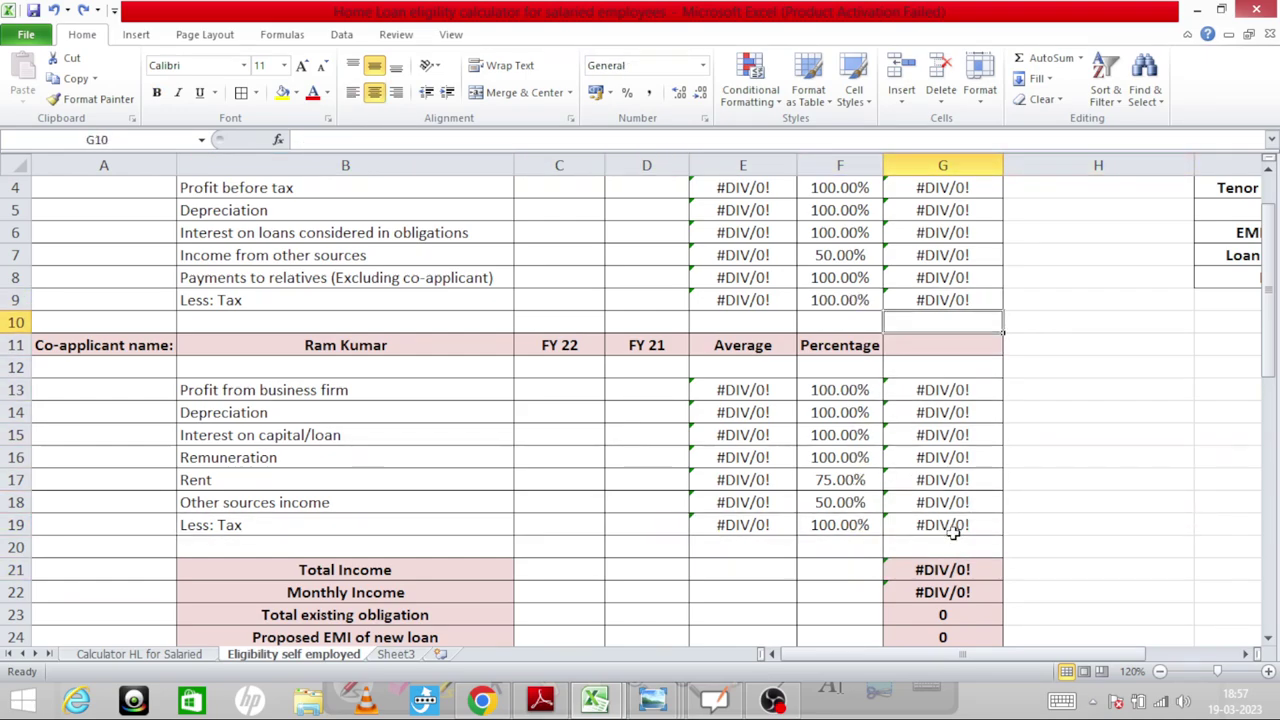
Go down the co-applicant's eligible income cells to the Total Income formula in G21
{"action": "key", "text": "Down"}
{"action": "key", "text": "Down"}
{"action": "key", "text": "Down"}
{"action": "key", "text": "Down"}
{"action": "key", "text": "Down"}
{"action": "key", "text": "Down"}
{"action": "key", "text": "Down"}
{"action": "key", "text": "Down"}
{"action": "key", "text": "Down"}
{"action": "key", "text": "Down"}
{"action": "key", "text": "Down"}
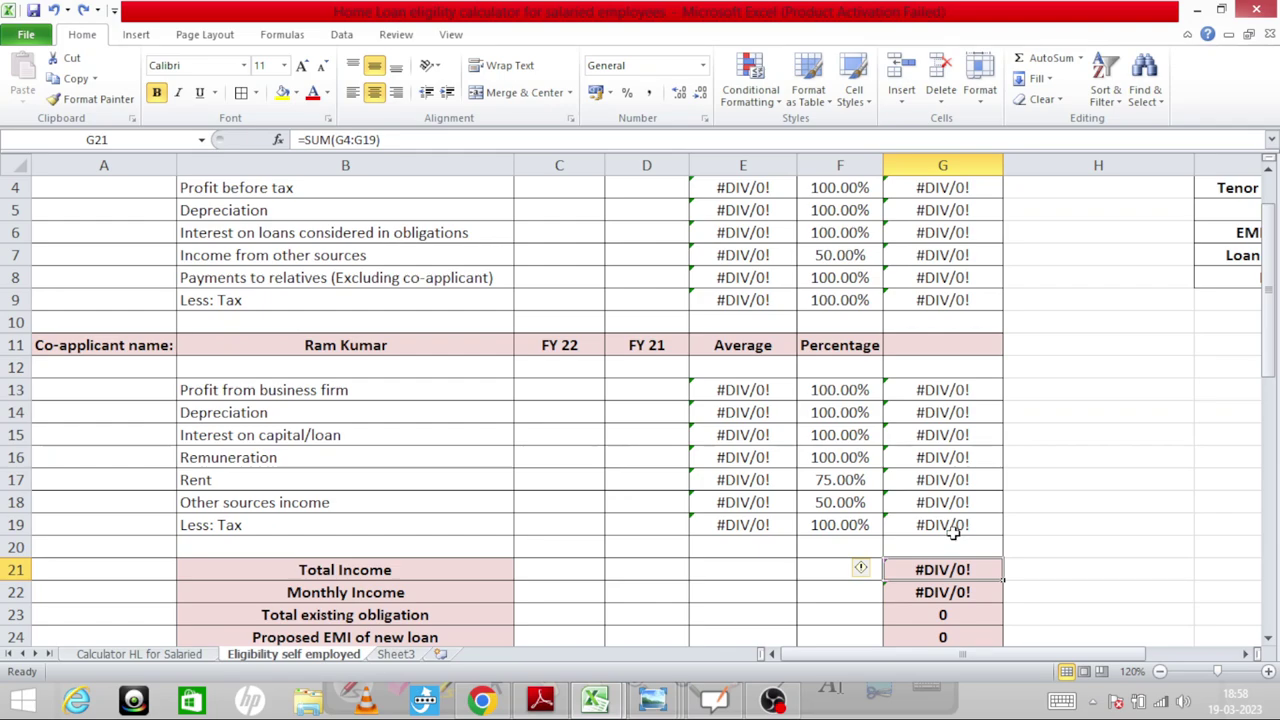
Go back up the eligible income column and return to the Eligibility Calculation title in A1
{"action": "key", "text": "Up"}
{"action": "key", "text": "Up"}
{"action": "key", "text": "Up"}
{"action": "key", "text": "Up"}
{"action": "key", "text": "Up"}
{"action": "key", "text": "Up"}
{"action": "key", "text": "Up"}
{"action": "key", "text": "Up"}
{"action": "key", "text": "Up"}
{"action": "key", "text": "Up"}
{"action": "key", "text": "Up"}
{"action": "key", "text": "Up"}
{"action": "key", "text": "Up"}
{"action": "key", "text": "Up"}
{"action": "key", "text": "ctrl+Home"}
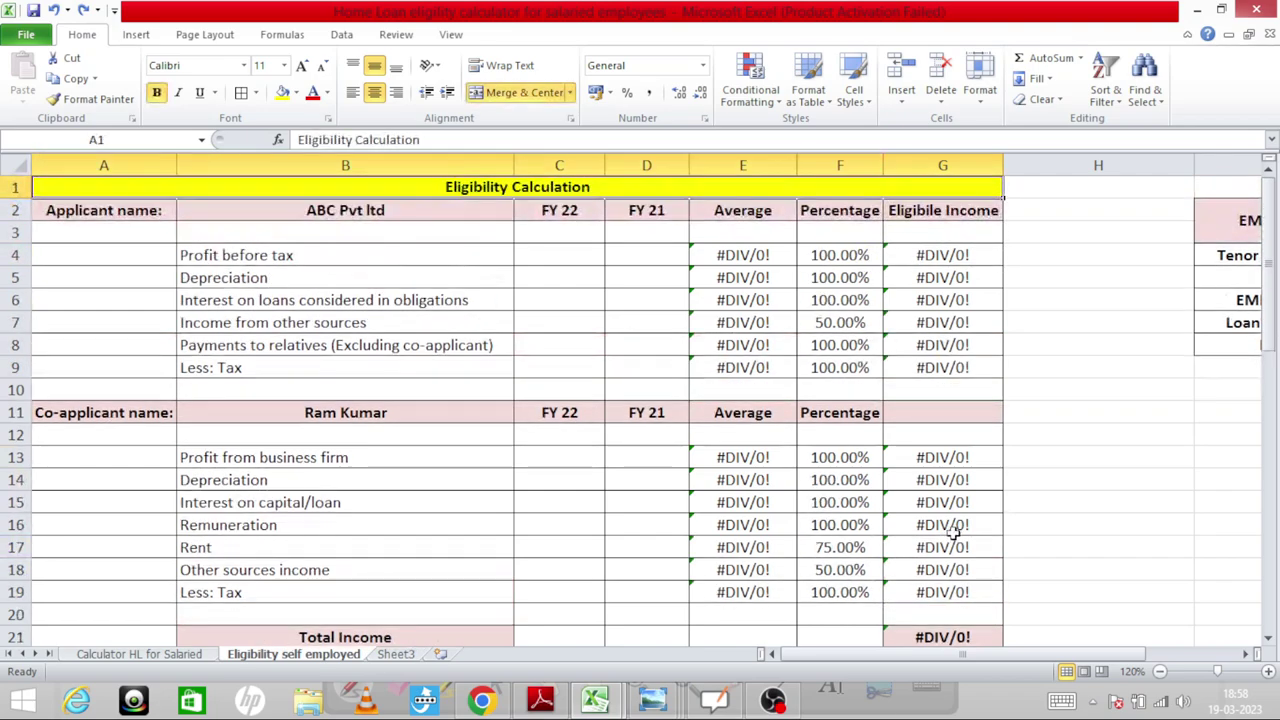
Examine the applicant's header cells A2:C2, then the applicant's Depreciation label in B5
{"action": "key", "text": "Down"}
{"action": "key", "text": "Right"}
{"action": "key", "text": "Right"}
{"action": "key", "text": "Down"}
{"action": "key", "text": "Left"}
{"action": "key", "text": "Left"}
{"action": "key", "text": "Down"}
{"action": "key", "text": "Down"}
{"action": "key", "text": "Right"}
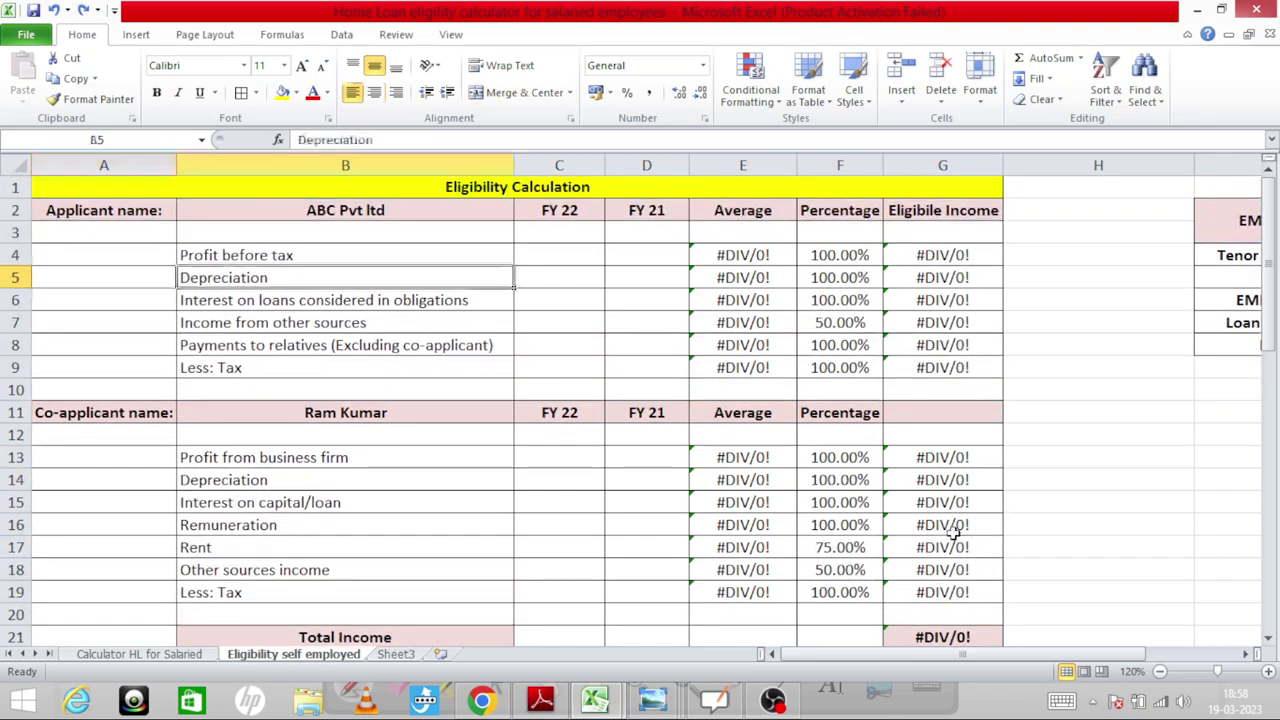
Go down column B from the applicant's remaining labels to the co-applicant's Depreciation label in B14
{"action": "key", "text": "Down"}
{"action": "key", "text": "Down"}
{"action": "key", "text": "Down"}
{"action": "key", "text": "Down"}
{"action": "key", "text": "Down"}
{"action": "key", "text": "Down"}
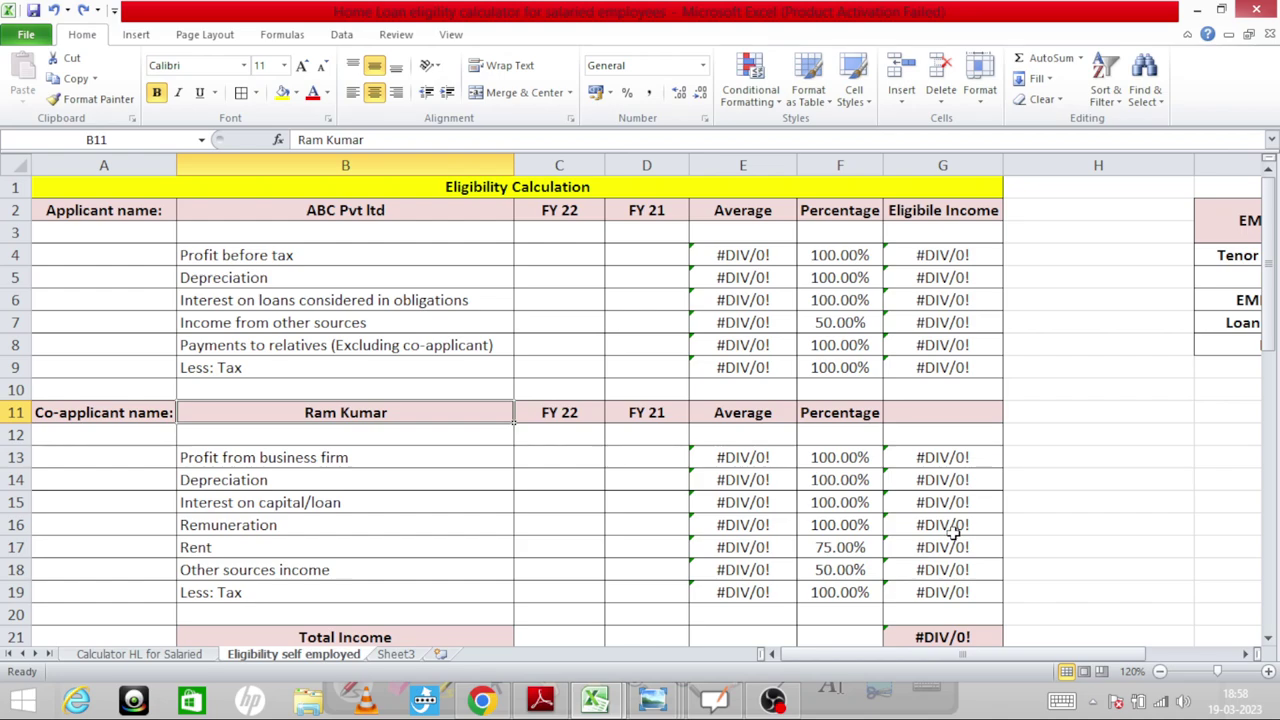
{"action": "key", "text": "Down"}
{"action": "key", "text": "Down"}
{"action": "key", "text": "Down"}
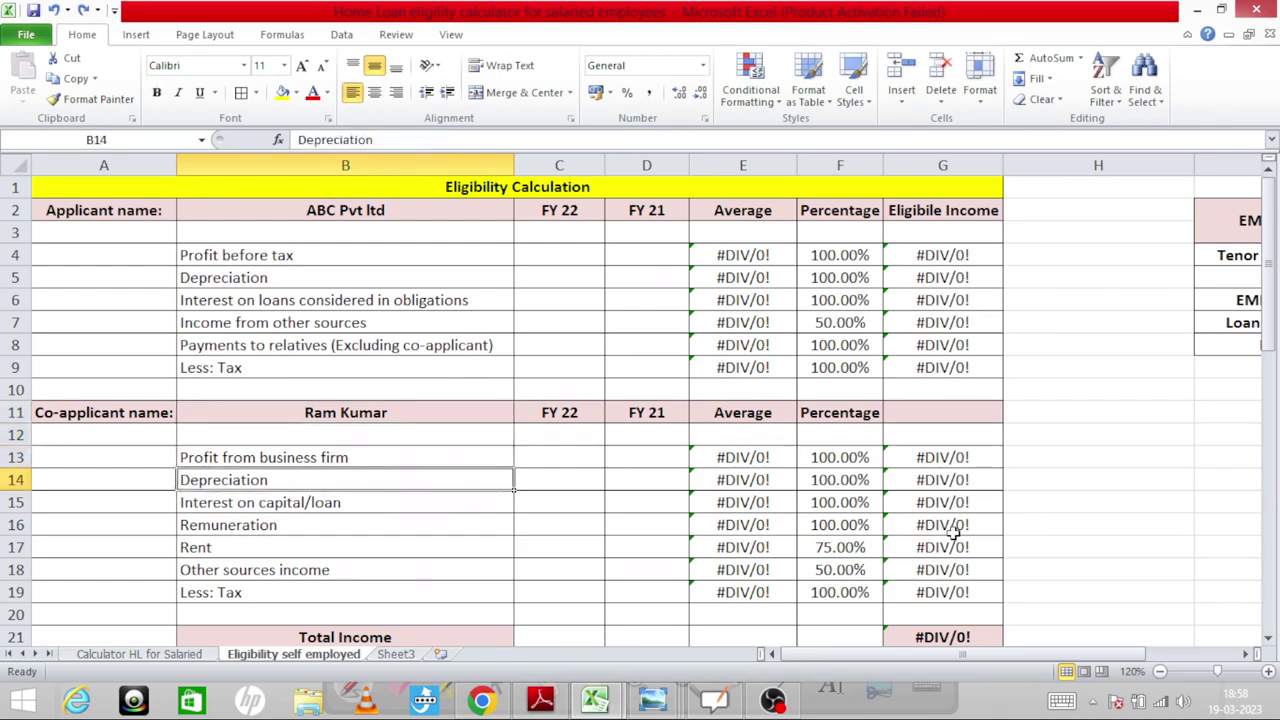
Go from the co-applicant's Depreciation label across to the Less: Tax eligible income formula in G19
{"action": "key", "text": "Down"}
{"action": "key", "text": "Down"}
{"action": "key", "text": "Right"}
{"action": "key", "text": "Right"}
{"action": "key", "text": "Right"}
{"action": "key", "text": "Right"}
{"action": "key", "text": "Down"}
{"action": "key", "text": "Down"}
{"action": "key", "text": "Down"}
{"action": "key", "text": "Right"}
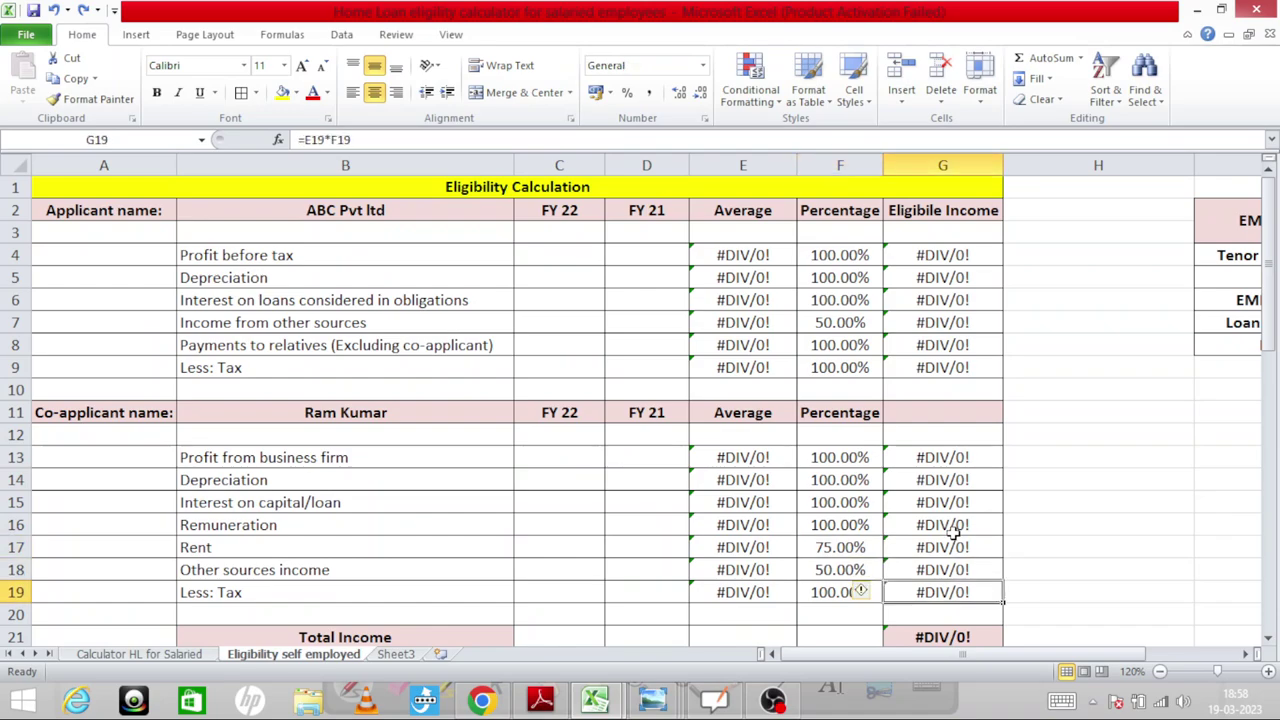
Go down to Total Income in G21, then back up the co-applicant's eligible income cells to G10
{"action": "key", "text": "Down"}
{"action": "key", "text": "Down"}
{"action": "key", "text": "Up"}
{"action": "key", "text": "Up"}
{"action": "key", "text": "Up"}
{"action": "key", "text": "Up"}
{"action": "key", "text": "Up"}
{"action": "key", "text": "Up"}
{"action": "key", "text": "Up"}
{"action": "key", "text": "Up"}
{"action": "key", "text": "Up"}
{"action": "key", "text": "Up"}
{"action": "key", "text": "Up"}
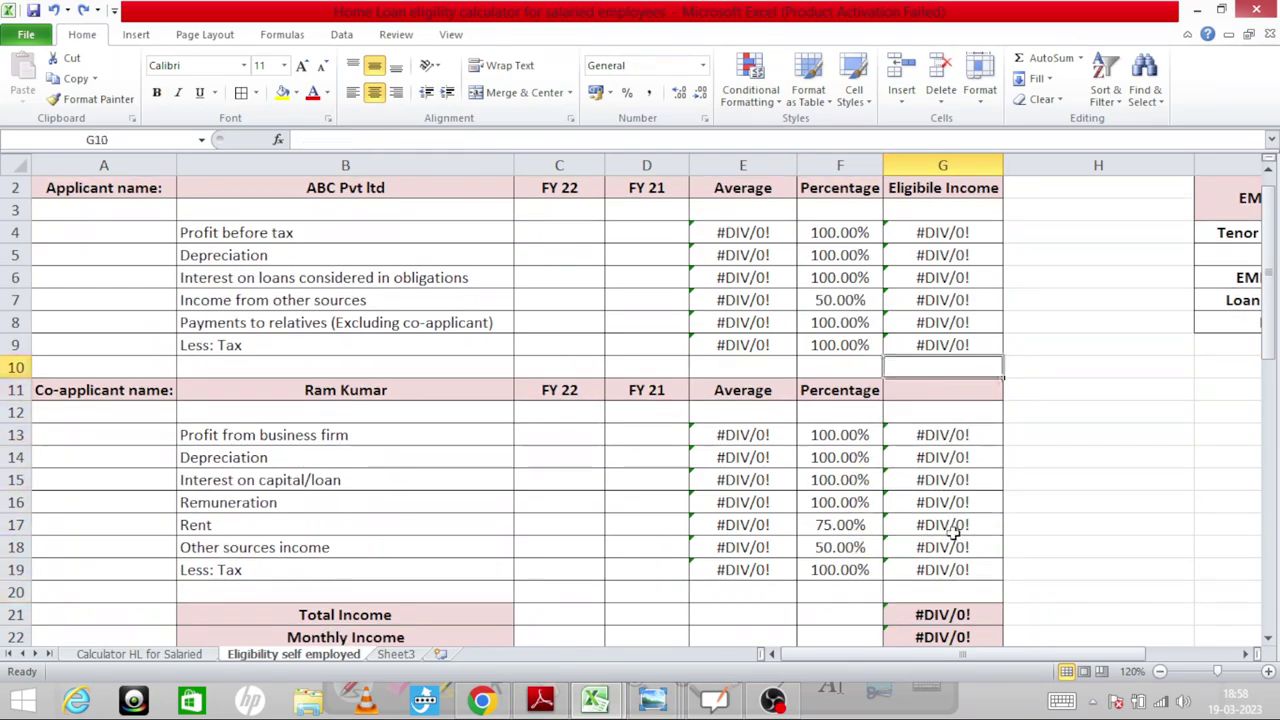
Go up the applicant's eligible income cells and across to the FY 21 Profit before tax cell D4
{"action": "key", "text": "Up"}
{"action": "key", "text": "Up"}
{"action": "key", "text": "Up"}
{"action": "key", "text": "Up"}
{"action": "key", "text": "Up"}
{"action": "key", "text": "Left"}
{"action": "key", "text": "Up"}
{"action": "key", "text": "Left"}
{"action": "key", "text": "Left"}
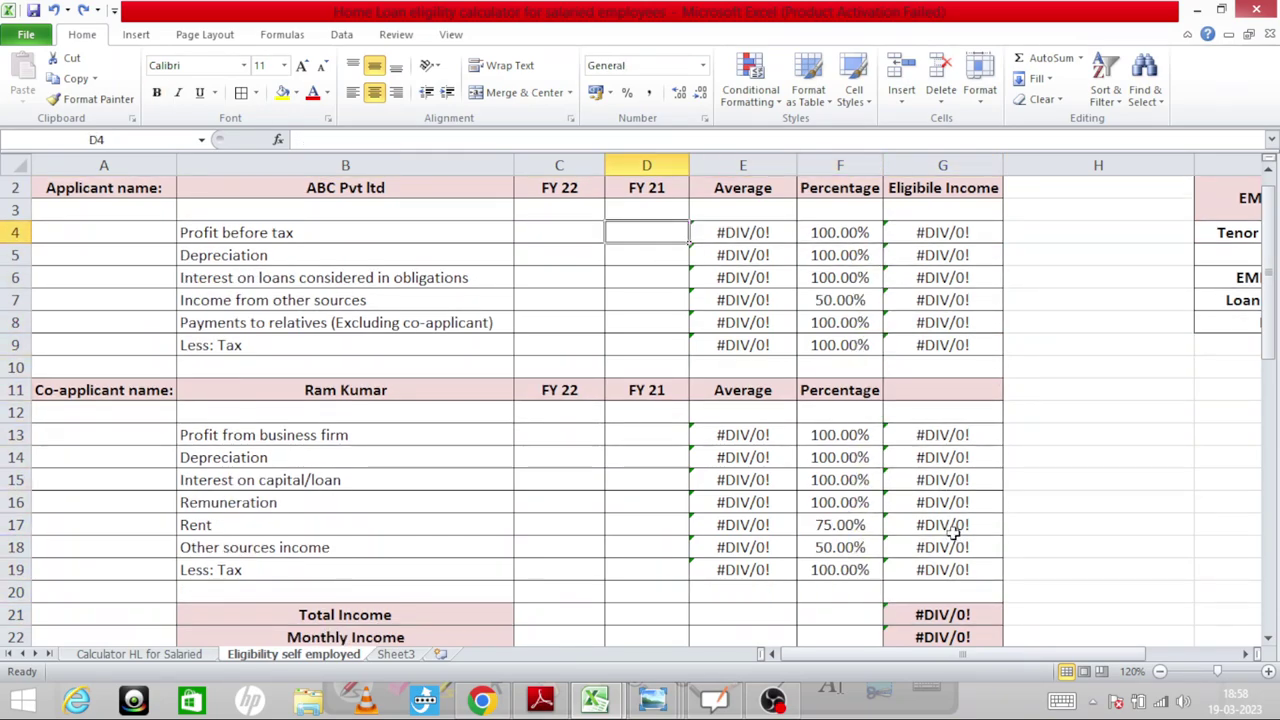
Go down the applicant's financial year cells to the co-applicant's Profit from business firm average formula in E13
{"action": "key", "text": "Down"}
{"action": "key", "text": "Down"}
{"action": "key", "text": "Down"}
{"action": "key", "text": "Left"}
{"action": "key", "text": "Down"}
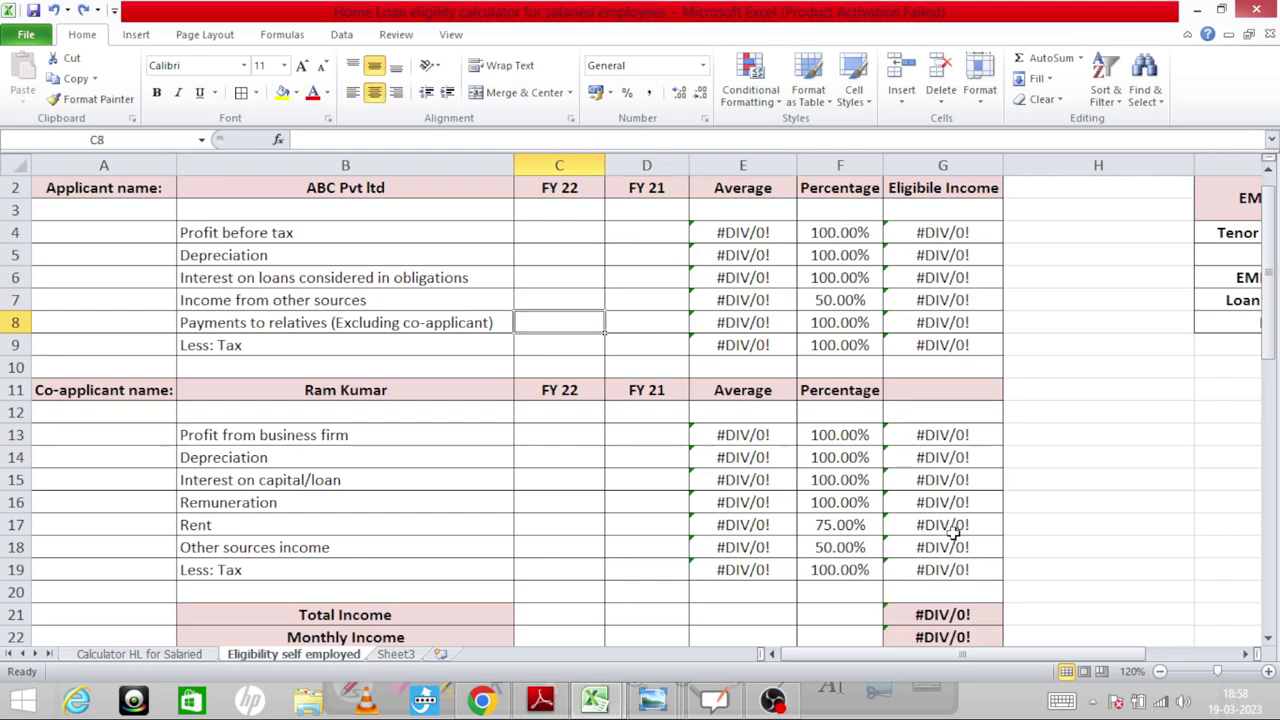
{"action": "key", "text": "Down"}
{"action": "key", "text": "Down"}
{"action": "key", "text": "Right"}
{"action": "key", "text": "Down"}
{"action": "key", "text": "Right"}
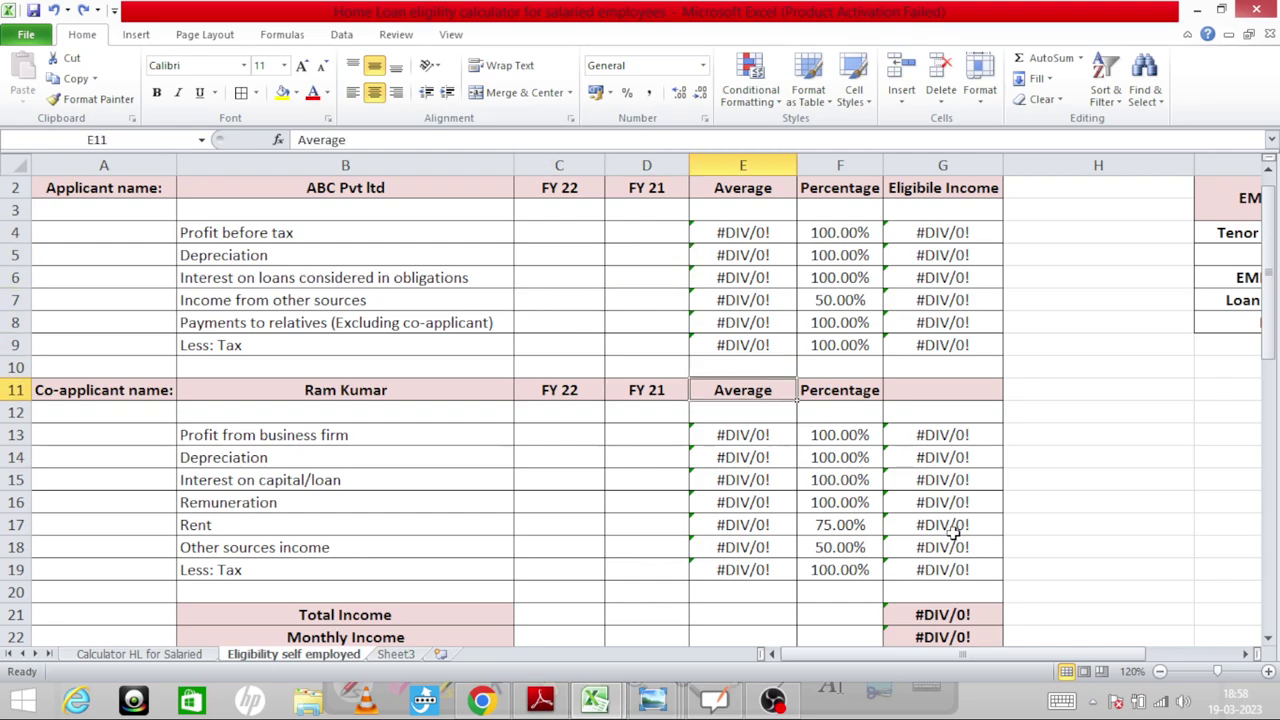
{"action": "key", "text": "Down"}
{"action": "key", "text": "Down"}
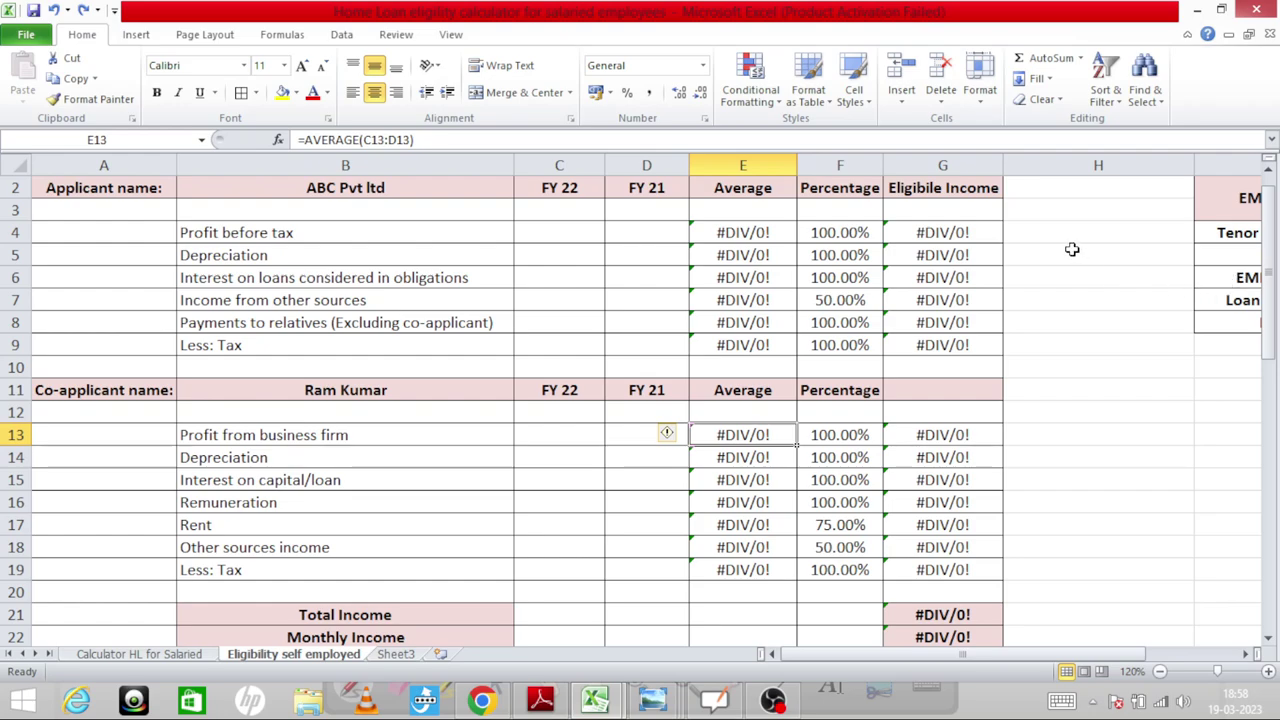
Highlight the eligible income range G4:G19, then the applicant's labels B4:B9 and the co-applicant's labels B14:B19
{"action": "left_click_drag", "start_coordinate": [960, 232], "coordinate": [940, 570]}
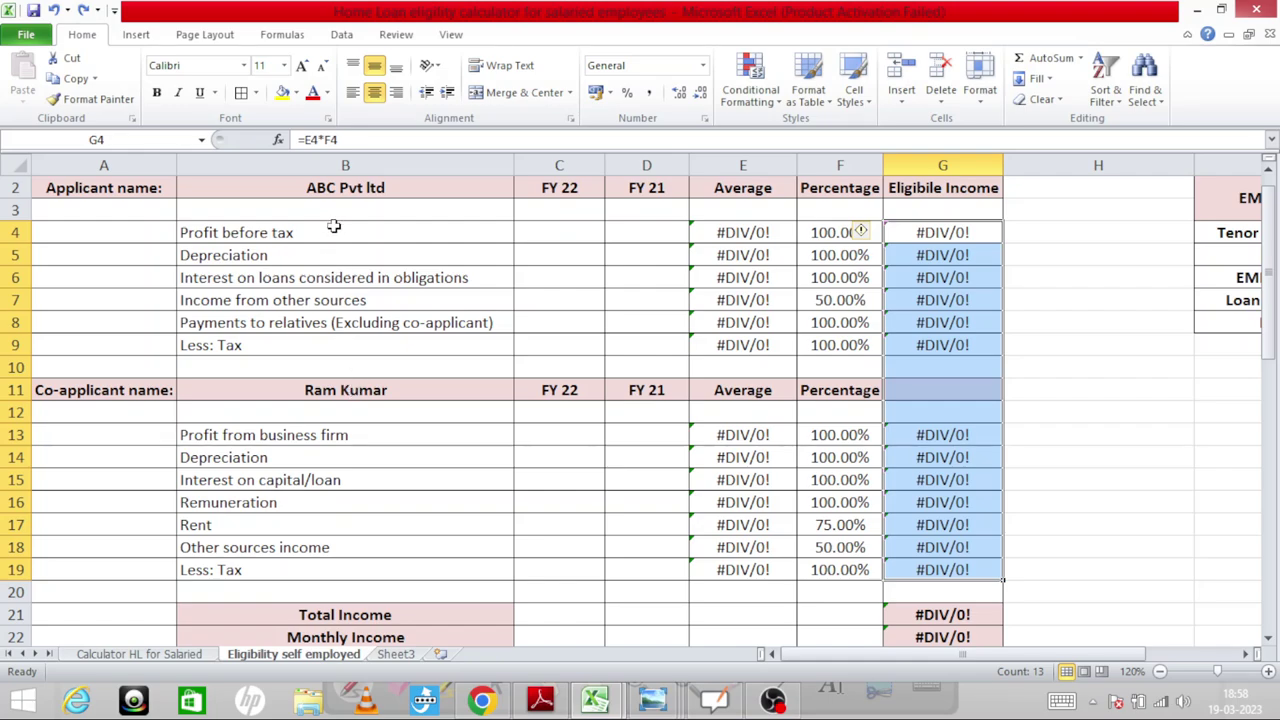
{"action": "left_click_drag", "start_coordinate": [335, 228], "coordinate": [319, 337]}
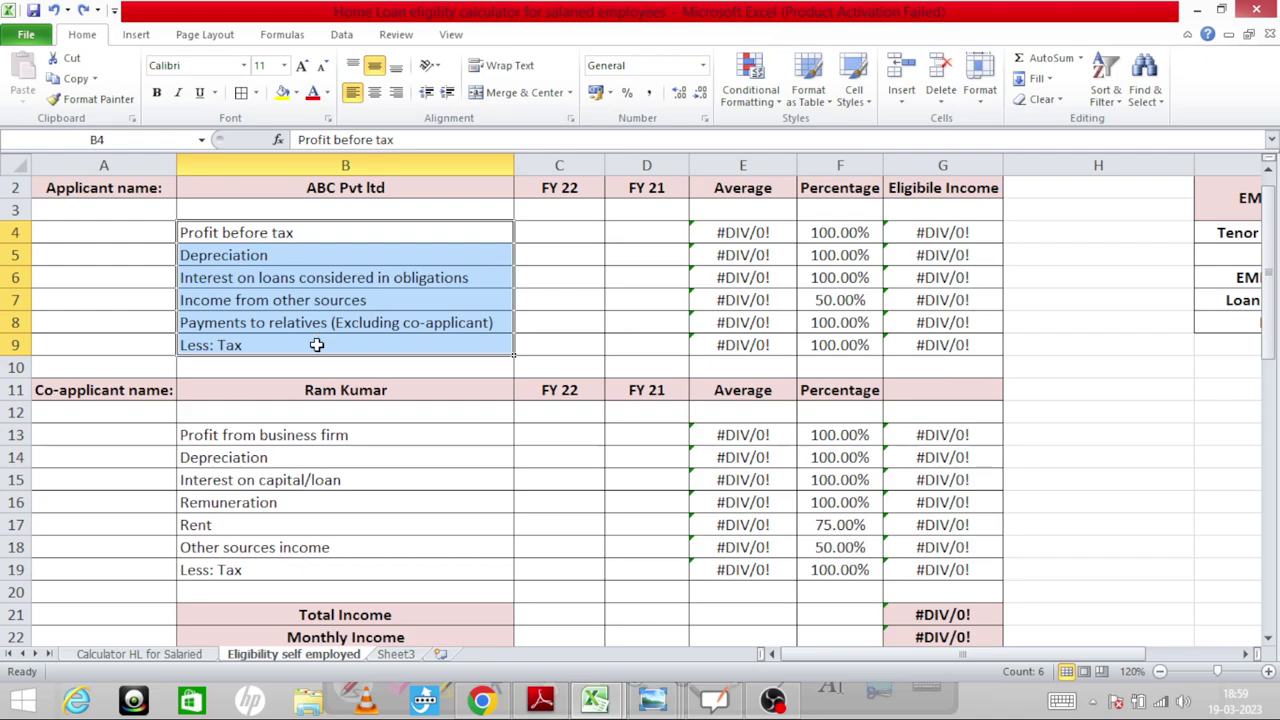
{"action": "left_click_drag", "start_coordinate": [278, 452], "coordinate": [261, 568]}
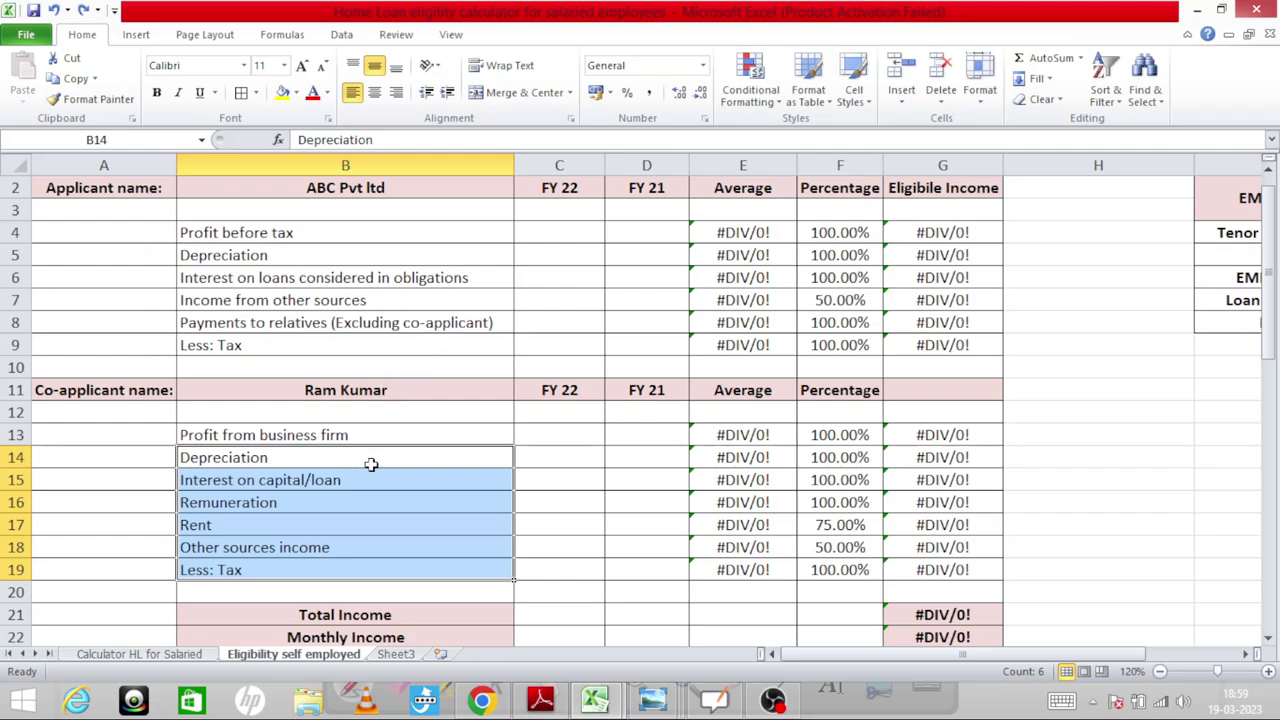
Examine the Total Income formula in G21 along with the eligible income cells above and summary cells below it
{"action": "left_click", "coordinate": [917, 614]}
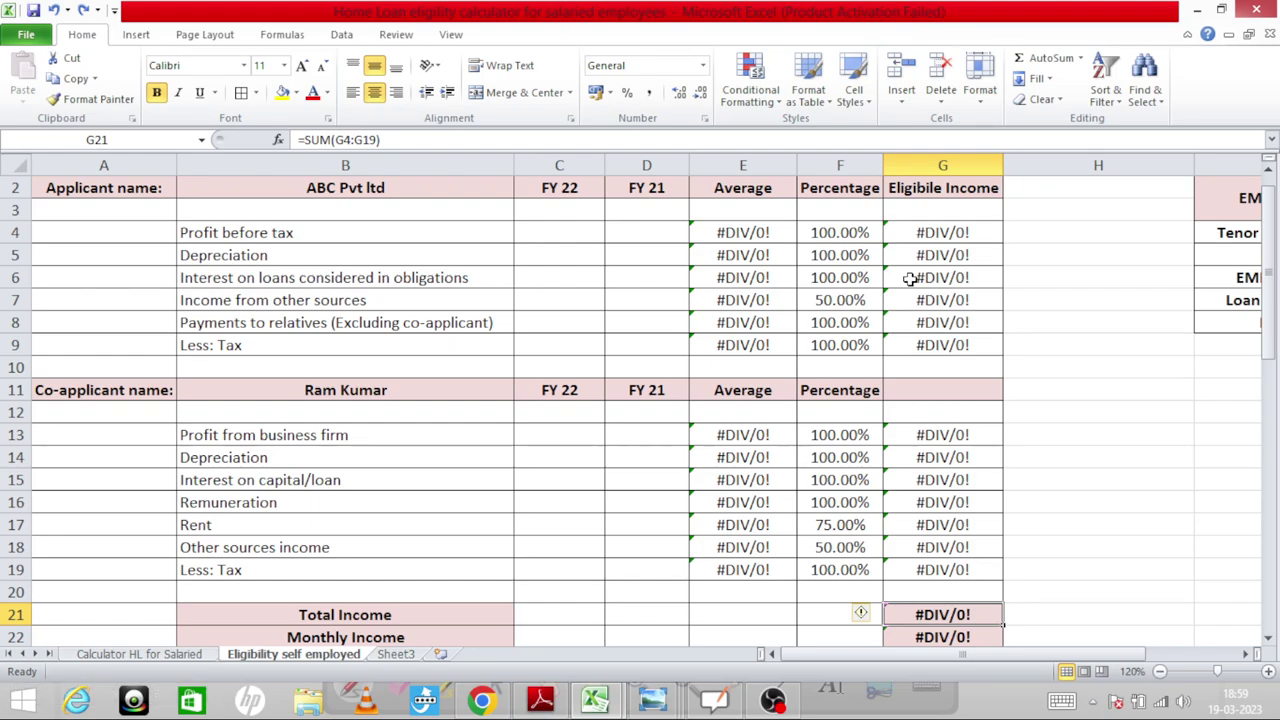
{"action": "key", "text": "Up"}
{"action": "key", "text": "Up"}
{"action": "key", "text": "Up"}
{"action": "key", "text": "Down"}
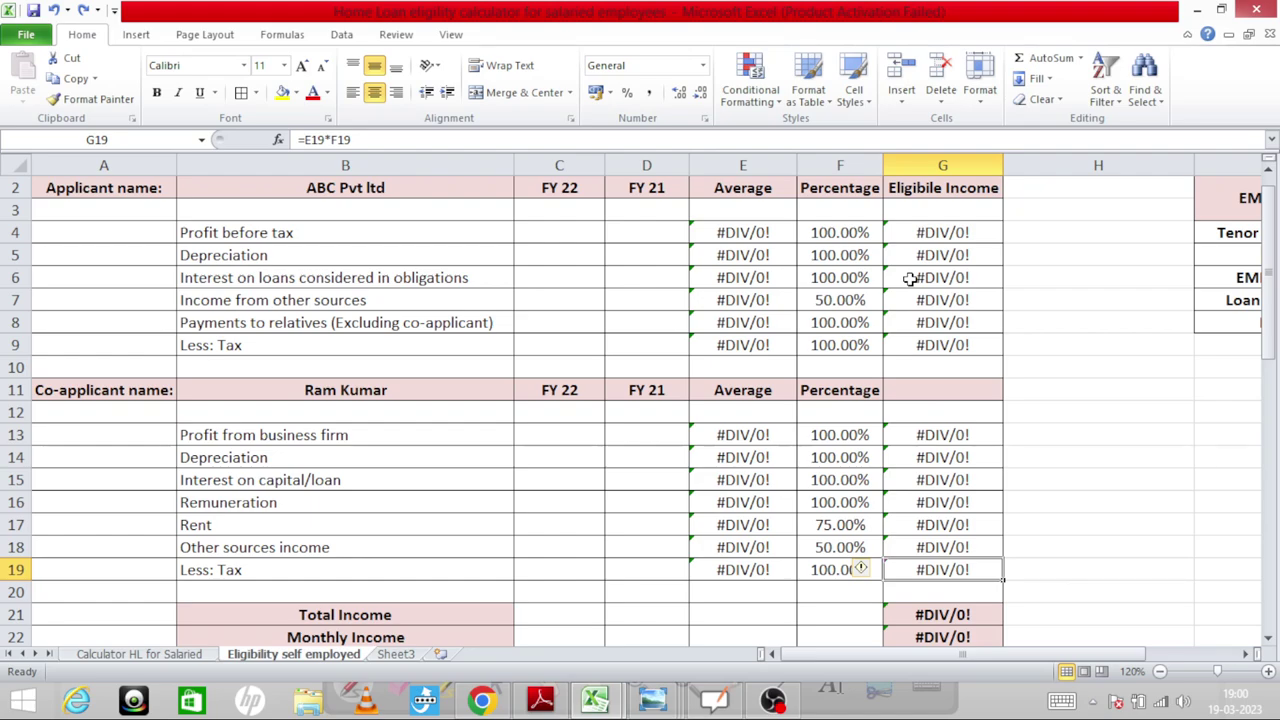
{"action": "key", "text": "Down"}
{"action": "key", "text": "Down"}
{"action": "key", "text": "Down"}
{"action": "key", "text": "Down"}
{"action": "key", "text": "Down"}
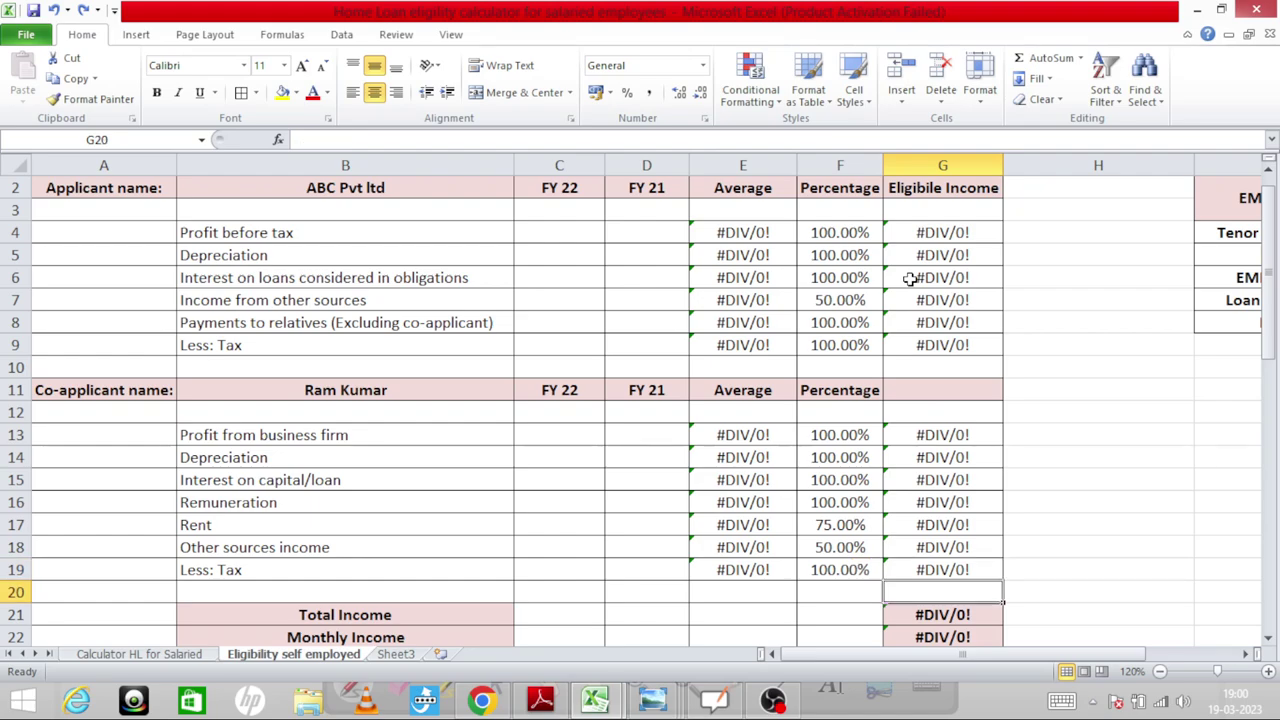
{"action": "key", "text": "Up"}
{"action": "key", "text": "Up"}
{"action": "key", "text": "Up"}
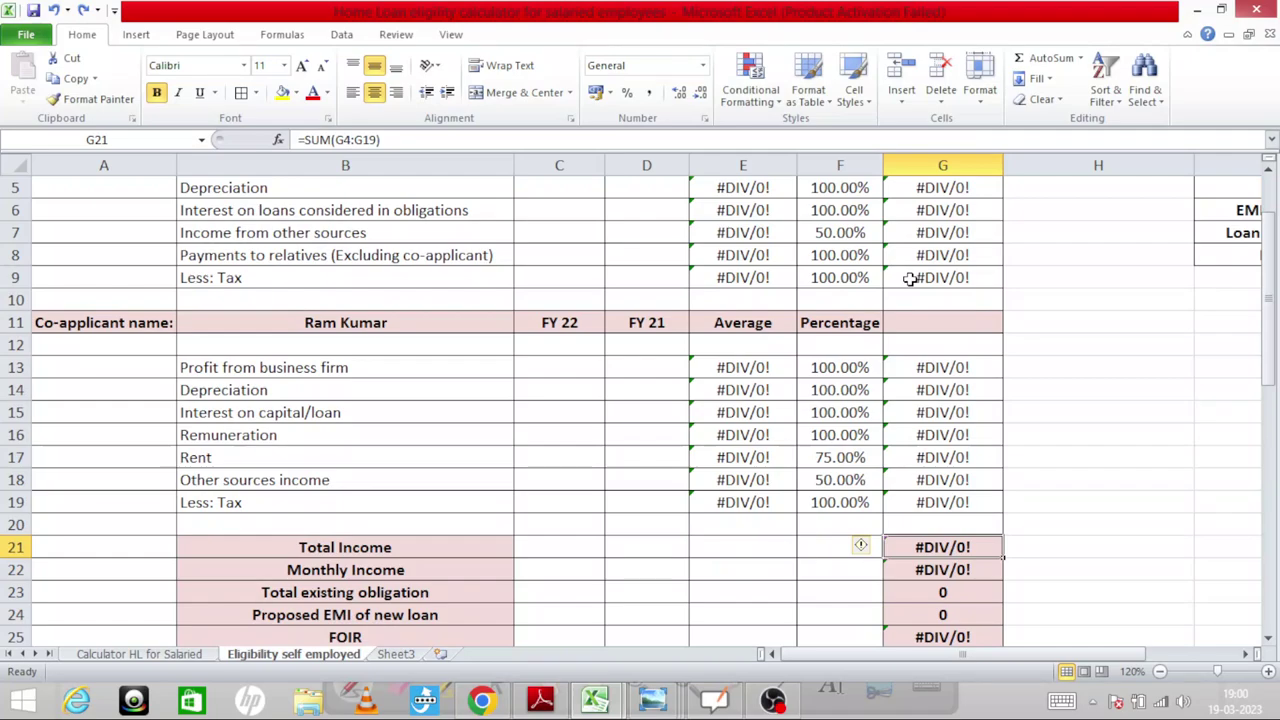
Highlight the Total Income row from its label in B21 to its value in G21
{"action": "key", "text": "Left"}
{"action": "key", "text": "Left"}
{"action": "key", "text": "Left"}
{"action": "key", "text": "Left"}
{"action": "key", "text": "Left"}
{"action": "key", "text": "shift+Right"}
{"action": "key", "text": "shift+Right"}
{"action": "key", "text": "shift+Right"}
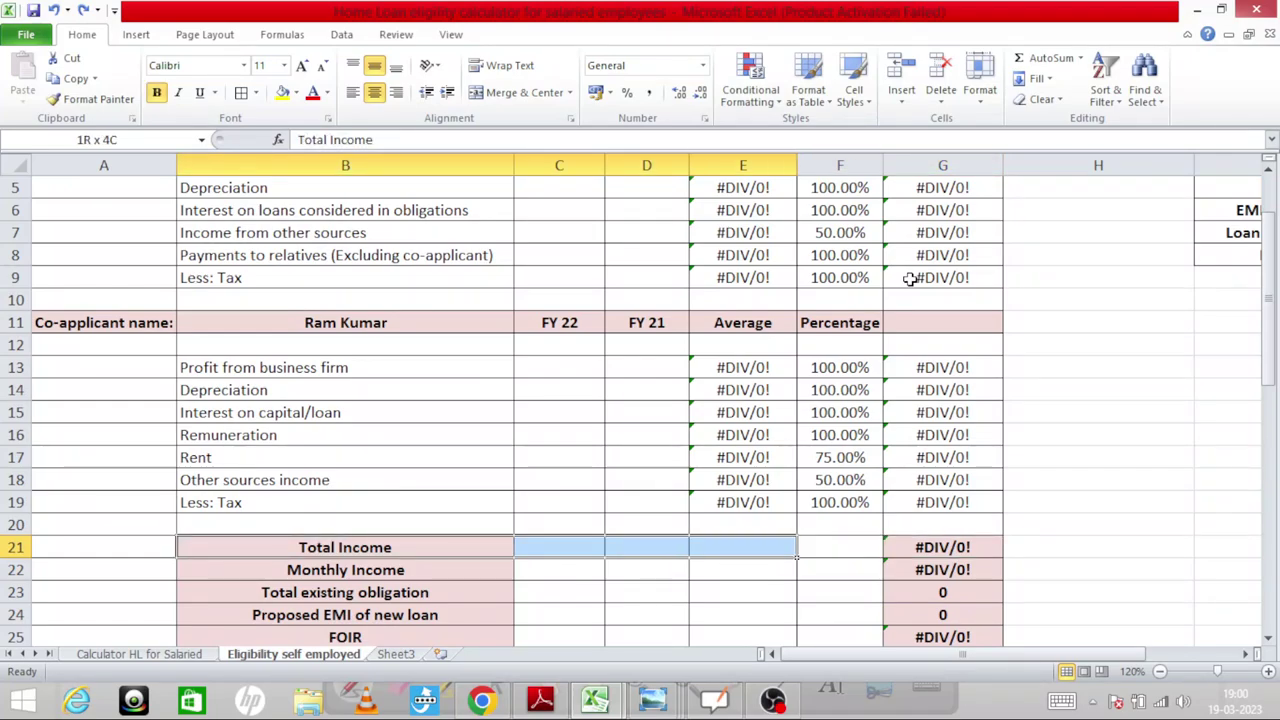
{"action": "key", "text": "shift+Right"}
{"action": "key", "text": "shift+Right"}
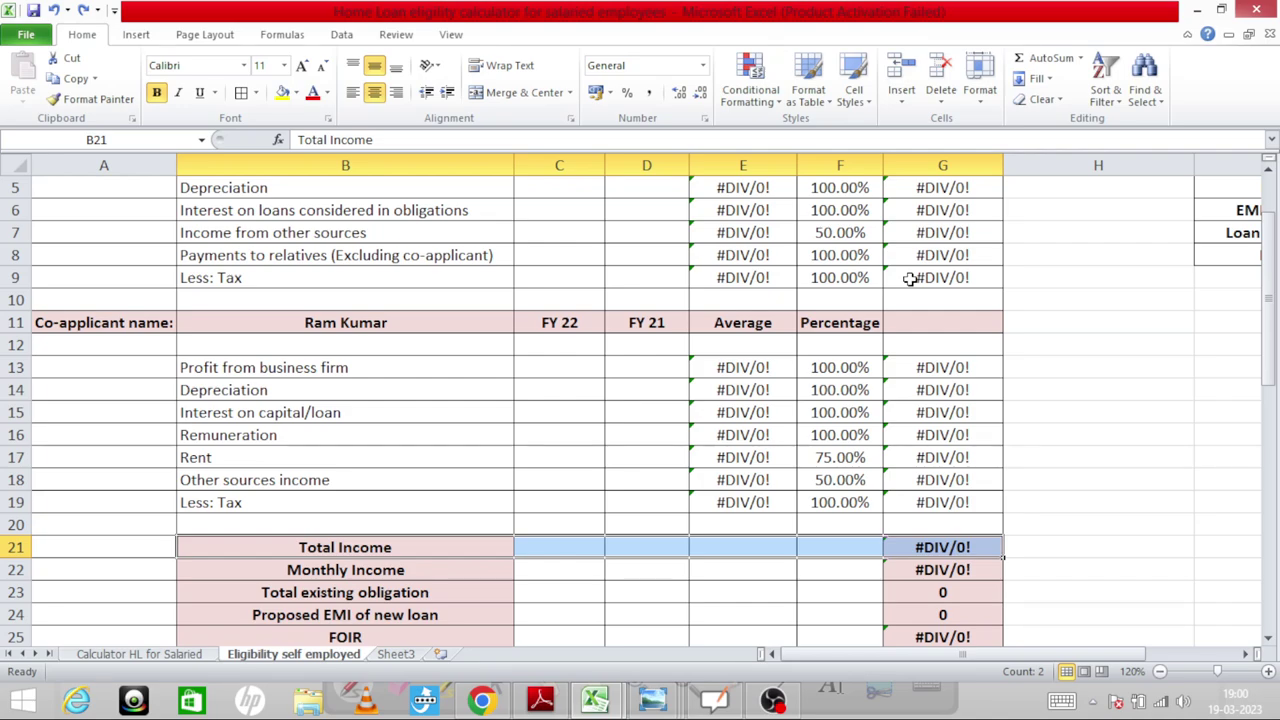
Go across the Monthly Income row to examine its formula in G22
{"action": "key", "text": "Down"}
{"action": "key", "text": "Right"}
{"action": "key", "text": "Right"}
{"action": "key", "text": "Right"}
{"action": "key", "text": "Right"}
{"action": "key", "text": "Right"}
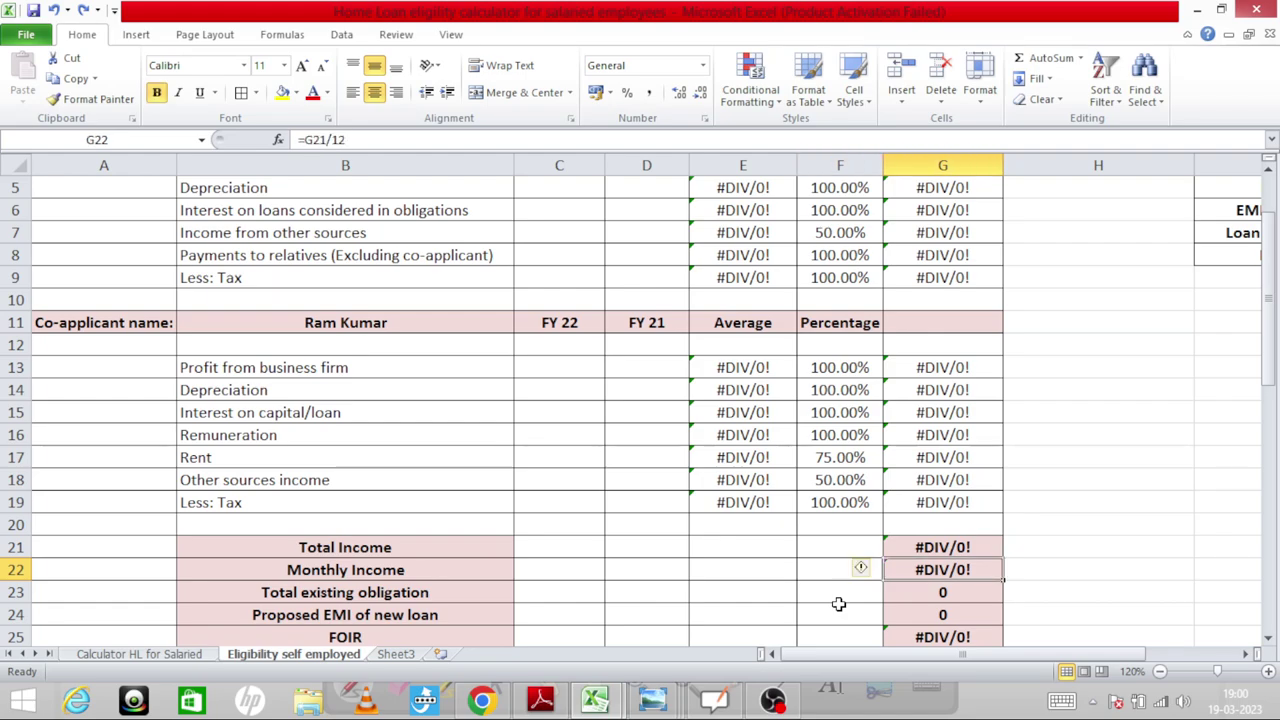
{"action": "key", "text": "shift+Right"}
{"action": "key", "text": "shift+Left"}
Look over the summary rows down to FOIR + LTV and return to Monthly Income in G22
{"action": "key", "text": "Down"}
{"action": "key", "text": "Down"}
{"action": "key", "text": "Right"}
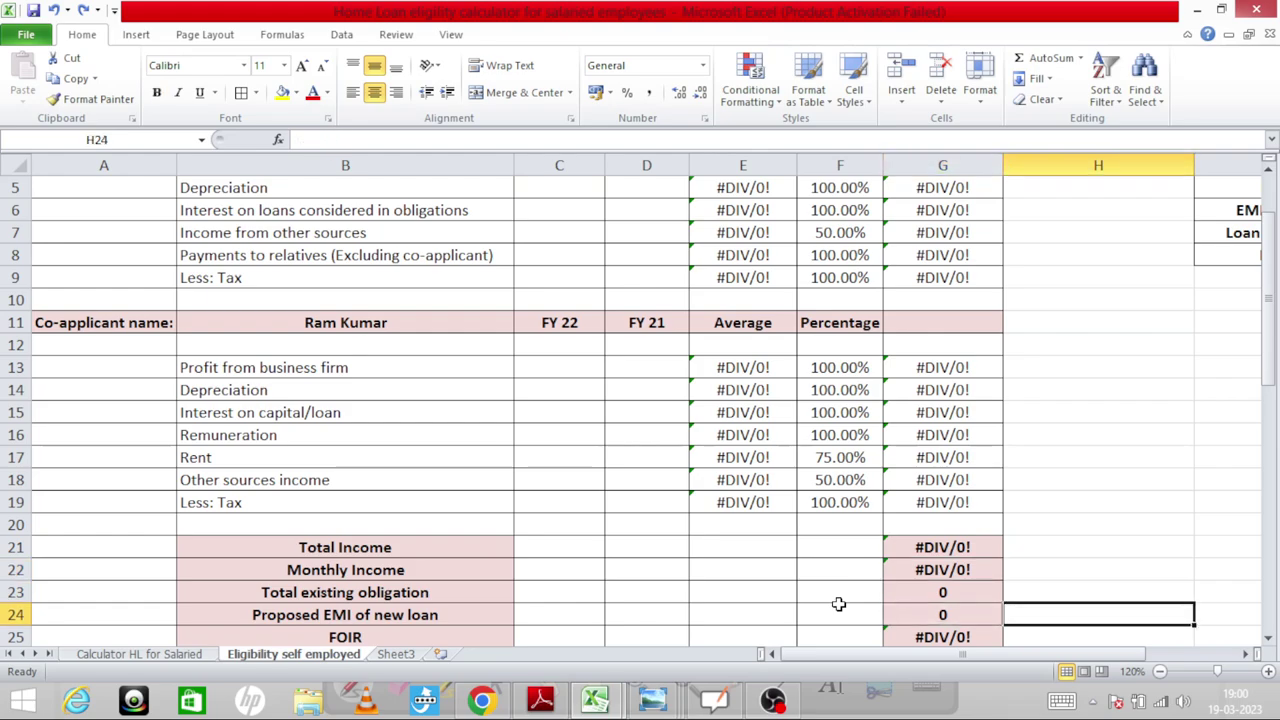
{"action": "key", "text": "Down"}
{"action": "key", "text": "Down"}
{"action": "key", "text": "Down"}
{"action": "key", "text": "Down"}
{"action": "key", "text": "Down"}
{"action": "key", "text": "Left"}
{"action": "key", "text": "Up"}
{"action": "key", "text": "Up"}
{"action": "key", "text": "Up"}
{"action": "key", "text": "Up"}
{"action": "key", "text": "Up"}
{"action": "key", "text": "Up"}
{"action": "key", "text": "Up"}
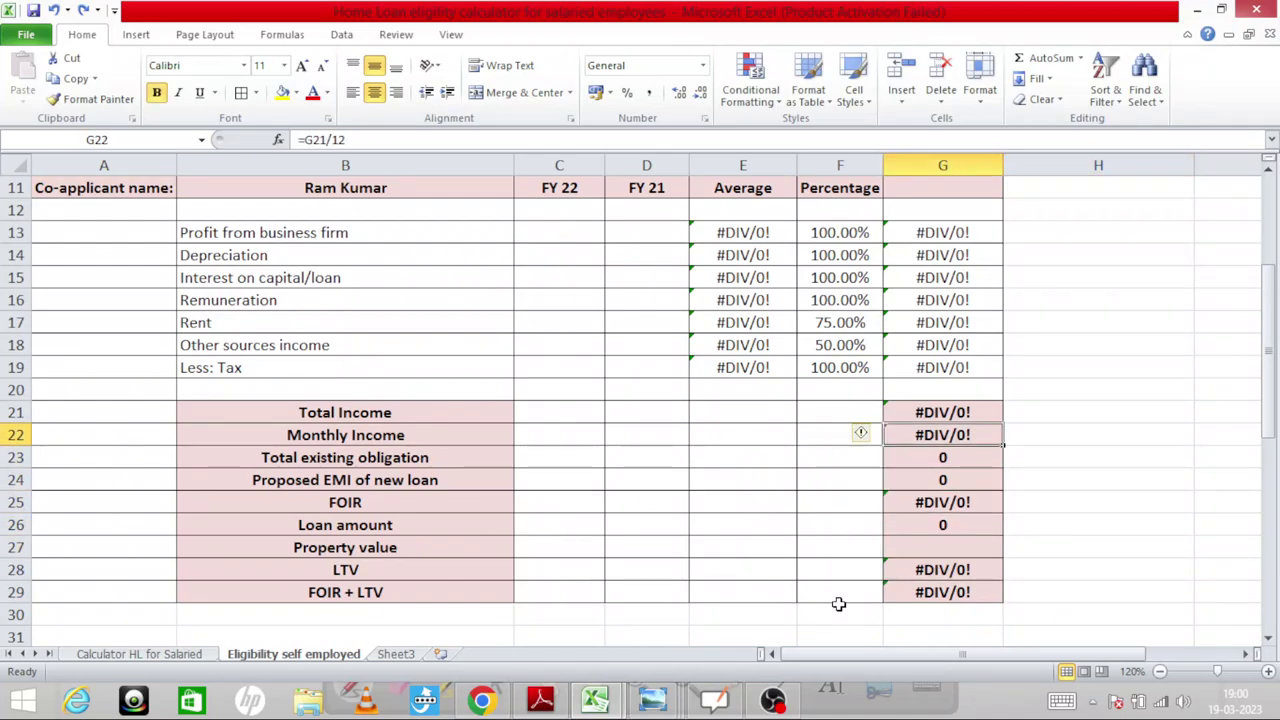
Examine the Total existing obligation formula in G23, then highlight its row from B23 to G23
{"action": "key", "text": "Down"}
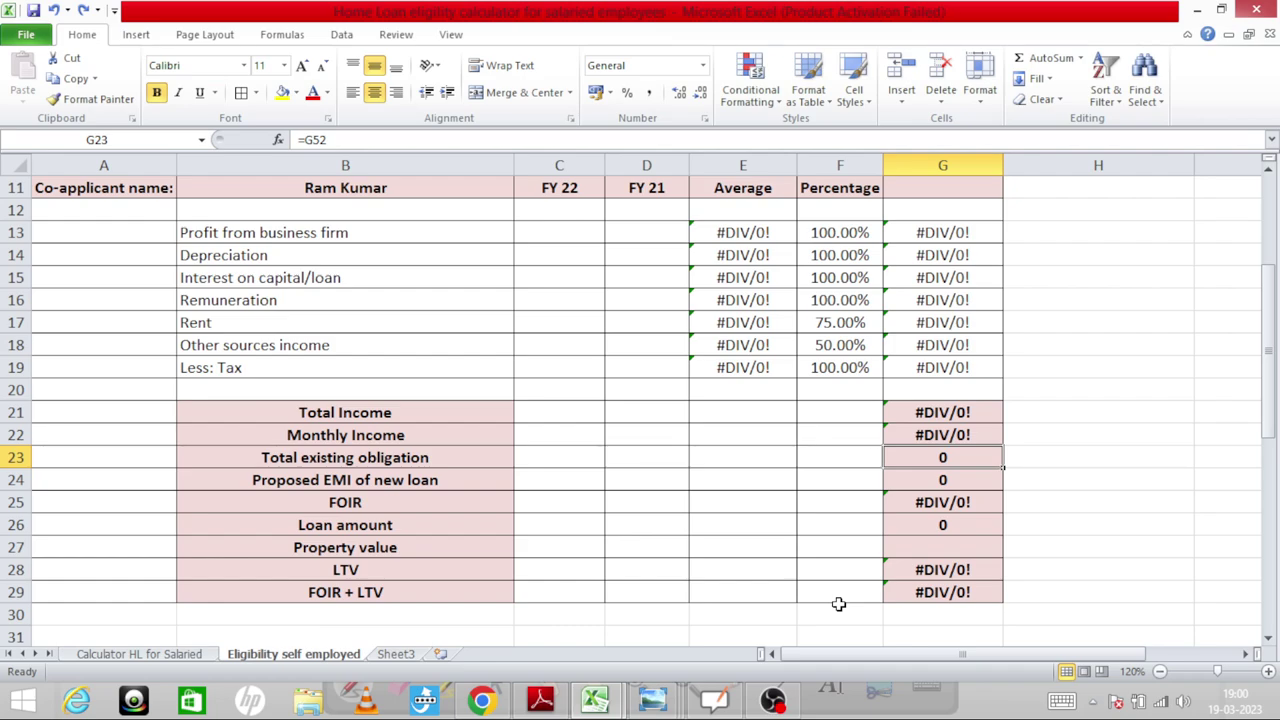
{"action": "key", "text": "Left"}
{"action": "key", "text": "Left"}
{"action": "key", "text": "Left"}
{"action": "key", "text": "Left"}
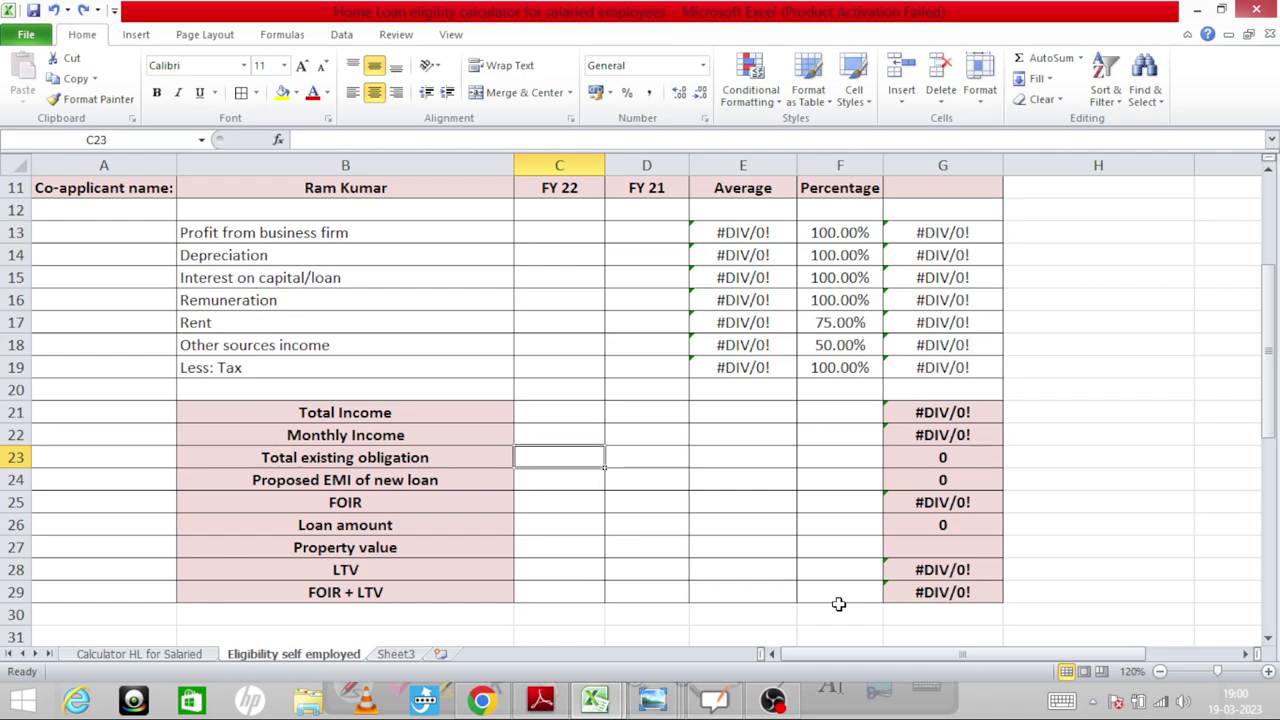
{"action": "key", "text": "Left"}
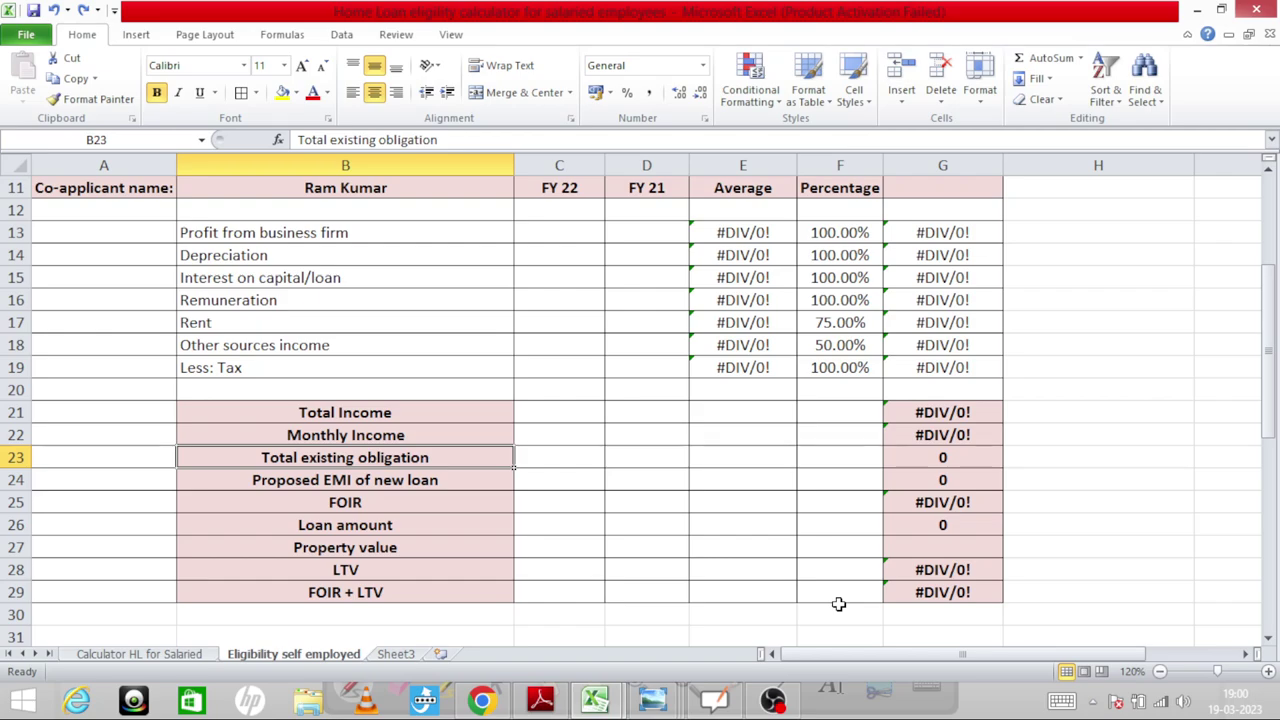
{"action": "key", "text": "shift+Right"}
{"action": "key", "text": "shift+Right"}
{"action": "key", "text": "shift+Right"}
{"action": "key", "text": "shift+Right"}
{"action": "key", "text": "shift+Right"}
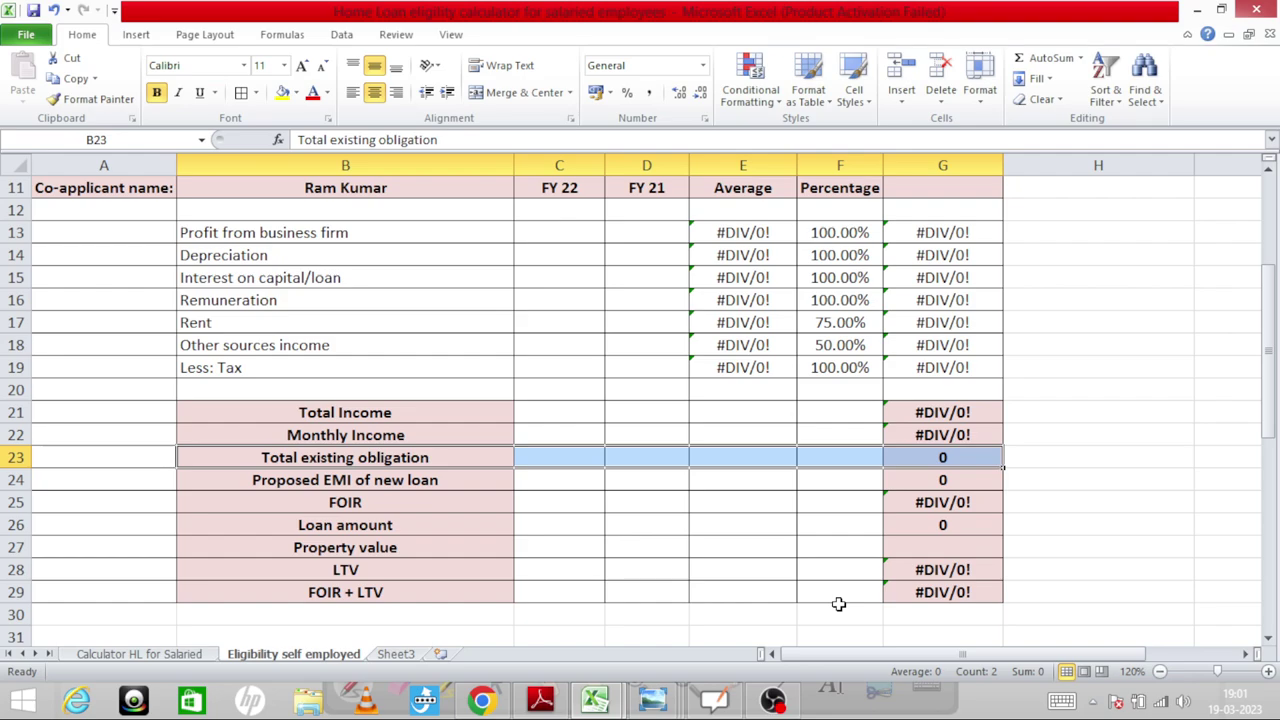
Go along row 23 back to the Total existing obligation formula in G23
{"action": "key", "text": "Right"}
{"action": "key", "text": "Right"}
{"action": "key", "text": "Right"}
{"action": "key", "text": "Right"}
{"action": "key", "text": "Right"}
{"action": "key", "text": "Right"}
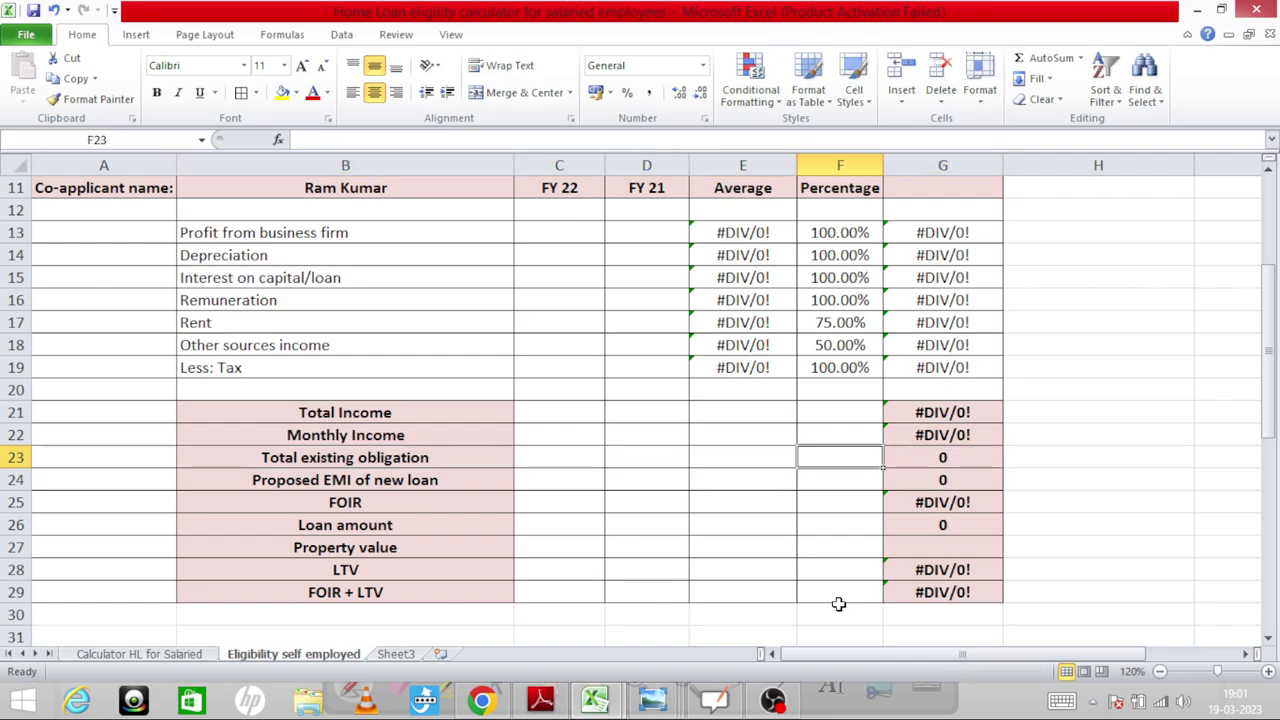
{"action": "key", "text": "Left"}
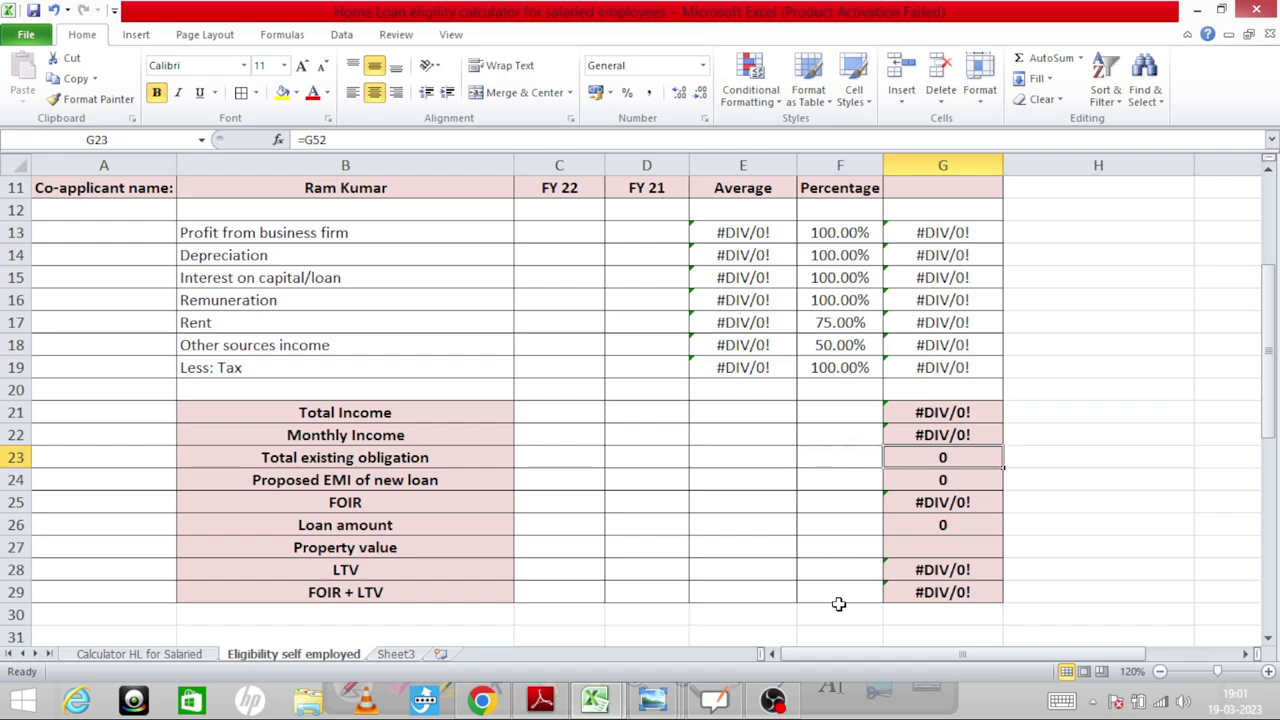
Review the Total existing obligation row from label to value, then examine the Proposed EMI of new loan formula in G24
{"action": "key", "text": "Left"}
{"action": "key", "text": "Left"}
{"action": "key", "text": "Left"}
{"action": "key", "text": "Left"}
{"action": "key", "text": "Left"}
{"action": "key", "text": "Right"}
{"action": "key", "text": "Right"}
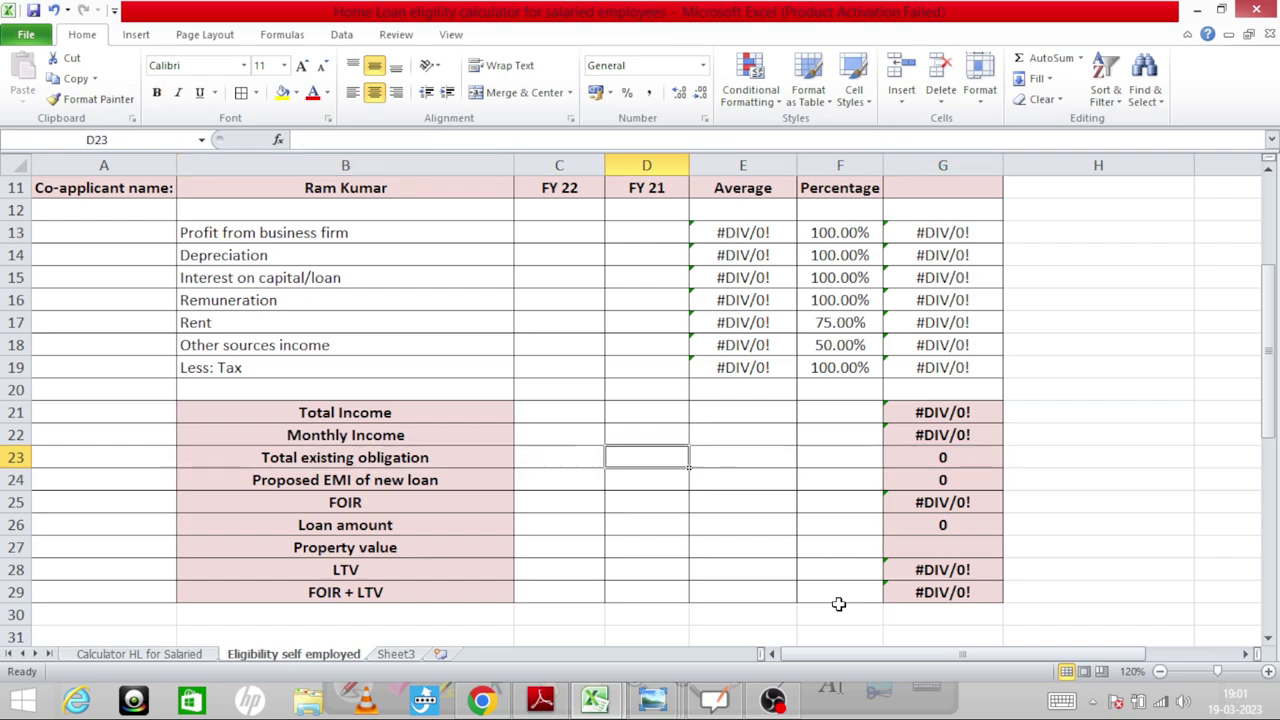
{"action": "key", "text": "Right"}
{"action": "key", "text": "Right"}
{"action": "key", "text": "Right"}
{"action": "key", "text": "Down"}
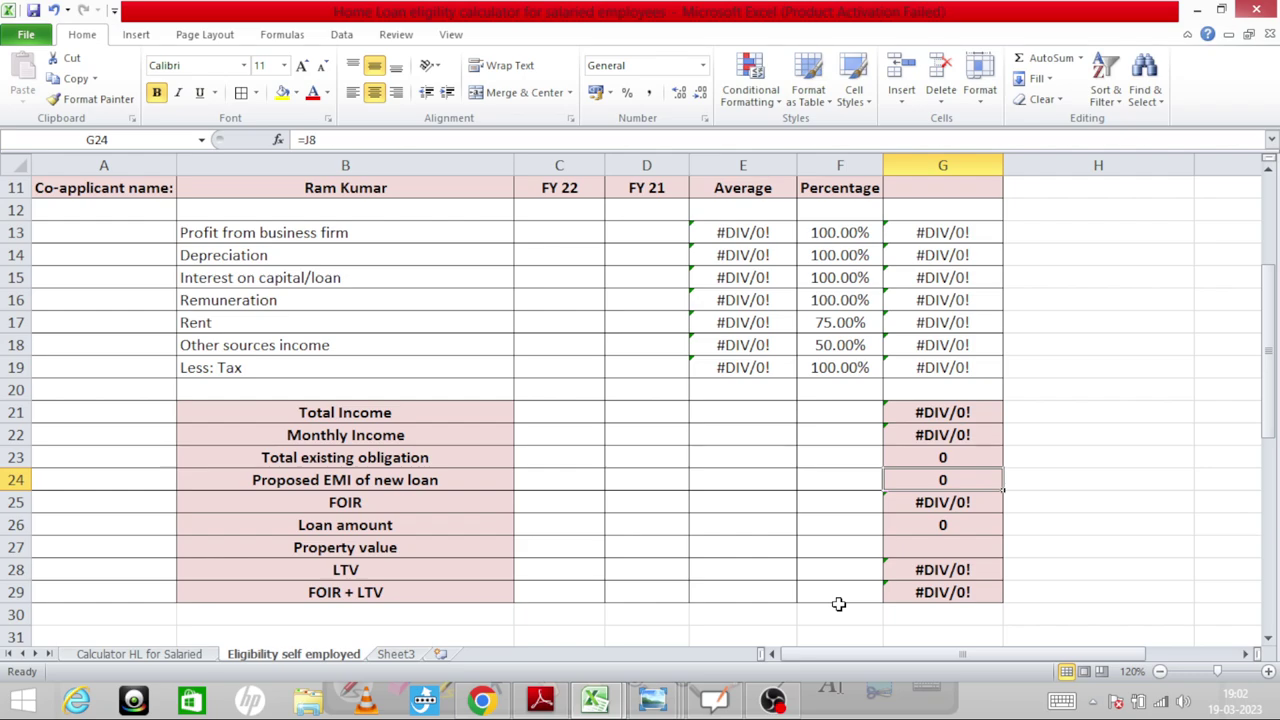
Recheck the Total existing obligation row between G23 and B23, then return to the Proposed EMI of new loan in G24
{"action": "key", "text": "Up"}
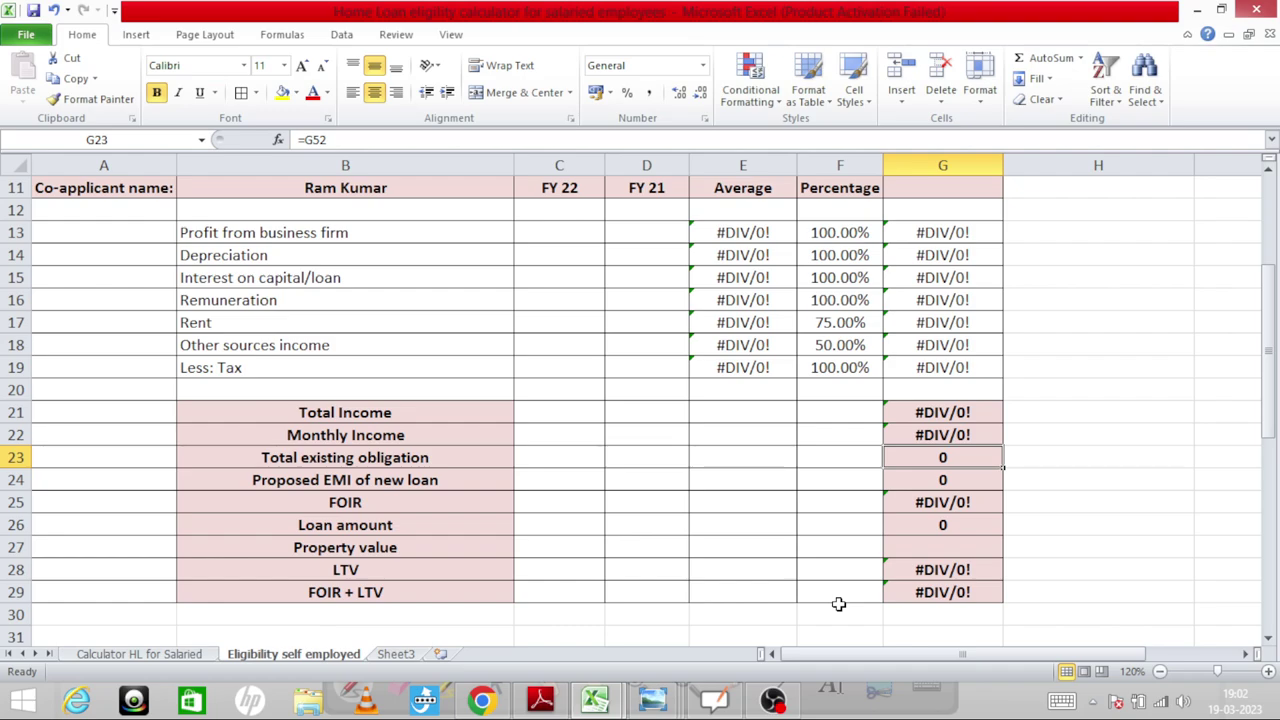
{"action": "key", "text": "Left"}
{"action": "key", "text": "Left"}
{"action": "key", "text": "Left"}
{"action": "key", "text": "Left"}
{"action": "key", "text": "Left"}
{"action": "key", "text": "Right"}
{"action": "key", "text": "Right"}
{"action": "key", "text": "Right"}
{"action": "key", "text": "Right"}
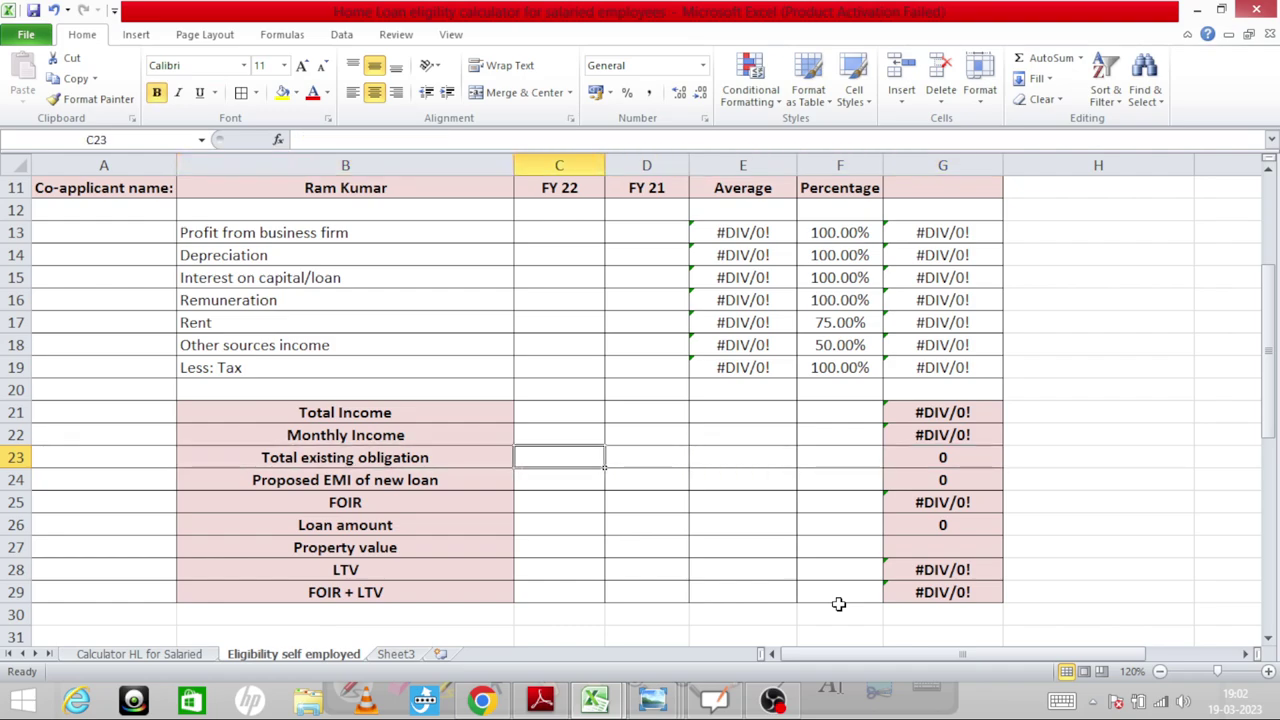
{"action": "key", "text": "Right"}
{"action": "key", "text": "Down"}
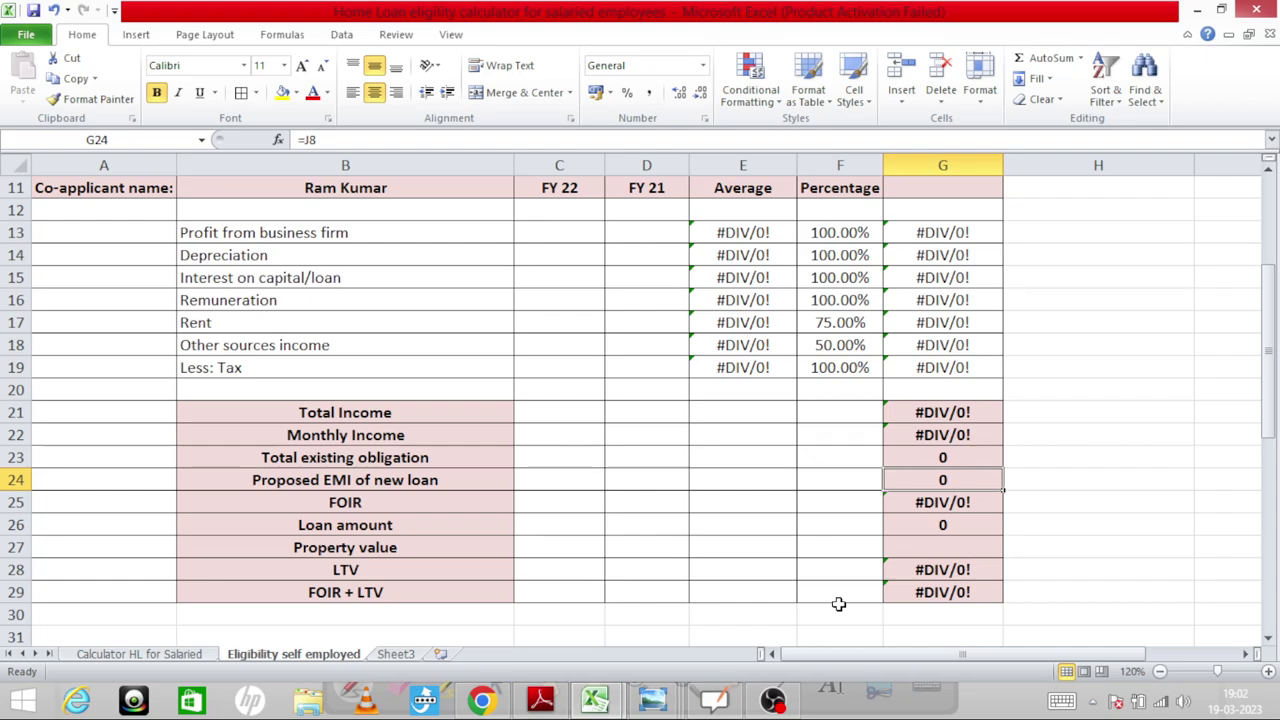
Go back up to the income cells, then step down from Monthly Income in G22 to the FOIR formula in G25
{"action": "key", "text": "Up"}
{"action": "key", "text": "Up"}
{"action": "key", "text": "Up"}
{"action": "key", "text": "Down"}
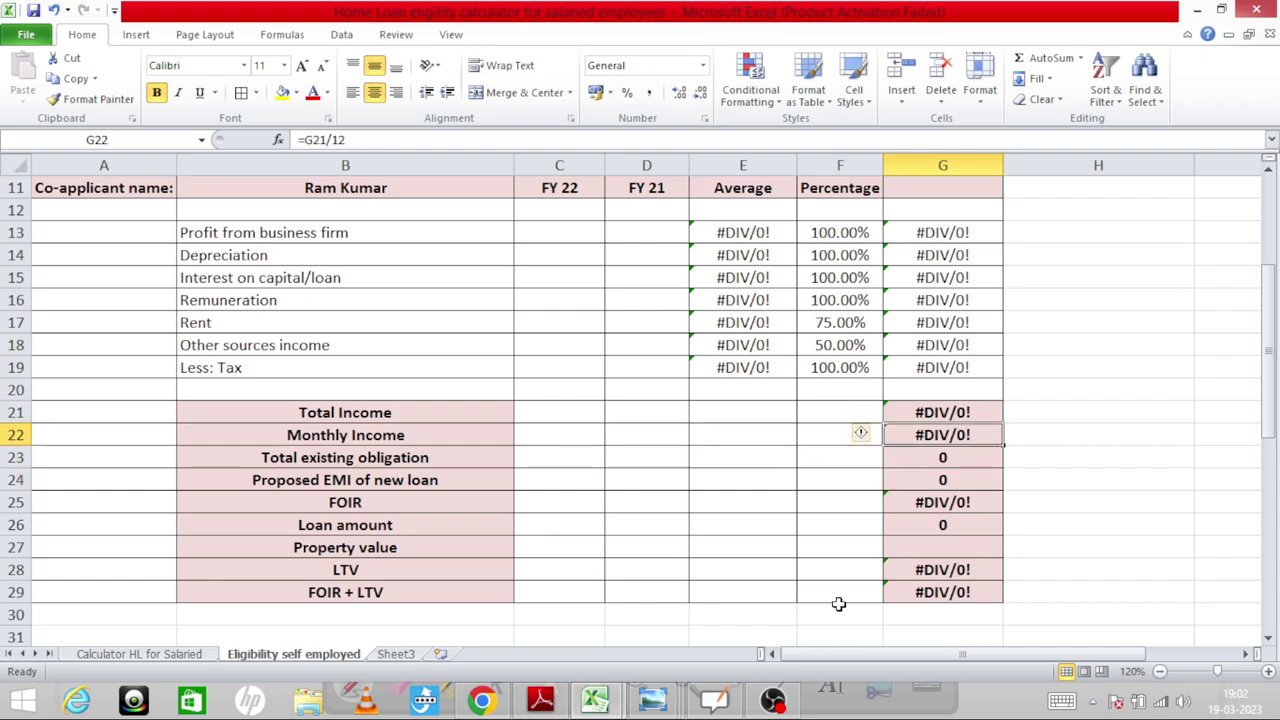
{"action": "key", "text": "Down"}
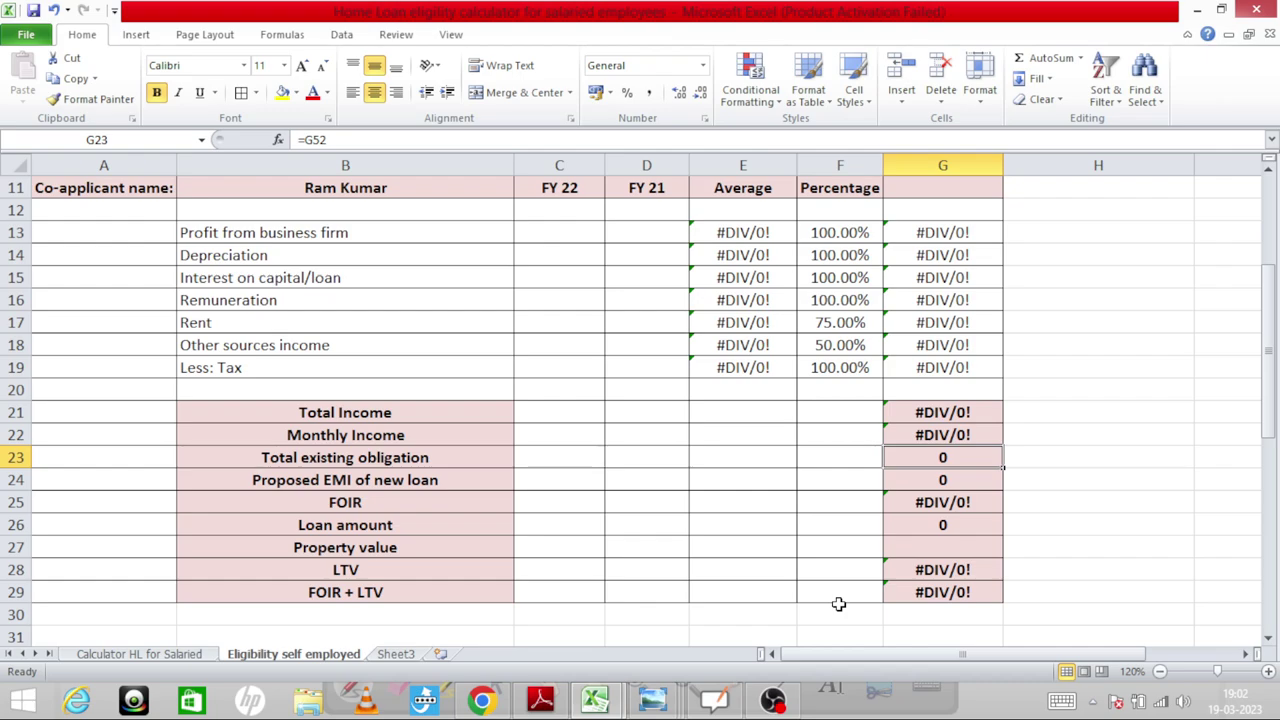
{"action": "key", "text": "Down"}
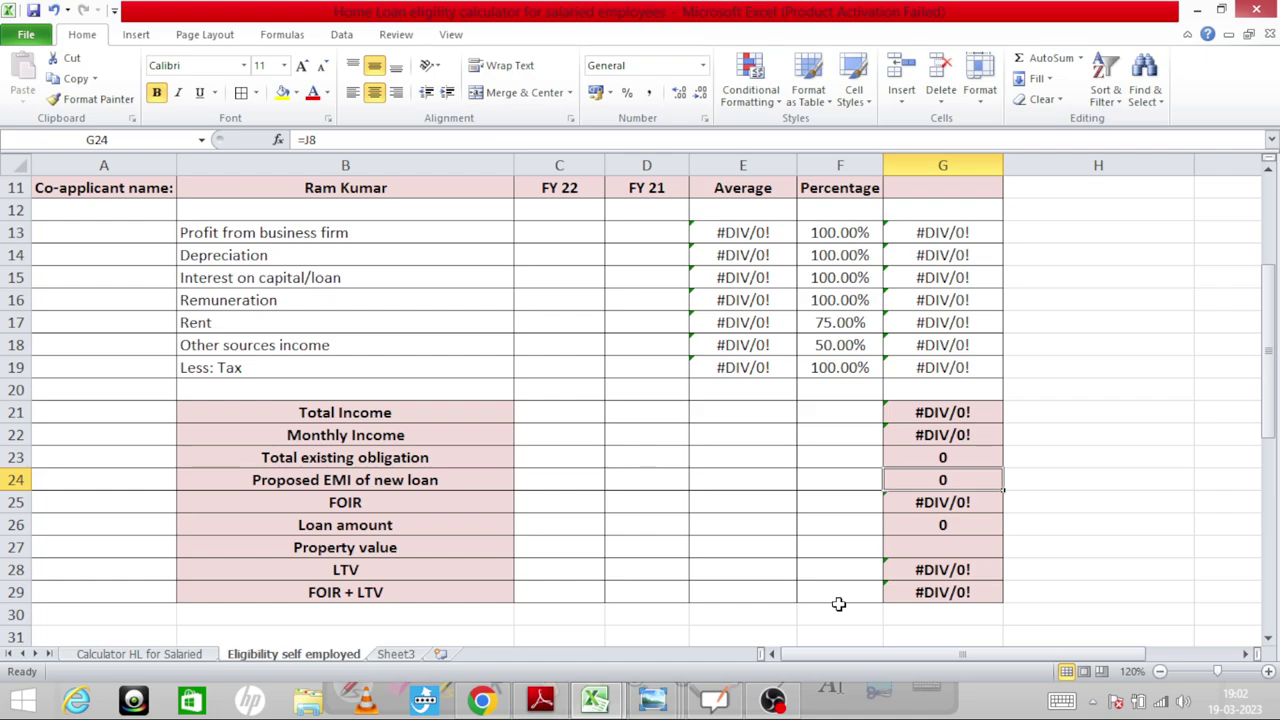
{"action": "key", "text": "Down"}
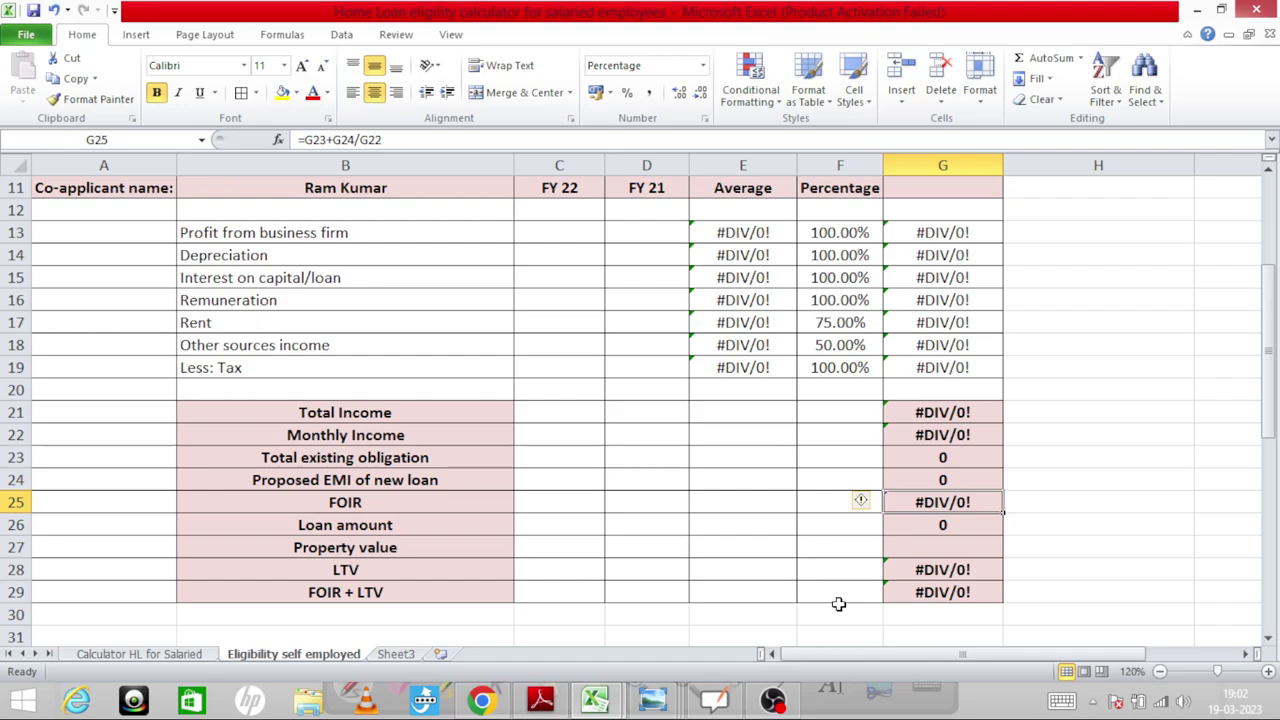
Highlight the Total existing obligation and Proposed EMI of new loan values in G23:G24
{"action": "key", "text": "Up"}
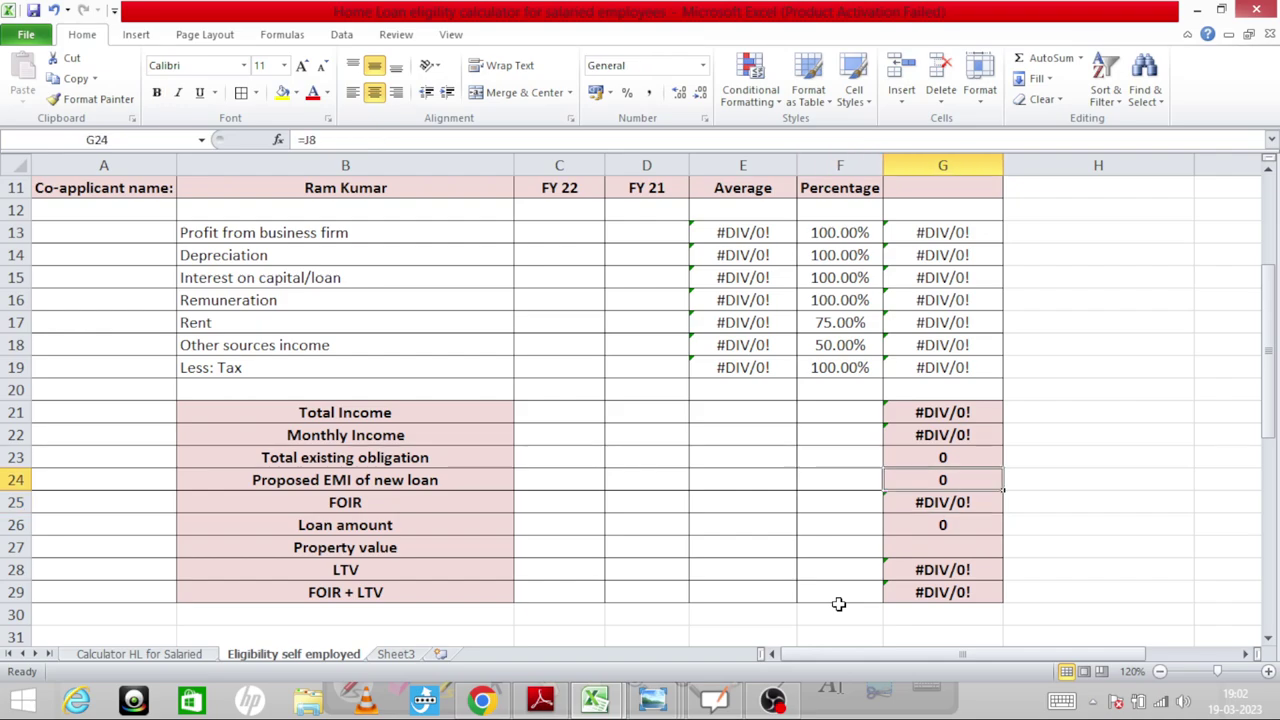
{"action": "key", "text": "Left"}
{"action": "key", "text": "Up"}
{"action": "key", "text": "Right"}
{"action": "key", "text": "shift+Down"}
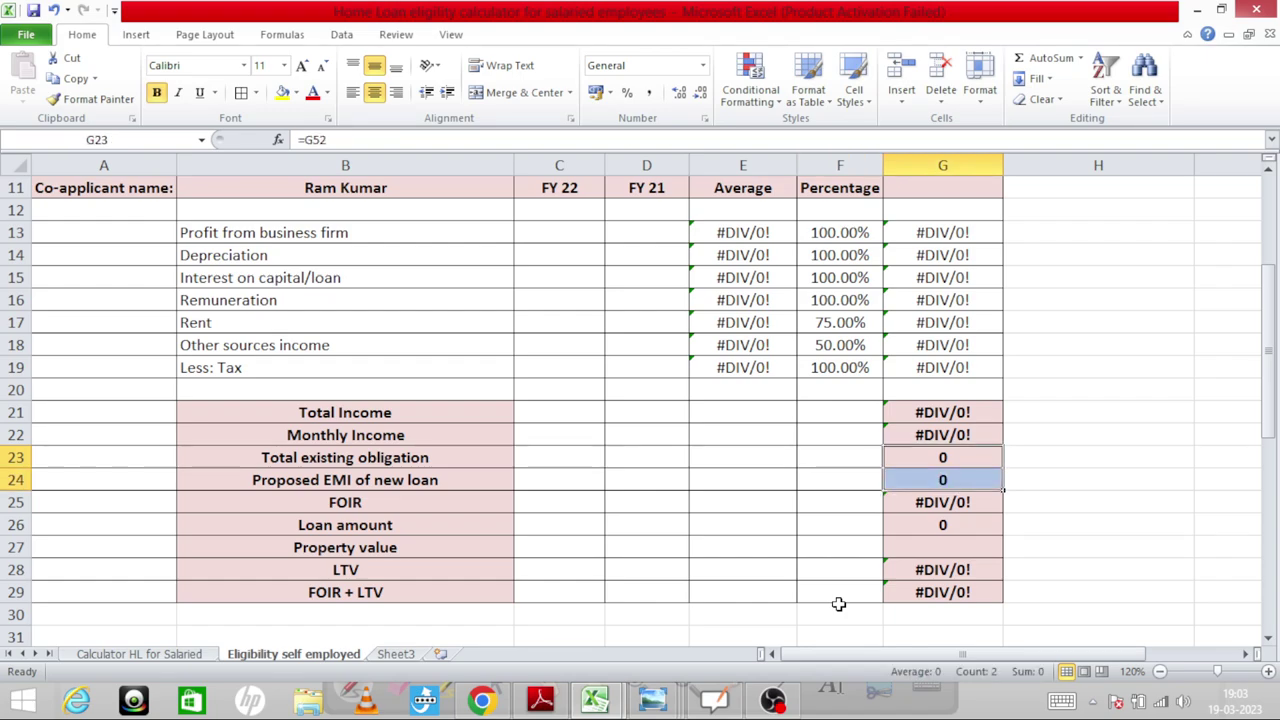
Recheck the Total existing obligation and Proposed EMI values in G23:G24, then examine the FOIR formula in G25
{"action": "key", "text": "Down"}
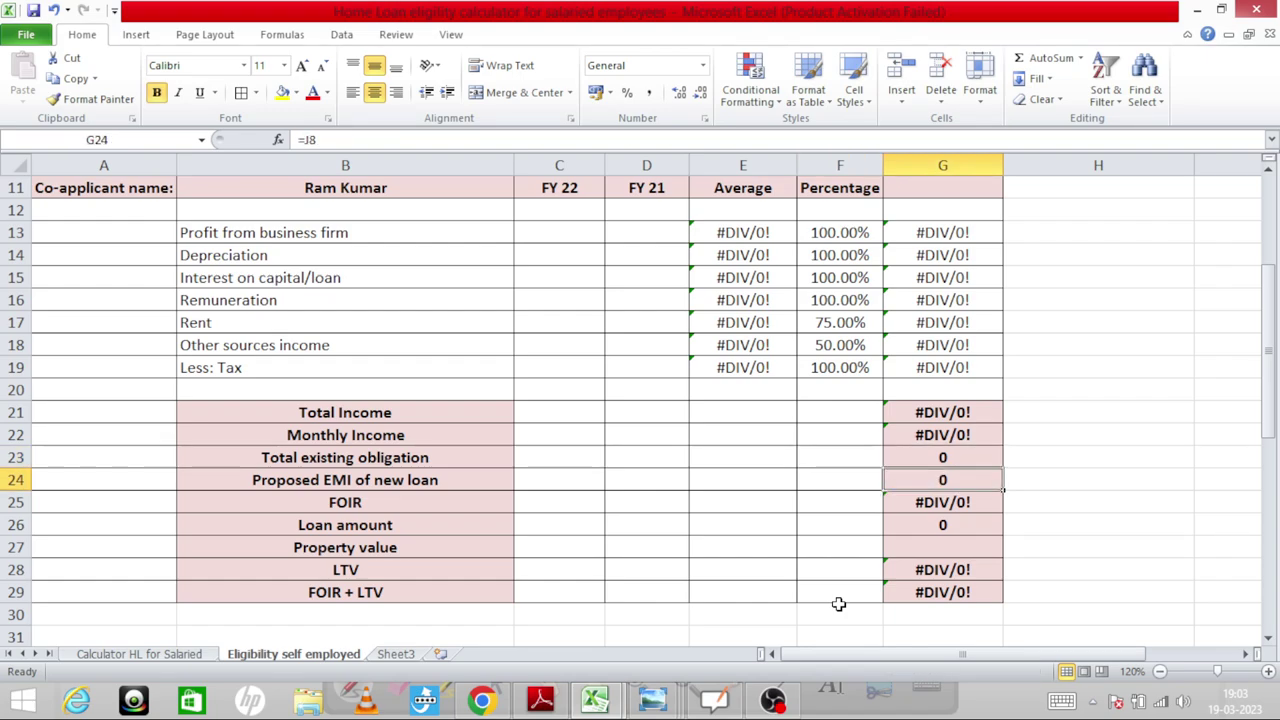
{"action": "key", "text": "Up"}
{"action": "key", "text": "shift+Down"}
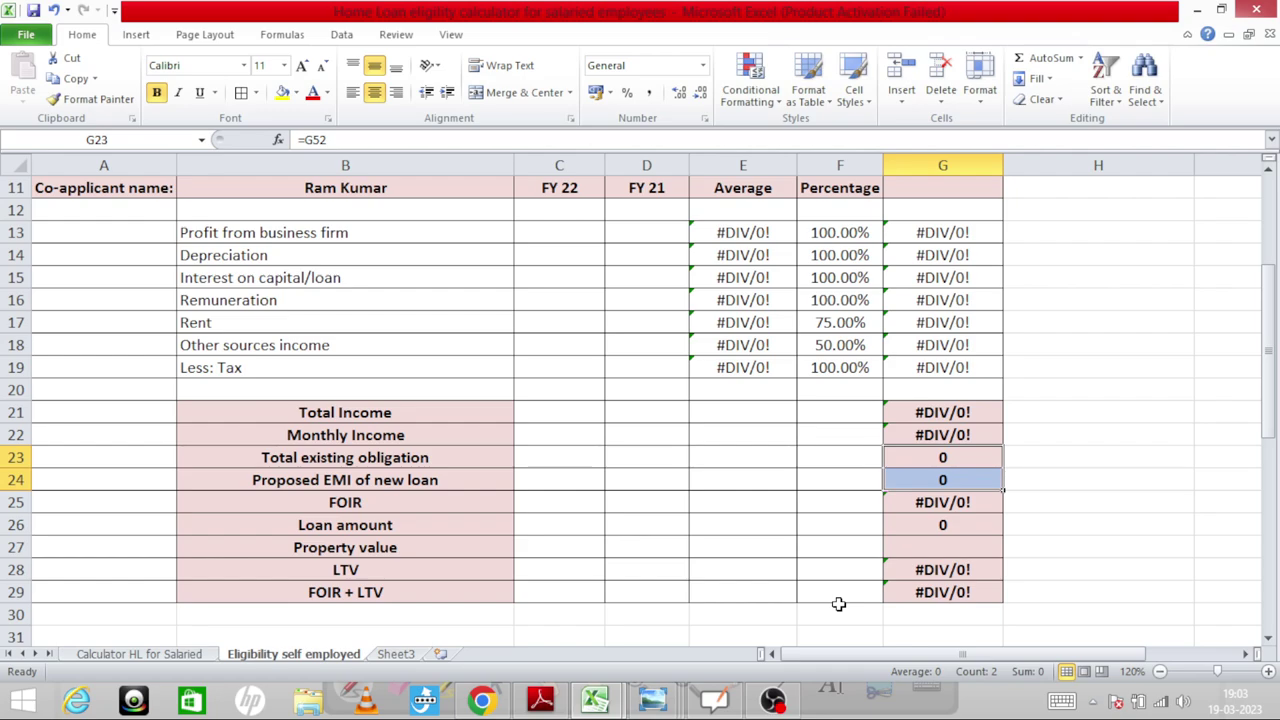
{"action": "left_click", "coordinate": [944, 502]}
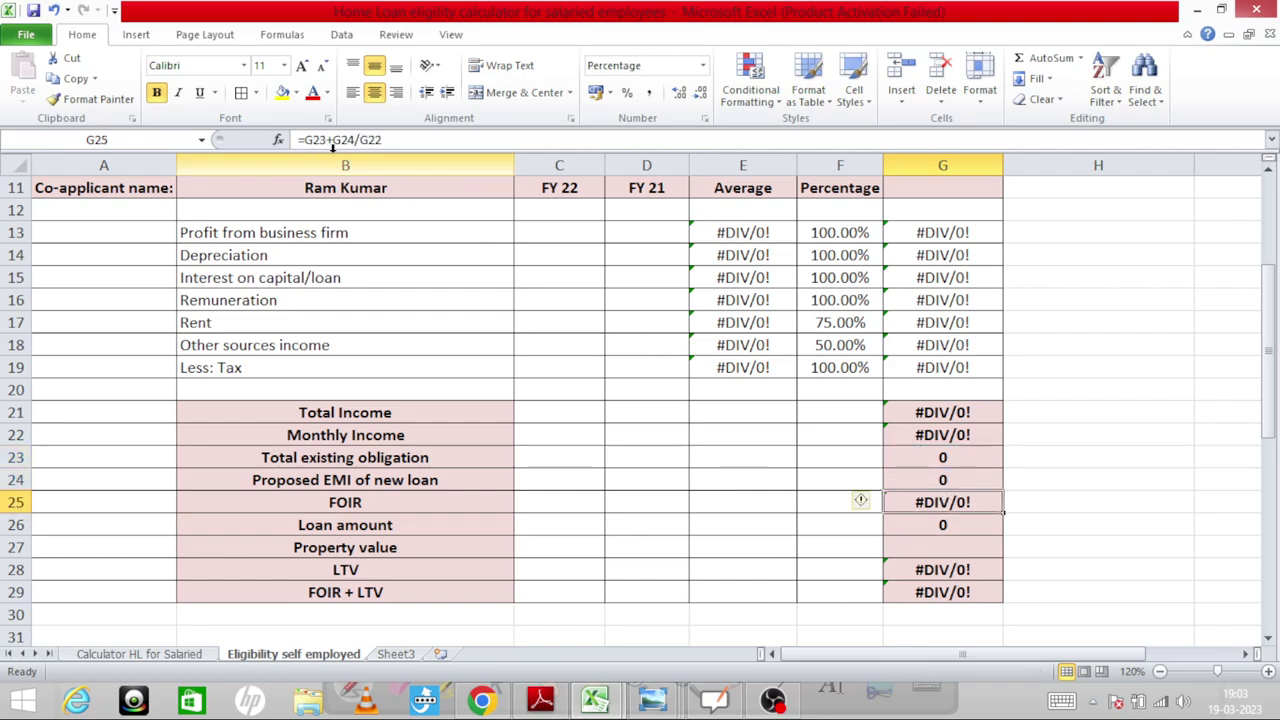
Trace the FOIR inputs by highlighting G23:G24, then checking Monthly Income in G22 and the FOIR cell G25
{"action": "left_click_drag", "start_coordinate": [914, 457], "coordinate": [915, 477]}
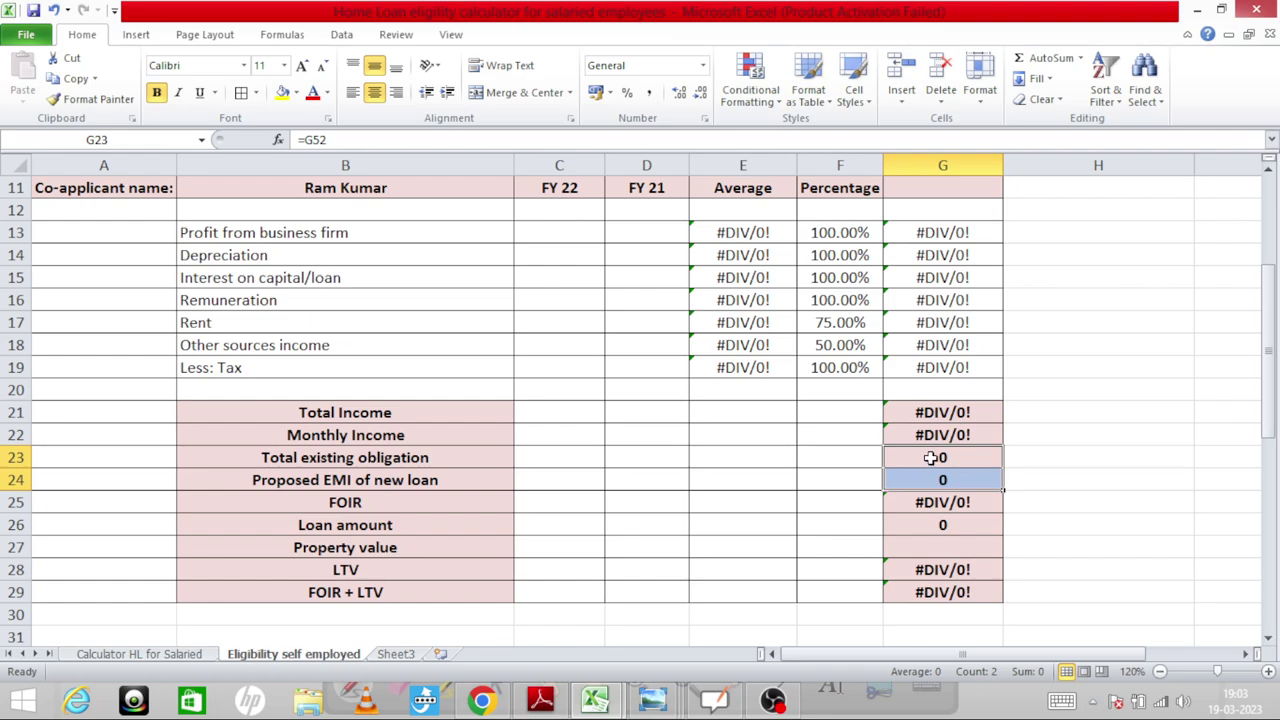
{"action": "left_click", "coordinate": [930, 457]}
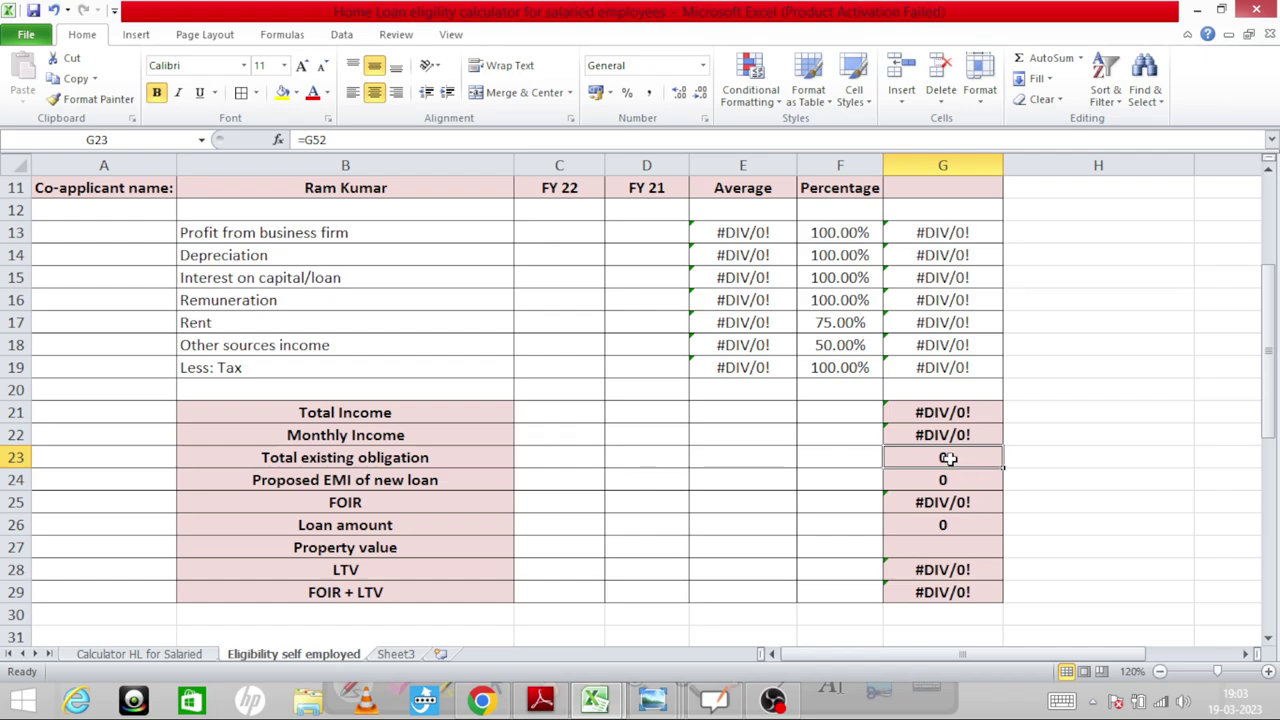
{"action": "left_click", "coordinate": [1008, 488]}
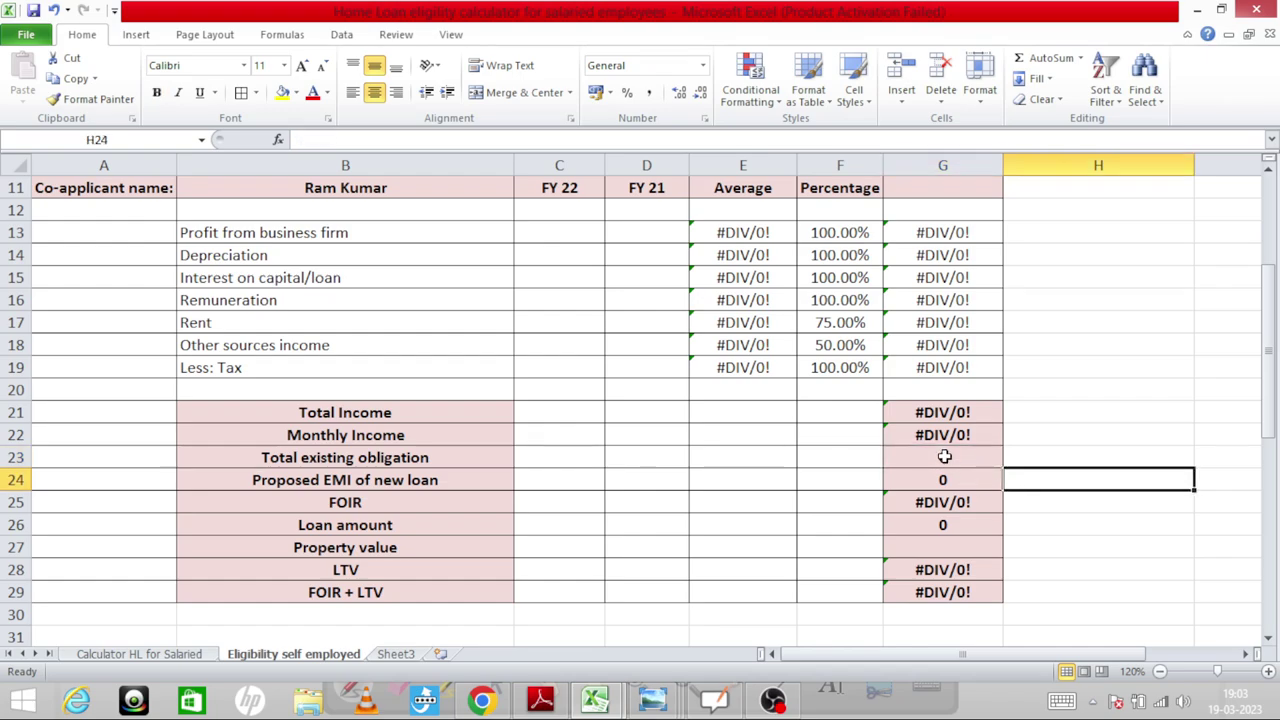
{"action": "left_click", "coordinate": [944, 456]}
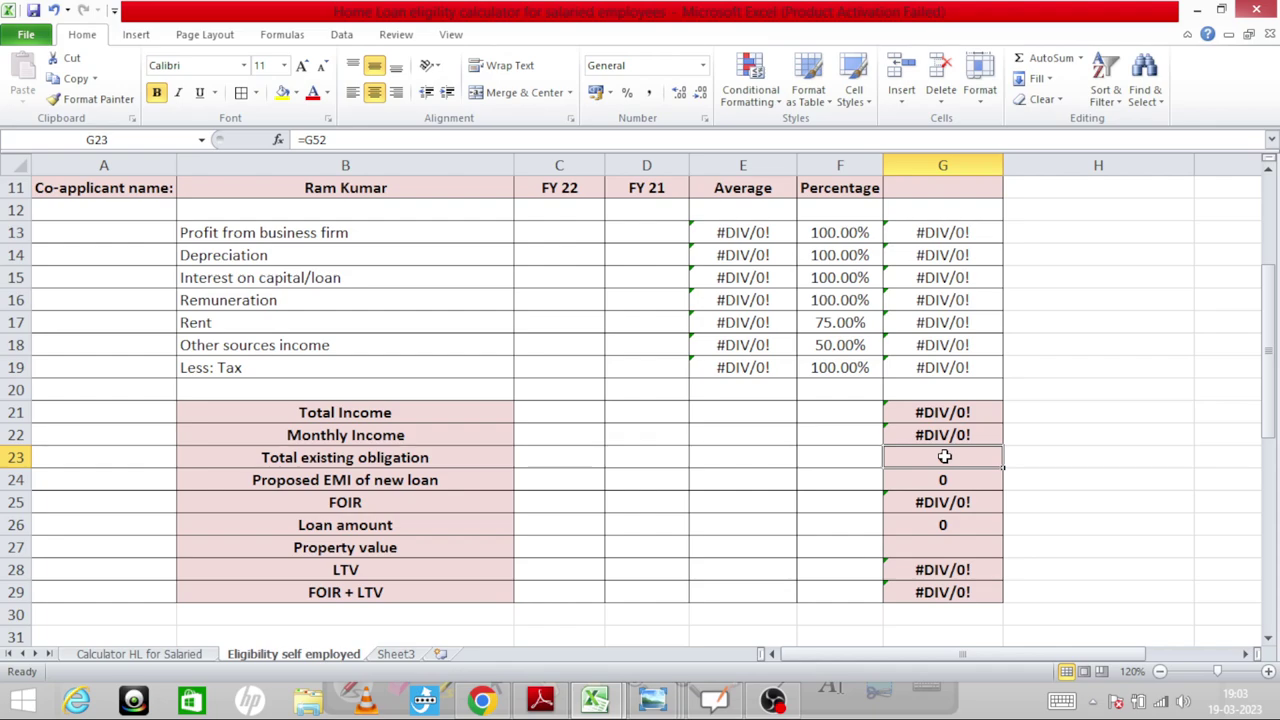
{"action": "key", "text": "shift+Down"}
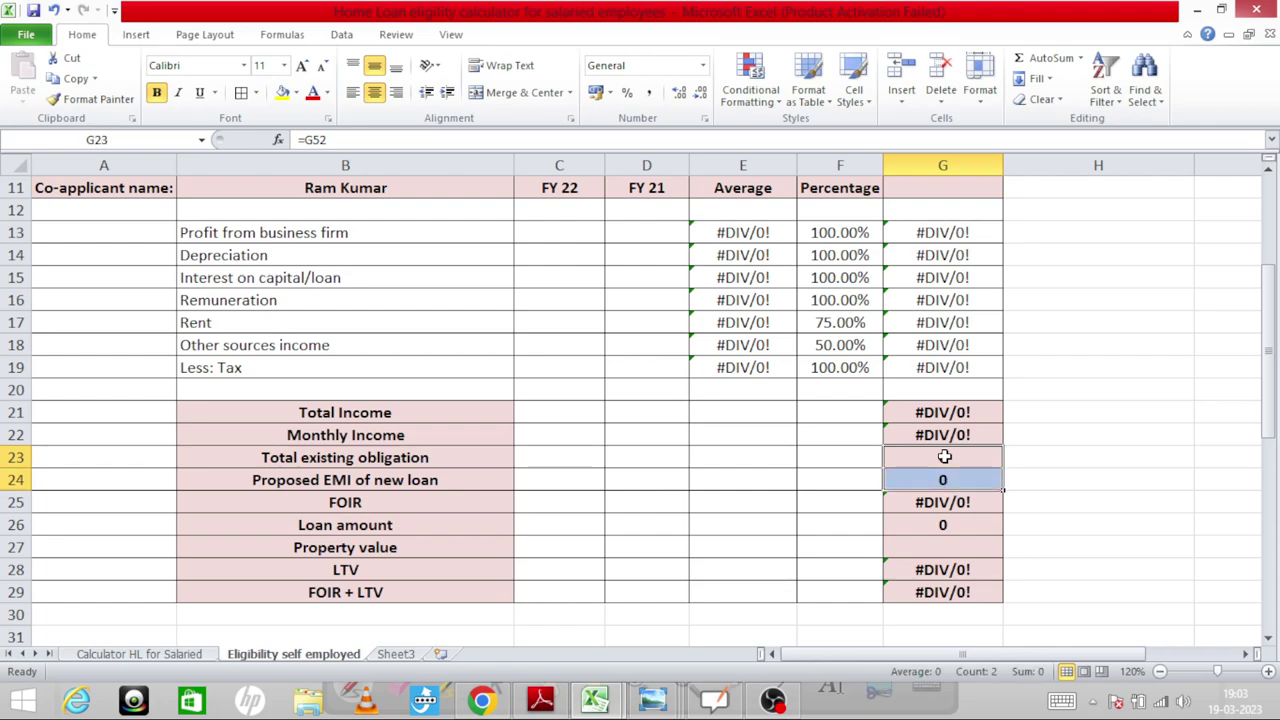
{"action": "left_click", "coordinate": [952, 435]}
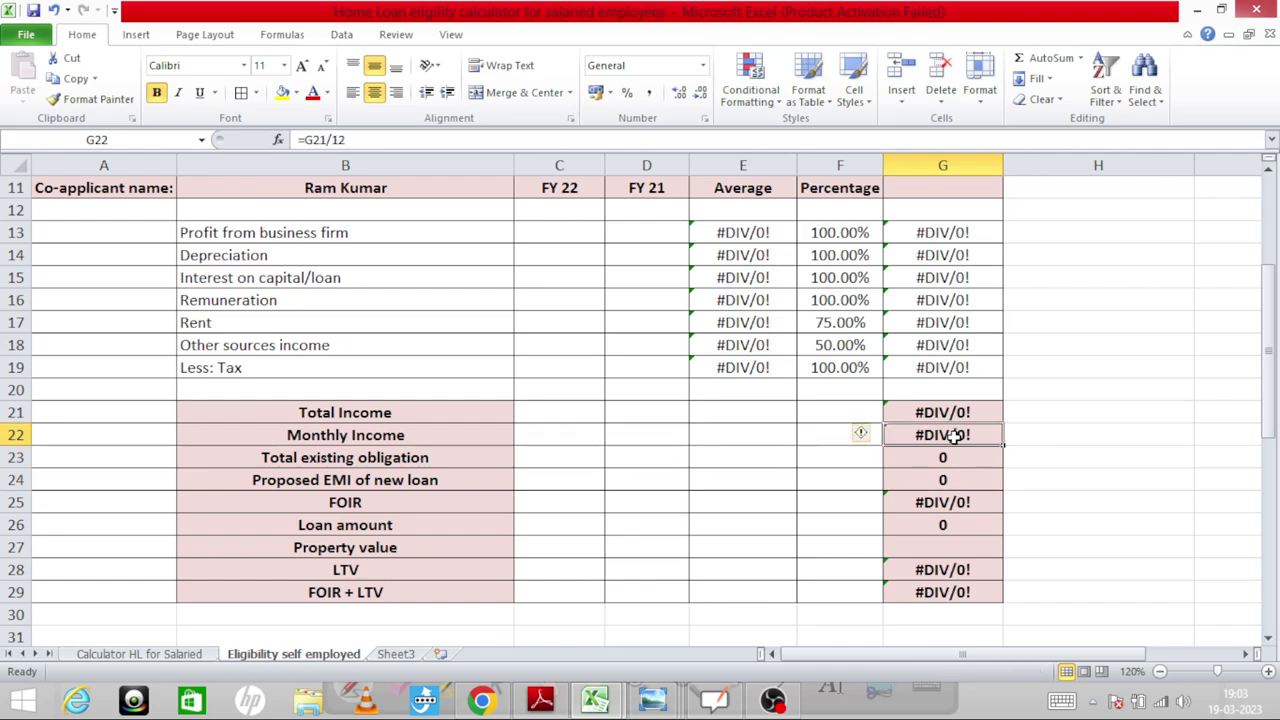
{"action": "left_click", "coordinate": [944, 500]}
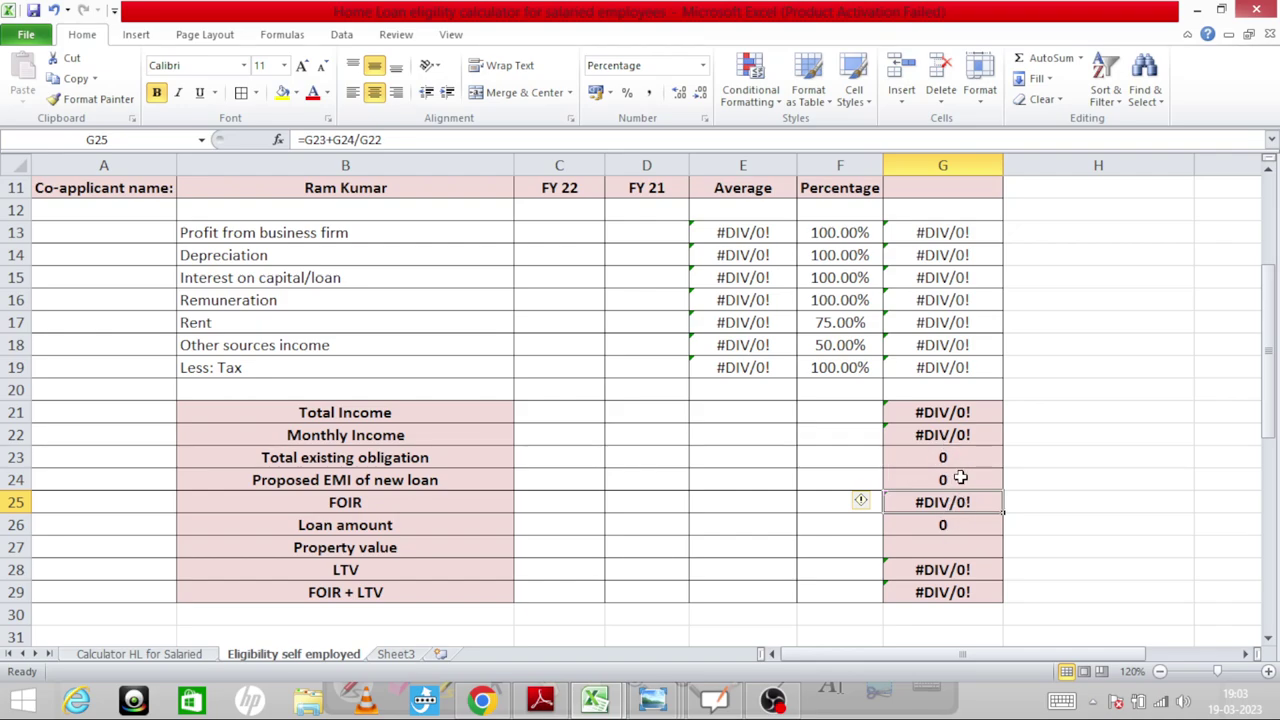
Compare the combined obligations in G23:G24 with Monthly Income in G22, returning to the FOIR in G25
{"action": "left_click_drag", "start_coordinate": [971, 462], "coordinate": [970, 479]}
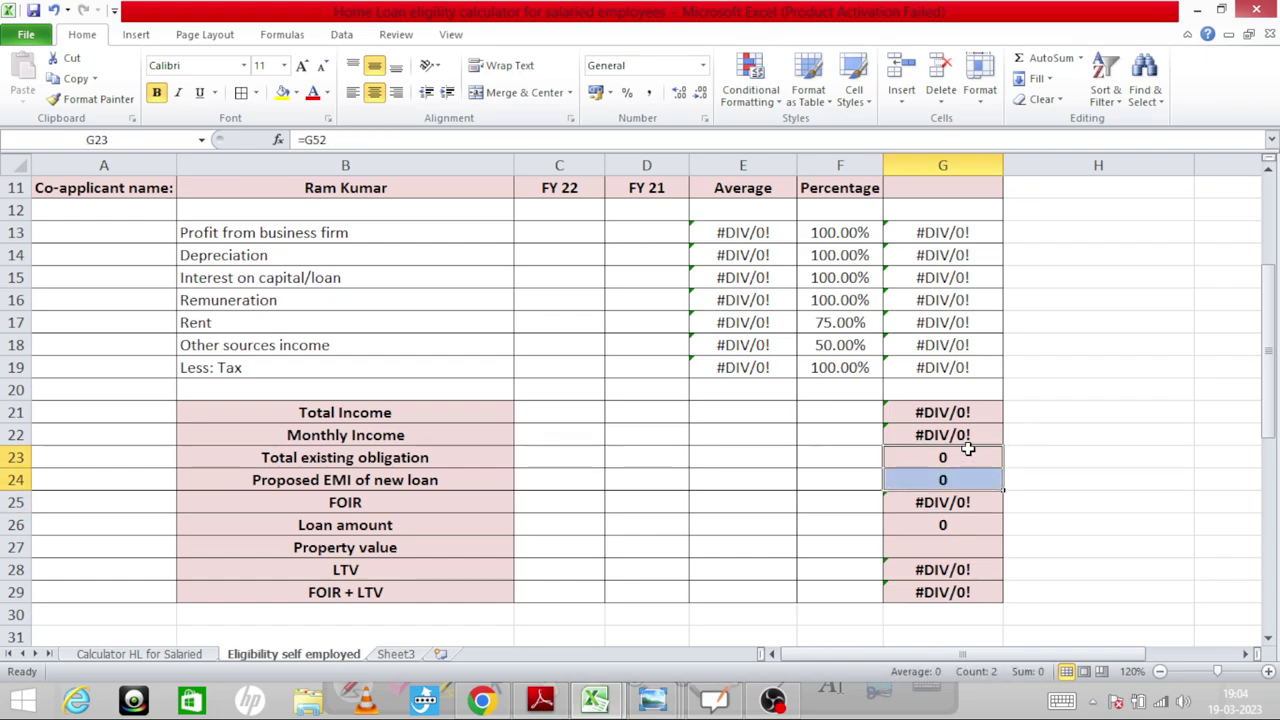
{"action": "left_click", "coordinate": [957, 435]}
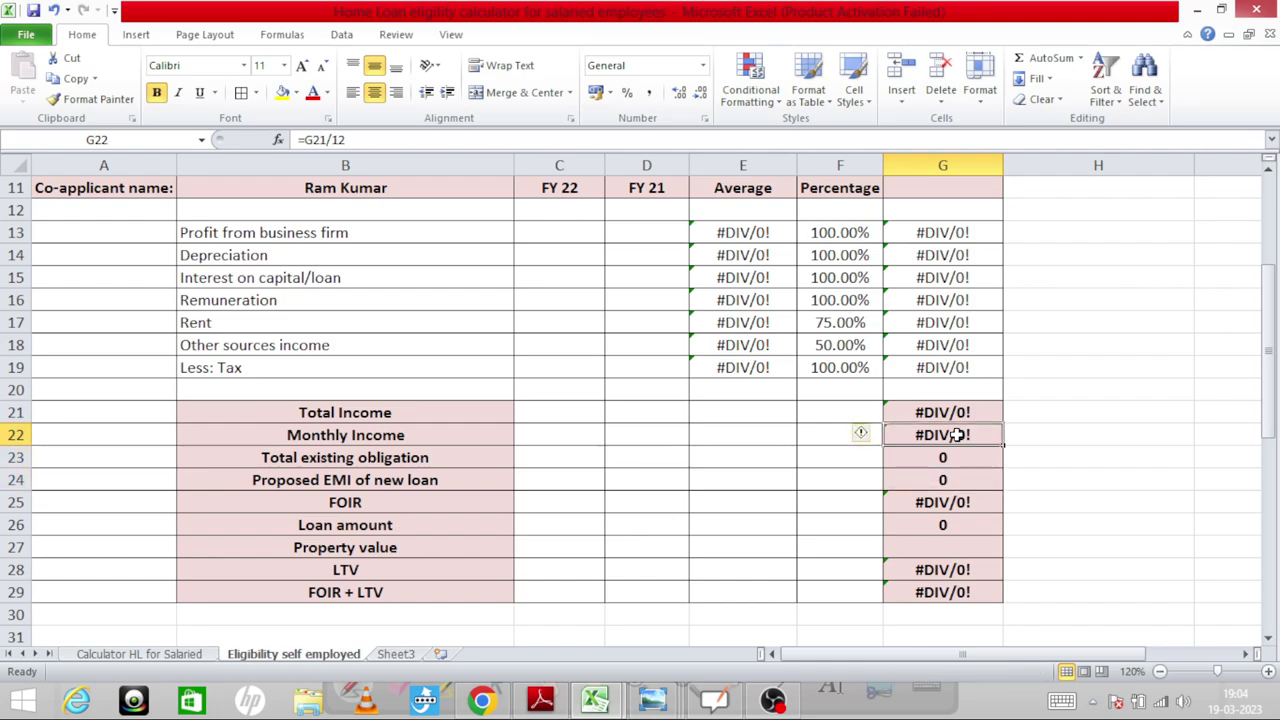
{"action": "left_click", "coordinate": [945, 502]}
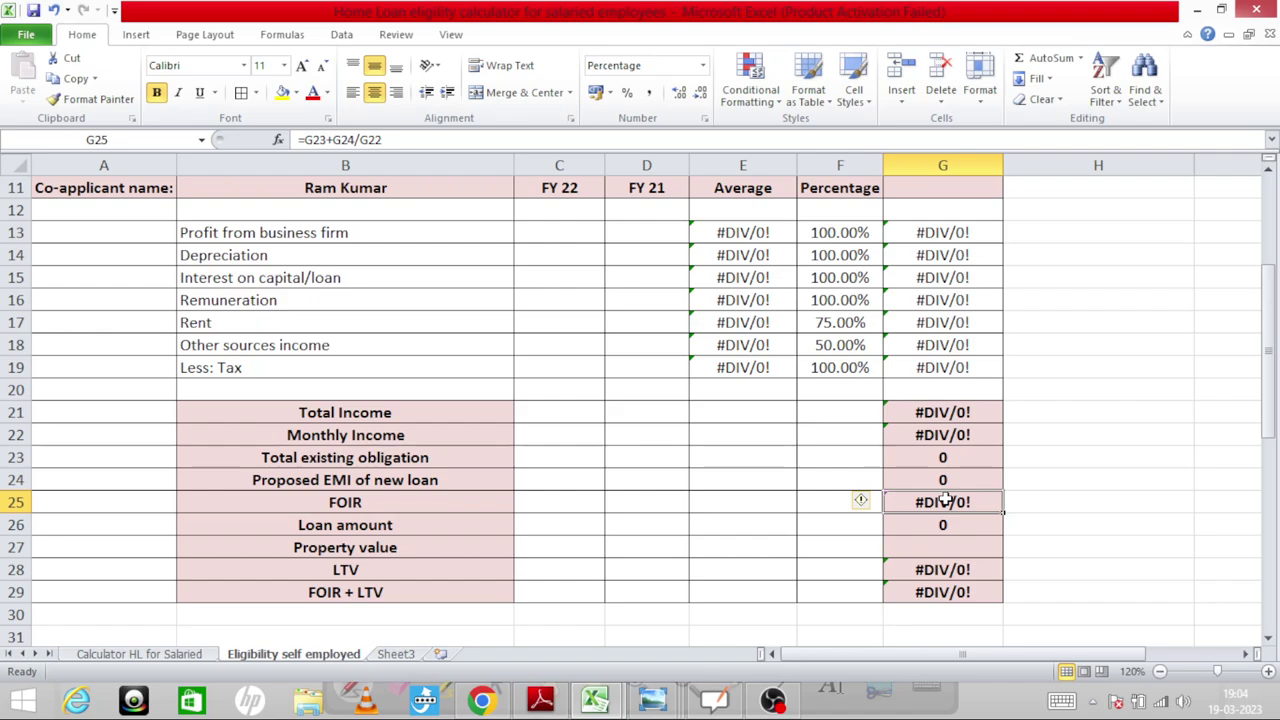
{"action": "left_click", "coordinate": [942, 436]}
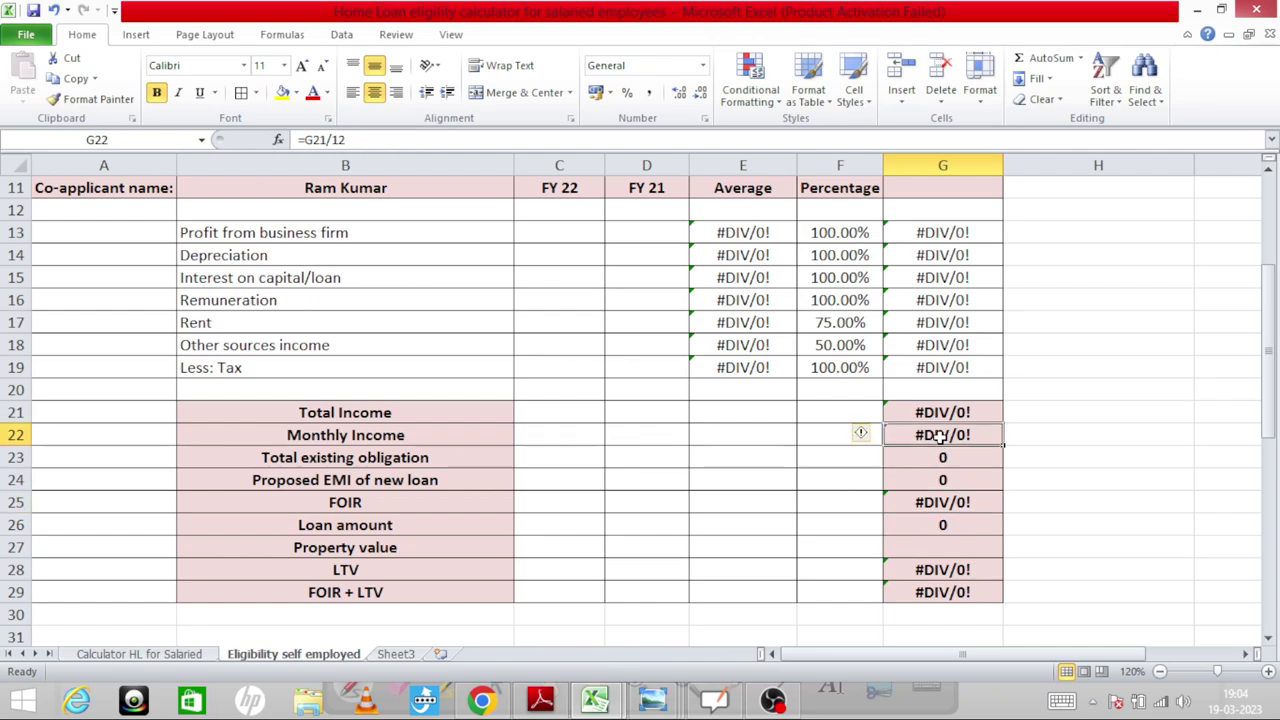
{"action": "left_click", "coordinate": [932, 498]}
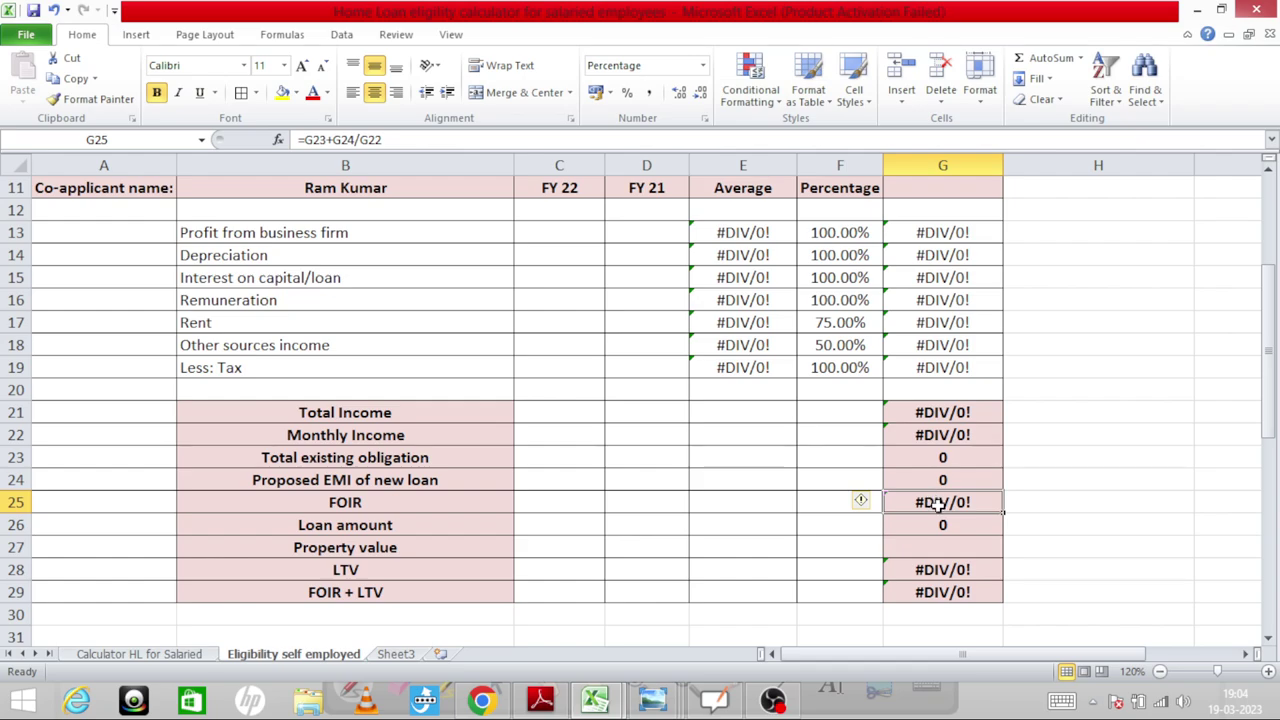
Repeat the FOIR walkthrough twice, from the obligations in G23:G24 through Monthly Income in G22 to G25
{"action": "left_click_drag", "start_coordinate": [944, 457], "coordinate": [946, 478]}
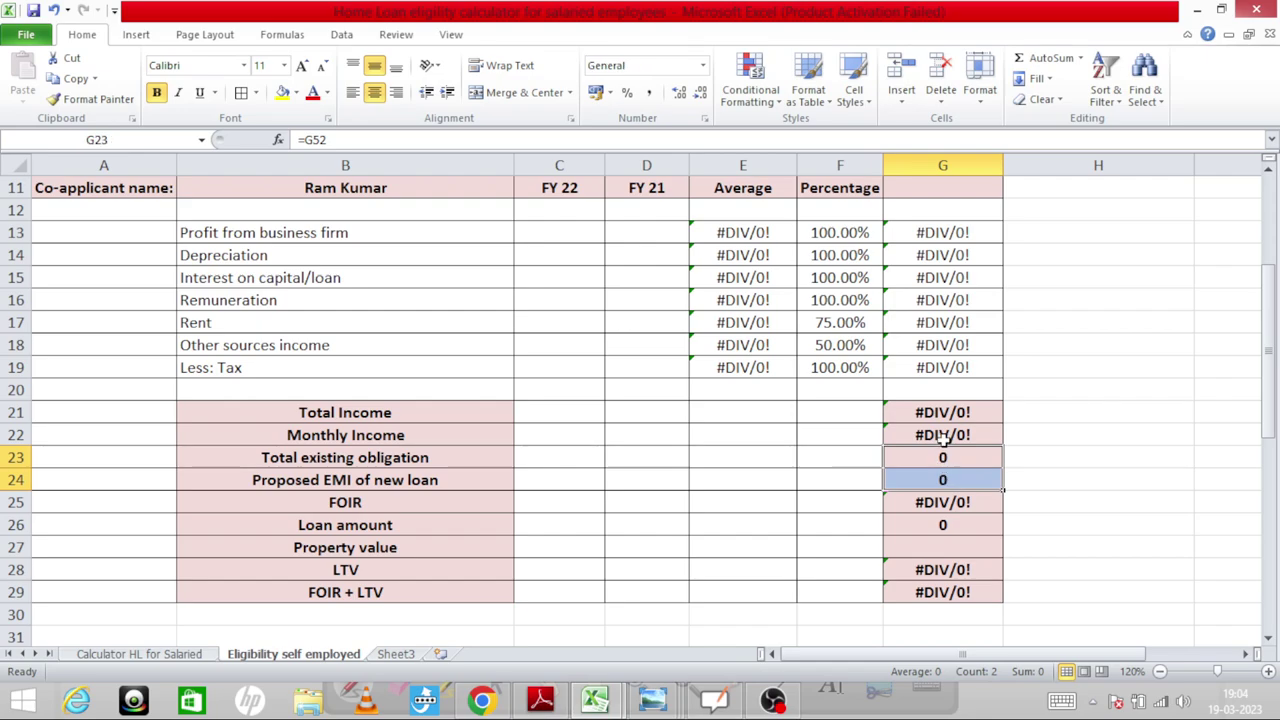
{"action": "left_click", "coordinate": [944, 435]}
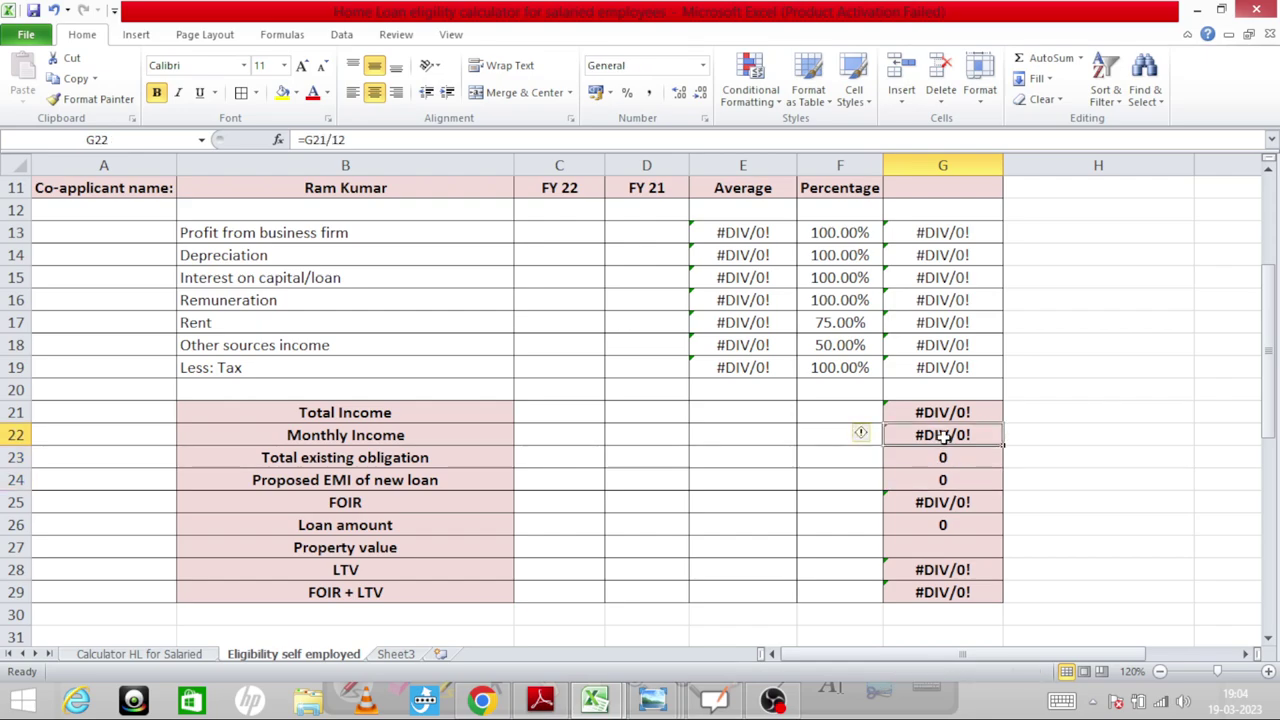
{"action": "left_click", "coordinate": [941, 510]}
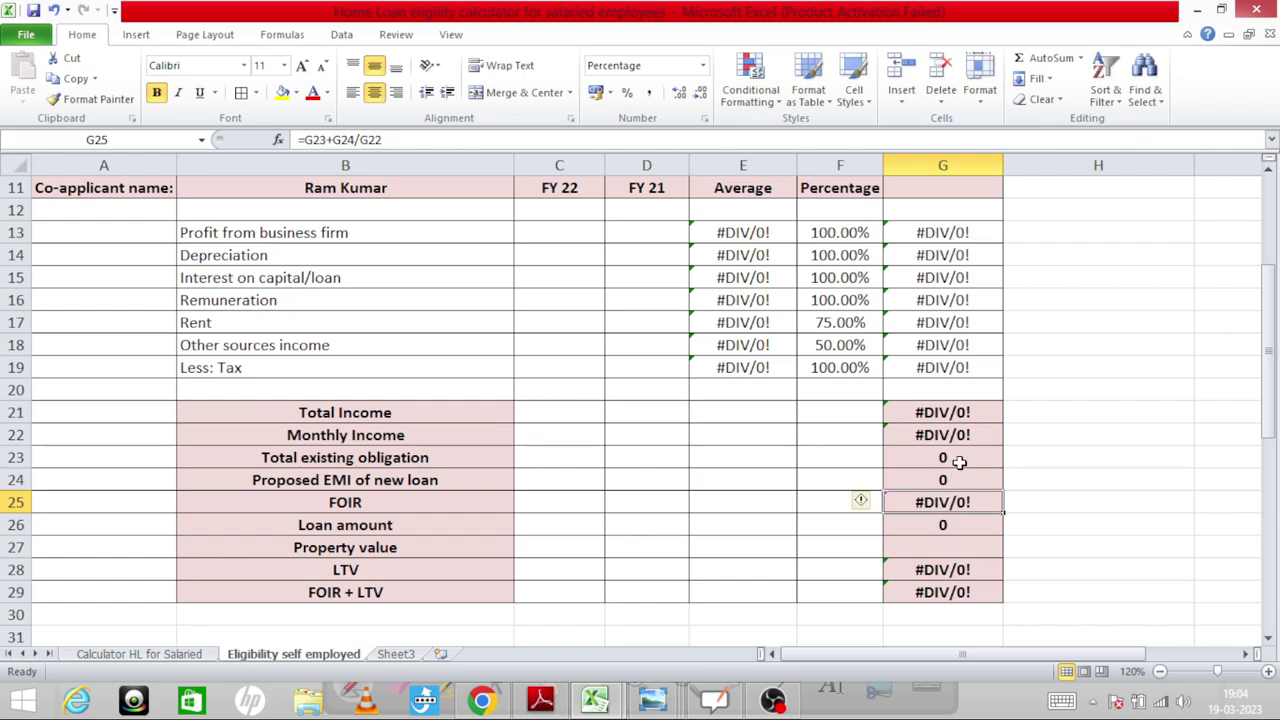
{"action": "left_click_drag", "start_coordinate": [958, 462], "coordinate": [946, 480]}
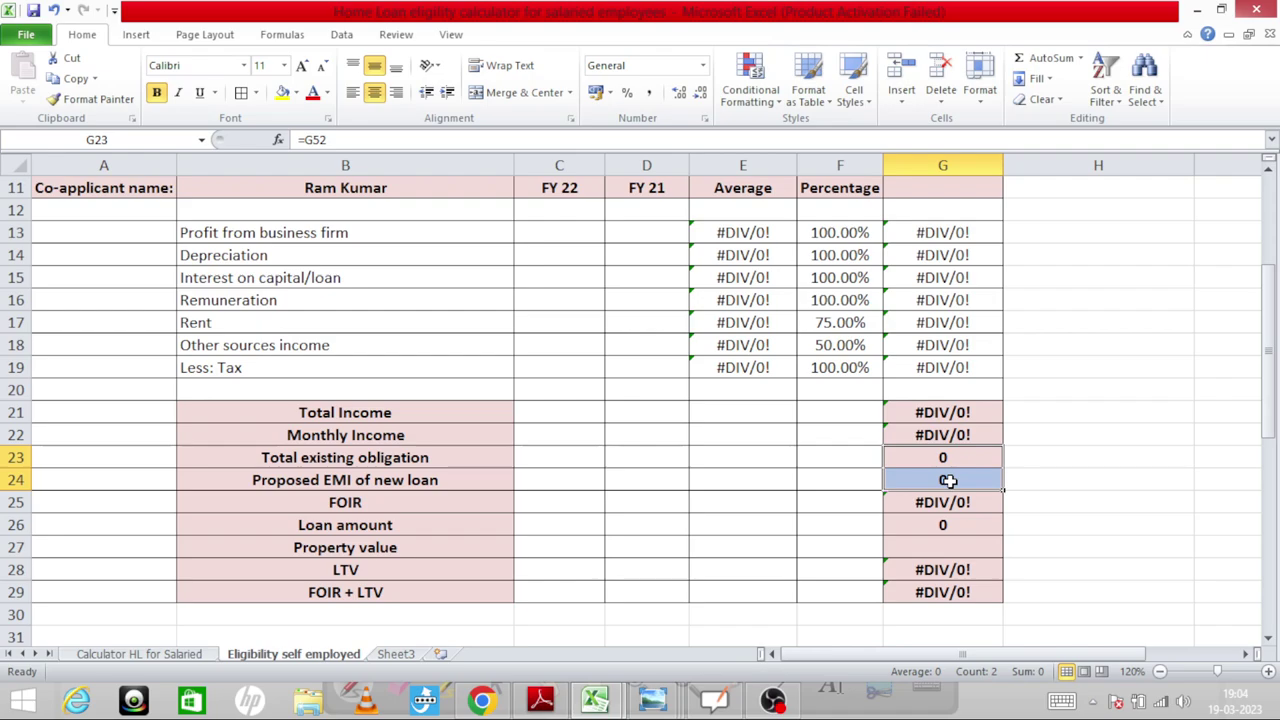
{"action": "left_click", "coordinate": [962, 435]}
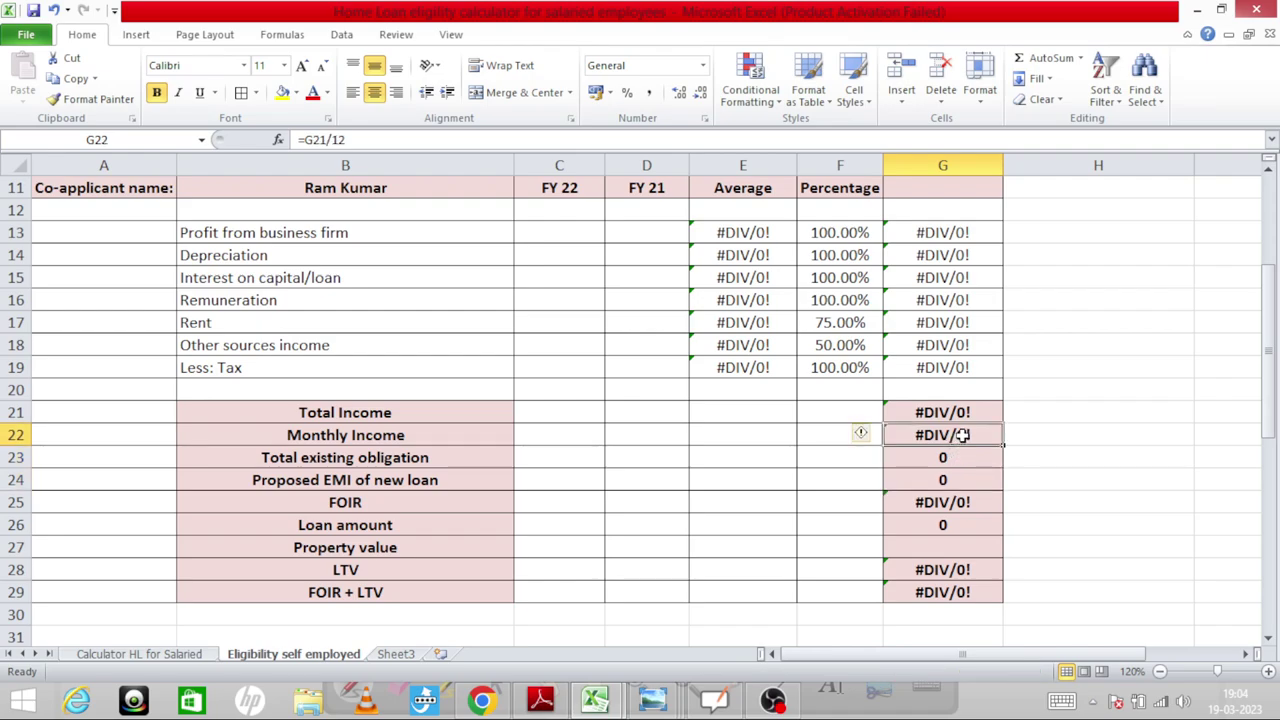
{"action": "left_click", "coordinate": [948, 502]}
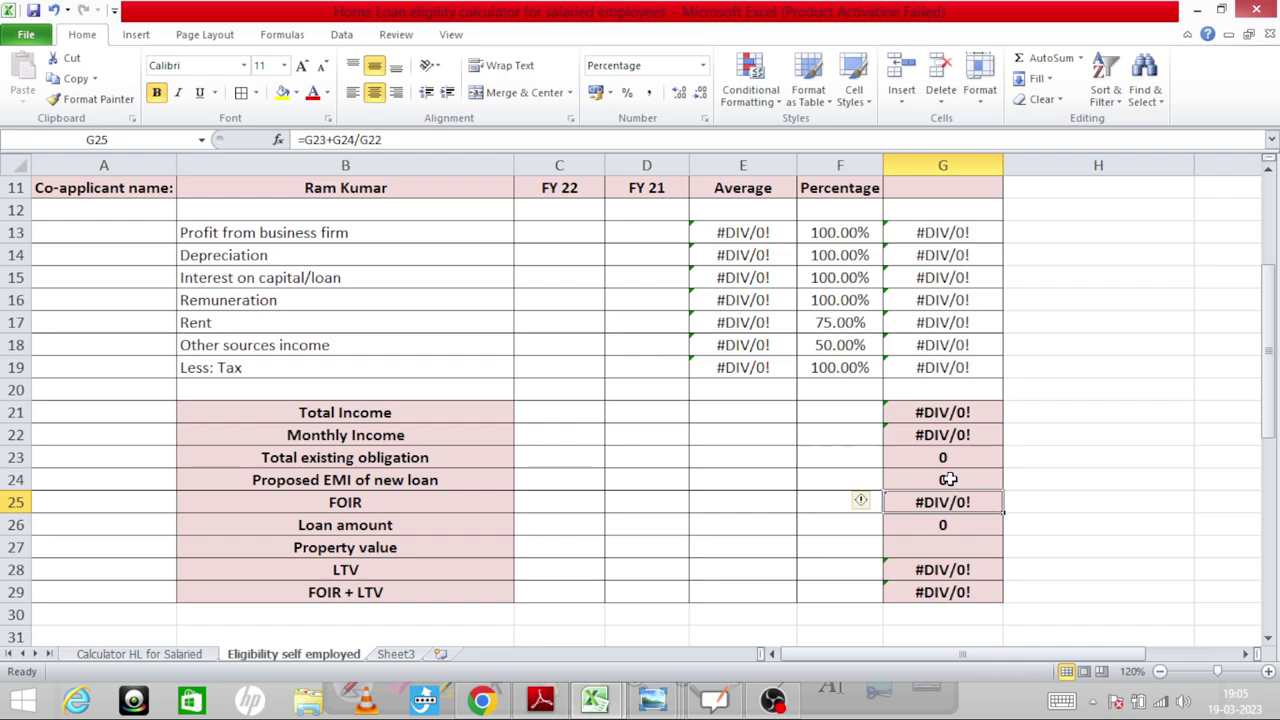
Highlight existing obligation plus proposed EMI in G23:G24 again, then step from Monthly Income in G22 down to the FOIR in G25
{"action": "left_click_drag", "start_coordinate": [955, 458], "coordinate": [951, 480]}
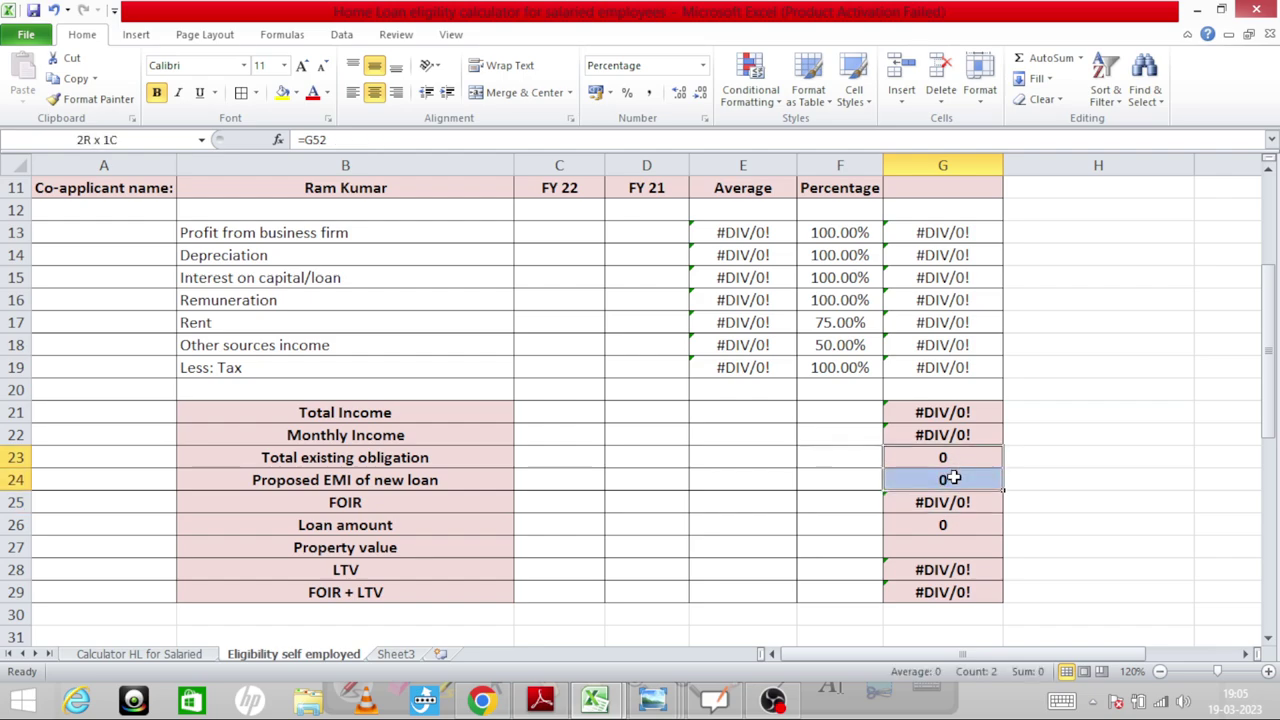
{"action": "left_click", "coordinate": [950, 435]}
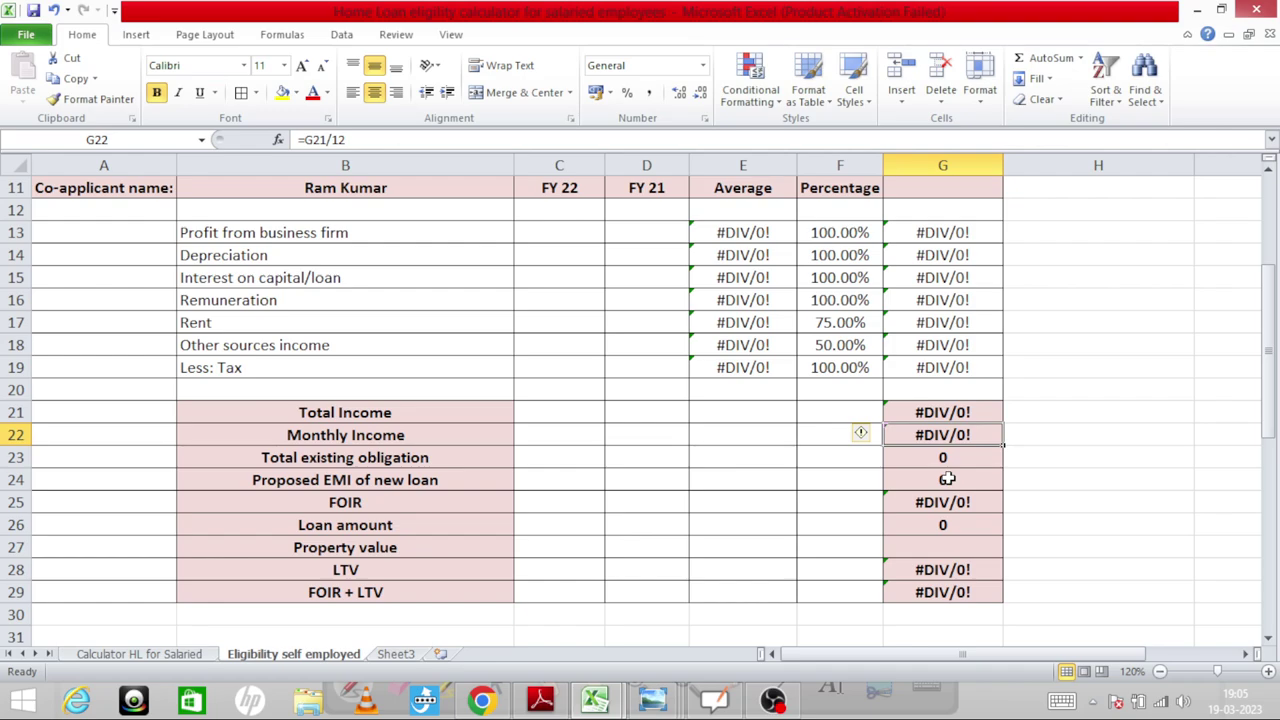
{"action": "left_click_drag", "start_coordinate": [945, 457], "coordinate": [947, 479]}
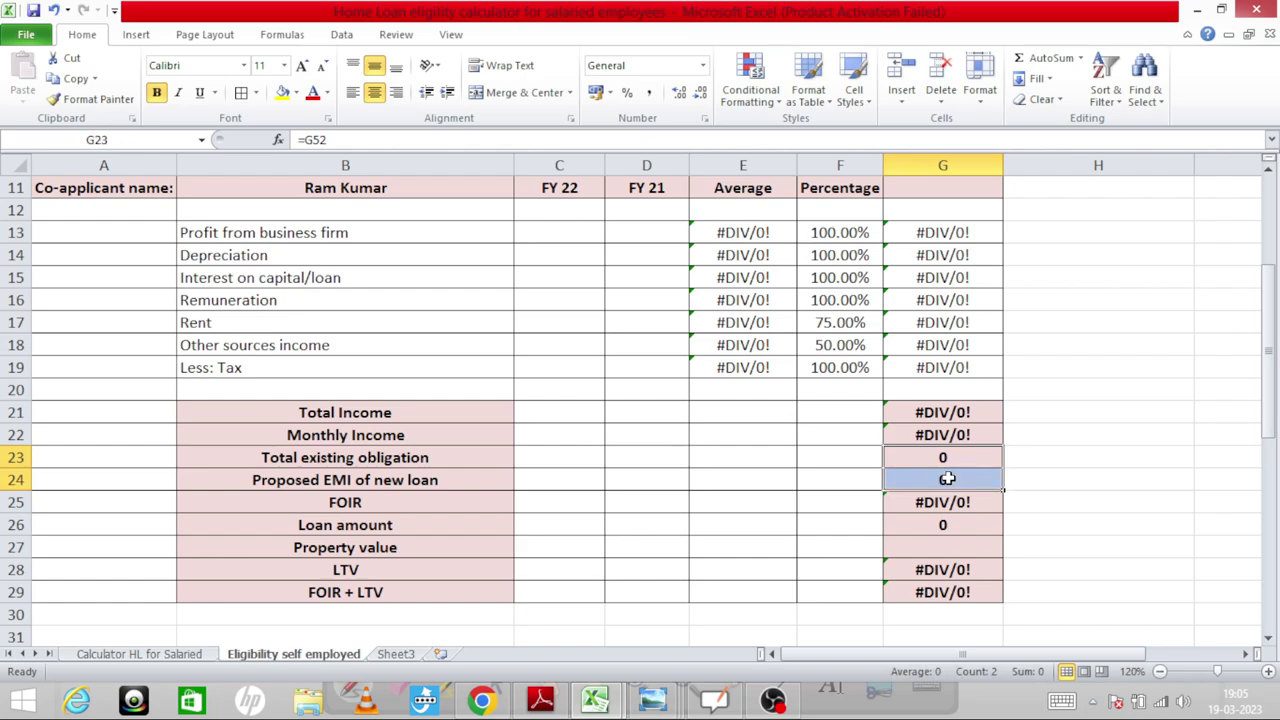
{"action": "key", "text": "Up"}
{"action": "key", "text": "Up"}
{"action": "key", "text": "Down"}
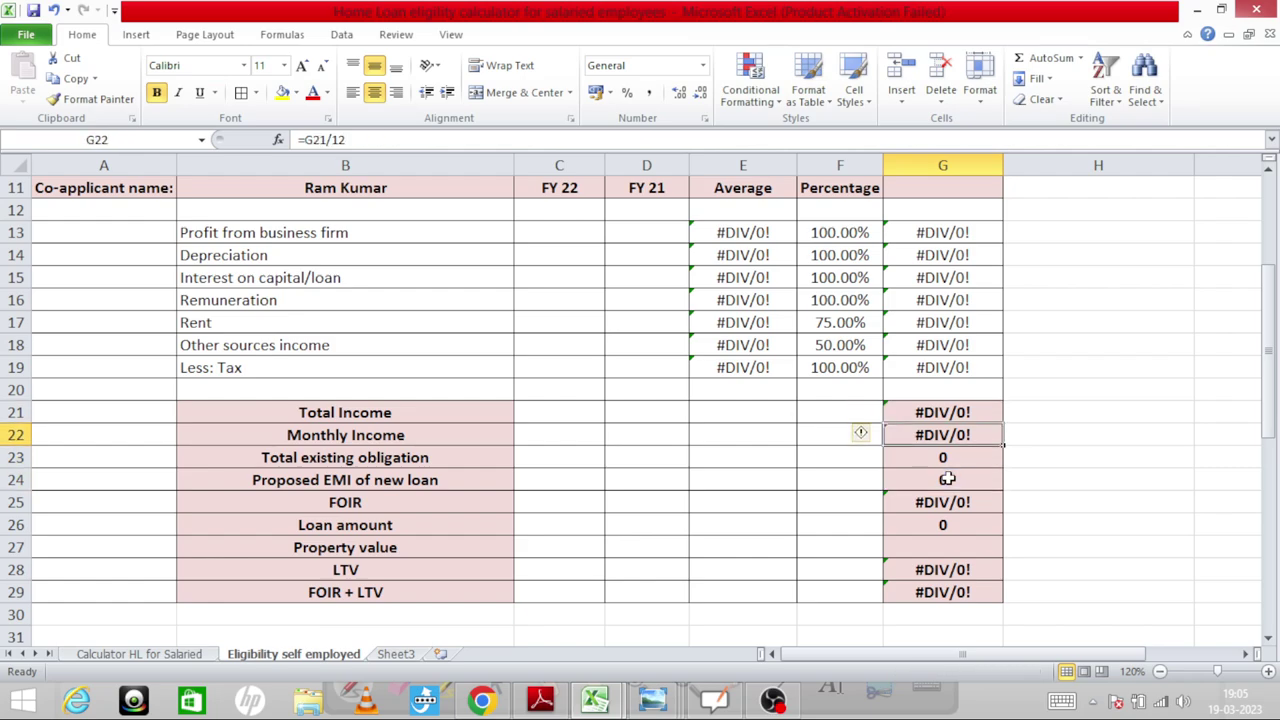
{"action": "key", "text": "Down"}
{"action": "key", "text": "Down"}
{"action": "key", "text": "Down"}
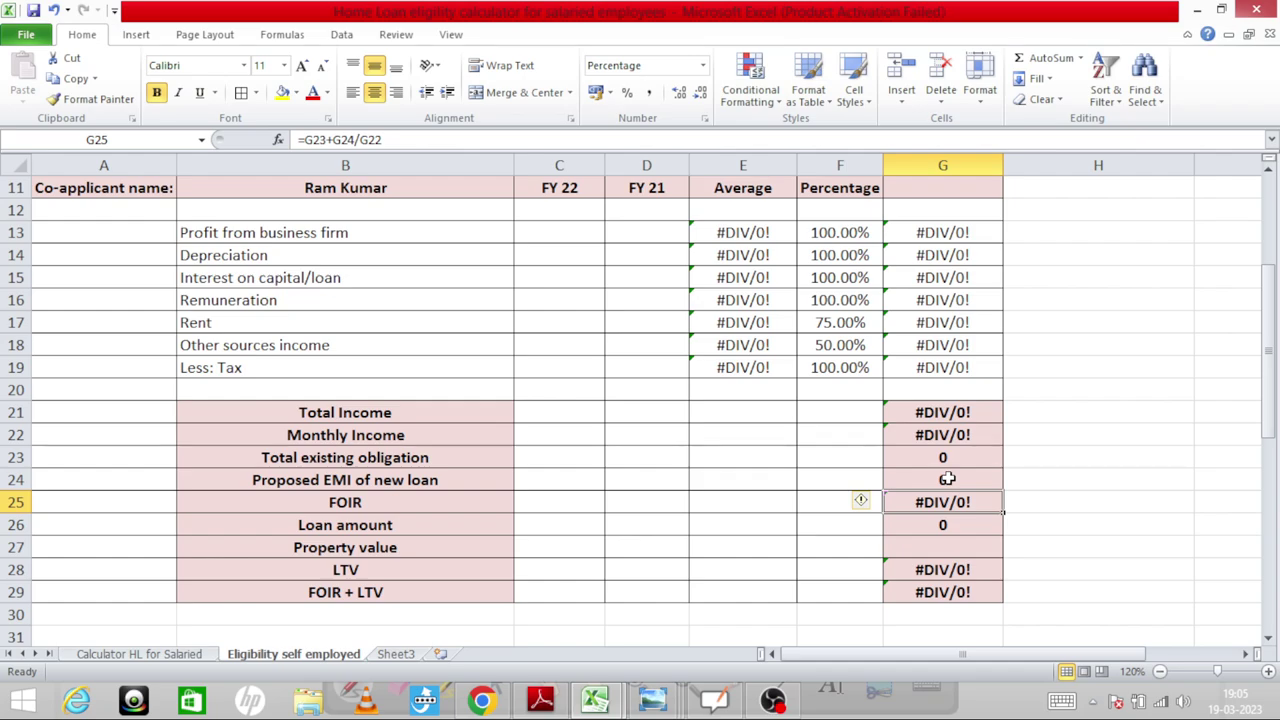
Recheck the cells from Monthly Income to FOIR, then examine the Loan amount formula in G26
{"action": "left_click", "coordinate": [947, 479]}
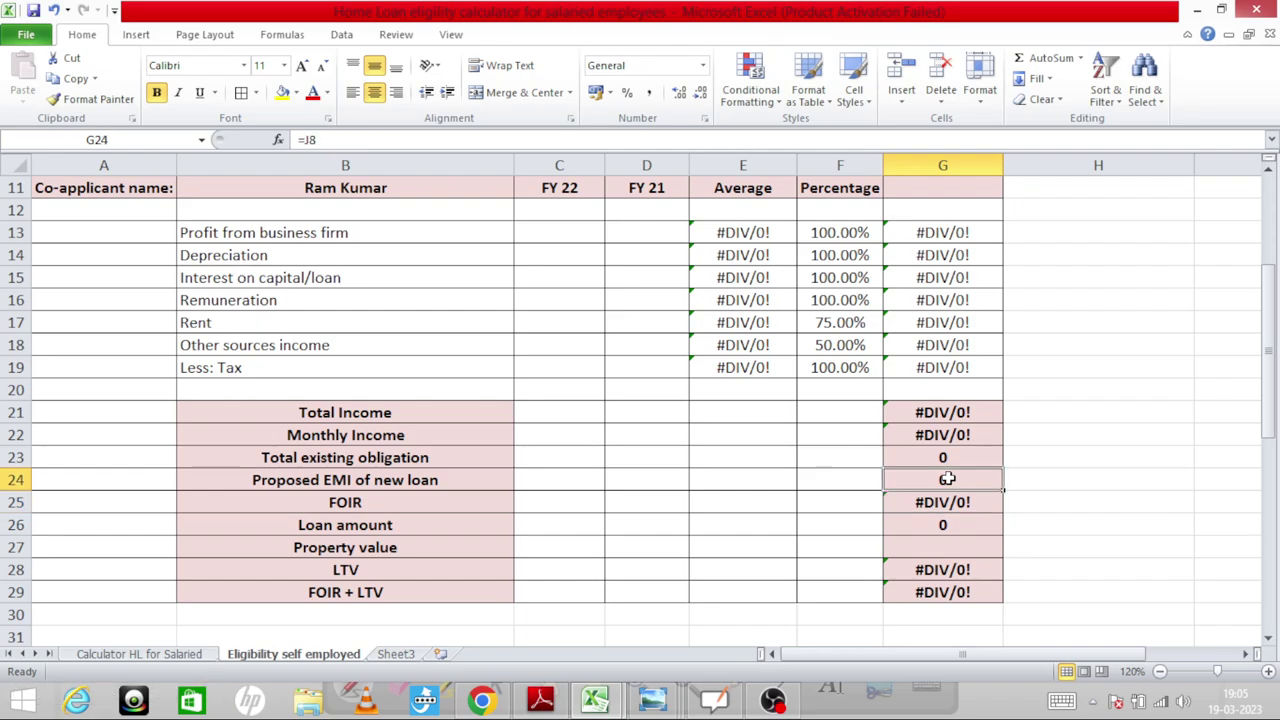
{"action": "key", "text": "Up"}
{"action": "key", "text": "Up"}
{"action": "key", "text": "Down"}
{"action": "key", "text": "Down"}
{"action": "key", "text": "Down"}
{"action": "key", "text": "Down"}
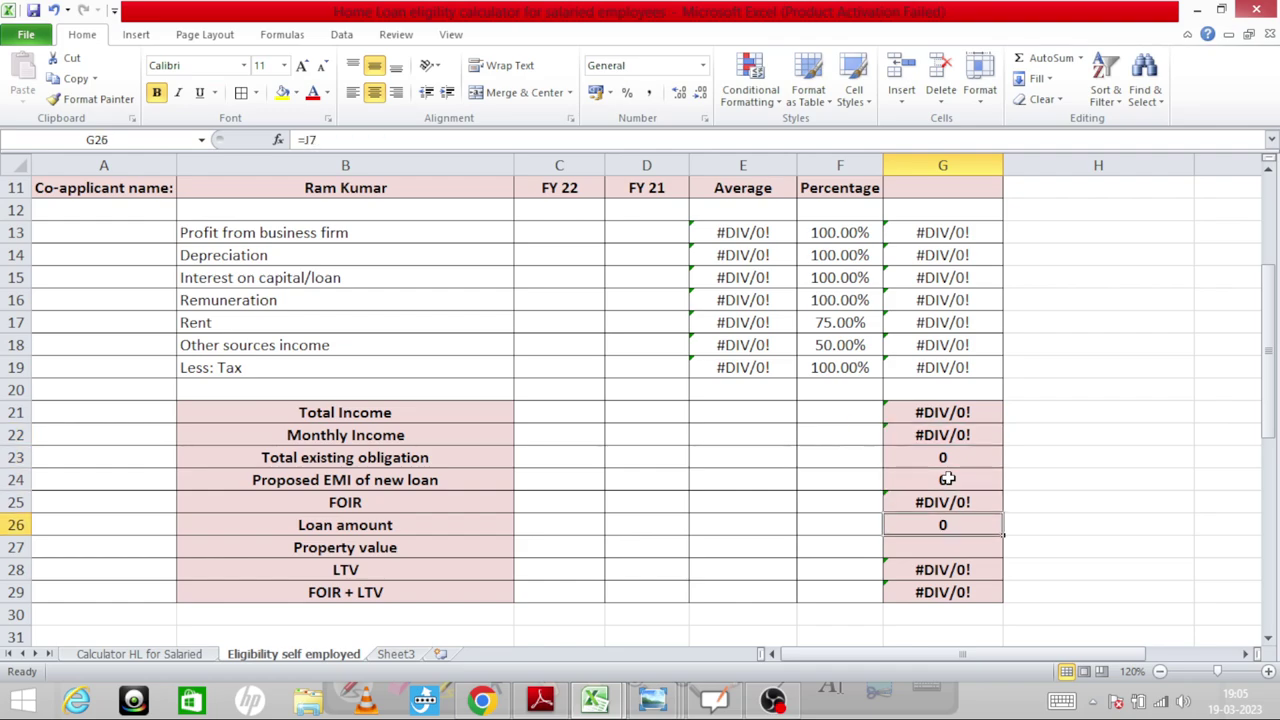
Review the Loan amount row across to its label in B26 and back to the value in G26
{"action": "key", "text": "Left"}
{"action": "key", "text": "Left"}
{"action": "key", "text": "Left"}
{"action": "key", "text": "Left"}
{"action": "key", "text": "Left"}
{"action": "key", "text": "Right"}
{"action": "key", "text": "Right"}
{"action": "key", "text": "Right"}
{"action": "key", "text": "Right"}
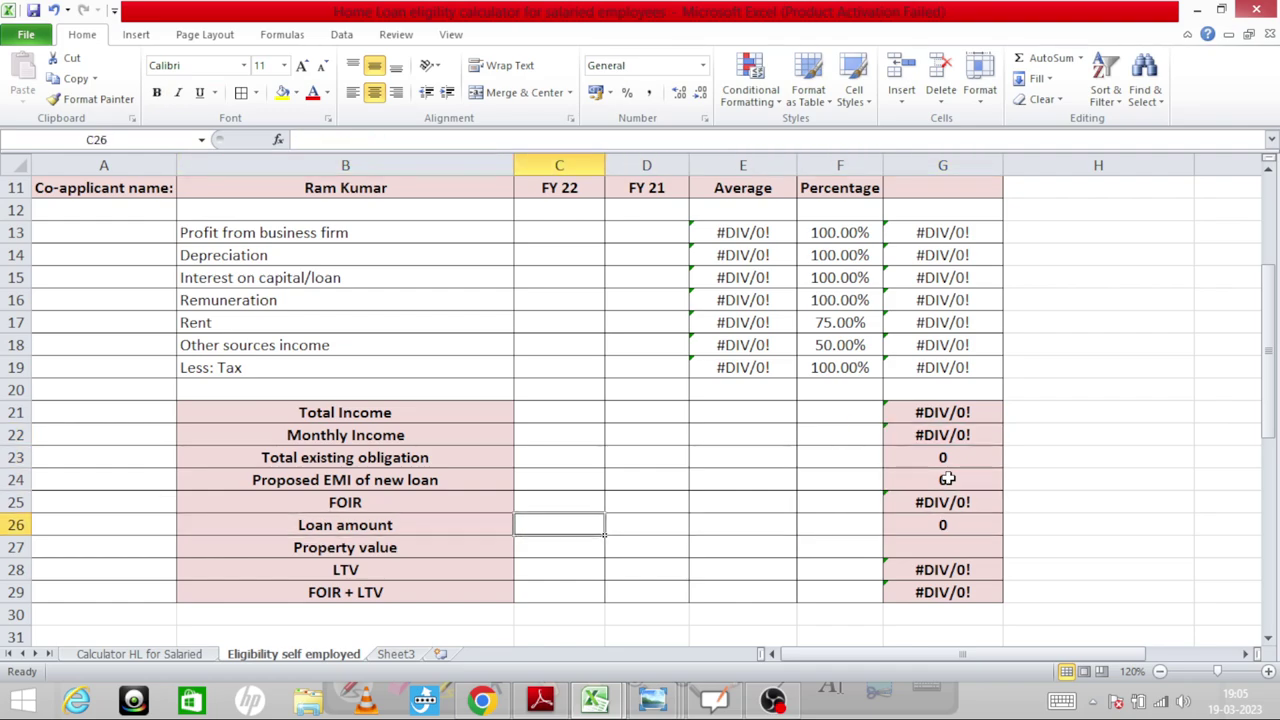
{"action": "key", "text": "Right"}
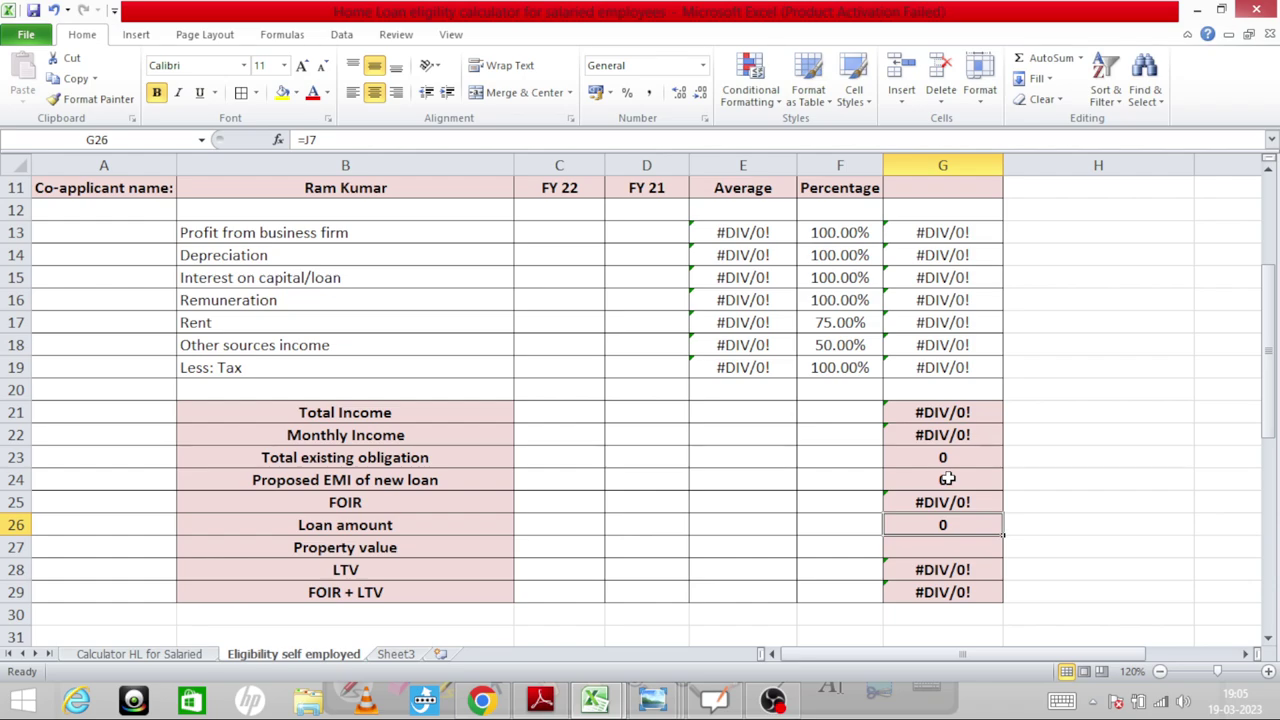
Review the Property value row from G27 to its label and back, then return to the Loan amount in G26
{"action": "key", "text": "Down"}
{"action": "key", "text": "Left"}
{"action": "key", "text": "Left"}
{"action": "key", "text": "Left"}
{"action": "key", "text": "Left"}
{"action": "key", "text": "Right"}
{"action": "key", "text": "Right"}
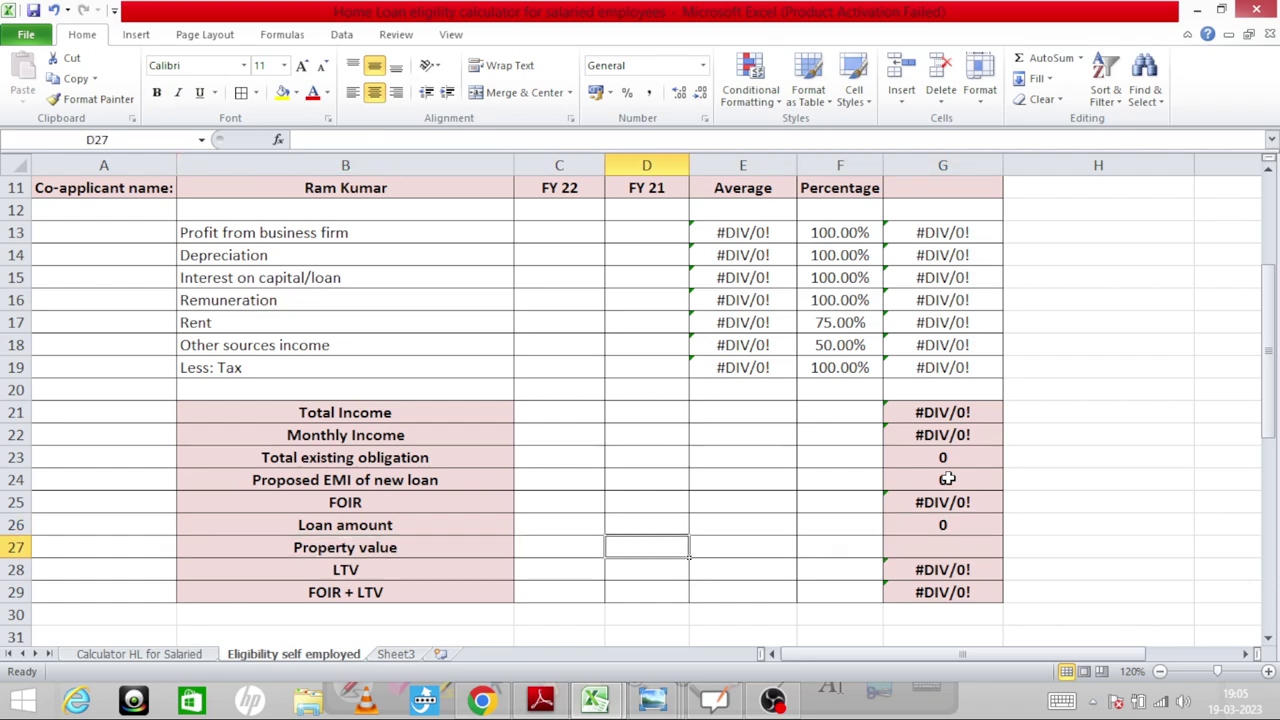
{"action": "key", "text": "Right"}
{"action": "key", "text": "Right"}
{"action": "key", "text": "Right"}
{"action": "key", "text": "Up"}
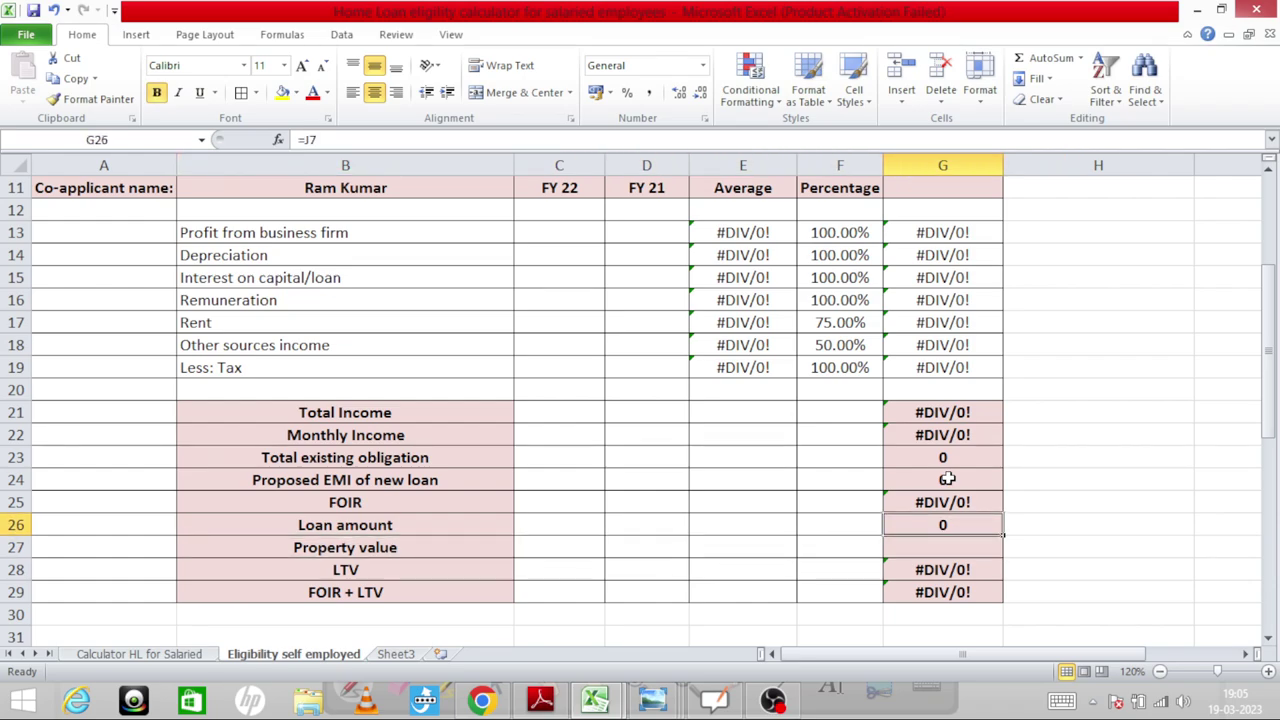
Examine the LTV formula in G28 against the Loan amount in G26 and Property value in G27
{"action": "key", "text": "Down"}
{"action": "key", "text": "Down"}
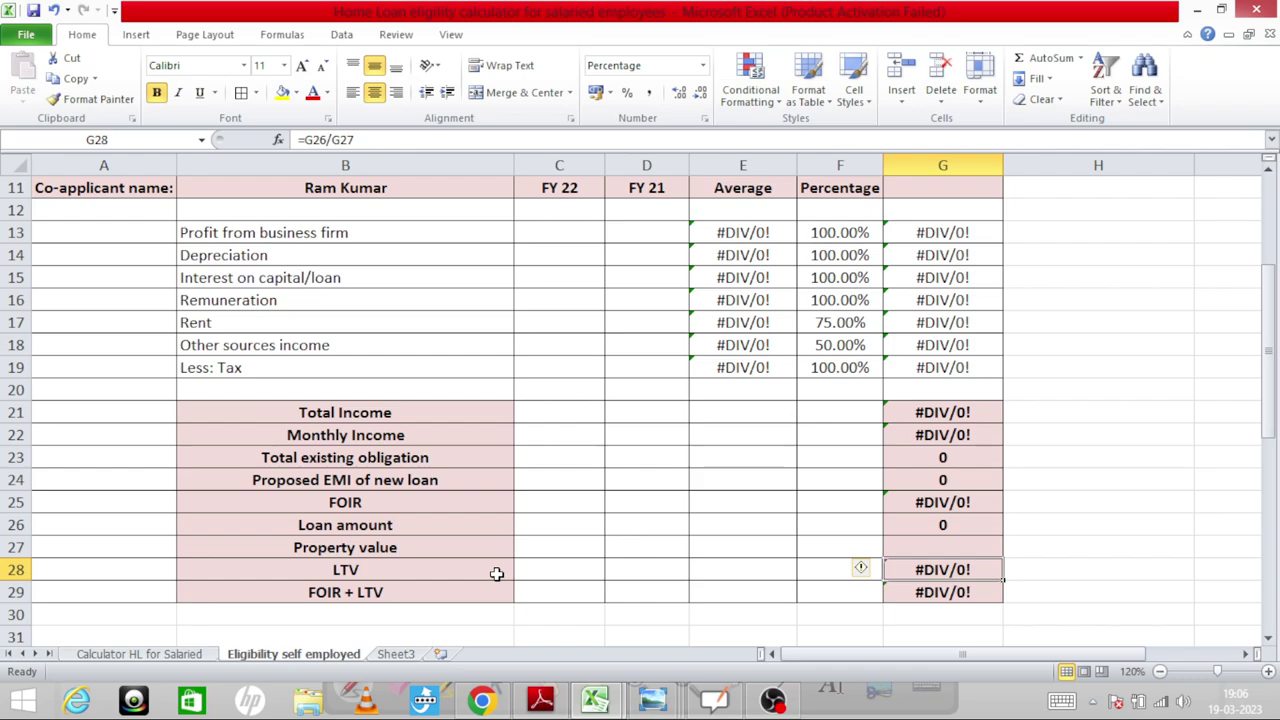
{"action": "key", "text": "Up"}
{"action": "key", "text": "Up"}
{"action": "key", "text": "Down"}
{"action": "key", "text": "Down"}
Review the cells from FOIR in G25 through LTV in G28, ending on the FOIR + LTV formula in G29
{"action": "key", "text": "Up"}
{"action": "key", "text": "Up"}
{"action": "key", "text": "Up"}
{"action": "key", "text": "Down"}
{"action": "key", "text": "Down"}
{"action": "key", "text": "Down"}
{"action": "key", "text": "Down"}
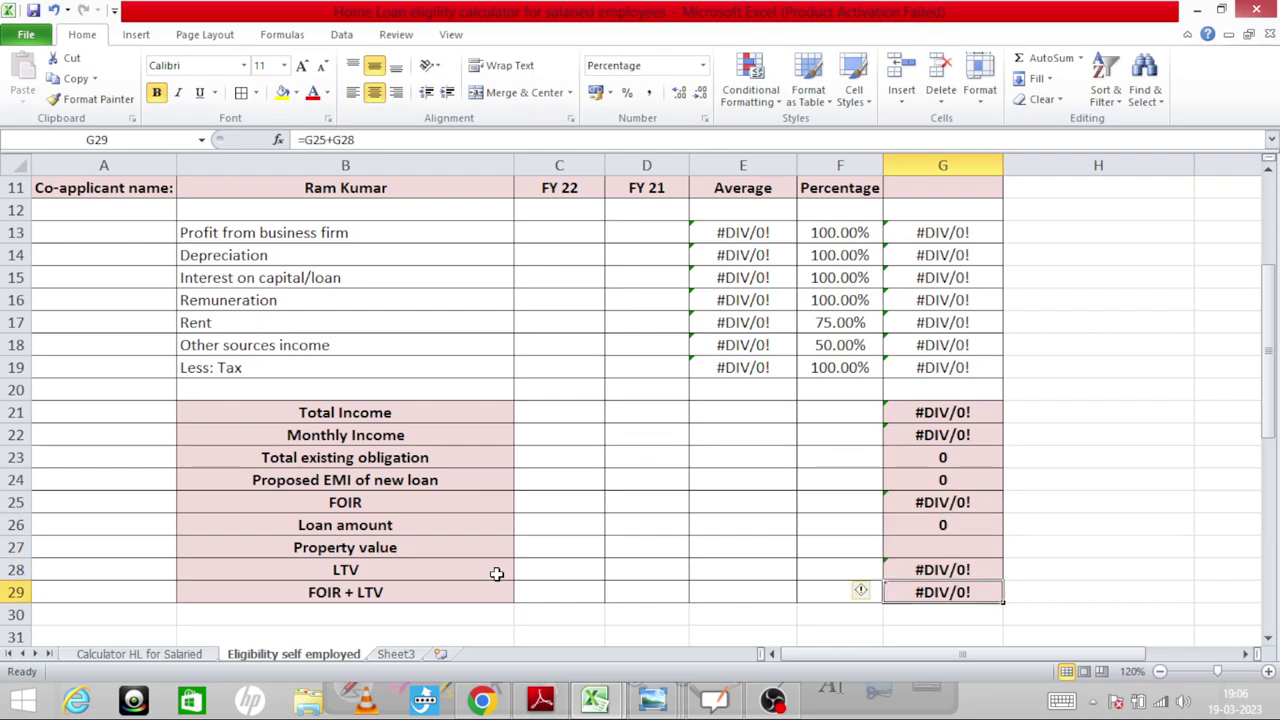
{"action": "key", "text": "Up"}
{"action": "key", "text": "Down"}
Highlight the FOIR + LTV row from its label in B29 to G29 and return to the formula in G29
{"action": "key", "text": "Left"}
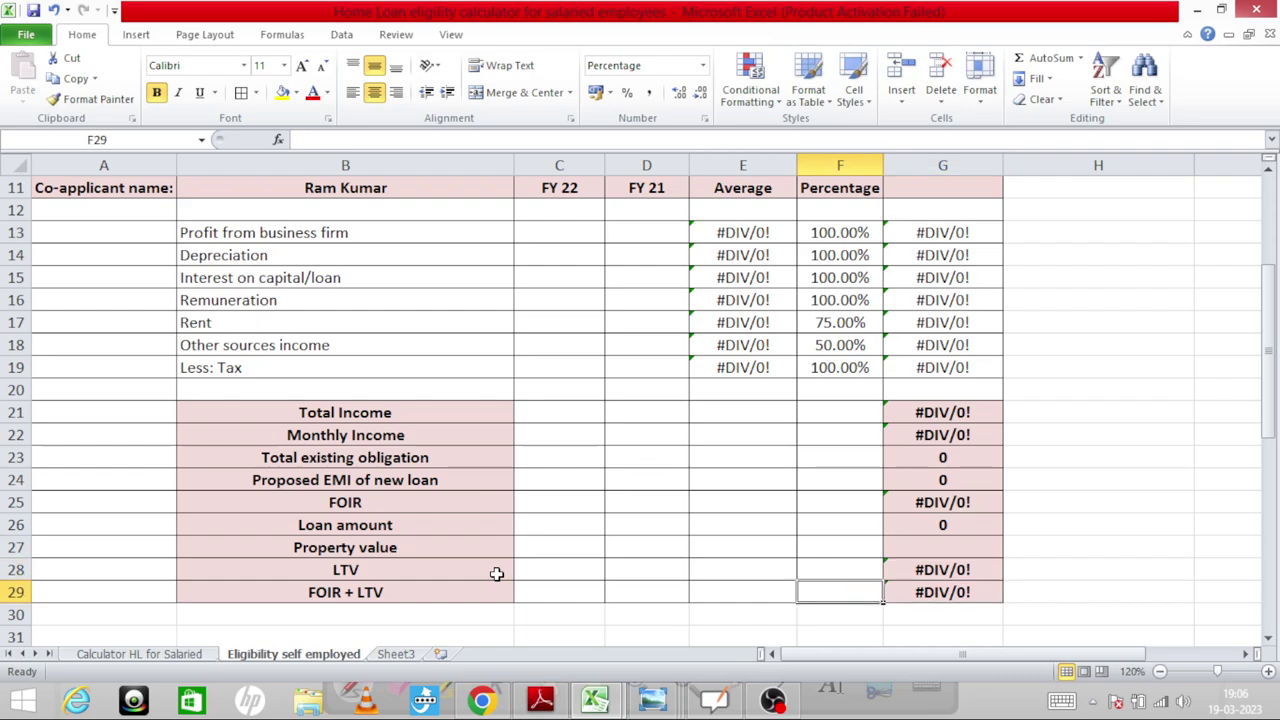
{"action": "key", "text": "Left"}
{"action": "key", "text": "Left"}
{"action": "key", "text": "Left"}
{"action": "key", "text": "Left"}
{"action": "key", "text": "shift+Right"}
{"action": "key", "text": "shift+Right"}
{"action": "key", "text": "shift+Right"}
{"action": "key", "text": "shift+Right"}
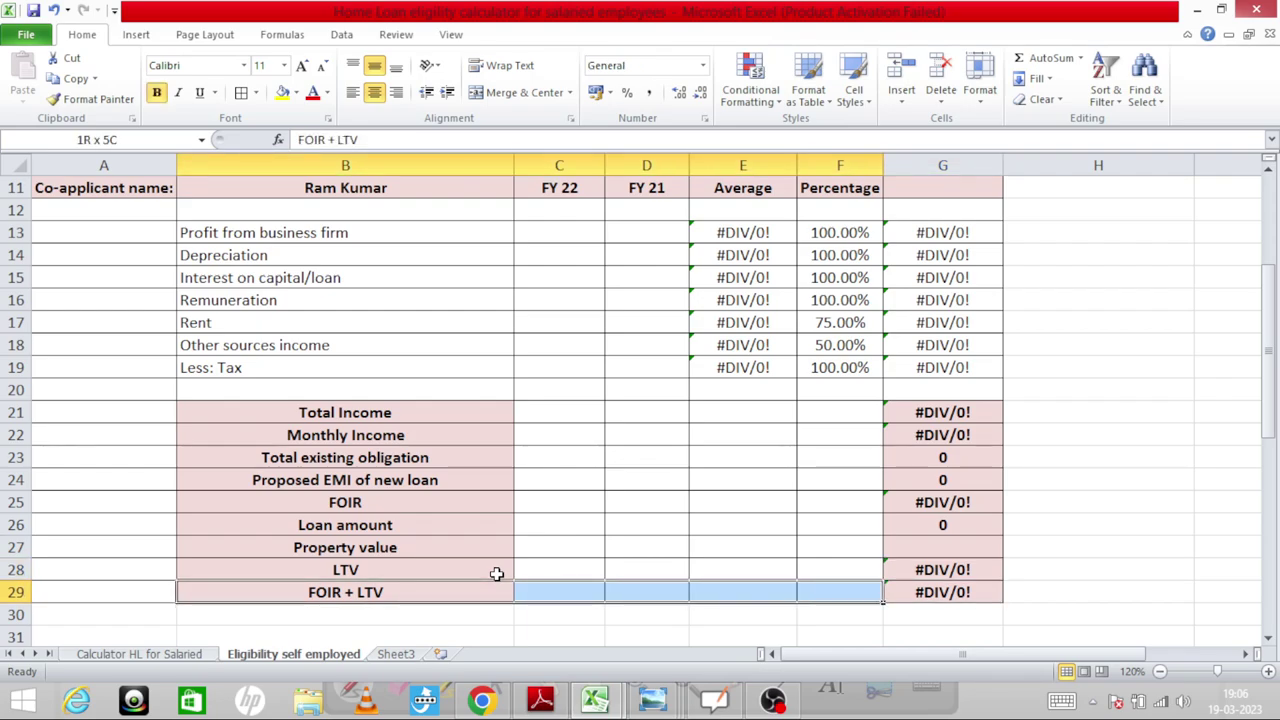
{"action": "key", "text": "shift+Right"}
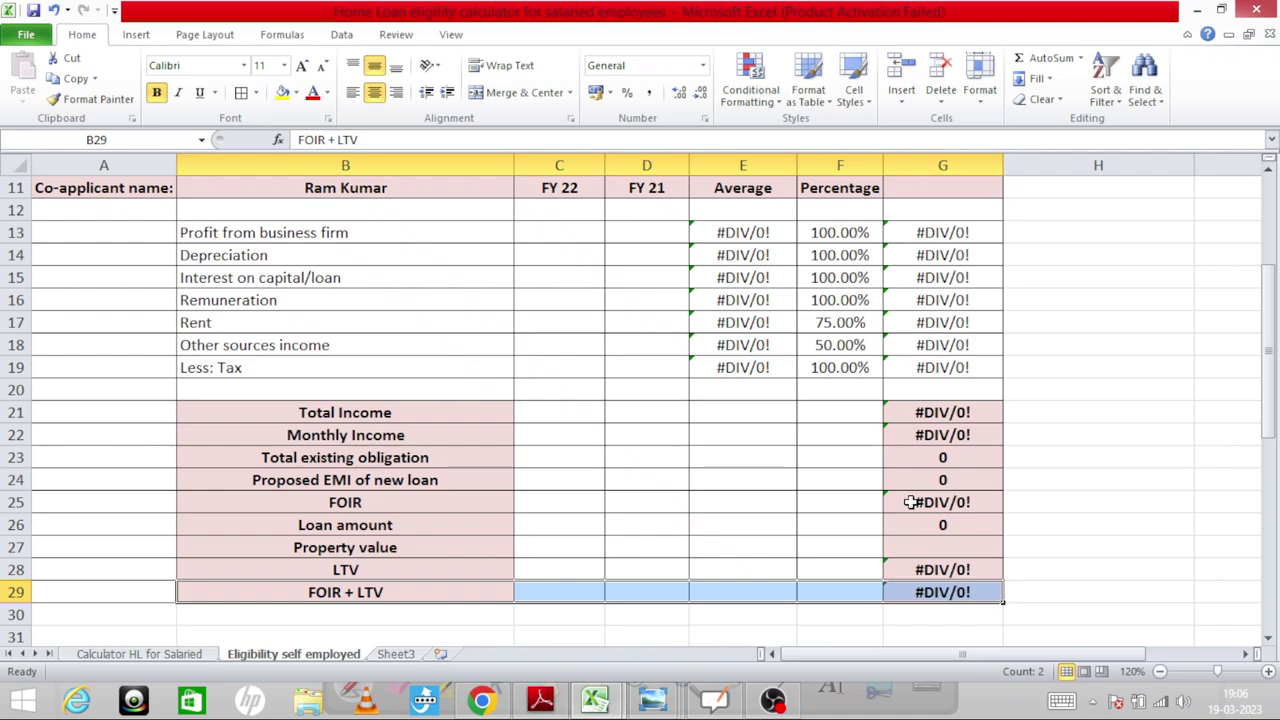
{"action": "left_click", "coordinate": [942, 592]}
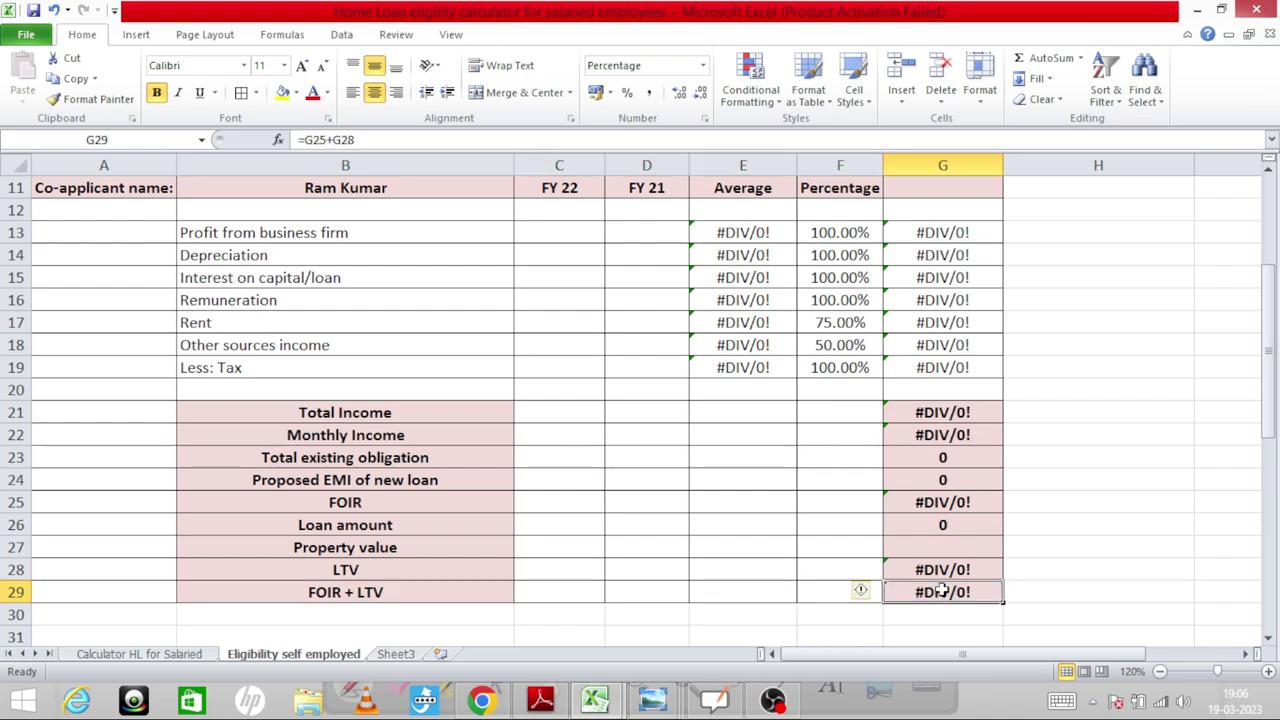
Examine the FOIR formula in G25 and the LTV formula in G28 that feed the combined ratio
{"action": "key", "text": "Up"}
{"action": "key", "text": "Up"}
{"action": "key", "text": "Up"}
{"action": "key", "text": "Up"}
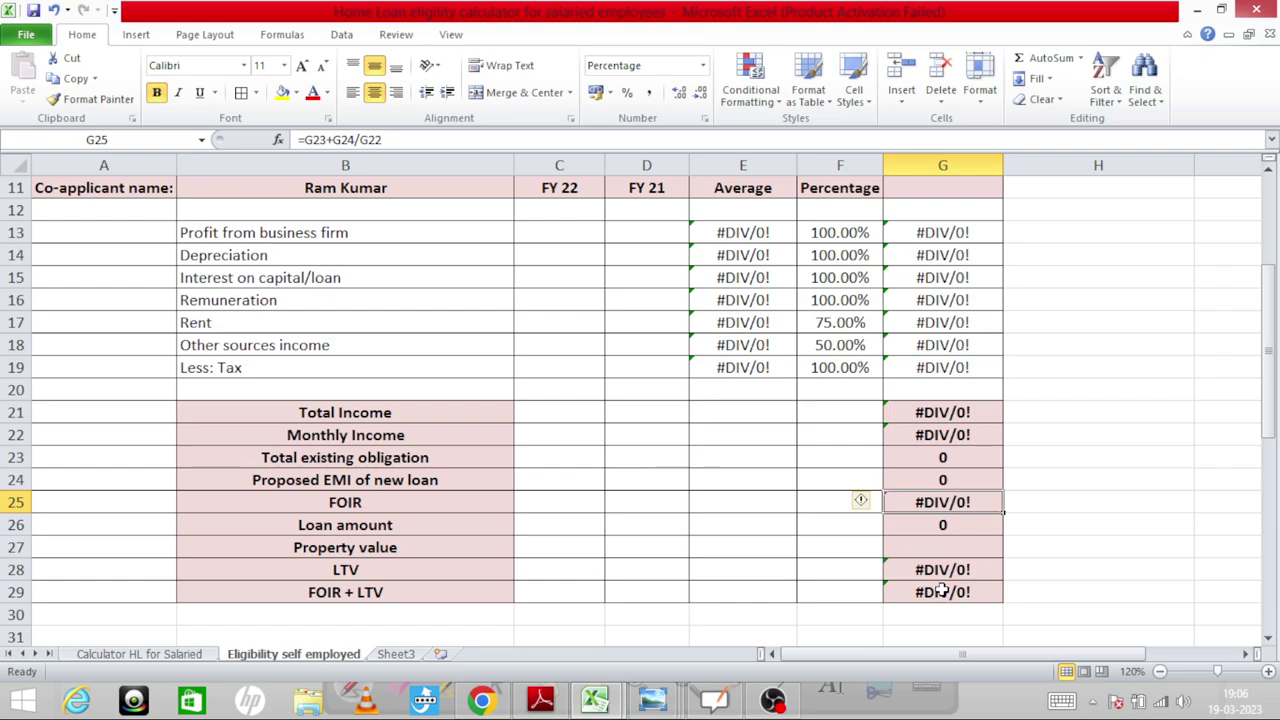
{"action": "key", "text": "Down"}
{"action": "key", "text": "Down"}
{"action": "key", "text": "Down"}
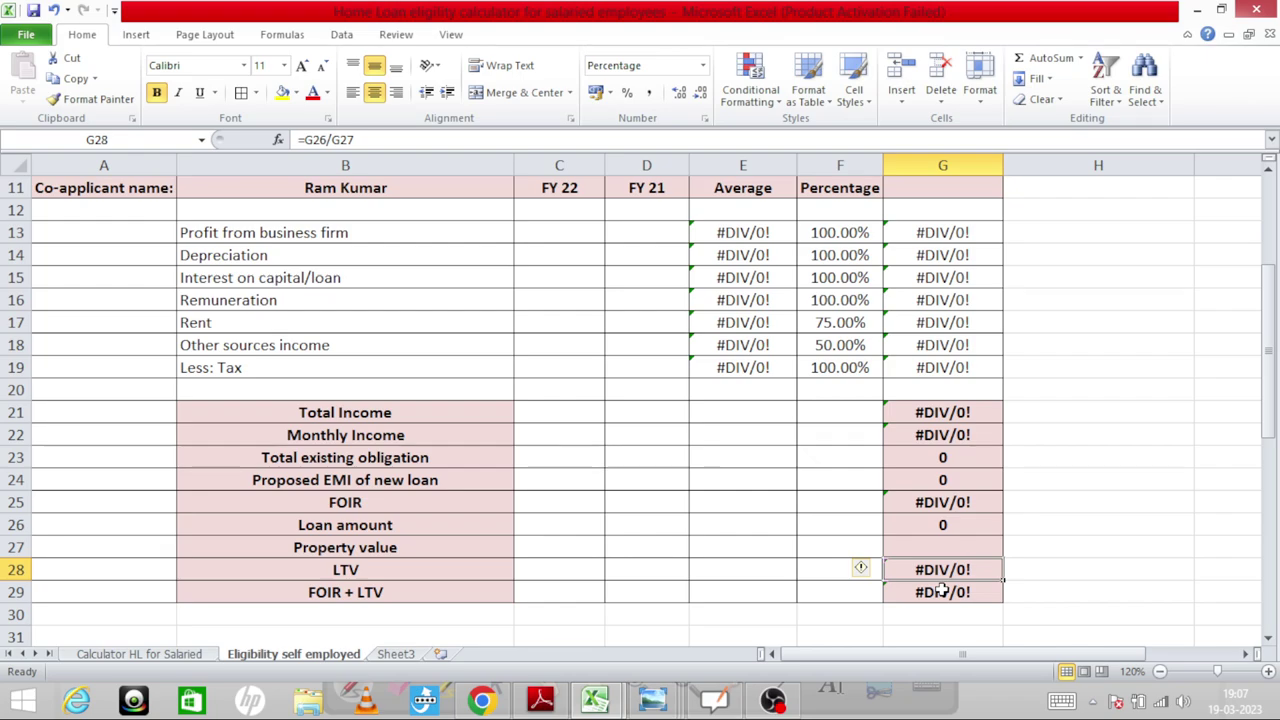
Recheck the cells from FOIR to LTV and return to the combined ratio in G29
{"action": "key", "text": "Up"}
{"action": "key", "text": "Up"}
{"action": "key", "text": "Up"}
{"action": "key", "text": "Up"}
{"action": "key", "text": "Down"}
{"action": "key", "text": "Down"}
{"action": "key", "text": "Down"}
{"action": "key", "text": "Down"}
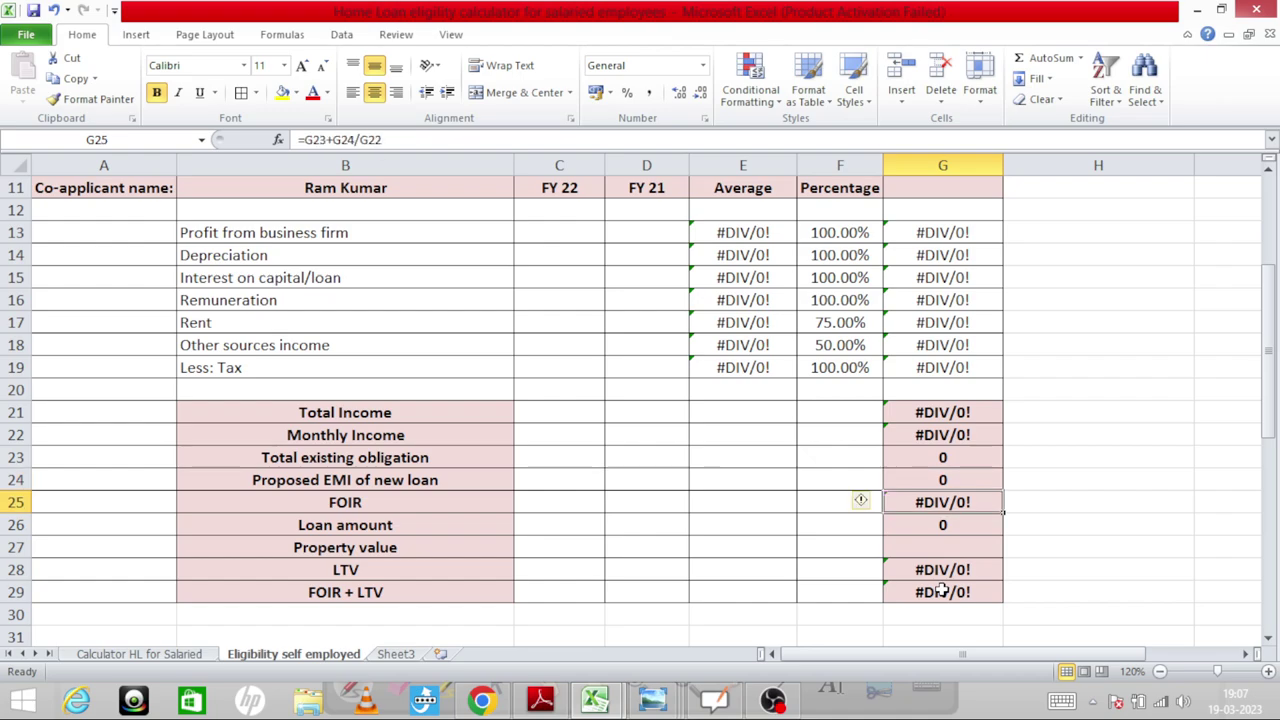
{"action": "key", "text": "Down"}
Trace the FOIR + LTV row from G29 across to its label in B29 and back
{"action": "key", "text": "Left"}
{"action": "key", "text": "Left"}
{"action": "key", "text": "Left"}
{"action": "key", "text": "Left"}
{"action": "key", "text": "Left"}
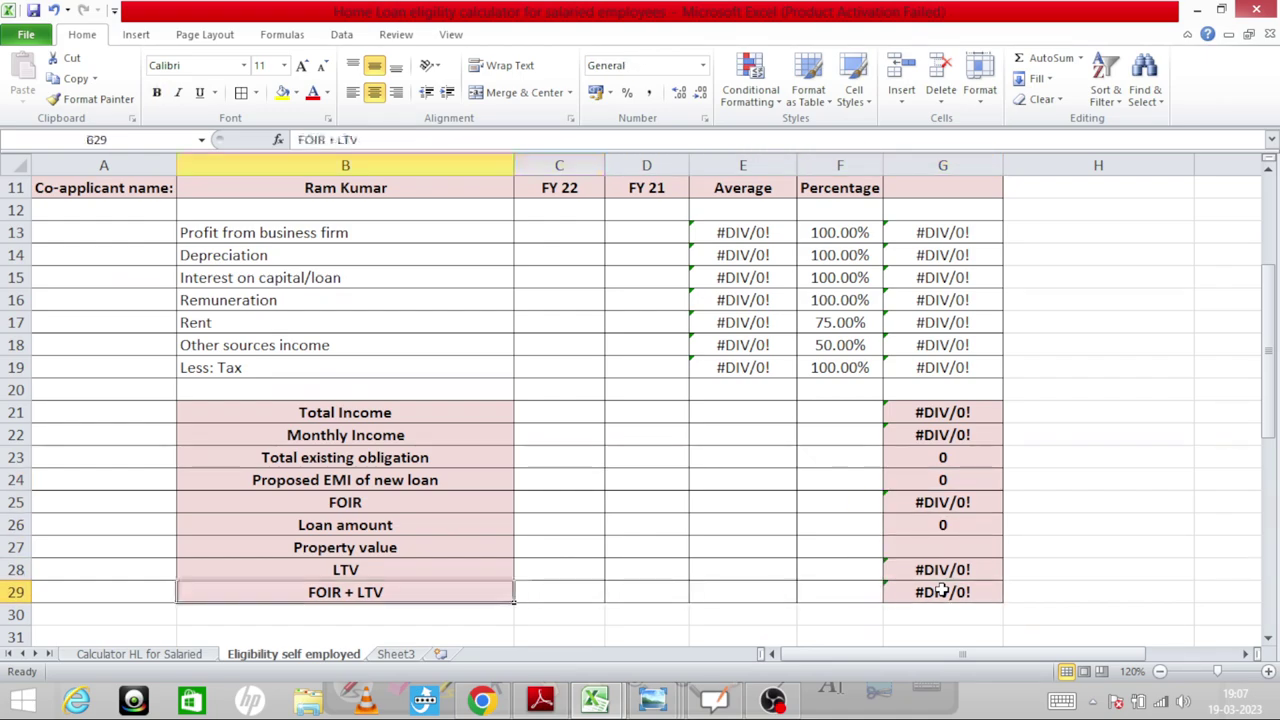
{"action": "key", "text": "Right"}
{"action": "key", "text": "Right"}
{"action": "key", "text": "Right"}
{"action": "key", "text": "Right"}
{"action": "key", "text": "Right"}
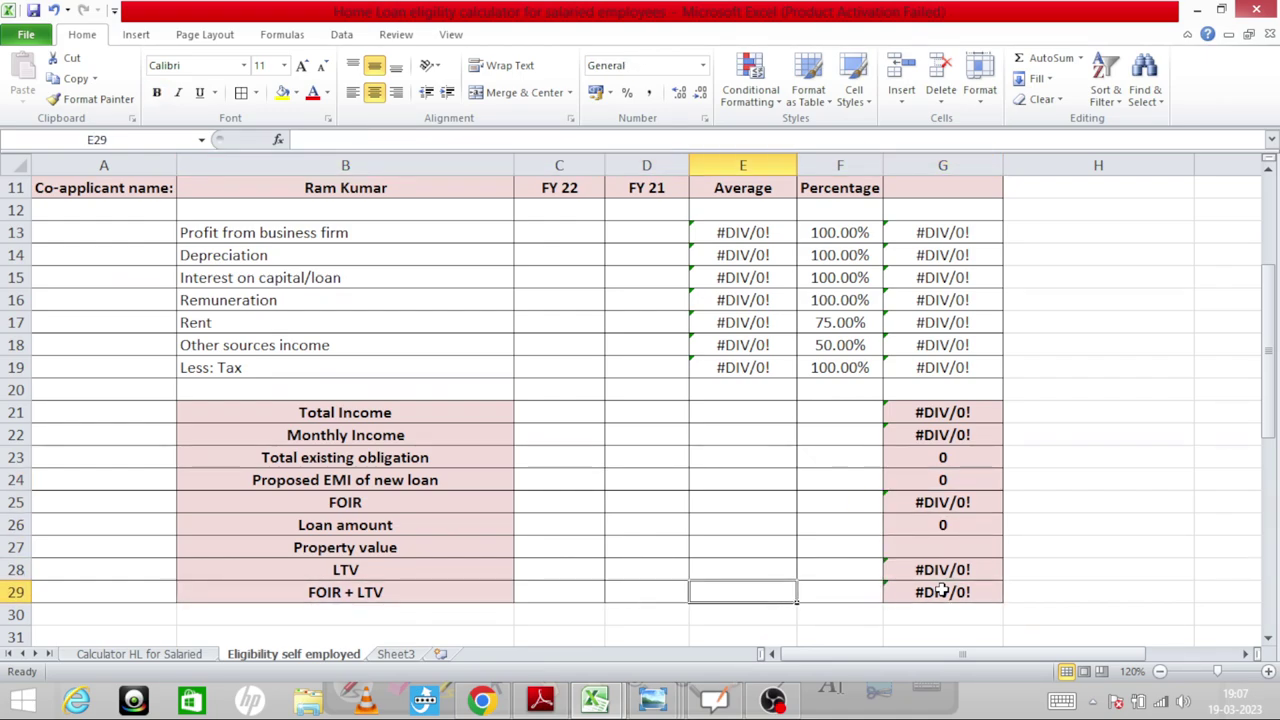
Compare the FOIR cell G25 with the LTV cell G28 as the two parts of the combined ratio
{"action": "key", "text": "Up"}
{"action": "key", "text": "Up"}
{"action": "key", "text": "Up"}
{"action": "key", "text": "Up"}
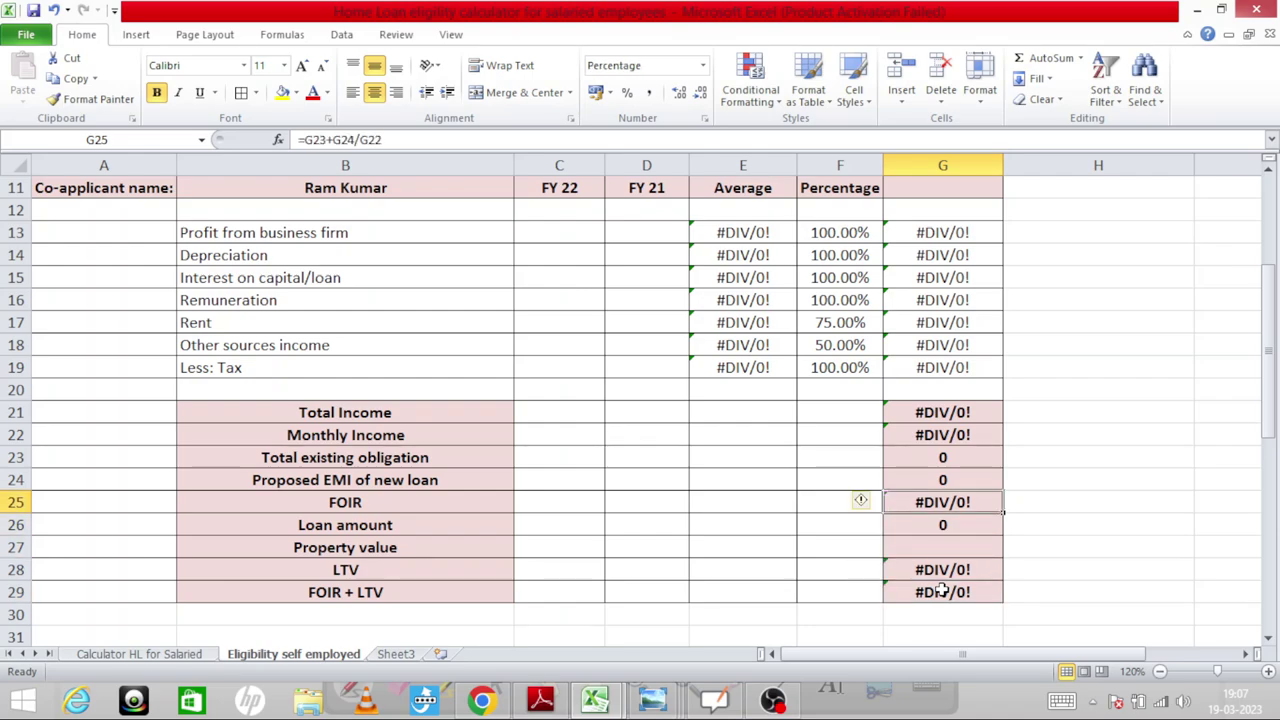
{"action": "key", "text": "Down"}
{"action": "key", "text": "Down"}
{"action": "key", "text": "Down"}
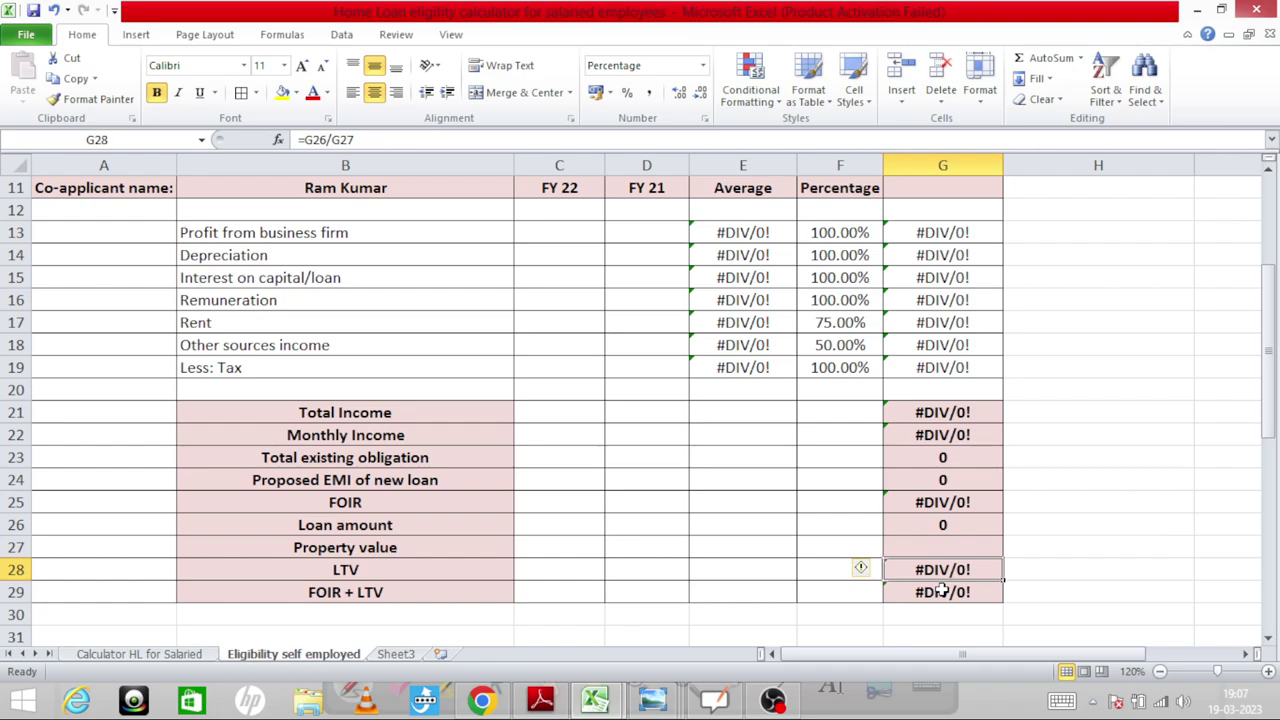
Review the FOIR + LTV row once more between the formula in G29 and the label in B29
{"action": "left_click", "coordinate": [942, 591]}
{"action": "key", "text": "Left"}
{"action": "key", "text": "Left"}
{"action": "key", "text": "Left"}
{"action": "key", "text": "Left"}
{"action": "key", "text": "Left"}
{"action": "key", "text": "Right"}
{"action": "key", "text": "Right"}
{"action": "key", "text": "Right"}
{"action": "key", "text": "Right"}
{"action": "key", "text": "Right"}
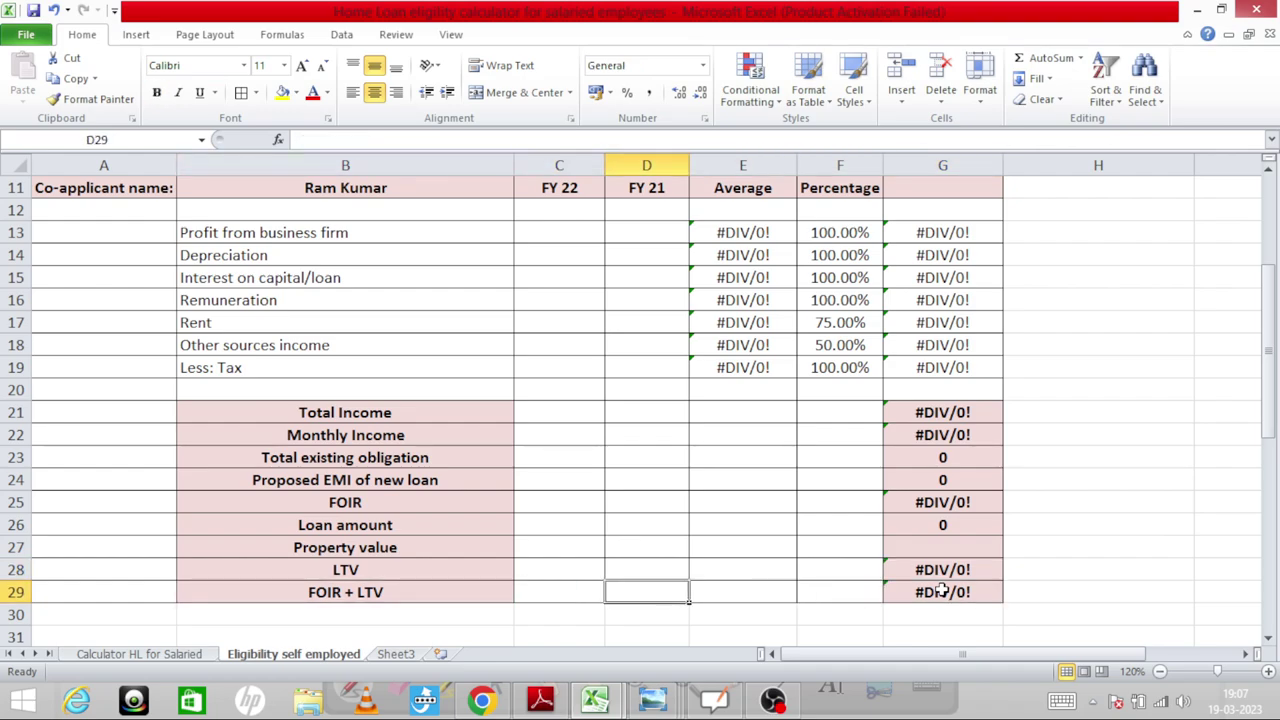
Check FOIR in G25 against the FOIR + LTV formula in G29, including the neighbouring cells H29 and G28
{"action": "key", "text": "Up"}
{"action": "key", "text": "Up"}
{"action": "key", "text": "Up"}
{"action": "key", "text": "Up"}
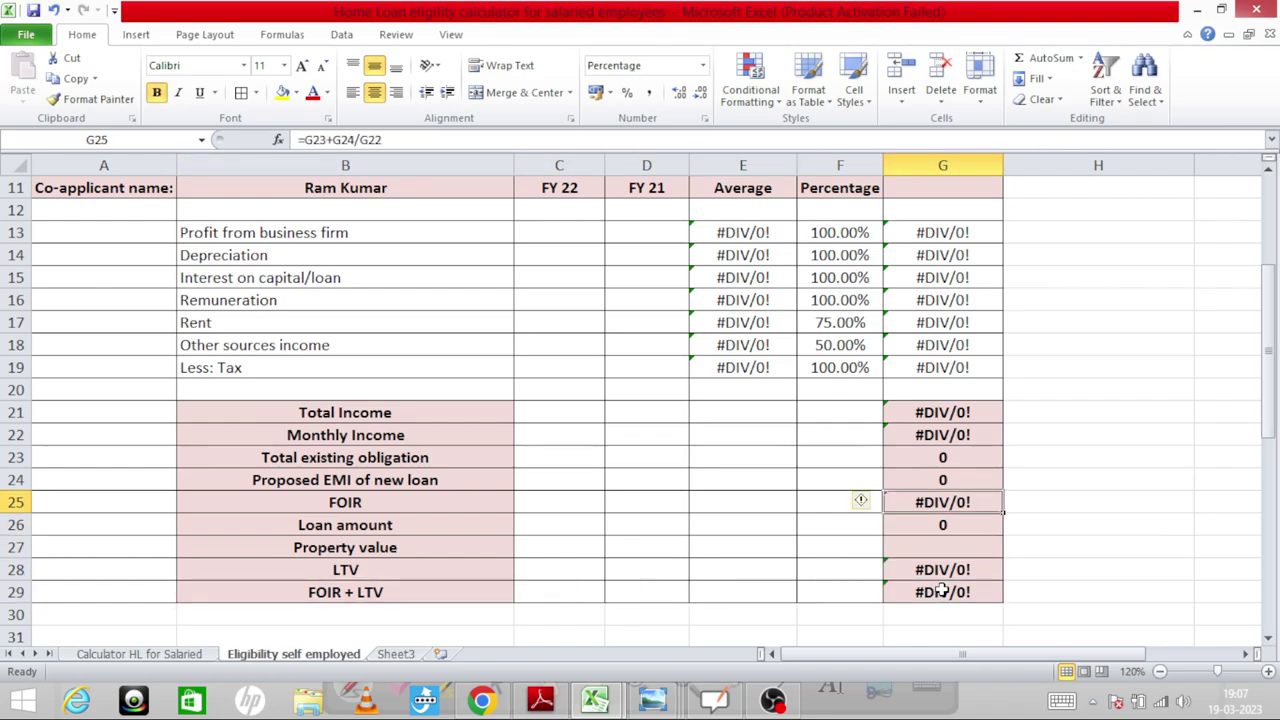
{"action": "key", "text": "Down"}
{"action": "key", "text": "Down"}
{"action": "key", "text": "Down"}
{"action": "key", "text": "Down"}
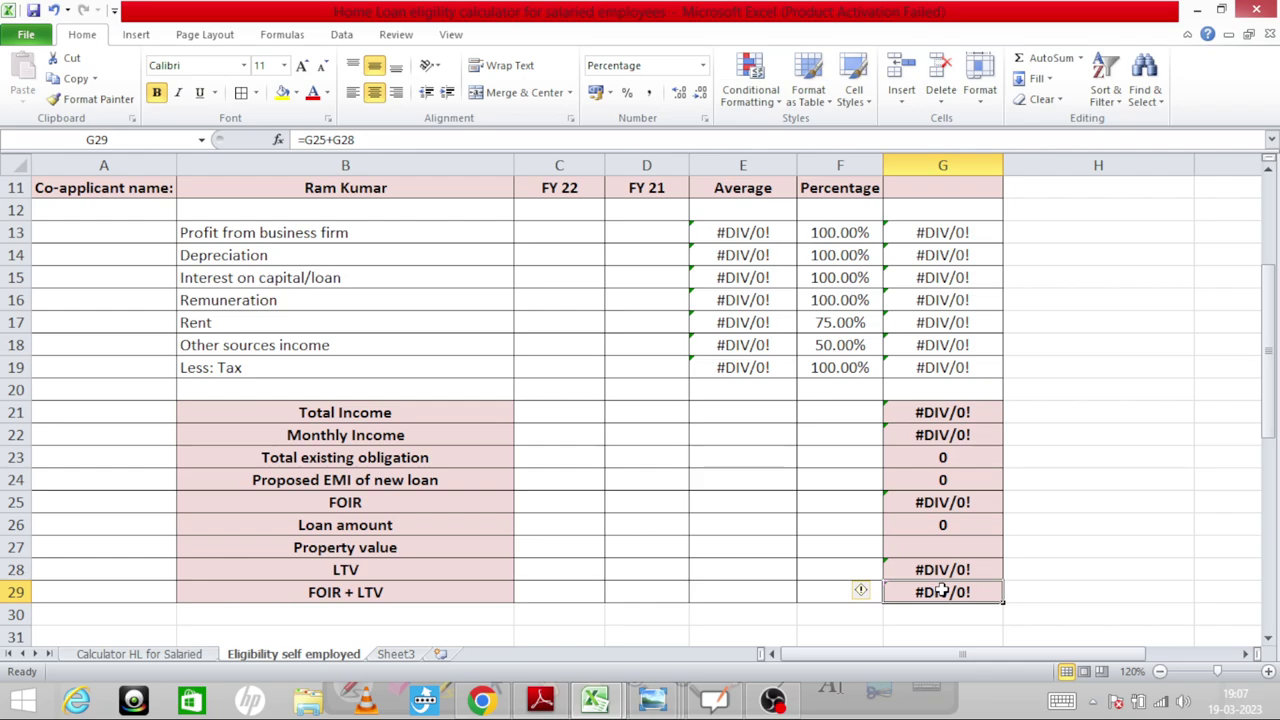
{"action": "key", "text": "Right"}
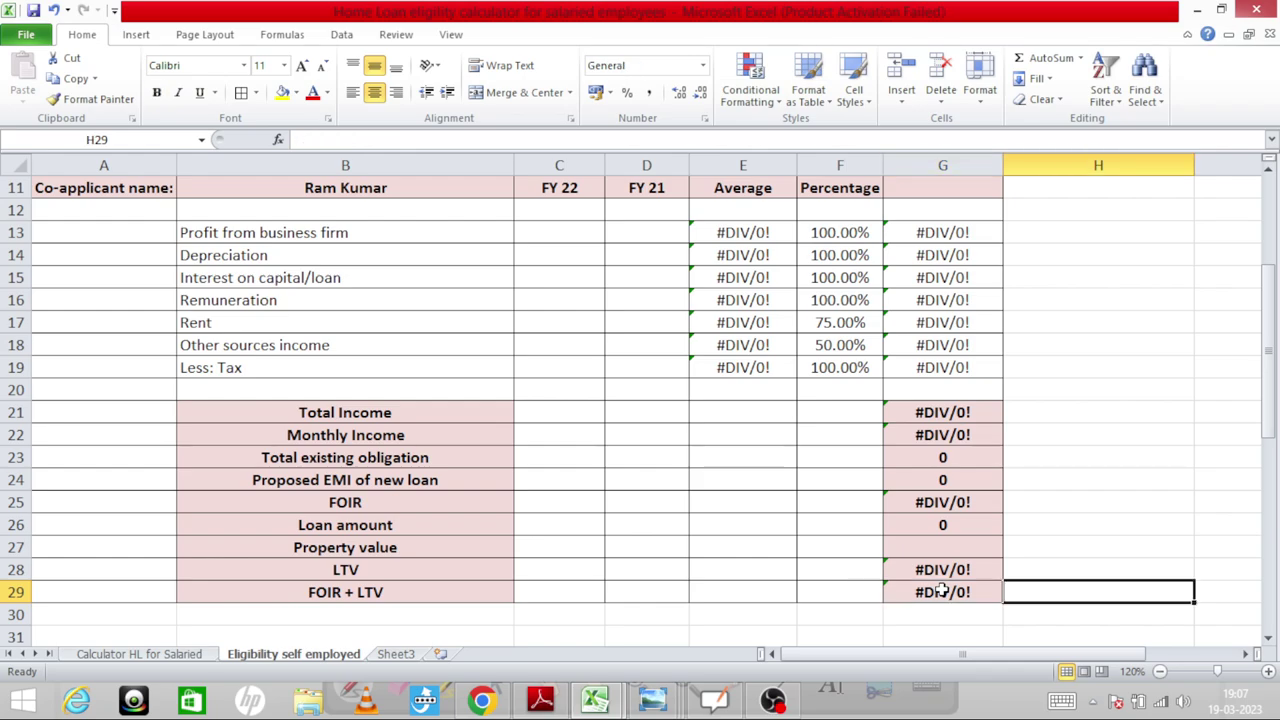
{"action": "key", "text": "Left"}
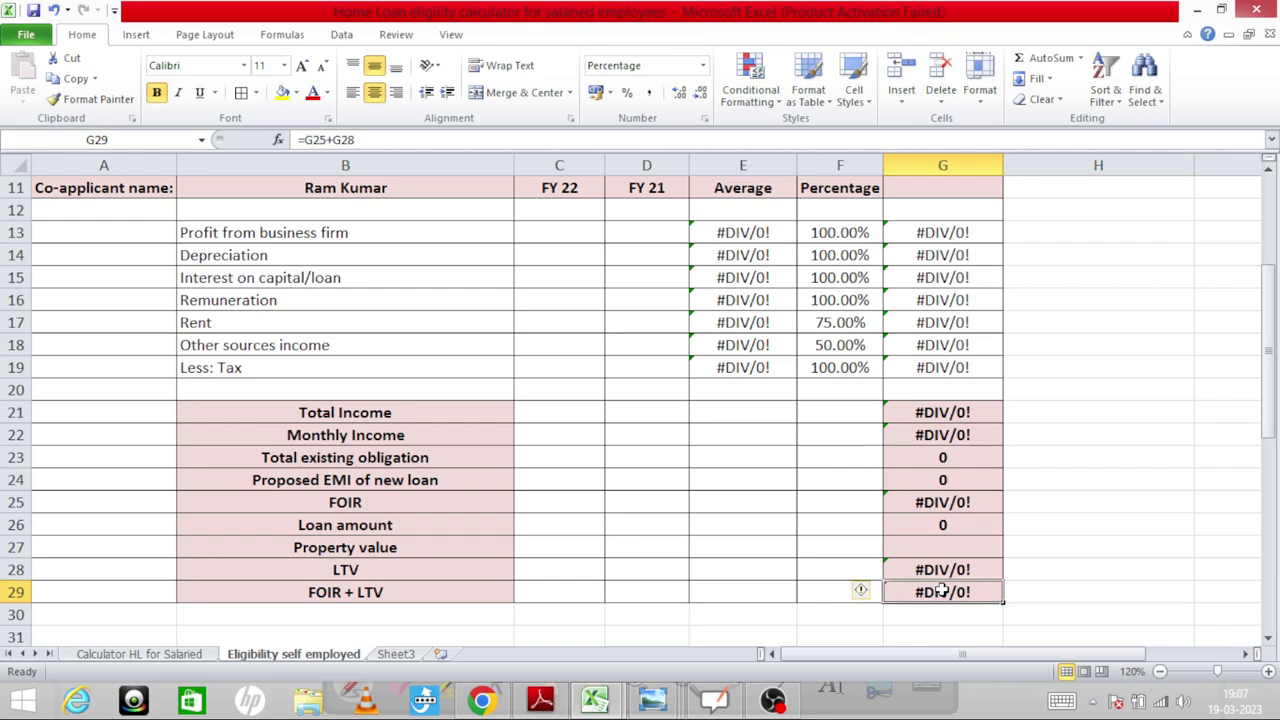
{"action": "key", "text": "Up"}
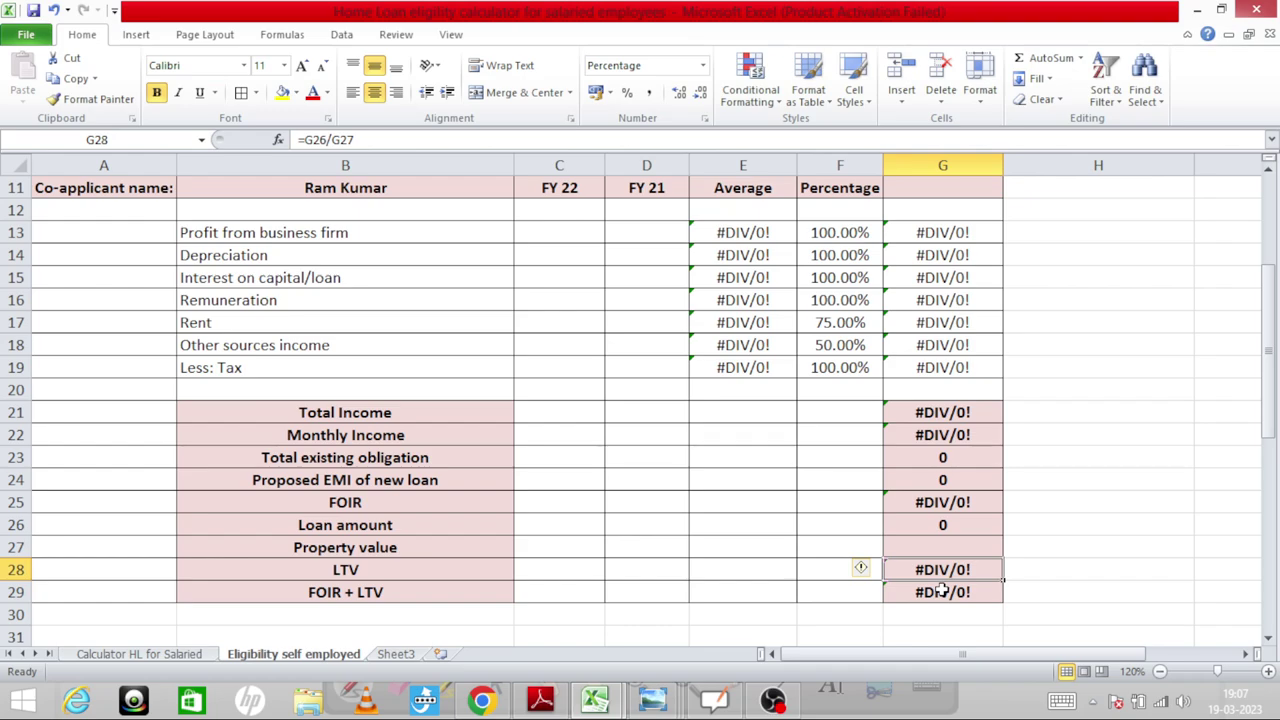
{"action": "key", "text": "Down"}
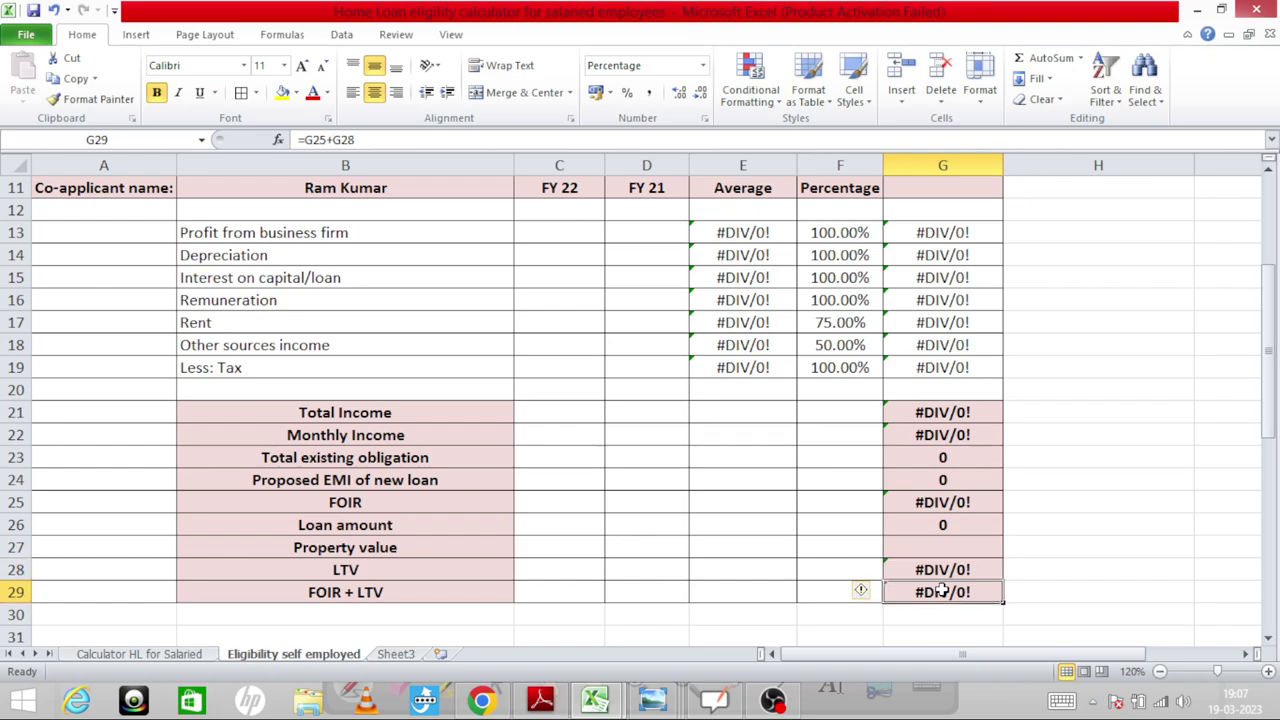
Enter an example FOIR of 50% in H25, beside the FOIR result
{"action": "key", "text": "Up"}
{"action": "key", "text": "Up"}
{"action": "key", "text": "Up"}
{"action": "key", "text": "Up"}
{"action": "key", "text": "Right"}
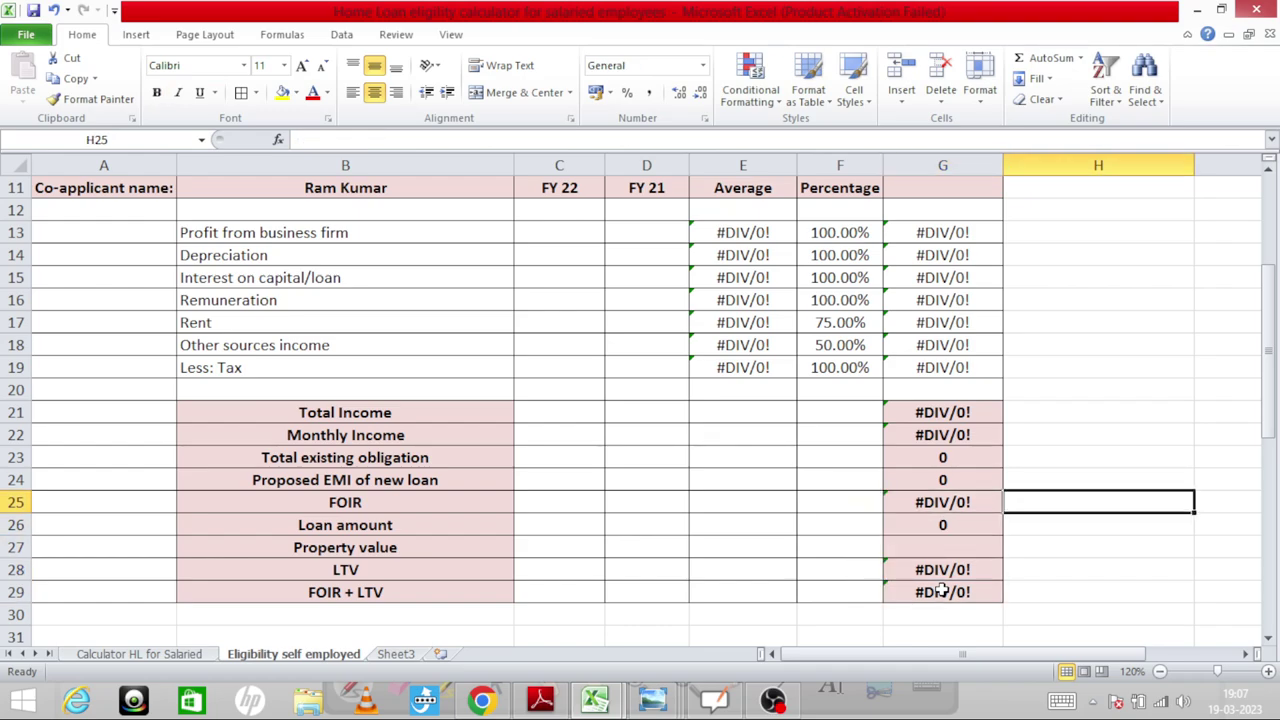
{"action": "type", "text": "50"}
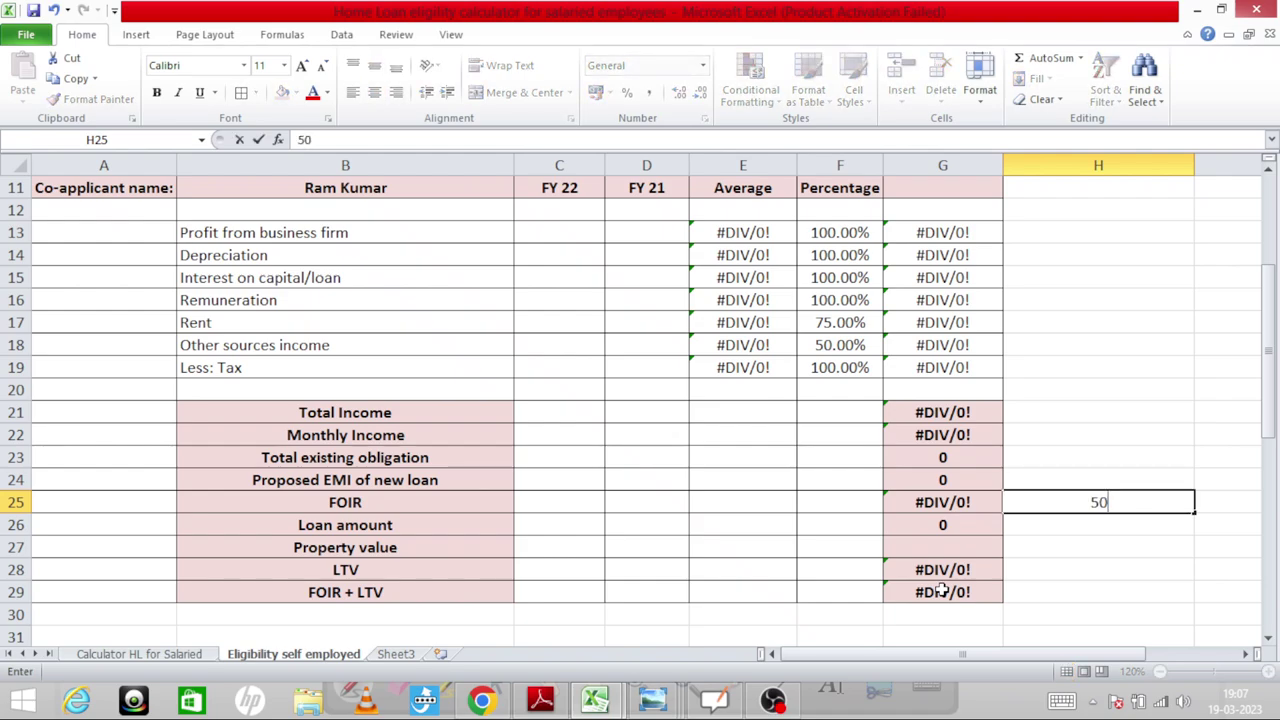
{"action": "type", "text": "%"}
{"action": "key", "text": "Return"}
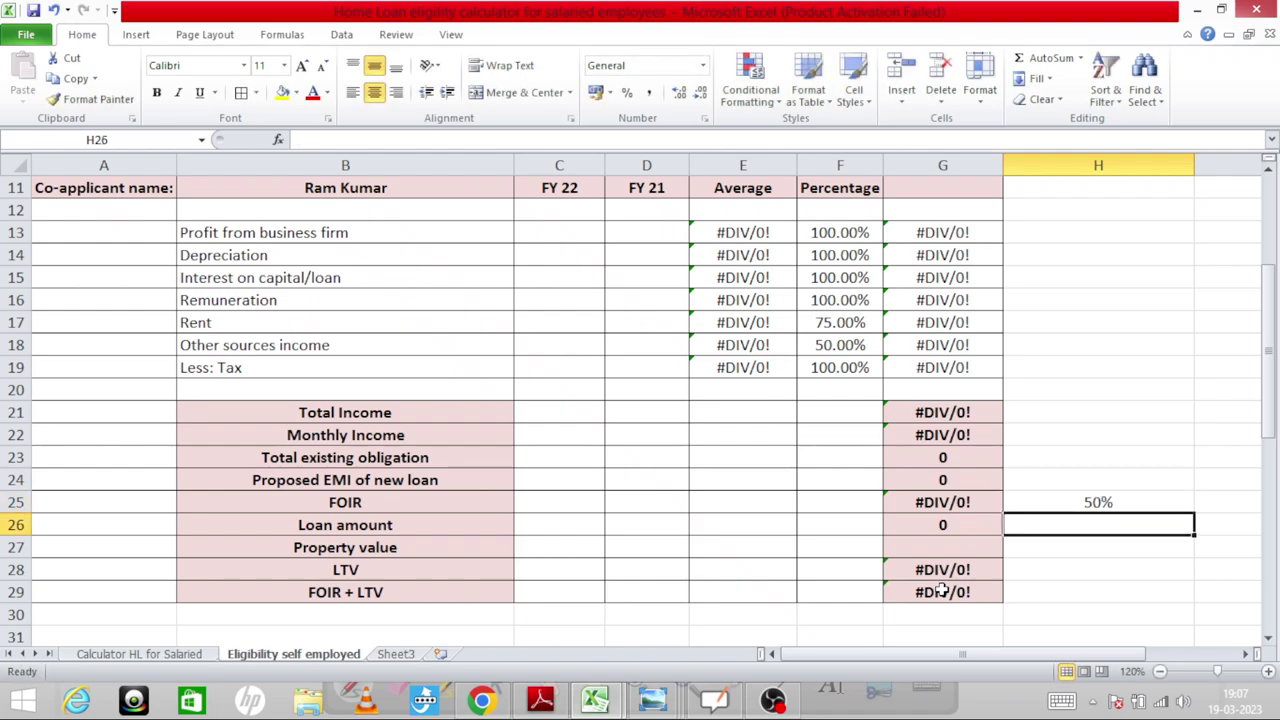
Enter an example LTV of 100% in H28, beside the LTV result
{"action": "key", "text": "Down"}
{"action": "key", "text": "Down"}
{"action": "key", "text": "Down"}
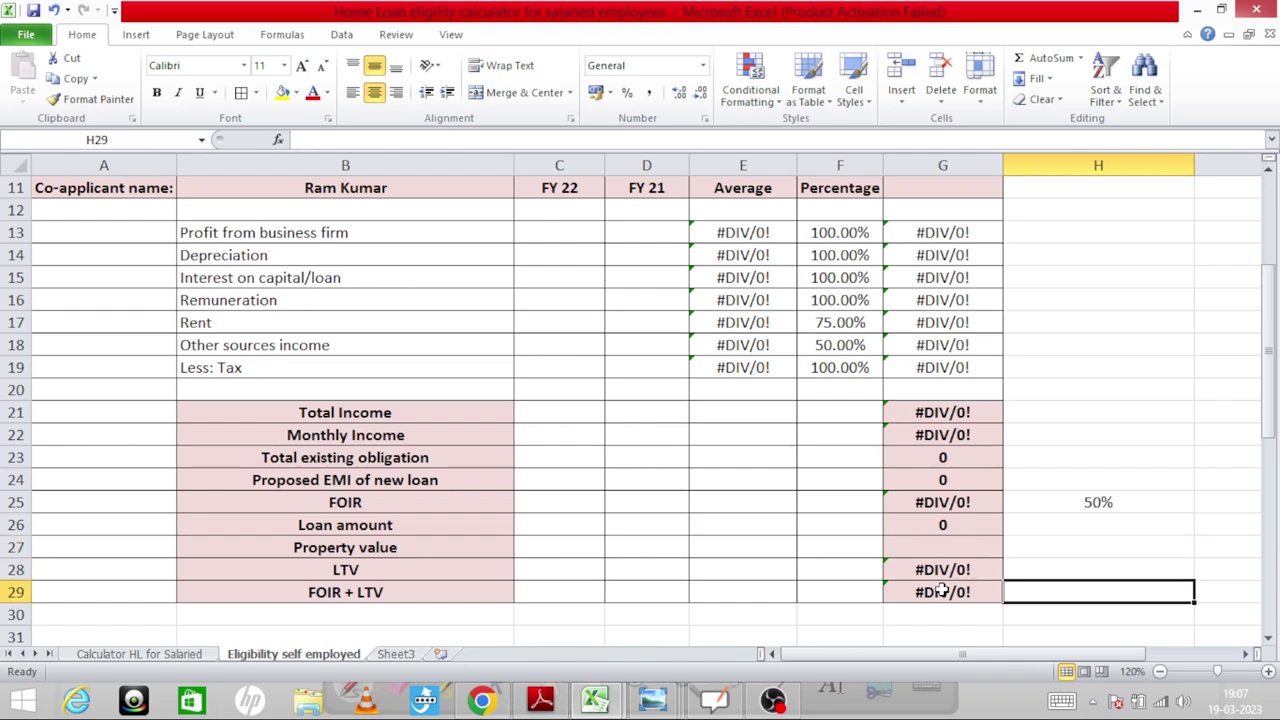
{"action": "key", "text": "Up"}
{"action": "type", "text": "100%"}
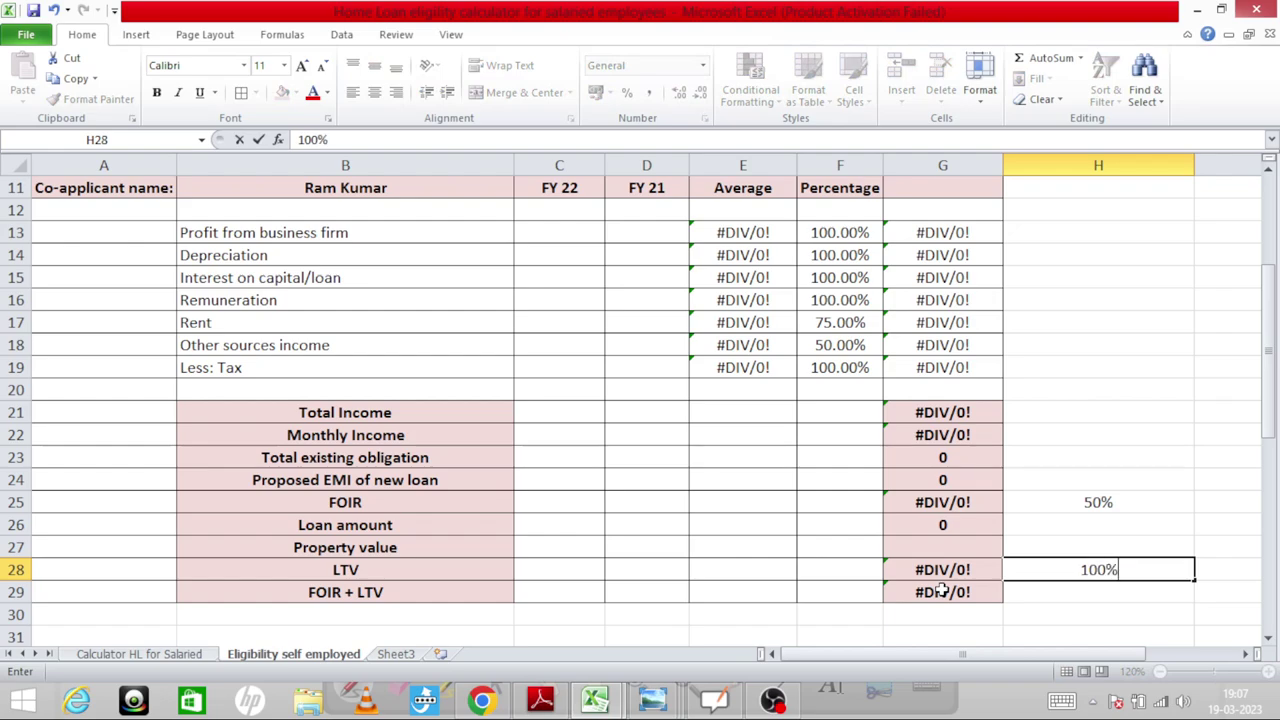
{"action": "key", "text": "Return"}
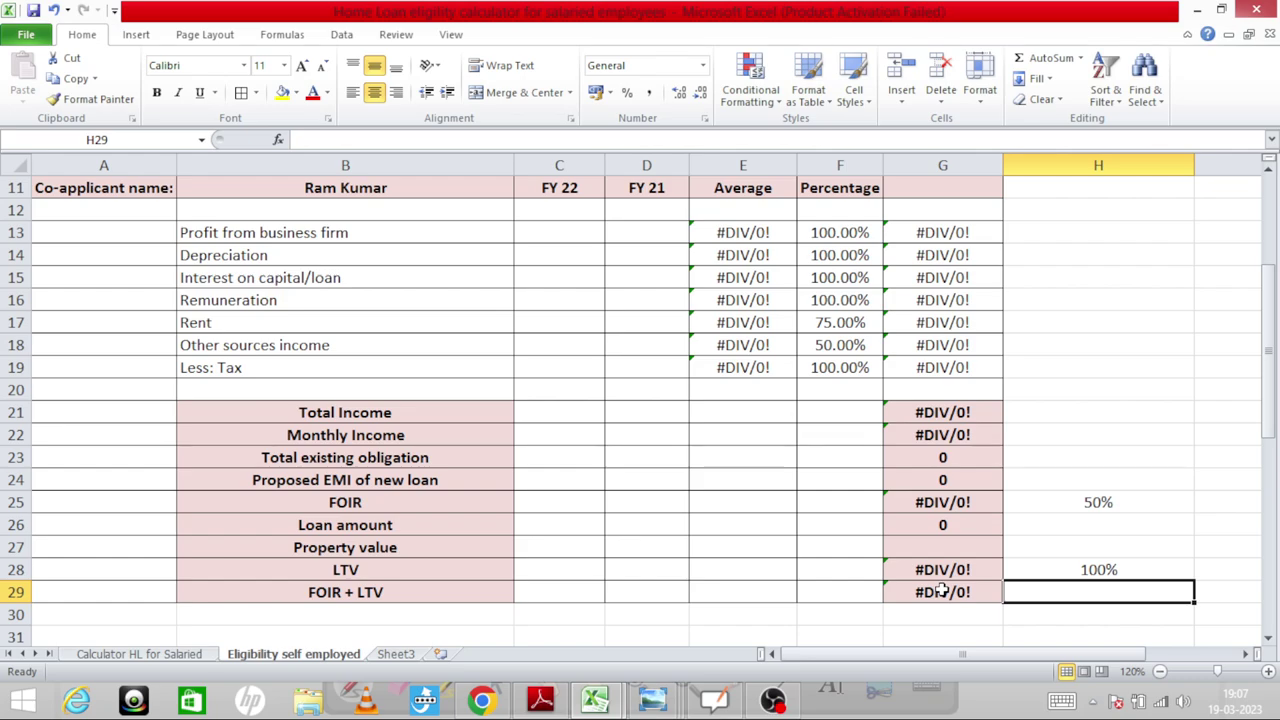
Set the example FOIR in H25 to 100%
{"action": "key", "text": "Up"}
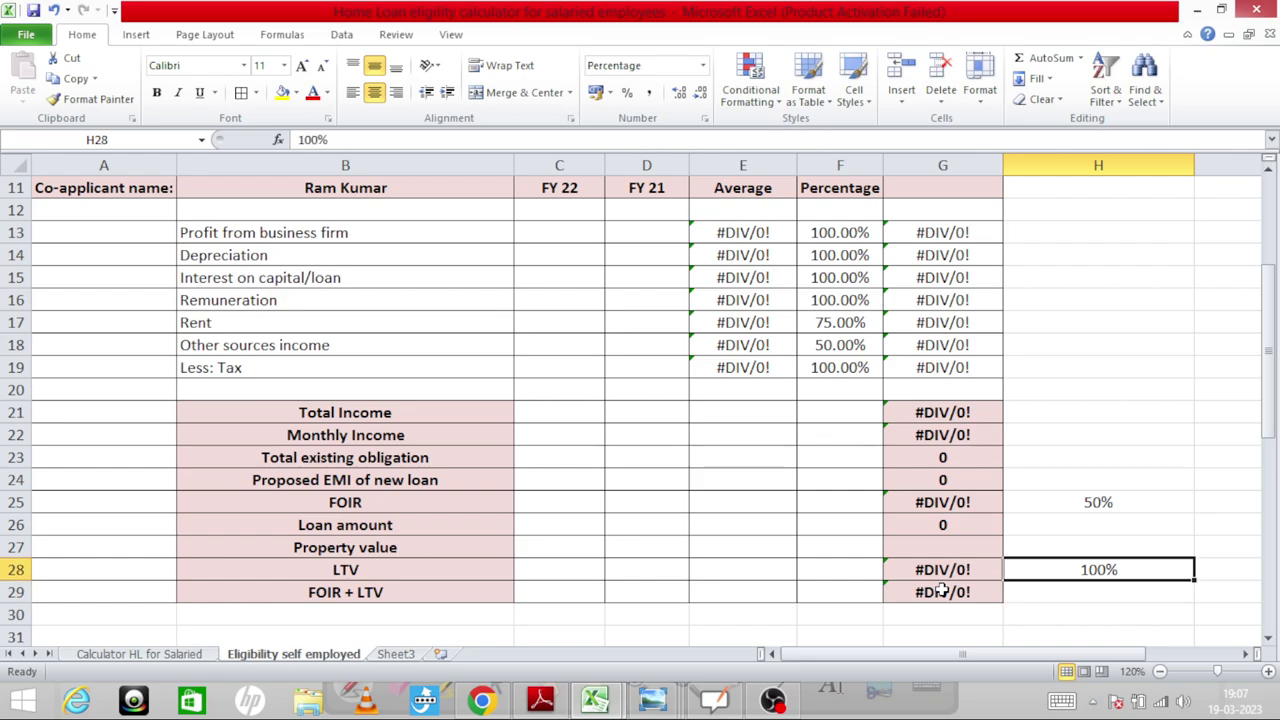
{"action": "key", "text": "Up"}
{"action": "key", "text": "Up"}
{"action": "key", "text": "Up"}
{"action": "type", "text": "1"}
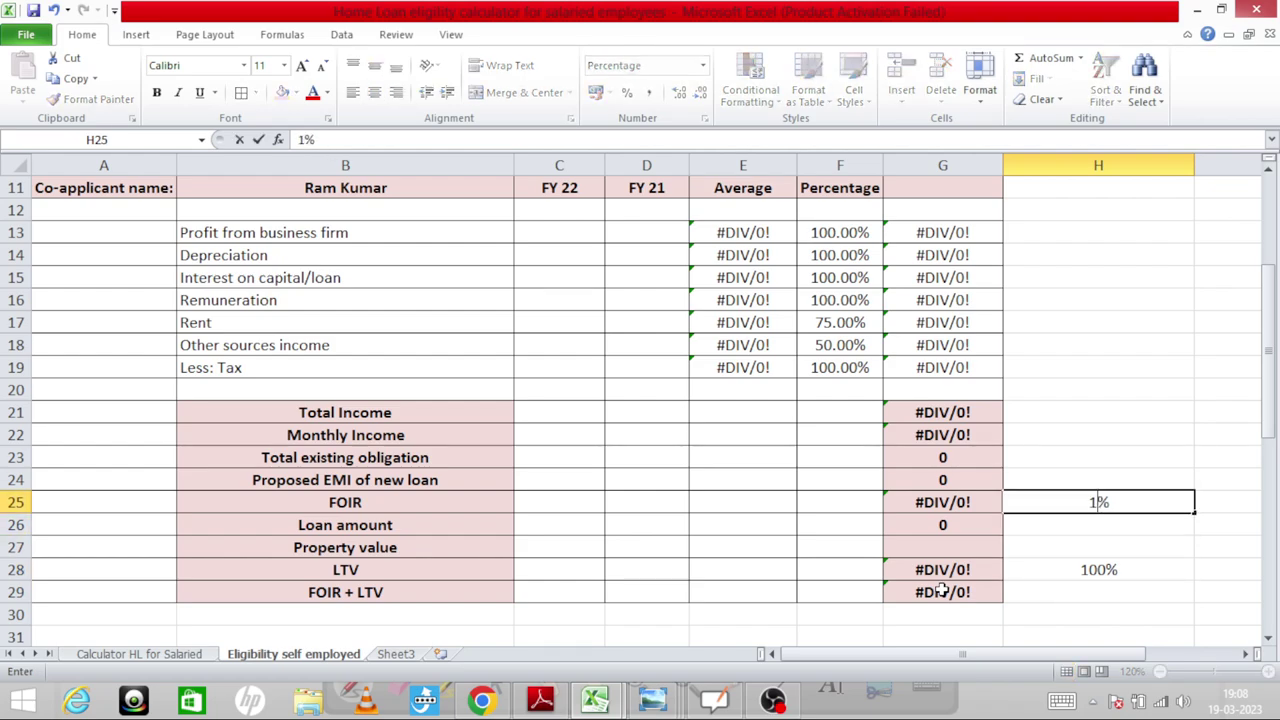
{"action": "type", "text": "00"}
{"action": "key", "text": "Return"}
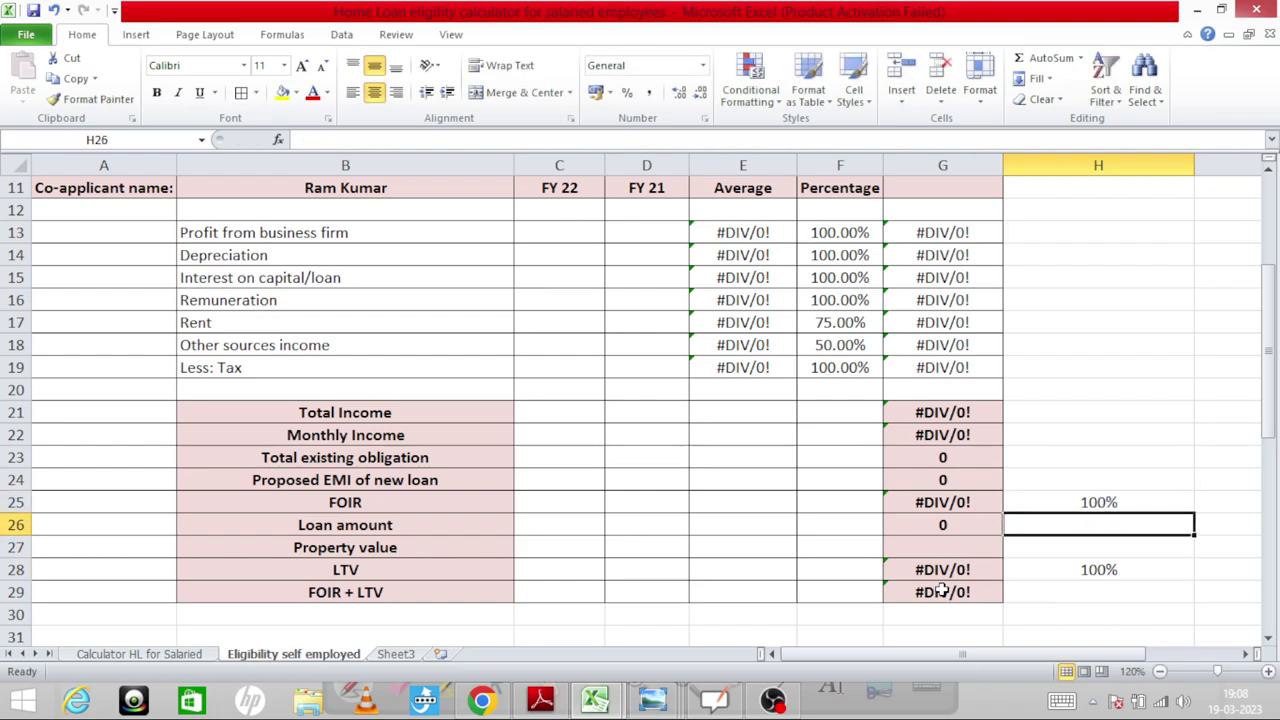
Set the example LTV in H28 to 65%
{"action": "key", "text": "Down"}
{"action": "key", "text": "Down"}
{"action": "key", "text": "Left"}
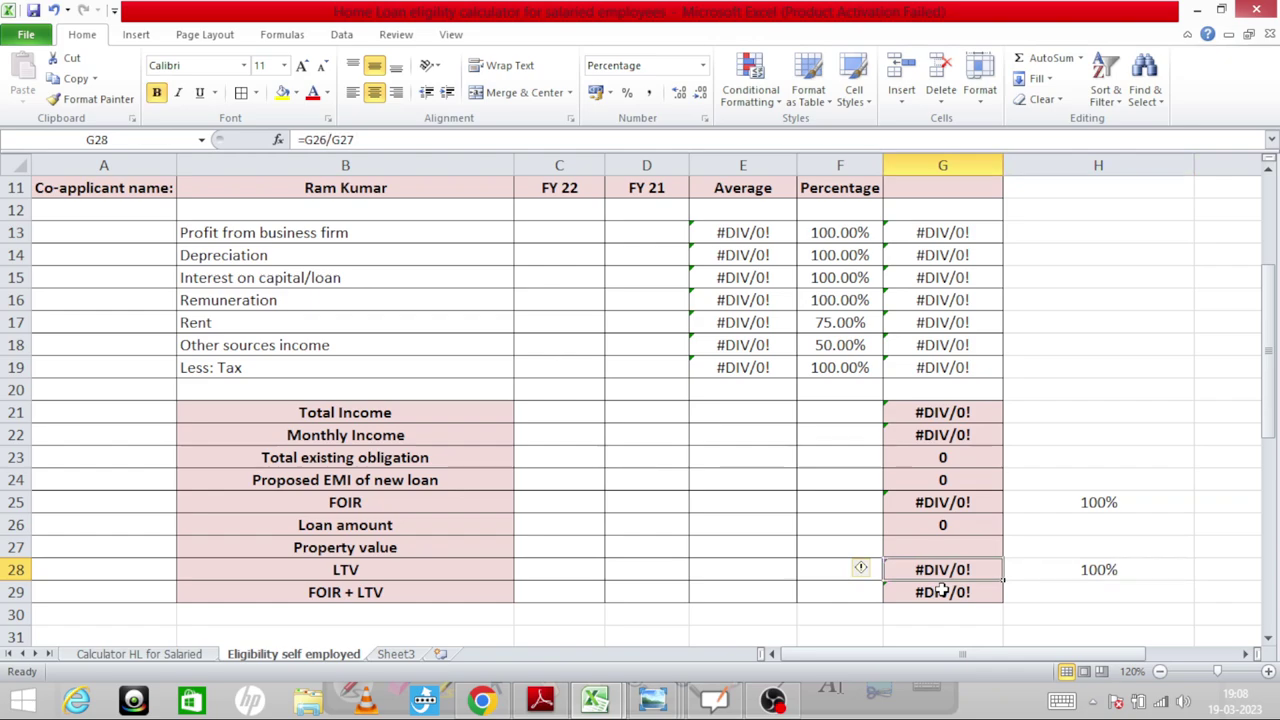
{"action": "key", "text": "Right"}
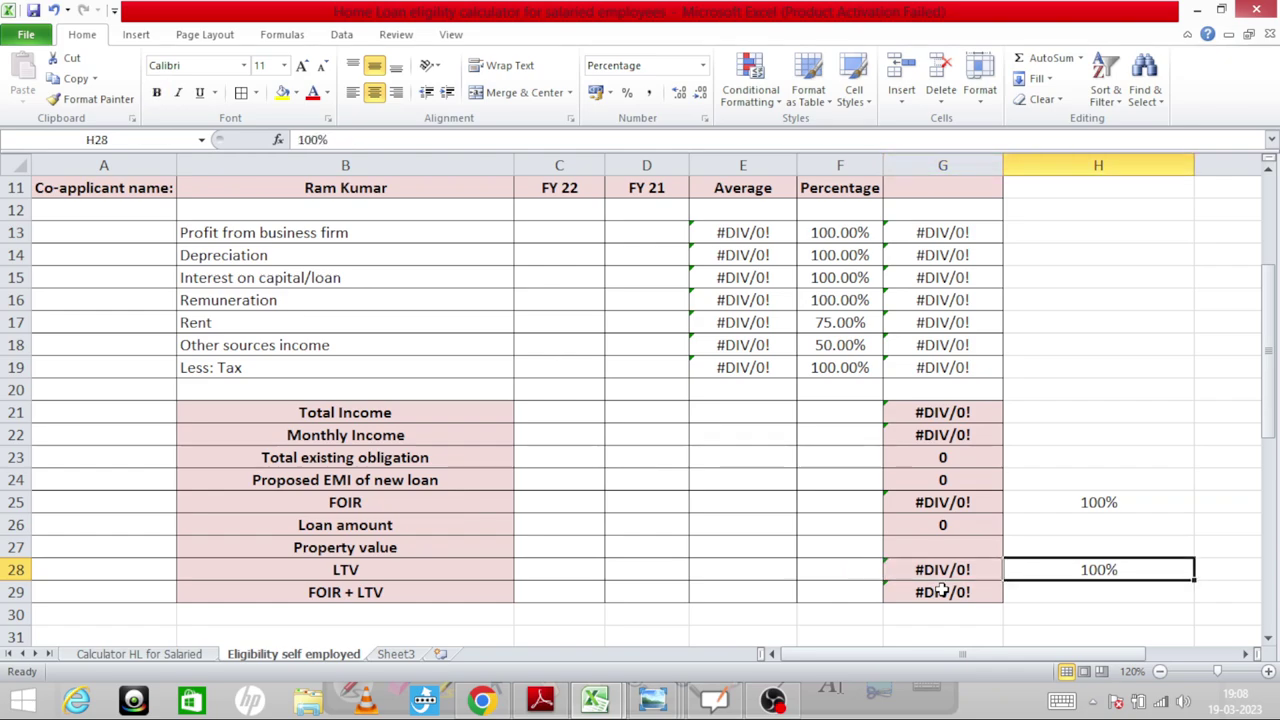
{"action": "type", "text": "65"}
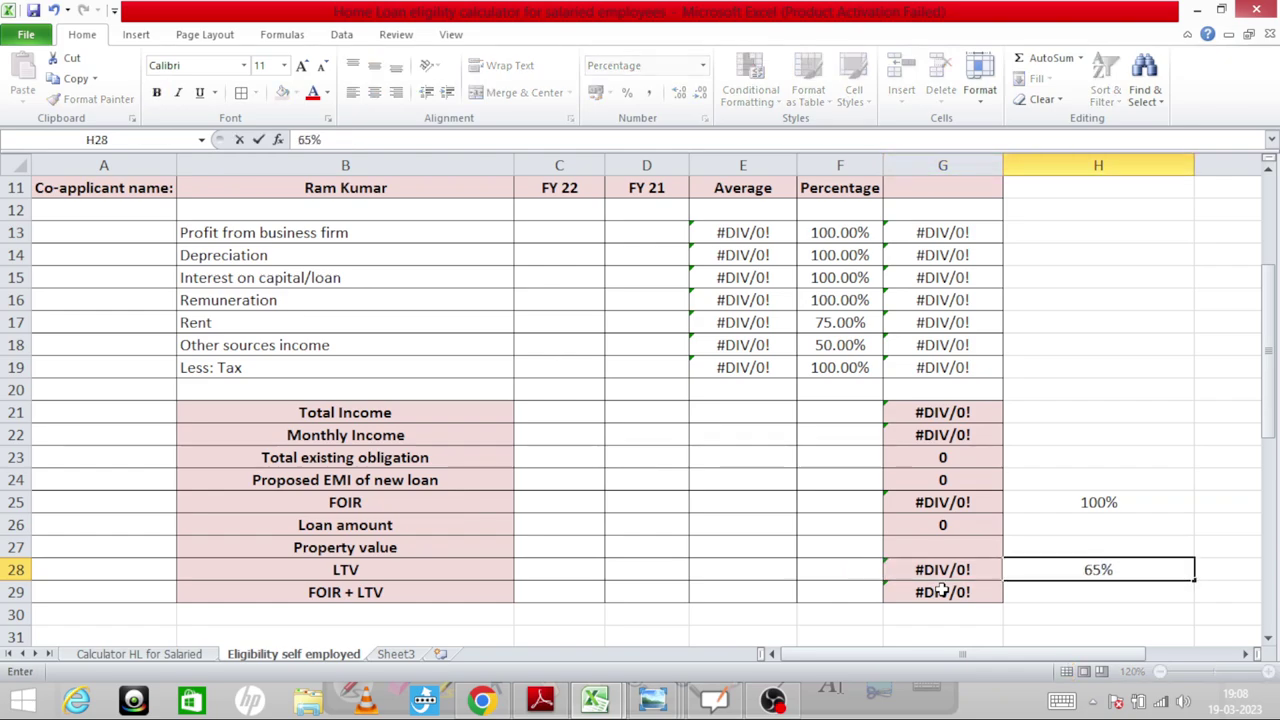
{"action": "key", "text": "Return"}
{"action": "key", "text": "Up"}
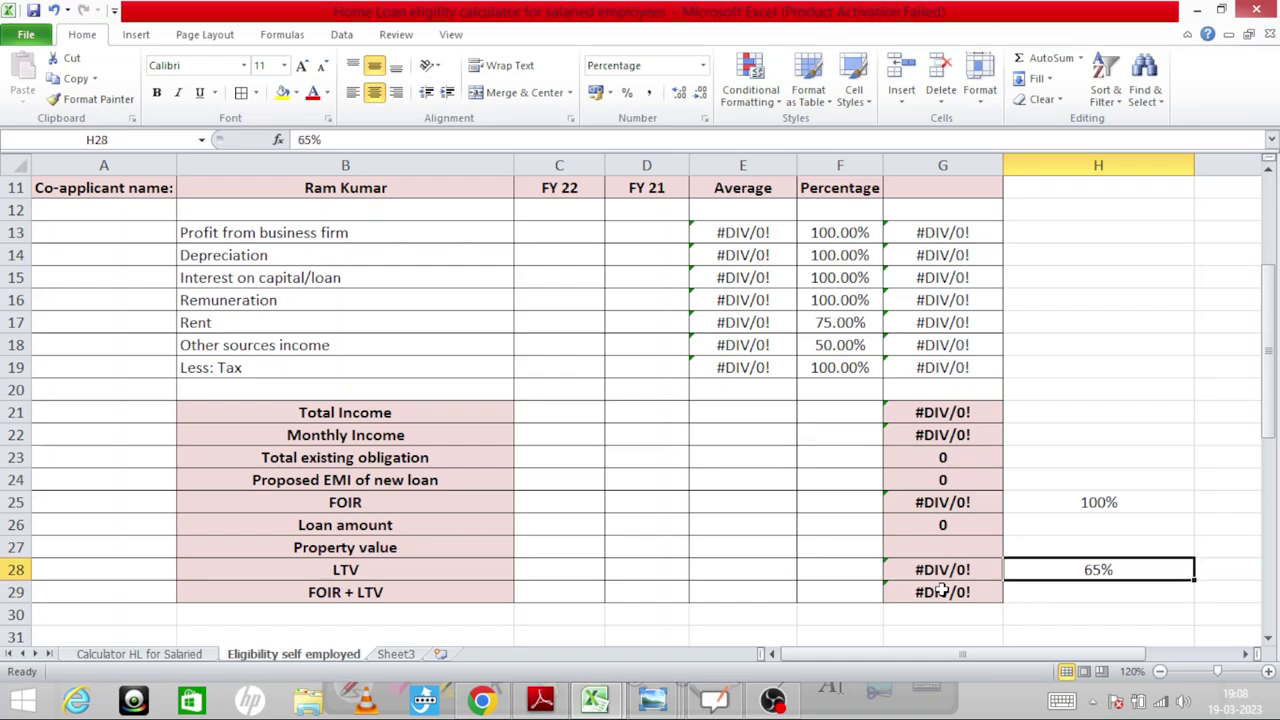
Recheck the example FOIR in H25 and set the example LTV in H28 to 60%
{"action": "key", "text": "Up"}
{"action": "key", "text": "Up"}
{"action": "key", "text": "Up"}
{"action": "key", "text": "Down"}
{"action": "key", "text": "Down"}
{"action": "key", "text": "Down"}
{"action": "type", "text": "60"}
{"action": "key", "text": "Return"}
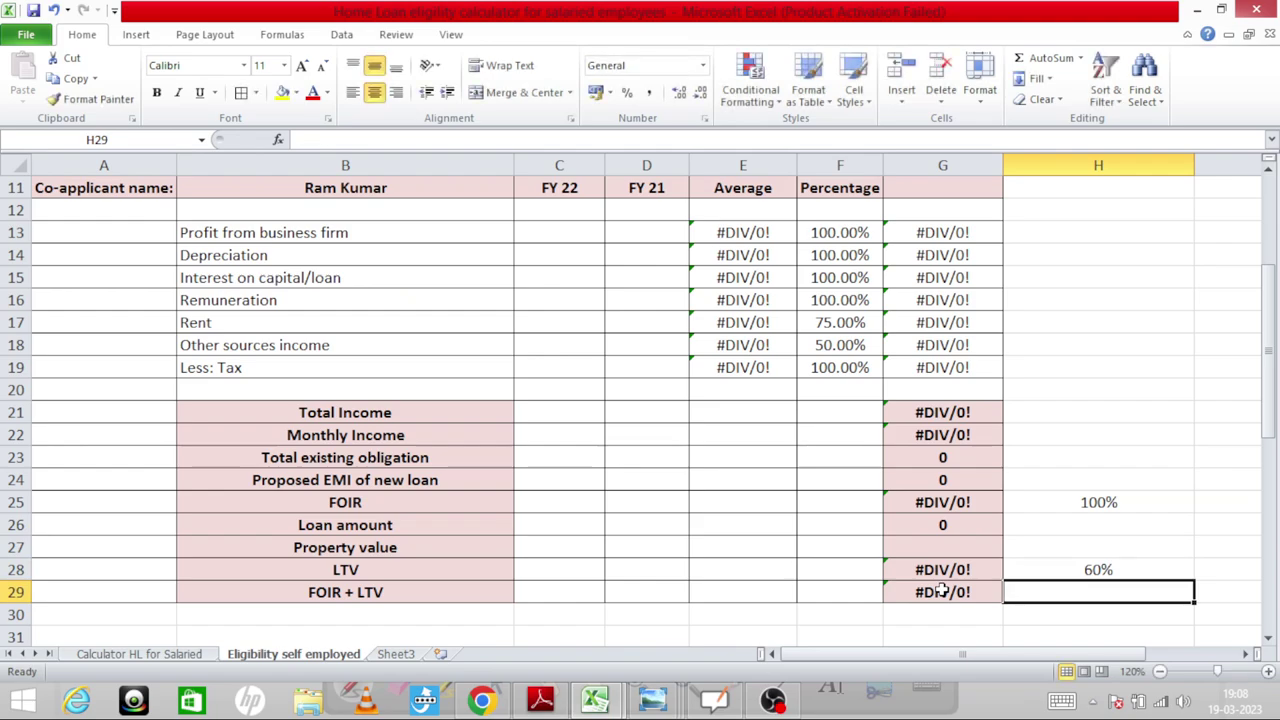
Select the range H25:H28 to view the sum of the example FOIR and LTV percentages
{"action": "key", "text": "Up"}
{"action": "key", "text": "Up"}
{"action": "key", "text": "Up"}
{"action": "key", "text": "Up"}
{"action": "key", "text": "shift+Down"}
{"action": "key", "text": "shift+Down"}
{"action": "key", "text": "shift+Down"}
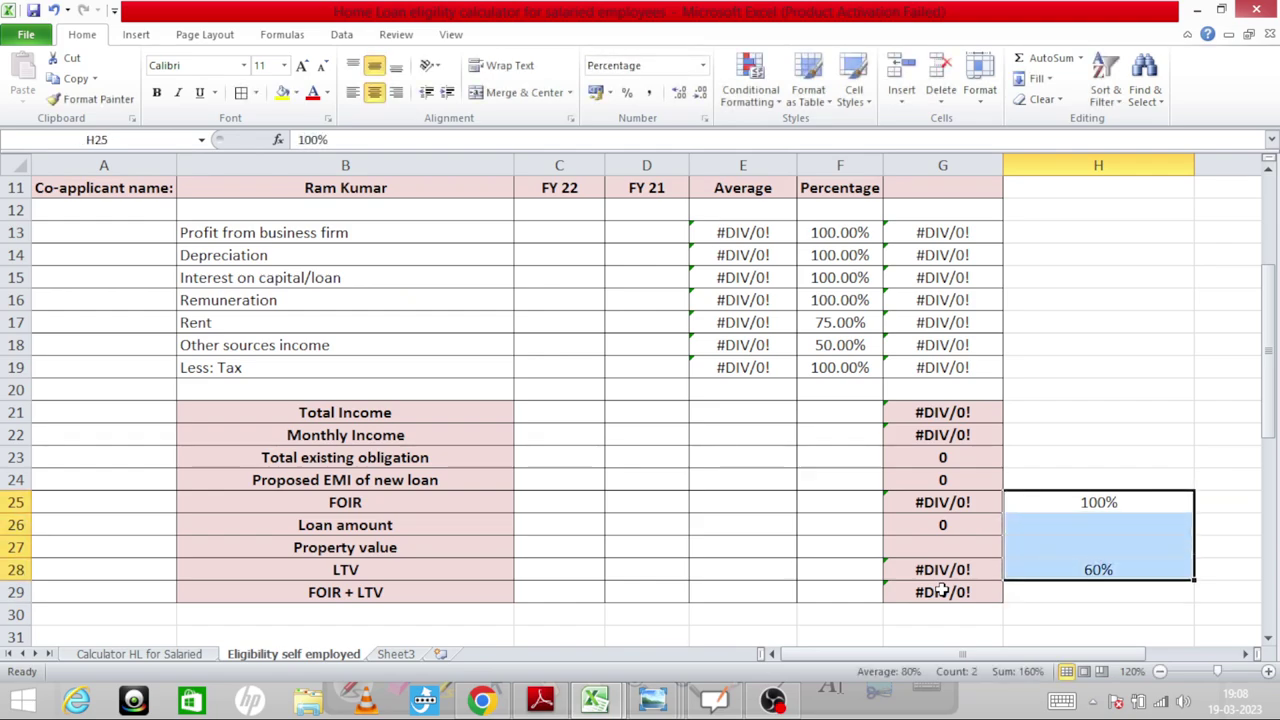
Review the FOIR, LTV and FOIR + LTV formulas in G25, G28 and G29 beside the example percentages
{"action": "key", "text": "Down"}
{"action": "key", "text": "Down"}
{"action": "key", "text": "Down"}
{"action": "key", "text": "Down"}
{"action": "key", "text": "Left"}
{"action": "key", "text": "Left"}
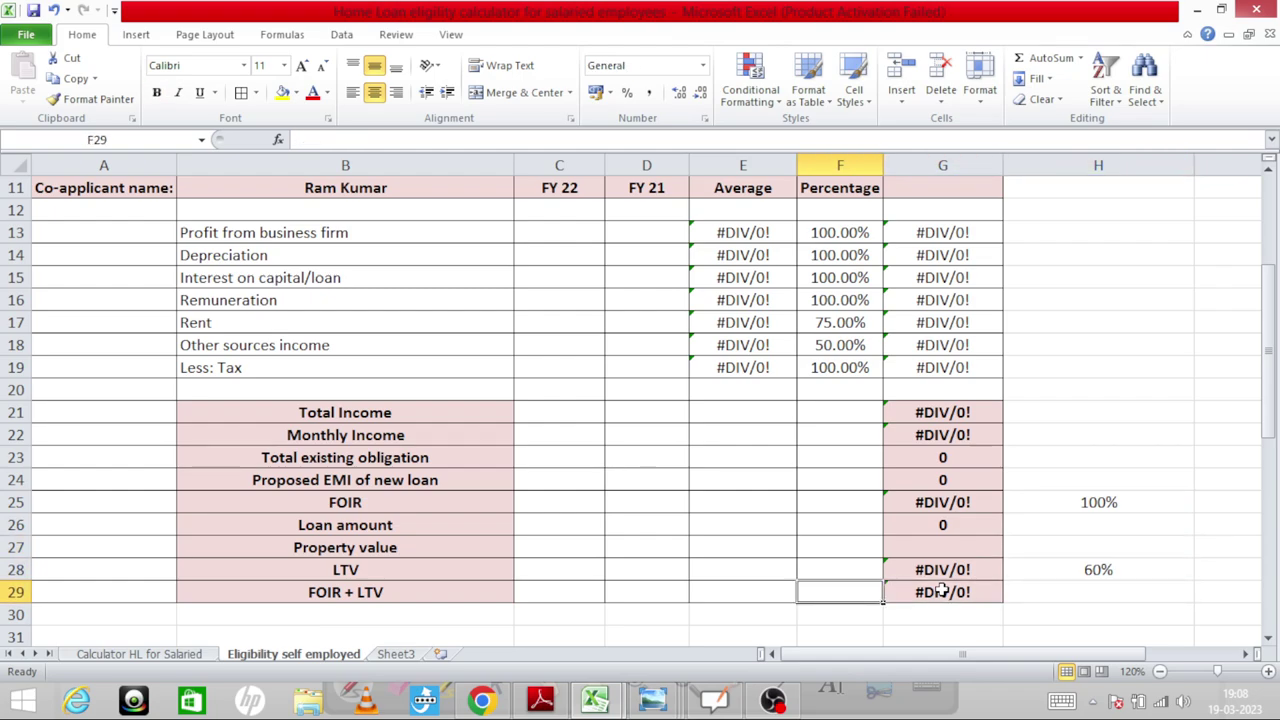
{"action": "key", "text": "Right"}
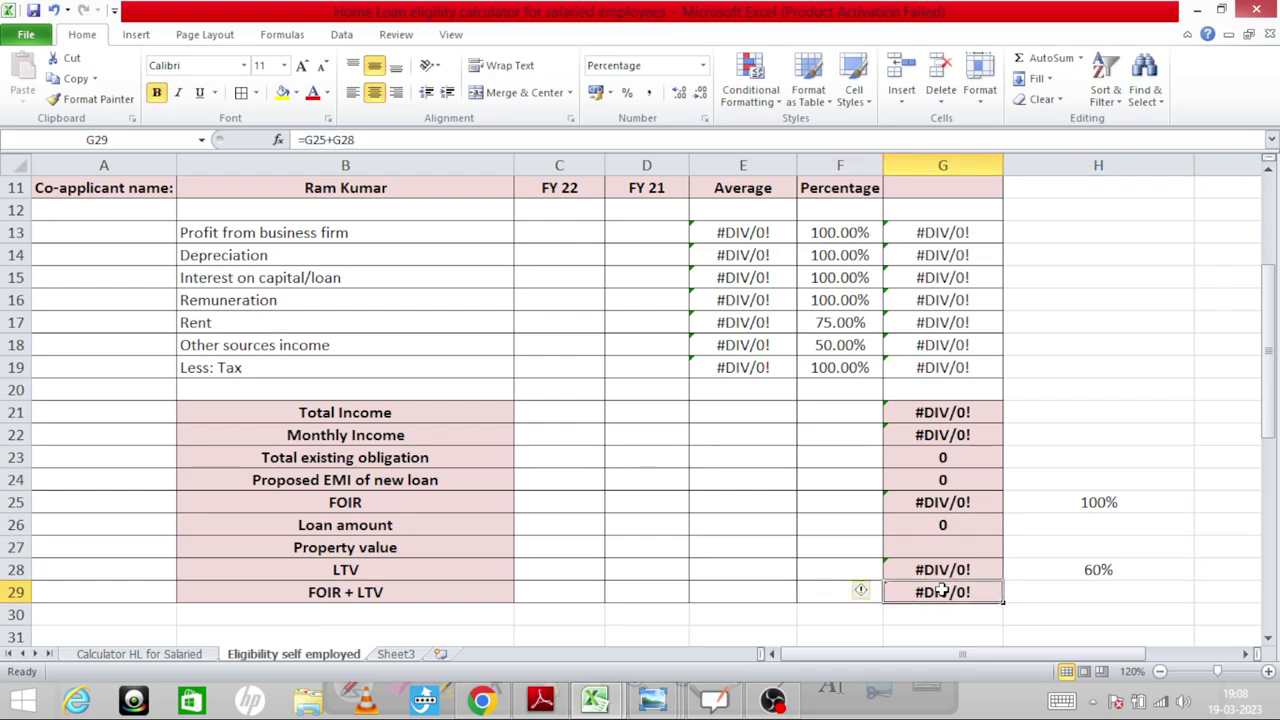
{"action": "key", "text": "Up"}
{"action": "key", "text": "Up"}
{"action": "key", "text": "Up"}
{"action": "key", "text": "Up"}
{"action": "key", "text": "Up"}
{"action": "key", "text": "Down"}
{"action": "key", "text": "Right"}
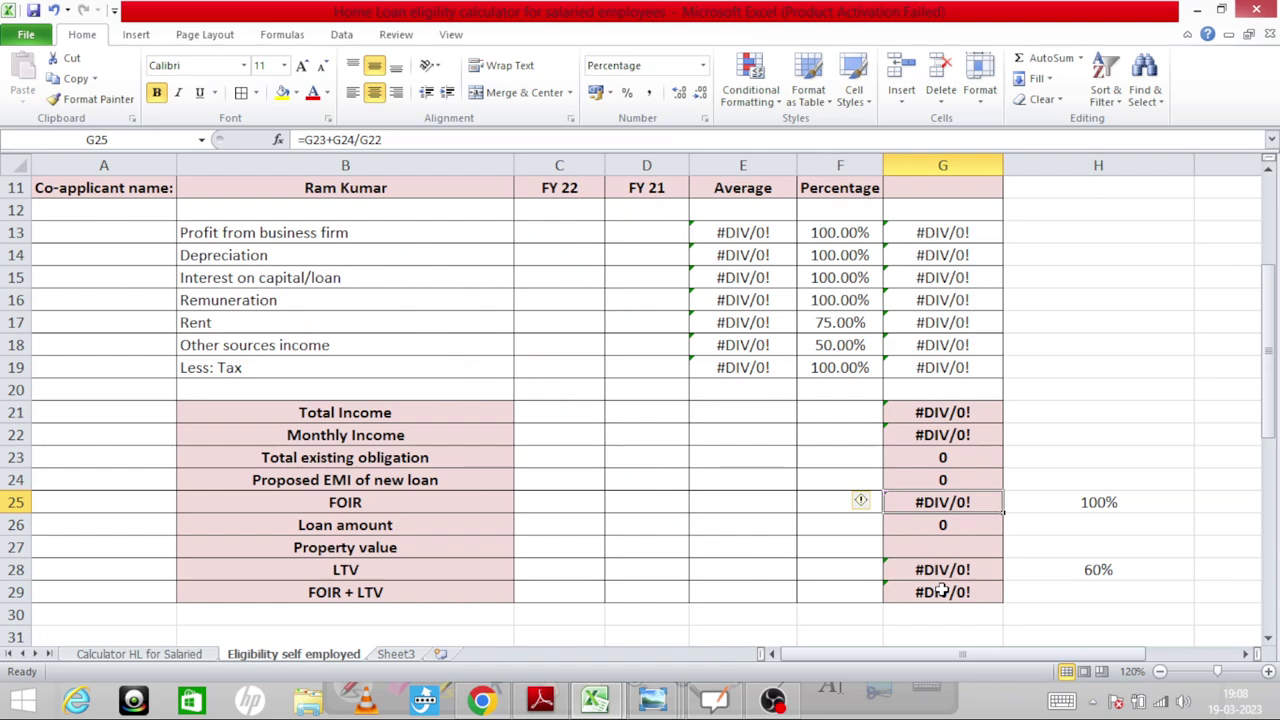
{"action": "key", "text": "shift+Down"}
{"action": "key", "text": "Left"}
{"action": "key", "text": "Down"}
{"action": "key", "text": "Down"}
{"action": "key", "text": "Down"}
{"action": "key", "text": "Right"}
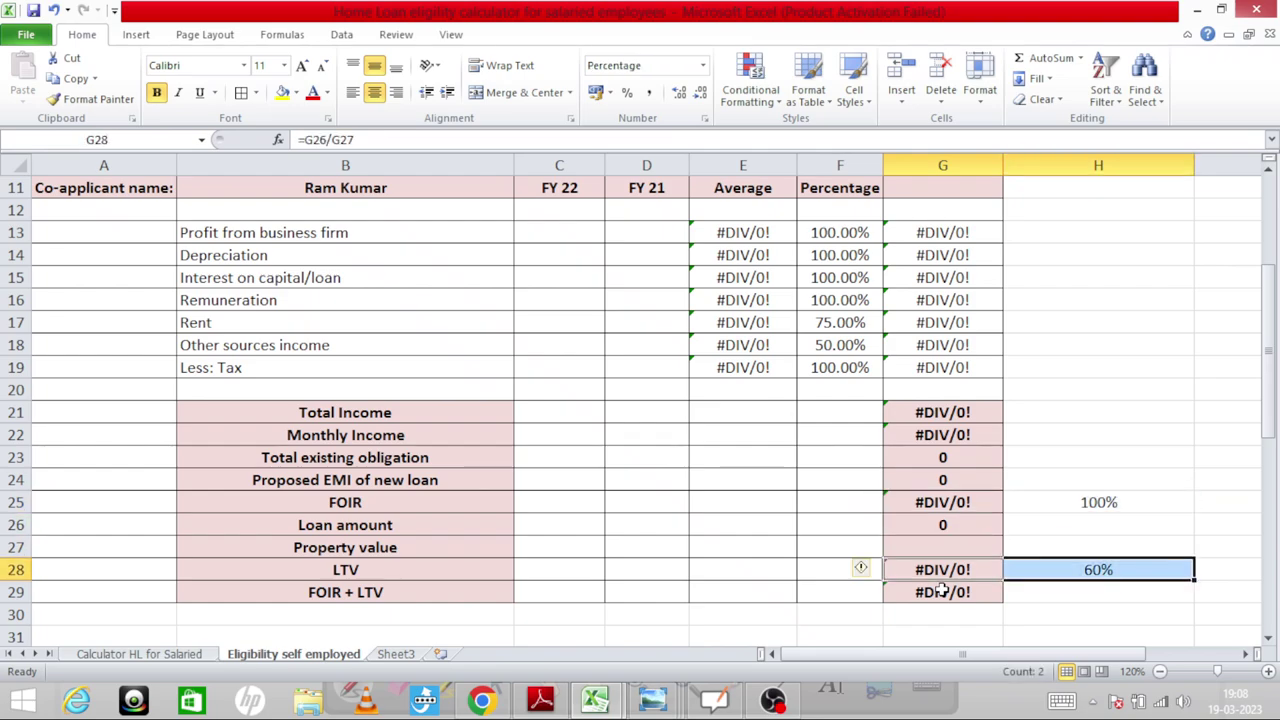
{"action": "key", "text": "Down"}
{"action": "key", "text": "Left"}
{"action": "key", "text": "Right"}
{"action": "key", "text": "Right"}
{"action": "key", "text": "Left"}
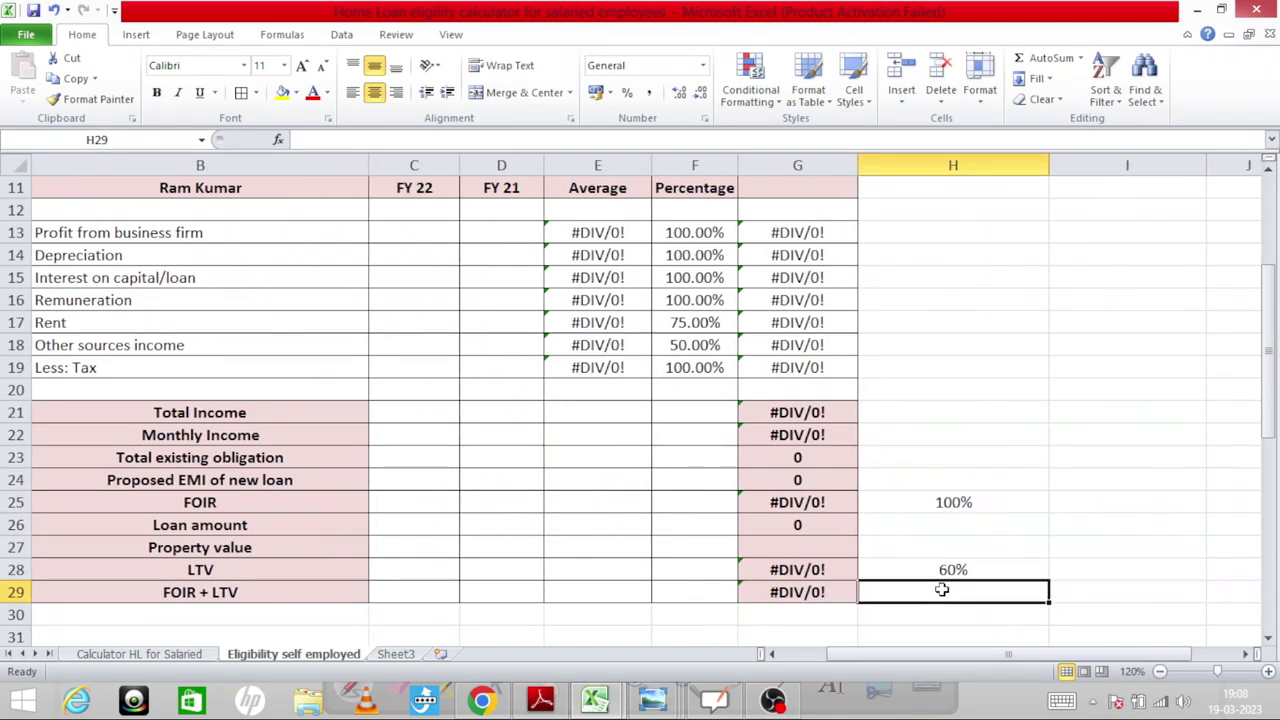
Clear the example LTV in H28 and the example FOIR in H25
{"action": "key", "text": "Up"}
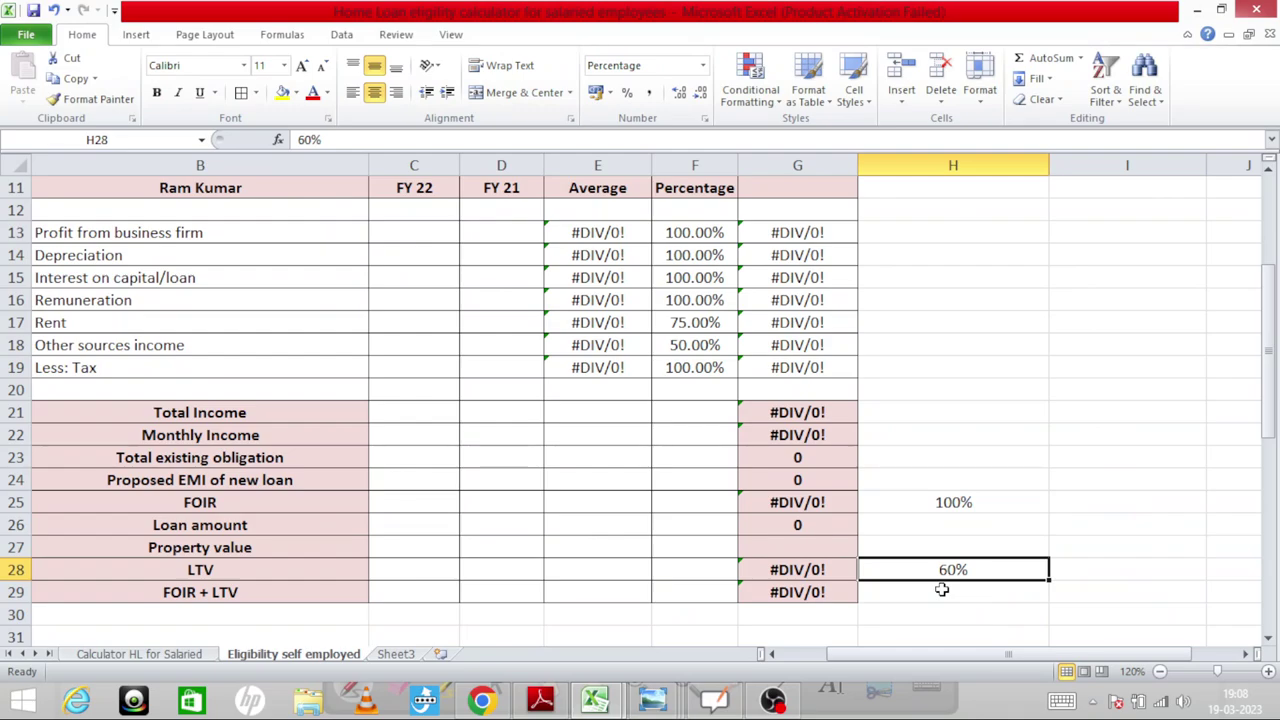
{"action": "key", "text": "Delete"}
{"action": "key", "text": "Up"}
{"action": "key", "text": "Up"}
{"action": "key", "text": "Up"}
{"action": "key", "text": "Delete"}
Go through the co-applicant income and loan summary rows and examine the proposed EMI formula in G24
{"action": "key", "text": "Down"}
{"action": "key", "text": "Left"}
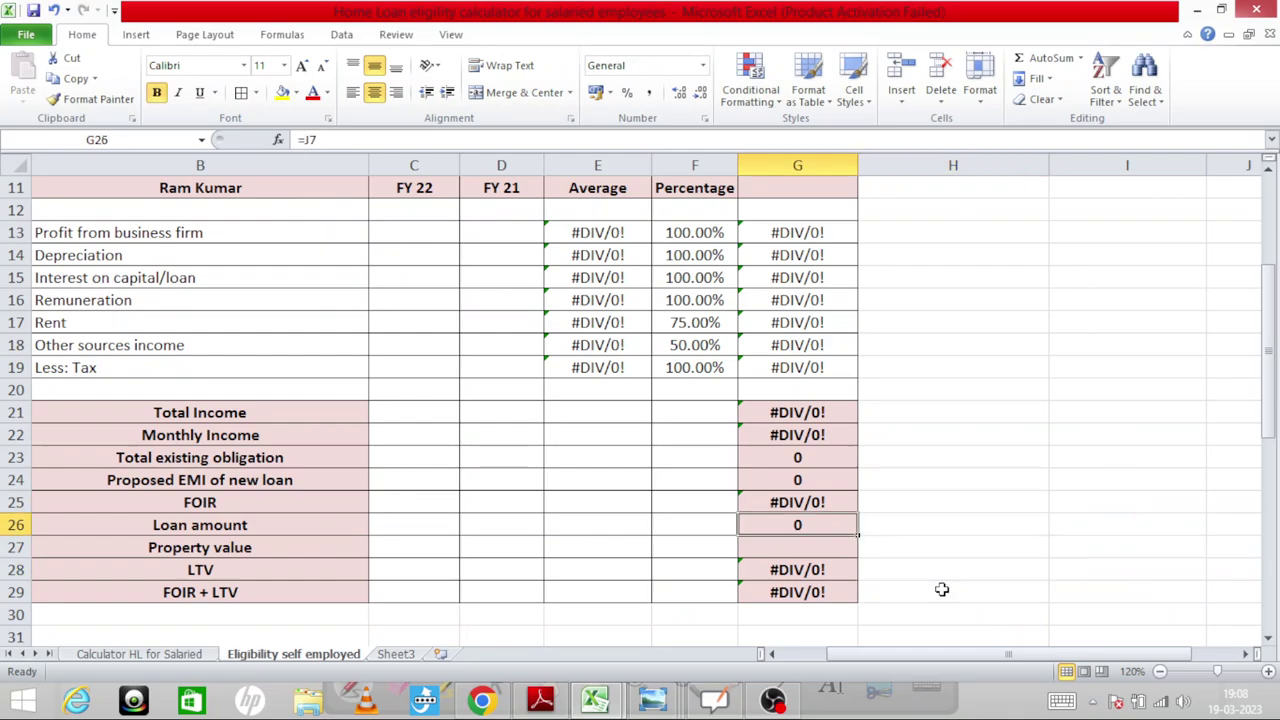
{"action": "key", "text": "Left"}
{"action": "key", "text": "Left"}
{"action": "key", "text": "Left"}
{"action": "key", "text": "Left"}
{"action": "key", "text": "Left"}
{"action": "key", "text": "Left"}
{"action": "key", "text": "Down"}
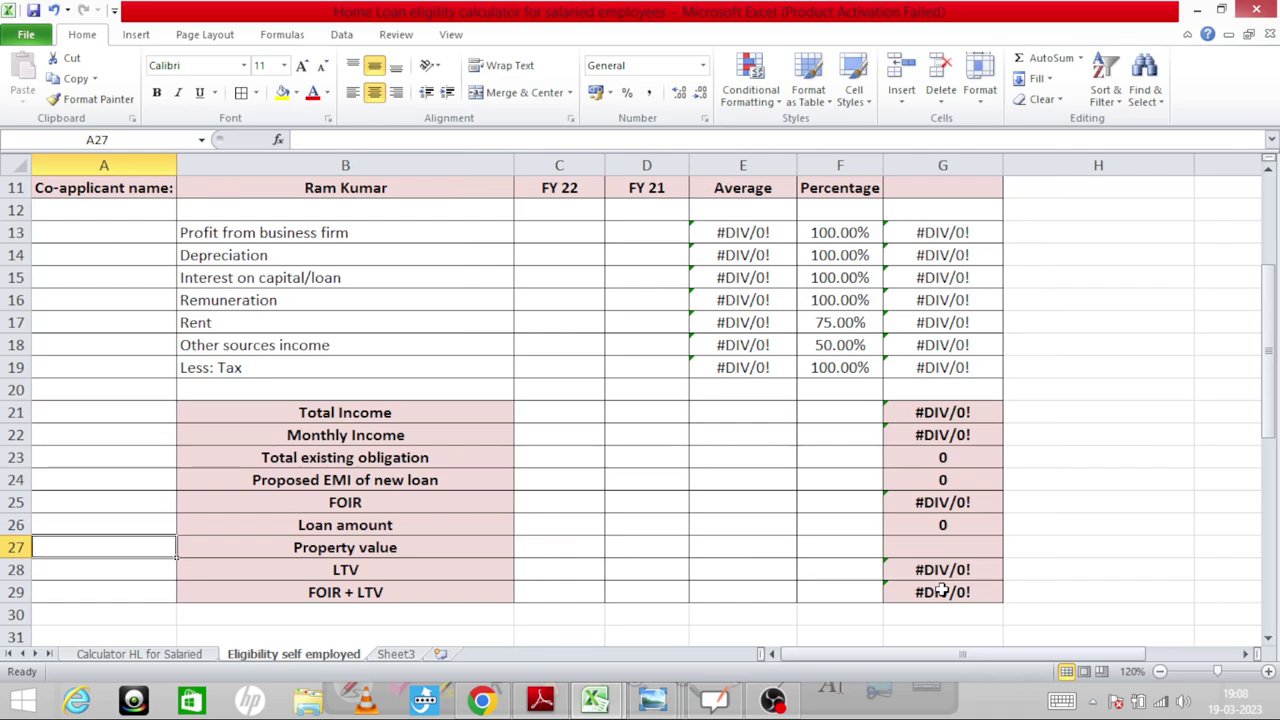
{"action": "key", "text": "Up"}
{"action": "key", "text": "Up"}
{"action": "key", "text": "Up"}
{"action": "key", "text": "Up"}
{"action": "key", "text": "Up"}
{"action": "key", "text": "Up"}
{"action": "key", "text": "Up"}
{"action": "key", "text": "Up"}
{"action": "key", "text": "Up"}
{"action": "key", "text": "Up"}
{"action": "key", "text": "Up"}
{"action": "key", "text": "Up"}
{"action": "key", "text": "Up"}
{"action": "key", "text": "Up"}
{"action": "key", "text": "Down"}
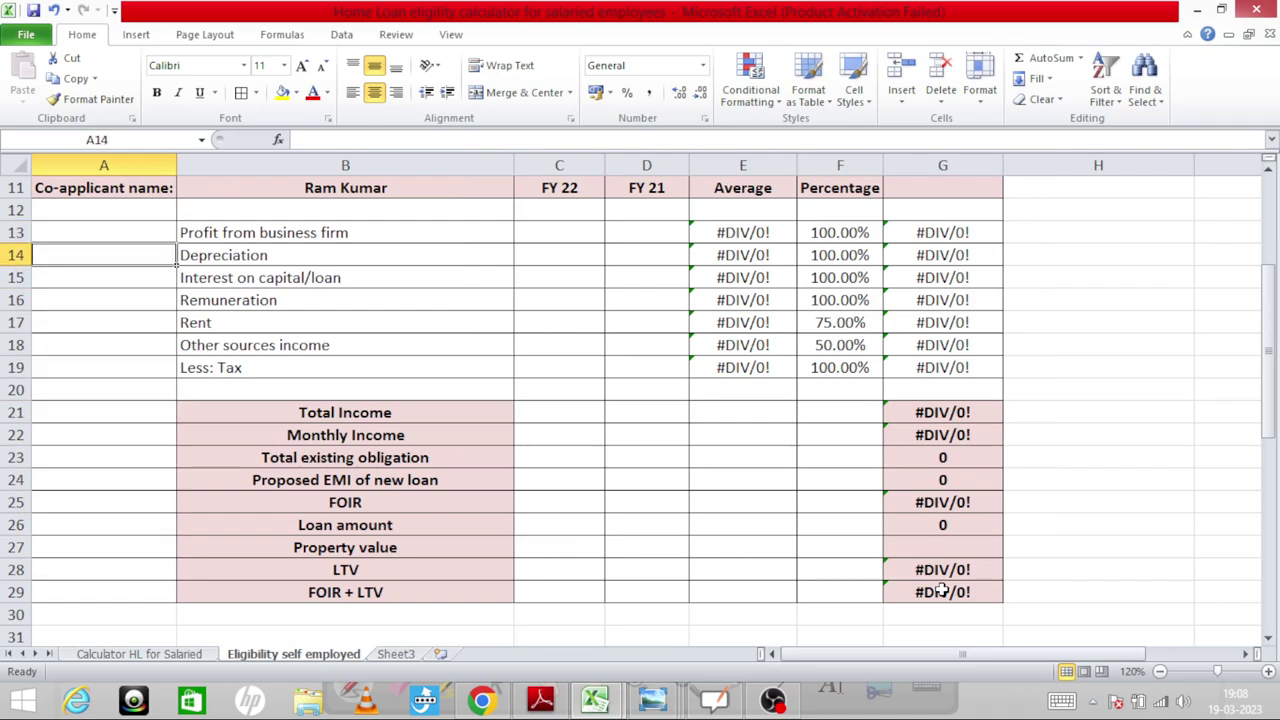
{"action": "key", "text": "Down"}
{"action": "key", "text": "Down"}
{"action": "key", "text": "Down"}
{"action": "key", "text": "Down"}
{"action": "key", "text": "Down"}
{"action": "key", "text": "Down"}
{"action": "key", "text": "Down"}
{"action": "key", "text": "Down"}
{"action": "key", "text": "Down"}
{"action": "key", "text": "Right"}
{"action": "key", "text": "Right"}
{"action": "key", "text": "Down"}
{"action": "key", "text": "Right"}
{"action": "key", "text": "Right"}
{"action": "key", "text": "Right"}
{"action": "key", "text": "Right"}
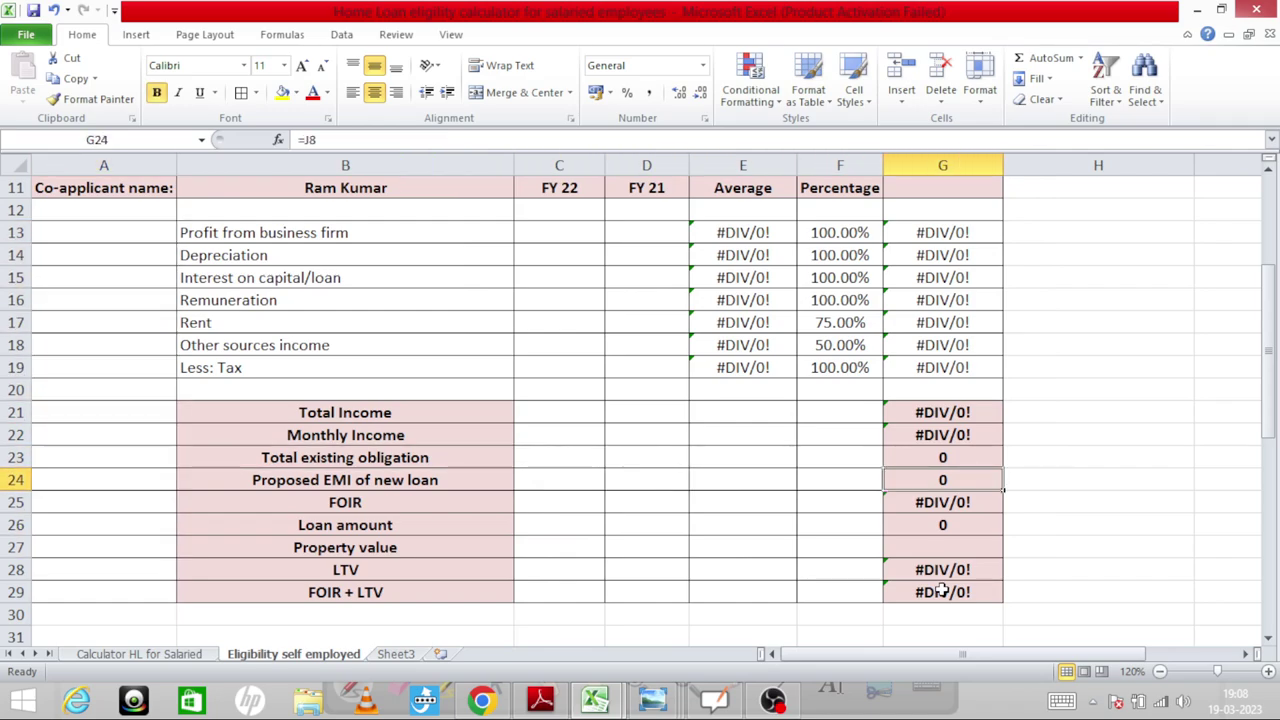
{"action": "key", "text": "Up"}
{"action": "key", "text": "Up"}
{"action": "key", "text": "Up"}
{"action": "key", "text": "Up"}
{"action": "key", "text": "Up"}
{"action": "key", "text": "Up"}
{"action": "key", "text": "Up"}
{"action": "key", "text": "Up"}
{"action": "key", "text": "Up"}
{"action": "key", "text": "Up"}
{"action": "key", "text": "Up"}
{"action": "key", "text": "Up"}
{"action": "key", "text": "Up"}
{"action": "key", "text": "Up"}
{"action": "key", "text": "Up"}
{"action": "key", "text": "Down"}
{"action": "key", "text": "Down"}
{"action": "key", "text": "Down"}
{"action": "key", "text": "Down"}
{"action": "key", "text": "Down"}
{"action": "key", "text": "Down"}
{"action": "key", "text": "Down"}
{"action": "key", "text": "Down"}
{"action": "key", "text": "Down"}
{"action": "key", "text": "Down"}
{"action": "key", "text": "Down"}
{"action": "key", "text": "Down"}
{"action": "key", "text": "Down"}
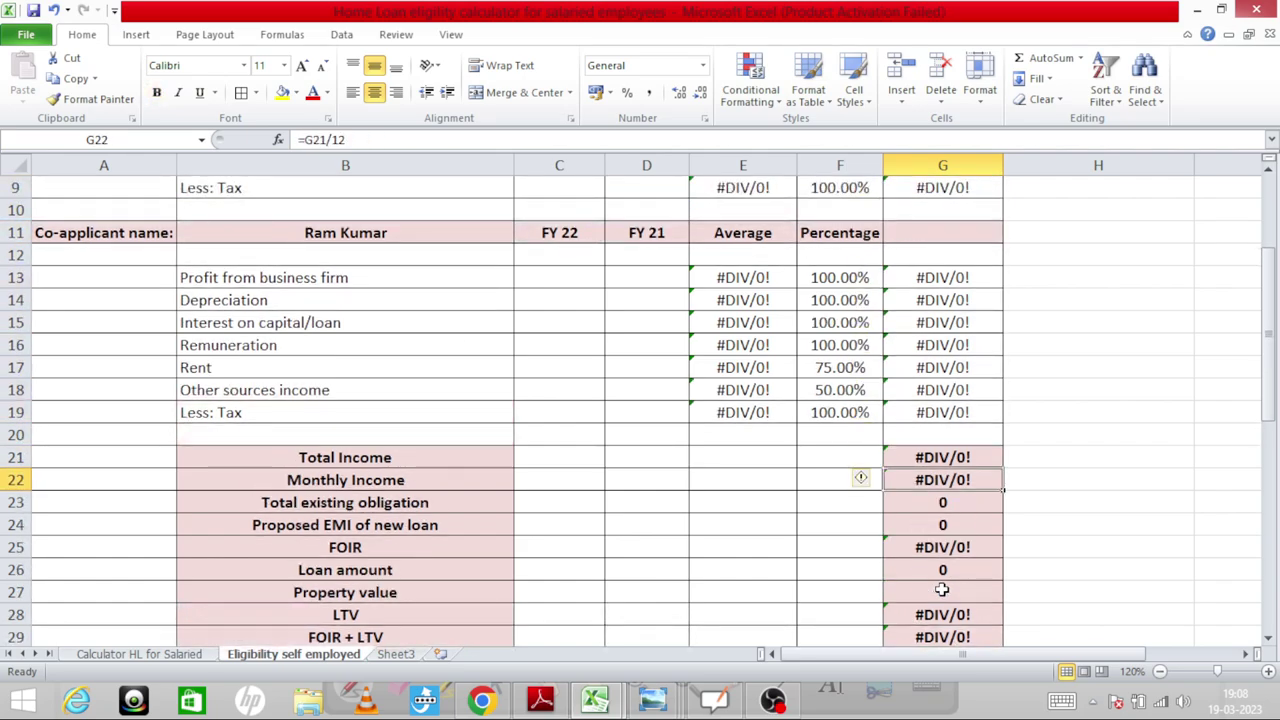
{"action": "key", "text": "Down"}
{"action": "key", "text": "Left"}
{"action": "key", "text": "Left"}
{"action": "key", "text": "Left"}
{"action": "key", "text": "Down"}
{"action": "key", "text": "Left"}
{"action": "key", "text": "Left"}
{"action": "key", "text": "Right"}
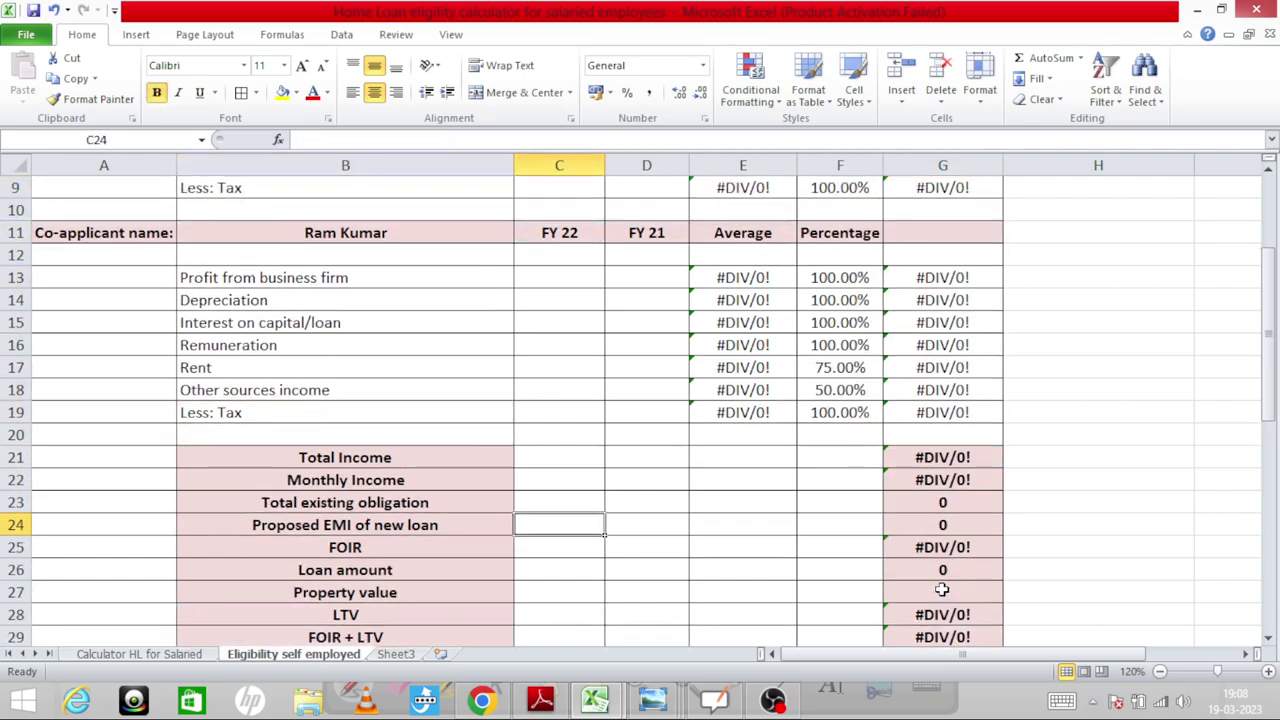
Examine the tenor and ROI entries in the EMI of proposed loan table
{"action": "key", "text": "Right"}
{"action": "key", "text": "Right"}
{"action": "key", "text": "Right"}
{"action": "key", "text": "Right"}
{"action": "key", "text": "Right"}
{"action": "key", "text": "Right"}
{"action": "key", "text": "Right"}
{"action": "key", "text": "Right"}
{"action": "key", "text": "Up"}
{"action": "key", "text": "Up"}
{"action": "key", "text": "Up"}
{"action": "key", "text": "Up"}
{"action": "key", "text": "Up"}
{"action": "key", "text": "Up"}
{"action": "key", "text": "Up"}
{"action": "key", "text": "Up"}
{"action": "key", "text": "Up"}
{"action": "key", "text": "Up"}
{"action": "key", "text": "Up"}
{"action": "key", "text": "Up"}
{"action": "key", "text": "Up"}
{"action": "key", "text": "Up"}
{"action": "key", "text": "Up"}
{"action": "key", "text": "Up"}
{"action": "key", "text": "Up"}
{"action": "key", "text": "Up"}
{"action": "key", "text": "Up"}
{"action": "key", "text": "Up"}
{"action": "key", "text": "Up"}
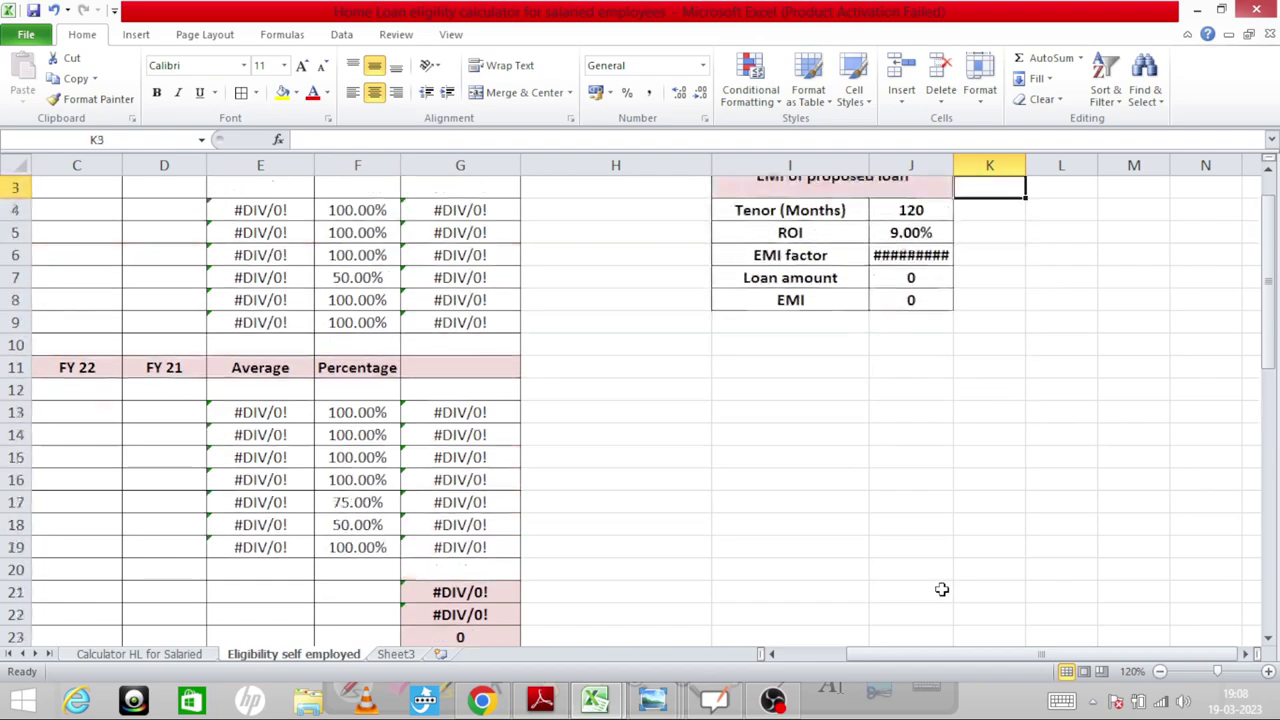
{"action": "key", "text": "Left"}
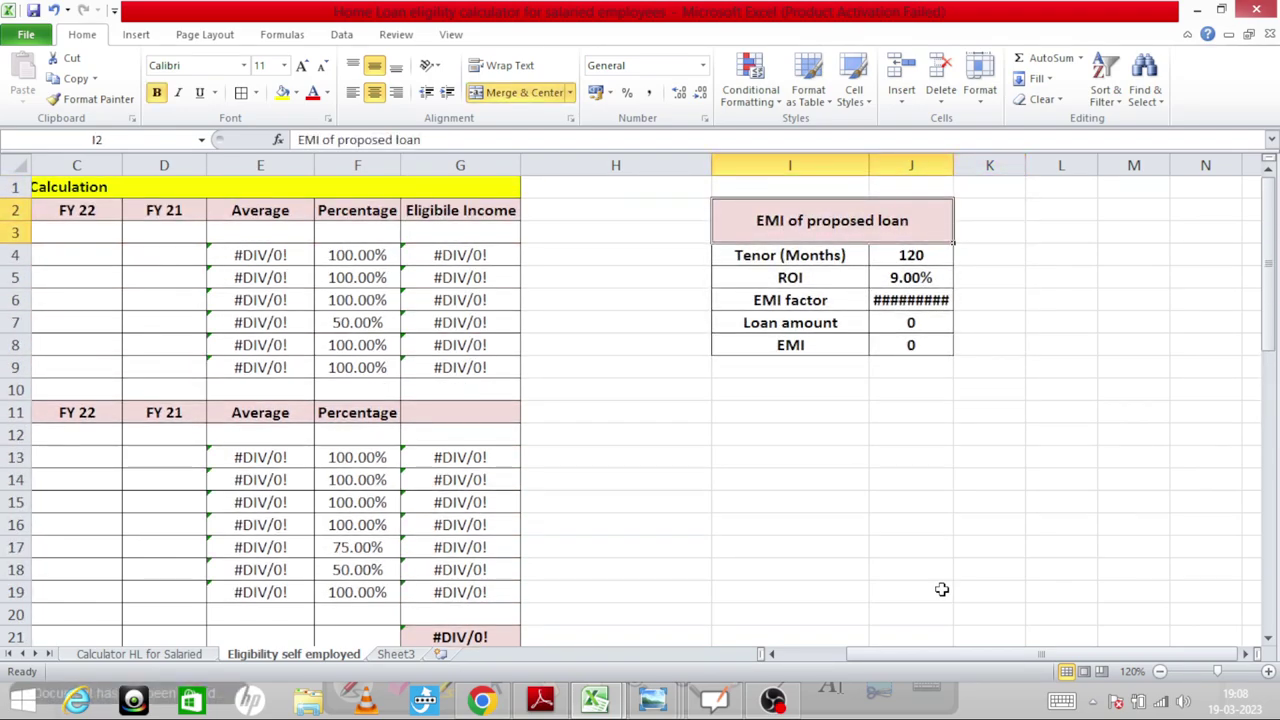
{"action": "key", "text": "Down"}
{"action": "key", "text": "Left"}
{"action": "key", "text": "Right"}
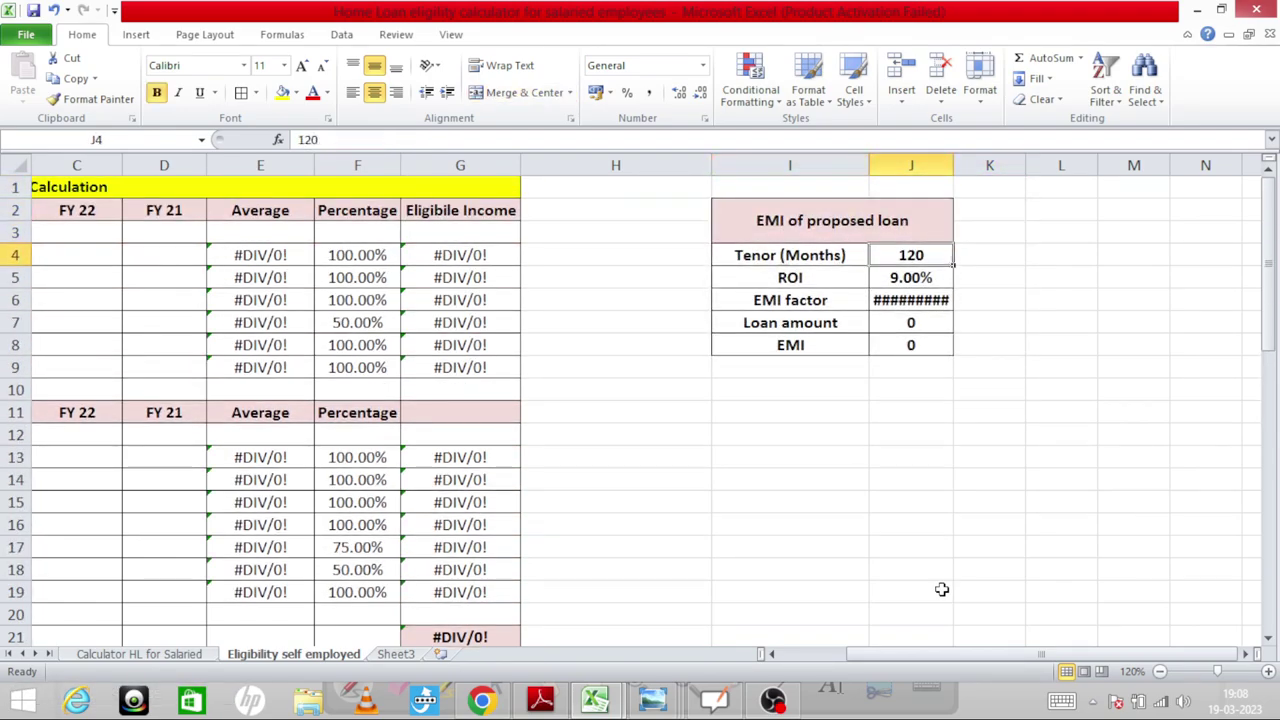
{"action": "key", "text": "Down"}
{"action": "key", "text": "Left"}
{"action": "key", "text": "Right"}
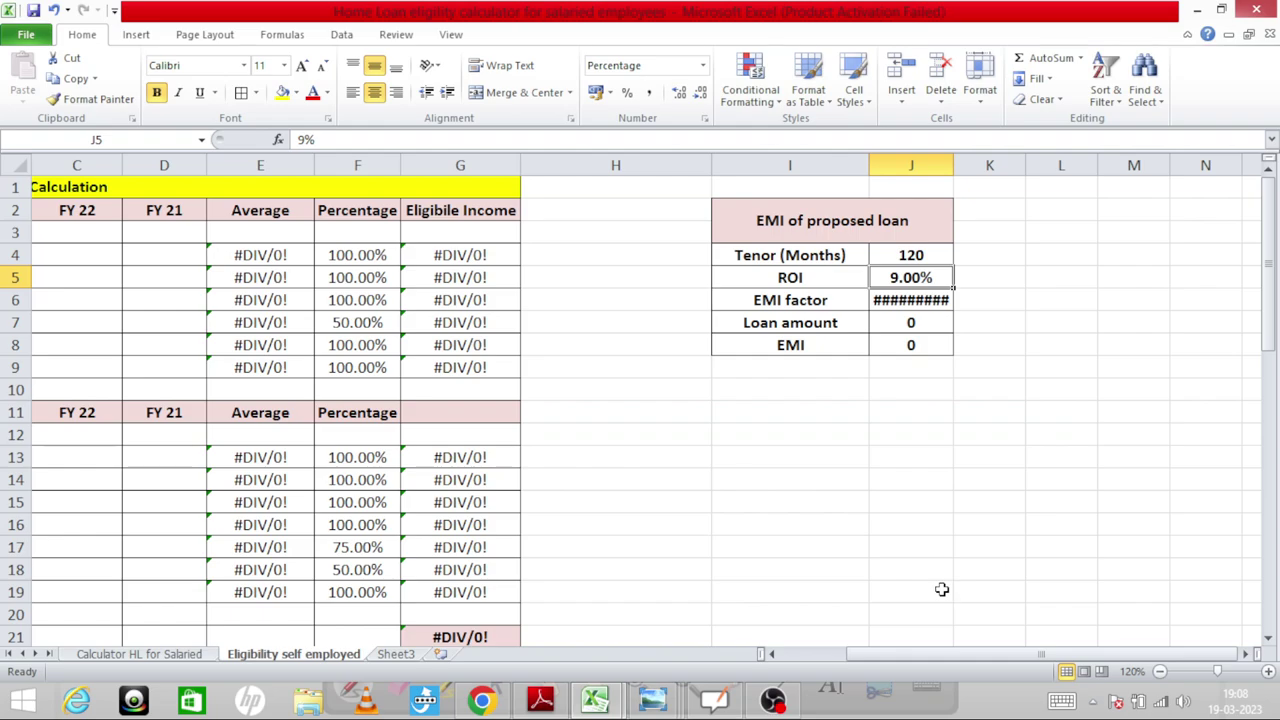
Widen column J slightly so the EMI factor in J6 fits in its cell
{"action": "key", "text": "Down"}
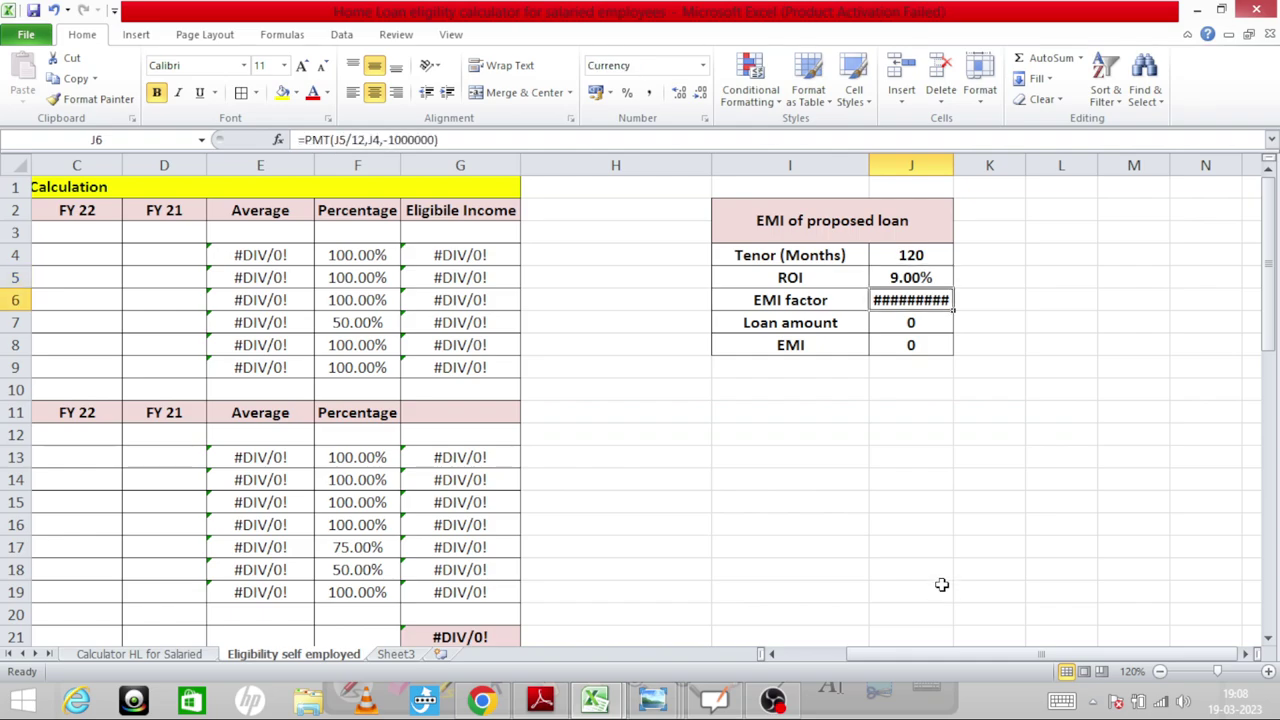
{"action": "left_click_drag", "start_coordinate": [958, 170], "coordinate": [962, 170]}
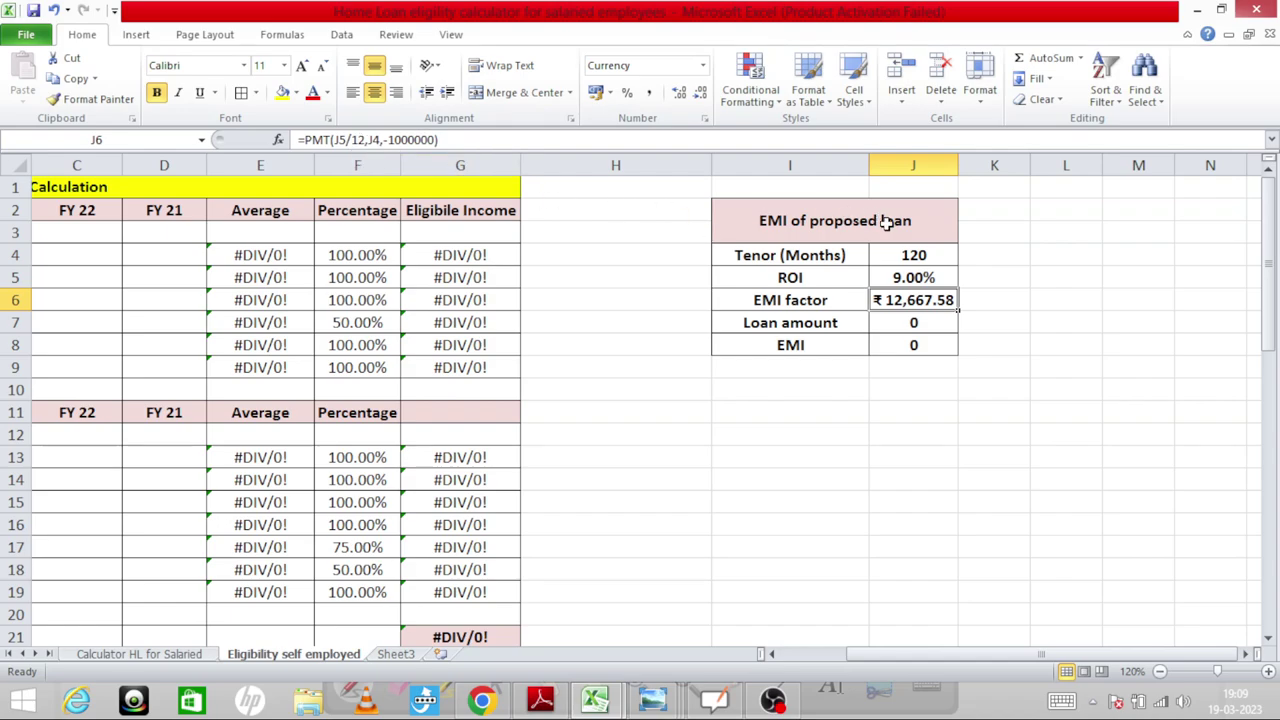
Examine the EMI factor formula in J6 along with the tenor in J4 and ROI in J5 that it uses
{"action": "left_click", "coordinate": [917, 255]}
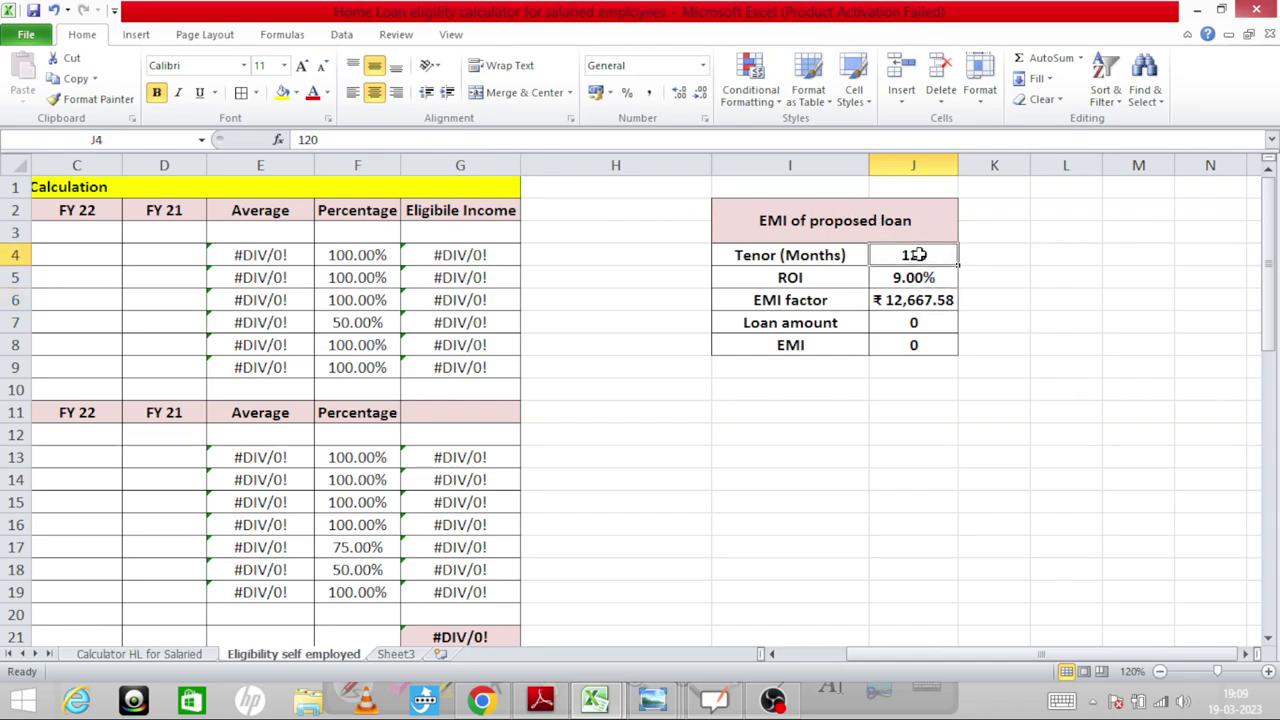
{"action": "left_click", "coordinate": [890, 298]}
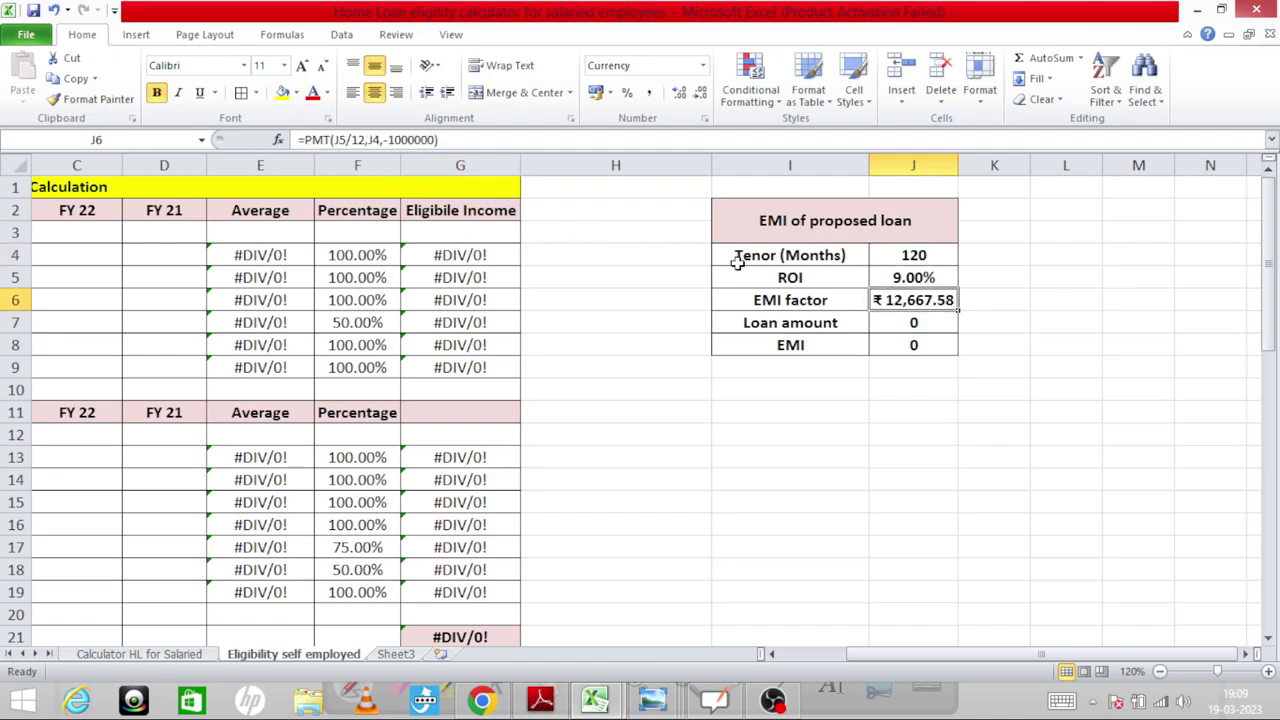
{"action": "left_click", "coordinate": [935, 328]}
{"action": "left_click", "coordinate": [914, 297]}
{"action": "left_click", "coordinate": [922, 255]}
{"action": "left_click", "coordinate": [920, 277]}
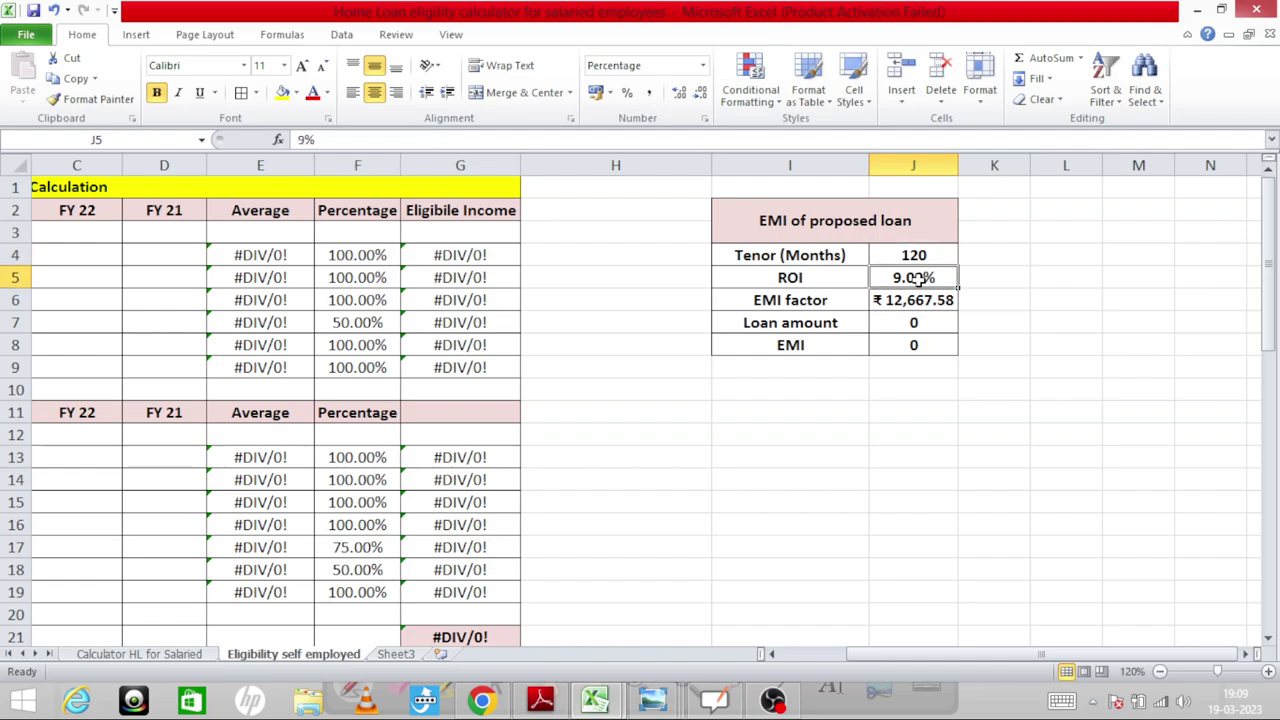
{"action": "left_click_drag", "start_coordinate": [916, 305], "coordinate": [1094, 317]}
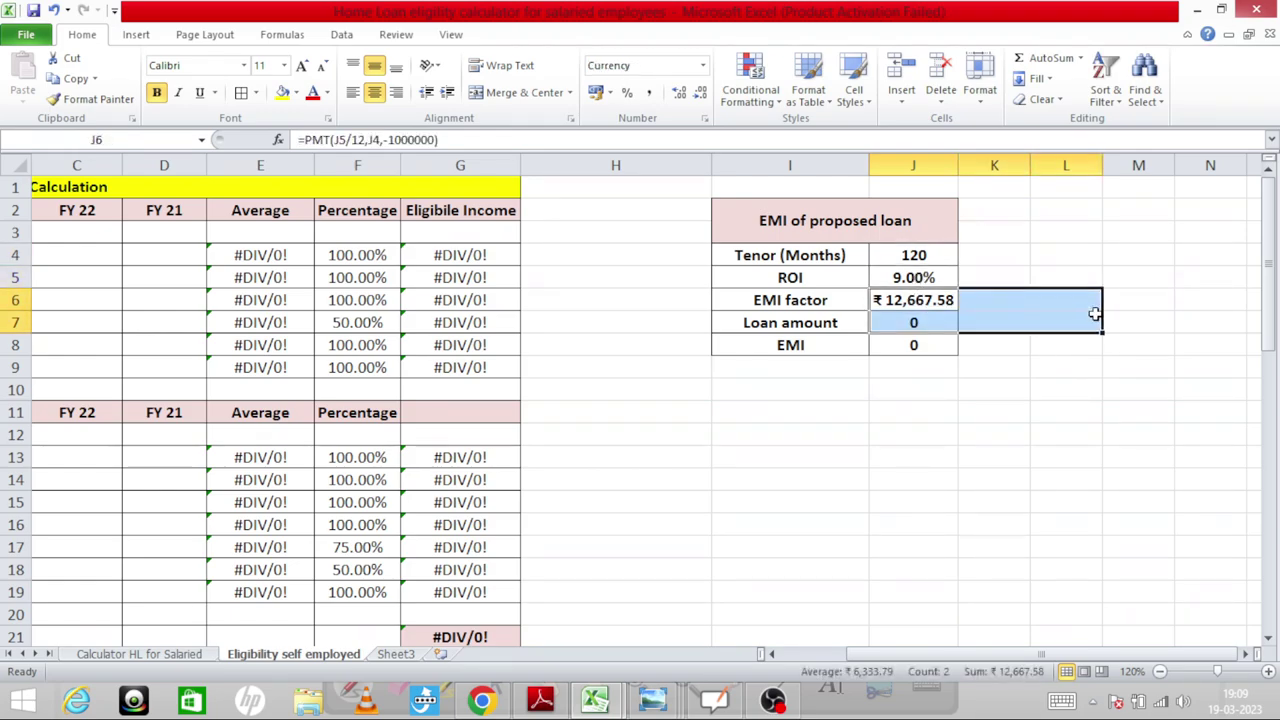
{"action": "left_click", "coordinate": [1072, 426]}
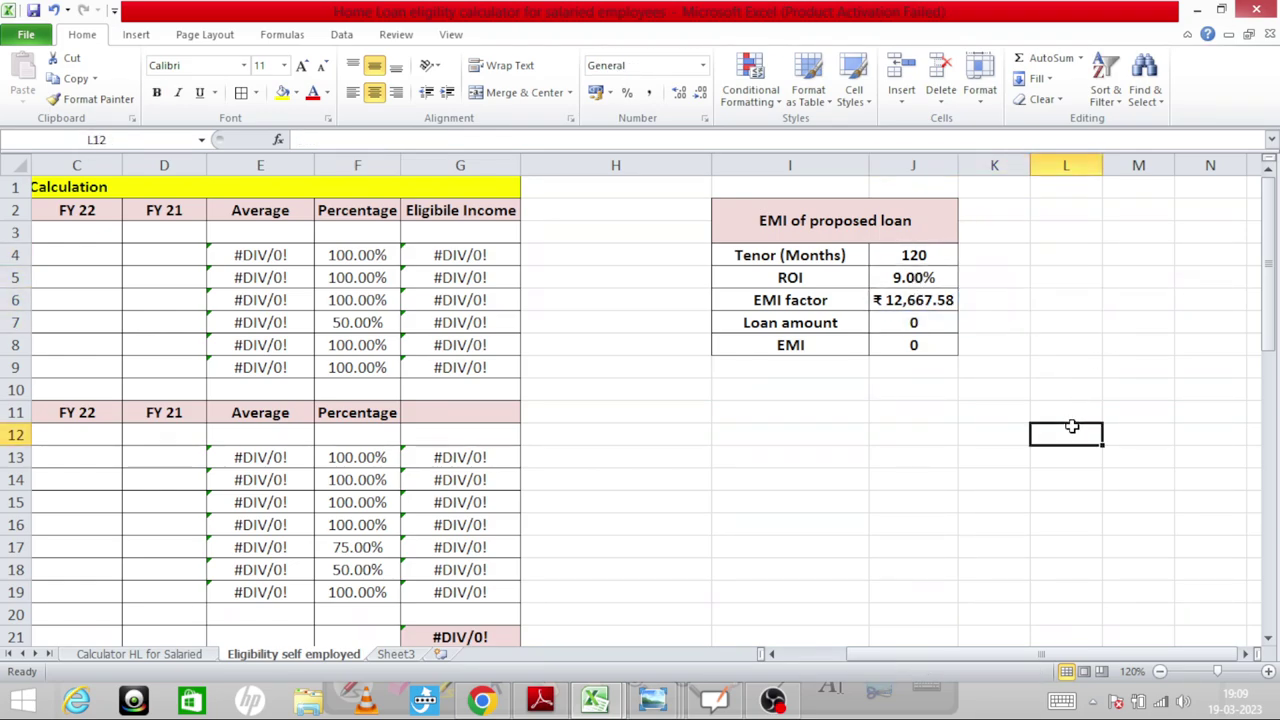
Set the loan amount in J7 to 10 and recheck the EMI and EMI factor formulas in J8 and J6
{"action": "left_click", "coordinate": [919, 363]}
{"action": "key", "text": "Up"}
{"action": "key", "text": "Up"}
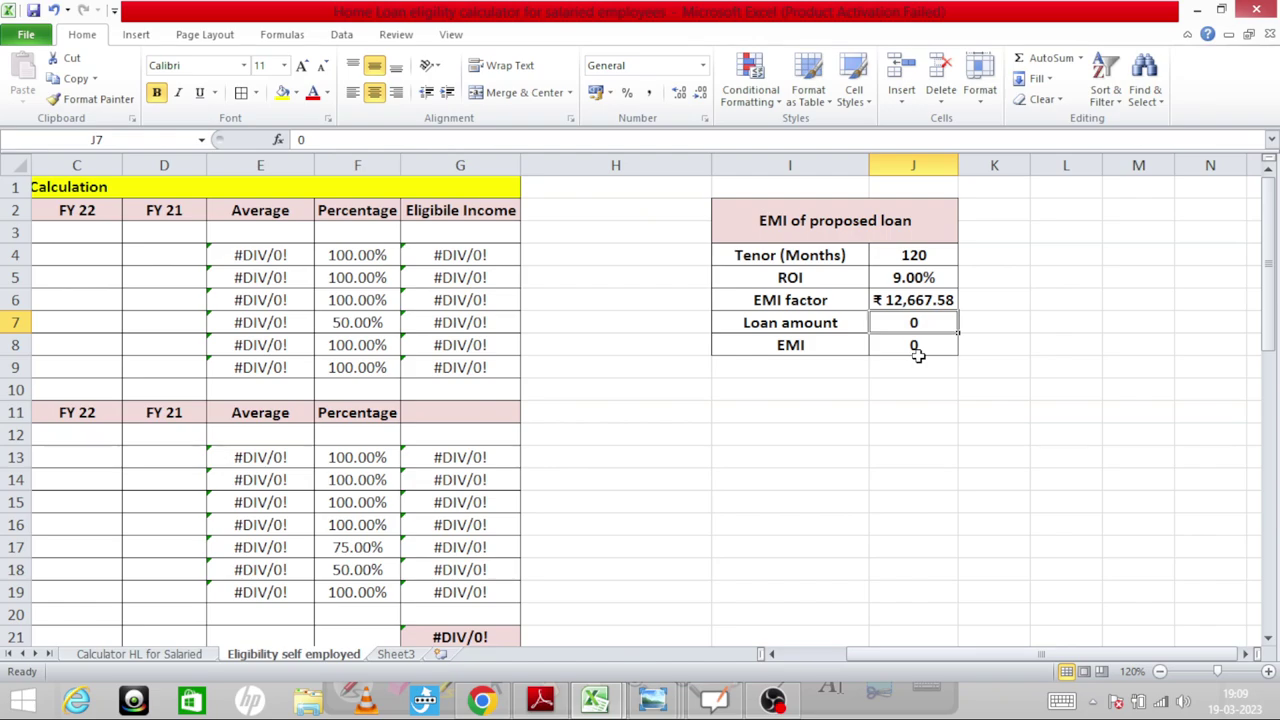
{"action": "type", "text": "10"}
{"action": "key", "text": "Return"}
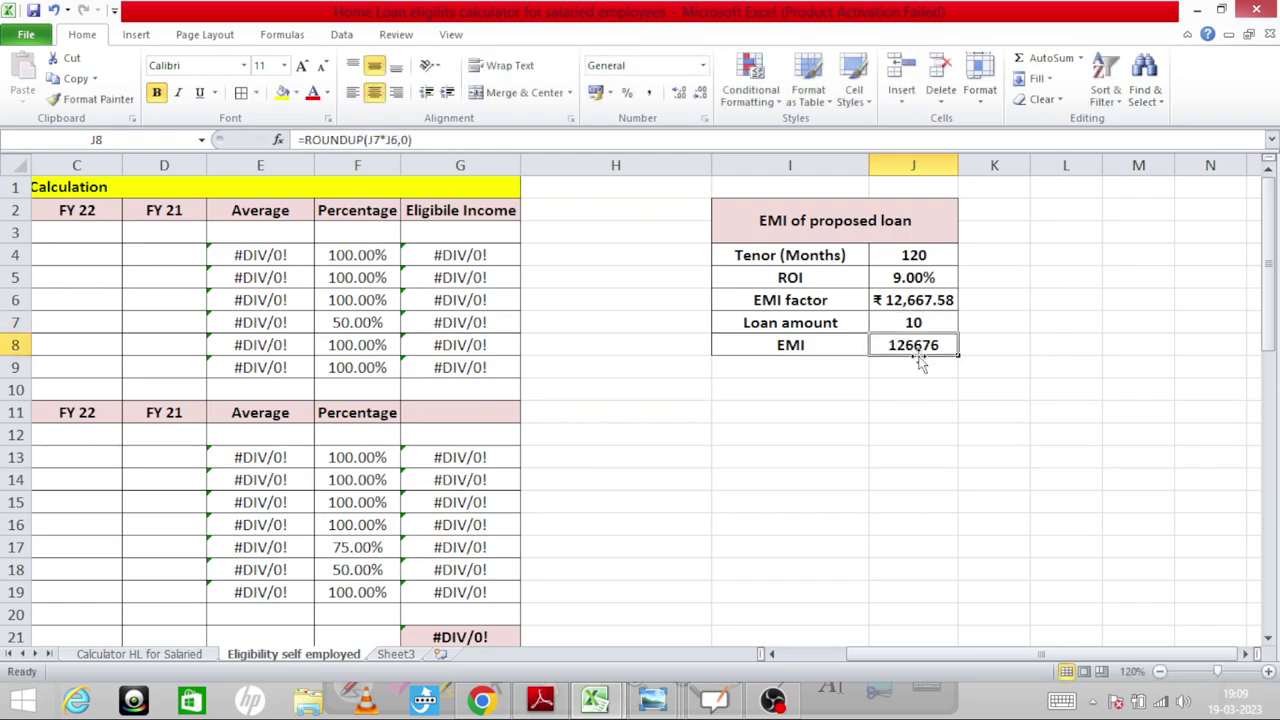
{"action": "key", "text": "Up"}
{"action": "key", "text": "Up"}
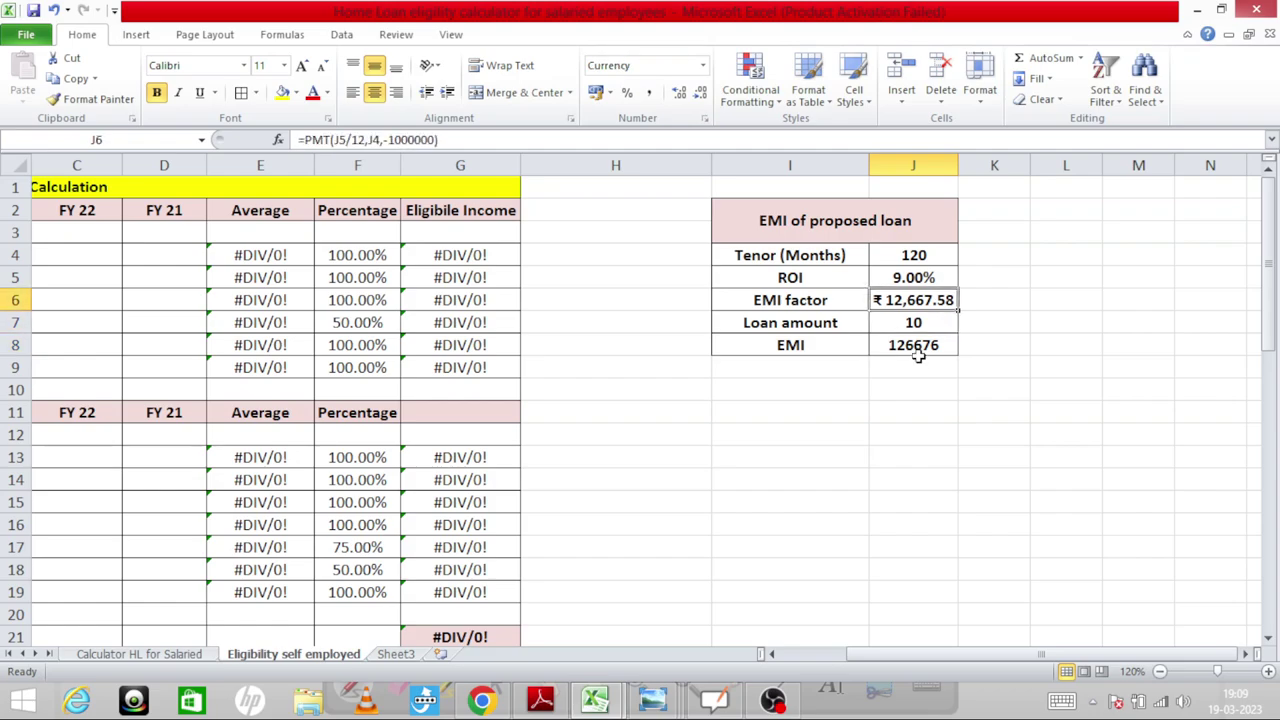
Compare the EMI factor formula in J6 with the loan amount entry in J7
{"action": "key", "text": "Down"}
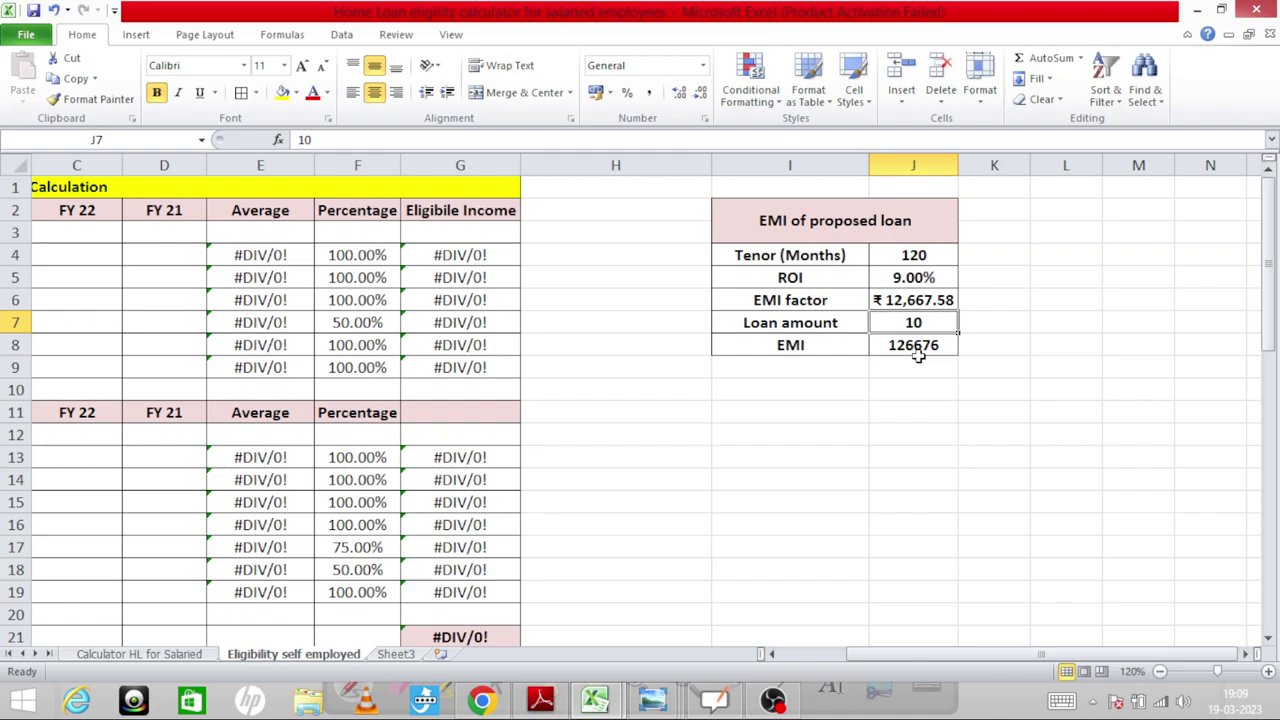
{"action": "key", "text": "Up"}
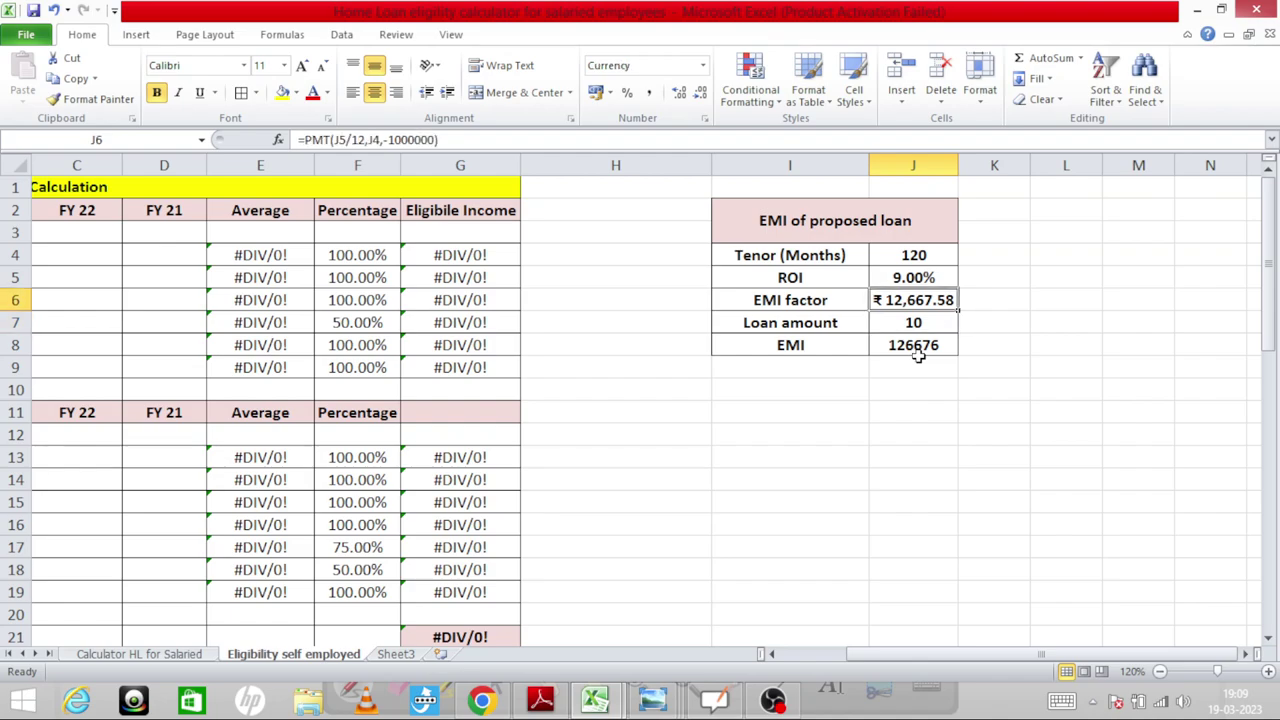
{"action": "key", "text": "Down"}
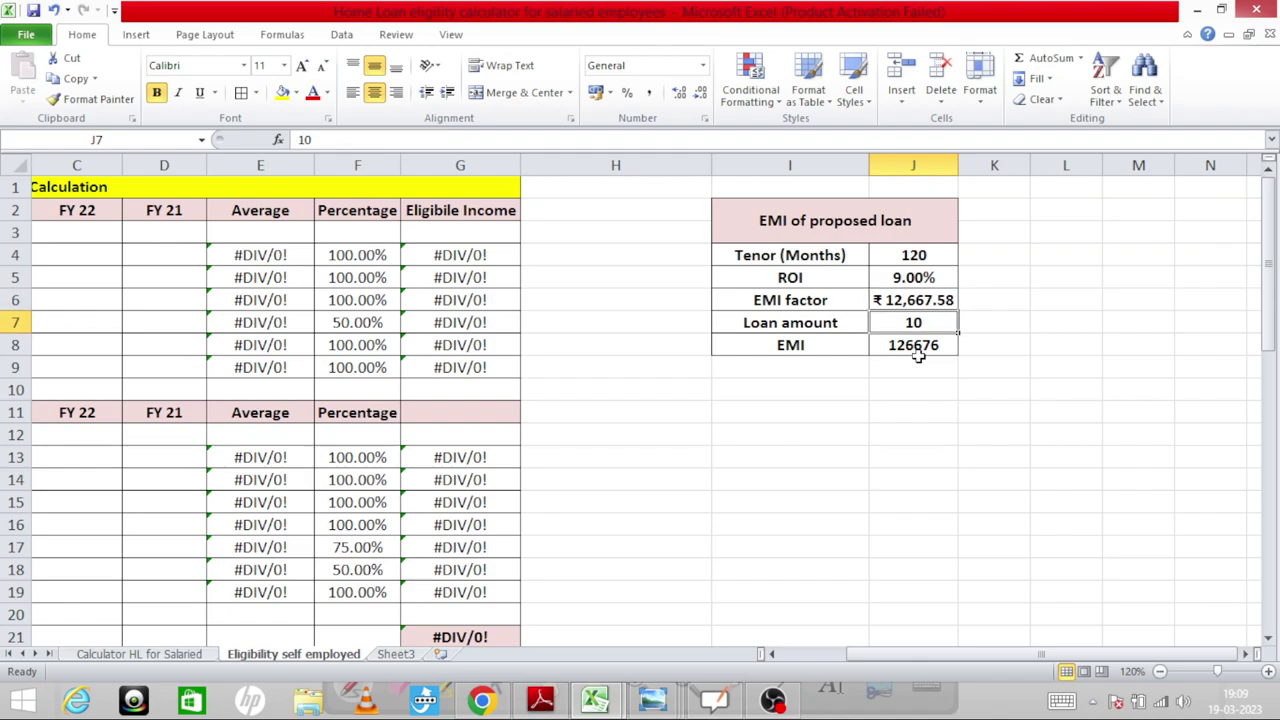
{"action": "key", "text": "Up"}
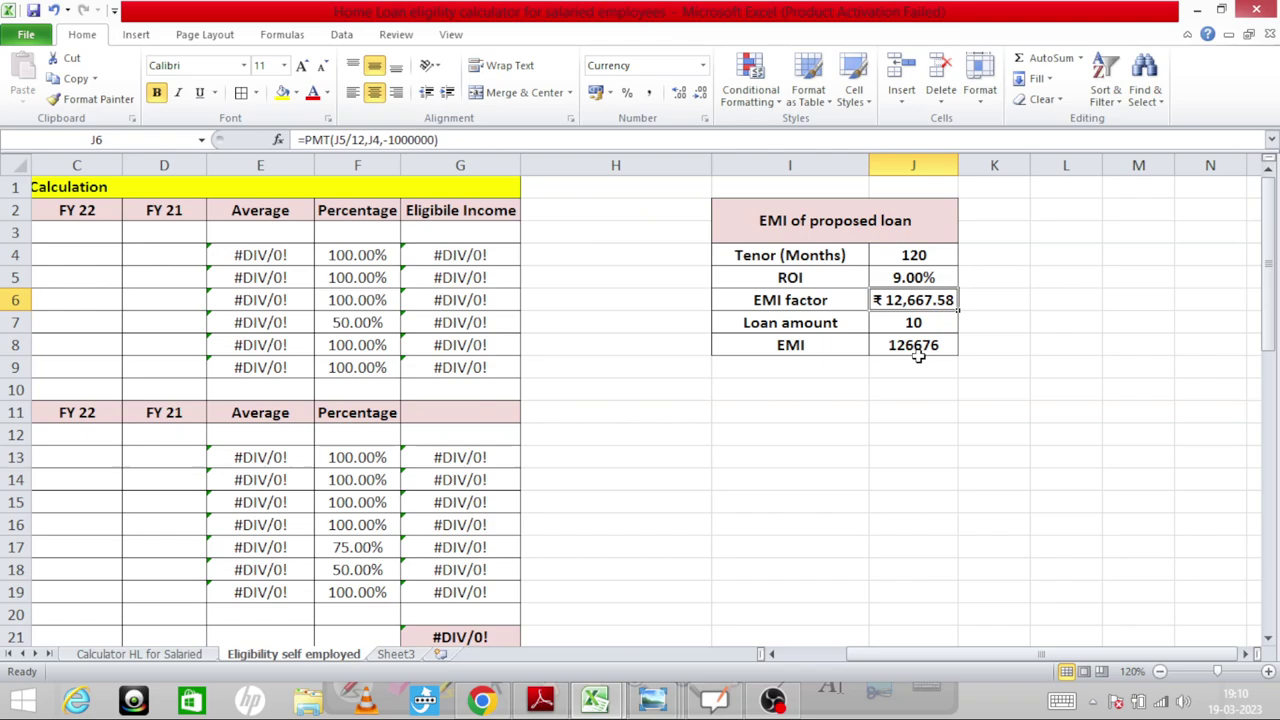
Try a principal of -100000 in the EMI factor's PMT formula in J6, check the loan table, and undo the edit
{"action": "left_click", "coordinate": [432, 140]}
{"action": "key", "text": "BackSpace"}
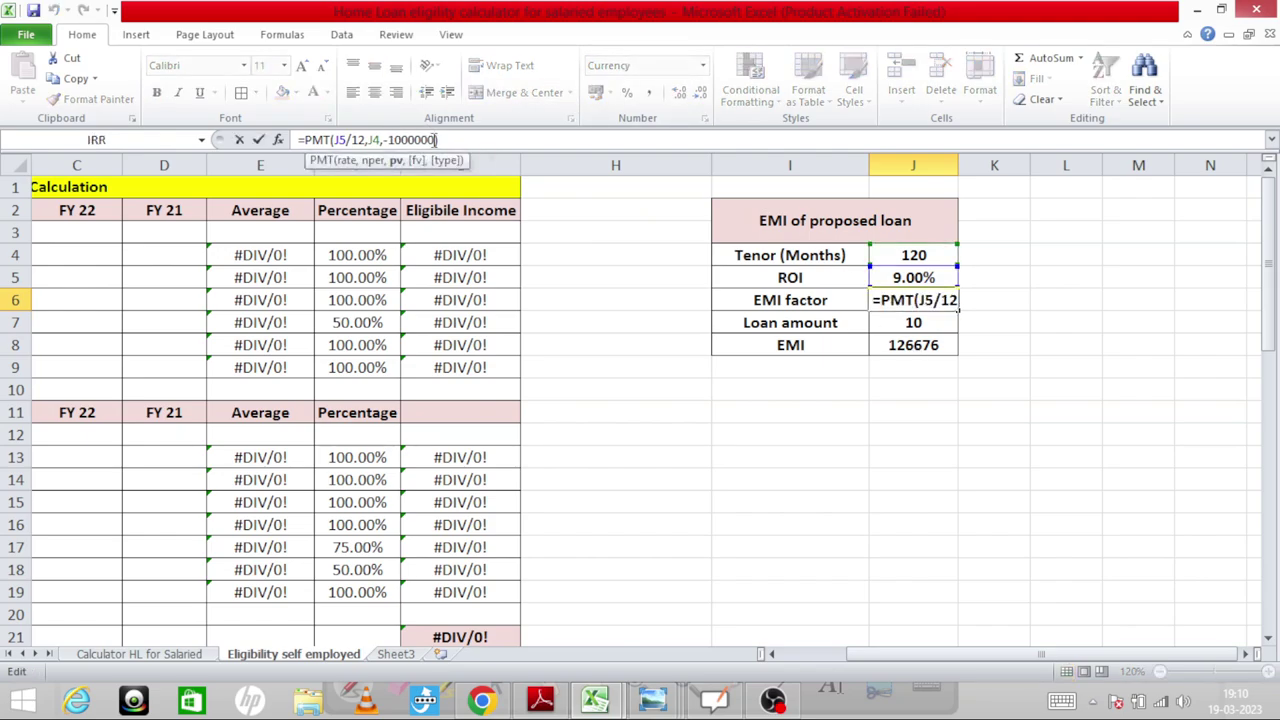
{"action": "key", "text": "BackSpace"}
{"action": "type", "text": ")"}
{"action": "key", "text": "Return"}
{"action": "key", "text": "Return"}
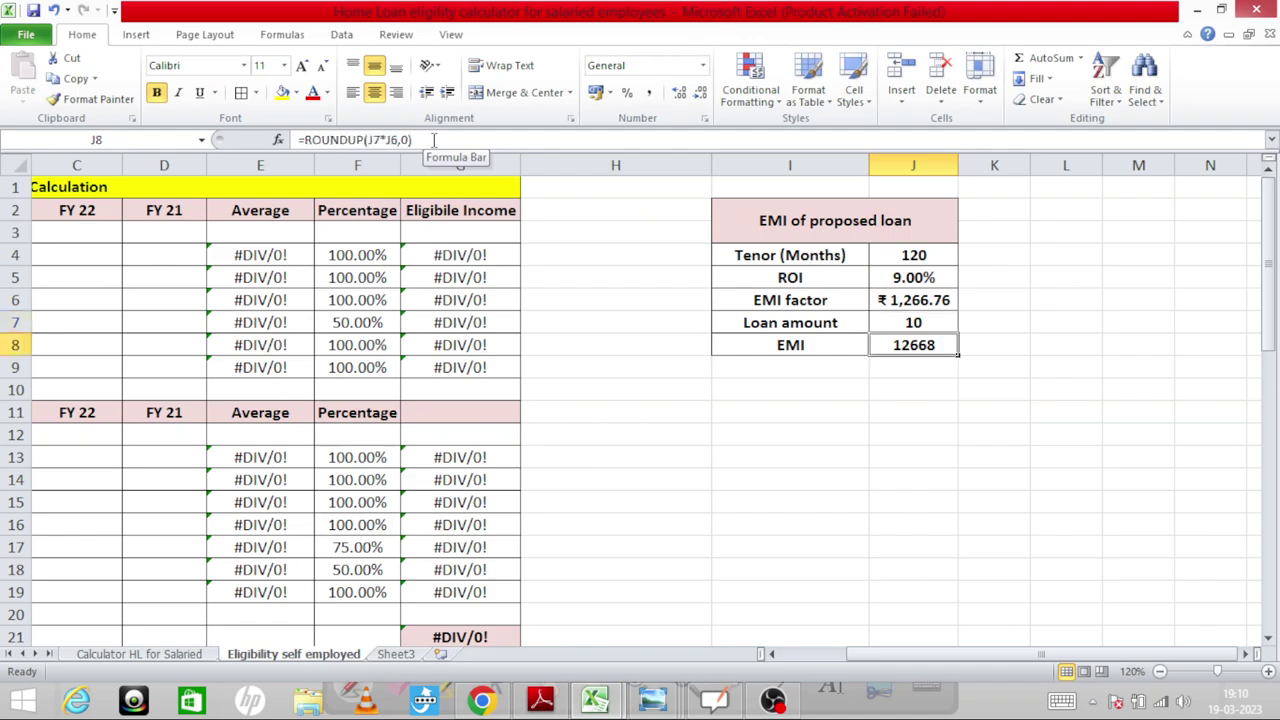
{"action": "key", "text": "Up"}
{"action": "key", "text": "Left"}
{"action": "key", "text": "Right"}
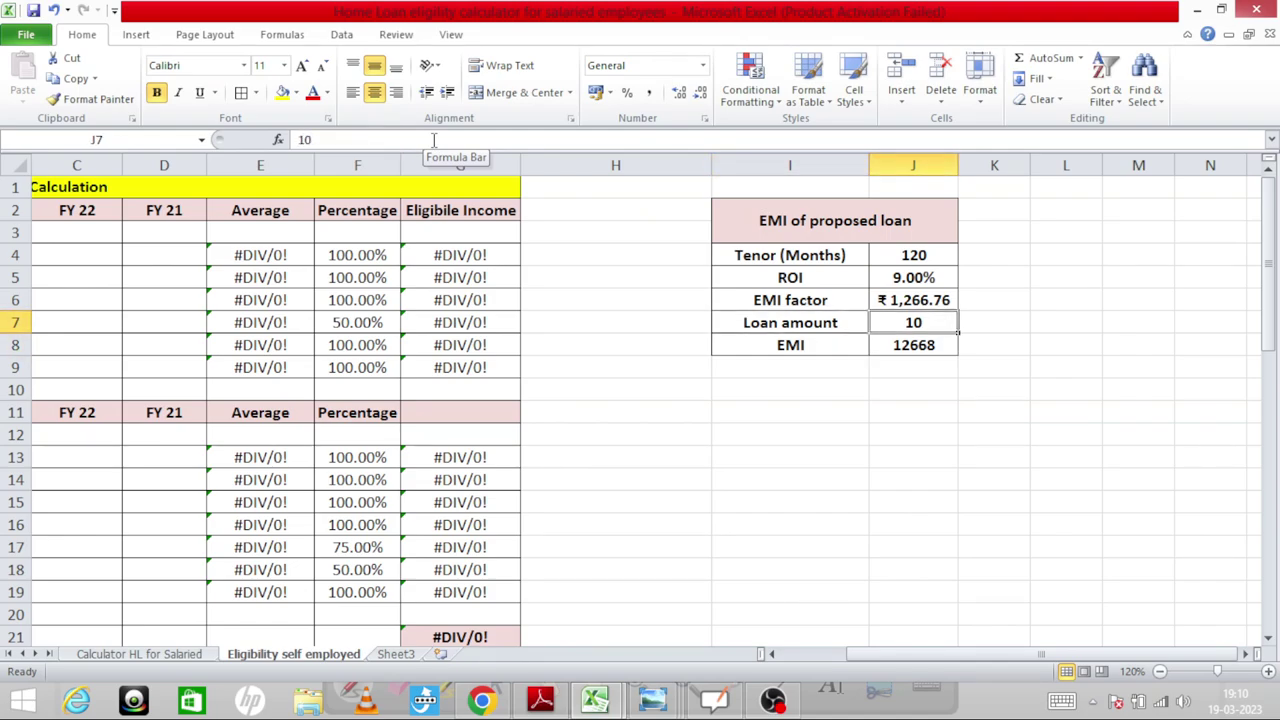
{"action": "key", "text": "ctrl+z"}
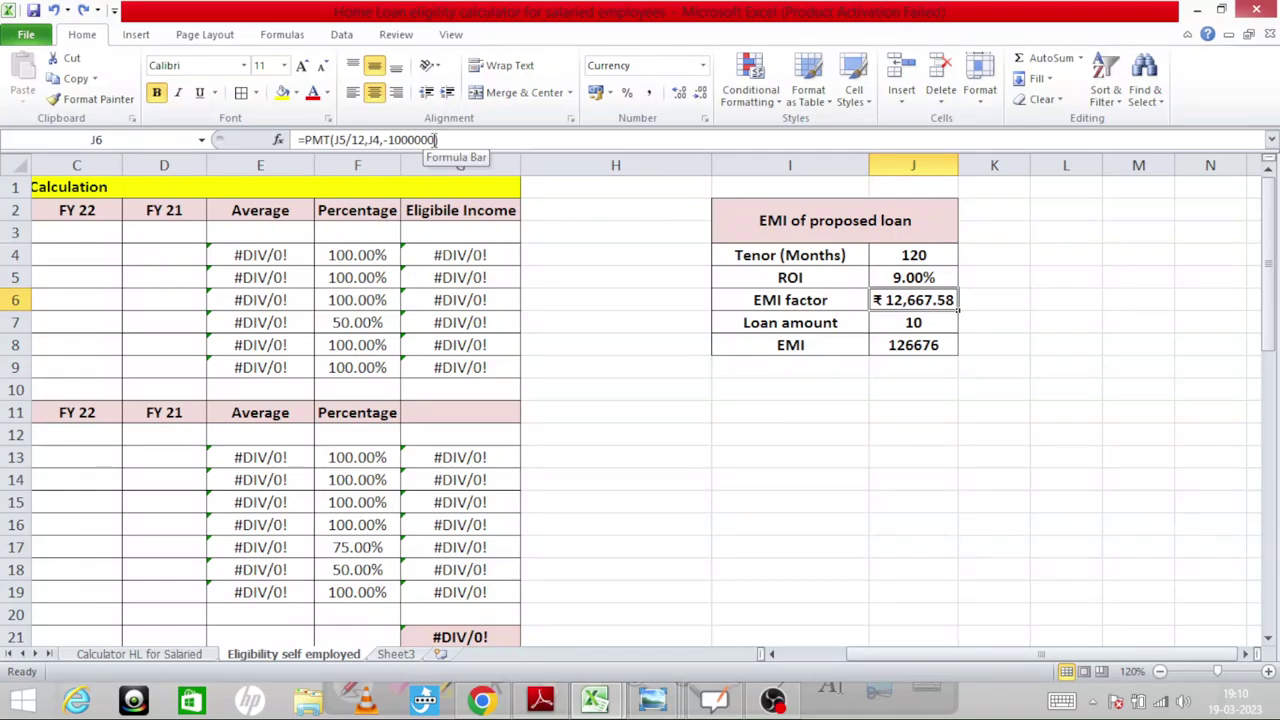
Examine the loan amount in J7 and the rounded-up EMI formula in J8
{"action": "key", "text": "Right"}
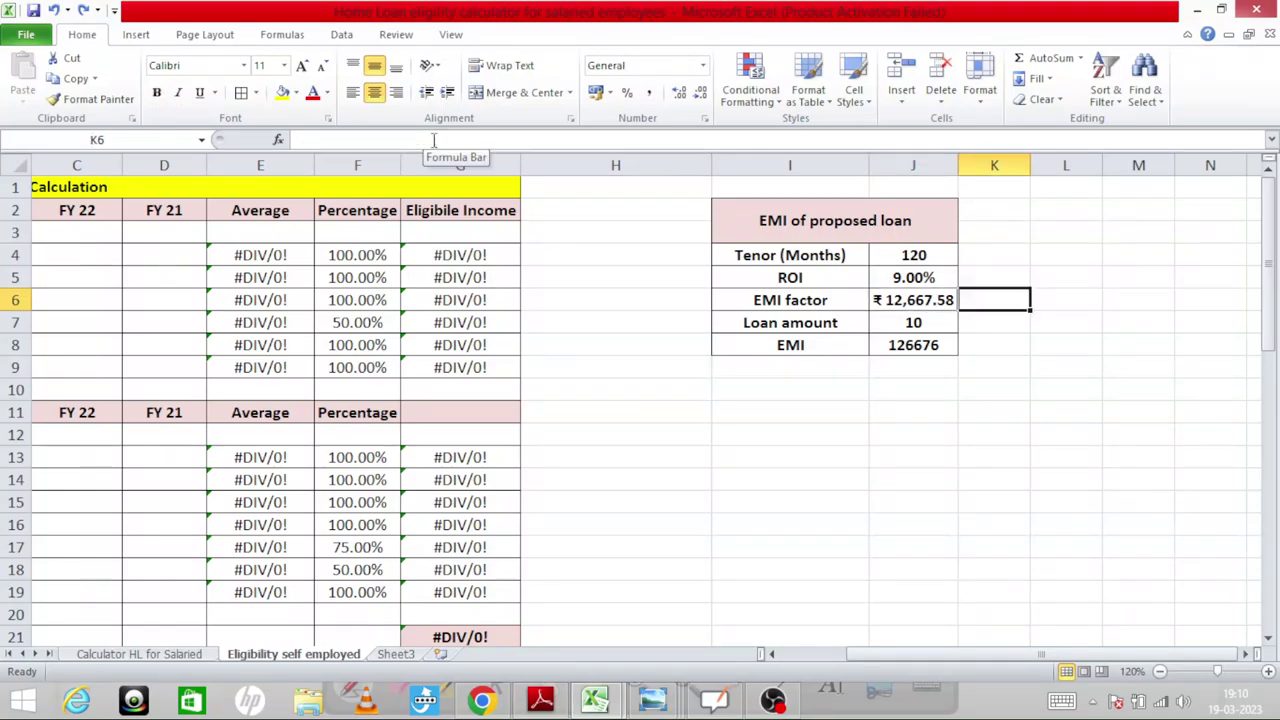
{"action": "key", "text": "Down"}
{"action": "key", "text": "Left"}
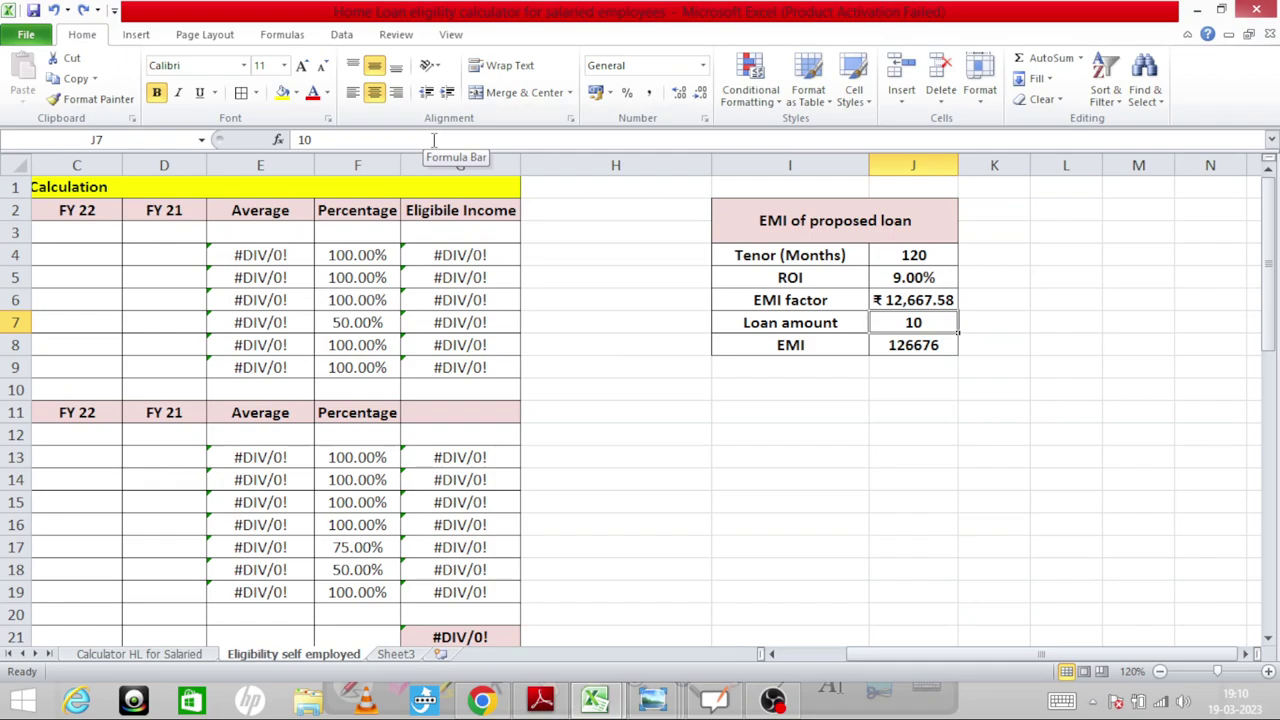
{"action": "key", "text": "Down"}
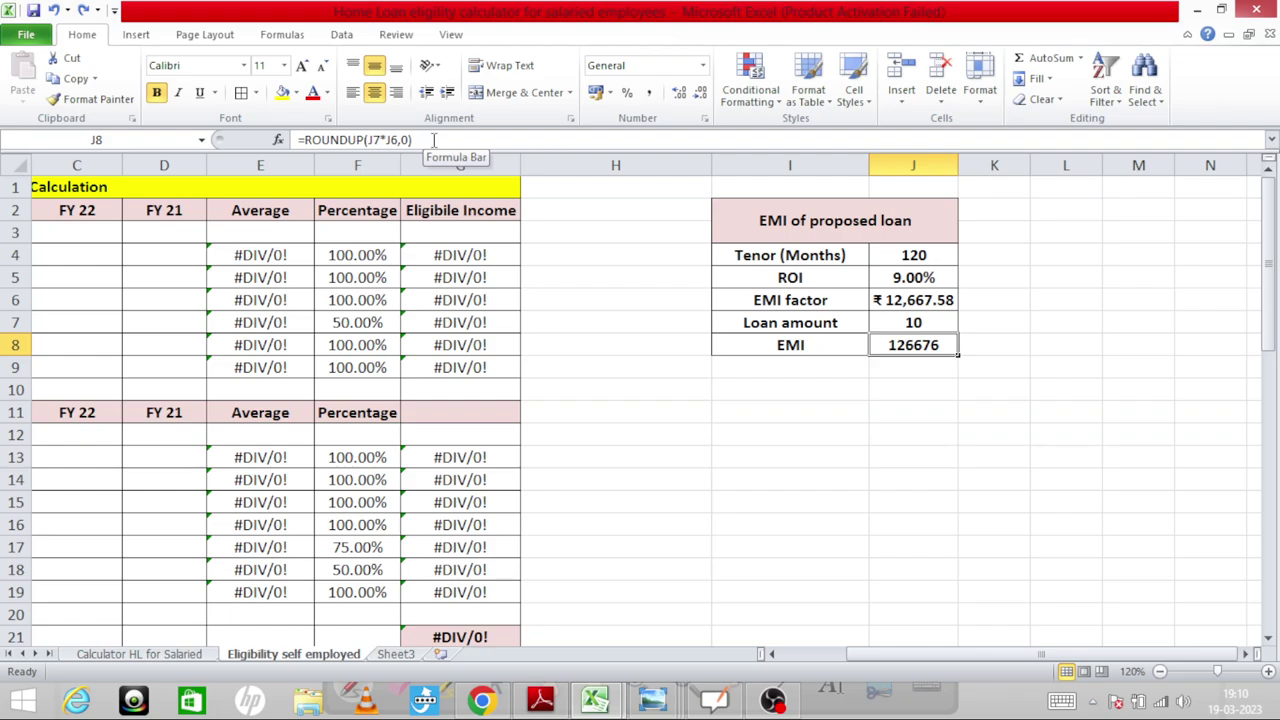
Examine the formula in G24 that carries the proposed loan's EMI into the eligibility summary
{"action": "key", "text": "Down"}
{"action": "key", "text": "Down"}
{"action": "key", "text": "Down"}
{"action": "key", "text": "Down"}
{"action": "key", "text": "Down"}
{"action": "key", "text": "Down"}
{"action": "key", "text": "Down"}
{"action": "key", "text": "Down"}
{"action": "key", "text": "Down"}
{"action": "key", "text": "Down"}
{"action": "key", "text": "Down"}
{"action": "key", "text": "Down"}
{"action": "key", "text": "Down"}
{"action": "key", "text": "Down"}
{"action": "key", "text": "Down"}
{"action": "key", "text": "Down"}
{"action": "key", "text": "Down"}
{"action": "key", "text": "Down"}
{"action": "key", "text": "Down"}
{"action": "key", "text": "Down"}
{"action": "key", "text": "Left"}
{"action": "key", "text": "Left"}
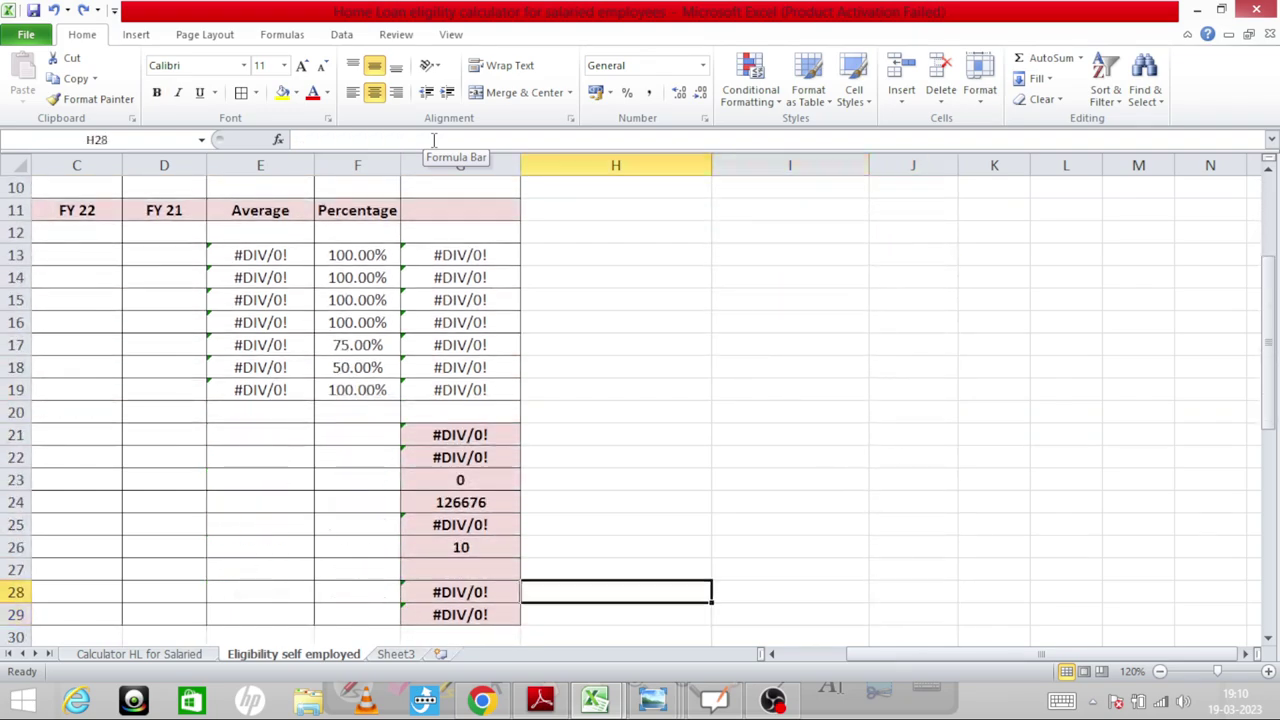
{"action": "key", "text": "Left"}
{"action": "key", "text": "Up"}
{"action": "key", "text": "Up"}
{"action": "key", "text": "Up"}
{"action": "key", "text": "Up"}
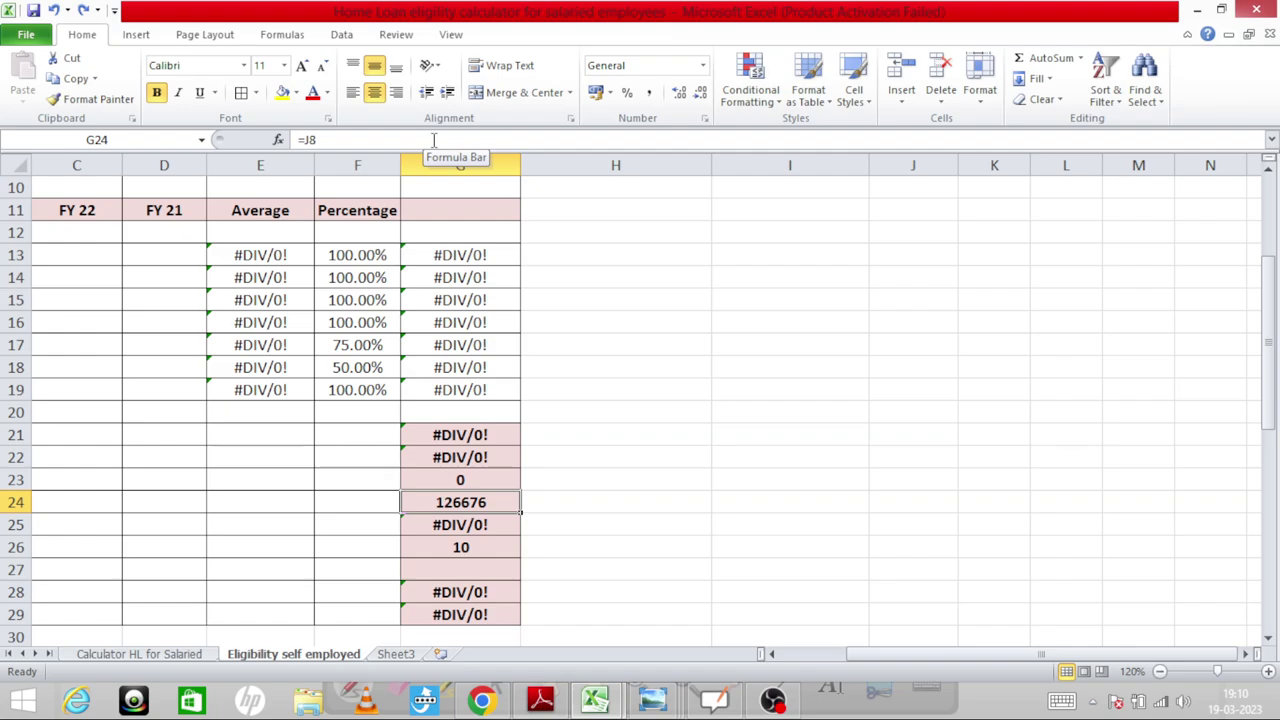
Set the loan amount in J7 of the EMI of proposed loan table to 0
{"action": "key", "text": "Up"}
{"action": "key", "text": "Up"}
{"action": "key", "text": "Up"}
{"action": "key", "text": "Up"}
{"action": "key", "text": "Up"}
{"action": "key", "text": "Up"}
{"action": "key", "text": "Up"}
{"action": "key", "text": "Up"}
{"action": "key", "text": "Up"}
{"action": "key", "text": "Up"}
{"action": "key", "text": "Up"}
{"action": "key", "text": "Up"}
{"action": "key", "text": "Up"}
{"action": "key", "text": "Up"}
{"action": "key", "text": "Up"}
{"action": "key", "text": "Up"}
{"action": "key", "text": "Up"}
{"action": "key", "text": "Up"}
{"action": "key", "text": "Up"}
{"action": "key", "text": "Up"}
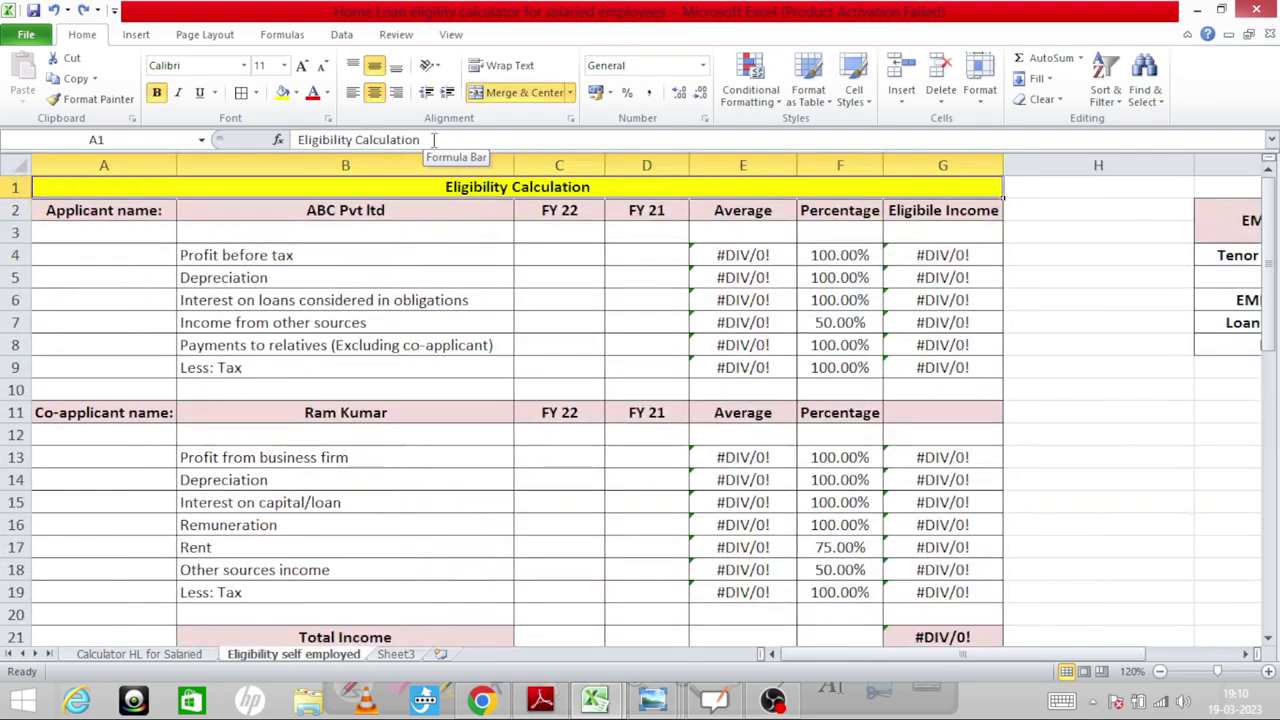
{"action": "key", "text": "Right"}
{"action": "key", "text": "Down"}
{"action": "key", "text": "Right"}
{"action": "key", "text": "Right"}
{"action": "key", "text": "Down"}
{"action": "key", "text": "Down"}
{"action": "key", "text": "Down"}
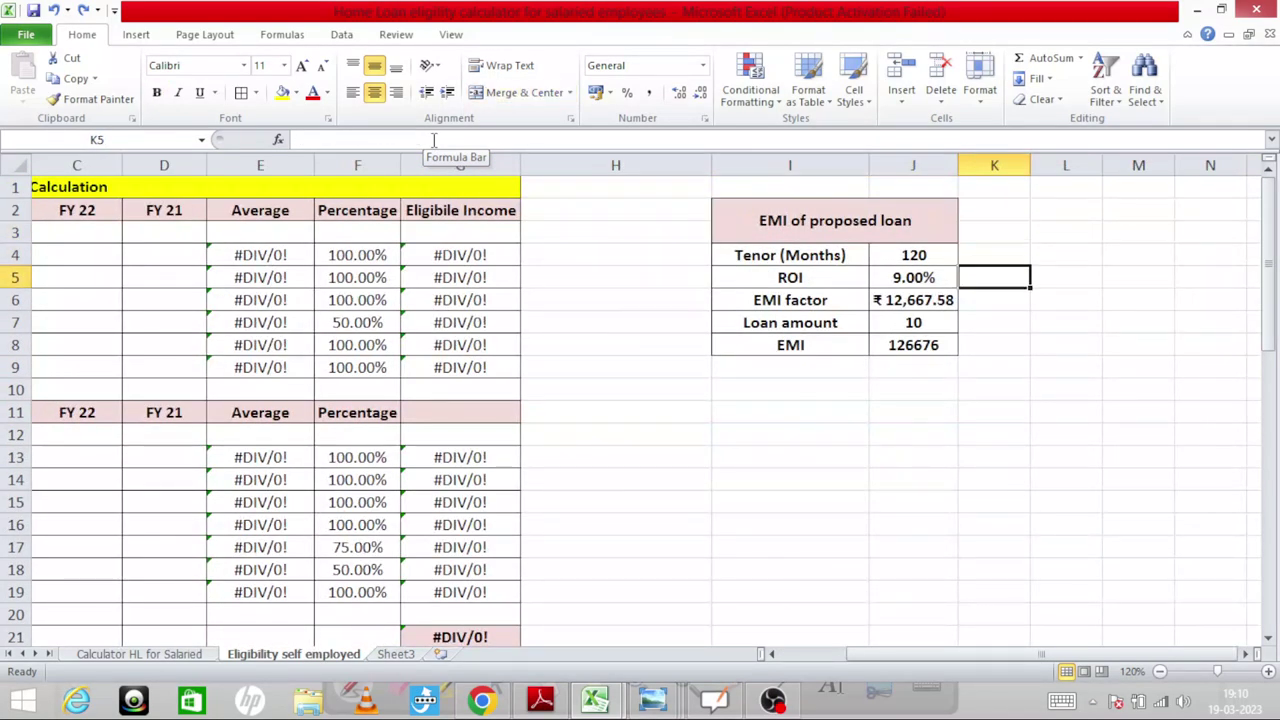
{"action": "key", "text": "Left"}
{"action": "key", "text": "Down"}
{"action": "key", "text": "Down"}
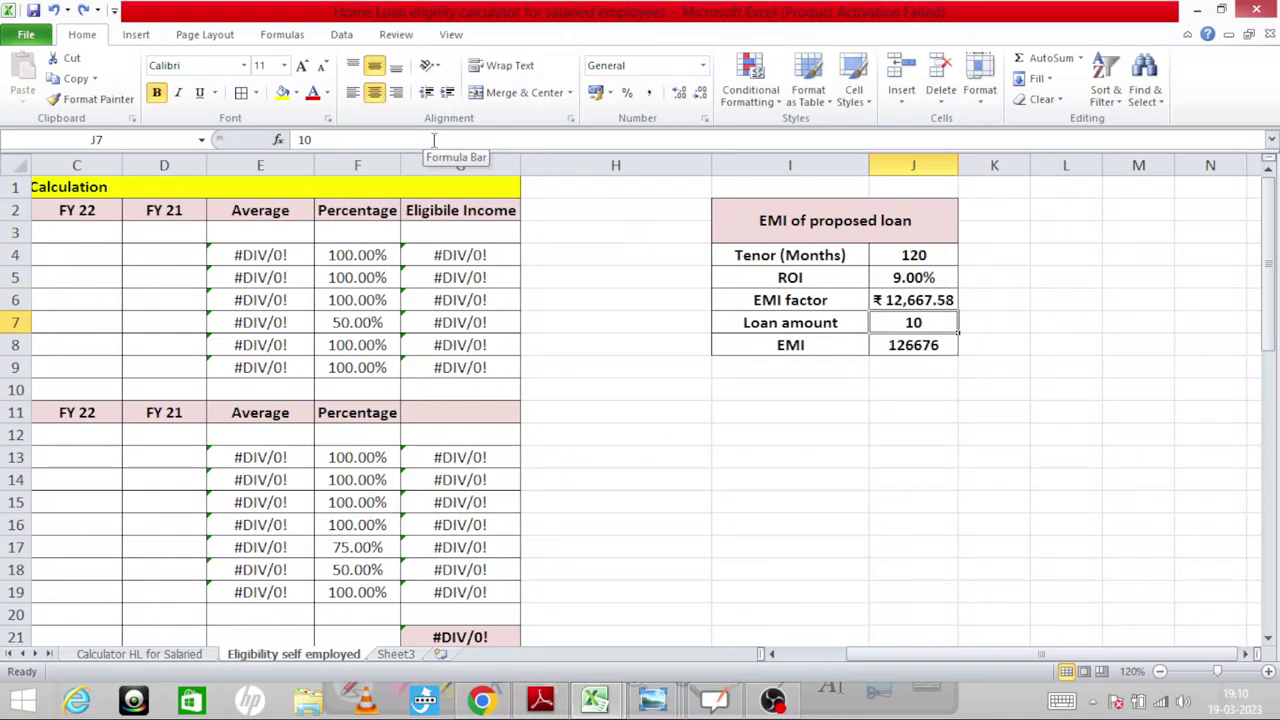
{"action": "type", "text": "0"}
{"action": "key", "text": "Return"}
Examine the eligibility summary rows from Total Income to FOIR + LTV
{"action": "key", "text": "Down"}
{"action": "key", "text": "Left"}
{"action": "key", "text": "Down"}
{"action": "key", "text": "Down"}
{"action": "key", "text": "Down"}
{"action": "key", "text": "Down"}
{"action": "key", "text": "Down"}
{"action": "key", "text": "Down"}
{"action": "key", "text": "Down"}
{"action": "key", "text": "Down"}
{"action": "key", "text": "Down"}
{"action": "key", "text": "Down"}
{"action": "key", "text": "Down"}
{"action": "key", "text": "Down"}
{"action": "key", "text": "Down"}
{"action": "key", "text": "Down"}
{"action": "key", "text": "Down"}
{"action": "key", "text": "Down"}
{"action": "key", "text": "Down"}
{"action": "key", "text": "Down"}
{"action": "key", "text": "Down"}
{"action": "key", "text": "Down"}
{"action": "key", "text": "Down"}
{"action": "key", "text": "Down"}
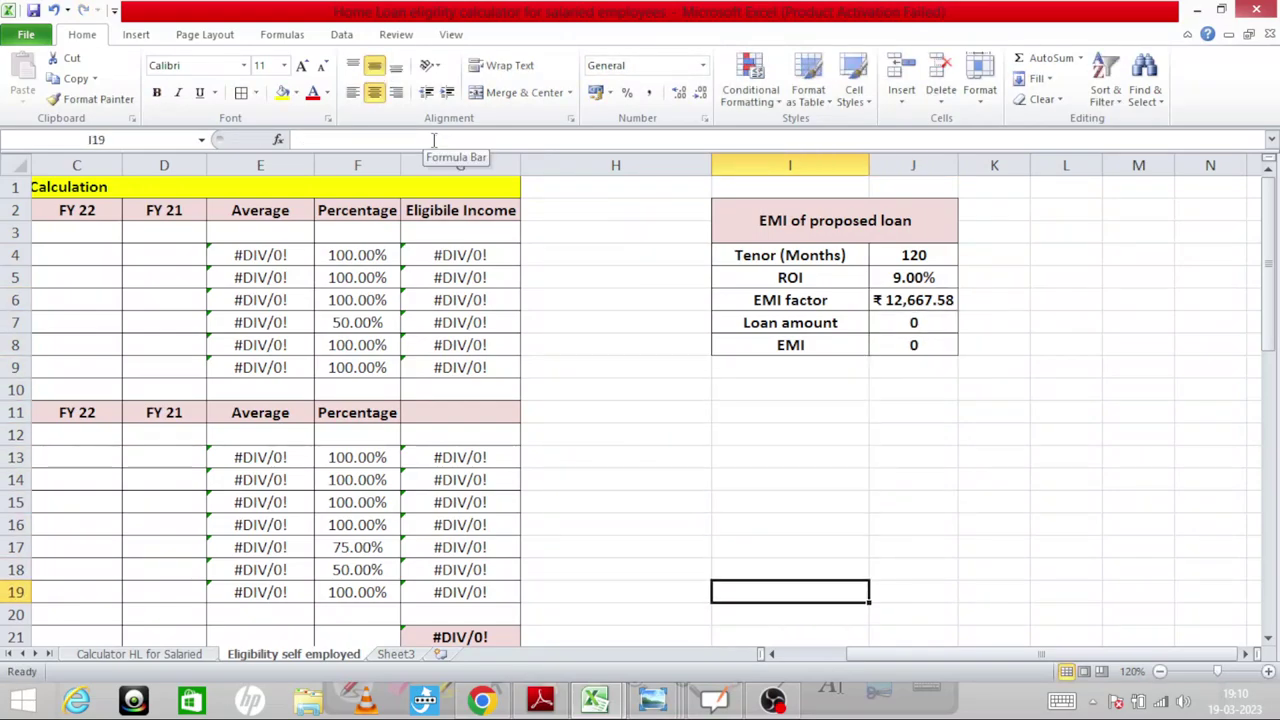
{"action": "key", "text": "Left"}
{"action": "key", "text": "Up"}
{"action": "key", "text": "Up"}
{"action": "key", "text": "Up"}
{"action": "key", "text": "Up"}
{"action": "key", "text": "Up"}
{"action": "key", "text": "Up"}
{"action": "key", "text": "Up"}
{"action": "key", "text": "Up"}
{"action": "key", "text": "Up"}
{"action": "key", "text": "Up"}
{"action": "key", "text": "Up"}
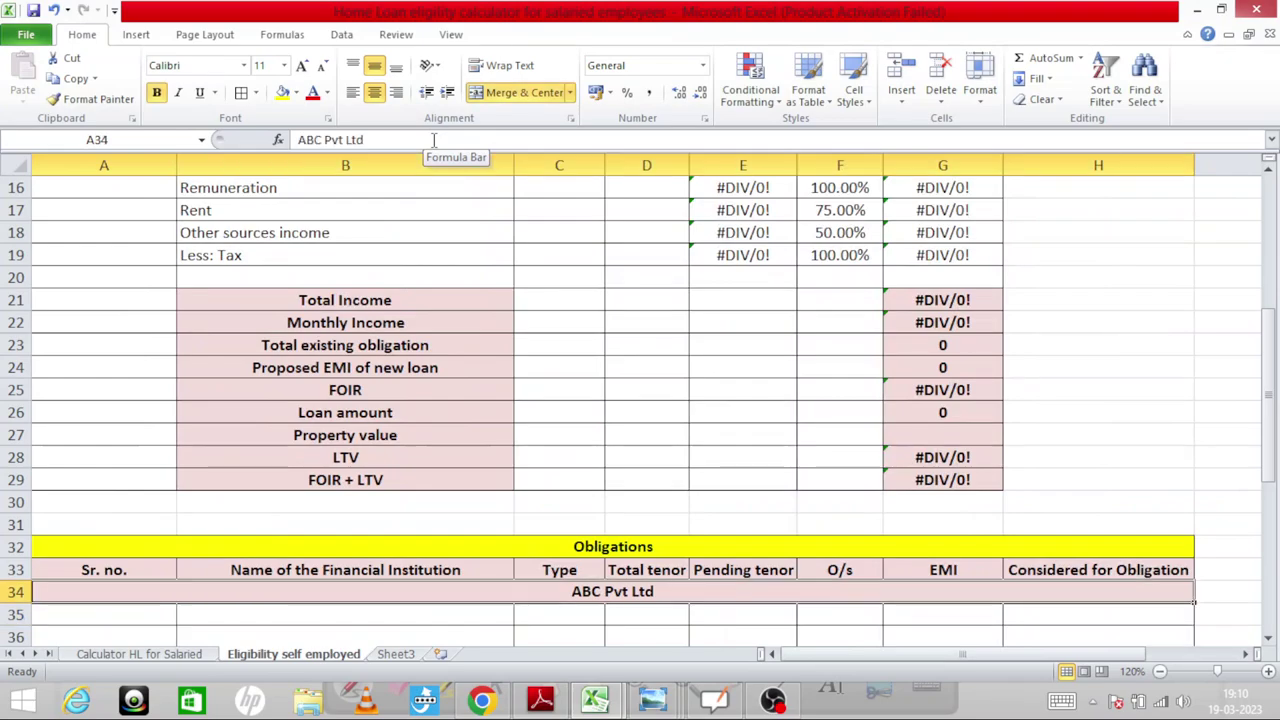
{"action": "key", "text": "Right"}
{"action": "key", "text": "Up"}
{"action": "key", "text": "Right"}
{"action": "key", "text": "Right"}
{"action": "key", "text": "Right"}
{"action": "key", "text": "Right"}
{"action": "key", "text": "Right"}
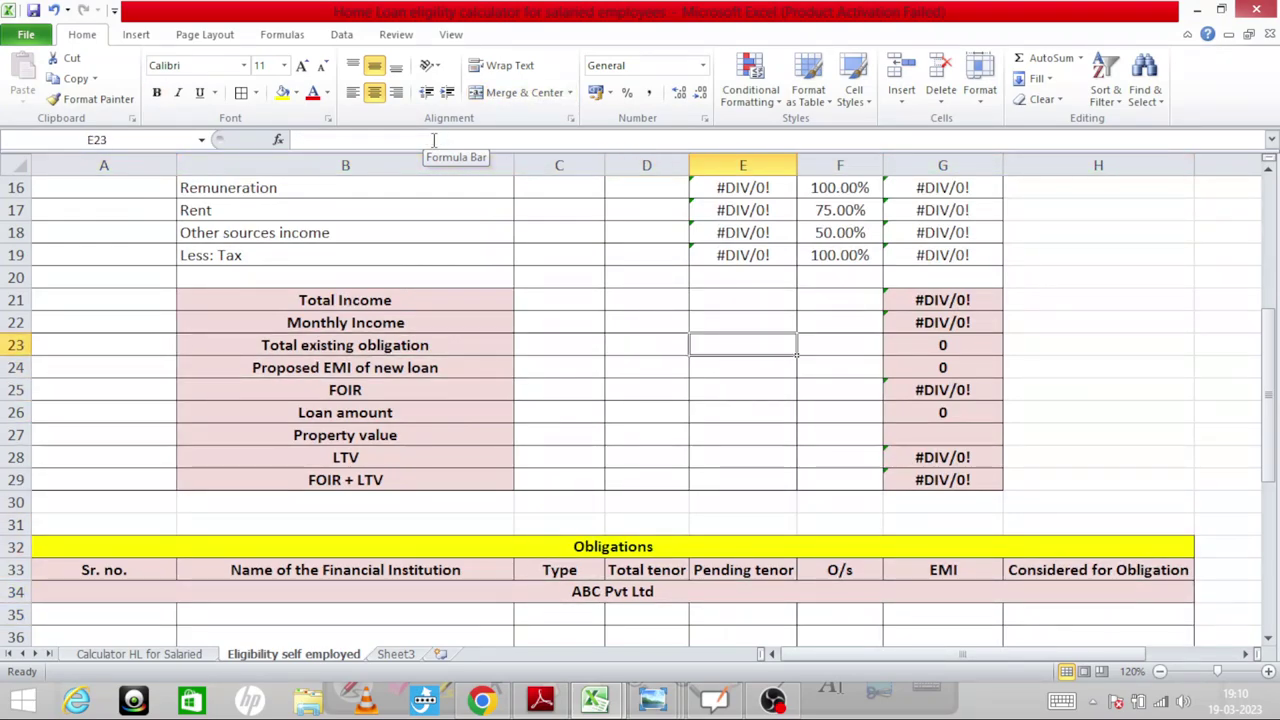
Examine the Obligations table's columns and its empty rows for the applicant company and the co-applicant
{"action": "key", "text": "Down"}
{"action": "key", "text": "Down"}
{"action": "key", "text": "Down"}
{"action": "key", "text": "Down"}
{"action": "key", "text": "Down"}
{"action": "key", "text": "Down"}
{"action": "key", "text": "Down"}
{"action": "key", "text": "Down"}
{"action": "key", "text": "Down"}
{"action": "key", "text": "Down"}
{"action": "key", "text": "Down"}
{"action": "key", "text": "Down"}
{"action": "key", "text": "Down"}
{"action": "key", "text": "Down"}
{"action": "key", "text": "Down"}
{"action": "key", "text": "Down"}
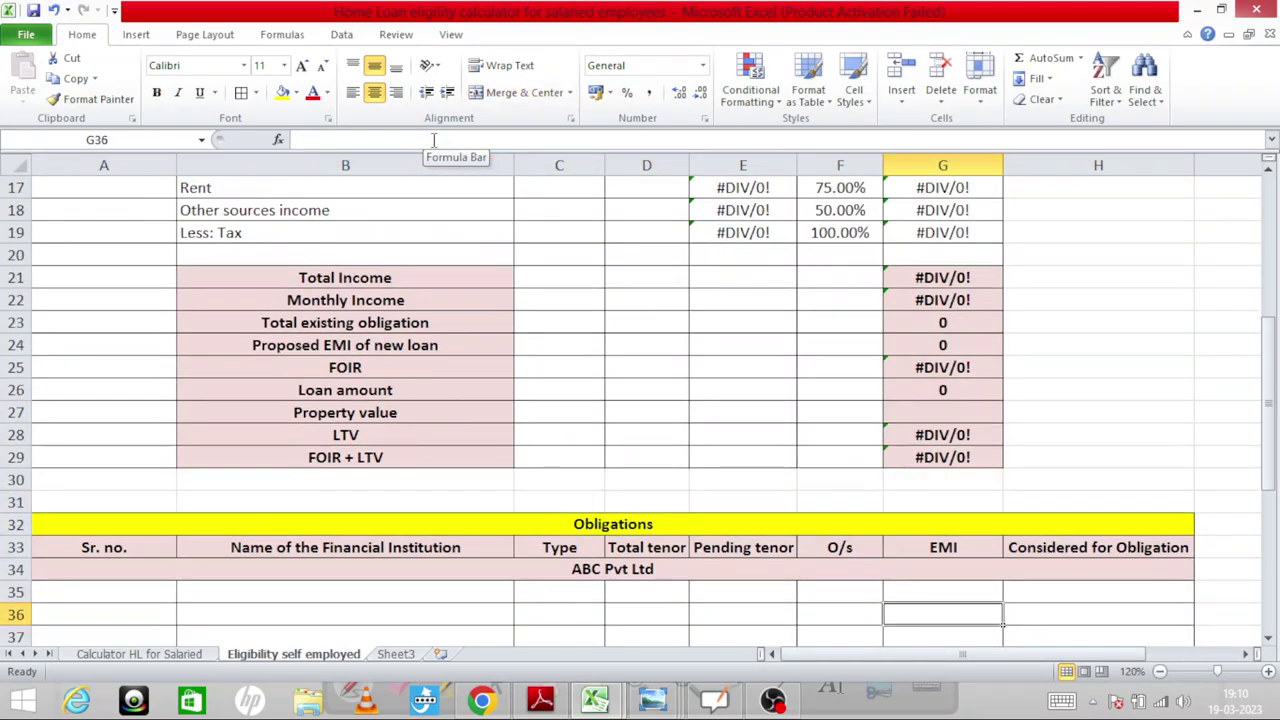
{"action": "key", "text": "Down"}
{"action": "key", "text": "Down"}
{"action": "key", "text": "Down"}
{"action": "key", "text": "Down"}
{"action": "key", "text": "Down"}
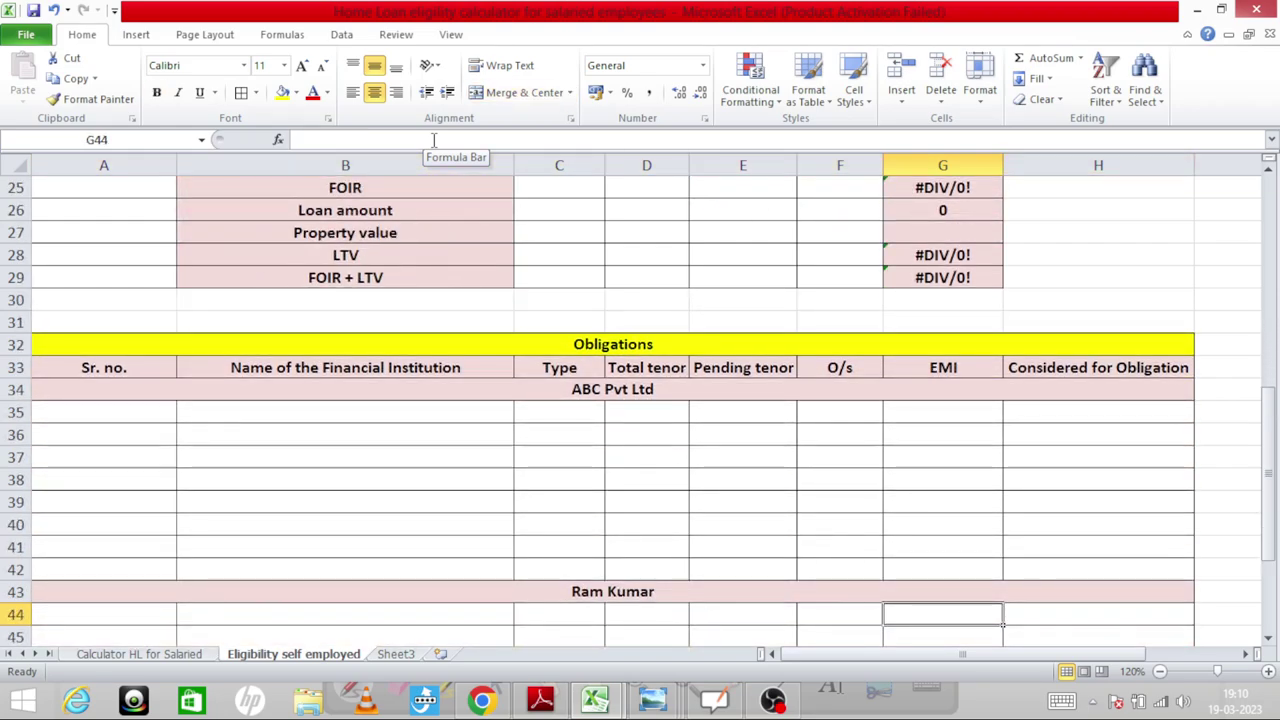
{"action": "key", "text": "Down"}
{"action": "key", "text": "Down"}
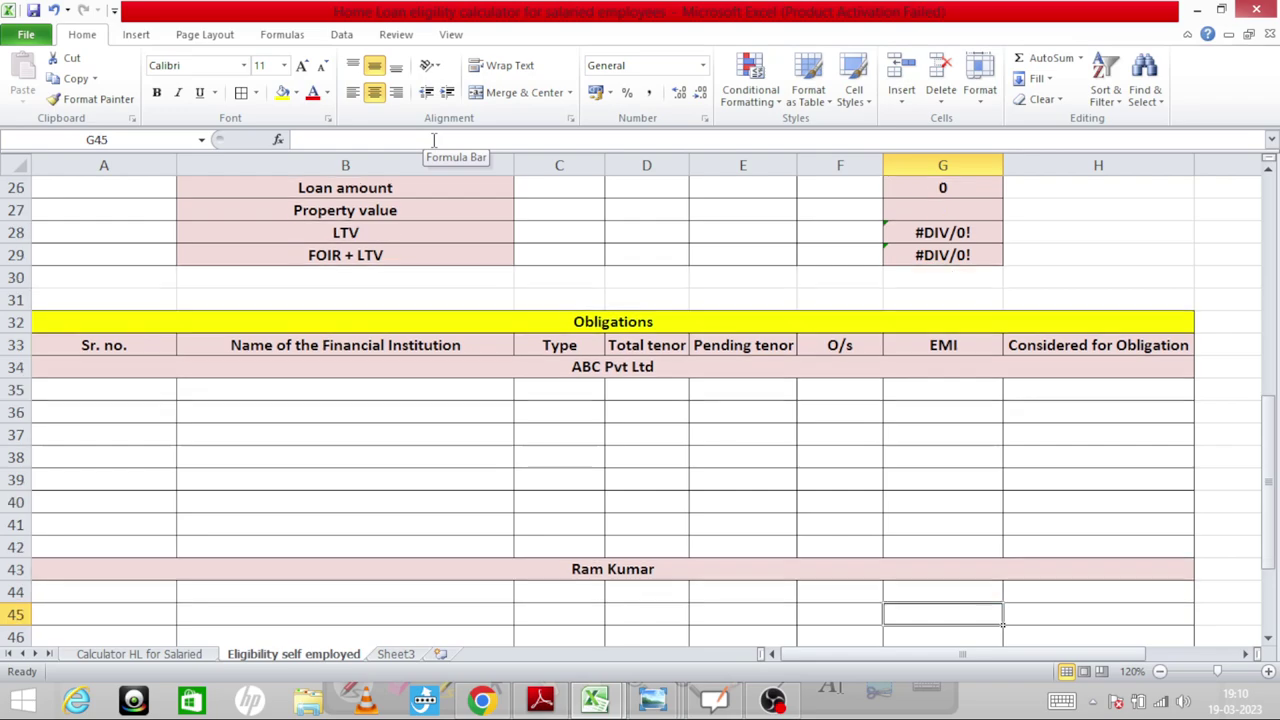
Examine the Obligations table's columns for the applicant and co-applicant sections down to the Total row
{"action": "key", "text": "Up"}
{"action": "key", "text": "Up"}
{"action": "key", "text": "Up"}
{"action": "key", "text": "Up"}
{"action": "key", "text": "Up"}
{"action": "key", "text": "Up"}
{"action": "key", "text": "Up"}
{"action": "key", "text": "Up"}
{"action": "key", "text": "Up"}
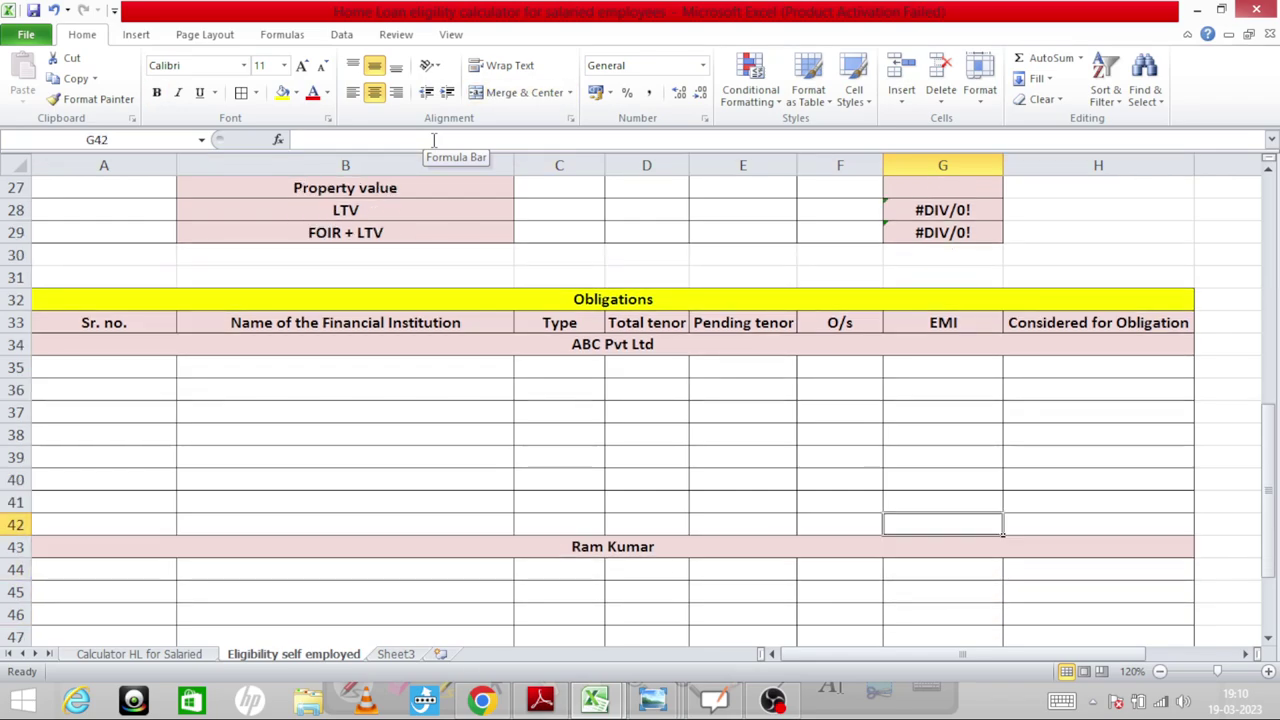
{"action": "key", "text": "Left"}
{"action": "key", "text": "Left"}
{"action": "key", "text": "Up"}
{"action": "key", "text": "Left"}
{"action": "key", "text": "Left"}
{"action": "key", "text": "Up"}
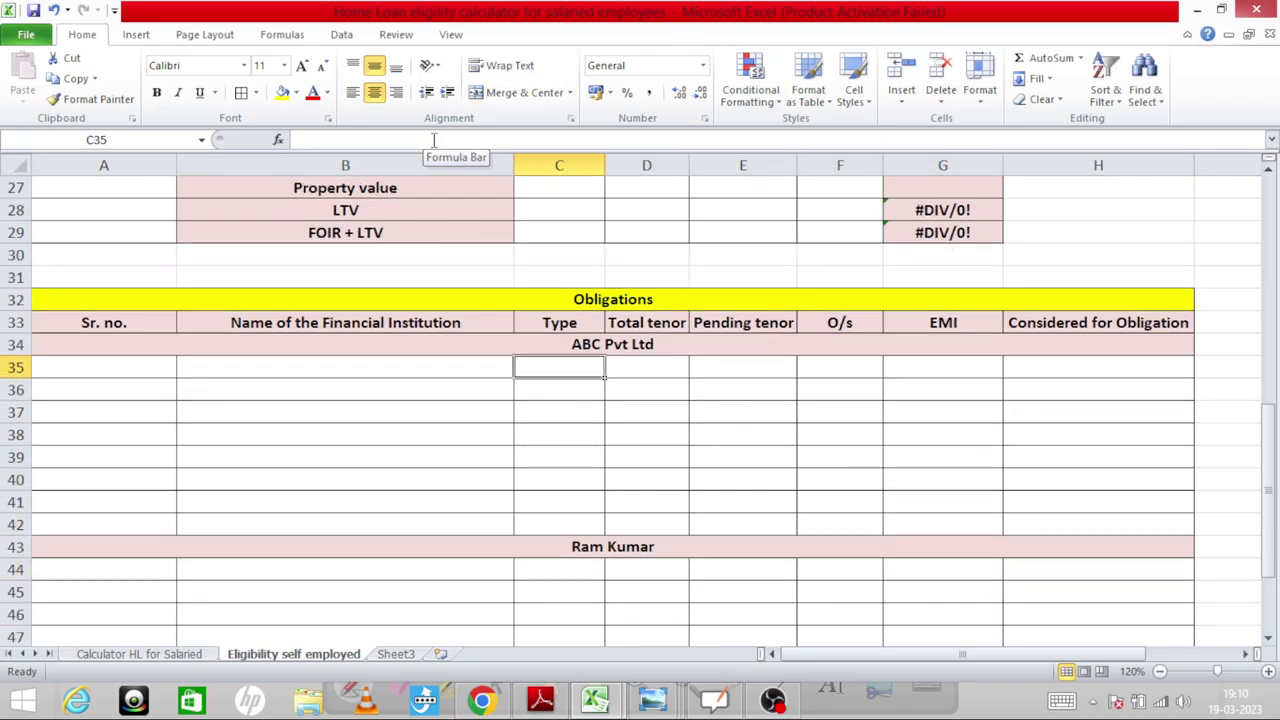
{"action": "key", "text": "Up"}
{"action": "key", "text": "Down"}
{"action": "key", "text": "Down"}
{"action": "key", "text": "Left"}
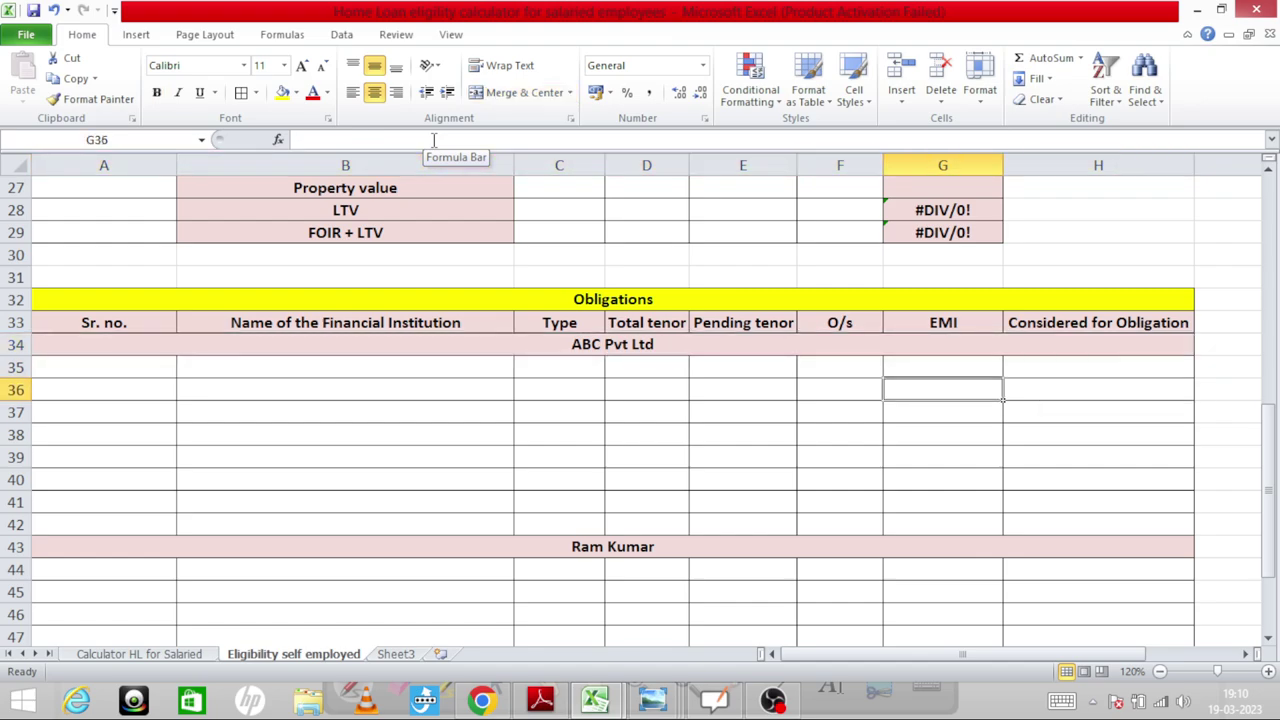
{"action": "key", "text": "Left"}
{"action": "key", "text": "Left"}
{"action": "key", "text": "Left"}
{"action": "key", "text": "Left"}
{"action": "key", "text": "Down"}
{"action": "key", "text": "Down"}
{"action": "key", "text": "Down"}
{"action": "key", "text": "Down"}
{"action": "key", "text": "Down"}
{"action": "key", "text": "Down"}
{"action": "key", "text": "Down"}
{"action": "key", "text": "Down"}
{"action": "key", "text": "Down"}
{"action": "key", "text": "Down"}
{"action": "key", "text": "Down"}
{"action": "key", "text": "Down"}
{"action": "key", "text": "Down"}
{"action": "key", "text": "Down"}
{"action": "key", "text": "Down"}
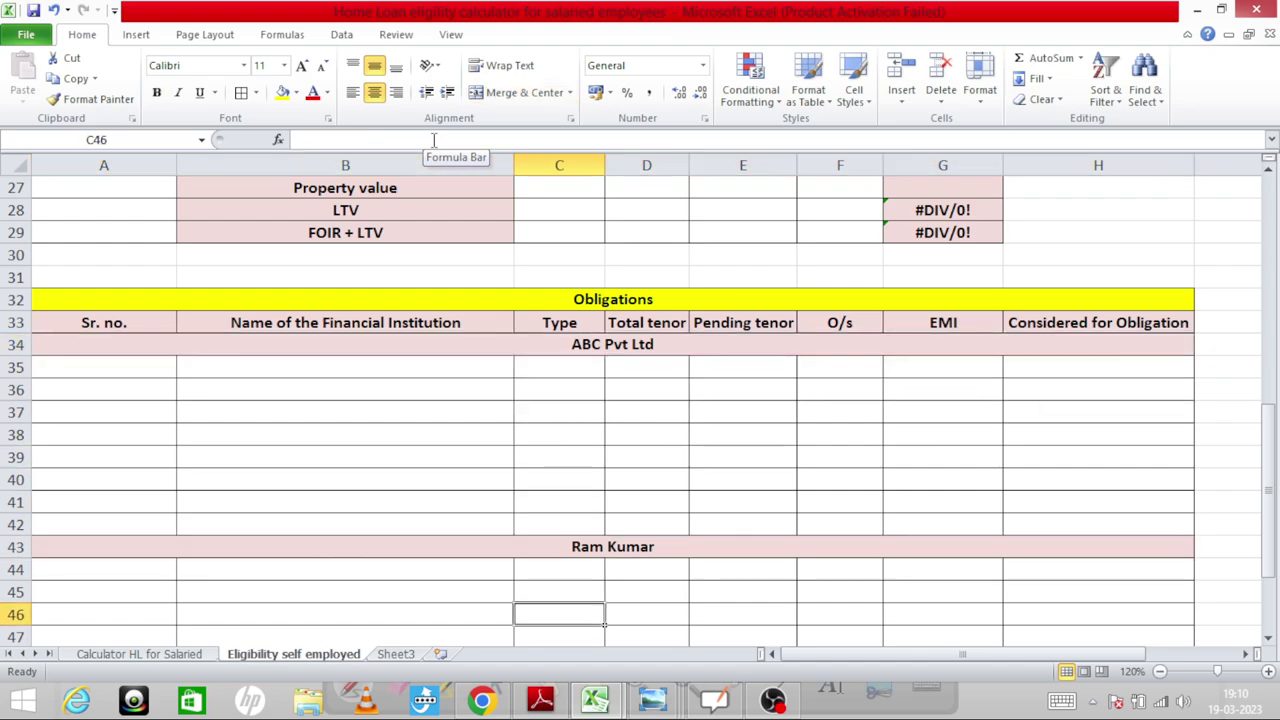
{"action": "key", "text": "Right"}
{"action": "key", "text": "Down"}
{"action": "key", "text": "Right"}
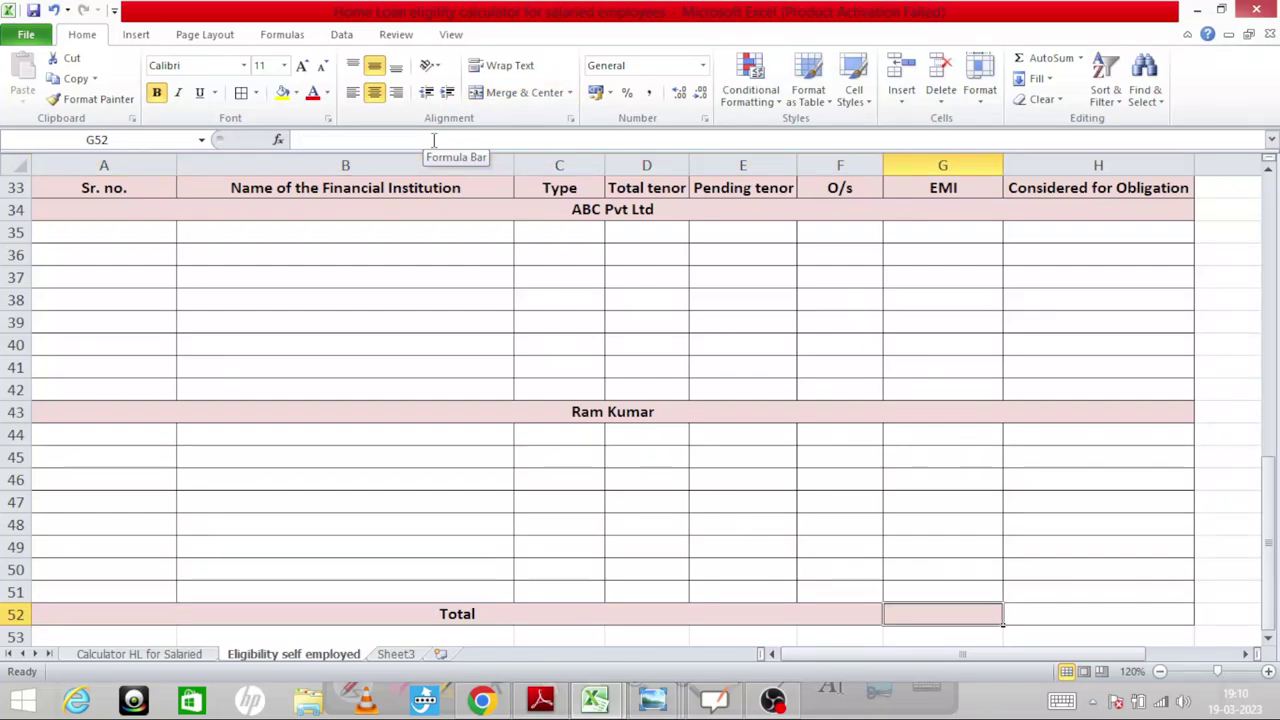
Review the eligibility summary's column G cells from LTV up to Total Income, including the existing obligation and FOIR formulas
{"action": "key", "text": "Up"}
{"action": "key", "text": "Up"}
{"action": "key", "text": "Up"}
{"action": "key", "text": "Up"}
{"action": "key", "text": "Up"}
{"action": "key", "text": "Up"}
{"action": "key", "text": "Up"}
{"action": "key", "text": "Up"}
{"action": "key", "text": "Up"}
{"action": "key", "text": "Up"}
{"action": "key", "text": "Up"}
{"action": "key", "text": "Up"}
{"action": "key", "text": "Up"}
{"action": "key", "text": "Up"}
{"action": "key", "text": "Up"}
{"action": "key", "text": "Up"}
{"action": "key", "text": "Up"}
{"action": "key", "text": "Up"}
{"action": "key", "text": "Up"}
{"action": "key", "text": "Up"}
{"action": "key", "text": "Up"}
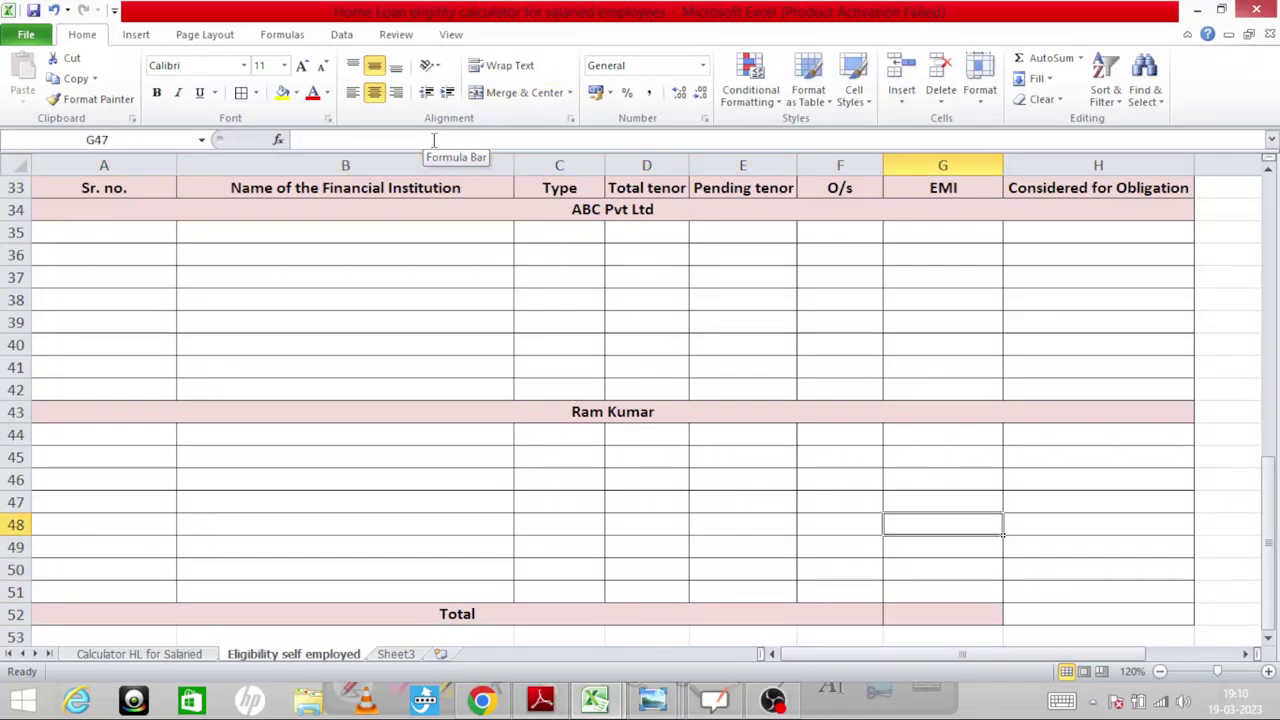
{"action": "key", "text": "Up"}
{"action": "key", "text": "Down"}
{"action": "key", "text": "Down"}
{"action": "key", "text": "Down"}
{"action": "key", "text": "Down"}
{"action": "key", "text": "Down"}
{"action": "key", "text": "Down"}
{"action": "key", "text": "Down"}
{"action": "key", "text": "Down"}
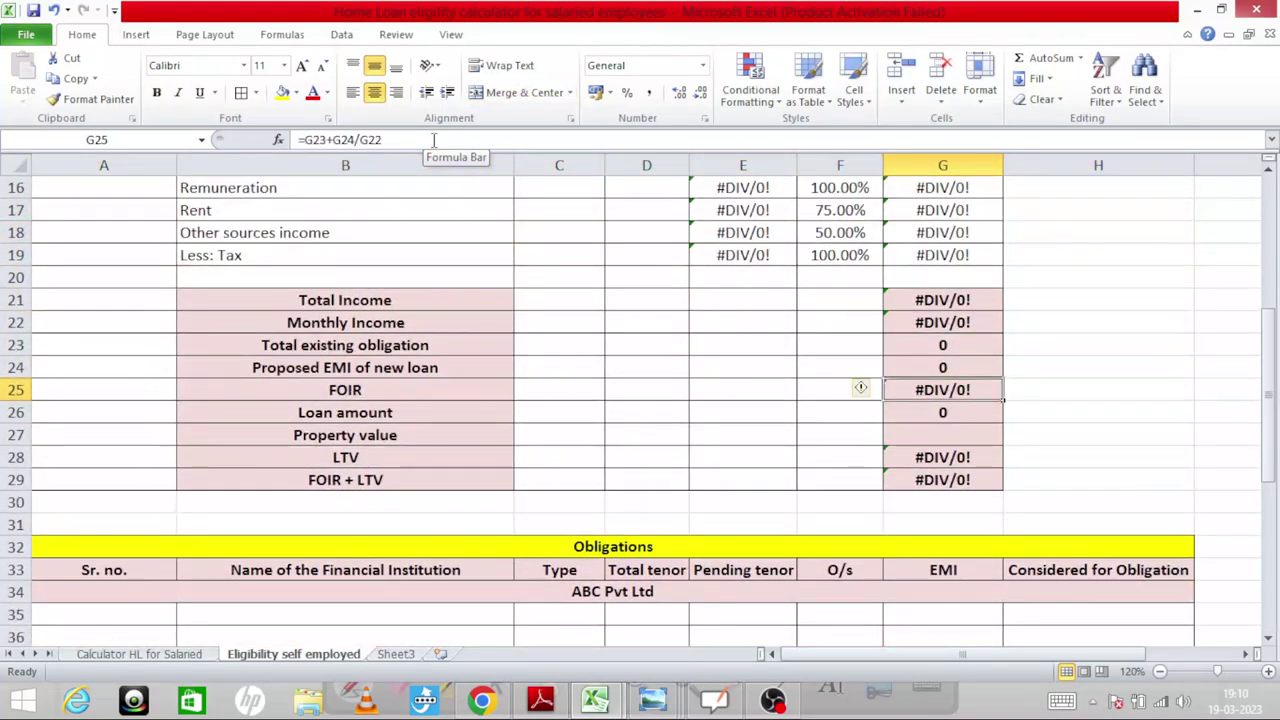
{"action": "key", "text": "Down"}
{"action": "key", "text": "Up"}
{"action": "key", "text": "Up"}
{"action": "key", "text": "Up"}
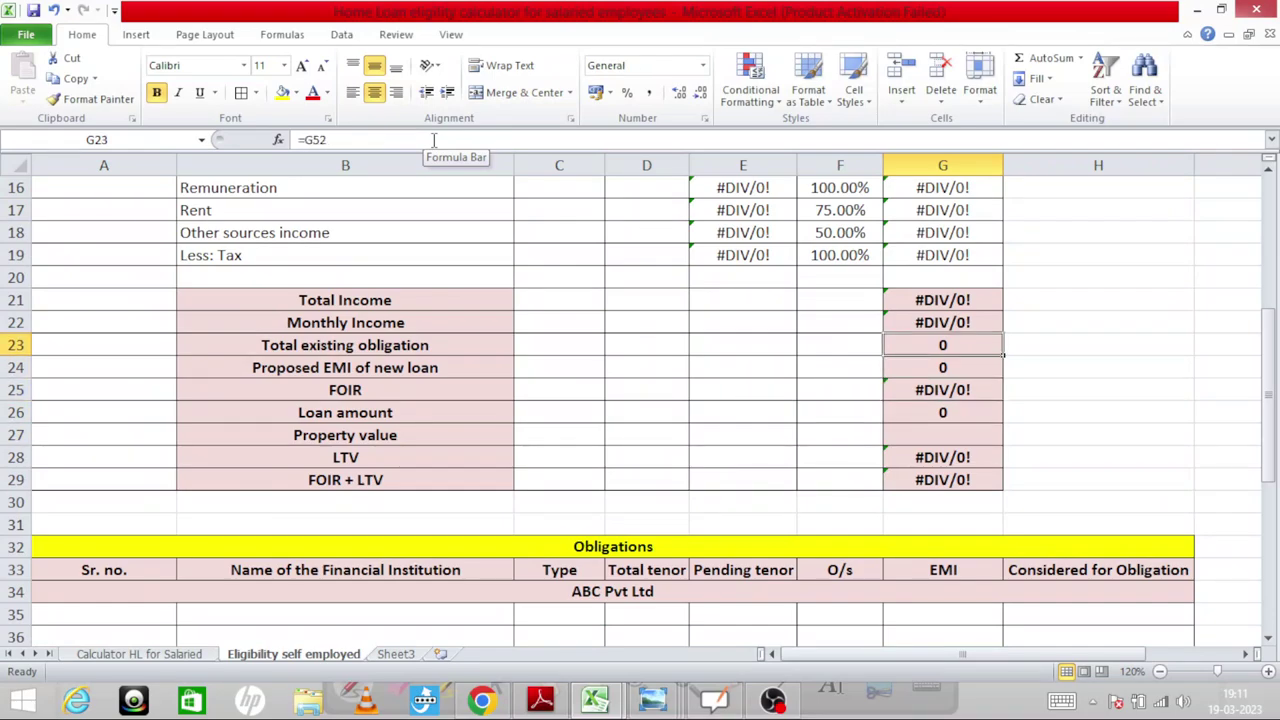
{"action": "key", "text": "Down"}
{"action": "key", "text": "Down"}
{"action": "key", "text": "Down"}
{"action": "key", "text": "Down"}
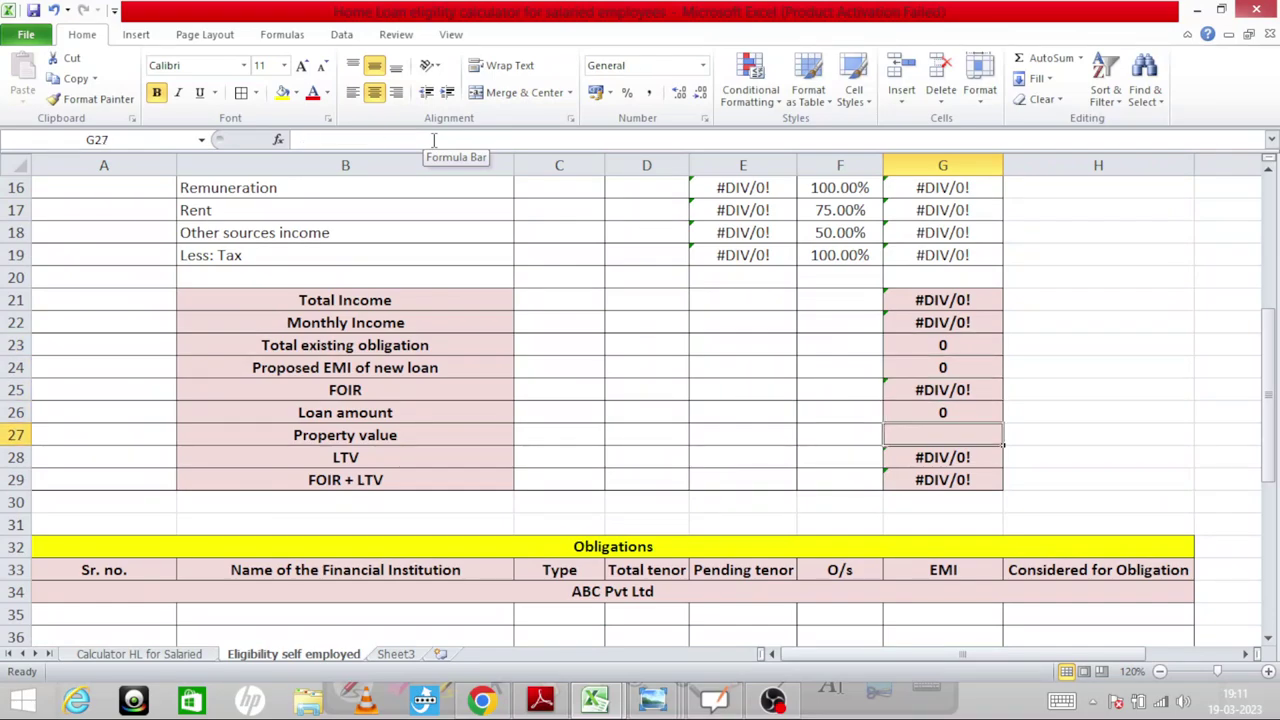
{"action": "key", "text": "Down"}
{"action": "key", "text": "Up"}
{"action": "key", "text": "Up"}
{"action": "key", "text": "Up"}
{"action": "key", "text": "Up"}
{"action": "key", "text": "Up"}
{"action": "key", "text": "Up"}
{"action": "key", "text": "Up"}
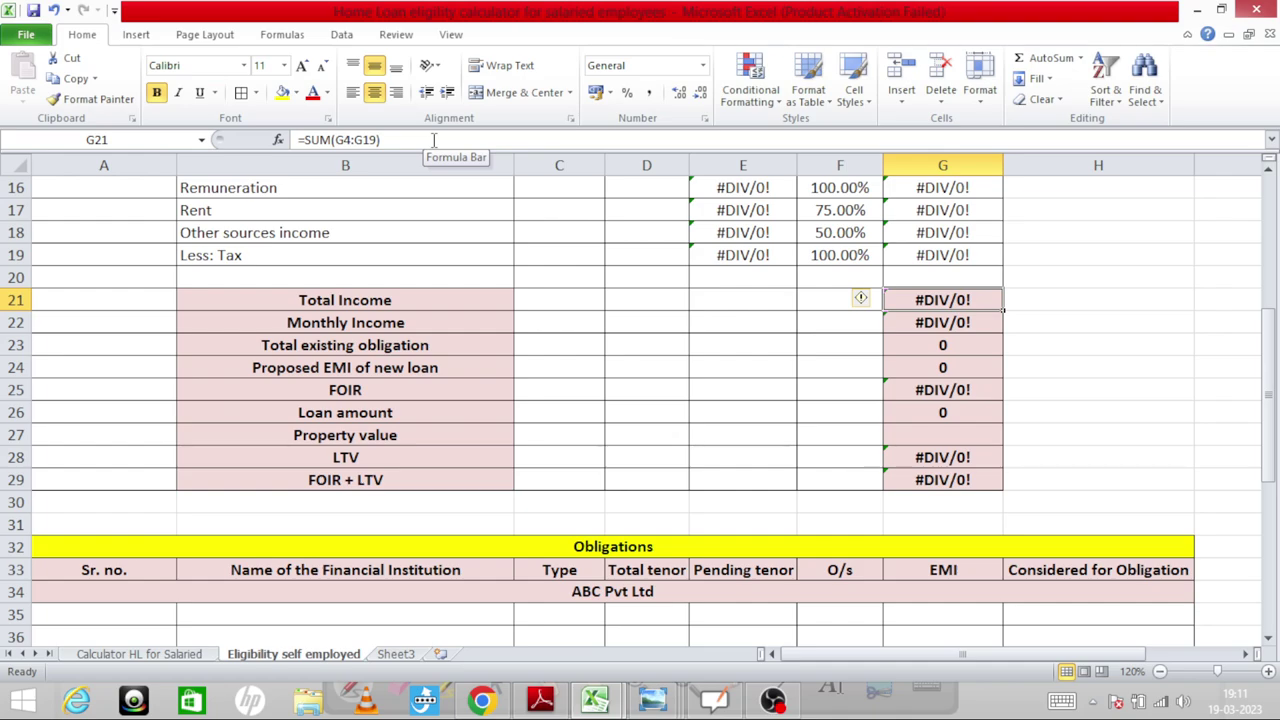
Switch to the Deepak Builder Balance sheet PDF in Adobe Reader and cancel the untagged-document reading setup
{"action": "key", "text": "alt+Tab"}
{"action": "key", "text": "alt+Tab"}
{"action": "key", "text": "alt+Tab"}
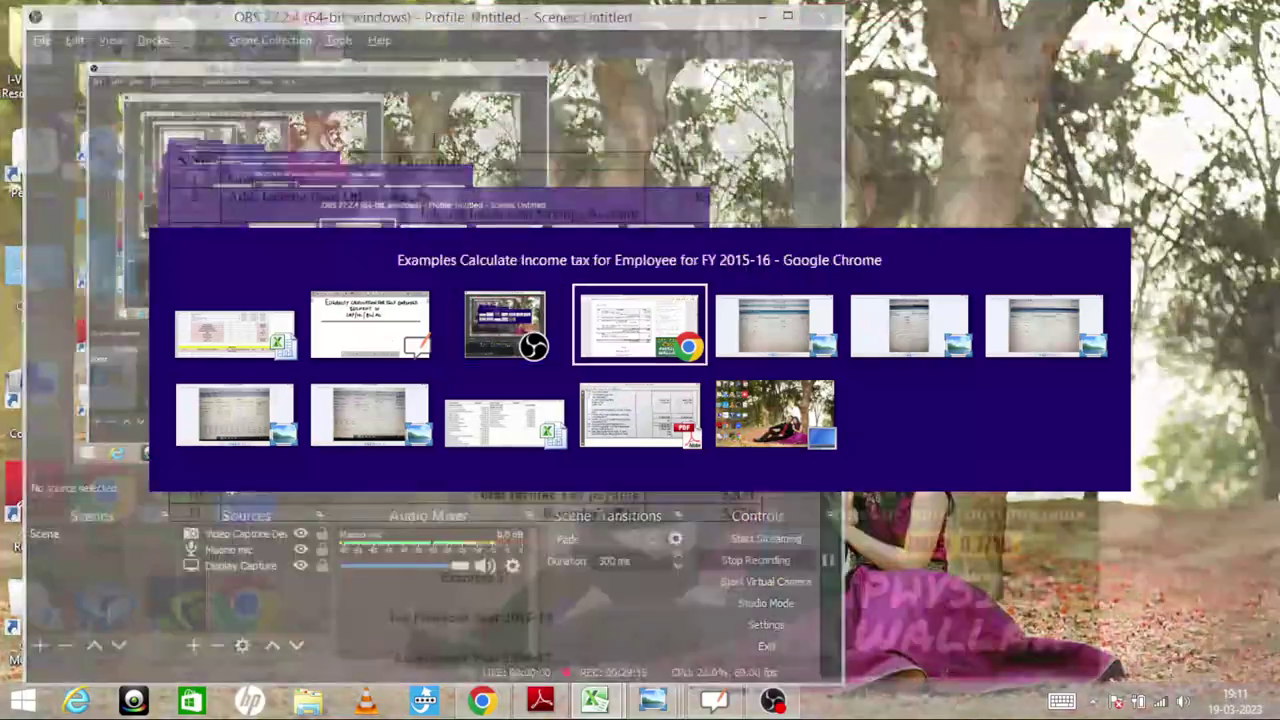
{"action": "key", "text": "alt+Tab"}
{"action": "key", "text": "alt+Tab"}
{"action": "key", "text": "alt+Tab"}
{"action": "key", "text": "alt+Tab"}
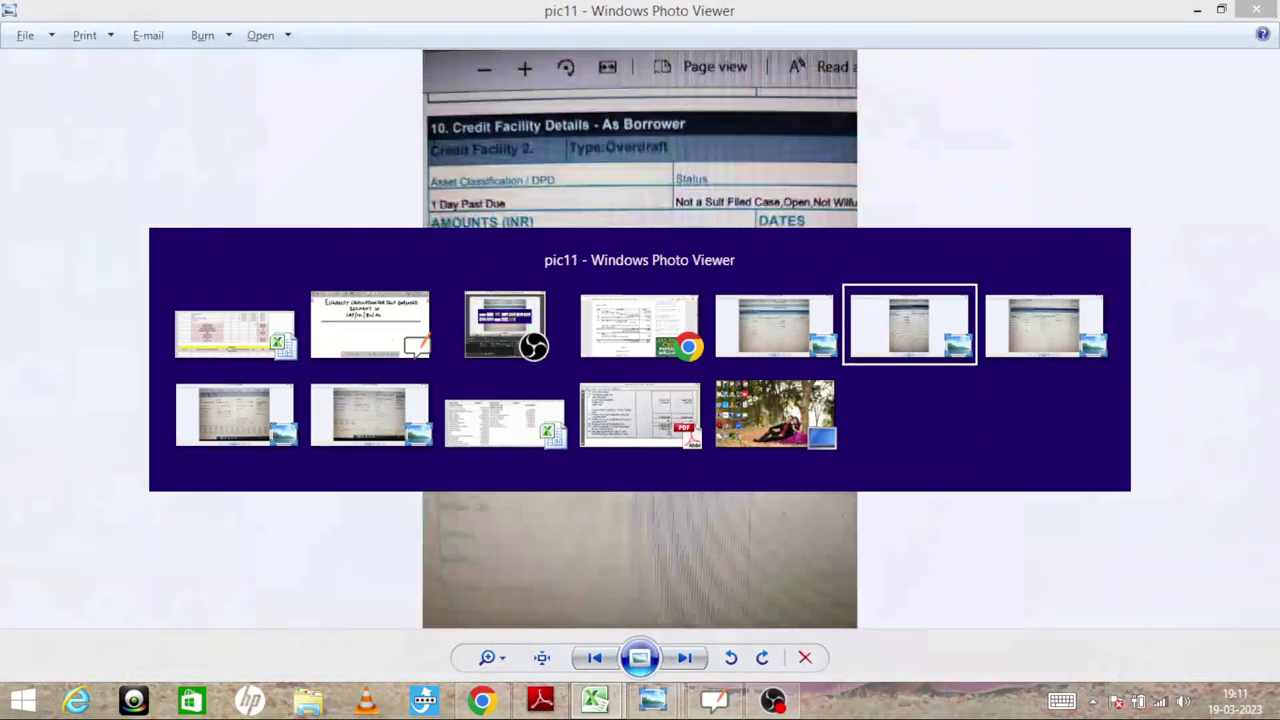
{"action": "key", "text": "alt+Tab"}
{"action": "key", "text": "alt+Tab"}
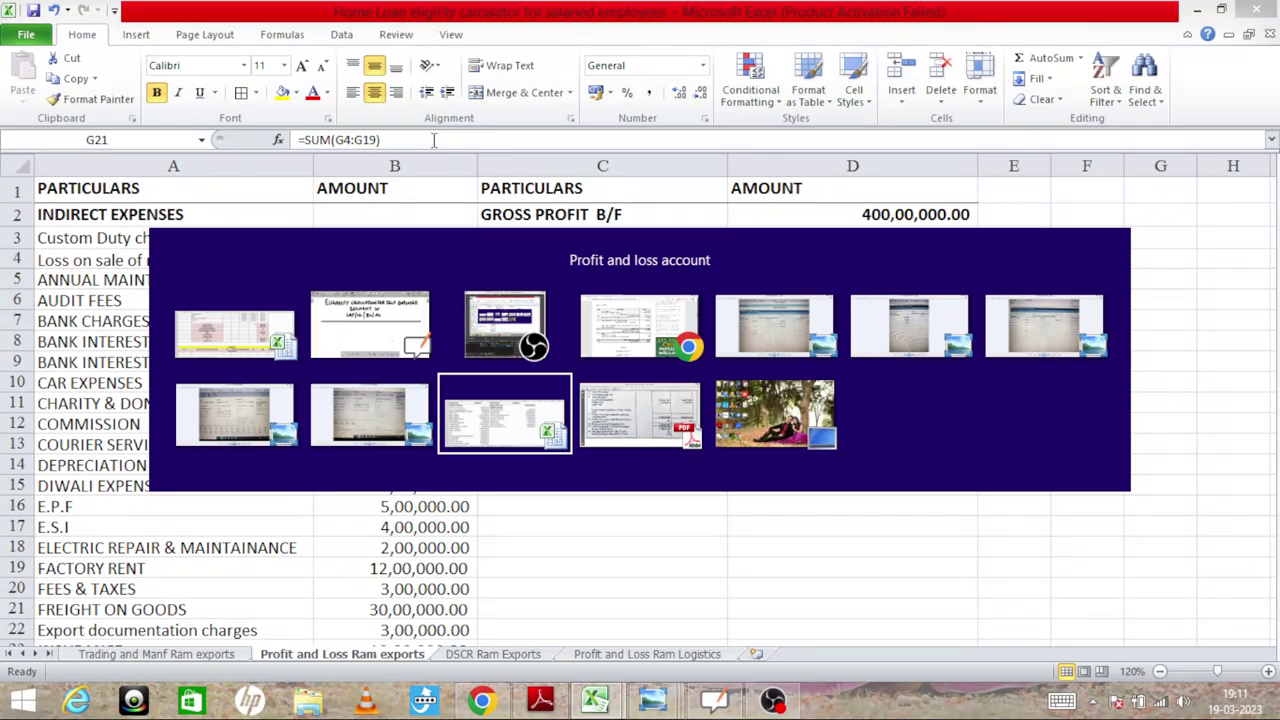
{"action": "key", "text": "alt+Tab"}
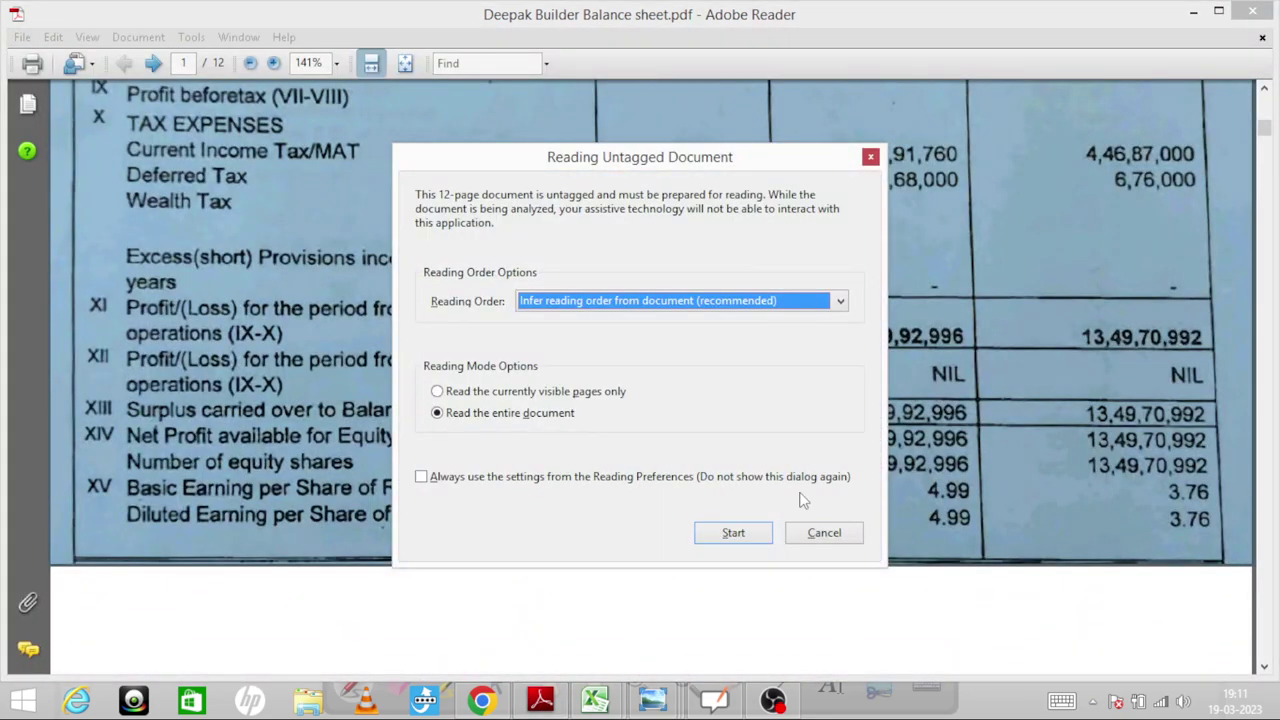
{"action": "left_click", "coordinate": [812, 530]}
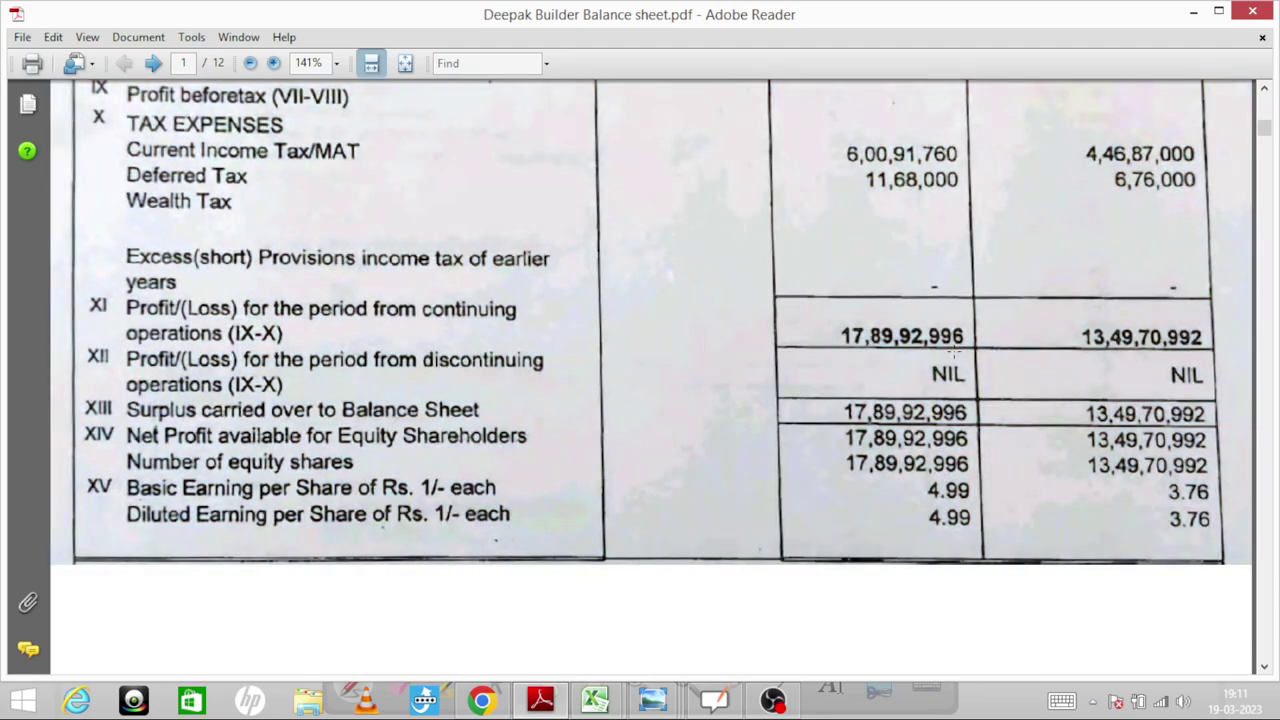
Examine the profit and loss statement's revenue, expenses, profit before tax and tax figures for the years ending 31.03.2022 and 31.03.2021
{"action": "scroll", "coordinate": [955, 355], "scroll_direction": "up", "scroll_amount": 8}
{"action": "scroll", "coordinate": [955, 345], "scroll_direction": "up", "scroll_amount": 6}
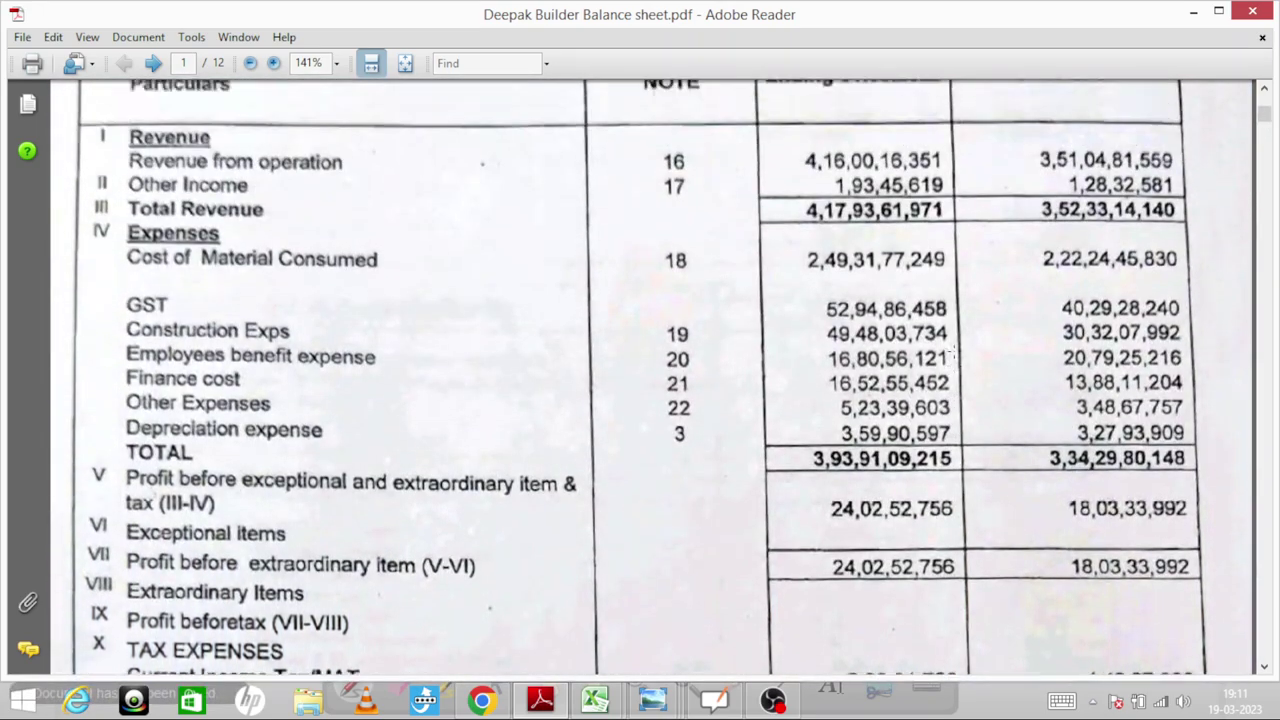
{"action": "scroll", "coordinate": [955, 350], "scroll_direction": "down", "scroll_amount": 1}
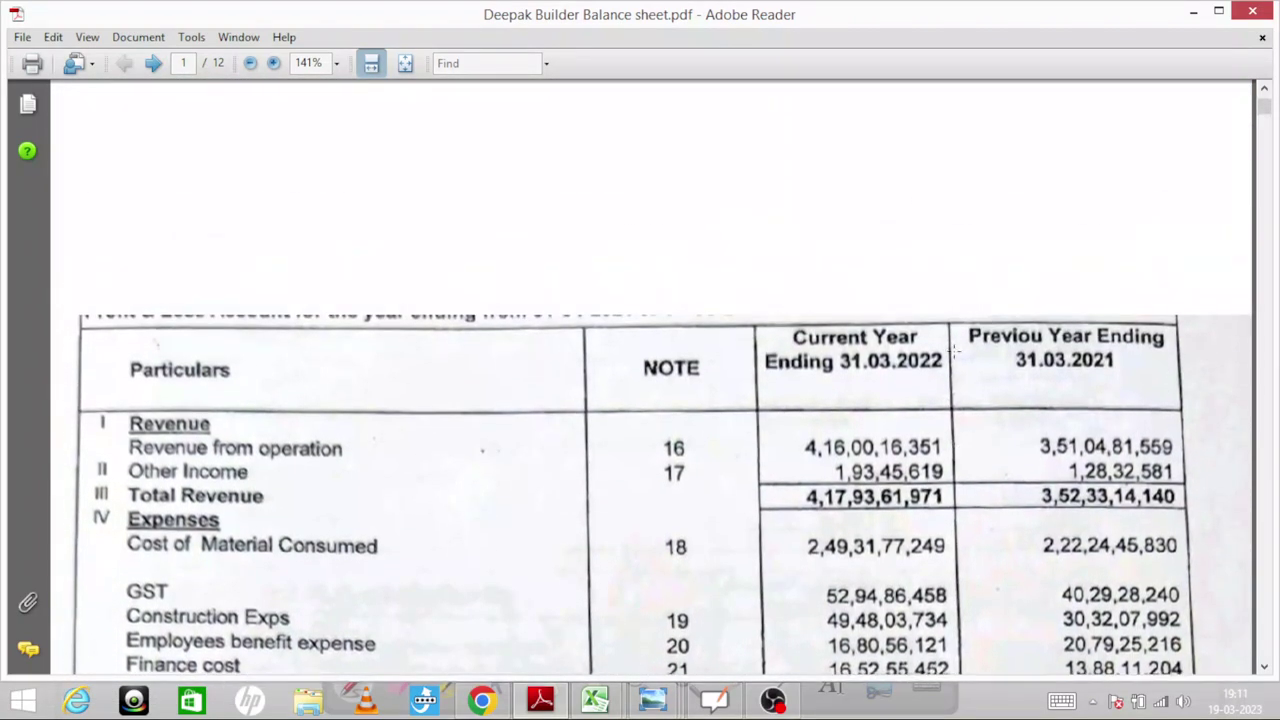
{"action": "scroll", "coordinate": [955, 350], "scroll_direction": "down", "scroll_amount": 2}
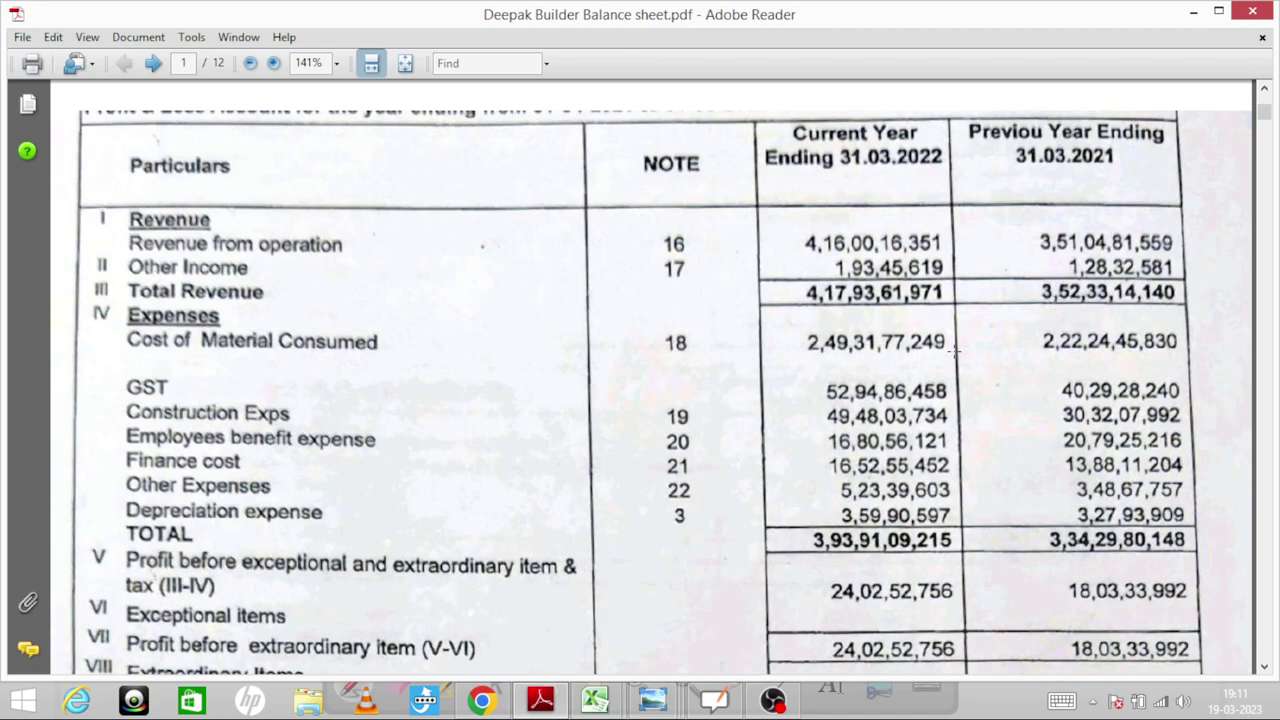
{"action": "scroll", "coordinate": [955, 348], "scroll_direction": "down", "scroll_amount": 1}
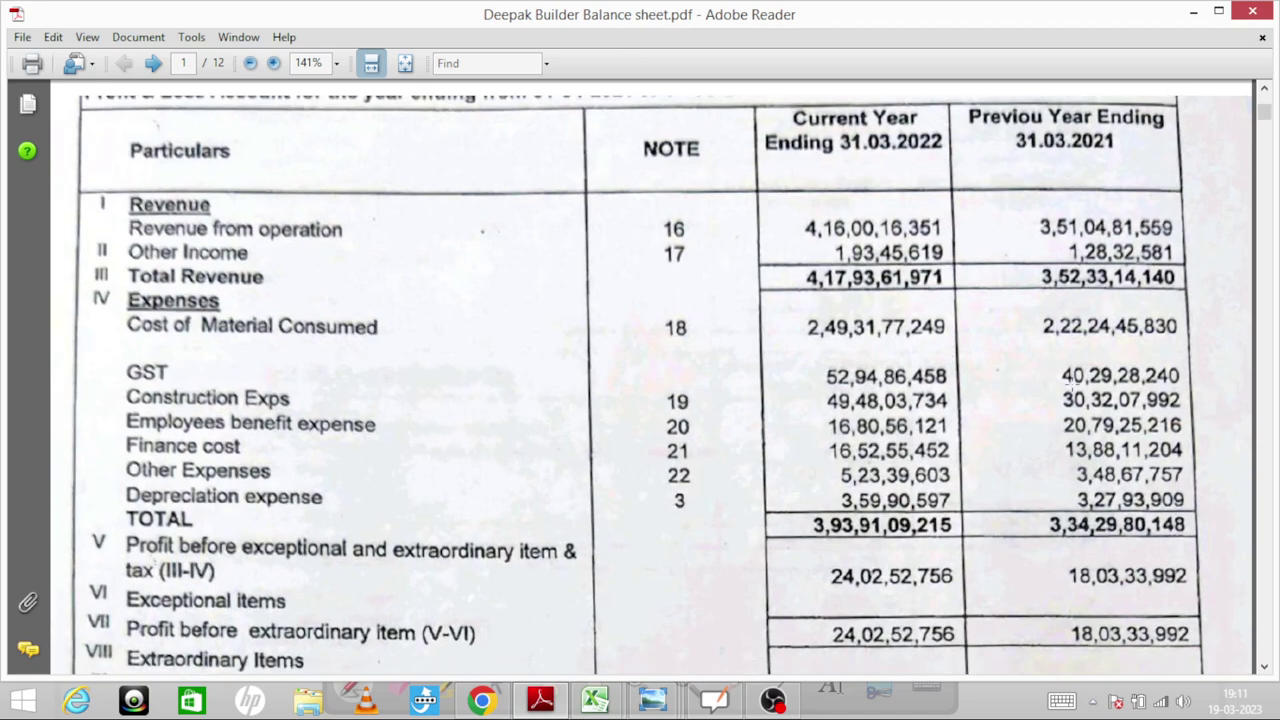
{"action": "scroll", "coordinate": [1068, 378], "scroll_direction": "down", "scroll_amount": 4}
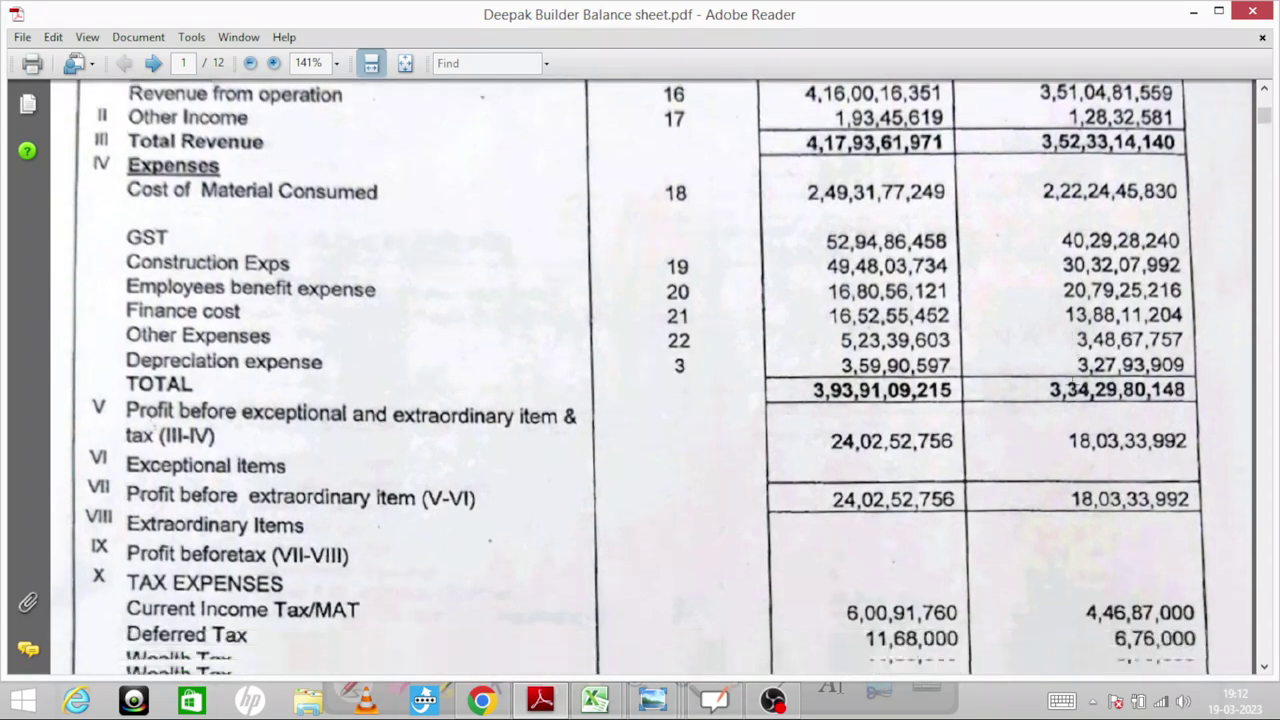
{"action": "scroll", "coordinate": [1068, 388], "scroll_direction": "down", "scroll_amount": 2}
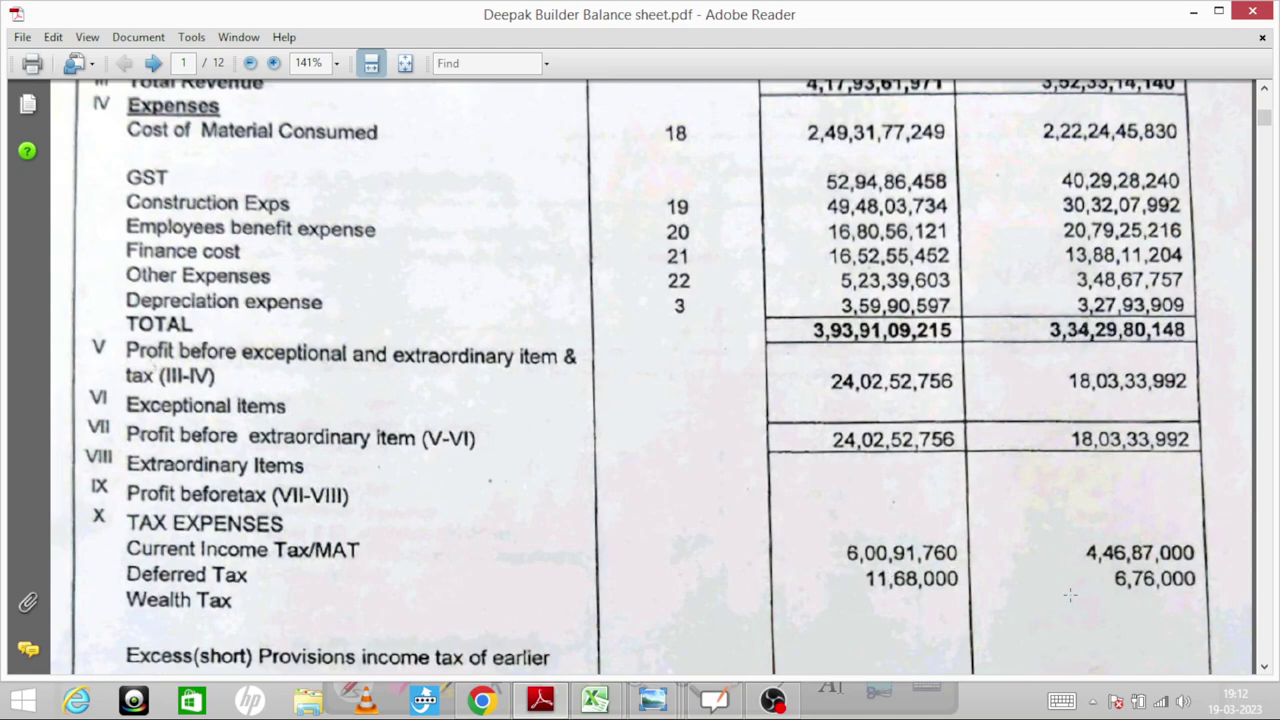
{"action": "scroll", "coordinate": [1069, 595], "scroll_direction": "down", "scroll_amount": 4}
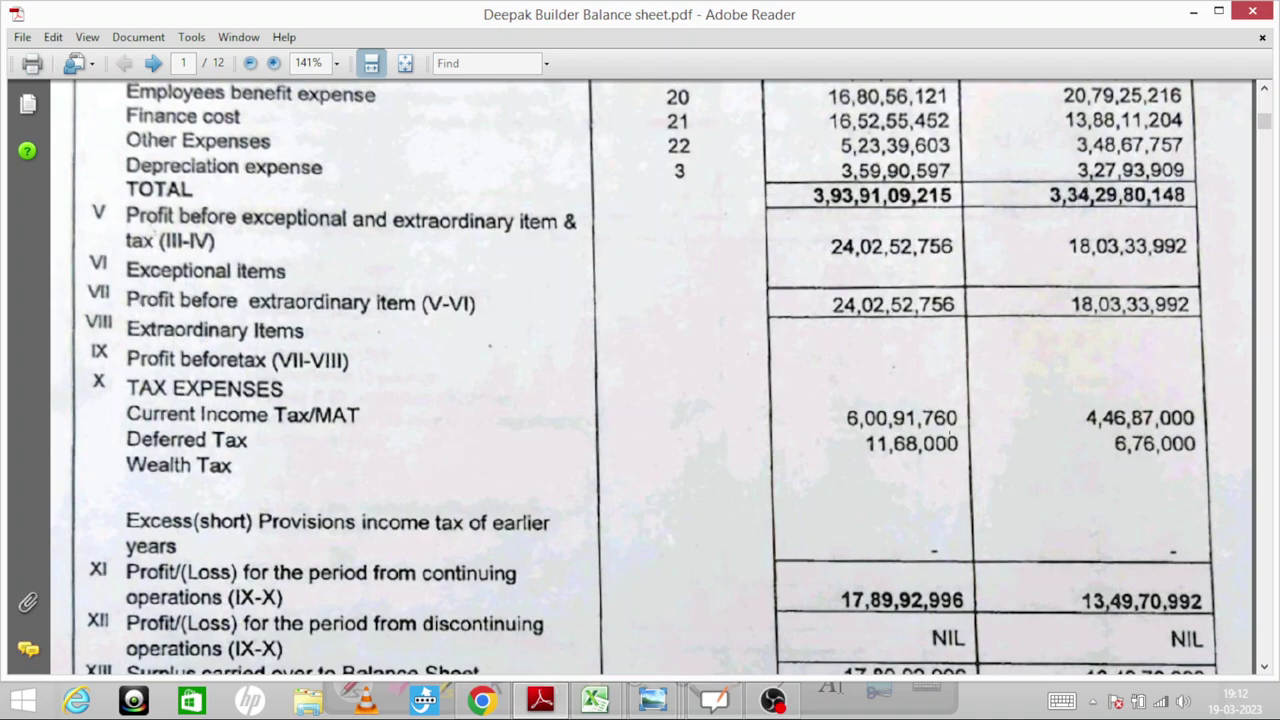
{"action": "scroll", "coordinate": [948, 437], "scroll_direction": "up", "scroll_amount": 2}
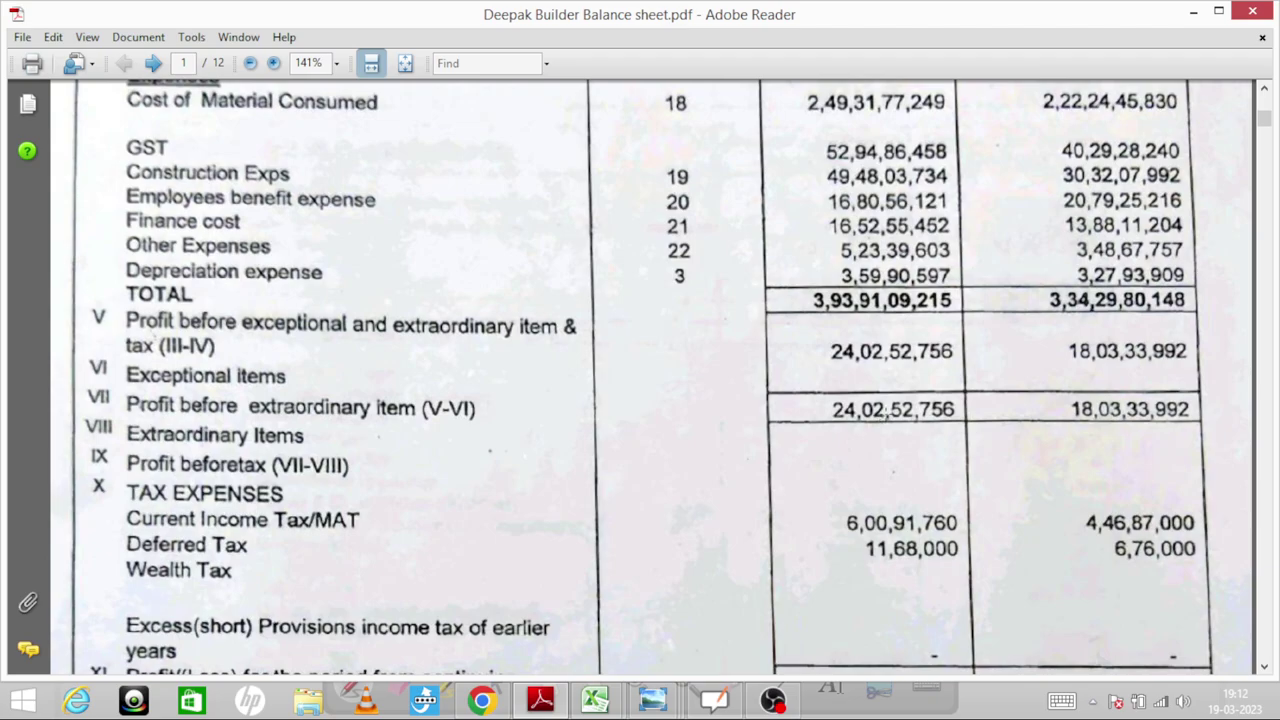
Switch back to the Excel eligibility sheet and enter 240.25 as ABC Pvt Ltd's FY 22 profit before tax in C4, checking the PDF
{"action": "key", "text": "alt+Tab"}
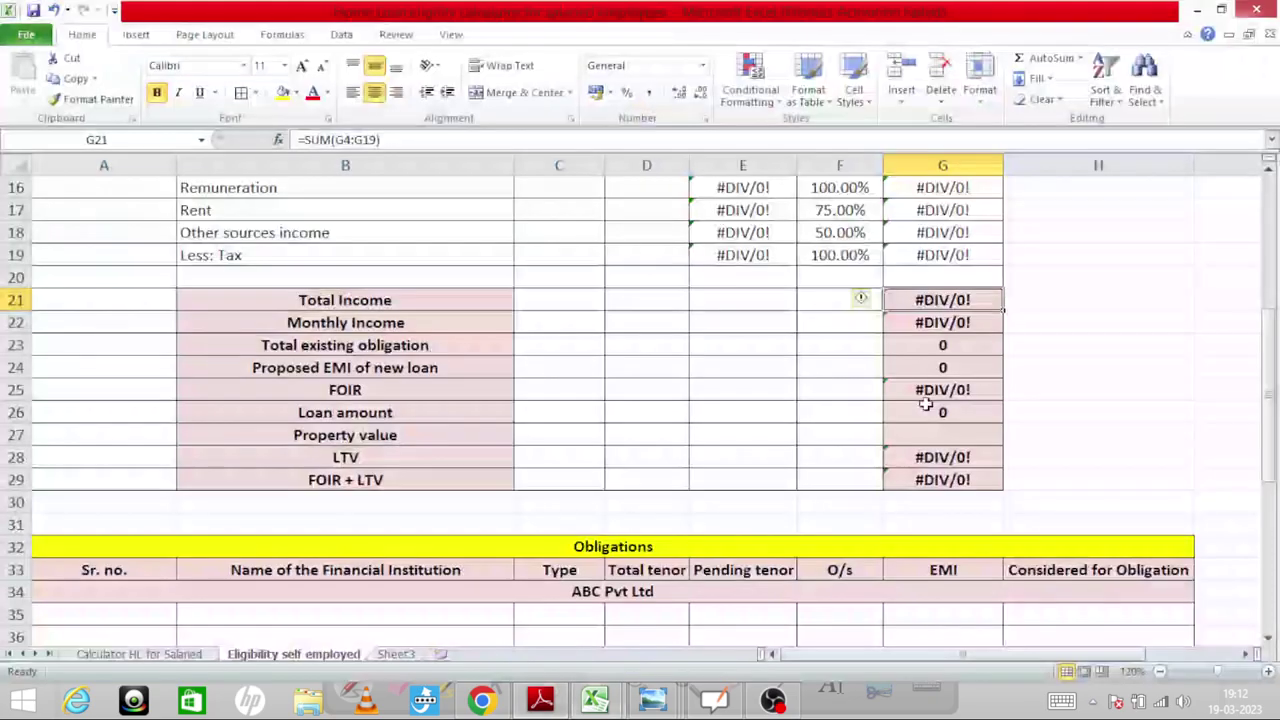
{"action": "key", "text": "Up"}
{"action": "key", "text": "Up"}
{"action": "key", "text": "Up"}
{"action": "key", "text": "Up"}
{"action": "key", "text": "Up"}
{"action": "key", "text": "Up"}
{"action": "key", "text": "Up"}
{"action": "key", "text": "Up"}
{"action": "key", "text": "Up"}
{"action": "key", "text": "Up"}
{"action": "key", "text": "Up"}
{"action": "key", "text": "Up"}
{"action": "key", "text": "Up"}
{"action": "key", "text": "Up"}
{"action": "key", "text": "Up"}
{"action": "key", "text": "Up"}
{"action": "key", "text": "Up"}
{"action": "key", "text": "Up"}
{"action": "key", "text": "Up"}
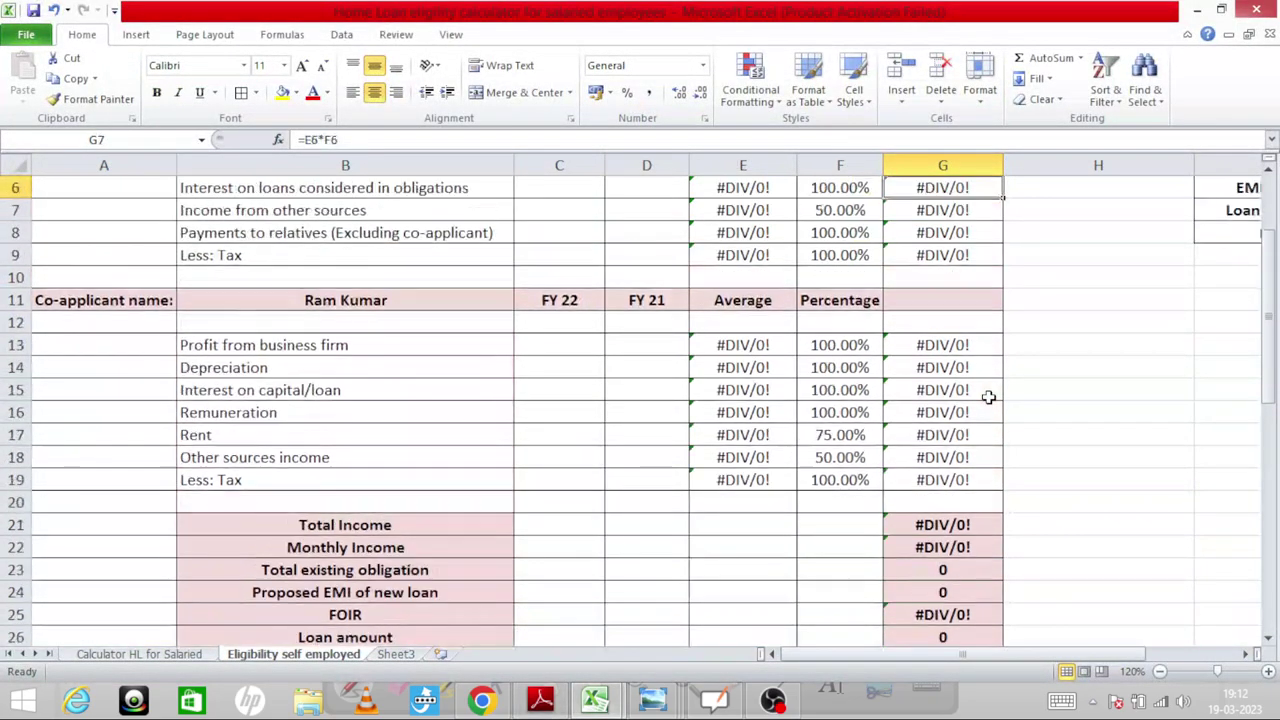
{"action": "key", "text": "Down"}
{"action": "key", "text": "Down"}
{"action": "key", "text": "Down"}
{"action": "key", "text": "Left"}
{"action": "key", "text": "Left"}
{"action": "key", "text": "Left"}
{"action": "key", "text": "Left"}
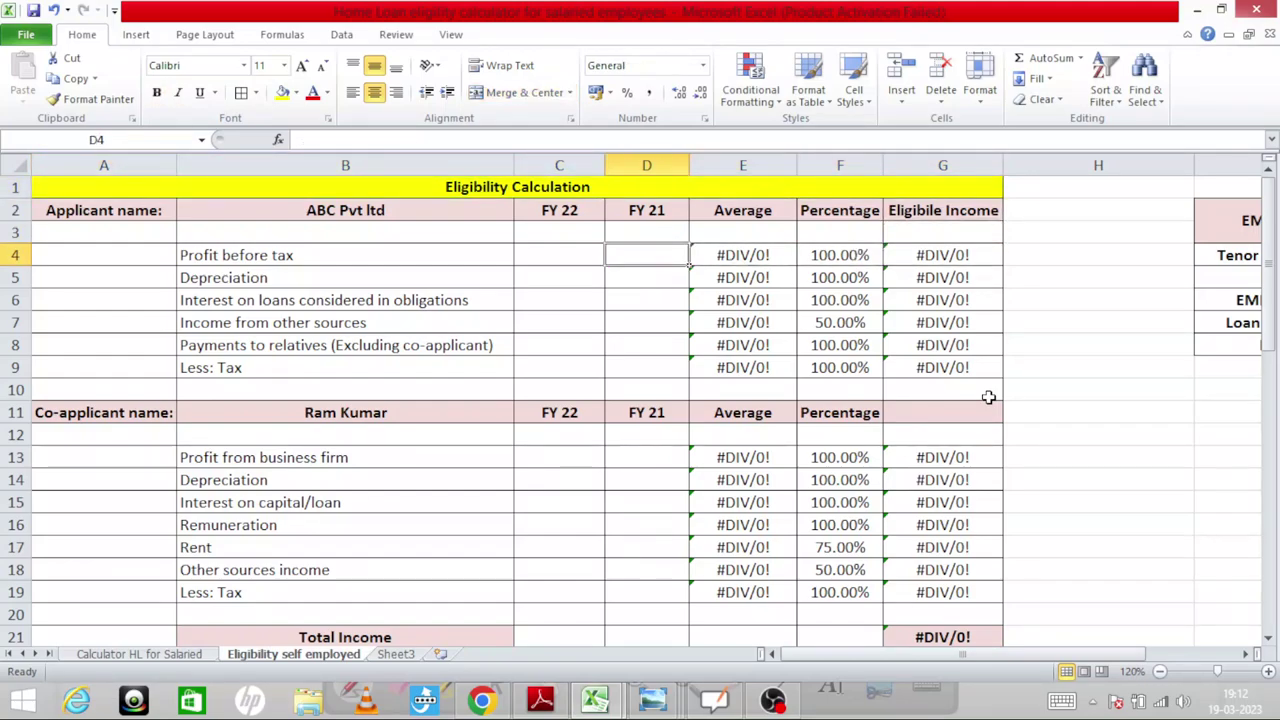
{"action": "key", "text": "alt+Tab"}
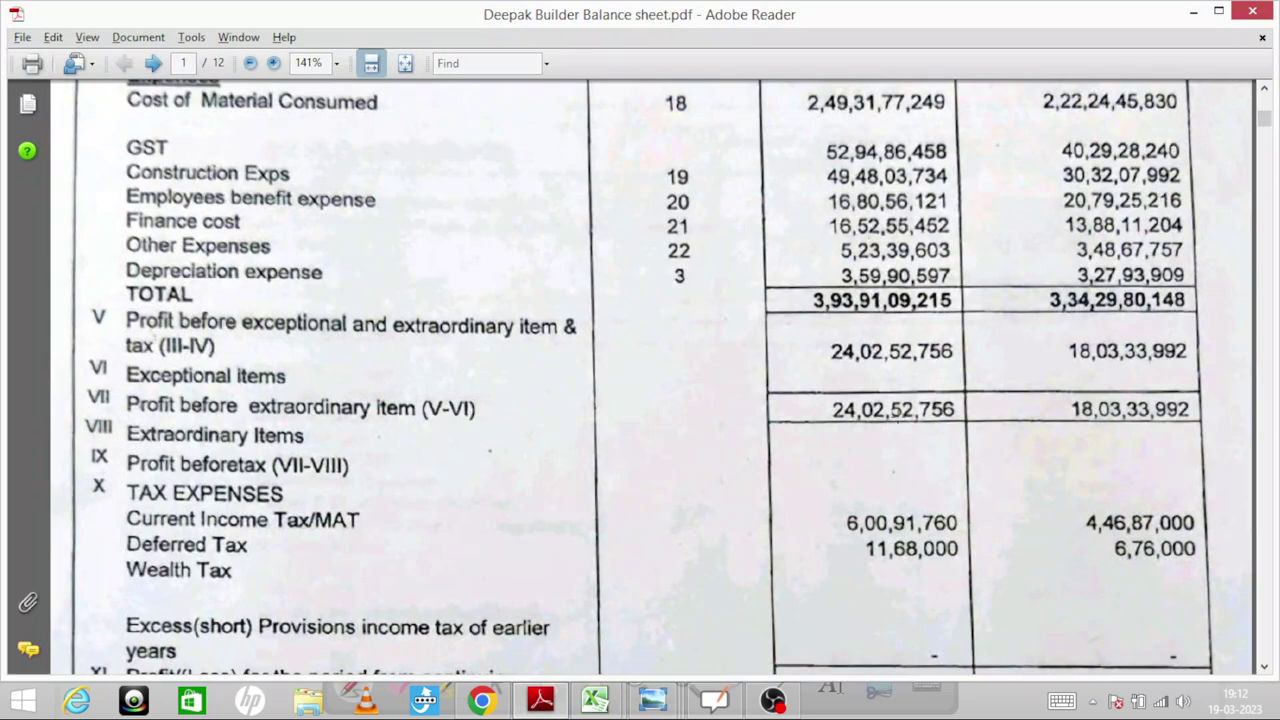
{"action": "key", "text": "alt+Tab"}
{"action": "type", "text": "2"}
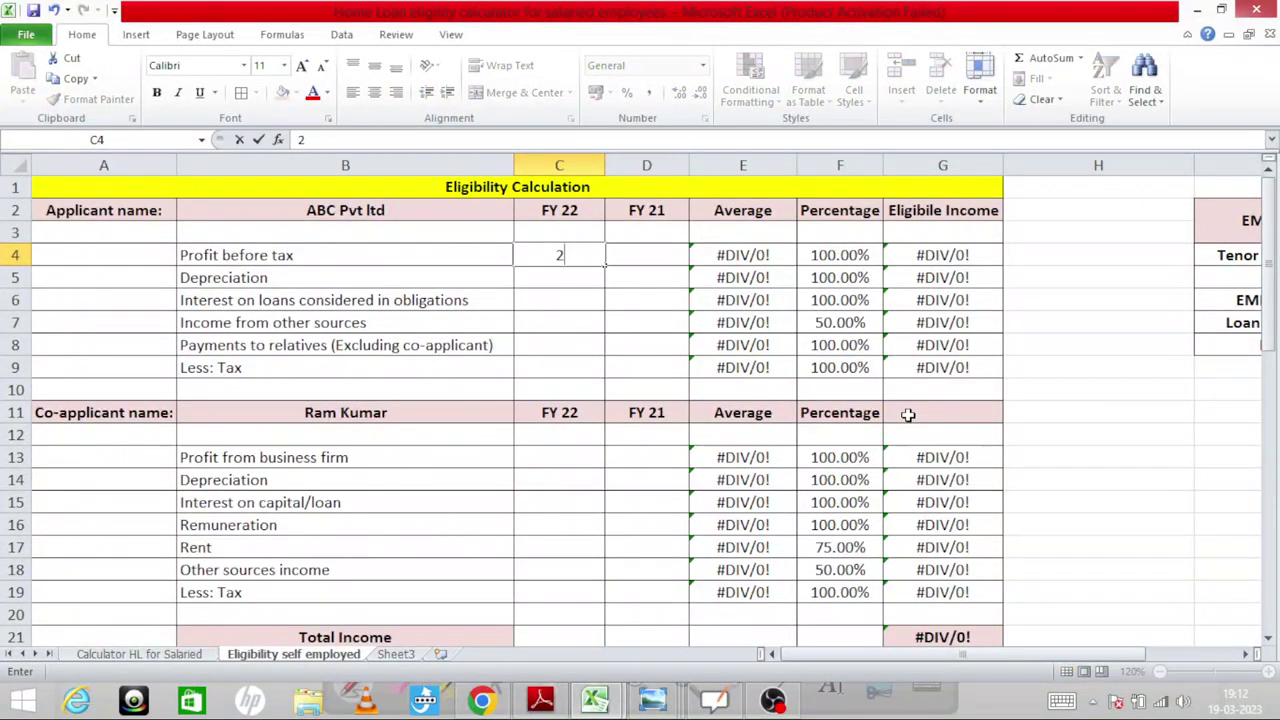
{"action": "type", "text": "40.25"}
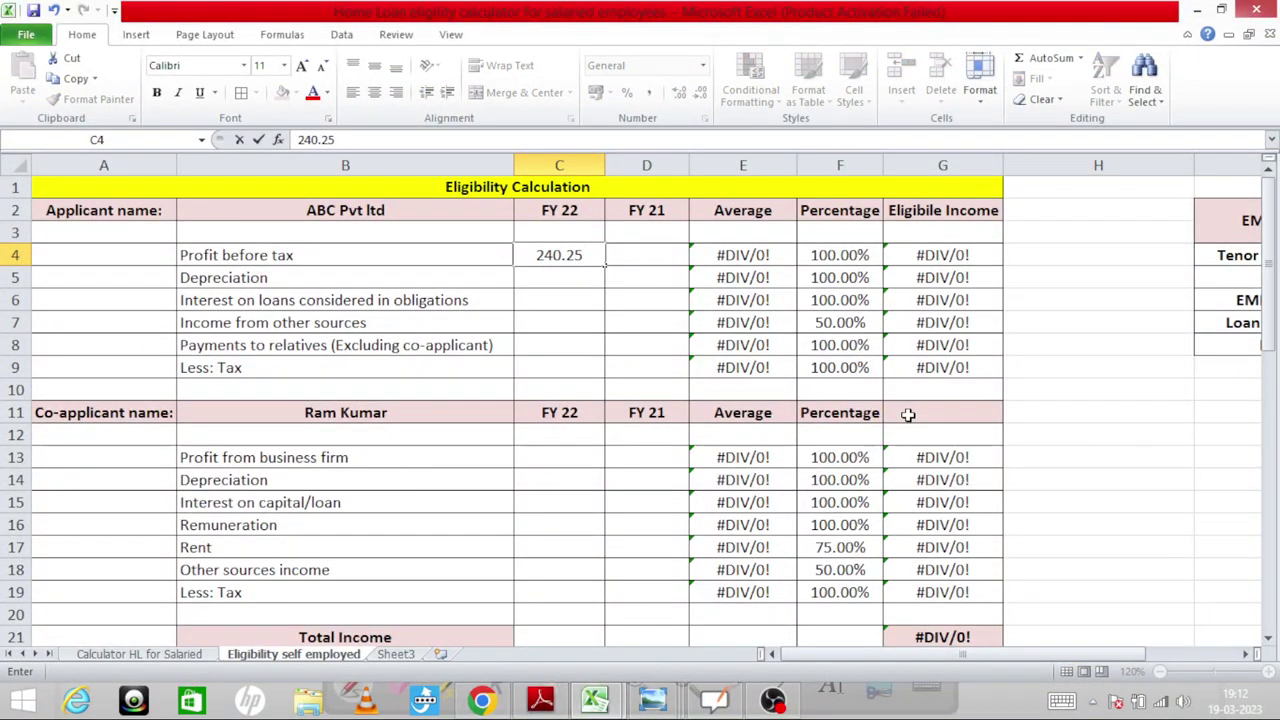
{"action": "key", "text": "BackSpace"}
{"action": "key", "text": "BackSpace"}
{"action": "key", "text": "BackSpace"}
{"action": "key", "text": "BackSpace"}
{"action": "key", "text": "BackSpace"}
{"action": "key", "text": "BackSpace"}
{"action": "type", "text": "240.25"}
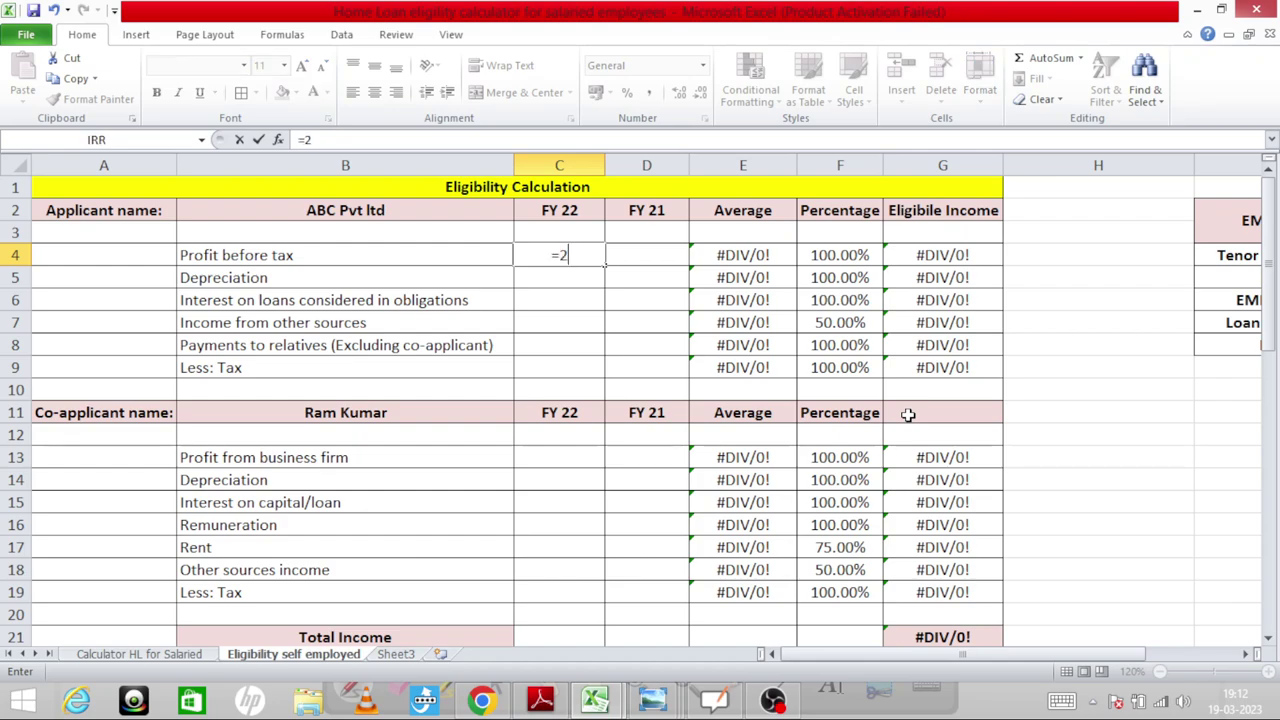
{"action": "key", "text": "Return"}
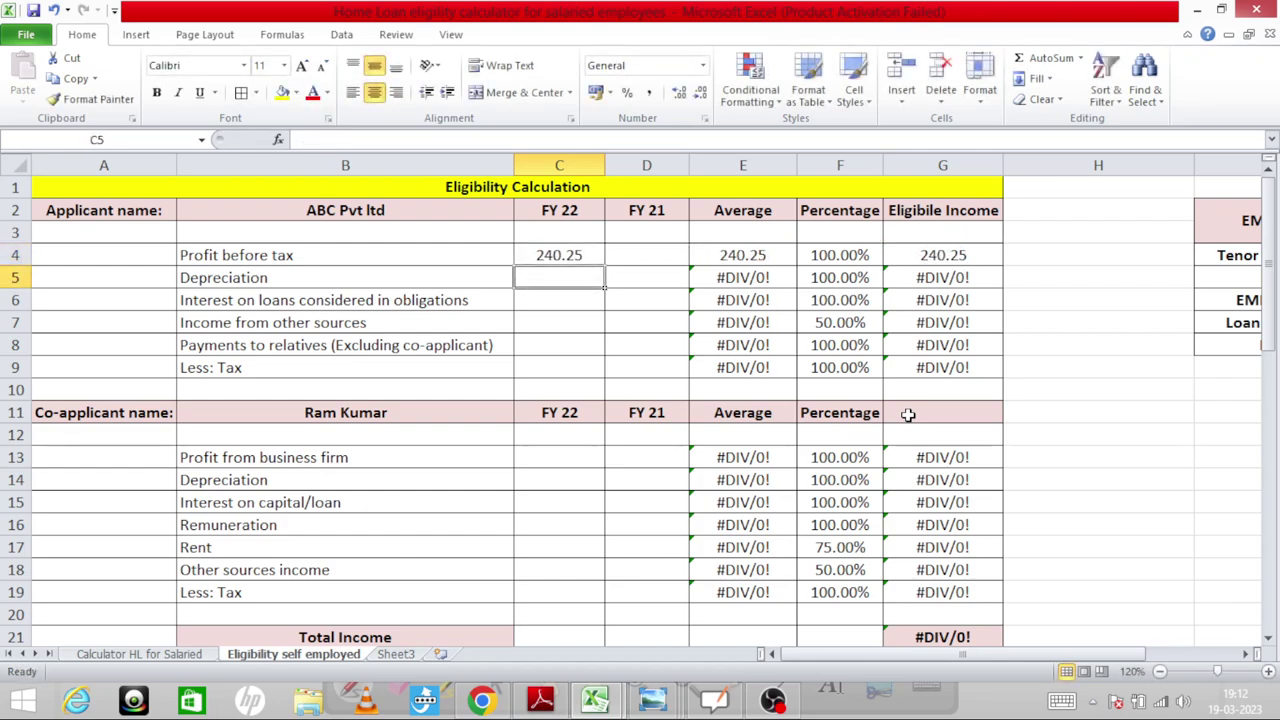
Look up the previous year's profit before tax in the balance sheet PDF and enter 180.33 as the FY 21 value in D4
{"action": "key", "text": "alt+Tab"}
{"action": "scroll", "coordinate": [640, 380], "scroll_direction": "down", "scroll_amount": 10}
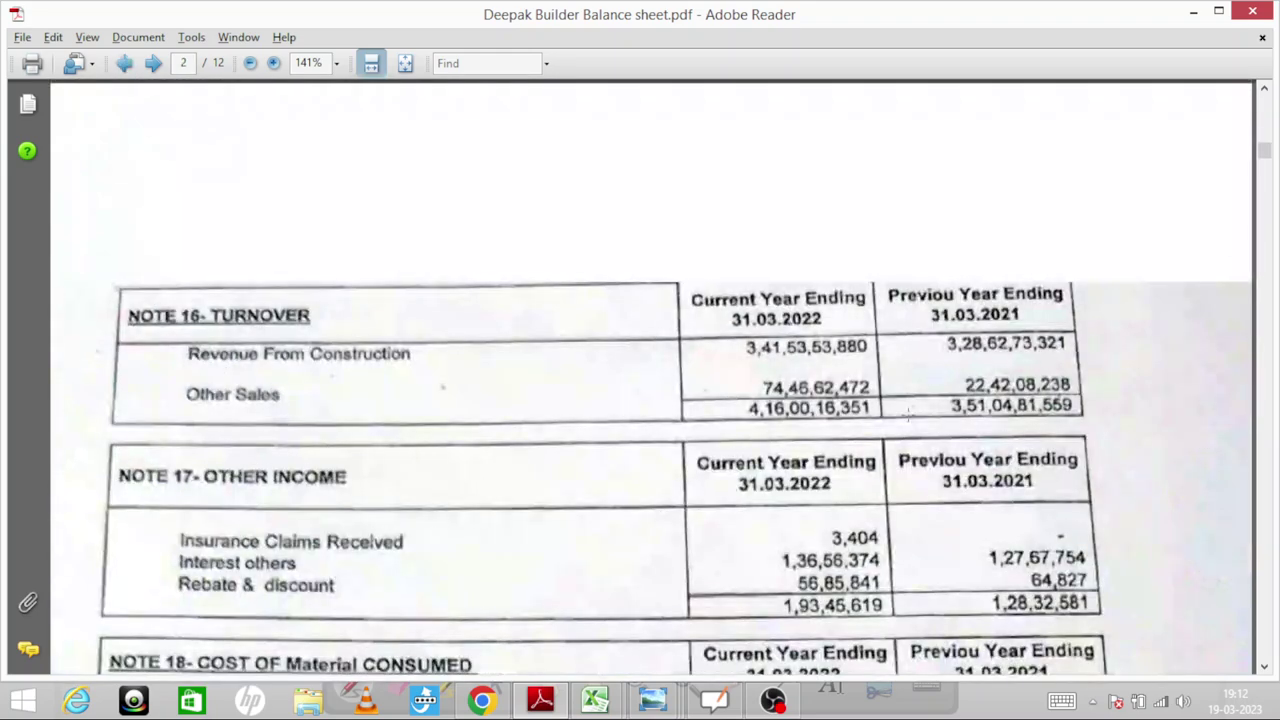
{"action": "scroll", "coordinate": [640, 380], "scroll_direction": "up", "scroll_amount": 15}
{"action": "scroll", "coordinate": [905, 418], "scroll_direction": "down", "scroll_amount": 10}
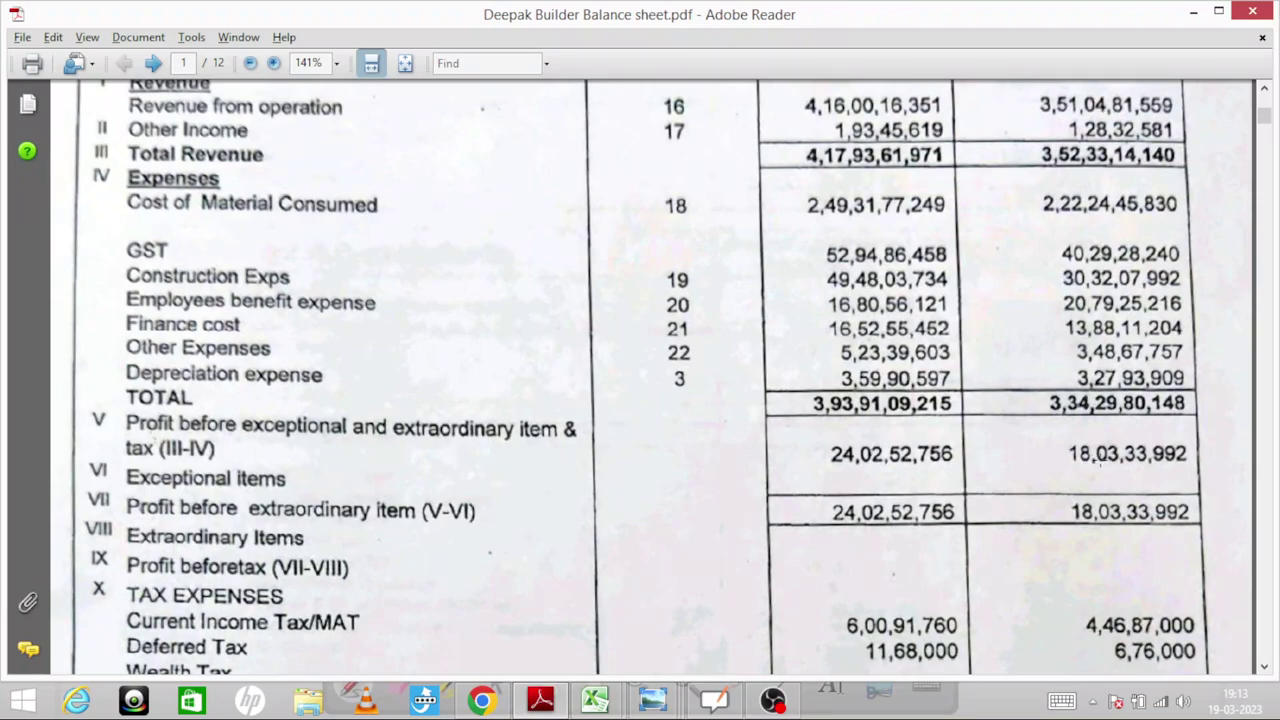
{"action": "key", "text": "alt+Tab"}
{"action": "key", "text": "Right"}
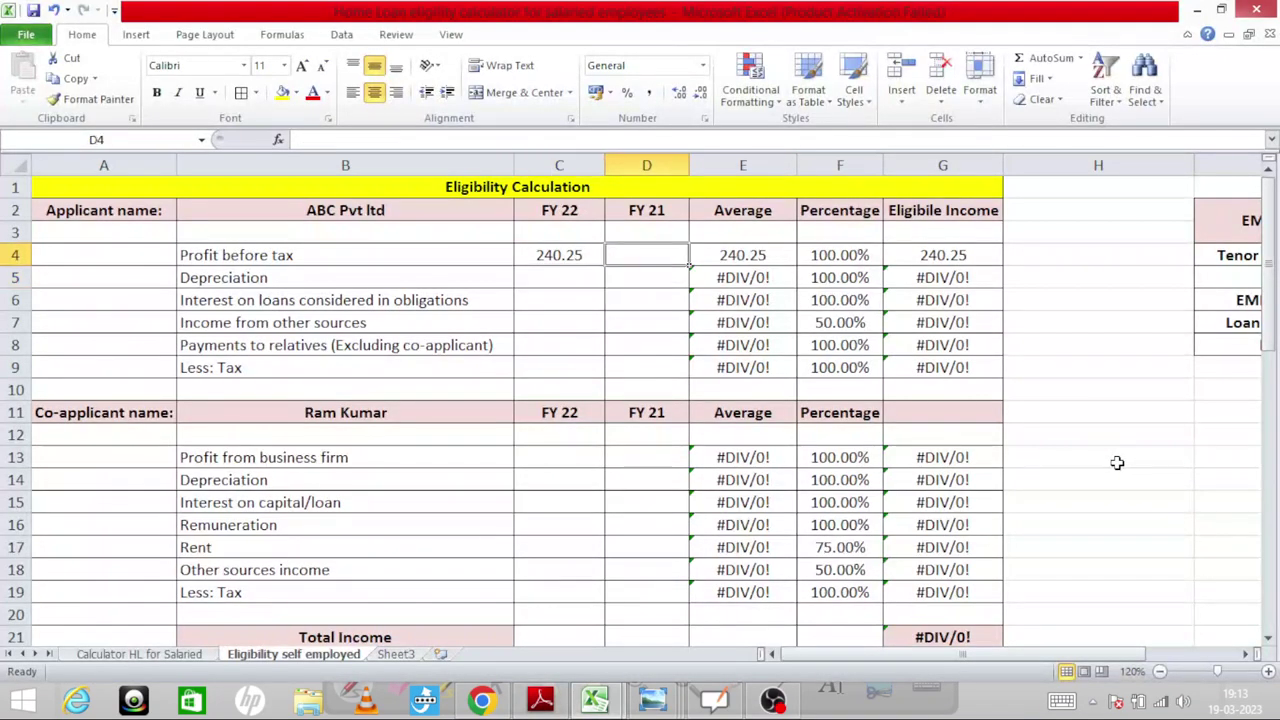
{"action": "type", "text": "180.33"}
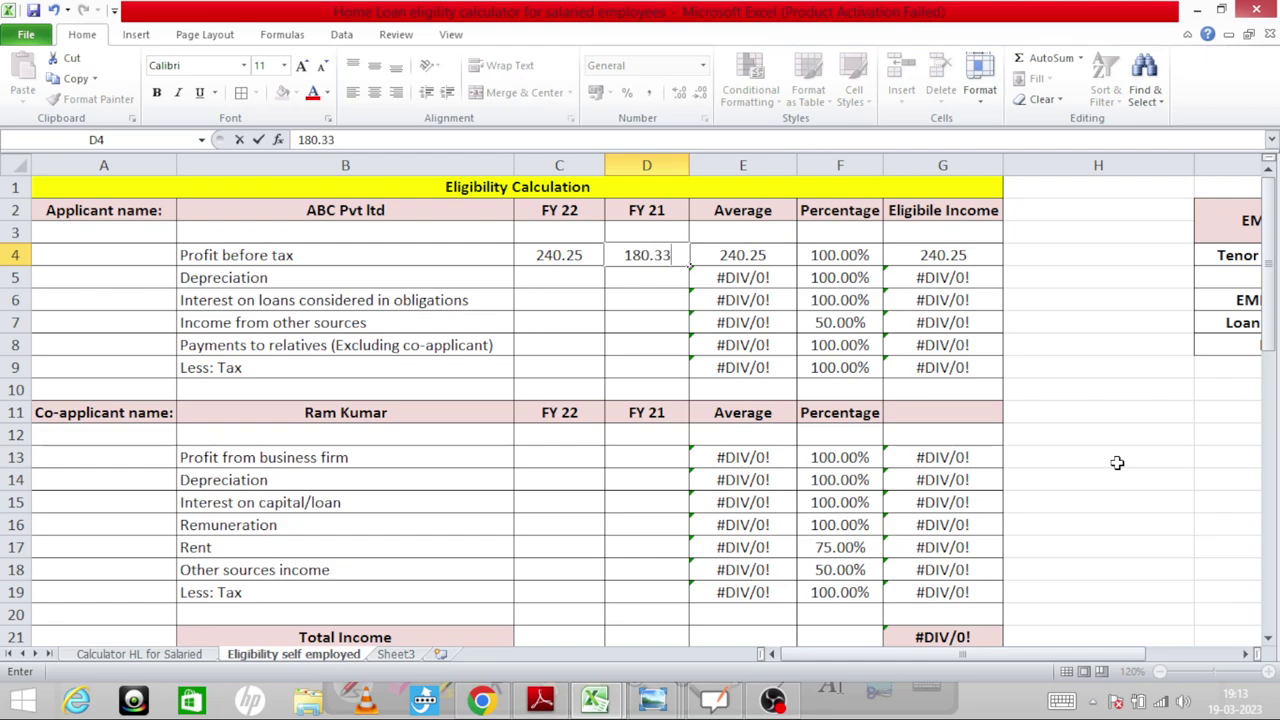
{"action": "key", "text": "Return"}
Review the profit before tax row's average, percentage and eligible income cells, and the Total Income formula in G21
{"action": "key", "text": "Up"}
{"action": "key", "text": "Right"}
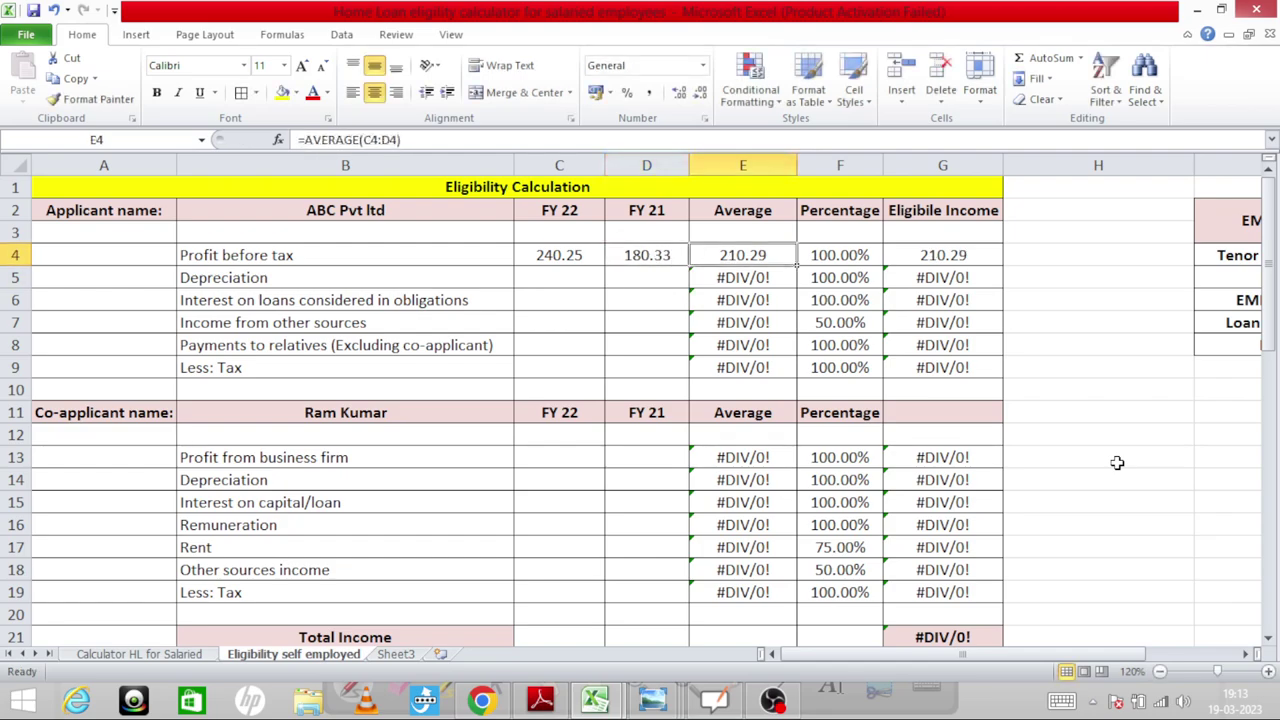
{"action": "key", "text": "Right"}
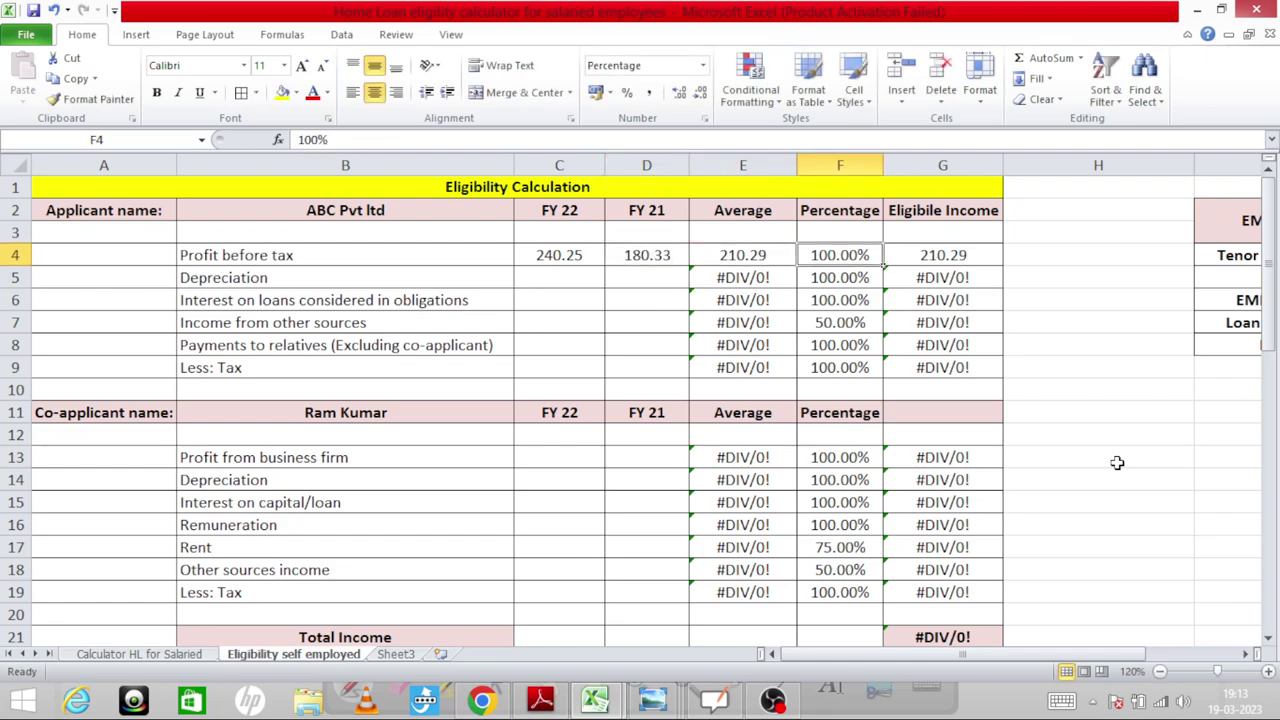
{"action": "key", "text": "Right"}
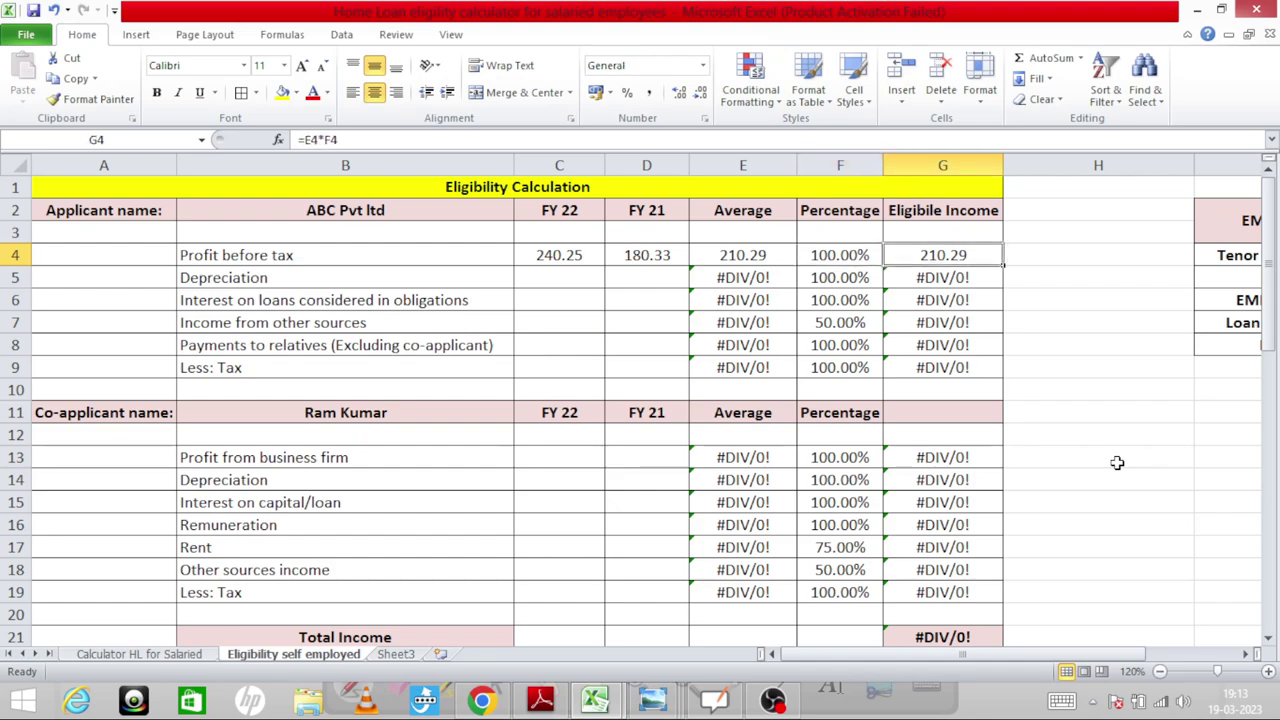
{"action": "key", "text": "Down"}
{"action": "key", "text": "Down"}
{"action": "key", "text": "Down"}
{"action": "key", "text": "Down"}
{"action": "key", "text": "Down"}
{"action": "key", "text": "Down"}
{"action": "key", "text": "Down"}
{"action": "key", "text": "Down"}
{"action": "key", "text": "Down"}
{"action": "key", "text": "Down"}
{"action": "key", "text": "Down"}
{"action": "key", "text": "Down"}
{"action": "key", "text": "Down"}
{"action": "key", "text": "Down"}
{"action": "key", "text": "Down"}
{"action": "key", "text": "Down"}
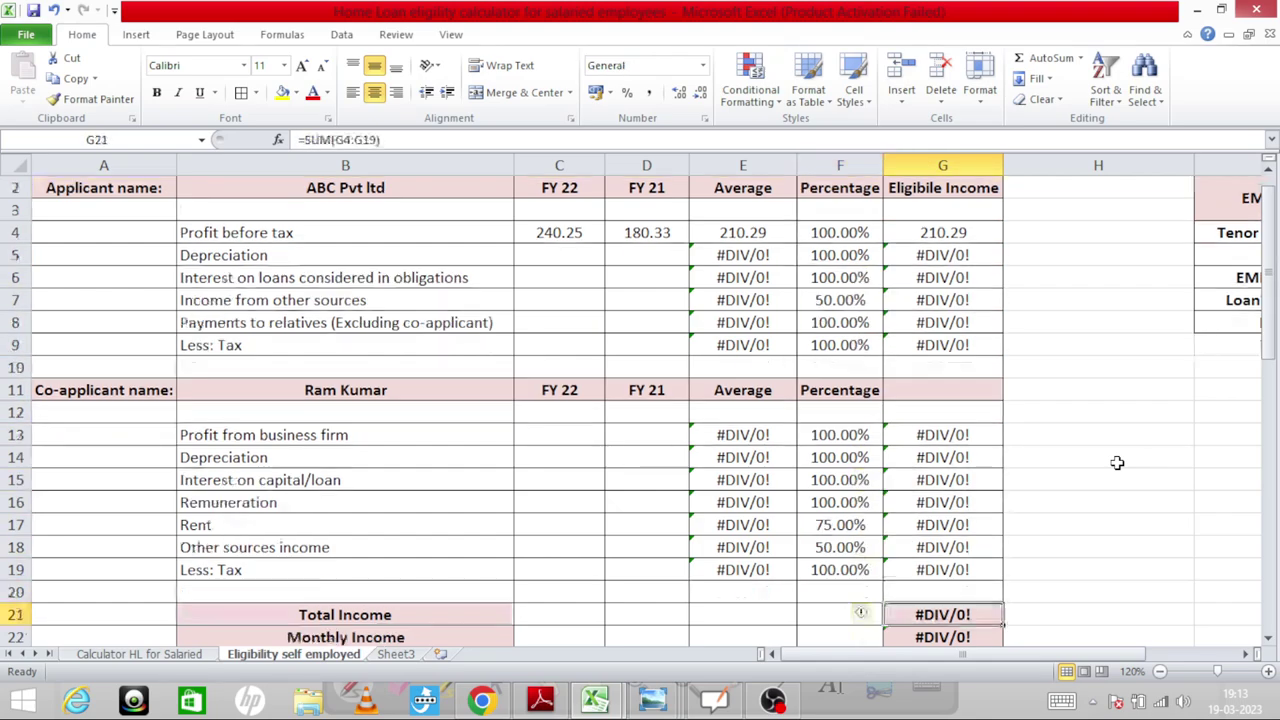
Check the depreciation expense in the PDF and enter 35.99 as ABC Pvt Ltd's FY 22 depreciation in C5
{"action": "key", "text": "Up"}
{"action": "key", "text": "Up"}
{"action": "key", "text": "Up"}
{"action": "key", "text": "Up"}
{"action": "key", "text": "Up"}
{"action": "key", "text": "Up"}
{"action": "key", "text": "Up"}
{"action": "key", "text": "Up"}
{"action": "key", "text": "Up"}
{"action": "key", "text": "Left"}
{"action": "key", "text": "Left"}
{"action": "key", "text": "Left"}
{"action": "key", "text": "Up"}
{"action": "key", "text": "Left"}
{"action": "key", "text": "Up"}
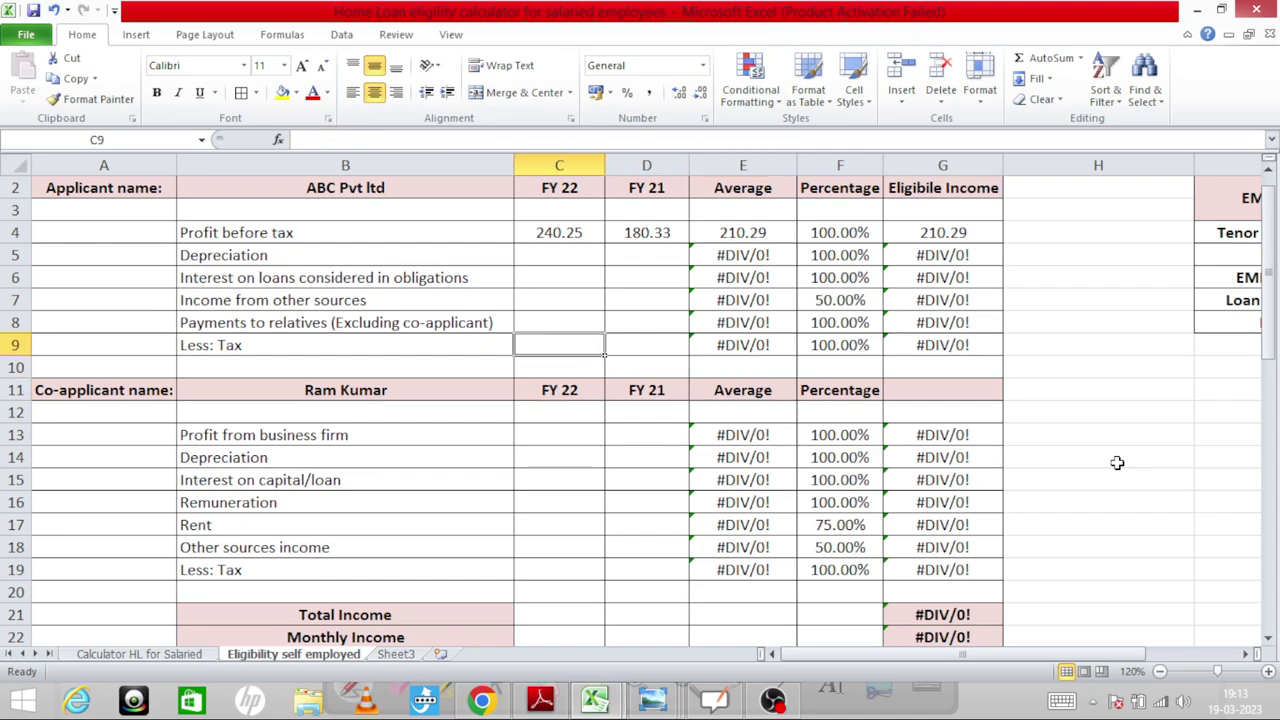
{"action": "key", "text": "Left"}
{"action": "key", "text": "Left"}
{"action": "key", "text": "Up"}
{"action": "key", "text": "Up"}
{"action": "key", "text": "Up"}
{"action": "key", "text": "Right"}
{"action": "key", "text": "Up"}
{"action": "key", "text": "alt+Tab"}
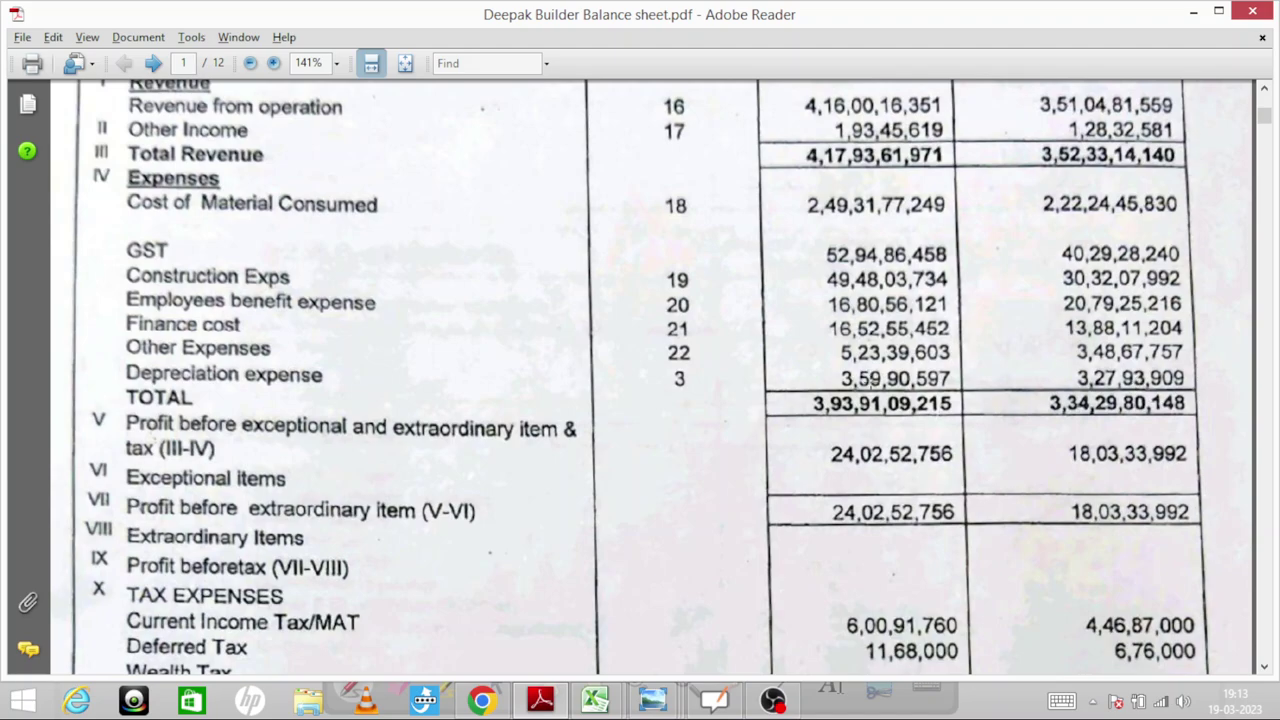
{"action": "key", "text": "alt+Tab"}
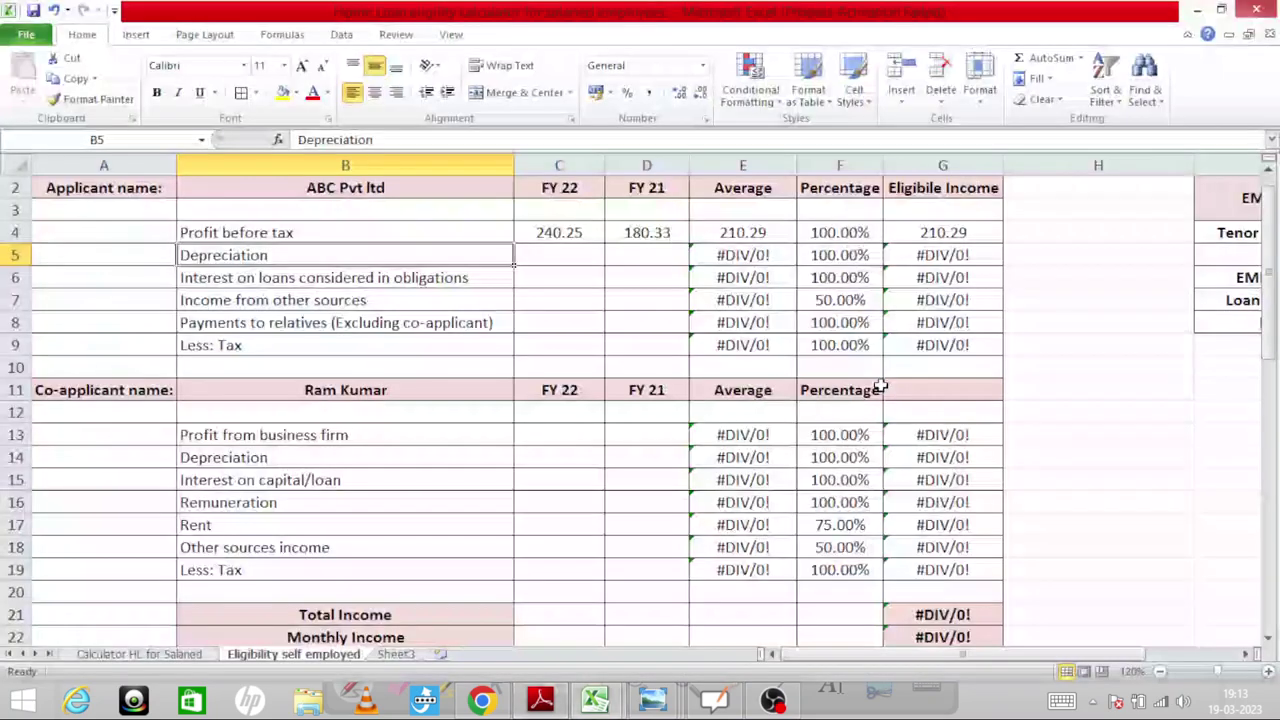
{"action": "key", "text": "Right"}
{"action": "type", "text": "35.99"}
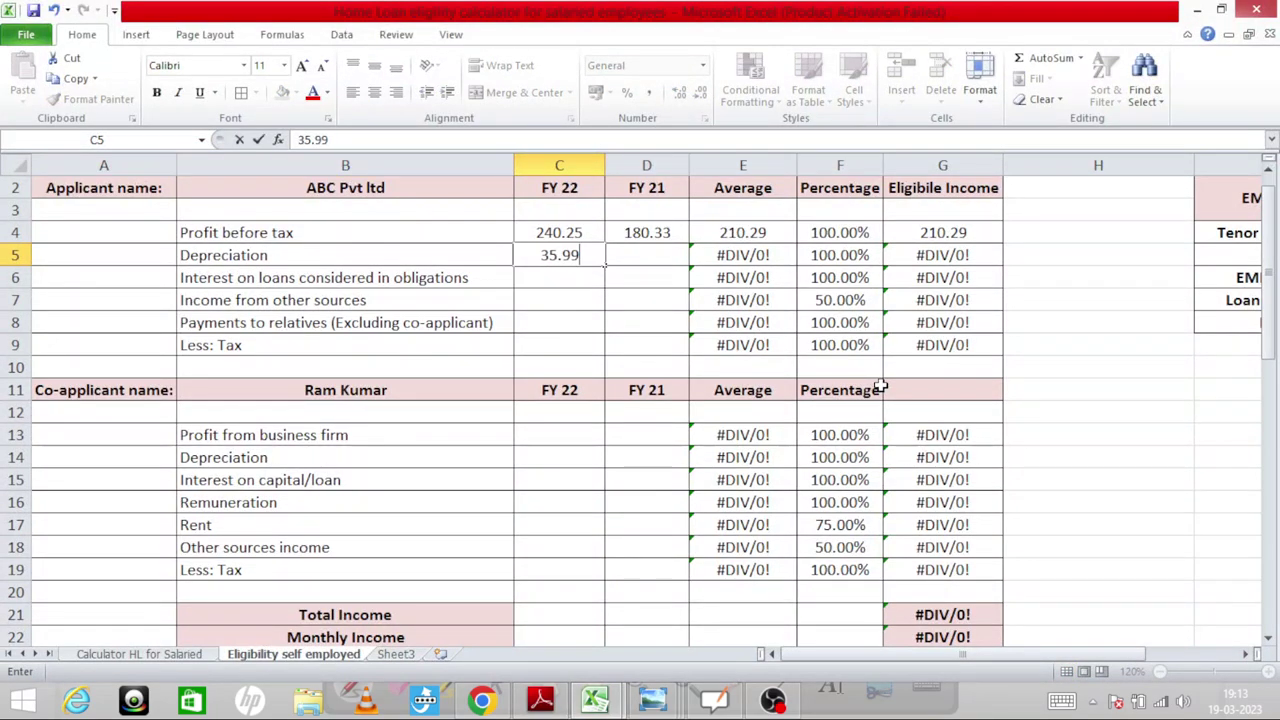
{"action": "key", "text": "Tab"}
Check the previous year's depreciation expense in the PDF and enter 32.79 as the FY 21 depreciation in D5
{"action": "key", "text": "alt+Tab"}
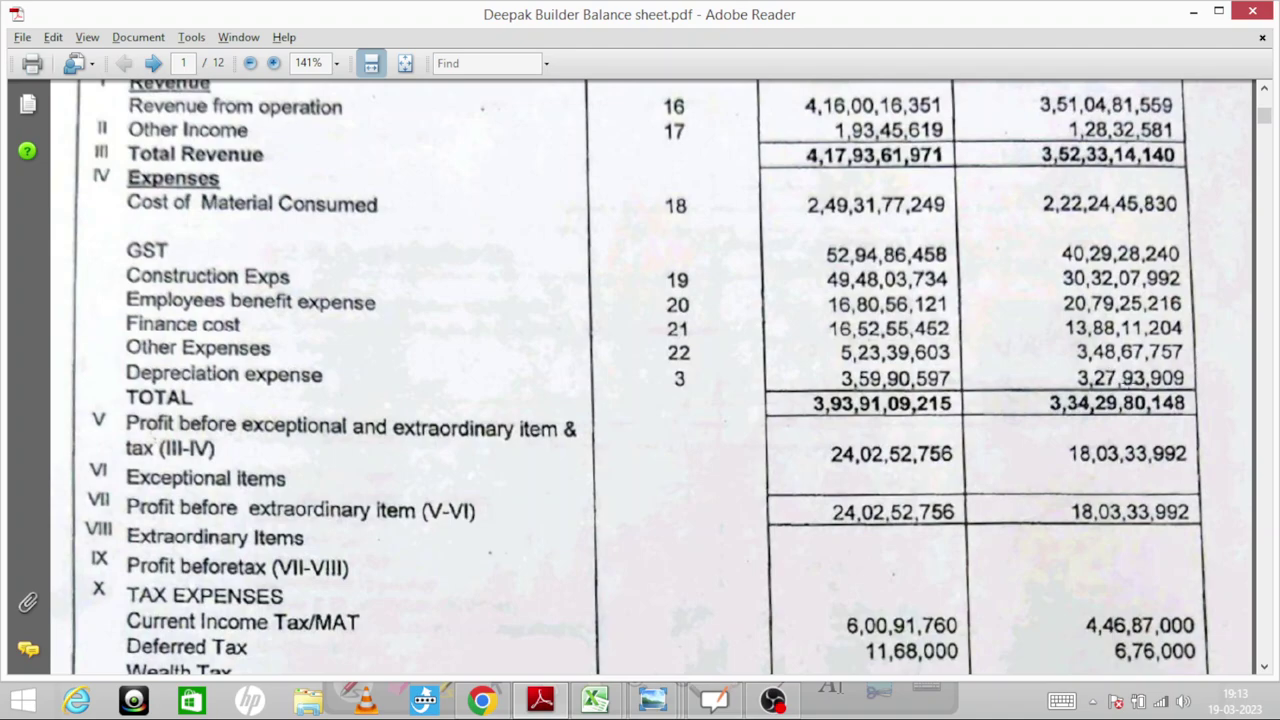
{"action": "key", "text": "alt+Tab"}
{"action": "type", "text": "32."}
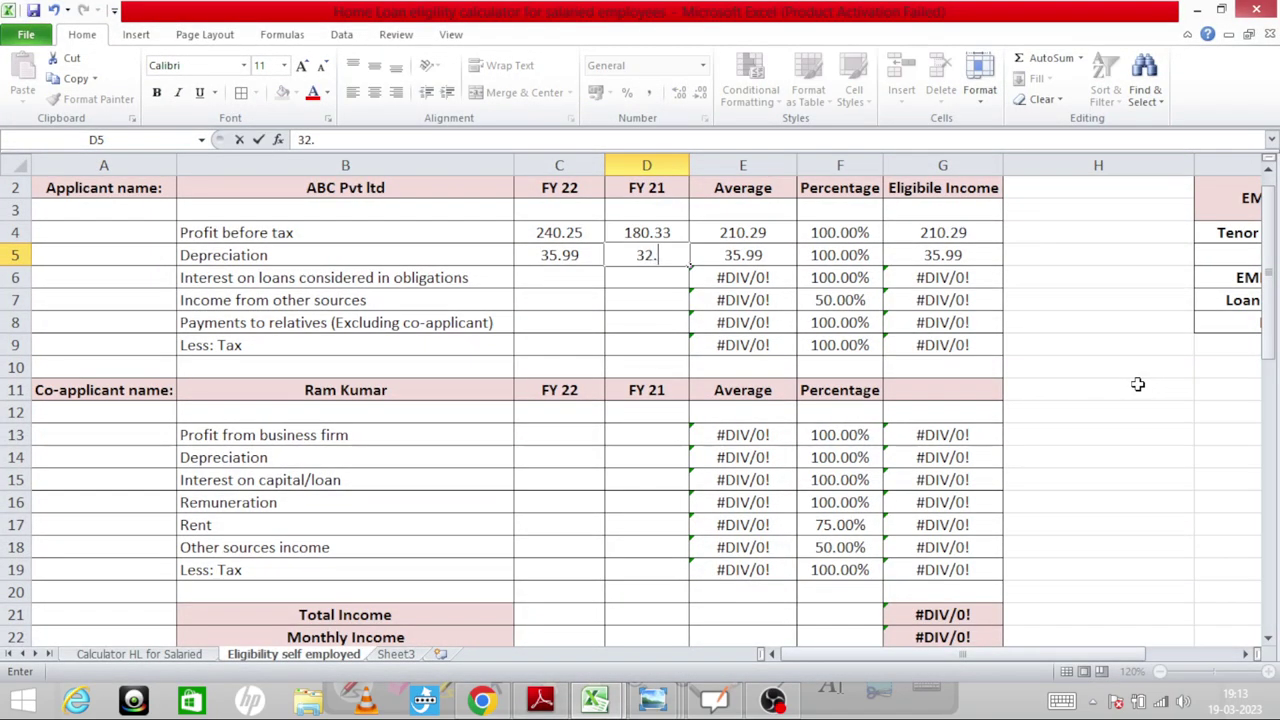
{"action": "type", "text": "79"}
{"action": "key", "text": "Return"}
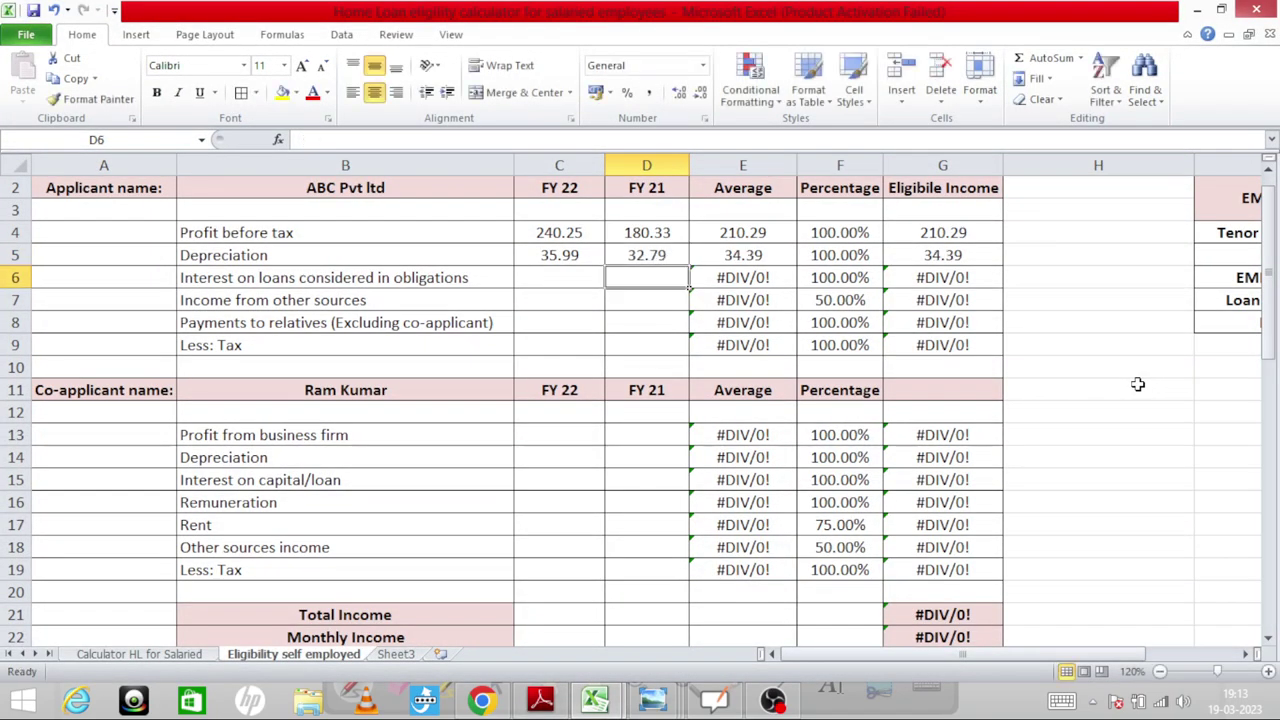
Examine the expense lines in the PDF, then the eligibility sheet's interest on loans row and the summary rows below Total Income
{"action": "key", "text": "alt+Tab"}
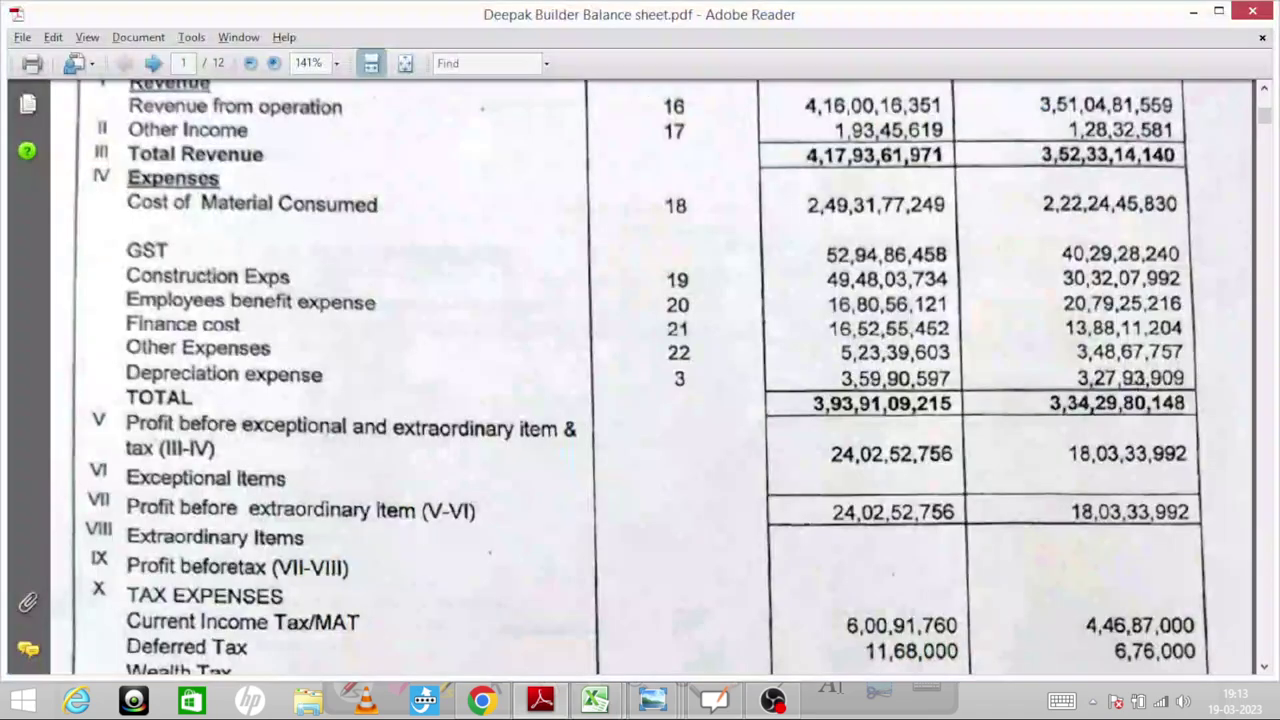
{"action": "key", "text": "alt+Tab"}
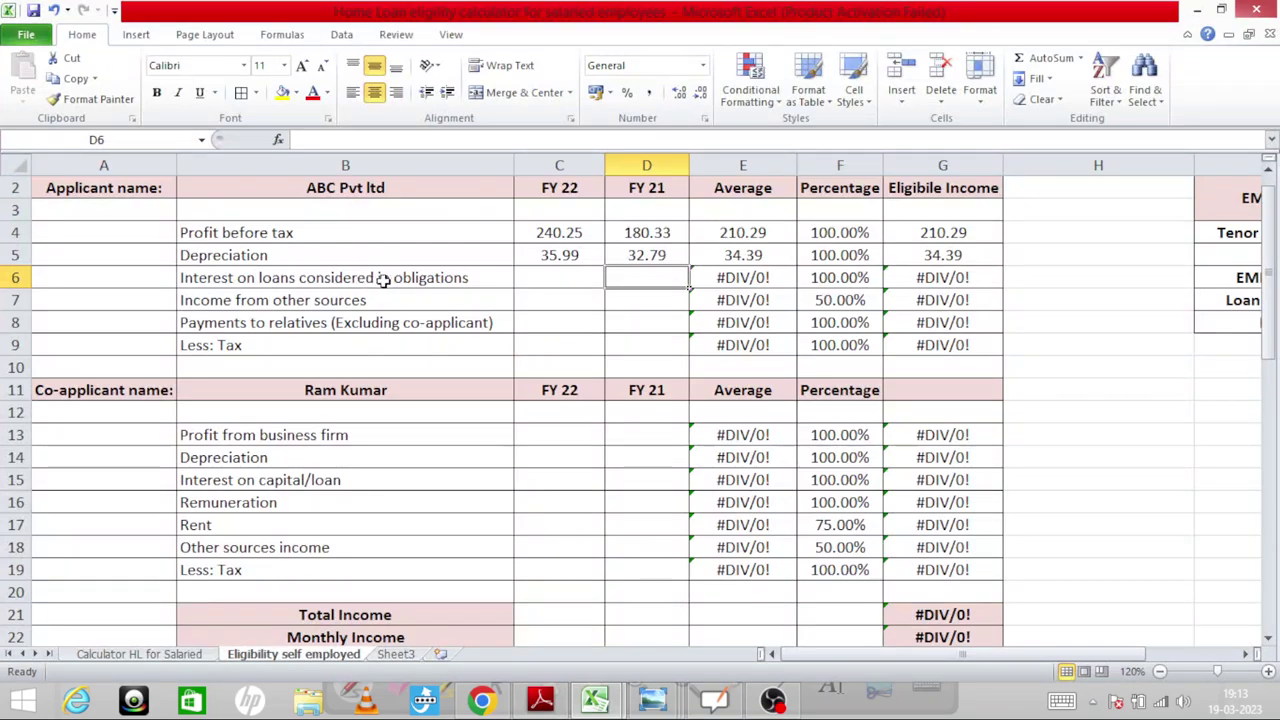
{"action": "key", "text": "Down"}
{"action": "key", "text": "Down"}
{"action": "key", "text": "Down"}
{"action": "key", "text": "Down"}
{"action": "key", "text": "Down"}
{"action": "key", "text": "Down"}
{"action": "key", "text": "Down"}
{"action": "key", "text": "Down"}
{"action": "key", "text": "Down"}
{"action": "key", "text": "Down"}
{"action": "key", "text": "Down"}
{"action": "key", "text": "Down"}
{"action": "key", "text": "Down"}
{"action": "key", "text": "Down"}
{"action": "key", "text": "Down"}
{"action": "key", "text": "Down"}
{"action": "key", "text": "Down"}
{"action": "key", "text": "Down"}
{"action": "key", "text": "Up"}
{"action": "key", "text": "Up"}
{"action": "key", "text": "Up"}
{"action": "key", "text": "Up"}
{"action": "key", "text": "Up"}
{"action": "key", "text": "Up"}
{"action": "key", "text": "Up"}
{"action": "key", "text": "Up"}
{"action": "key", "text": "Up"}
{"action": "key", "text": "Up"}
{"action": "key", "text": "Up"}
{"action": "key", "text": "Up"}
{"action": "key", "text": "Up"}
{"action": "key", "text": "Up"}
{"action": "key", "text": "Up"}
{"action": "key", "text": "Up"}
{"action": "key", "text": "Up"}
{"action": "key", "text": "Up"}
{"action": "key", "text": "Up"}
{"action": "key", "text": "Up"}
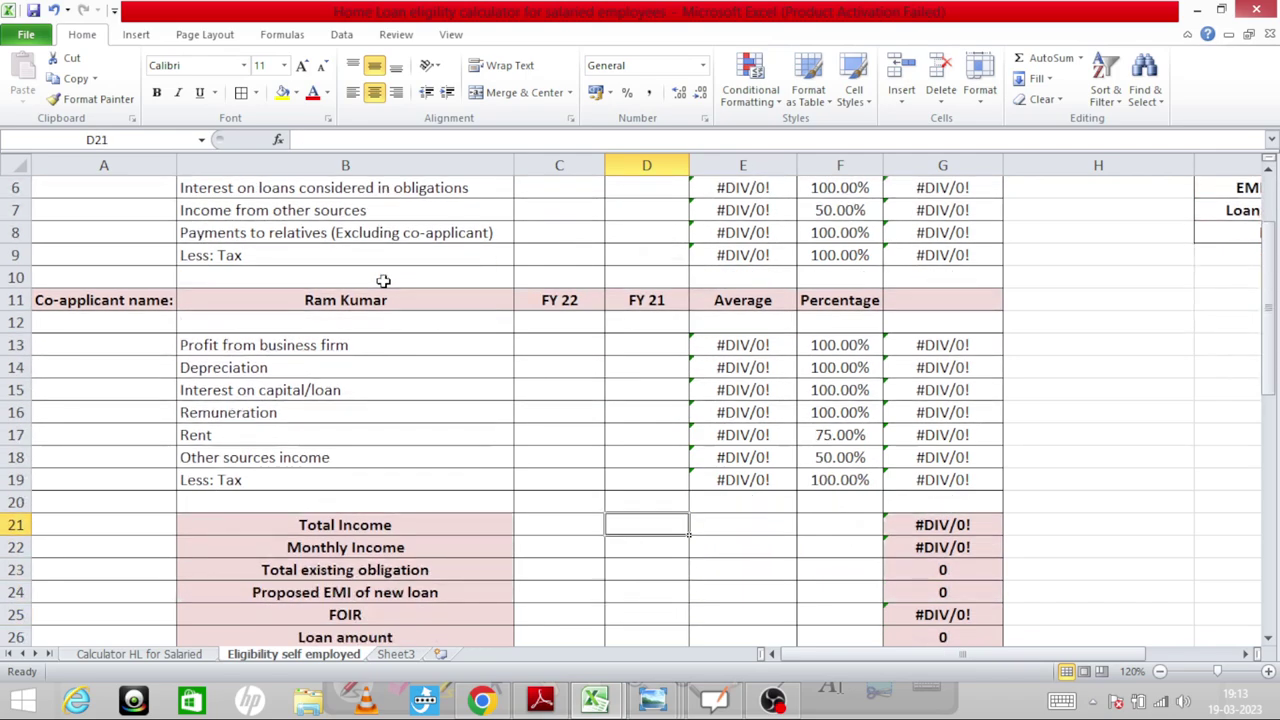
{"action": "key", "text": "Down"}
{"action": "key", "text": "Down"}
{"action": "key", "text": "Down"}
{"action": "key", "text": "Down"}
{"action": "key", "text": "Down"}
{"action": "key", "text": "Down"}
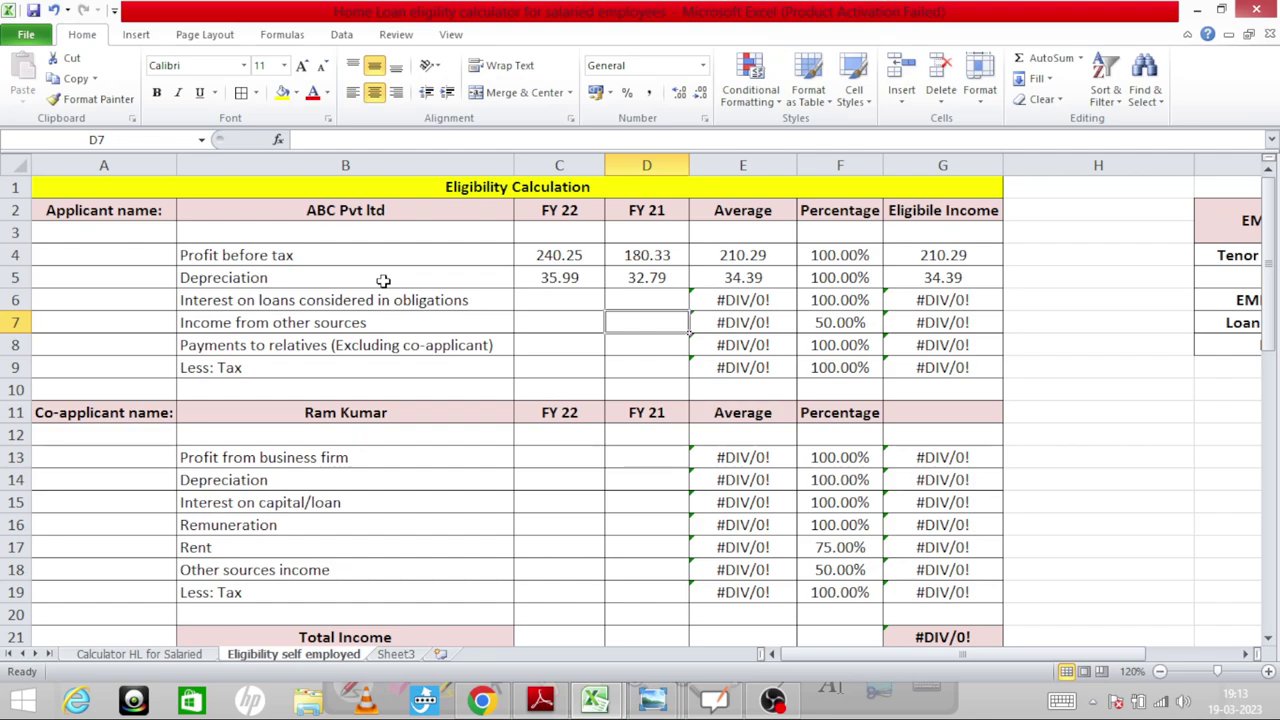
{"action": "key", "text": "Up"}
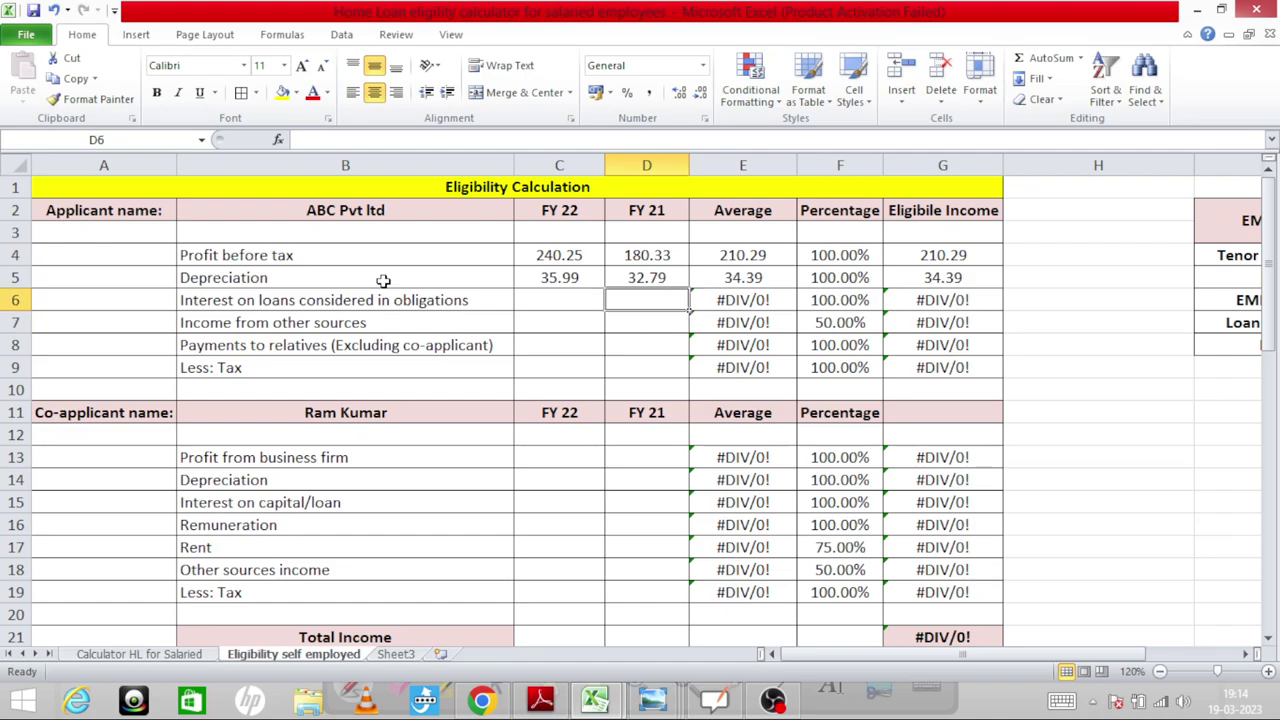
Review the FY 22 profit before tax and depreciation entries in C4 and C5
{"action": "key", "text": "Left"}
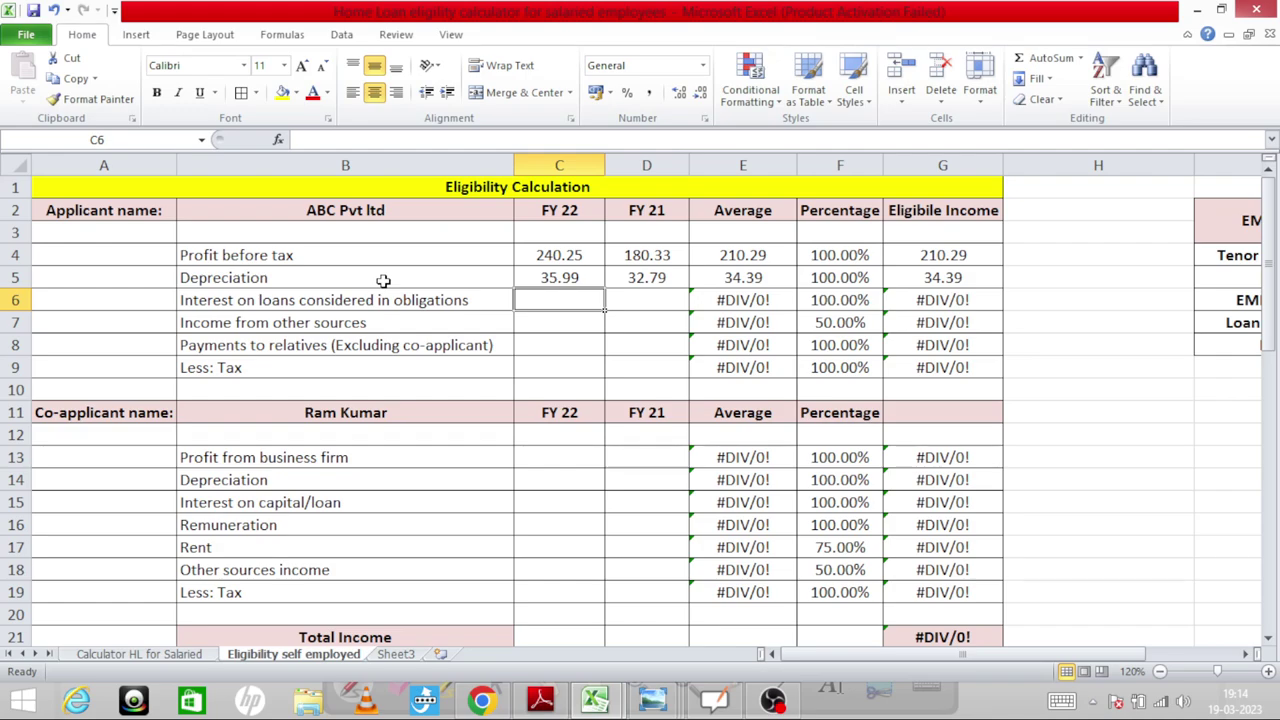
{"action": "key", "text": "Up"}
{"action": "key", "text": "Up"}
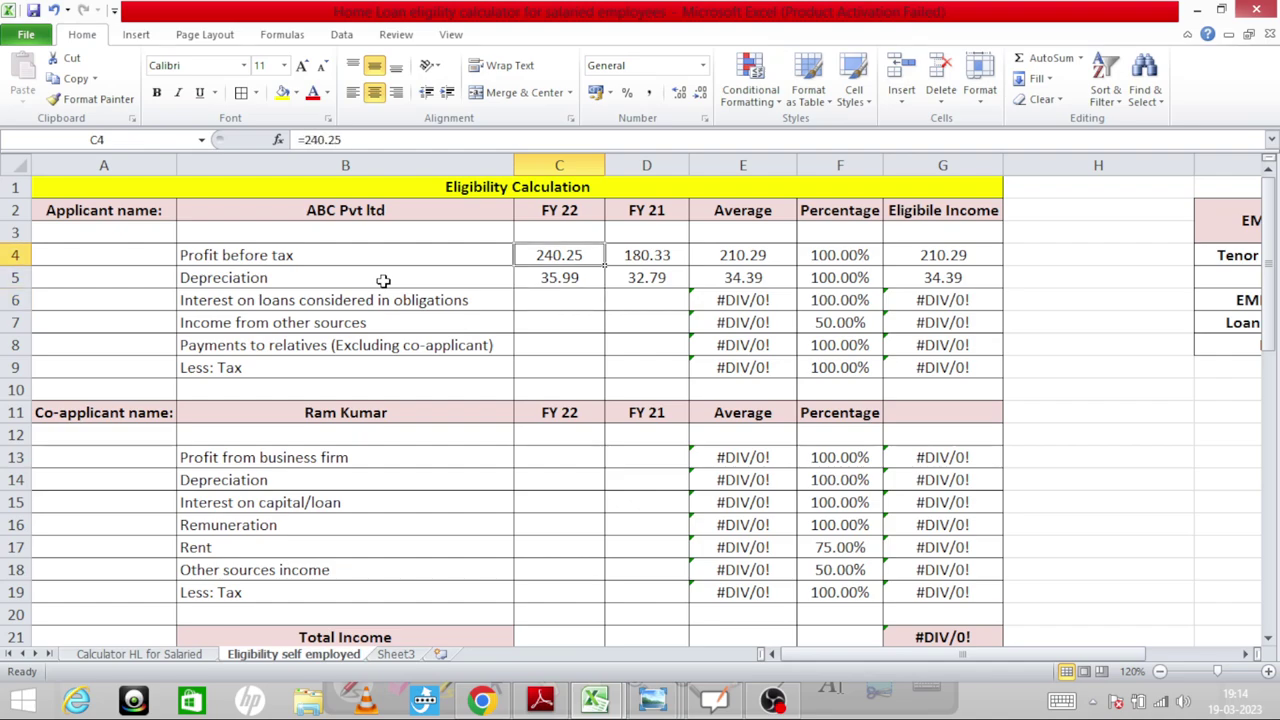
{"action": "key", "text": "Down"}
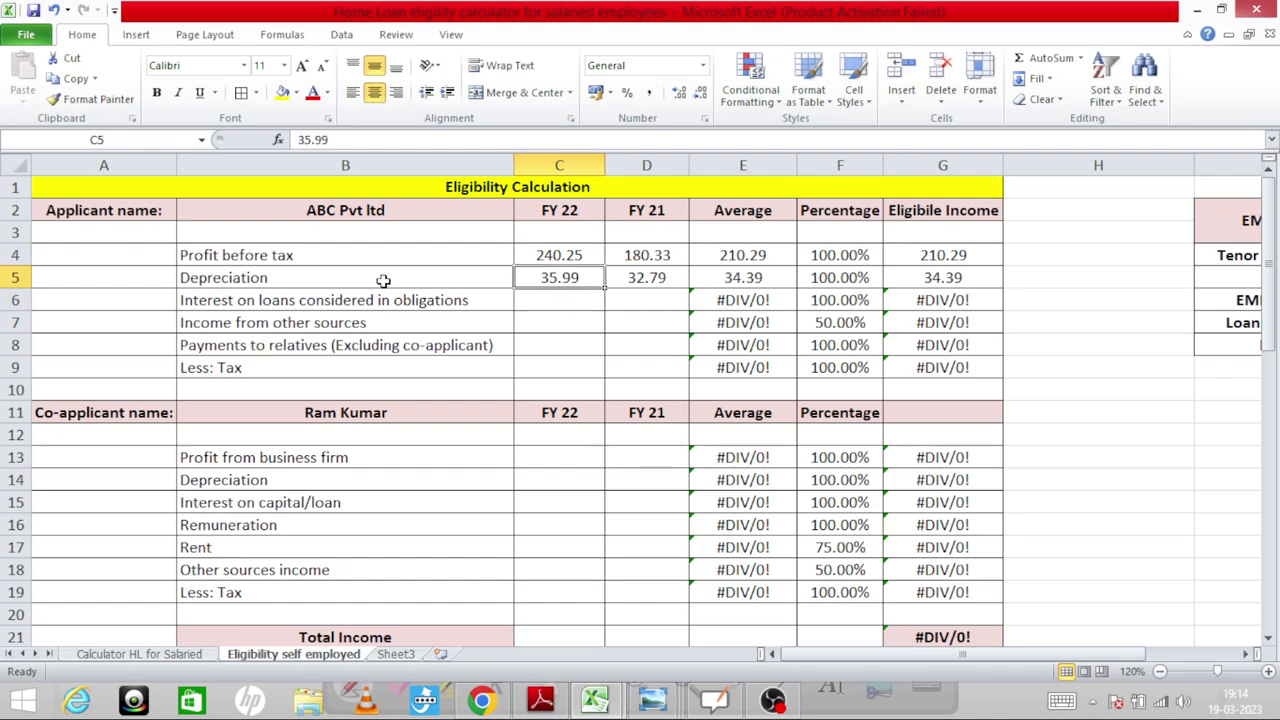
{"action": "key", "text": "Left"}
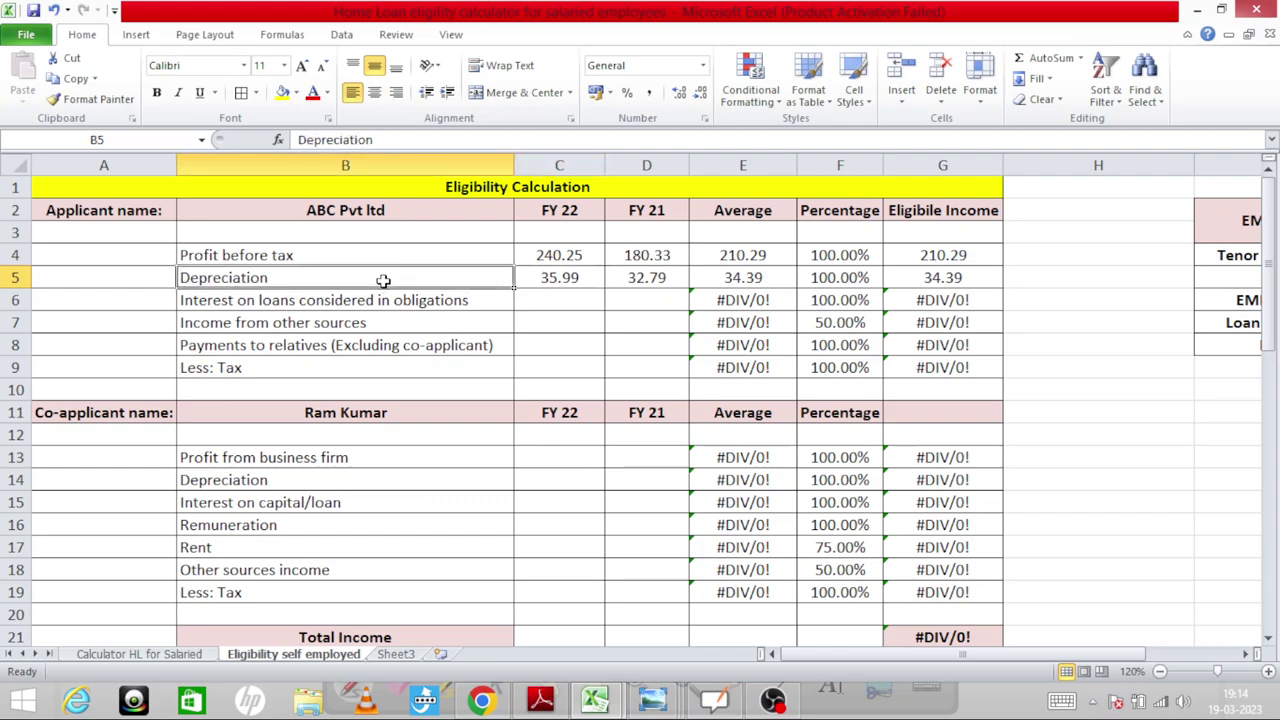
{"action": "key", "text": "Right"}
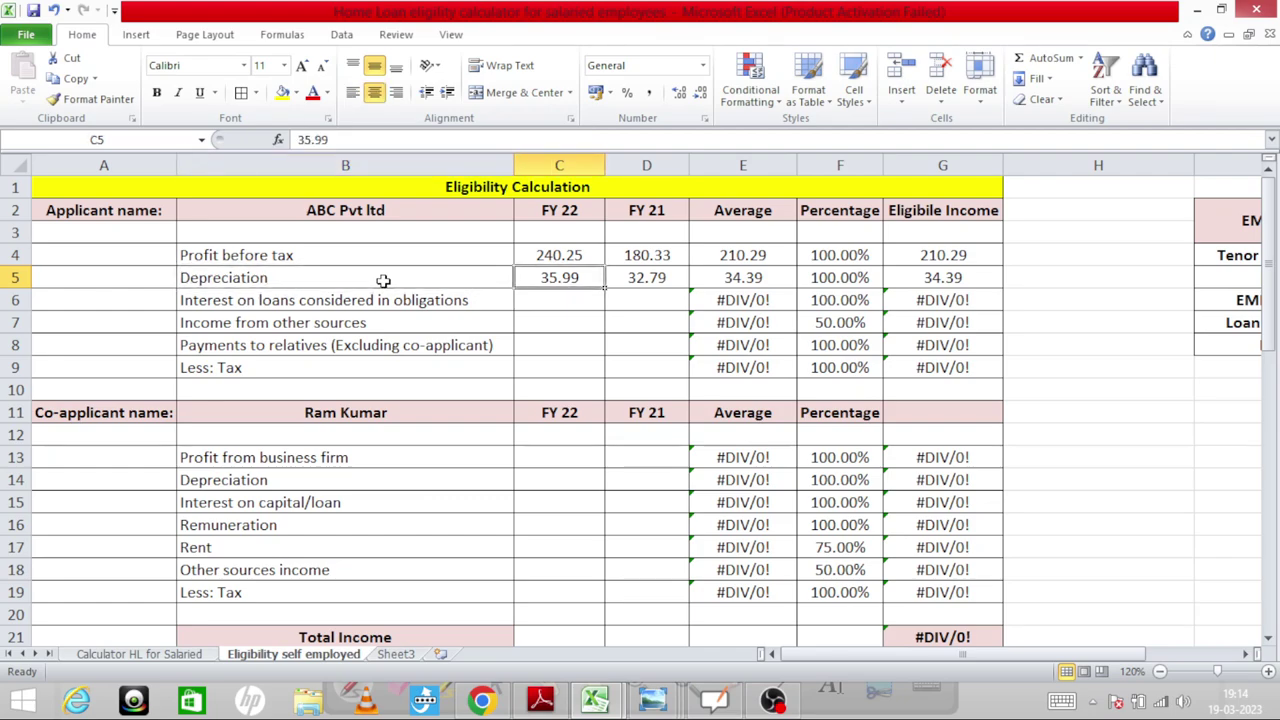
{"action": "key", "text": "Up"}
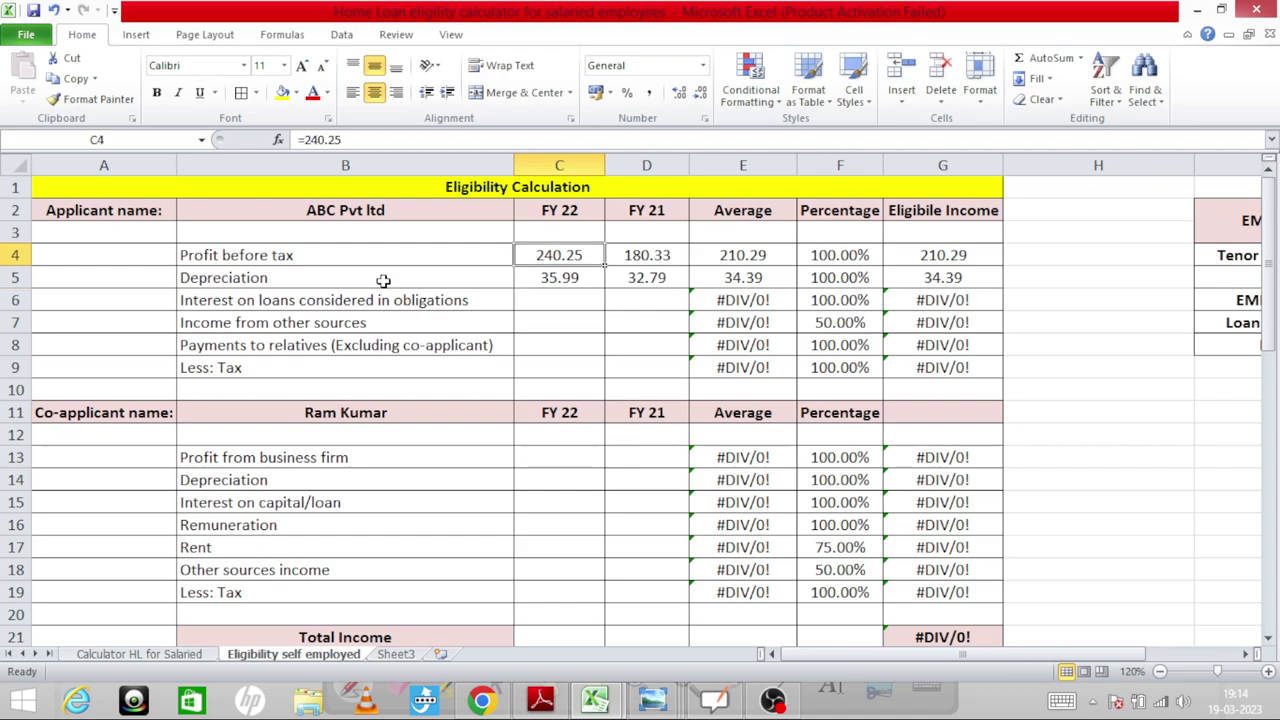
{"action": "key", "text": "Down"}
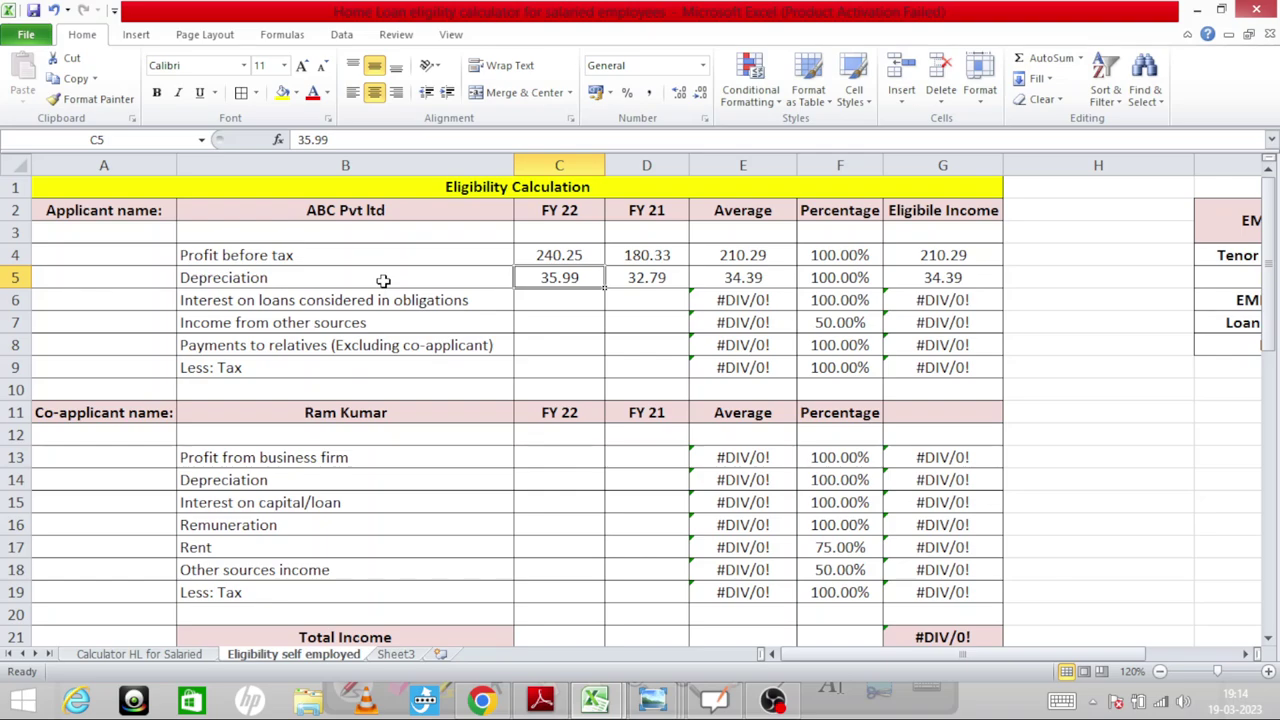
Select the eligible income cells G4:G5 to check the sum of profit before tax and depreciation
{"action": "key", "text": "Right"}
{"action": "key", "text": "Right"}
{"action": "key", "text": "Right"}
{"action": "key", "text": "Right"}
{"action": "key", "text": "Up"}
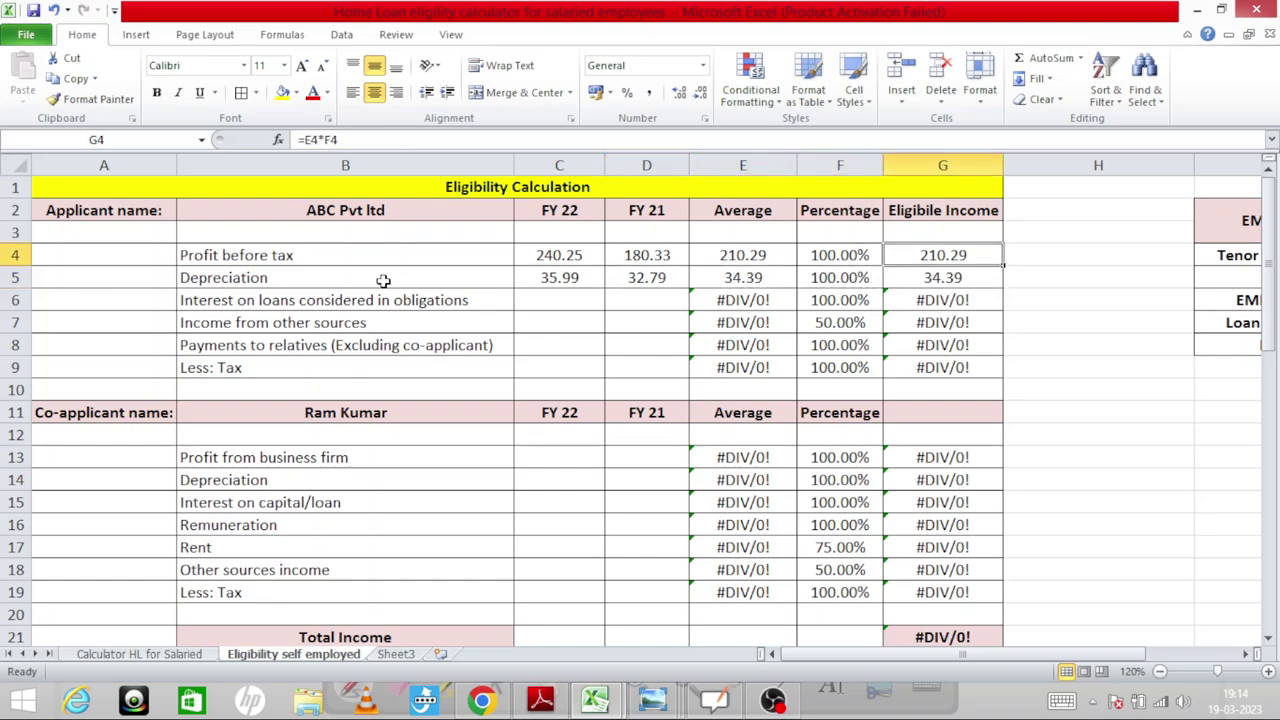
{"action": "key", "text": "shift+Down"}
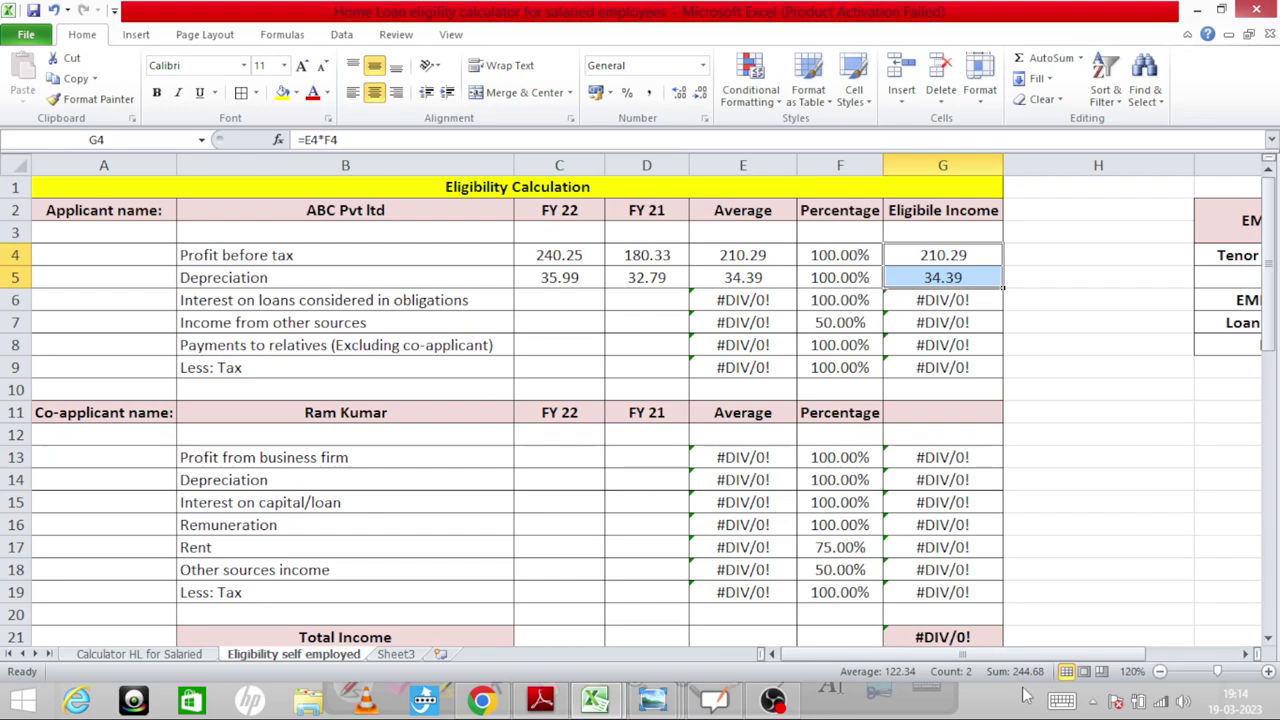
Look over the applicant's income item labels in column B from Depreciation to Less: Tax, continuing into the co-applicant's section
{"action": "left_click", "coordinate": [945, 277]}
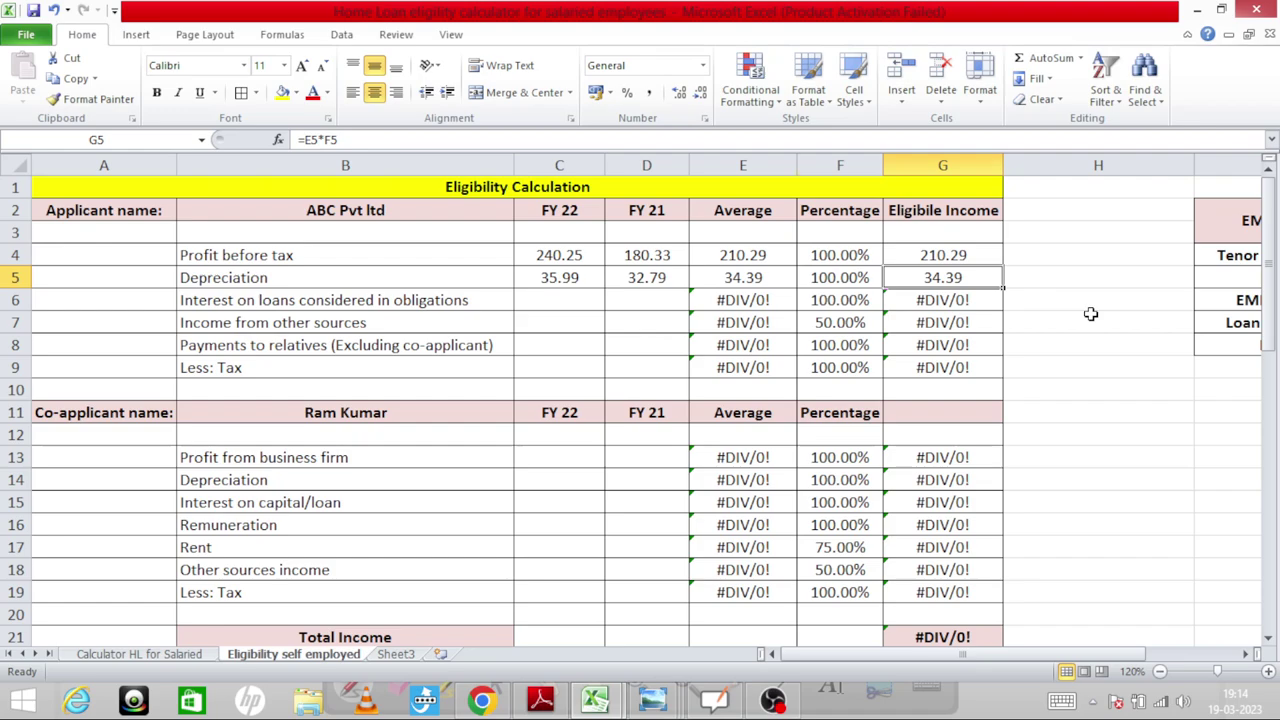
{"action": "key", "text": "Left"}
{"action": "key", "text": "Left"}
{"action": "key", "text": "Left"}
{"action": "key", "text": "Left"}
{"action": "key", "text": "Left"}
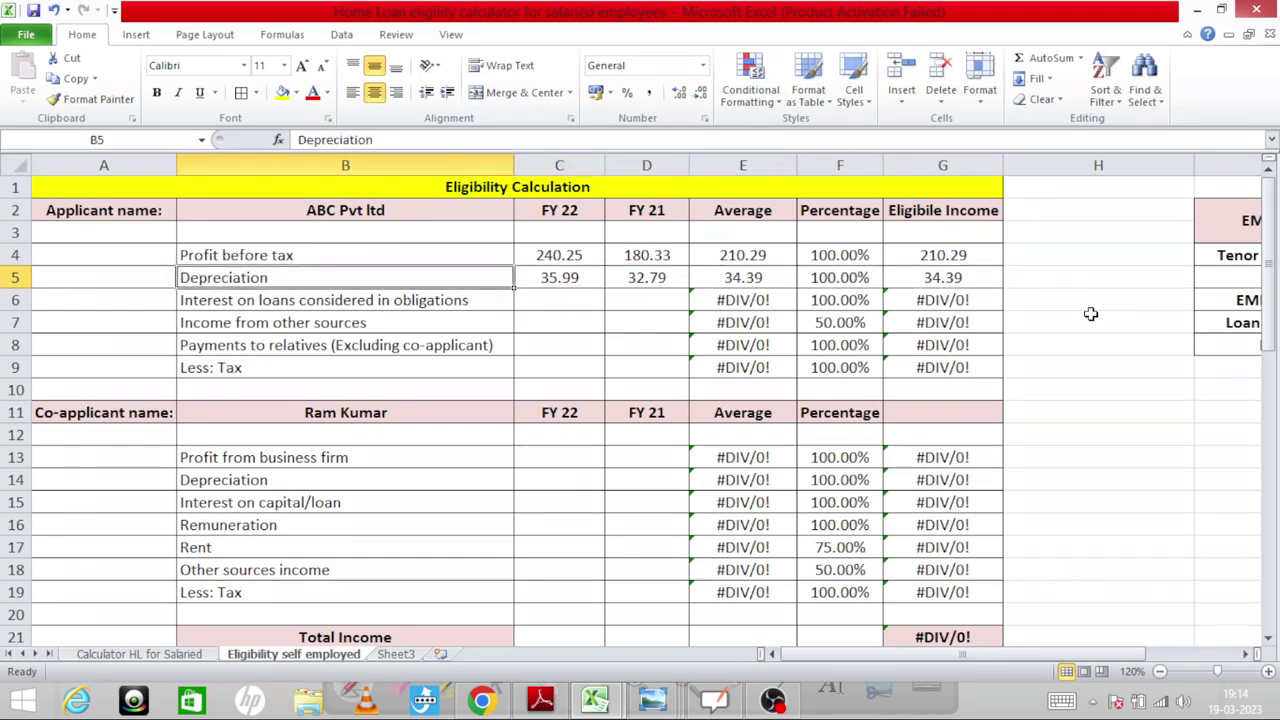
{"action": "key", "text": "Down"}
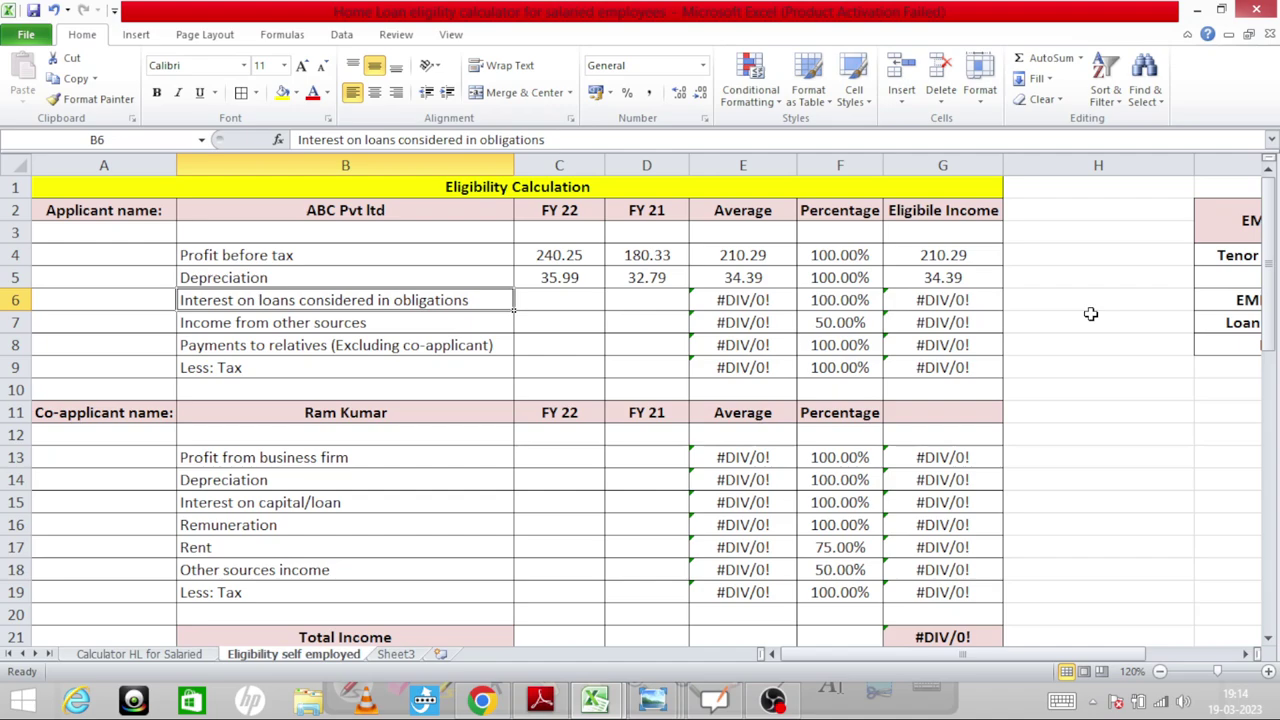
{"action": "key", "text": "Down"}
{"action": "key", "text": "Down"}
{"action": "key", "text": "Down"}
{"action": "key", "text": "Down"}
{"action": "key", "text": "Up"}
{"action": "key", "text": "Up"}
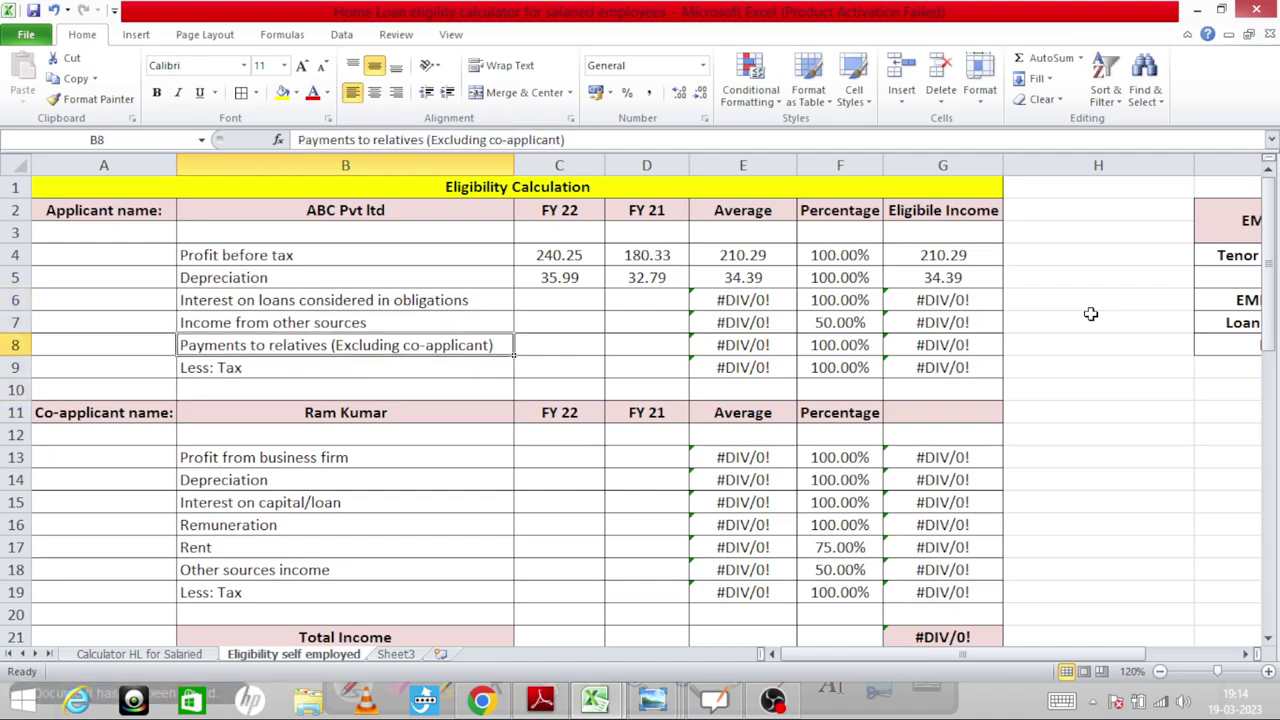
{"action": "key", "text": "Up"}
{"action": "key", "text": "Up"}
{"action": "key", "text": "Down"}
{"action": "key", "text": "Down"}
{"action": "key", "text": "Down"}
{"action": "key", "text": "Down"}
{"action": "key", "text": "Down"}
{"action": "key", "text": "Down"}
{"action": "key", "text": "Down"}
{"action": "key", "text": "Down"}
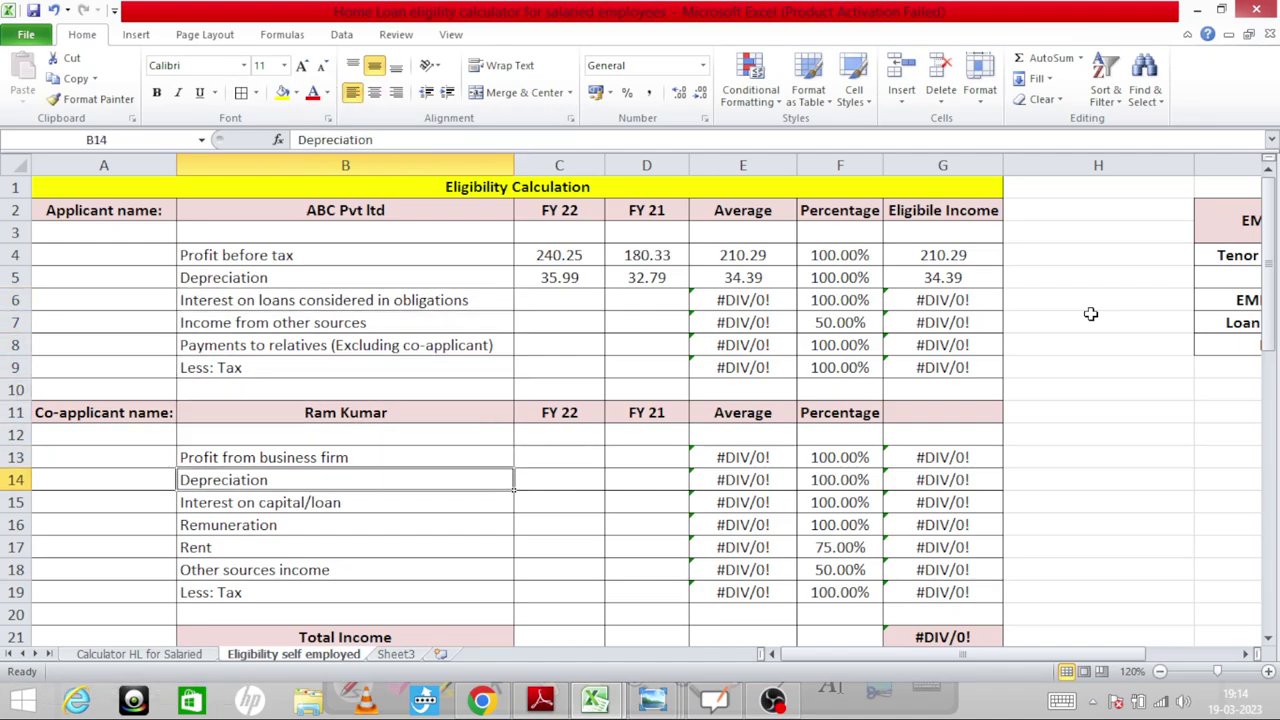
Examine the Obligations table for ABC Pvt Ltd and the Total existing obligation formula in G23
{"action": "key", "text": "Down"}
{"action": "key", "text": "Down"}
{"action": "key", "text": "Down"}
{"action": "key", "text": "Down"}
{"action": "key", "text": "Down"}
{"action": "key", "text": "Down"}
{"action": "key", "text": "Down"}
{"action": "key", "text": "Down"}
{"action": "key", "text": "Down"}
{"action": "key", "text": "Down"}
{"action": "key", "text": "Down"}
{"action": "key", "text": "Down"}
{"action": "key", "text": "Down"}
{"action": "key", "text": "Down"}
{"action": "key", "text": "Down"}
{"action": "key", "text": "Down"}
{"action": "key", "text": "Down"}
{"action": "key", "text": "Right"}
{"action": "key", "text": "Down"}
{"action": "key", "text": "Down"}
{"action": "key", "text": "Down"}
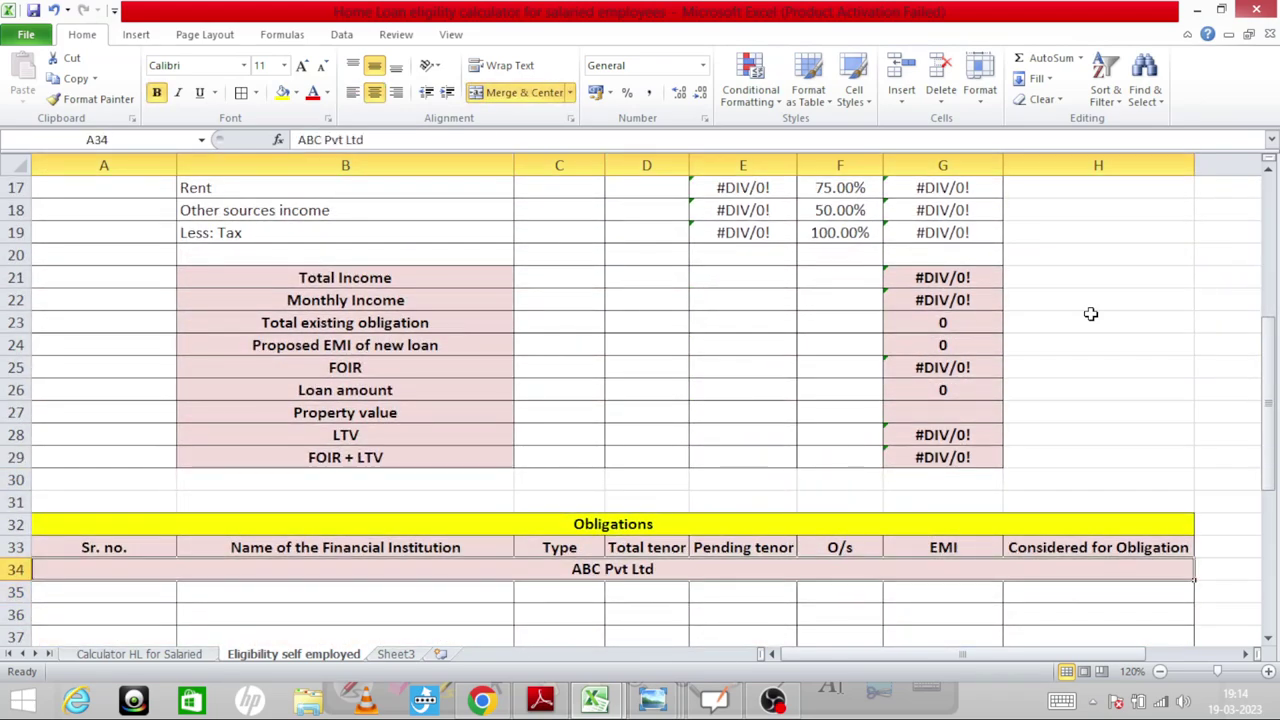
{"action": "key", "text": "Up"}
{"action": "key", "text": "Up"}
{"action": "key", "text": "Up"}
{"action": "key", "text": "Up"}
{"action": "key", "text": "Up"}
{"action": "key", "text": "Up"}
{"action": "key", "text": "Up"}
{"action": "key", "text": "Up"}
{"action": "key", "text": "Up"}
{"action": "key", "text": "Up"}
{"action": "key", "text": "Up"}
{"action": "key", "text": "Right"}
{"action": "key", "text": "Right"}
{"action": "key", "text": "Right"}
{"action": "key", "text": "Right"}
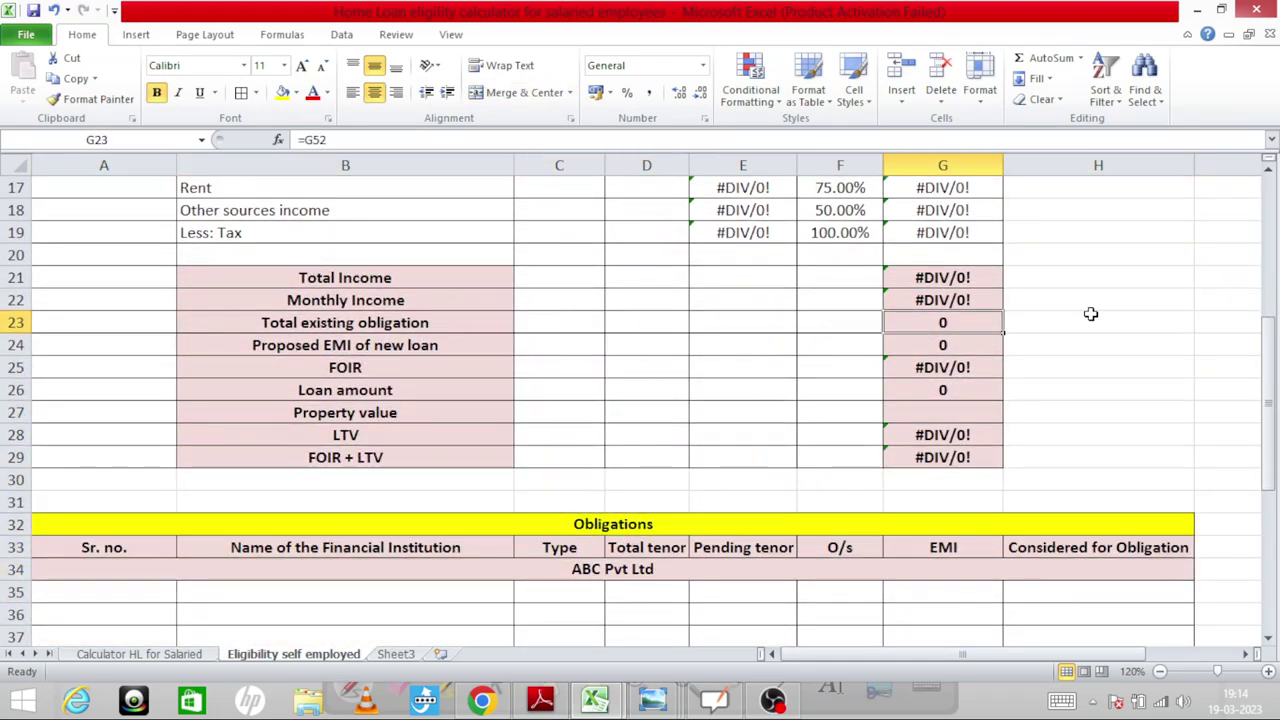
Check the FY 22 finance cost in the balance sheet PDF and enter 16.52 in C6 for interest on loans considered in obligations
{"action": "key", "text": "Up"}
{"action": "key", "text": "Up"}
{"action": "key", "text": "Up"}
{"action": "key", "text": "Up"}
{"action": "key", "text": "Up"}
{"action": "key", "text": "Up"}
{"action": "key", "text": "Up"}
{"action": "key", "text": "Up"}
{"action": "key", "text": "Up"}
{"action": "key", "text": "Up"}
{"action": "key", "text": "Up"}
{"action": "key", "text": "Up"}
{"action": "key", "text": "Up"}
{"action": "key", "text": "Up"}
{"action": "key", "text": "Up"}
{"action": "key", "text": "Up"}
{"action": "key", "text": "Up"}
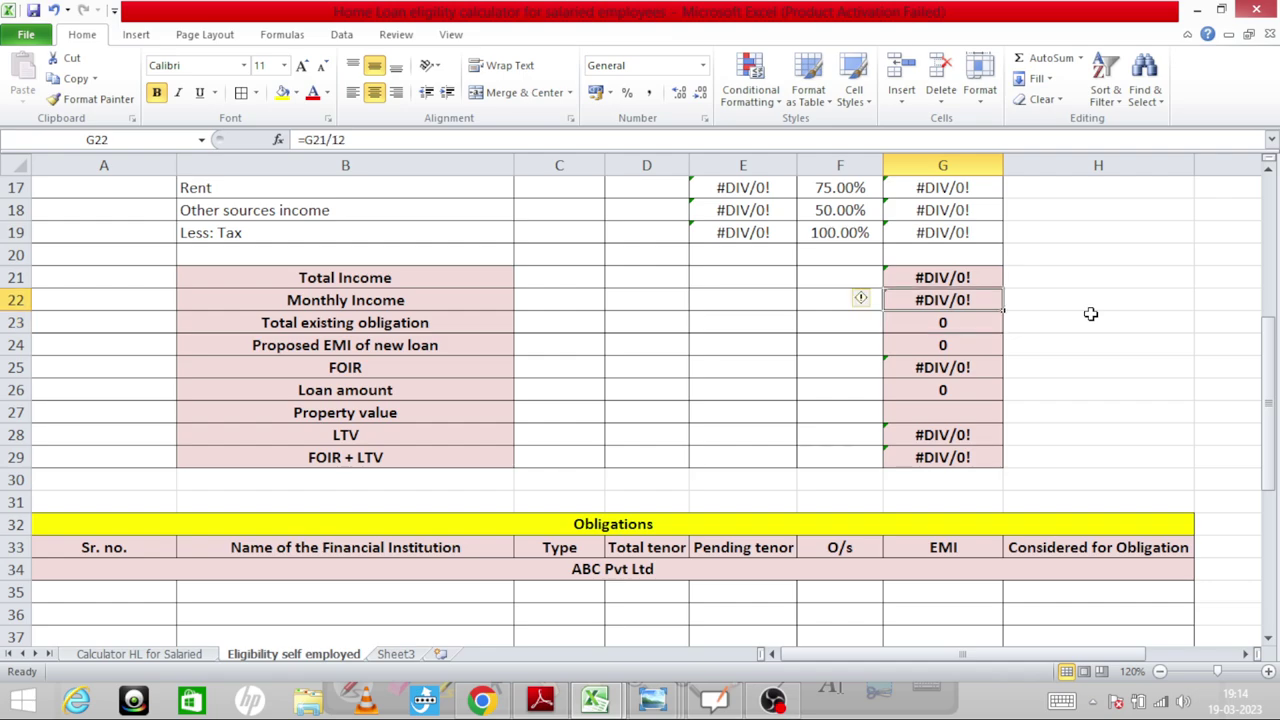
{"action": "key", "text": "Up"}
{"action": "key", "text": "Up"}
{"action": "key", "text": "Up"}
{"action": "key", "text": "Up"}
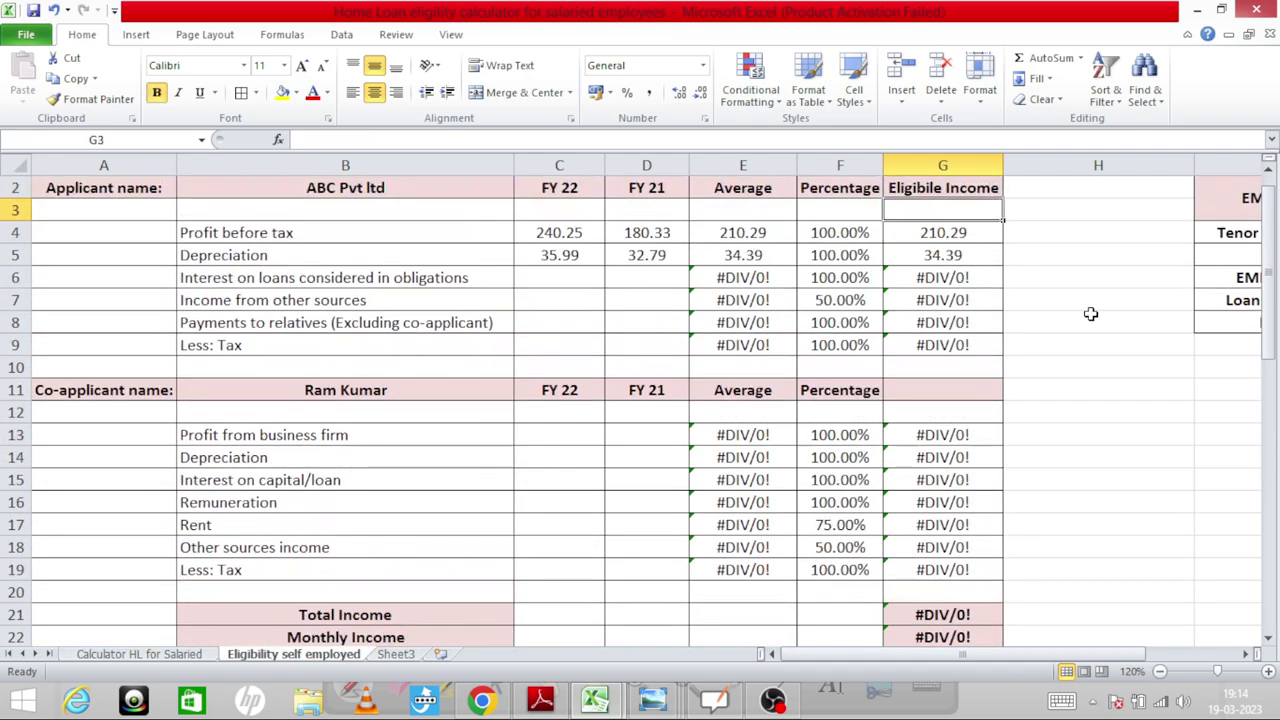
{"action": "key", "text": "Down"}
{"action": "key", "text": "Down"}
{"action": "key", "text": "Down"}
{"action": "key", "text": "Left"}
{"action": "key", "text": "alt+Tab"}
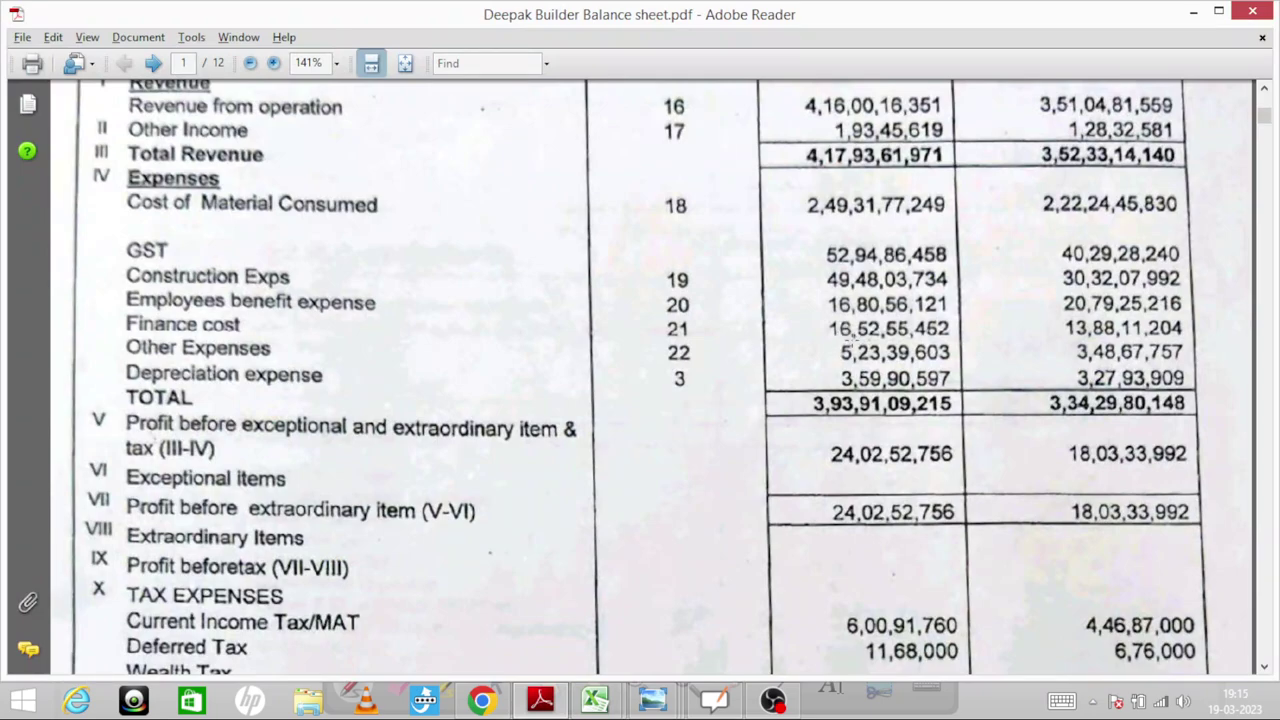
{"action": "key", "text": "alt+Tab"}
{"action": "key", "text": "Left"}
{"action": "key", "text": "Left"}
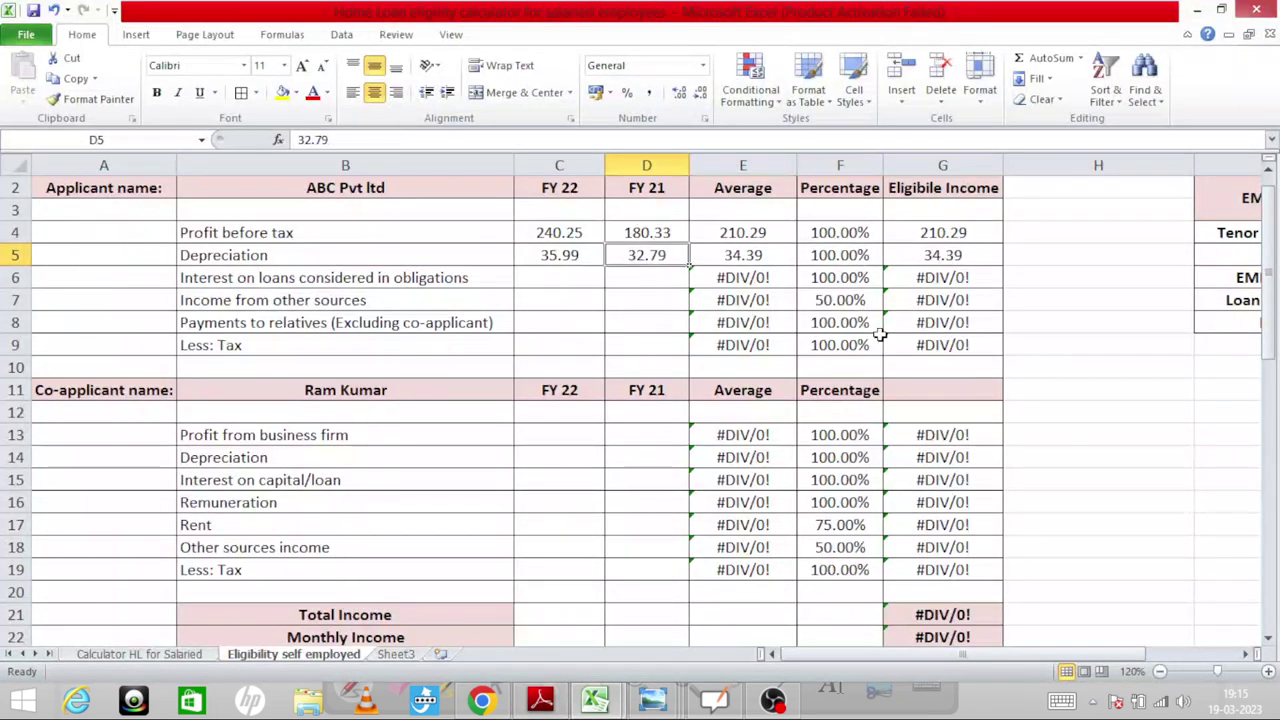
{"action": "key", "text": "Down"}
{"action": "key", "text": "Left"}
{"action": "type", "text": "16.52"}
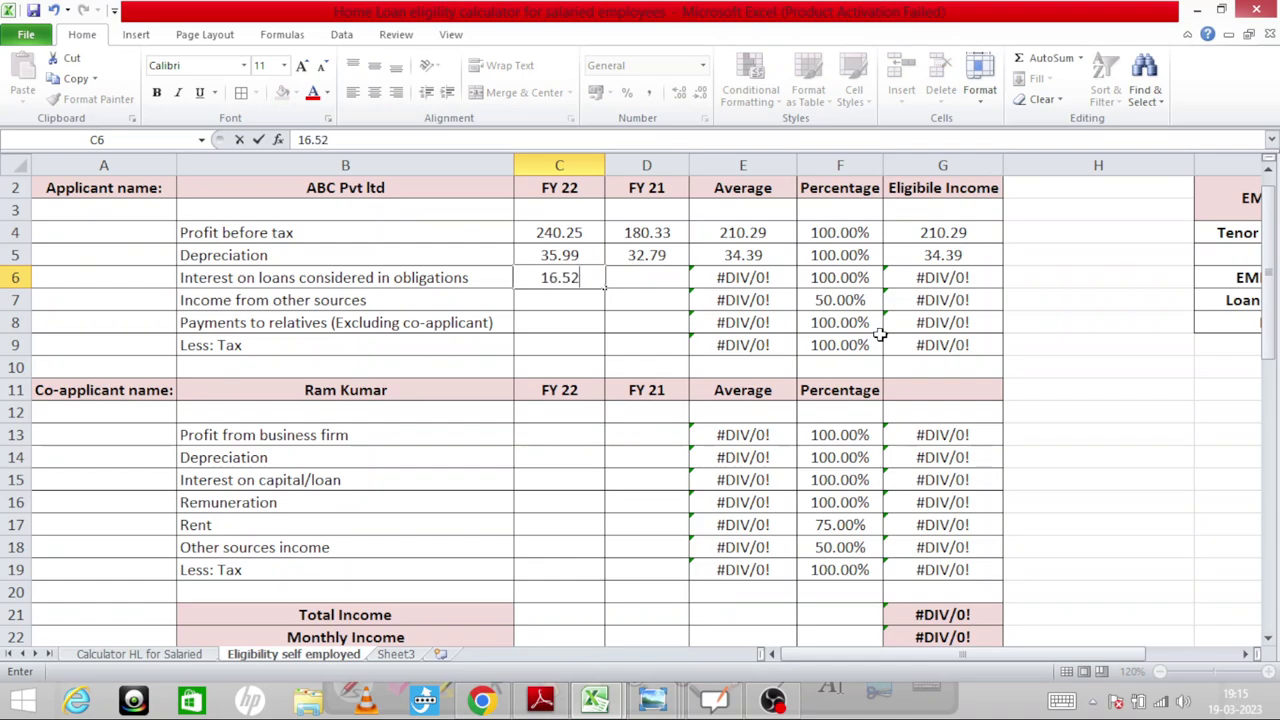
{"action": "key", "text": "Tab"}
Check the FY 21 finance cost in the PDF and enter 13.88 in D6 for interest on loans
{"action": "key", "text": "alt+Tab"}
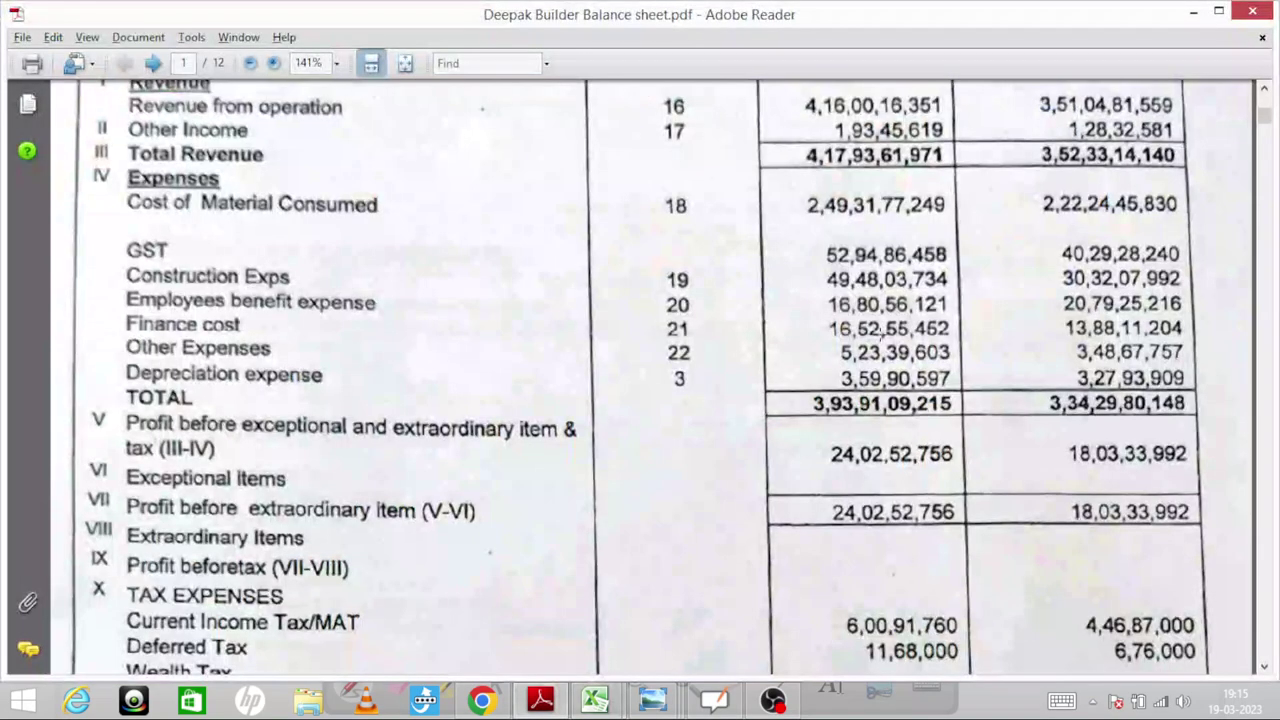
{"action": "key", "text": "alt+Tab"}
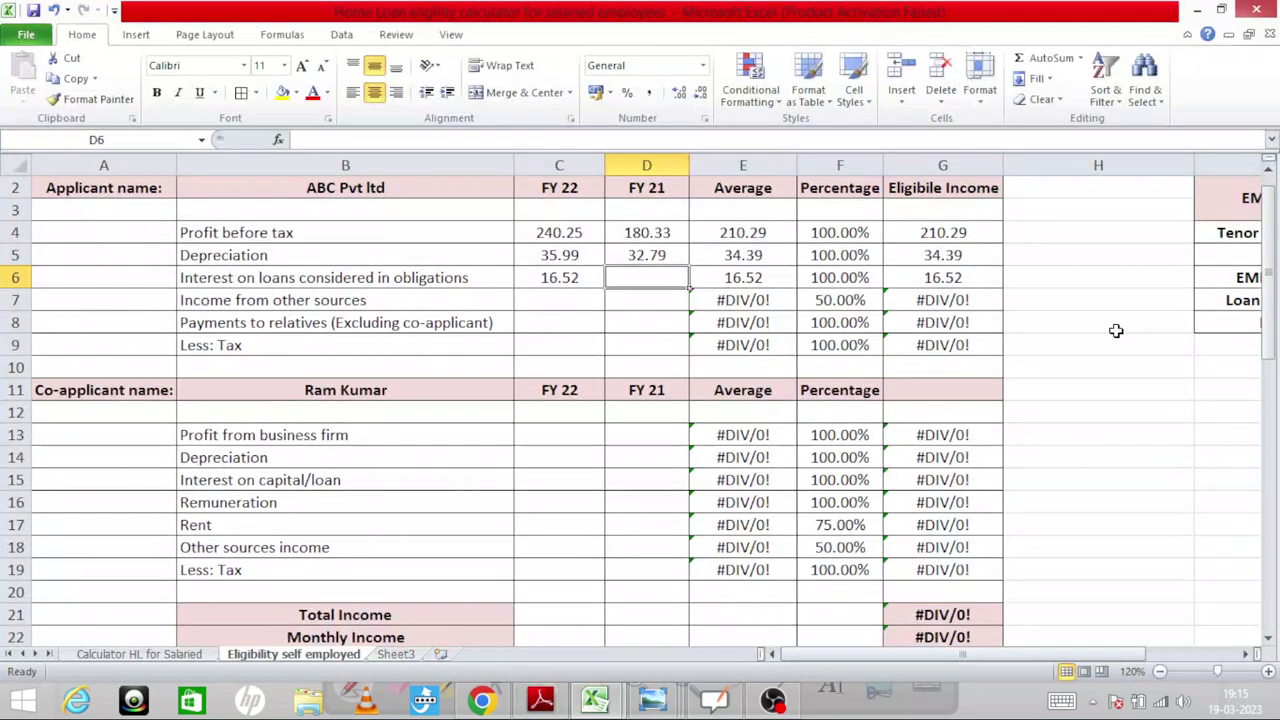
{"action": "type", "text": "13.88"}
{"action": "key", "text": "Return"}
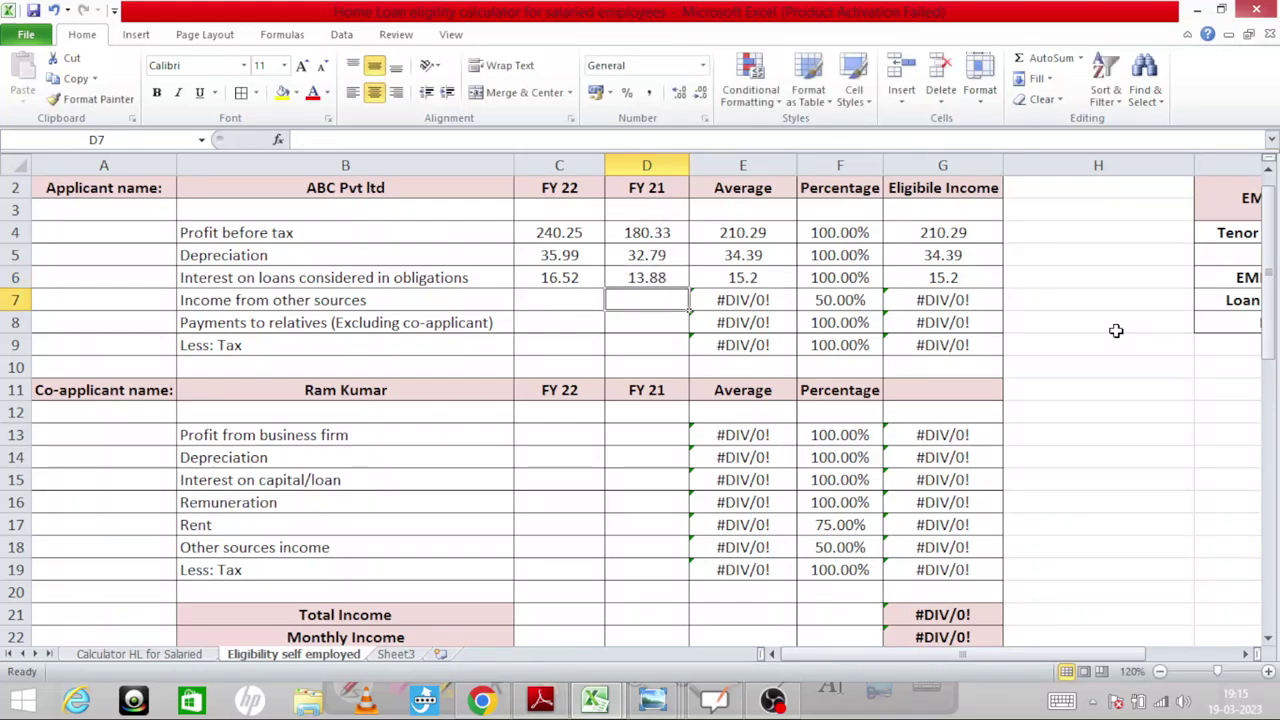
Select the eligible income cells G4:G6 to check the sum of profit before tax, depreciation and interest
{"action": "key", "text": "Up"}
{"action": "key", "text": "Right"}
{"action": "key", "text": "Right"}
{"action": "key", "text": "Right"}
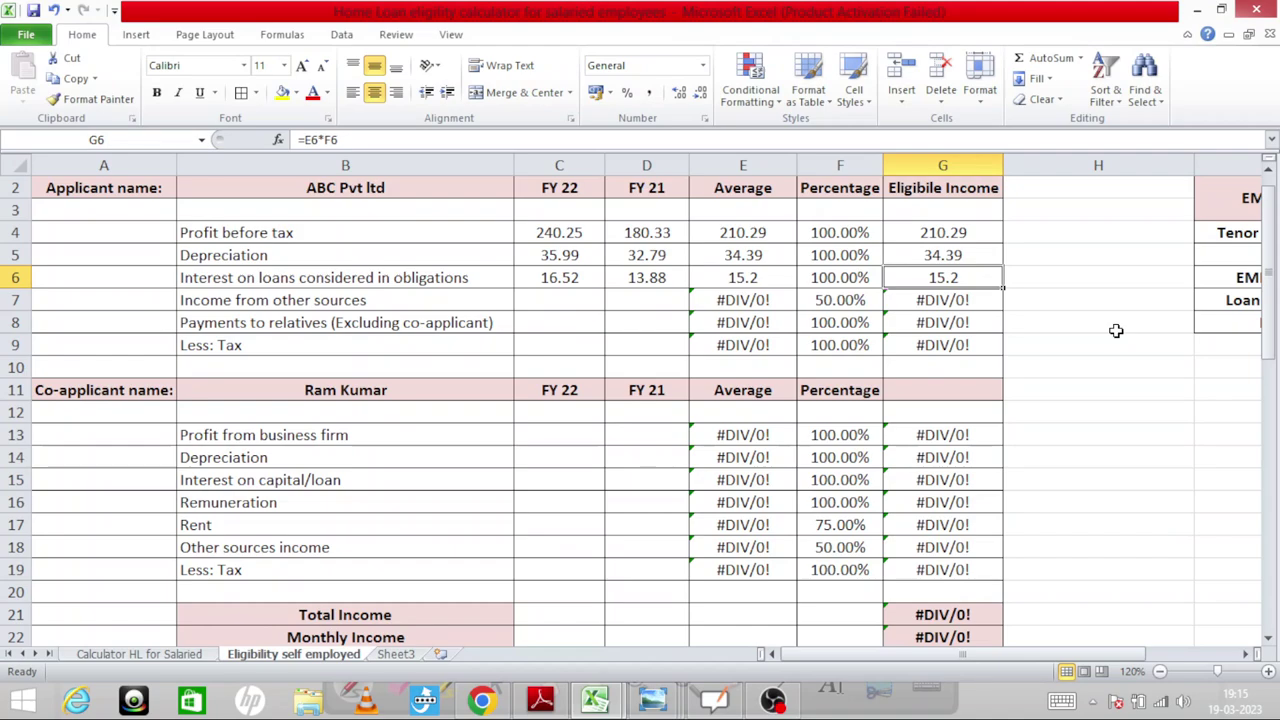
{"action": "key", "text": "Up"}
{"action": "key", "text": "Up"}
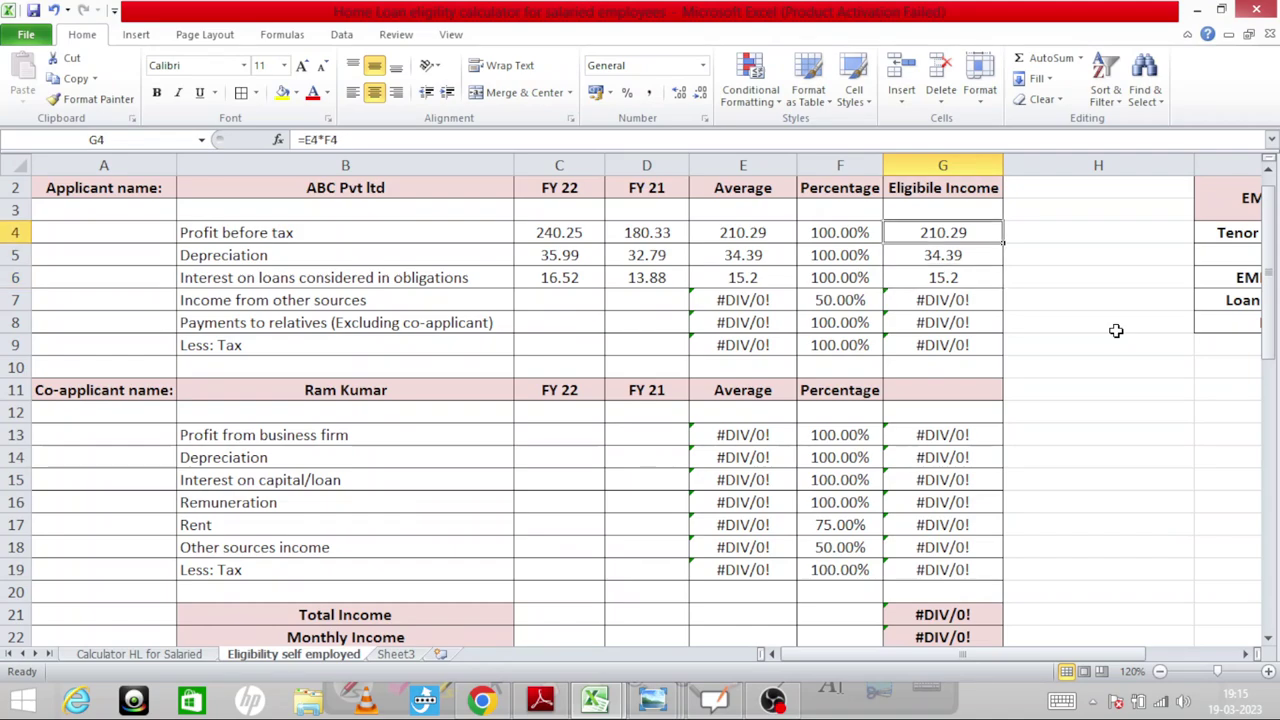
{"action": "key", "text": "shift+Down"}
{"action": "key", "text": "shift+Down"}
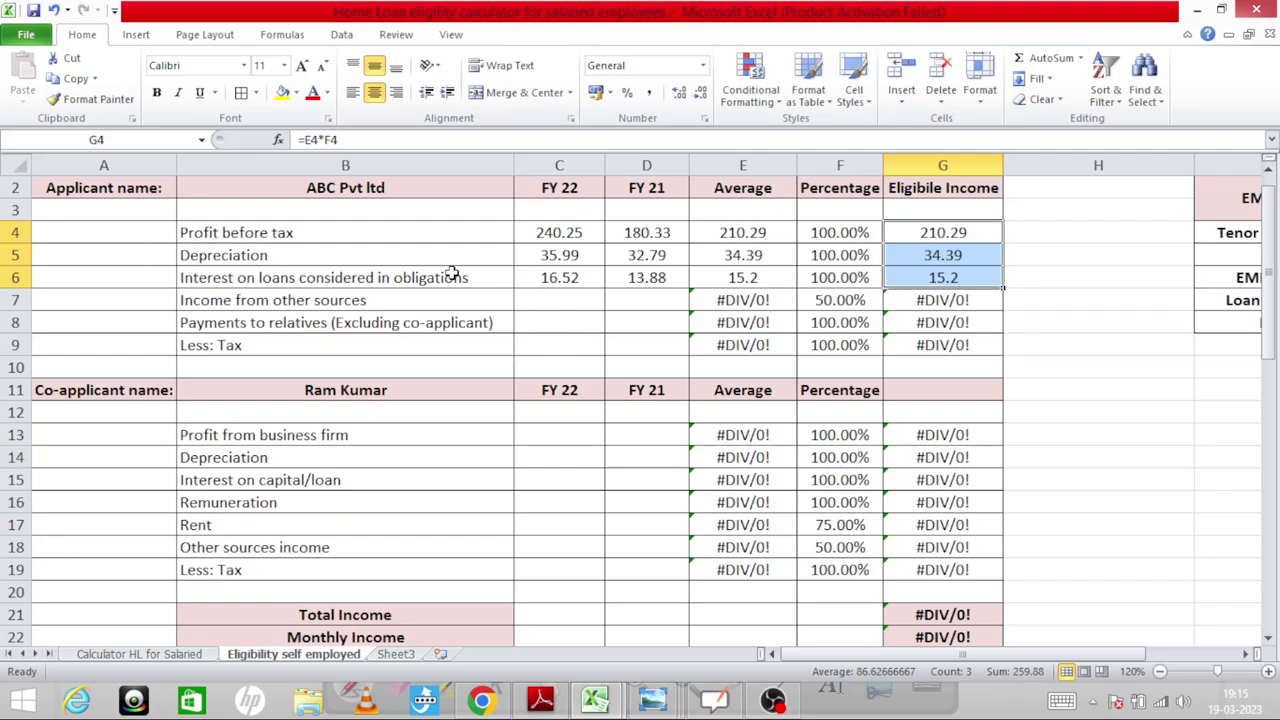
Enter an EMI of 500000 in G35, the first row under ABC Pvt Ltd in the Obligations table
{"action": "left_click", "coordinate": [1085, 437]}
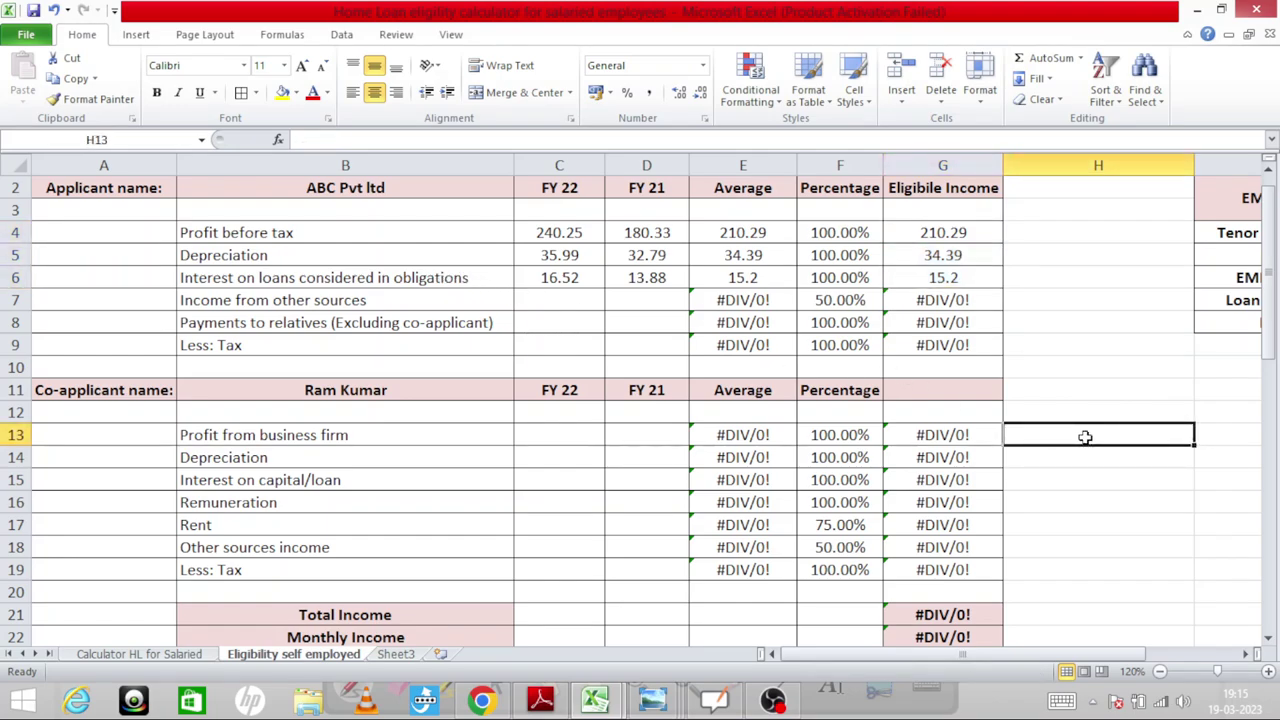
{"action": "key", "text": "Down"}
{"action": "key", "text": "Down"}
{"action": "key", "text": "Down"}
{"action": "key", "text": "Down"}
{"action": "key", "text": "Down"}
{"action": "key", "text": "Down"}
{"action": "key", "text": "Down"}
{"action": "key", "text": "Down"}
{"action": "key", "text": "Down"}
{"action": "key", "text": "Down"}
{"action": "key", "text": "Down"}
{"action": "key", "text": "Down"}
{"action": "key", "text": "Down"}
{"action": "key", "text": "Down"}
{"action": "key", "text": "Down"}
{"action": "key", "text": "Down"}
{"action": "key", "text": "Down"}
{"action": "key", "text": "Down"}
{"action": "key", "text": "Down"}
{"action": "key", "text": "Down"}
{"action": "key", "text": "Down"}
{"action": "key", "text": "Down"}
{"action": "key", "text": "Down"}
{"action": "key", "text": "Down"}
{"action": "key", "text": "Left"}
{"action": "key", "text": "Left"}
{"action": "key", "text": "Left"}
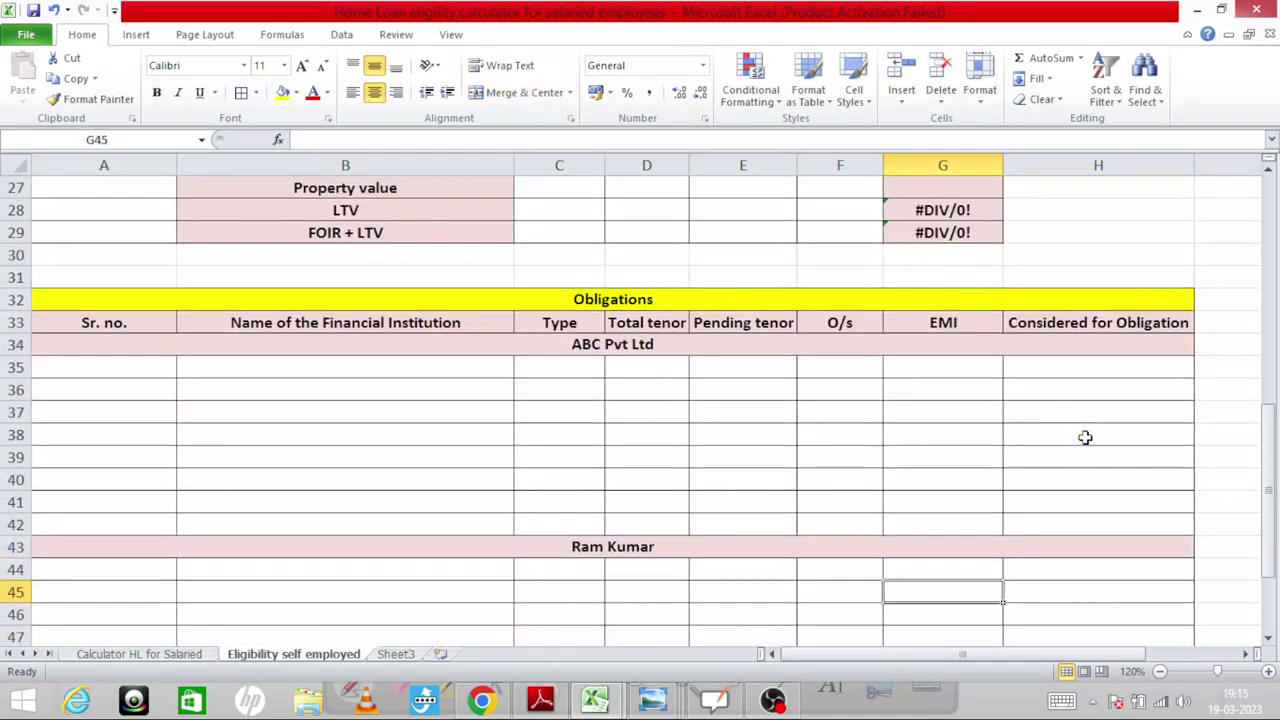
{"action": "key", "text": "Right"}
{"action": "key", "text": "Right"}
{"action": "key", "text": "Right"}
{"action": "key", "text": "Right"}
{"action": "key", "text": "Up"}
{"action": "key", "text": "Up"}
{"action": "key", "text": "Left"}
{"action": "key", "text": "Up"}
{"action": "key", "text": "Left"}
{"action": "key", "text": "Up"}
{"action": "key", "text": "Up"}
{"action": "key", "text": "Up"}
{"action": "key", "text": "Up"}
{"action": "key", "text": "Up"}
{"action": "key", "text": "Up"}
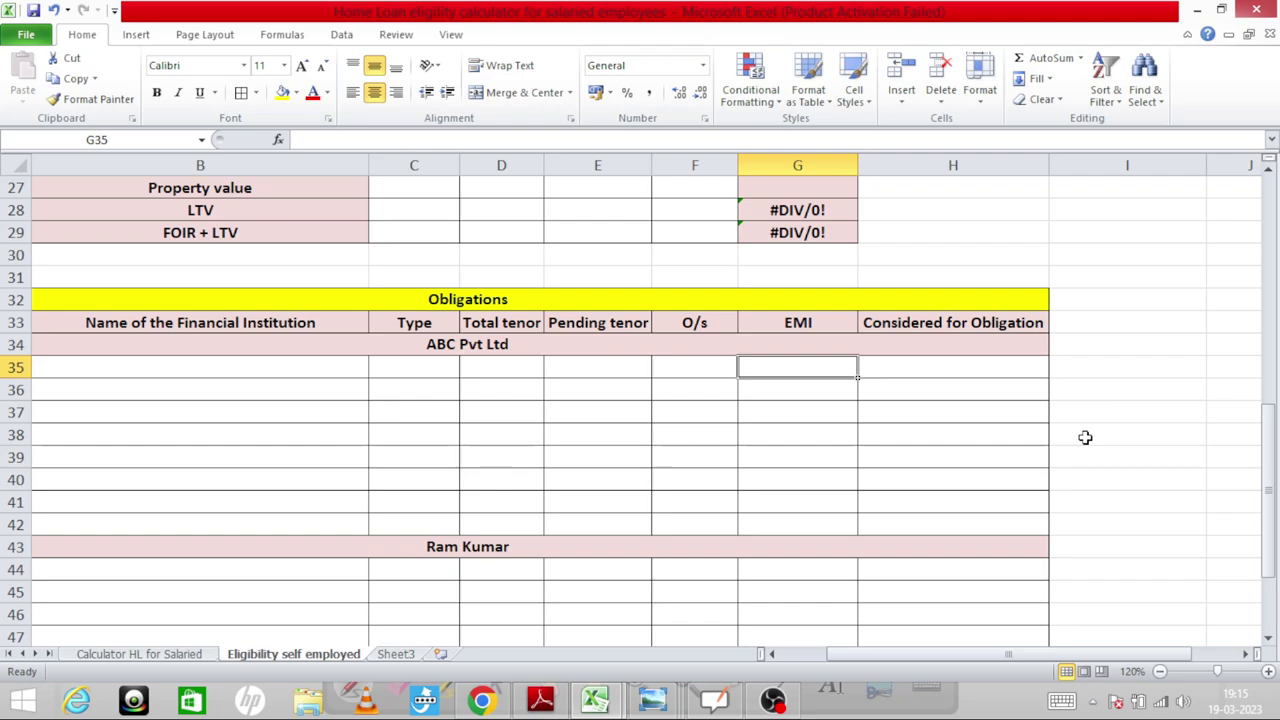
{"action": "type", "text": "500000"}
{"action": "key", "text": "Return"}
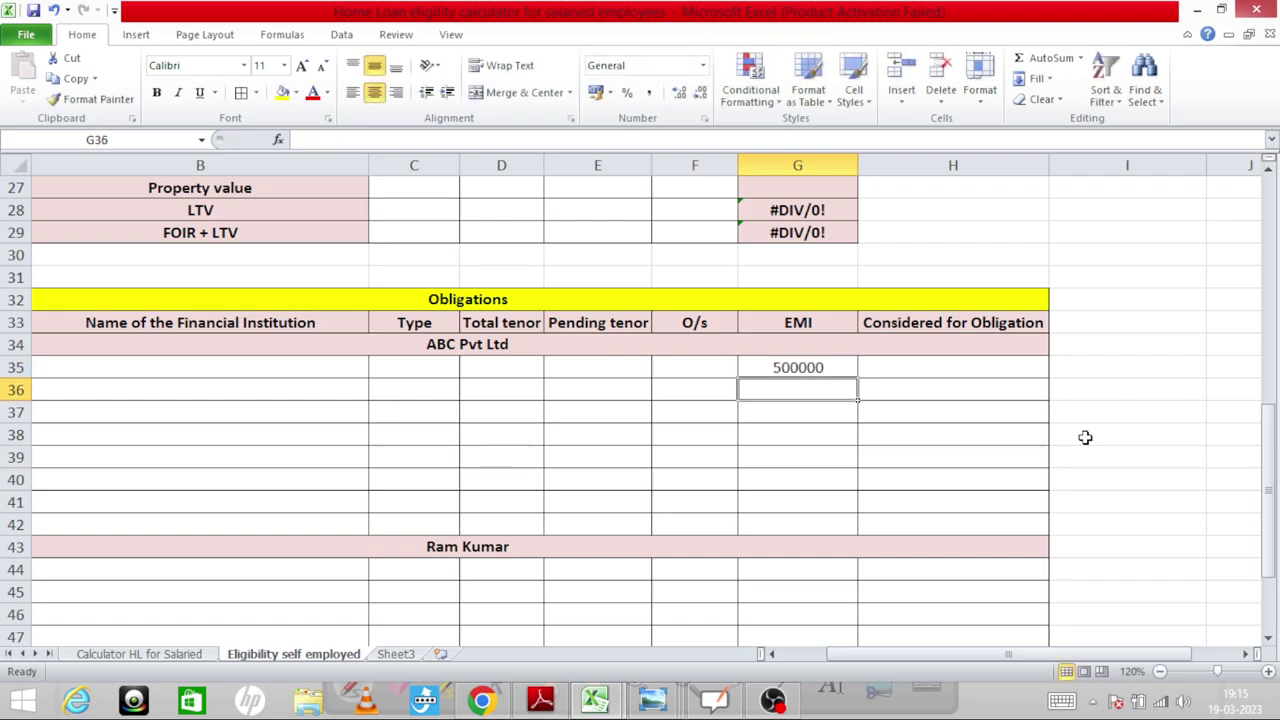
Review the EMI entry in G35 and the Total existing obligation row 23 in the summary
{"action": "key", "text": "Left"}
{"action": "key", "text": "Up"}
{"action": "key", "text": "Right"}
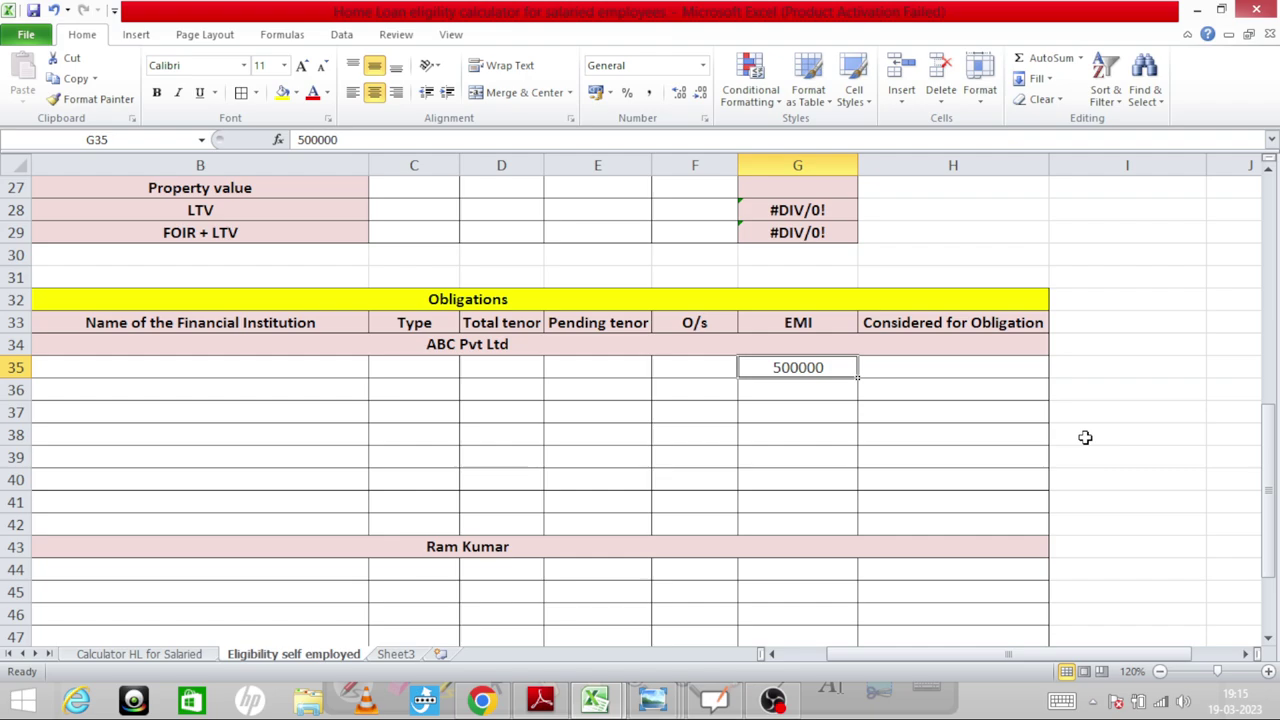
{"action": "key", "text": "Up"}
{"action": "key", "text": "Up"}
{"action": "key", "text": "Up"}
{"action": "key", "text": "Up"}
{"action": "key", "text": "Up"}
{"action": "key", "text": "Up"}
{"action": "key", "text": "Up"}
{"action": "key", "text": "Up"}
{"action": "key", "text": "Up"}
{"action": "key", "text": "Up"}
{"action": "key", "text": "Up"}
{"action": "key", "text": "Up"}
{"action": "key", "text": "Up"}
{"action": "key", "text": "Up"}
{"action": "key", "text": "Up"}
{"action": "key", "text": "Up"}
{"action": "key", "text": "Up"}
{"action": "key", "text": "Up"}
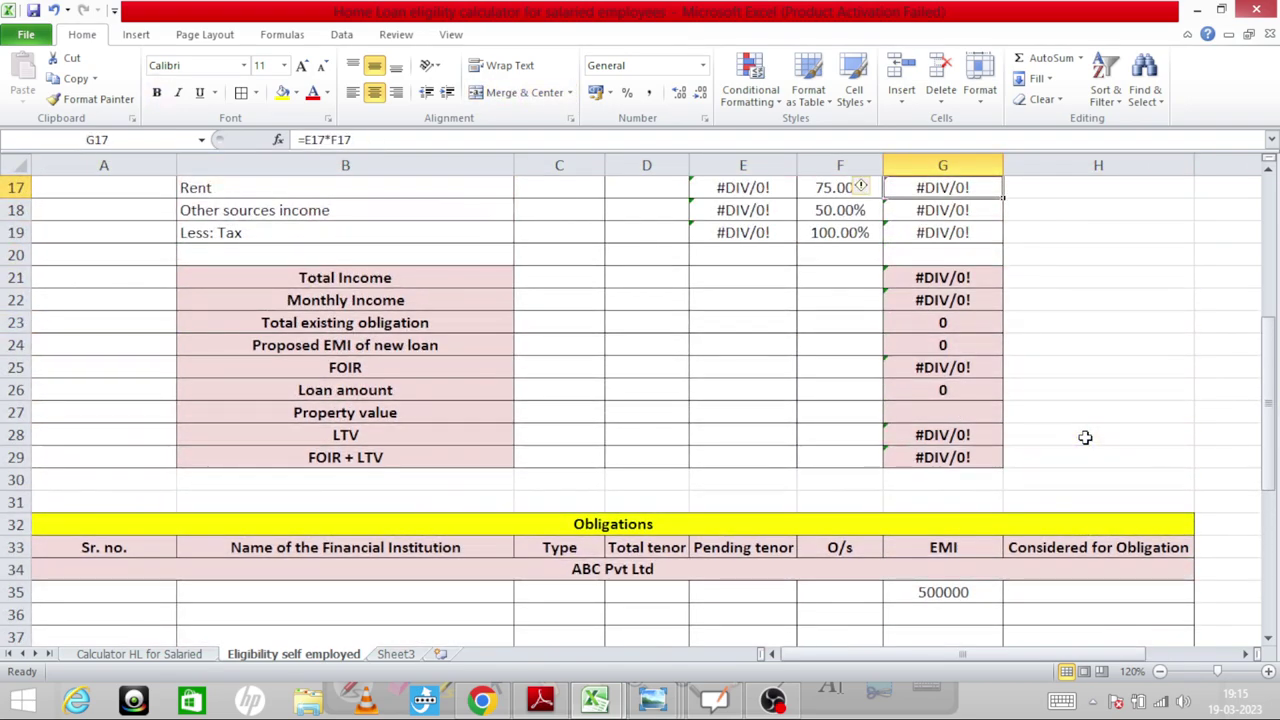
{"action": "key", "text": "Down"}
{"action": "key", "text": "Down"}
{"action": "key", "text": "Down"}
{"action": "key", "text": "Down"}
{"action": "key", "text": "Down"}
{"action": "key", "text": "Down"}
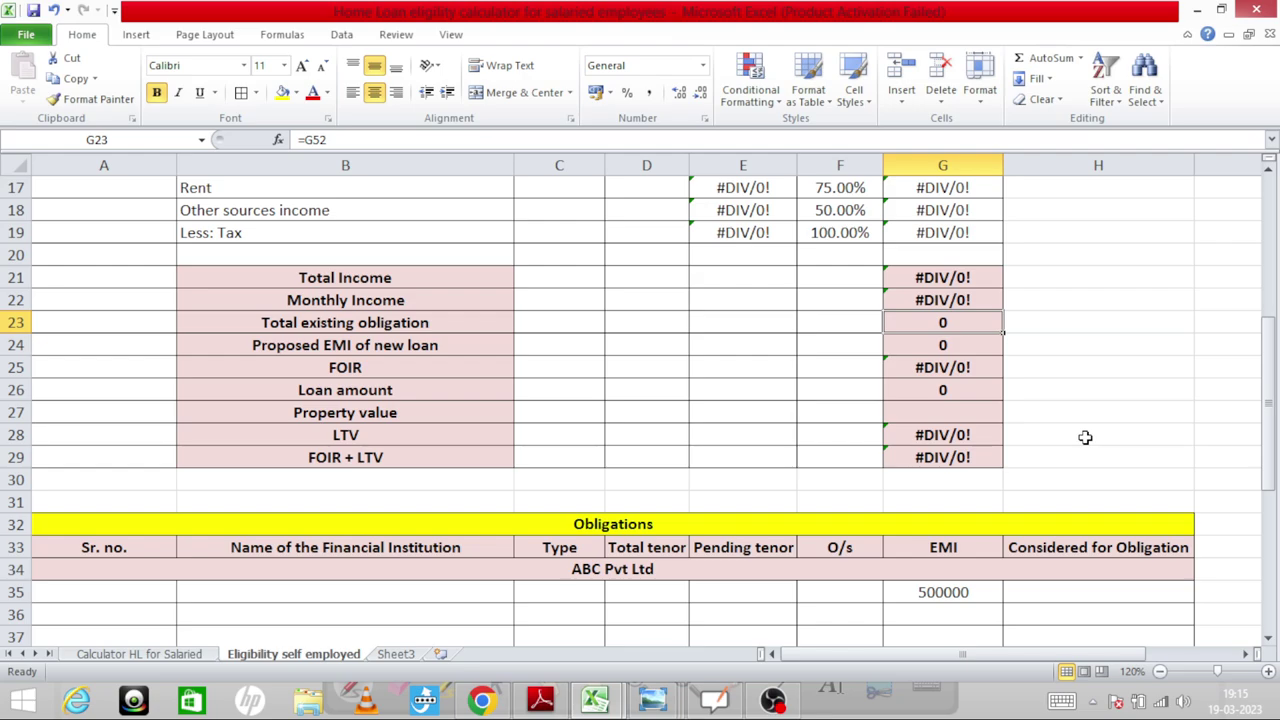
{"action": "key", "text": "Left"}
{"action": "key", "text": "Left"}
{"action": "key", "text": "Left"}
{"action": "key", "text": "Left"}
{"action": "key", "text": "Left"}
{"action": "key", "text": "Left"}
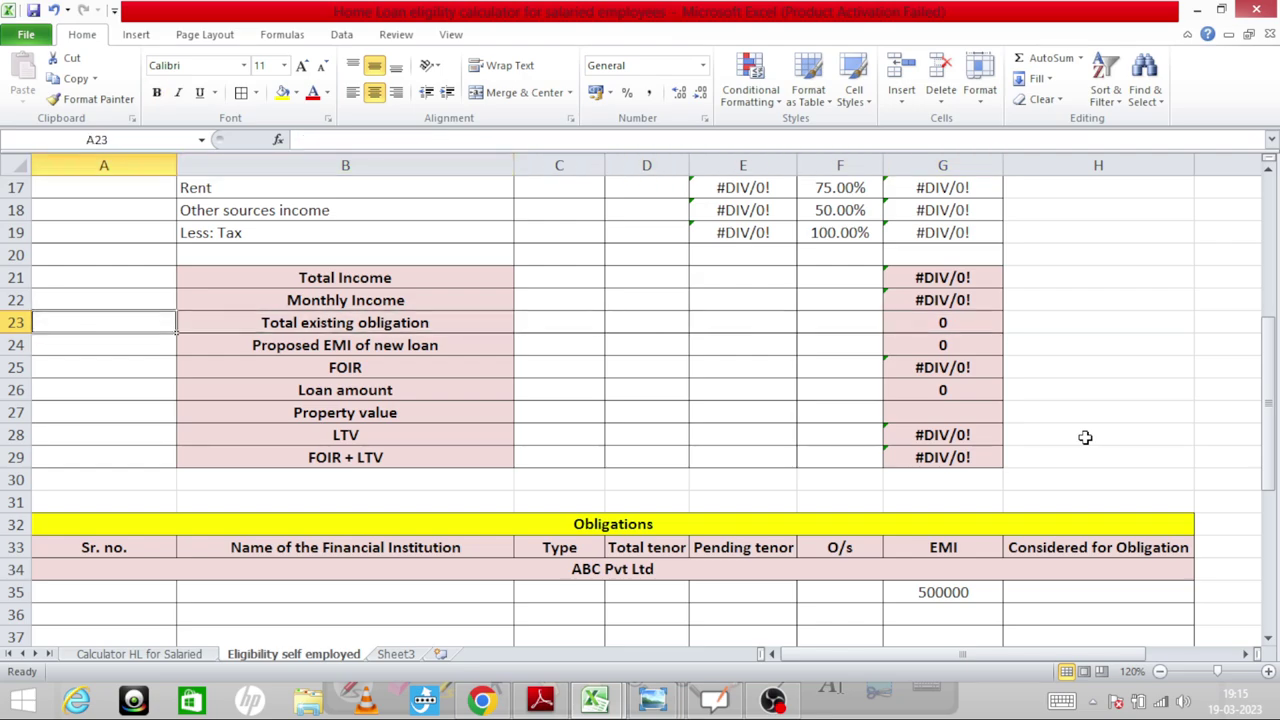
Examine the summary formulas for monthly income, existing obligation, proposed EMI and FOIR in G22:G25
{"action": "key", "text": "Right"}
{"action": "key", "text": "Right"}
{"action": "key", "text": "Right"}
{"action": "key", "text": "Right"}
{"action": "key", "text": "Right"}
{"action": "key", "text": "Right"}
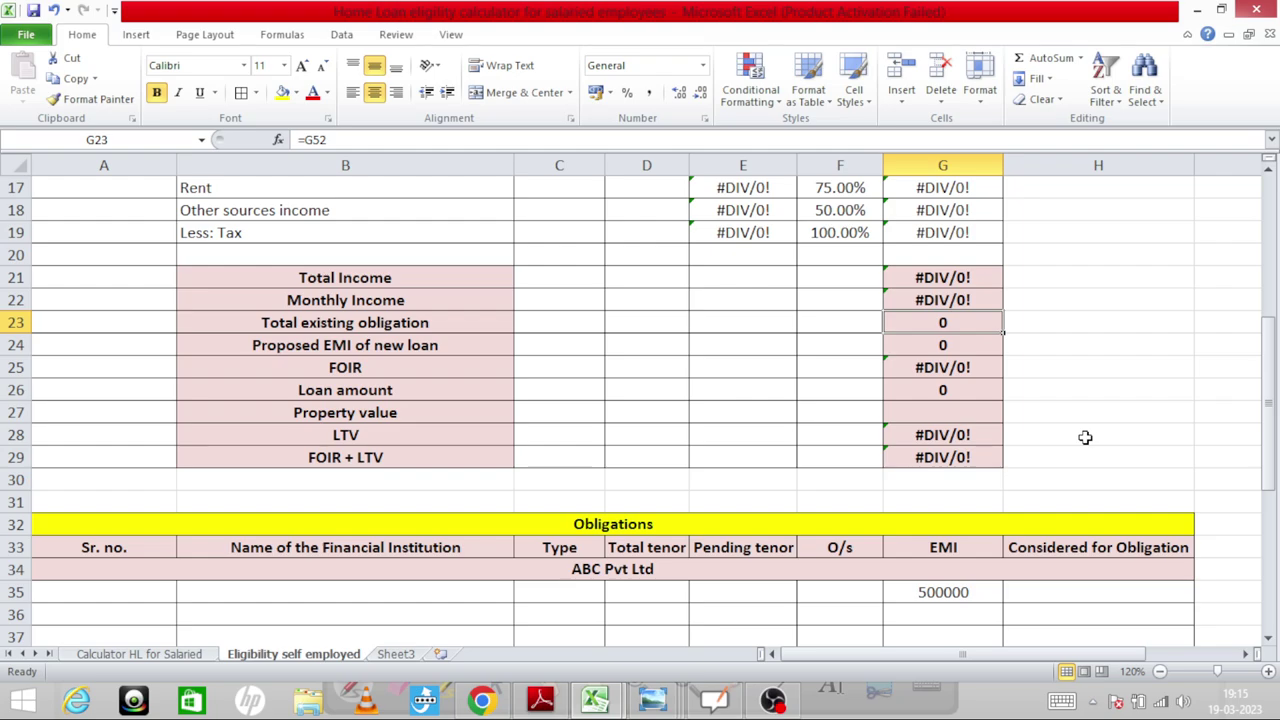
{"action": "key", "text": "Down"}
{"action": "key", "text": "Down"}
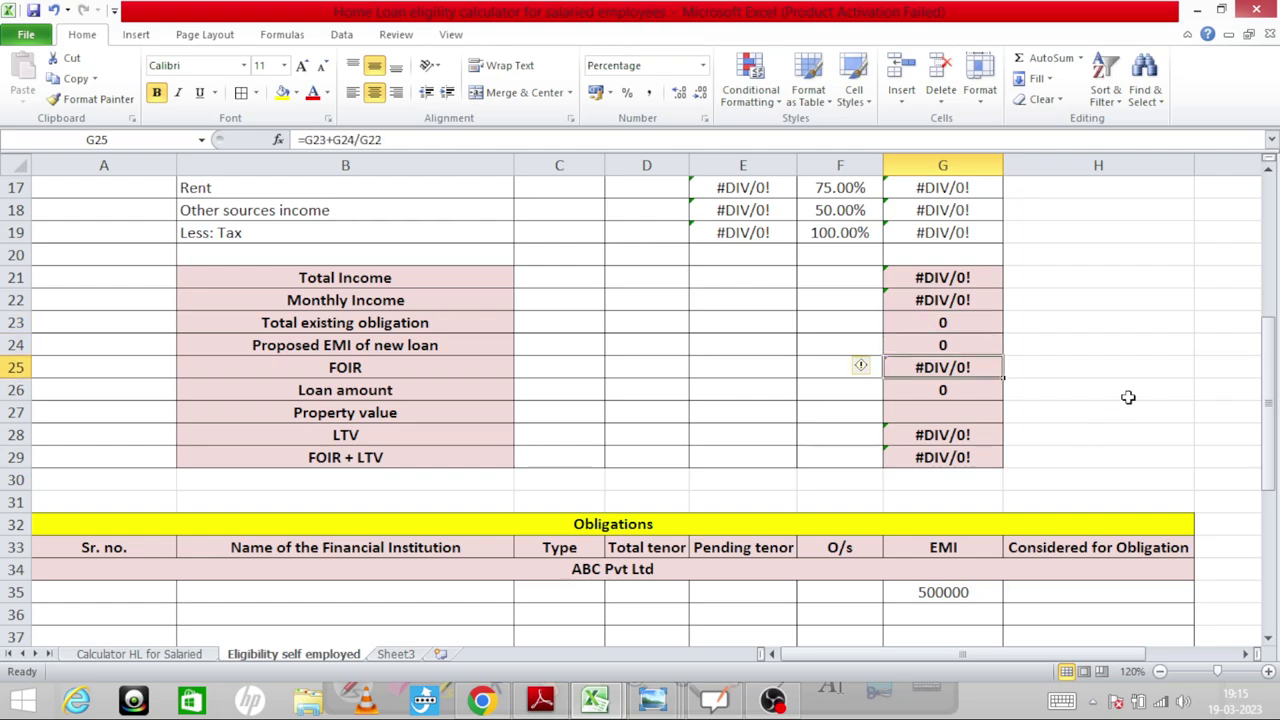
{"action": "left_click_drag", "start_coordinate": [970, 322], "coordinate": [969, 343]}
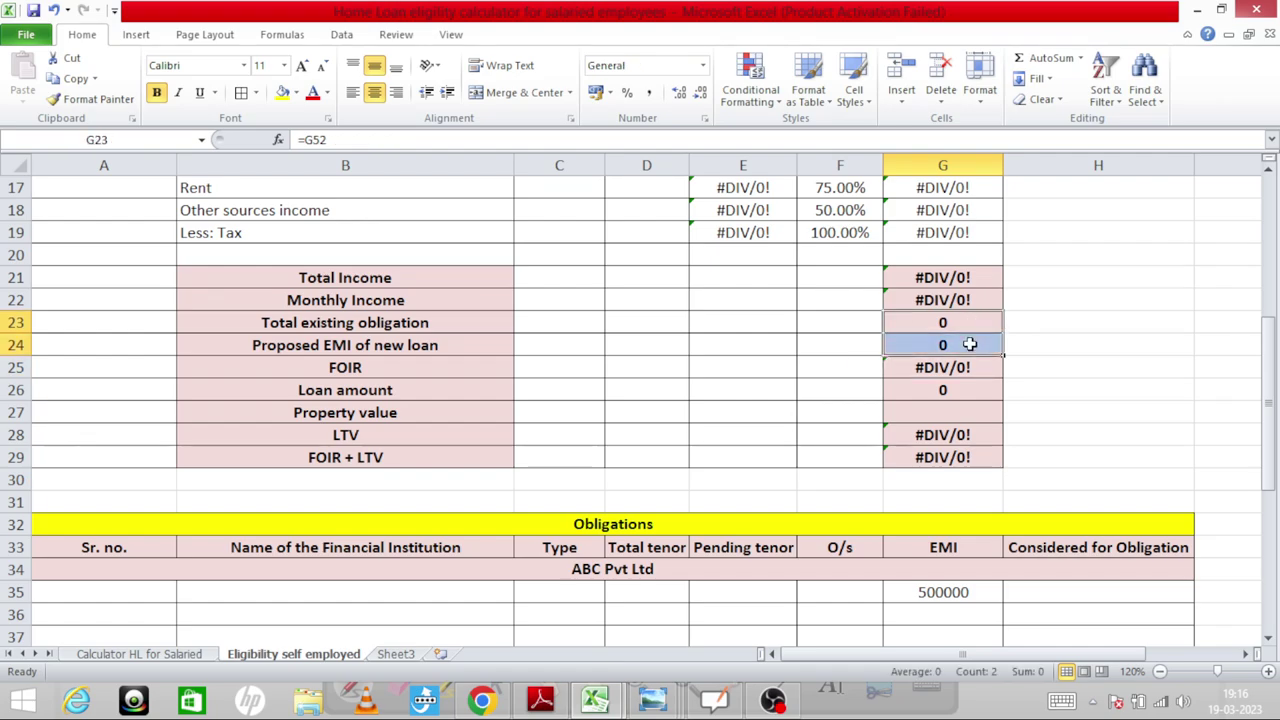
{"action": "left_click", "coordinate": [942, 300]}
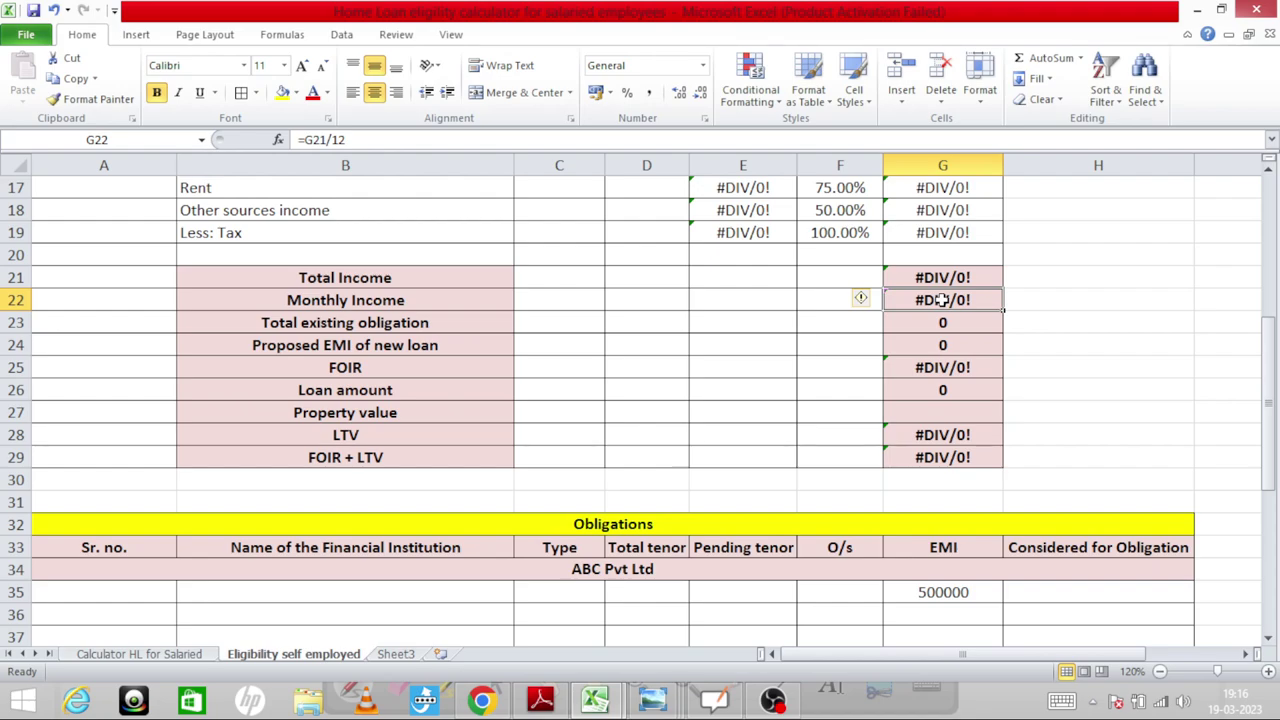
Examine the applicant's eligible income for profit before tax, depreciation and interest on loans in G4:G6
{"action": "key", "text": "Up"}
{"action": "key", "text": "Up"}
{"action": "key", "text": "Up"}
{"action": "key", "text": "Up"}
{"action": "key", "text": "Up"}
{"action": "key", "text": "Up"}
{"action": "key", "text": "Up"}
{"action": "key", "text": "Up"}
{"action": "key", "text": "Up"}
{"action": "key", "text": "Up"}
{"action": "key", "text": "Up"}
{"action": "key", "text": "Up"}
{"action": "key", "text": "Up"}
{"action": "key", "text": "Up"}
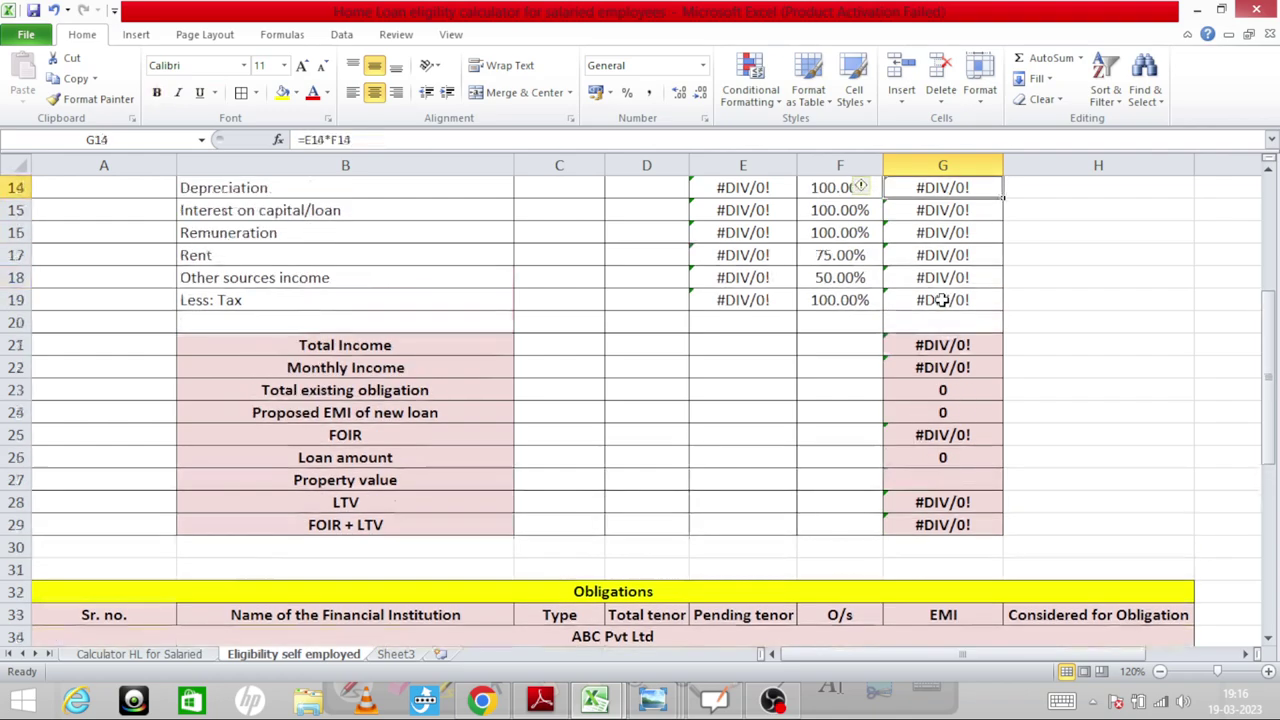
{"action": "key", "text": "Up"}
{"action": "key", "text": "Up"}
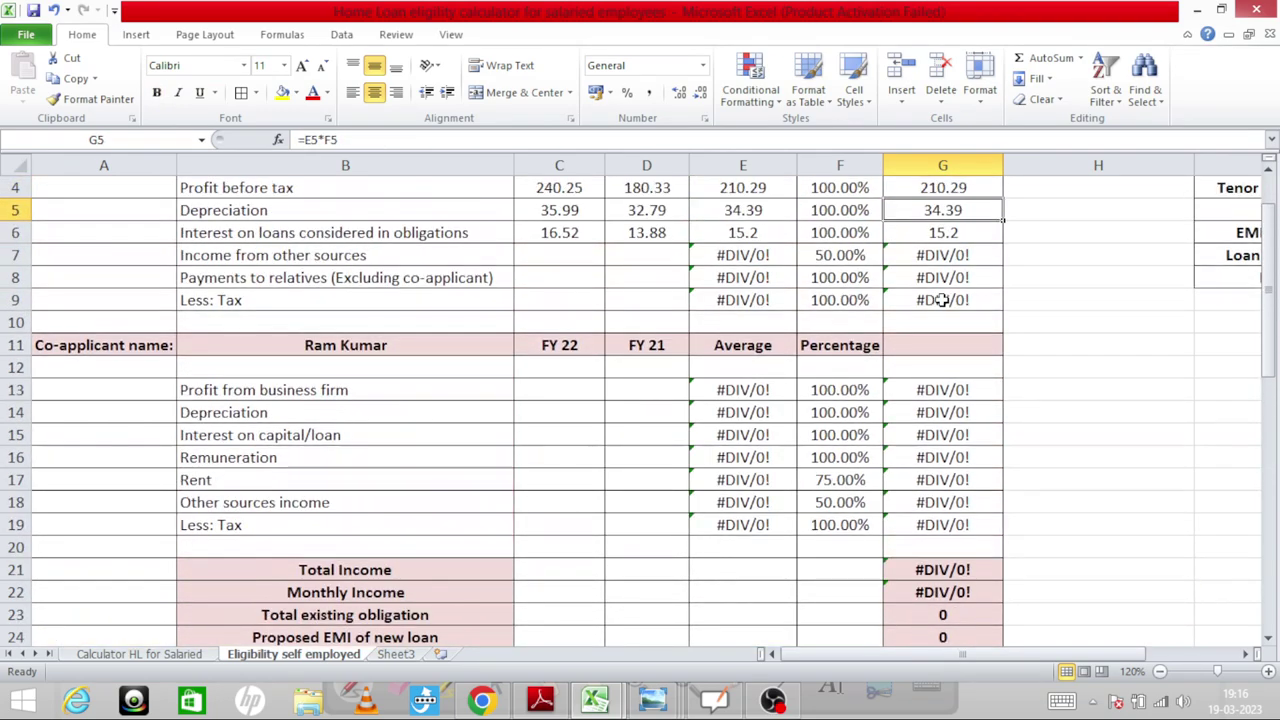
{"action": "key", "text": "Up"}
{"action": "key", "text": "Left"}
{"action": "key", "text": "Right"}
{"action": "key", "text": "Down"}
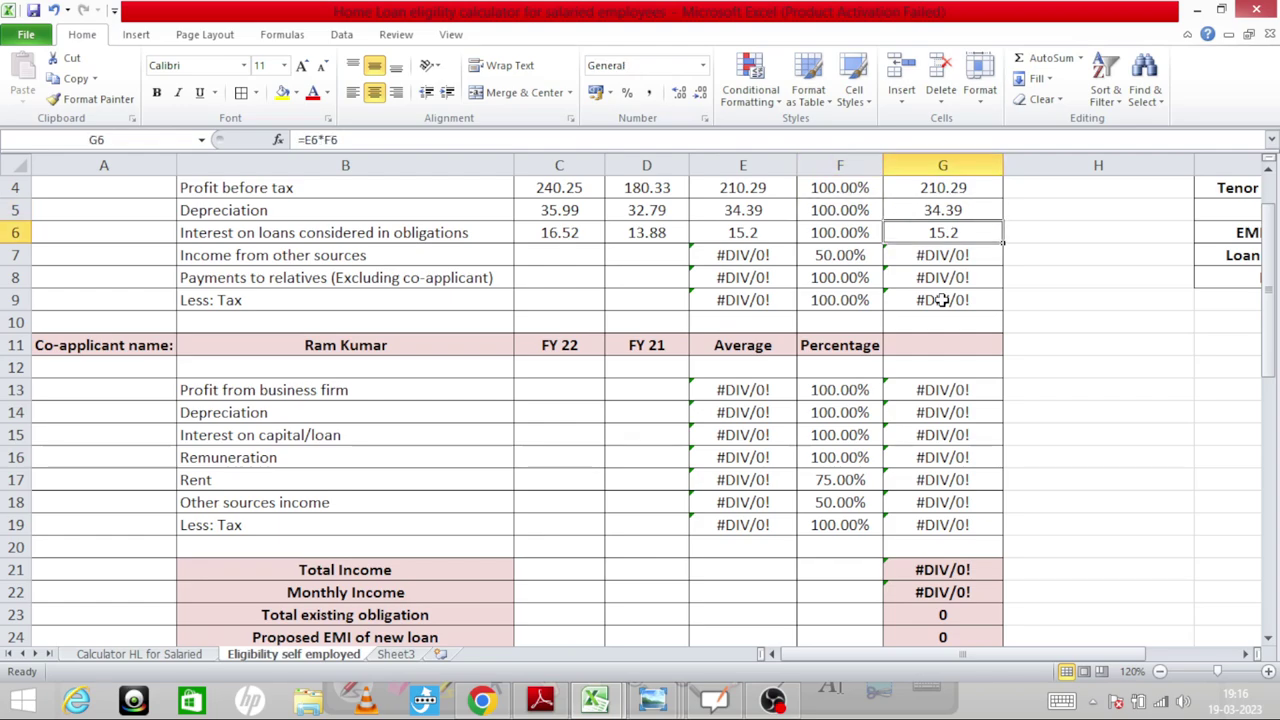
Compare the applicant's FY 22 profit before tax in C4 with the balance sheet PDF in Adobe Reader, and return to Excel
{"action": "key", "text": "Up"}
{"action": "key", "text": "Left"}
{"action": "key", "text": "Left"}
{"action": "key", "text": "Up"}
{"action": "key", "text": "Up"}
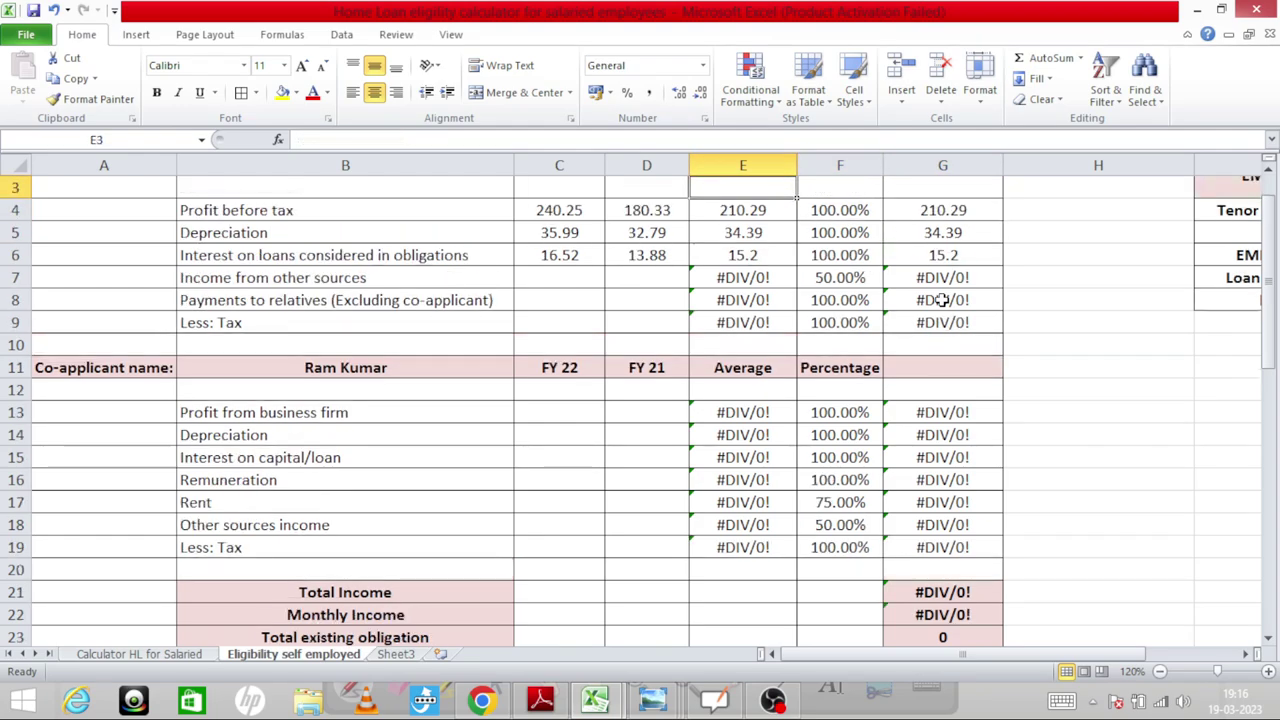
{"action": "key", "text": "Left"}
{"action": "key", "text": "Down"}
{"action": "key", "text": "Left"}
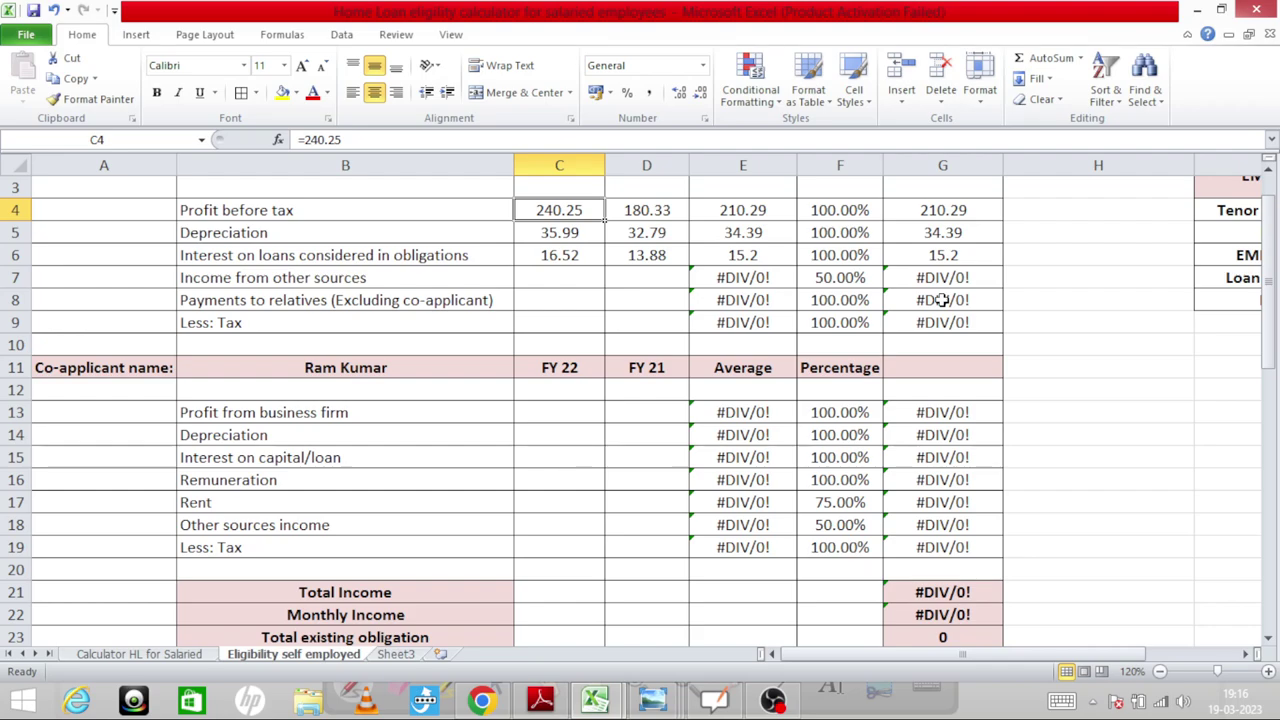
{"action": "key", "text": "alt+Tab"}
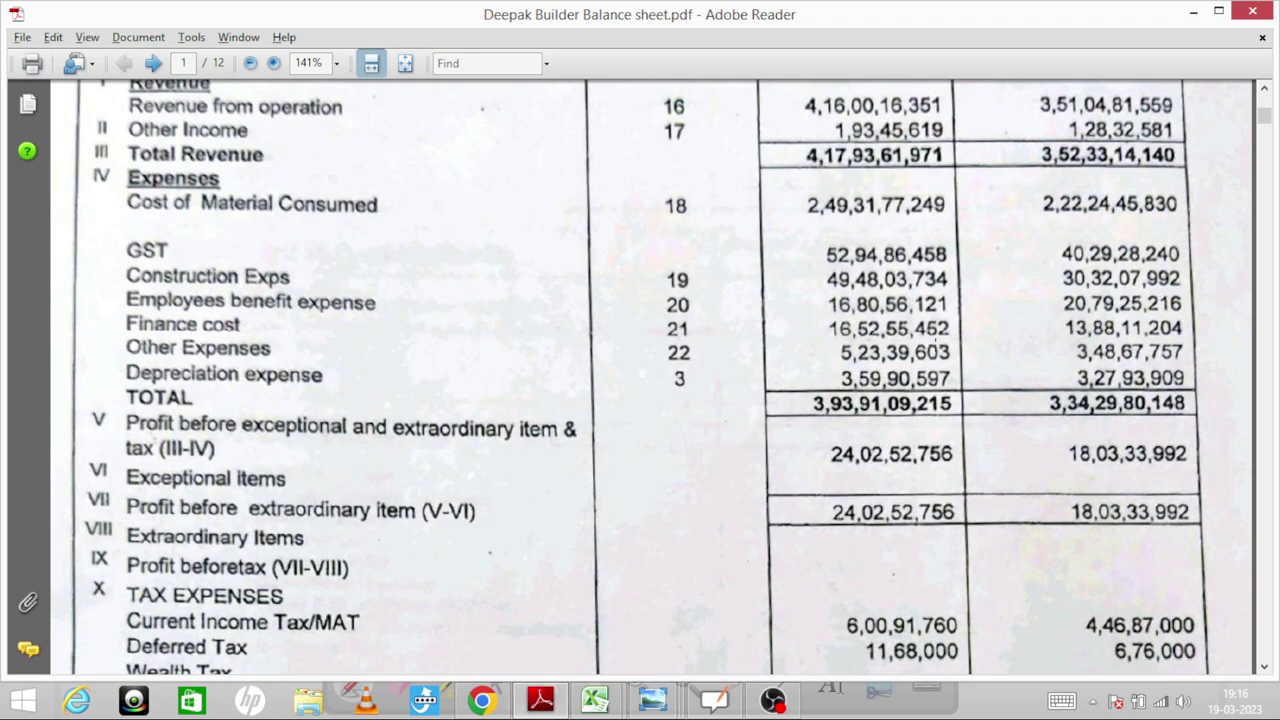
{"action": "key", "text": "alt+Tab"}
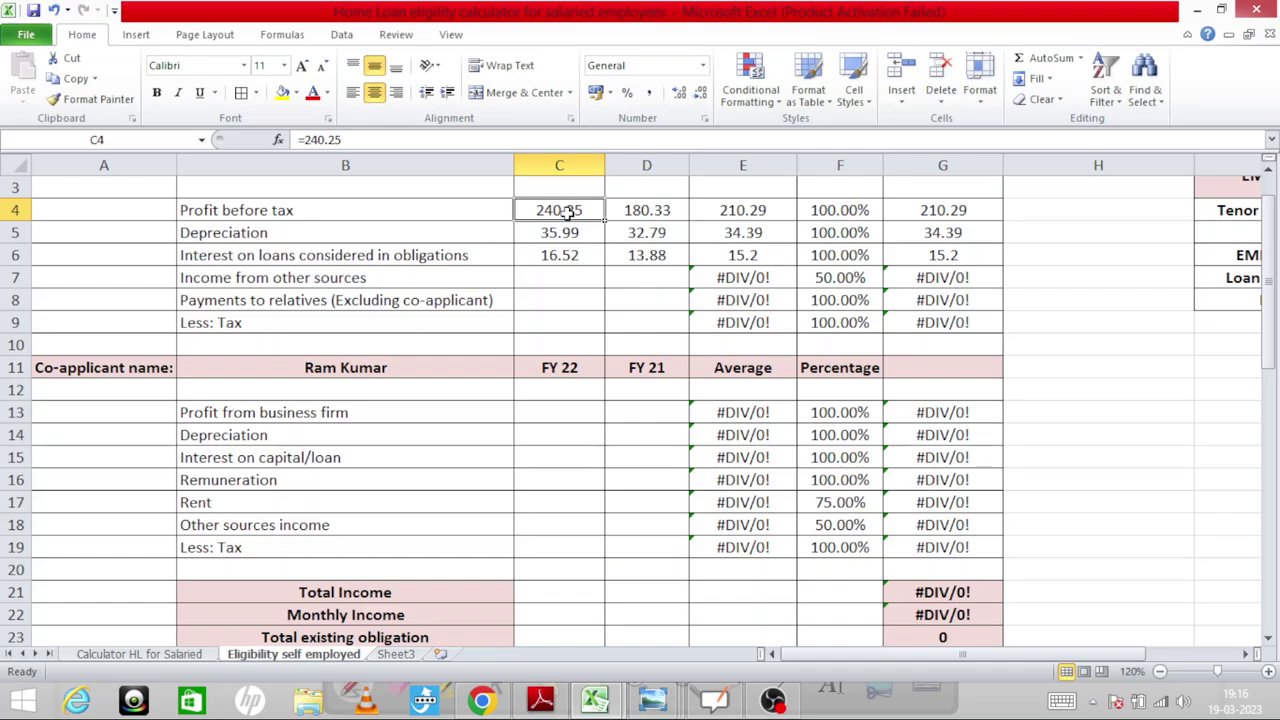
Review the Total existing obligation in G23 and the Total Income formula in G21
{"action": "left_click", "coordinate": [1057, 594]}
{"action": "key", "text": "Down"}
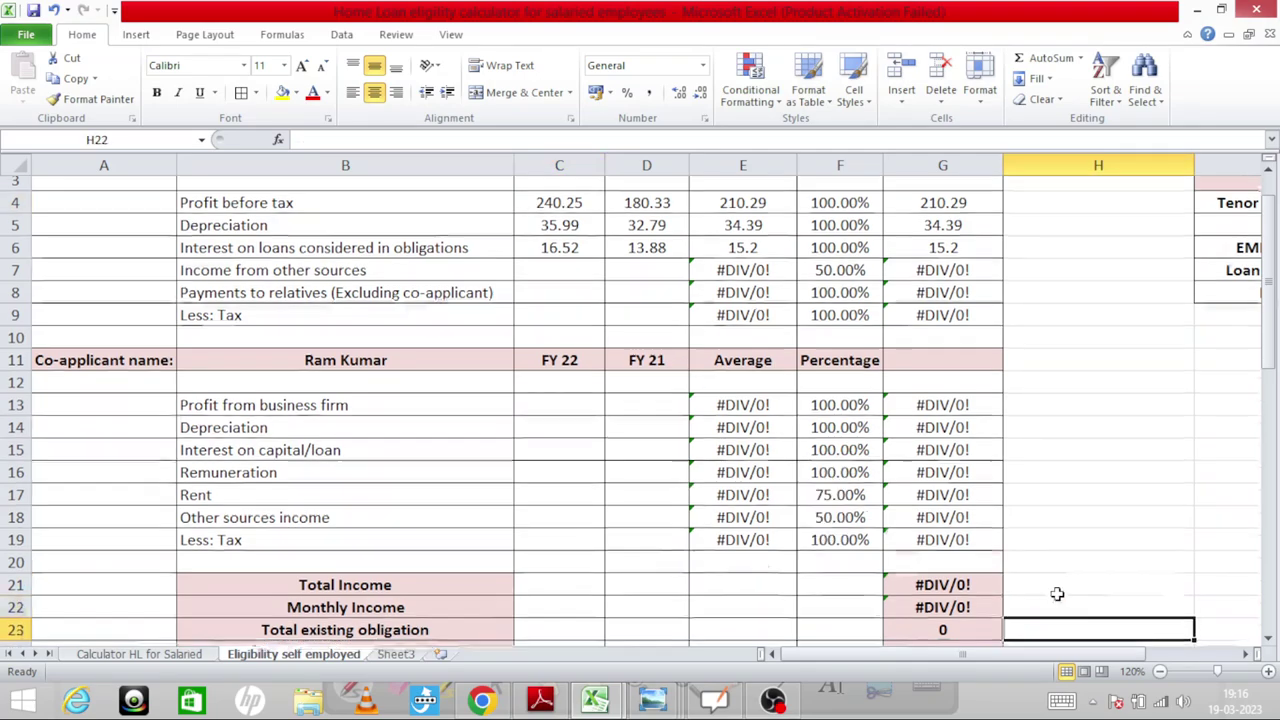
{"action": "key", "text": "Down"}
{"action": "key", "text": "Down"}
{"action": "key", "text": "Left"}
{"action": "key", "text": "Up"}
{"action": "key", "text": "Up"}
{"action": "key", "text": "Up"}
{"action": "key", "text": "Down"}
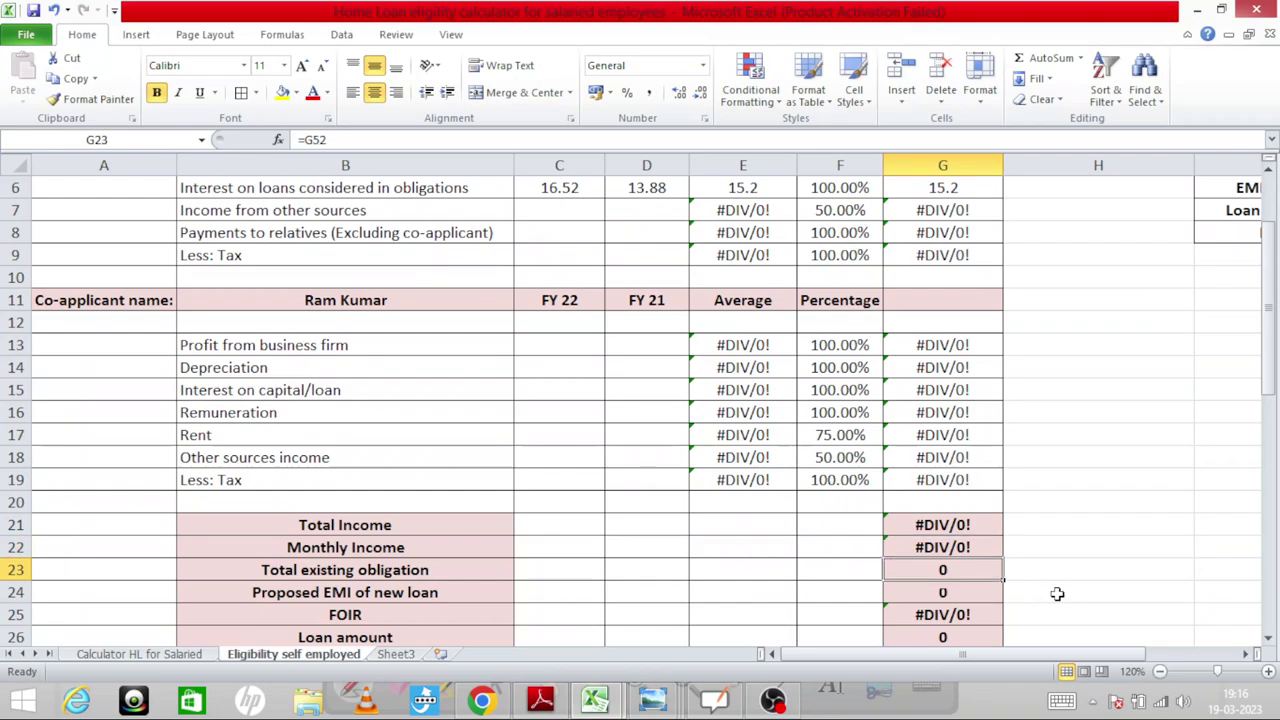
{"action": "key", "text": "Up"}
{"action": "key", "text": "Up"}
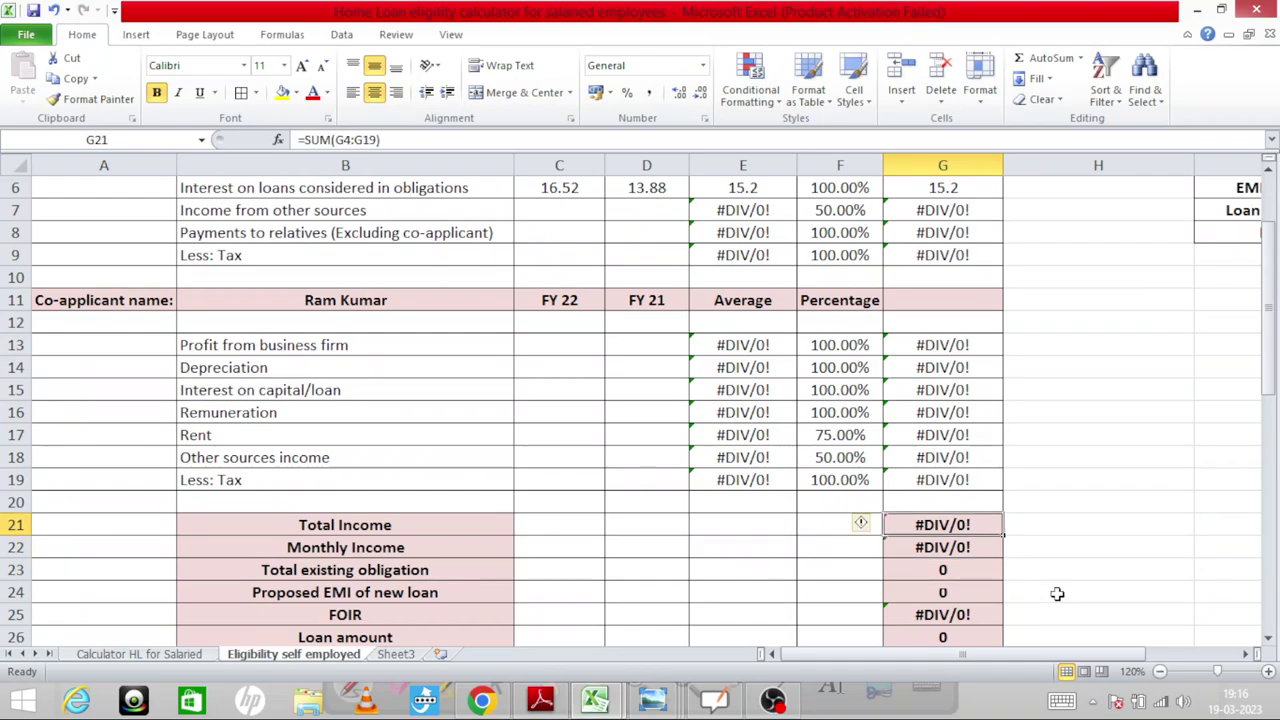
Set the applicant's interest on loans to 0 for FY 22 and FY 21 in C6 and D6
{"action": "left_click", "coordinate": [572, 189]}
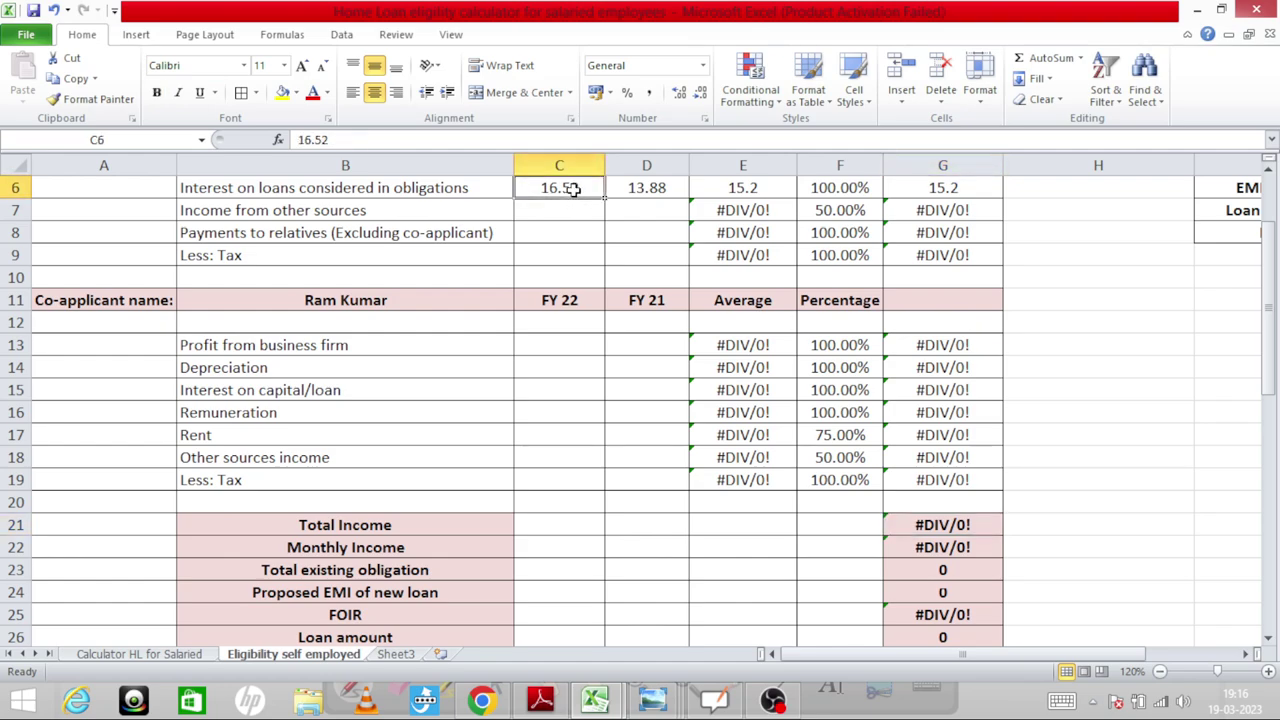
{"action": "type", "text": "0"}
{"action": "key", "text": "Tab"}
{"action": "type", "text": "0"}
{"action": "key", "text": "Tab"}
Review the applicant's average and eligible income for profit before tax and depreciation in rows 4 and 5
{"action": "key", "text": "Up"}
{"action": "key", "text": "Up"}
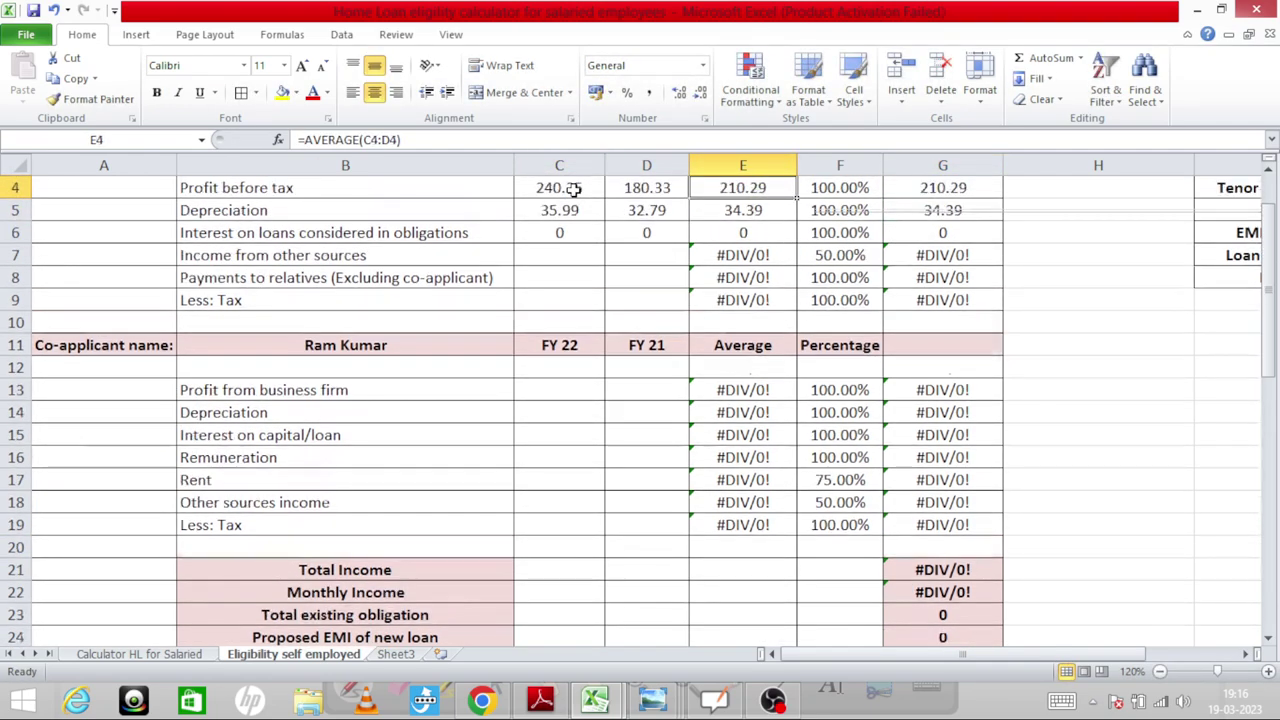
{"action": "key", "text": "Right"}
{"action": "key", "text": "Right"}
{"action": "key", "text": "Down"}
{"action": "key", "text": "Left"}
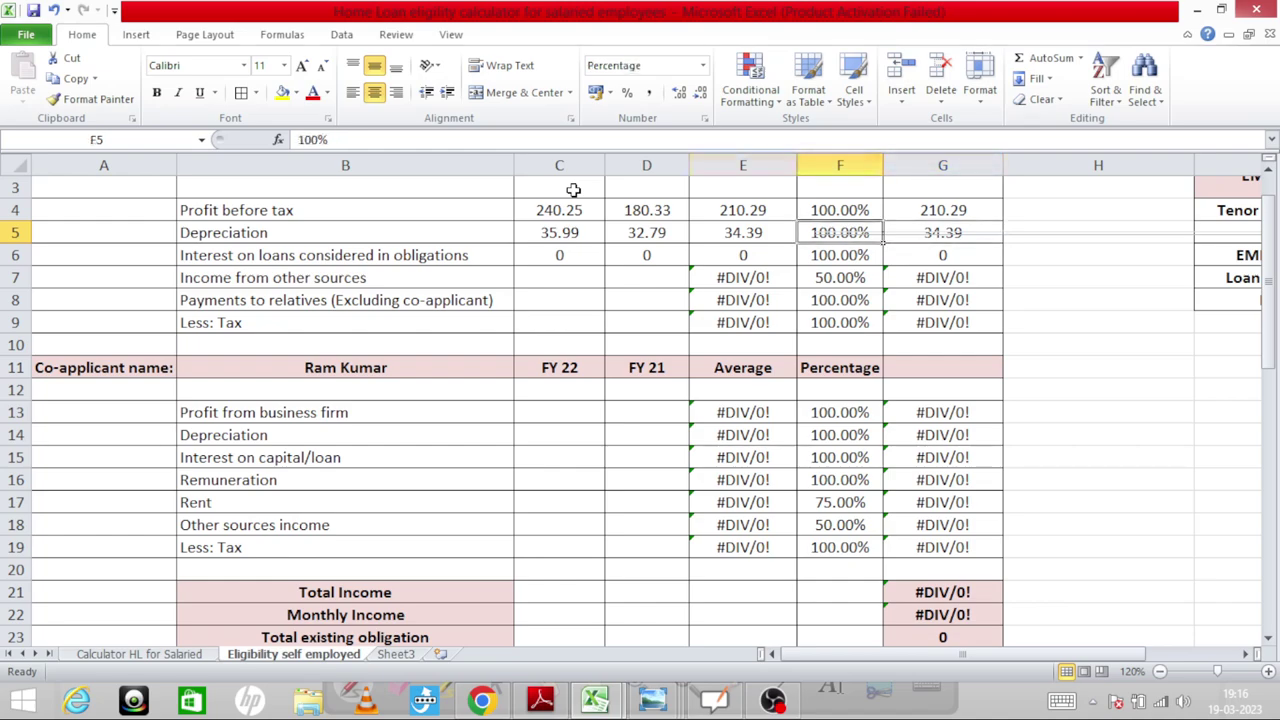
{"action": "key", "text": "Left"}
{"action": "key", "text": "Up"}
{"action": "key", "text": "Left"}
{"action": "key", "text": "Left"}
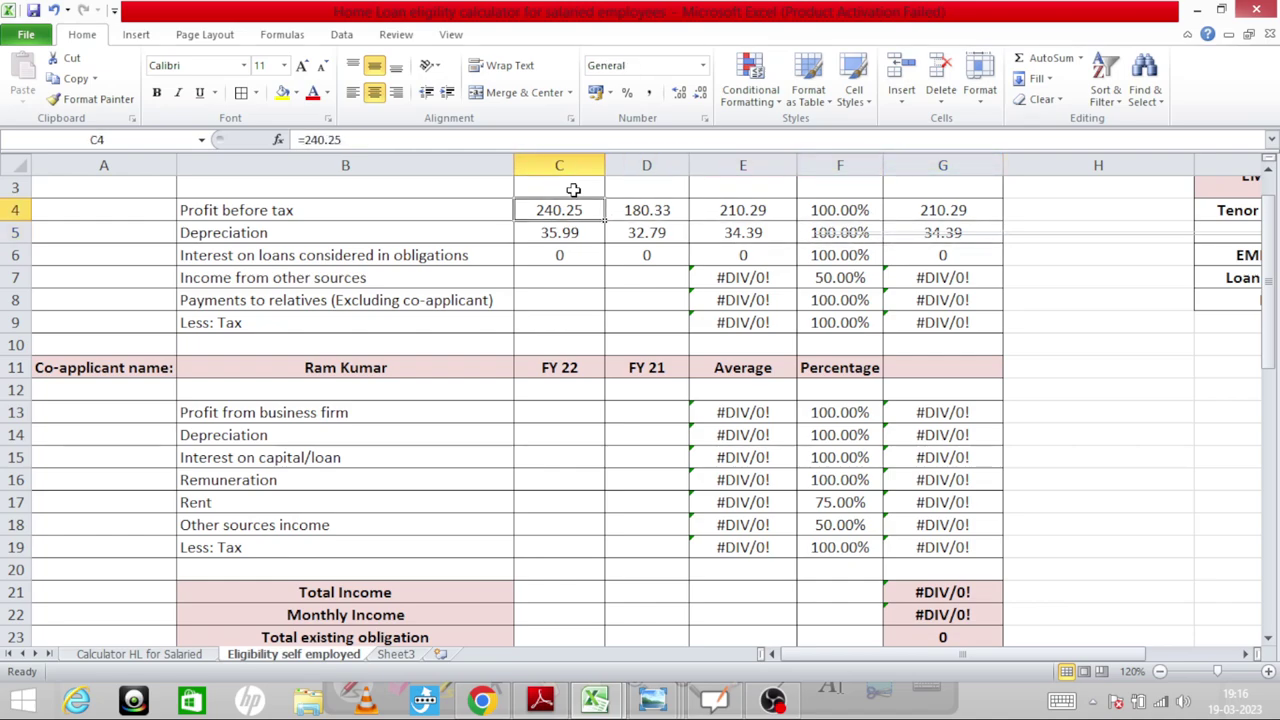
Examine how Total Income in G21 and Total existing obligation in G23 feed the FOIR formula in G25
{"action": "key", "text": "Down"}
{"action": "key", "text": "Down"}
{"action": "key", "text": "Down"}
{"action": "key", "text": "Down"}
{"action": "key", "text": "Down"}
{"action": "key", "text": "Down"}
{"action": "key", "text": "Down"}
{"action": "key", "text": "Down"}
{"action": "key", "text": "Down"}
{"action": "key", "text": "Down"}
{"action": "key", "text": "Down"}
{"action": "key", "text": "Down"}
{"action": "key", "text": "Down"}
{"action": "key", "text": "Down"}
{"action": "key", "text": "Down"}
{"action": "key", "text": "Down"}
{"action": "key", "text": "Down"}
{"action": "key", "text": "Down"}
{"action": "key", "text": "Down"}
{"action": "key", "text": "Up"}
{"action": "key", "text": "Up"}
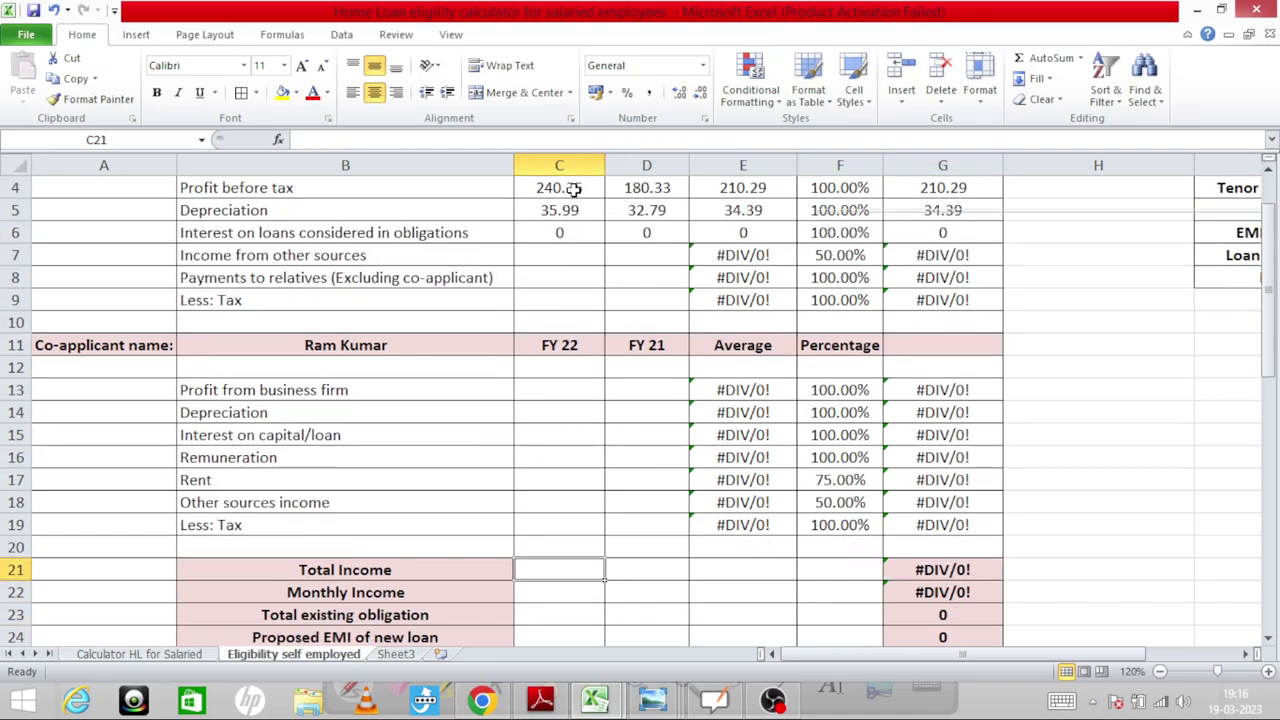
{"action": "key", "text": "Right"}
{"action": "key", "text": "Right"}
{"action": "key", "text": "Right"}
{"action": "key", "text": "Right"}
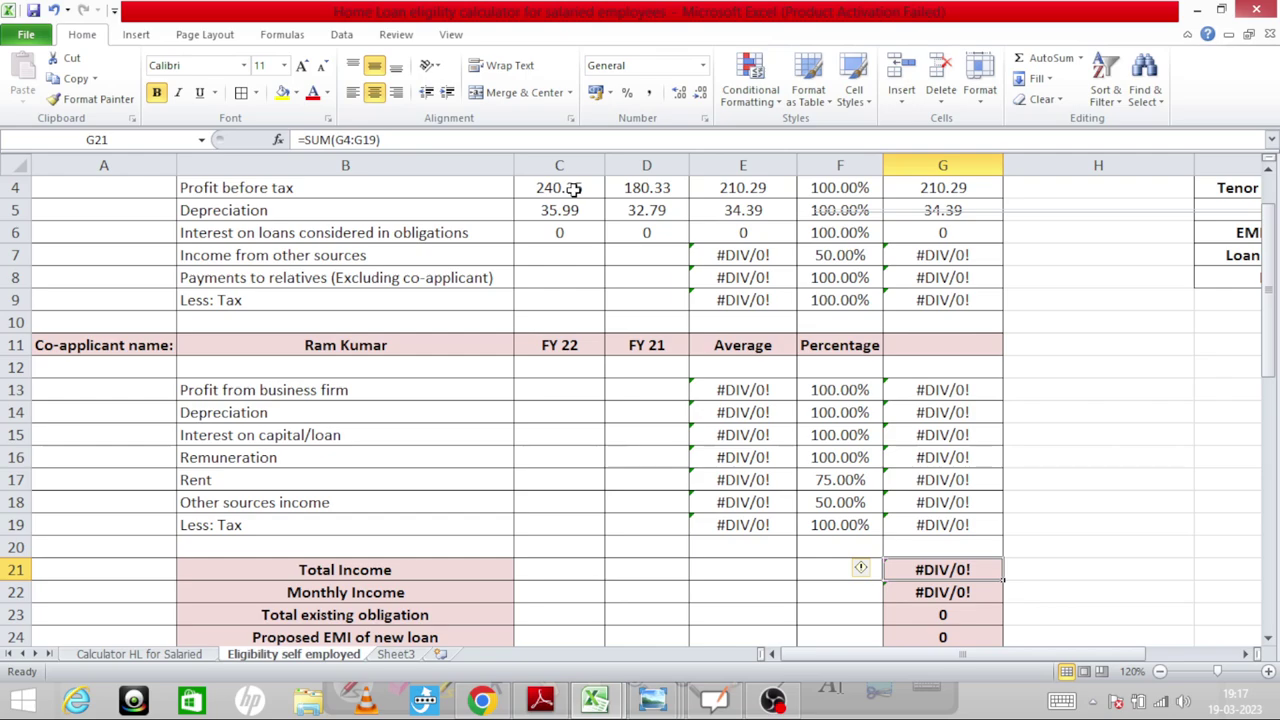
{"action": "key", "text": "Down"}
{"action": "key", "text": "Down"}
{"action": "key", "text": "Down"}
{"action": "key", "text": "Down"}
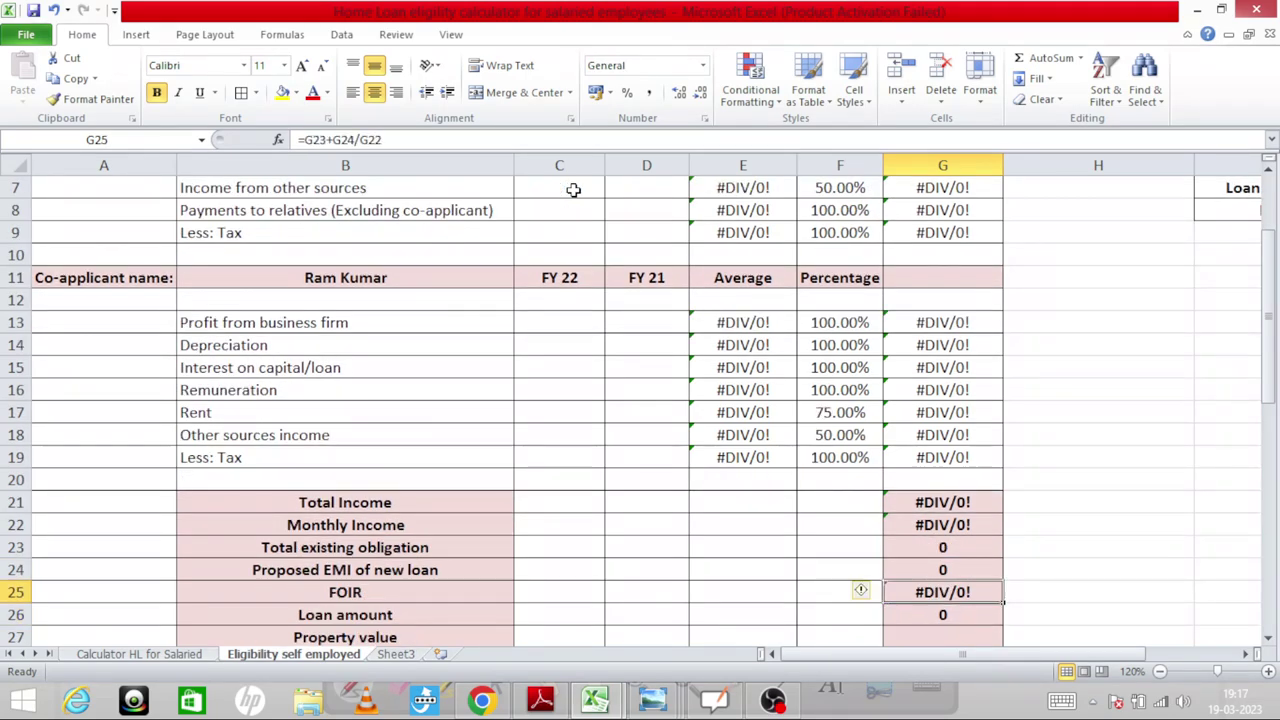
{"action": "key", "text": "Up"}
{"action": "key", "text": "Up"}
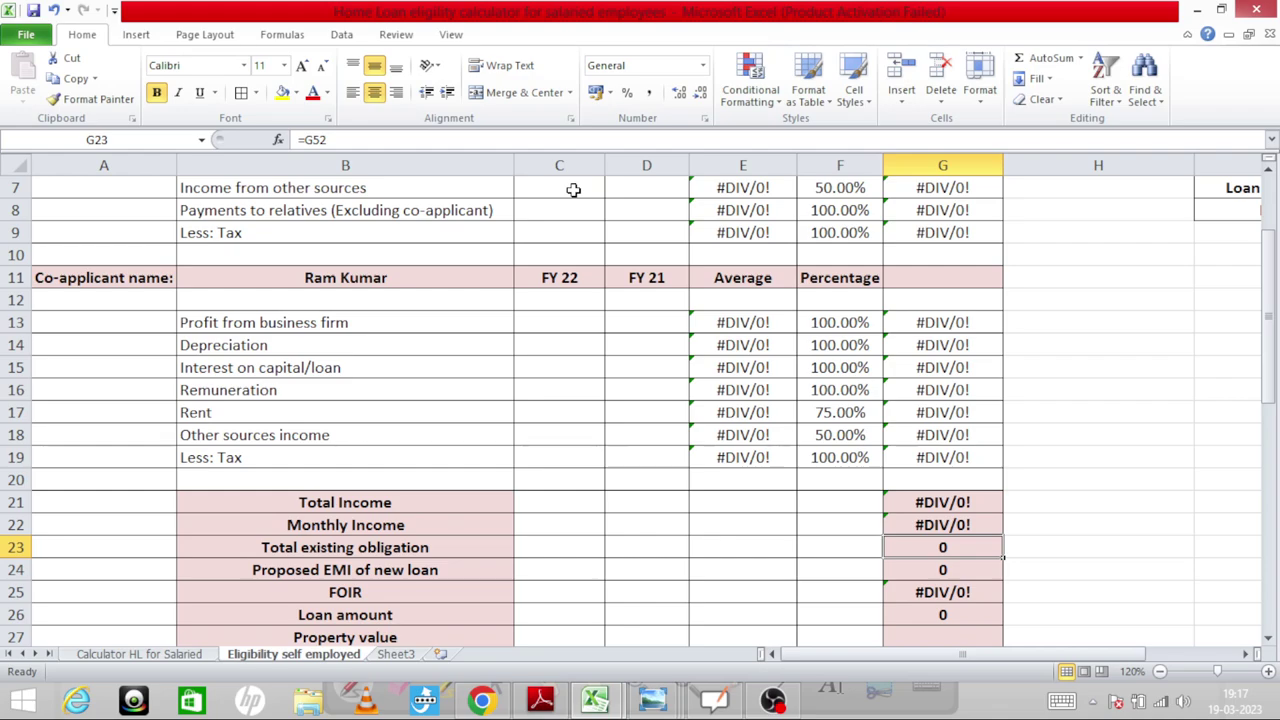
{"action": "key", "text": "Up"}
{"action": "key", "text": "Up"}
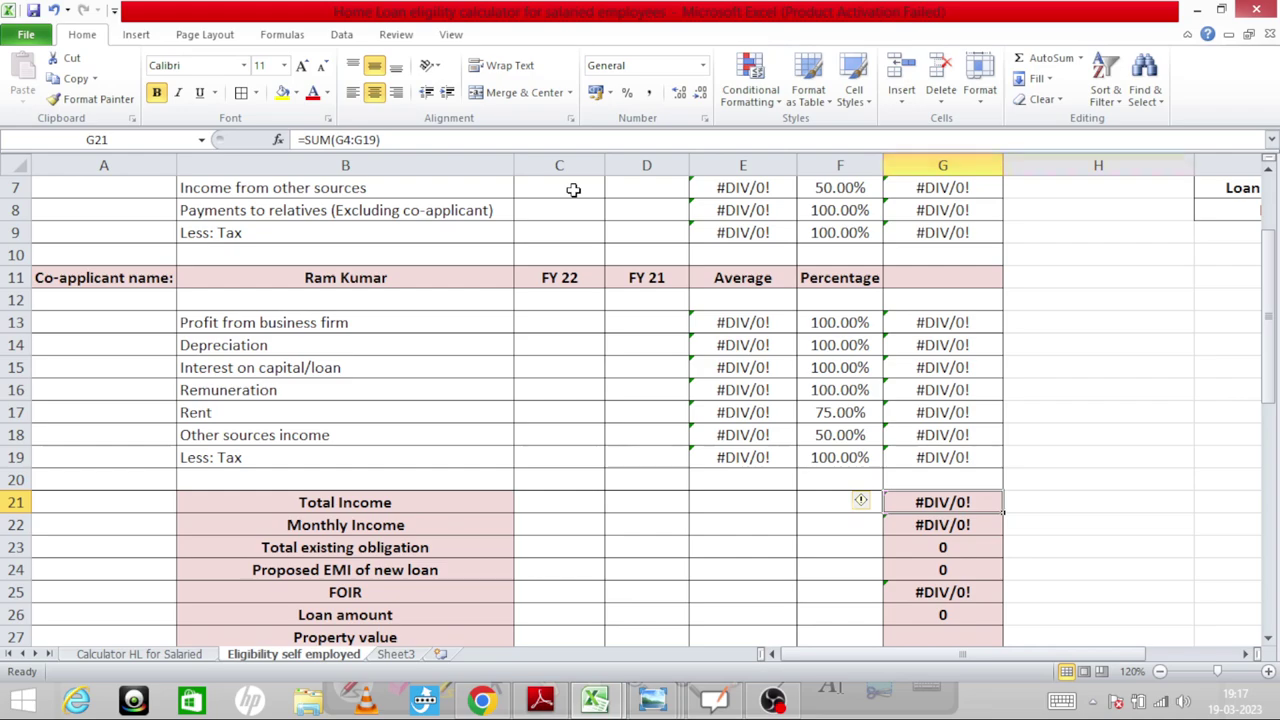
Review the applicant's eligible income rows, including the averaging formula for income from other sources in E7
{"action": "key", "text": "Up"}
{"action": "key", "text": "Up"}
{"action": "key", "text": "Up"}
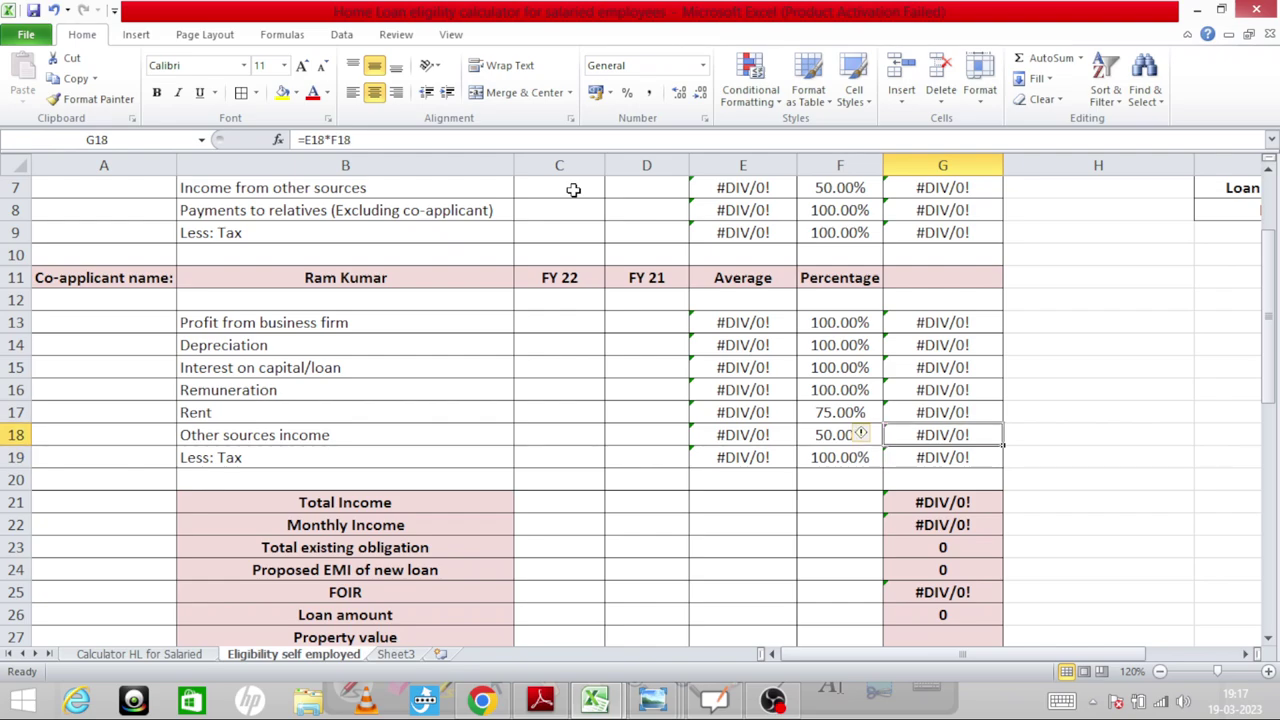
{"action": "key", "text": "Up"}
{"action": "key", "text": "Up"}
{"action": "key", "text": "Up"}
{"action": "key", "text": "Up"}
{"action": "key", "text": "Up"}
{"action": "key", "text": "Up"}
{"action": "key", "text": "Up"}
{"action": "key", "text": "Up"}
{"action": "key", "text": "Up"}
{"action": "key", "text": "Up"}
{"action": "key", "text": "Up"}
{"action": "key", "text": "Up"}
{"action": "key", "text": "Up"}
{"action": "key", "text": "Up"}
{"action": "key", "text": "Up"}
{"action": "key", "text": "Up"}
{"action": "key", "text": "Up"}
{"action": "key", "text": "Down"}
{"action": "key", "text": "Down"}
{"action": "key", "text": "Down"}
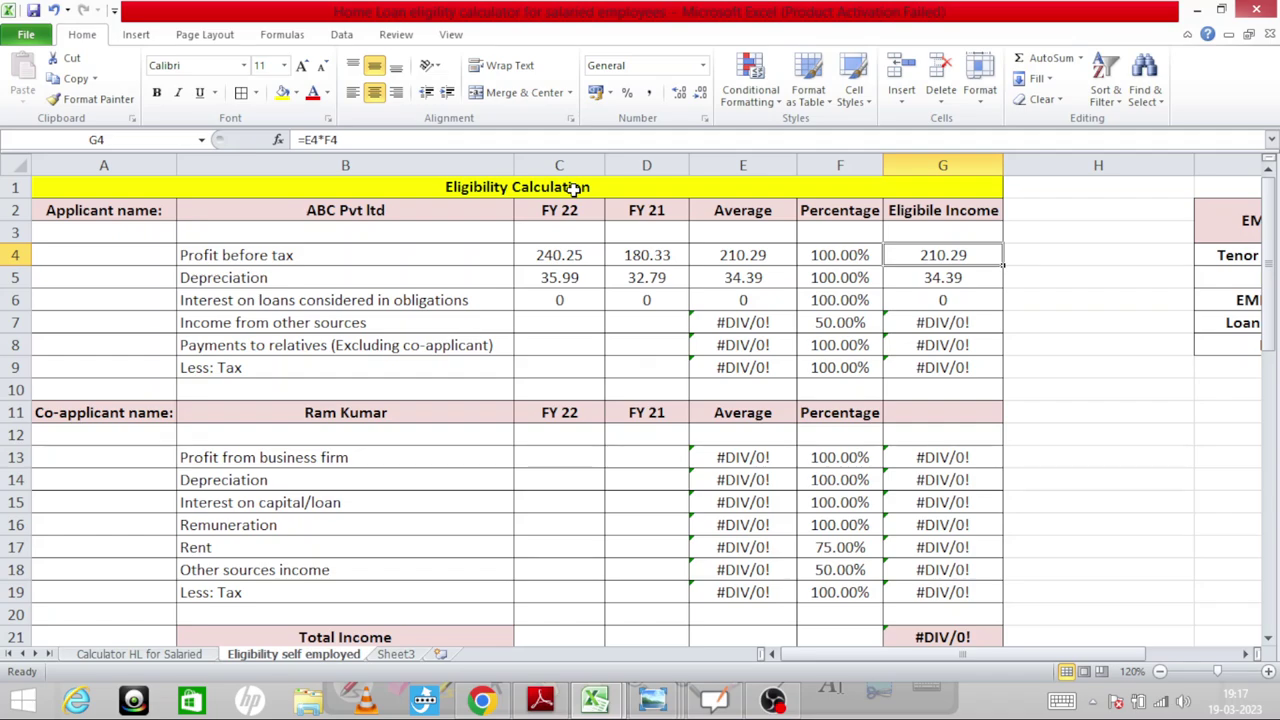
{"action": "key", "text": "Down"}
{"action": "key", "text": "Down"}
{"action": "key", "text": "Down"}
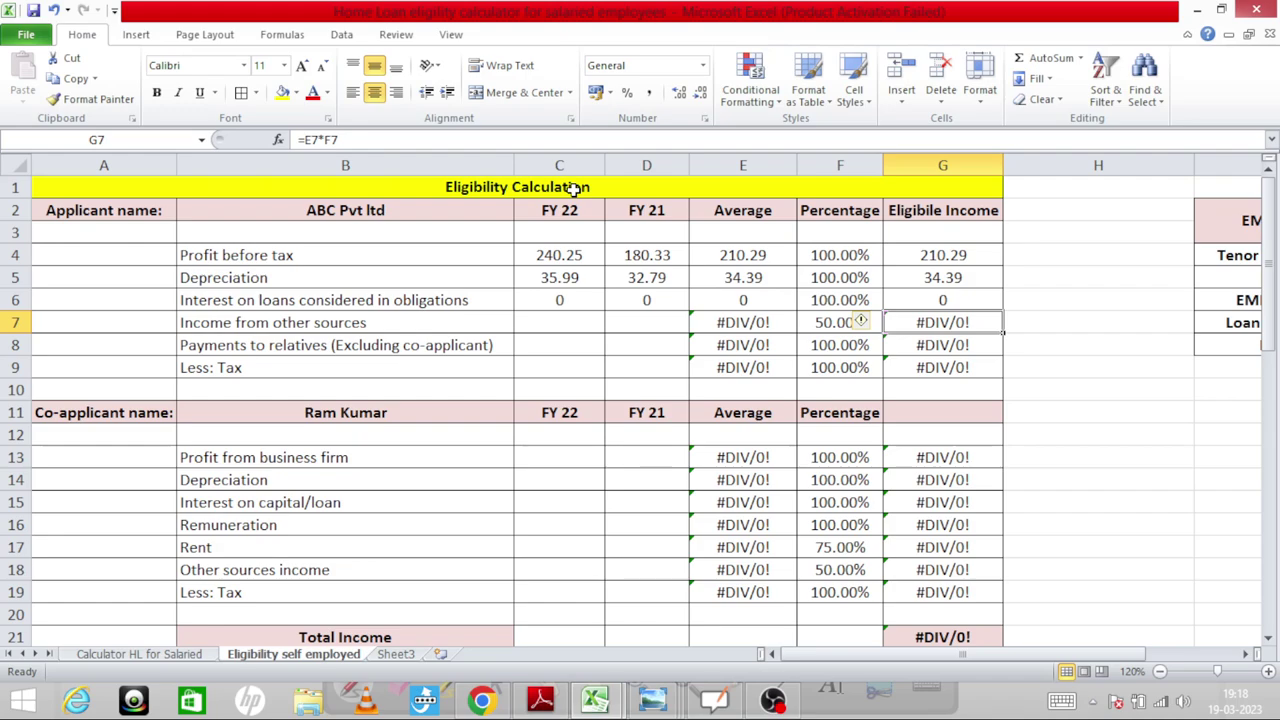
{"action": "key", "text": "Left"}
{"action": "key", "text": "Left"}
{"action": "key", "text": "Left"}
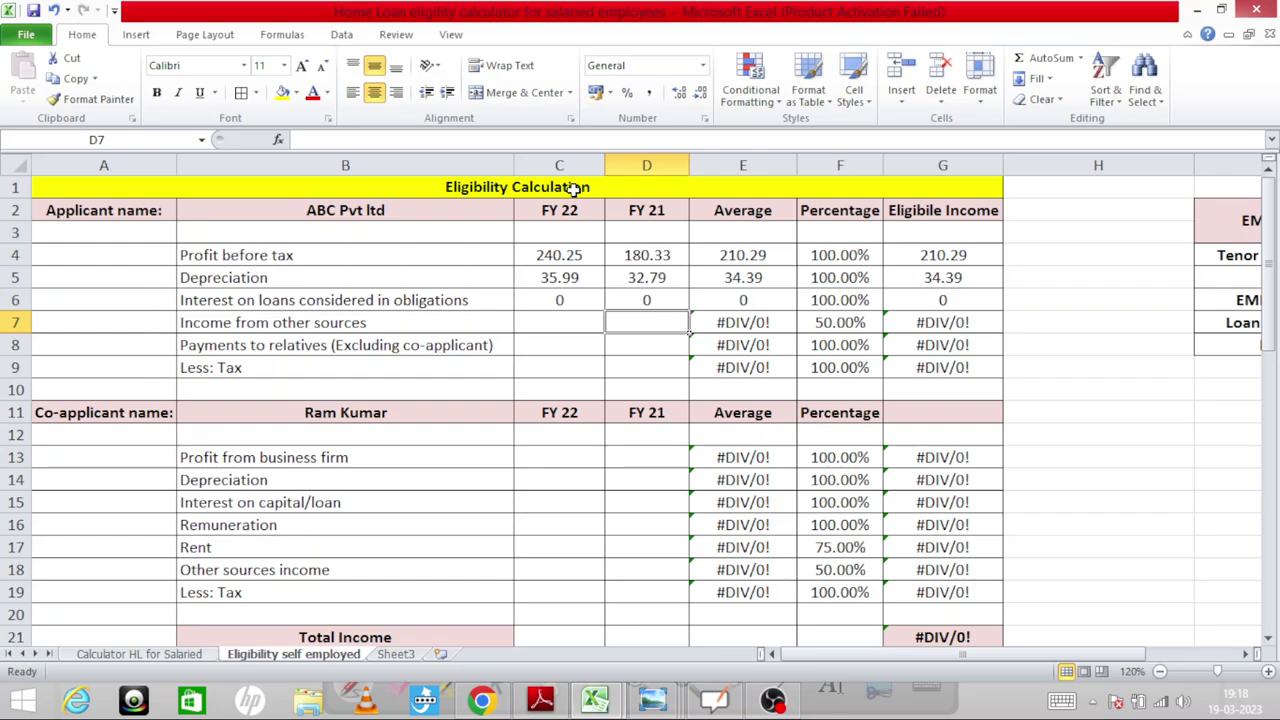
{"action": "key", "text": "Right"}
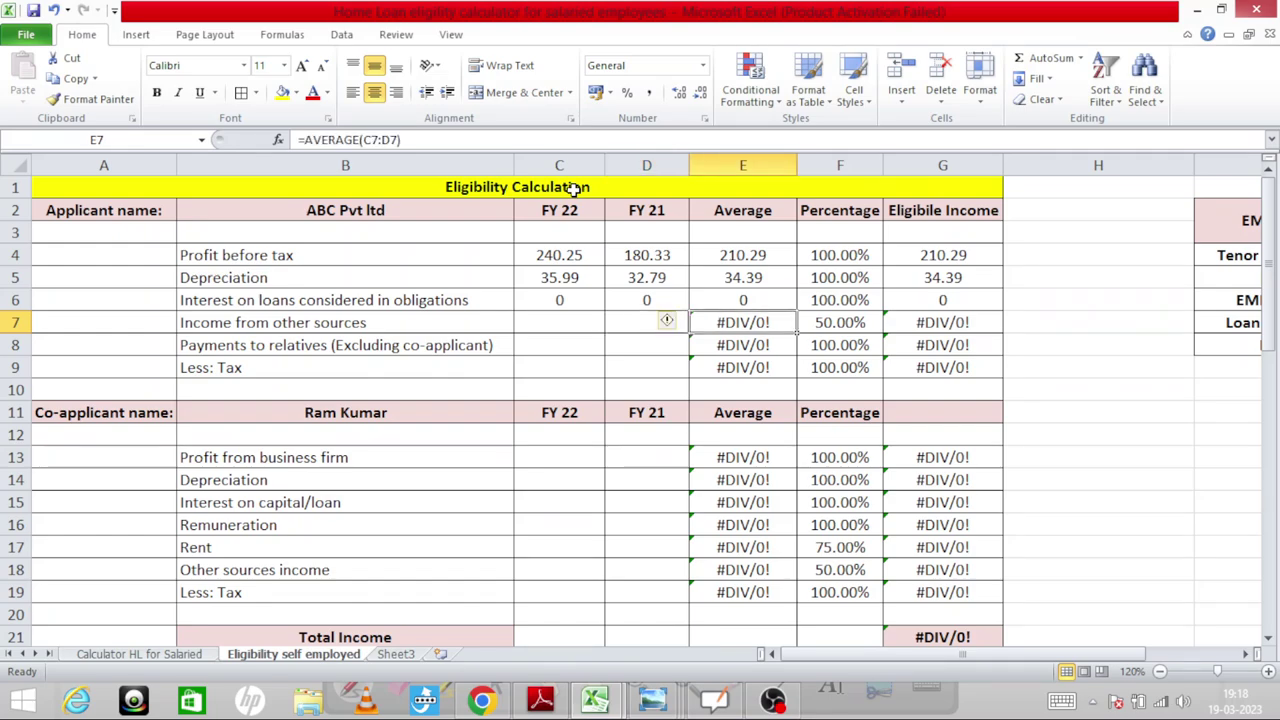
Check the finance cost in the balance sheet PDF and enter interest on loans of 16.52 in C6 and 13.88 in D6
{"action": "key", "text": "Left"}
{"action": "key", "text": "Up"}
{"action": "key", "text": "Left"}
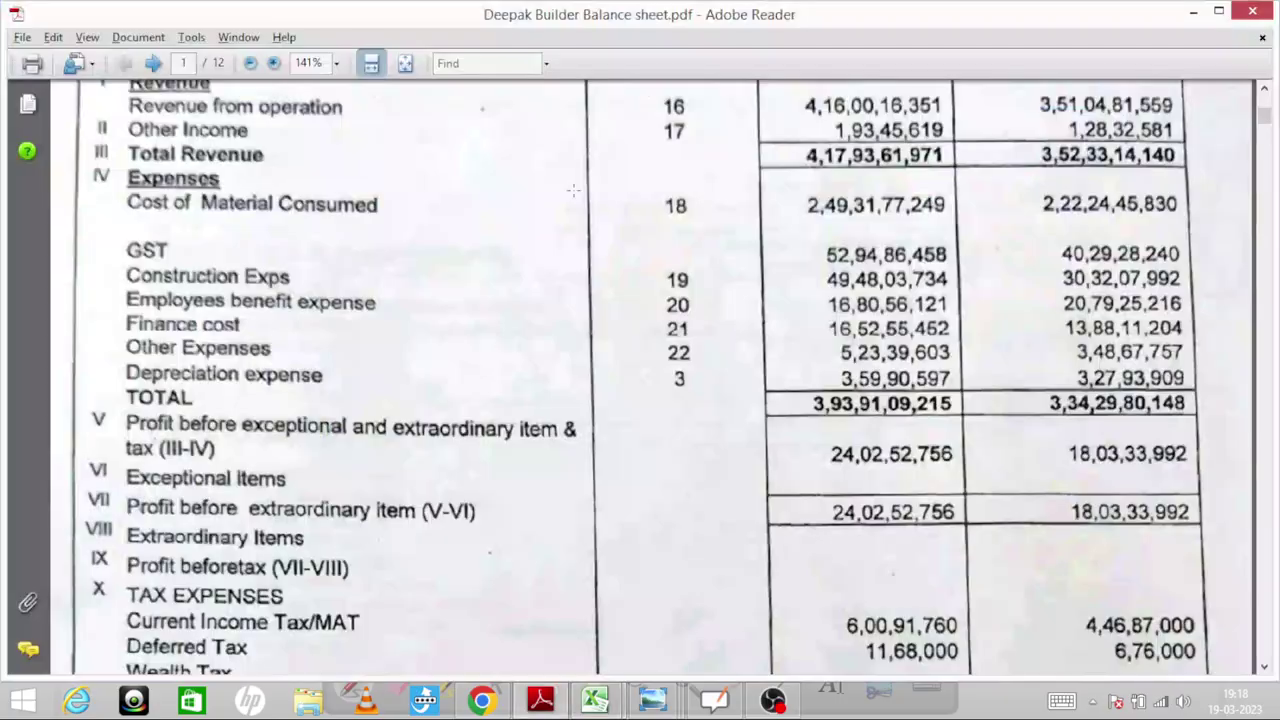
{"action": "key", "text": "alt+Tab"}
{"action": "key", "text": "alt+Tab"}
{"action": "type", "text": "16.52"}
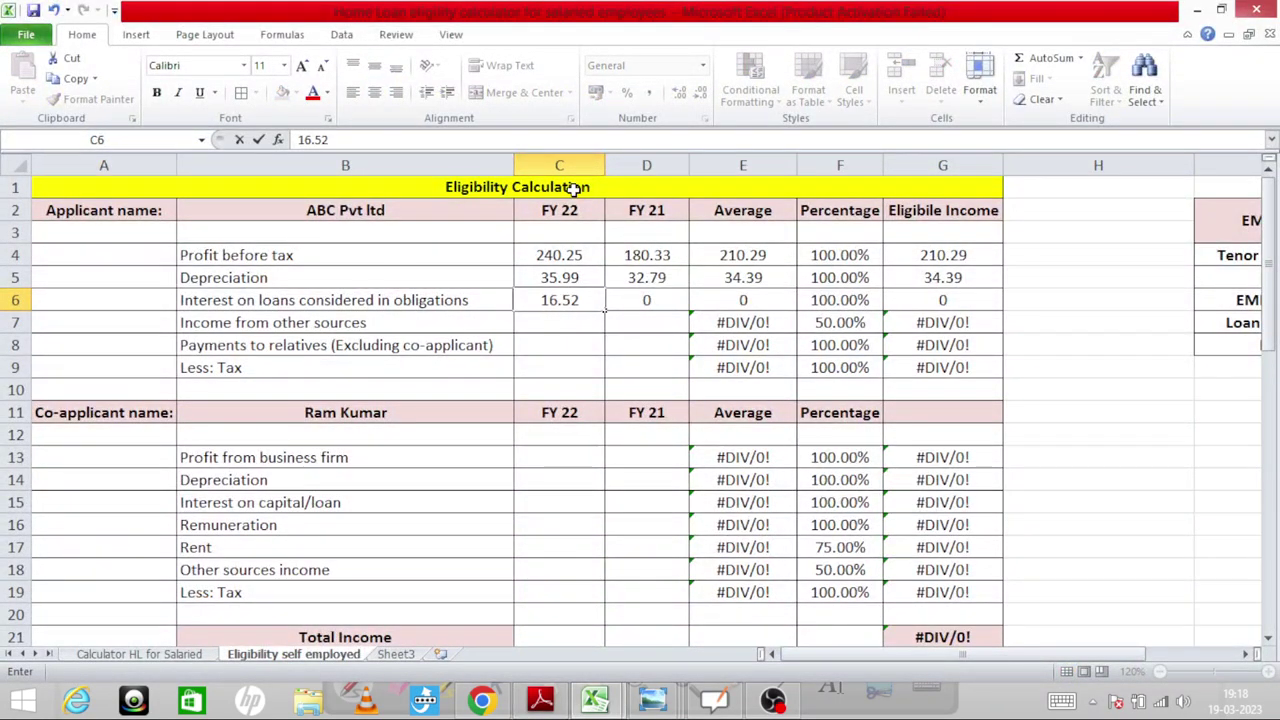
{"action": "key", "text": "Right"}
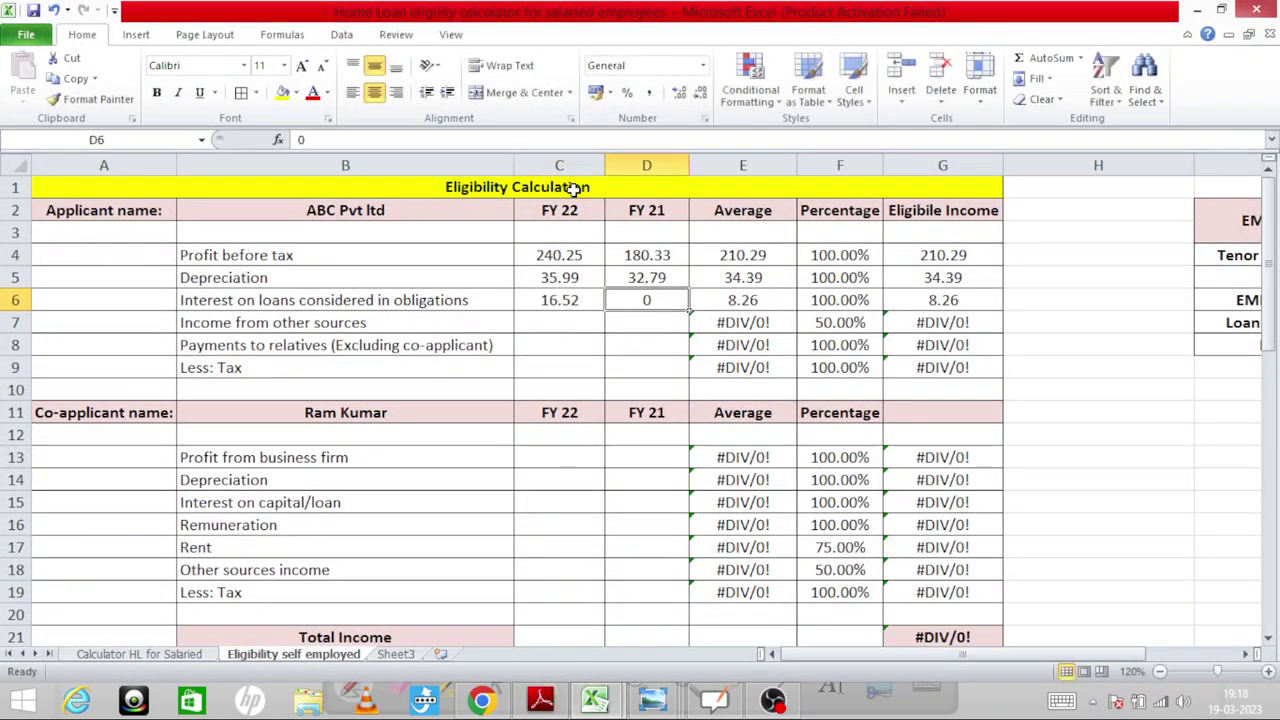
{"action": "key", "text": "alt+Tab"}
{"action": "key", "text": "alt+Tab"}
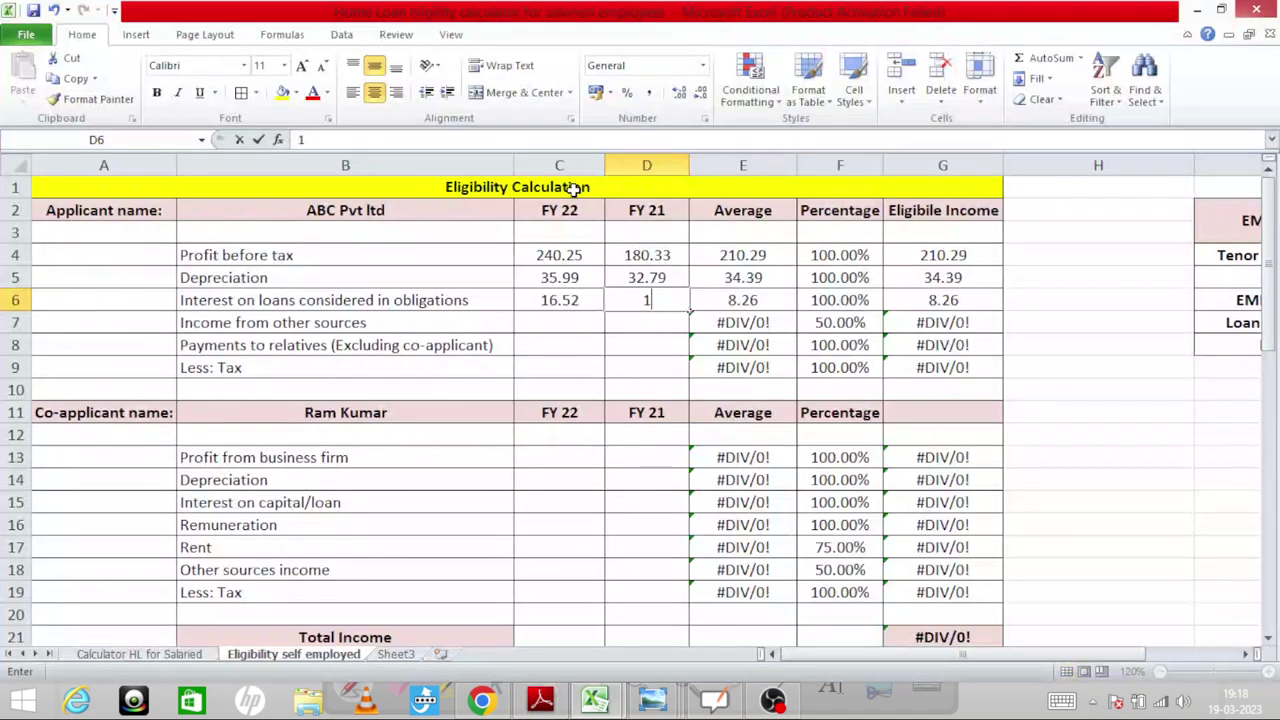
{"action": "type", "text": "13.88"}
{"action": "key", "text": "Return"}
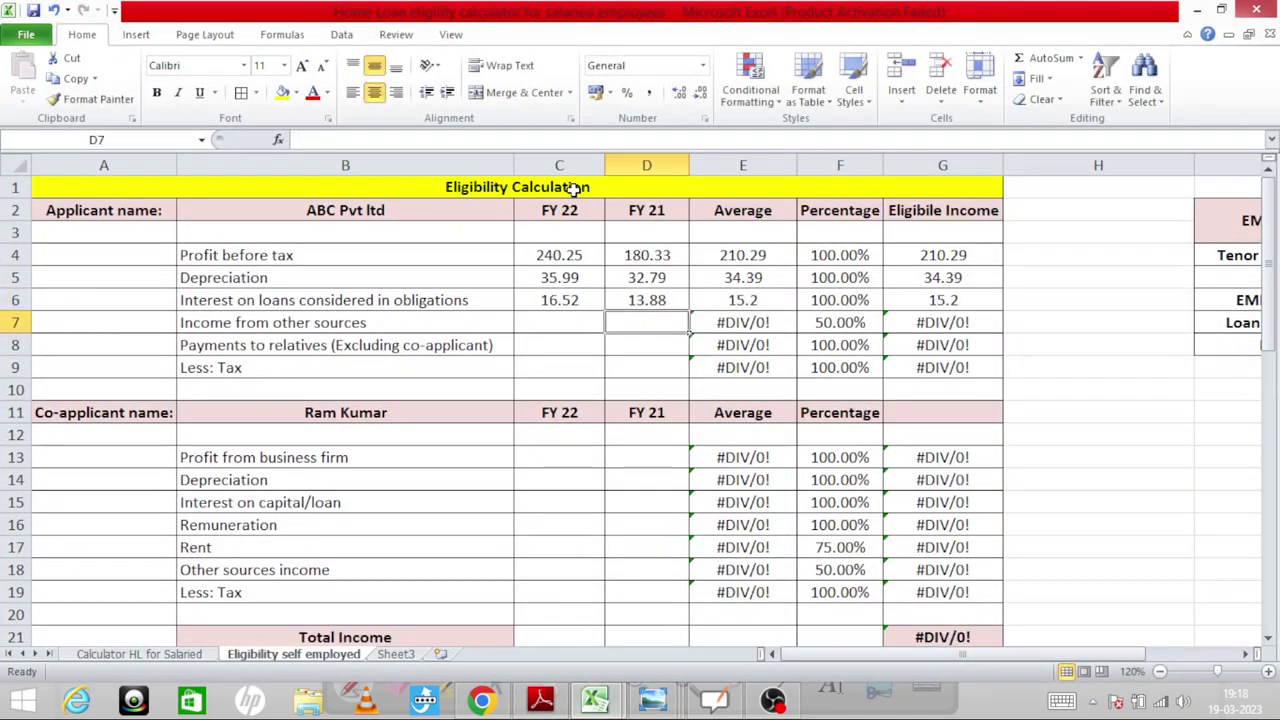
{"action": "key", "text": "Down"}
{"action": "key", "text": "Down"}
{"action": "key", "text": "Down"}
{"action": "key", "text": "Right"}
{"action": "key", "text": "Right"}
{"action": "key", "text": "Down"}
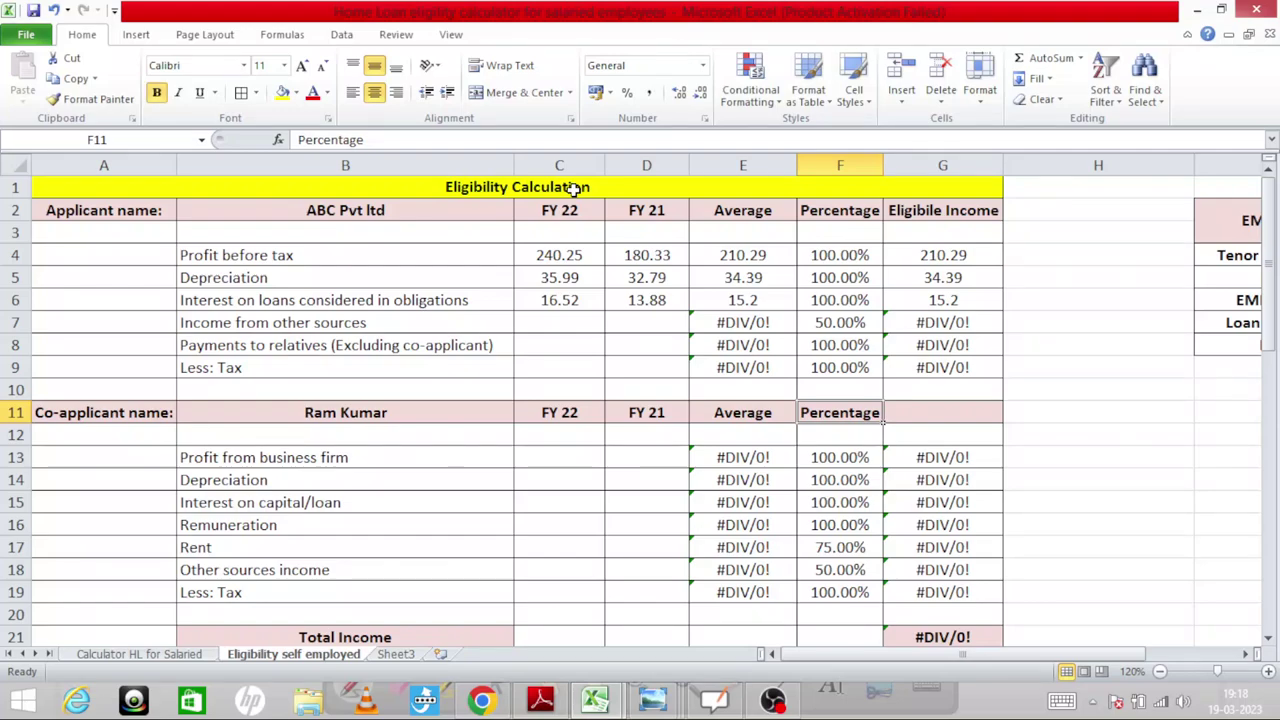
Check other income in the balance sheet PDF and enter income from other sources of 0 in C7 and D7
{"action": "key", "text": "Up"}
{"action": "key", "text": "Up"}
{"action": "key", "text": "Up"}
{"action": "key", "text": "Up"}
{"action": "key", "text": "Left"}
{"action": "key", "text": "Left"}
{"action": "key", "text": "Left"}
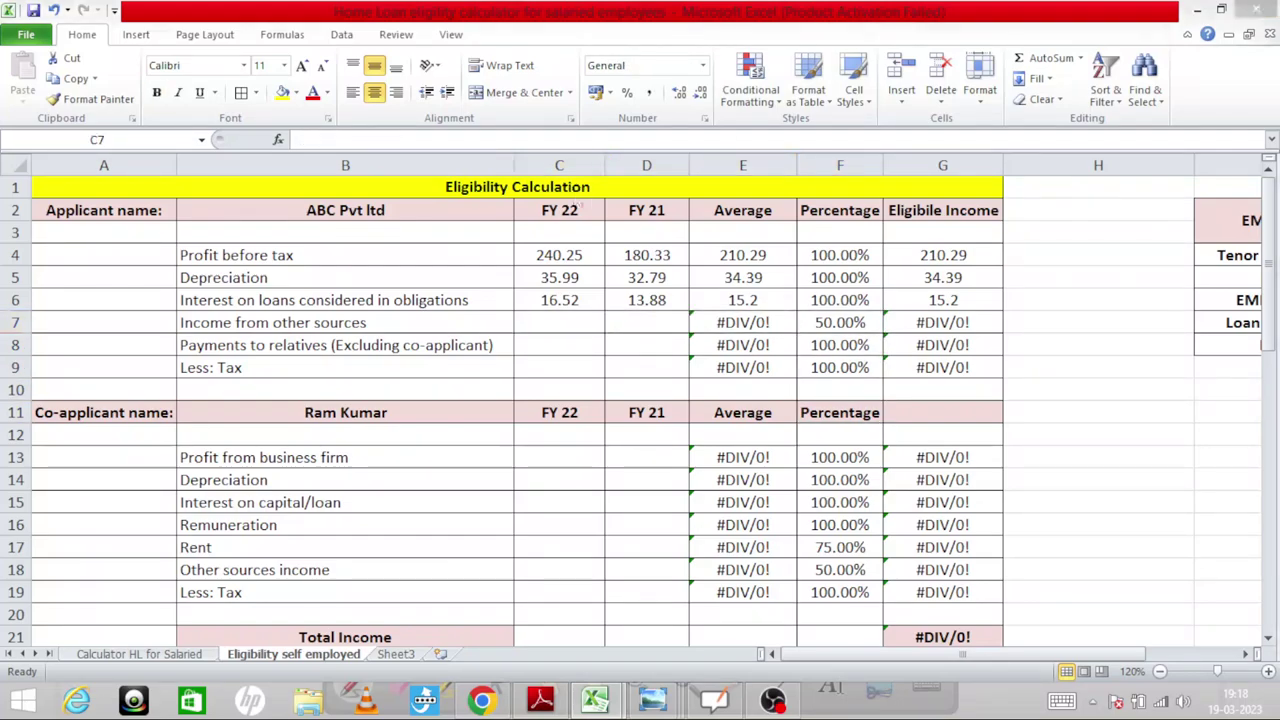
{"action": "key", "text": "alt+Tab"}
{"action": "scroll", "coordinate": [573, 189], "scroll_direction": "up", "scroll_amount": 3}
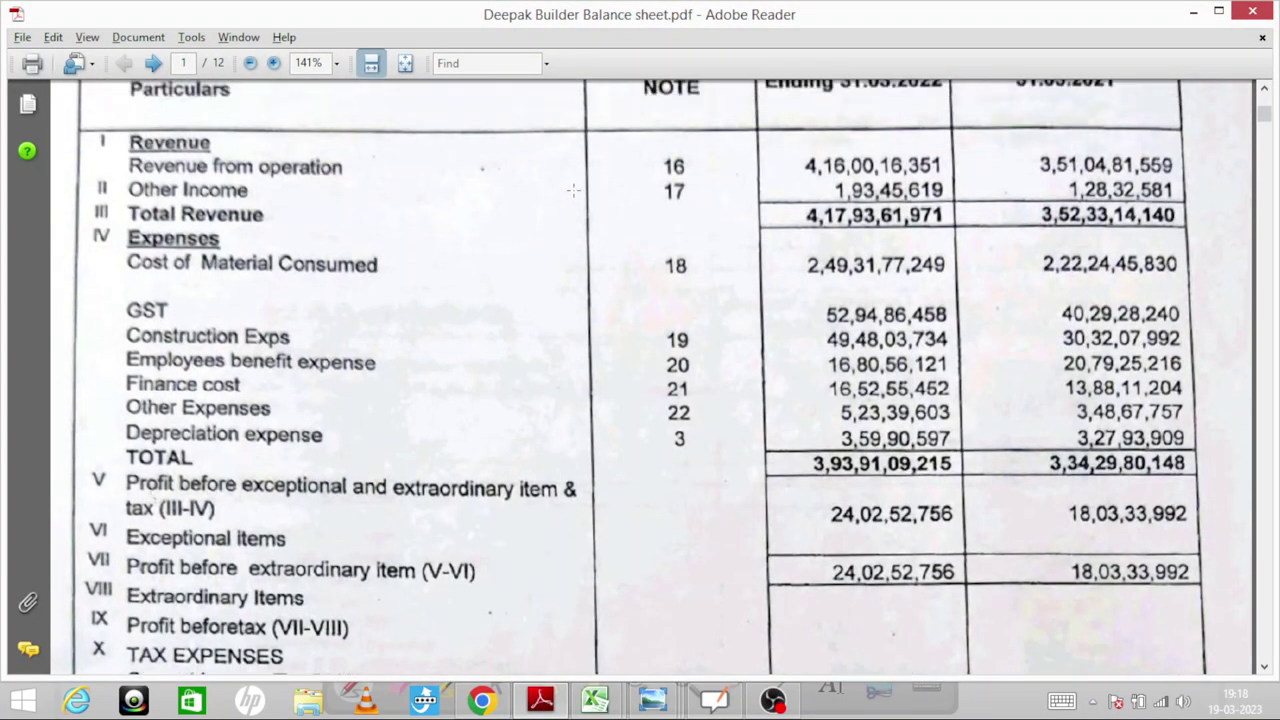
{"action": "scroll", "coordinate": [573, 189], "scroll_direction": "down", "scroll_amount": 5}
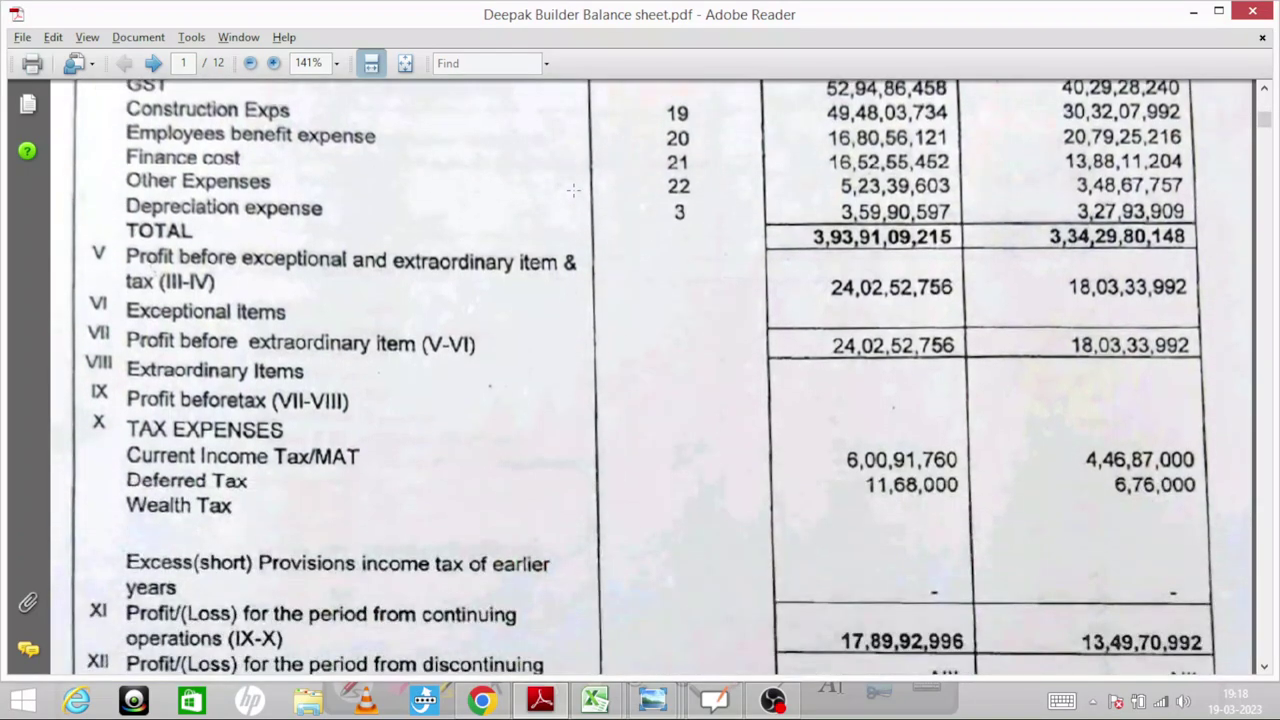
{"action": "scroll", "coordinate": [573, 189], "scroll_direction": "up", "scroll_amount": 6}
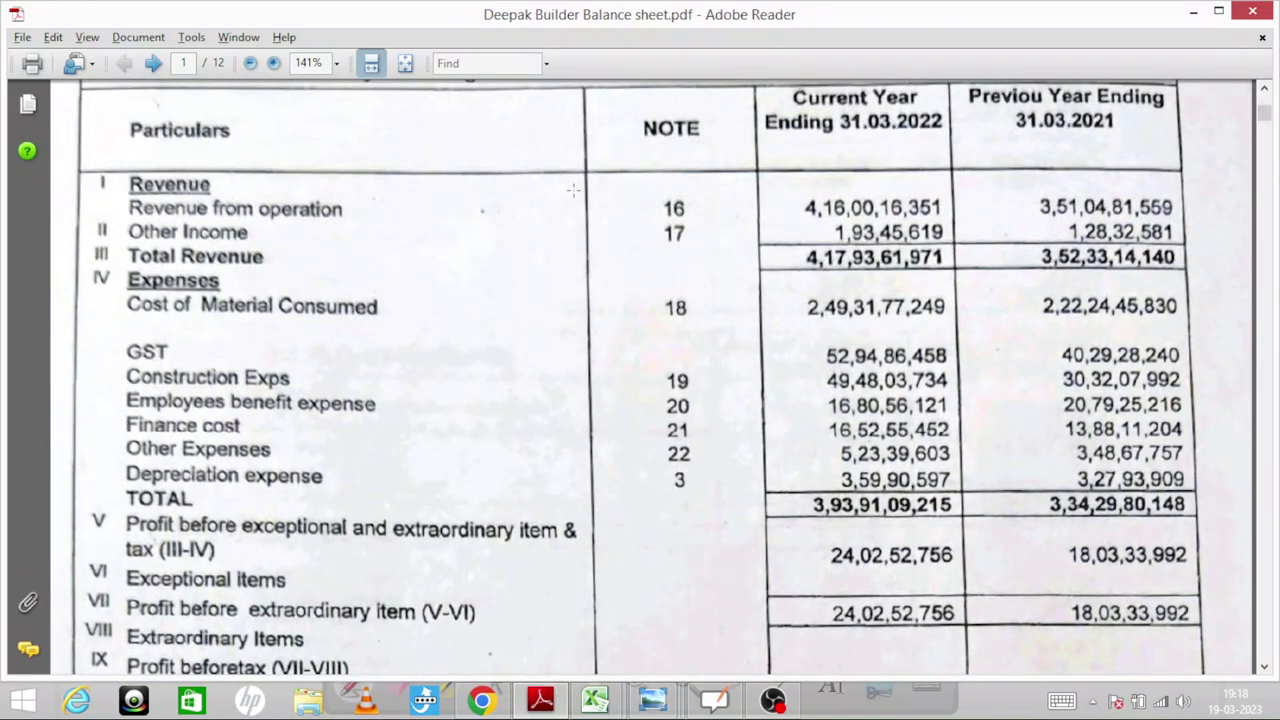
{"action": "key", "text": "alt+Tab"}
{"action": "type", "text": "0"}
{"action": "key", "text": "Tab"}
{"action": "type", "text": "0"}
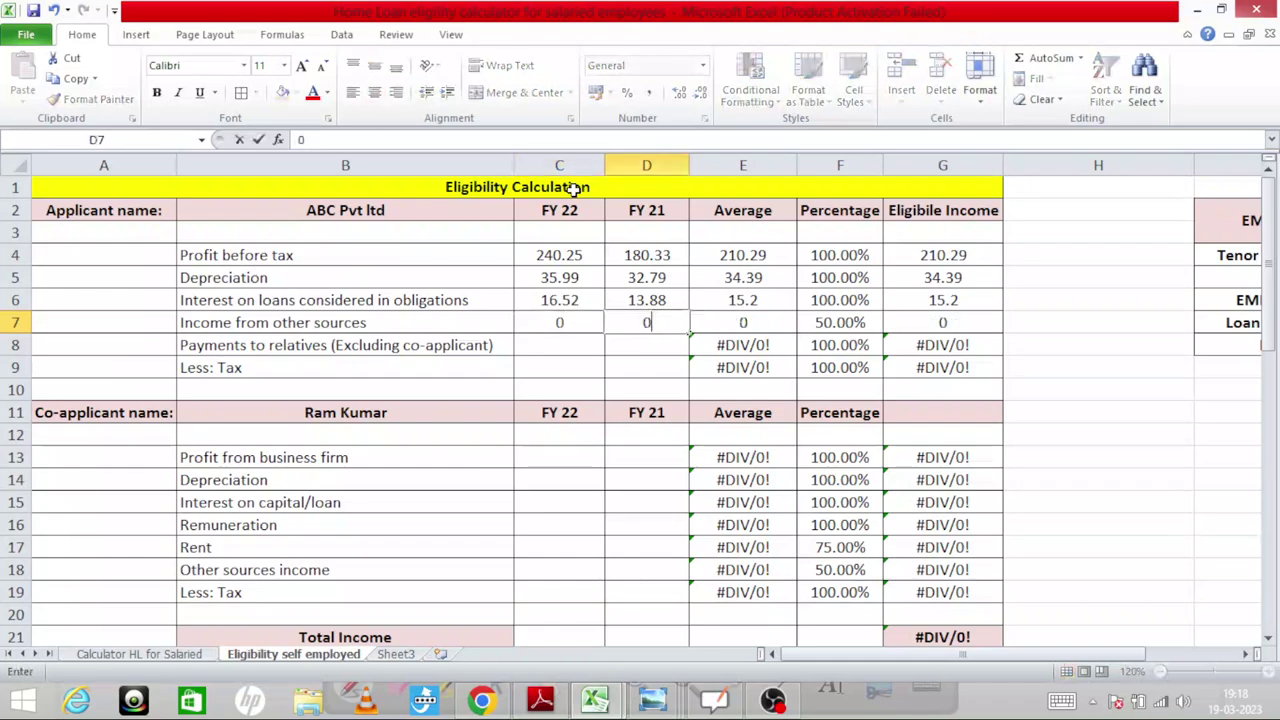
{"action": "key", "text": "Tab"}
Look through the notes in the balance sheet PDF for the Director's Remuneration under Note 20, for the payments to relatives row
{"action": "key", "text": "Left"}
{"action": "key", "text": "Left"}
{"action": "key", "text": "Down"}
{"action": "key", "text": "Left"}
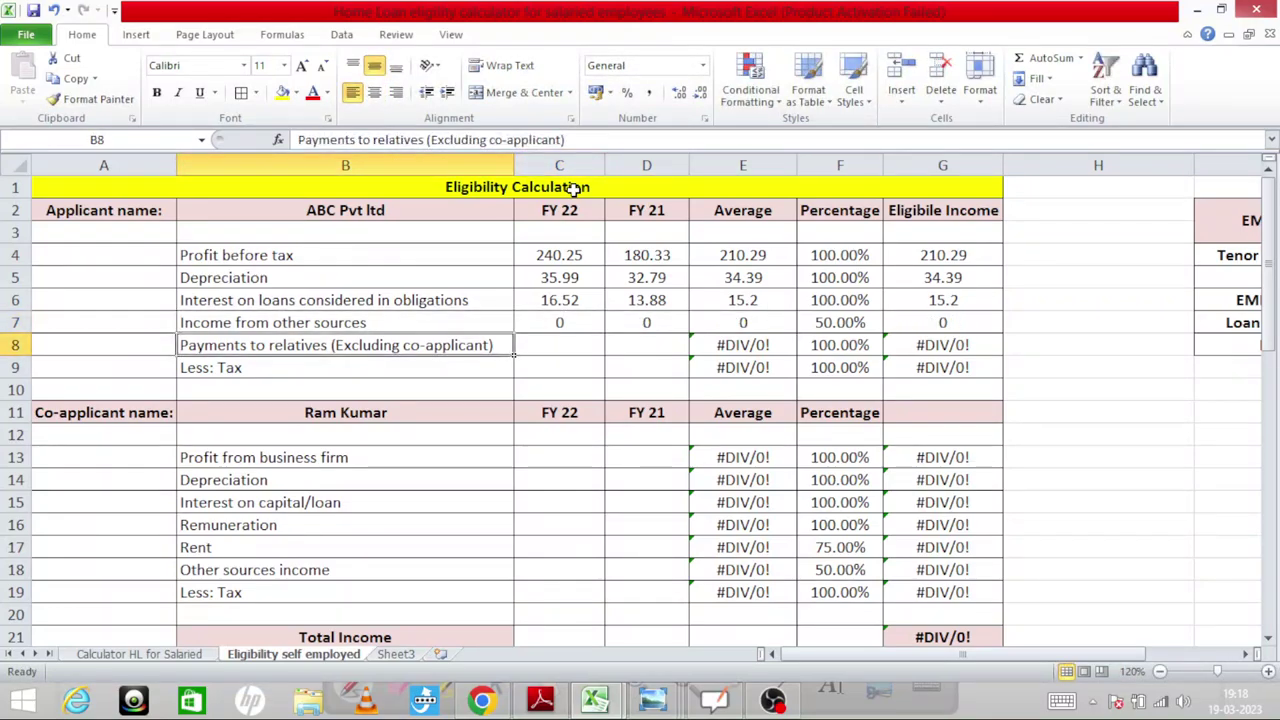
{"action": "key", "text": "alt+Tab"}
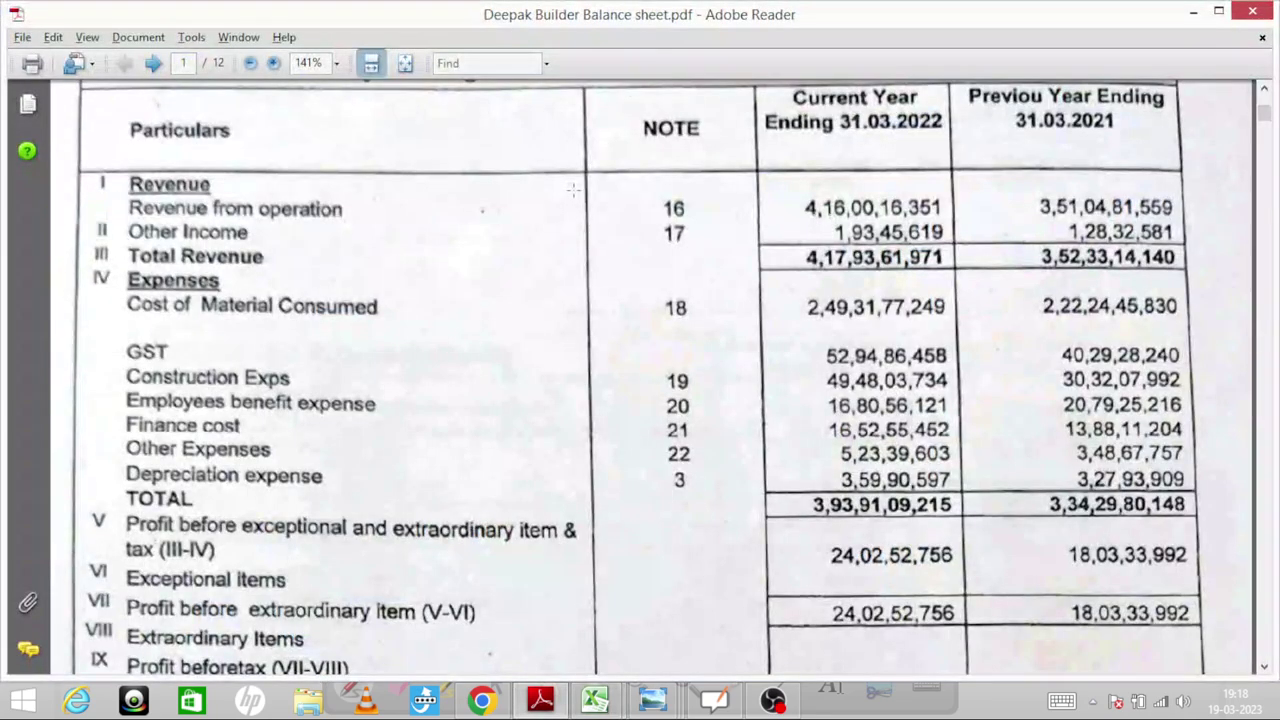
{"action": "scroll", "coordinate": [573, 190], "scroll_direction": "down", "scroll_amount": 2}
{"action": "scroll", "coordinate": [573, 190], "scroll_direction": "down", "scroll_amount": 8}
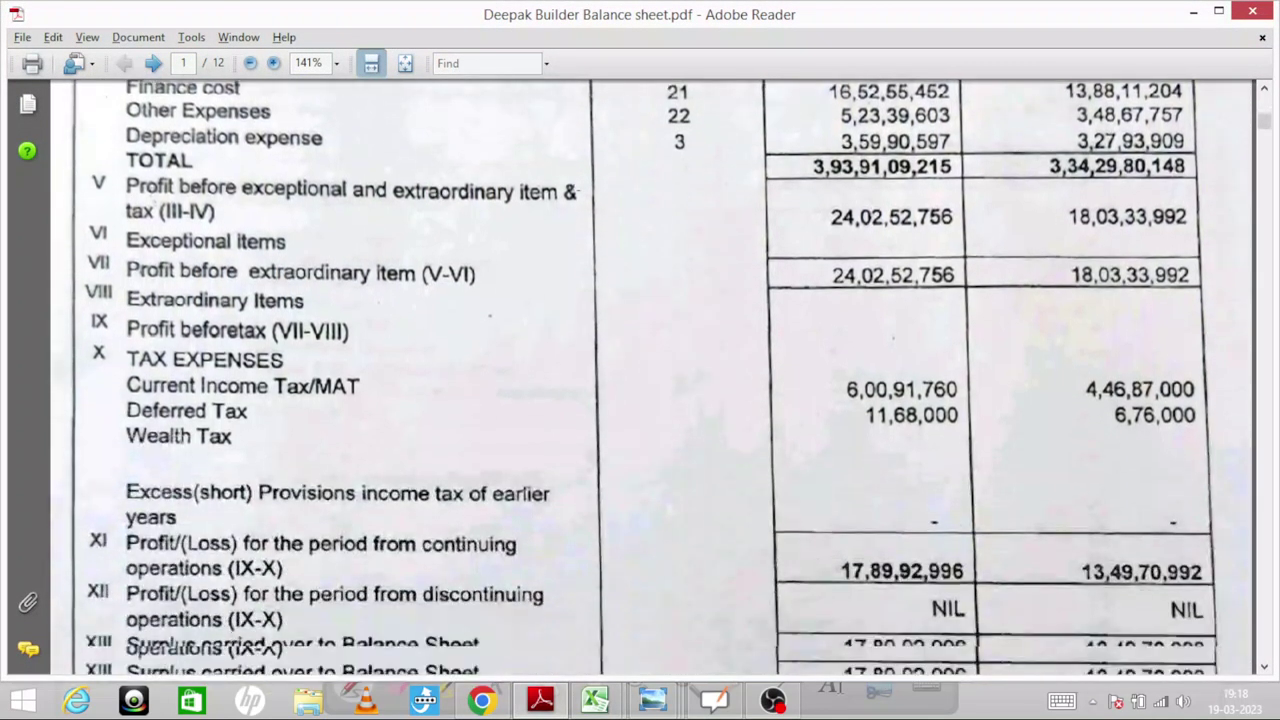
{"action": "scroll", "coordinate": [573, 190], "scroll_direction": "down", "scroll_amount": 12}
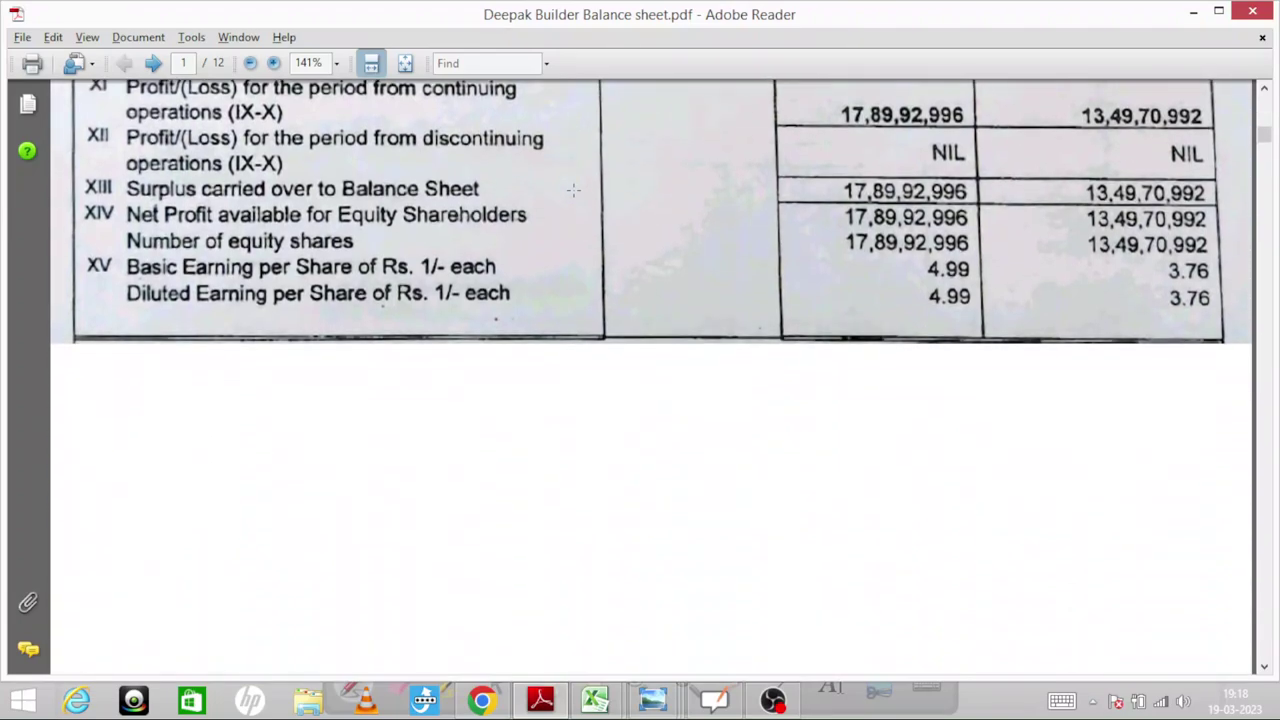
{"action": "scroll", "coordinate": [573, 190], "scroll_direction": "down", "scroll_amount": 10}
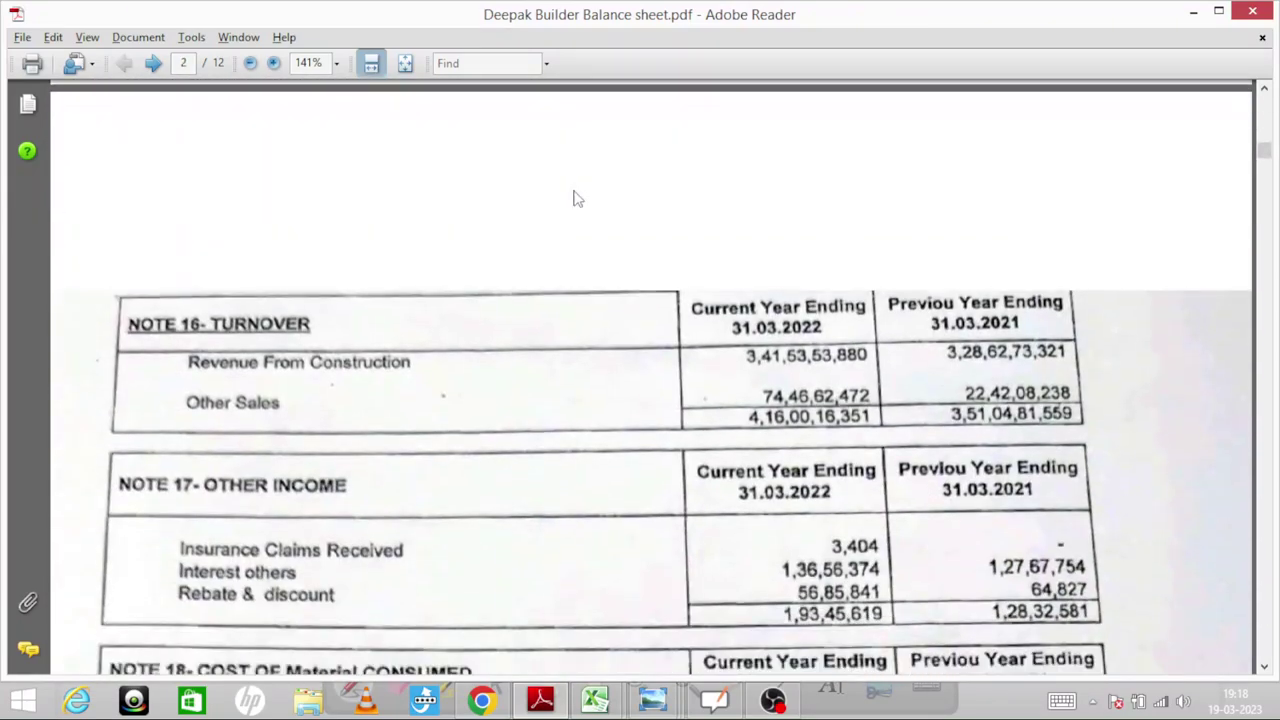
{"action": "scroll", "coordinate": [574, 195], "scroll_direction": "down", "scroll_amount": 4}
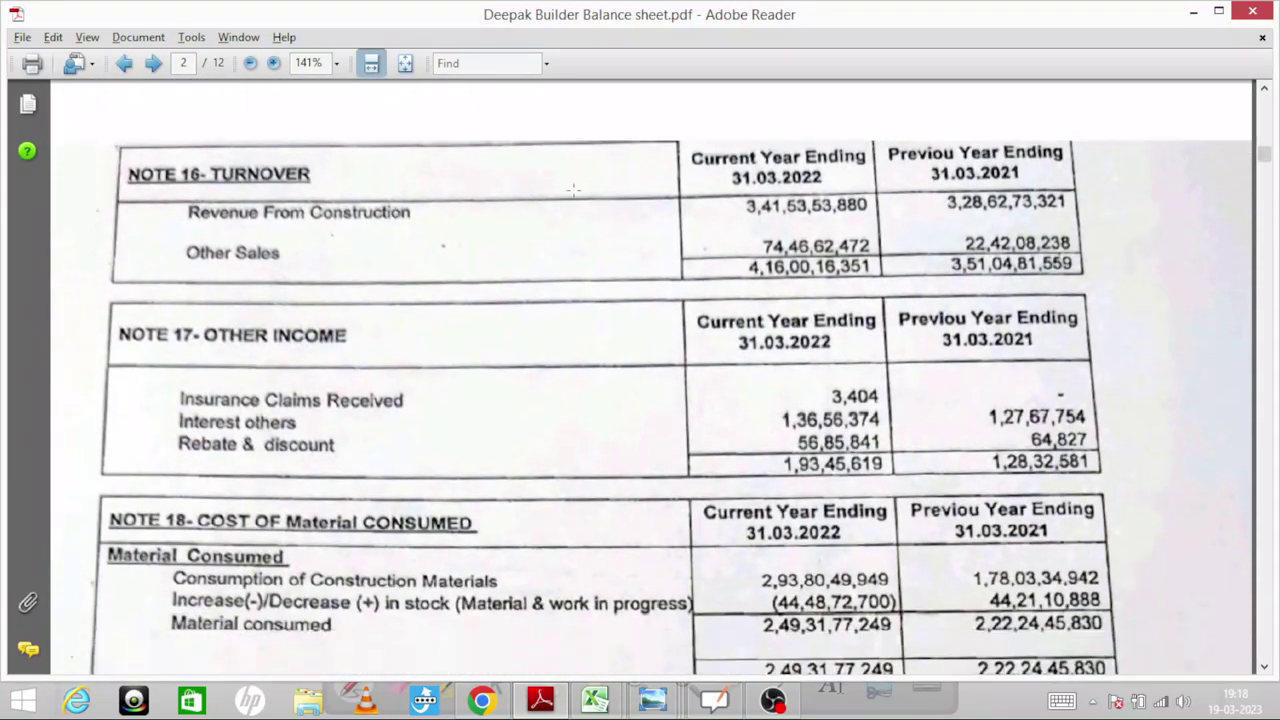
{"action": "scroll", "coordinate": [573, 190], "scroll_direction": "down", "scroll_amount": 3}
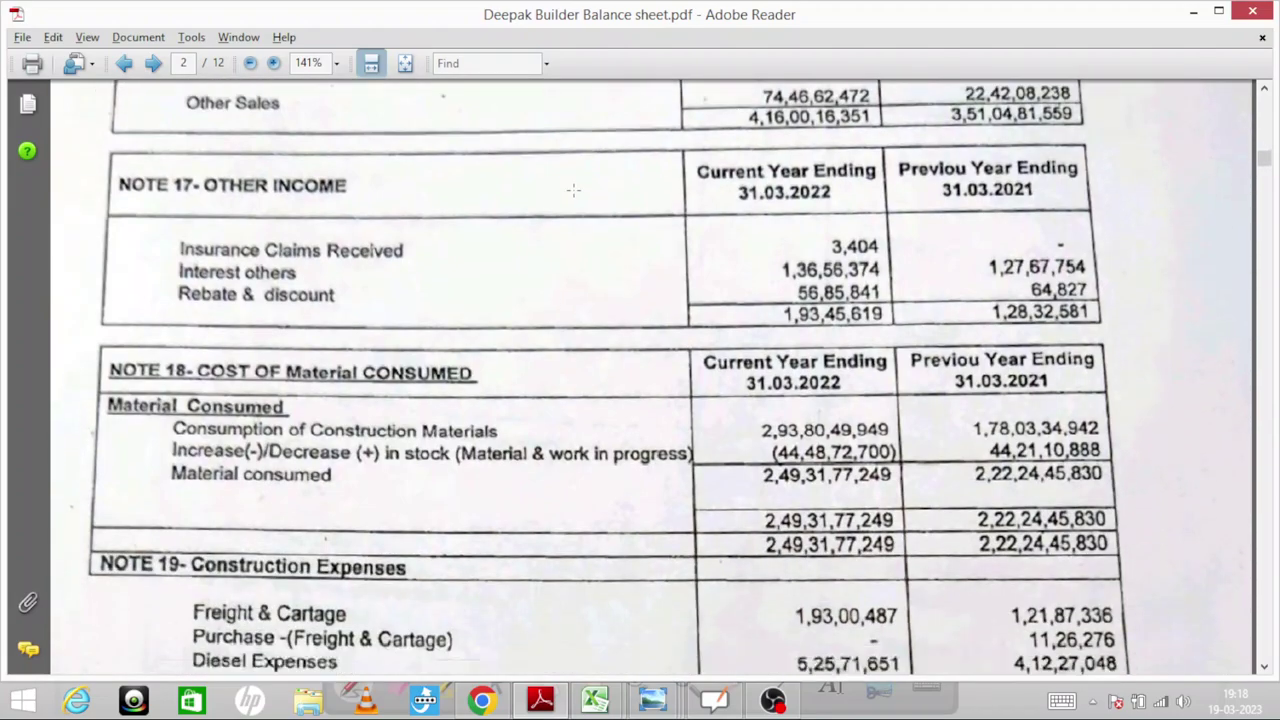
{"action": "scroll", "coordinate": [573, 190], "scroll_direction": "down", "scroll_amount": 8}
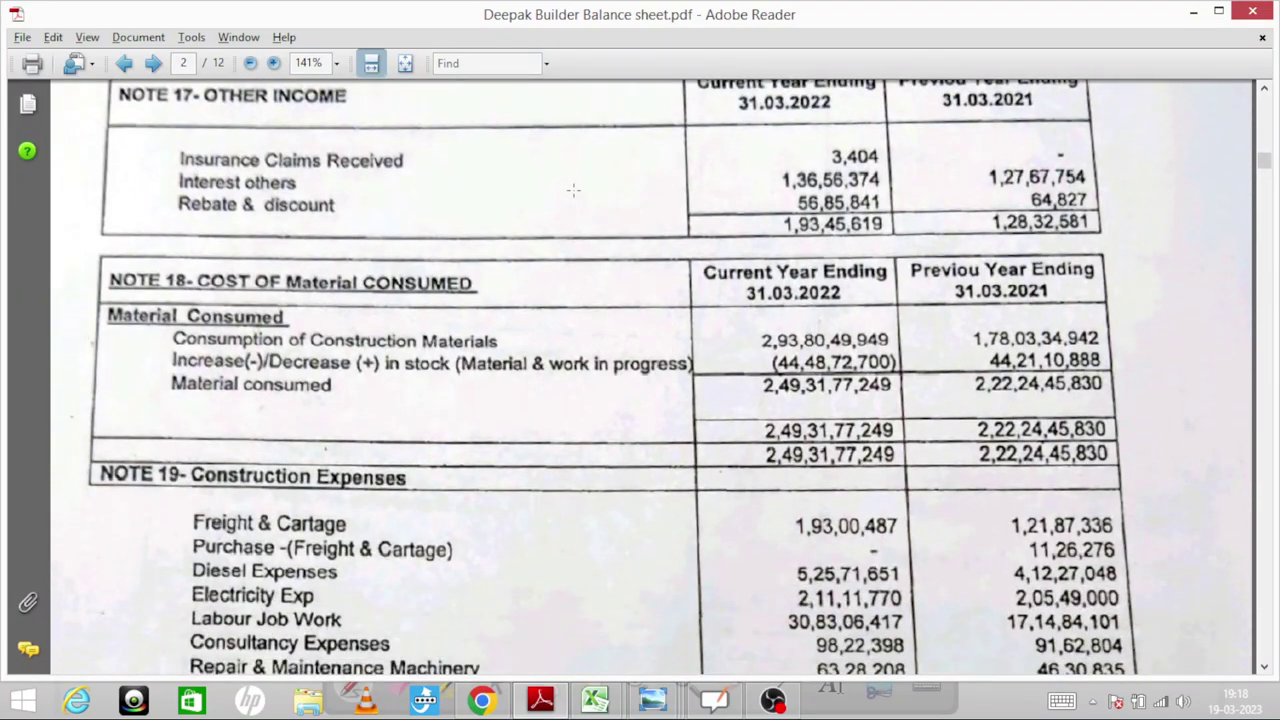
{"action": "scroll", "coordinate": [573, 190], "scroll_direction": "down", "scroll_amount": 10}
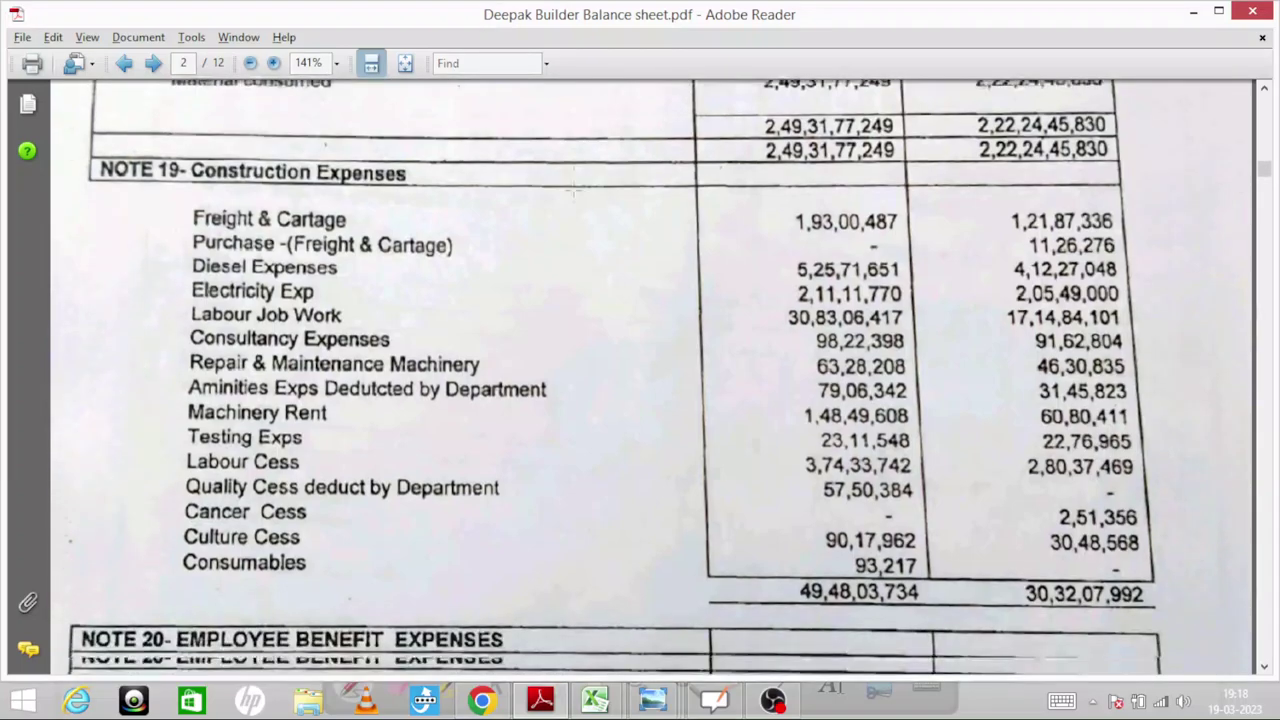
{"action": "scroll", "coordinate": [573, 190], "scroll_direction": "down", "scroll_amount": 1}
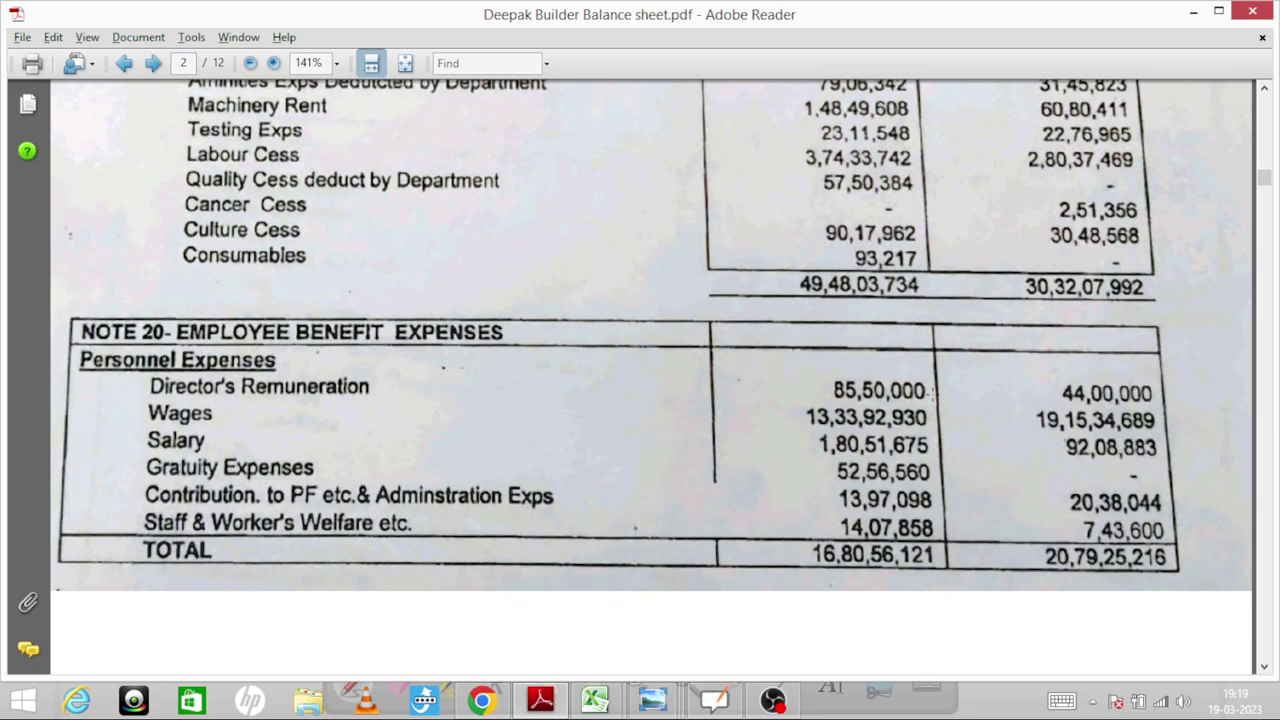
Enter payments to relatives of 8.55 for FY 22 in C8 and 4.4 for FY 21 in D8 of the Excel calculator
{"action": "key", "text": "alt+Tab"}
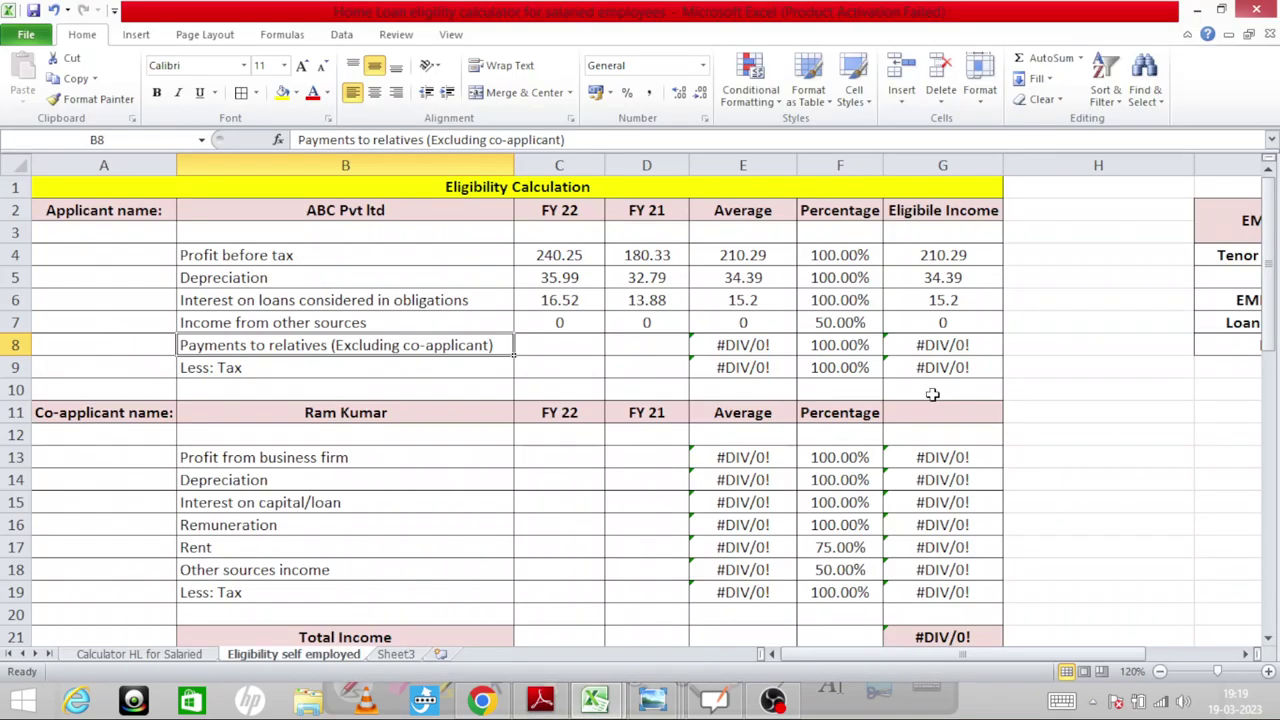
{"action": "key", "text": "alt+Tab"}
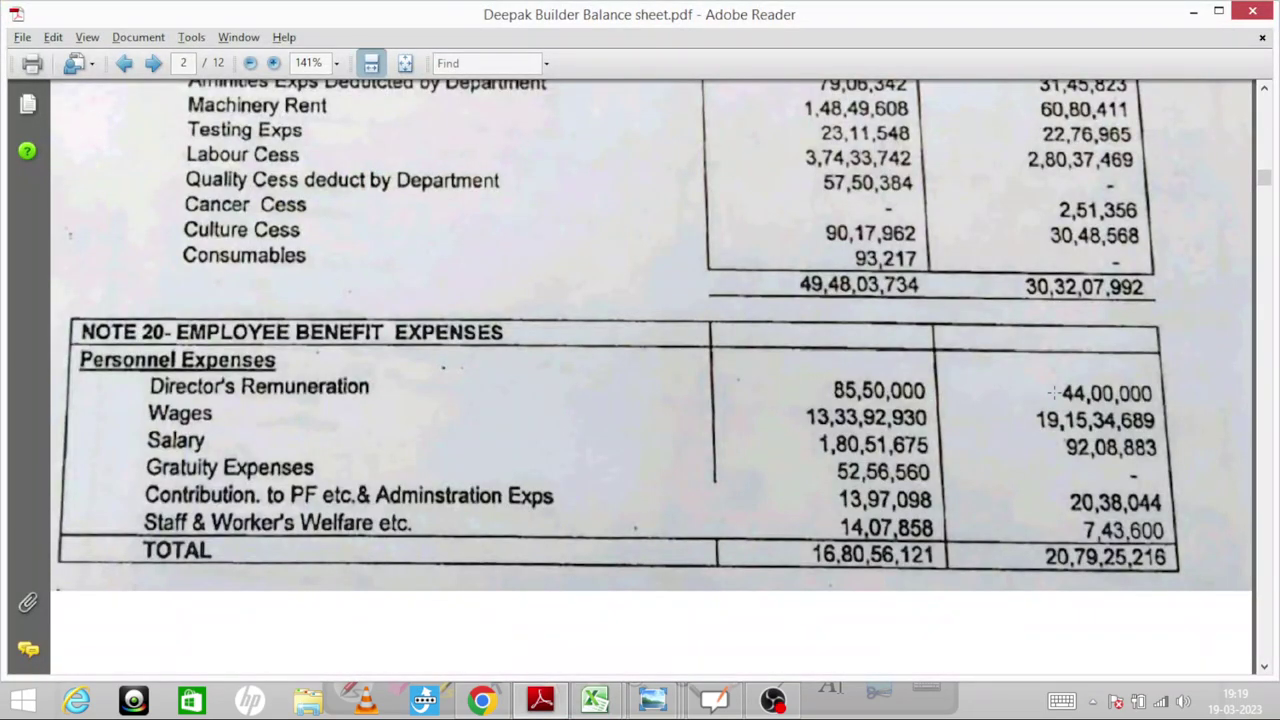
{"action": "key", "text": "alt+Tab"}
{"action": "key", "text": "Right"}
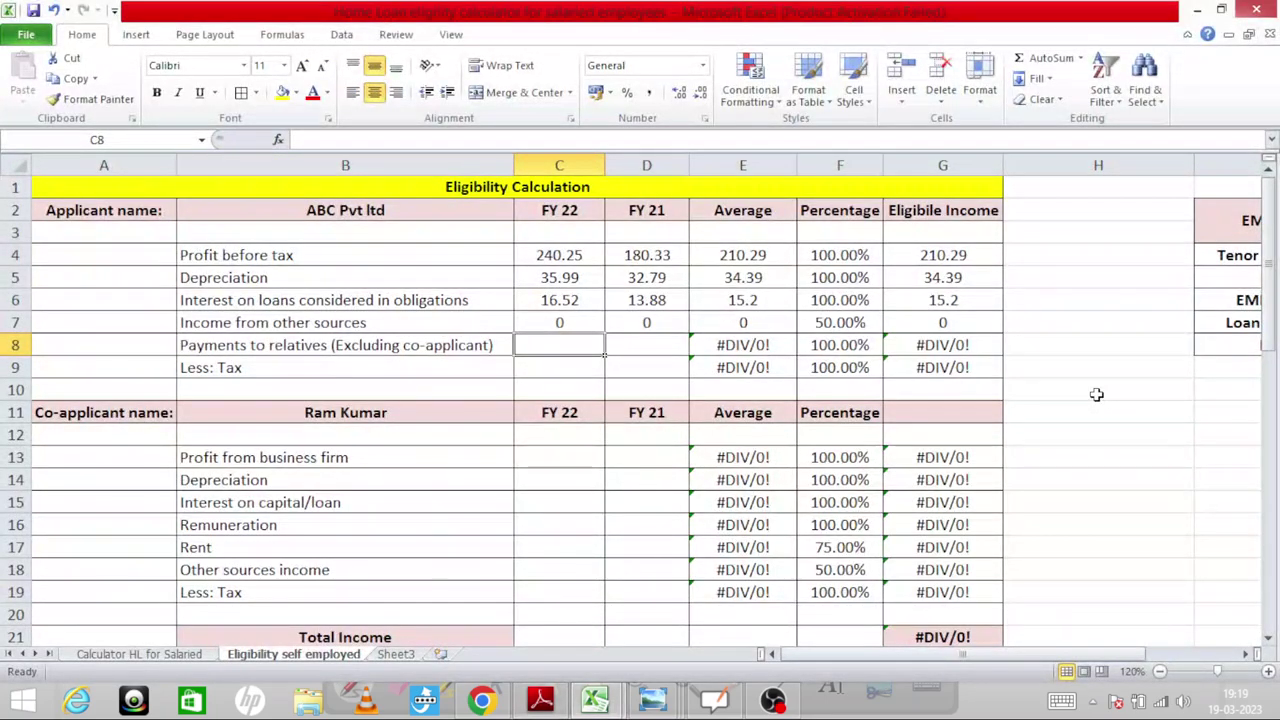
{"action": "type", "text": "8.55"}
{"action": "key", "text": "Right"}
{"action": "type", "text": "4.4"}
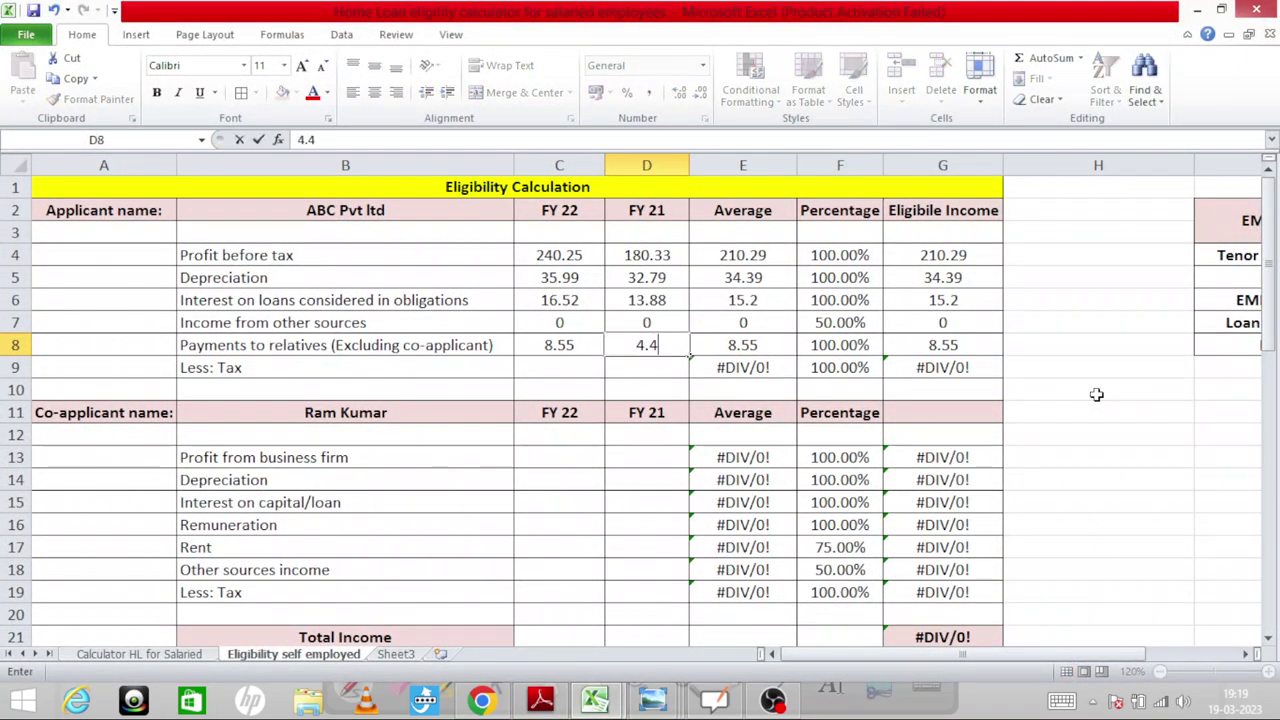
{"action": "key", "text": "Return"}
{"action": "key", "text": "Up"}
{"action": "key", "text": "Left"}
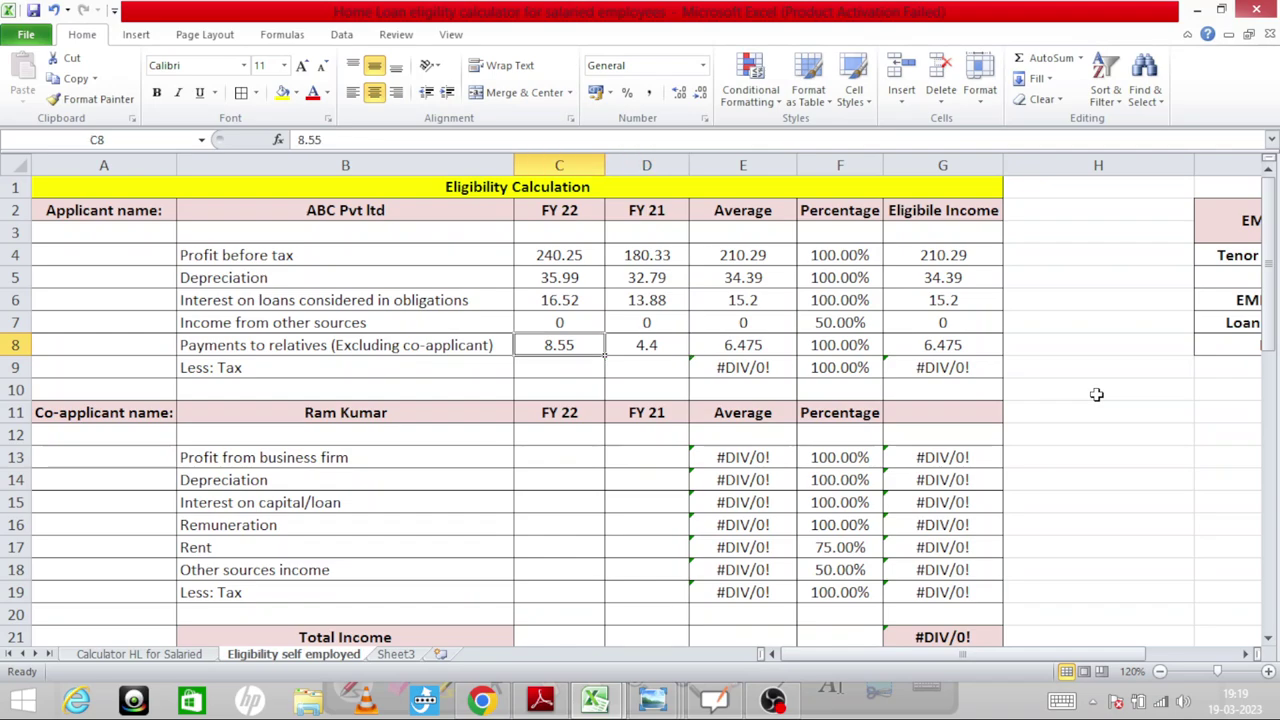
Compare the Director's Remuneration in the balance sheet PDF with the co-applicant's section of the Excel calculator
{"action": "key", "text": "alt+Tab"}
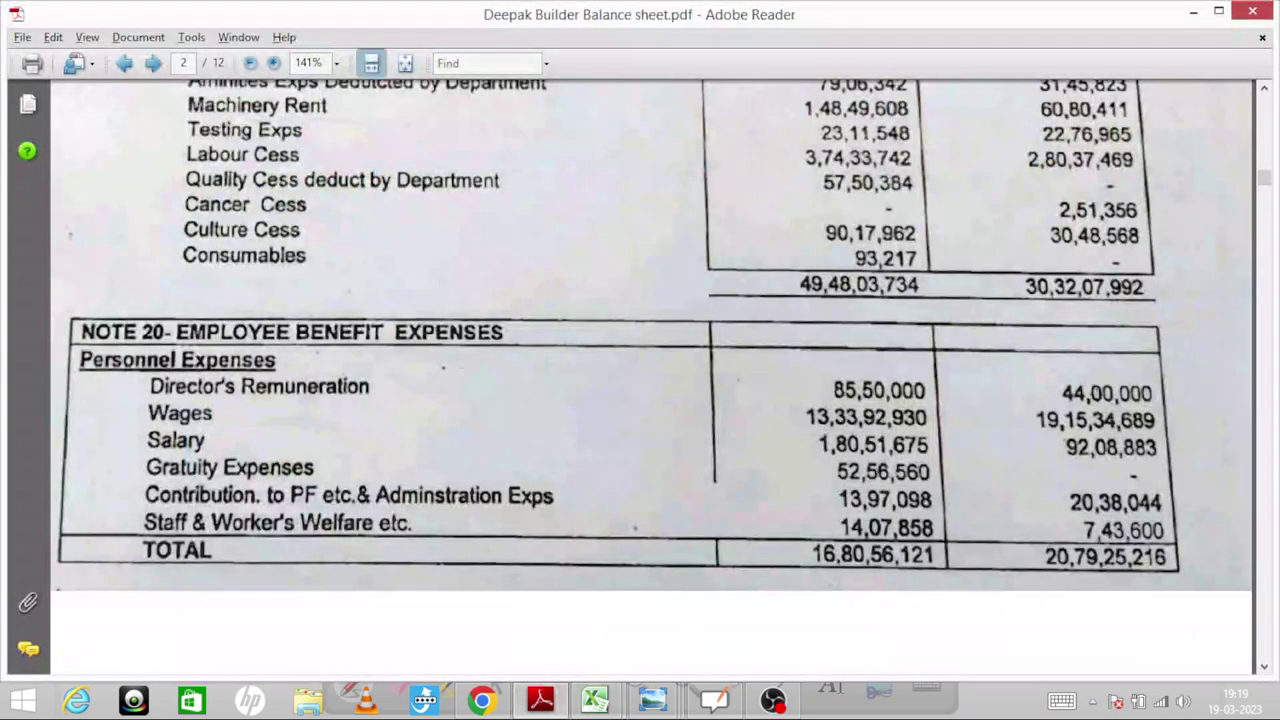
{"action": "key", "text": "alt+Tab"}
{"action": "key", "text": "Down"}
{"action": "key", "text": "Down"}
{"action": "key", "text": "Down"}
{"action": "key", "text": "Left"}
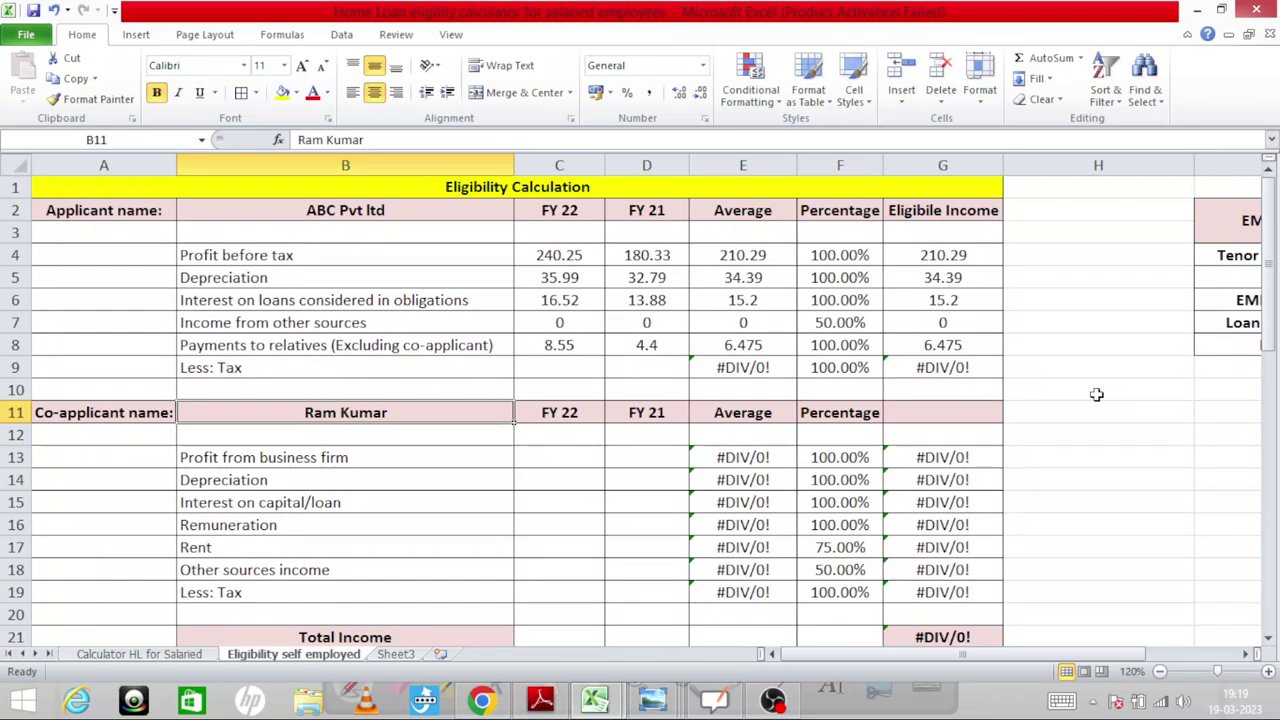
{"action": "key", "text": "alt+Tab"}
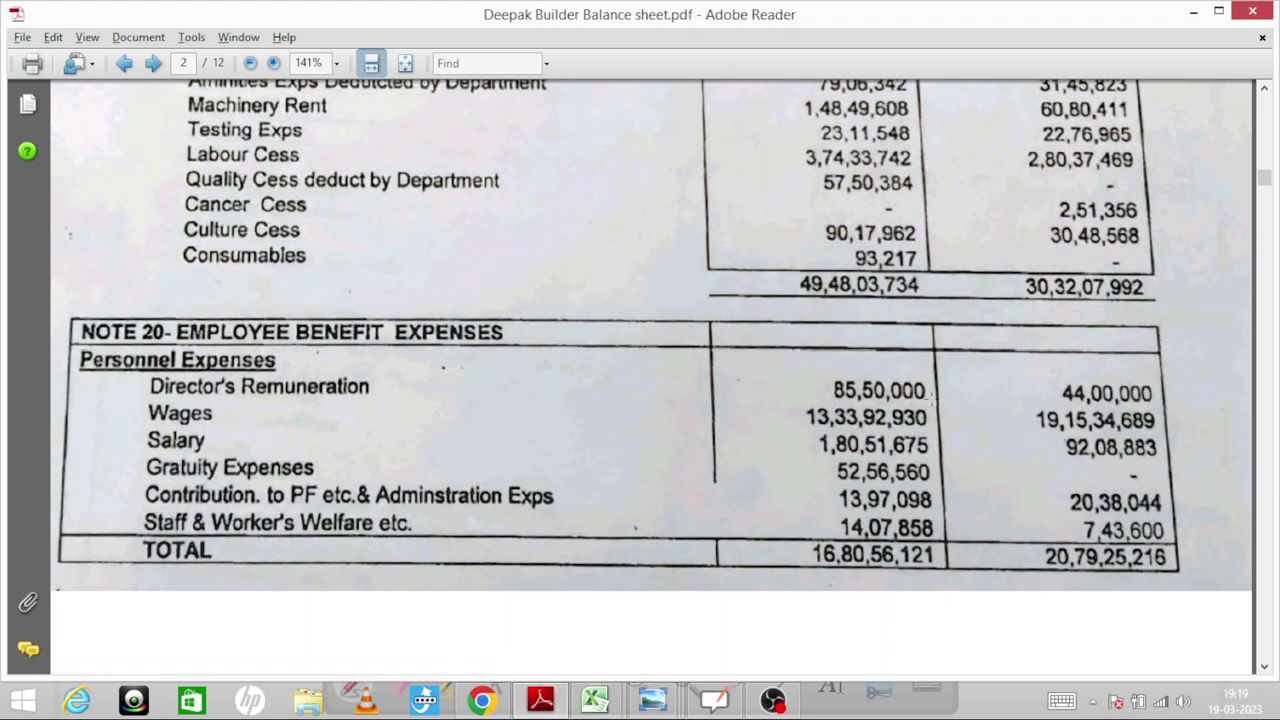
{"action": "key", "text": "alt+Tab"}
{"action": "left_click", "coordinate": [373, 480]}
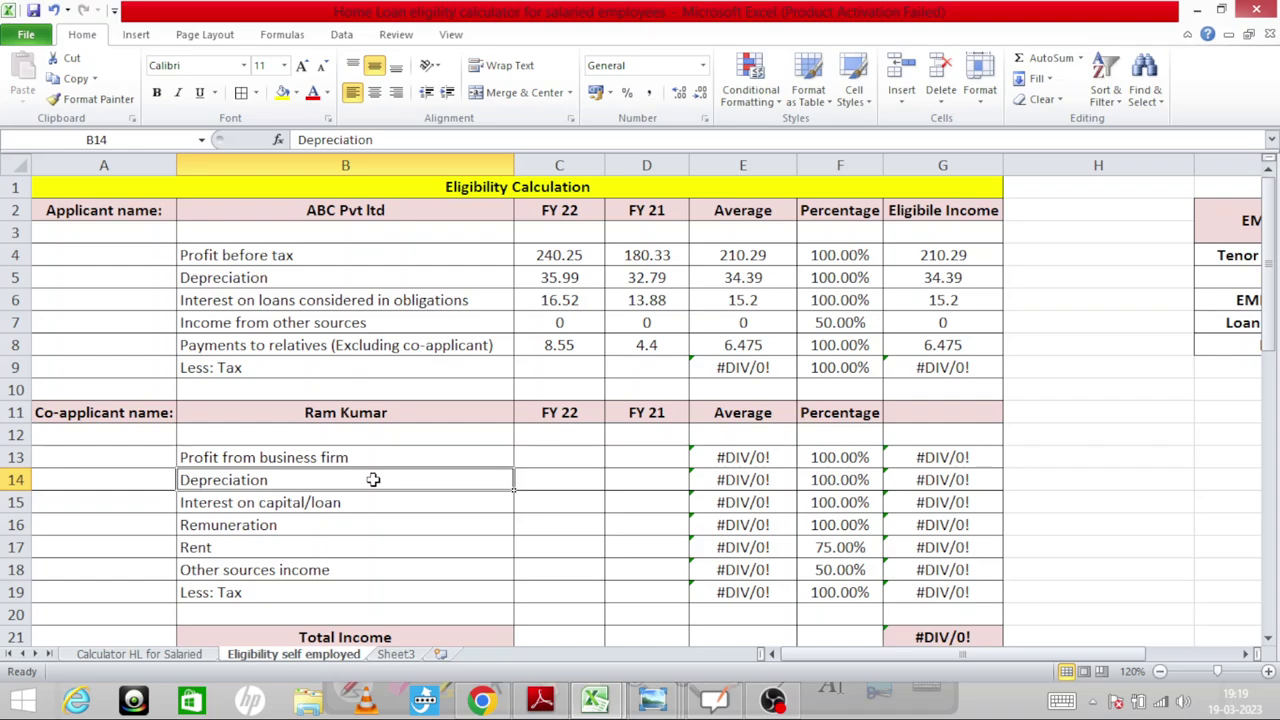
{"action": "key", "text": "Right"}
{"action": "key", "text": "Right"}
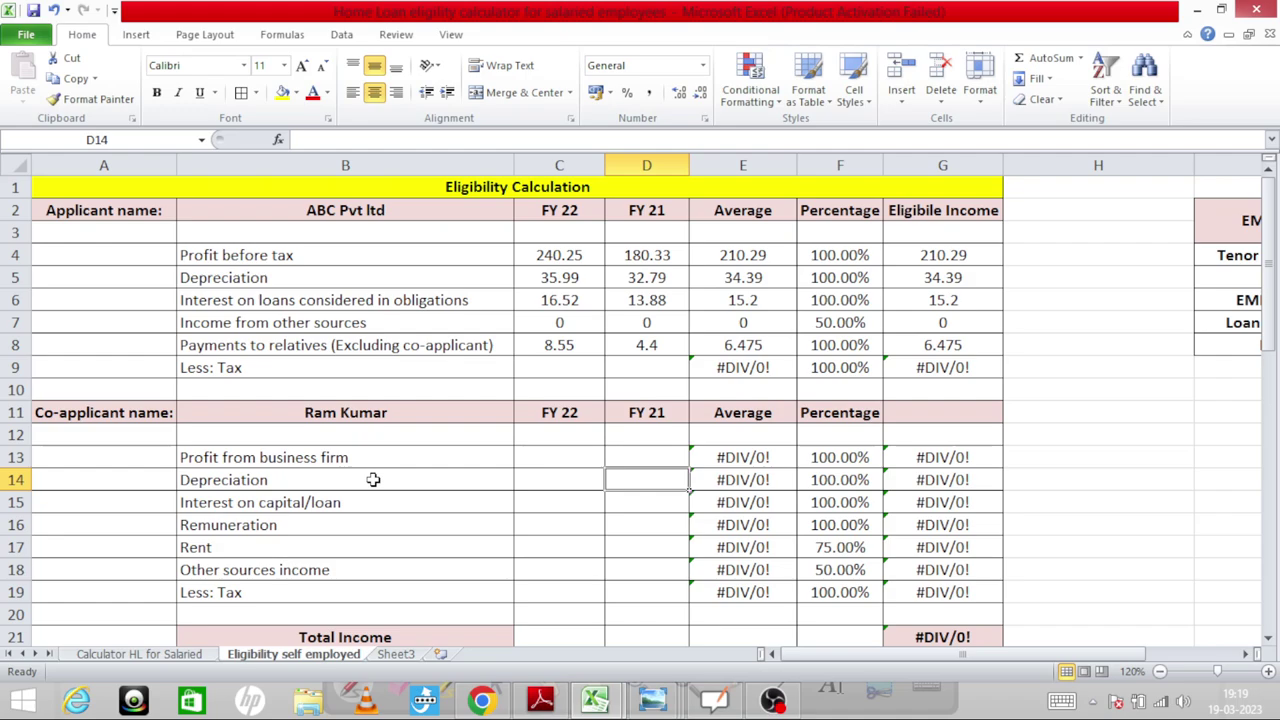
Review the applicant's payments to relatives for FY 22 and FY 21 in C8 and D8
{"action": "key", "text": "Up"}
{"action": "key", "text": "Up"}
{"action": "key", "text": "Up"}
{"action": "key", "text": "Up"}
{"action": "key", "text": "Up"}
{"action": "key", "text": "Left"}
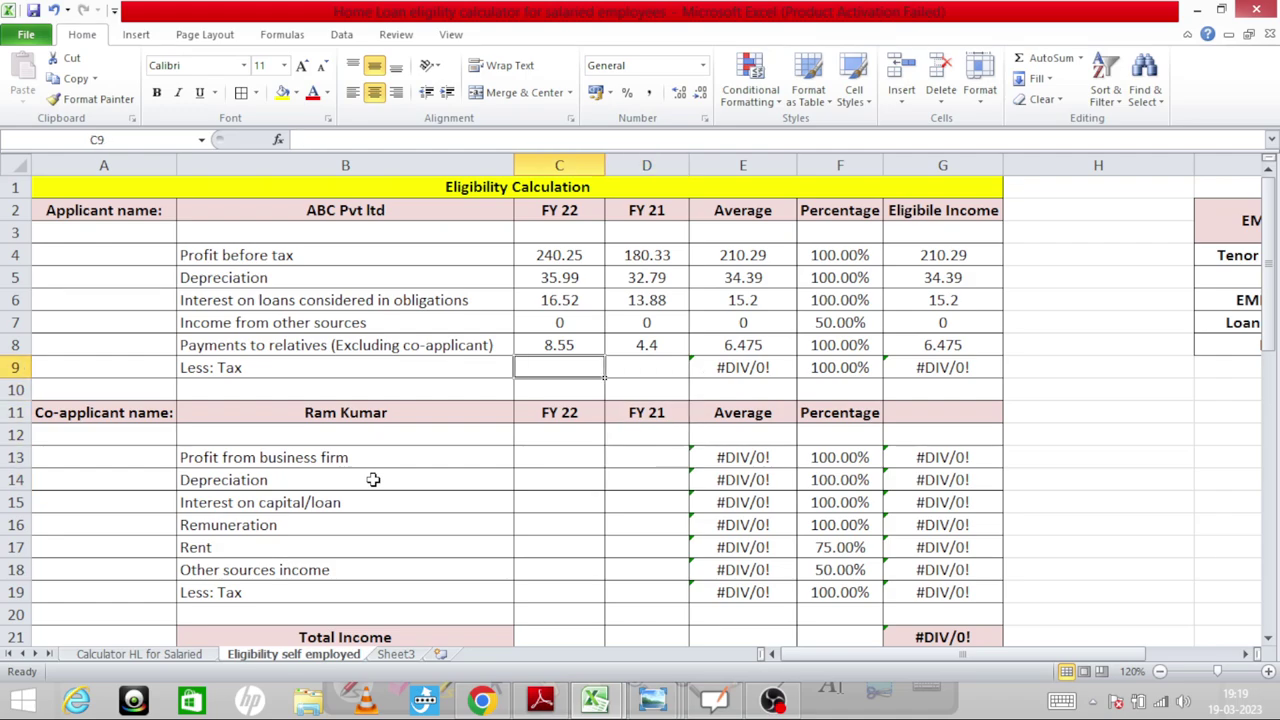
{"action": "key", "text": "Left"}
{"action": "key", "text": "Up"}
{"action": "key", "text": "Right"}
{"action": "key", "text": "Right"}
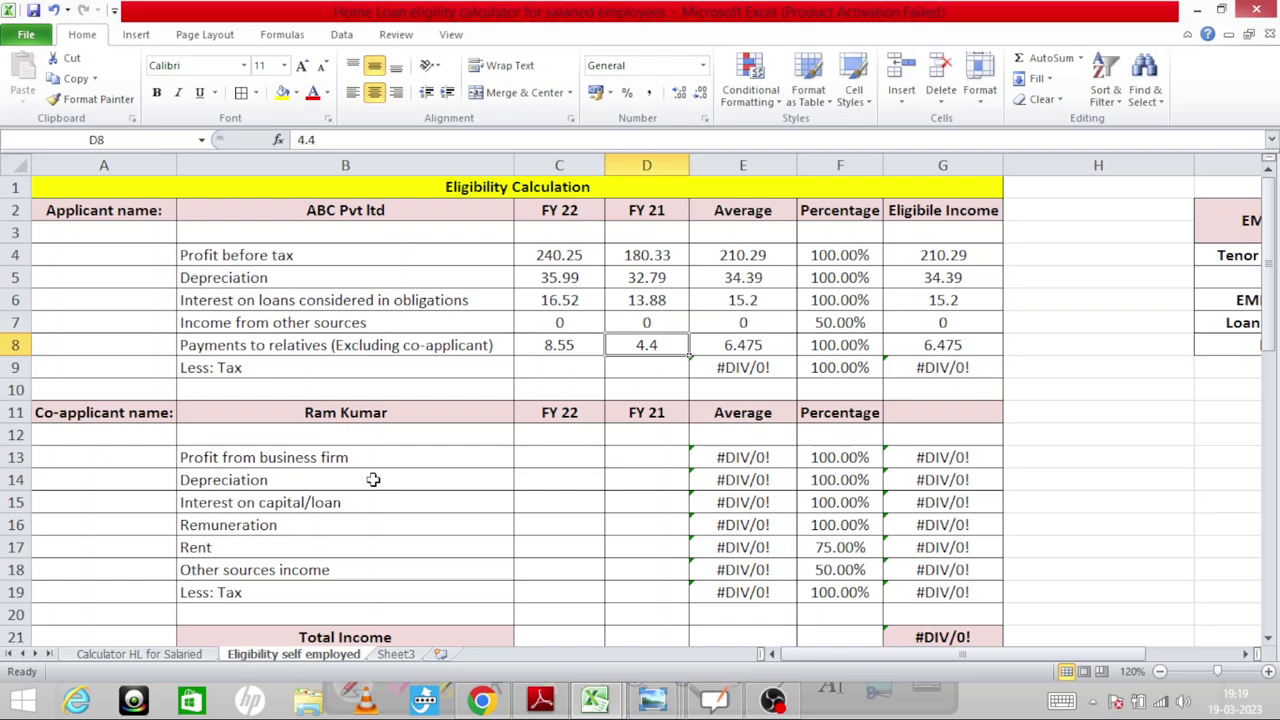
{"action": "key", "text": "Left"}
{"action": "key", "text": "Right"}
{"action": "key", "text": "Left"}
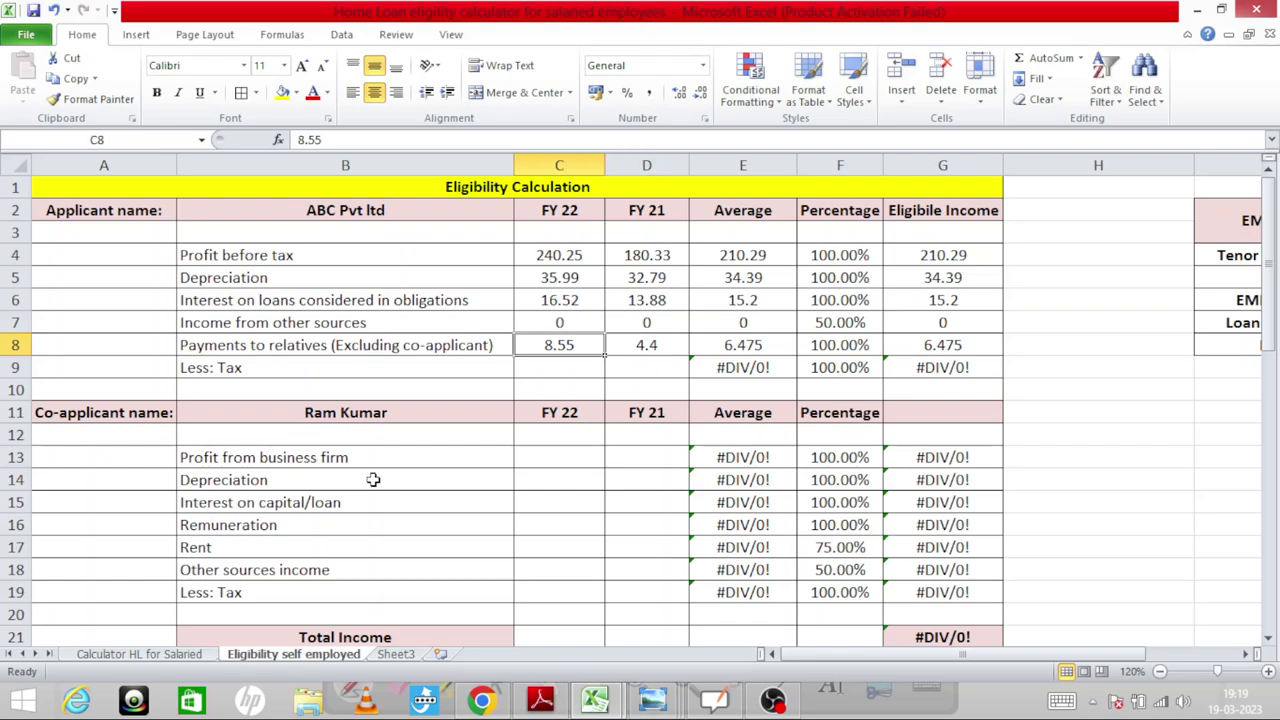
{"action": "key", "text": "Right"}
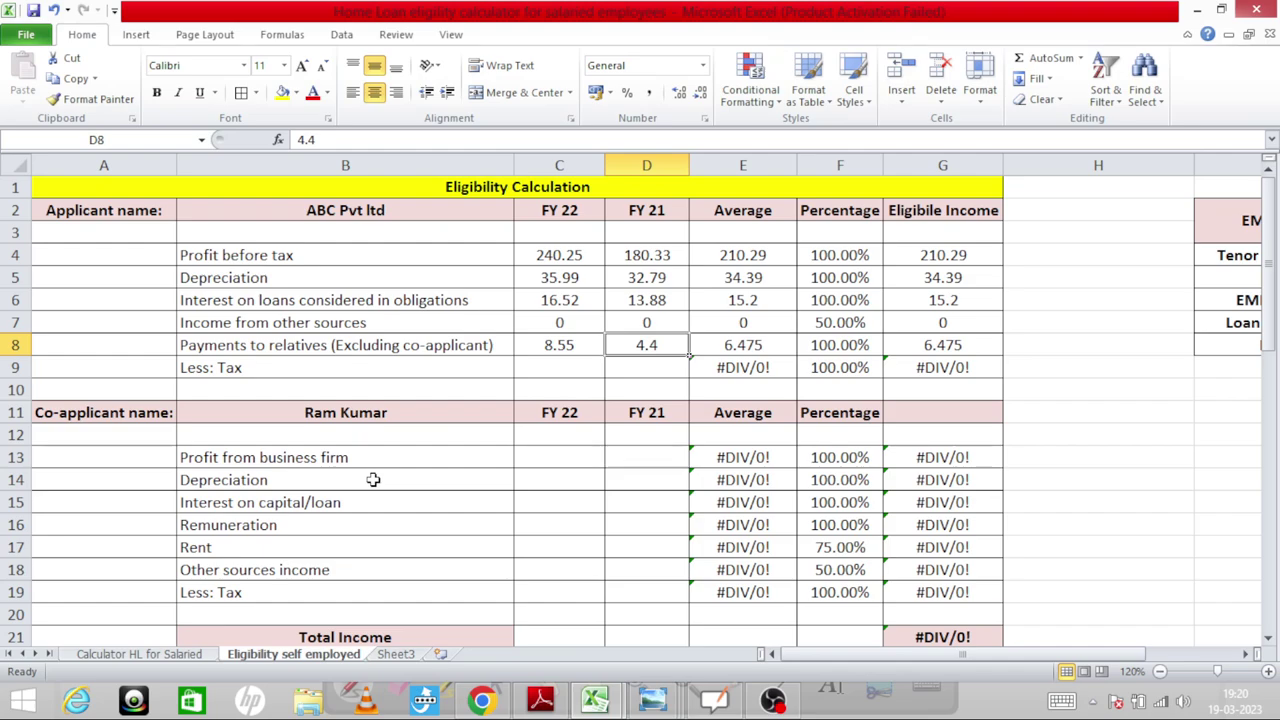
{"action": "key", "text": "Left"}
{"action": "key", "text": "Left"}
{"action": "key", "text": "Left"}
{"action": "key", "text": "Right"}
{"action": "key", "text": "Right"}
{"action": "key", "text": "Right"}
{"action": "key", "text": "Left"}
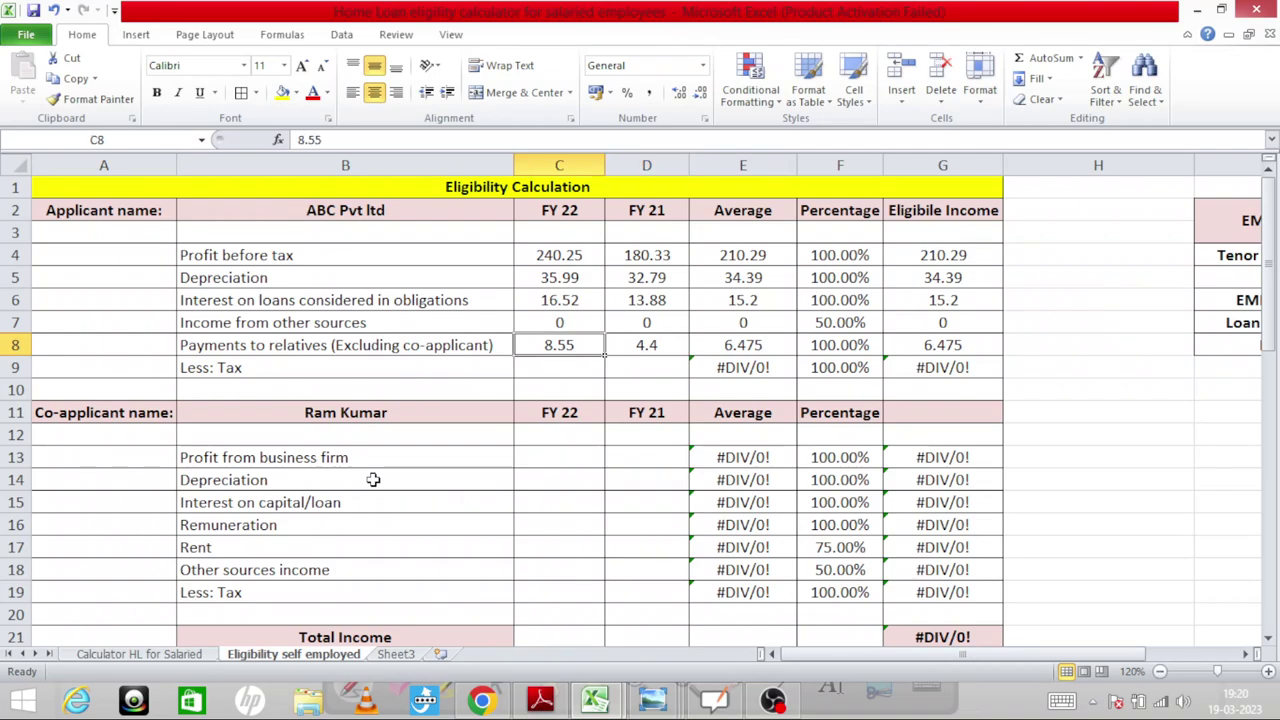
Examine the eligible income column through the co-applicant's rows down to the Total Income formula in G21
{"action": "key", "text": "Right"}
{"action": "key", "text": "Right"}
{"action": "key", "text": "Right"}
{"action": "key", "text": "Right"}
{"action": "key", "text": "Down"}
{"action": "key", "text": "Down"}
{"action": "key", "text": "Down"}
{"action": "key", "text": "Down"}
{"action": "key", "text": "Down"}
{"action": "key", "text": "Down"}
{"action": "key", "text": "Down"}
{"action": "key", "text": "Down"}
{"action": "key", "text": "Down"}
{"action": "key", "text": "Down"}
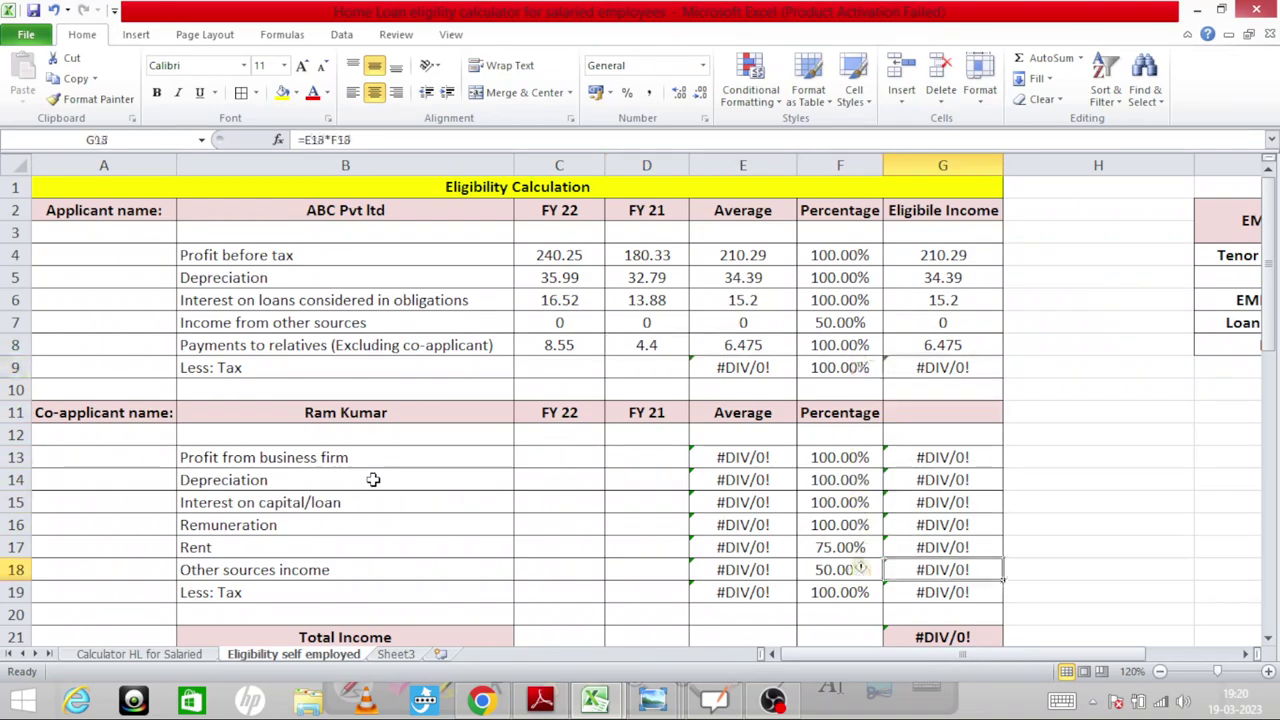
{"action": "key", "text": "Down"}
{"action": "key", "text": "Down"}
{"action": "key", "text": "Down"}
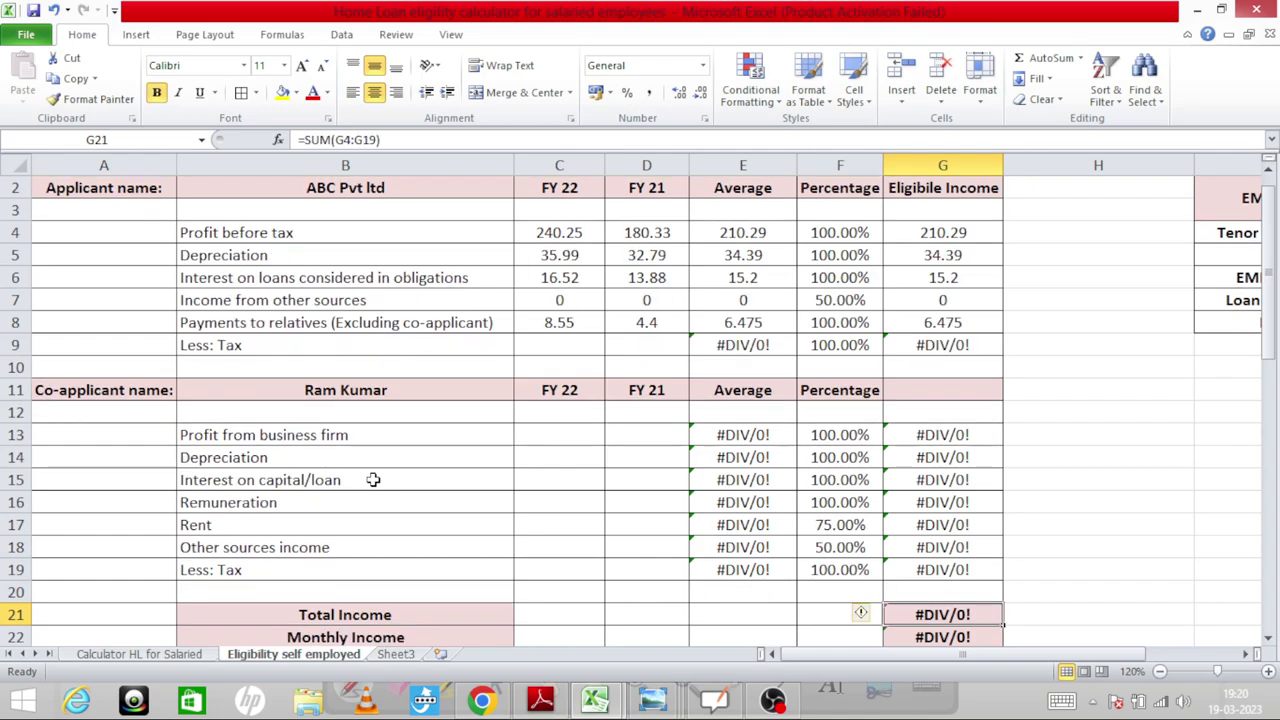
Review the co-applicant's income rows between Less: Tax and Depreciation
{"action": "key", "text": "Up"}
{"action": "key", "text": "Left"}
{"action": "key", "text": "Up"}
{"action": "key", "text": "Left"}
{"action": "key", "text": "Up"}
{"action": "key", "text": "Left"}
{"action": "key", "text": "Up"}
{"action": "key", "text": "Left"}
{"action": "key", "text": "Up"}
{"action": "key", "text": "Left"}
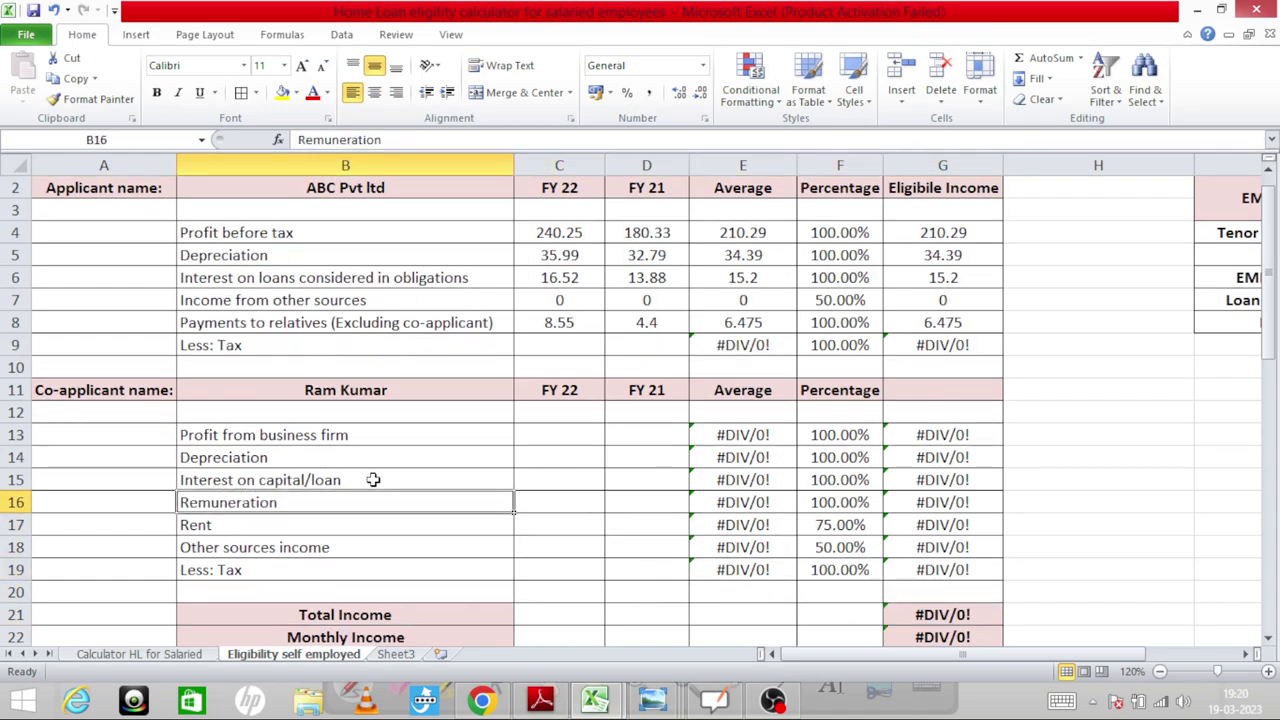
{"action": "key", "text": "Left"}
{"action": "key", "text": "Up"}
{"action": "key", "text": "Right"}
{"action": "key", "text": "Right"}
{"action": "key", "text": "Up"}
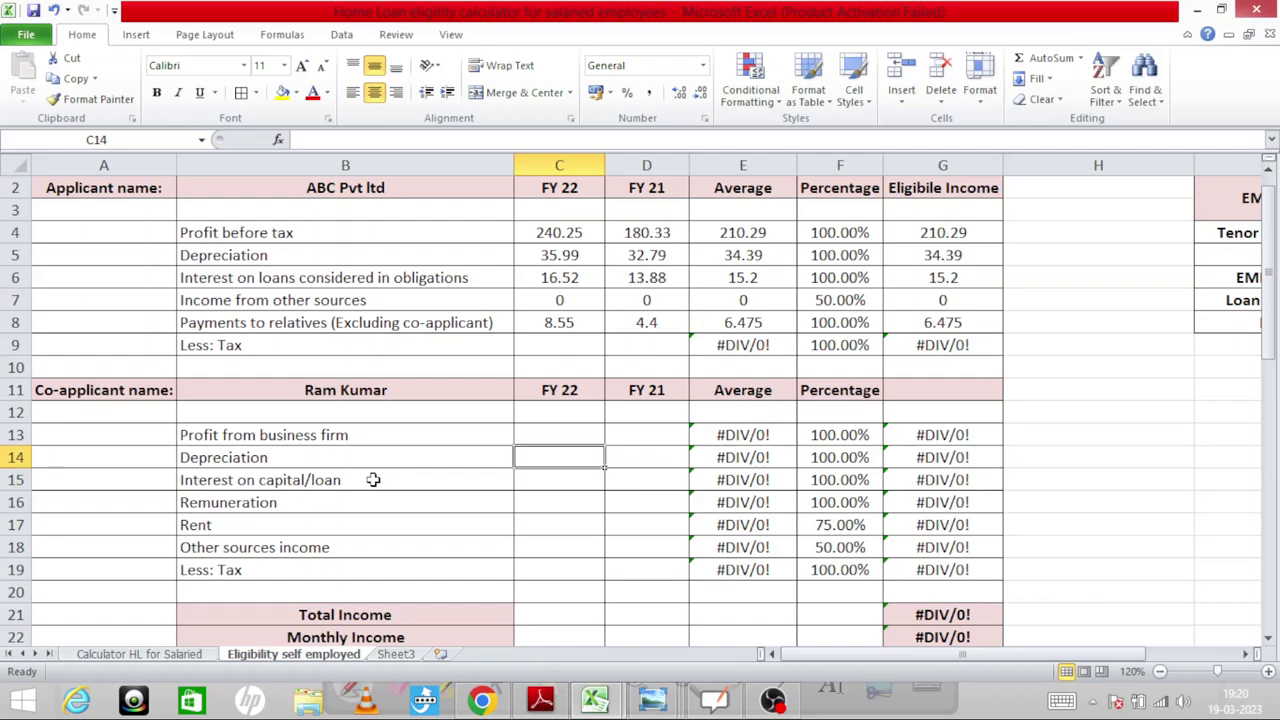
Enter the co-applicant's remuneration as 8.55 for FY 22 and 4.4 for FY 21 in row 16
{"action": "key", "text": "Up"}
{"action": "key", "text": "Down"}
{"action": "key", "text": "Down"}
{"action": "key", "text": "Down"}
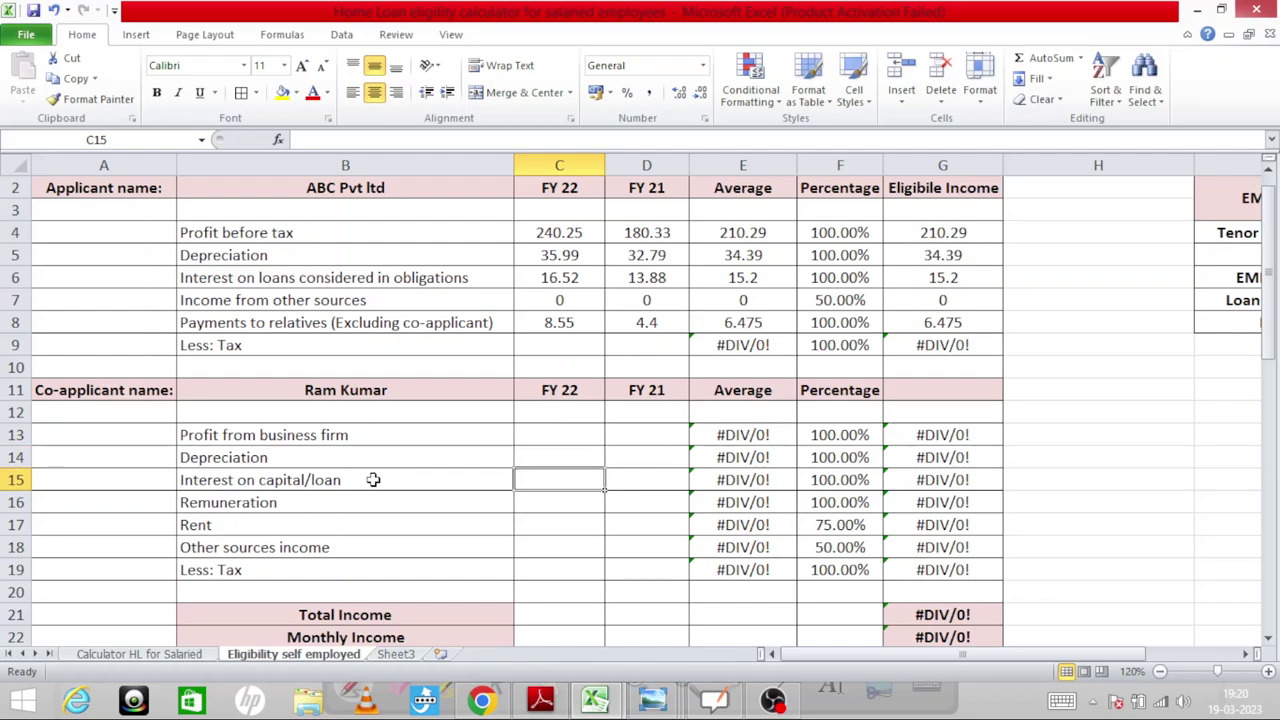
{"action": "type", "text": "8.55"}
{"action": "key", "text": "Tab"}
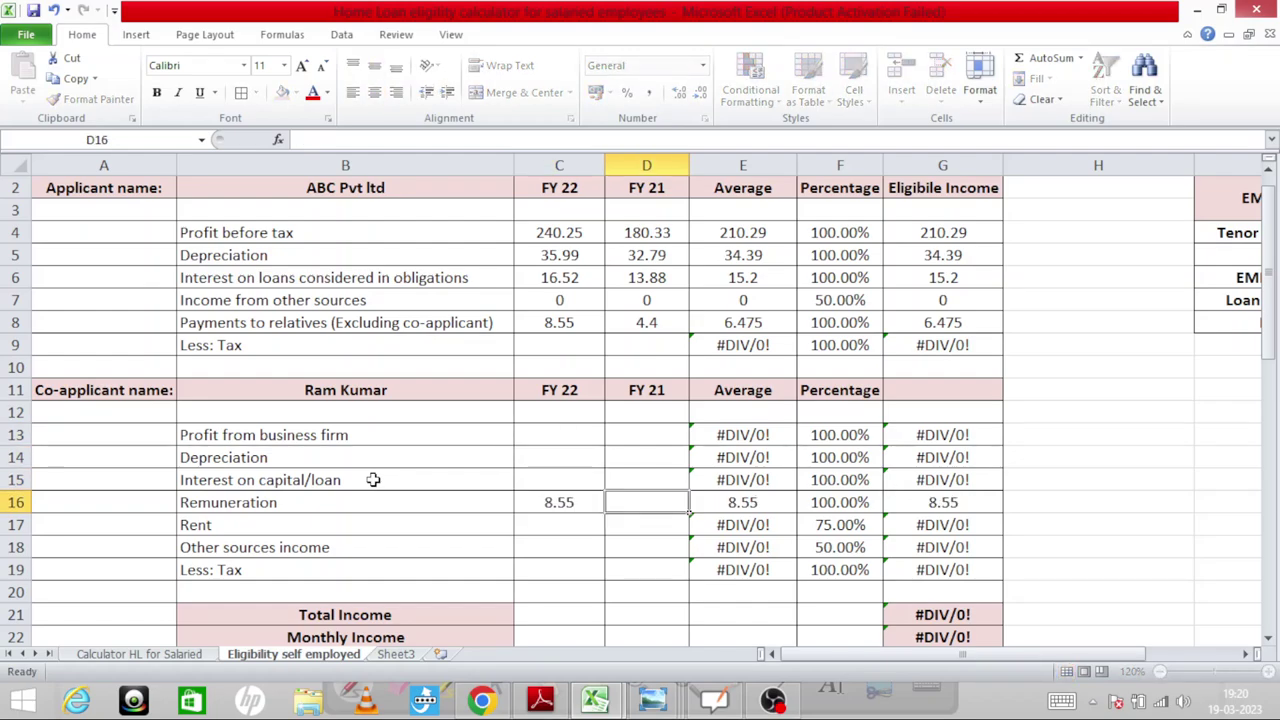
{"action": "type", "text": "4.4"}
{"action": "key", "text": "Return"}
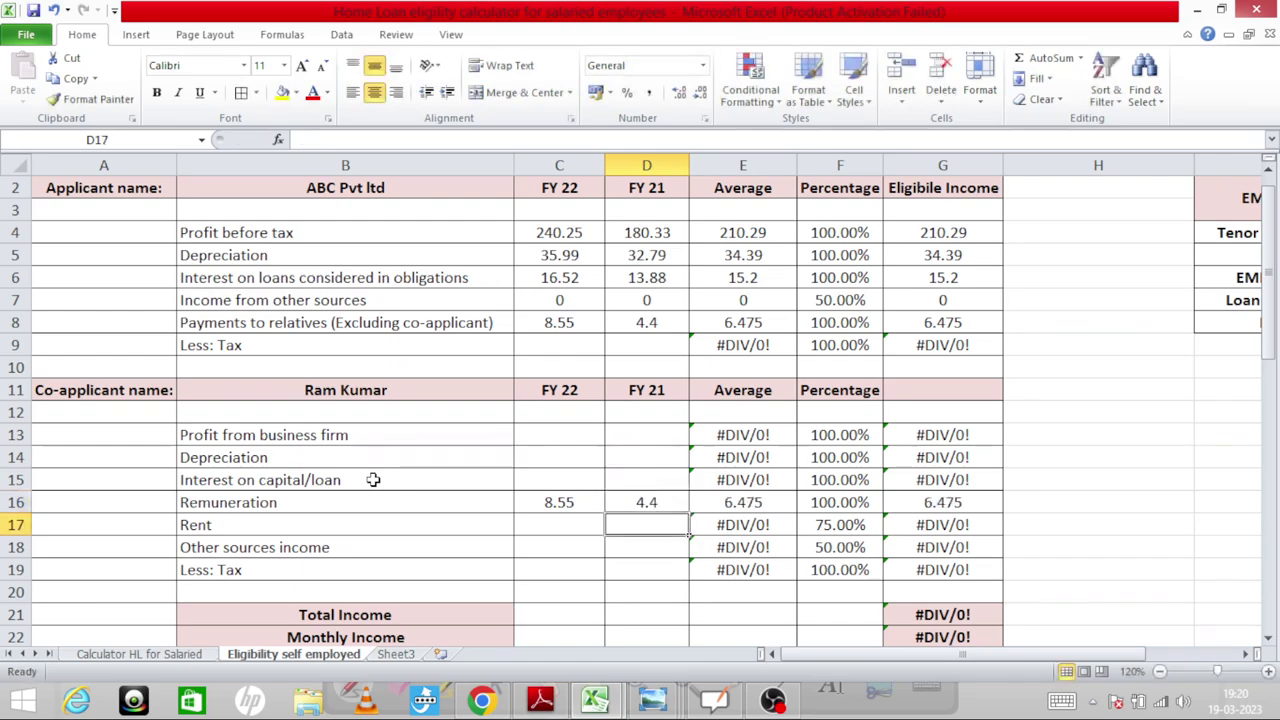
Trace the applicant's payments to relatives from C8 across to the eligible income column and down to the co-applicant's Less: Tax row
{"action": "key", "text": "Up"}
{"action": "key", "text": "Left"}
{"action": "key", "text": "Up"}
{"action": "key", "text": "Up"}
{"action": "key", "text": "Up"}
{"action": "key", "text": "Up"}
{"action": "key", "text": "Up"}
{"action": "key", "text": "Up"}
{"action": "key", "text": "Up"}
{"action": "key", "text": "Up"}
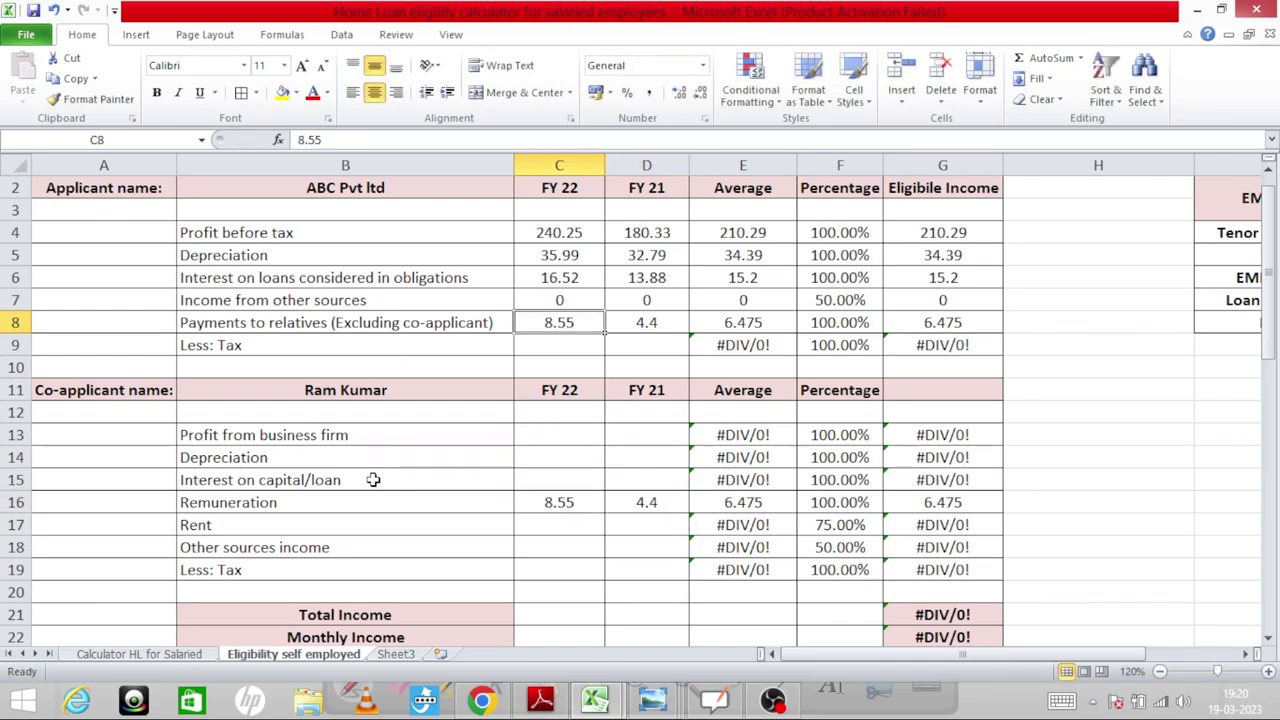
{"action": "key", "text": "Right"}
{"action": "key", "text": "Right"}
{"action": "key", "text": "Right"}
{"action": "key", "text": "Right"}
{"action": "key", "text": "Down"}
{"action": "key", "text": "Down"}
{"action": "key", "text": "Down"}
{"action": "key", "text": "Down"}
{"action": "key", "text": "Down"}
{"action": "key", "text": "Down"}
{"action": "key", "text": "Down"}
{"action": "key", "text": "Down"}
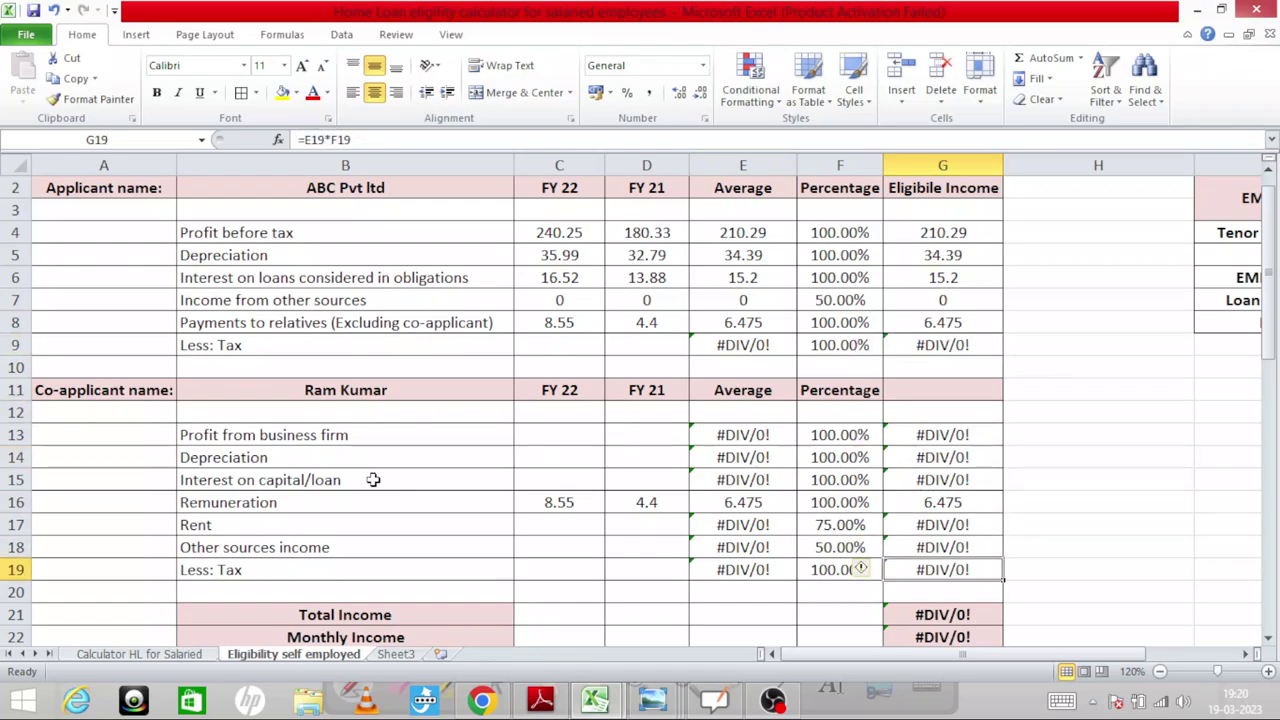
Follow the co-applicant's remuneration from C16 across to its eligible income and down to the Total Income formula in G21
{"action": "key", "text": "Left"}
{"action": "key", "text": "Left"}
{"action": "key", "text": "Up"}
{"action": "key", "text": "Up"}
{"action": "key", "text": "Left"}
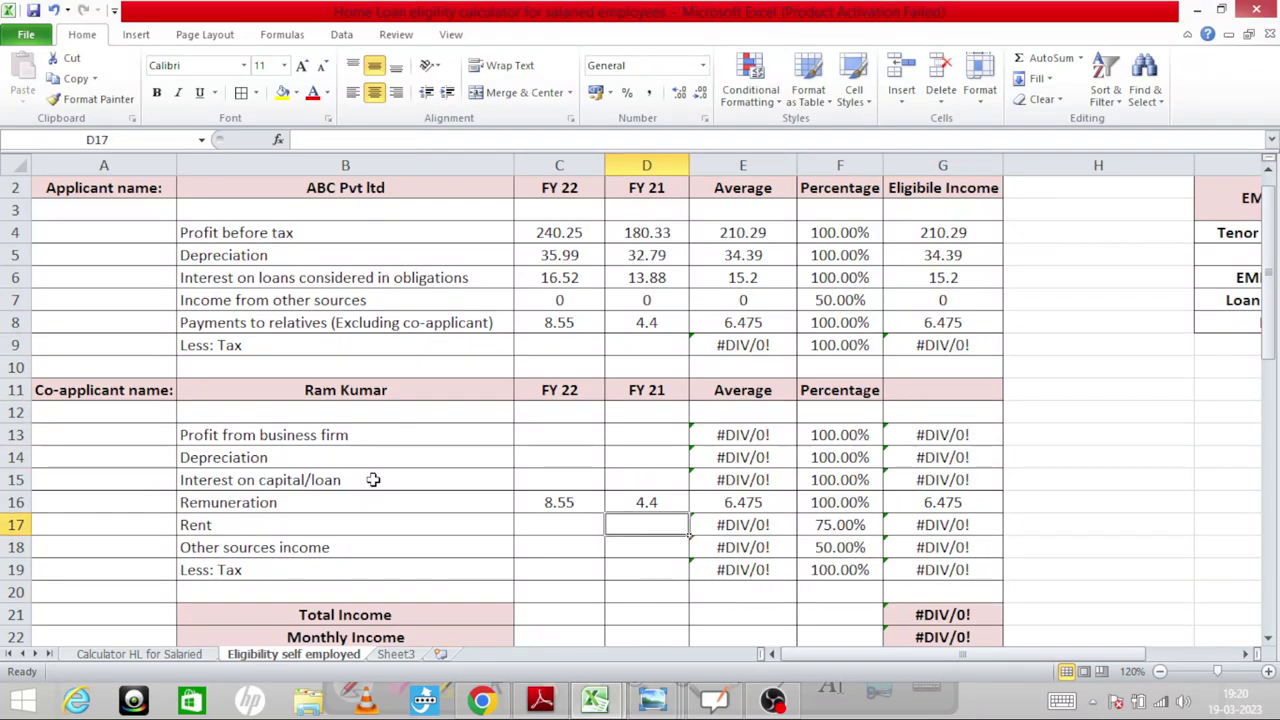
{"action": "key", "text": "Up"}
{"action": "key", "text": "Left"}
{"action": "key", "text": "Right"}
{"action": "key", "text": "Right"}
{"action": "key", "text": "Right"}
{"action": "key", "text": "Right"}
{"action": "key", "text": "Down"}
{"action": "key", "text": "Down"}
{"action": "key", "text": "Down"}
{"action": "key", "text": "Down"}
{"action": "key", "text": "Down"}
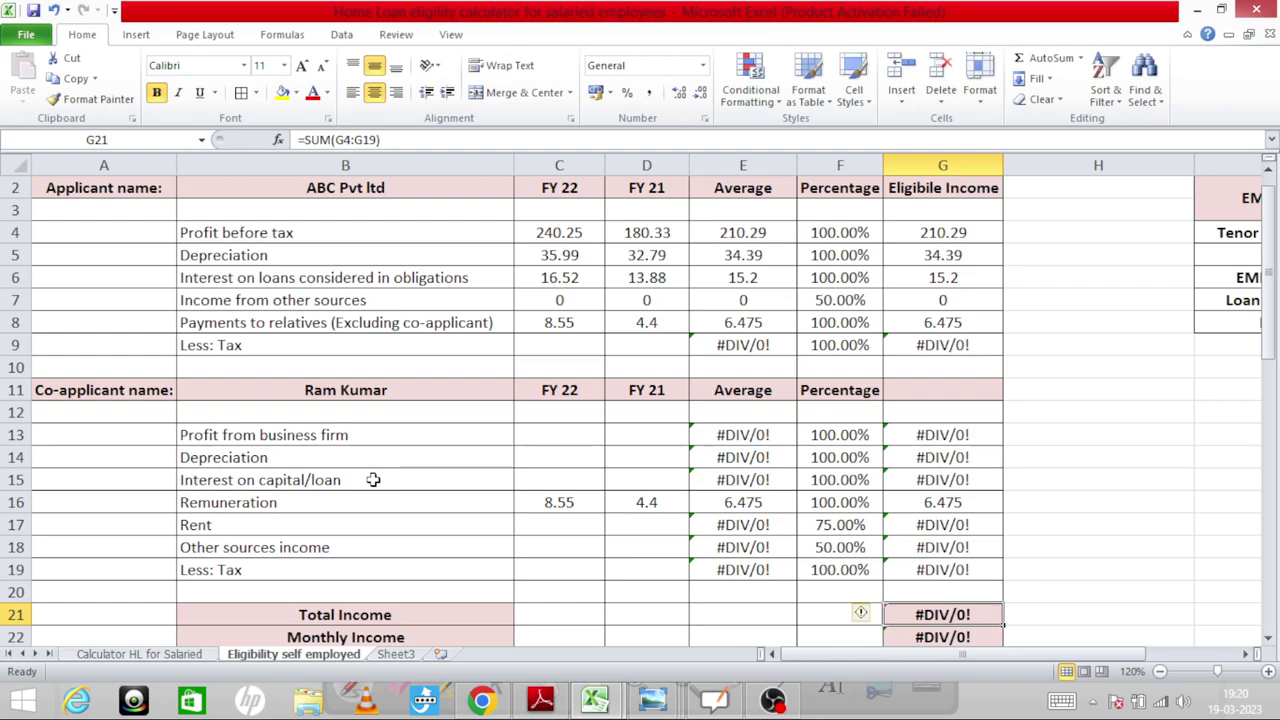
Set the co-applicant's remuneration to 0 for both FY 22 and FY 21 in C16 and D16
{"action": "key", "text": "Up"}
{"action": "key", "text": "Left"}
{"action": "key", "text": "Up"}
{"action": "key", "text": "Left"}
{"action": "key", "text": "Up"}
{"action": "key", "text": "Left"}
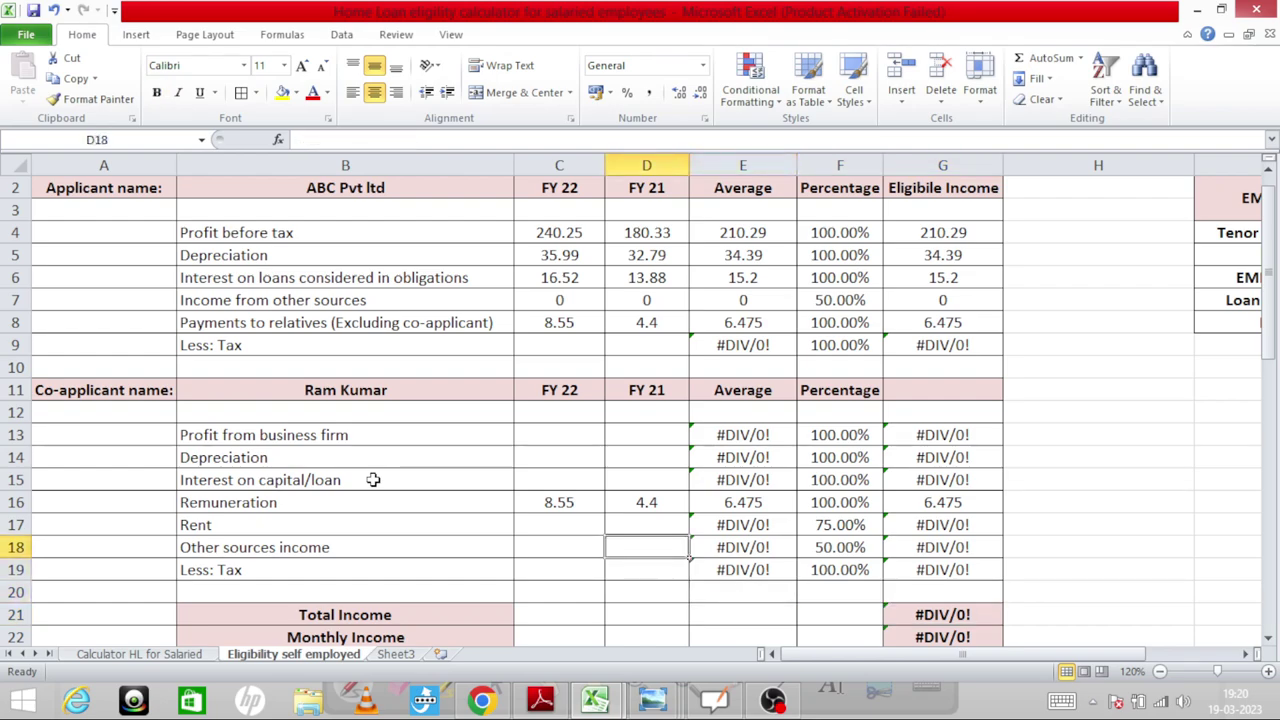
{"action": "key", "text": "Up"}
{"action": "key", "text": "Left"}
{"action": "key", "text": "Up"}
{"action": "key", "text": "Right"}
{"action": "key", "text": "Left"}
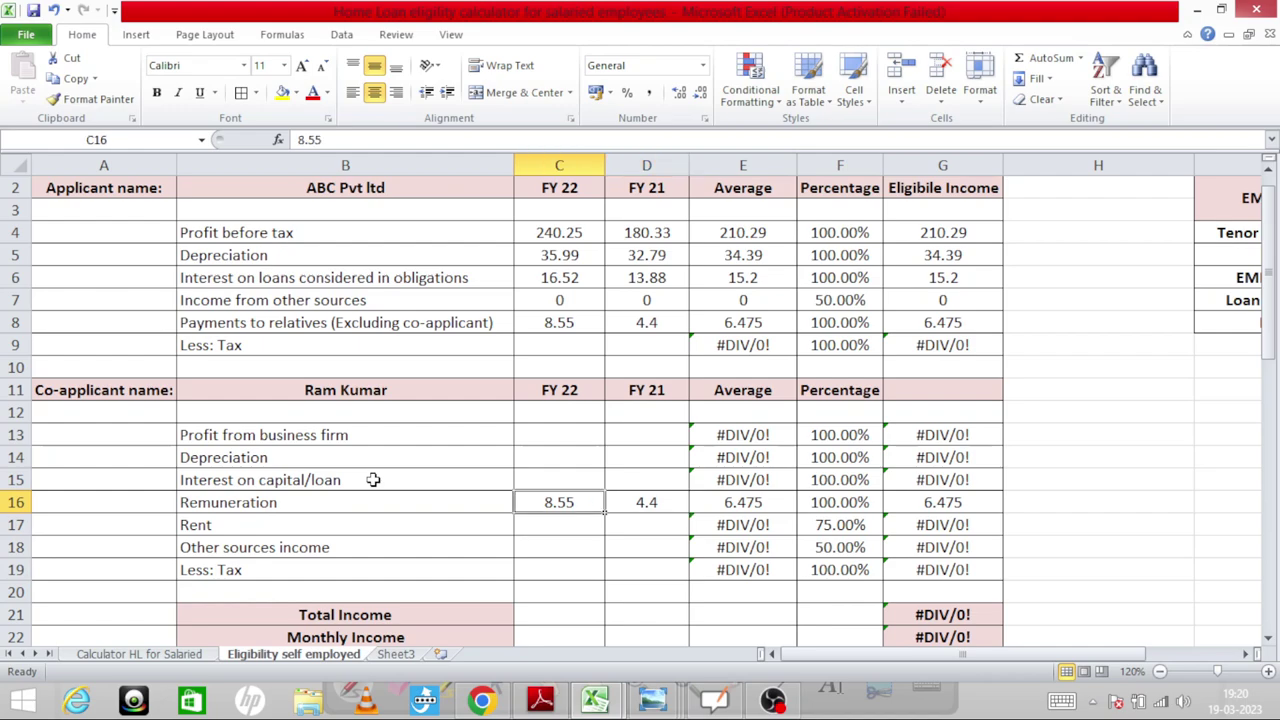
{"action": "type", "text": "0"}
{"action": "key", "text": "Right"}
{"action": "type", "text": "0"}
Review the applicant's payments to relatives in C8 and D8 together with the row's label excluding the co-applicant
{"action": "key", "text": "Right"}
{"action": "key", "text": "Left"}
{"action": "key", "text": "Left"}
{"action": "key", "text": "Up"}
{"action": "key", "text": "Up"}
{"action": "key", "text": "Up"}
{"action": "key", "text": "Up"}
{"action": "key", "text": "Up"}
{"action": "key", "text": "Up"}
{"action": "key", "text": "Up"}
{"action": "key", "text": "Up"}
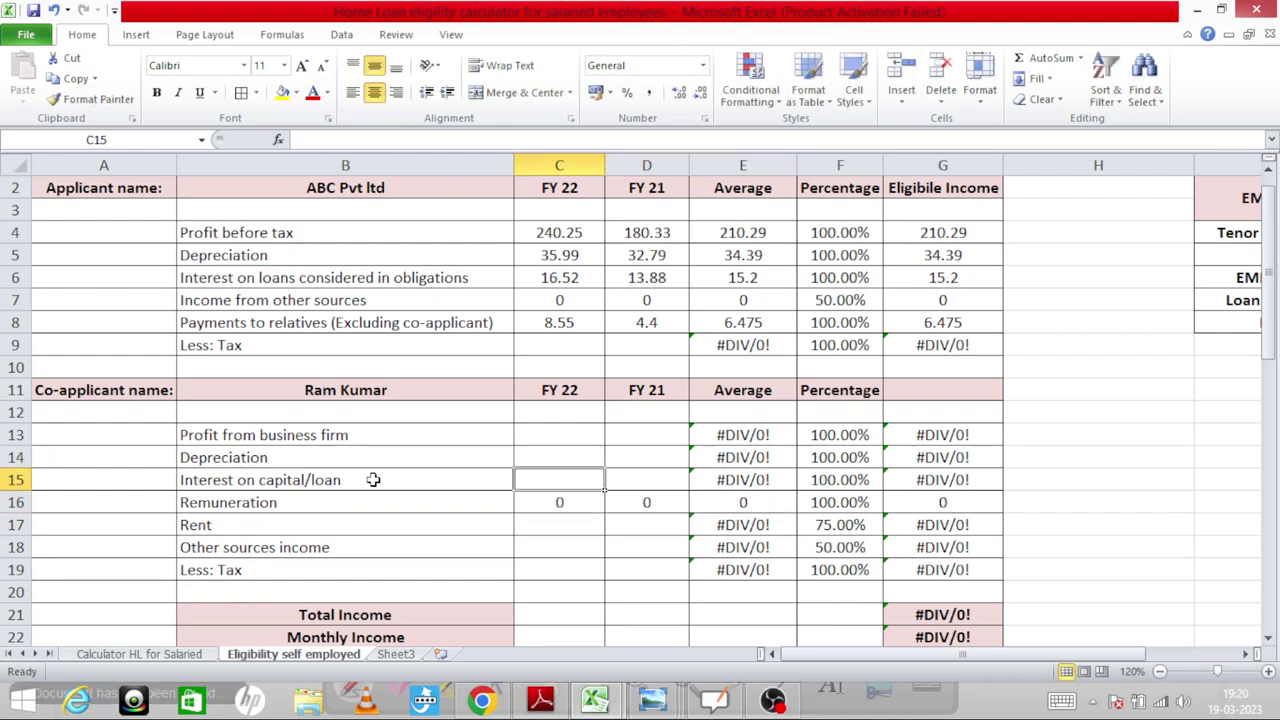
{"action": "key", "text": "Right"}
{"action": "key", "text": "Left"}
{"action": "key", "text": "Right"}
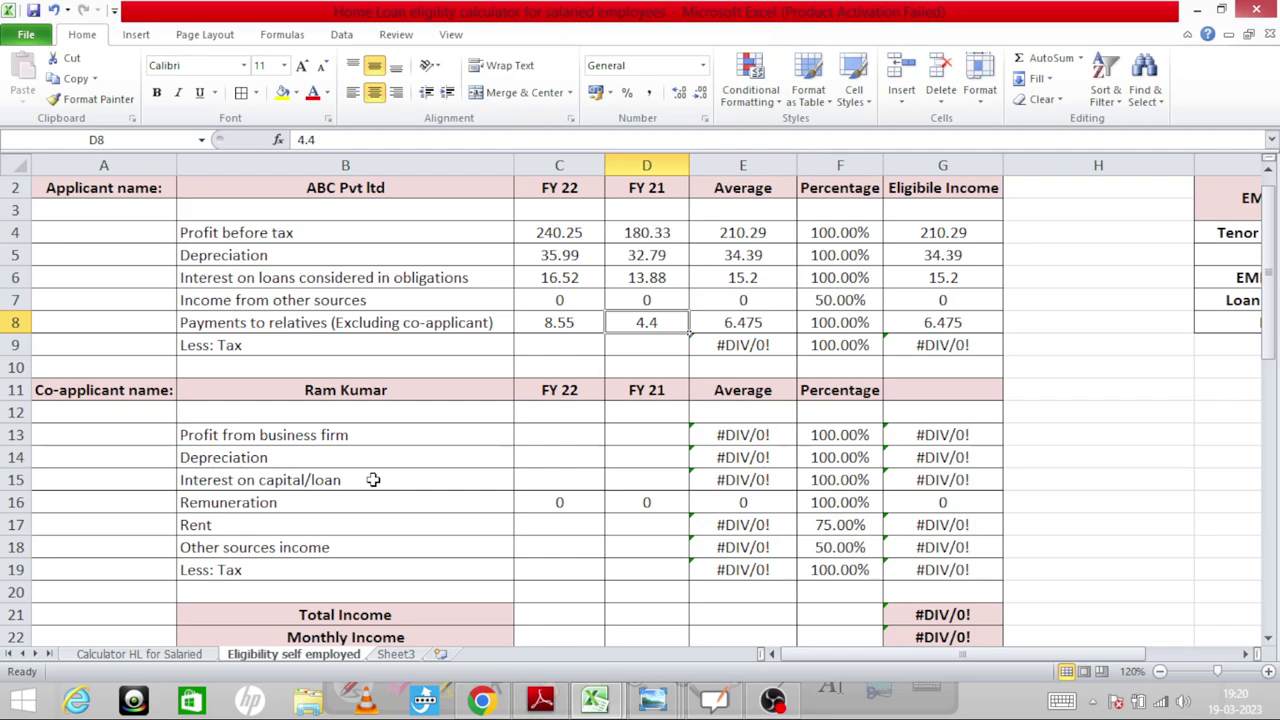
{"action": "key", "text": "Left"}
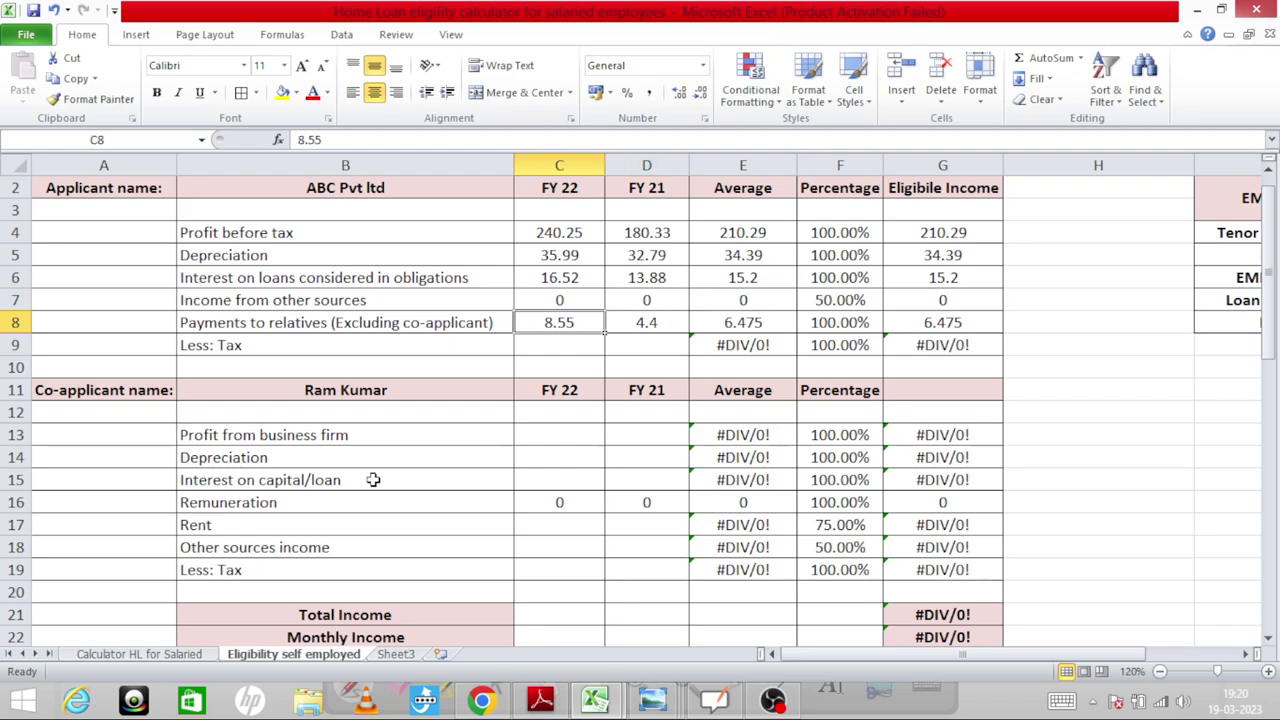
{"action": "key", "text": "Left"}
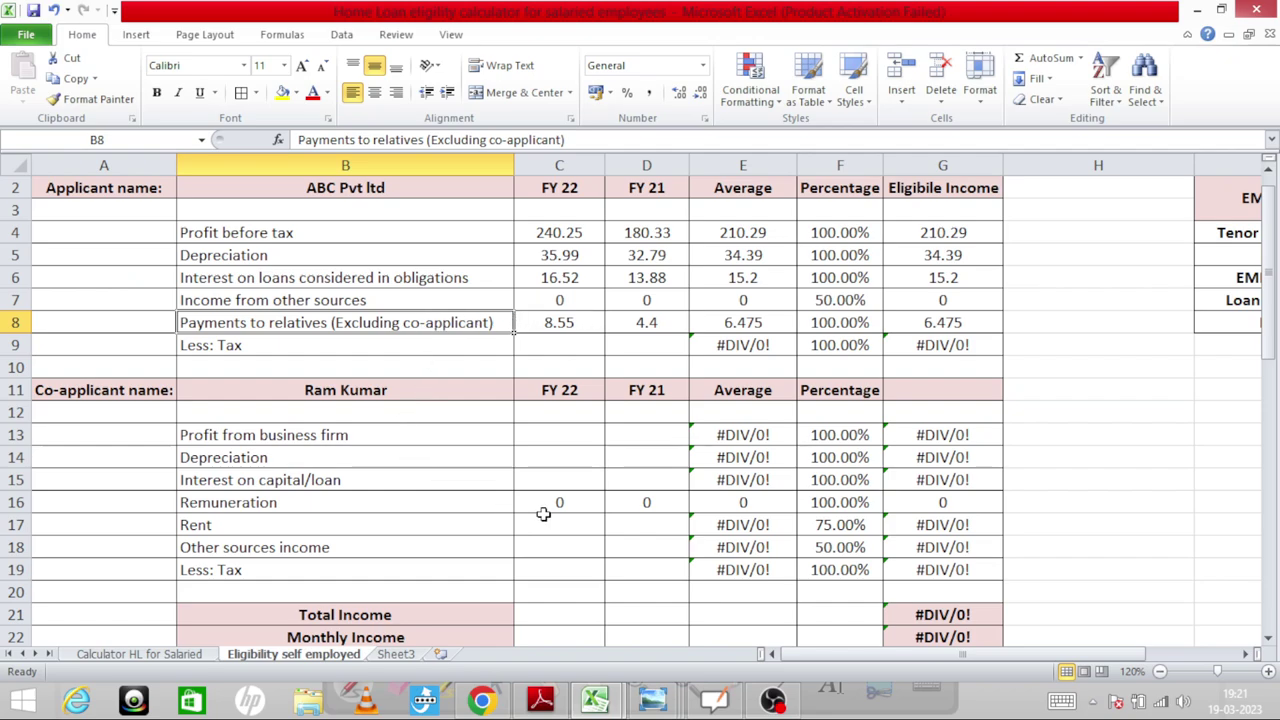
Set the co-applicant's remuneration in C16 to 8.55 for FY 22 and in D16 to 4.4 for FY 21
{"action": "left_click", "coordinate": [577, 499]}
{"action": "type", "text": "8.55"}
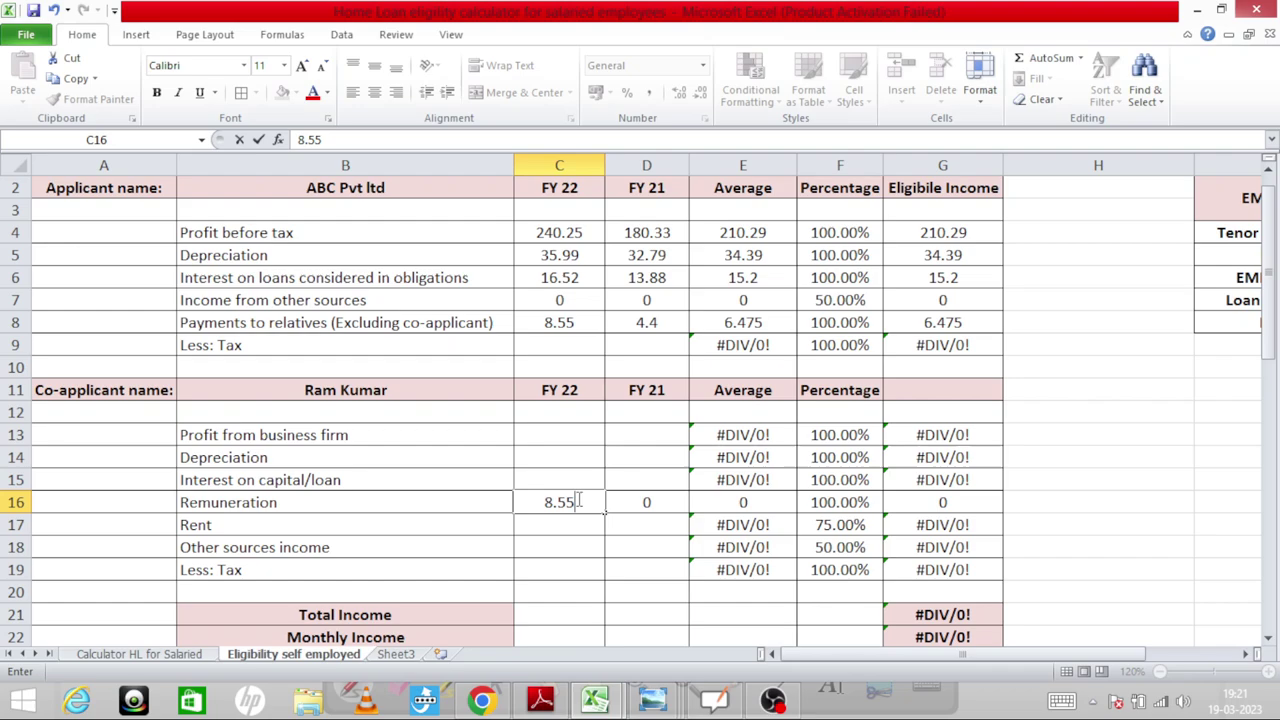
{"action": "key", "text": "Tab"}
{"action": "type", "text": "4.4"}
{"action": "key", "text": "Return"}
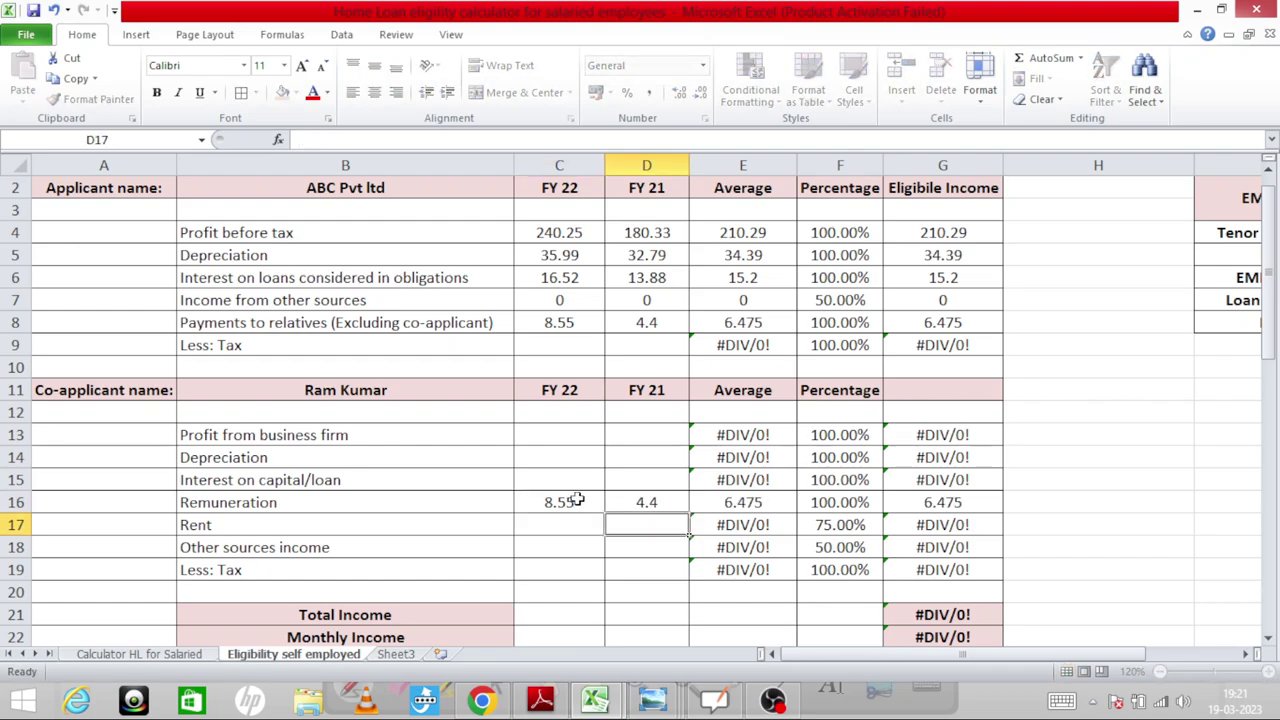
Set the applicant's payments to relatives to 0 for both FY 22 and FY 21 in C8 and D8
{"action": "key", "text": "Up"}
{"action": "key", "text": "Up"}
{"action": "key", "text": "Up"}
{"action": "key", "text": "Up"}
{"action": "key", "text": "Up"}
{"action": "key", "text": "Up"}
{"action": "key", "text": "Up"}
{"action": "key", "text": "Up"}
{"action": "key", "text": "Up"}
{"action": "key", "text": "Left"}
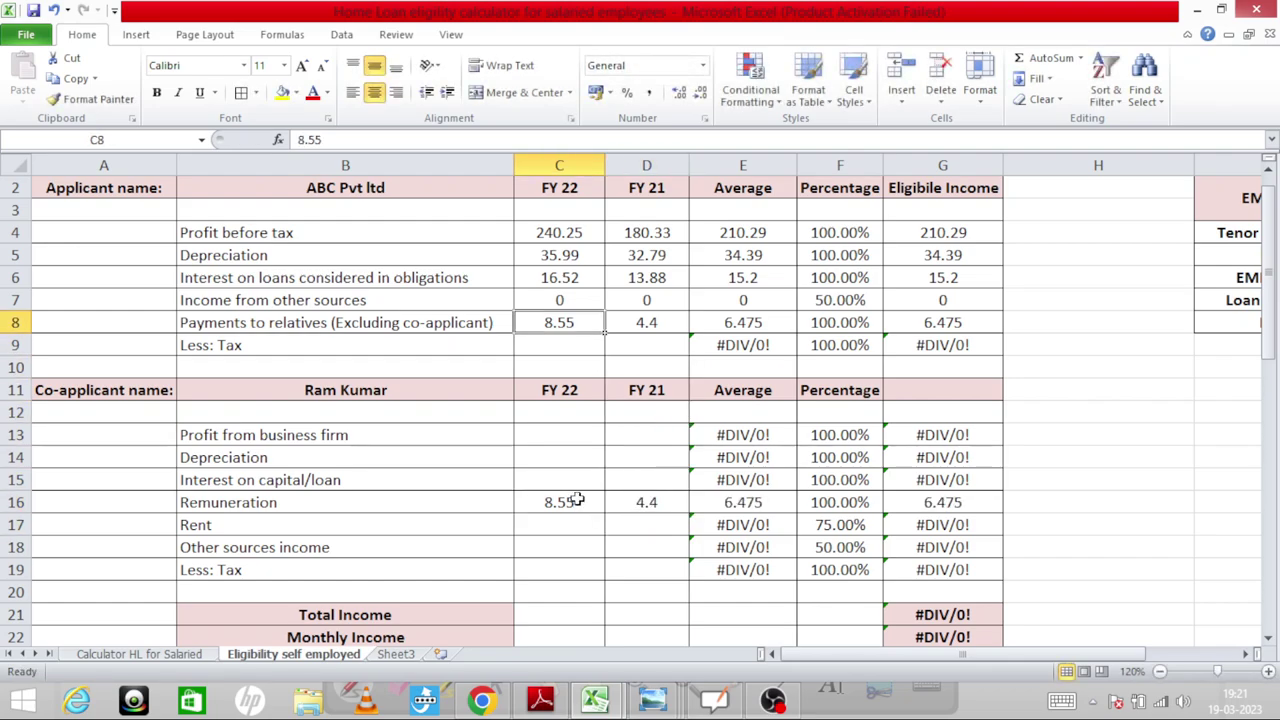
{"action": "type", "text": "0"}
{"action": "key", "text": "Tab"}
{"action": "type", "text": "0"}
{"action": "key", "text": "Tab"}
{"action": "key", "text": "Left"}
{"action": "key", "text": "Left"}
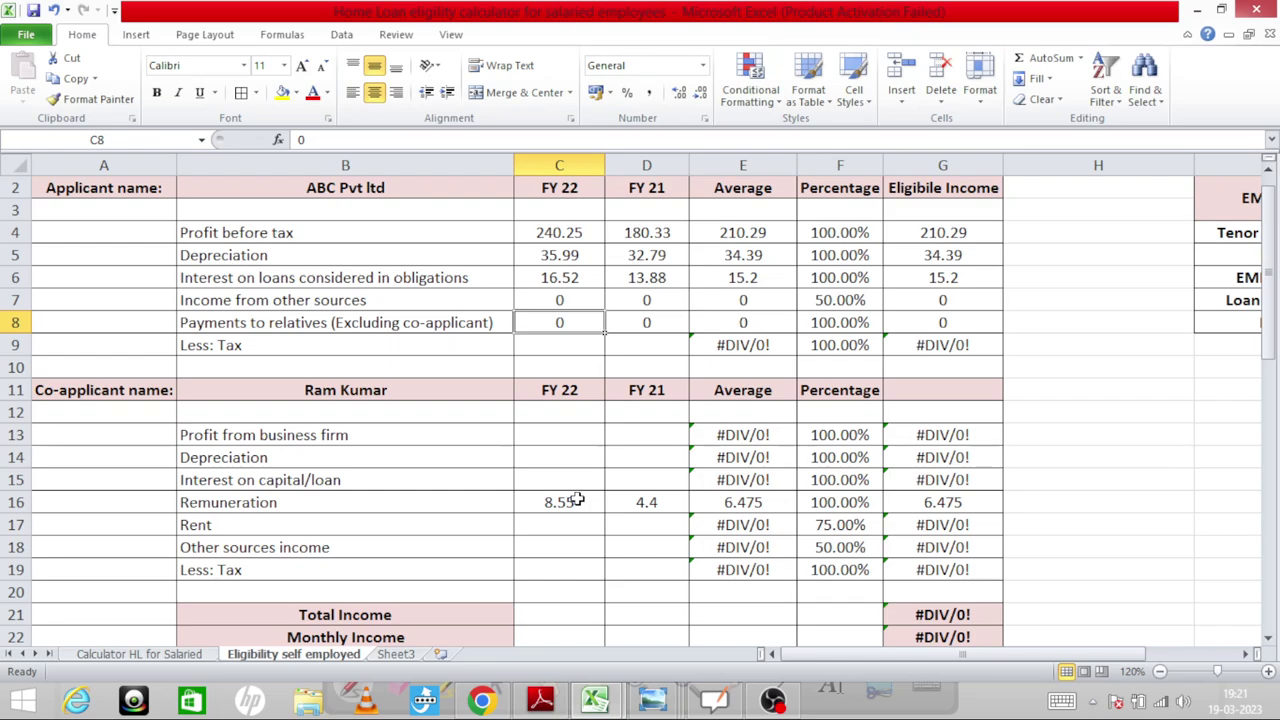
Switch to the balance sheet PDF in Adobe Reader and review it from the Director's Remuneration in Note 20 back to the page 1 profit figures
{"action": "key", "text": "alt+Tab"}
{"action": "scroll", "coordinate": [577, 497], "scroll_direction": "up", "scroll_amount": 1}
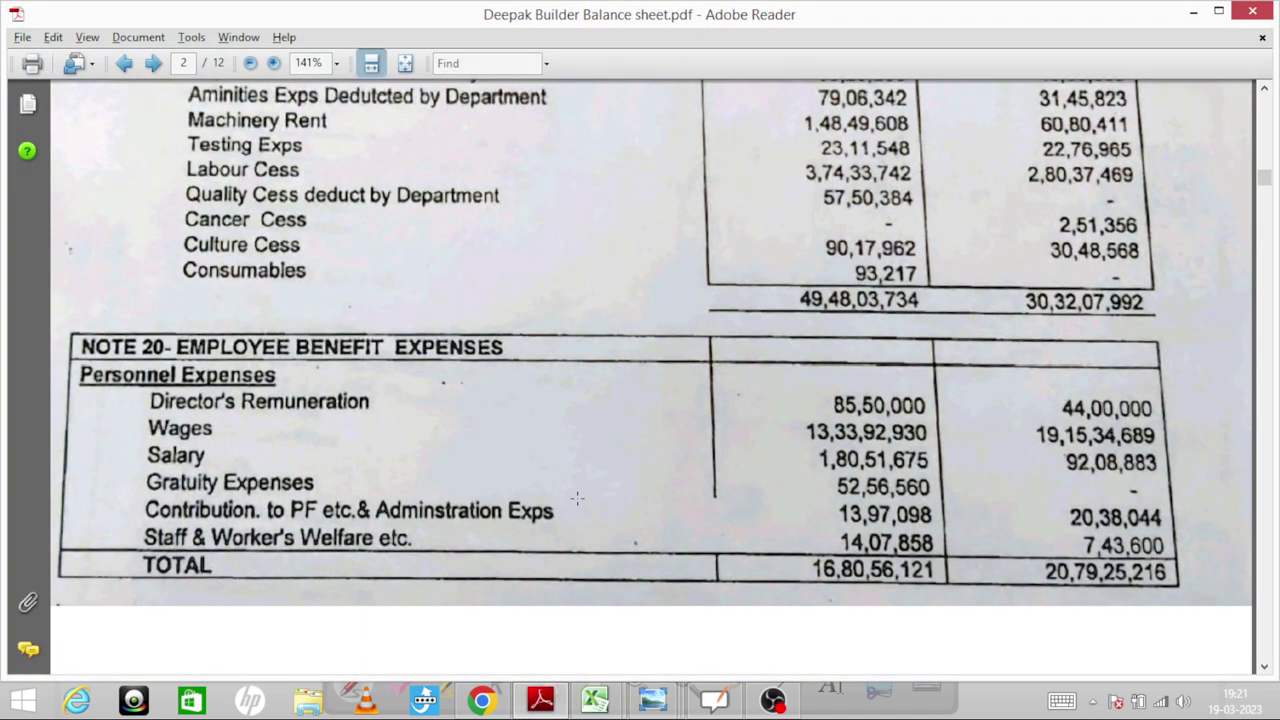
{"action": "scroll", "coordinate": [577, 497], "scroll_direction": "down", "scroll_amount": 1}
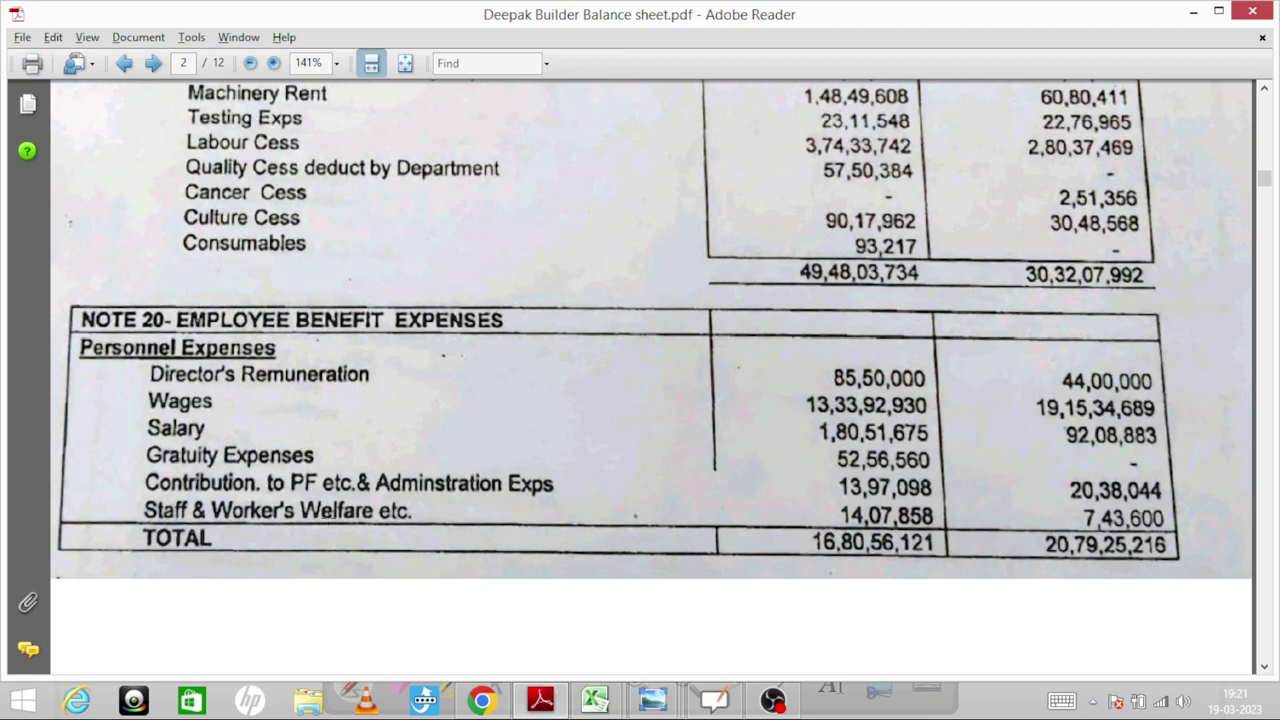
{"action": "scroll", "coordinate": [328, 519], "scroll_direction": "up", "scroll_amount": 4}
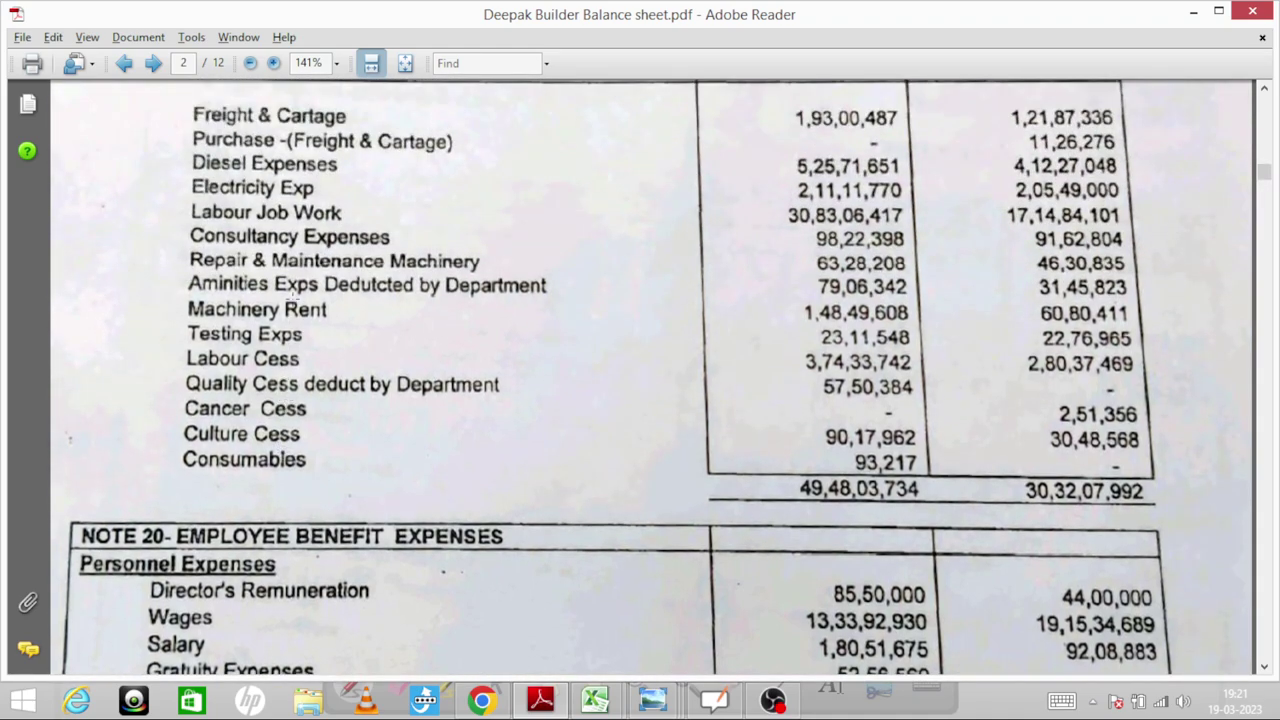
{"action": "scroll", "coordinate": [300, 222], "scroll_direction": "up", "scroll_amount": 2}
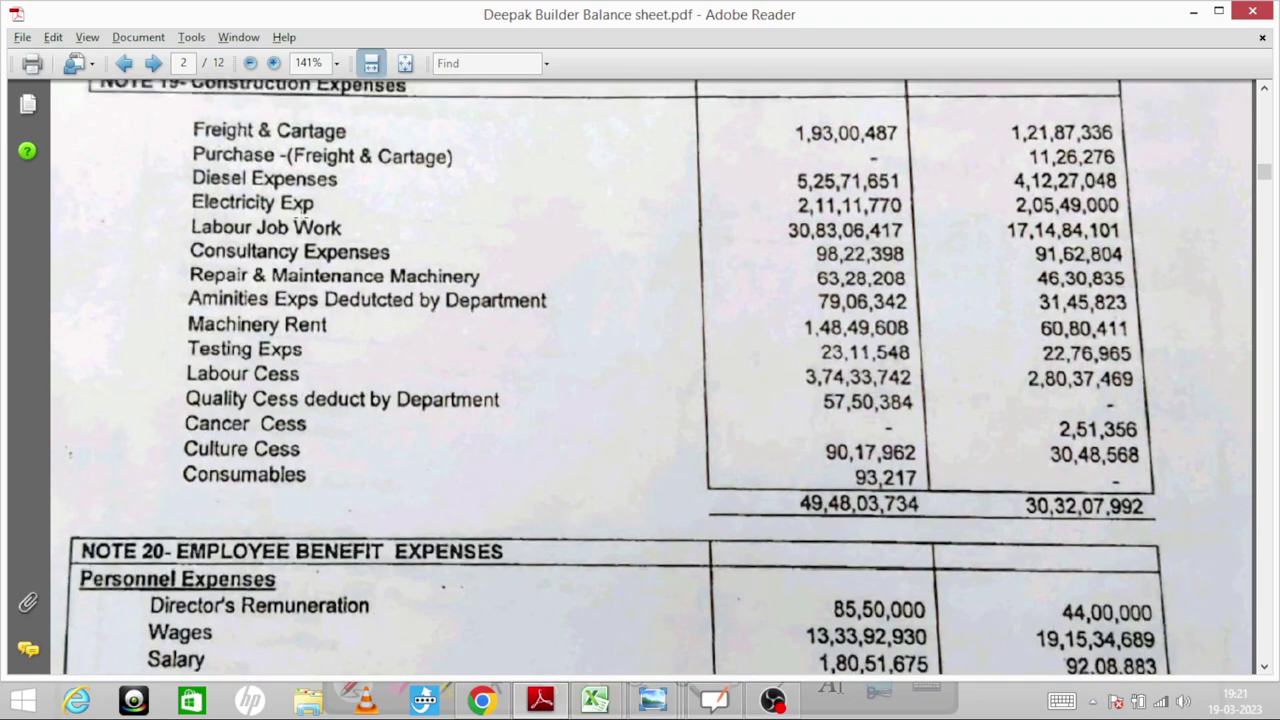
{"action": "scroll", "coordinate": [300, 220], "scroll_direction": "up", "scroll_amount": 4}
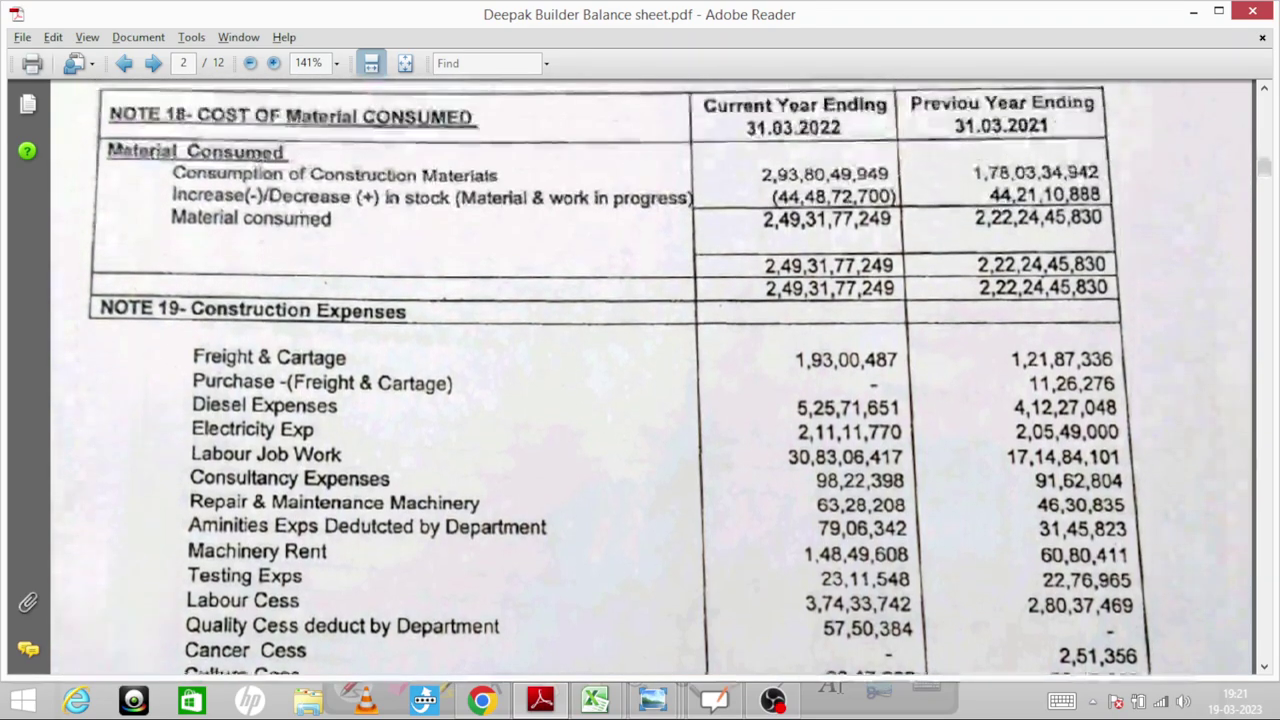
{"action": "scroll", "coordinate": [414, 260], "scroll_direction": "up", "scroll_amount": 5}
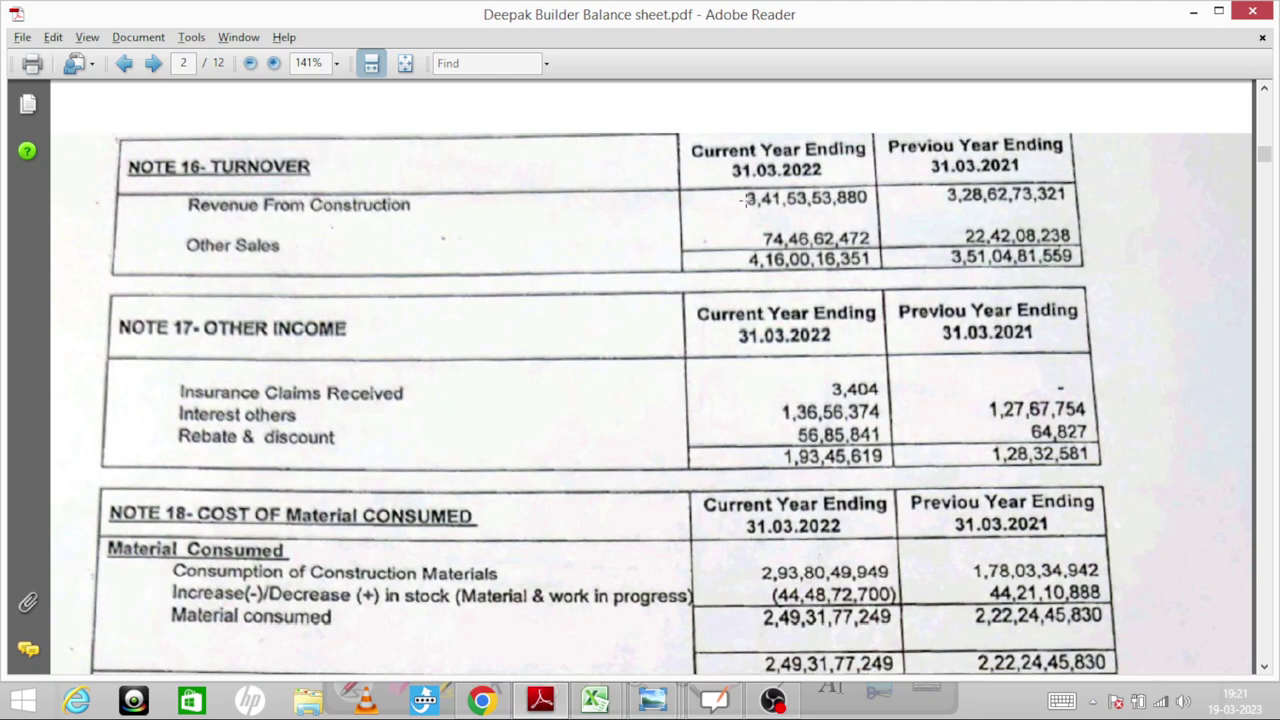
{"action": "scroll", "coordinate": [745, 199], "scroll_direction": "up", "scroll_amount": 10}
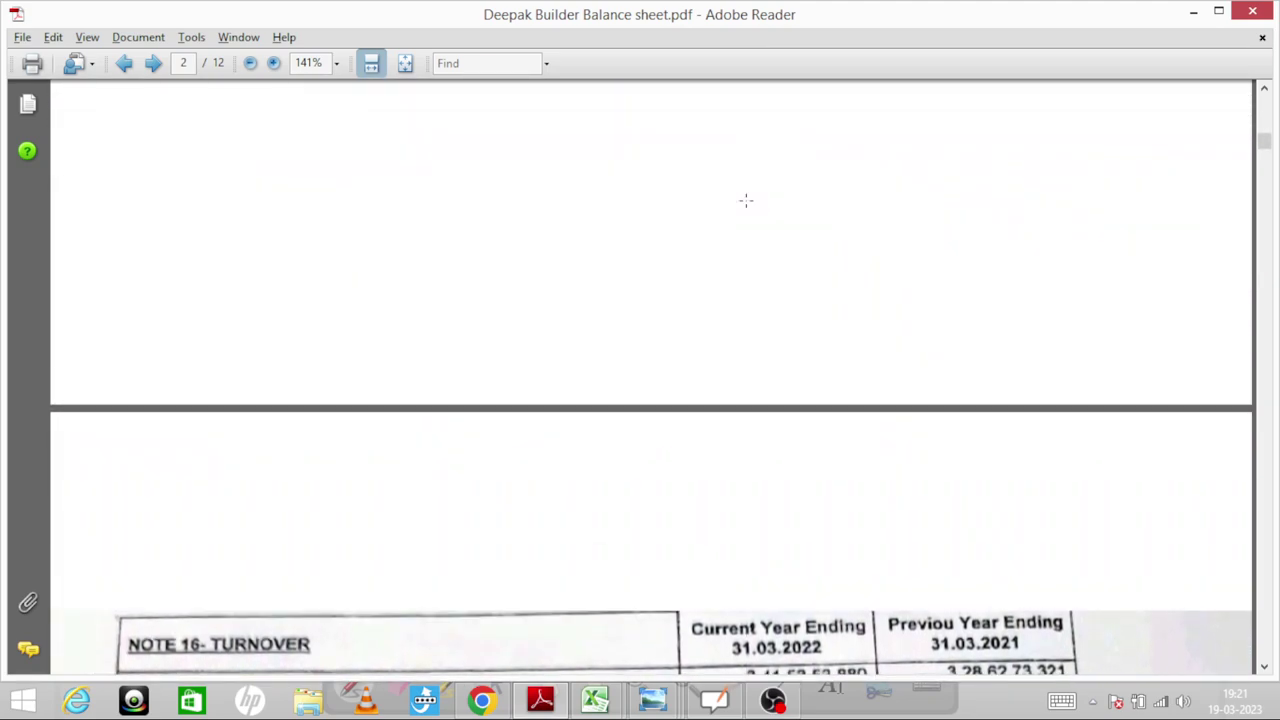
{"action": "scroll", "coordinate": [745, 200], "scroll_direction": "up", "scroll_amount": 8}
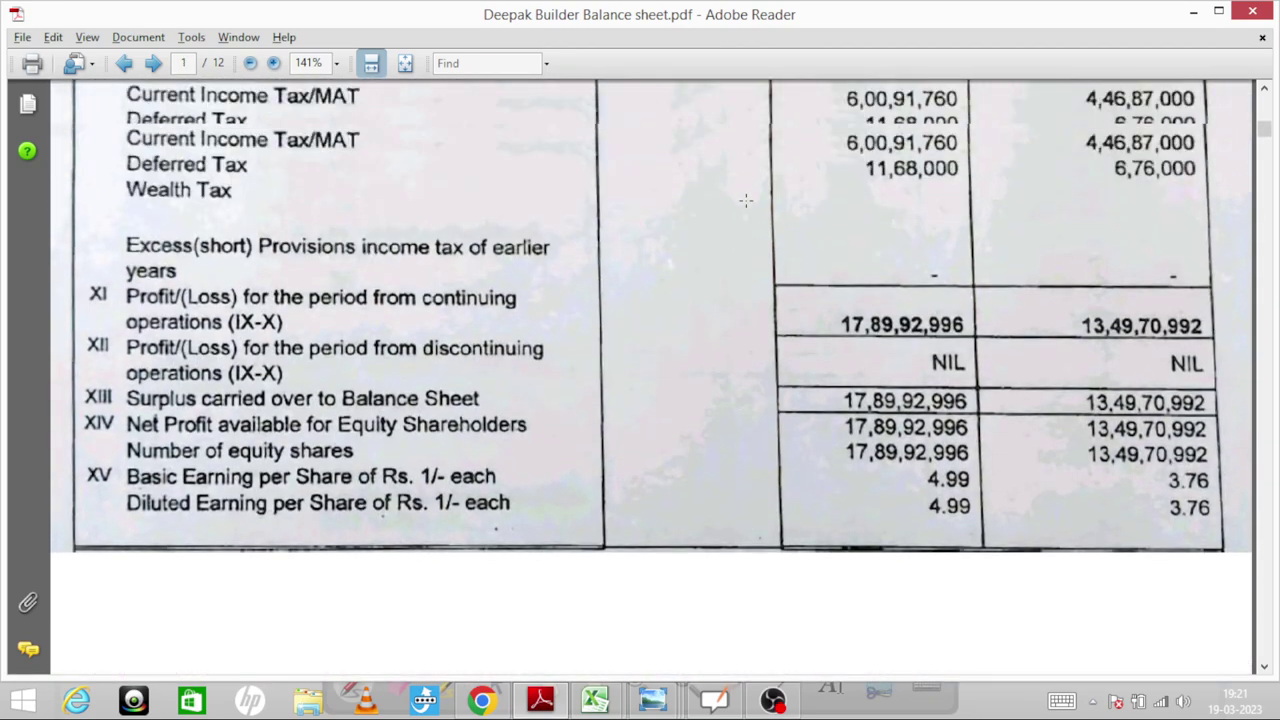
{"action": "scroll", "coordinate": [745, 200], "scroll_direction": "up", "scroll_amount": 7}
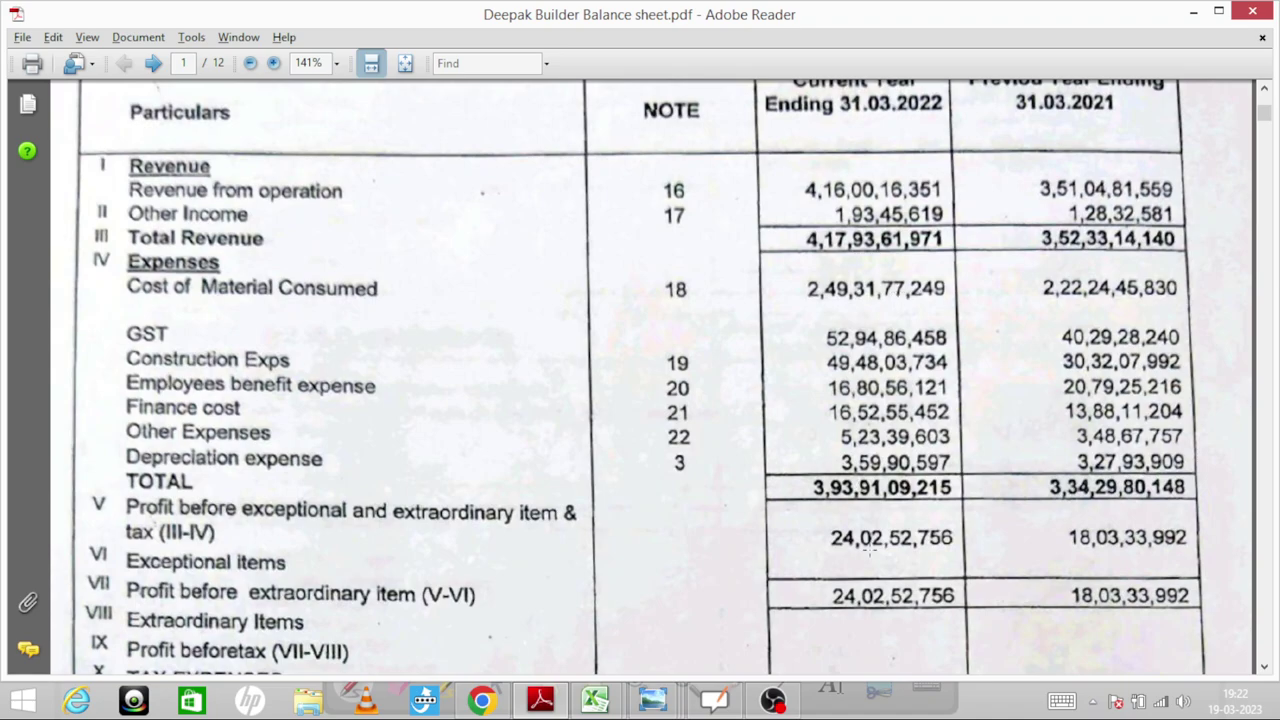
Check the FY 22 profit before tax in C4 of the Excel calculator against the PDF and examine Note 17- Other Income
{"action": "key", "text": "alt+Tab"}
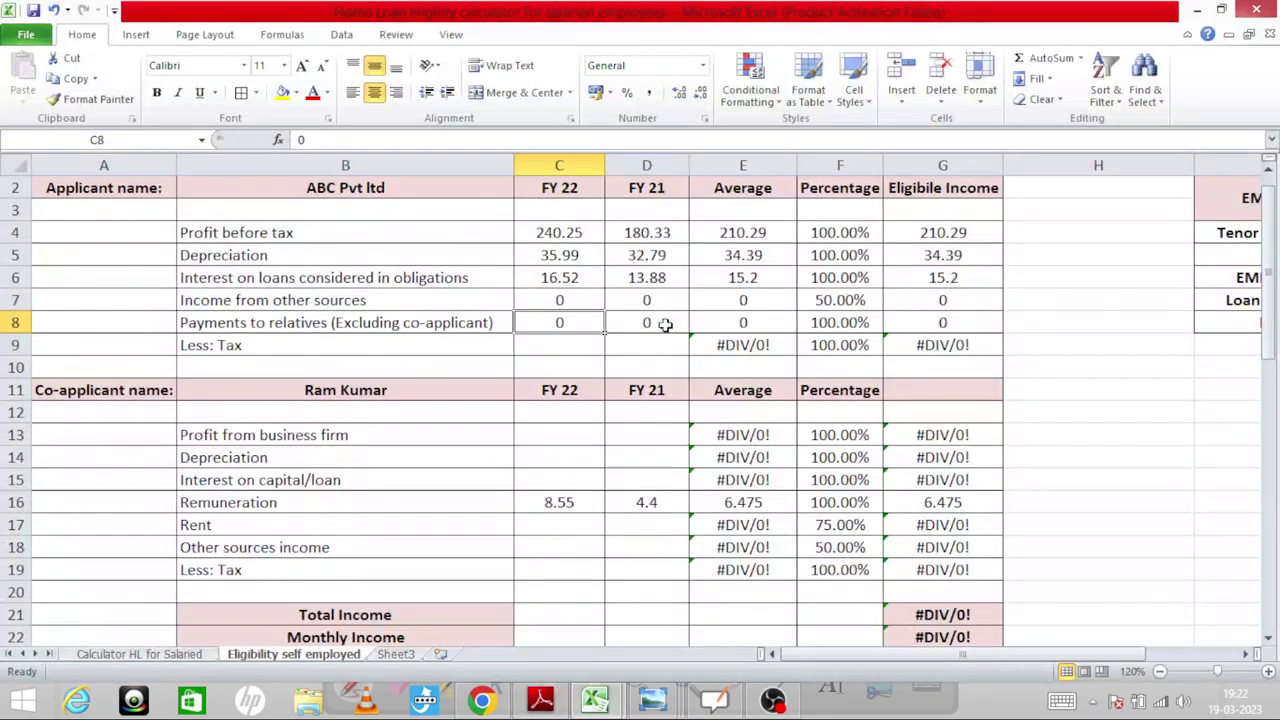
{"action": "left_click", "coordinate": [582, 231]}
{"action": "key", "text": "alt+Tab"}
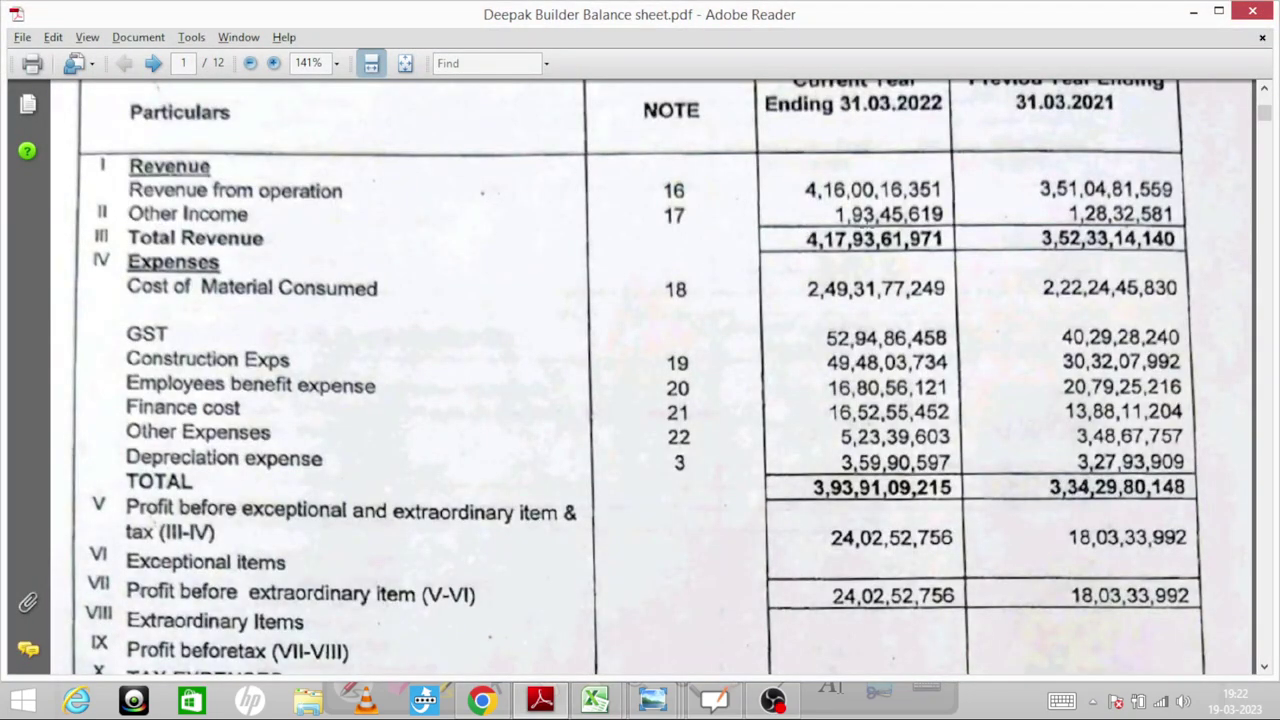
{"action": "scroll", "coordinate": [866, 228], "scroll_direction": "down", "scroll_amount": 15}
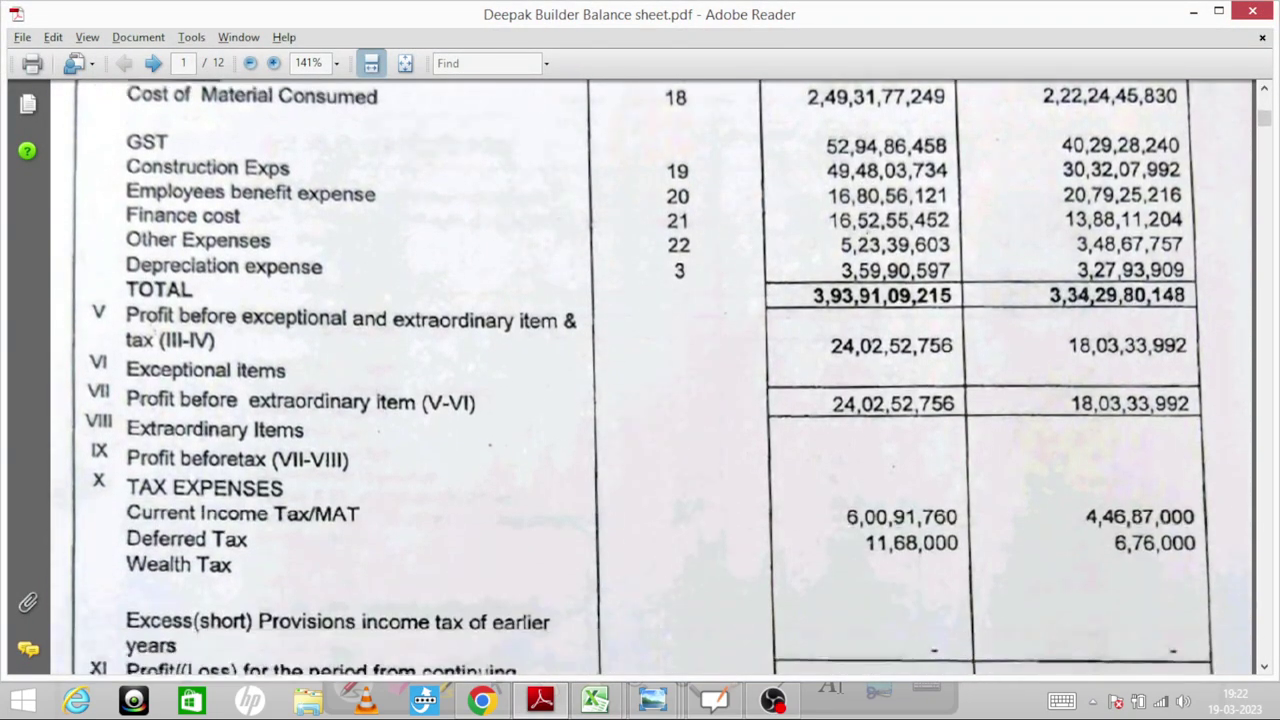
{"action": "scroll", "coordinate": [866, 228], "scroll_direction": "down", "scroll_amount": 15}
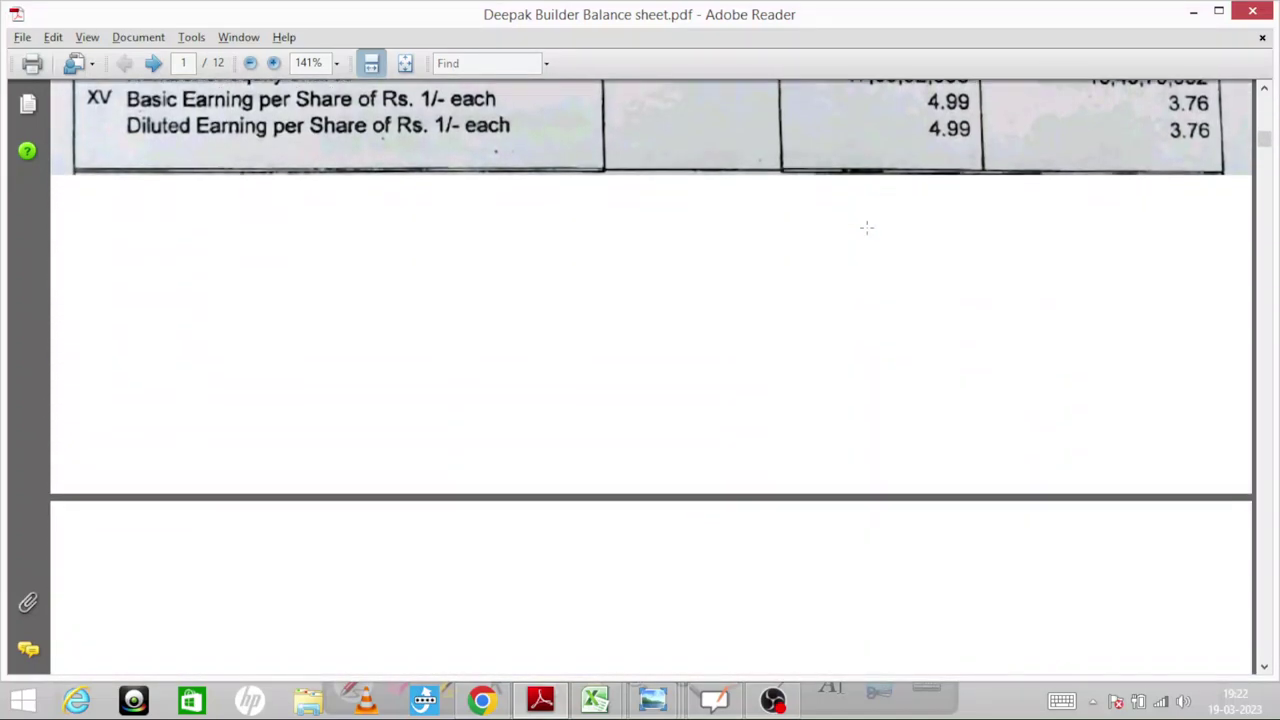
{"action": "scroll", "coordinate": [866, 226], "scroll_direction": "down", "scroll_amount": 5}
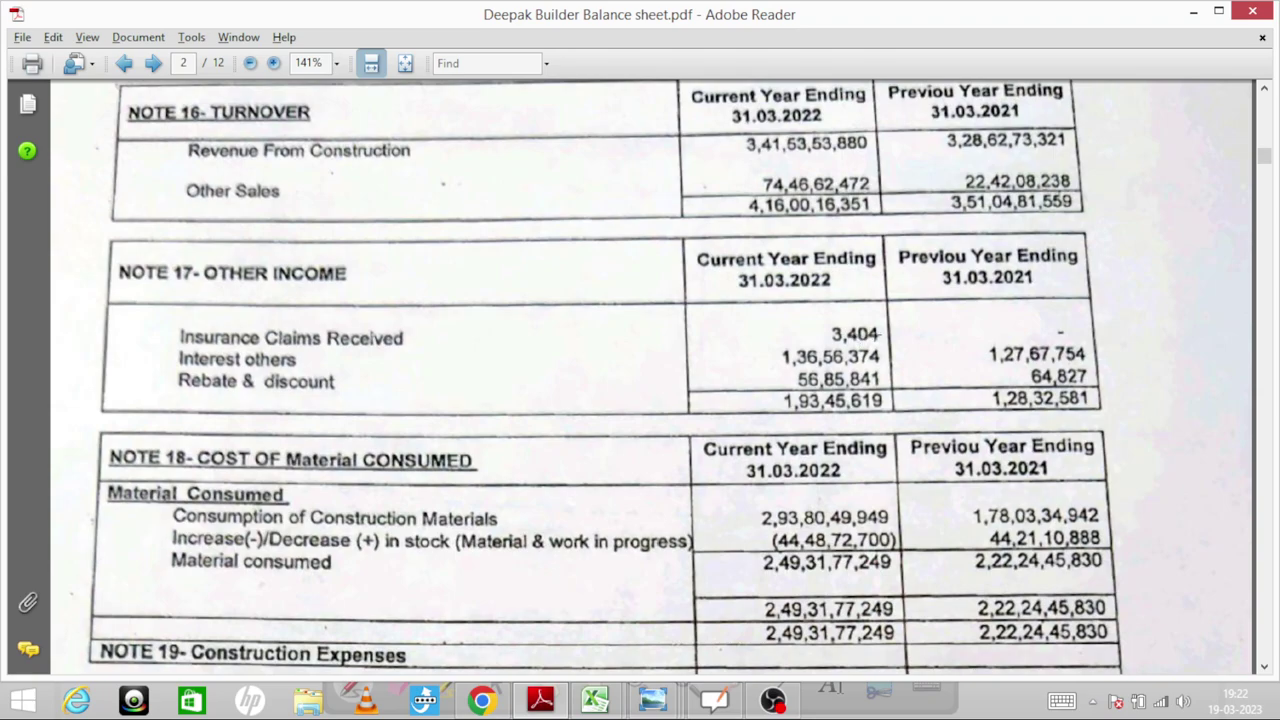
Compare the Note 17 other income items in the PDF with the applicant's income rows in the Excel calculator
{"action": "key", "text": "alt+Tab"}
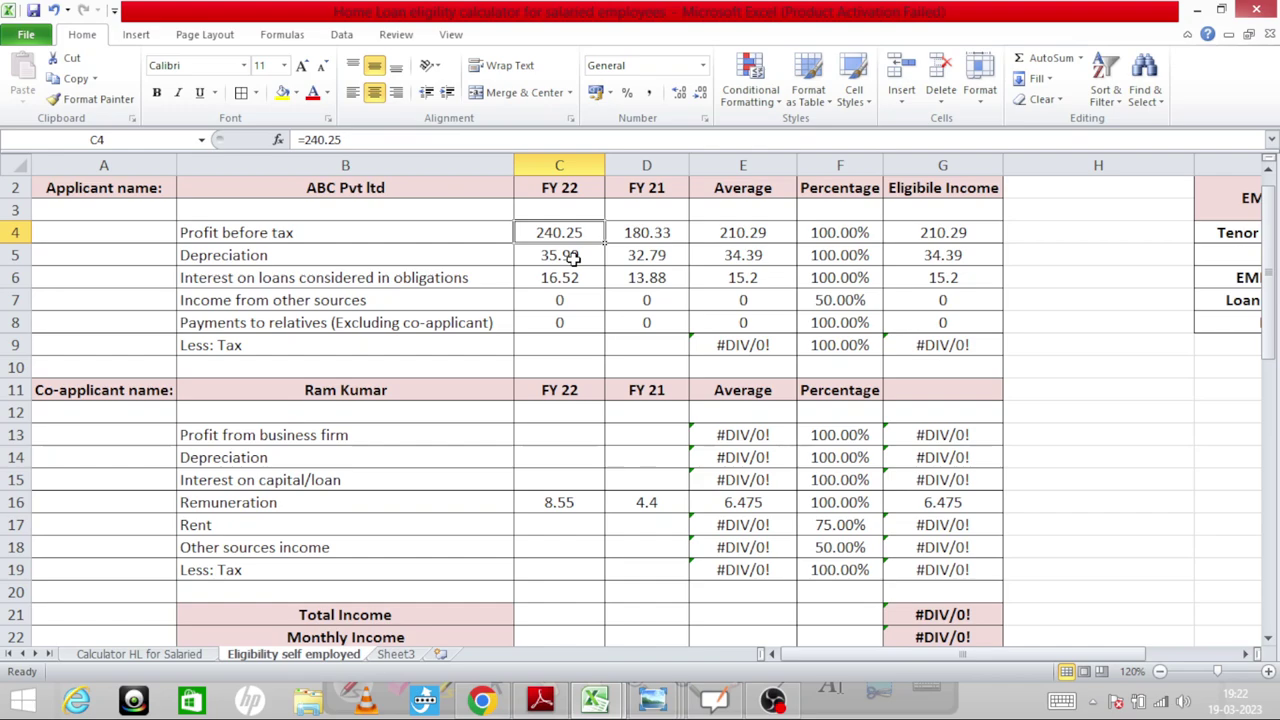
{"action": "key", "text": "alt+Tab"}
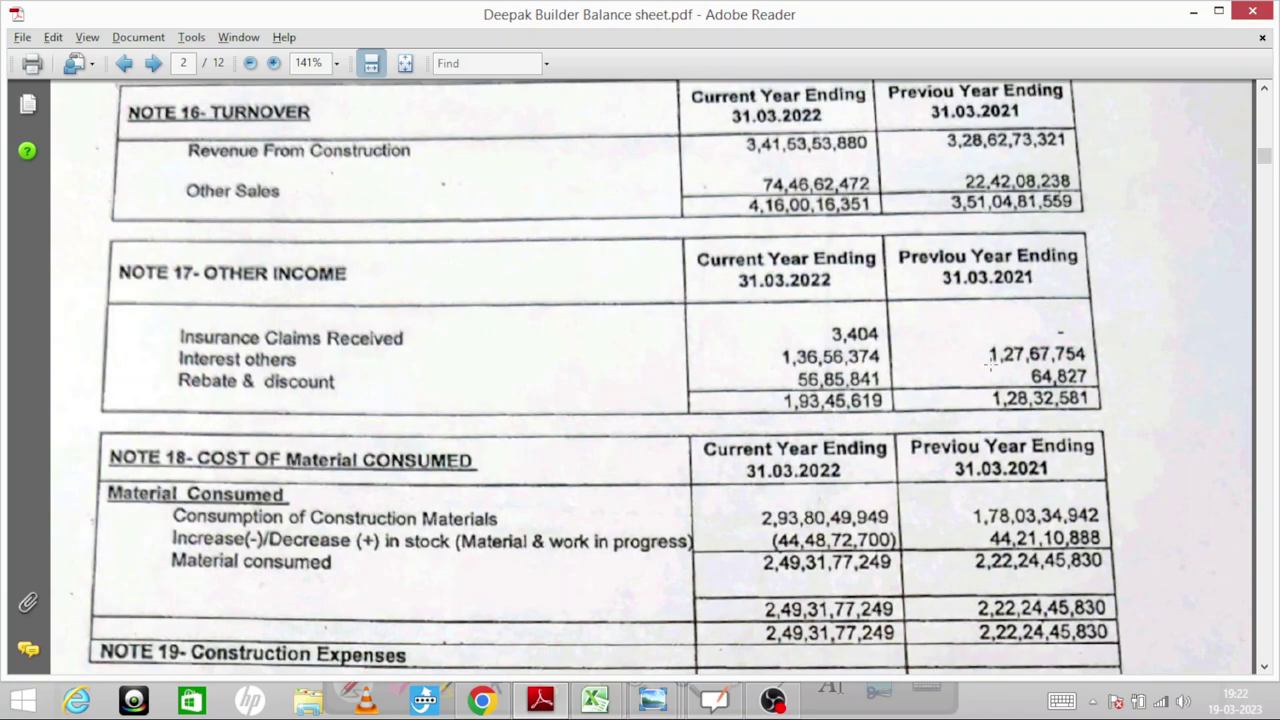
{"action": "key", "text": "alt+Tab"}
{"action": "key", "text": "alt+Tab"}
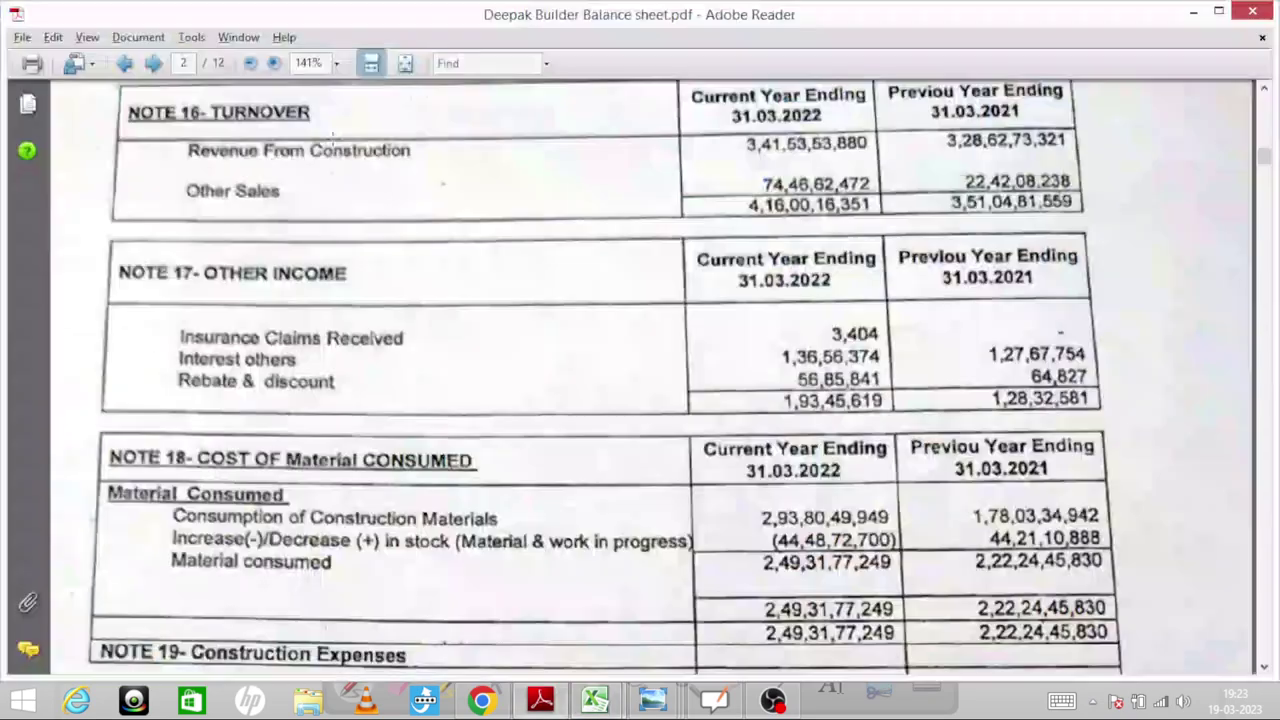
{"action": "key", "text": "alt+Tab"}
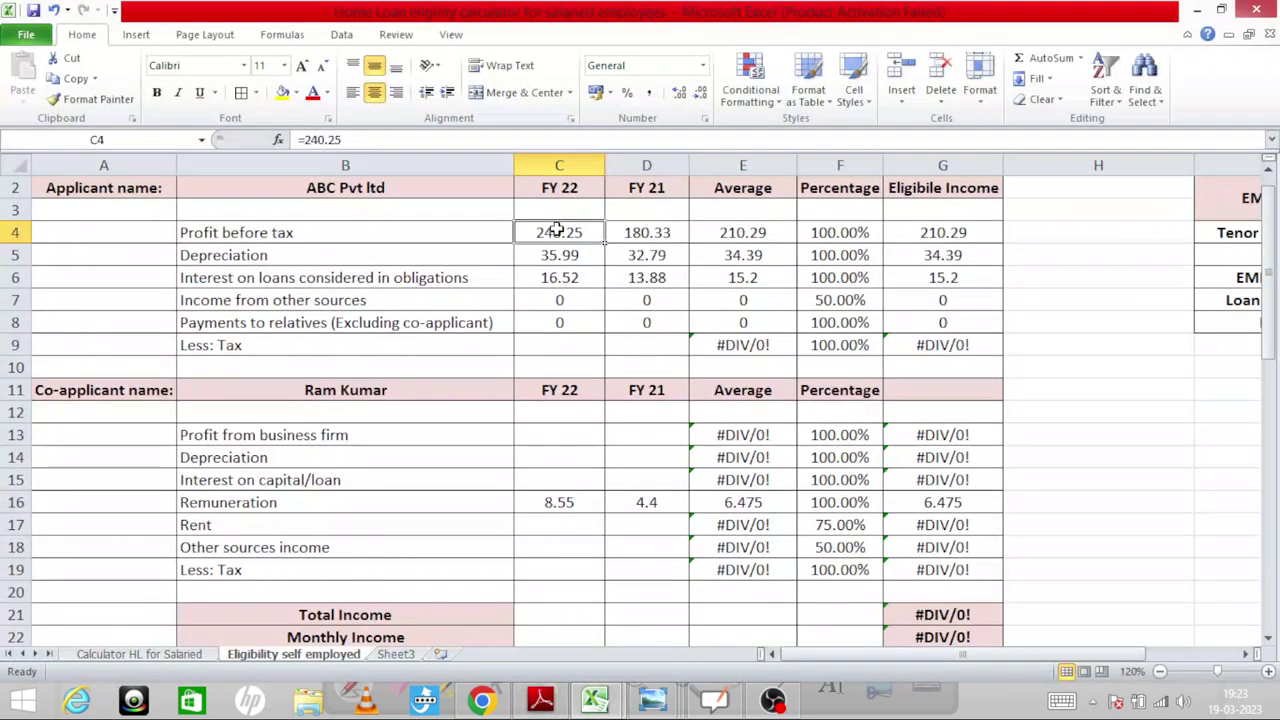
Subtract the FY 22 Note 17 interest of 13.66 from the applicant's profit before tax in C4 of the Excel calculator
{"action": "key", "text": "alt+Tab"}
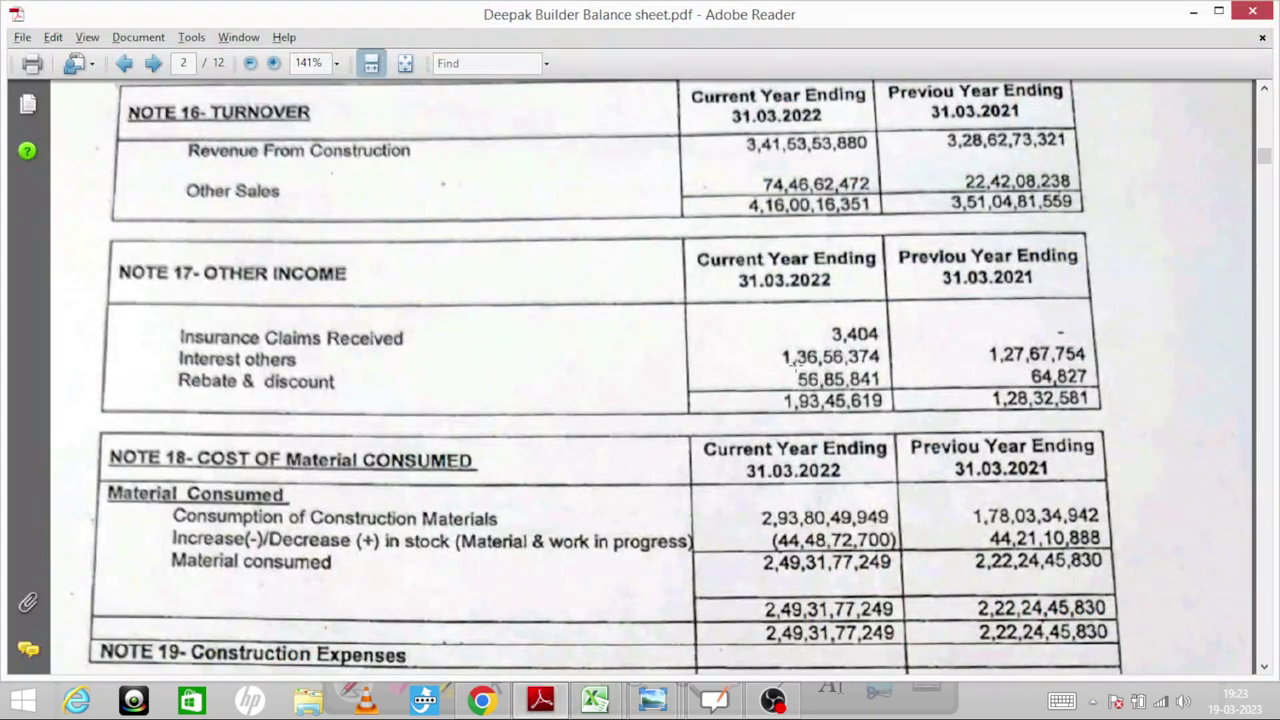
{"action": "key", "text": "alt+Tab"}
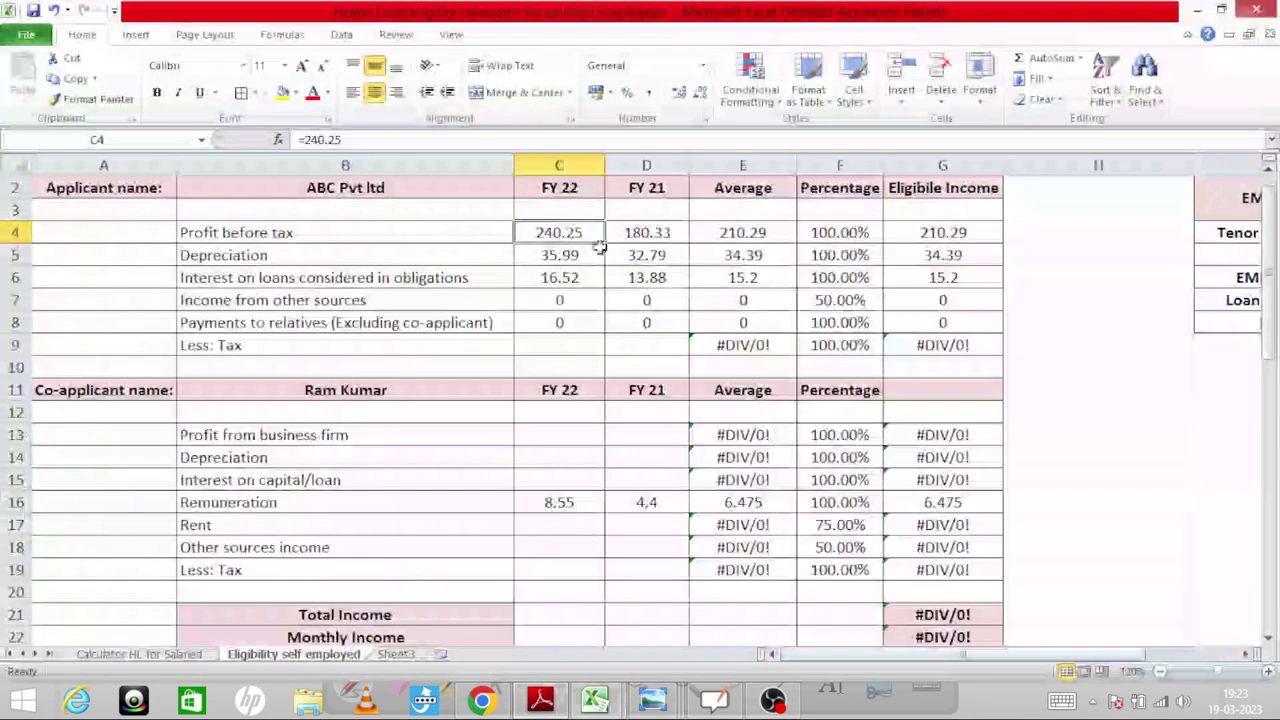
{"action": "left_click", "coordinate": [369, 141]}
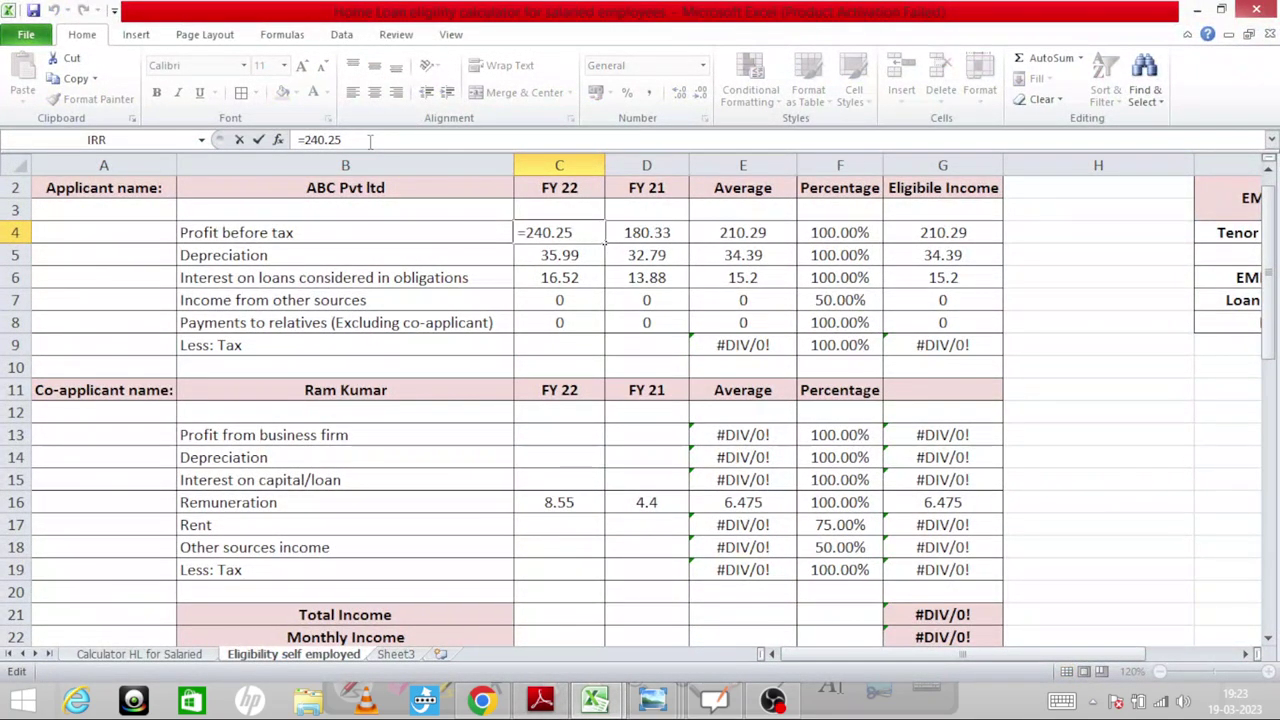
{"action": "type", "text": "-13.66"}
{"action": "key", "text": "Return"}
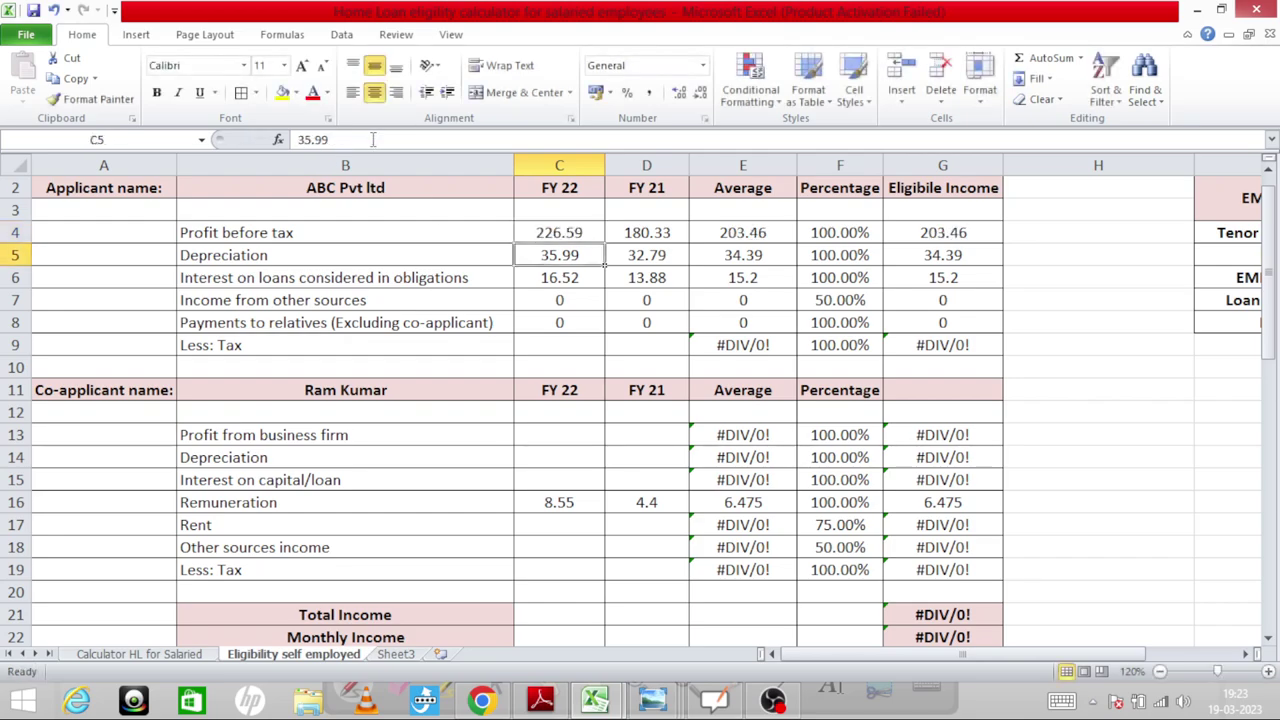
Turn the applicant's FY 21 profit before tax in D4 into a formula that subtracts the Note 17 interest of 12.77
{"action": "key", "text": "Up"}
{"action": "key", "text": "Right"}
{"action": "key", "text": "alt+Tab"}
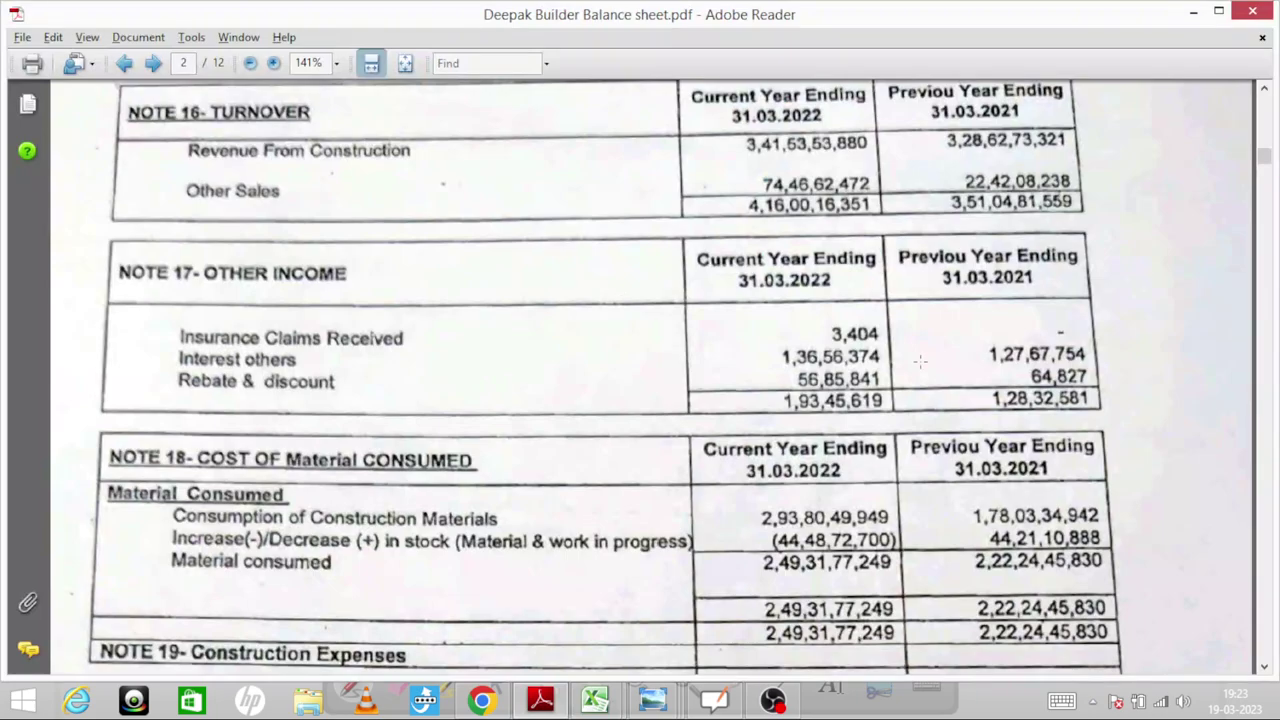
{"action": "key", "text": "alt+Tab"}
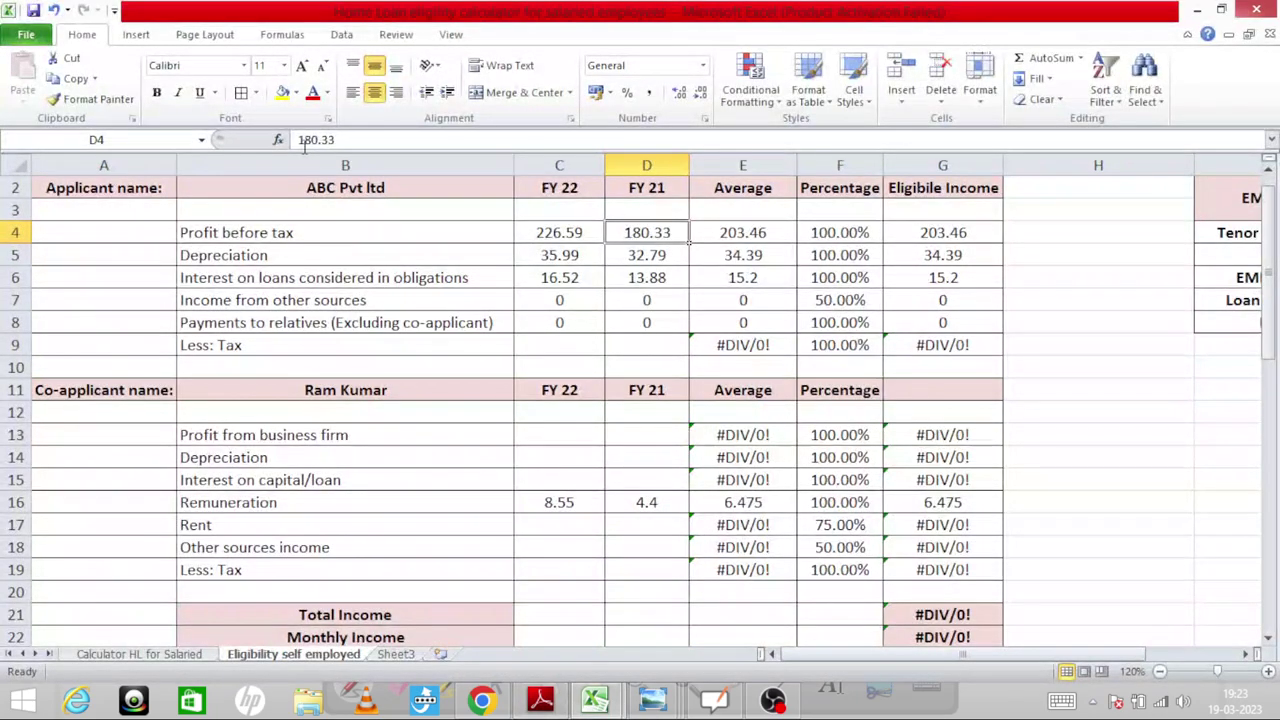
{"action": "left_click", "coordinate": [297, 140]}
{"action": "type", "text": "="}
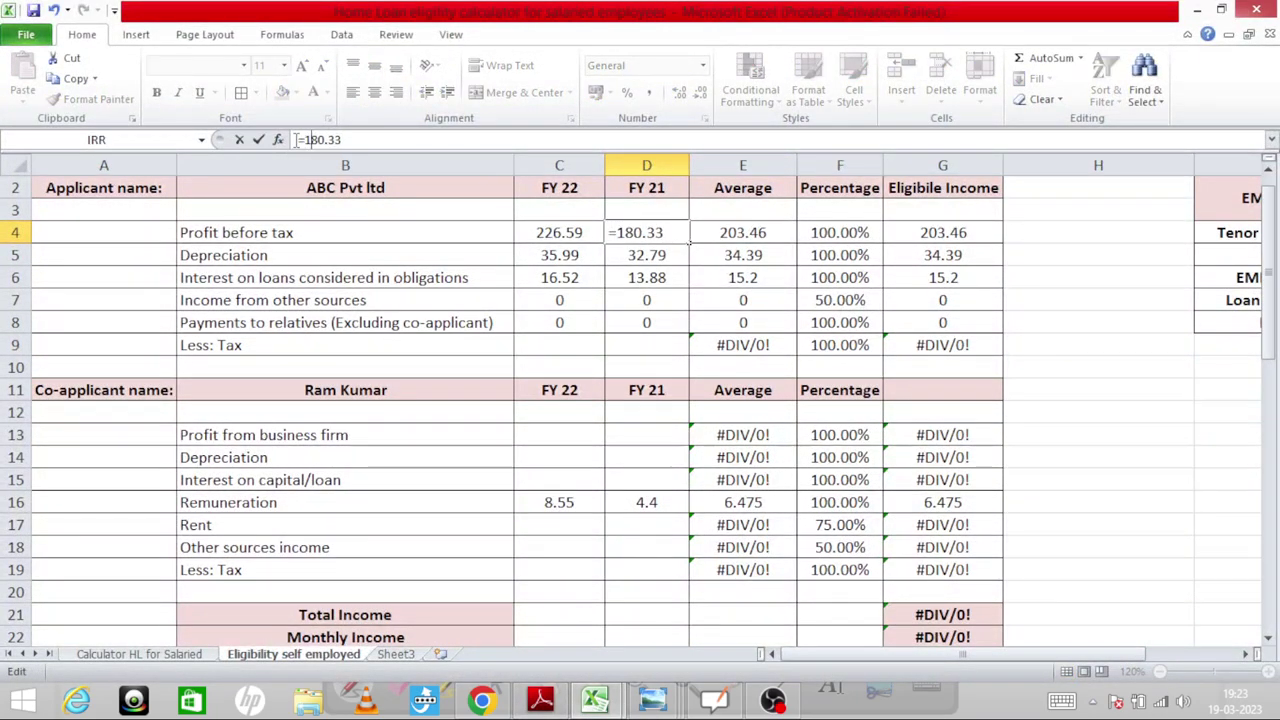
{"action": "type", "text": "-12.77"}
{"action": "key", "text": "Return"}
{"action": "key", "text": "Up"}
{"action": "key", "text": "Left"}
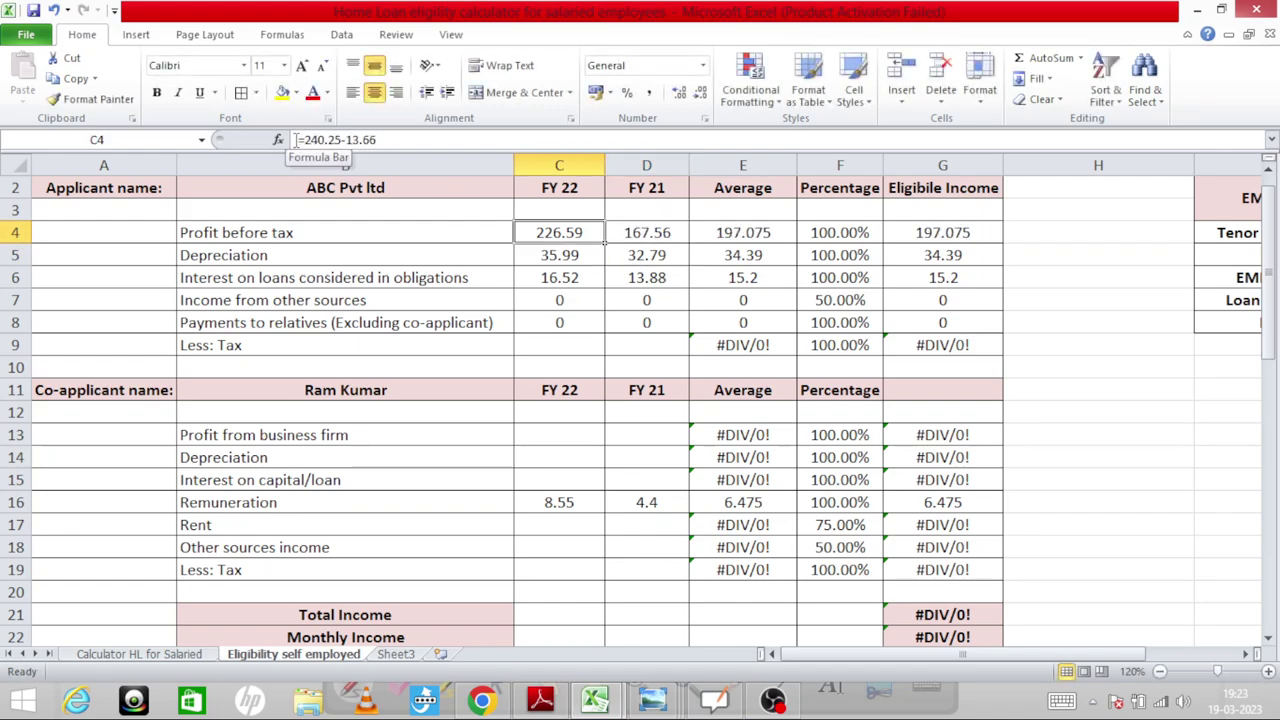
Check Interest others in the PDF and set the applicant's FY 22 income from other sources in C7 to 13.66
{"action": "key", "text": "Down"}
{"action": "key", "text": "Down"}
{"action": "key", "text": "alt+Tab"}
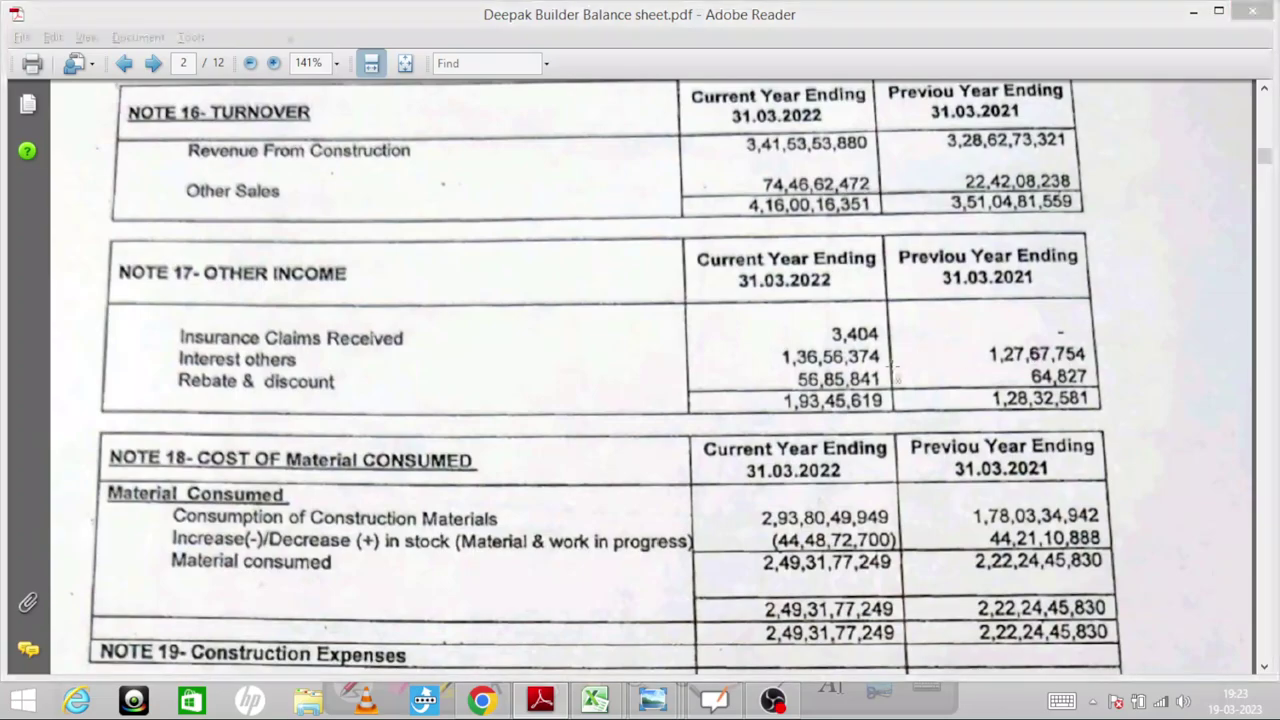
{"action": "key", "text": "alt+Tab"}
{"action": "key", "text": "Down"}
{"action": "key", "text": "alt+Tab"}
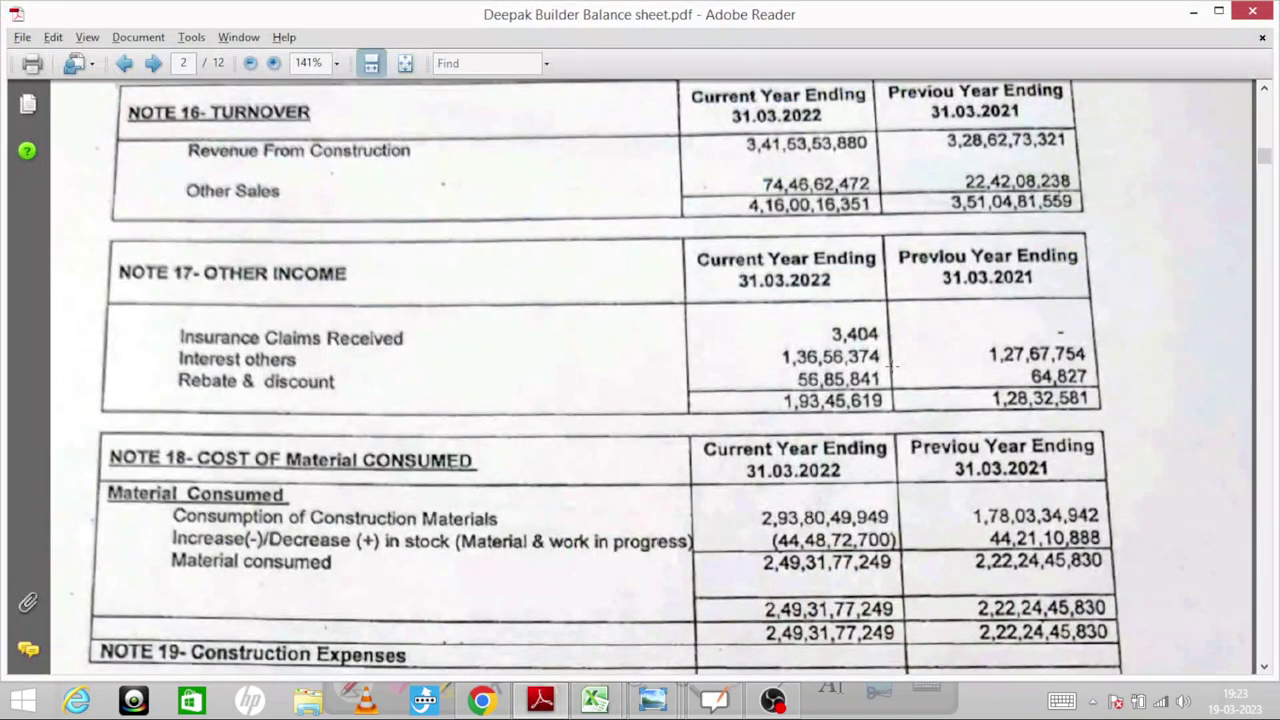
{"action": "key", "text": "alt+Tab"}
{"action": "type", "text": "13.66"}
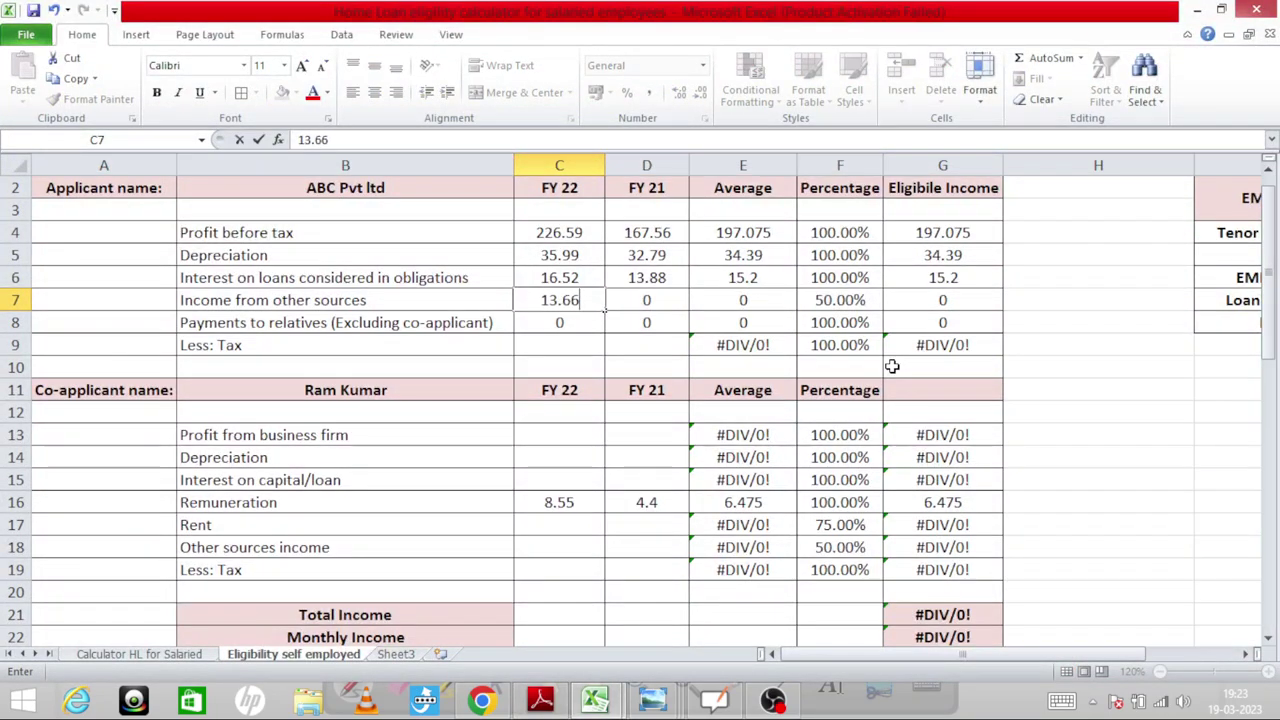
{"action": "key", "text": "Tab"}
Set the applicant's FY 21 income from other sources in D7 to 12.77
{"action": "key", "text": "alt+Tab"}
{"action": "key", "text": "alt+Tab"}
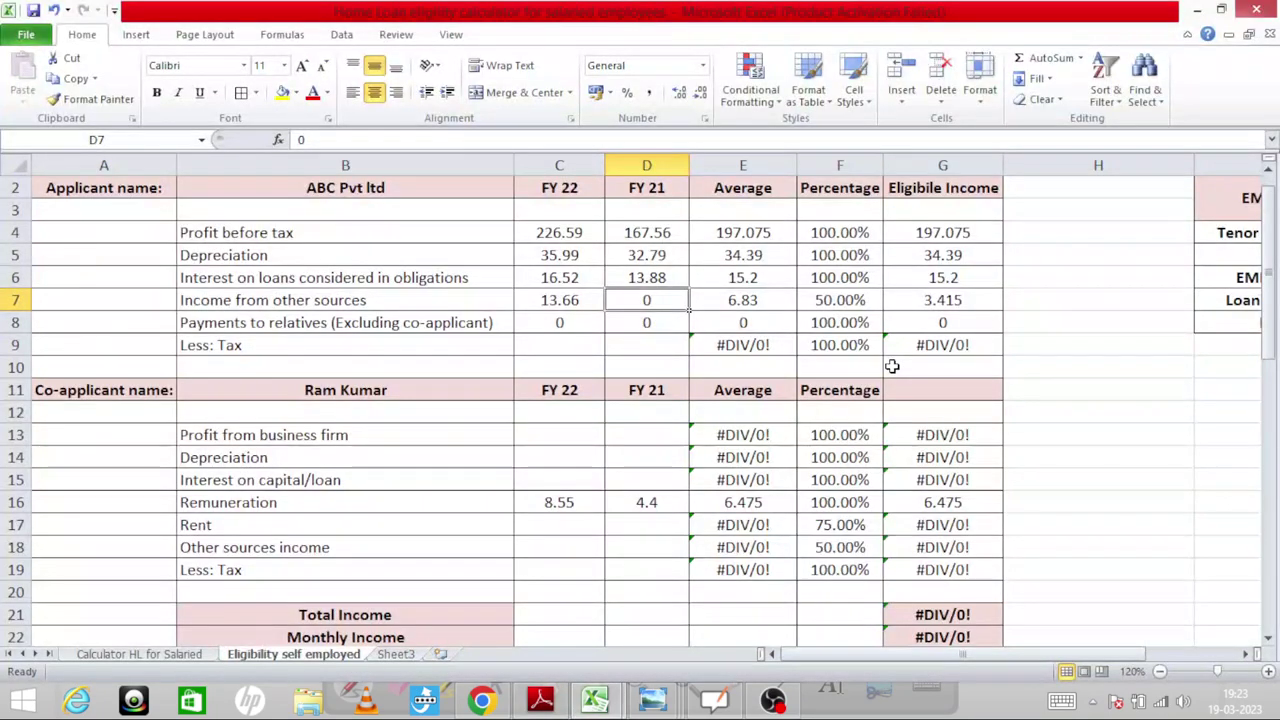
{"action": "type", "text": "12.77"}
{"action": "key", "text": "Down"}
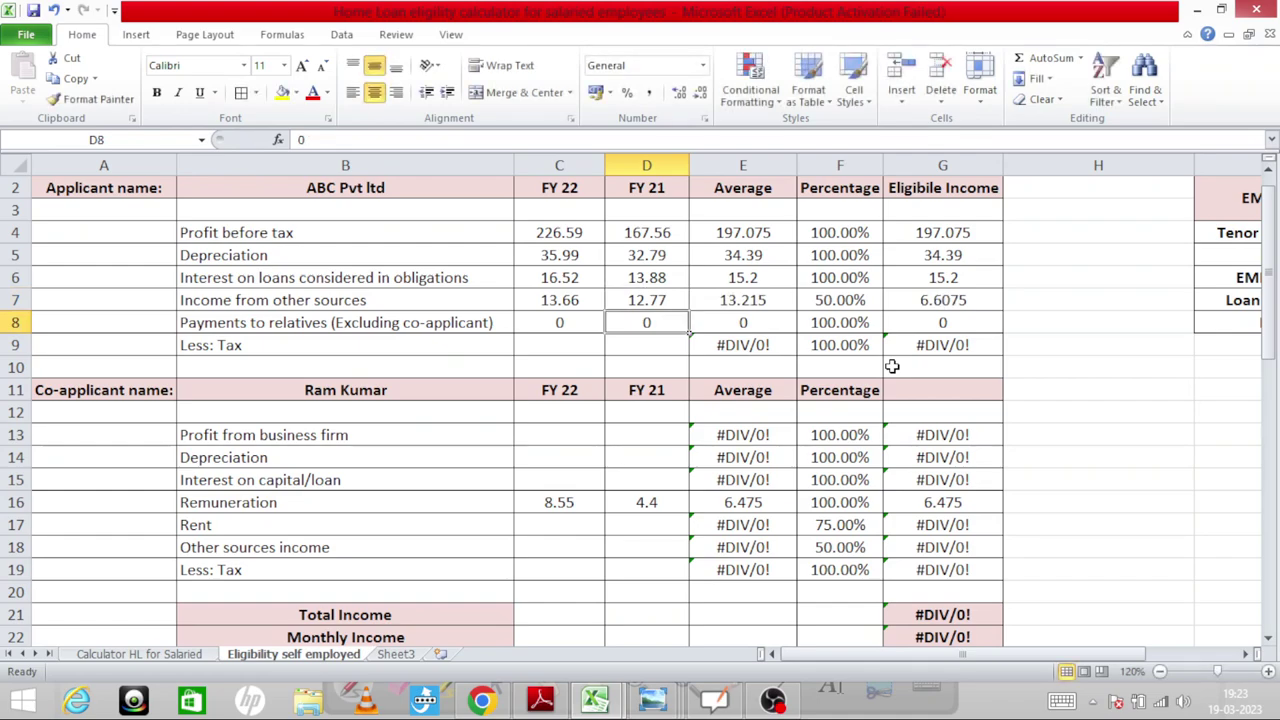
Examine the percentage and eligible income of the applicant's other-sources row against the profit before tax row
{"action": "key", "text": "Up"}
{"action": "key", "text": "Left"}
{"action": "key", "text": "Right"}
{"action": "key", "text": "Right"}
{"action": "key", "text": "Right"}
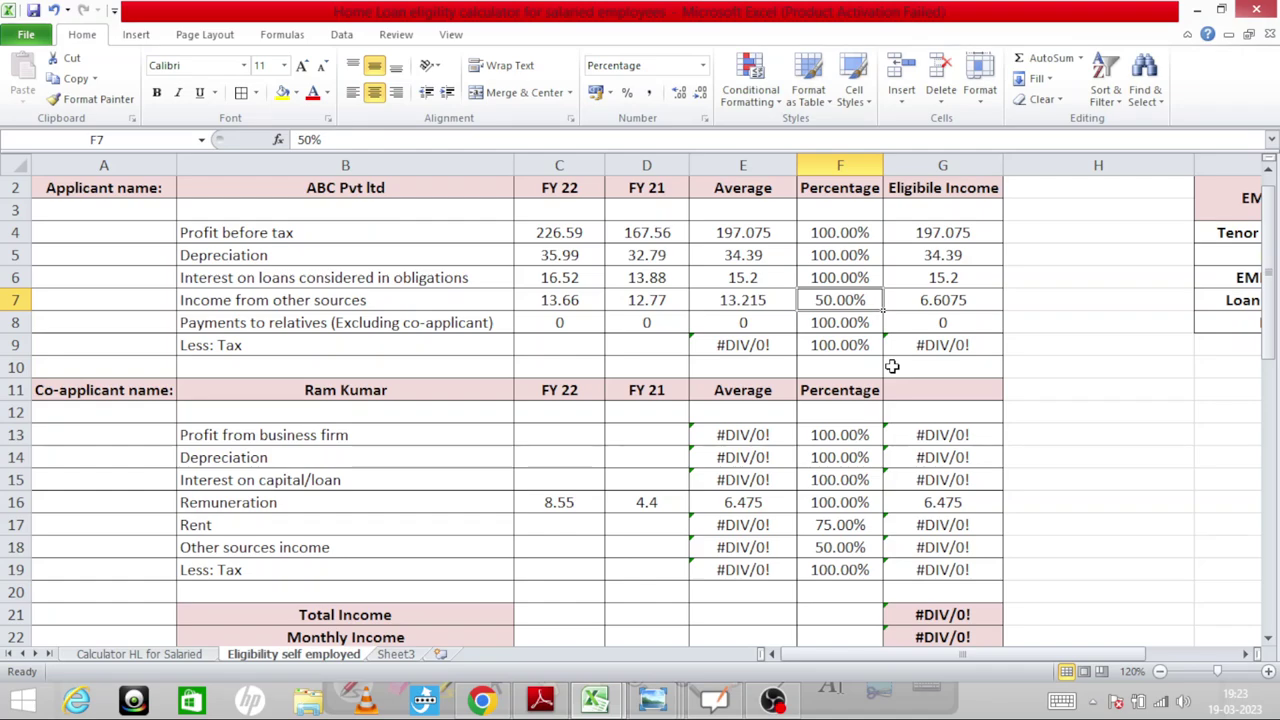
{"action": "key", "text": "Up"}
{"action": "key", "text": "Up"}
{"action": "key", "text": "Up"}
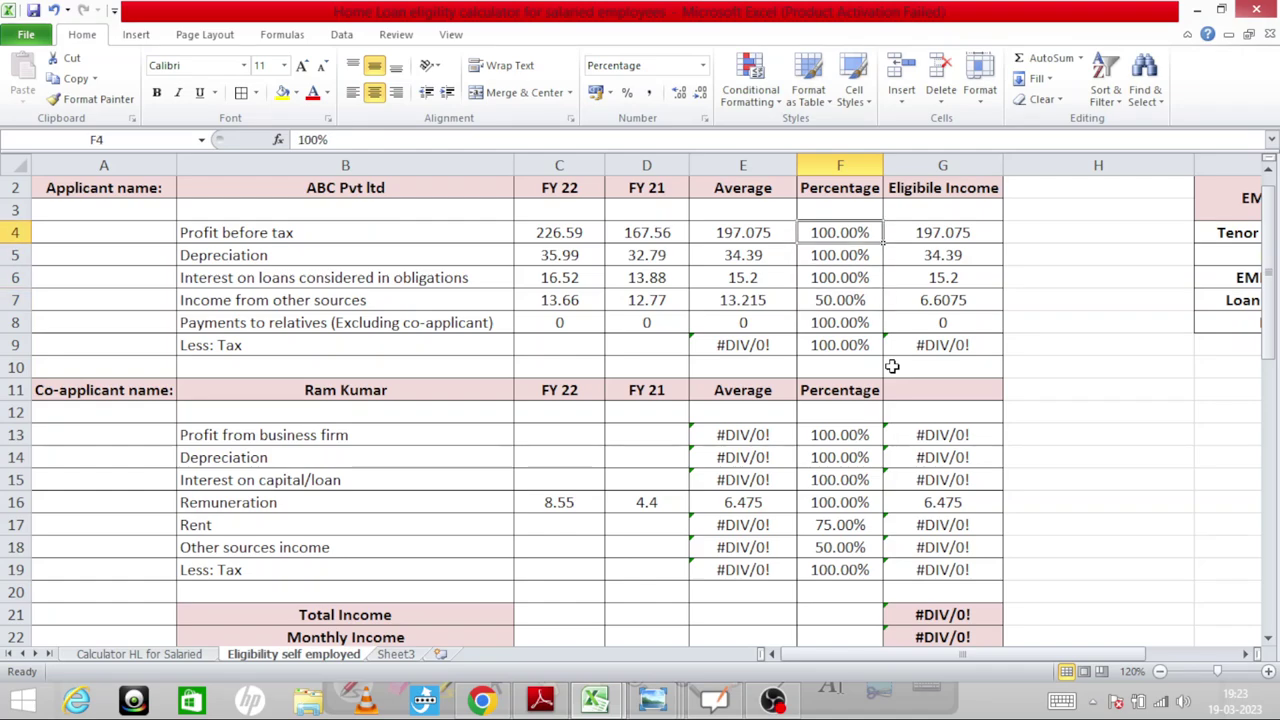
{"action": "key", "text": "Down"}
{"action": "key", "text": "Down"}
{"action": "key", "text": "Down"}
{"action": "key", "text": "Down"}
{"action": "key", "text": "Up"}
{"action": "key", "text": "Right"}
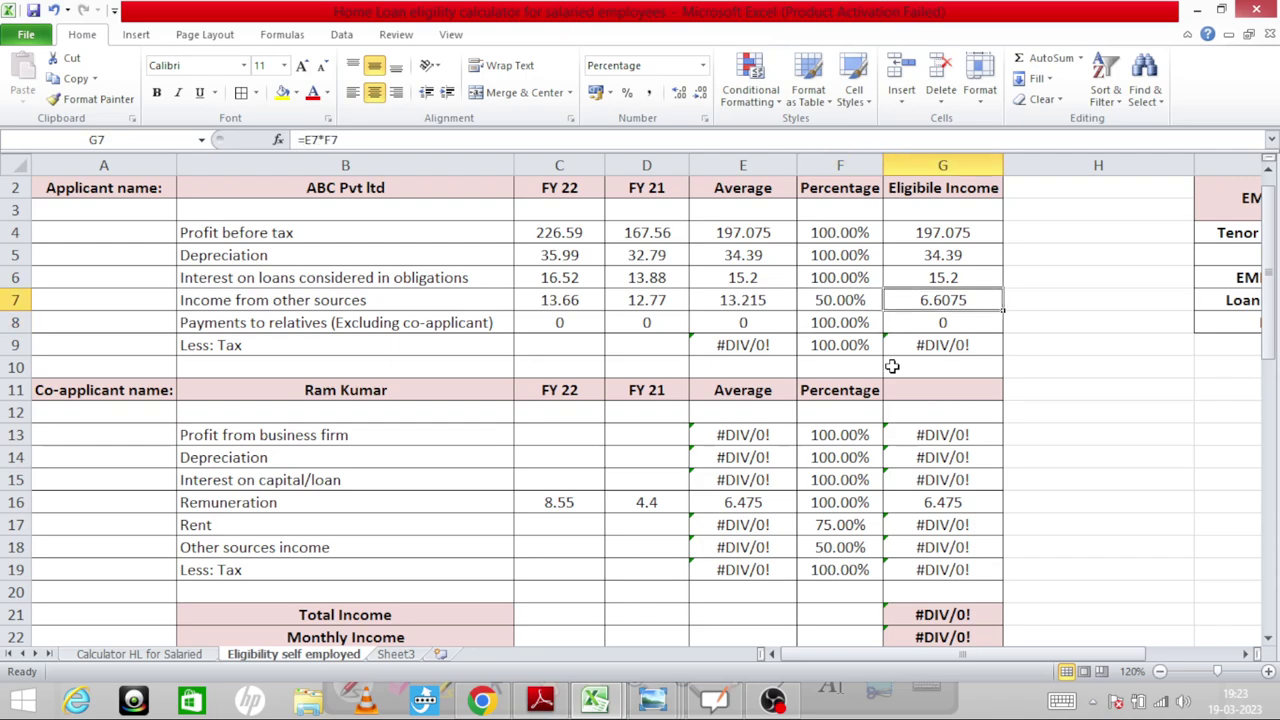
{"action": "key", "text": "Down"}
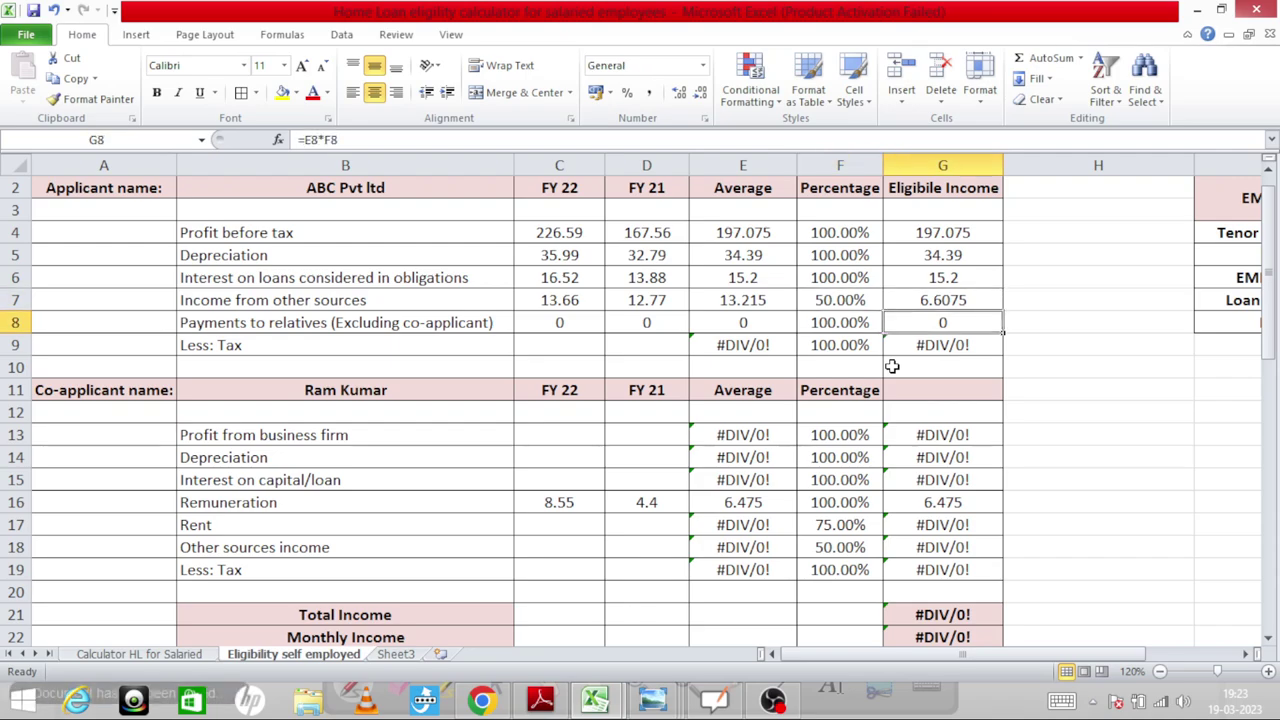
Switch to the balance sheet PDF in Adobe Reader and find the Current Income Tax/MAT figures on page 1
{"action": "key", "text": "Down"}
{"action": "key", "text": "Left"}
{"action": "key", "text": "Left"}
{"action": "key", "text": "Left"}
{"action": "key", "text": "Left"}
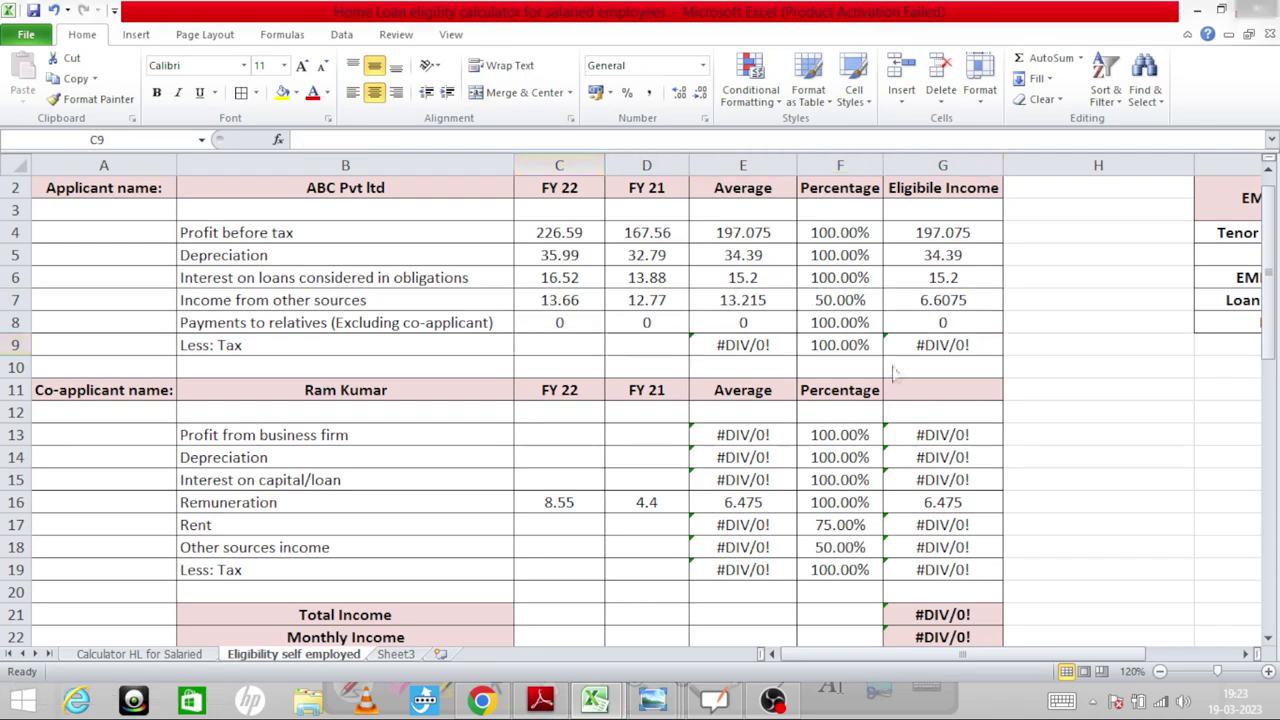
{"action": "key", "text": "alt+Tab"}
{"action": "scroll", "coordinate": [892, 370], "scroll_direction": "up", "scroll_amount": 3}
{"action": "scroll", "coordinate": [892, 368], "scroll_direction": "down", "scroll_amount": 10}
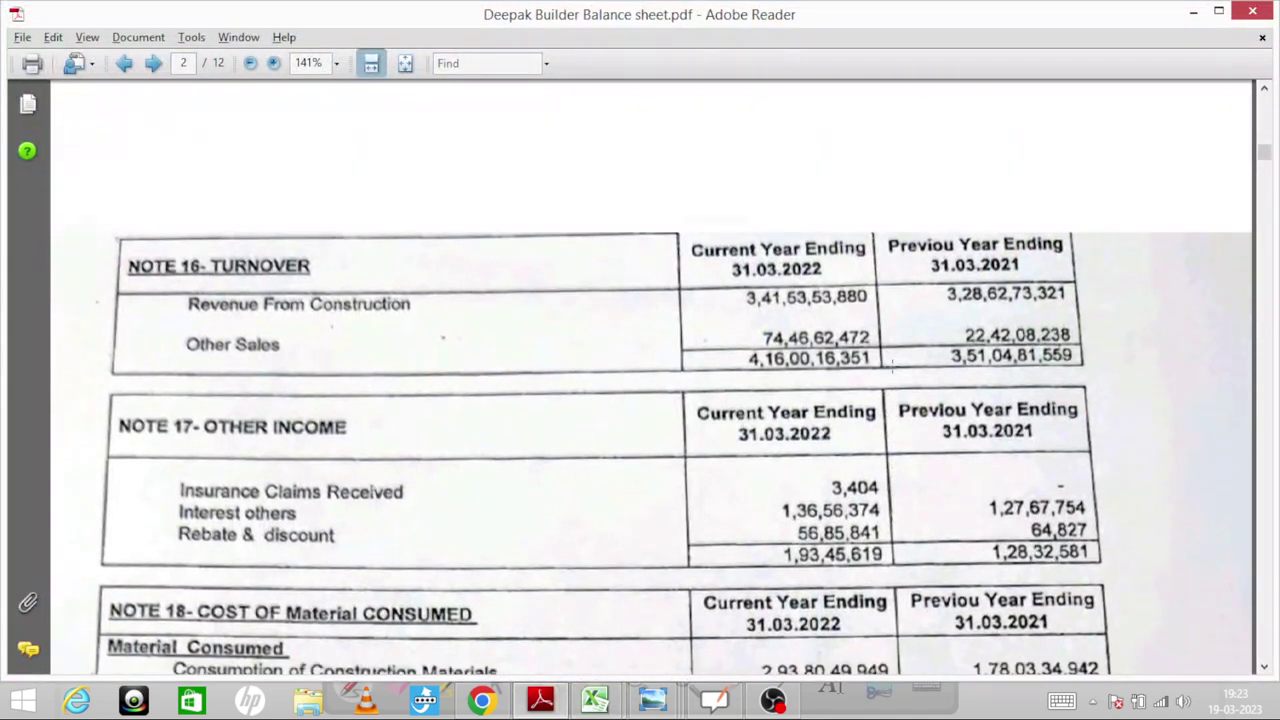
{"action": "scroll", "coordinate": [892, 368], "scroll_direction": "up", "scroll_amount": 8}
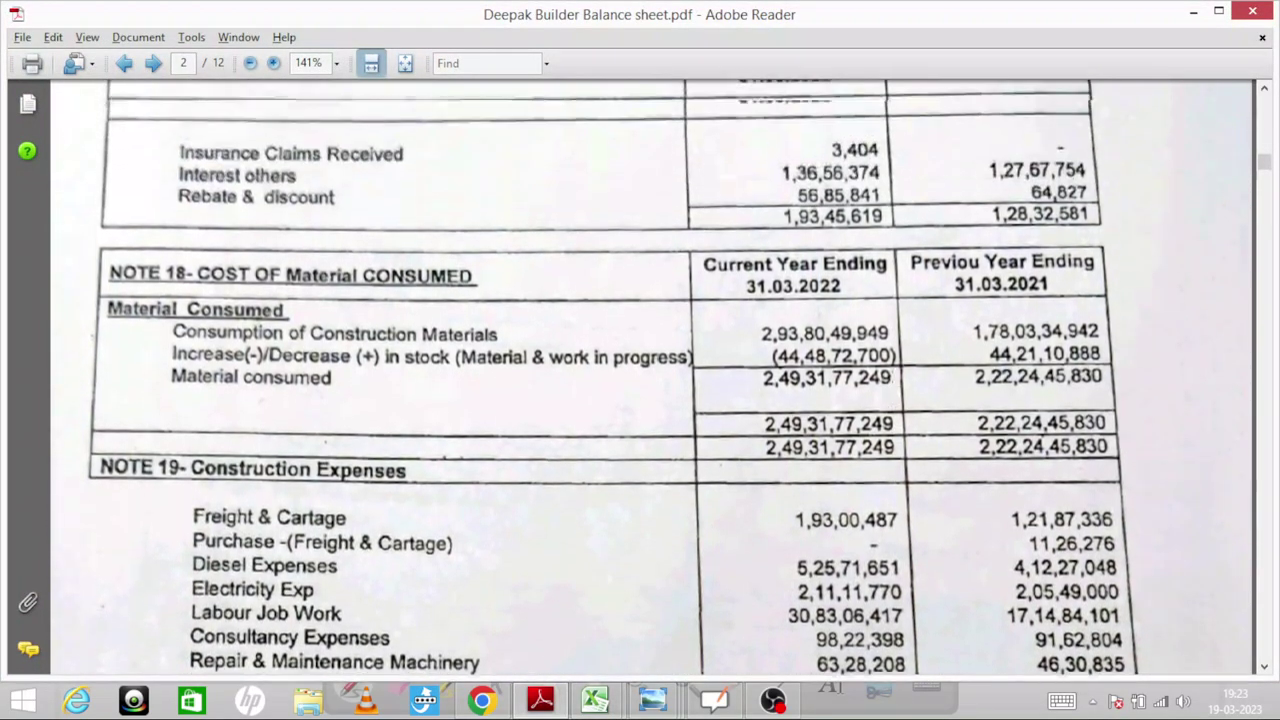
{"action": "scroll", "coordinate": [892, 366], "scroll_direction": "up", "scroll_amount": 10}
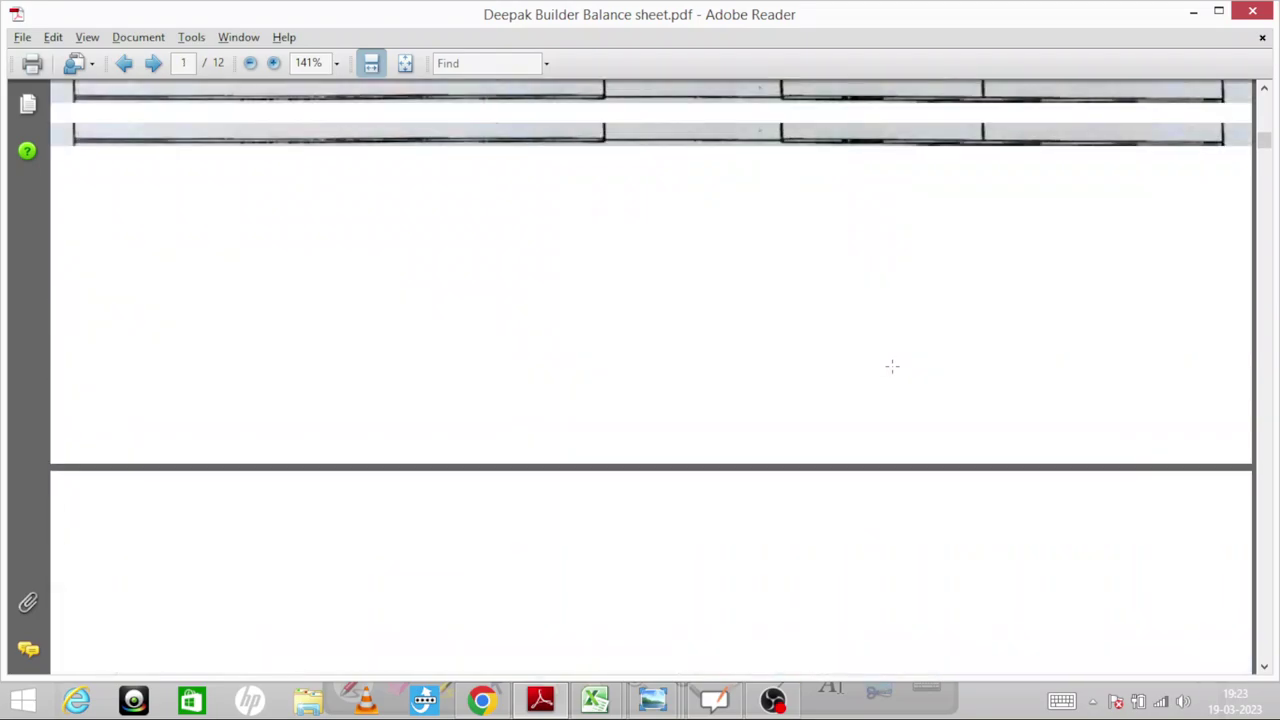
{"action": "scroll", "coordinate": [892, 366], "scroll_direction": "up", "scroll_amount": 2}
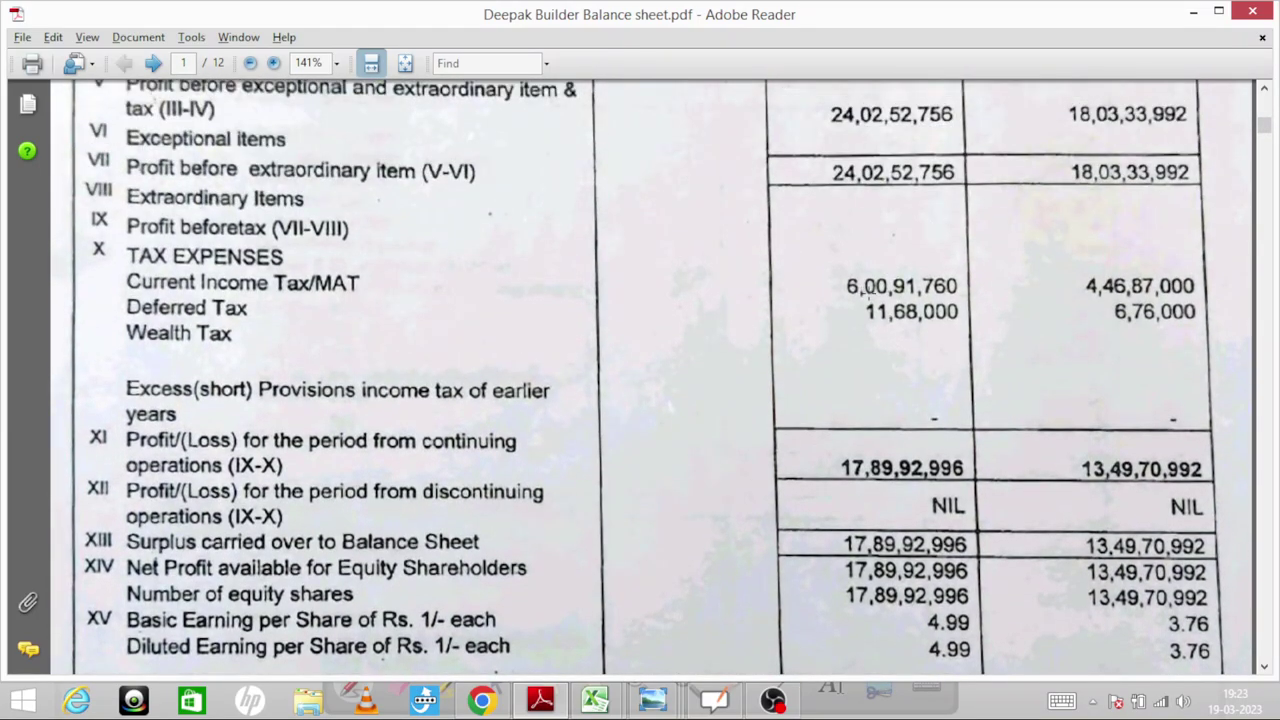
Switch to the Excel calculator and set the applicant's FY 22 tax in C9 to 60.09
{"action": "key", "text": "alt+Tab"}
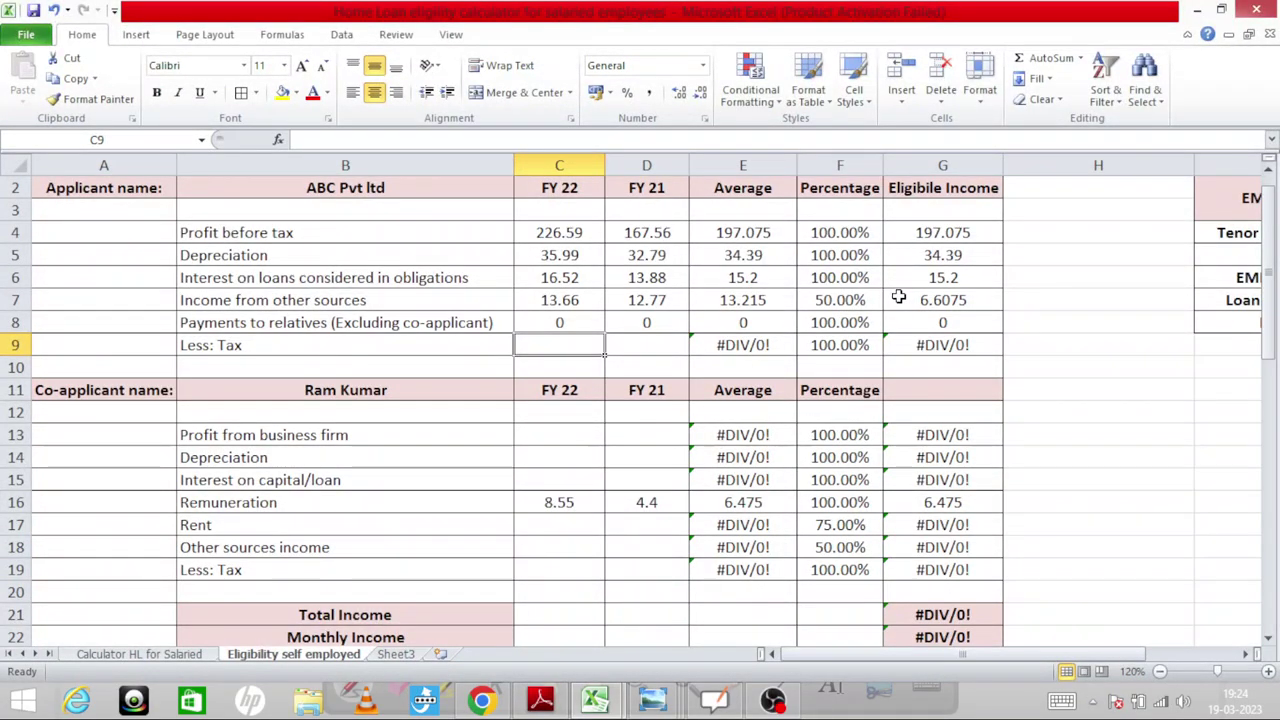
{"action": "type", "text": "60.09"}
{"action": "key", "text": "BackSpace"}
{"action": "key", "text": "BackSpace"}
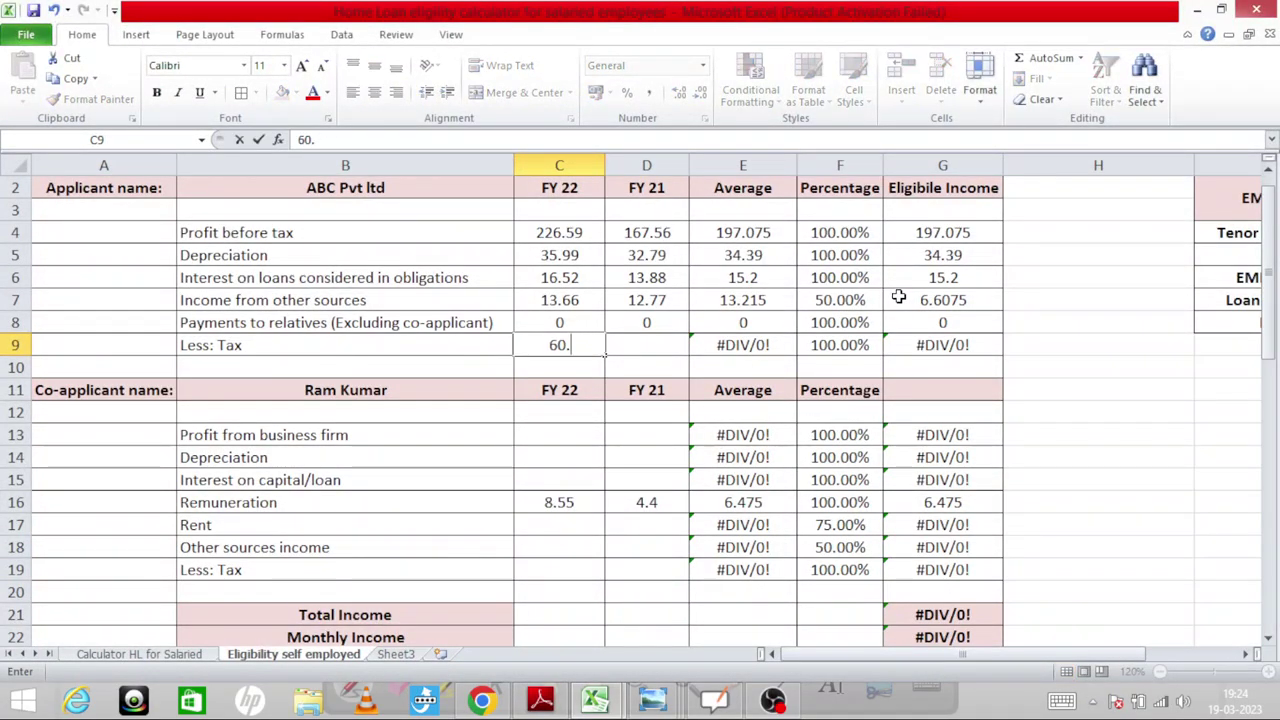
{"action": "type", "text": "09"}
{"action": "key", "text": "Tab"}
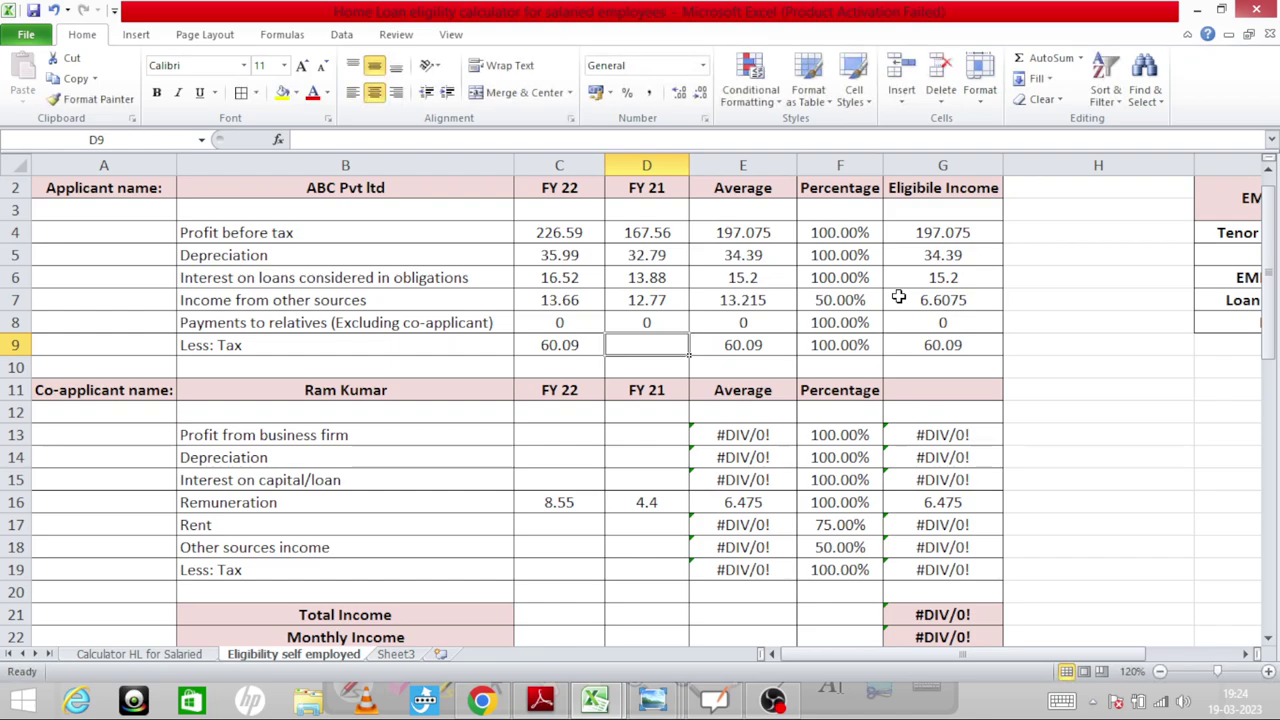
Check the previous year's income tax in the PDF and set the applicant's FY 21 tax in D9 to 44.68
{"action": "key", "text": "alt+Tab"}
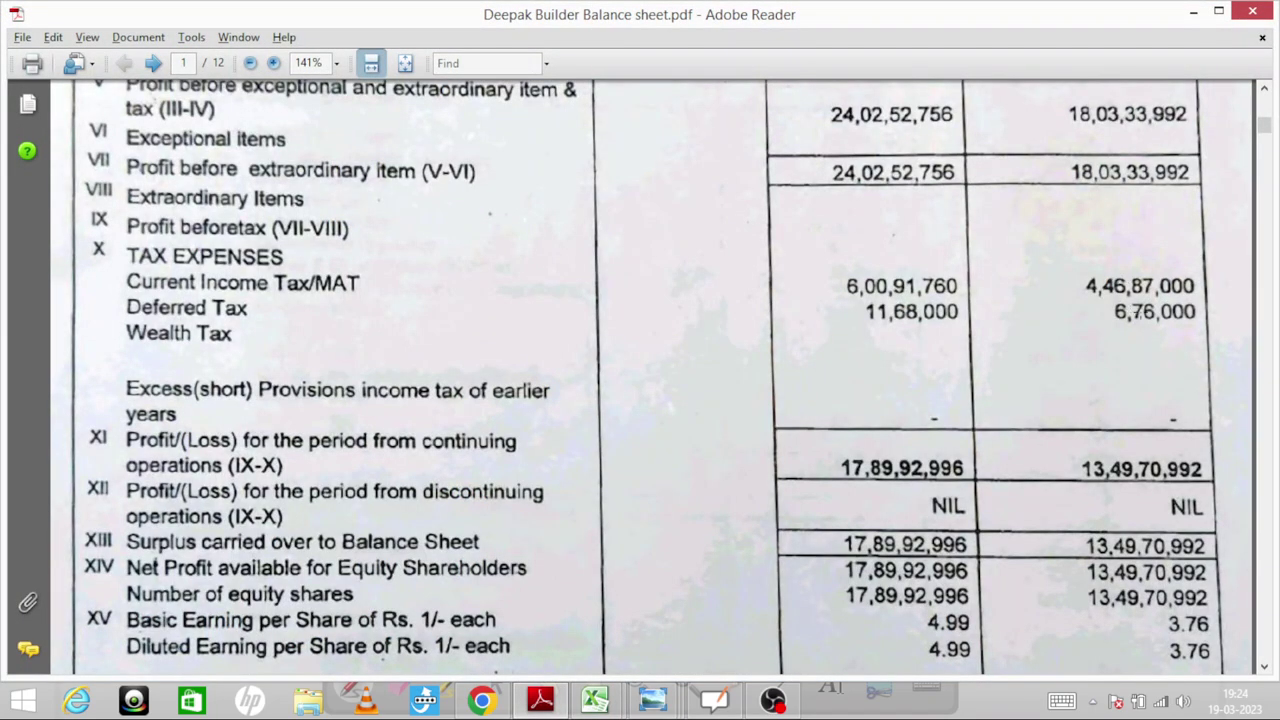
{"action": "key", "text": "alt+Tab"}
{"action": "type", "text": "44."}
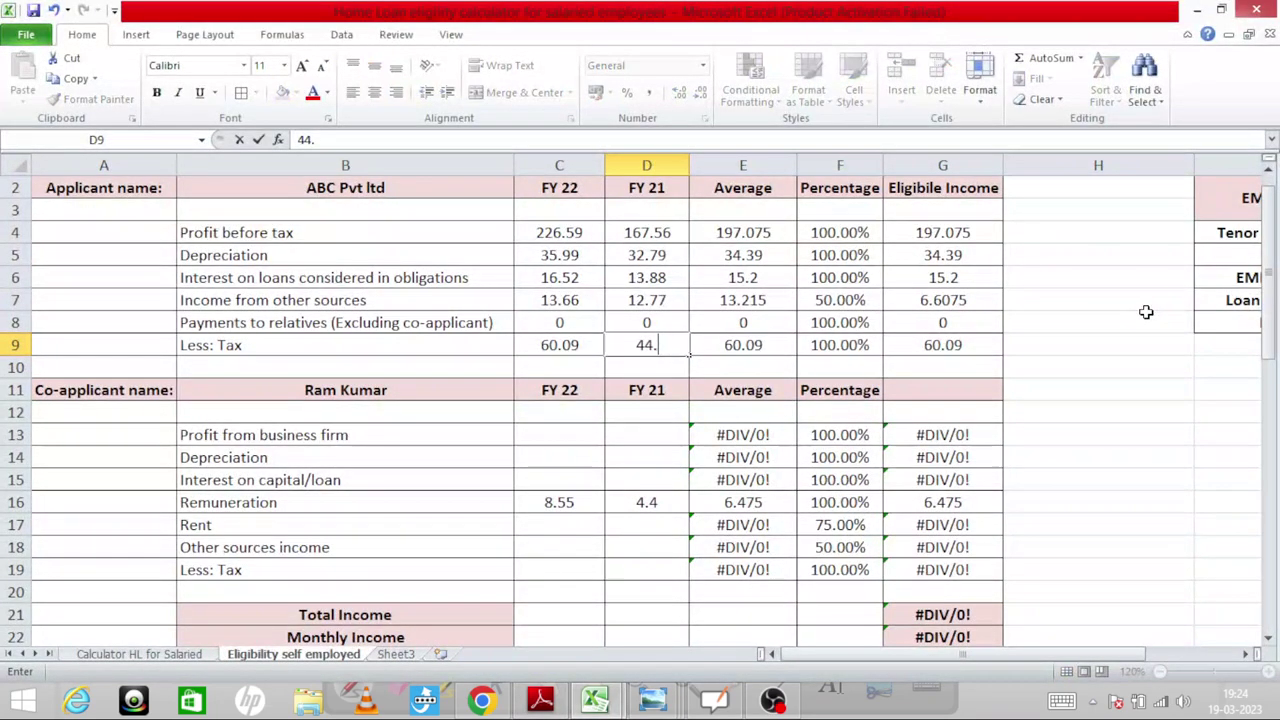
{"action": "type", "text": "68"}
{"action": "key", "text": "Left"}
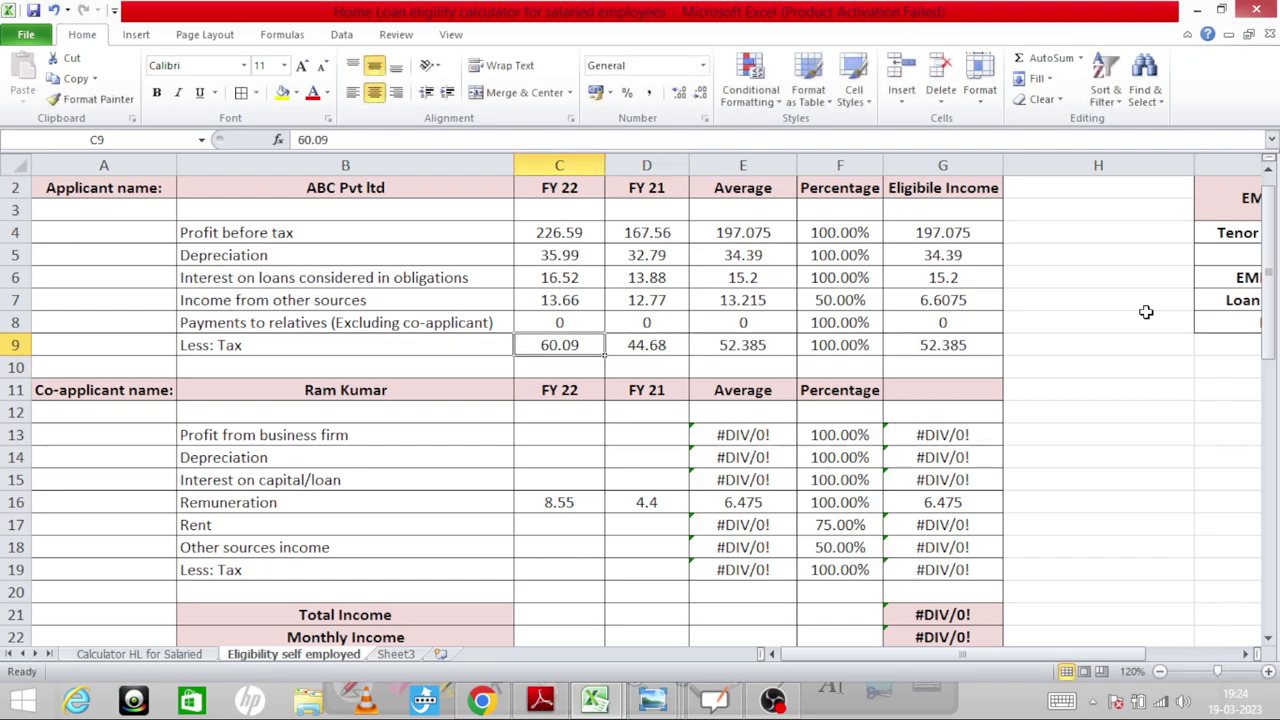
Set the tenor of the proposed loan in J4 to 180 months
{"action": "key", "text": "Right"}
{"action": "key", "text": "Right"}
{"action": "key", "text": "Right"}
{"action": "key", "text": "Right"}
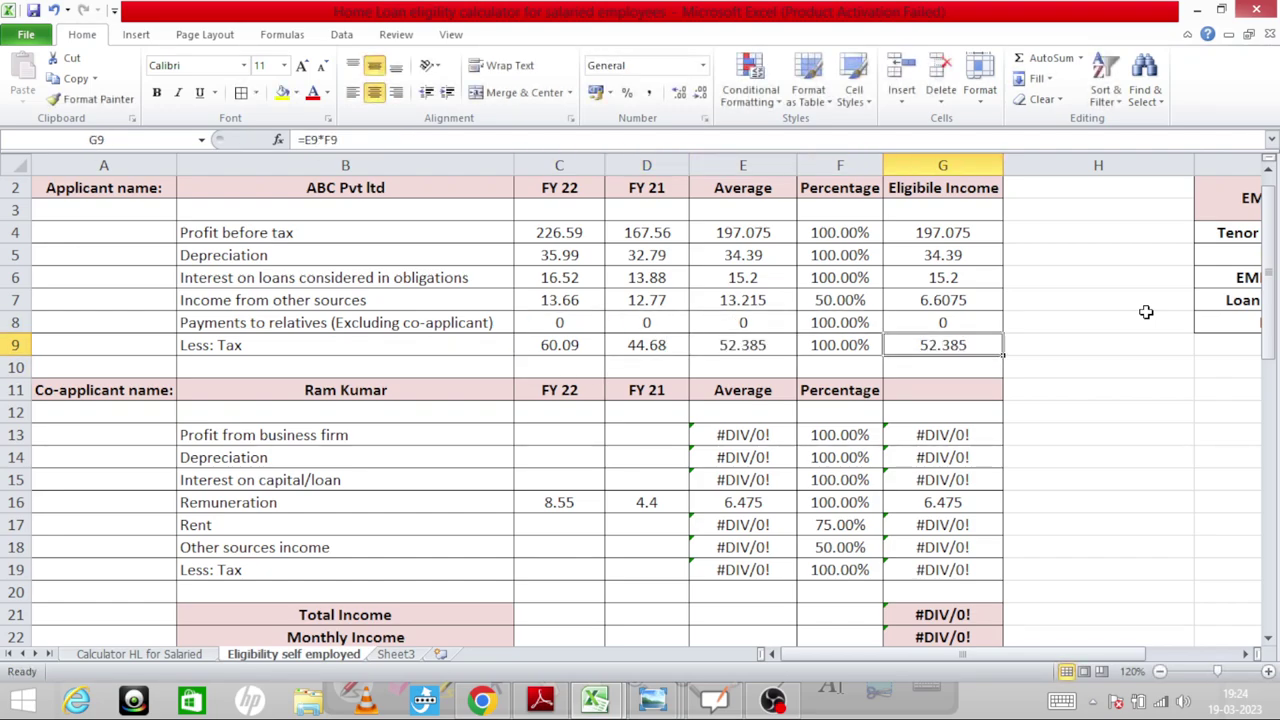
{"action": "key", "text": "Right"}
{"action": "key", "text": "Right"}
{"action": "key", "text": "Right"}
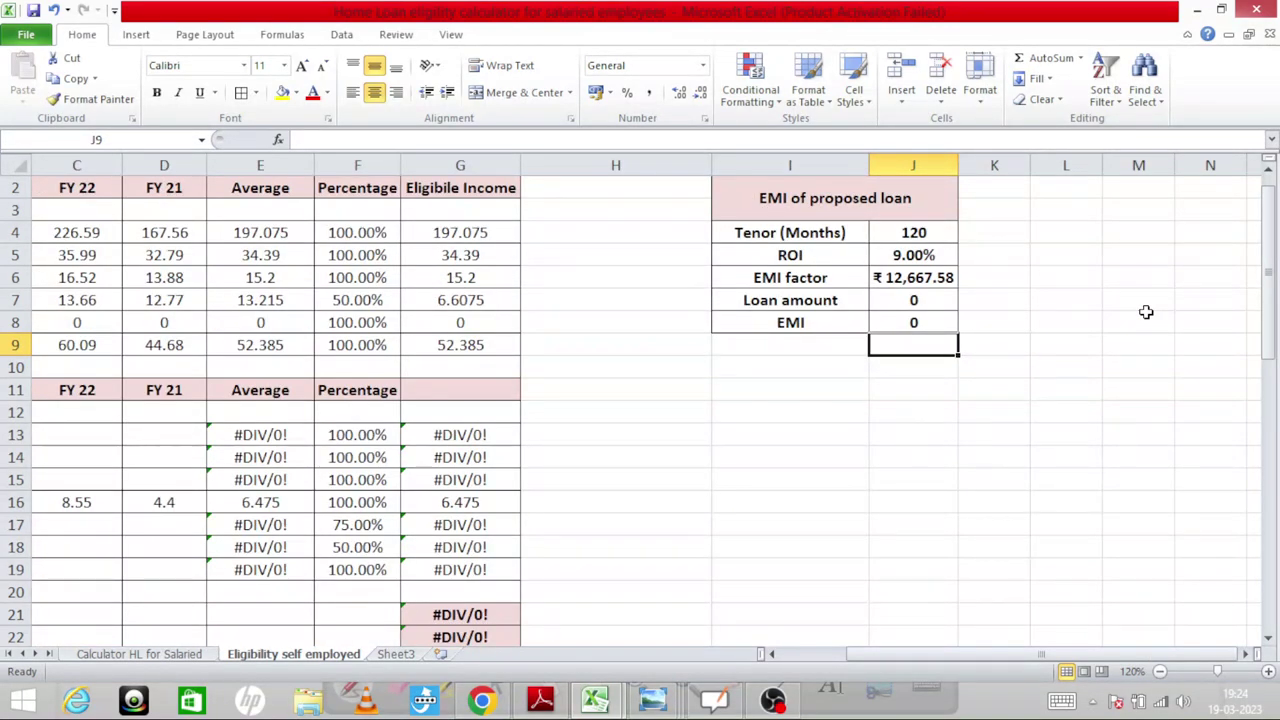
{"action": "key", "text": "Up"}
{"action": "key", "text": "Up"}
{"action": "key", "text": "Up"}
{"action": "key", "text": "Up"}
{"action": "key", "text": "Up"}
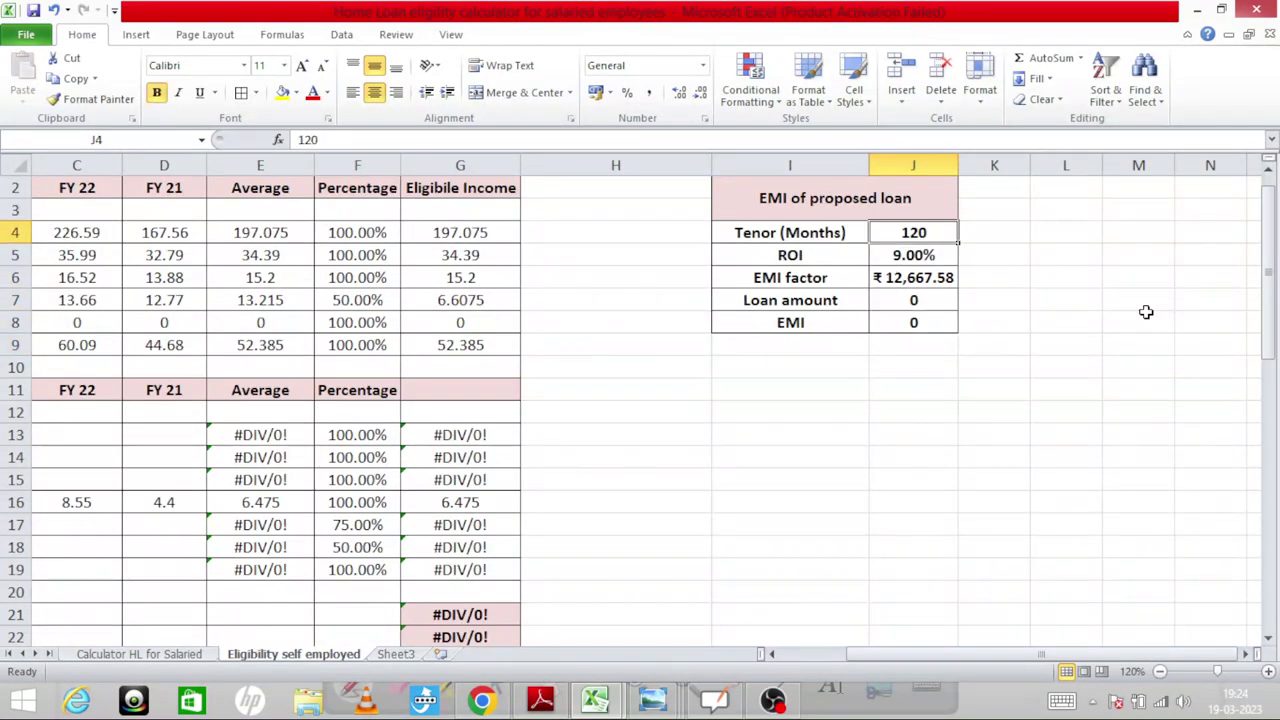
{"action": "key", "text": "Down"}
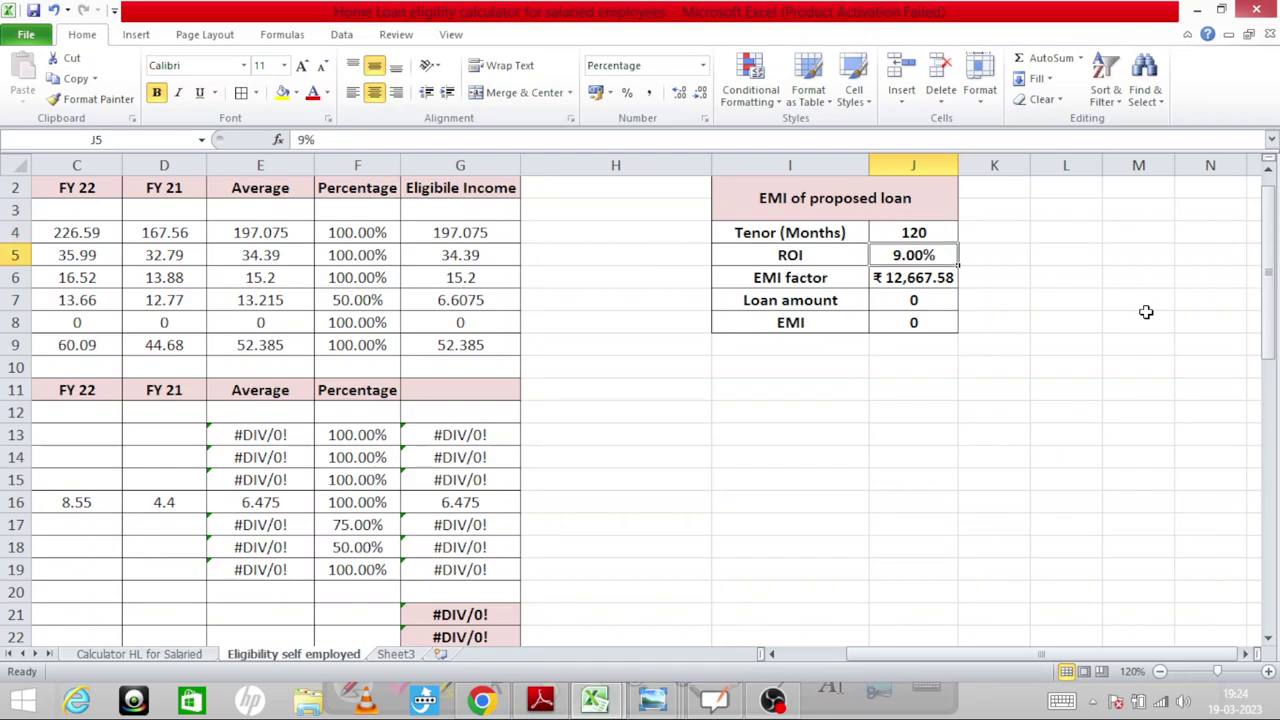
{"action": "key", "text": "Up"}
{"action": "type", "text": "180"}
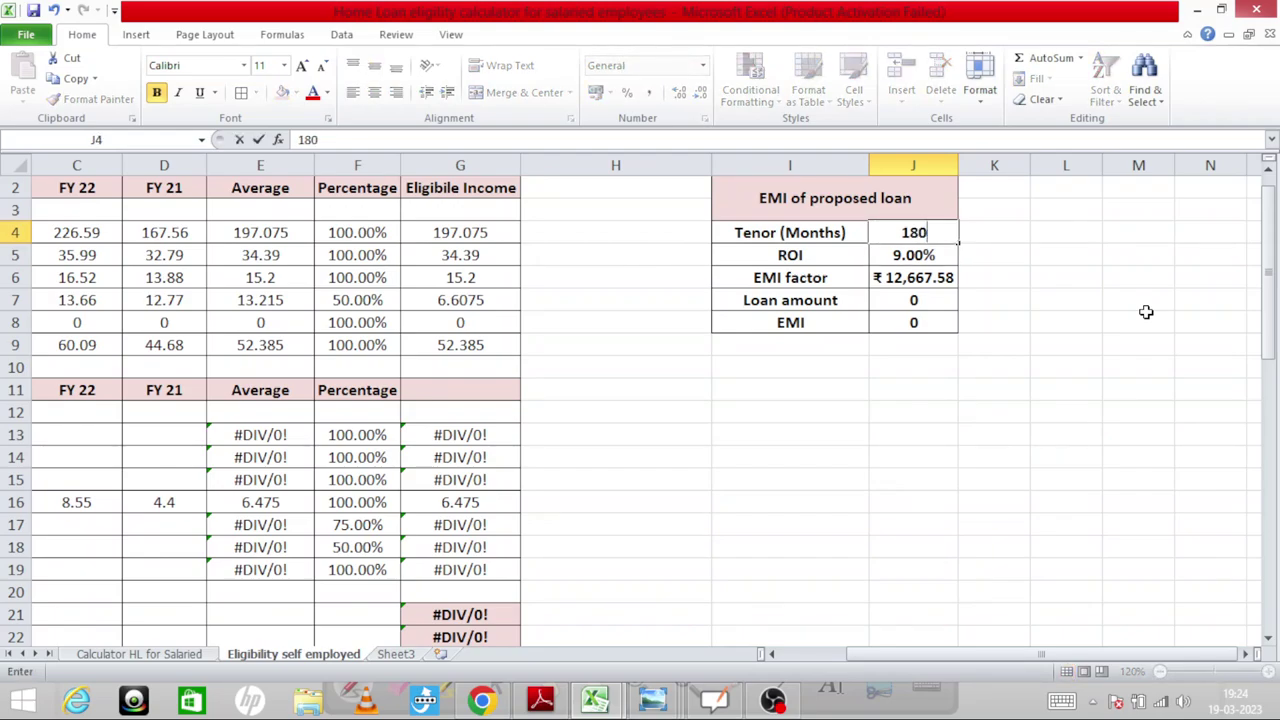
{"action": "key", "text": "Return"}
Set the loan amount of the proposed loan in J7 to 200
{"action": "key", "text": "Down"}
{"action": "key", "text": "Down"}
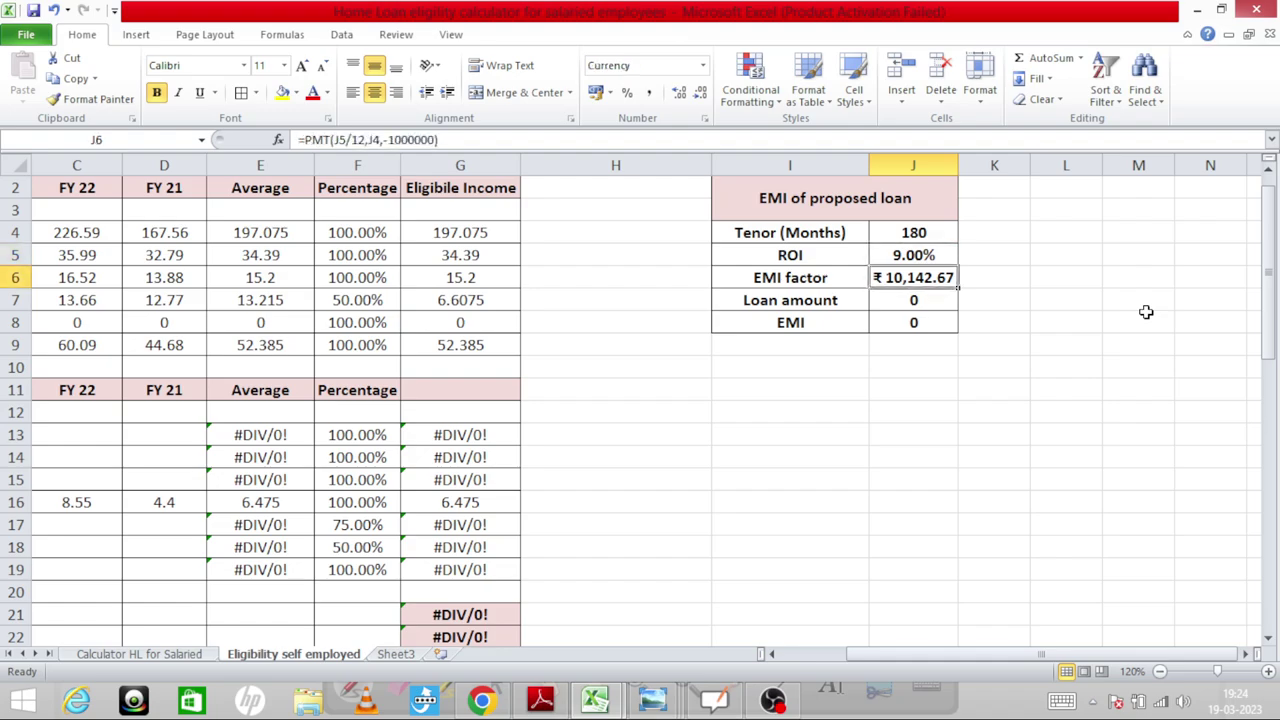
{"action": "type", "text": "200"}
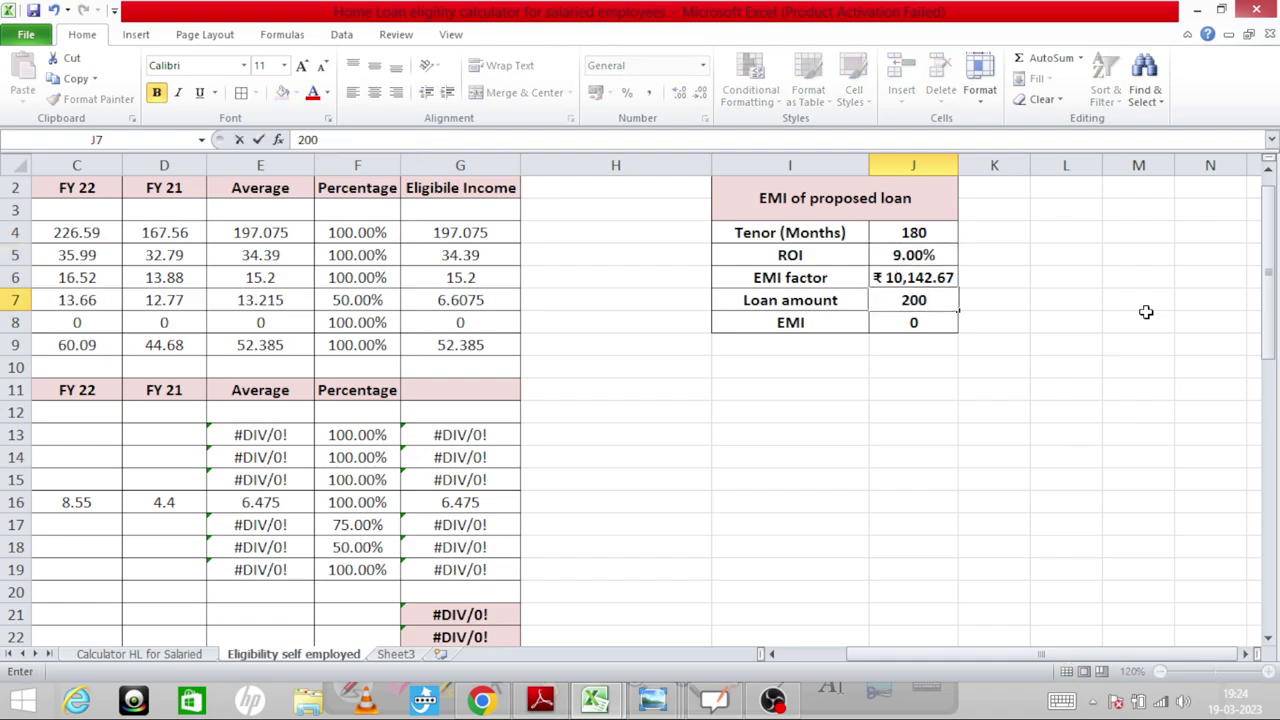
{"action": "key", "text": "Return"}
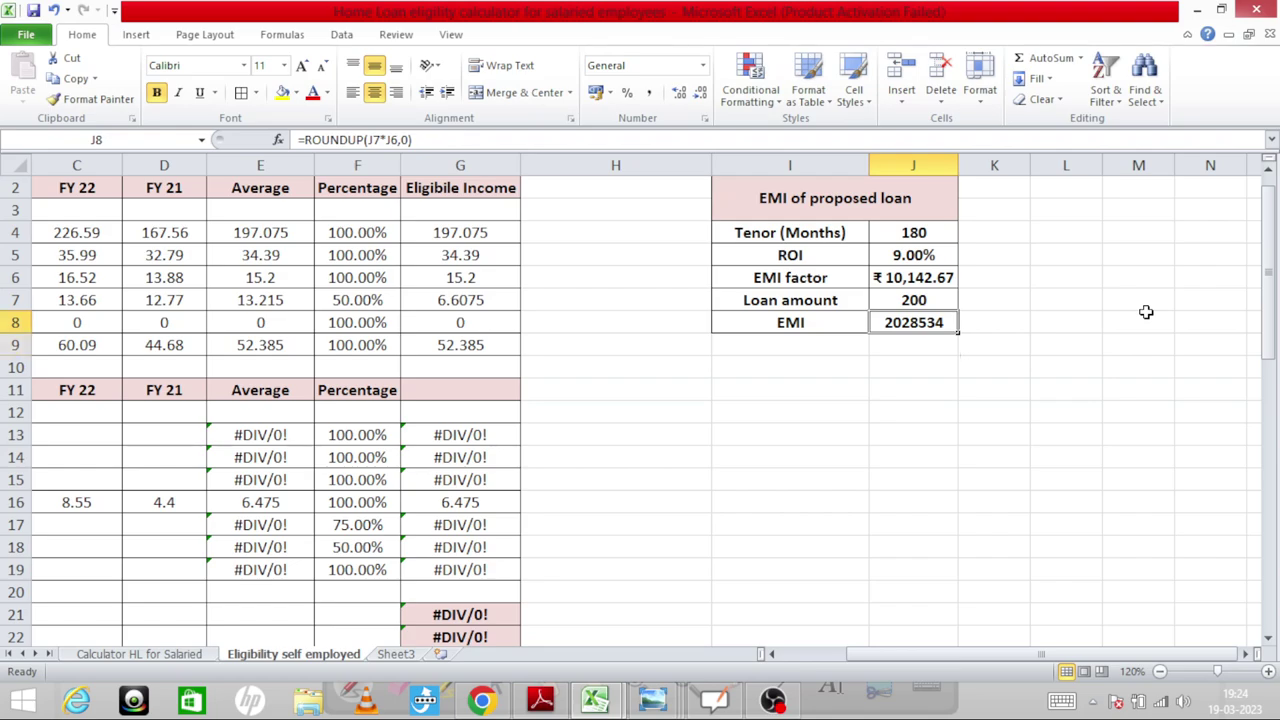
Review the proposed EMI in G24 and the loan amount in G26 of the eligibility summary
{"action": "key", "text": "Down"}
{"action": "key", "text": "Down"}
{"action": "key", "text": "Down"}
{"action": "key", "text": "Down"}
{"action": "key", "text": "Down"}
{"action": "key", "text": "Down"}
{"action": "key", "text": "Down"}
{"action": "key", "text": "Down"}
{"action": "key", "text": "Down"}
{"action": "key", "text": "Down"}
{"action": "key", "text": "Down"}
{"action": "key", "text": "Down"}
{"action": "key", "text": "Down"}
{"action": "key", "text": "Down"}
{"action": "key", "text": "Down"}
{"action": "key", "text": "Down"}
{"action": "key", "text": "Down"}
{"action": "key", "text": "Down"}
{"action": "key", "text": "Down"}
{"action": "key", "text": "Down"}
{"action": "key", "text": "Left"}
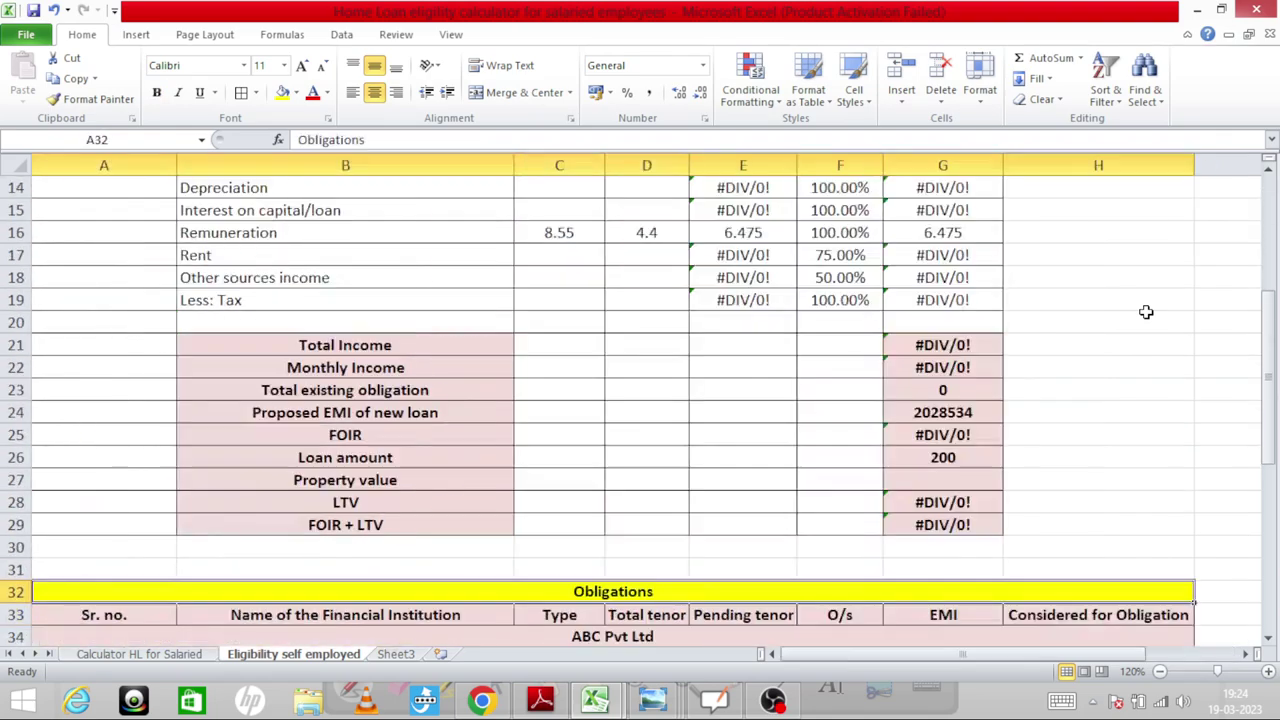
{"action": "key", "text": "Up"}
{"action": "key", "text": "Up"}
{"action": "key", "text": "Up"}
{"action": "key", "text": "Up"}
{"action": "key", "text": "Up"}
{"action": "key", "text": "Up"}
{"action": "key", "text": "Up"}
{"action": "key", "text": "Up"}
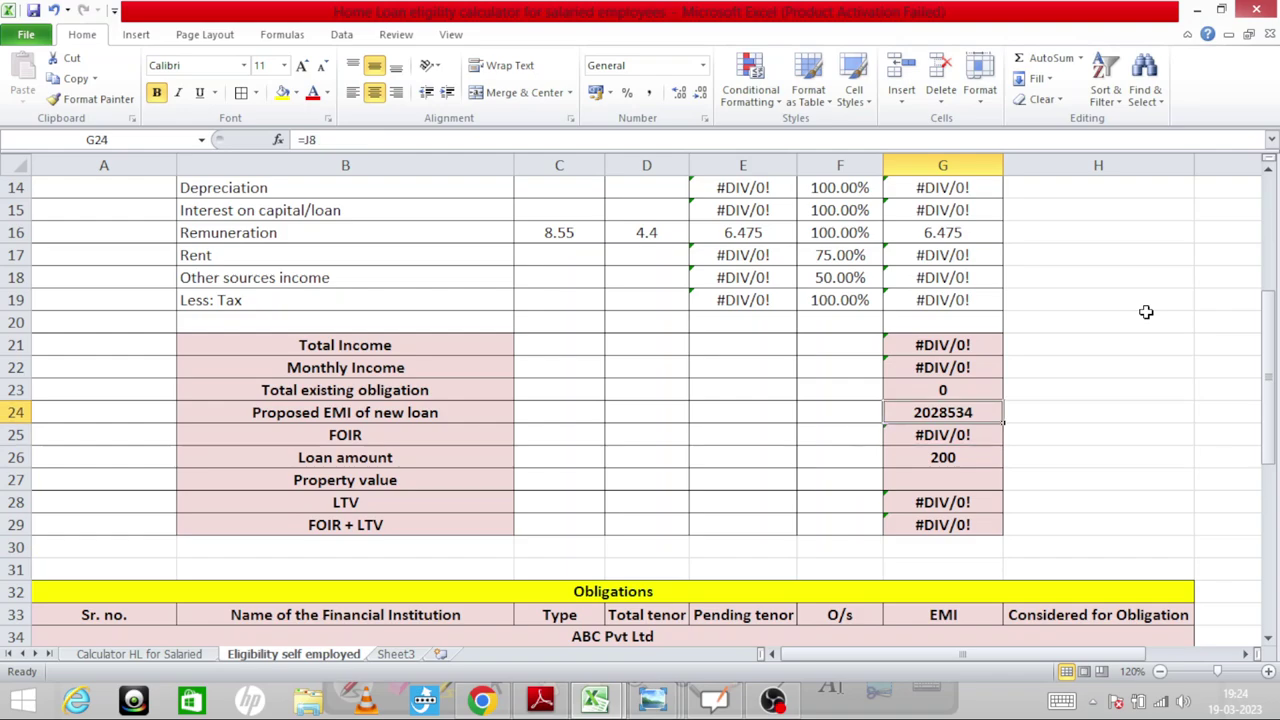
{"action": "key", "text": "Down"}
{"action": "key", "text": "Down"}
{"action": "key", "text": "Left"}
{"action": "key", "text": "Left"}
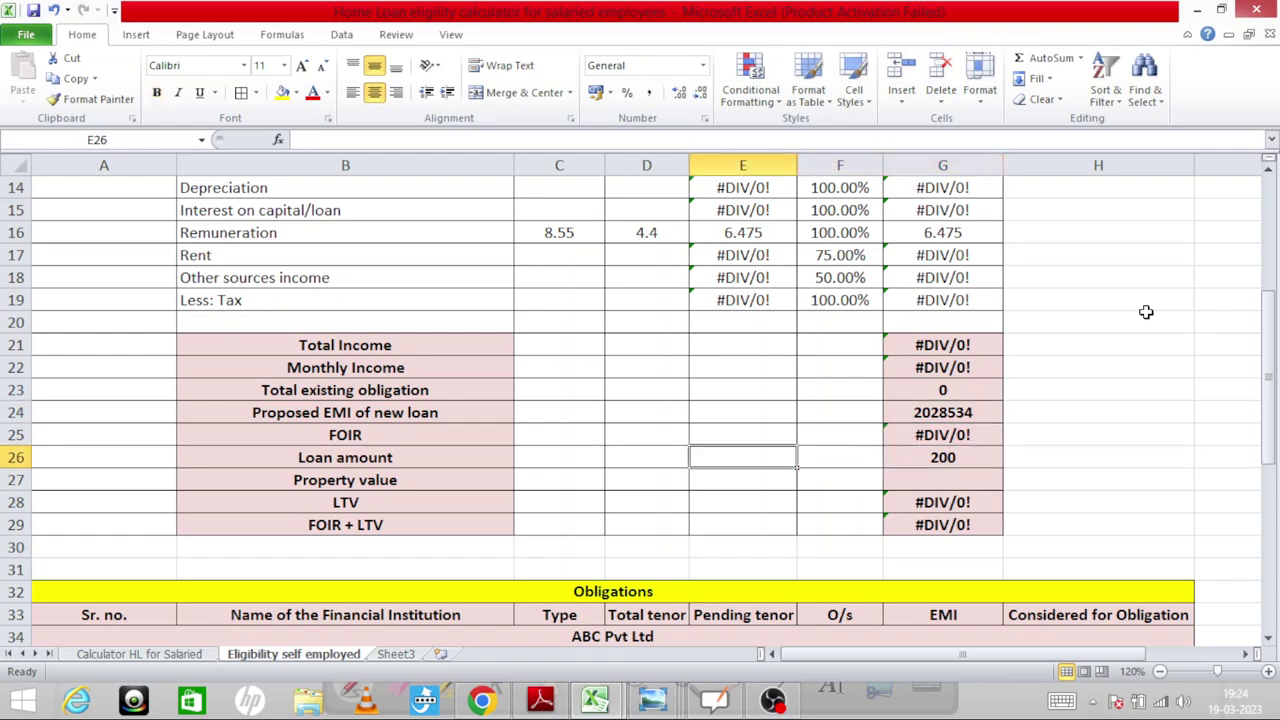
{"action": "key", "text": "Left"}
{"action": "key", "text": "Left"}
{"action": "key", "text": "Left"}
{"action": "key", "text": "Right"}
{"action": "key", "text": "Right"}
{"action": "key", "text": "Right"}
{"action": "key", "text": "Right"}
{"action": "key", "text": "Right"}
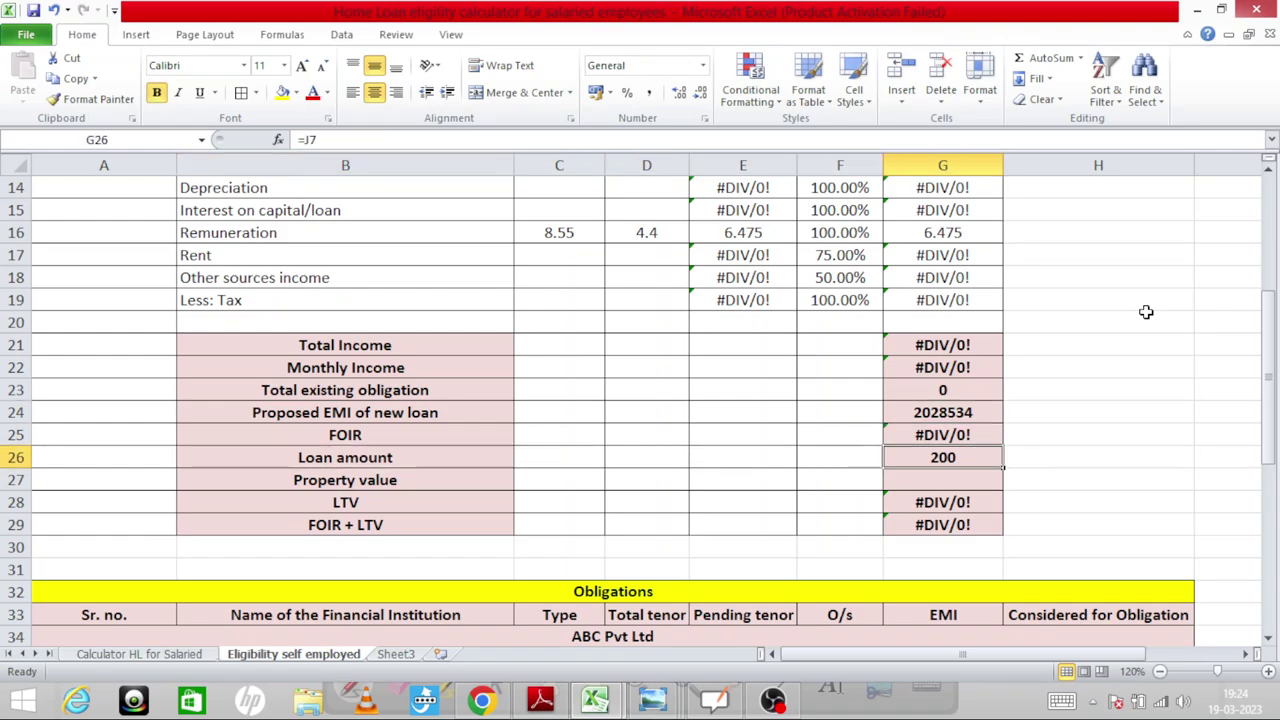
Set the property value in G27 of the eligibility summary to 350
{"action": "key", "text": "Left"}
{"action": "key", "text": "Left"}
{"action": "key", "text": "Left"}
{"action": "key", "text": "Left"}
{"action": "key", "text": "Down"}
{"action": "key", "text": "Left"}
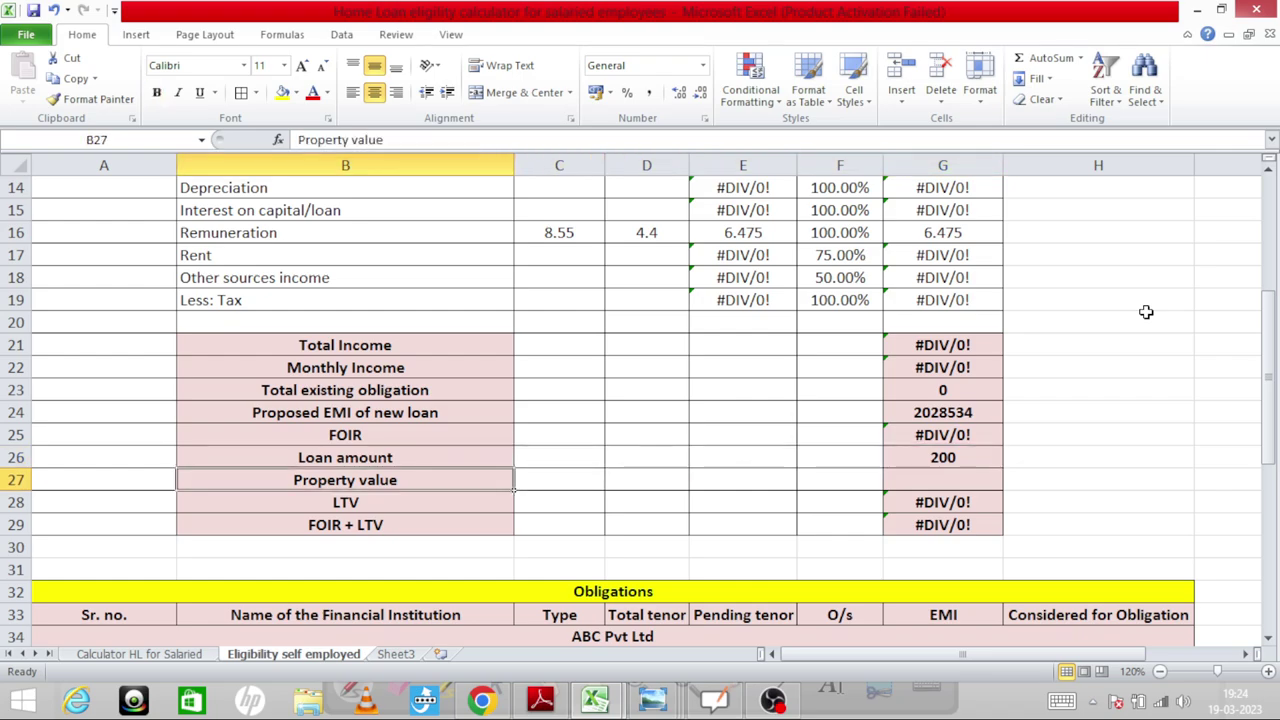
{"action": "key", "text": "Right"}
{"action": "key", "text": "Right"}
{"action": "key", "text": "Right"}
{"action": "key", "text": "Right"}
{"action": "key", "text": "Right"}
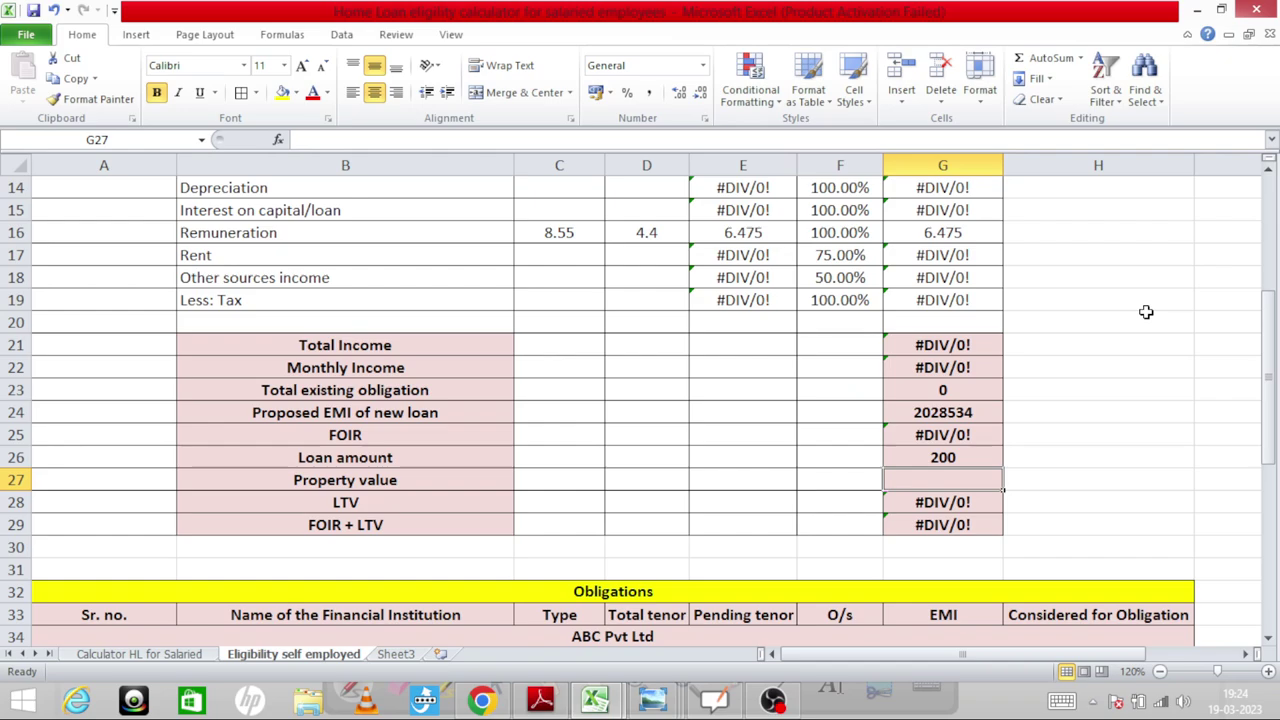
{"action": "type", "text": "350"}
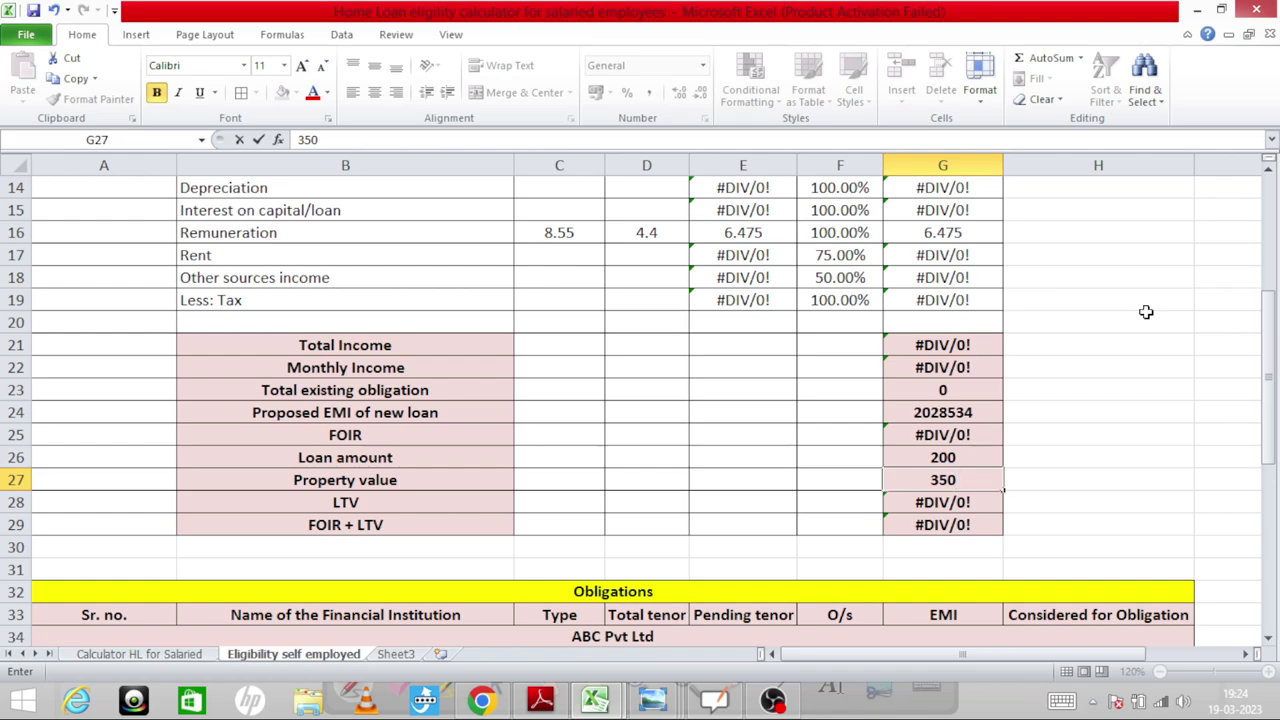
{"action": "key", "text": "Return"}
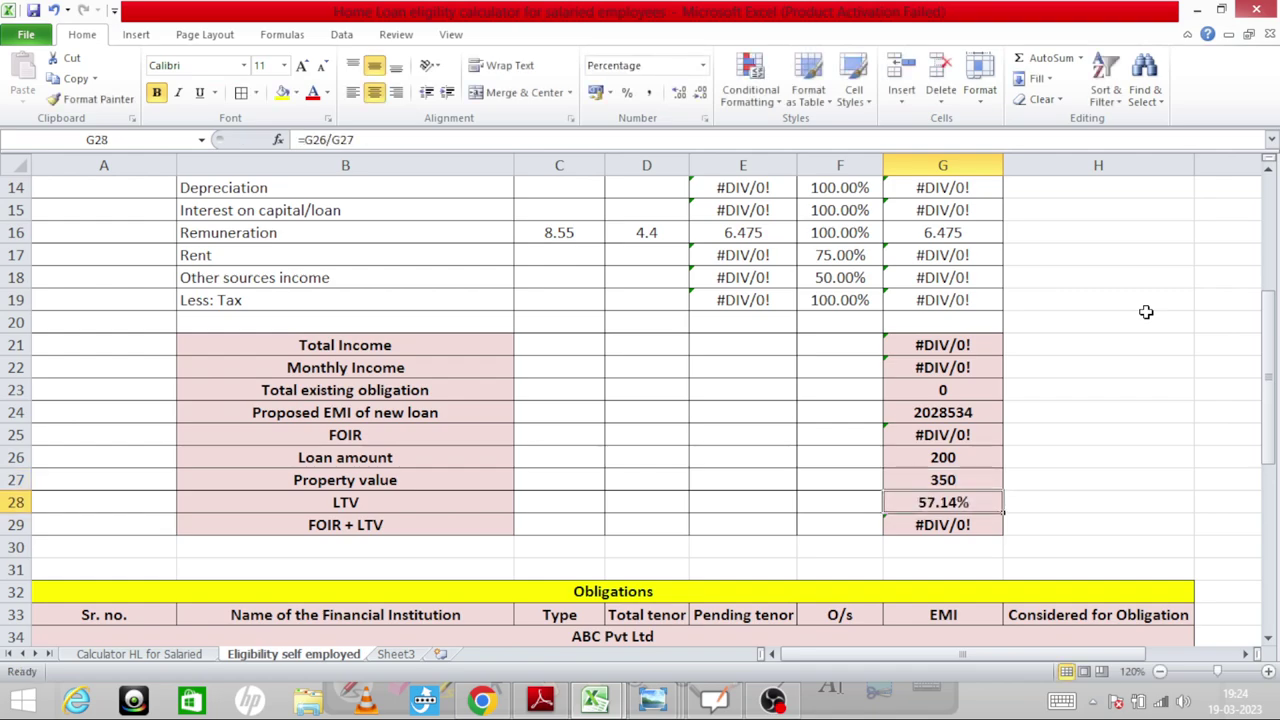
Check the LTV in G28 against the loan amount and property value in the eligibility summary
{"action": "key", "text": "Up"}
{"action": "key", "text": "Down"}
{"action": "key", "text": "Up"}
{"action": "key", "text": "Up"}
{"action": "key", "text": "Down"}
{"action": "key", "text": "Down"}
{"action": "key", "text": "Up"}
{"action": "key", "text": "Up"}
{"action": "key", "text": "Up"}
{"action": "key", "text": "Up"}
{"action": "key", "text": "Up"}
{"action": "key", "text": "Up"}
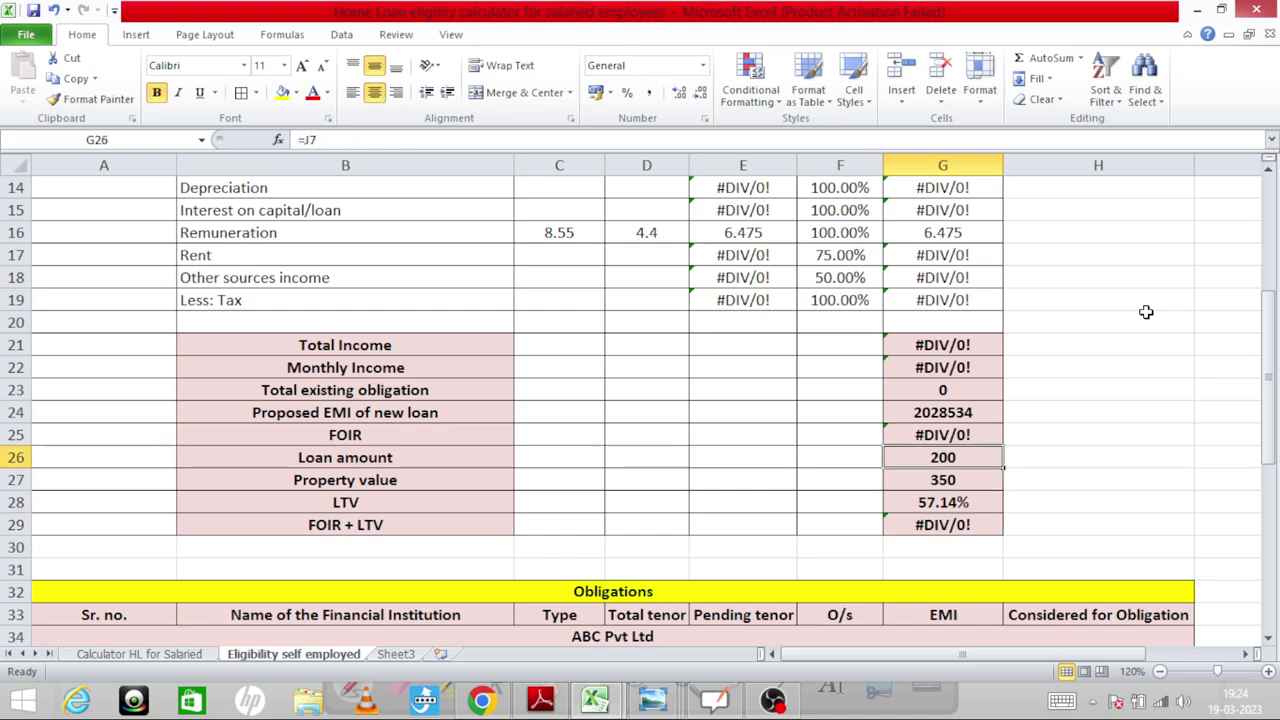
Return to the start of the sheet and review the EMI of proposed loan table in columns I and J
{"action": "key", "text": "Up"}
{"action": "key", "text": "Up"}
{"action": "key", "text": "Up"}
{"action": "key", "text": "Up"}
{"action": "key", "text": "Up"}
{"action": "key", "text": "Up"}
{"action": "key", "text": "Up"}
{"action": "key", "text": "Up"}
{"action": "key", "text": "Up"}
{"action": "key", "text": "Up"}
{"action": "key", "text": "Up"}
{"action": "key", "text": "Up"}
{"action": "key", "text": "Up"}
{"action": "key", "text": "Up"}
{"action": "key", "text": "Up"}
{"action": "key", "text": "Up"}
{"action": "key", "text": "Up"}
{"action": "key", "text": "Up"}
{"action": "key", "text": "Up"}
{"action": "key", "text": "Up"}
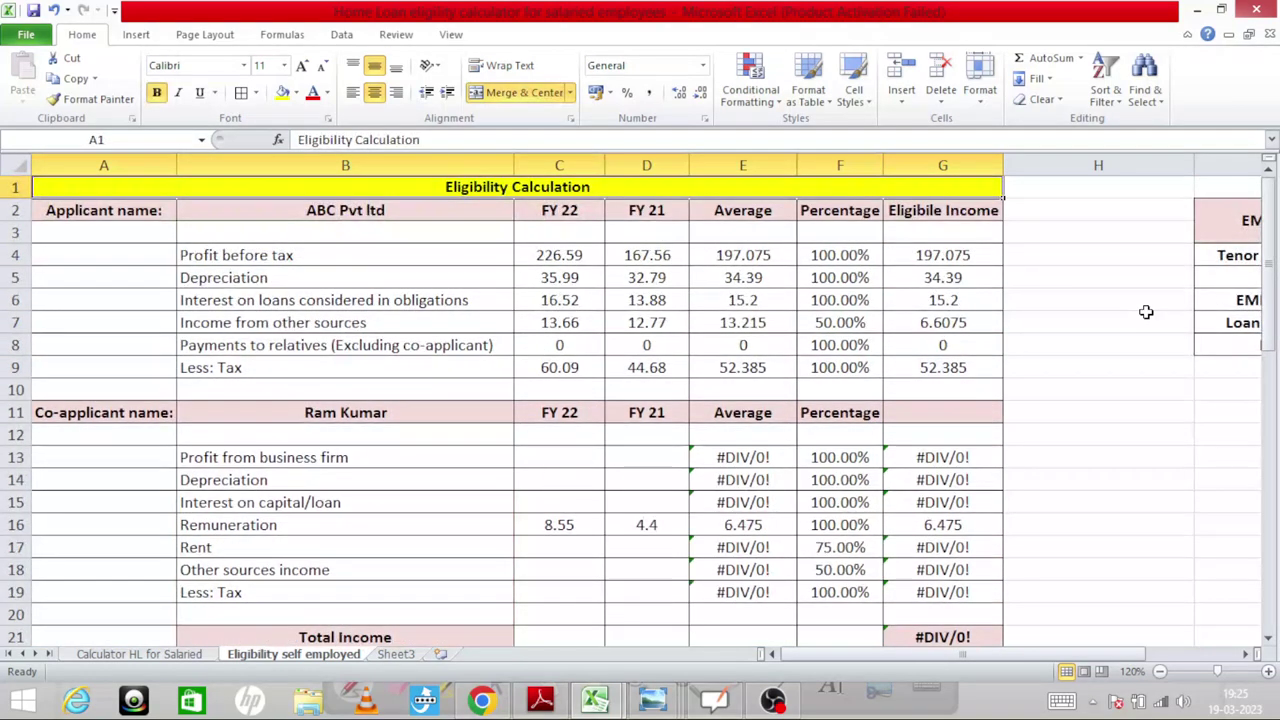
{"action": "key", "text": "Down"}
{"action": "key", "text": "Right"}
{"action": "key", "text": "Right"}
{"action": "key", "text": "Right"}
{"action": "key", "text": "Right"}
{"action": "key", "text": "Right"}
{"action": "key", "text": "Right"}
{"action": "key", "text": "Right"}
{"action": "key", "text": "Right"}
{"action": "key", "text": "Right"}
{"action": "key", "text": "Right"}
{"action": "key", "text": "Left"}
{"action": "key", "text": "Down"}
{"action": "key", "text": "Down"}
{"action": "key", "text": "Down"}
{"action": "key", "text": "Down"}
{"action": "key", "text": "Down"}
{"action": "key", "text": "Down"}
{"action": "key", "text": "Down"}
{"action": "key", "text": "Down"}
{"action": "key", "text": "Down"}
{"action": "key", "text": "Down"}
{"action": "key", "text": "Down"}
{"action": "key", "text": "Down"}
{"action": "key", "text": "Down"}
{"action": "key", "text": "Down"}
{"action": "key", "text": "Down"}
{"action": "key", "text": "Down"}
{"action": "key", "text": "Down"}
{"action": "key", "text": "Down"}
{"action": "key", "text": "Down"}
{"action": "key", "text": "Down"}
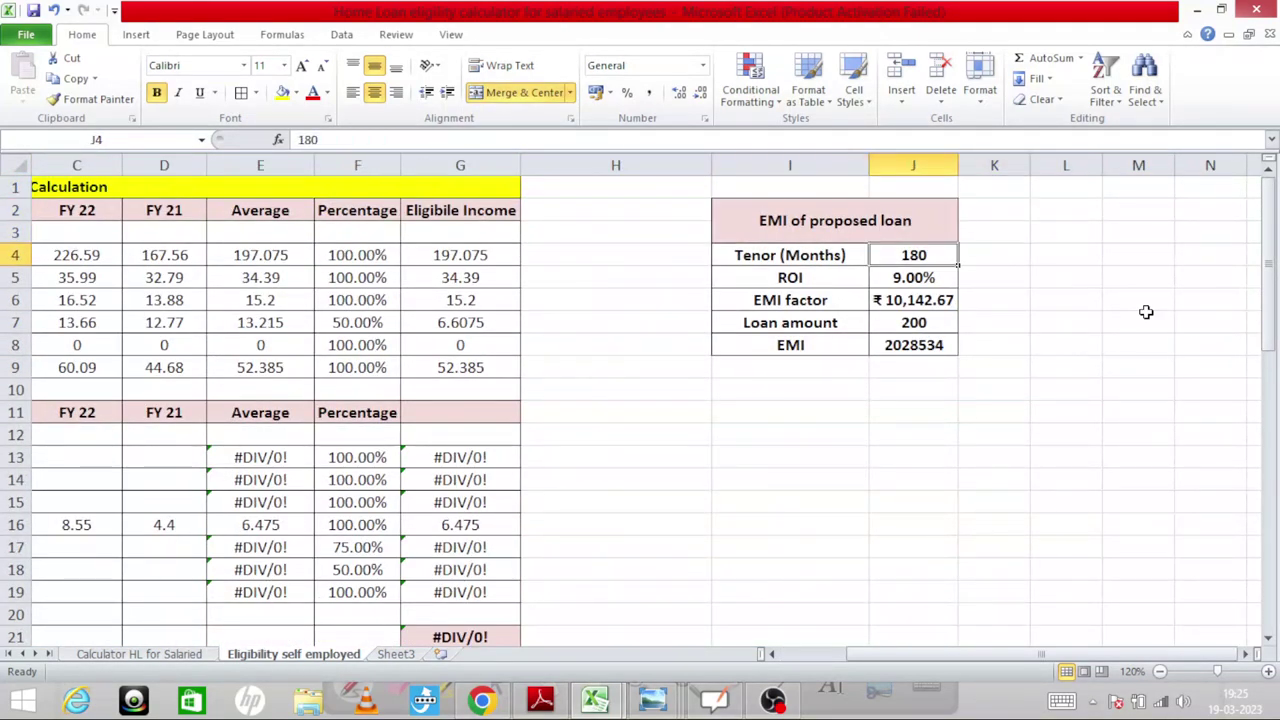
Examine the co-applicant's eligible income and the summary figures in column G, including the Less: Tax formula in G19
{"action": "key", "text": "Down"}
{"action": "key", "text": "Down"}
{"action": "key", "text": "Down"}
{"action": "key", "text": "Down"}
{"action": "key", "text": "Down"}
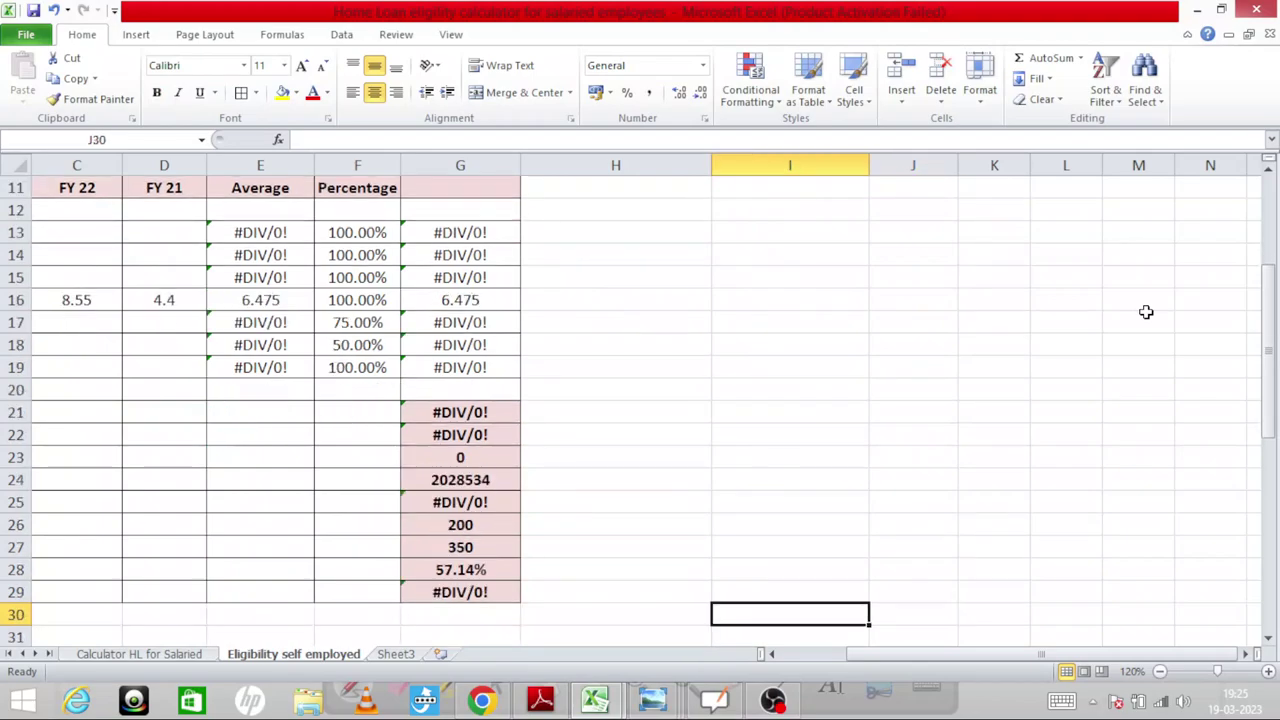
{"action": "key", "text": "Up"}
{"action": "key", "text": "Up"}
{"action": "key", "text": "Left"}
{"action": "key", "text": "Left"}
{"action": "key", "text": "Left"}
{"action": "key", "text": "Up"}
{"action": "key", "text": "Up"}
{"action": "key", "text": "Up"}
{"action": "key", "text": "Up"}
{"action": "key", "text": "Up"}
{"action": "key", "text": "Up"}
{"action": "key", "text": "Up"}
{"action": "key", "text": "Up"}
{"action": "key", "text": "Up"}
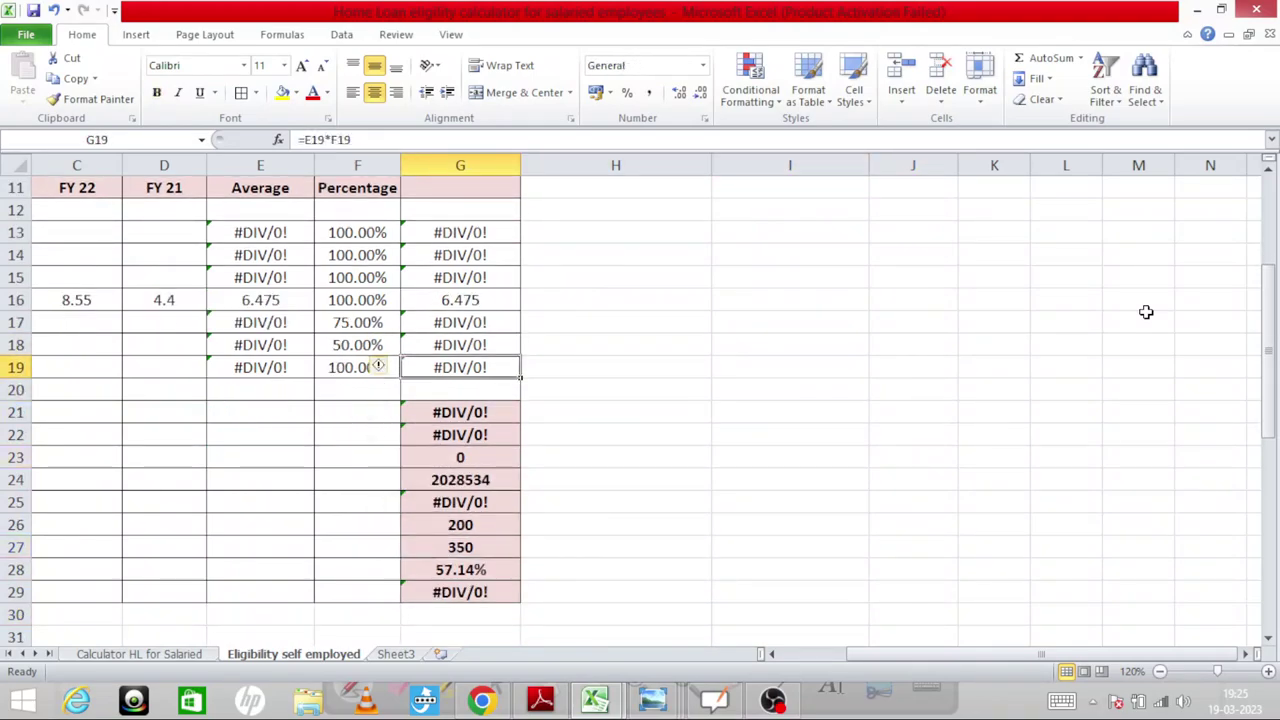
{"action": "key", "text": "Down"}
{"action": "key", "text": "Down"}
{"action": "key", "text": "Down"}
{"action": "key", "text": "Down"}
{"action": "key", "text": "Down"}
{"action": "key", "text": "Right"}
{"action": "key", "text": "Right"}
{"action": "key", "text": "Right"}
{"action": "key", "text": "Right"}
{"action": "key", "text": "Right"}
{"action": "key", "text": "Right"}
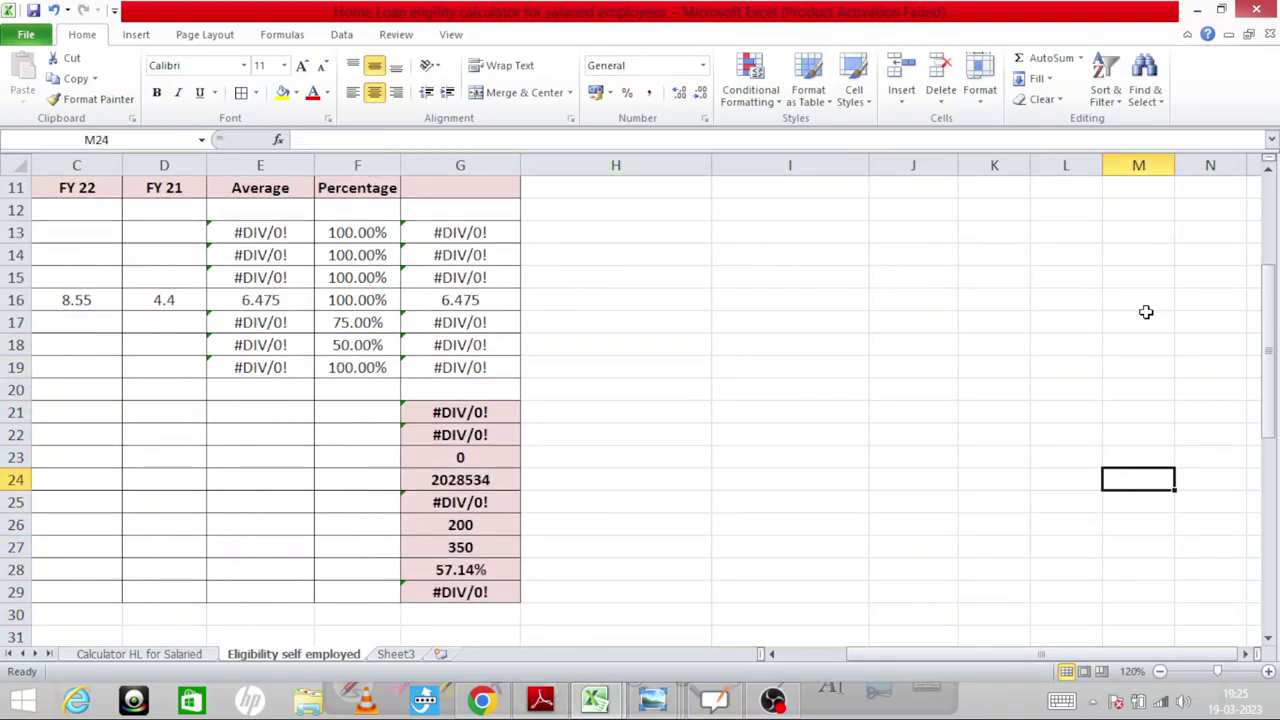
Set the tenor in J4 of the EMI of proposed loan table to 120 months
{"action": "key", "text": "Up"}
{"action": "key", "text": "Up"}
{"action": "key", "text": "Up"}
{"action": "key", "text": "Up"}
{"action": "key", "text": "Up"}
{"action": "key", "text": "Up"}
{"action": "key", "text": "Up"}
{"action": "key", "text": "Up"}
{"action": "key", "text": "Up"}
{"action": "key", "text": "Up"}
{"action": "key", "text": "Up"}
{"action": "key", "text": "Up"}
{"action": "key", "text": "Up"}
{"action": "key", "text": "Up"}
{"action": "key", "text": "Down"}
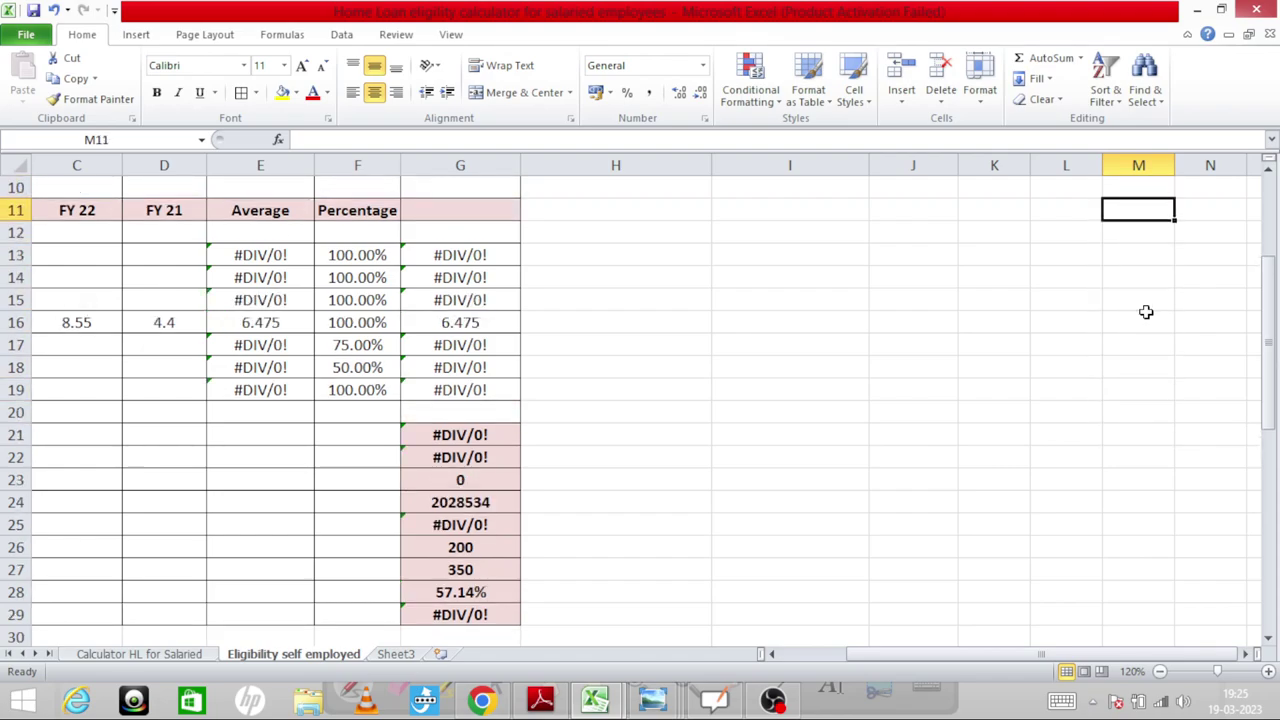
{"action": "key", "text": "Down"}
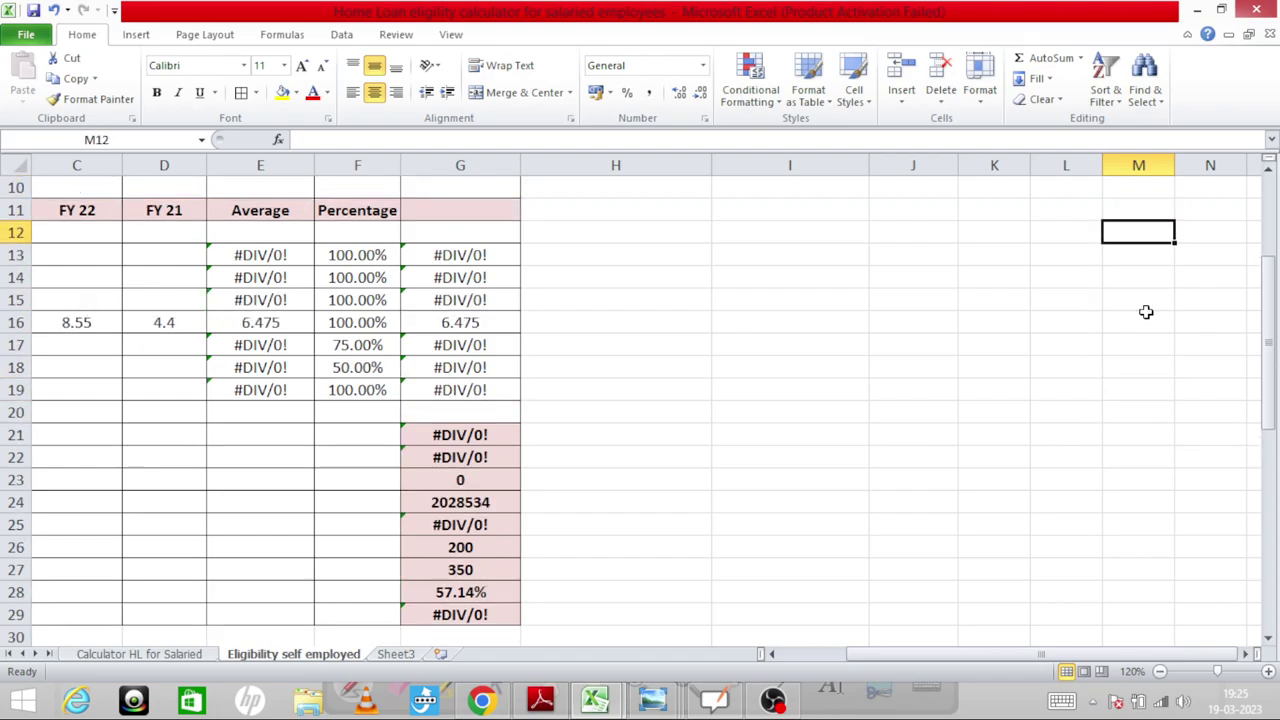
{"action": "key", "text": "Up"}
{"action": "key", "text": "Up"}
{"action": "key", "text": "Up"}
{"action": "key", "text": "Up"}
{"action": "key", "text": "Up"}
{"action": "key", "text": "Up"}
{"action": "key", "text": "Up"}
{"action": "key", "text": "Up"}
{"action": "key", "text": "Up"}
{"action": "key", "text": "Up"}
{"action": "key", "text": "Up"}
{"action": "key", "text": "Down"}
{"action": "key", "text": "Down"}
{"action": "key", "text": "Left"}
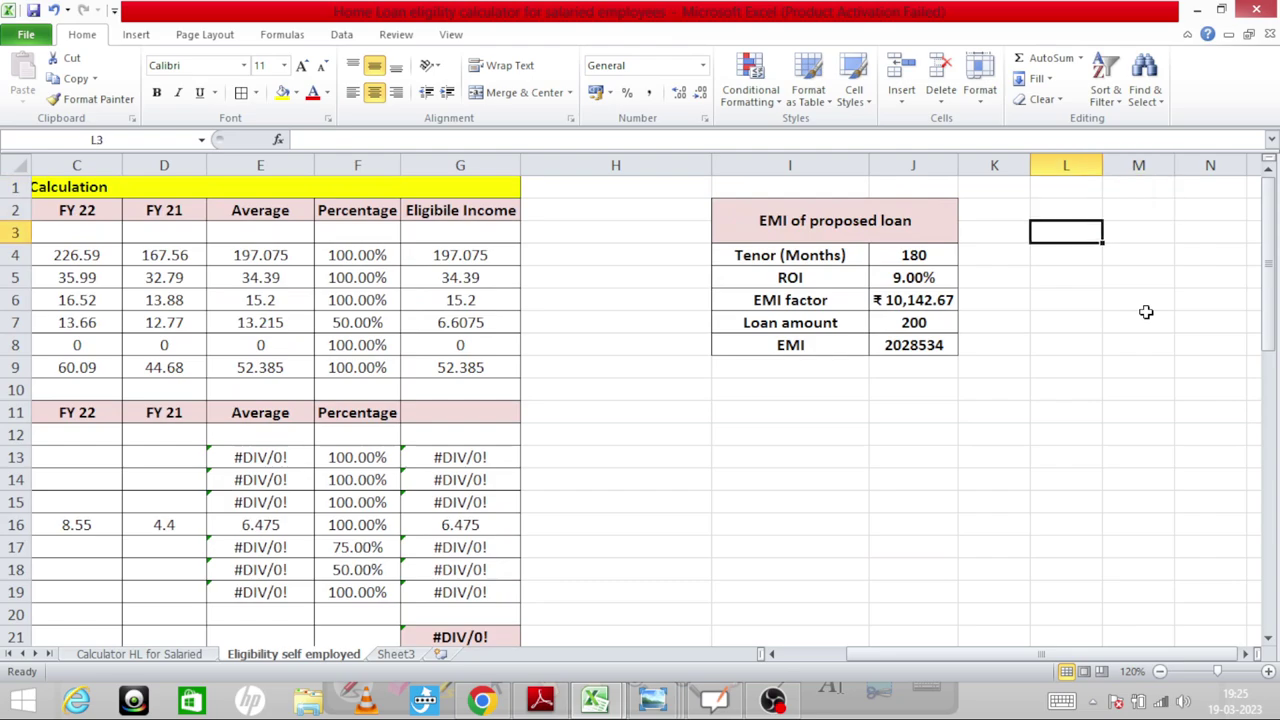
{"action": "key", "text": "Left"}
{"action": "key", "text": "Down"}
{"action": "key", "text": "Left"}
{"action": "type", "text": "120"}
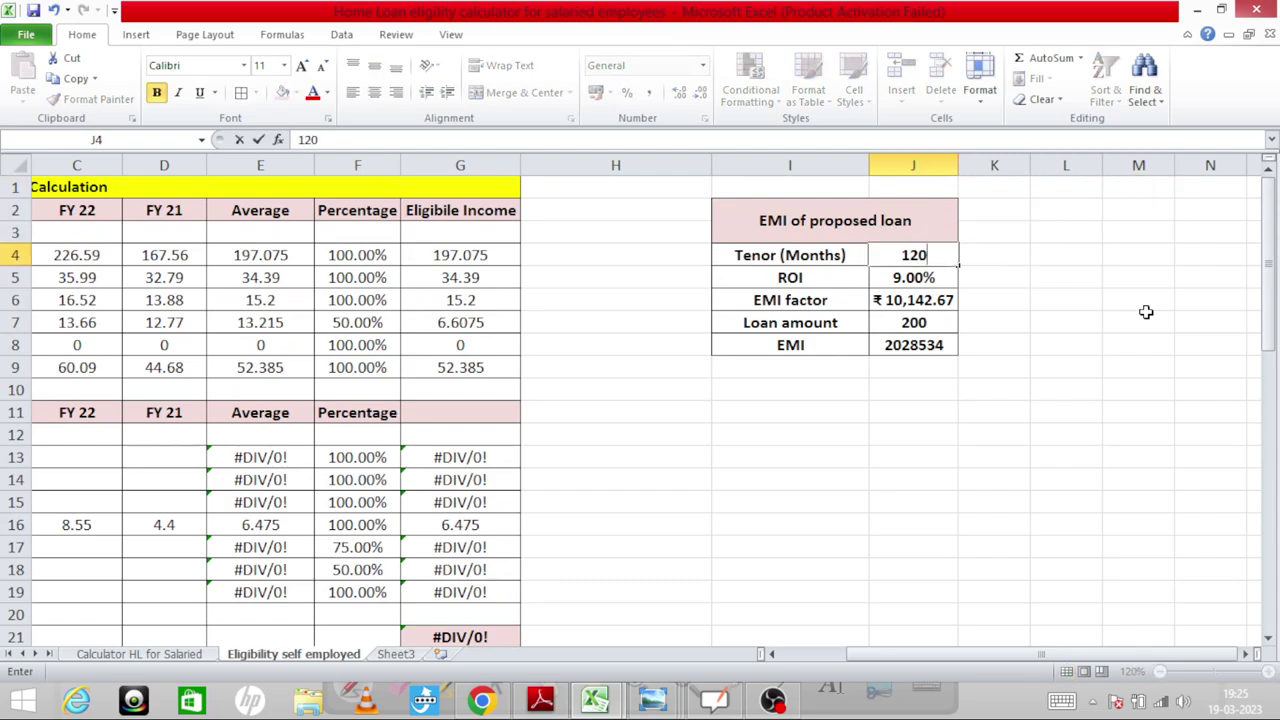
{"action": "key", "text": "Return"}
Check the proposed loan's EMI in G24 of the eligibility summary against the changed tenor
{"action": "key", "text": "Down"}
{"action": "key", "text": "Down"}
{"action": "key", "text": "Down"}
{"action": "key", "text": "Down"}
{"action": "key", "text": "Down"}
{"action": "key", "text": "Down"}
{"action": "key", "text": "Down"}
{"action": "key", "text": "Down"}
{"action": "key", "text": "Down"}
{"action": "key", "text": "Down"}
{"action": "key", "text": "Down"}
{"action": "key", "text": "Down"}
{"action": "key", "text": "Down"}
{"action": "key", "text": "Down"}
{"action": "key", "text": "Down"}
{"action": "key", "text": "Down"}
{"action": "key", "text": "Down"}
{"action": "key", "text": "Down"}
{"action": "key", "text": "Down"}
{"action": "key", "text": "Down"}
{"action": "key", "text": "Down"}
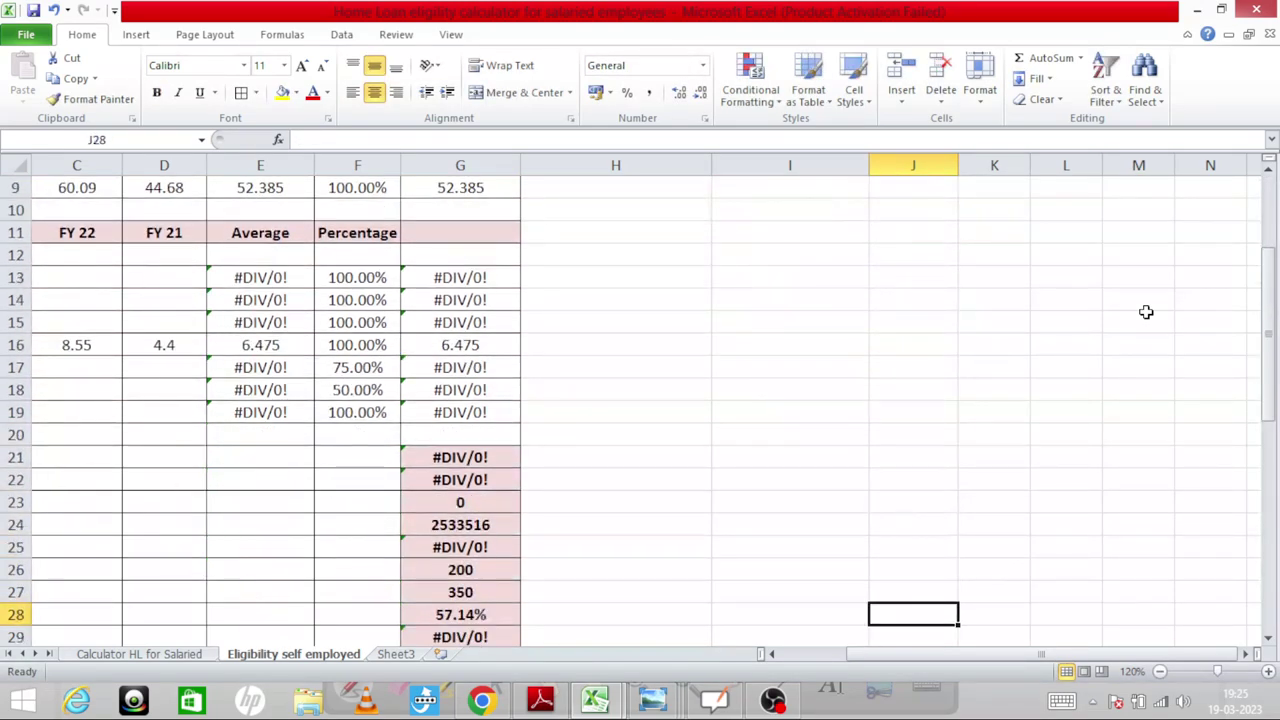
{"action": "key", "text": "Up"}
{"action": "key", "text": "Up"}
{"action": "key", "text": "Left"}
{"action": "key", "text": "Left"}
{"action": "key", "text": "Left"}
{"action": "key", "text": "Up"}
{"action": "key", "text": "Up"}
{"action": "key", "text": "Right"}
{"action": "key", "text": "Left"}
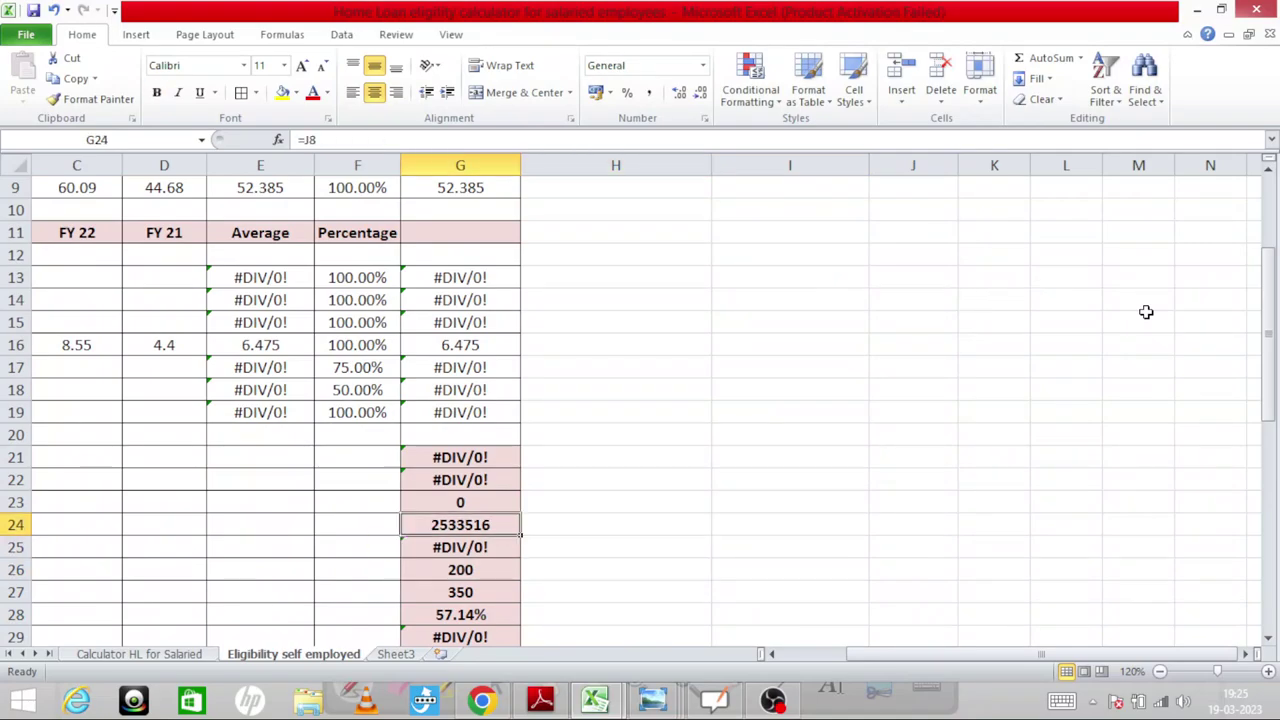
{"action": "key", "text": "Right"}
{"action": "key", "text": "Right"}
{"action": "key", "text": "Right"}
{"action": "key", "text": "Right"}
{"action": "key", "text": "Right"}
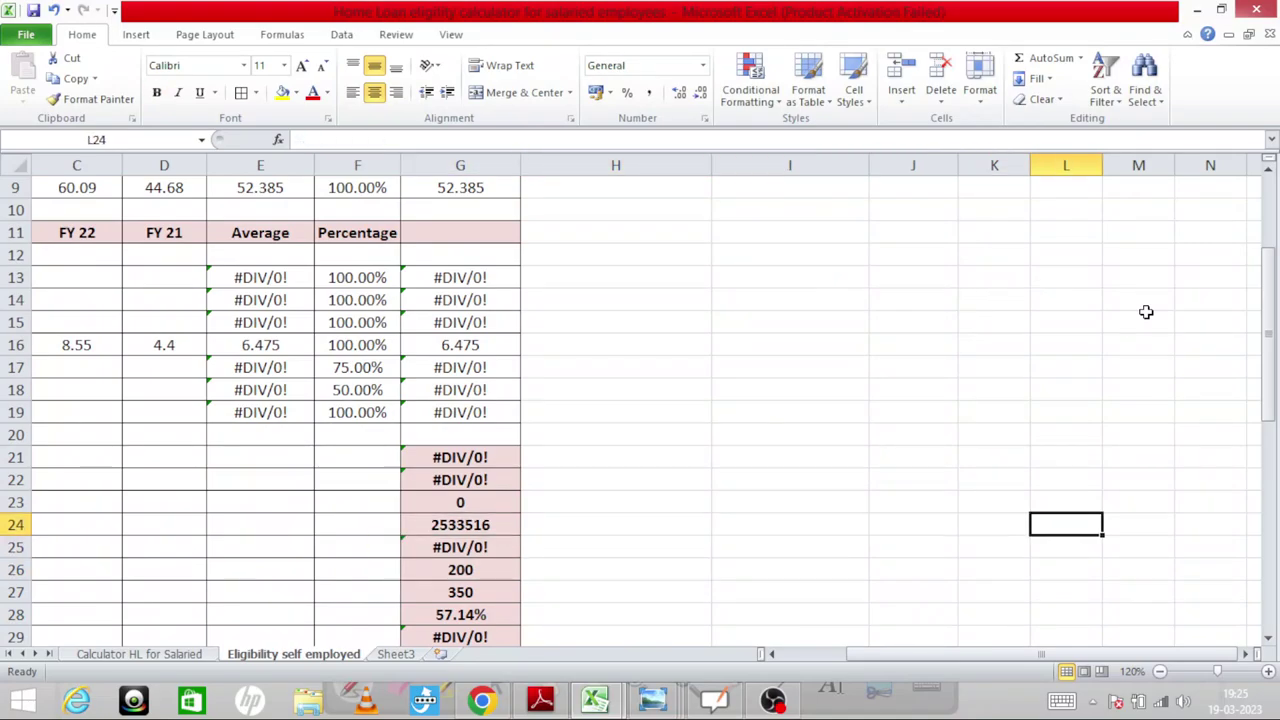
Set the tenor of the proposed loan in J4 back to 180 months
{"action": "key", "text": "Up"}
{"action": "key", "text": "Up"}
{"action": "key", "text": "Up"}
{"action": "key", "text": "Up"}
{"action": "key", "text": "Up"}
{"action": "key", "text": "Up"}
{"action": "key", "text": "Up"}
{"action": "key", "text": "Up"}
{"action": "key", "text": "Up"}
{"action": "key", "text": "Up"}
{"action": "key", "text": "Up"}
{"action": "key", "text": "Up"}
{"action": "key", "text": "Up"}
{"action": "key", "text": "Up"}
{"action": "key", "text": "Up"}
{"action": "key", "text": "Up"}
{"action": "key", "text": "Up"}
{"action": "key", "text": "Up"}
{"action": "key", "text": "Up"}
{"action": "key", "text": "Up"}
{"action": "key", "text": "Up"}
{"action": "key", "text": "Up"}
{"action": "key", "text": "Up"}
{"action": "key", "text": "Left"}
{"action": "key", "text": "Left"}
{"action": "key", "text": "Down"}
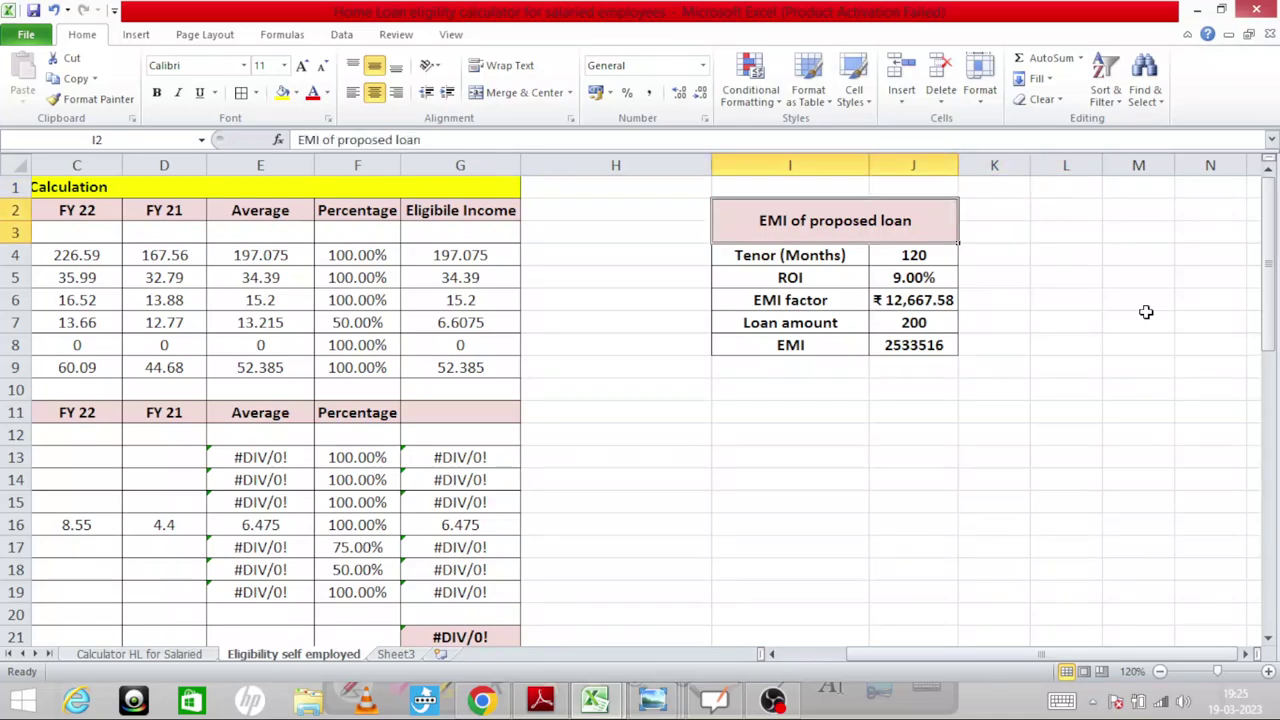
{"action": "key", "text": "Down"}
{"action": "type", "text": "180"}
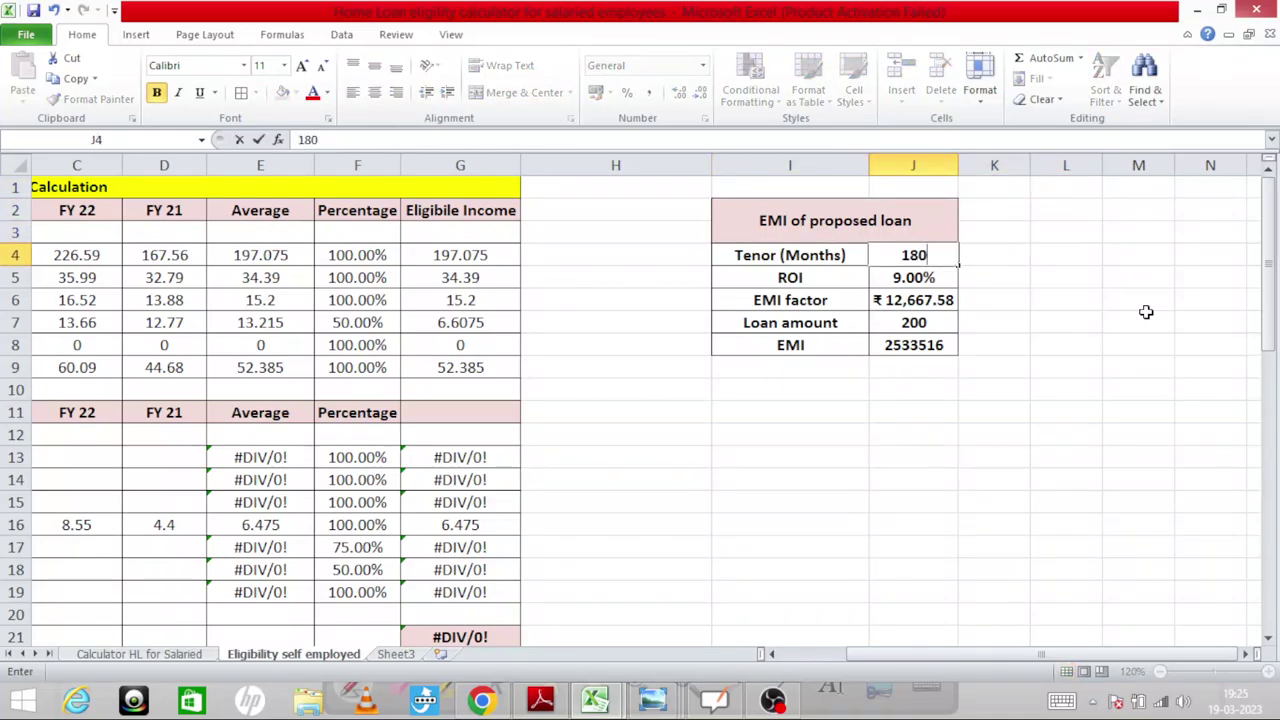
{"action": "key", "text": "Return"}
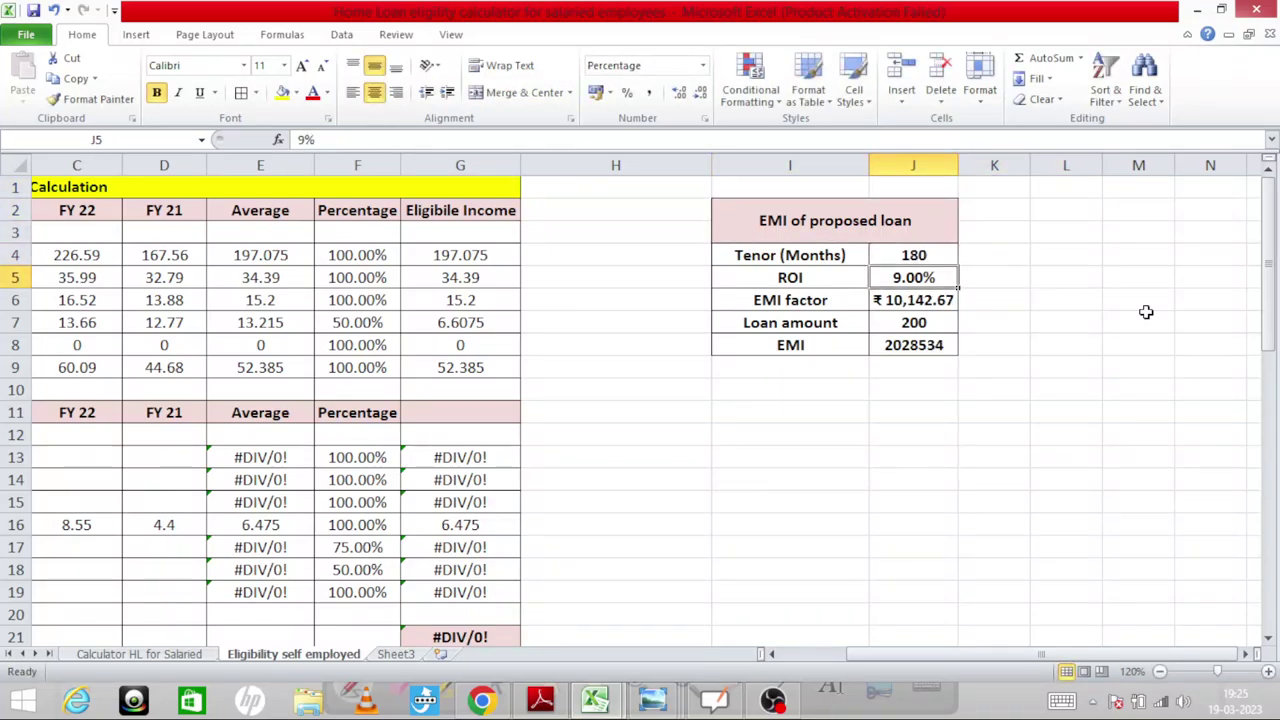
Set the ROI in J5 of the EMI of proposed loan table to 8.5%
{"action": "key", "text": "Down"}
{"action": "key", "text": "Down"}
{"action": "key", "text": "Up"}
{"action": "key", "text": "Up"}
{"action": "type", "text": "8."}
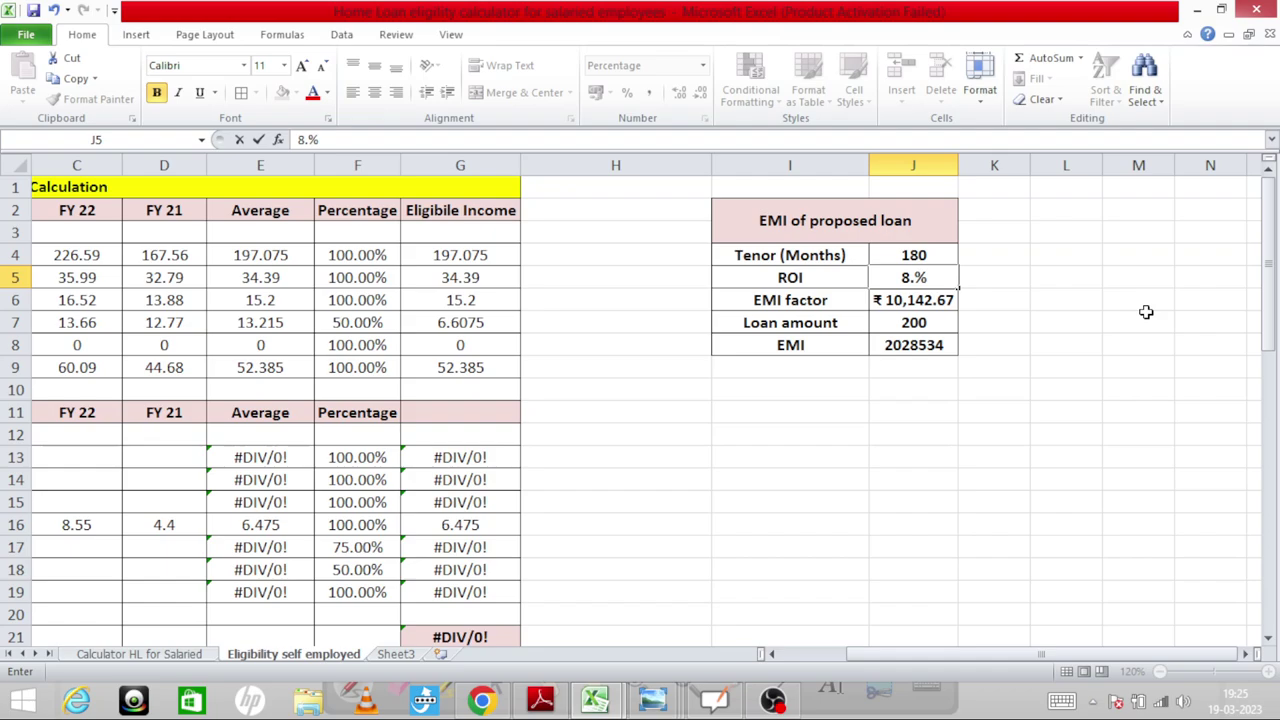
{"action": "type", "text": "5"}
{"action": "key", "text": "Return"}
Review the recalculated EMI in the proposed loan table and the figures in G23 to G29 of the eligibility summary
{"action": "key", "text": "Down"}
{"action": "key", "text": "Down"}
{"action": "key", "text": "Left"}
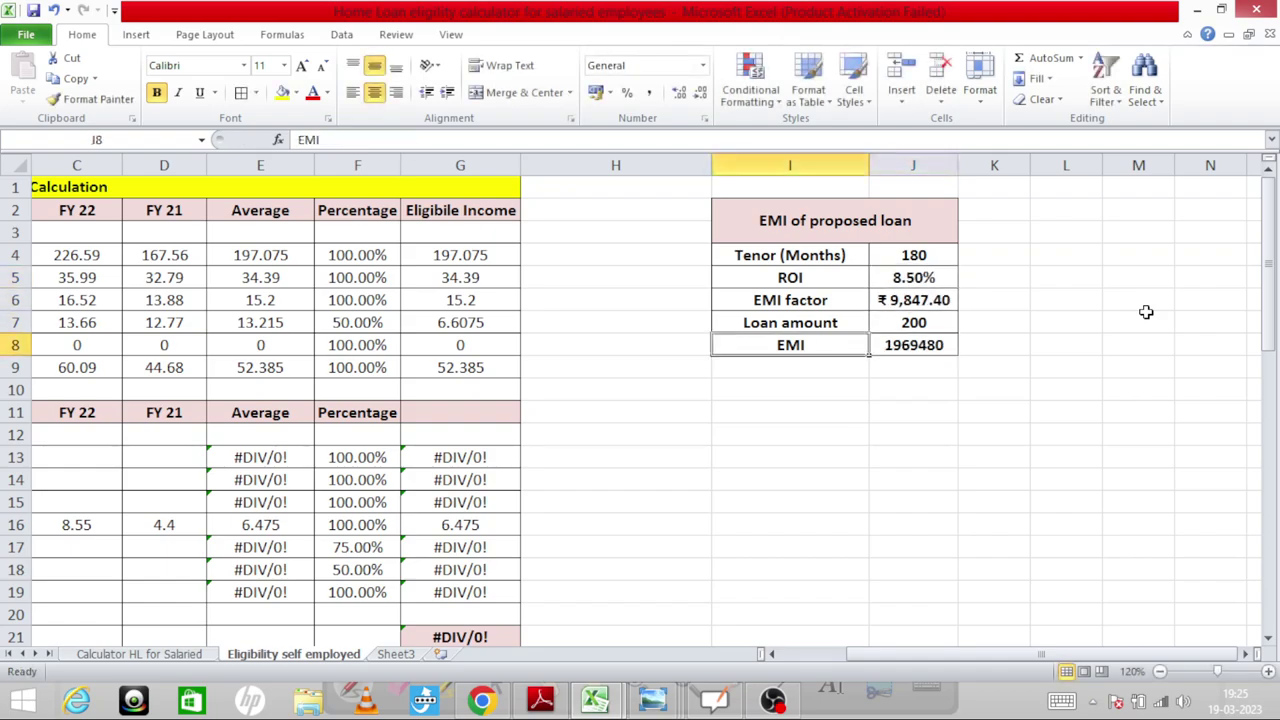
{"action": "key", "text": "Down"}
{"action": "key", "text": "Down"}
{"action": "key", "text": "Down"}
{"action": "key", "text": "Down"}
{"action": "key", "text": "Down"}
{"action": "key", "text": "Down"}
{"action": "key", "text": "Down"}
{"action": "key", "text": "Down"}
{"action": "key", "text": "Down"}
{"action": "key", "text": "Down"}
{"action": "key", "text": "Down"}
{"action": "key", "text": "Down"}
{"action": "key", "text": "Down"}
{"action": "key", "text": "Down"}
{"action": "key", "text": "Down"}
{"action": "key", "text": "Down"}
{"action": "key", "text": "Down"}
{"action": "key", "text": "Down"}
{"action": "key", "text": "Down"}
{"action": "key", "text": "Down"}
{"action": "key", "text": "Up"}
{"action": "key", "text": "Up"}
{"action": "key", "text": "Left"}
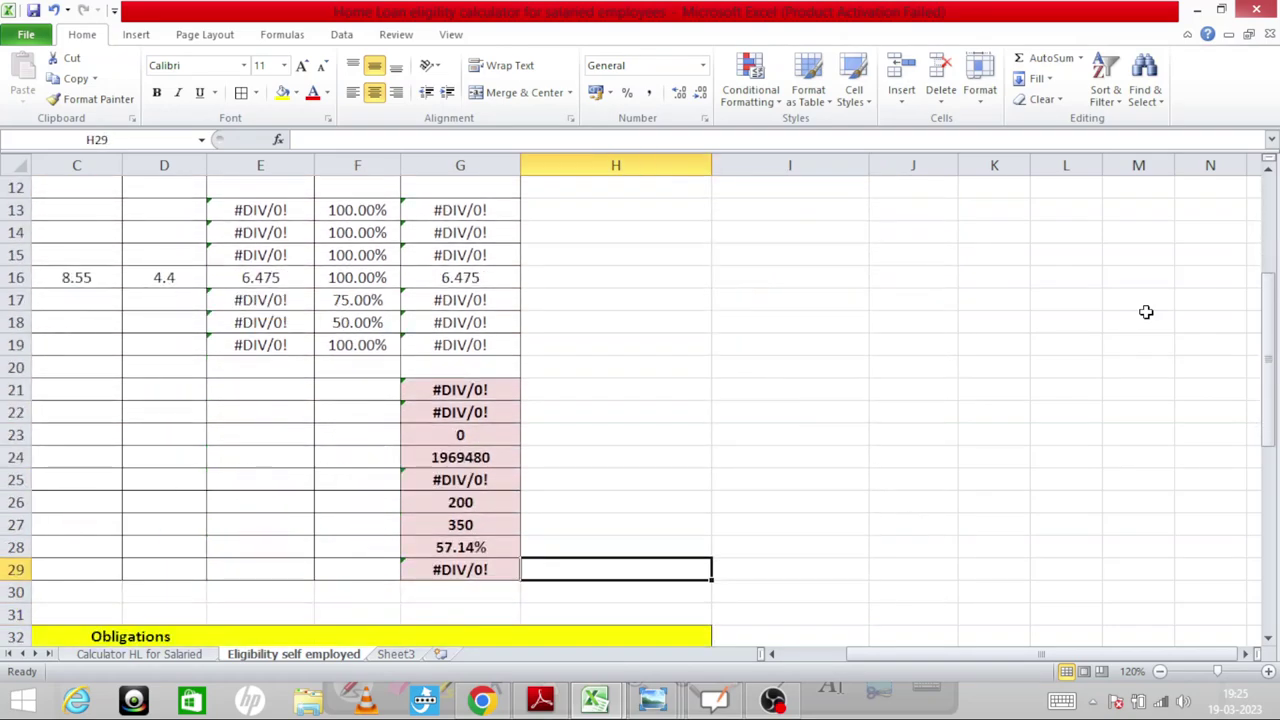
{"action": "key", "text": "Left"}
{"action": "key", "text": "Up"}
{"action": "key", "text": "Up"}
{"action": "key", "text": "Up"}
{"action": "key", "text": "Up"}
{"action": "key", "text": "Up"}
{"action": "key", "text": "Up"}
{"action": "key", "text": "Right"}
{"action": "key", "text": "Right"}
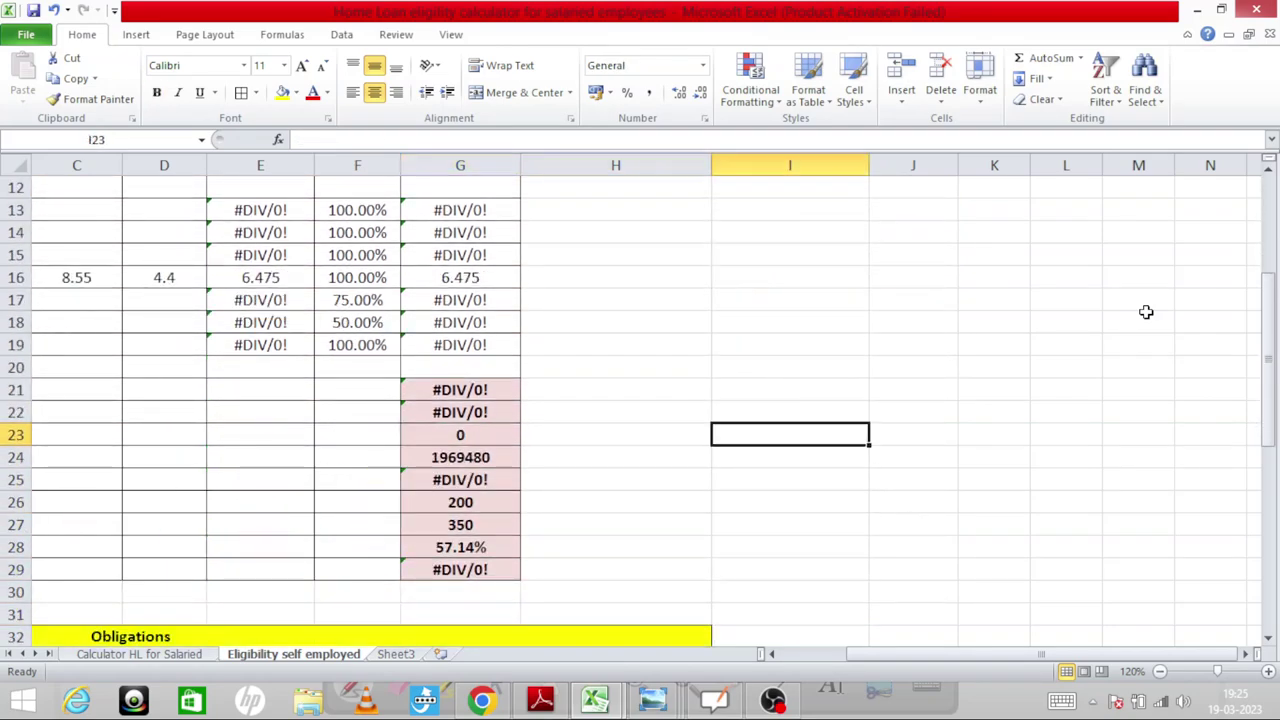
Set the ROI in J5 of the EMI of proposed loan table to 9%
{"action": "key", "text": "Right"}
{"action": "key", "text": "Up"}
{"action": "key", "text": "Up"}
{"action": "key", "text": "Up"}
{"action": "key", "text": "Up"}
{"action": "key", "text": "Up"}
{"action": "key", "text": "Up"}
{"action": "key", "text": "Up"}
{"action": "key", "text": "Up"}
{"action": "key", "text": "Up"}
{"action": "key", "text": "Up"}
{"action": "key", "text": "Up"}
{"action": "key", "text": "Up"}
{"action": "key", "text": "Up"}
{"action": "key", "text": "Up"}
{"action": "key", "text": "Up"}
{"action": "key", "text": "Up"}
{"action": "key", "text": "Up"}
{"action": "key", "text": "Up"}
{"action": "key", "text": "Up"}
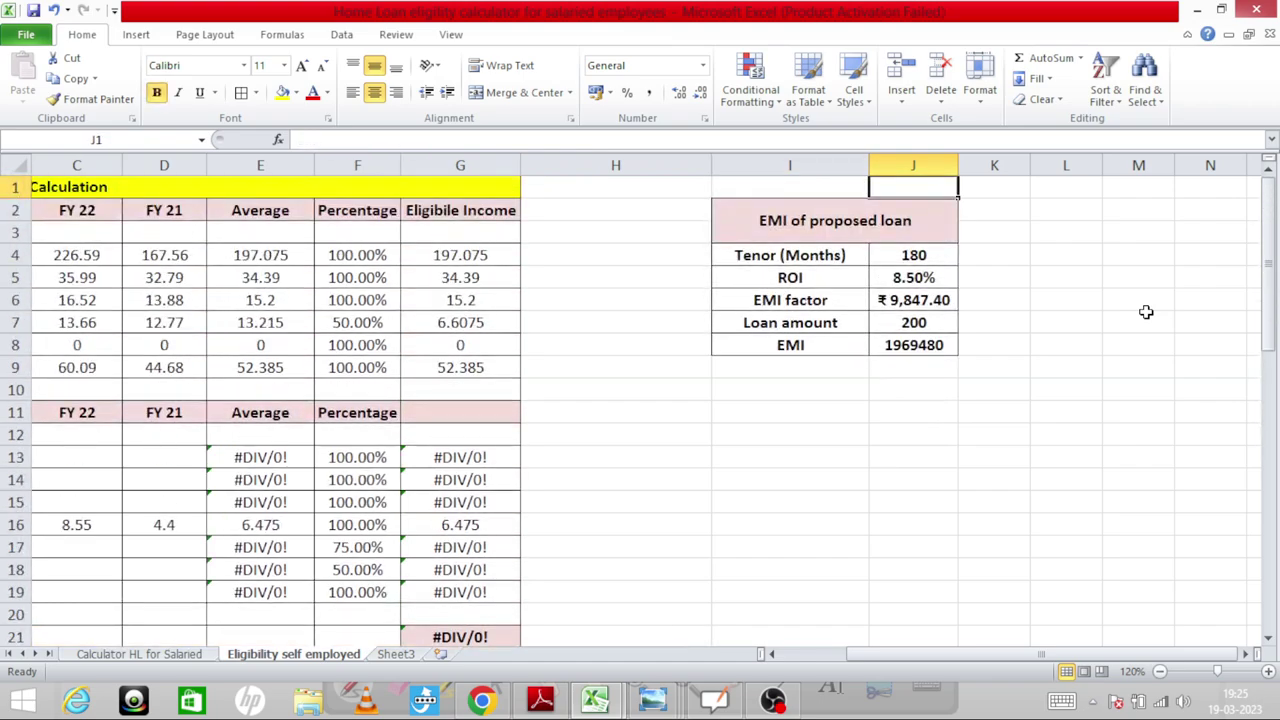
{"action": "key", "text": "Down"}
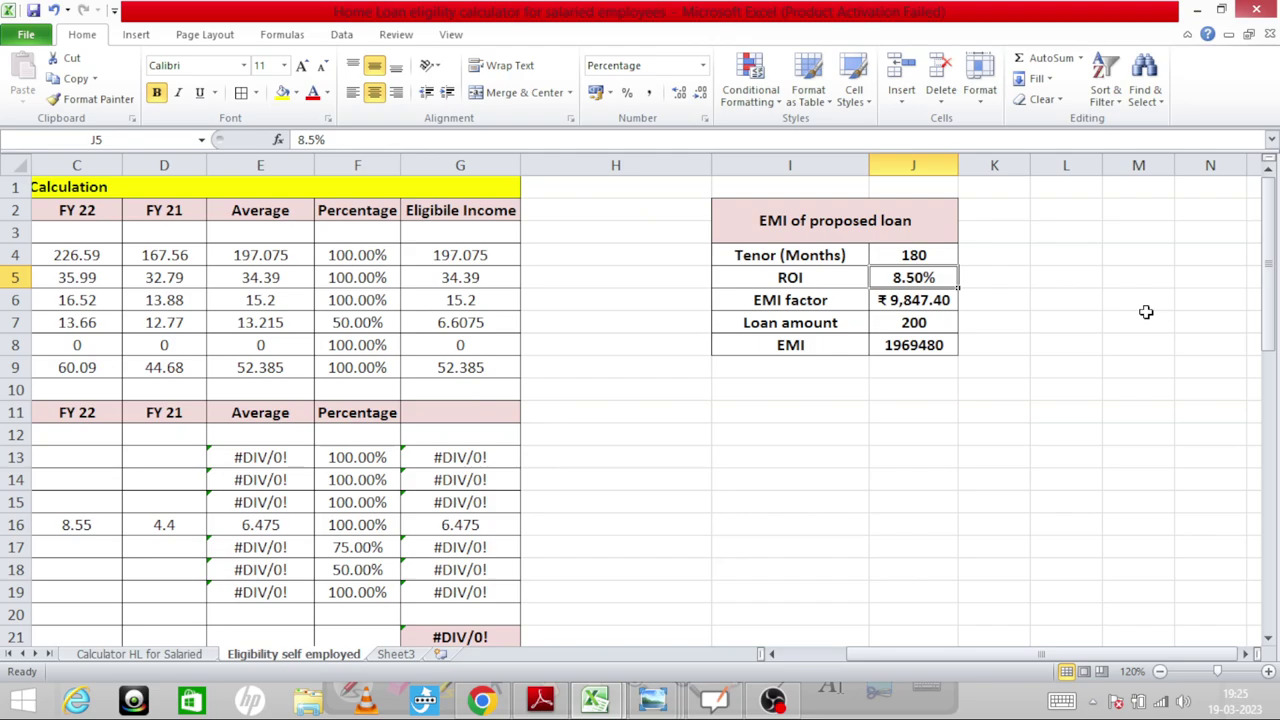
{"action": "type", "text": "9"}
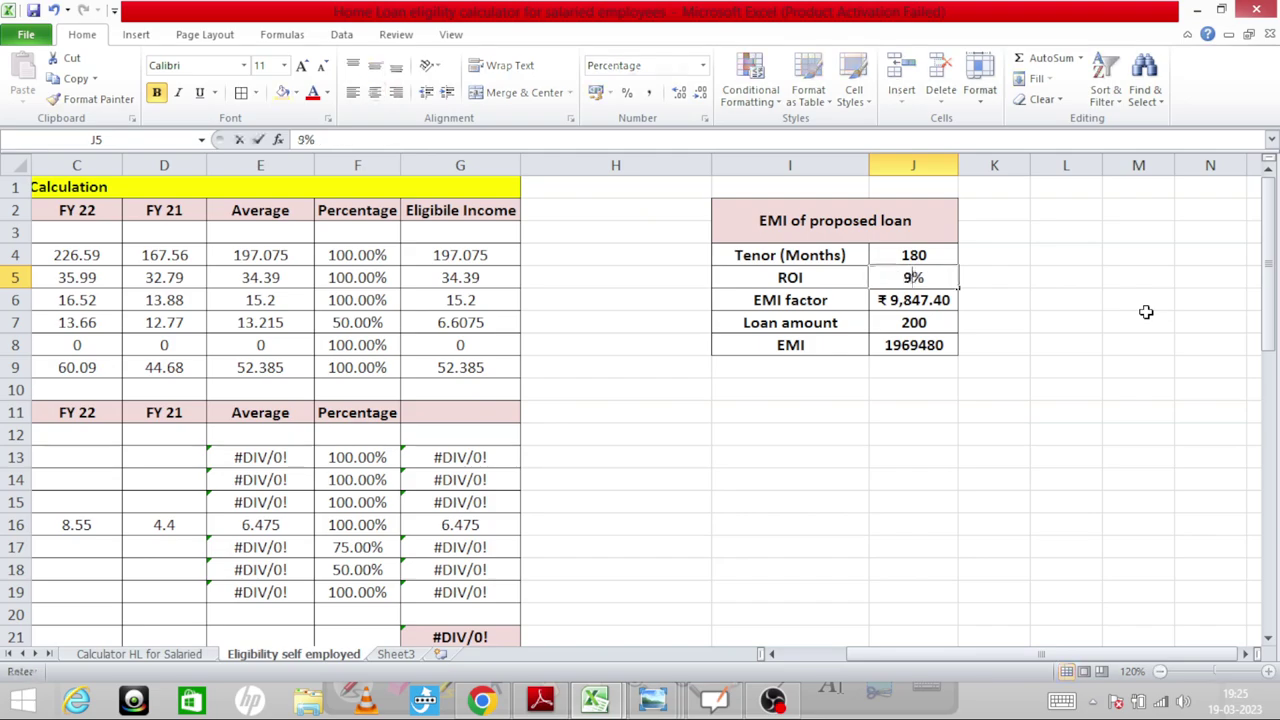
{"action": "key", "text": "Return"}
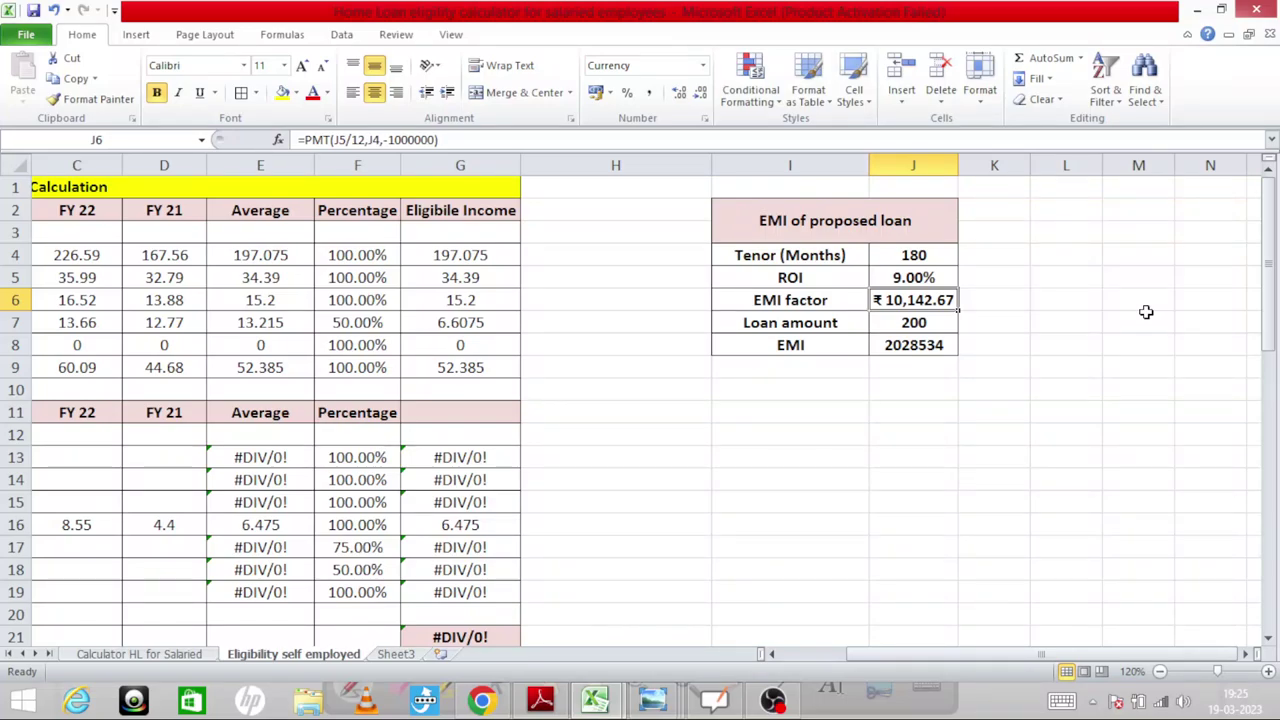
Review the eligibility summary in rows 21 to 29 against the changed ROI, including the proposed EMI of the new loan
{"action": "key", "text": "Down"}
{"action": "key", "text": "Down"}
{"action": "key", "text": "Down"}
{"action": "key", "text": "Down"}
{"action": "key", "text": "Down"}
{"action": "key", "text": "Down"}
{"action": "key", "text": "Down"}
{"action": "key", "text": "Down"}
{"action": "key", "text": "Down"}
{"action": "key", "text": "Down"}
{"action": "key", "text": "Down"}
{"action": "key", "text": "Down"}
{"action": "key", "text": "Down"}
{"action": "key", "text": "Down"}
{"action": "key", "text": "Down"}
{"action": "key", "text": "Down"}
{"action": "key", "text": "Down"}
{"action": "key", "text": "Down"}
{"action": "key", "text": "Down"}
{"action": "key", "text": "Down"}
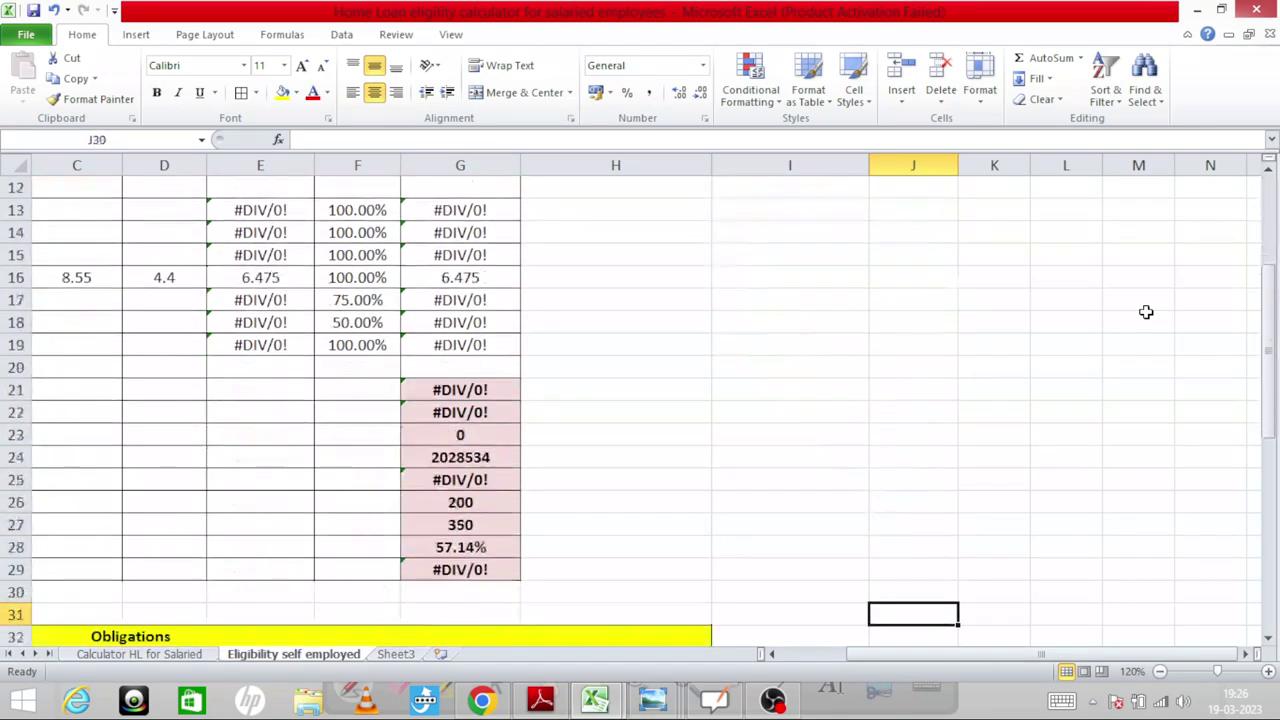
{"action": "key", "text": "Down"}
{"action": "key", "text": "Down"}
{"action": "key", "text": "Left"}
{"action": "key", "text": "Left"}
{"action": "key", "text": "Left"}
{"action": "key", "text": "Left"}
{"action": "key", "text": "Left"}
{"action": "key", "text": "Left"}
{"action": "key", "text": "Left"}
{"action": "key", "text": "Left"}
{"action": "key", "text": "Left"}
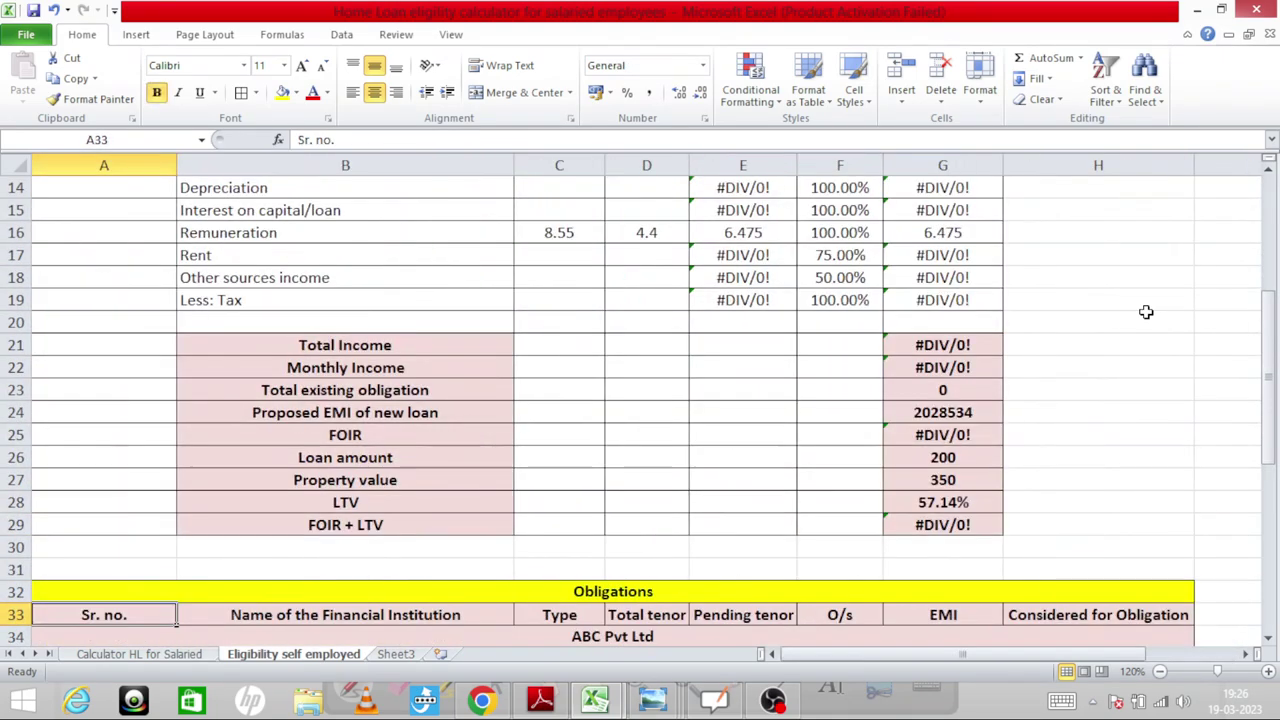
Review the applicant's income heads in the eligibility calculation, down to Income from other sources in B7
{"action": "key", "text": "Up"}
{"action": "key", "text": "Up"}
{"action": "key", "text": "Up"}
{"action": "key", "text": "Up"}
{"action": "key", "text": "Up"}
{"action": "key", "text": "Up"}
{"action": "key", "text": "Up"}
{"action": "key", "text": "Up"}
{"action": "key", "text": "Up"}
{"action": "key", "text": "Up"}
{"action": "key", "text": "Up"}
{"action": "key", "text": "Up"}
{"action": "key", "text": "Up"}
{"action": "key", "text": "Up"}
{"action": "key", "text": "Up"}
{"action": "key", "text": "Up"}
{"action": "key", "text": "Up"}
{"action": "key", "text": "Up"}
{"action": "key", "text": "Up"}
{"action": "key", "text": "Up"}
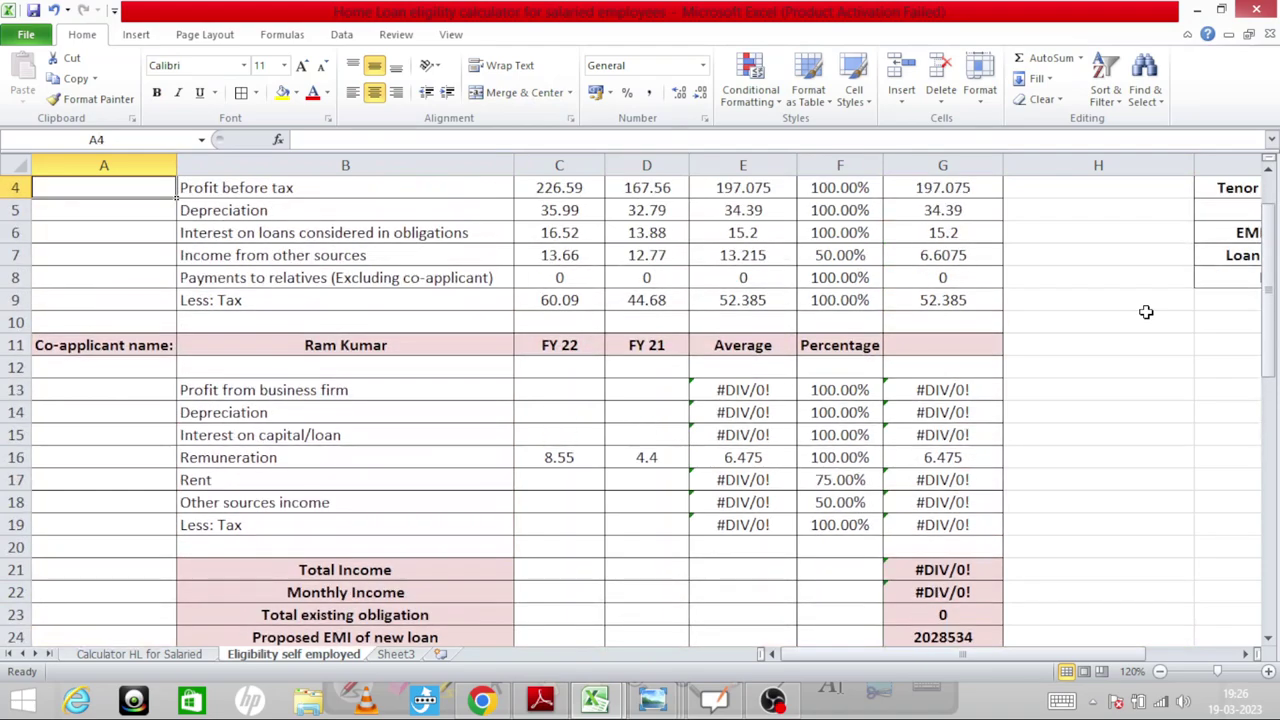
{"action": "key", "text": "Up"}
{"action": "key", "text": "Up"}
{"action": "key", "text": "Up"}
{"action": "key", "text": "Down"}
{"action": "key", "text": "Right"}
{"action": "key", "text": "Down"}
{"action": "key", "text": "Down"}
{"action": "key", "text": "Down"}
{"action": "key", "text": "Down"}
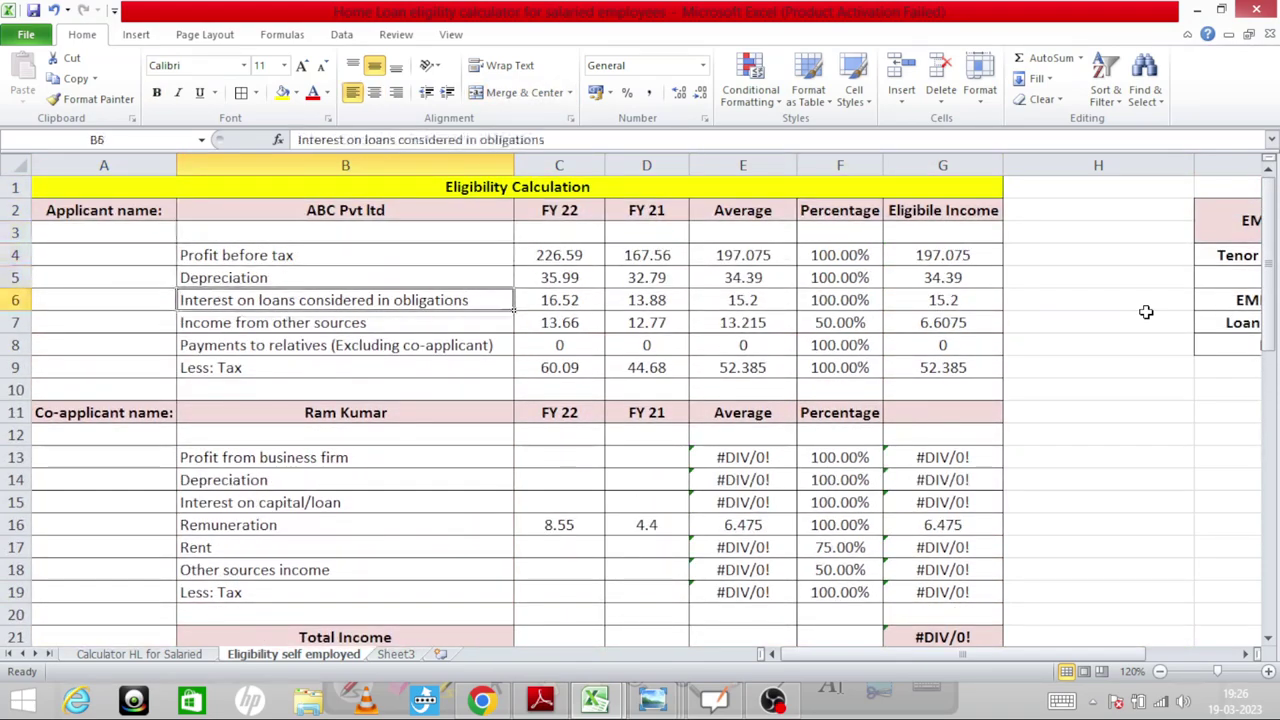
{"action": "key", "text": "Down"}
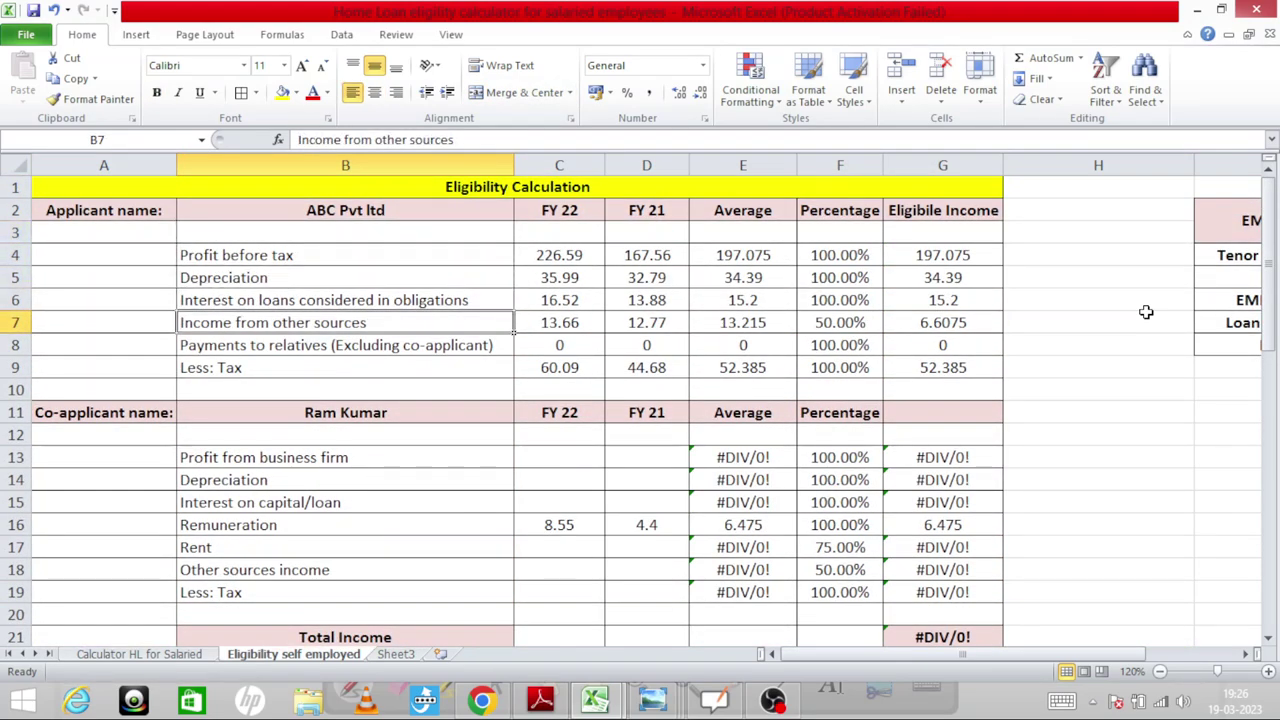
Consult the profit and loss statement in Deepak Builder Balance sheet.pdf in Adobe Reader, and go through the applicant's heads in B5 to B8 in Excel
{"action": "key", "text": "alt+Tab"}
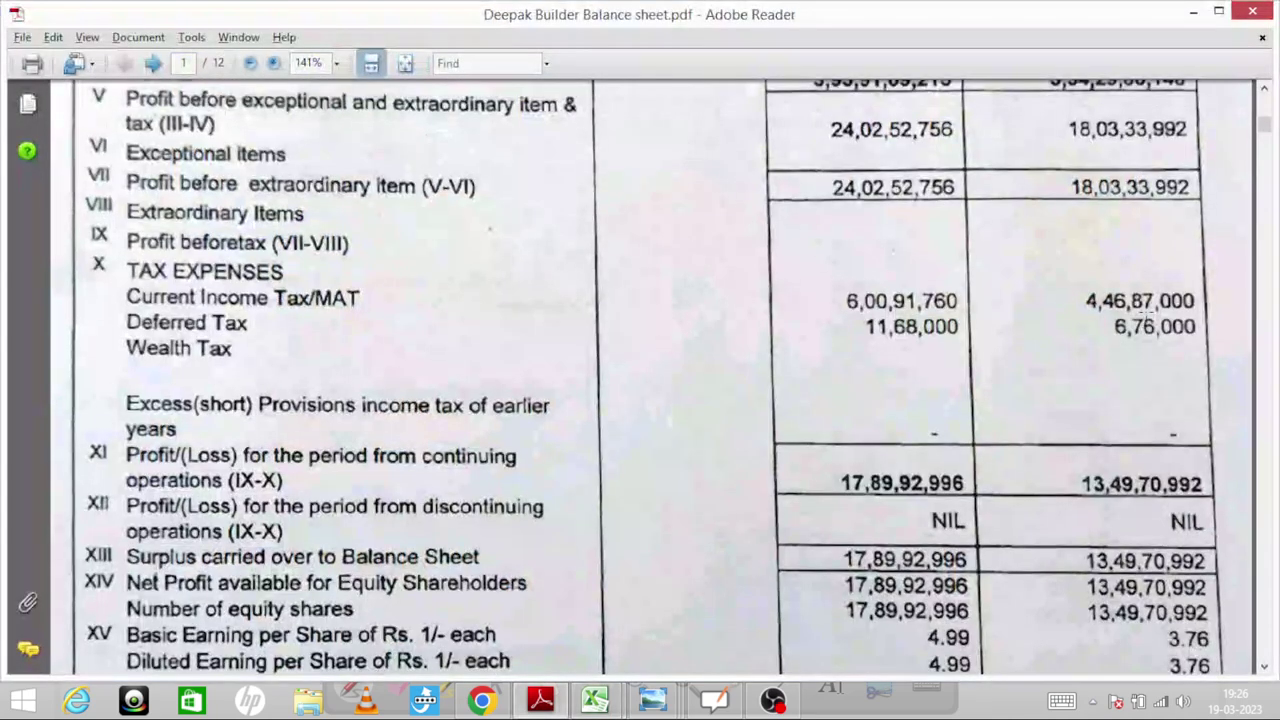
{"action": "scroll", "coordinate": [1146, 312], "scroll_direction": "up", "scroll_amount": 10}
{"action": "key", "text": "alt+Tab"}
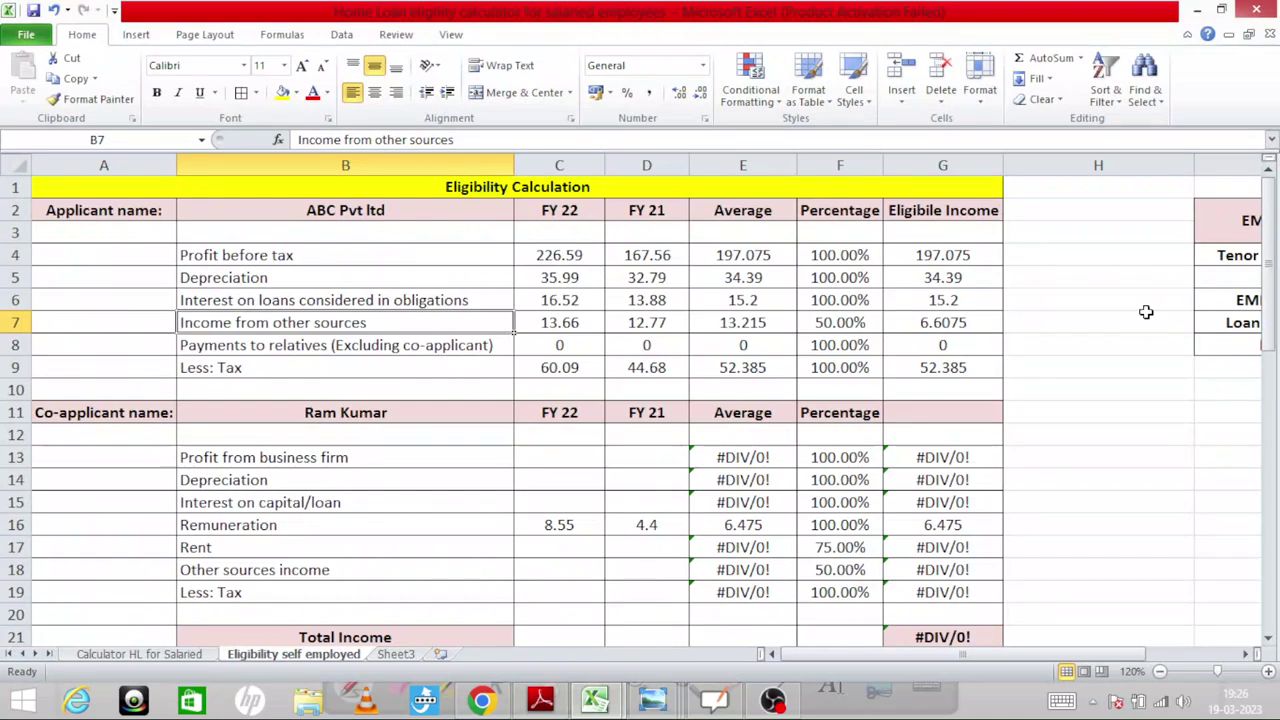
{"action": "key", "text": "Up"}
{"action": "key", "text": "Up"}
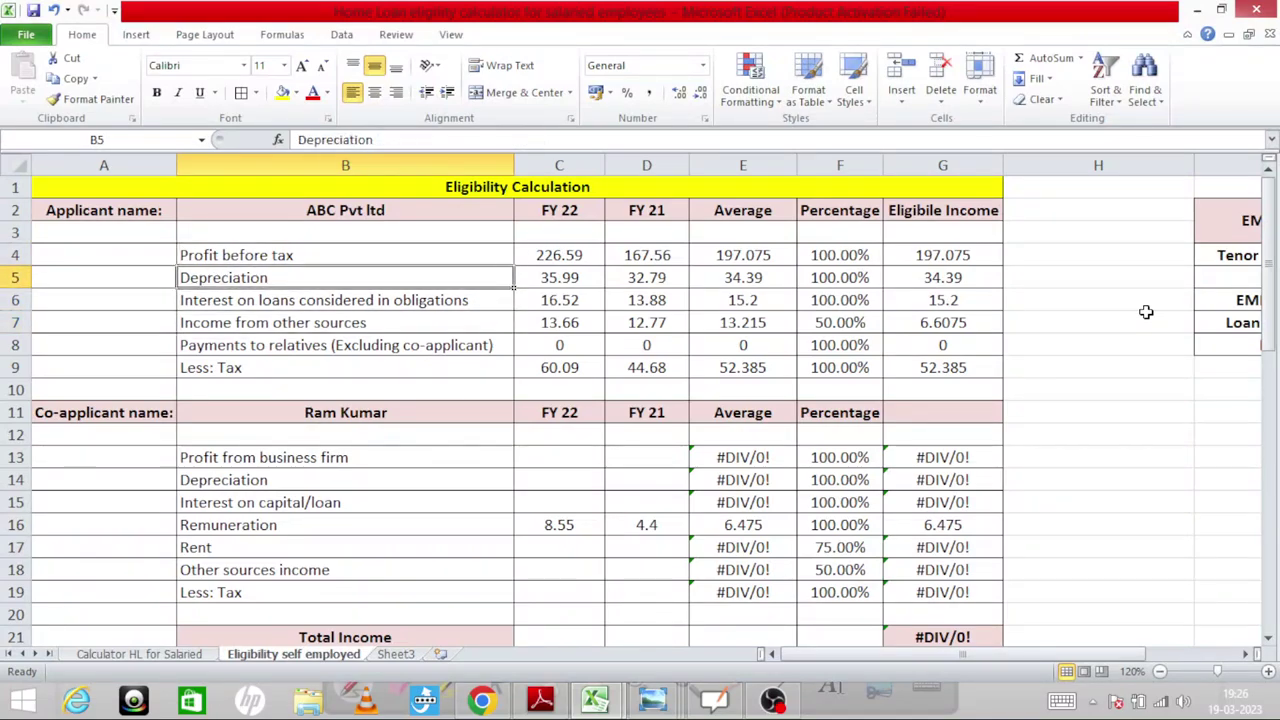
{"action": "key", "text": "Down"}
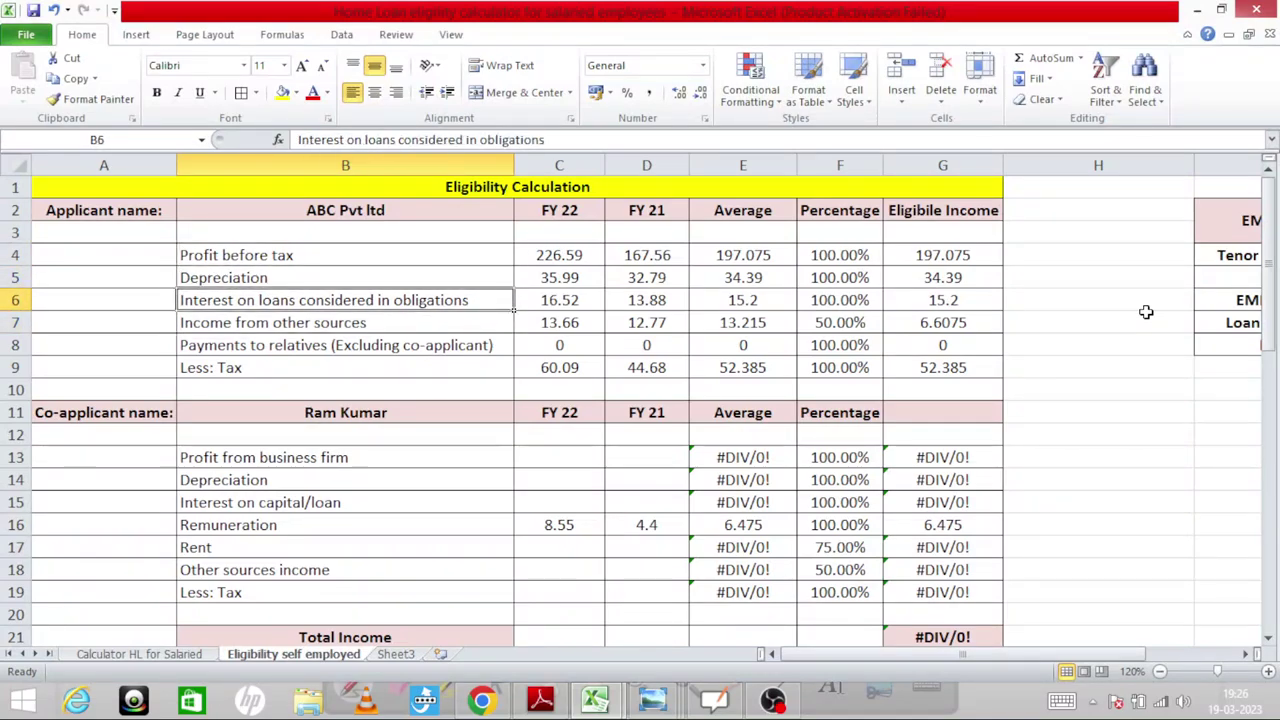
{"action": "key", "text": "Down"}
{"action": "key", "text": "Down"}
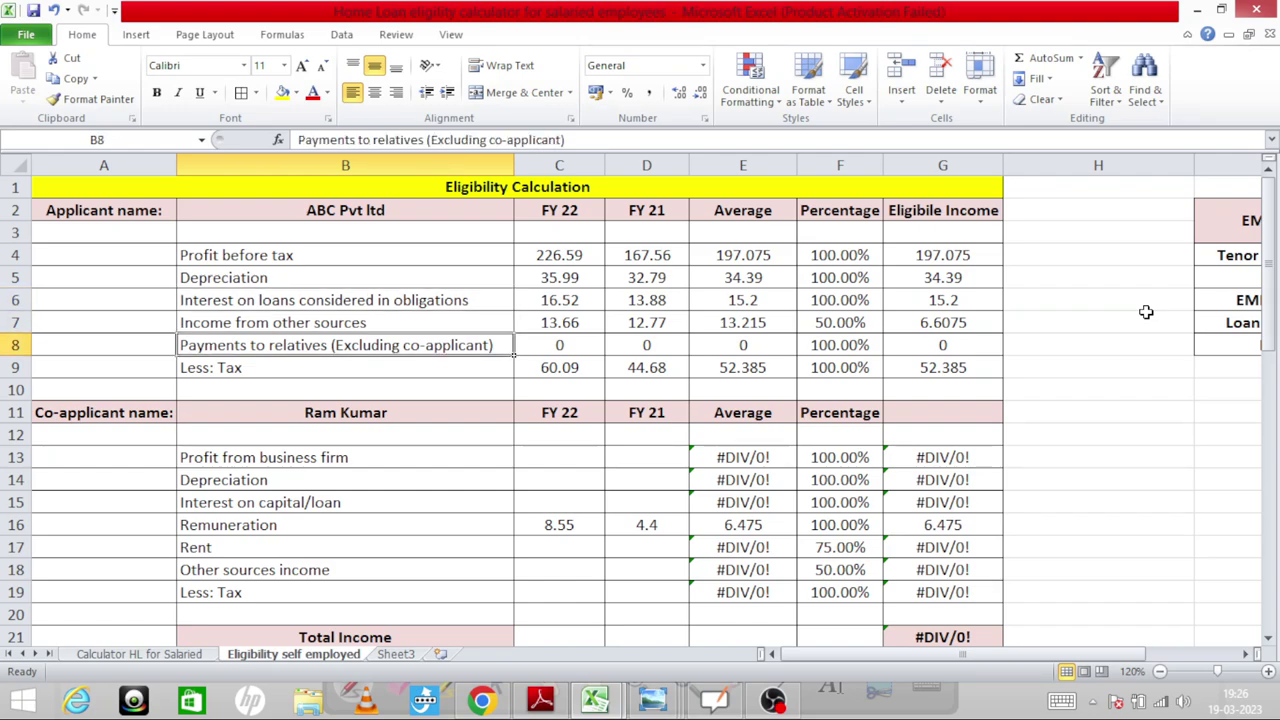
Examine the profit and loss statement and Notes 16 to 18 in the balance sheet PDF, and check the payments to relatives in C8 and D8
{"action": "key", "text": "alt+Tab"}
{"action": "scroll", "coordinate": [660, 385], "scroll_direction": "down", "scroll_amount": 10}
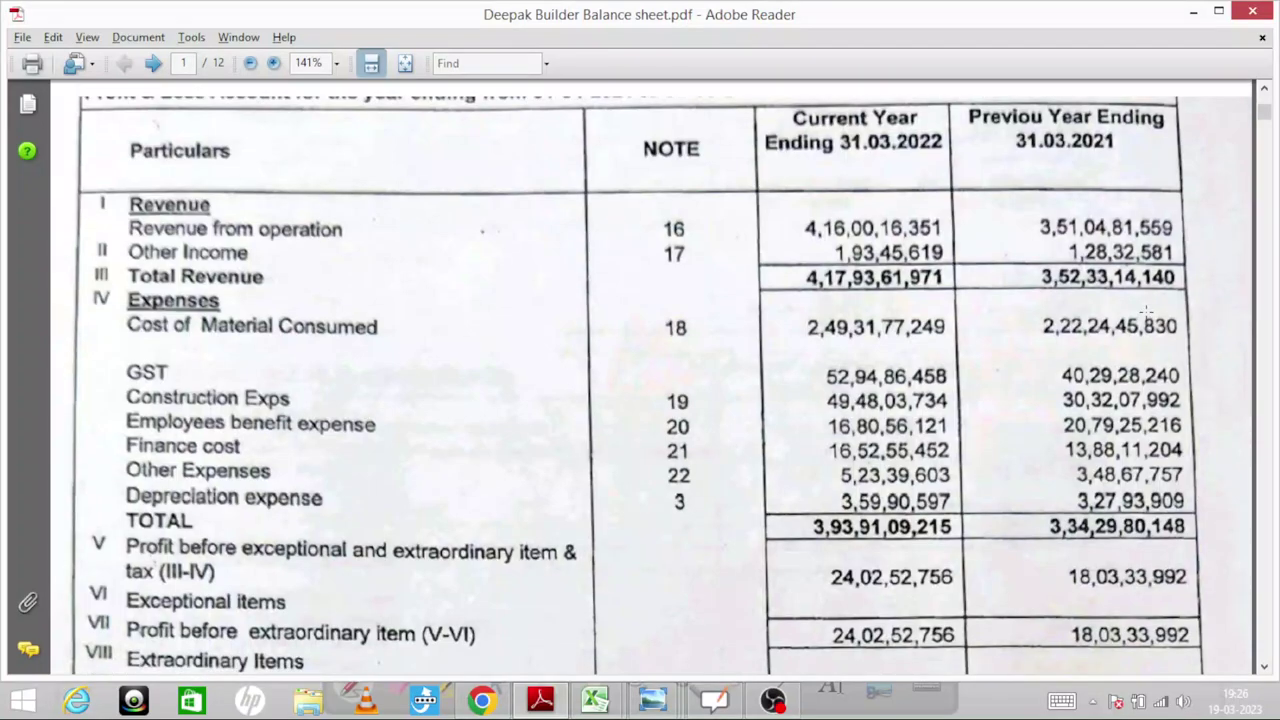
{"action": "scroll", "coordinate": [1146, 312], "scroll_direction": "down", "scroll_amount": 10}
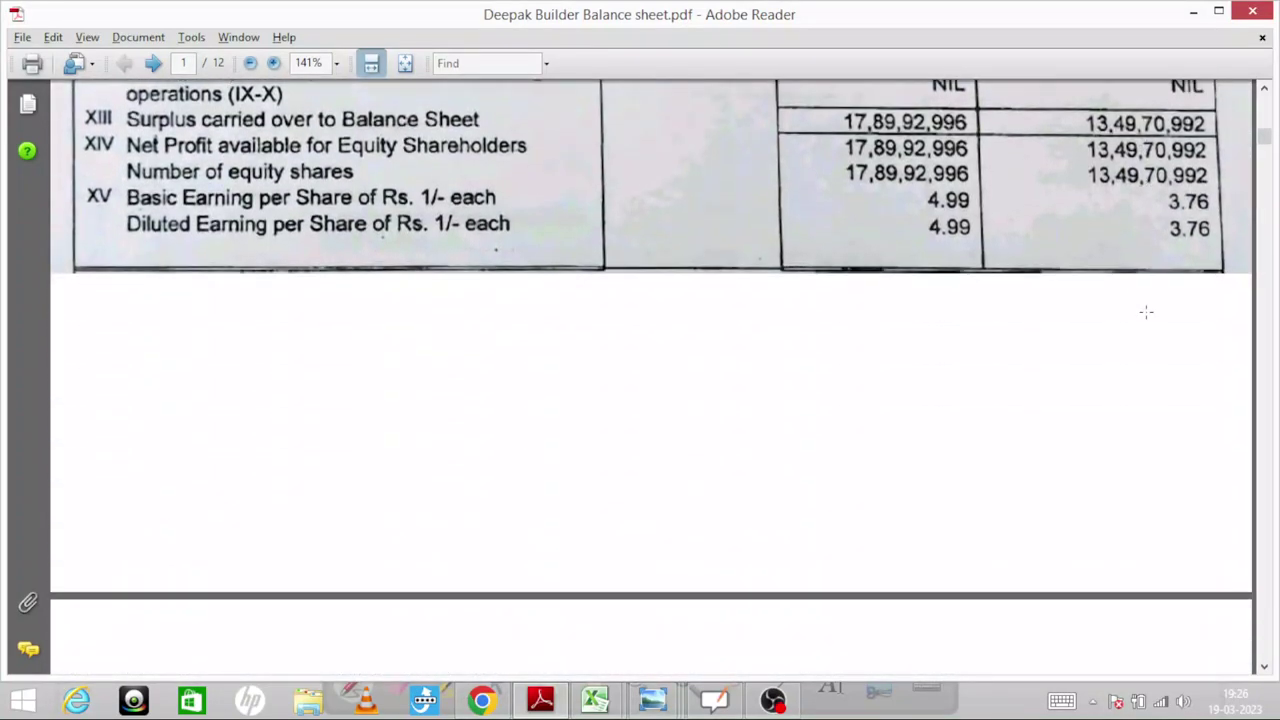
{"action": "scroll", "coordinate": [1146, 312], "scroll_direction": "down", "scroll_amount": 4}
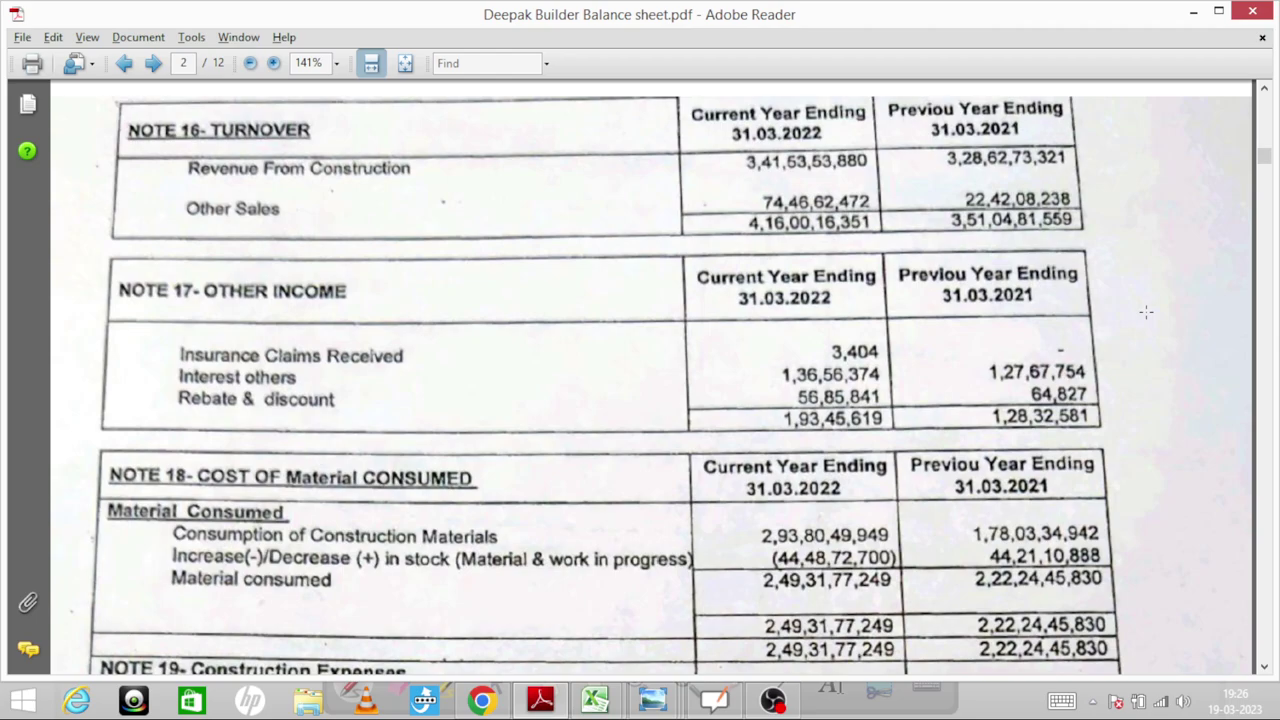
{"action": "key", "text": "alt+Tab"}
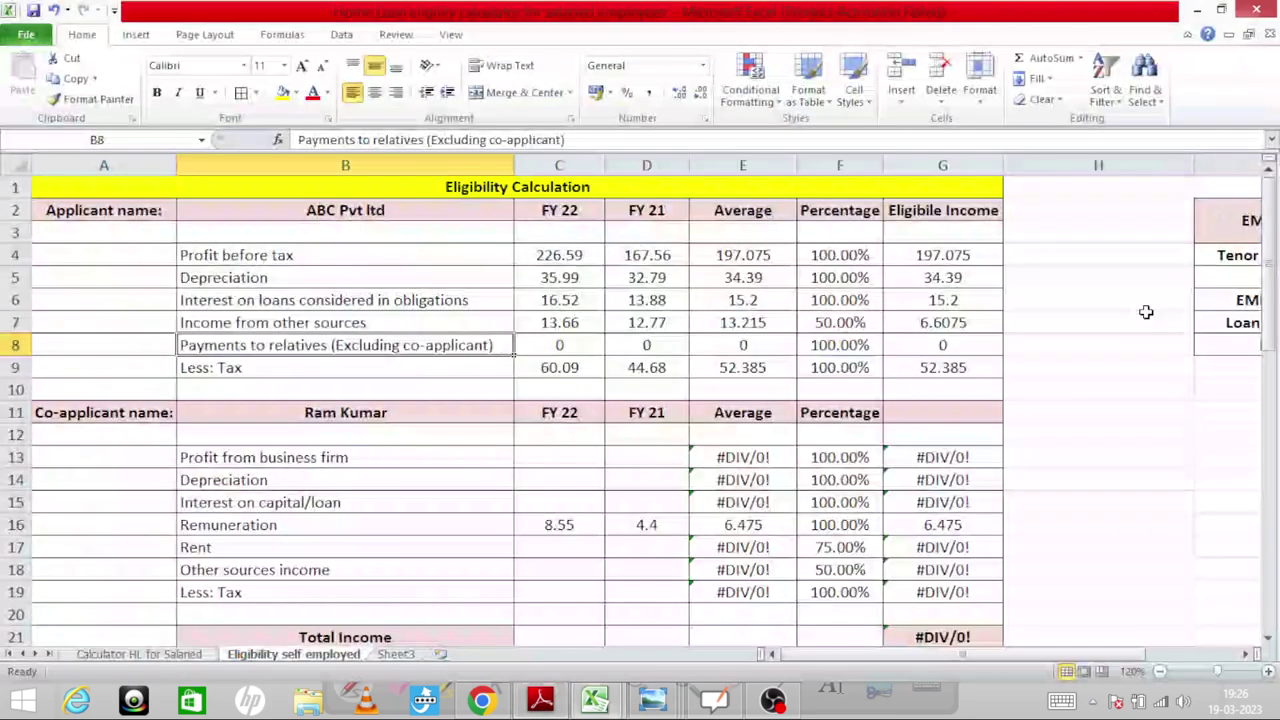
{"action": "key", "text": "Right"}
{"action": "key", "text": "Right"}
{"action": "key", "text": "Right"}
{"action": "key", "text": "Left"}
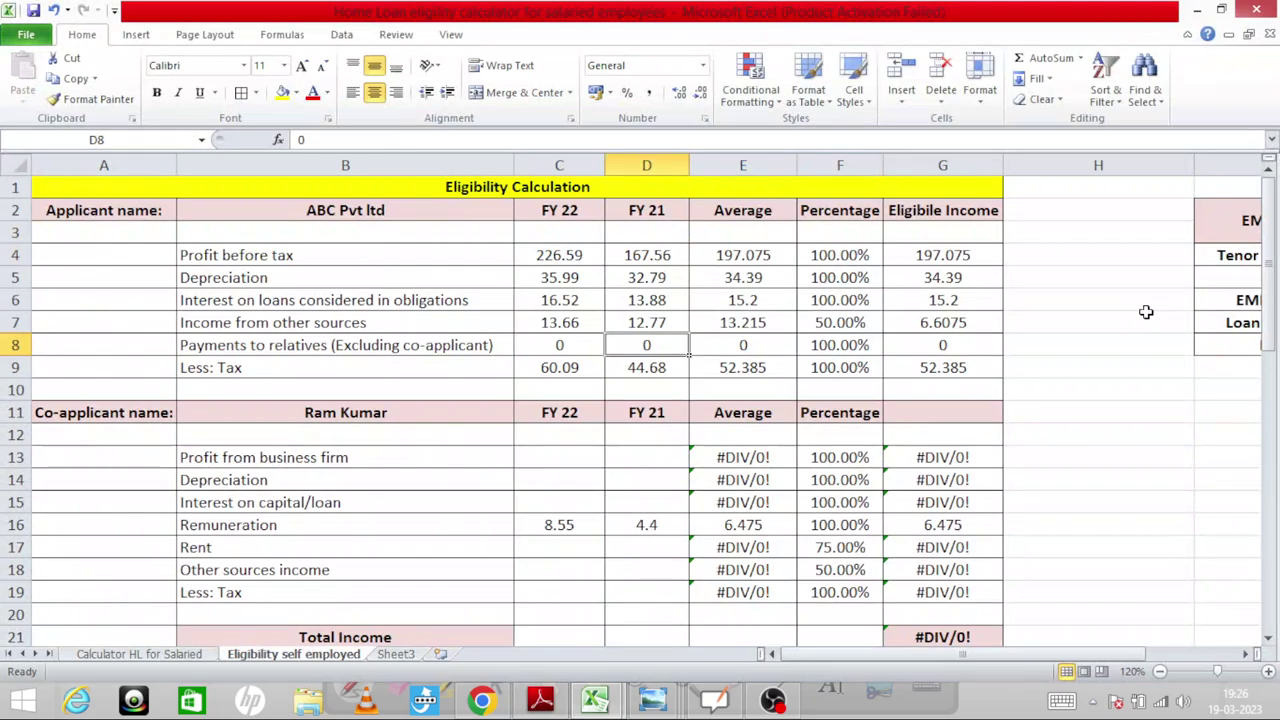
{"action": "key", "text": "Left"}
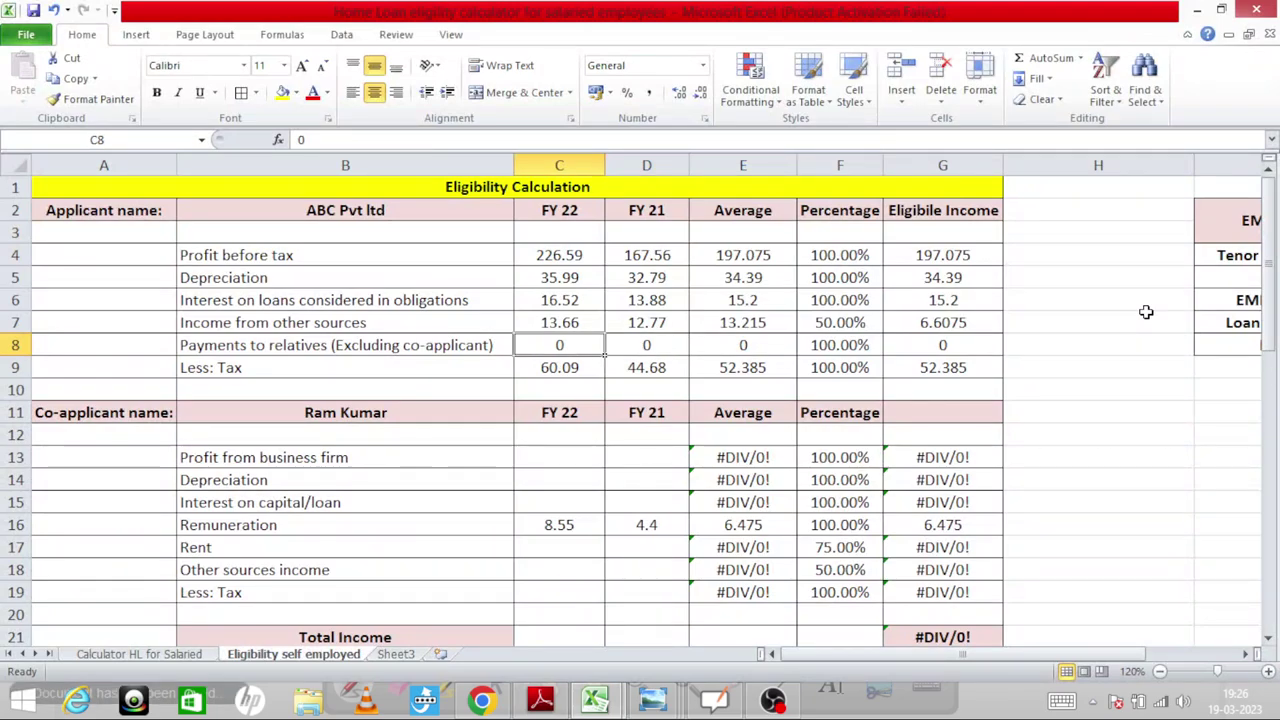
Close the Deepak Builder balance sheet PDF in Adobe Reader and return to the eligibility worksheet
{"action": "key", "text": "Down"}
{"action": "key", "text": "Down"}
{"action": "key", "text": "Down"}
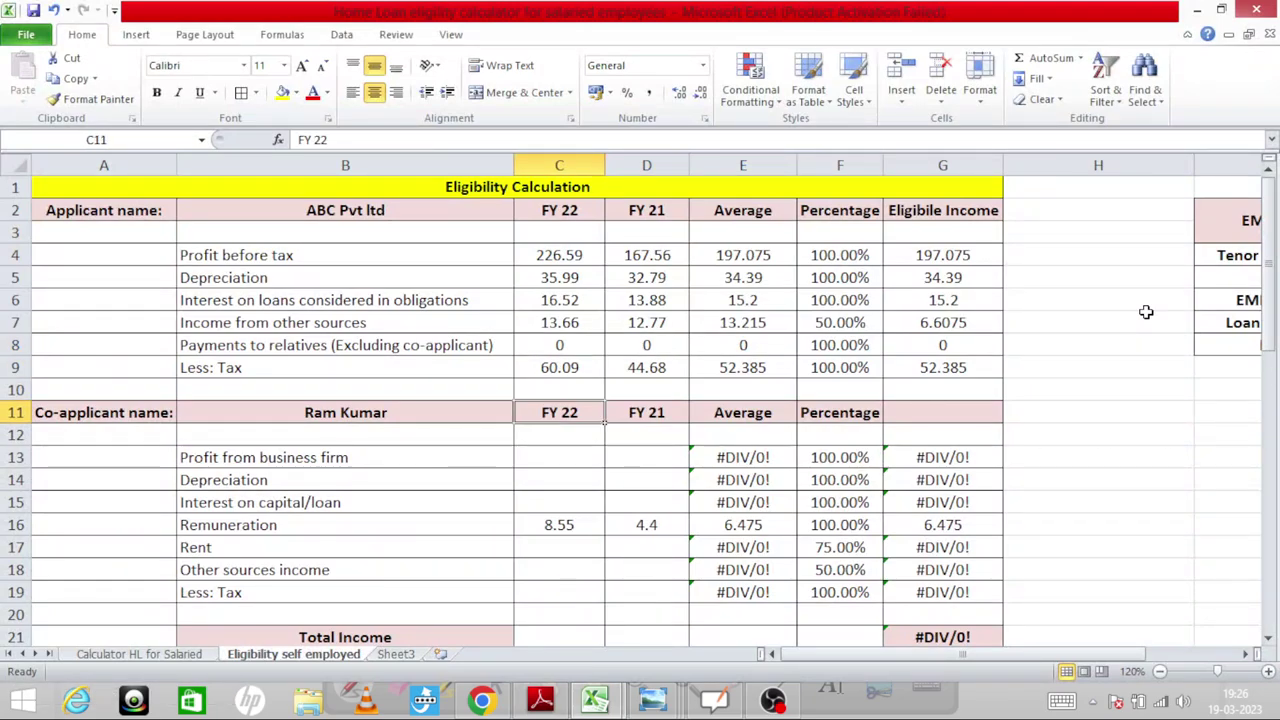
{"action": "key", "text": "alt+Tab"}
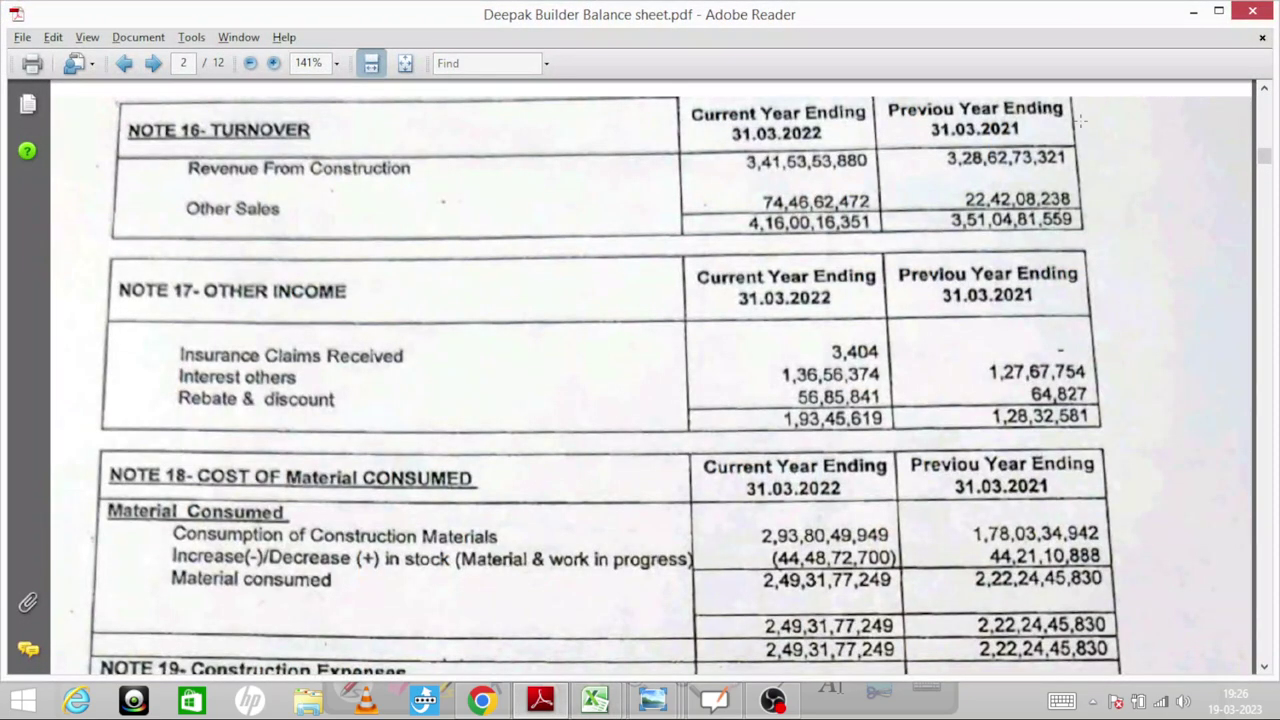
{"action": "left_click", "coordinate": [1253, 11]}
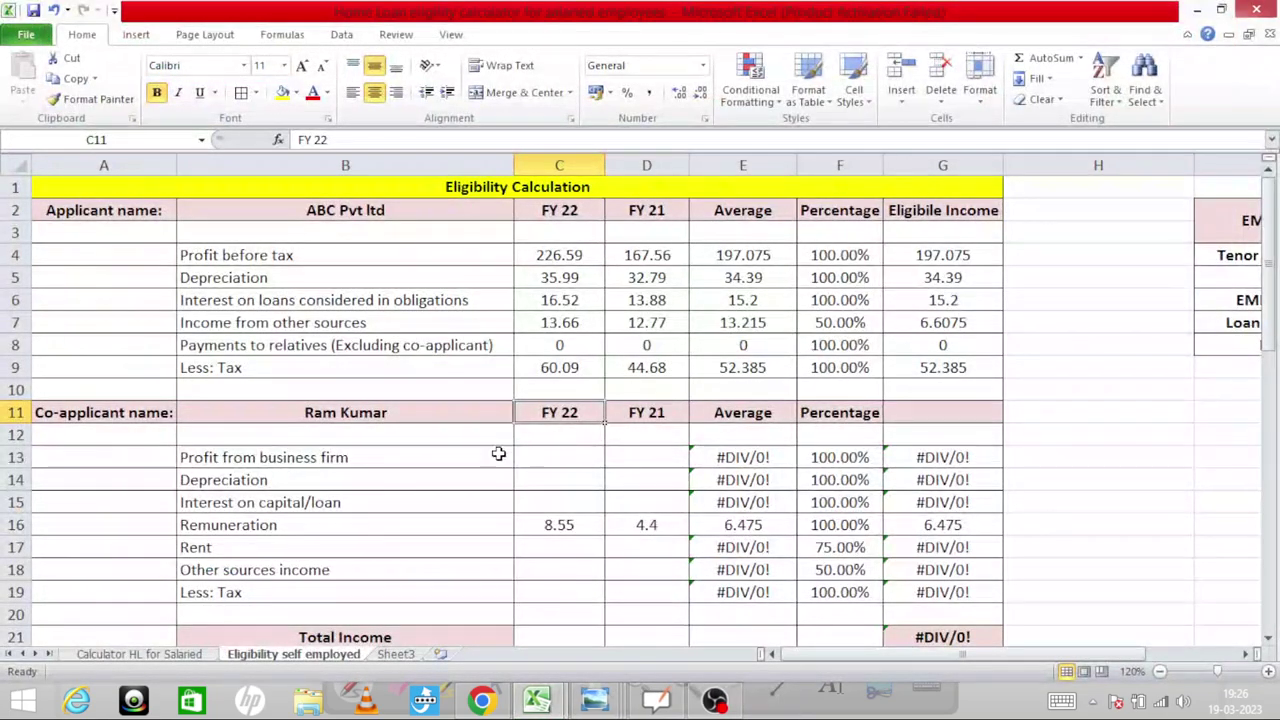
Go through the co-applicant's income heads from Profit from business firm in B13 to Remuneration and beyond
{"action": "left_click", "coordinate": [403, 464]}
{"action": "key", "text": "Down"}
{"action": "key", "text": "Down"}
{"action": "key", "text": "Down"}
{"action": "key", "text": "Down"}
{"action": "key", "text": "Down"}
{"action": "key", "text": "Down"}
{"action": "key", "text": "Down"}
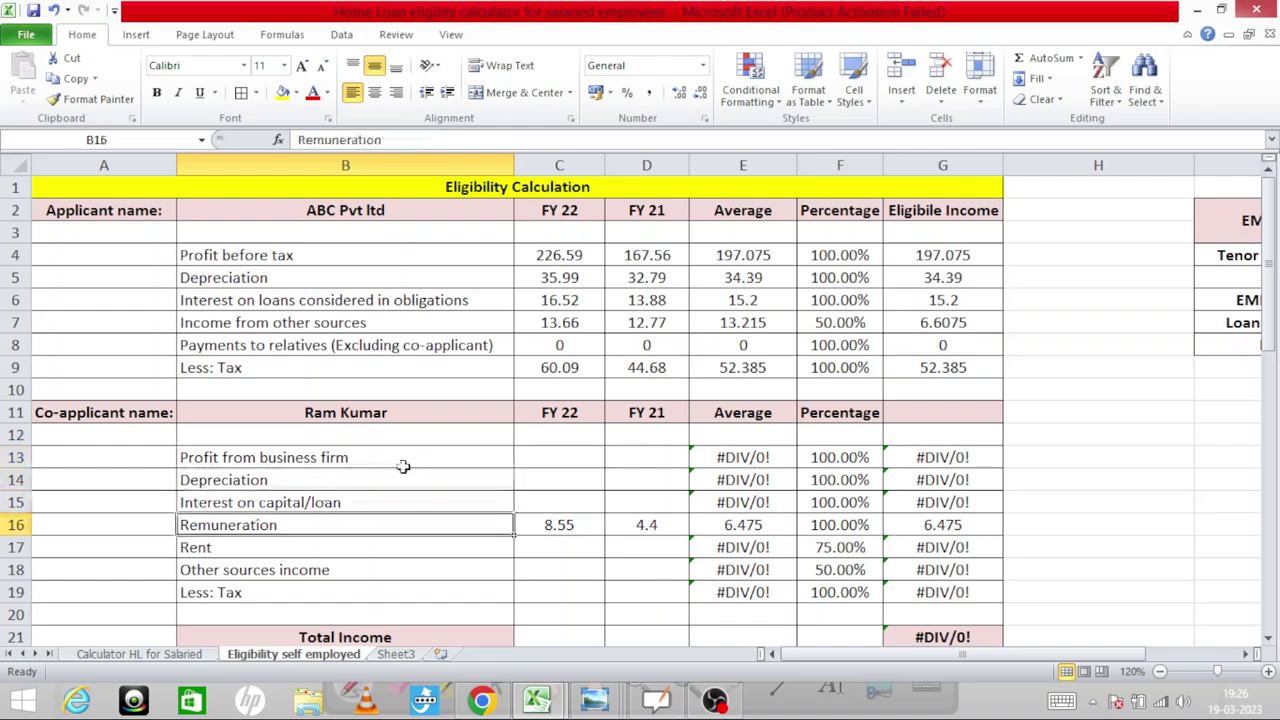
{"action": "key", "text": "Up"}
{"action": "key", "text": "Up"}
{"action": "key", "text": "Up"}
{"action": "key", "text": "Up"}
{"action": "key", "text": "Up"}
{"action": "key", "text": "Up"}
{"action": "key", "text": "Up"}
{"action": "key", "text": "Up"}
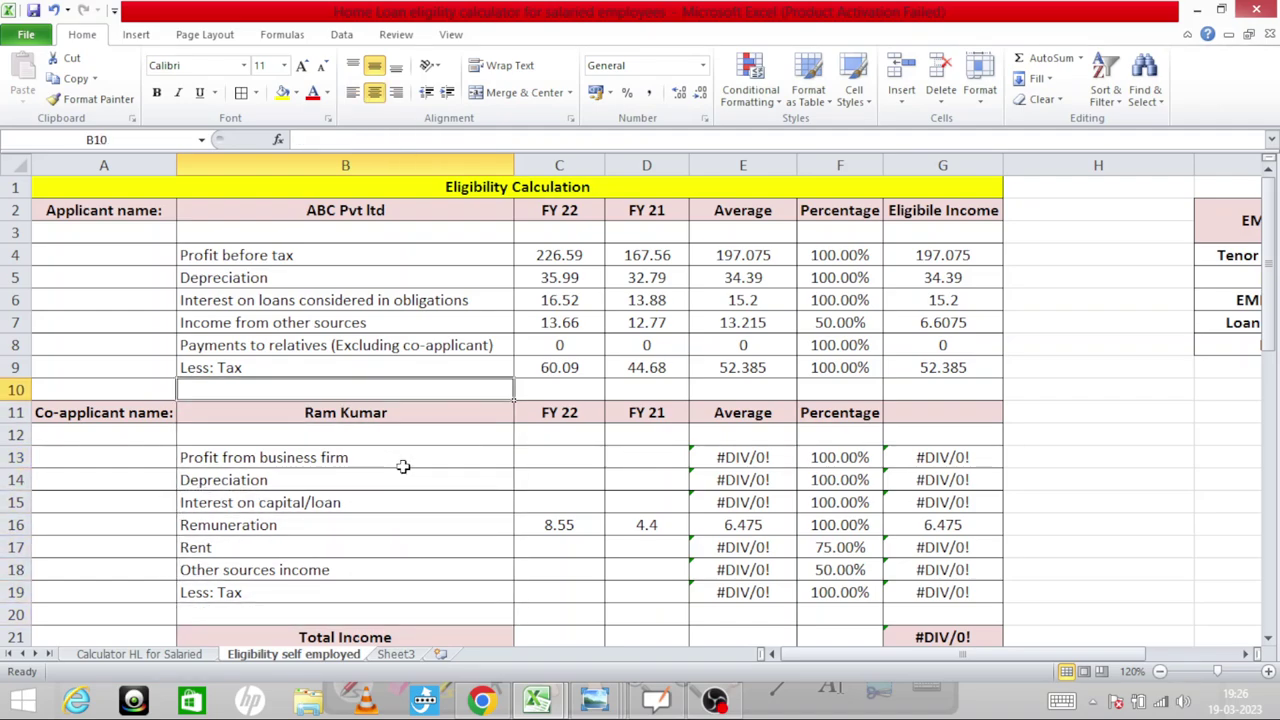
{"action": "key", "text": "Down"}
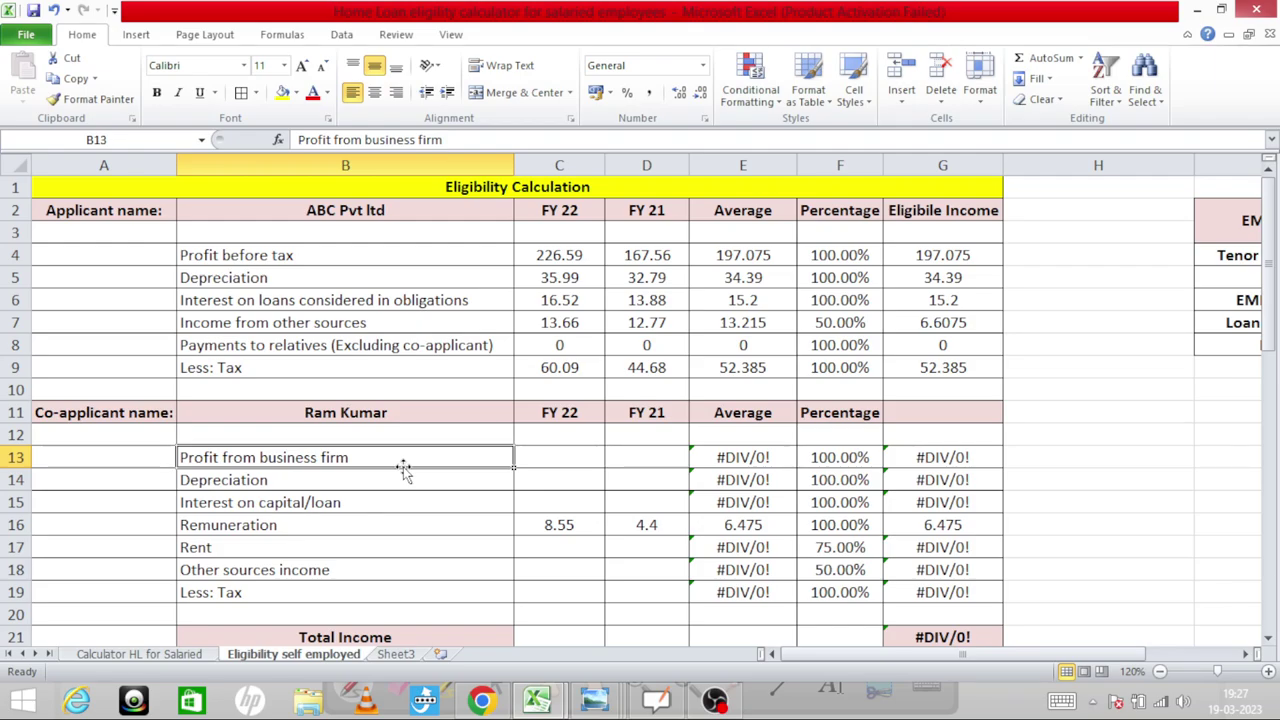
Examine the Computation of Tax example on taxheal.com in Chrome, and return to the Excel worksheet
{"action": "key", "text": "alt+Tab"}
{"action": "key", "text": "alt+Tab"}
{"action": "key", "text": "alt+Tab"}
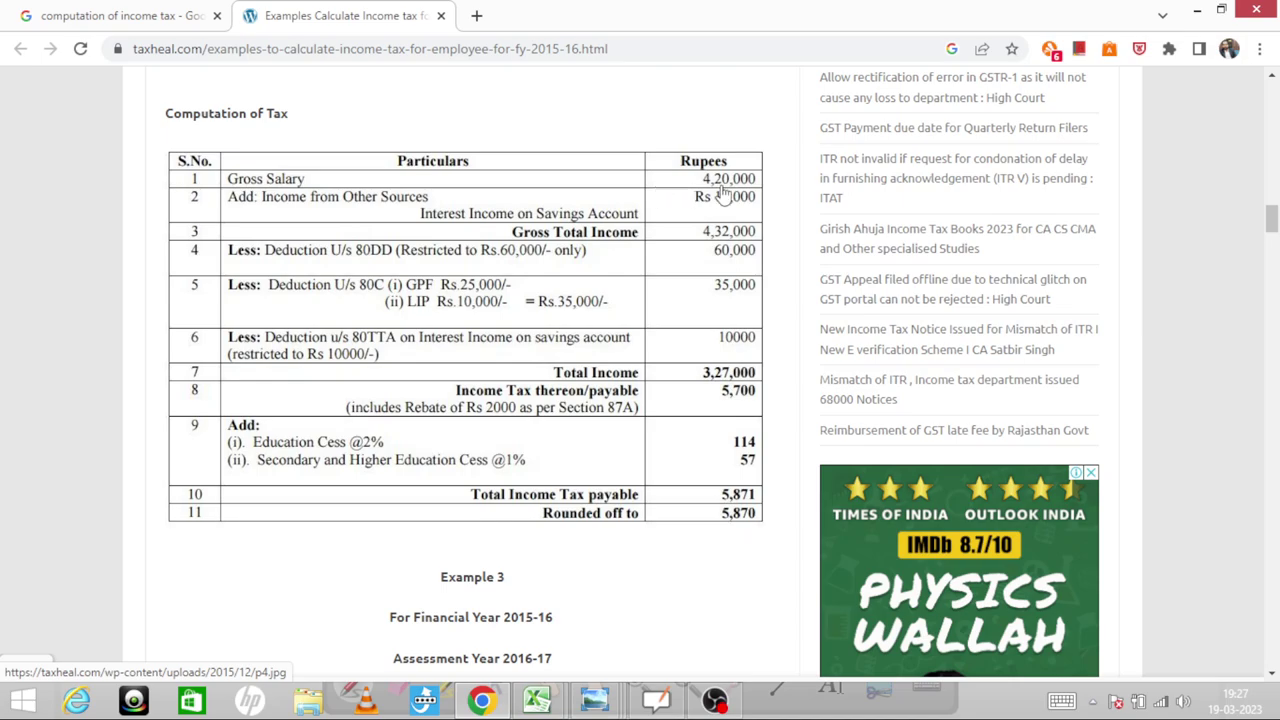
{"action": "key", "text": "alt+Tab"}
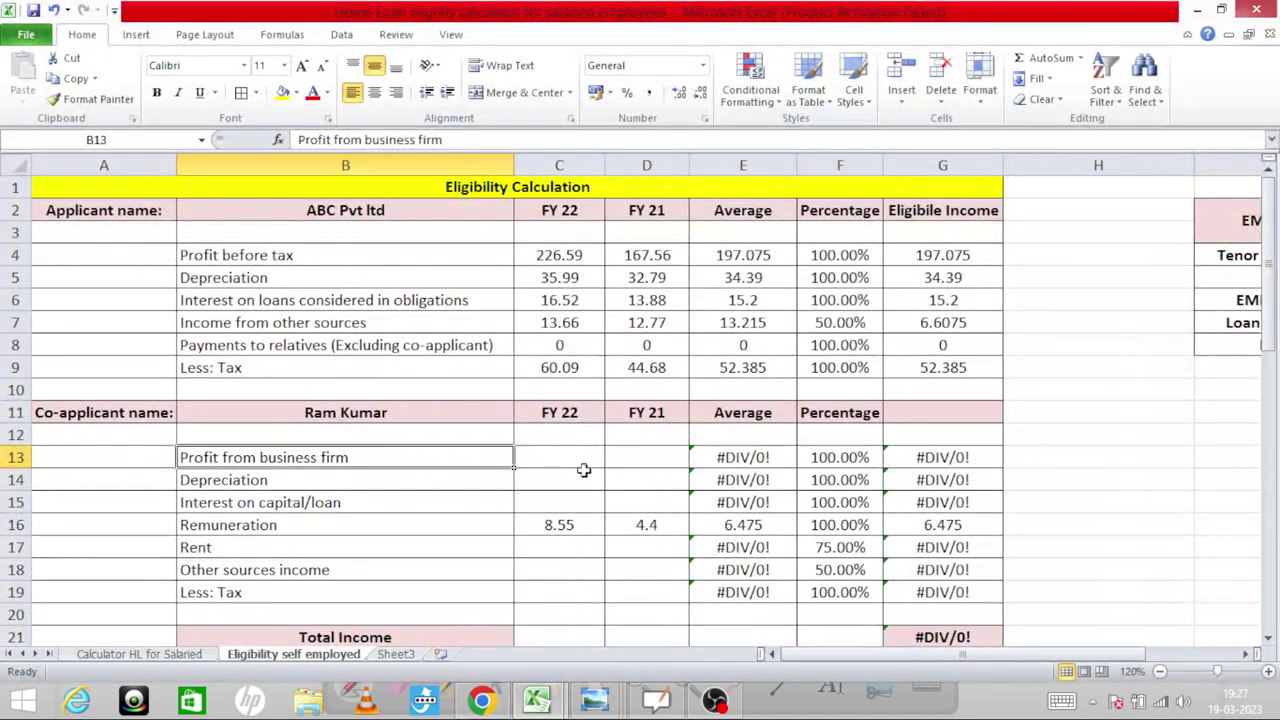
Compare the co-applicant's remuneration in C16 with the applicant's payments to relatives in row 8 and tax in C9
{"action": "left_click", "coordinate": [562, 538]}
{"action": "left_click", "coordinate": [559, 521]}
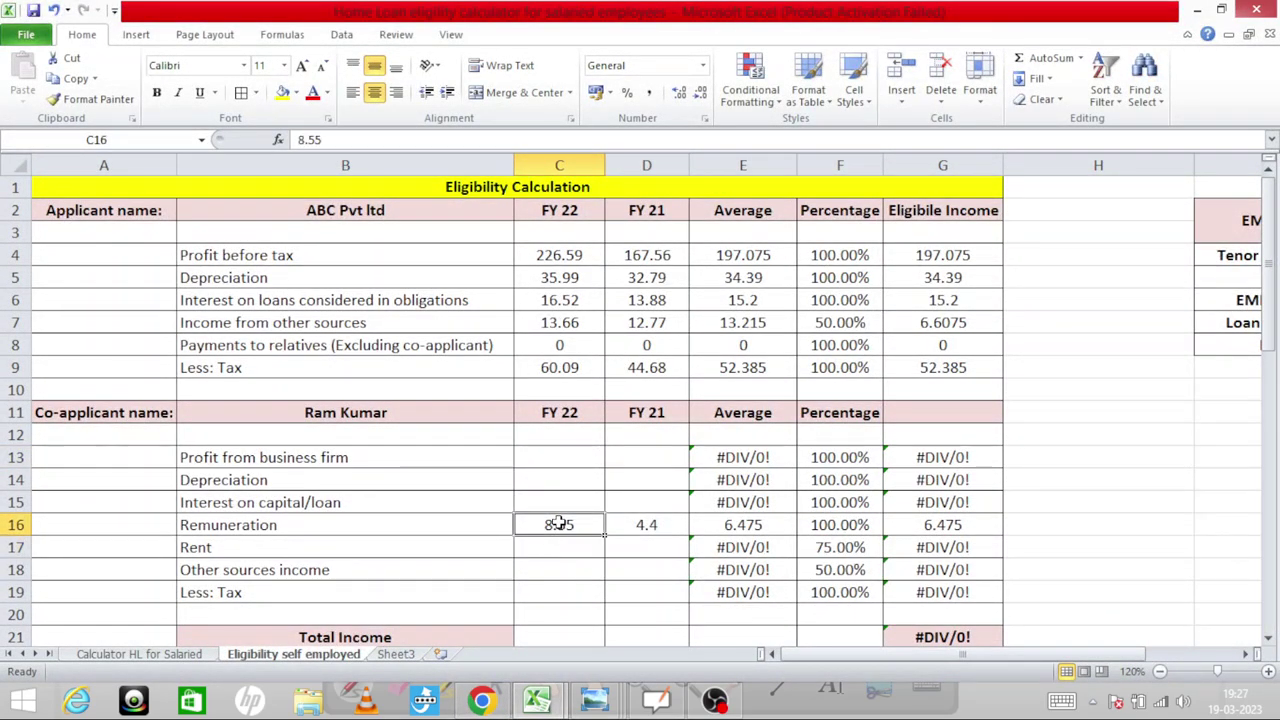
{"action": "left_click", "coordinate": [556, 338]}
{"action": "left_click", "coordinate": [613, 340]}
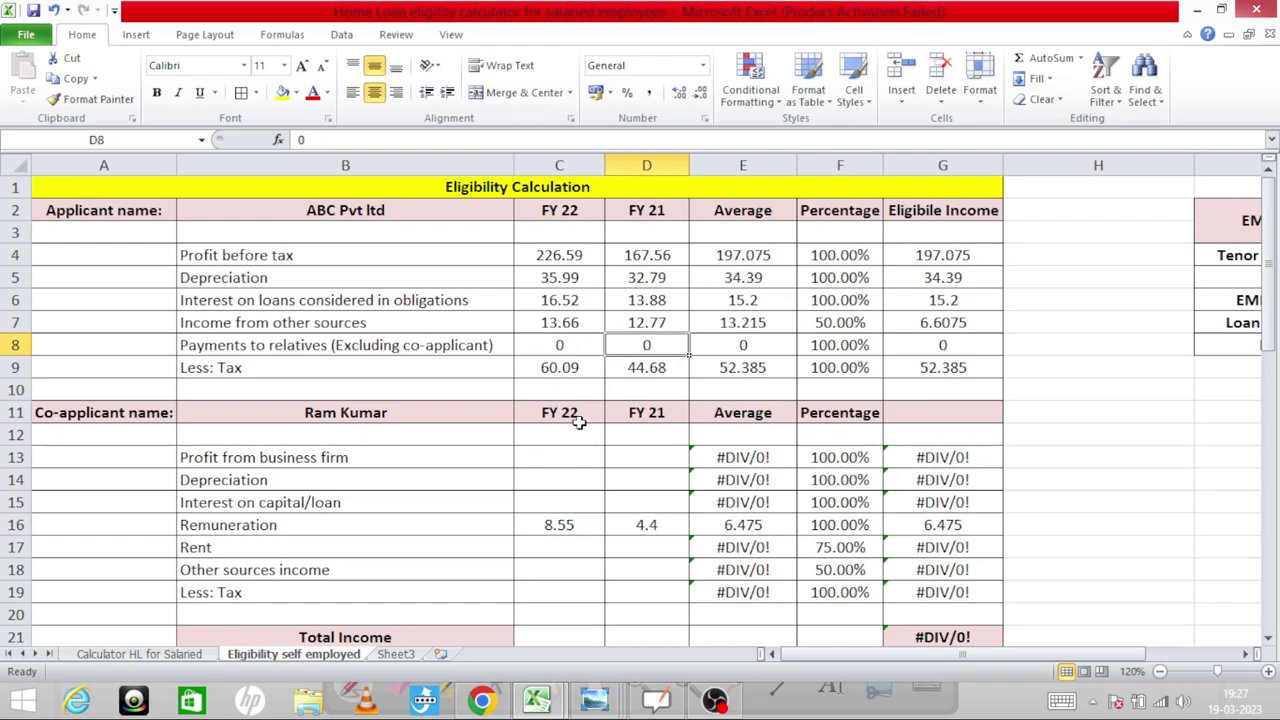
{"action": "left_click", "coordinate": [533, 520]}
{"action": "left_click", "coordinate": [553, 372]}
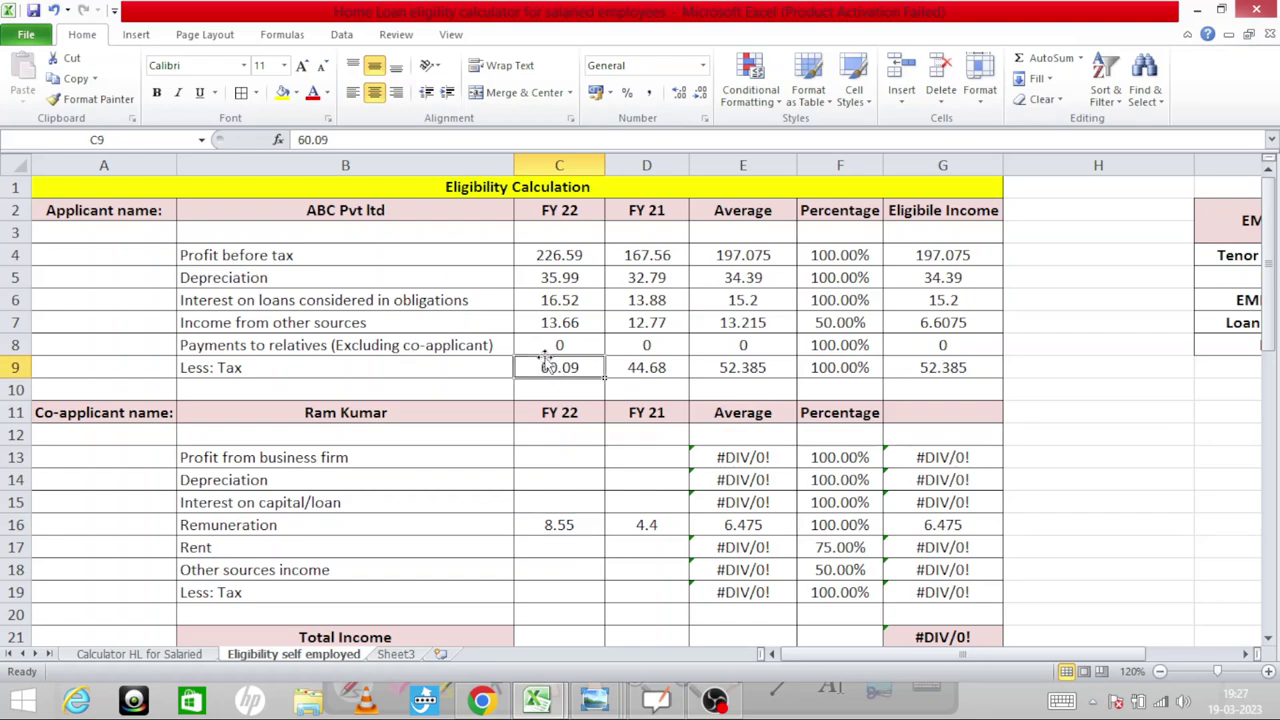
Make the applicant's Less: Tax values negative: -60.09 for FY 22 and -44.68 for FY 21
{"action": "left_click", "coordinate": [298, 139]}
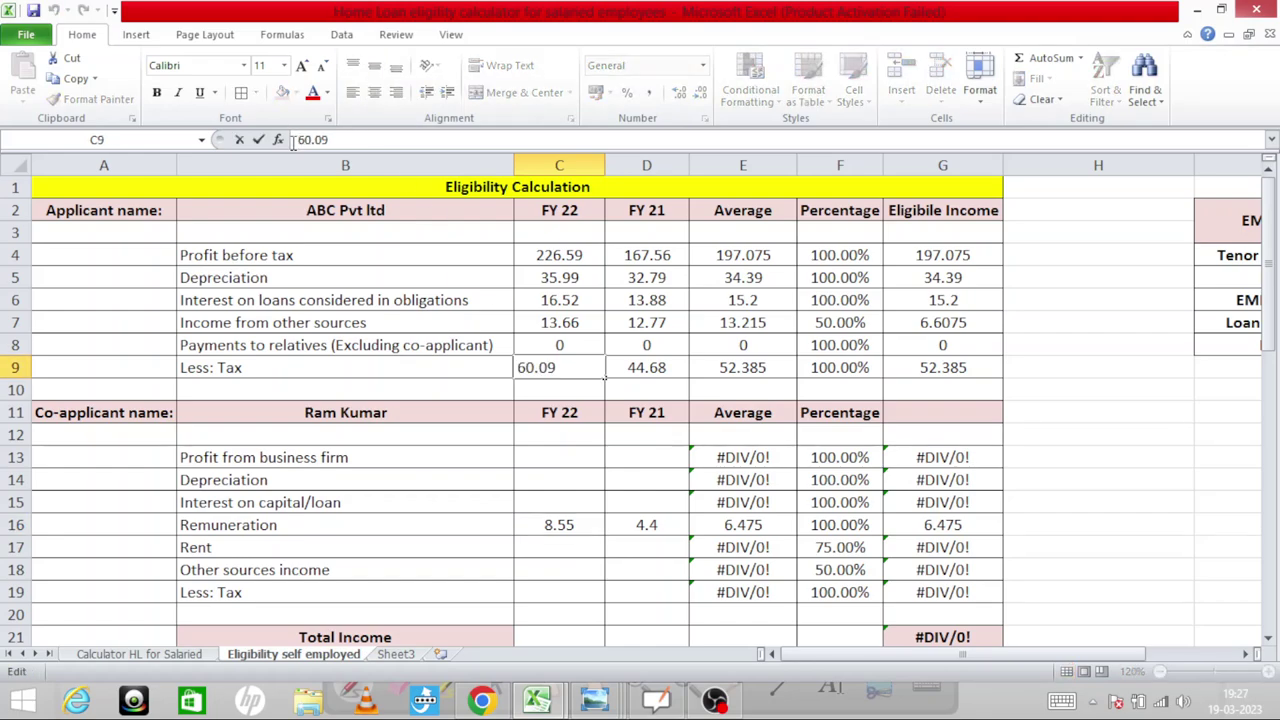
{"action": "type", "text": "-"}
{"action": "key", "text": "Return"}
{"action": "key", "text": "Up"}
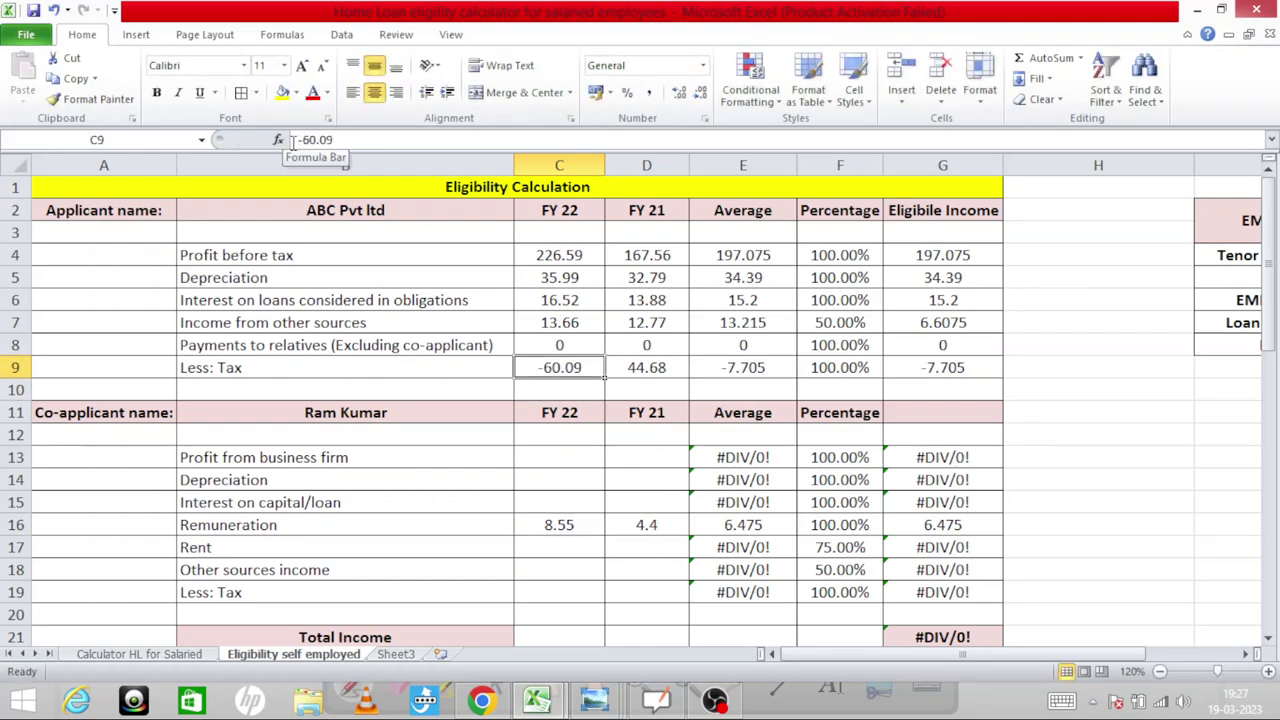
{"action": "key", "text": "Right"}
{"action": "left_click", "coordinate": [291, 140]}
{"action": "type", "text": "-"}
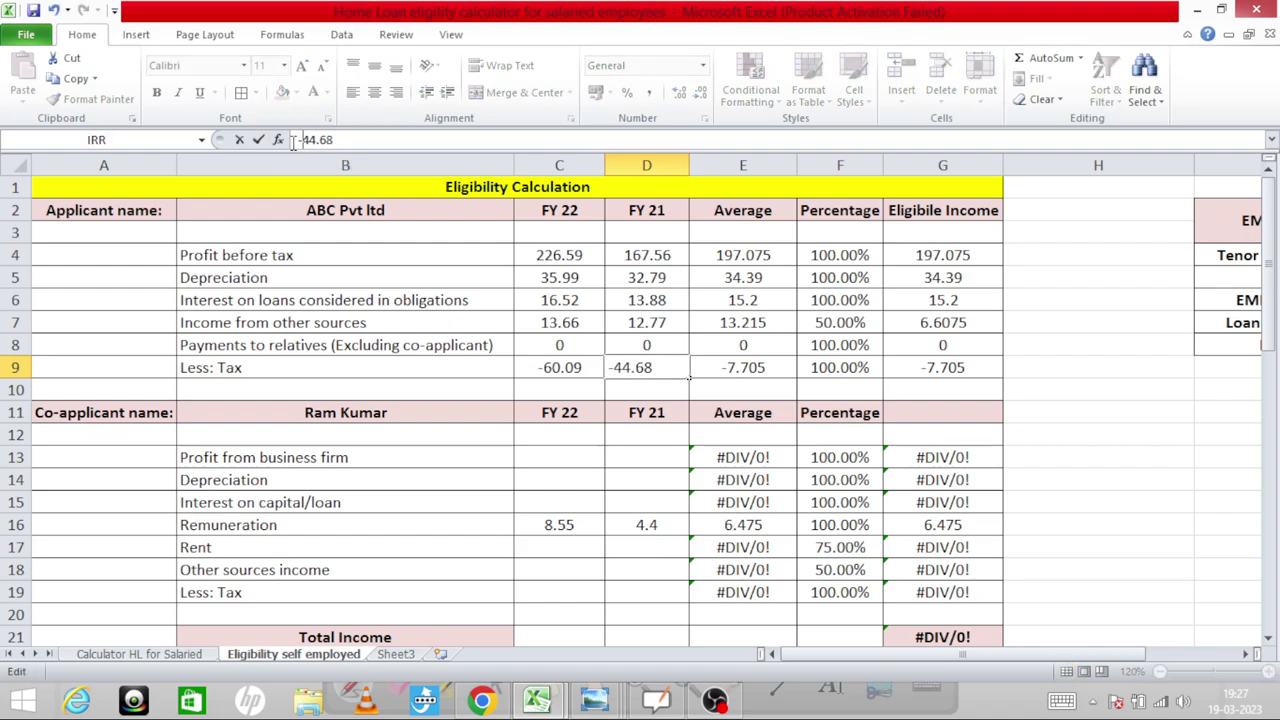
{"action": "key", "text": "Return"}
{"action": "key", "text": "Up"}
{"action": "key", "text": "Left"}
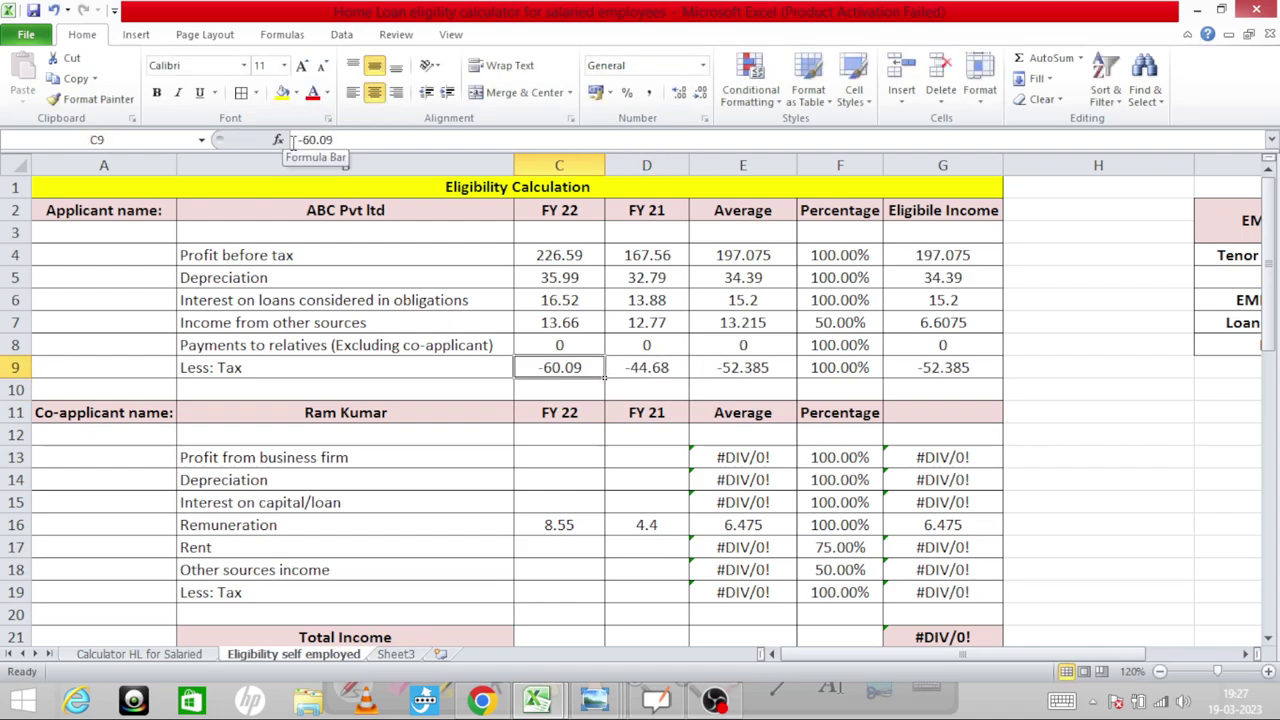
Check the average, percentage and eligible income cells in the applicant's Less: Tax row
{"action": "key", "text": "Right"}
{"action": "key", "text": "Right"}
{"action": "key", "text": "Right"}
{"action": "key", "text": "Right"}
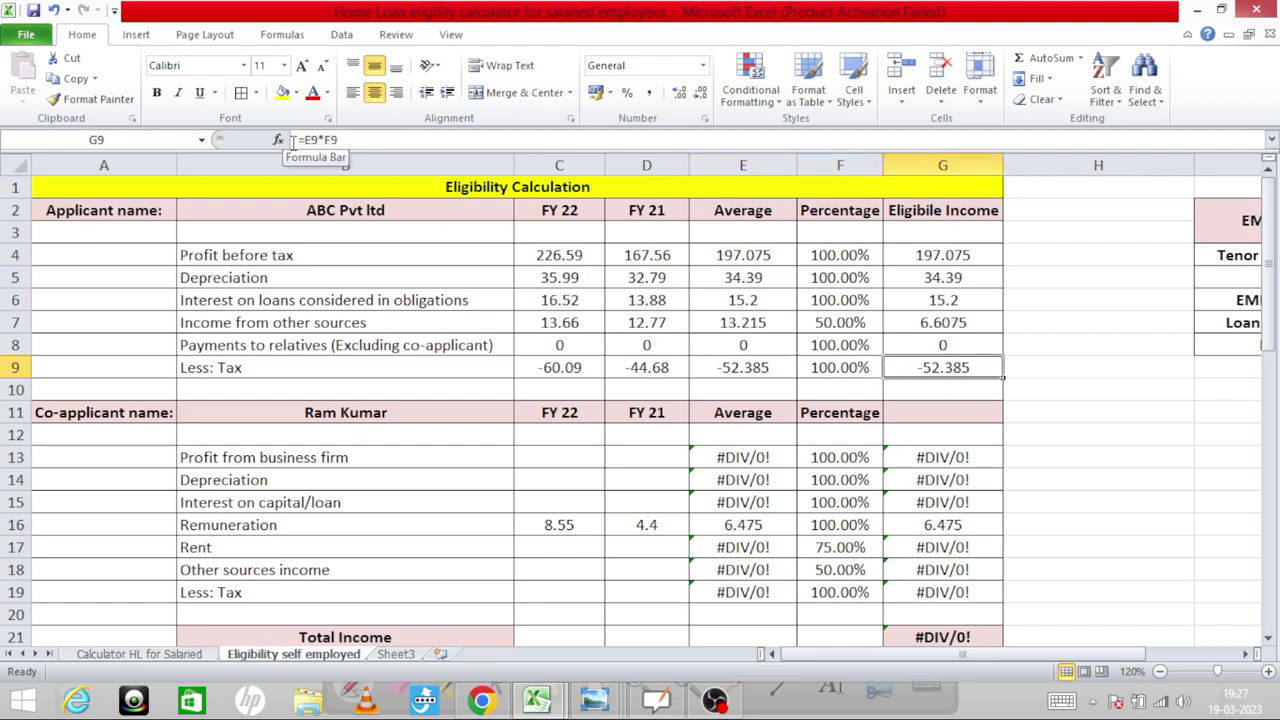
{"action": "key", "text": "Left"}
{"action": "key", "text": "Left"}
{"action": "key", "text": "Left"}
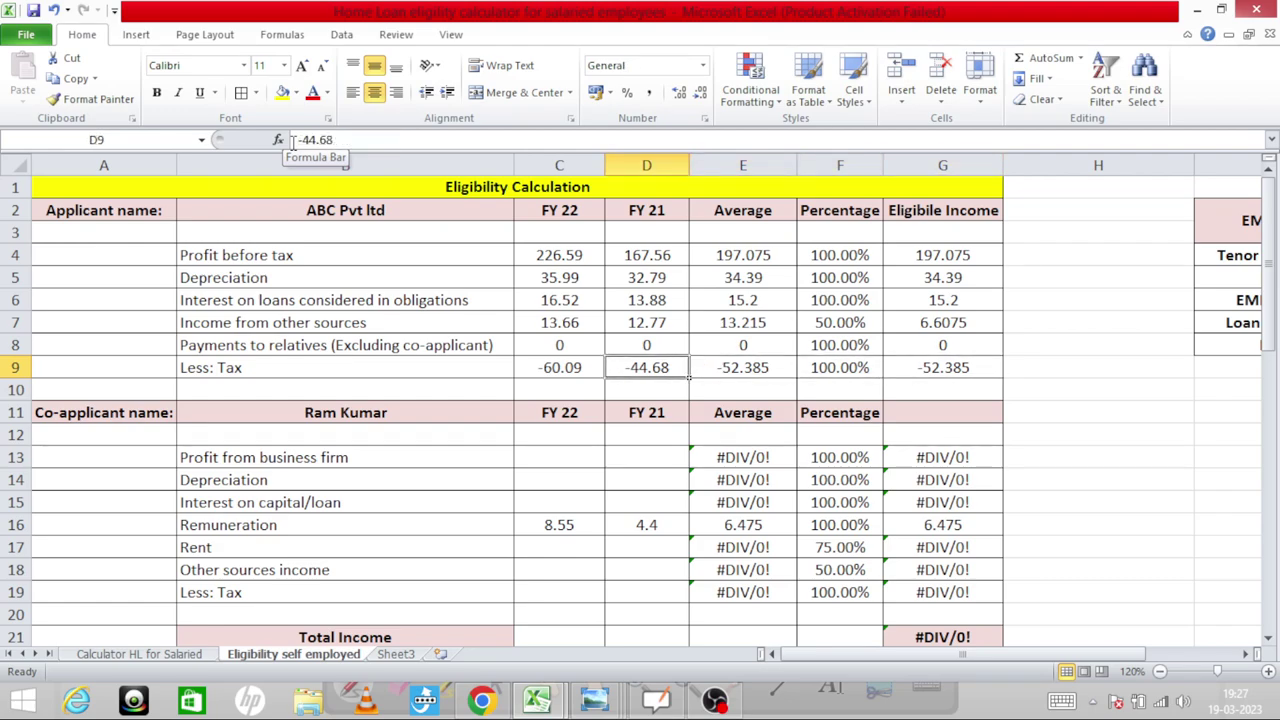
Switch to Chrome and examine the income from other sources in the sample Computation of Tax table
{"action": "key", "text": "Down"}
{"action": "key", "text": "Down"}
{"action": "key", "text": "Down"}
{"action": "key", "text": "Down"}
{"action": "key", "text": "Down"}
{"action": "key", "text": "Left"}
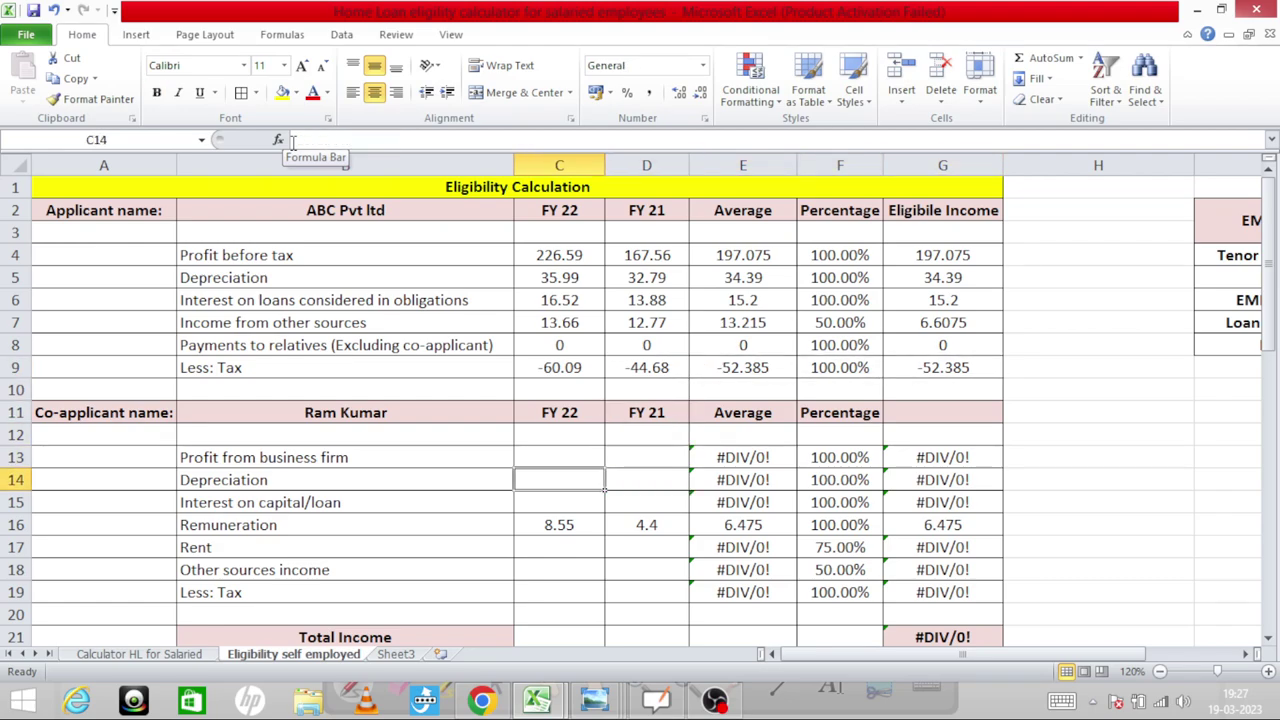
{"action": "key", "text": "Down"}
{"action": "key", "text": "Left"}
{"action": "key", "text": "Right"}
{"action": "key", "text": "alt+Tab"}
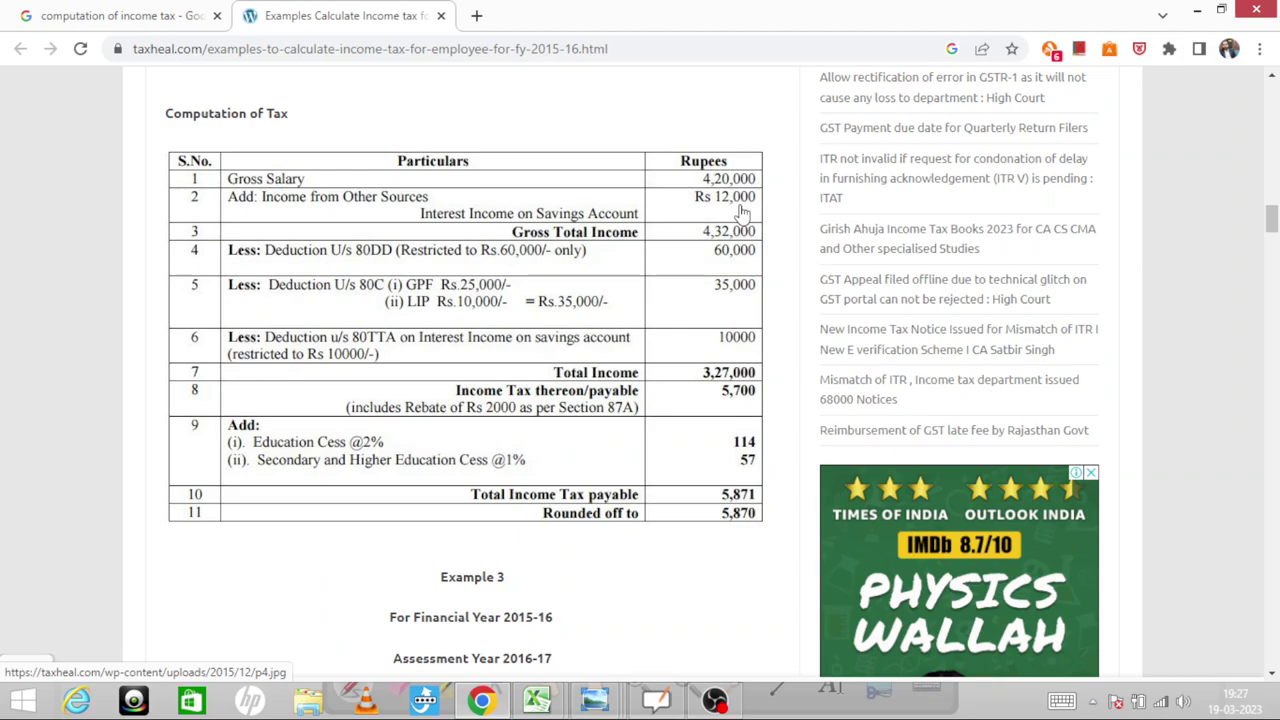
Return to the Excel workbook and enter 0.1 as the co-applicant's other sources income for both FY 22 and FY 21
{"action": "key", "text": "alt+Tab"}
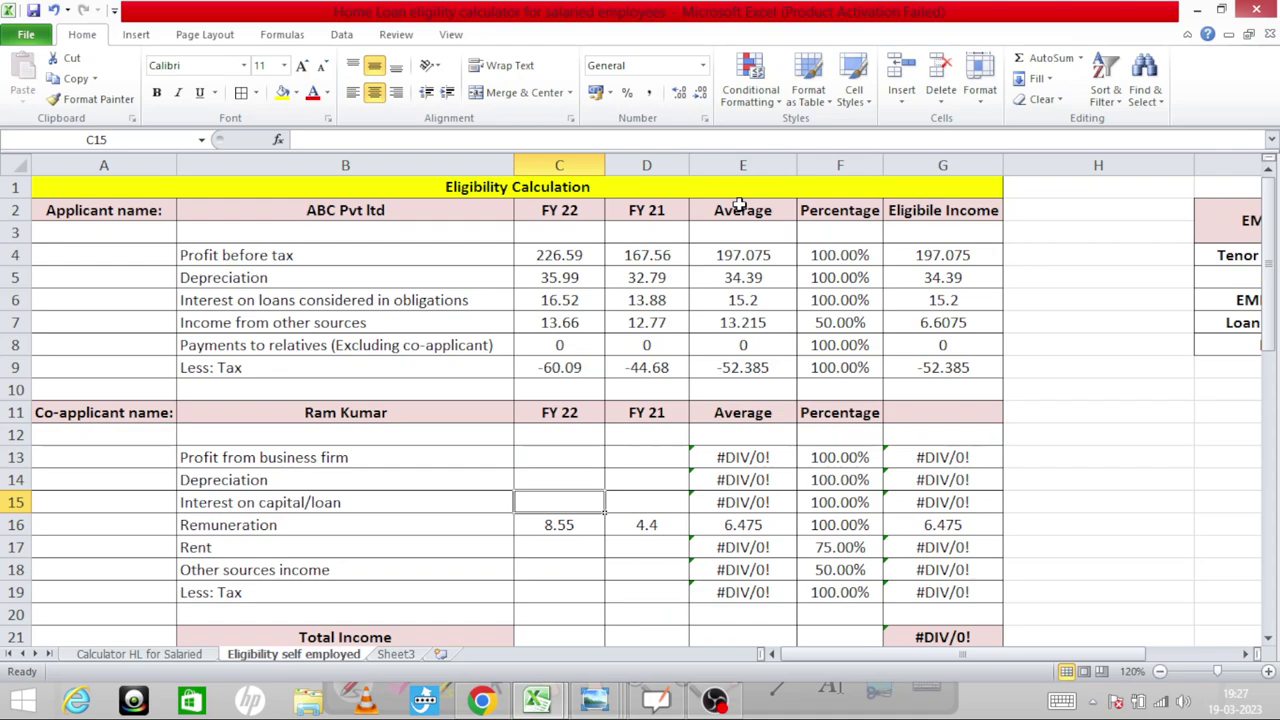
{"action": "key", "text": "Down"}
{"action": "key", "text": "Down"}
{"action": "key", "text": "Down"}
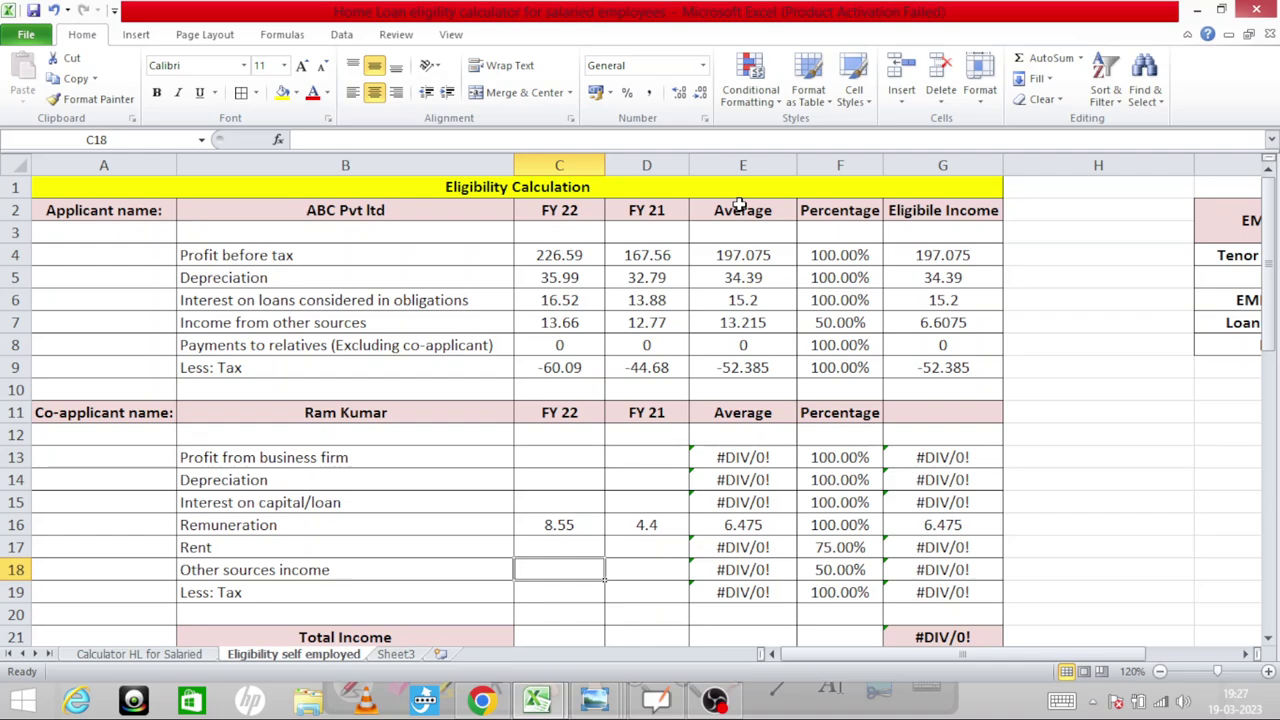
{"action": "type", "text": "0.1"}
{"action": "key", "text": "Right"}
{"action": "type", "text": "0.1"}
{"action": "key", "text": "Return"}
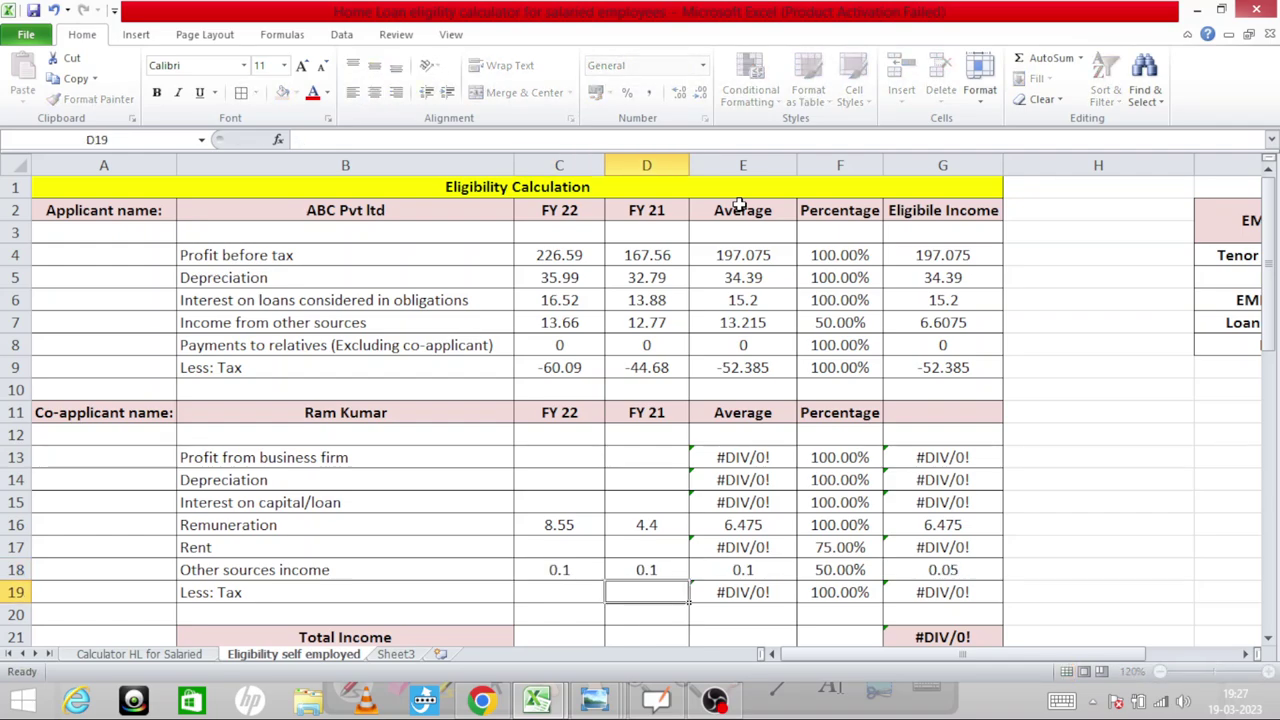
{"action": "key", "text": "Up"}
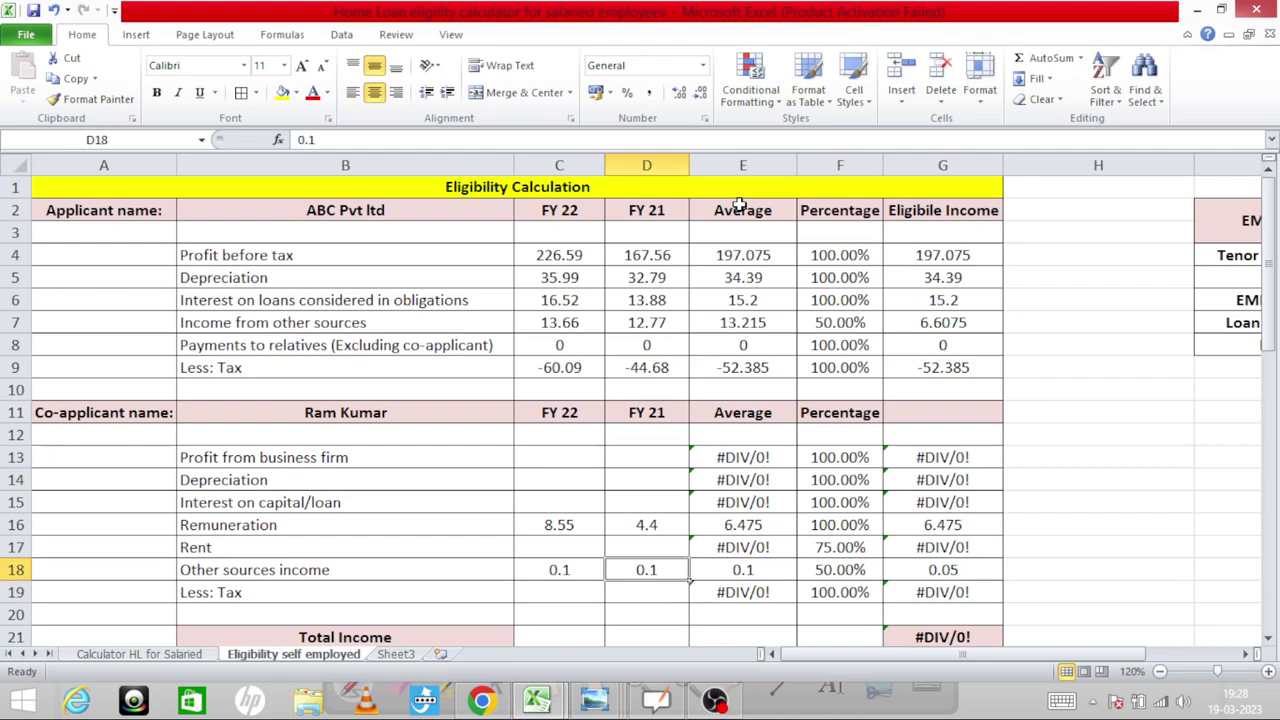
Enter the co-applicant's rent as 3.6 for FY 22 and 2.4 for FY 21
{"action": "key", "text": "Left"}
{"action": "key", "text": "Up"}
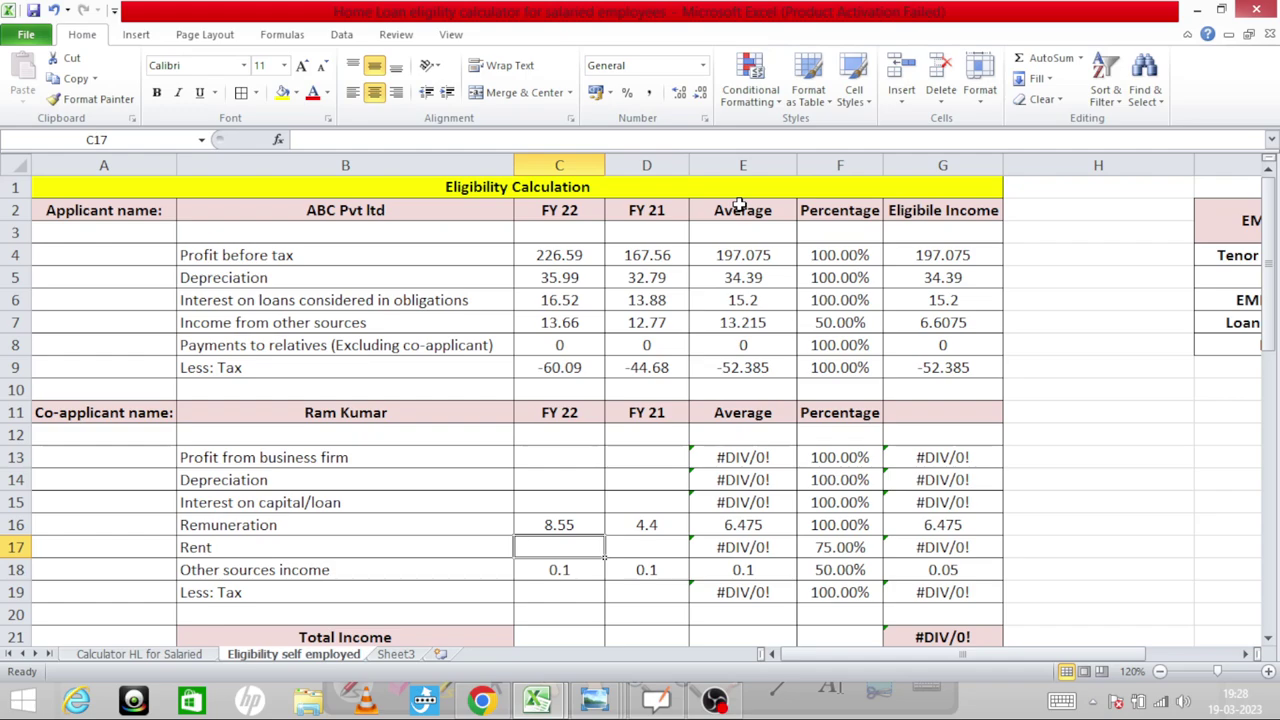
{"action": "type", "text": "3.6"}
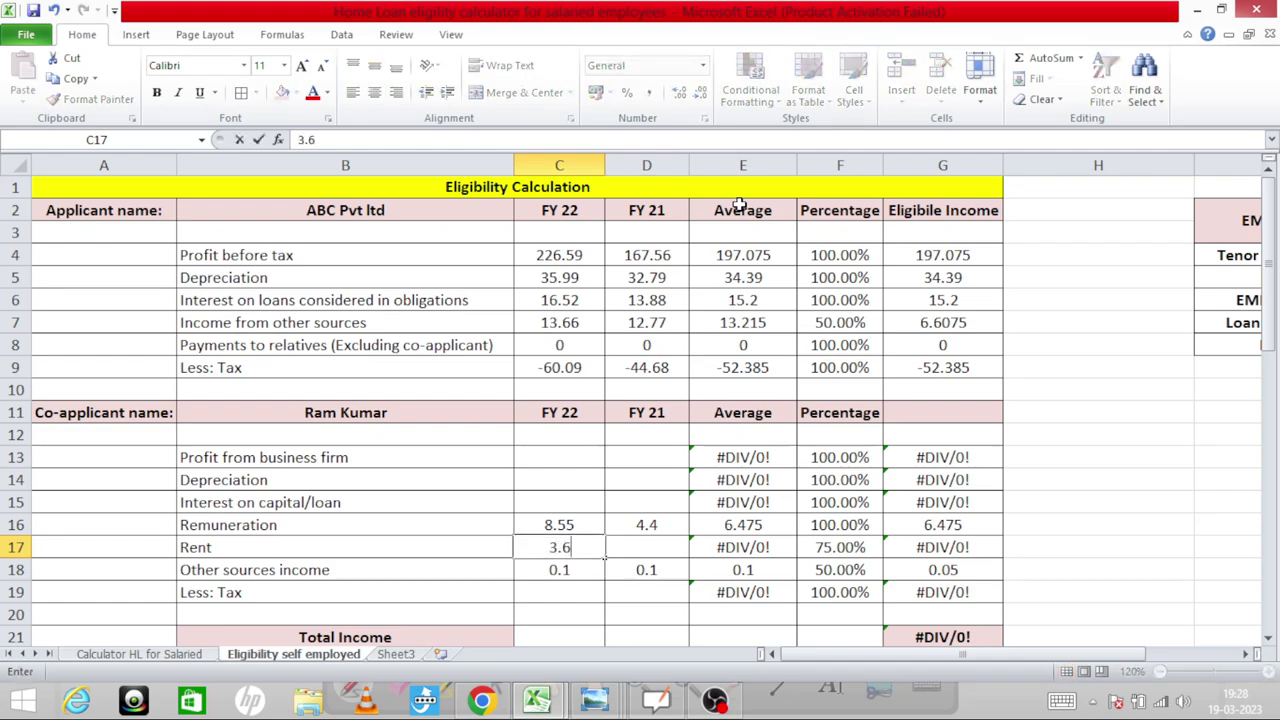
{"action": "key", "text": "Tab"}
{"action": "type", "text": "3"}
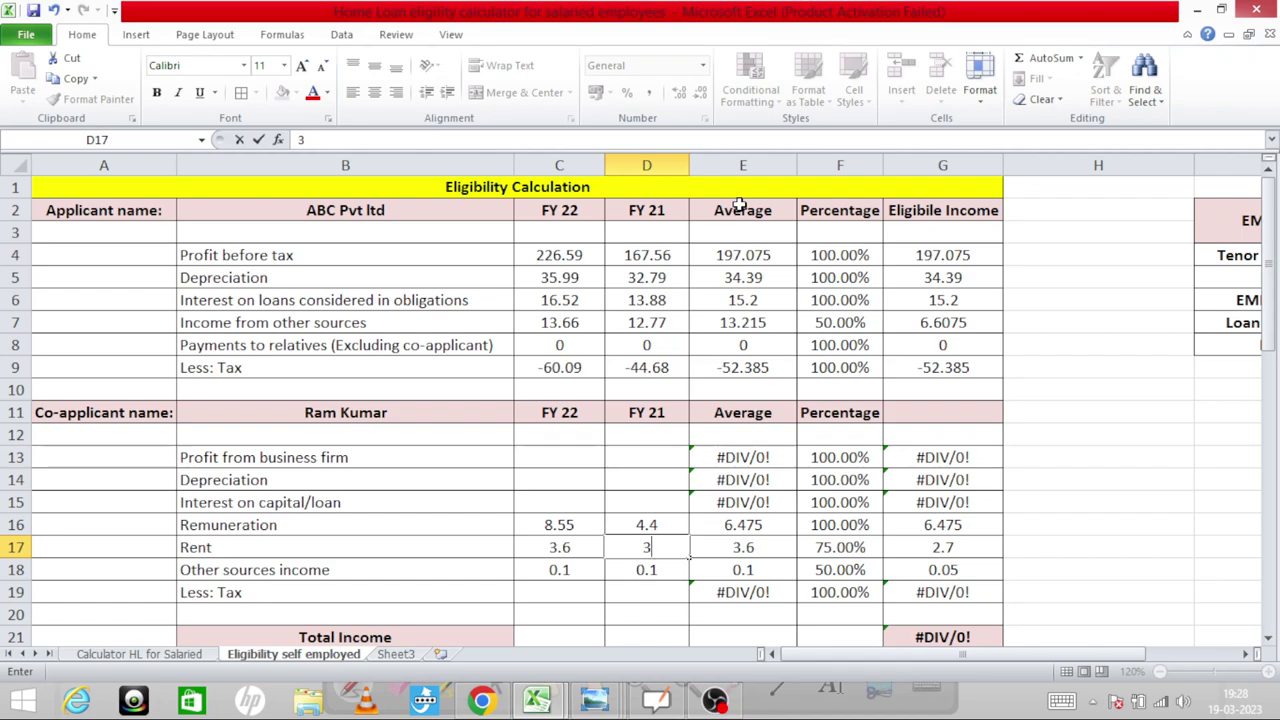
{"action": "key", "text": "BackSpace"}
{"action": "type", "text": "2.4"}
{"action": "key", "text": "Return"}
{"action": "key", "text": "Up"}
{"action": "key", "text": "Left"}
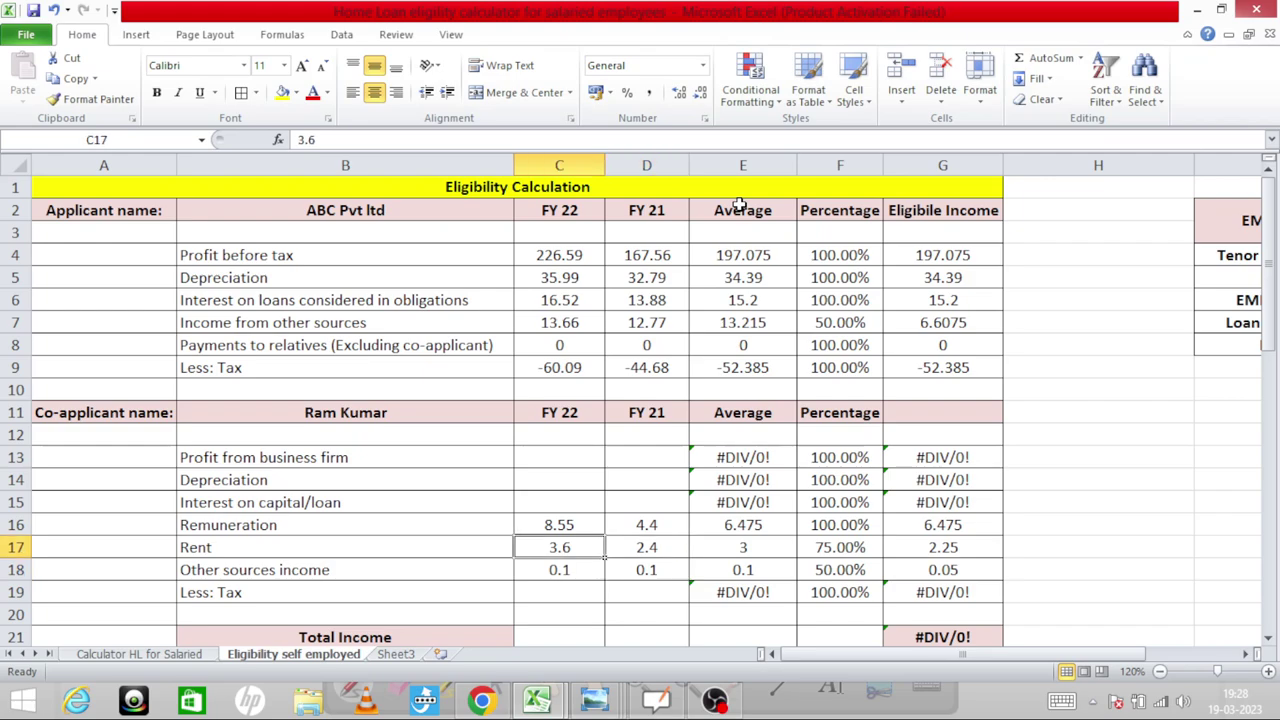
{"action": "key", "text": "Right"}
{"action": "key", "text": "Right"}
{"action": "key", "text": "Right"}
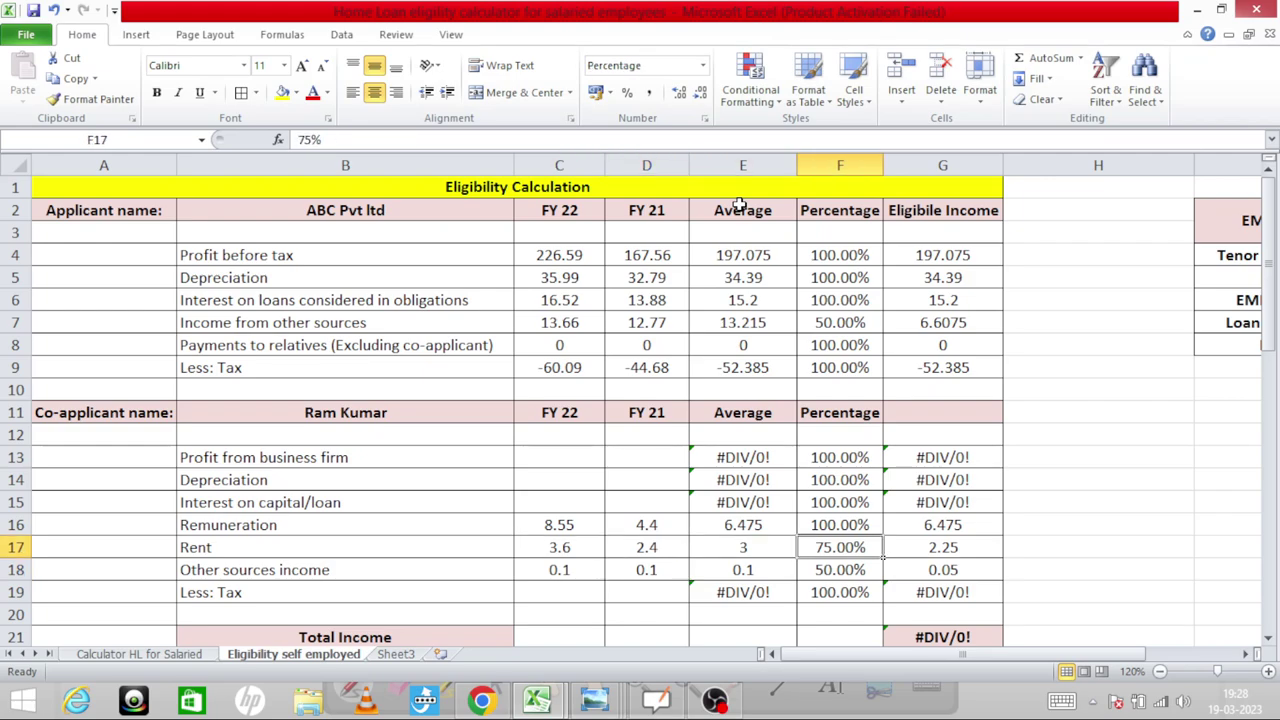
Enter 1 as the co-applicant's Less: Tax value for both FY 22 and FY 21
{"action": "key", "text": "Down"}
{"action": "key", "text": "Left"}
{"action": "key", "text": "Left"}
{"action": "key", "text": "Left"}
{"action": "key", "text": "Down"}
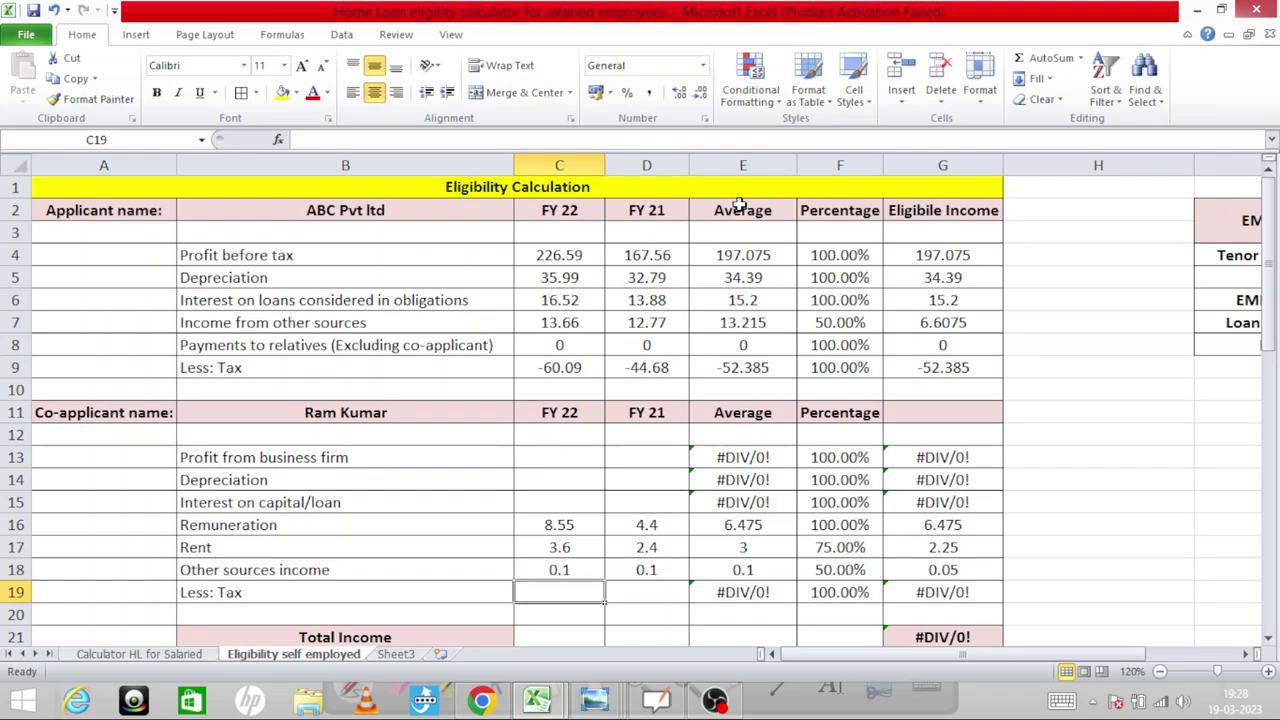
{"action": "type", "text": "1"}
{"action": "key", "text": "Right"}
{"action": "type", "text": "1"}
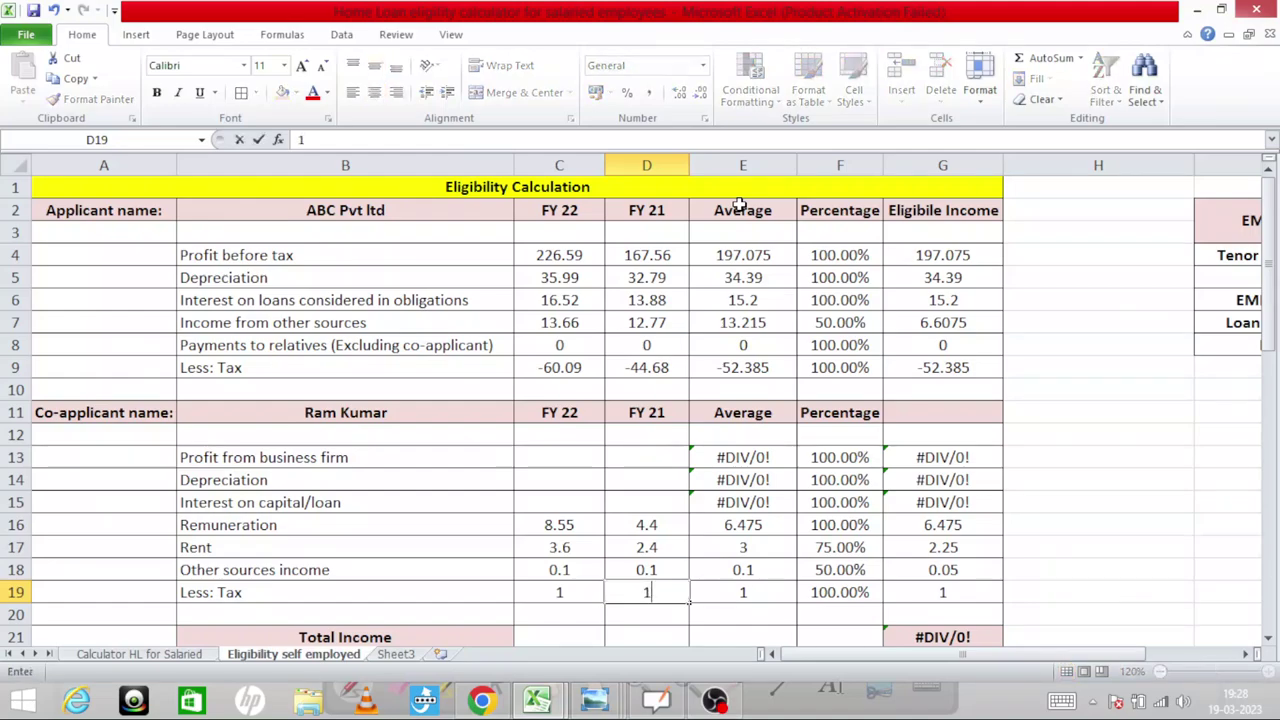
{"action": "key", "text": "Right"}
{"action": "key", "text": "Left"}
{"action": "key", "text": "Left"}
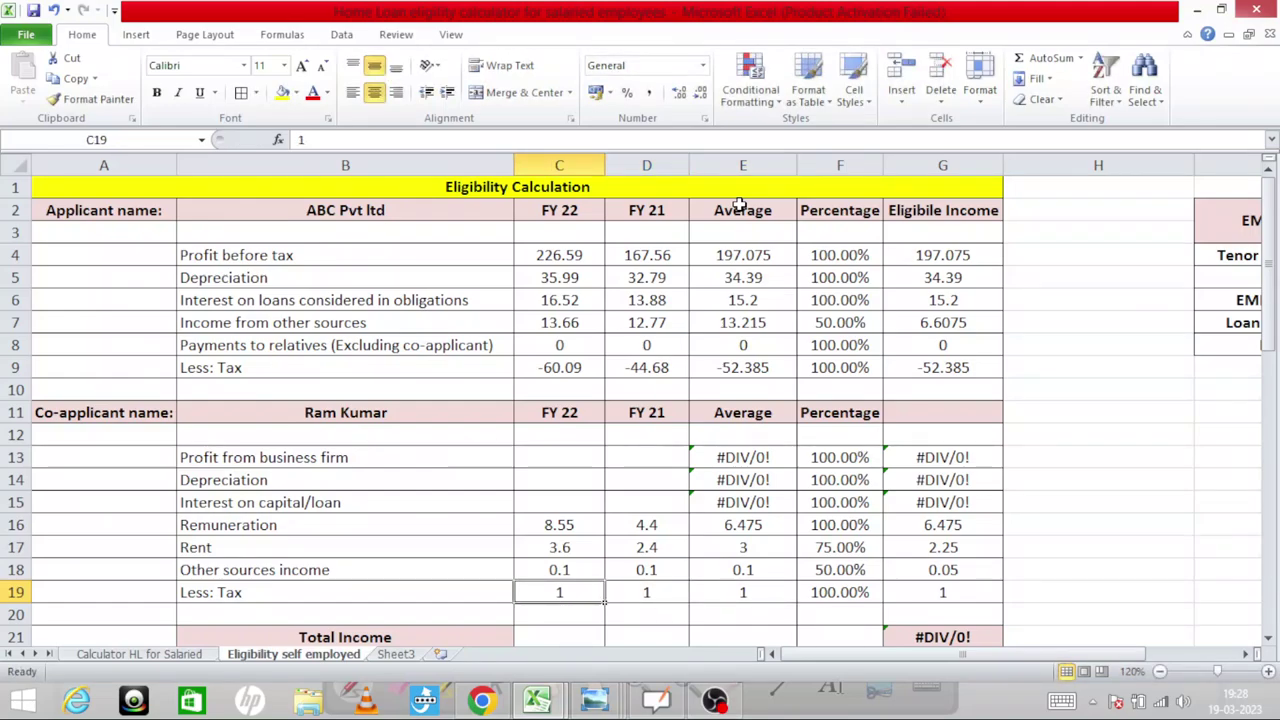
Set the co-applicant's Less: Tax value to -1 for both FY 22 and FY 21
{"action": "type", "text": "-1"}
{"action": "key", "text": "Right"}
{"action": "type", "text": "-1"}
{"action": "key", "text": "Return"}
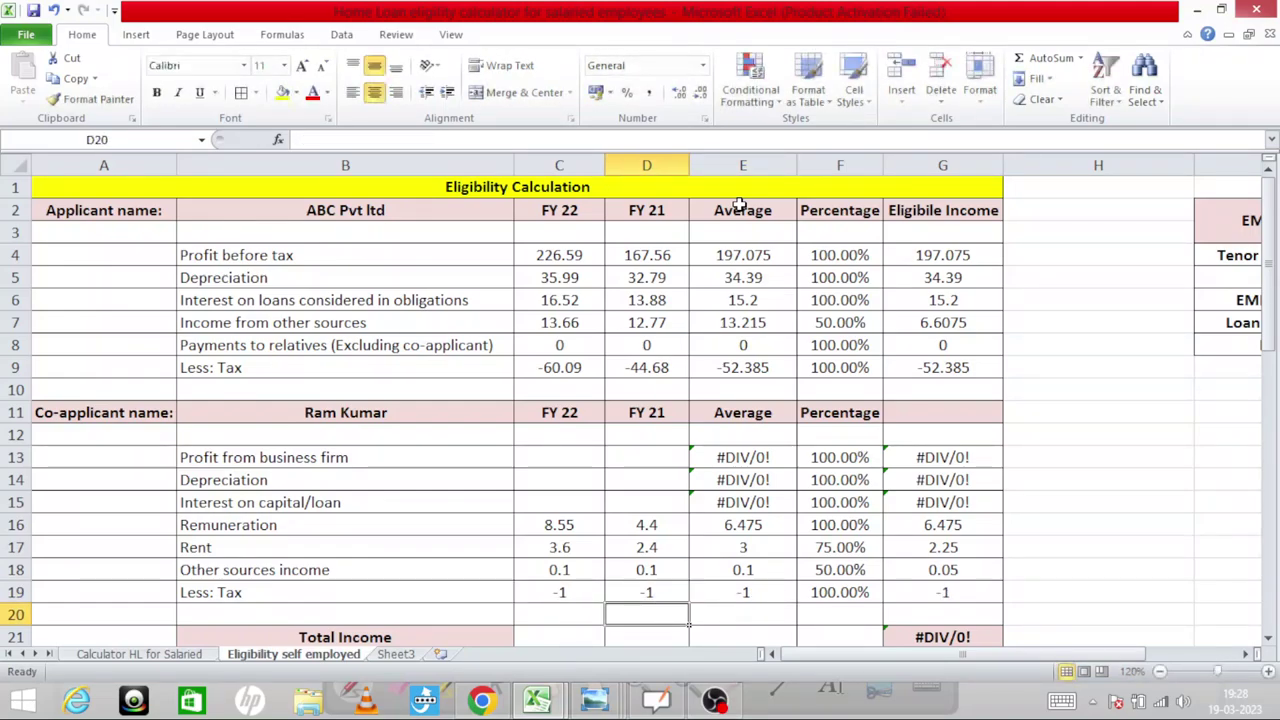
Enter 0 as the co-applicant's interest on capital/loan for both FY 22 and FY 21
{"action": "key", "text": "Up"}
{"action": "key", "text": "Left"}
{"action": "key", "text": "Up"}
{"action": "key", "text": "Up"}
{"action": "key", "text": "Up"}
{"action": "key", "text": "Left"}
{"action": "key", "text": "Up"}
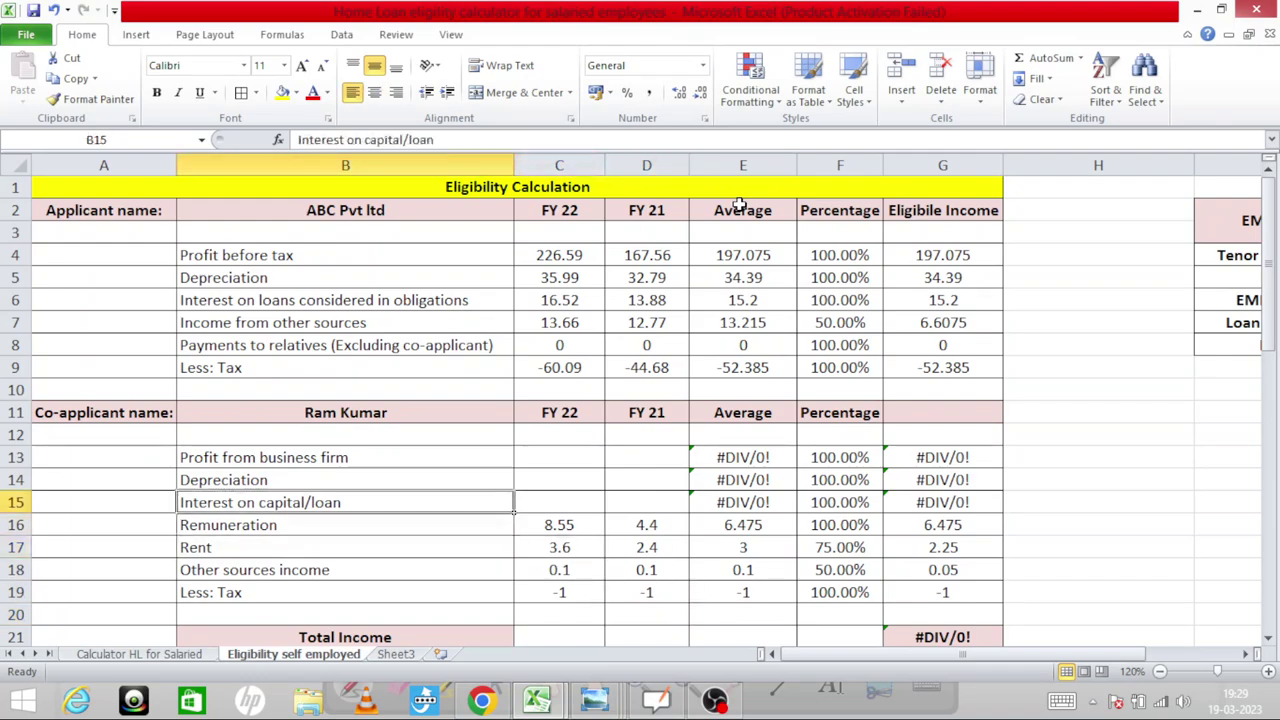
{"action": "key", "text": "Right"}
{"action": "type", "text": "0"}
{"action": "key", "text": "Right"}
{"action": "type", "text": "0"}
{"action": "key", "text": "Right"}
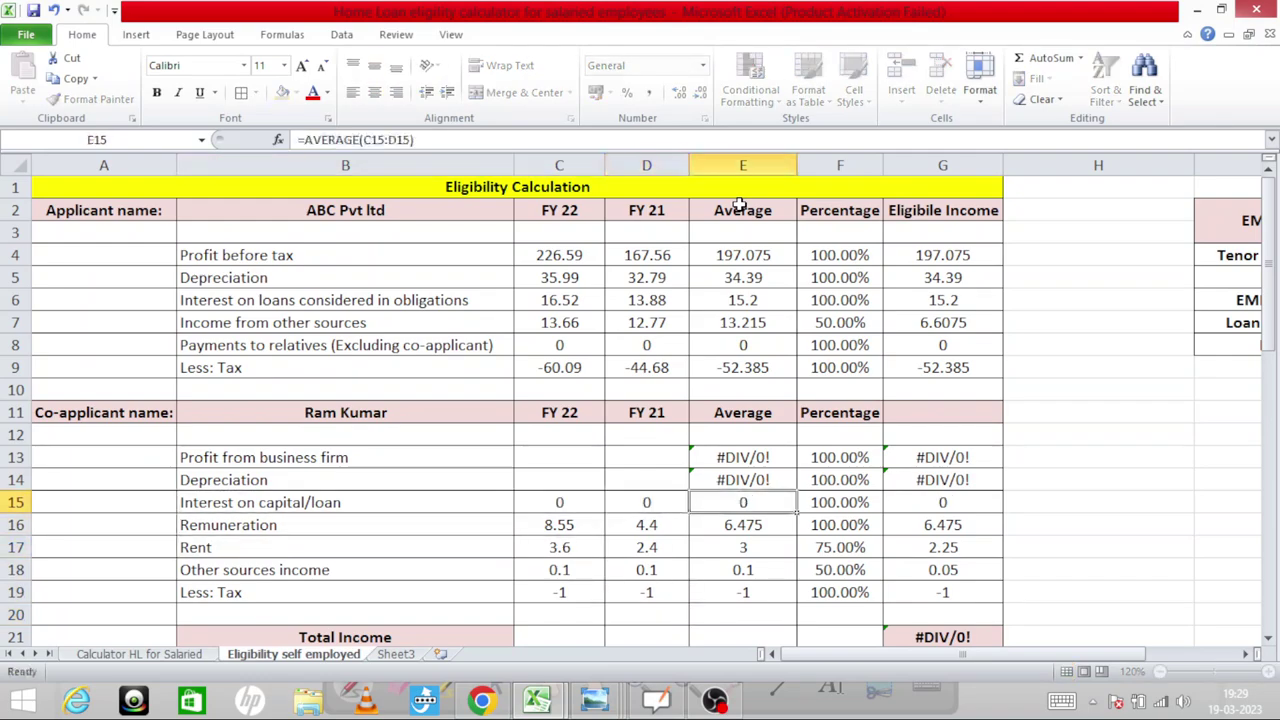
Examine the co-applicant's header row and the Profit from business firm row
{"action": "key", "text": "Left"}
{"action": "key", "text": "Left"}
{"action": "key", "text": "Left"}
{"action": "key", "text": "Up"}
{"action": "key", "text": "Up"}
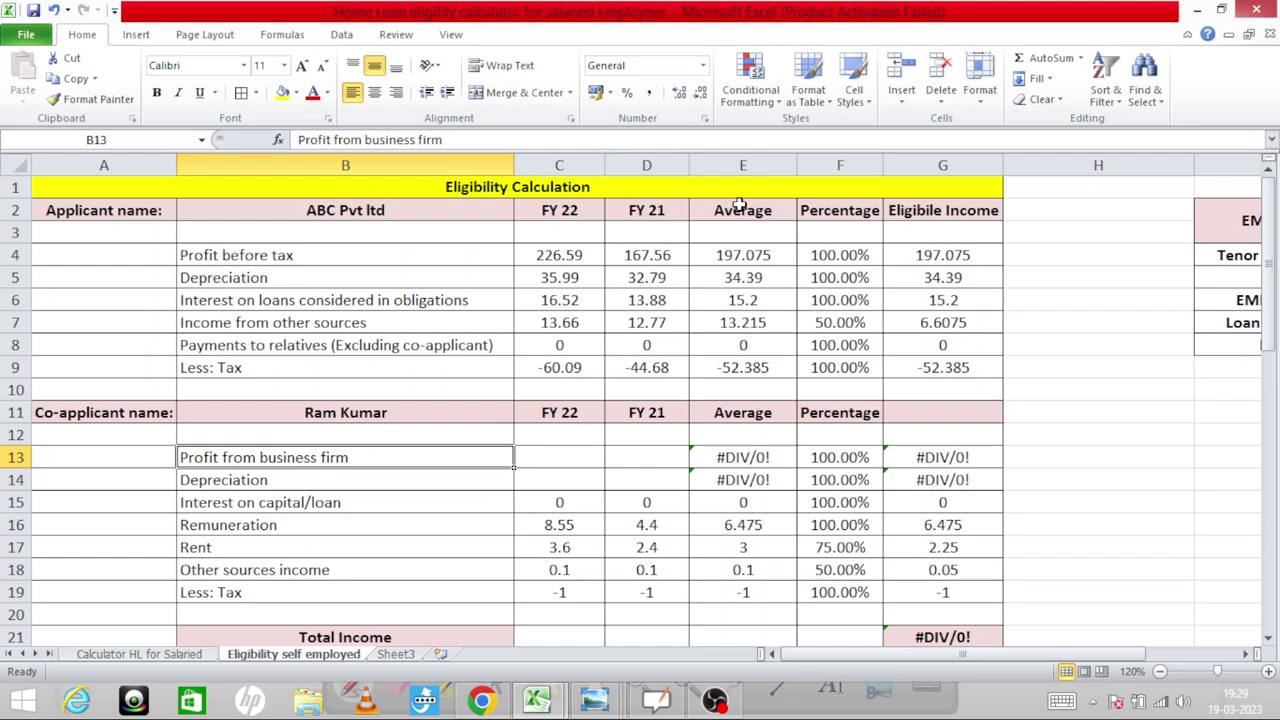
{"action": "key", "text": "Up"}
{"action": "key", "text": "Up"}
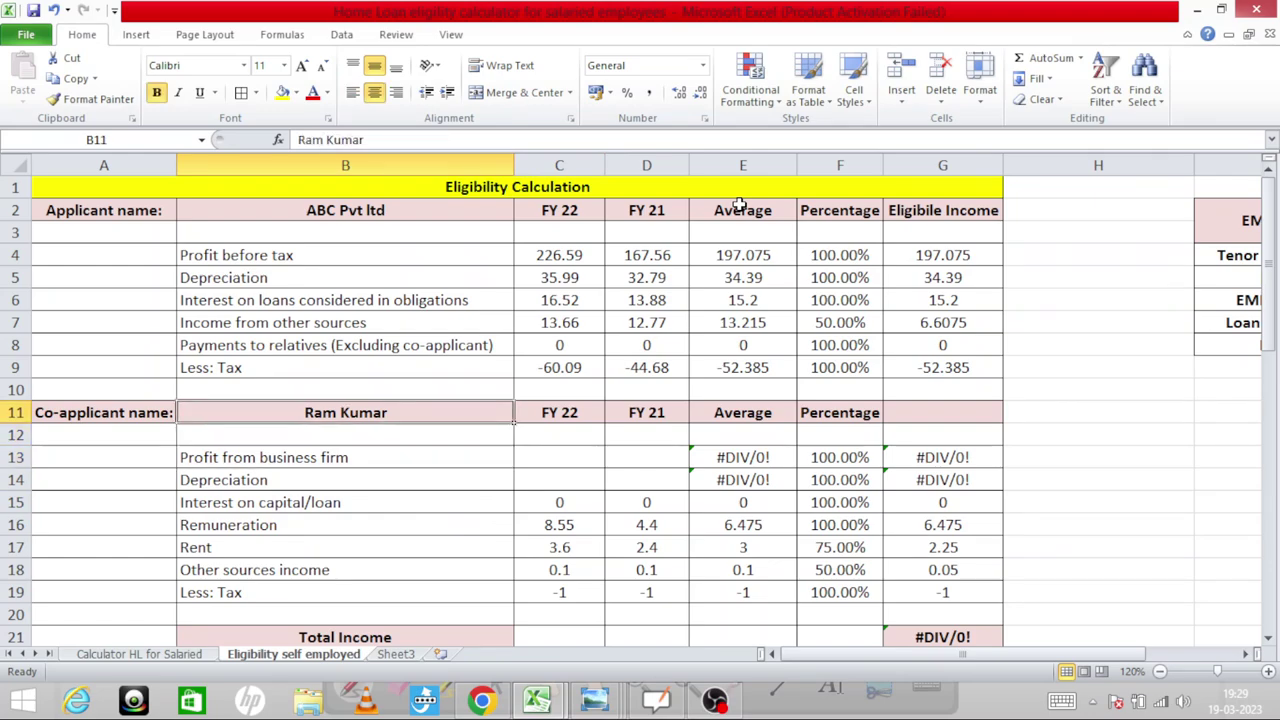
{"action": "key", "text": "Down"}
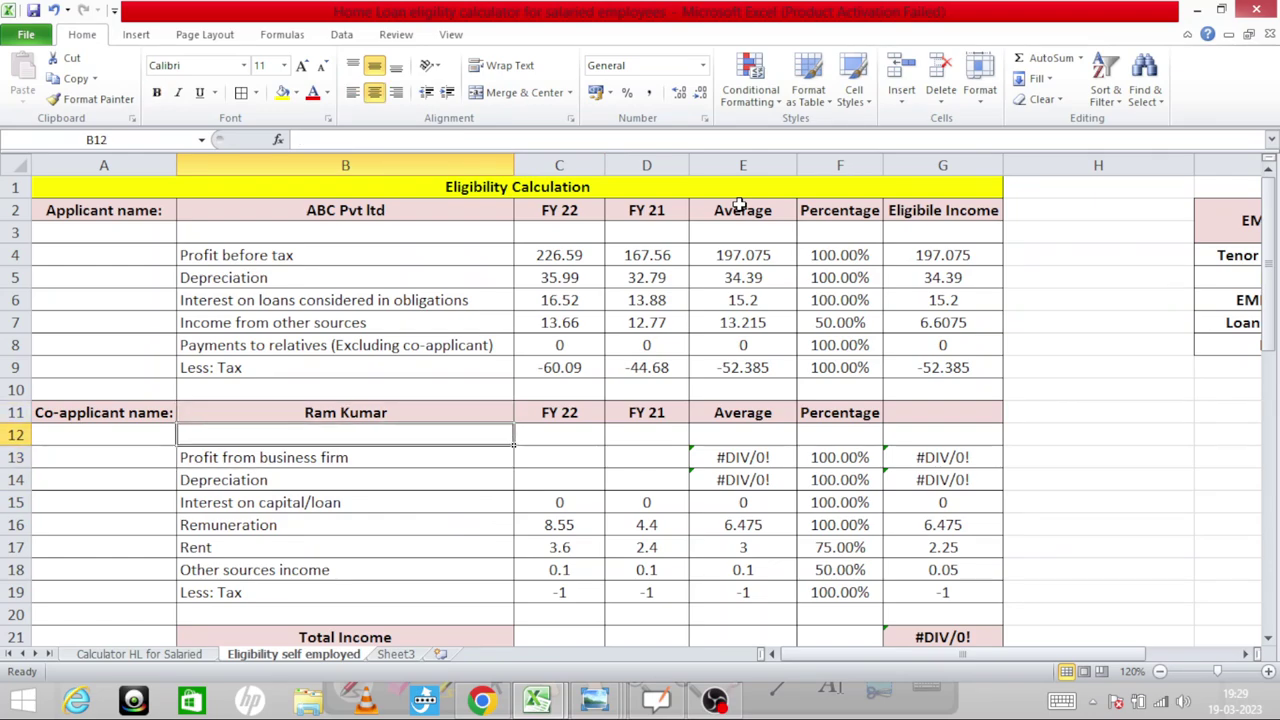
{"action": "key", "text": "Down"}
{"action": "key", "text": "Right"}
{"action": "key", "text": "Right"}
{"action": "key", "text": "Left"}
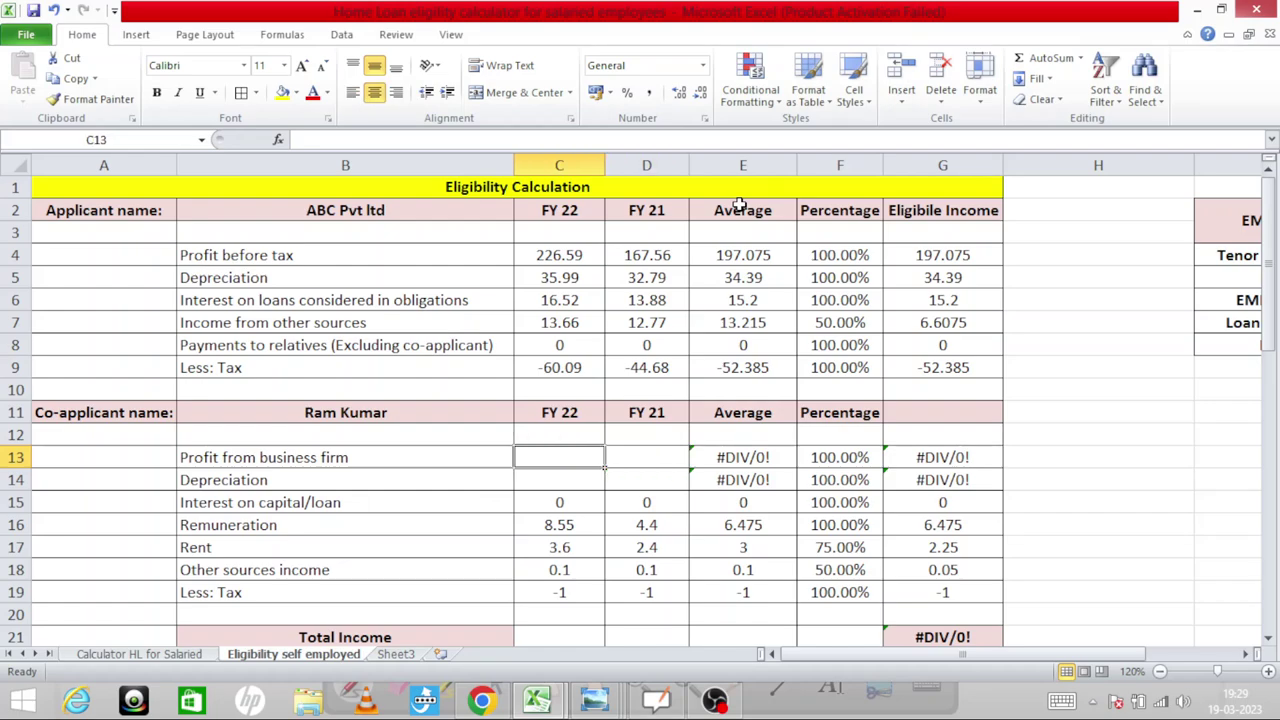
{"action": "key", "text": "Left"}
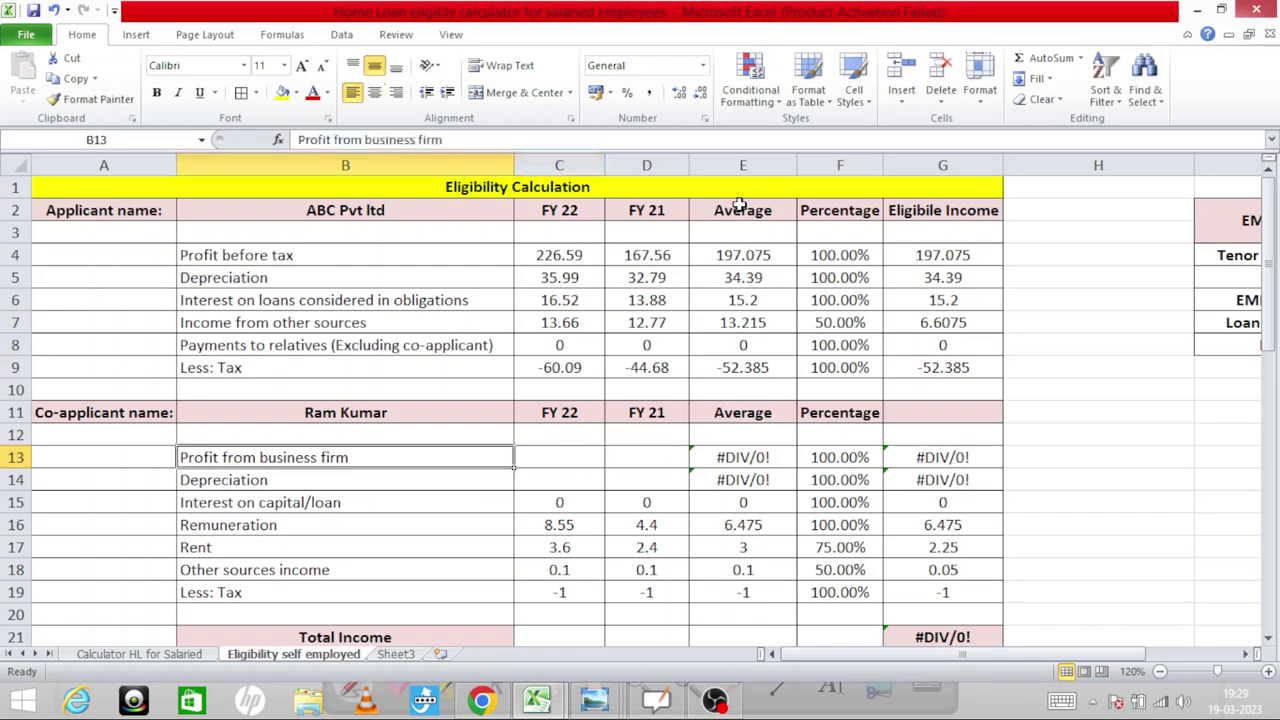
{"action": "key", "text": "Up"}
{"action": "key", "text": "Up"}
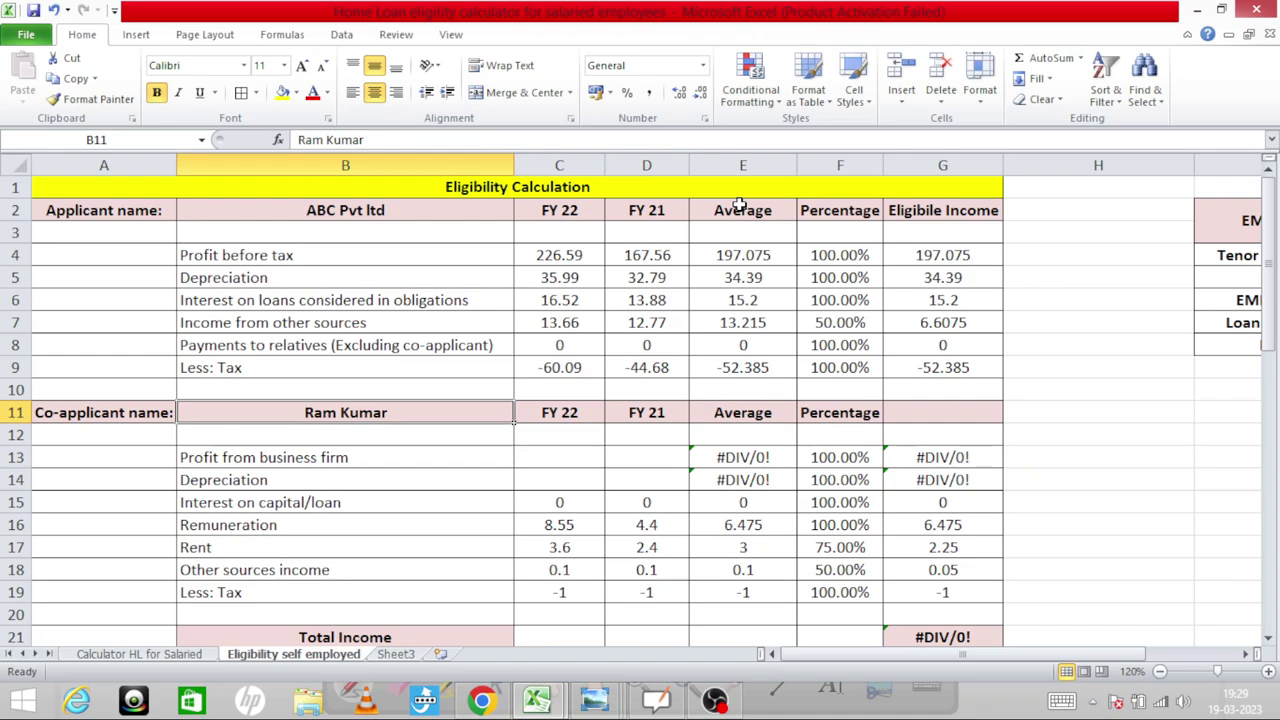
Enter 0 as the co-applicant's profit from business firm for both FY 22 and FY 21
{"action": "key", "text": "Down"}
{"action": "key", "text": "Down"}
{"action": "key", "text": "Right"}
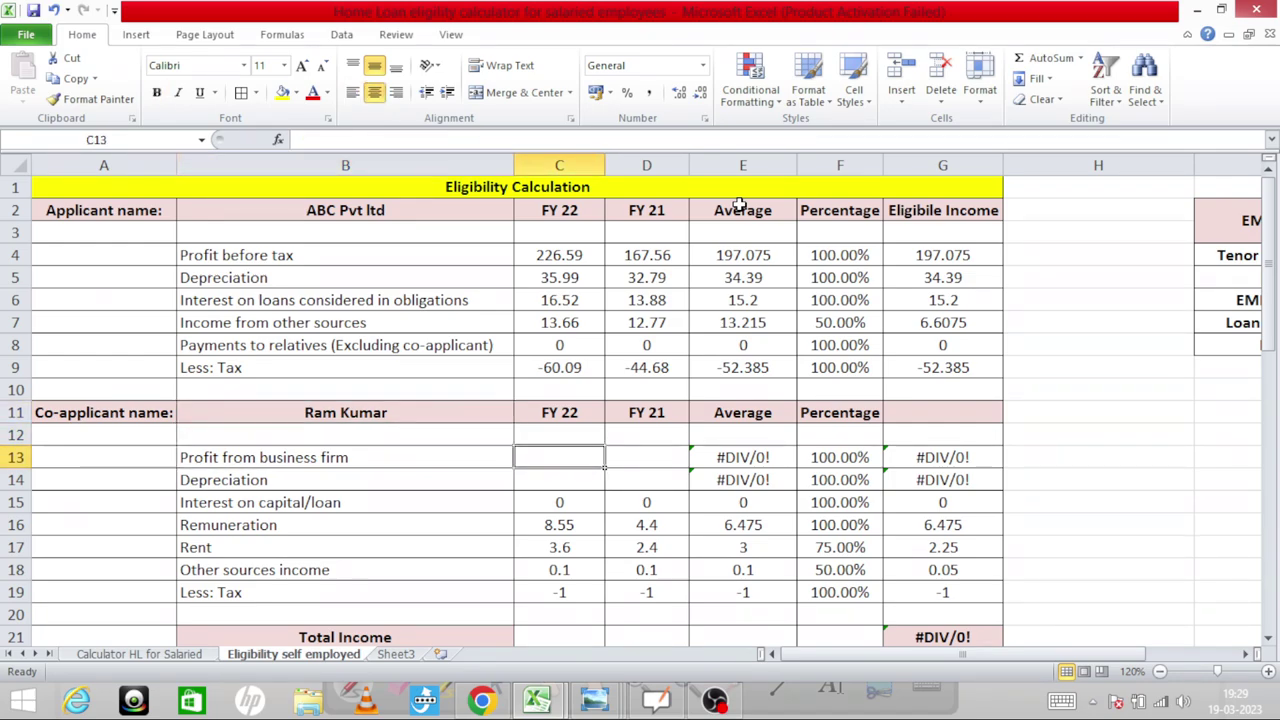
{"action": "key", "text": "Right"}
{"action": "key", "text": "Left"}
{"action": "type", "text": "0"}
{"action": "key", "text": "Tab"}
{"action": "type", "text": "0"}
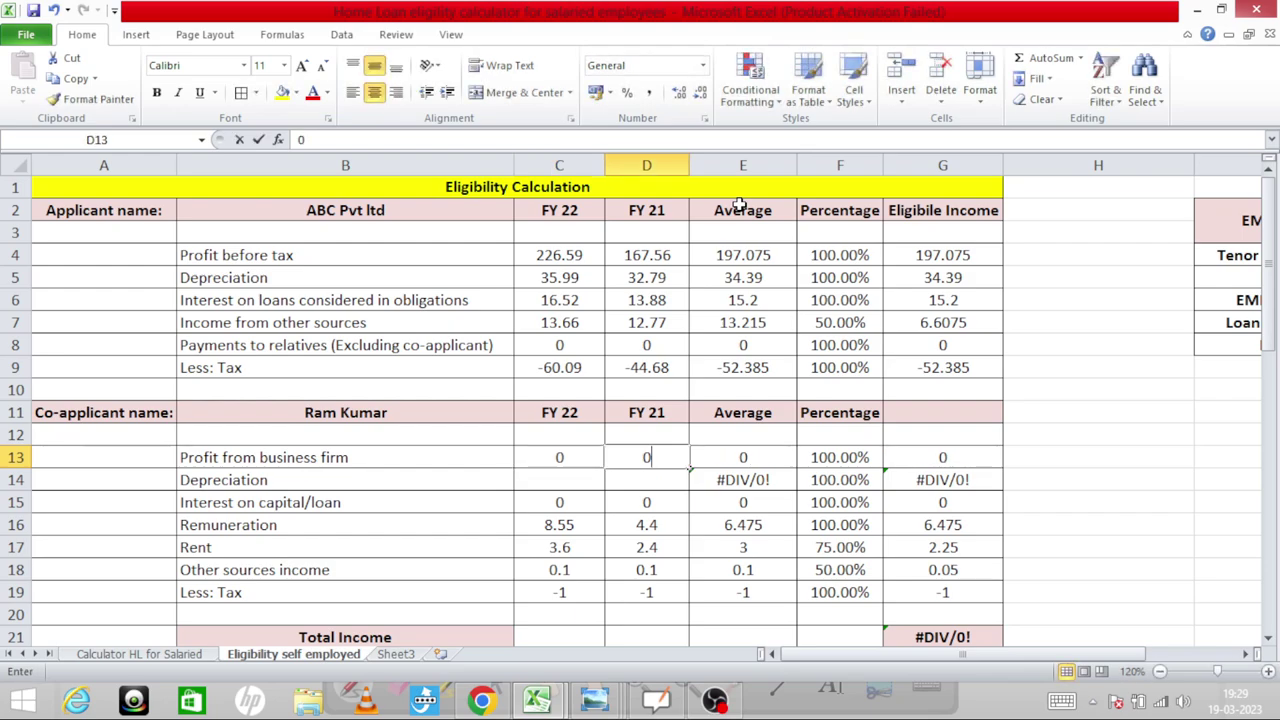
{"action": "key", "text": "Return"}
Enter 0 as the co-applicant's depreciation for both FY 22 and FY 21
{"action": "type", "text": "0"}
{"action": "key", "text": "Tab"}
{"action": "type", "text": "0"}
{"action": "key", "text": "Down"}
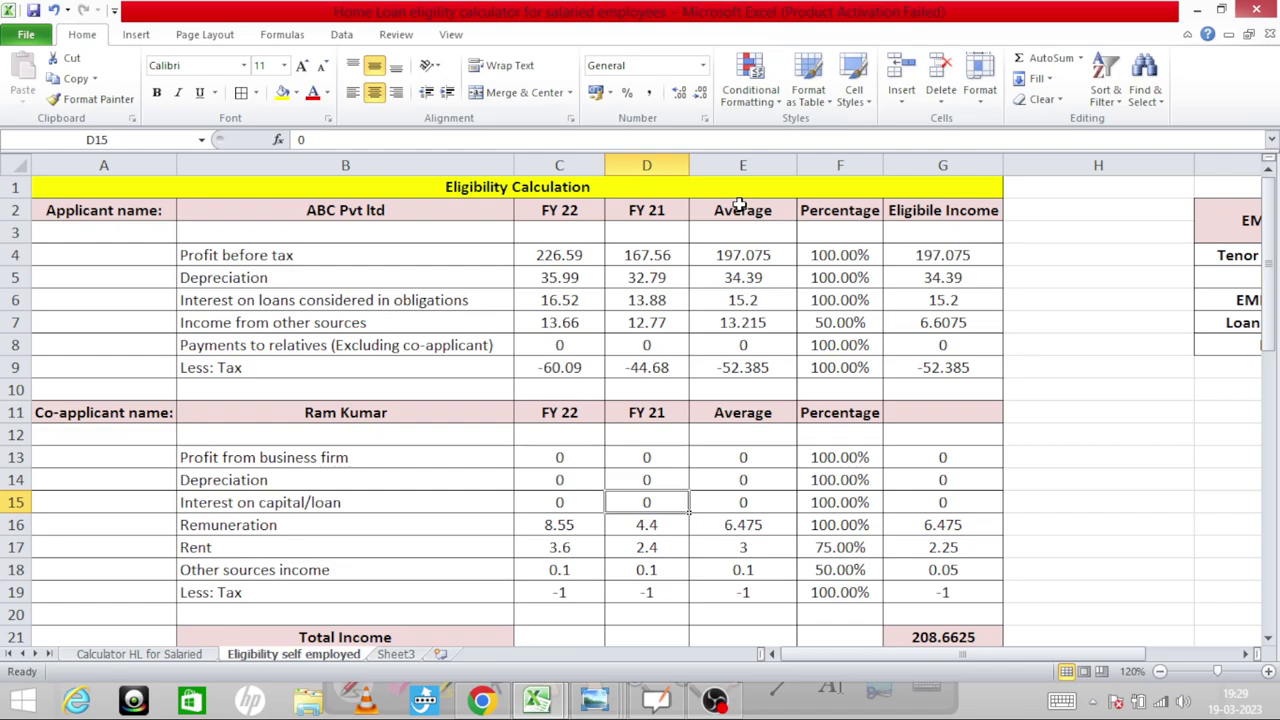
Review the co-applicant's entries from Profit from business firm through Remuneration for both years
{"action": "key", "text": "Up"}
{"action": "key", "text": "Up"}
{"action": "key", "text": "Left"}
{"action": "key", "text": "Down"}
{"action": "key", "text": "Down"}
{"action": "key", "text": "Down"}
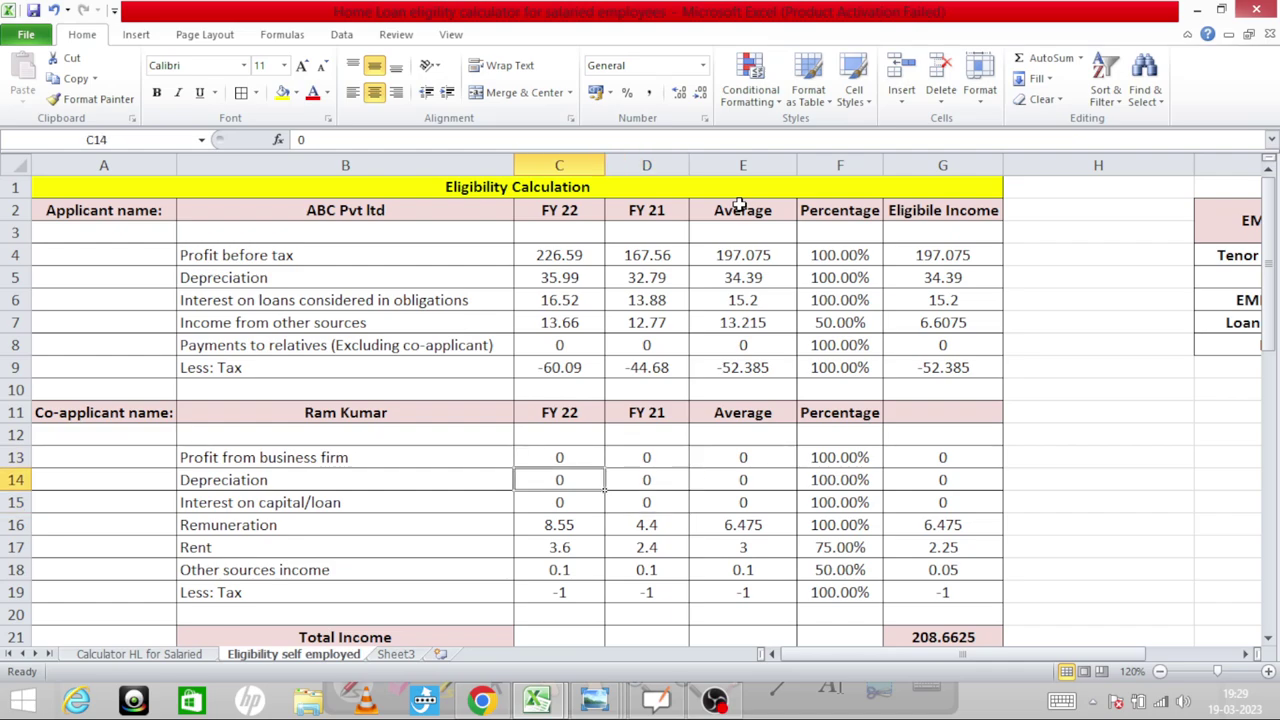
{"action": "key", "text": "Right"}
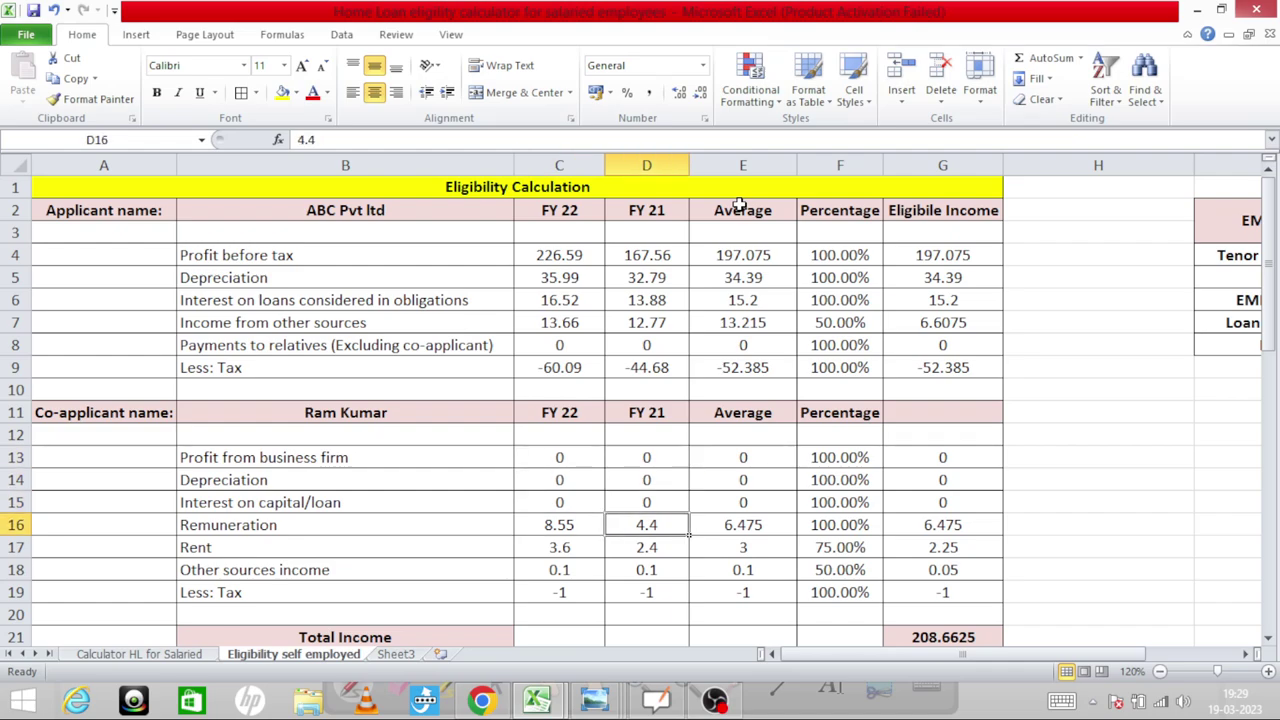
{"action": "key", "text": "Left"}
{"action": "key", "text": "Up"}
{"action": "key", "text": "Left"}
{"action": "key", "text": "Up"}
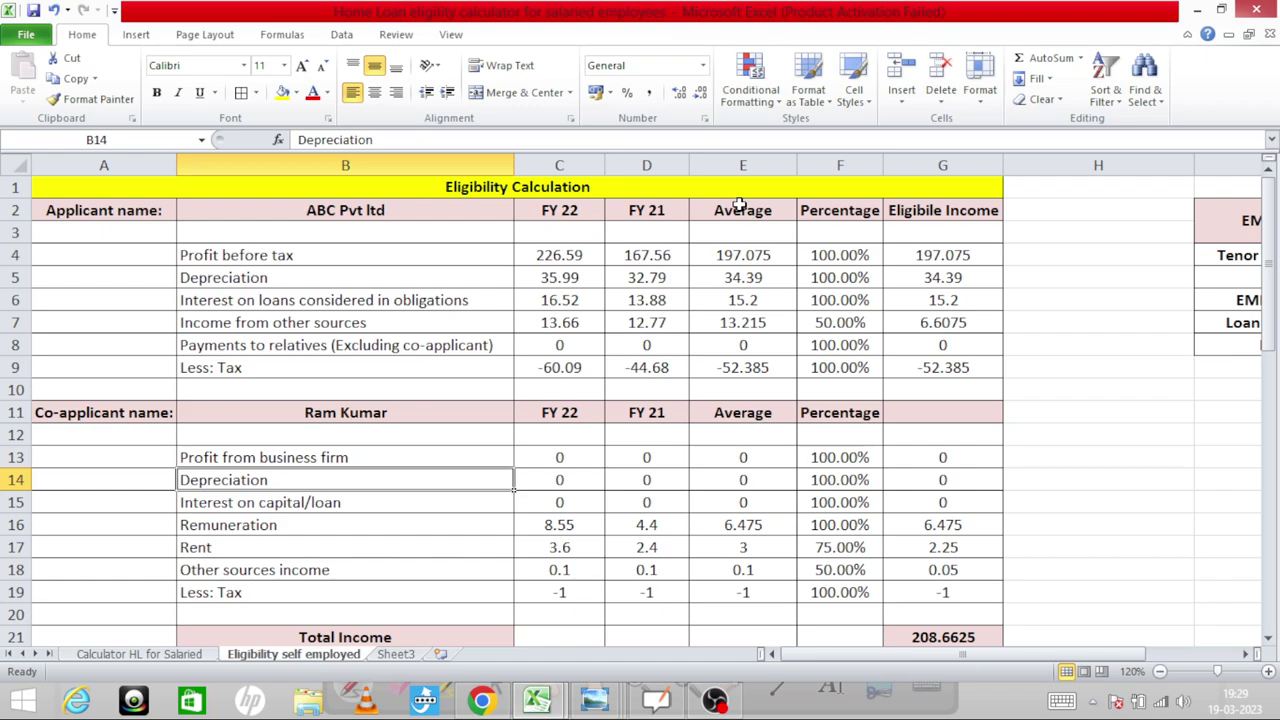
Examine the co-applicant's Remuneration, Rent and Other sources income rows, then return to the FY 22 business profit
{"action": "key", "text": "Down"}
{"action": "key", "text": "Down"}
{"action": "key", "text": "Down"}
{"action": "key", "text": "Down"}
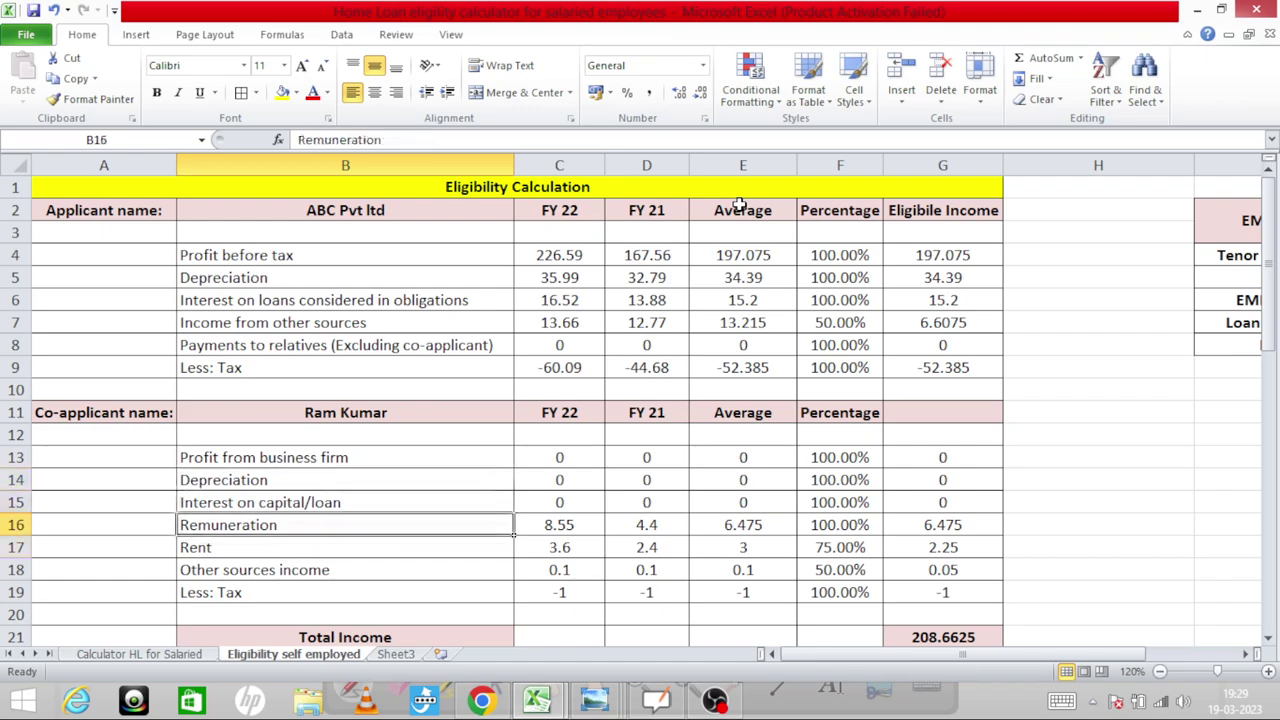
{"action": "key", "text": "Right"}
{"action": "key", "text": "Right"}
{"action": "key", "text": "Left"}
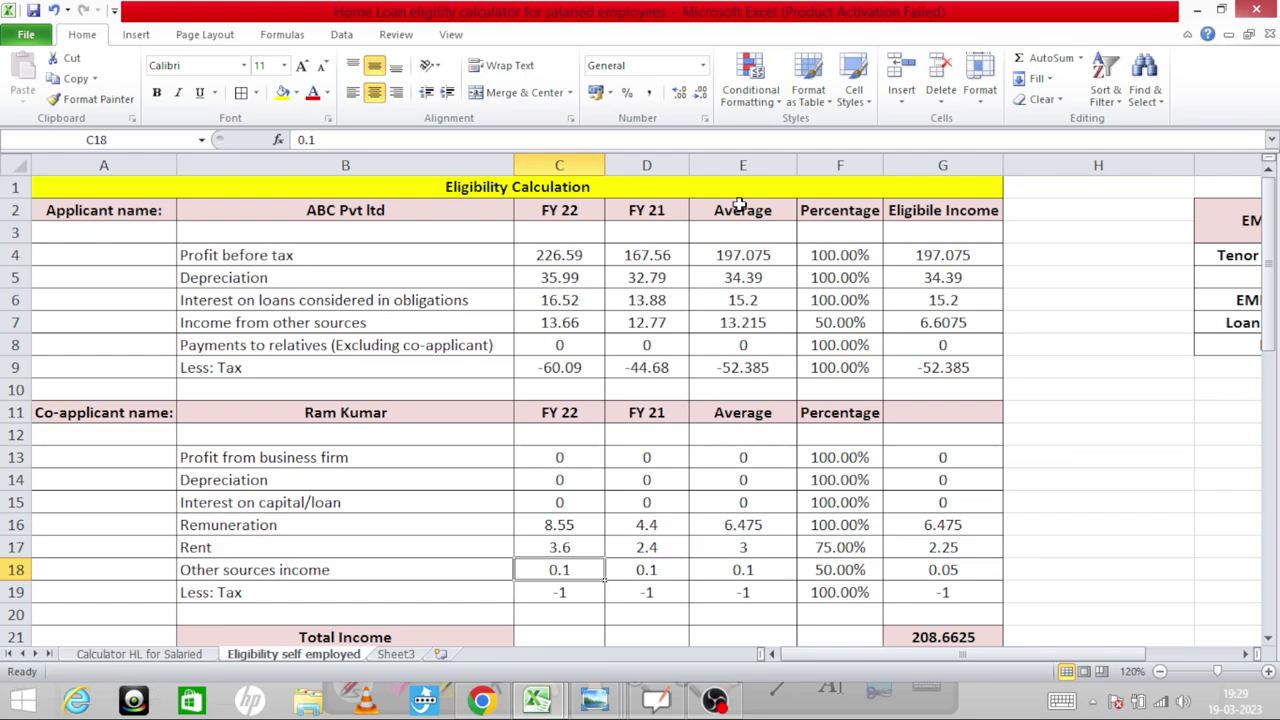
{"action": "key", "text": "Up"}
{"action": "key", "text": "Up"}
{"action": "key", "text": "Up"}
{"action": "key", "text": "Up"}
{"action": "key", "text": "Up"}
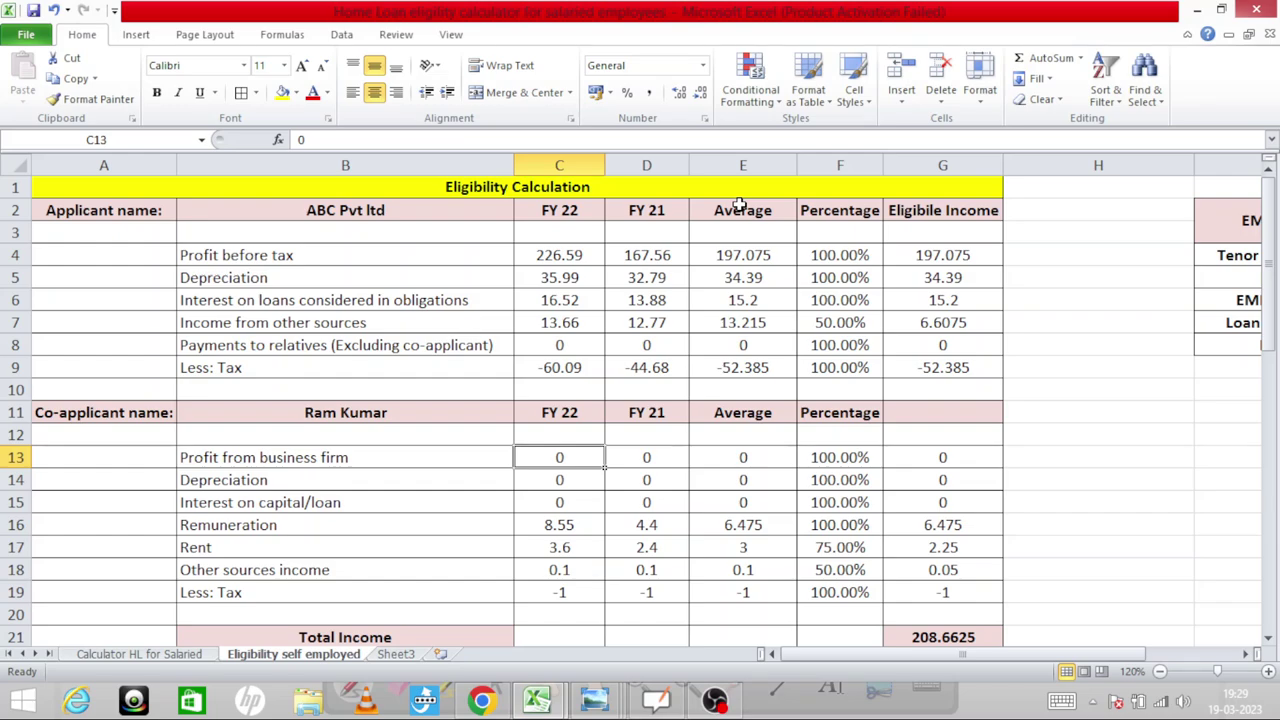
Compare the co-applicant's remuneration and rent figures for FY 22 and FY 21
{"action": "key", "text": "Down"}
{"action": "key", "text": "Down"}
{"action": "key", "text": "Down"}
{"action": "key", "text": "Down"}
{"action": "key", "text": "Right"}
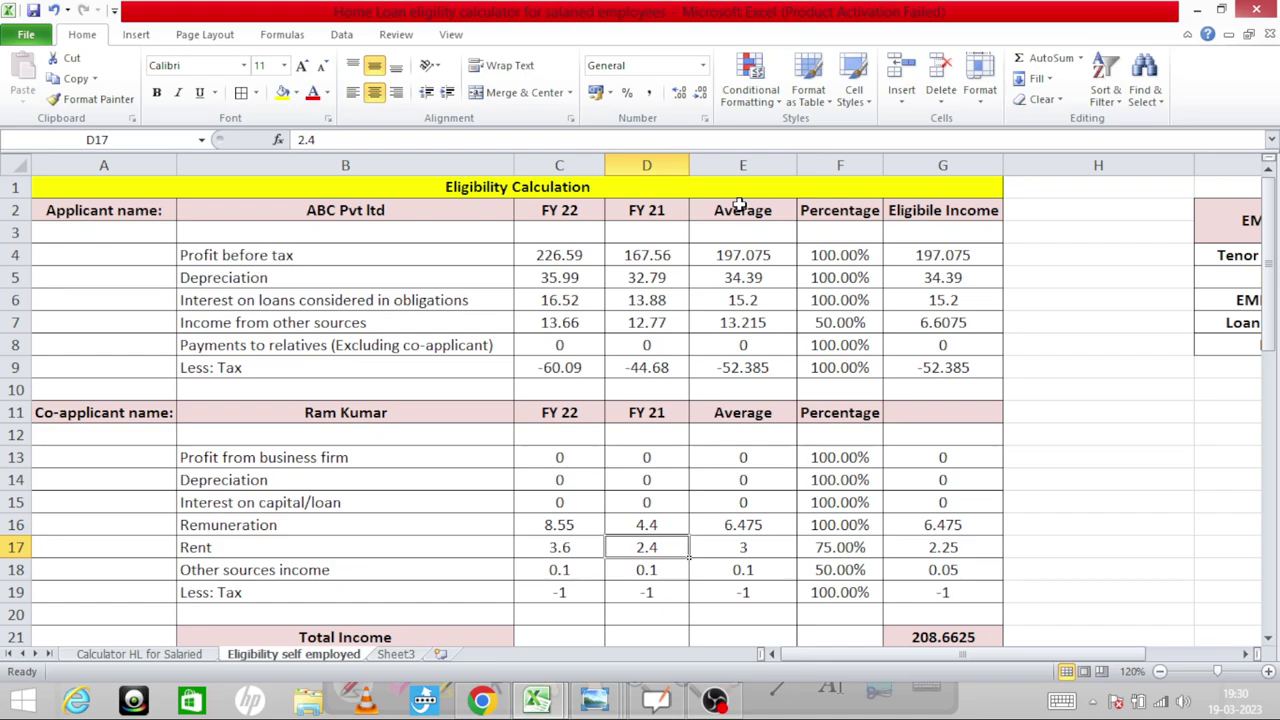
{"action": "key", "text": "Up"}
{"action": "key", "text": "Left"}
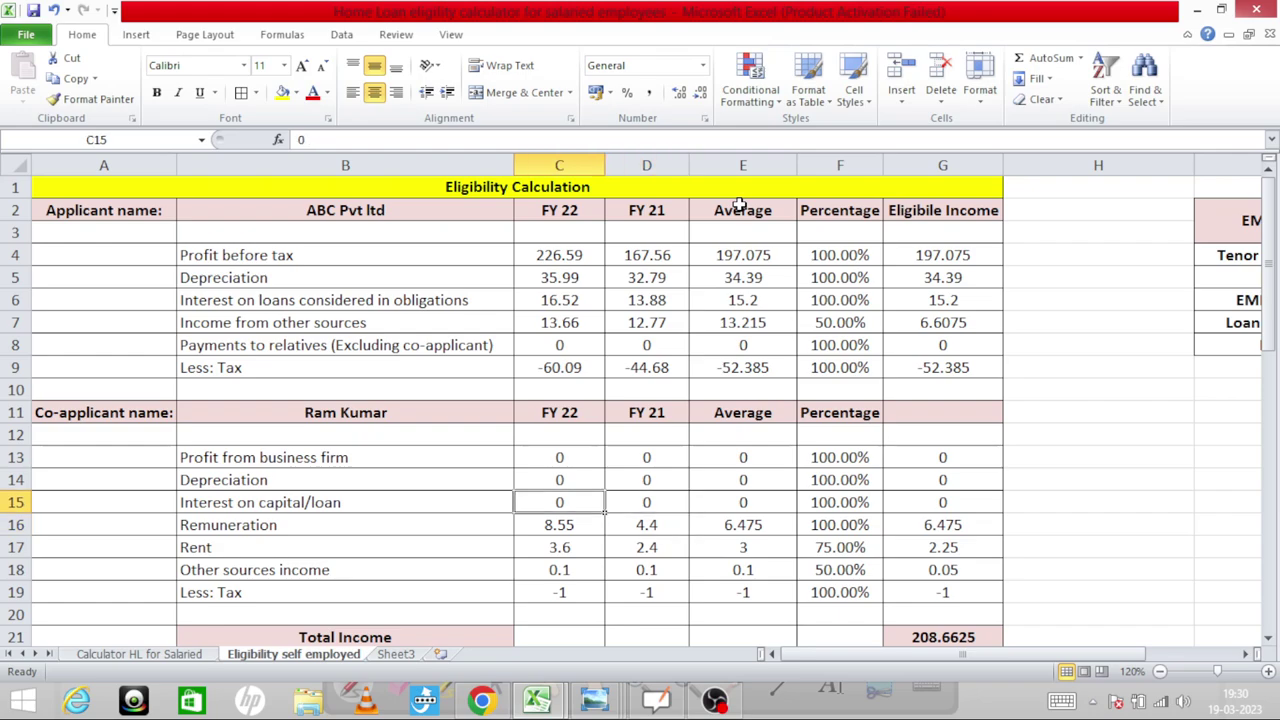
{"action": "key", "text": "Down"}
{"action": "key", "text": "Right"}
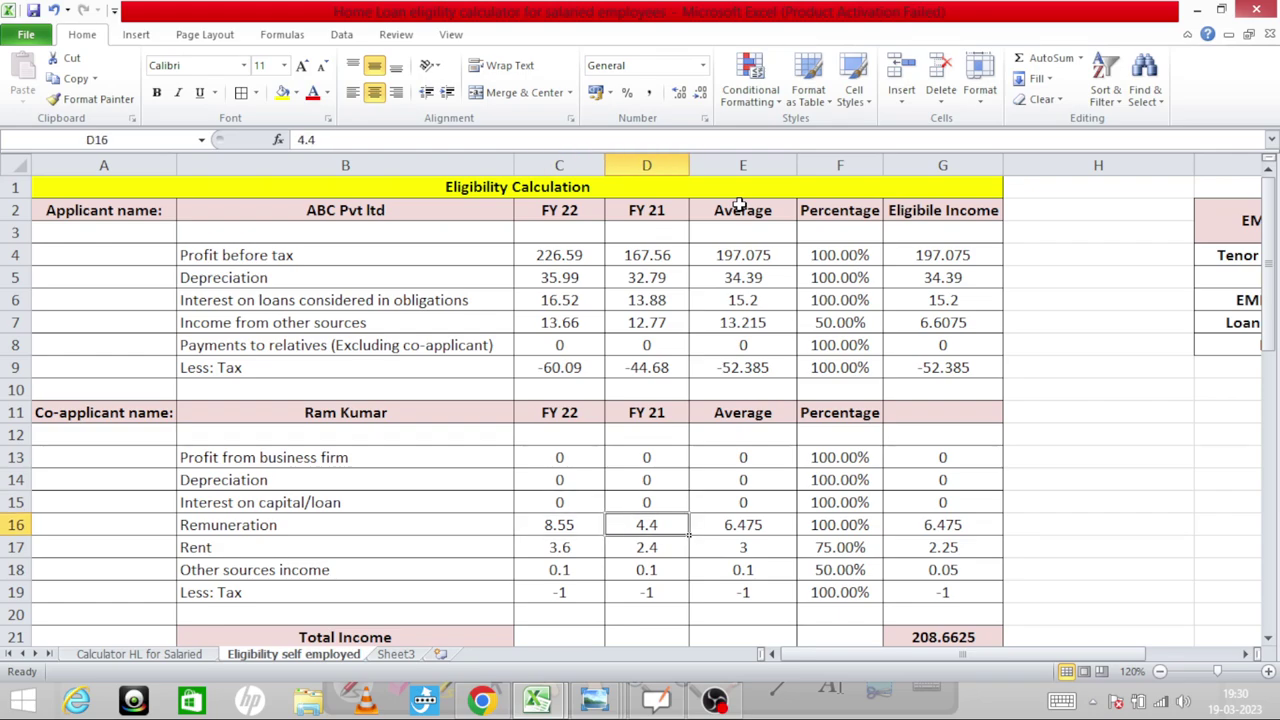
{"action": "key", "text": "Down"}
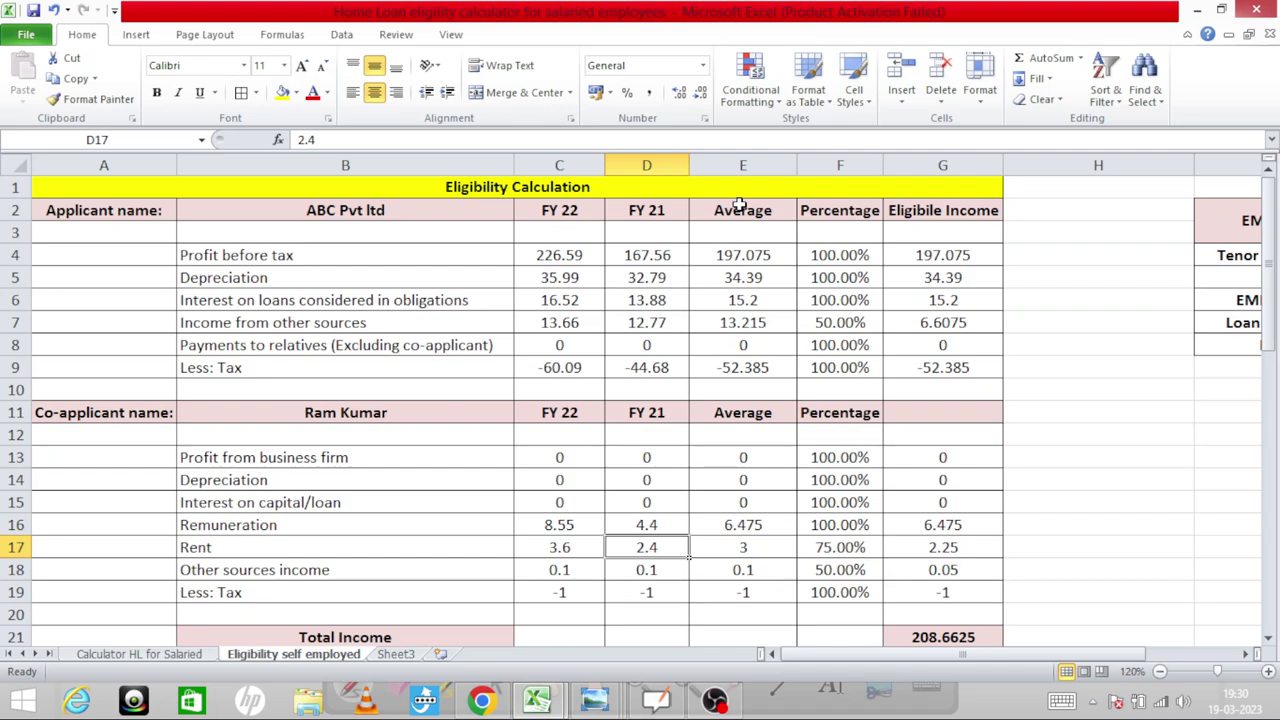
Check the applicant's Payments to relatives row, then the co-applicant's rows from Profit from business firm to Interest on capital/loan
{"action": "key", "text": "Down"}
{"action": "key", "text": "Up"}
{"action": "key", "text": "Up"}
{"action": "key", "text": "Up"}
{"action": "key", "text": "Up"}
{"action": "key", "text": "Up"}
{"action": "key", "text": "Up"}
{"action": "key", "text": "Up"}
{"action": "key", "text": "Up"}
{"action": "key", "text": "Up"}
{"action": "key", "text": "Up"}
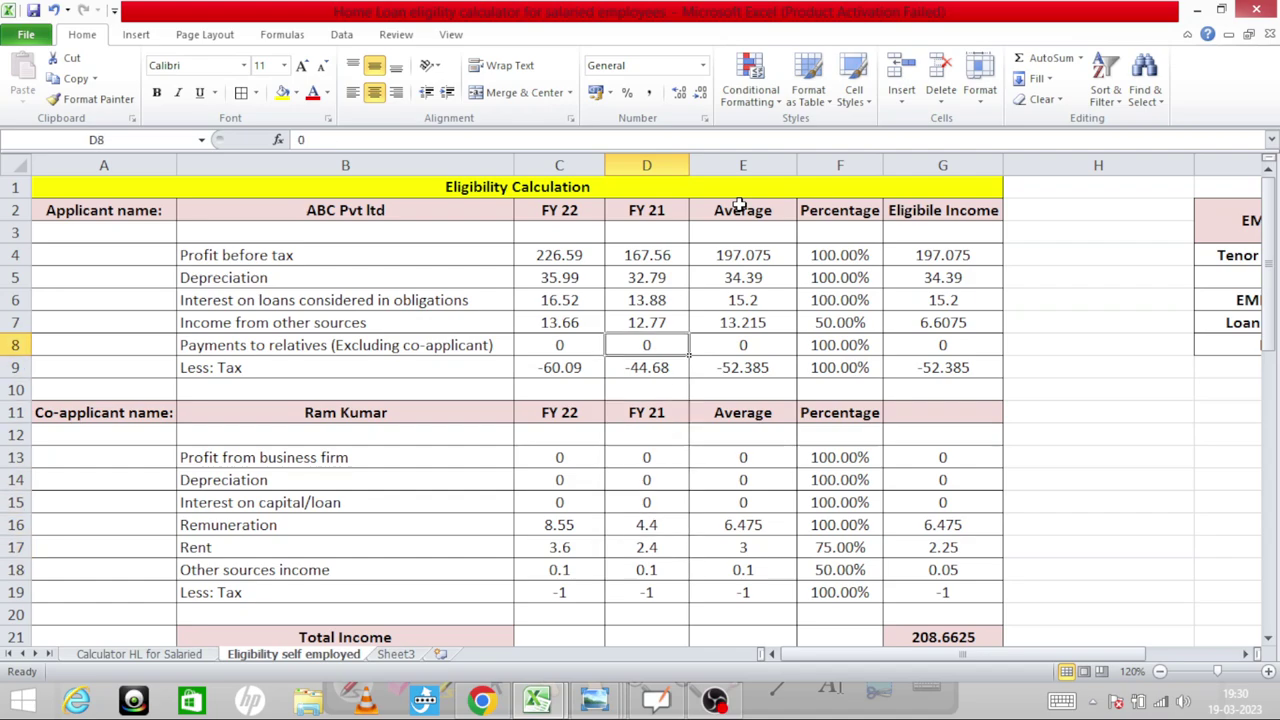
{"action": "key", "text": "Left"}
{"action": "key", "text": "Up"}
{"action": "key", "text": "Down"}
{"action": "key", "text": "Down"}
{"action": "key", "text": "Down"}
{"action": "key", "text": "Down"}
{"action": "key", "text": "Down"}
{"action": "key", "text": "Down"}
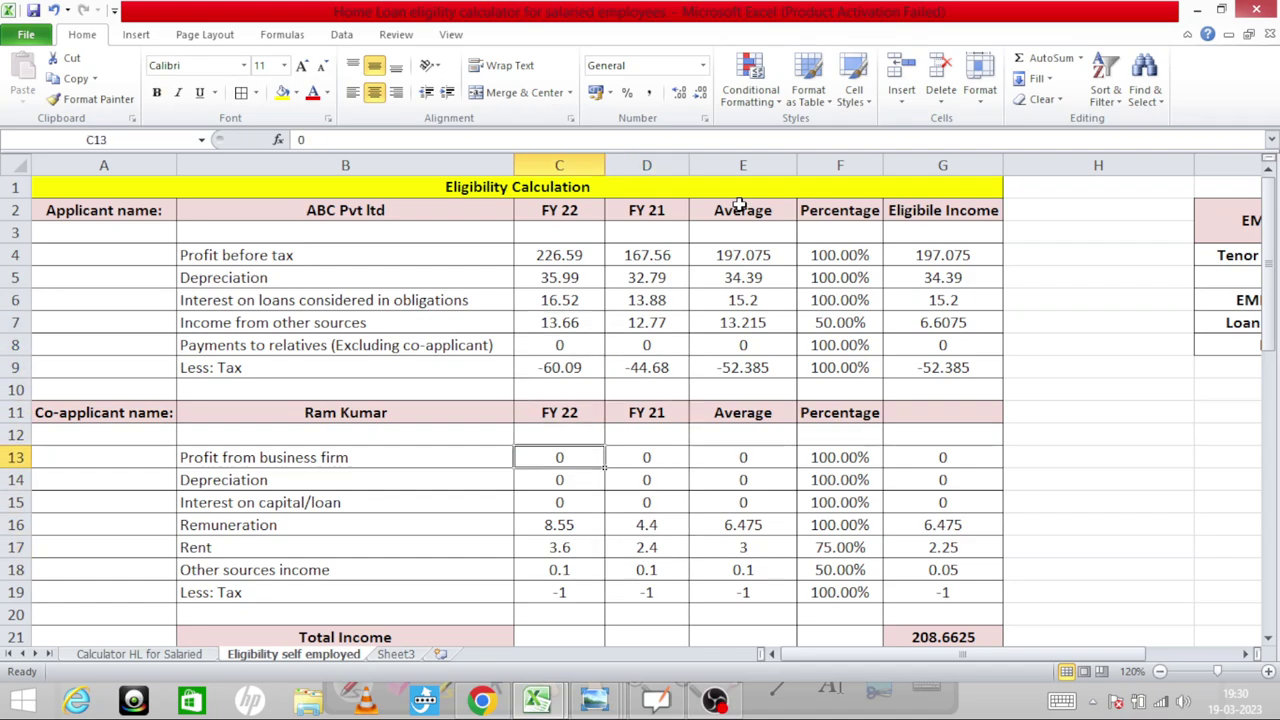
{"action": "key", "text": "Down"}
{"action": "key", "text": "Down"}
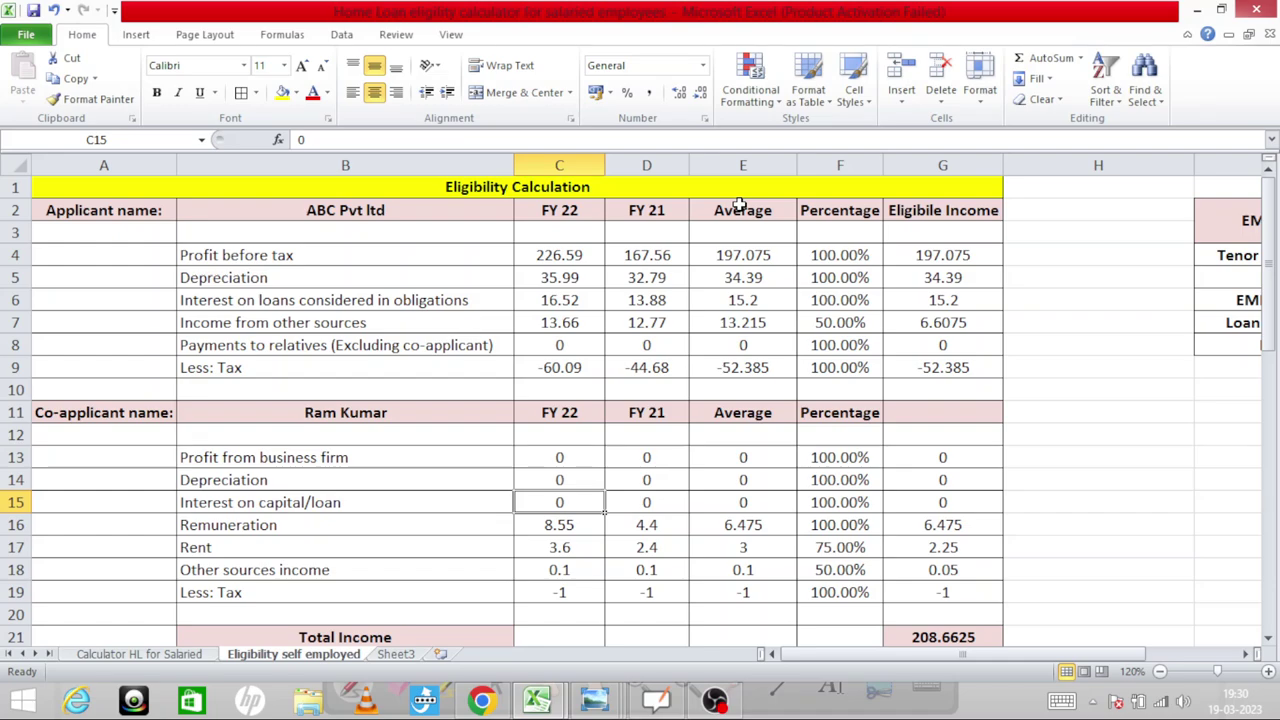
Inspect the average, percentage and eligible income for the co-applicant's remuneration, and the eligible income formula for rent
{"action": "key", "text": "Down"}
{"action": "key", "text": "Right"}
{"action": "key", "text": "Right"}
{"action": "key", "text": "Right"}
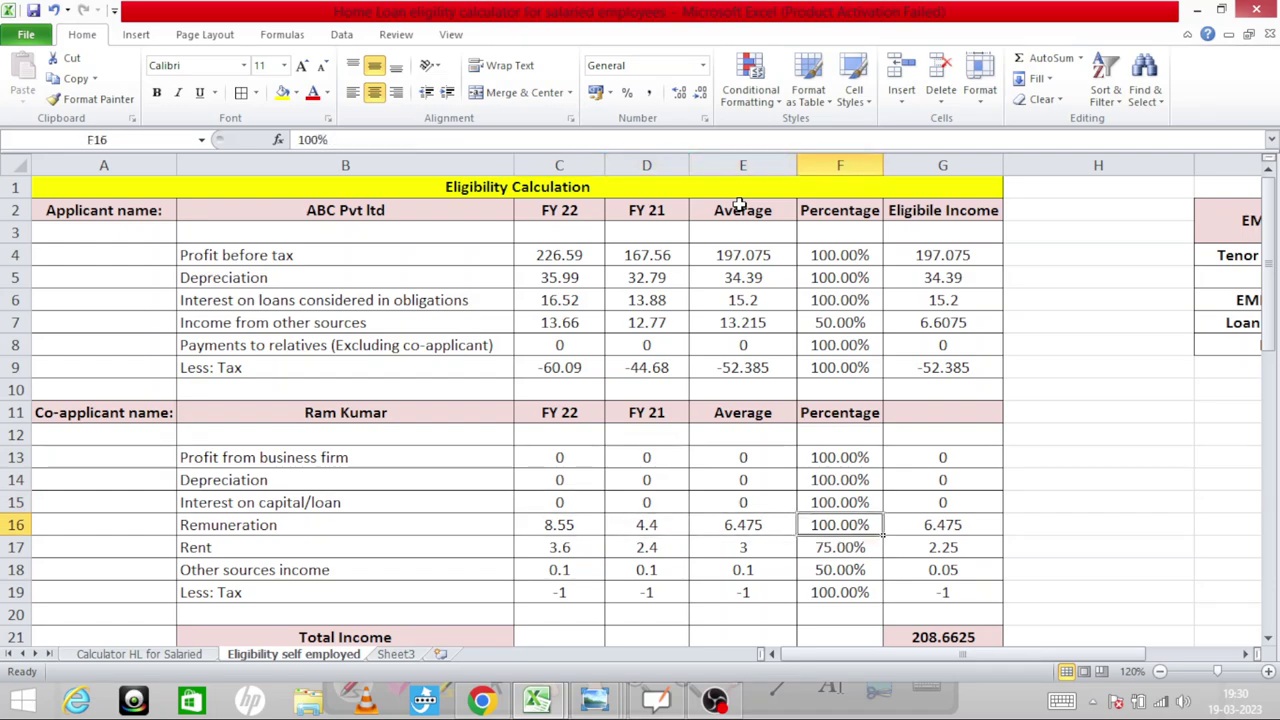
{"action": "key", "text": "Right"}
{"action": "key", "text": "Down"}
{"action": "key", "text": "Up"}
{"action": "key", "text": "Down"}
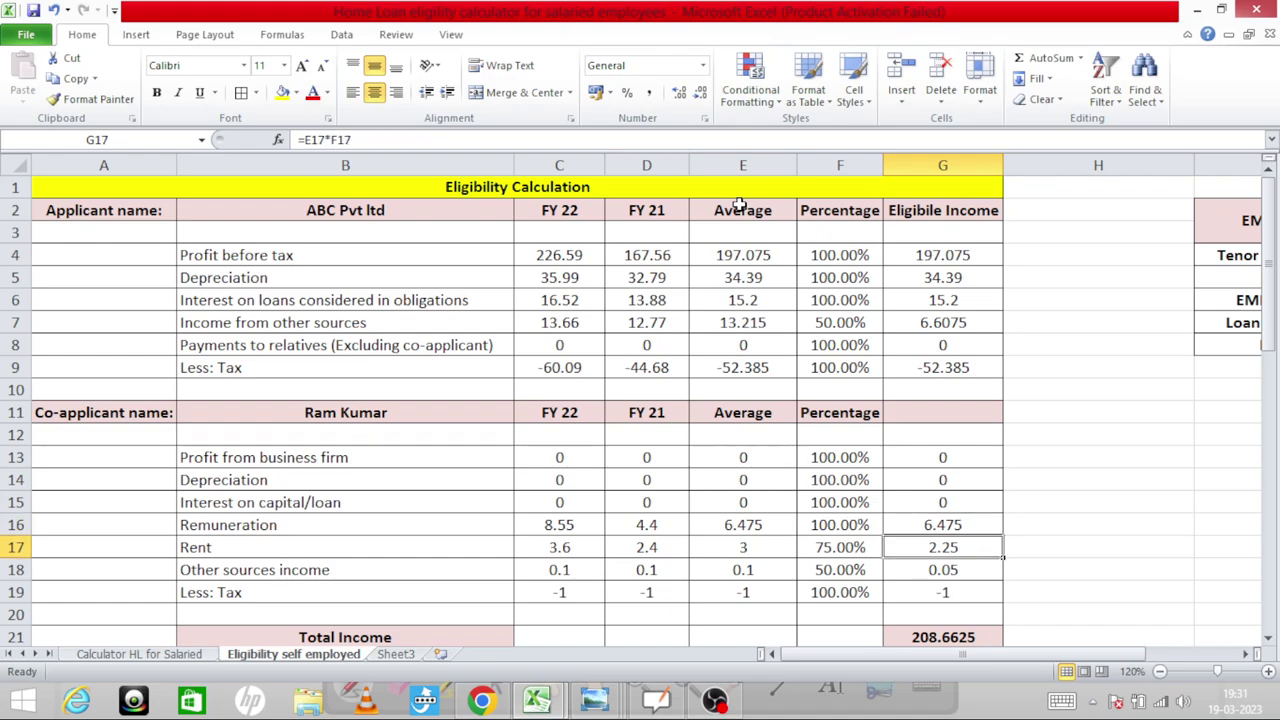
Review the summary formulas from Total Income and Monthly Income down to FOIR
{"action": "key", "text": "Down"}
{"action": "key", "text": "Down"}
{"action": "key", "text": "Down"}
{"action": "key", "text": "Down"}
{"action": "key", "text": "Down"}
{"action": "scroll", "coordinate": [738, 205], "scroll_direction": "down", "scroll_amount": 1}
{"action": "key", "text": "Up"}
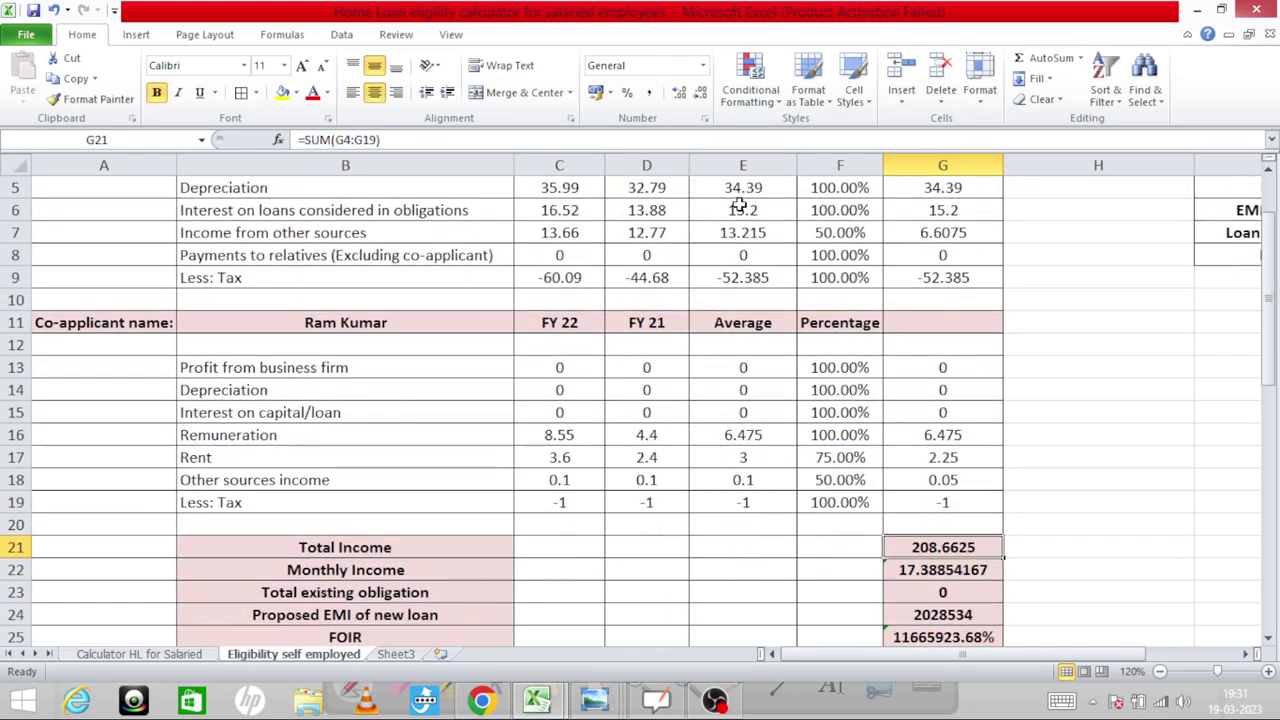
{"action": "key", "text": "Down"}
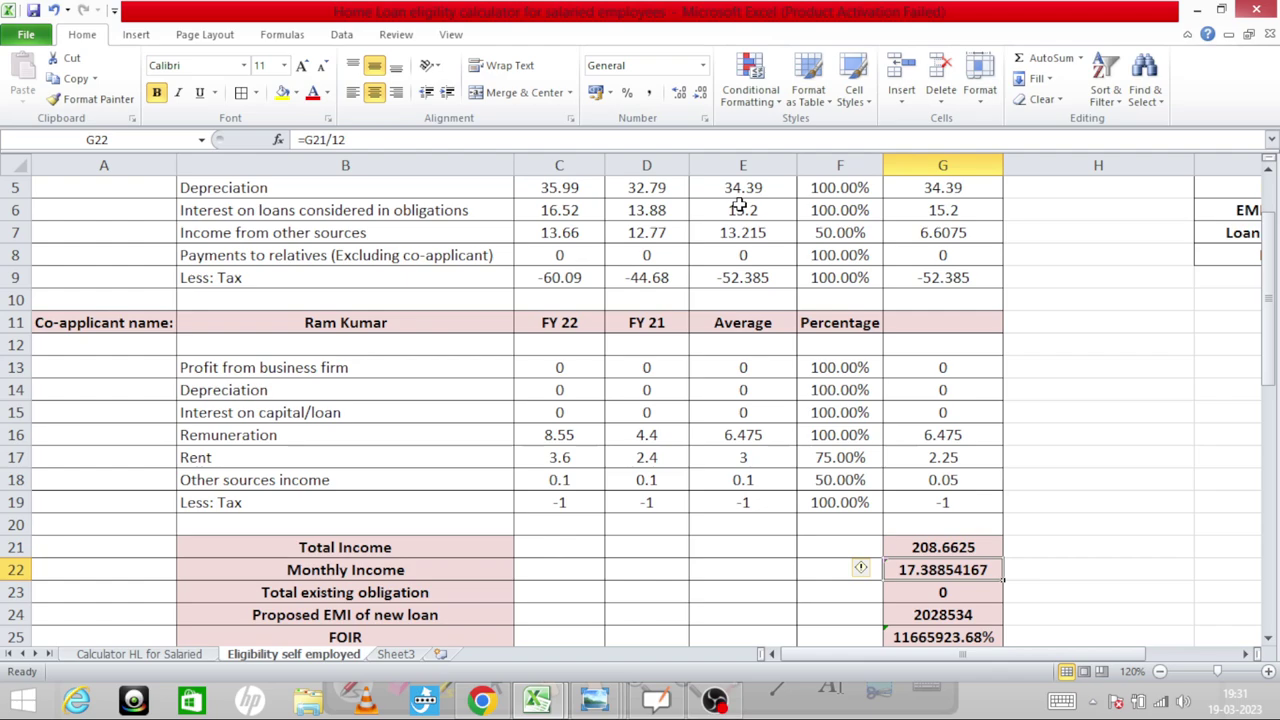
{"action": "key", "text": "Down"}
{"action": "key", "text": "Down"}
{"action": "key", "text": "Down"}
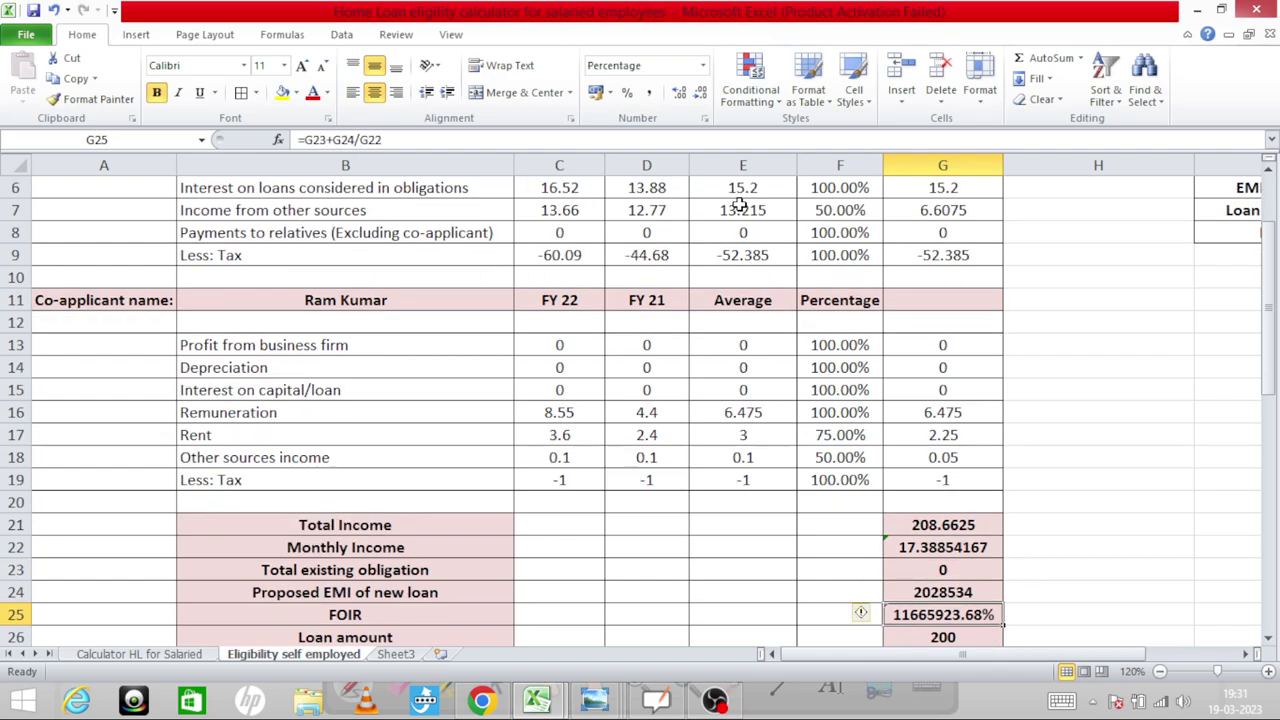
{"action": "key", "text": "Right"}
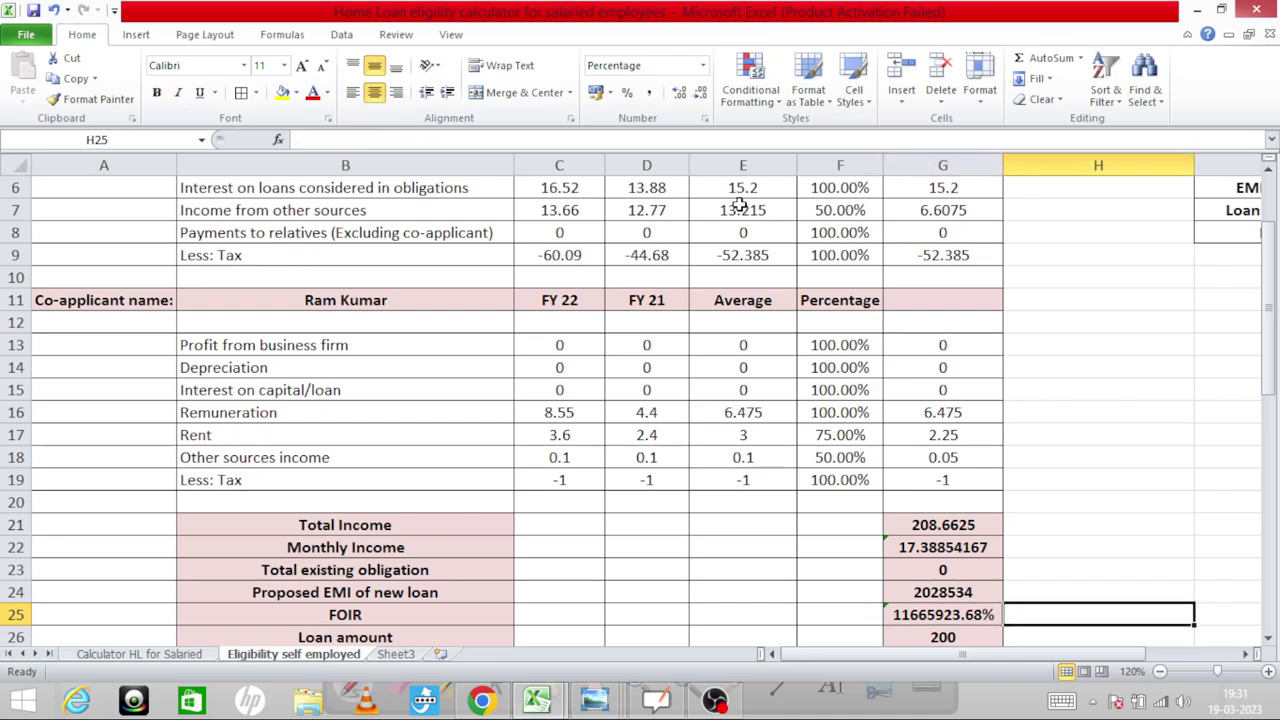
{"action": "key", "text": "Left"}
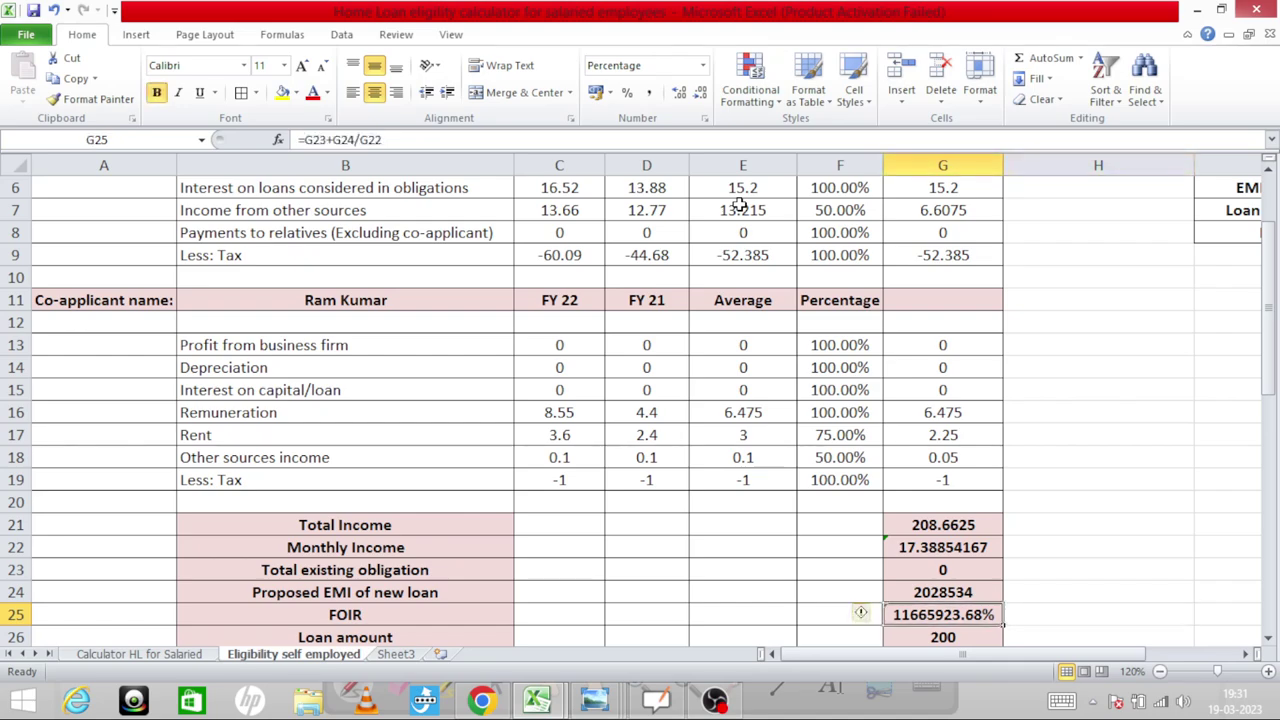
Change the Proposed EMI of new loan formula in G24 to =J8/1000000
{"action": "key", "text": "Up"}
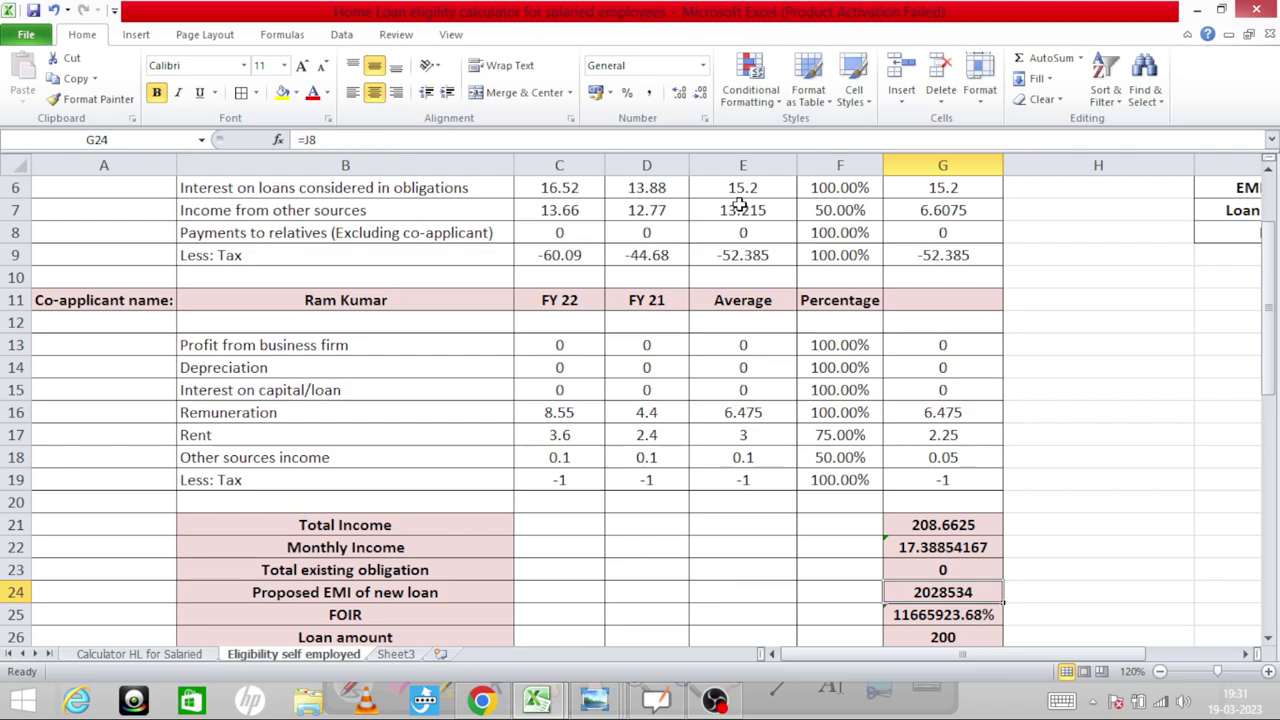
{"action": "left_click", "coordinate": [318, 140]}
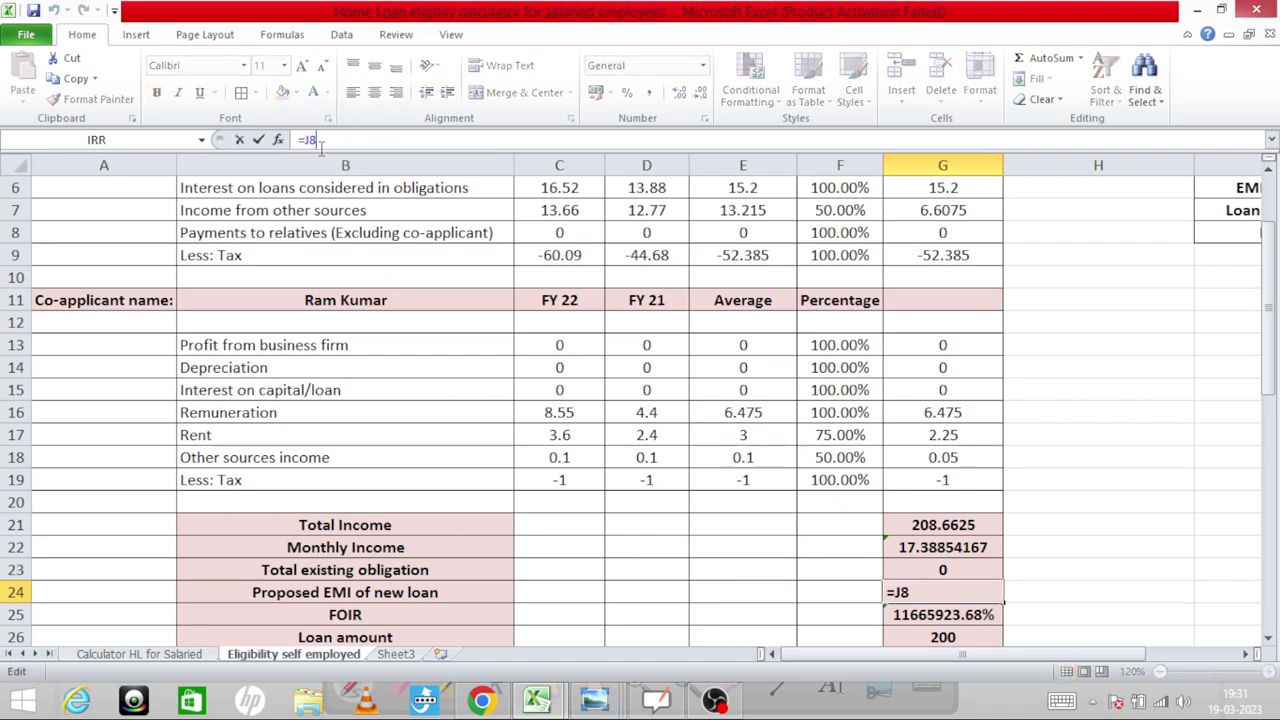
{"action": "type", "text": "/1000000"}
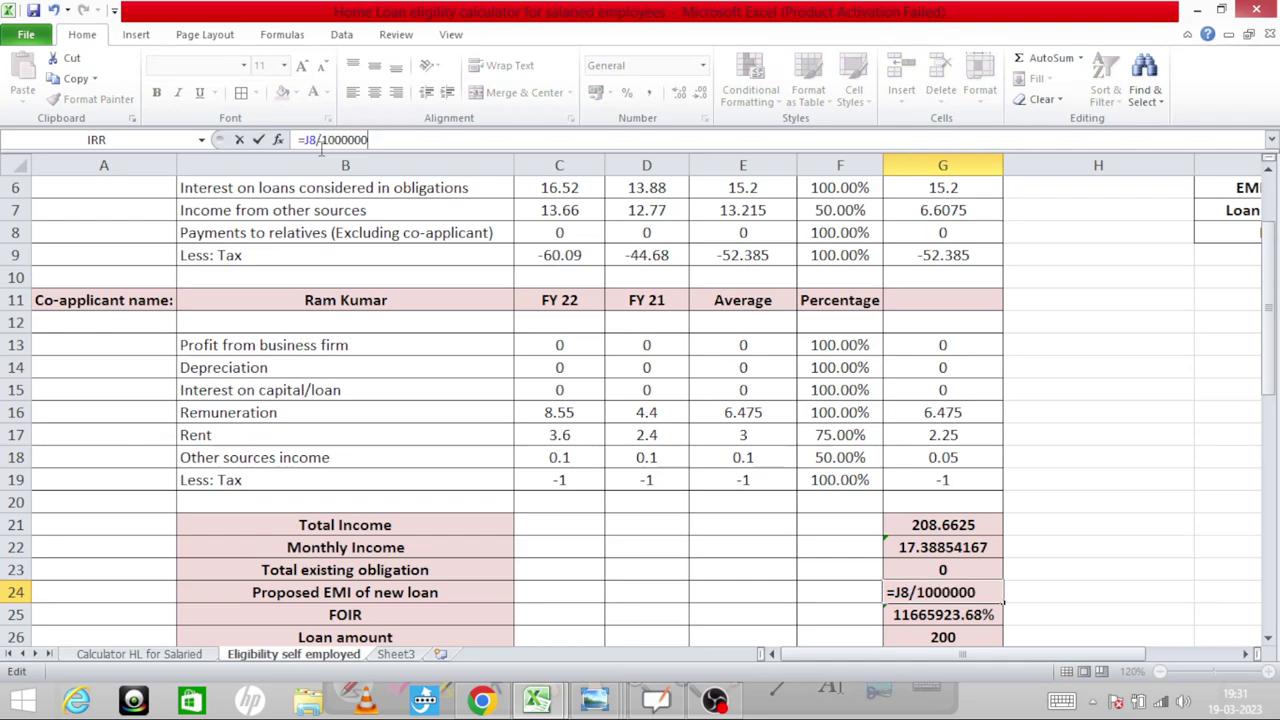
{"action": "key", "text": "Return"}
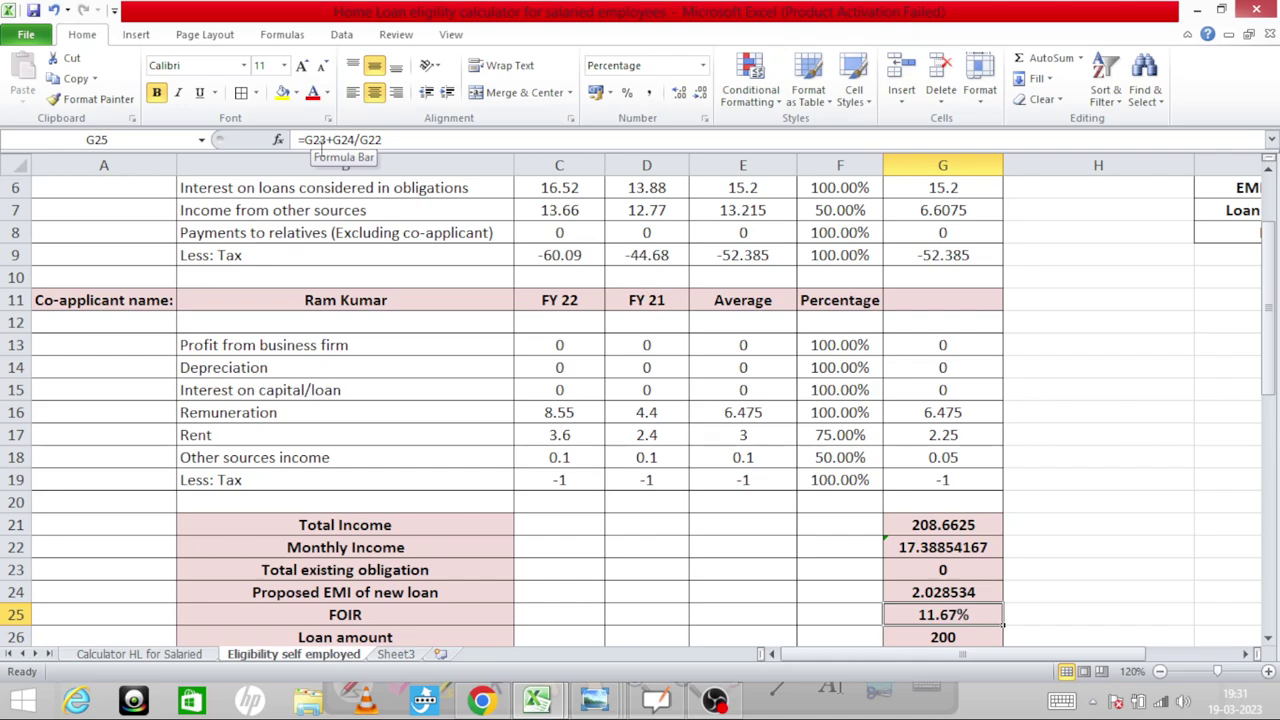
{"action": "key", "text": "Up"}
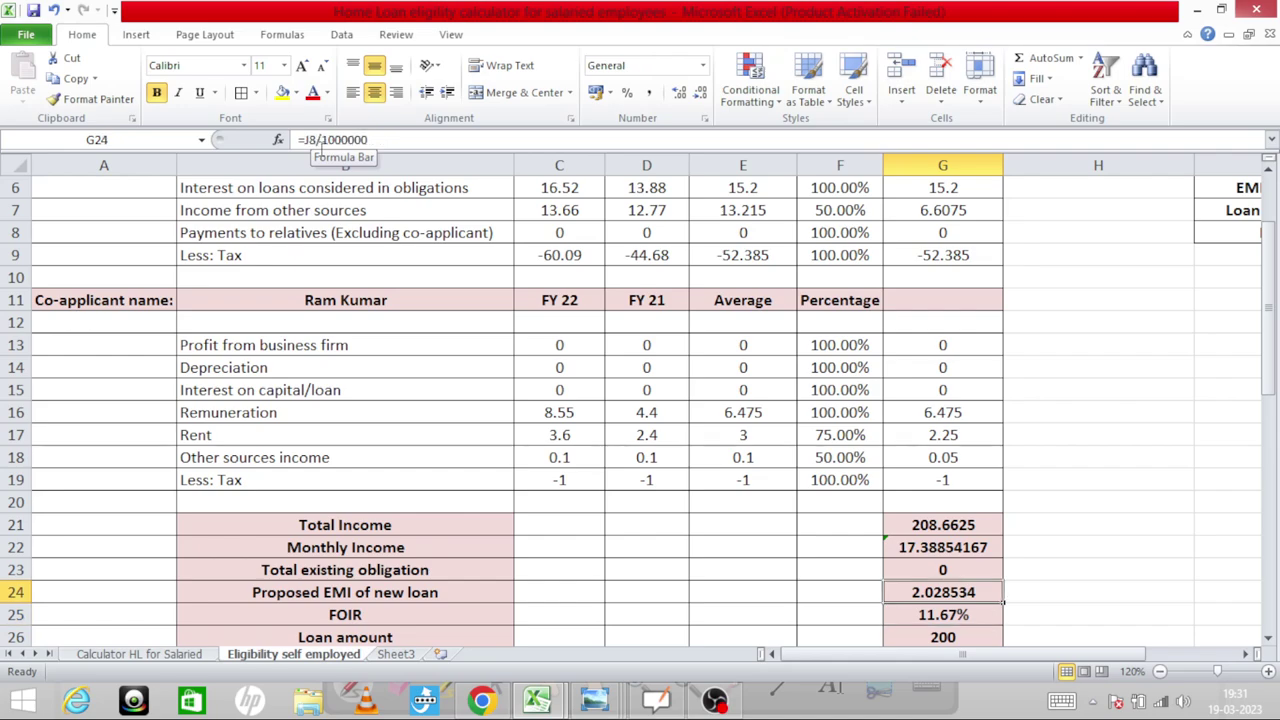
Inspect the Monthly Income and Total existing obligation formulas in the summary block
{"action": "key", "text": "Up"}
{"action": "key", "text": "Up"}
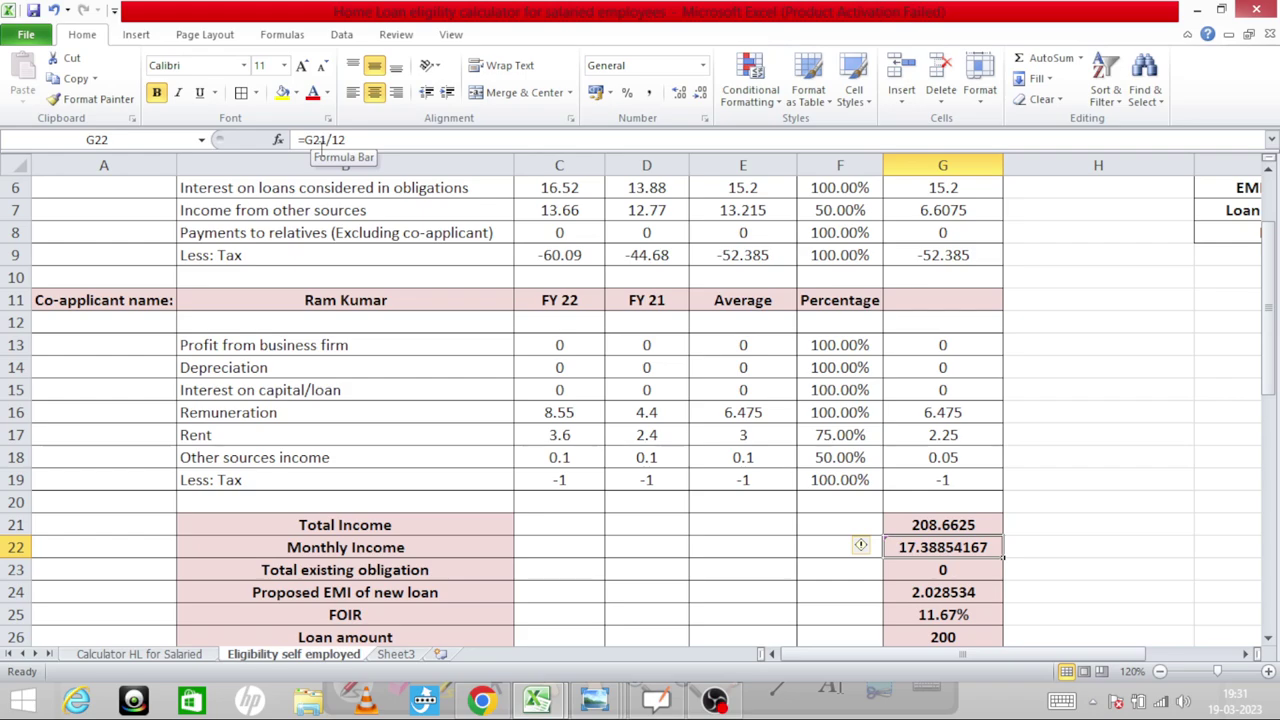
{"action": "key", "text": "Down"}
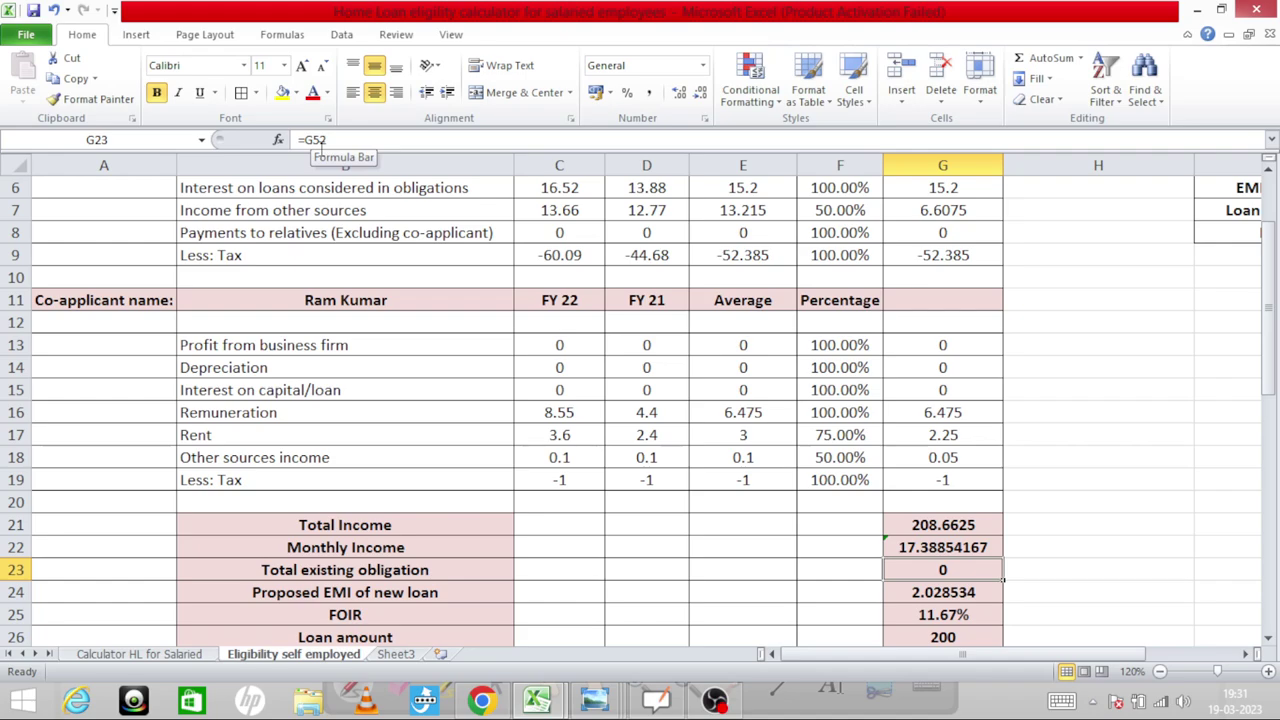
{"action": "key", "text": "Up"}
Look back over the Eligibility Calculation up to its title and the applicant's income rows
{"action": "key", "text": "Up"}
{"action": "key", "text": "Up"}
{"action": "key", "text": "Up"}
{"action": "key", "text": "Up"}
{"action": "key", "text": "Up"}
{"action": "key", "text": "Up"}
{"action": "key", "text": "Up"}
{"action": "key", "text": "Up"}
{"action": "key", "text": "Up"}
{"action": "key", "text": "Up"}
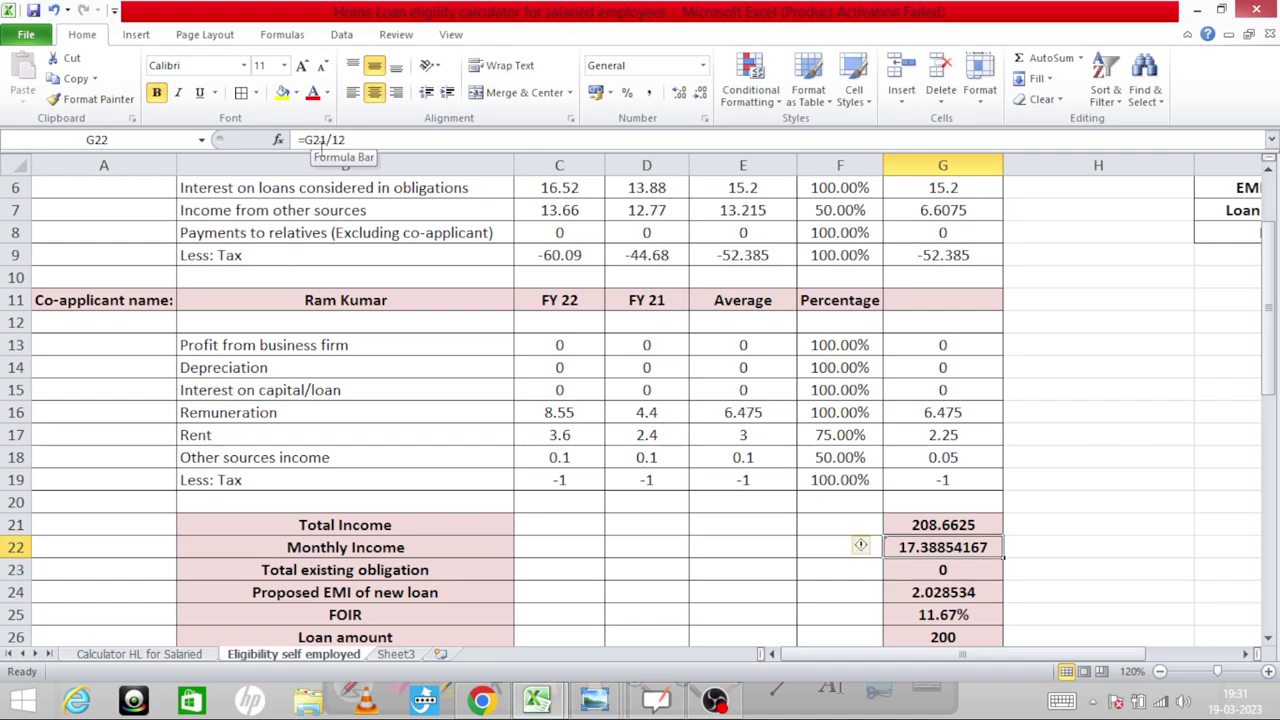
{"action": "key", "text": "Left"}
{"action": "key", "text": "Up"}
{"action": "key", "text": "Up"}
{"action": "key", "text": "Up"}
{"action": "key", "text": "Up"}
{"action": "key", "text": "Up"}
{"action": "key", "text": "Up"}
{"action": "key", "text": "Up"}
{"action": "key", "text": "Up"}
{"action": "key", "text": "Up"}
{"action": "key", "text": "Up"}
{"action": "key", "text": "Up"}
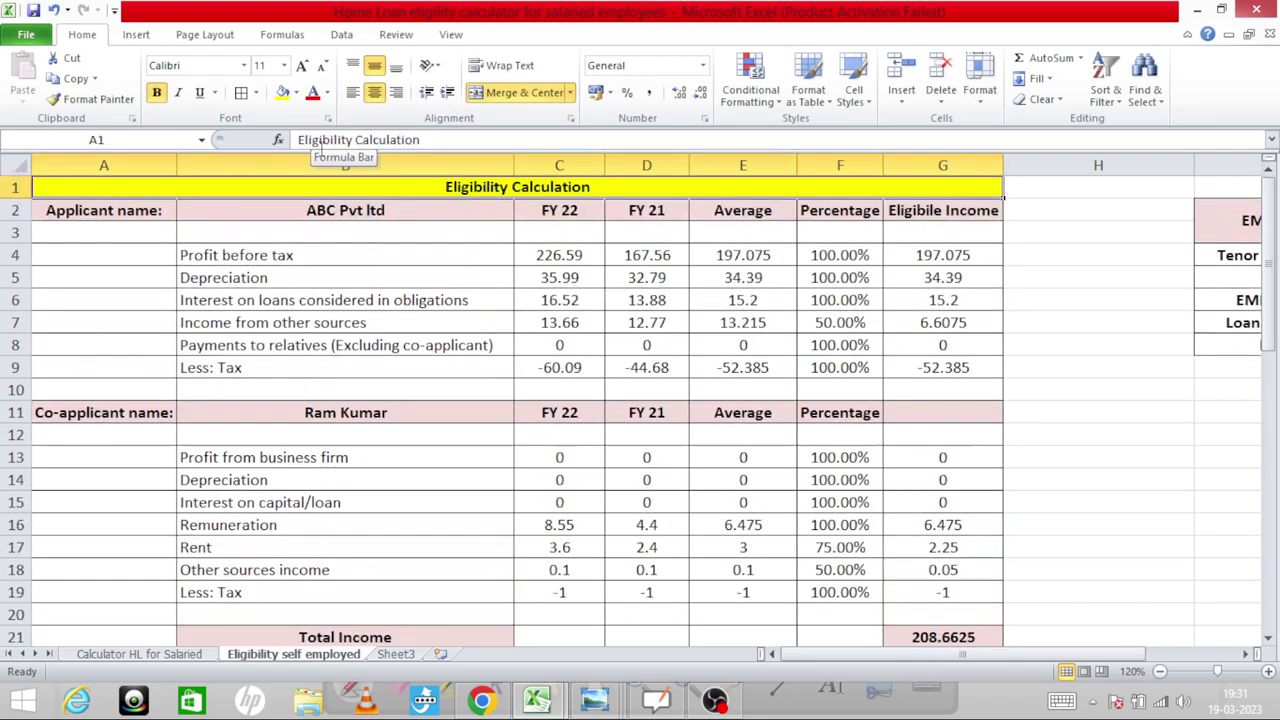
{"action": "key", "text": "Down"}
{"action": "key", "text": "Down"}
{"action": "key", "text": "Left"}
{"action": "key", "text": "Left"}
{"action": "key", "text": "Left"}
{"action": "key", "text": "Down"}
{"action": "key", "text": "Down"}
{"action": "key", "text": "Down"}
{"action": "key", "text": "Right"}
{"action": "key", "text": "Down"}
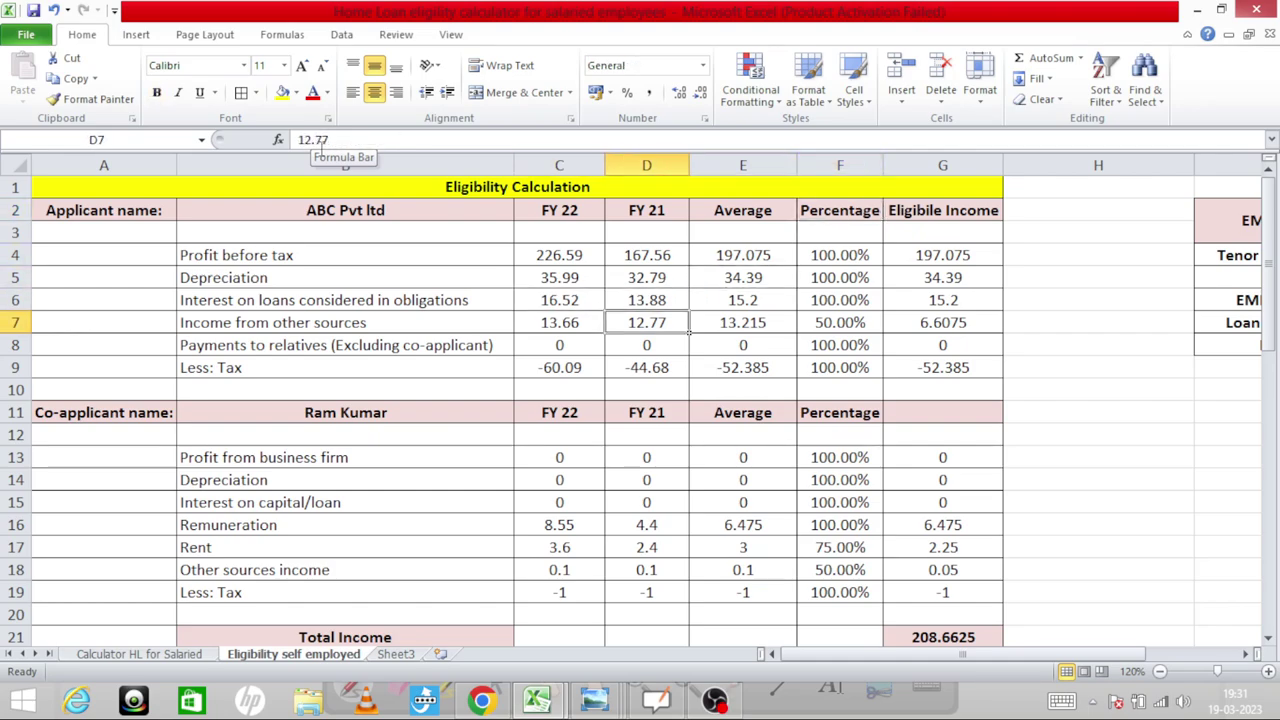
Look down through the co-applicant and summary rows to the start of the Obligations table
{"action": "key", "text": "Right"}
{"action": "key", "text": "Down"}
{"action": "key", "text": "Down"}
{"action": "key", "text": "Down"}
{"action": "key", "text": "Down"}
{"action": "key", "text": "Down"}
{"action": "key", "text": "Down"}
{"action": "key", "text": "Down"}
{"action": "key", "text": "Down"}
{"action": "key", "text": "Down"}
{"action": "key", "text": "Down"}
{"action": "key", "text": "Down"}
{"action": "key", "text": "Down"}
{"action": "key", "text": "Down"}
{"action": "key", "text": "Down"}
{"action": "key", "text": "Down"}
{"action": "key", "text": "Down"}
{"action": "key", "text": "Down"}
{"action": "key", "text": "Down"}
{"action": "key", "text": "Down"}
{"action": "key", "text": "Down"}
{"action": "key", "text": "Down"}
{"action": "key", "text": "Down"}
{"action": "key", "text": "Down"}
{"action": "key", "text": "Down"}
{"action": "key", "text": "Down"}
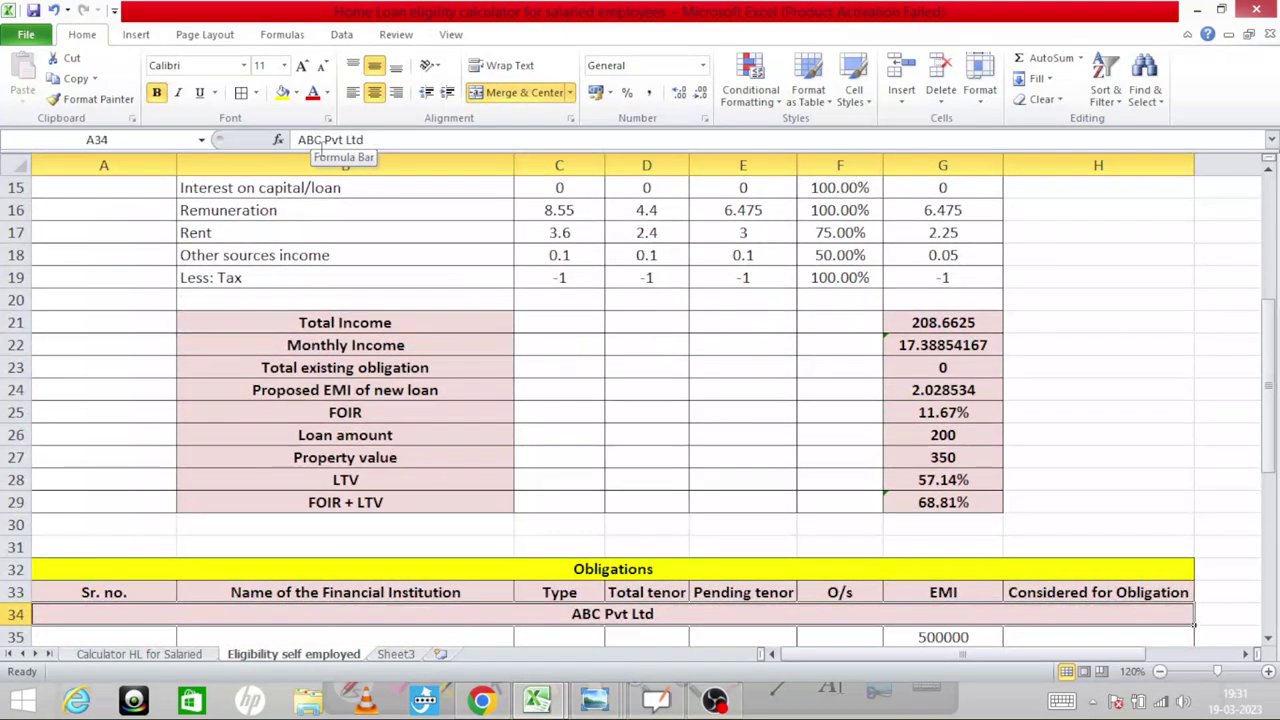
Examine the summary figures from Proposed EMI of new loan through FOIR, Loan amount, Property value, LTV and FOIR + LTV
{"action": "key", "text": "Up"}
{"action": "key", "text": "Up"}
{"action": "key", "text": "Up"}
{"action": "key", "text": "Up"}
{"action": "key", "text": "Up"}
{"action": "key", "text": "Up"}
{"action": "key", "text": "Up"}
{"action": "key", "text": "Up"}
{"action": "key", "text": "Up"}
{"action": "key", "text": "Right"}
{"action": "key", "text": "Up"}
{"action": "key", "text": "Right"}
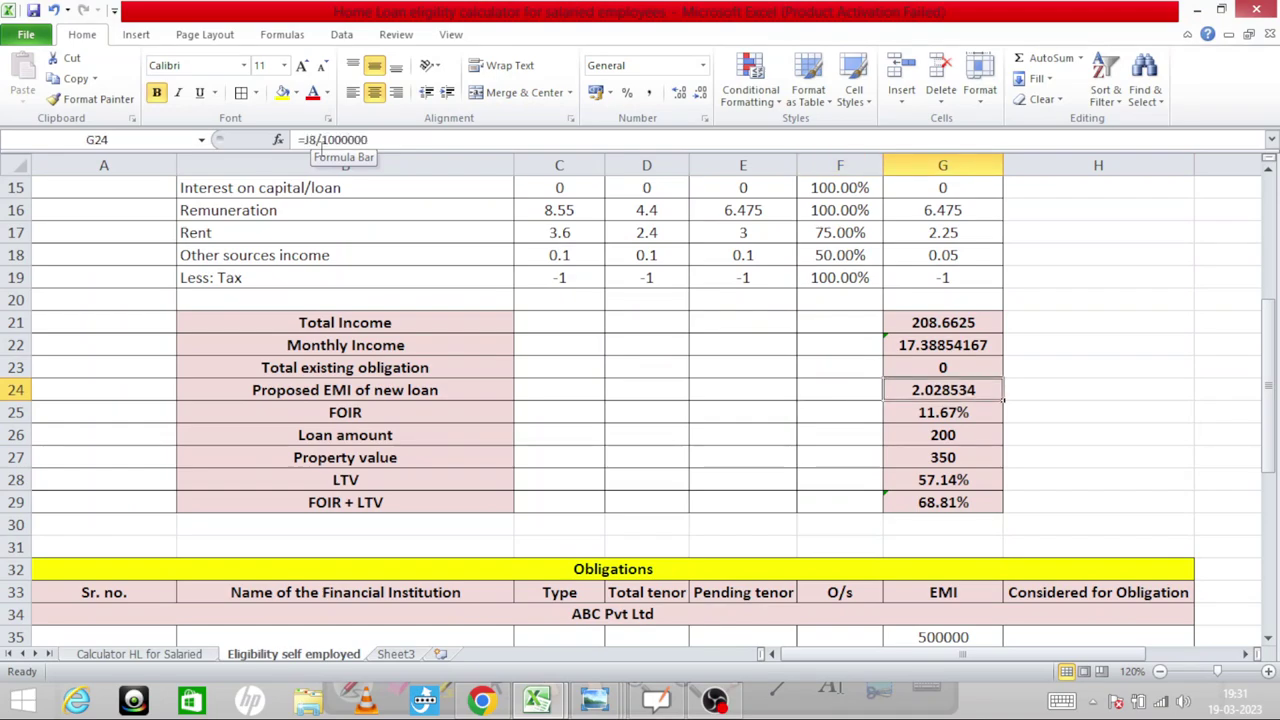
{"action": "key", "text": "Down"}
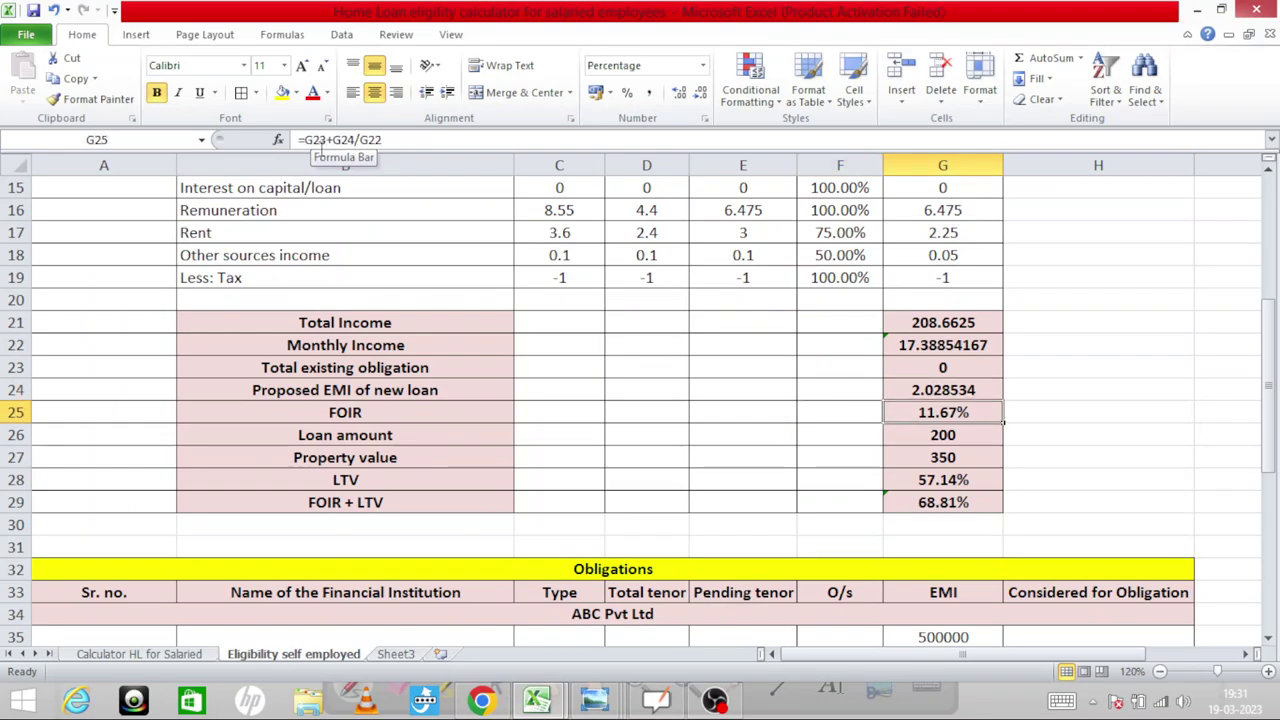
{"action": "key", "text": "Down"}
{"action": "key", "text": "Down"}
{"action": "key", "text": "Down"}
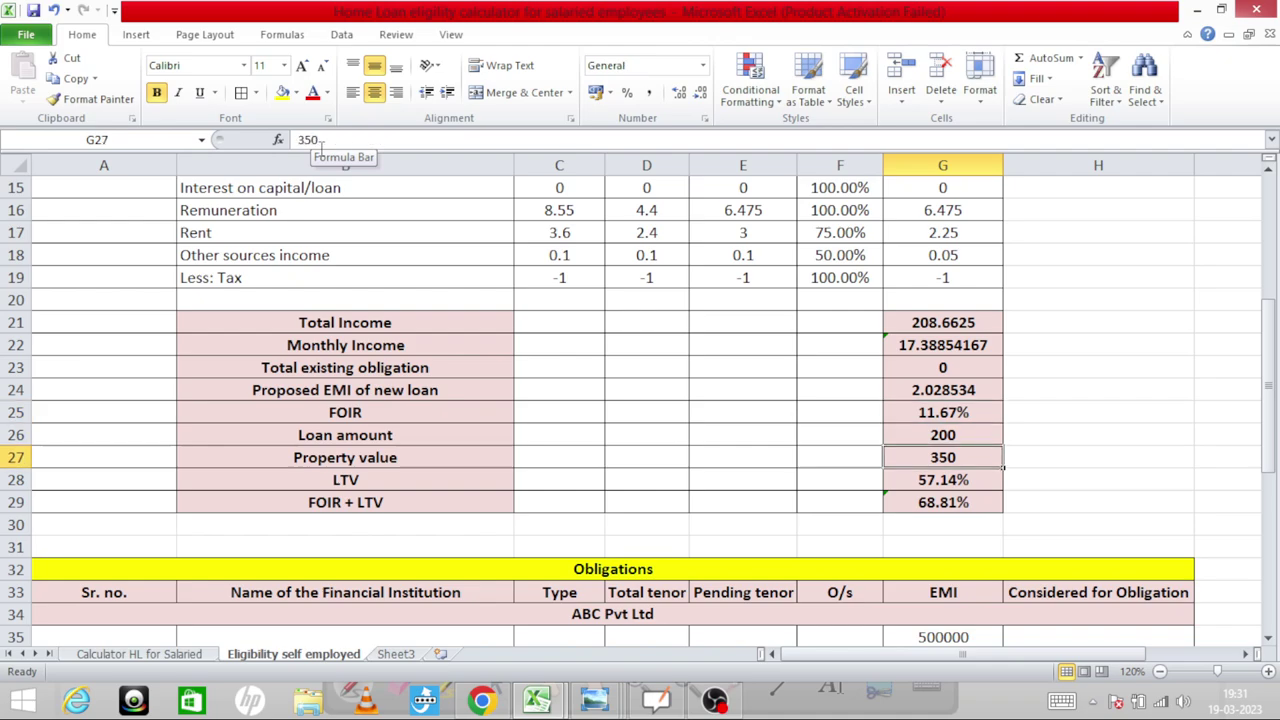
{"action": "key", "text": "Down"}
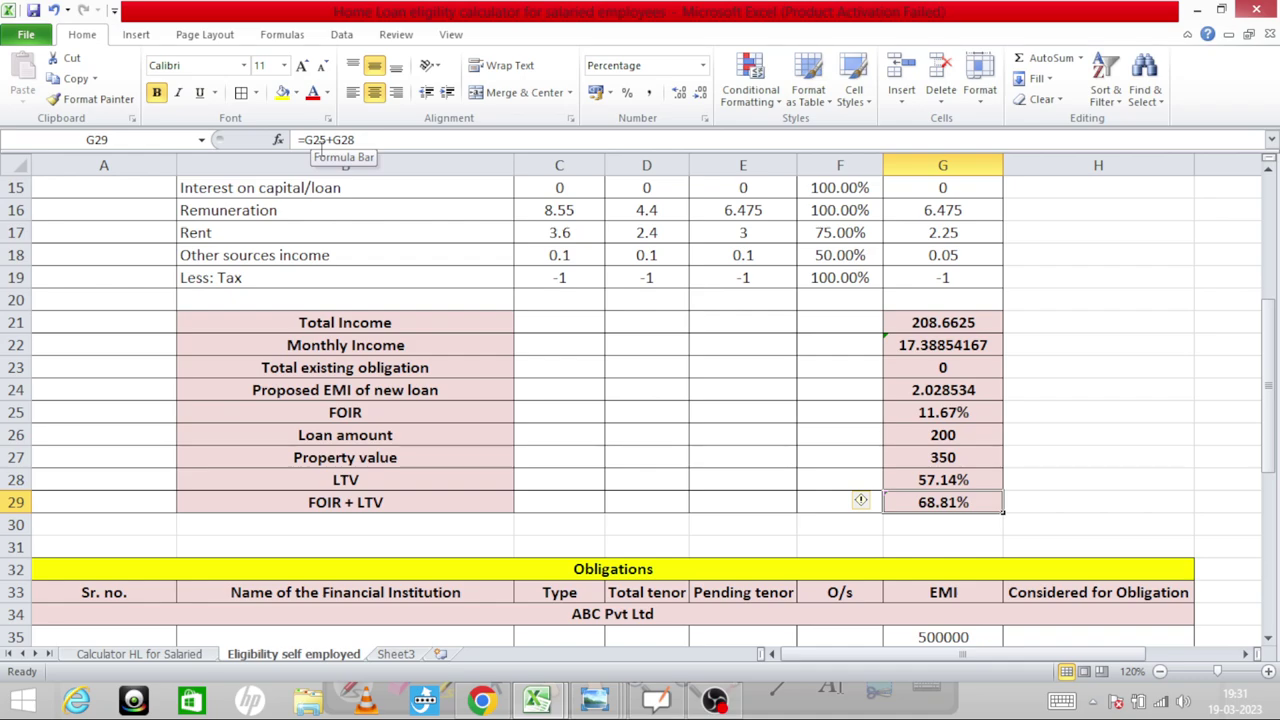
Go to the ABC Pvt Ltd heading row of the Obligations table
{"action": "key", "text": "Down"}
{"action": "key", "text": "Down"}
{"action": "key", "text": "Down"}
{"action": "key", "text": "Down"}
{"action": "key", "text": "Down"}
{"action": "key", "text": "Down"}
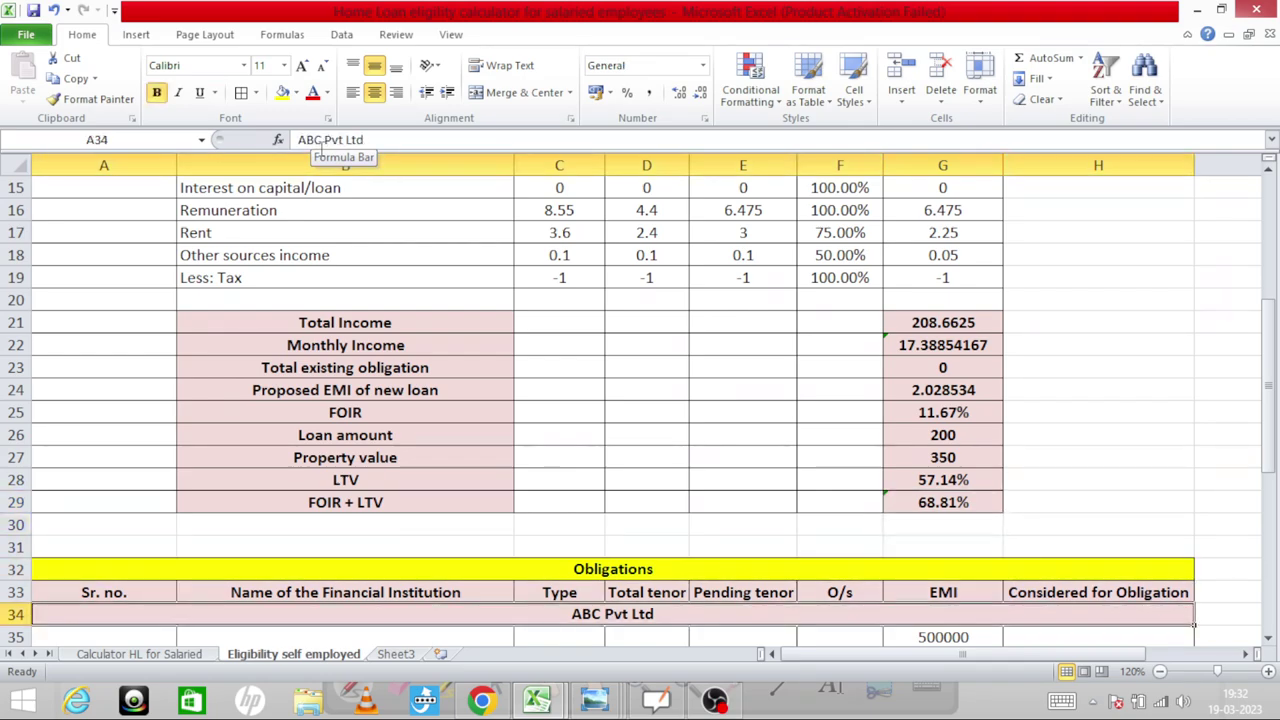
Look down the Obligations table through the ABC Pvt Ltd rows to the co-applicant's section
{"action": "key", "text": "Down"}
{"action": "key", "text": "Down"}
{"action": "key", "text": "Down"}
{"action": "key", "text": "Down"}
{"action": "key", "text": "Down"}
{"action": "key", "text": "Down"}
{"action": "key", "text": "Down"}
{"action": "key", "text": "Down"}
{"action": "key", "text": "Down"}
{"action": "key", "text": "Left"}
{"action": "key", "text": "Left"}
{"action": "key", "text": "Left"}
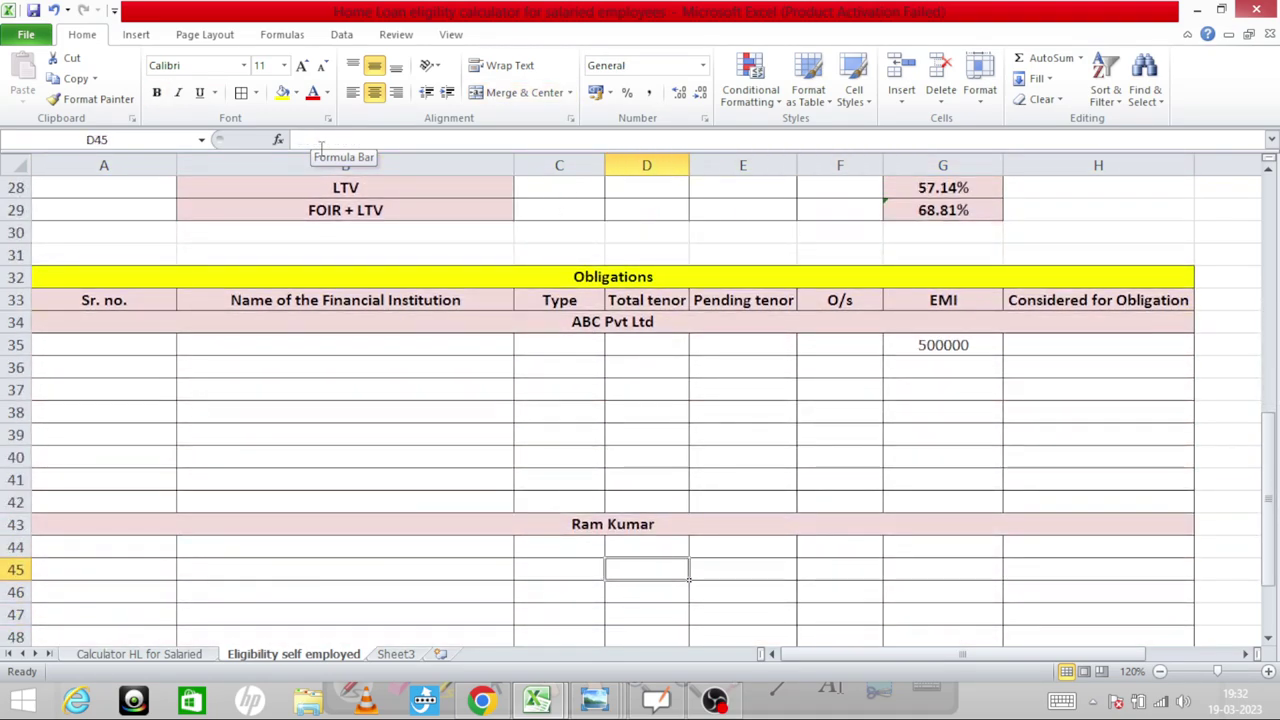
Go back to the Sr. no. cell of the first obligation row under ABC Pvt Ltd
{"action": "key", "text": "Up"}
{"action": "key", "text": "Up"}
{"action": "key", "text": "Up"}
{"action": "key", "text": "Left"}
{"action": "key", "text": "Up"}
{"action": "key", "text": "Left"}
{"action": "key", "text": "Up"}
{"action": "key", "text": "Left"}
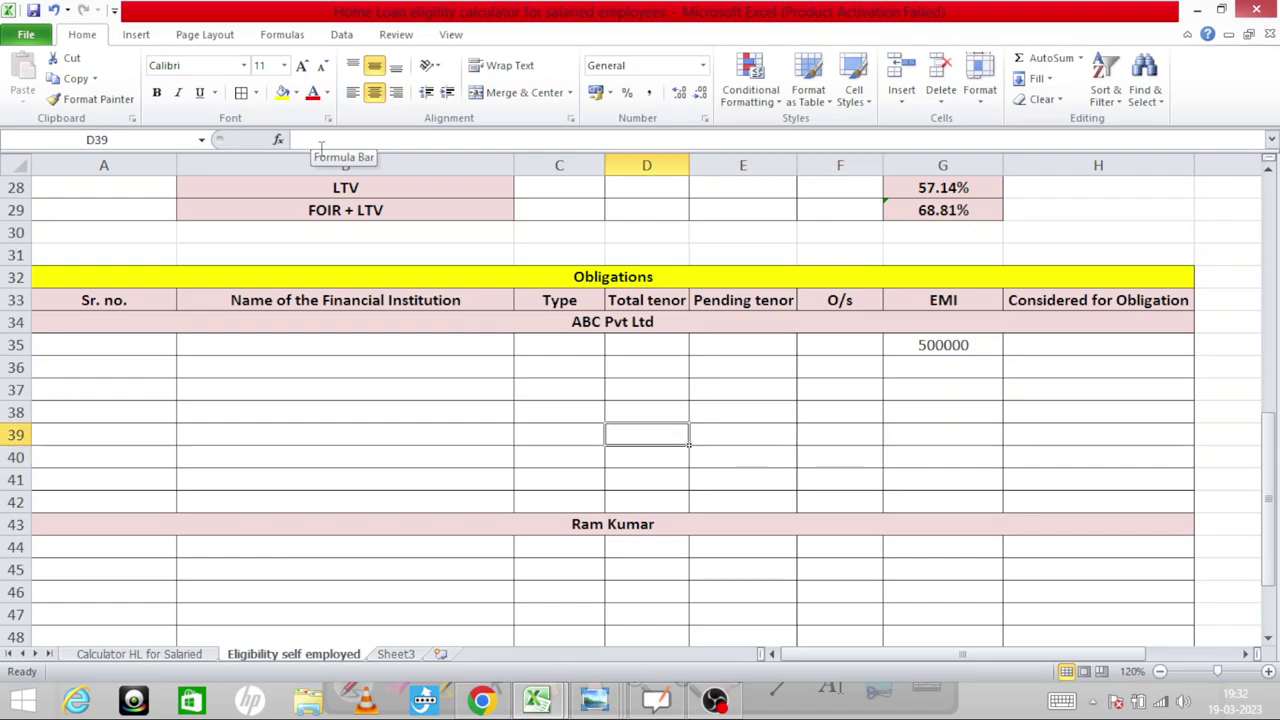
{"action": "key", "text": "Left"}
{"action": "key", "text": "Left"}
{"action": "key", "text": "Left"}
{"action": "key", "text": "Up"}
{"action": "key", "text": "Up"}
{"action": "key", "text": "Up"}
{"action": "key", "text": "Up"}
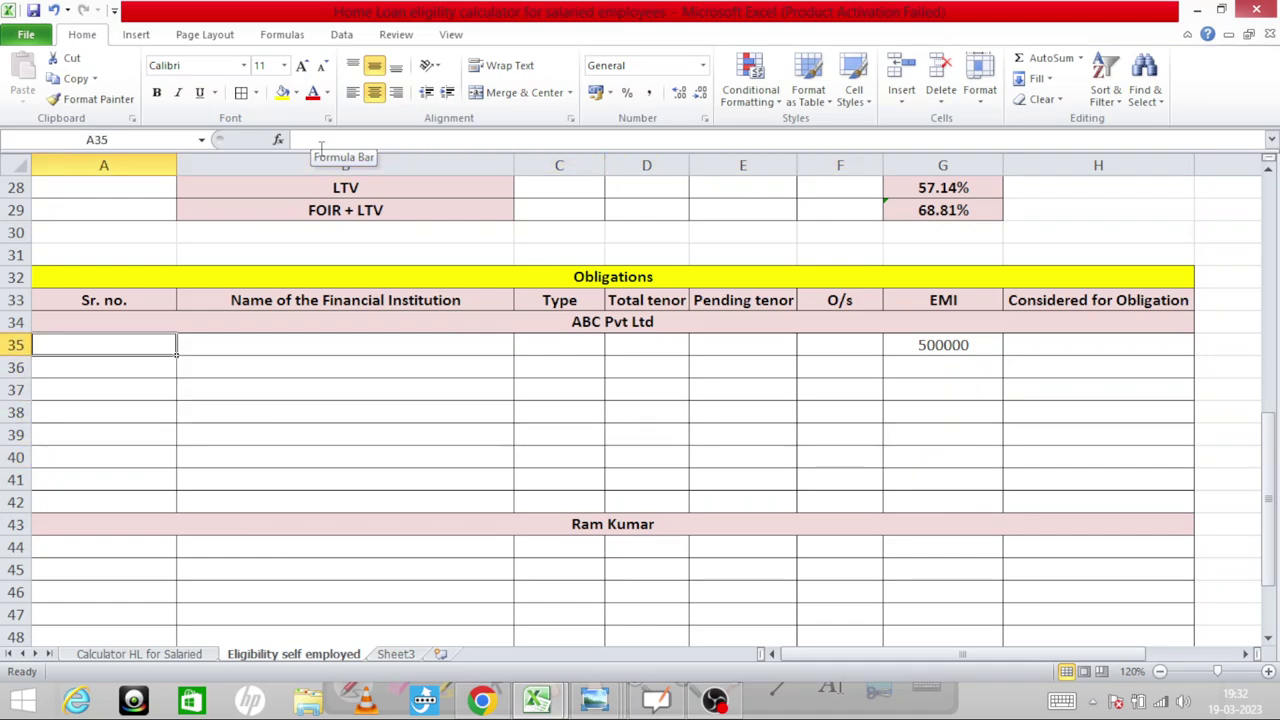
{"action": "key", "text": "Up"}
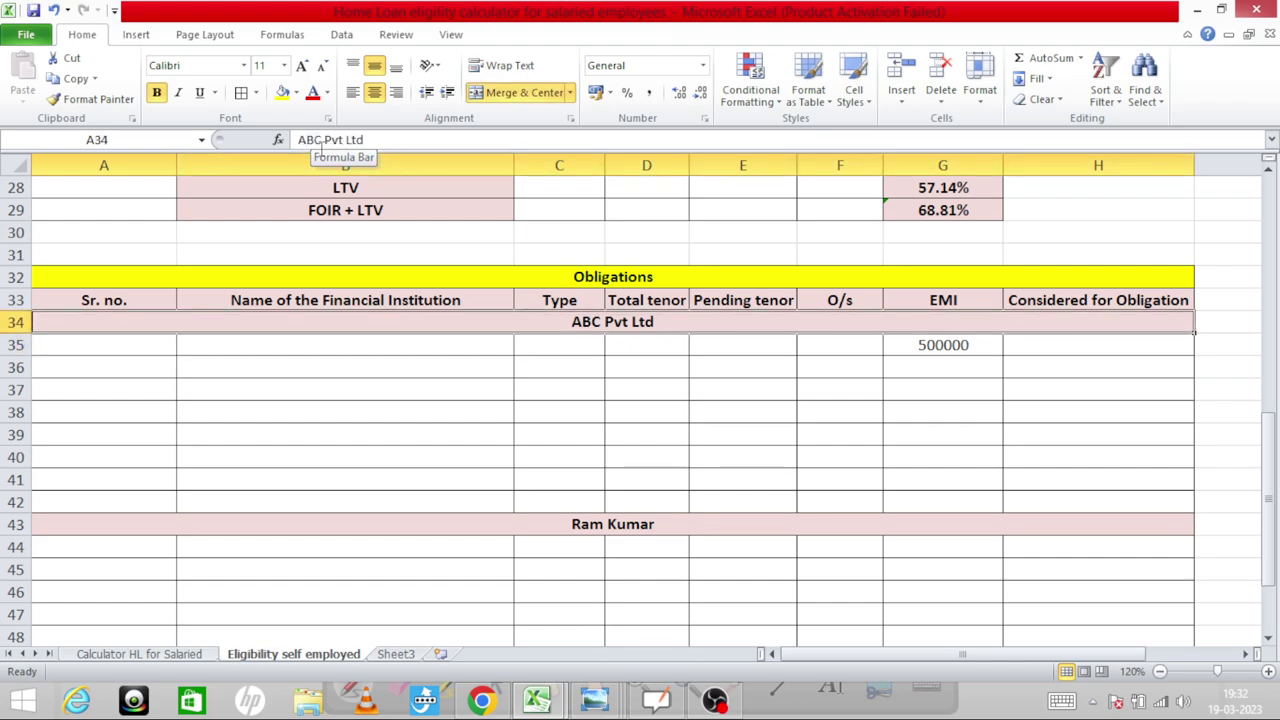
{"action": "key", "text": "Down"}
{"action": "key", "text": "Right"}
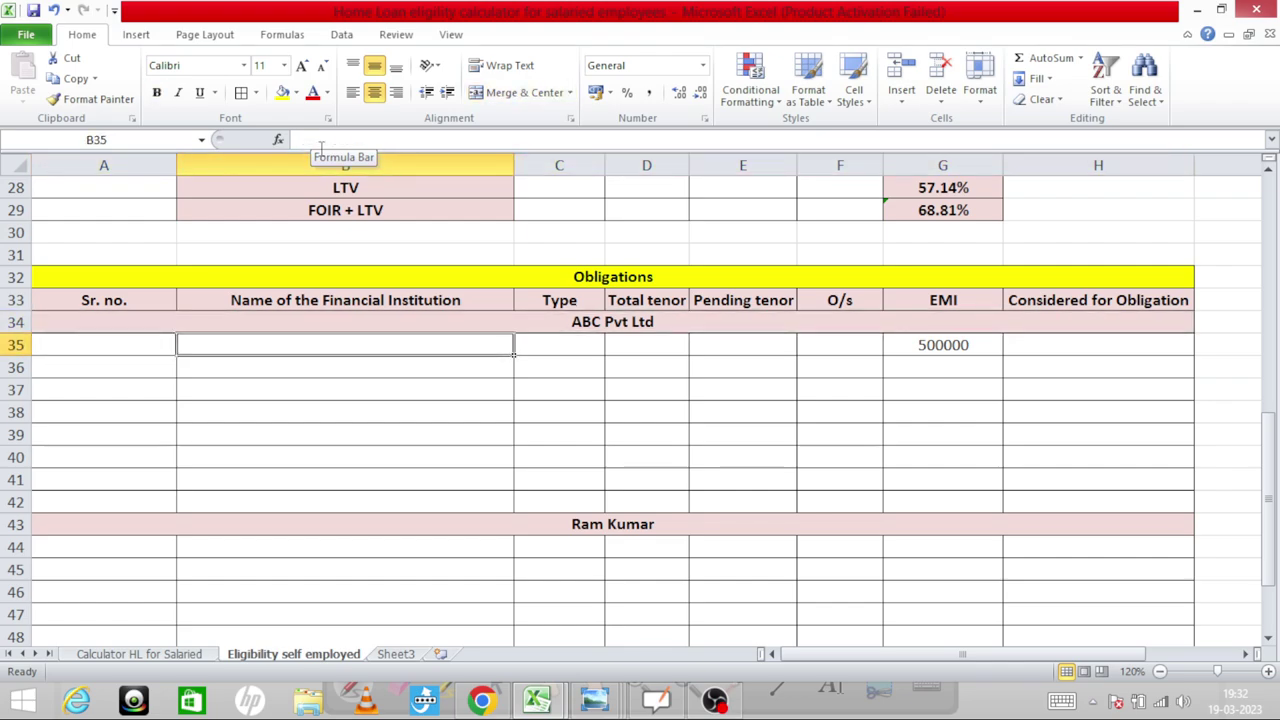
{"action": "key", "text": "Left"}
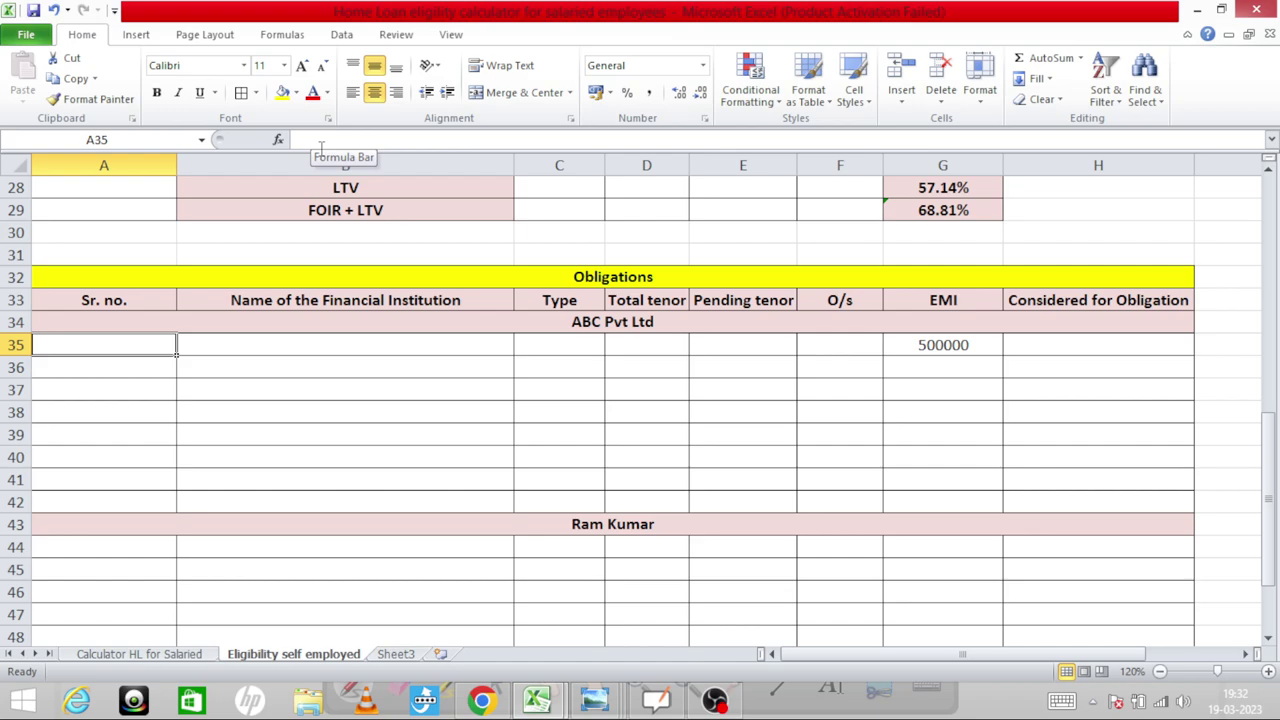
Switch to Chrome and close the income tax computation search and the tax example page
{"action": "key", "text": "alt+Tab"}
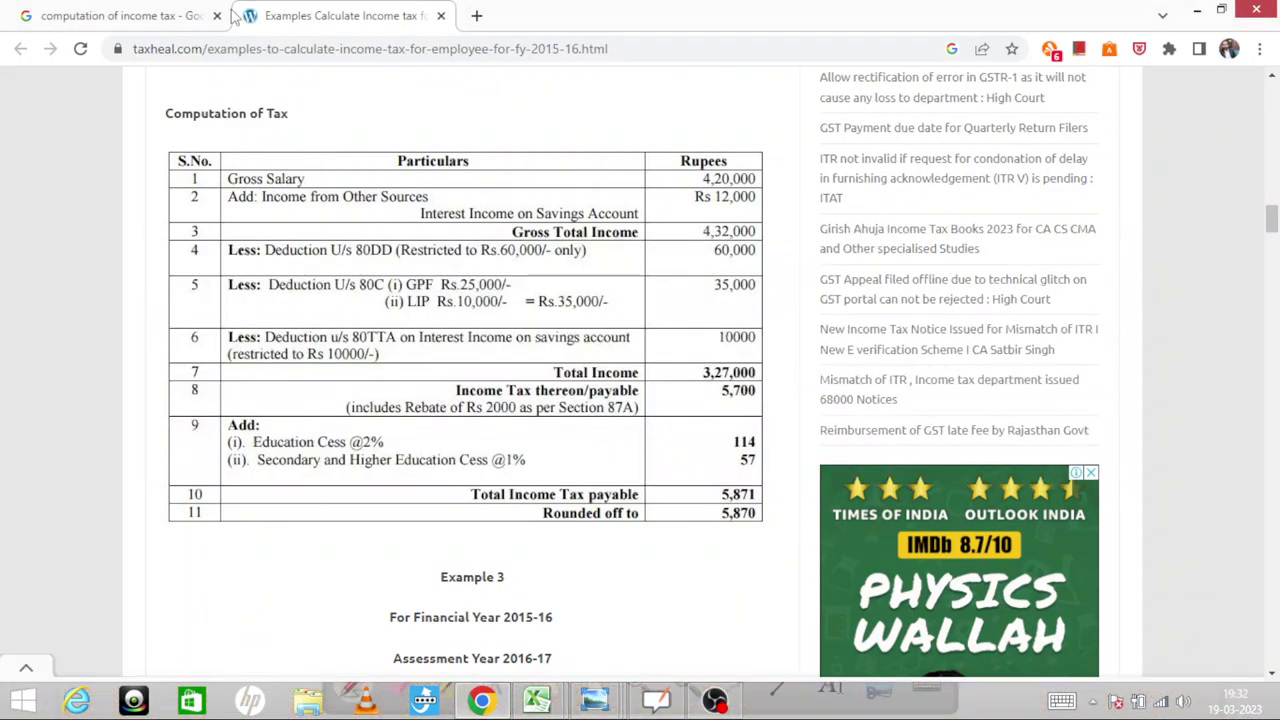
{"action": "left_click", "coordinate": [216, 16]}
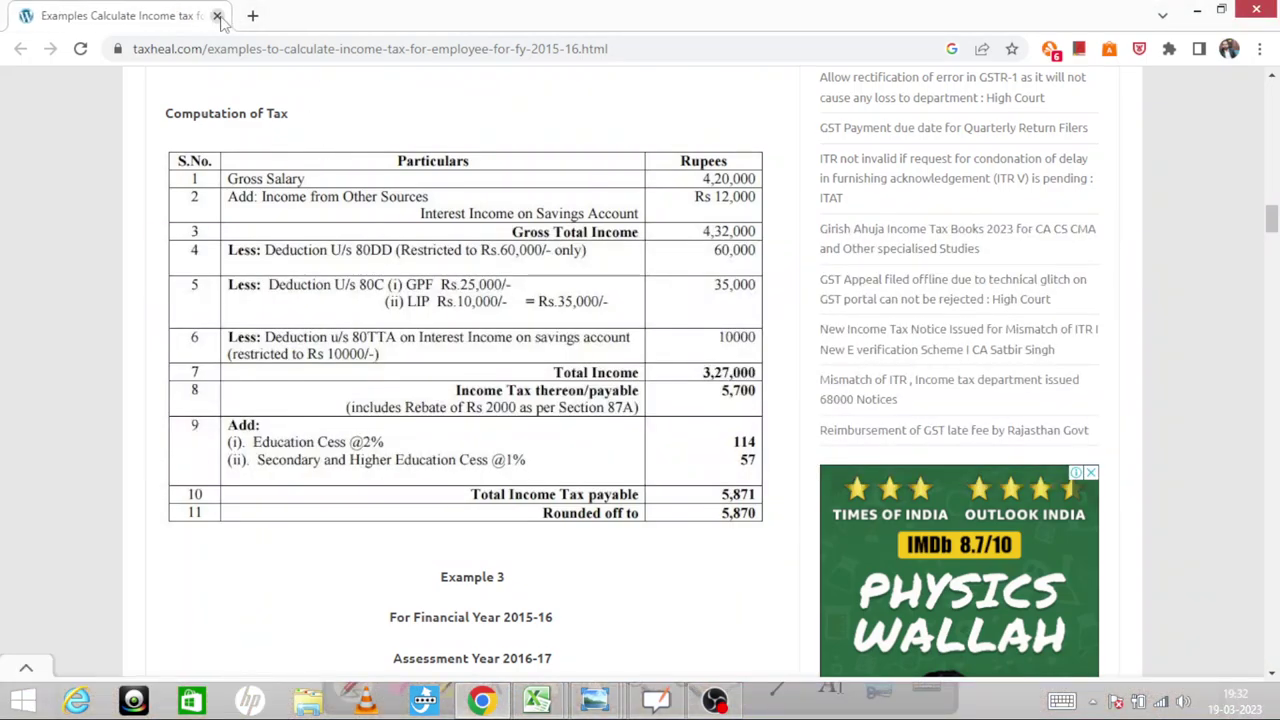
{"action": "left_click", "coordinate": [217, 16]}
Switch to the credit report photo pic 5, examine its guarantor account details and close the photo
{"action": "key", "text": "alt+Tab"}
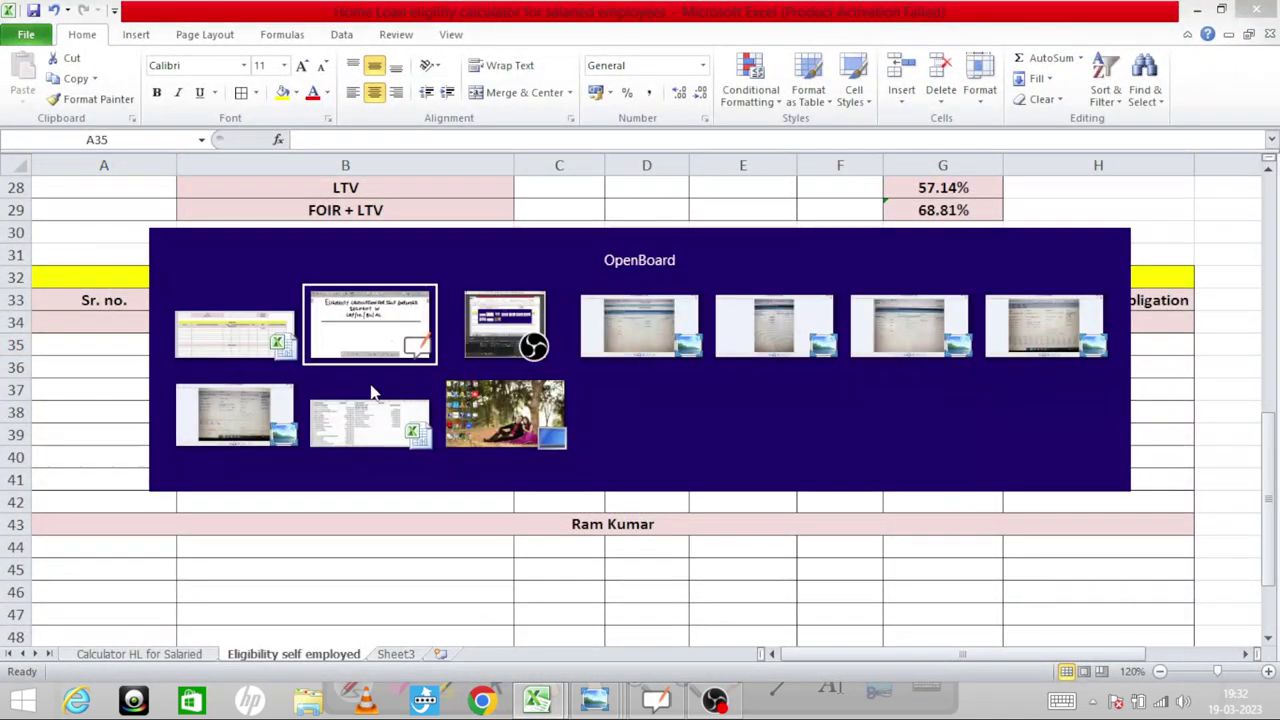
{"action": "key", "text": "Tab"}
{"action": "key", "text": "Tab"}
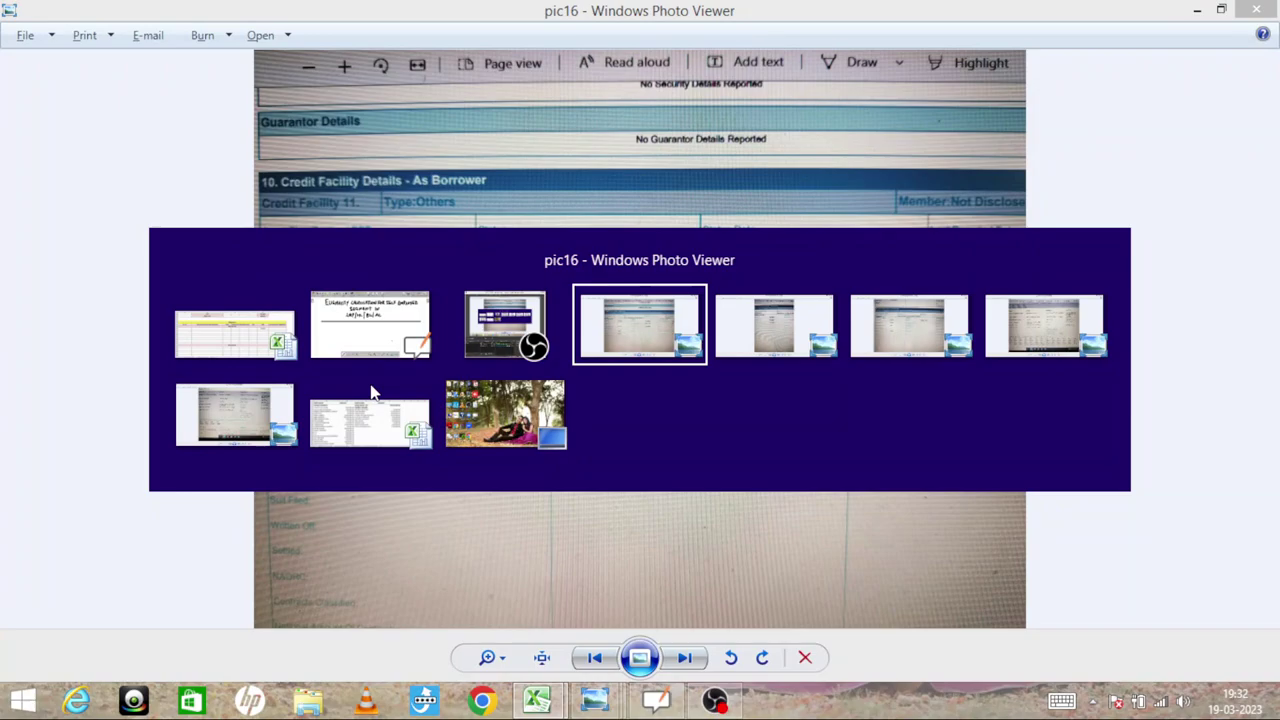
{"action": "key", "text": "Tab"}
{"action": "key", "text": "Tab"}
{"action": "key", "text": "Tab"}
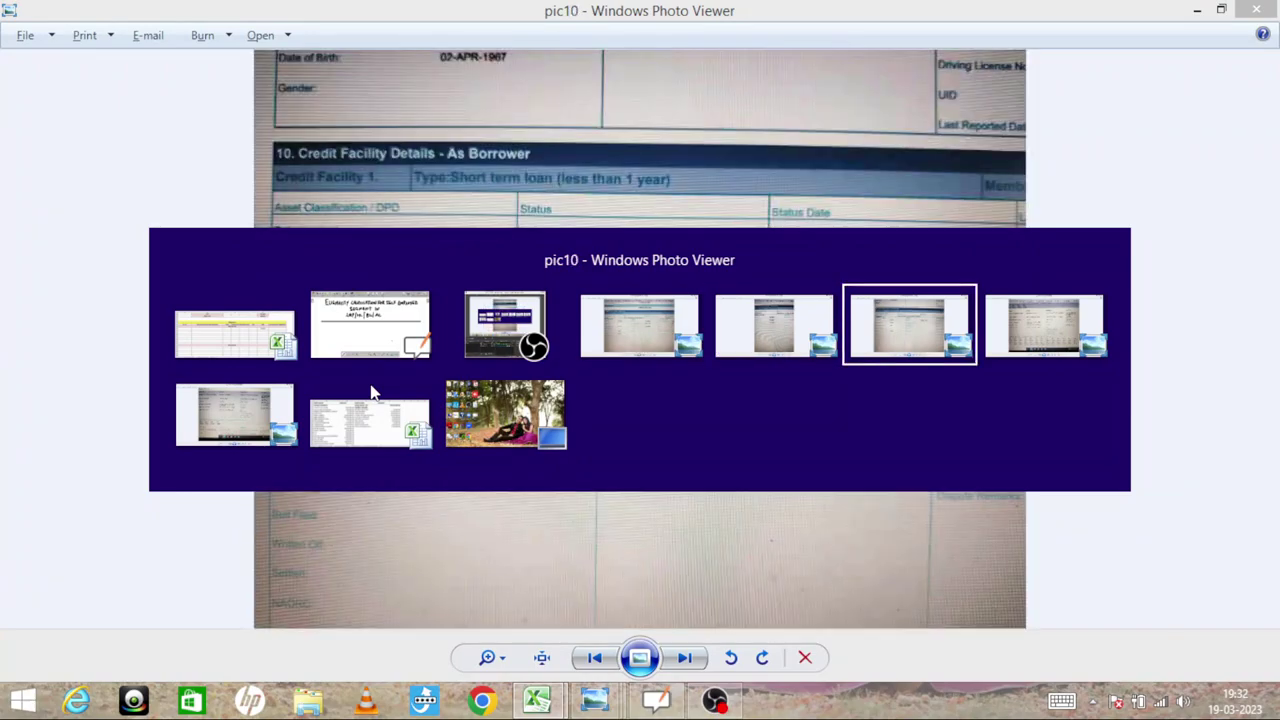
{"action": "key", "text": "Tab"}
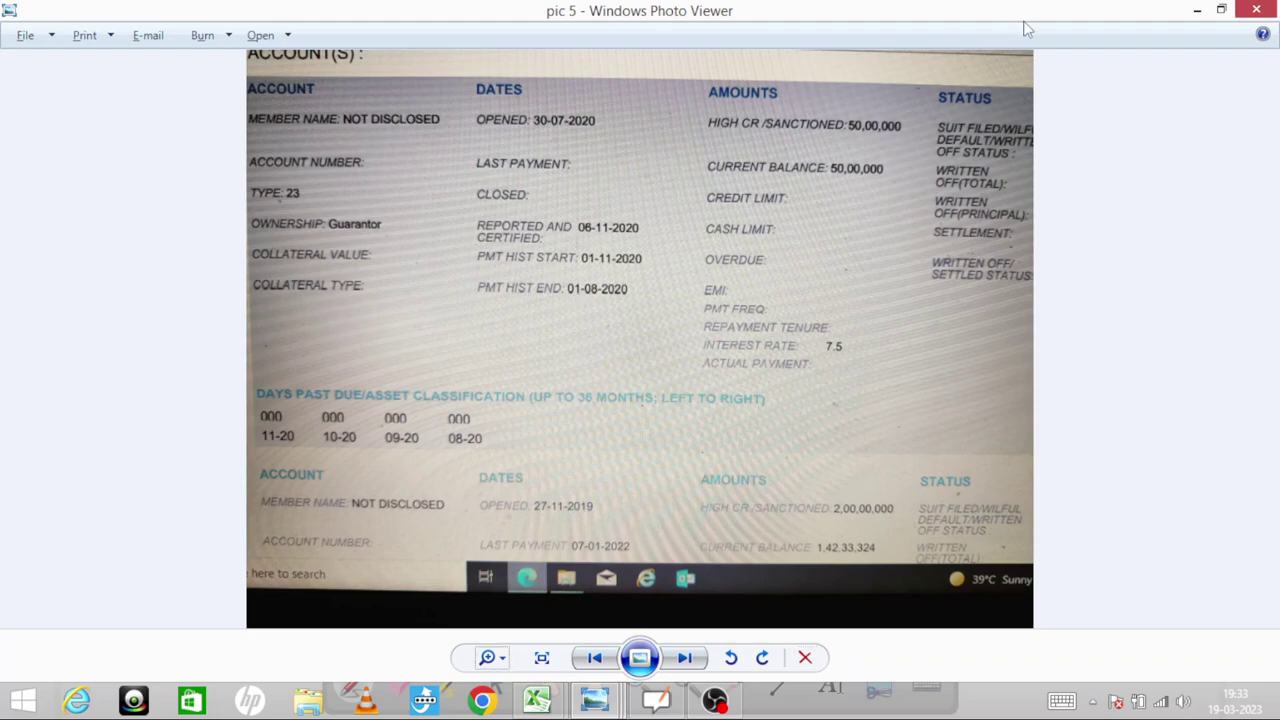
{"action": "left_click", "coordinate": [1256, 9]}
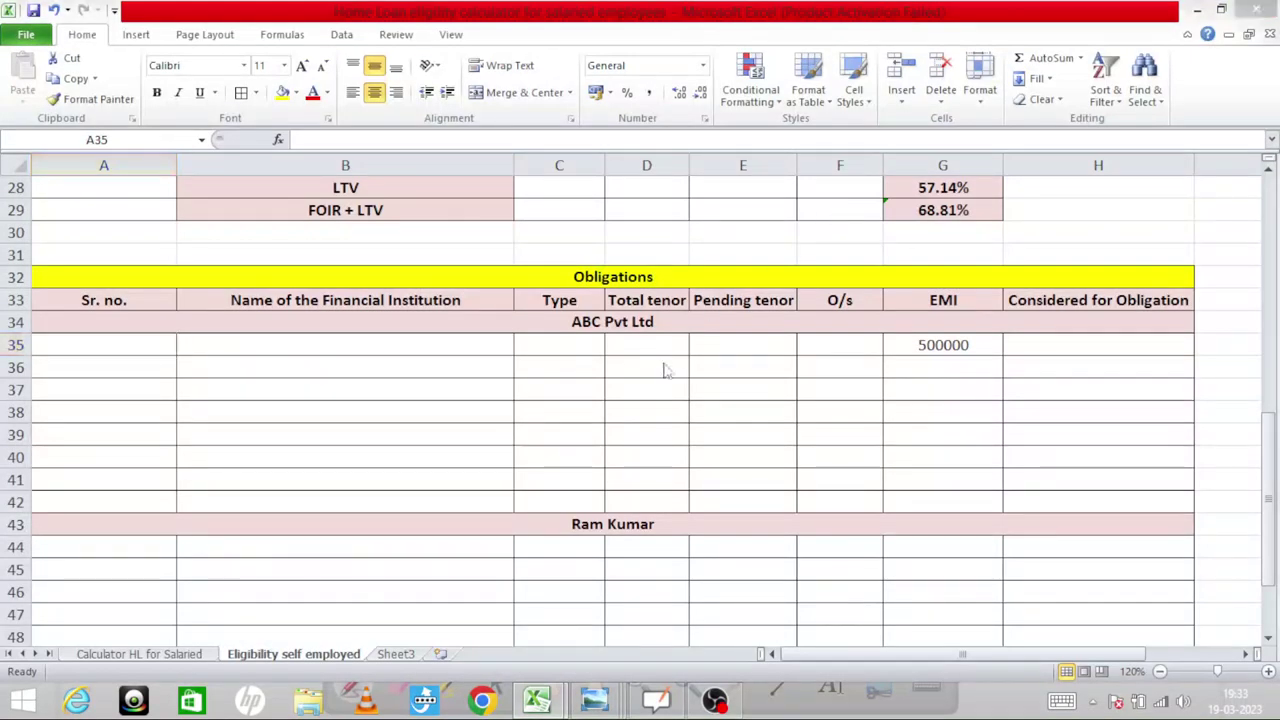
Switch to the credit report photo pic 6 and examine its business loan account details
{"action": "key", "text": "alt+Tab"}
{"action": "key", "text": "alt+Tab"}
{"action": "key", "text": "alt+Tab"}
{"action": "key", "text": "alt+Tab"}
{"action": "key", "text": "alt+Tab"}
{"action": "key", "text": "alt+Tab"}
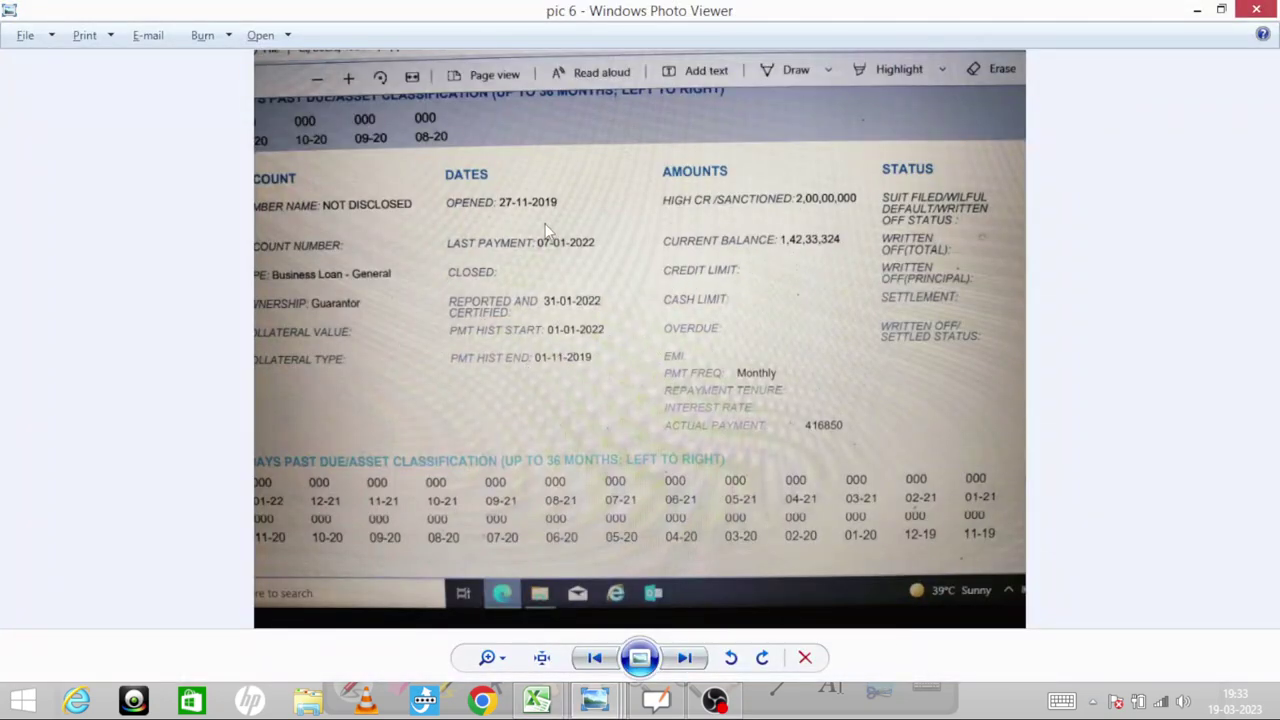
Return to the Excel eligibility sheet and enter 1 as Sr. no. in the first obligation row under ABC Pvt Ltd
{"action": "key", "text": "alt+Tab"}
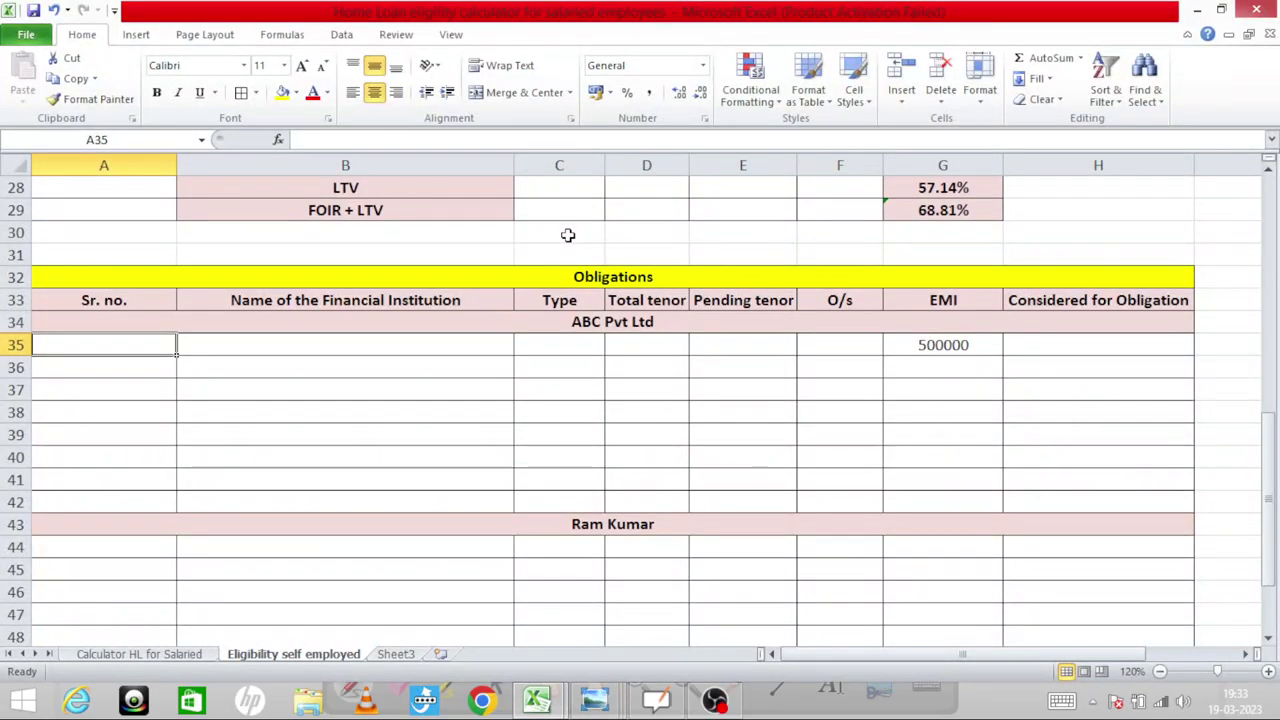
{"action": "type", "text": "1"}
{"action": "key", "text": "Tab"}
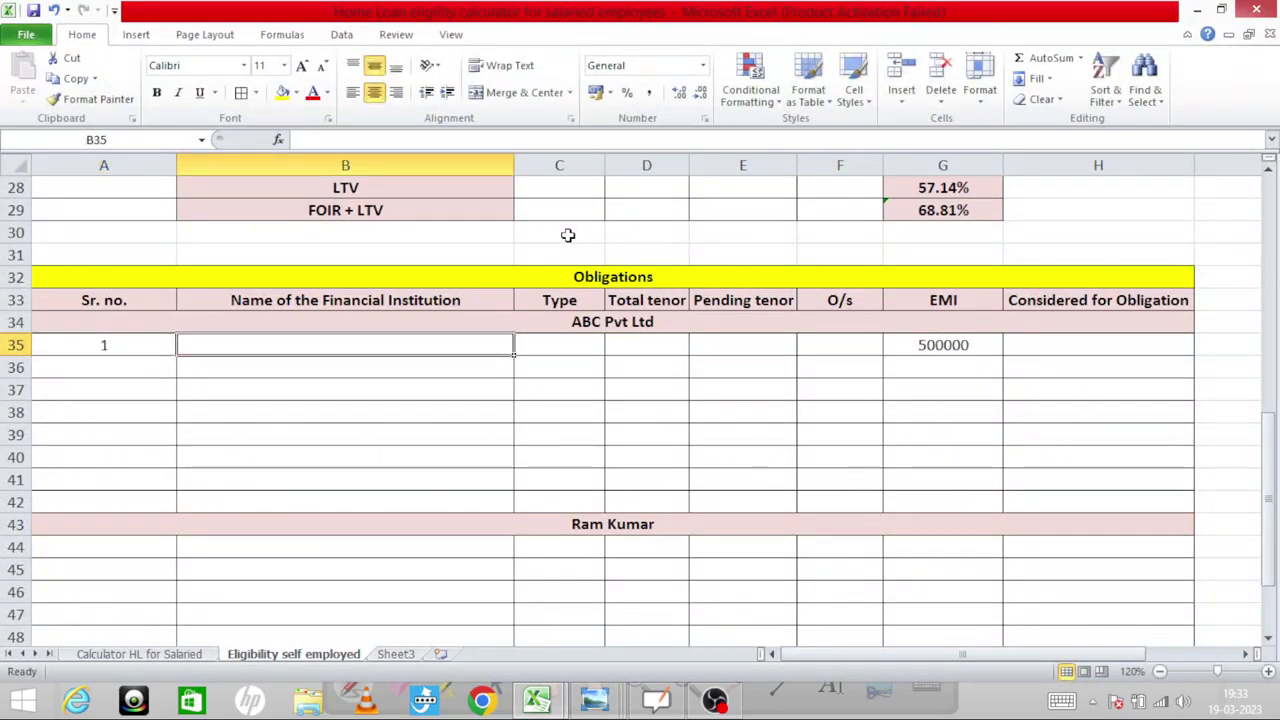
{"action": "key", "text": "Tab"}
{"action": "key", "text": "alt+Tab"}
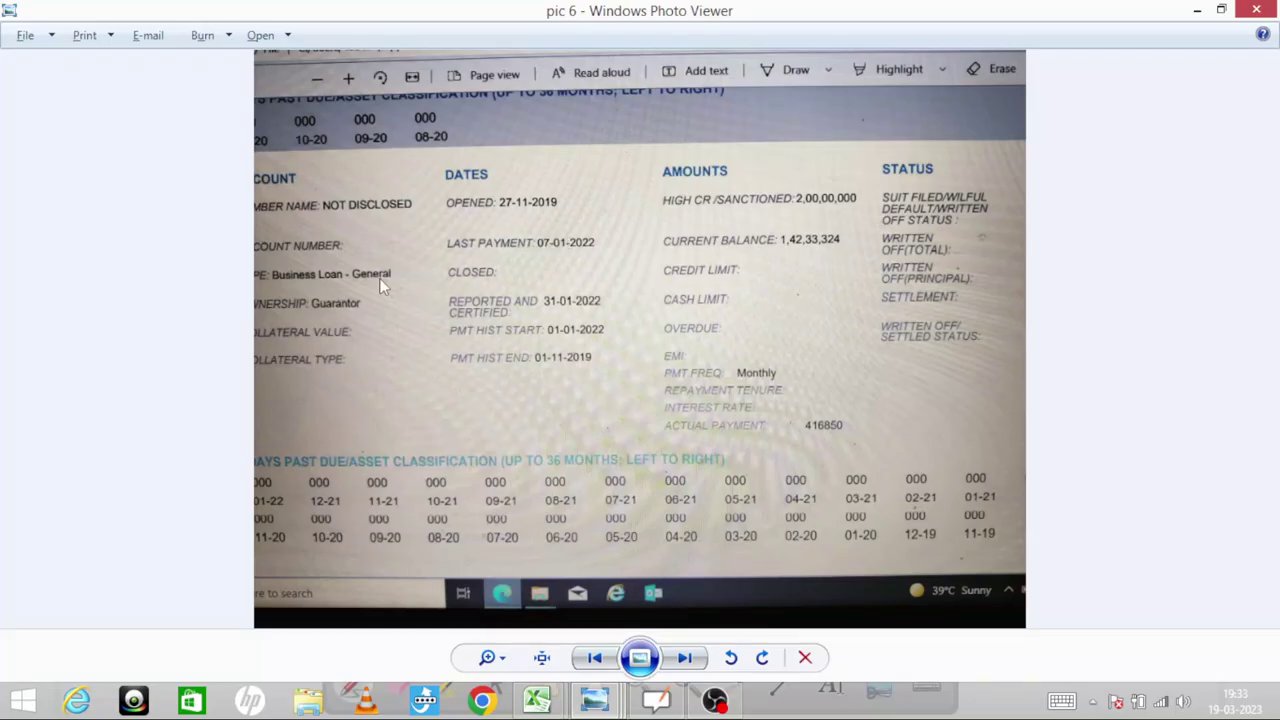
{"action": "key", "text": "alt+Tab"}
{"action": "type", "text": "Busines"}
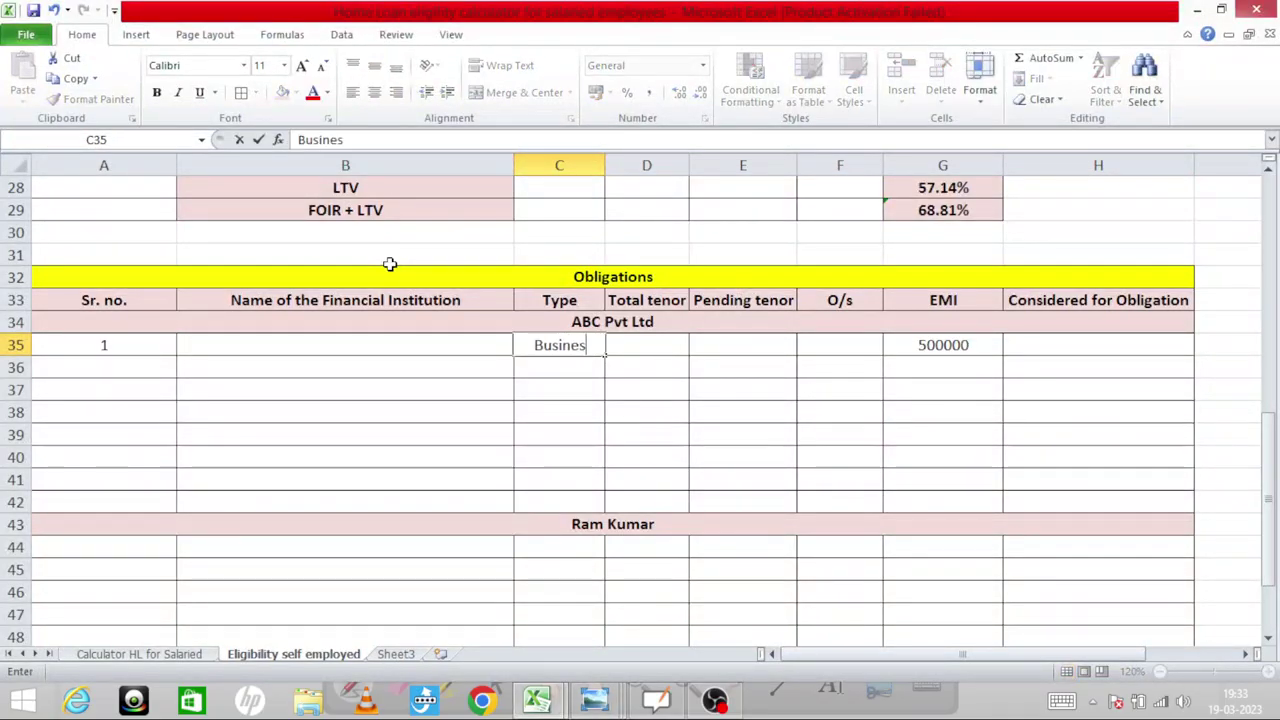
{"action": "type", "text": "s loan"}
{"action": "key", "text": "Tab"}
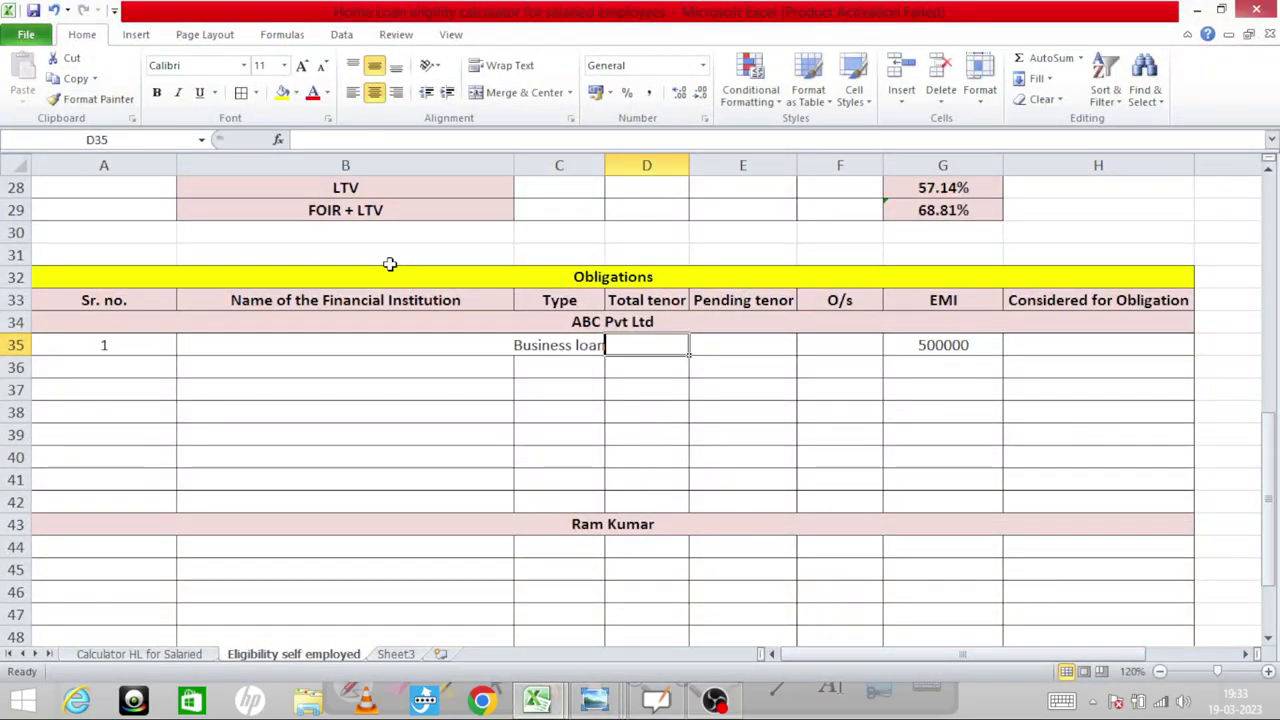
{"action": "key", "text": "Left"}
{"action": "key", "text": "Delete"}
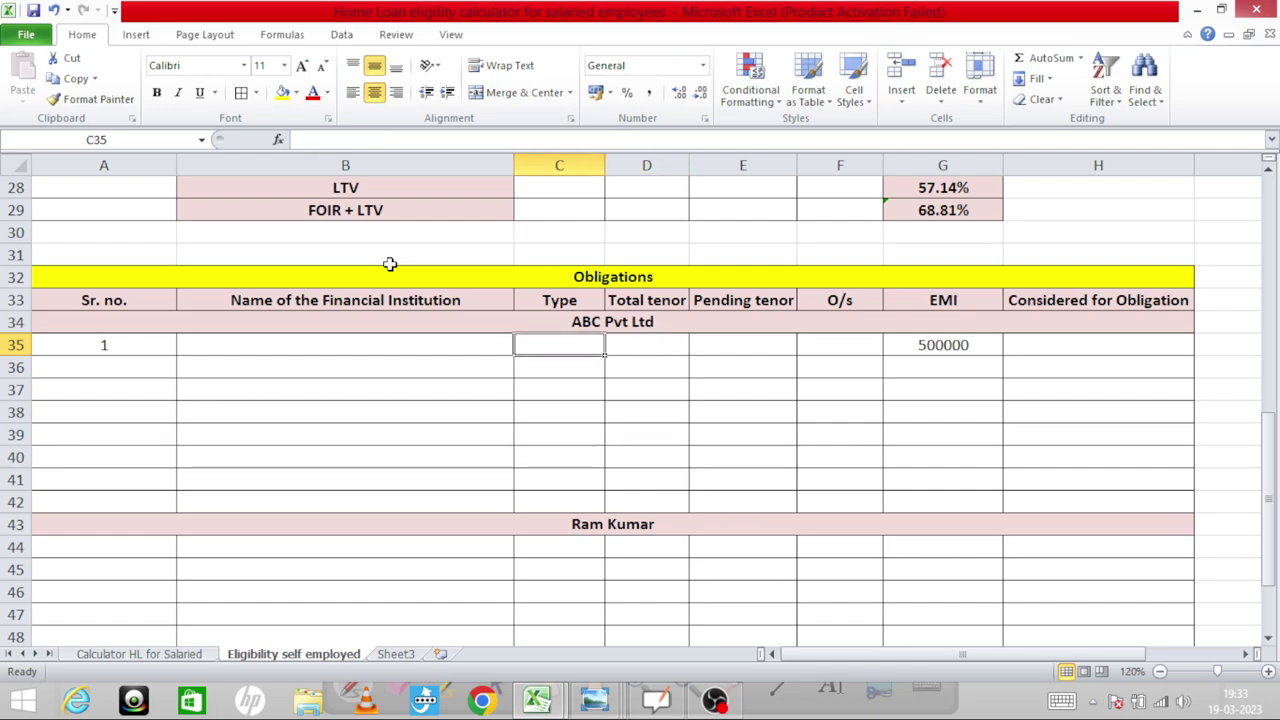
In the first obligation row of the co-applicant's section, enter Sr. no. 1 and the type Business loan
{"action": "key", "text": "Down"}
{"action": "key", "text": "Down"}
{"action": "key", "text": "Down"}
{"action": "key", "text": "Down"}
{"action": "key", "text": "Down"}
{"action": "key", "text": "Down"}
{"action": "key", "text": "Down"}
{"action": "key", "text": "Down"}
{"action": "key", "text": "Down"}
{"action": "key", "text": "Down"}
{"action": "key", "text": "Left"}
{"action": "key", "text": "Left"}
{"action": "key", "text": "Up"}
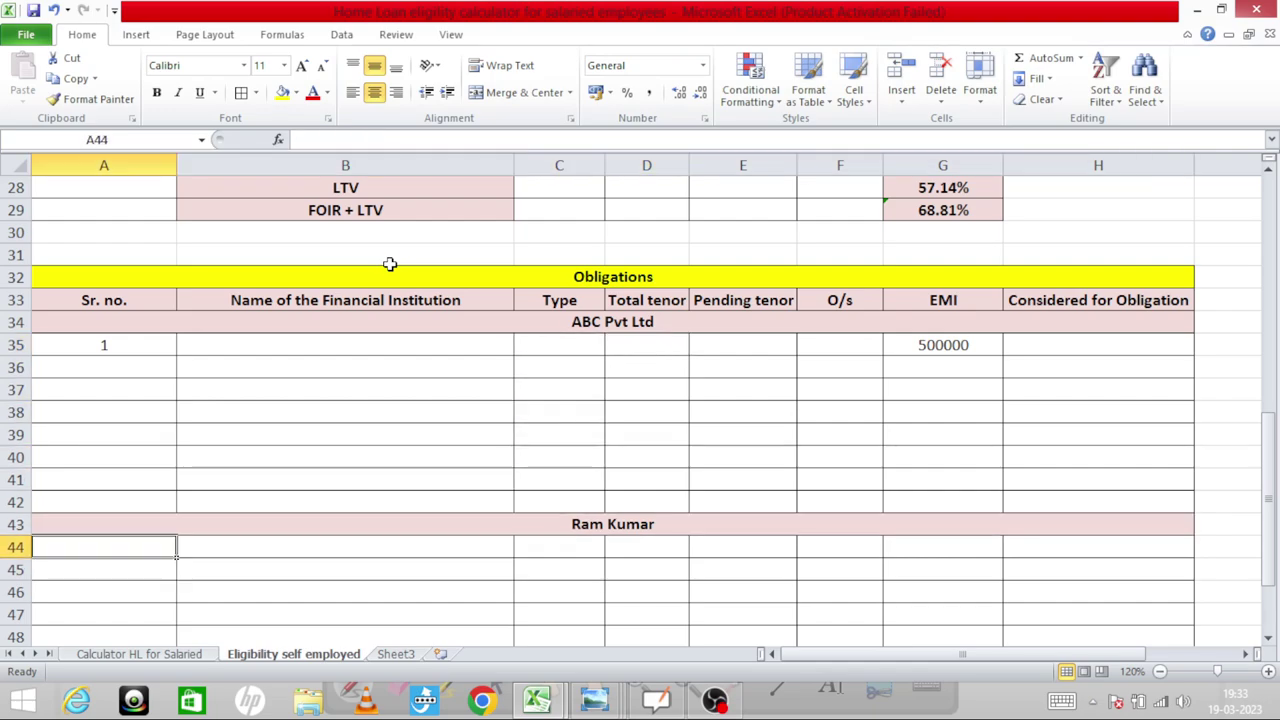
{"action": "type", "text": "1"}
{"action": "key", "text": "Tab"}
{"action": "key", "text": "Tab"}
{"action": "type", "text": "Bus"}
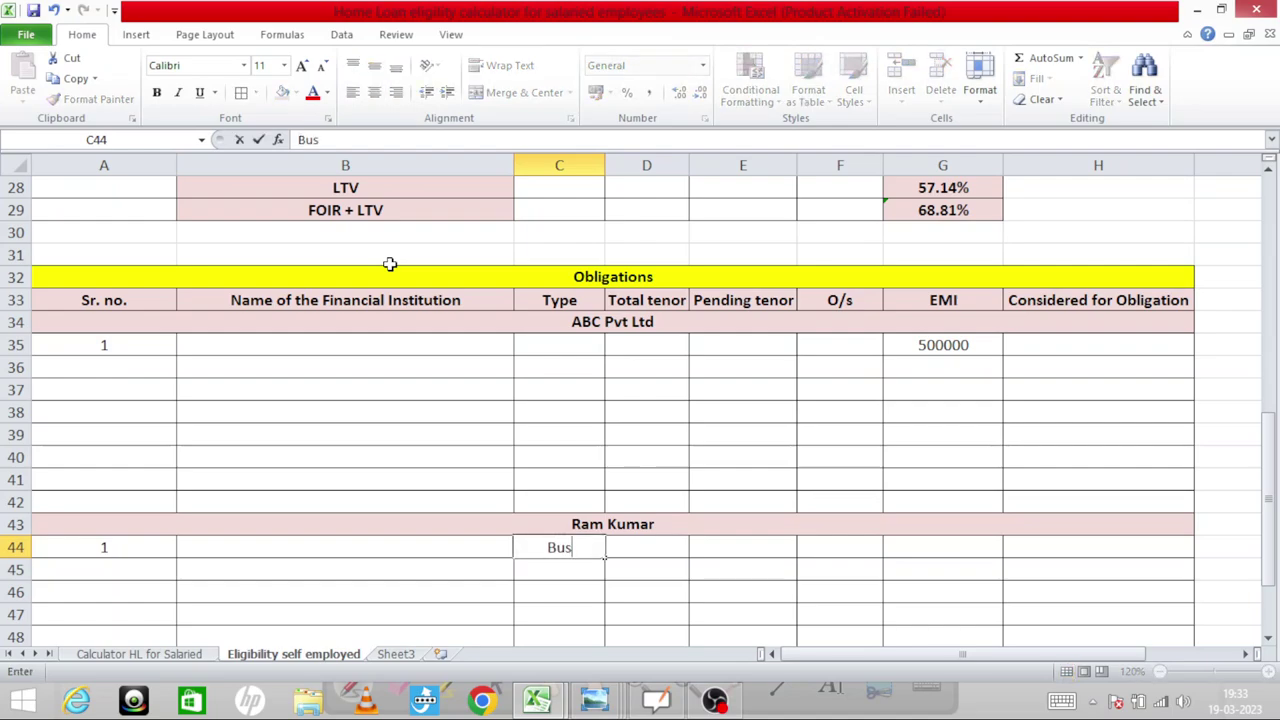
{"action": "type", "text": "iness loan"}
{"action": "key", "text": "Tab"}
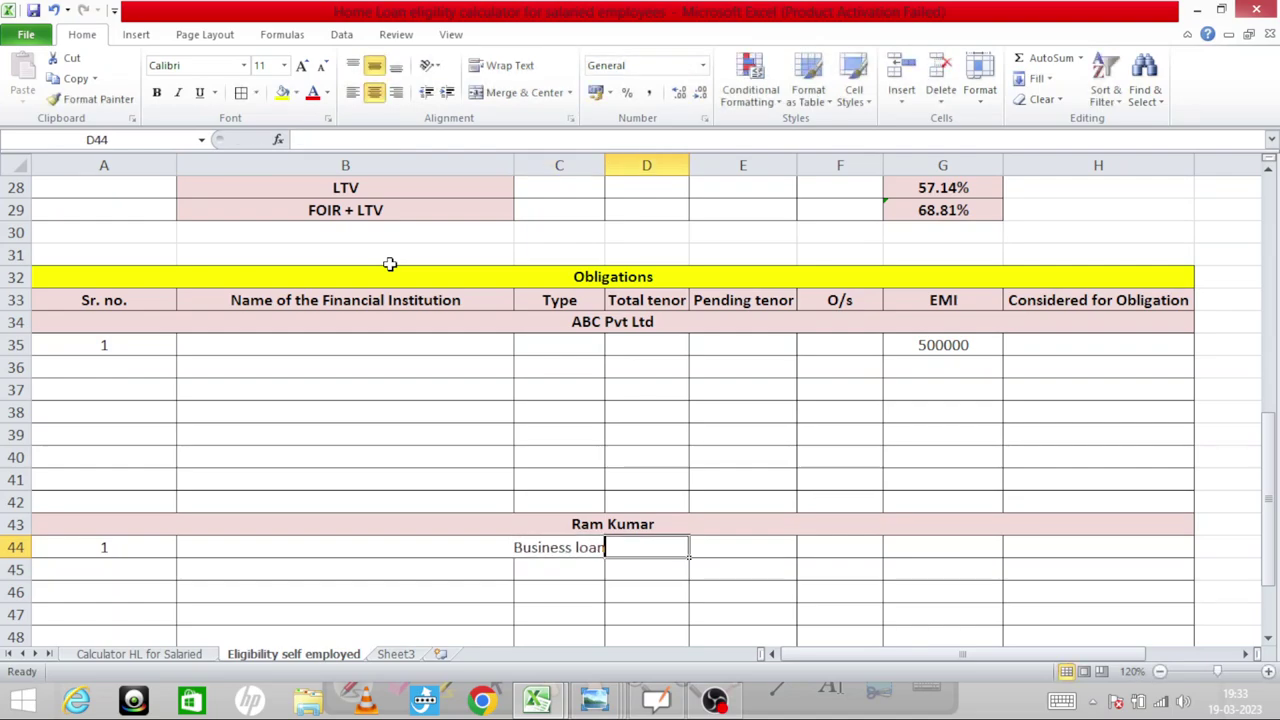
Check the loan's tenure and balance in pic 6 and enter 14.23 as the co-applicant business loan's O/s
{"action": "key", "text": "alt+Tab"}
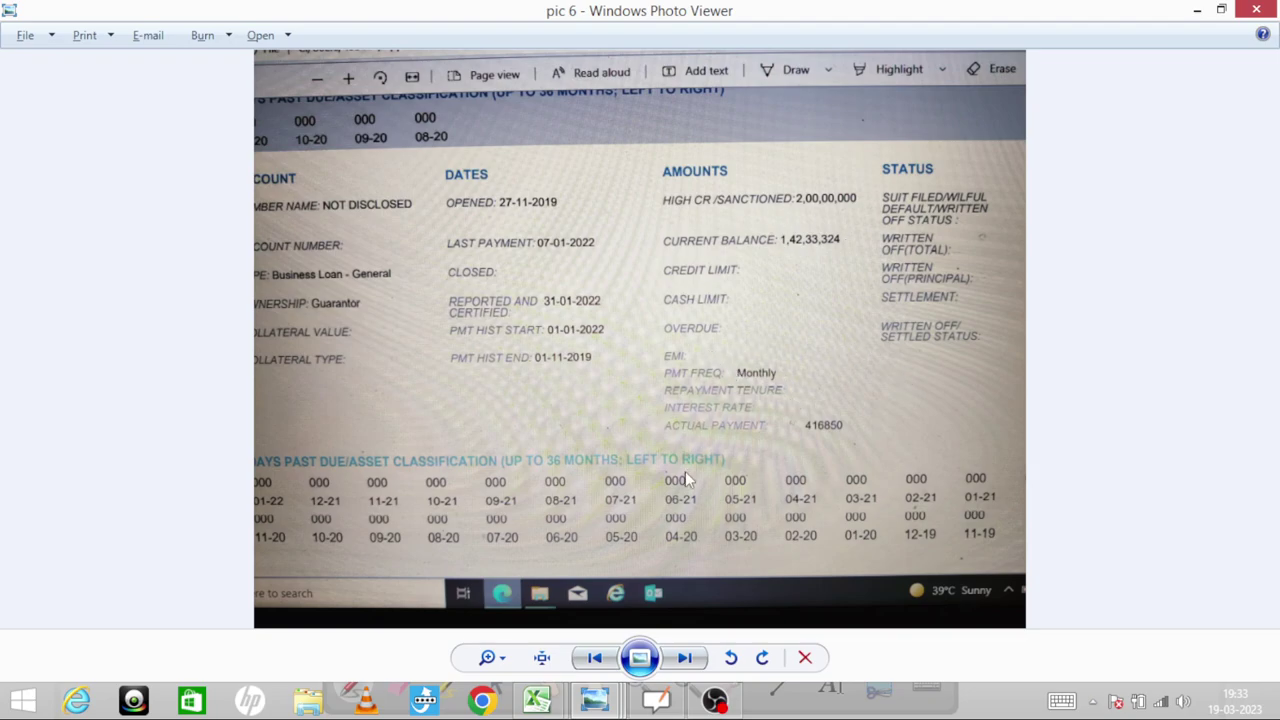
{"action": "key", "text": "alt+Tab"}
{"action": "key", "text": "Tab"}
{"action": "key", "text": "alt+Tab"}
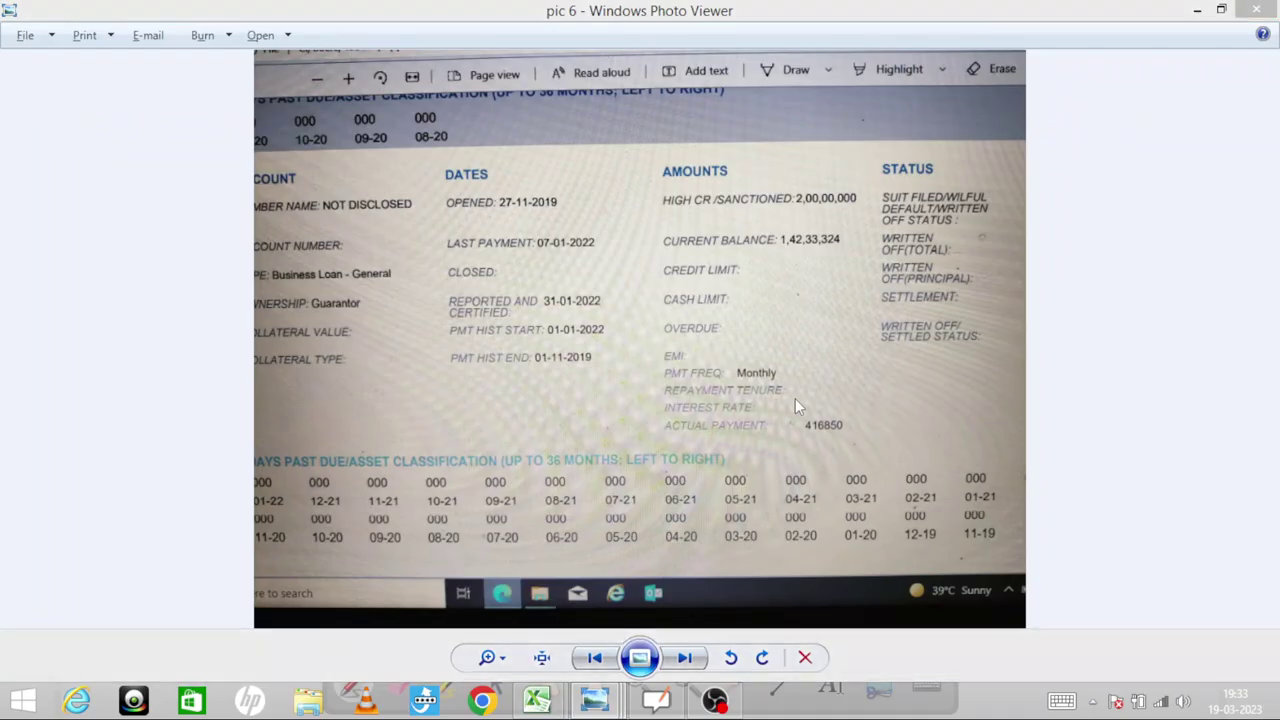
{"action": "key", "text": "alt+Tab"}
{"action": "key", "text": "Tab"}
{"action": "key", "text": "alt+Tab"}
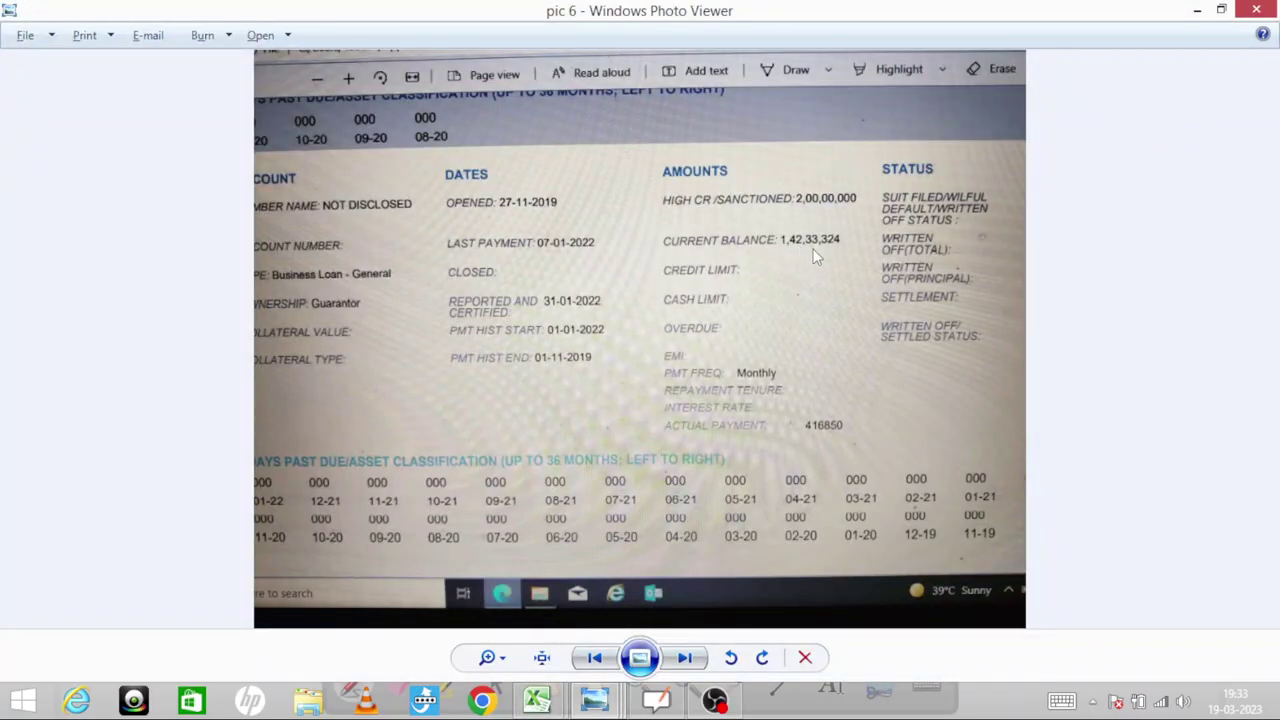
{"action": "key", "text": "alt+Tab"}
{"action": "type", "text": "14.23"}
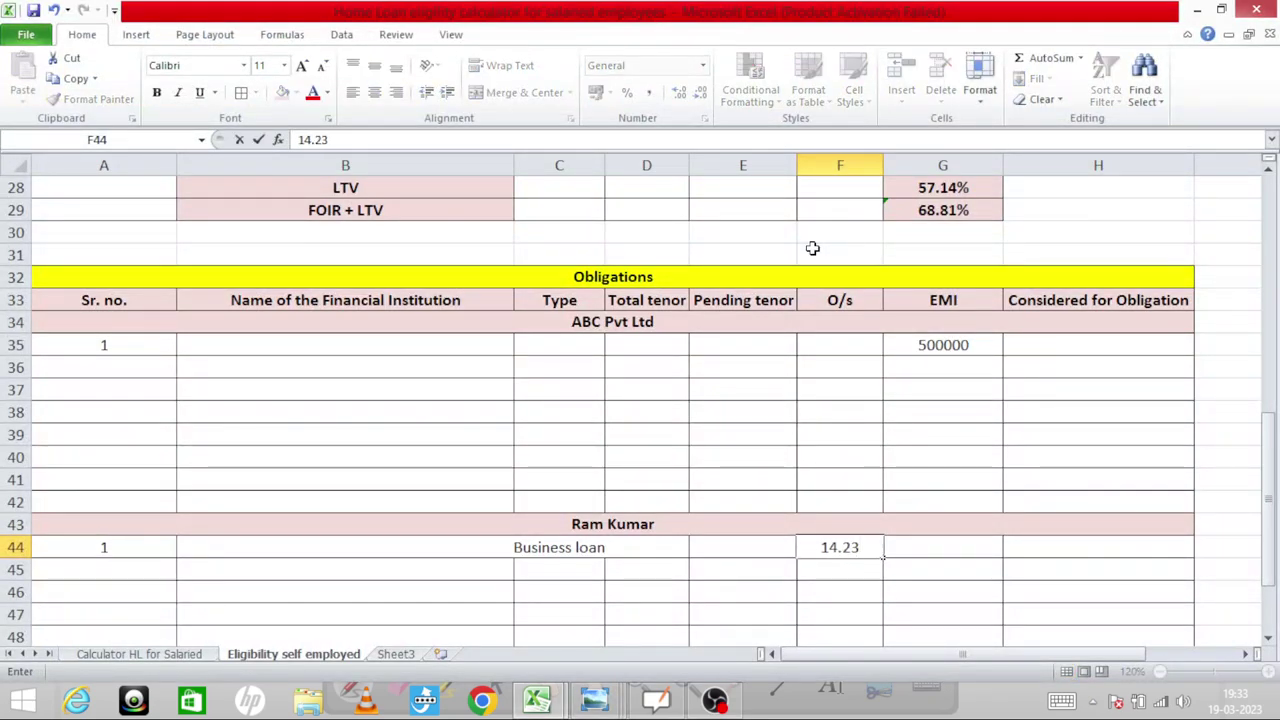
{"action": "key", "text": "Tab"}
Check the actual payment in pic 6 and enter 416850 as the co-applicant business loan's EMI
{"action": "key", "text": "alt+Tab"}
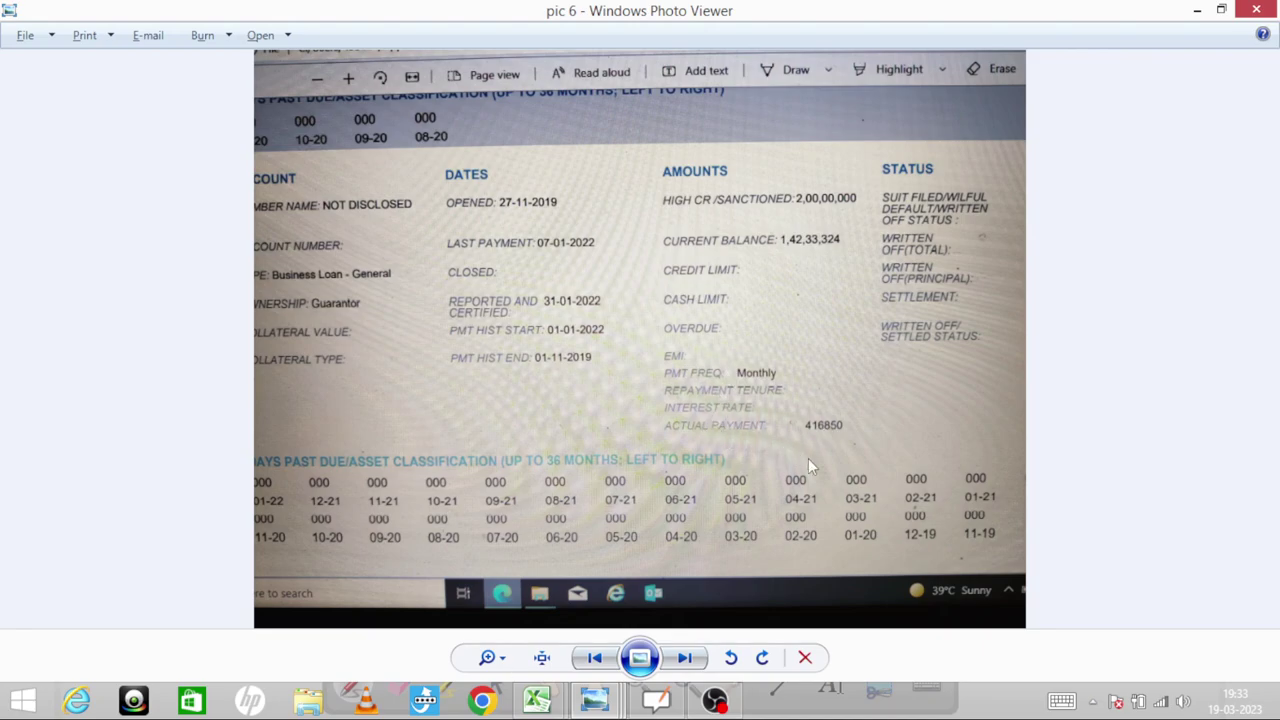
{"action": "key", "text": "alt+Tab"}
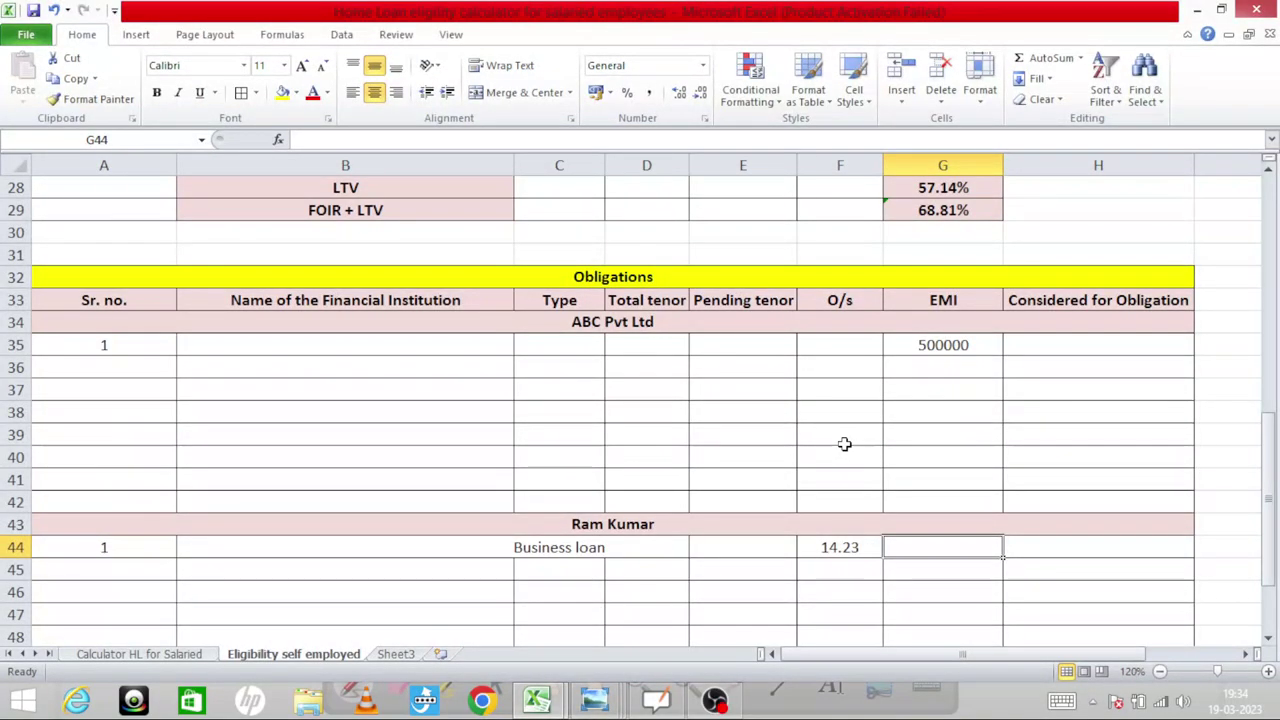
{"action": "type", "text": "416850"}
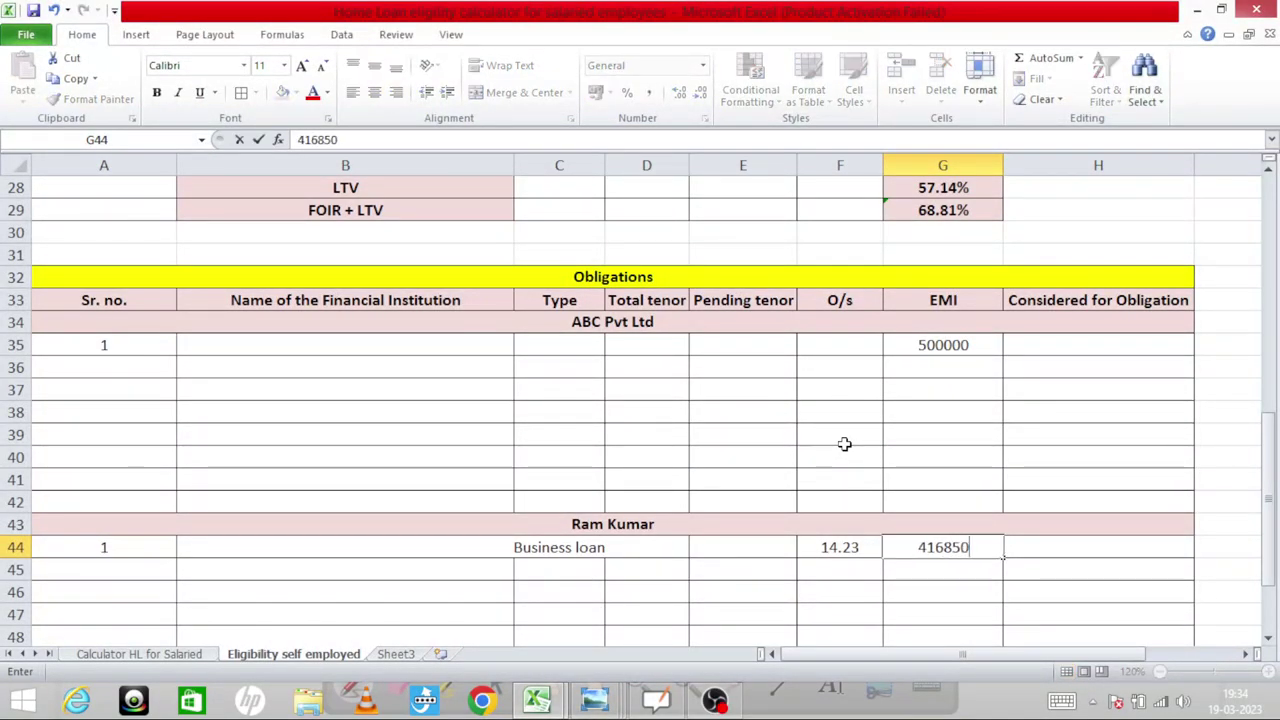
{"action": "key", "text": "Return"}
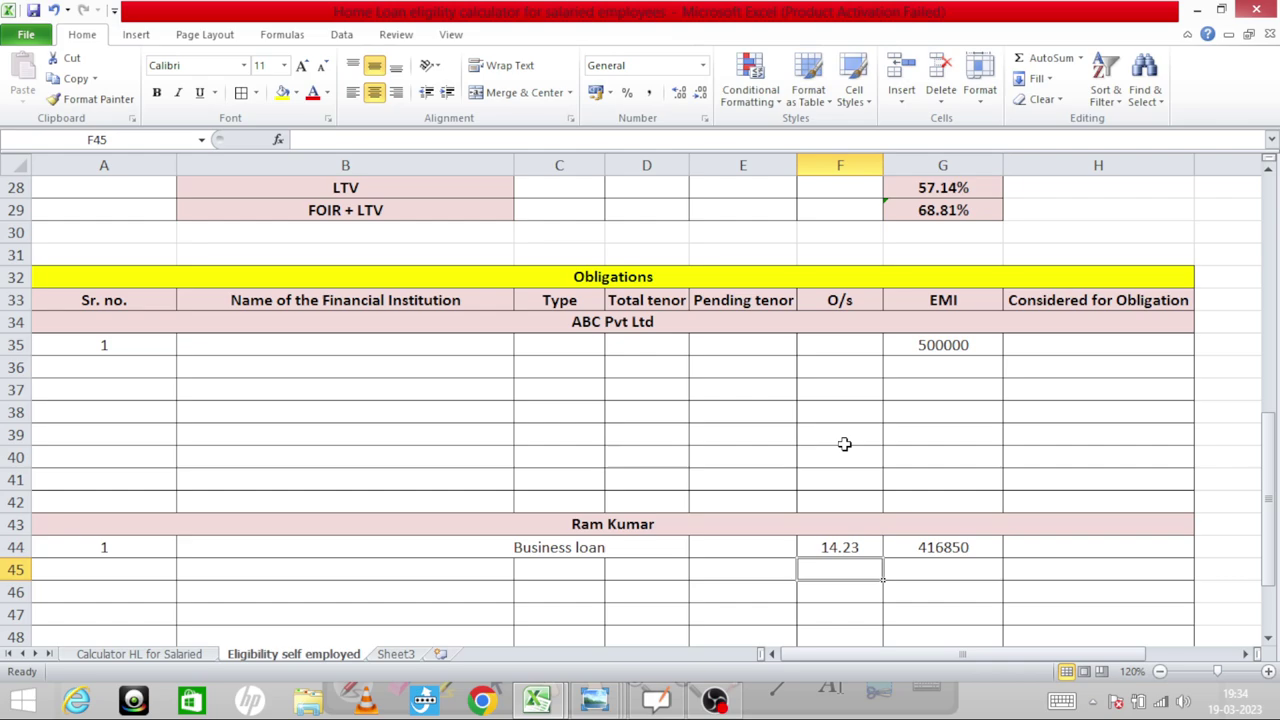
Enter Yes under Considered for Obligation for the co-applicant's business loan
{"action": "key", "text": "Up"}
{"action": "key", "text": "Right"}
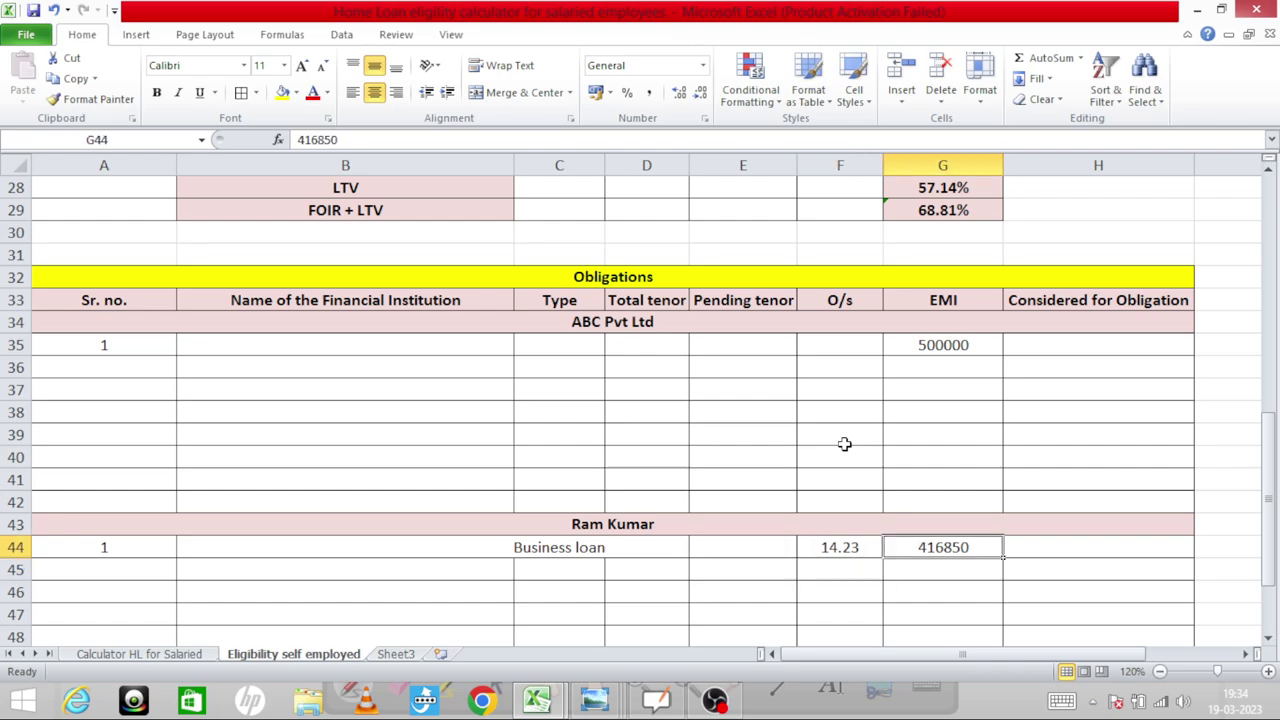
{"action": "key", "text": "Right"}
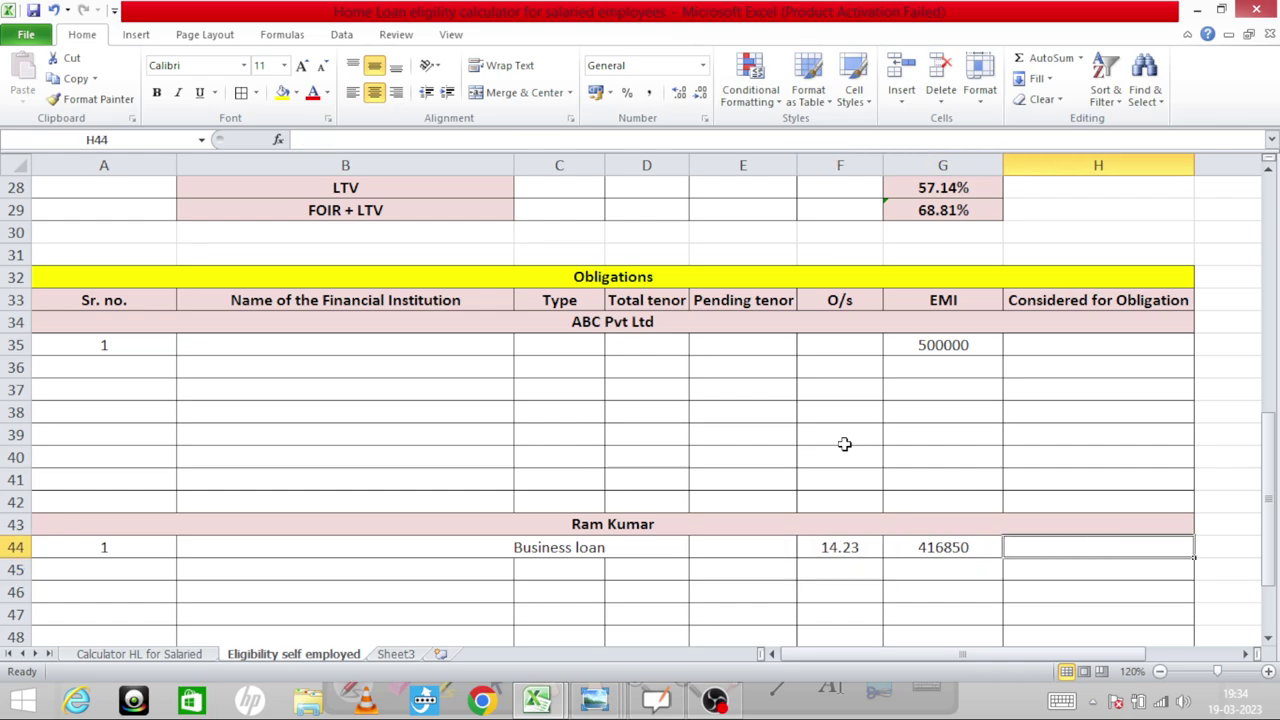
{"action": "type", "text": "Yes"}
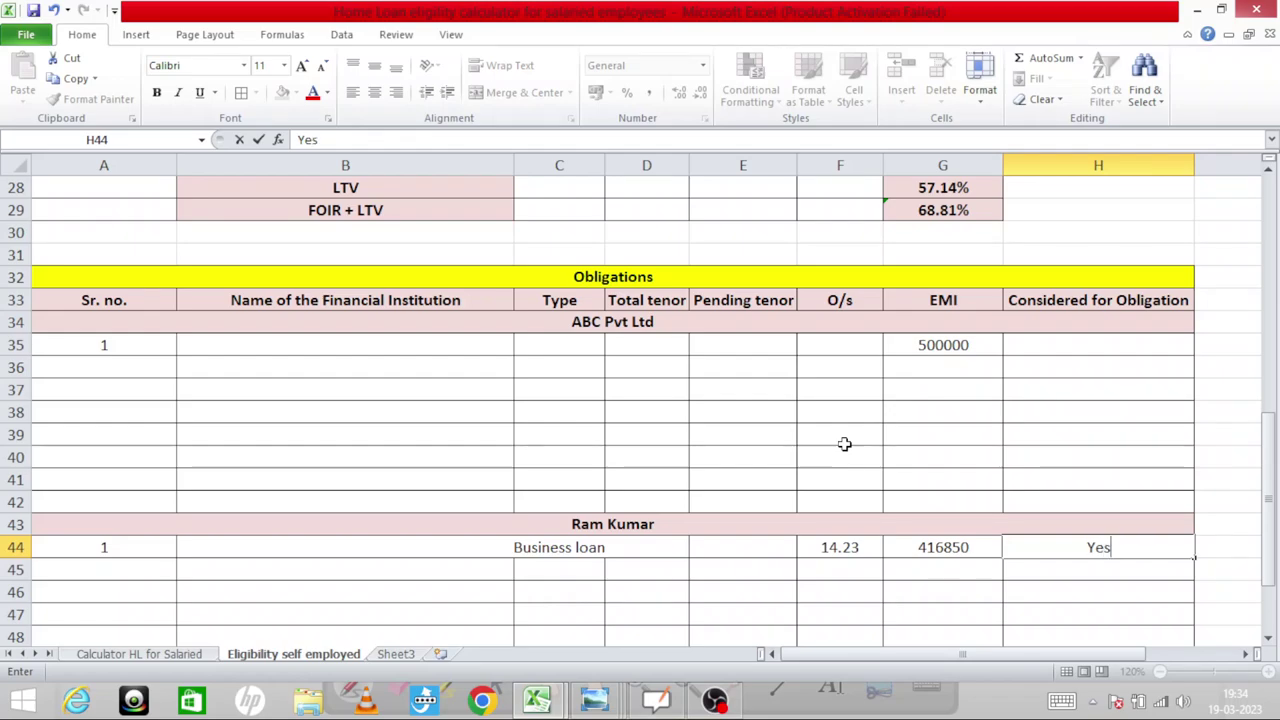
{"action": "key", "text": "Return"}
{"action": "key", "text": "Up"}
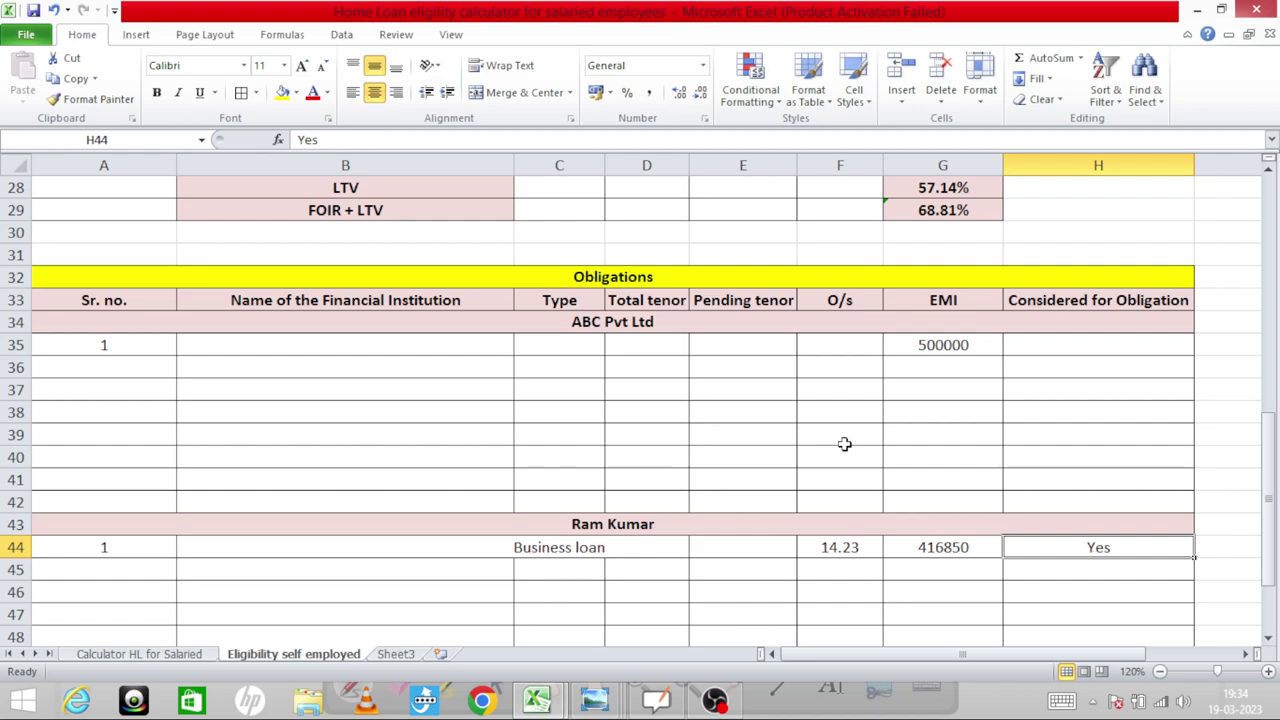
{"action": "key", "text": "Left"}
{"action": "key", "text": "Left"}
{"action": "key", "text": "Left"}
{"action": "key", "text": "Left"}
{"action": "key", "text": "Right"}
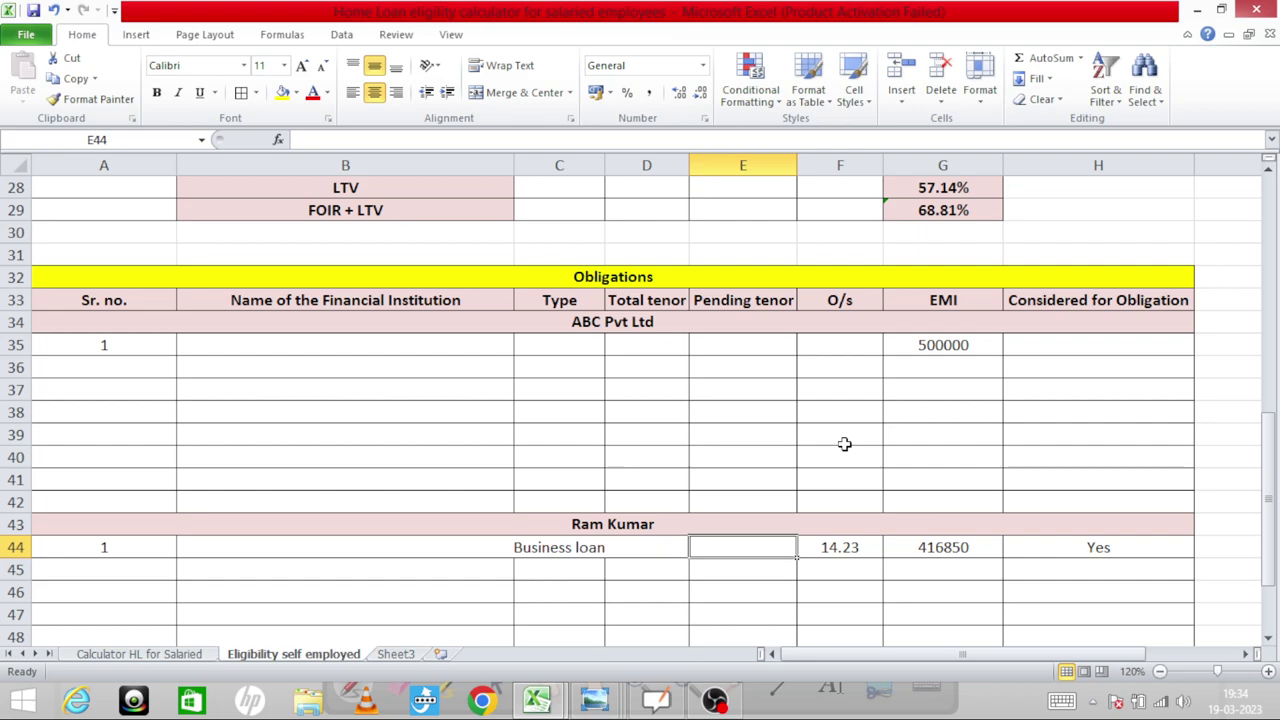
{"action": "key", "text": "Right"}
{"action": "key", "text": "Right"}
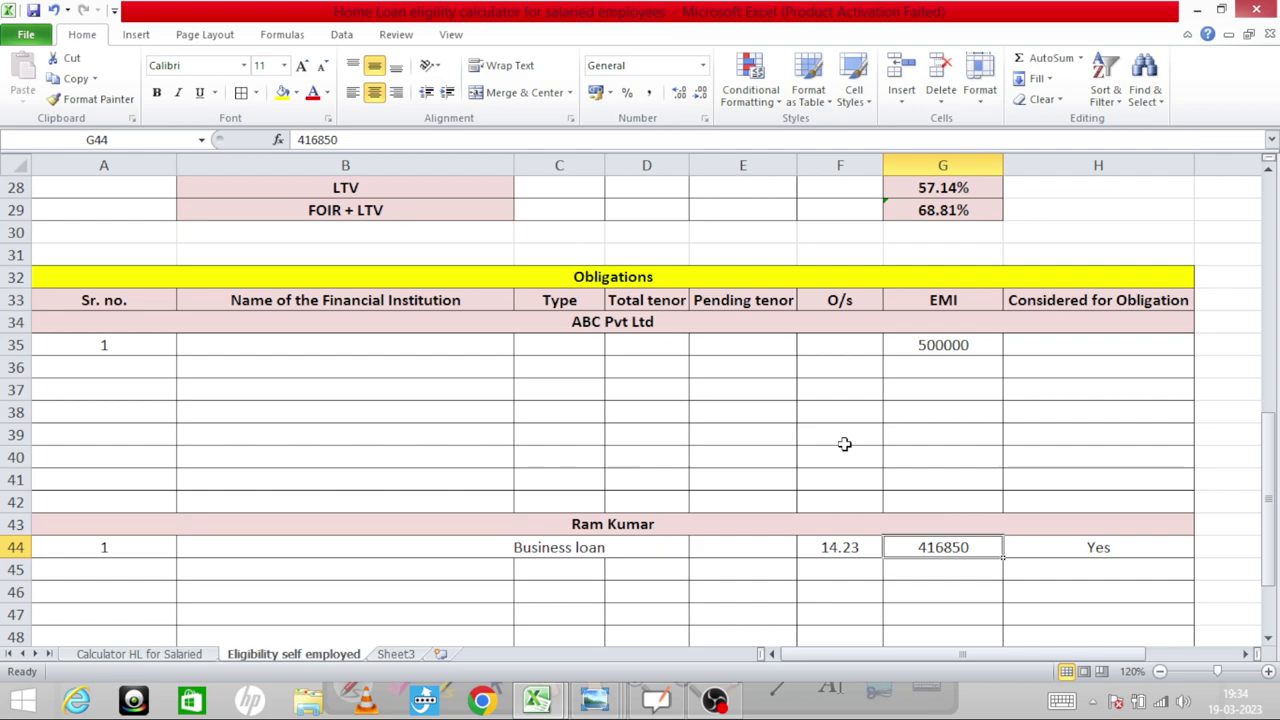
{"action": "key", "text": "alt+Tab"}
{"action": "key", "text": "alt+Tab"}
{"action": "key", "text": "Down"}
{"action": "key", "text": "Down"}
{"action": "key", "text": "Down"}
{"action": "key", "text": "Down"}
{"action": "key", "text": "Down"}
{"action": "key", "text": "Down"}
{"action": "key", "text": "Down"}
{"action": "key", "text": "Down"}
{"action": "key", "text": "Down"}
{"action": "key", "text": "Down"}
{"action": "key", "text": "Down"}
{"action": "key", "text": "Up"}
{"action": "key", "text": "Up"}
{"action": "key", "text": "Up"}
{"action": "key", "text": "Up"}
{"action": "key", "text": "Up"}
{"action": "key", "text": "Up"}
{"action": "key", "text": "Up"}
{"action": "key", "text": "Up"}
{"action": "key", "text": "Up"}
{"action": "key", "text": "Up"}
{"action": "key", "text": "Up"}
{"action": "key", "text": "Up"}
{"action": "key", "text": "Up"}
{"action": "key", "text": "Up"}
{"action": "key", "text": "Up"}
{"action": "key", "text": "Up"}
{"action": "key", "text": "Up"}
{"action": "key", "text": "Up"}
{"action": "key", "text": "Up"}
{"action": "key", "text": "Up"}
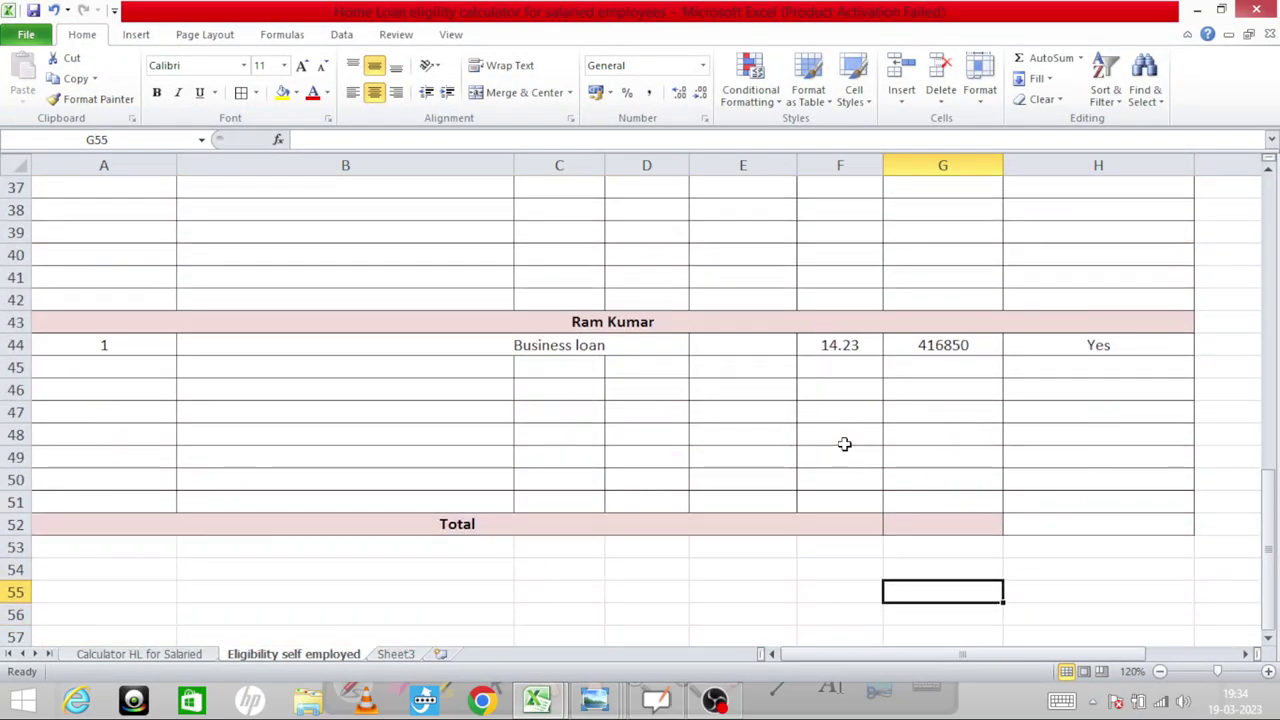
Compare the co-applicant's business loan row in the Obligations table with the account details in pic 6
{"action": "key", "text": "alt+Tab"}
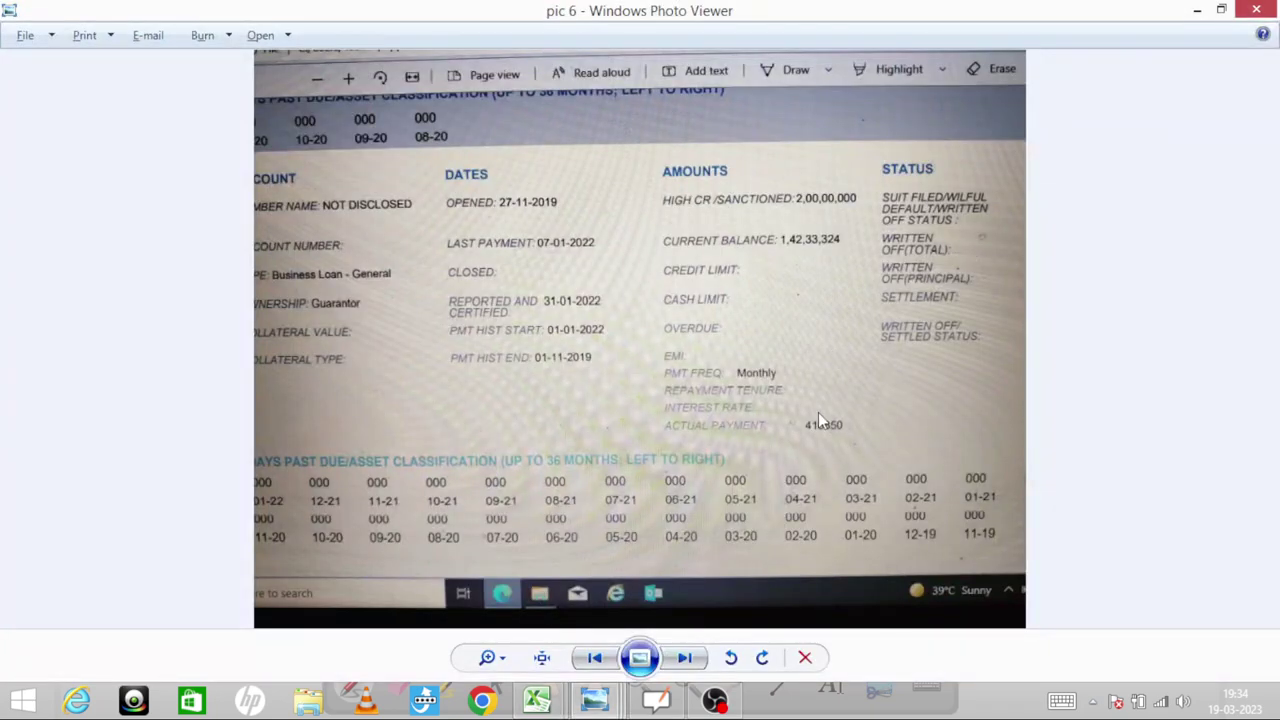
{"action": "key", "text": "alt+Tab"}
{"action": "left_click", "coordinate": [623, 606]}
{"action": "key", "text": "Down"}
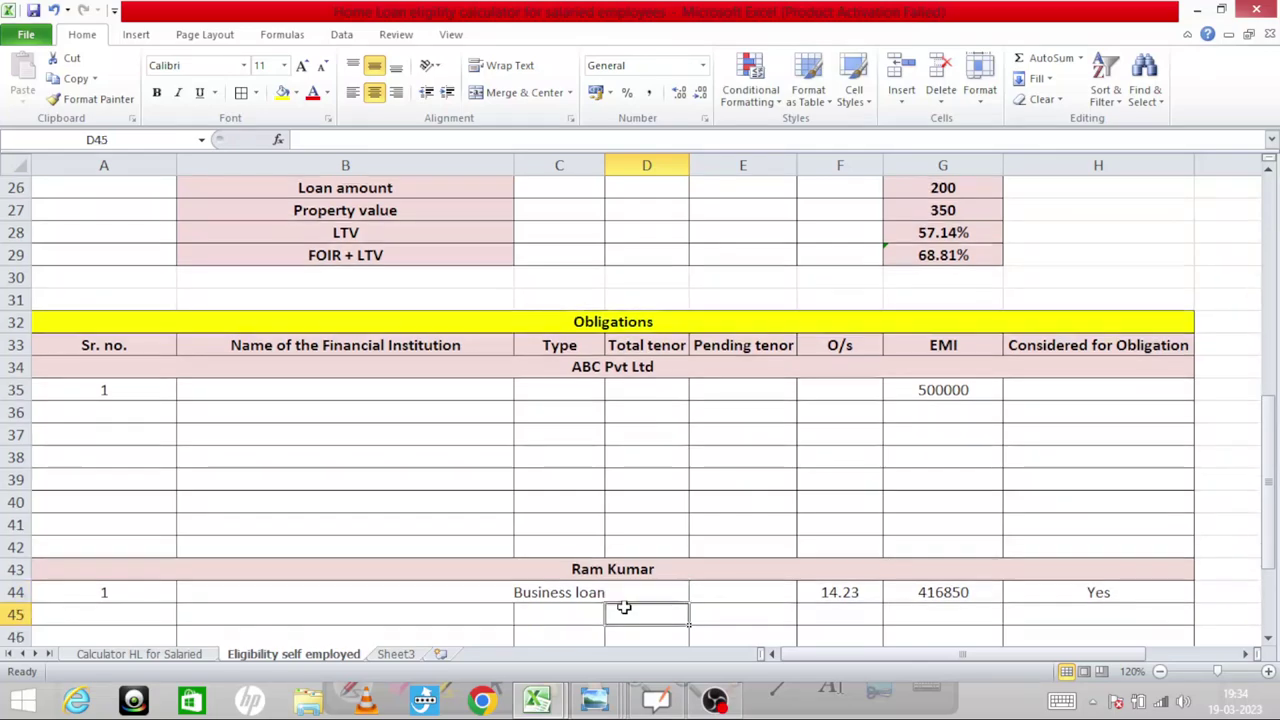
{"action": "key", "text": "Down"}
{"action": "key", "text": "Down"}
{"action": "key", "text": "Left"}
{"action": "key", "text": "Up"}
{"action": "key", "text": "Up"}
{"action": "key", "text": "Up"}
{"action": "key", "text": "Right"}
{"action": "key", "text": "Right"}
{"action": "key", "text": "Right"}
{"action": "key", "text": "Right"}
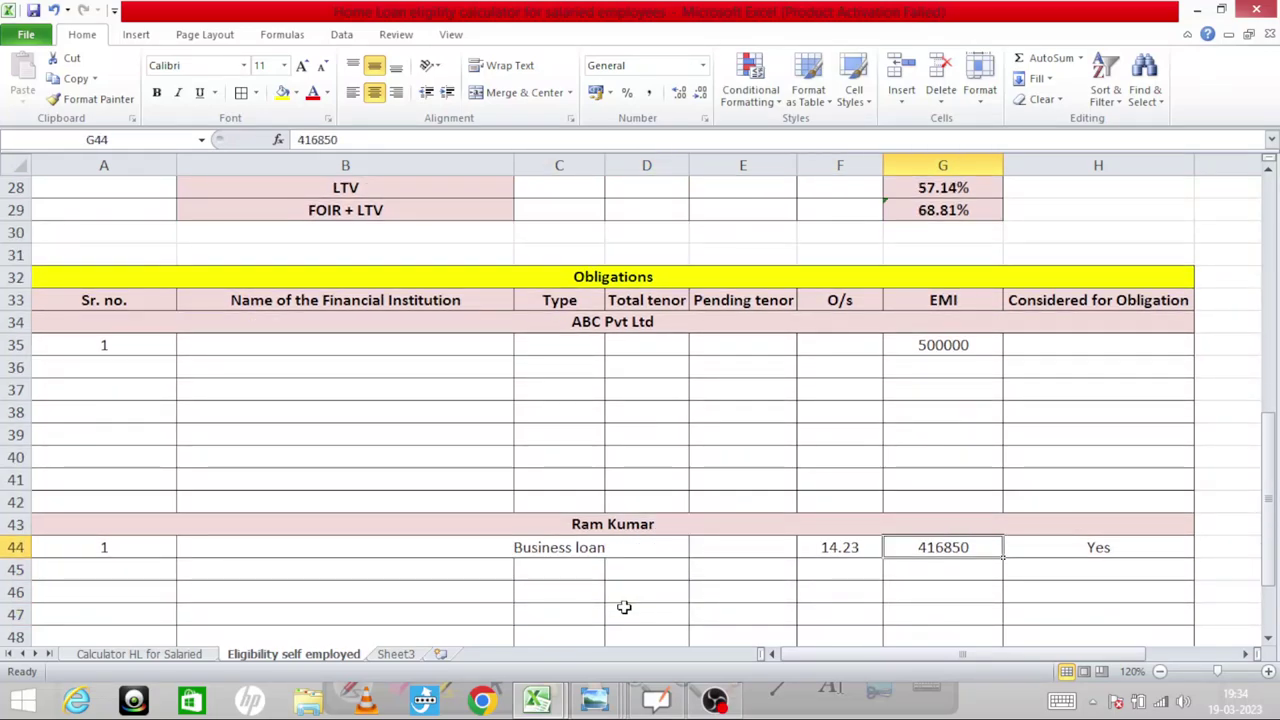
{"action": "key", "text": "Down"}
{"action": "key", "text": "Down"}
{"action": "key", "text": "Down"}
{"action": "key", "text": "Up"}
{"action": "key", "text": "Up"}
{"action": "key", "text": "Up"}
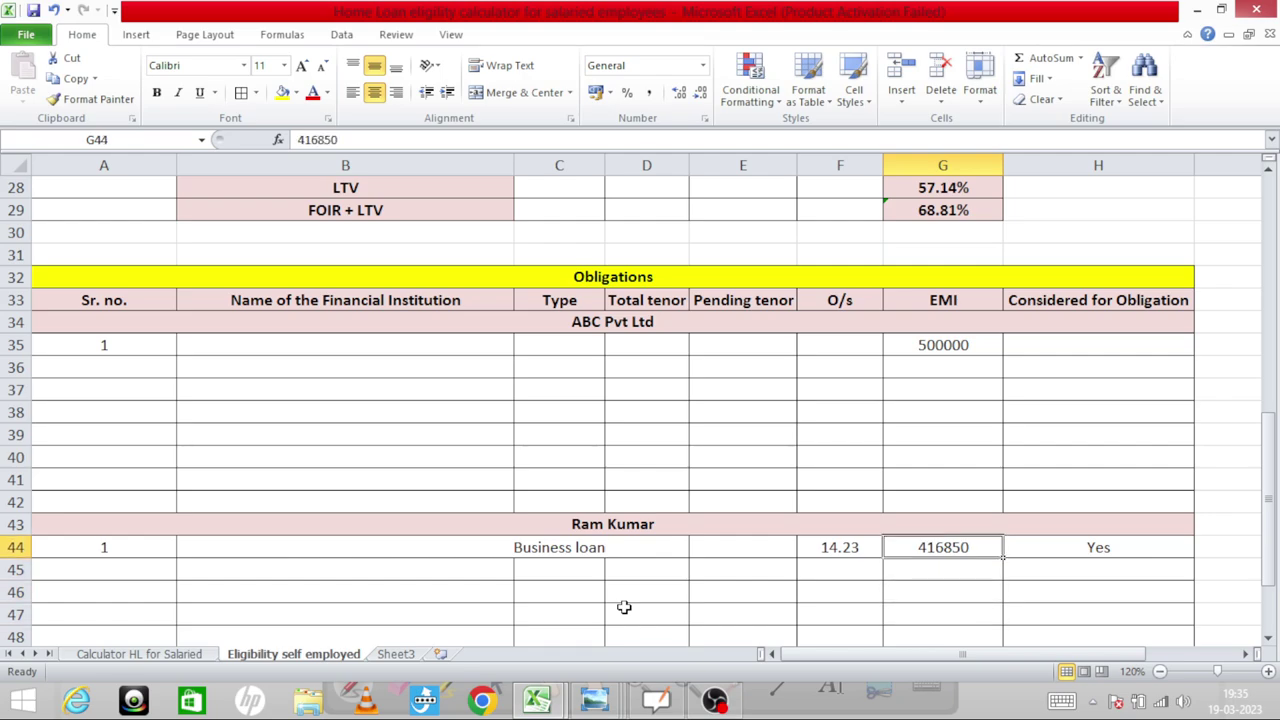
{"action": "key", "text": "Down"}
{"action": "key", "text": "Down"}
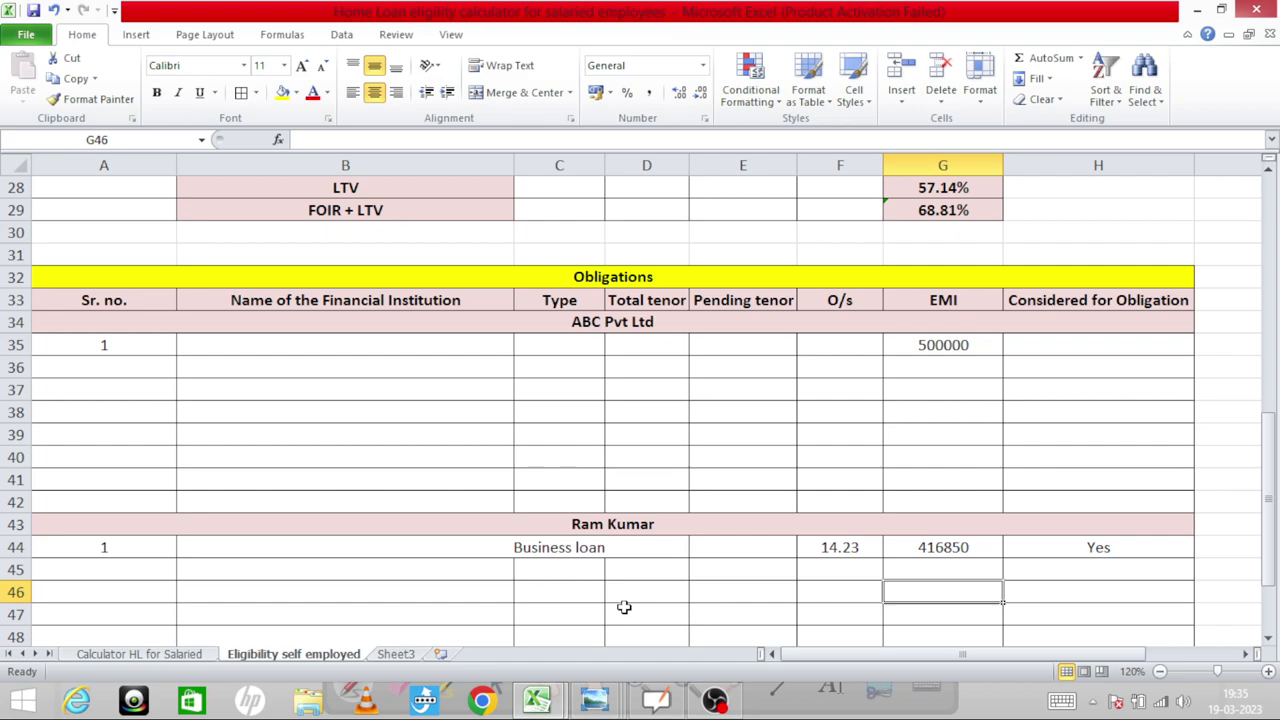
{"action": "key", "text": "Down"}
{"action": "key", "text": "alt+Tab"}
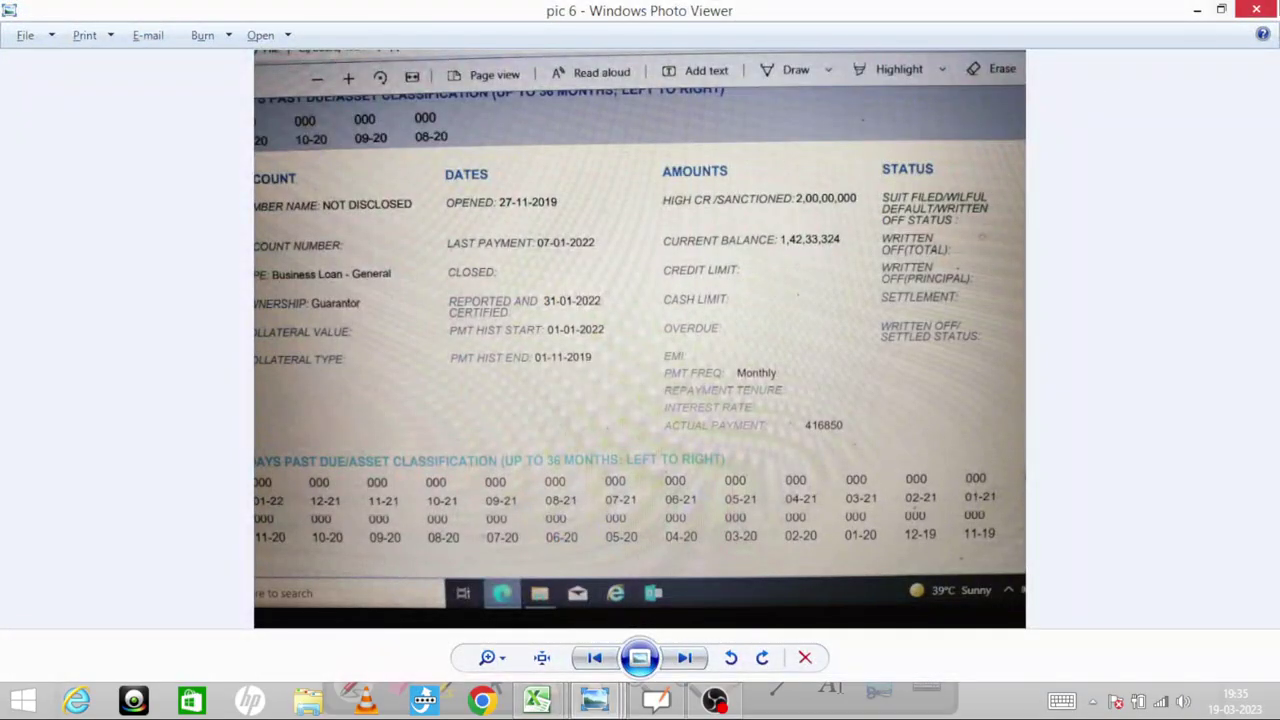
{"action": "key", "text": "alt+Tab"}
{"action": "key", "text": "alt+Tab"}
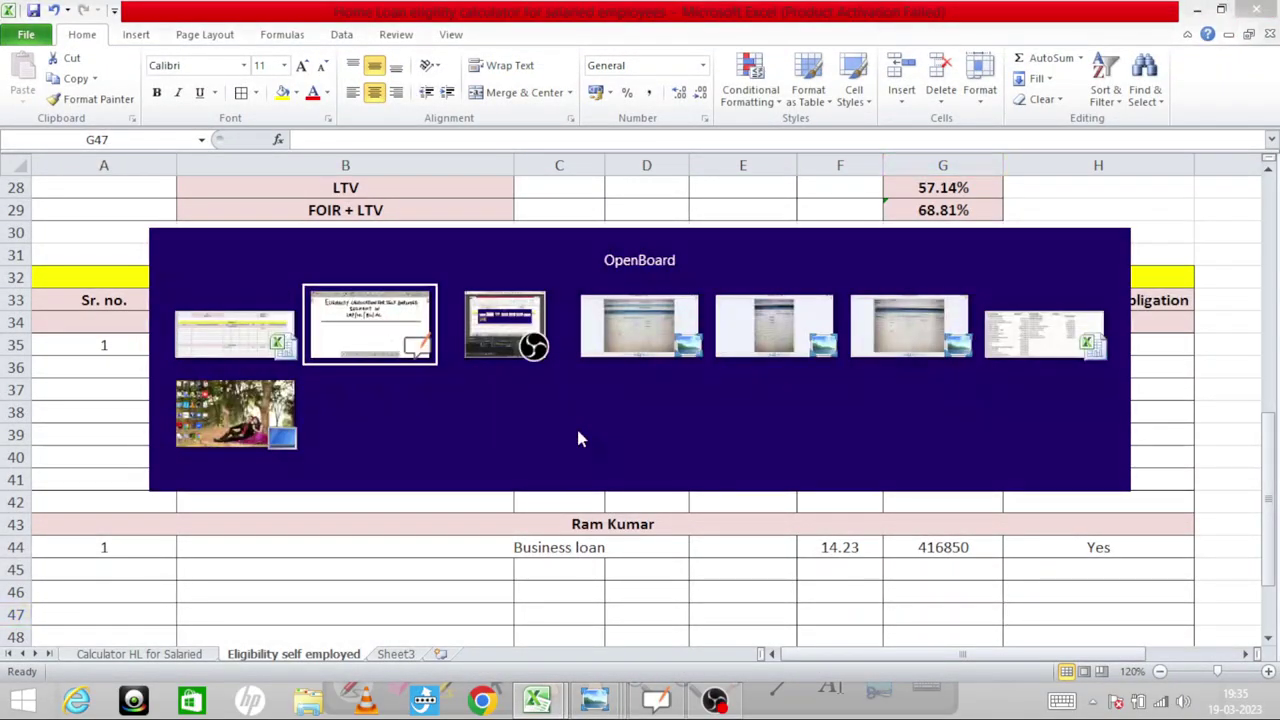
{"action": "key", "text": "alt+Tab"}
{"action": "key", "text": "alt+Tab"}
{"action": "key", "text": "alt+Tab"}
{"action": "key", "text": "alt+Tab"}
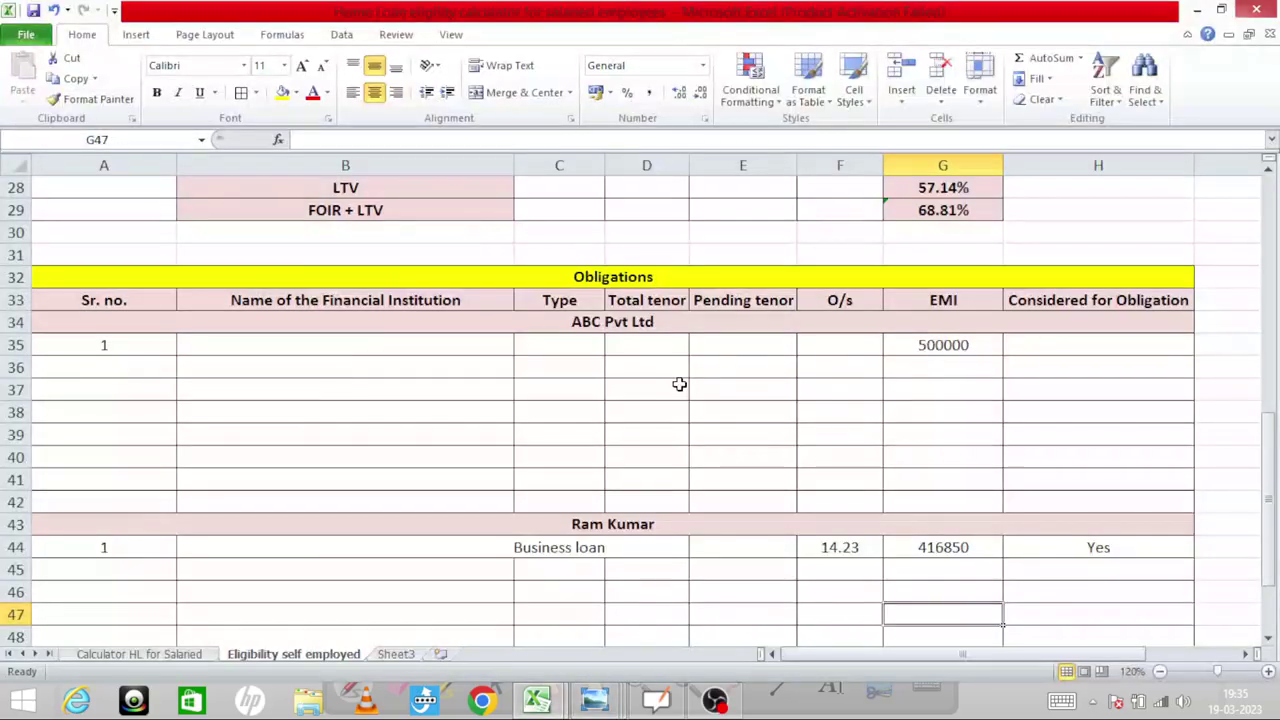
Check the credit facility type in pic11 and enter Overdraft as the type in ABC Pvt Ltd's first obligation row
{"action": "left_click", "coordinate": [923, 388]}
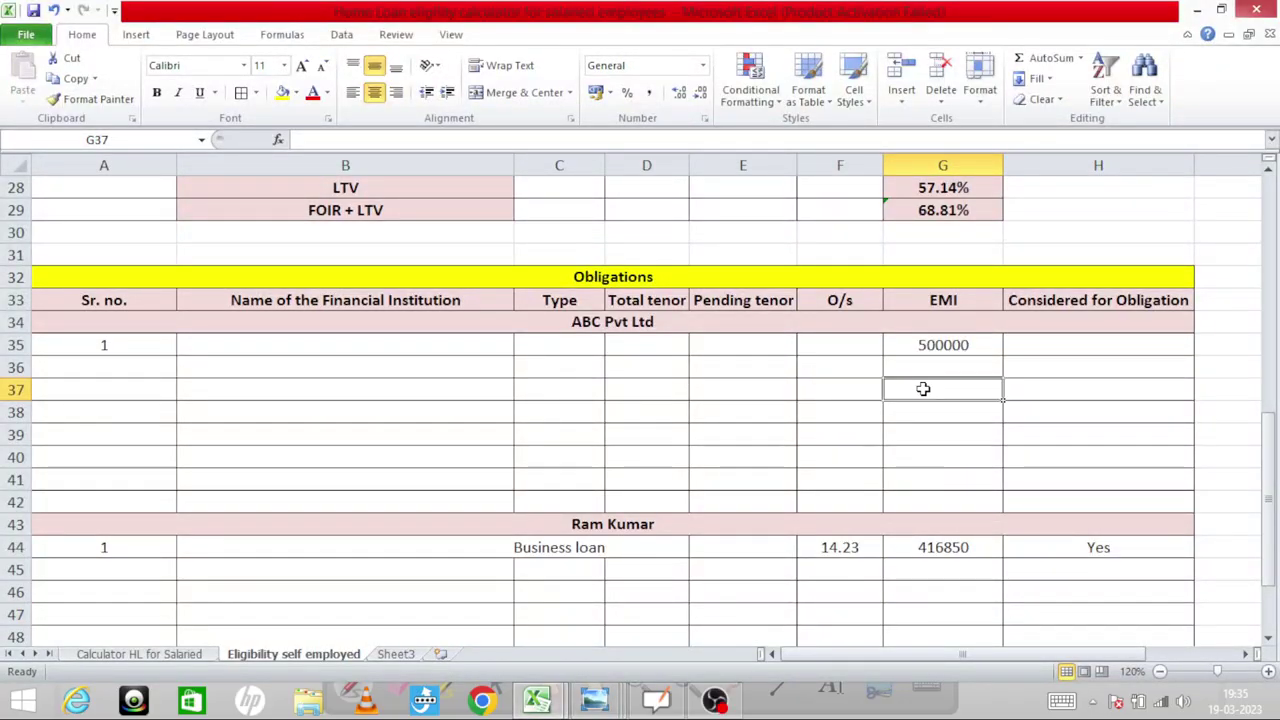
{"action": "left_click", "coordinate": [1016, 387]}
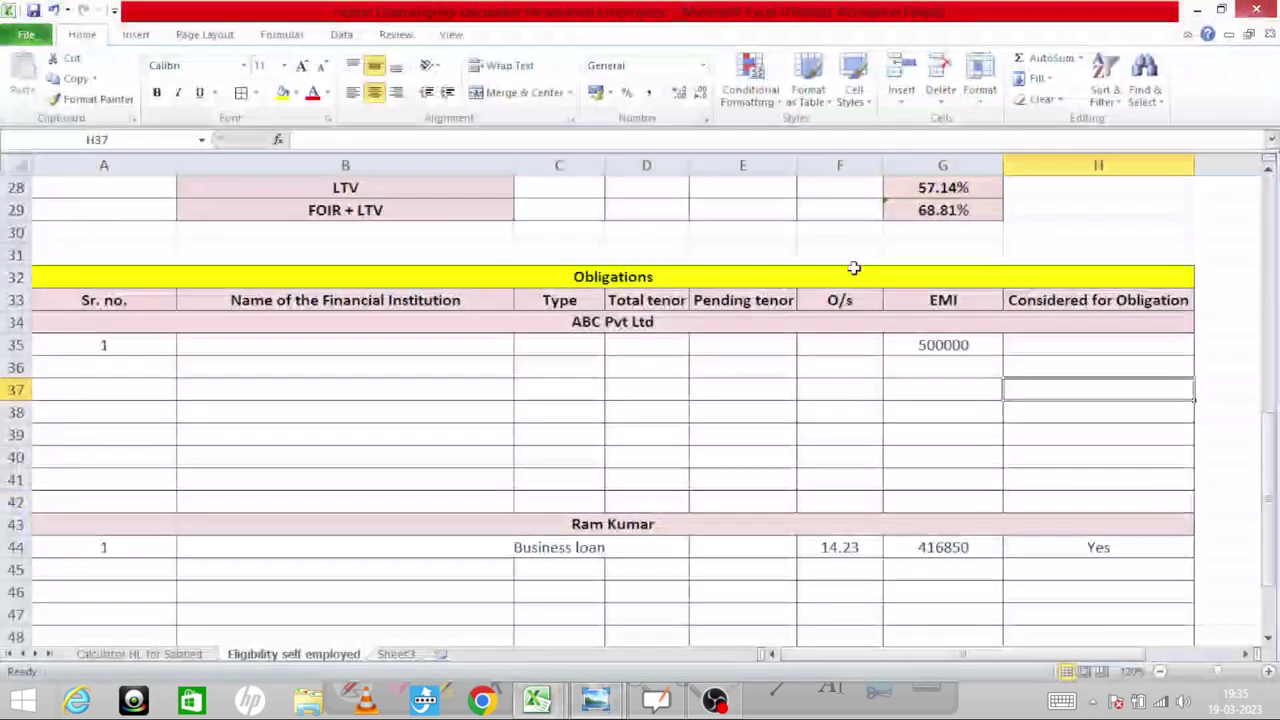
{"action": "key", "text": "alt+Tab"}
{"action": "key", "text": "alt+Tab"}
{"action": "key", "text": "alt+Tab"}
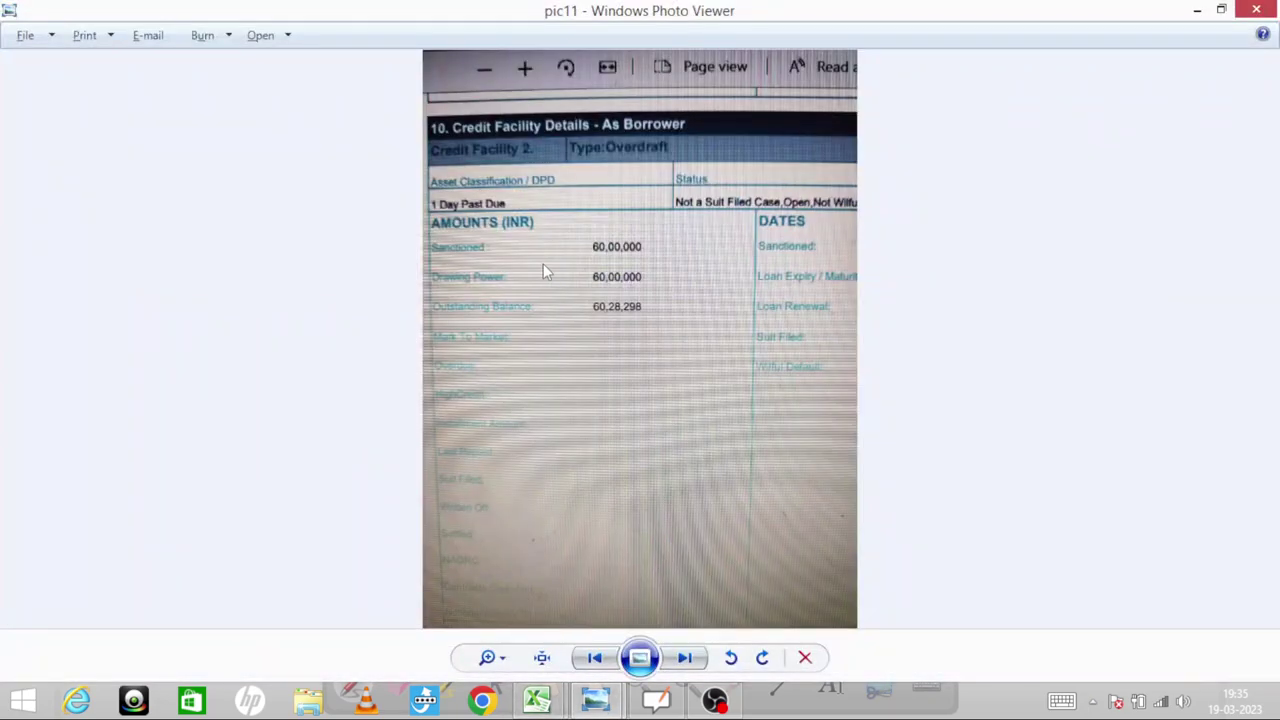
{"action": "key", "text": "alt+Tab"}
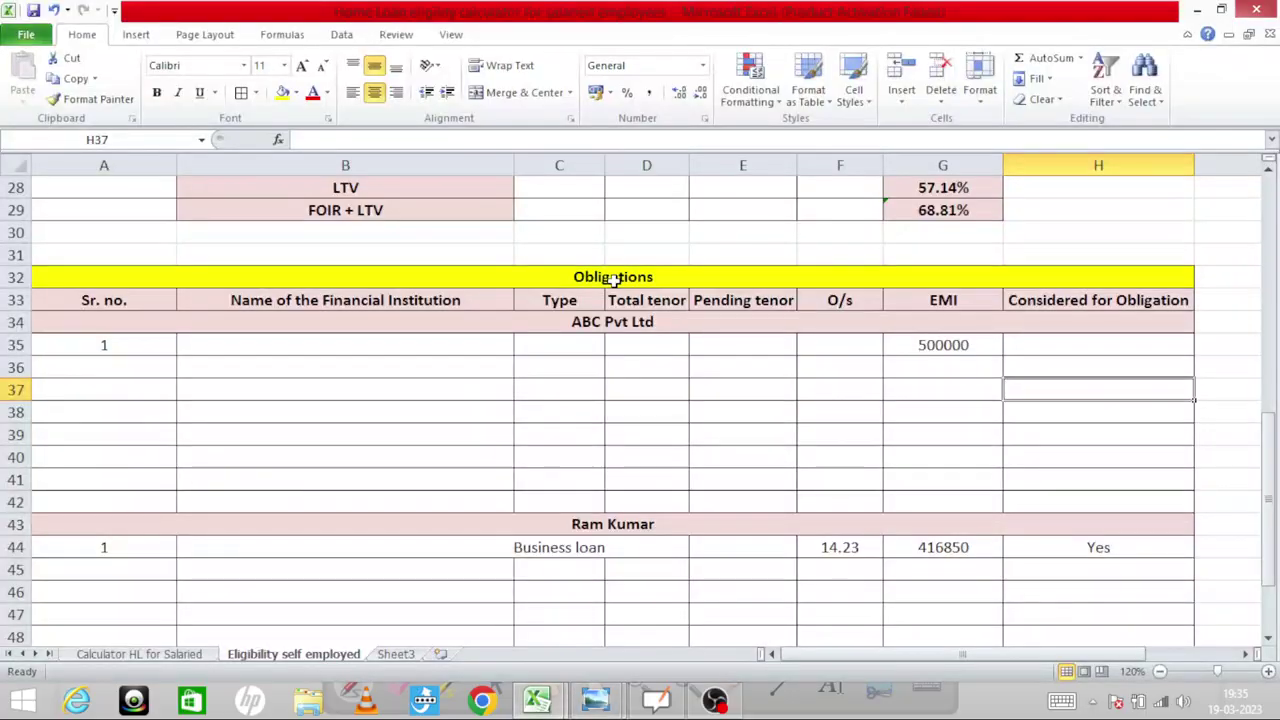
{"action": "key", "text": "Left"}
{"action": "key", "text": "Up"}
{"action": "key", "text": "Up"}
{"action": "key", "text": "Up"}
{"action": "key", "text": "Down"}
{"action": "key", "text": "Right"}
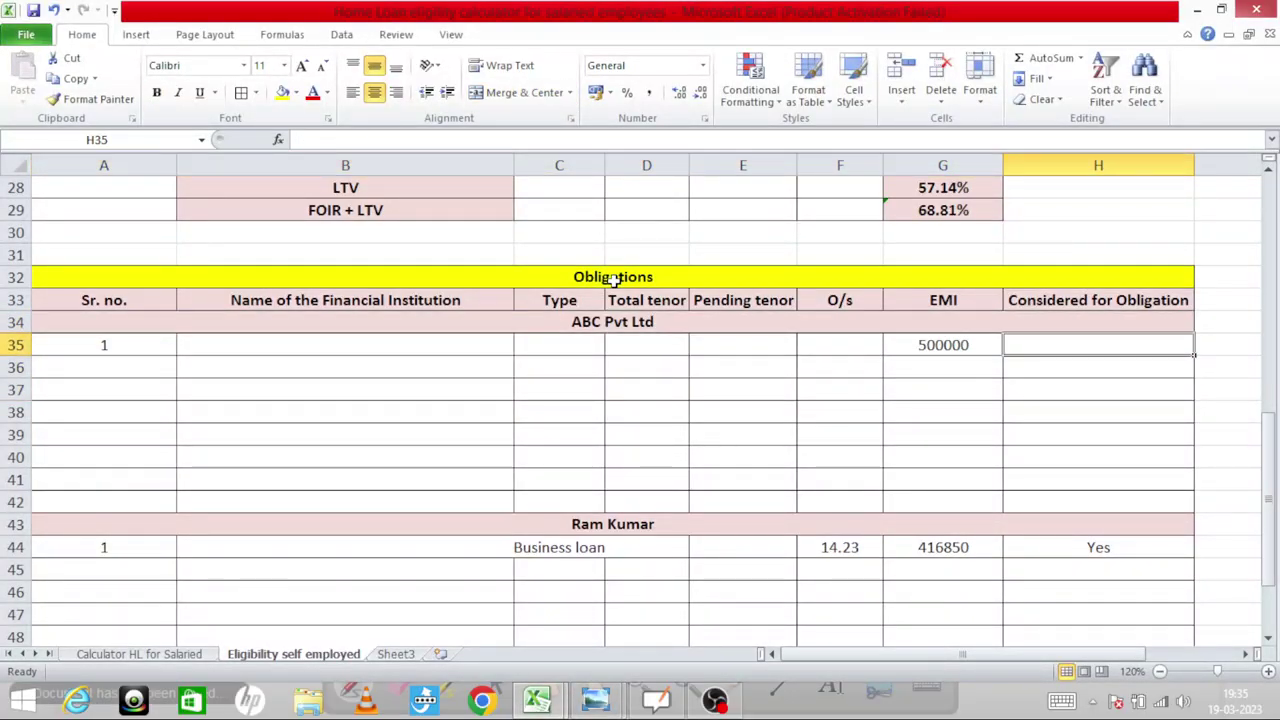
{"action": "key", "text": "Down"}
{"action": "key", "text": "Left"}
{"action": "key", "text": "Left"}
{"action": "key", "text": "Up"}
{"action": "key", "text": "Left"}
{"action": "key", "text": "Left"}
{"action": "key", "text": "Left"}
{"action": "key", "text": "Left"}
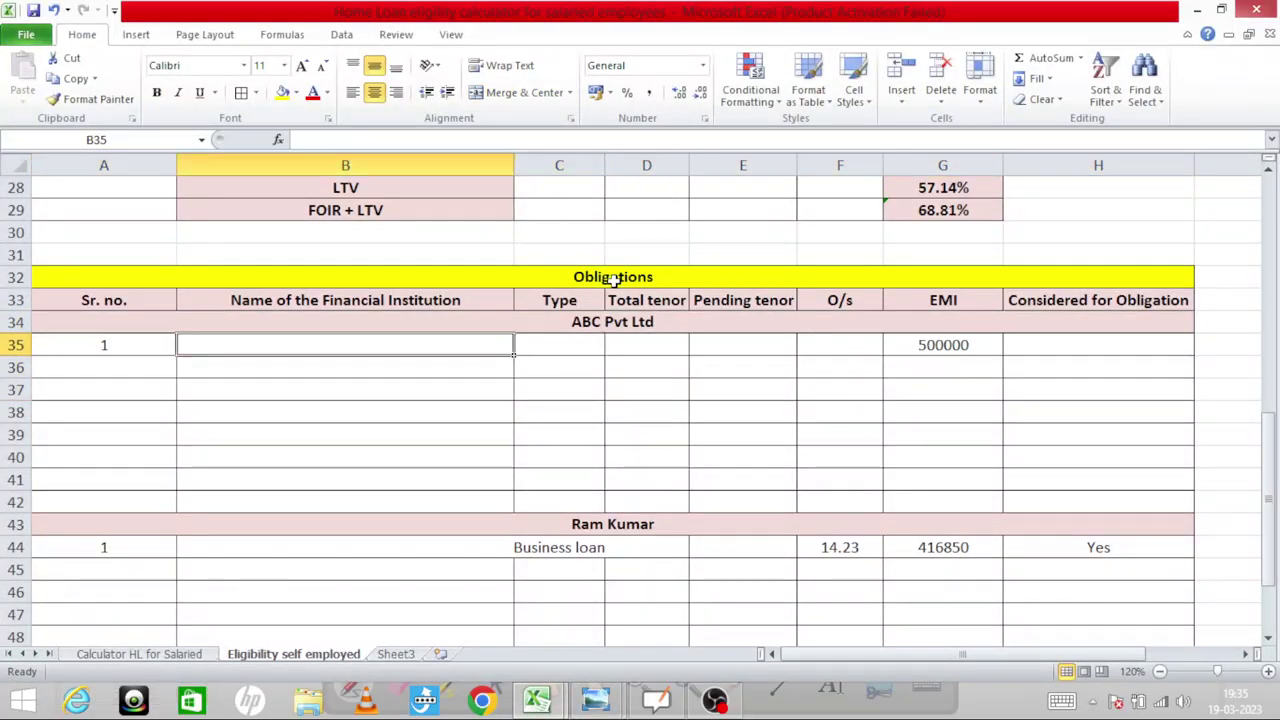
{"action": "key", "text": "Right"}
{"action": "type", "text": "Overdraft"}
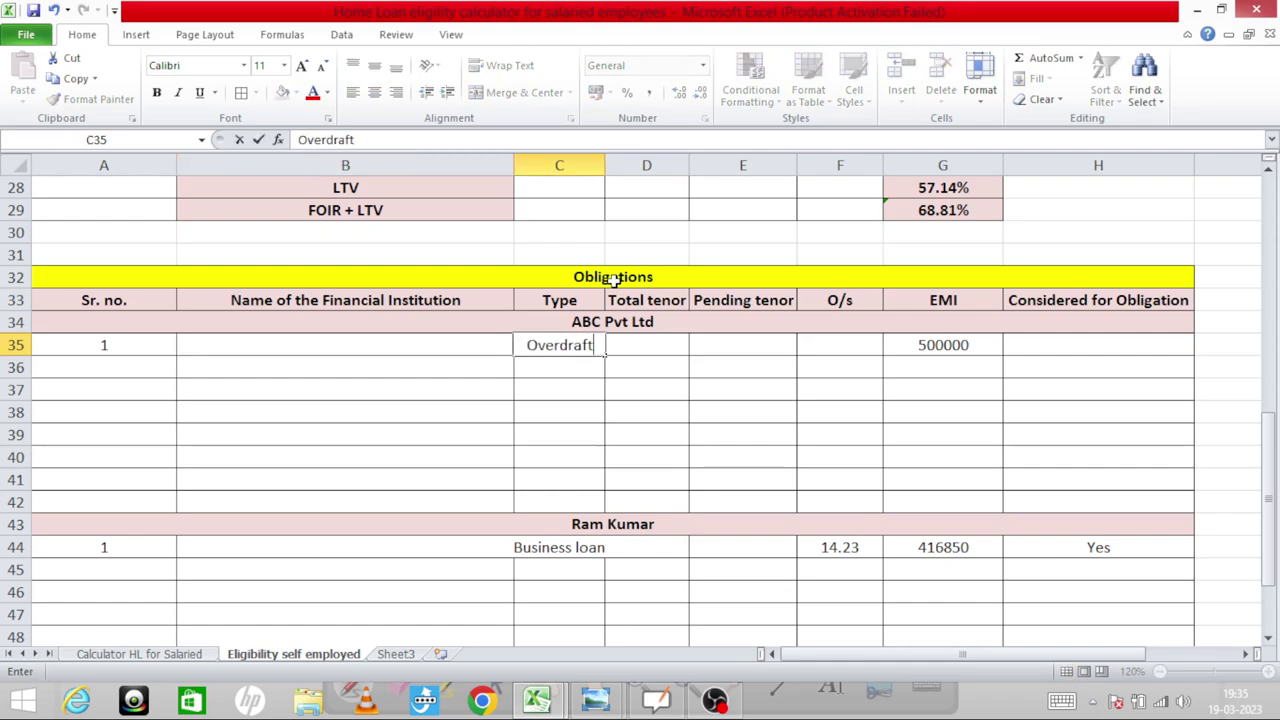
{"action": "key", "text": "Return"}
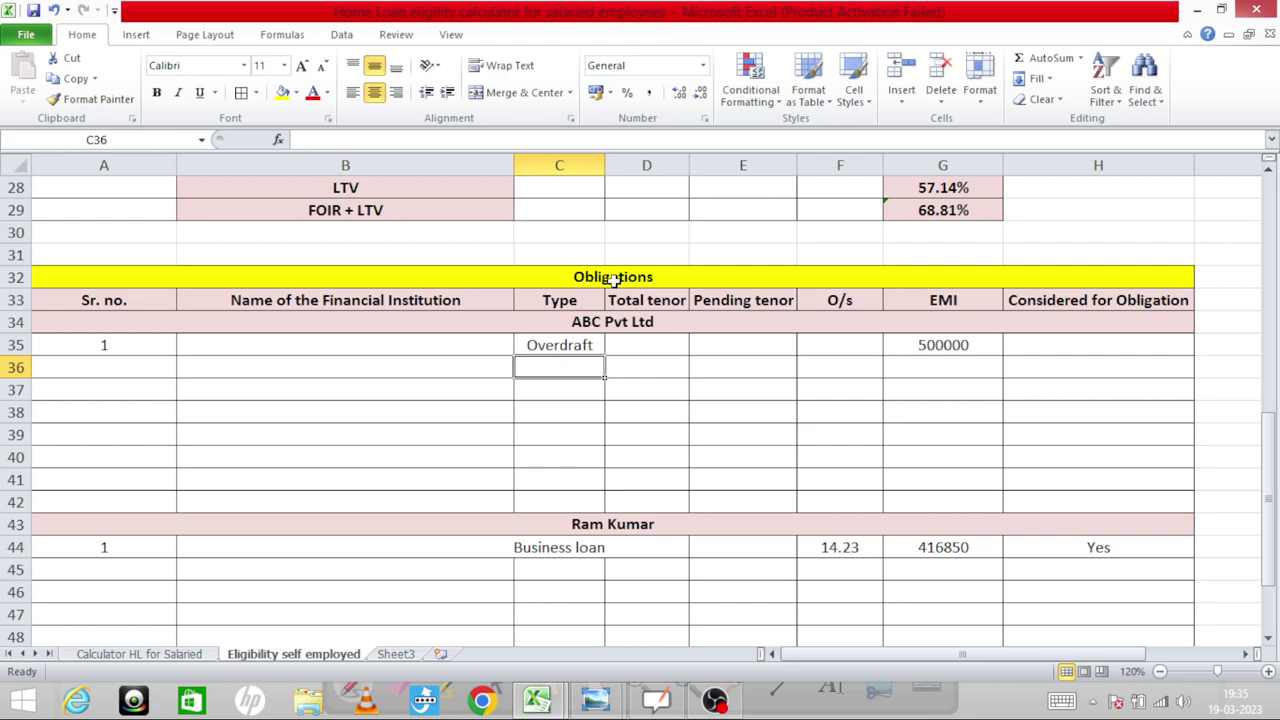
{"action": "key", "text": "Down"}
{"action": "key", "text": "Down"}
{"action": "key", "text": "Down"}
{"action": "key", "text": "Down"}
{"action": "key", "text": "Down"}
{"action": "key", "text": "Down"}
{"action": "key", "text": "Down"}
{"action": "key", "text": "Down"}
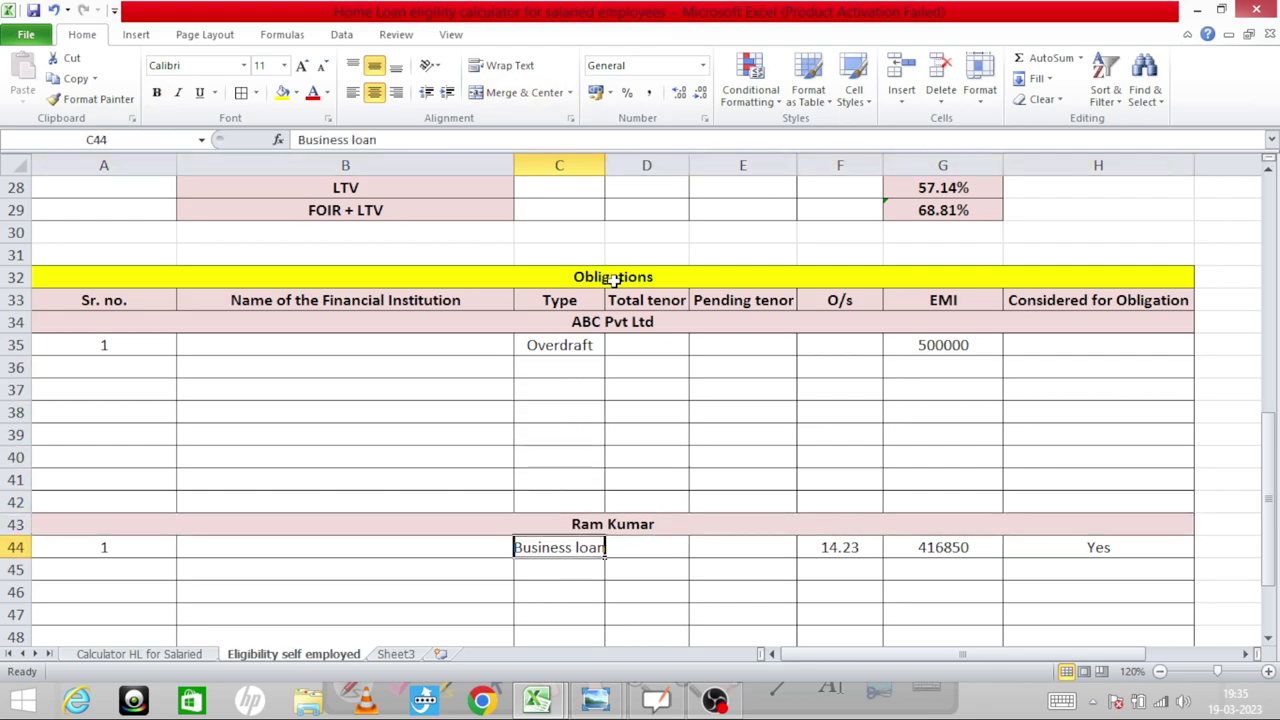
{"action": "key", "text": "Up"}
{"action": "key", "text": "Up"}
{"action": "key", "text": "Up"}
{"action": "key", "text": "Up"}
{"action": "key", "text": "Up"}
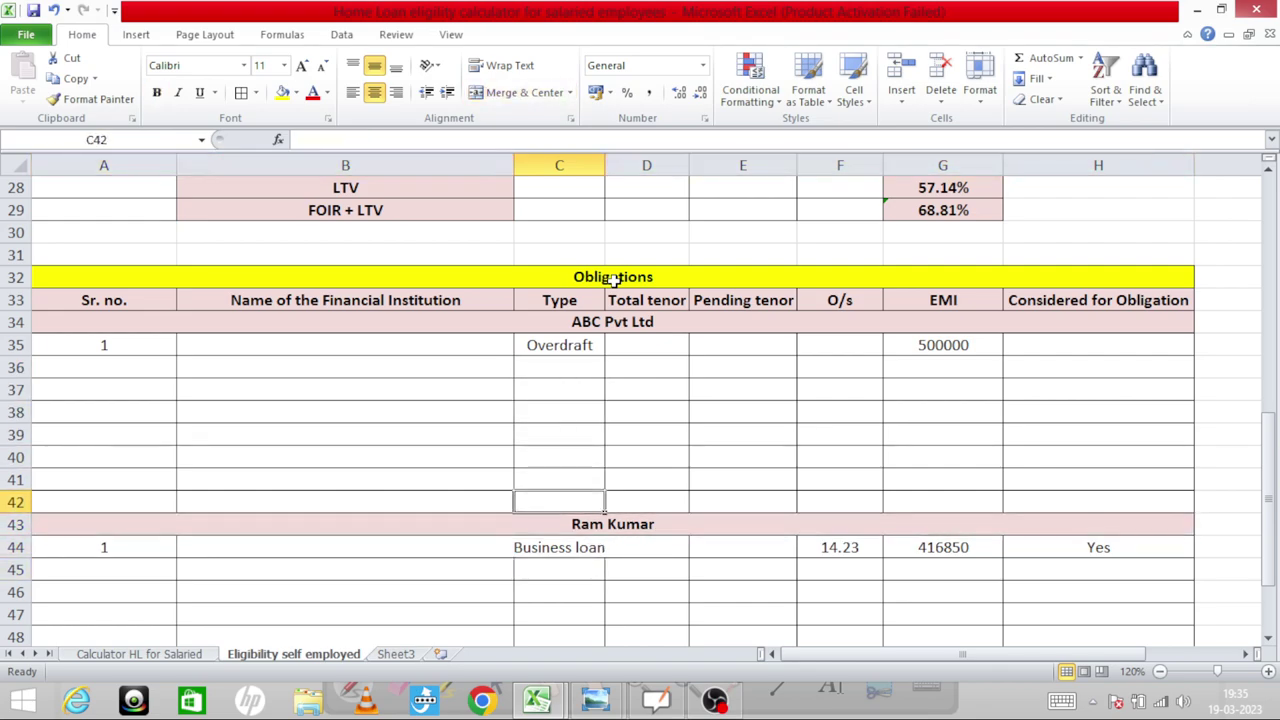
{"action": "key", "text": "Up"}
{"action": "key", "text": "Up"}
{"action": "key", "text": "Up"}
{"action": "key", "text": "Up"}
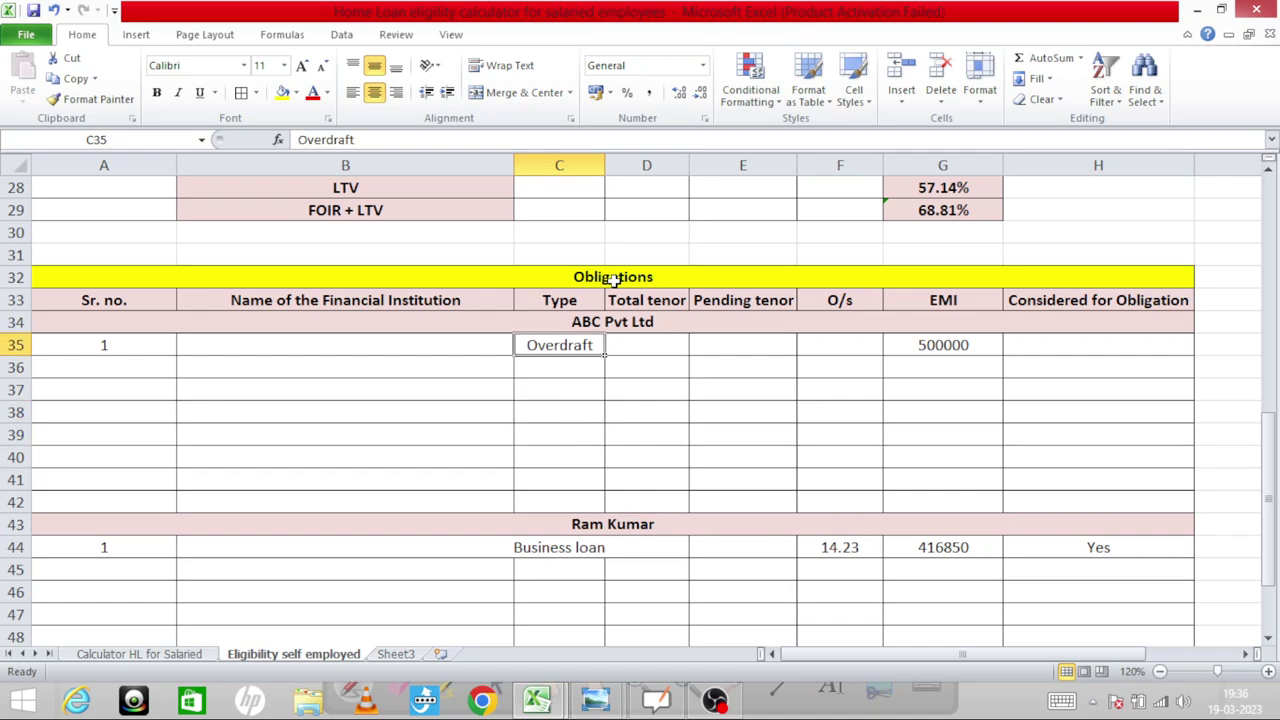
{"action": "key", "text": "Up"}
{"action": "key", "text": "Up"}
{"action": "key", "text": "Right"}
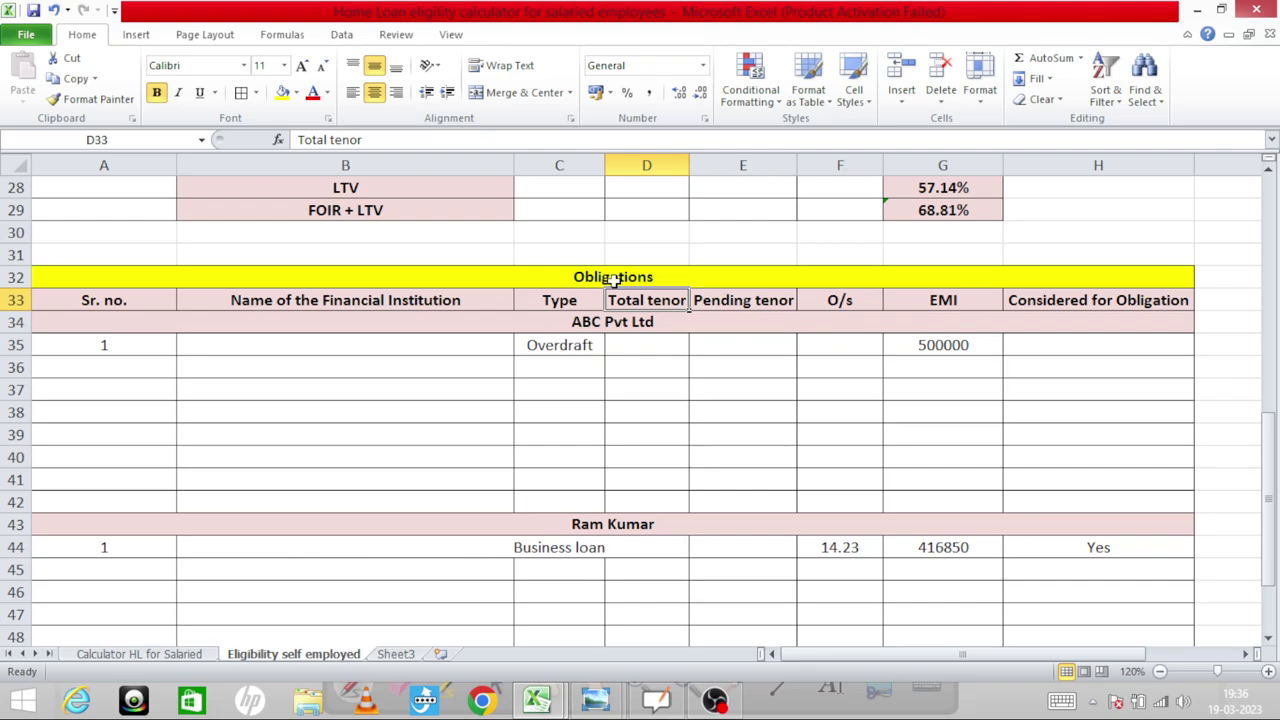
{"action": "key", "text": "Down"}
{"action": "key", "text": "Down"}
{"action": "key", "text": "Down"}
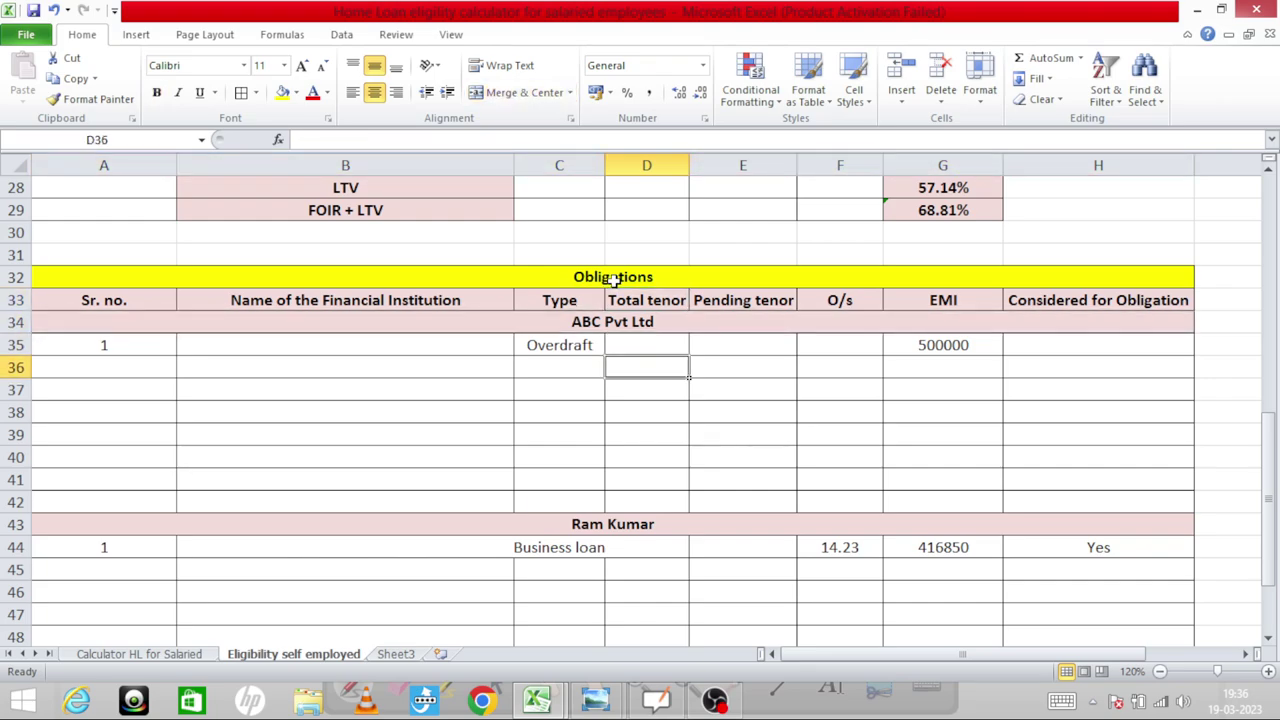
{"action": "key", "text": "Down"}
{"action": "key", "text": "Up"}
{"action": "key", "text": "Left"}
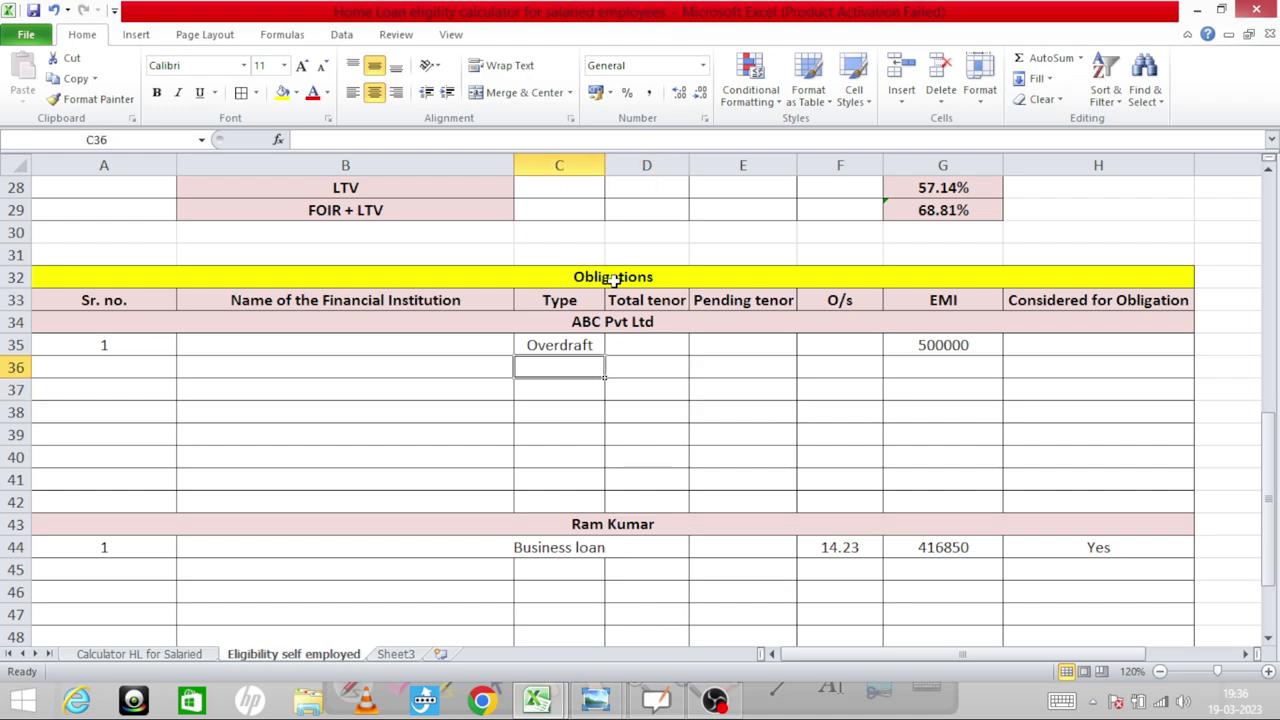
{"action": "key", "text": "Up"}
{"action": "key", "text": "Left"}
{"action": "key", "text": "Right"}
{"action": "key", "text": "Right"}
{"action": "key", "text": "Right"}
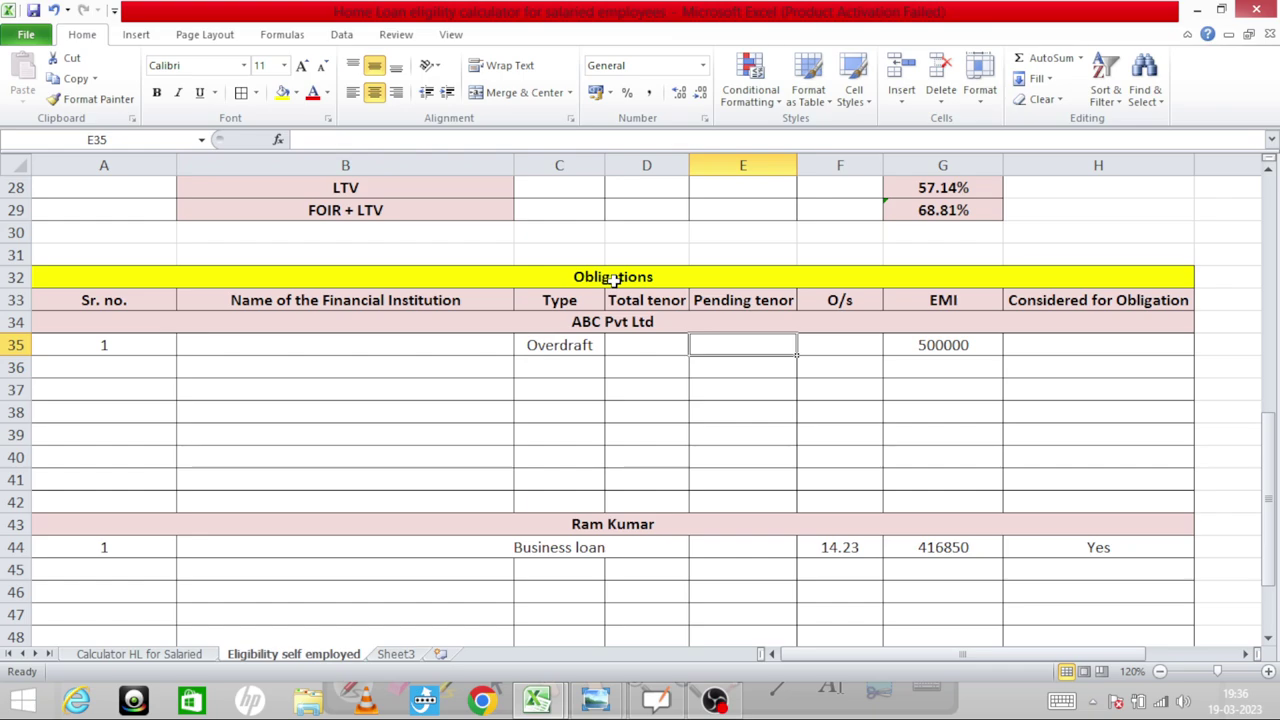
{"action": "key", "text": "Right"}
{"action": "key", "text": "Right"}
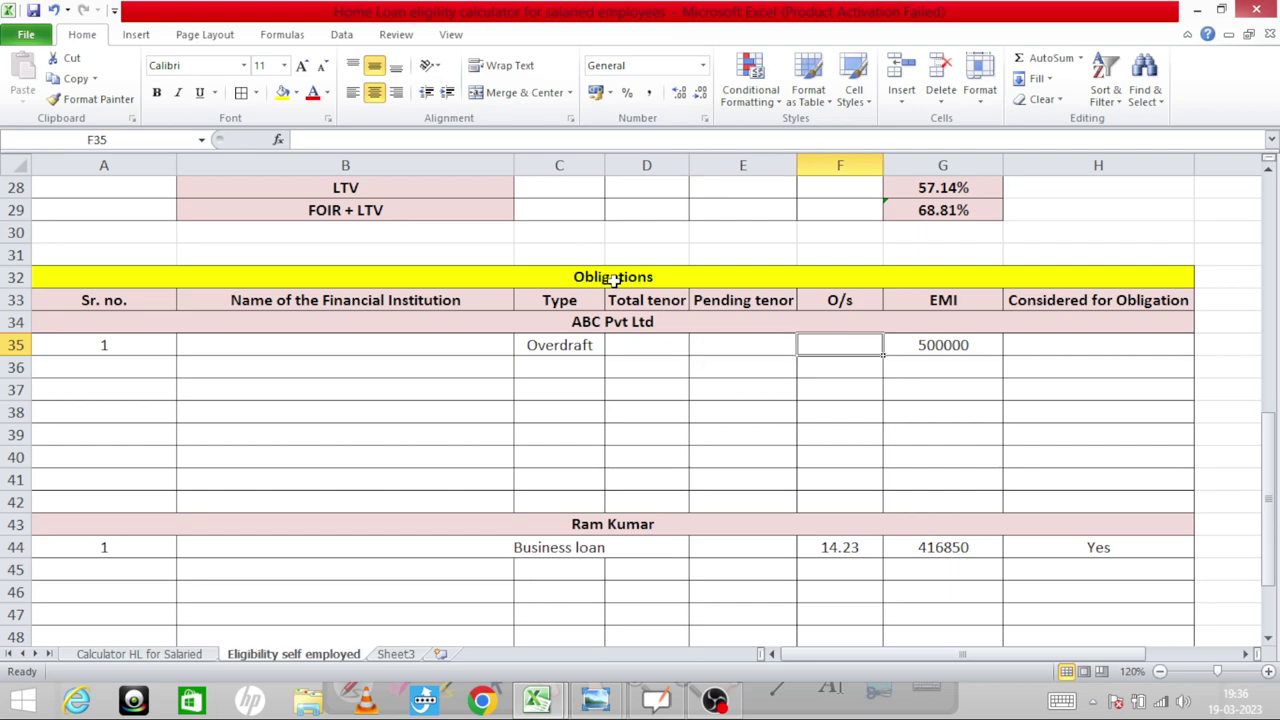
{"action": "key", "text": "Left"}
{"action": "key", "text": "Left"}
{"action": "key", "text": "Left"}
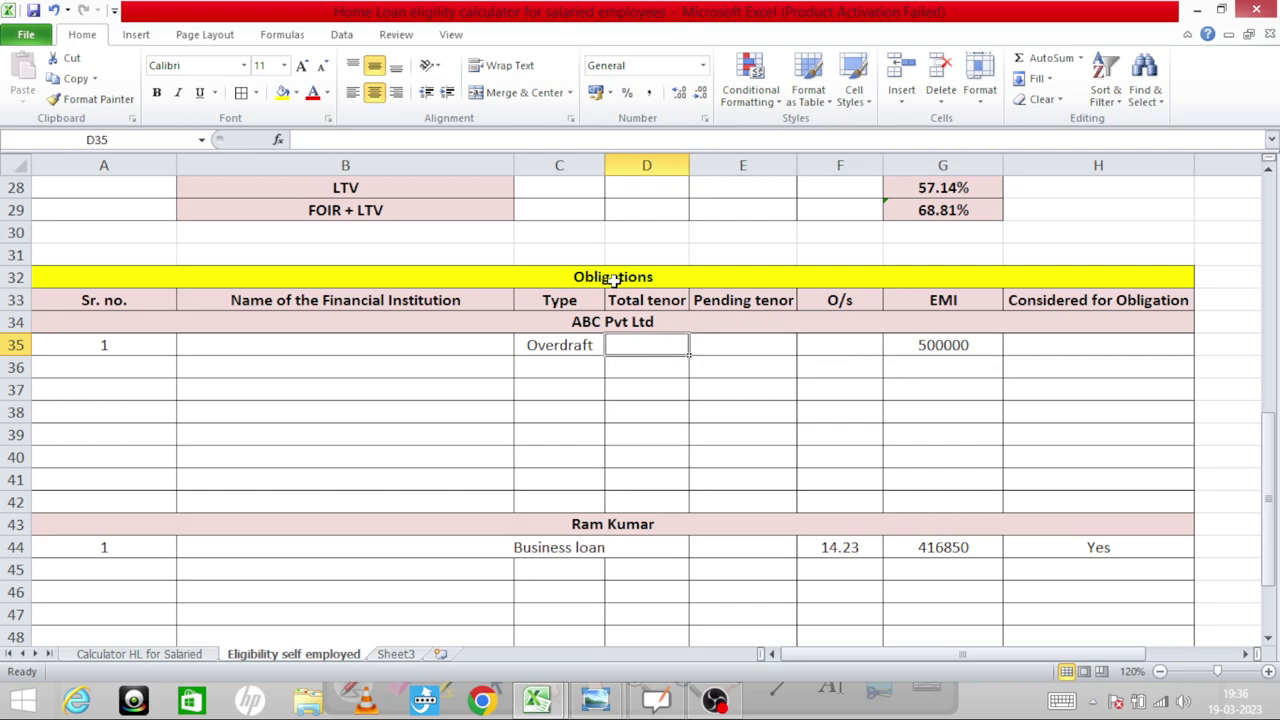
Check the overdraft's amounts in pic11 and enter 6 as its O/s in ABC Pvt Ltd's first obligation row
{"action": "key", "text": "alt+Tab"}
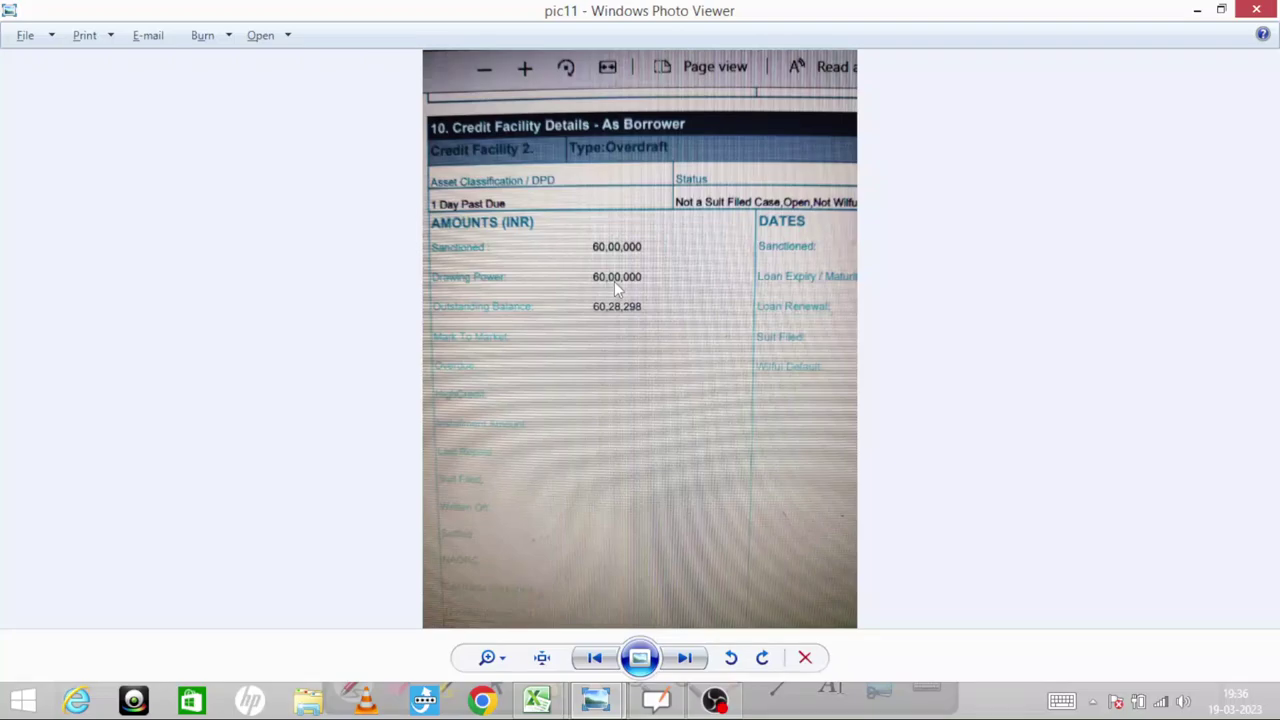
{"action": "key", "text": "alt+Tab"}
{"action": "key", "text": "Right"}
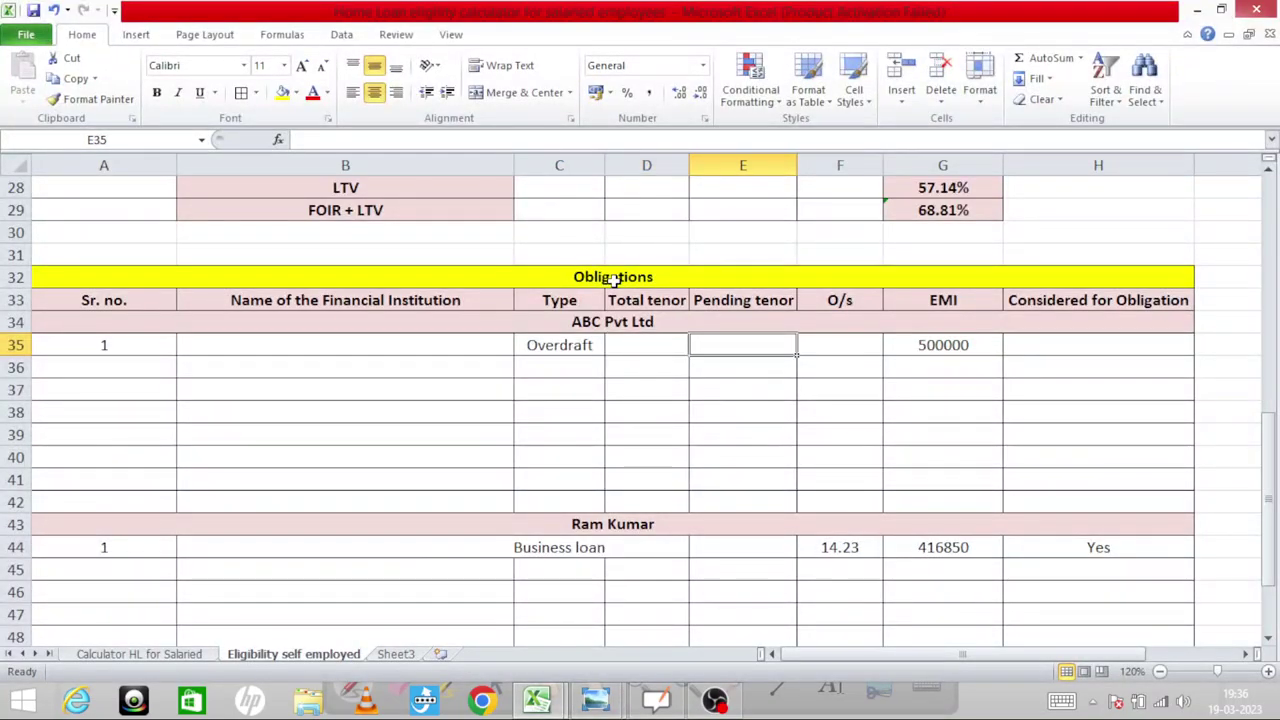
{"action": "key", "text": "Right"}
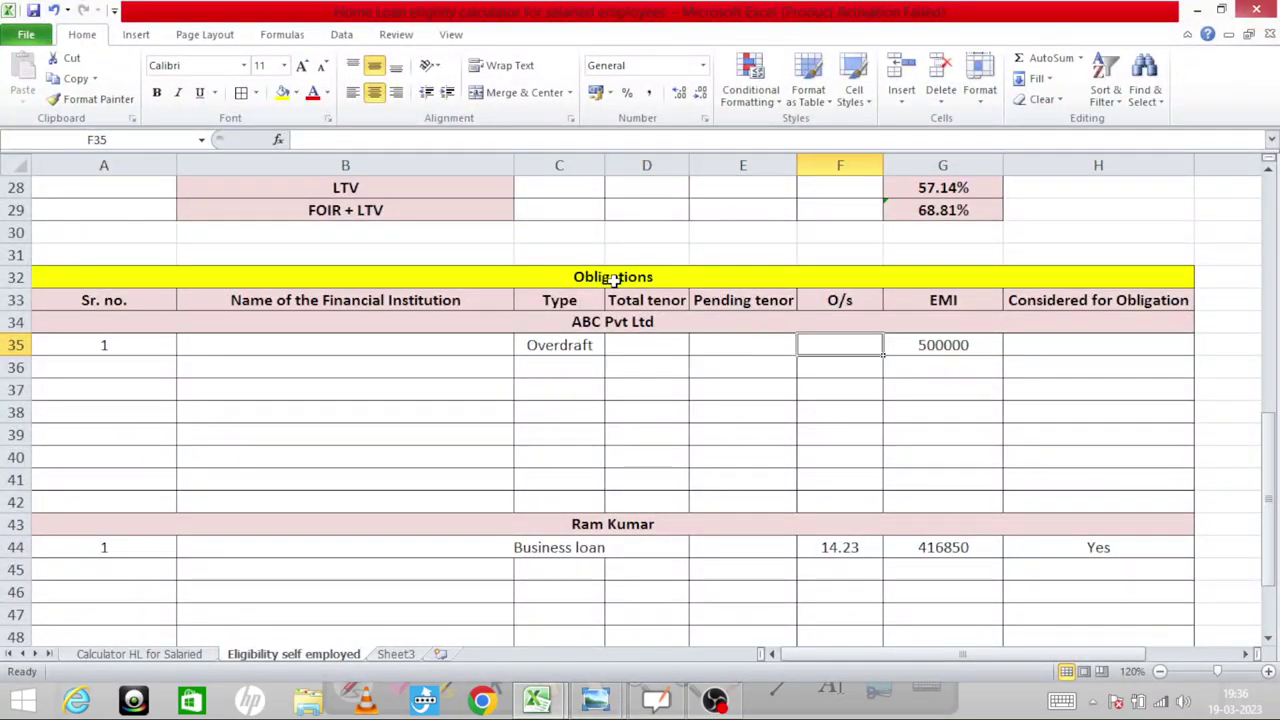
{"action": "type", "text": "6"}
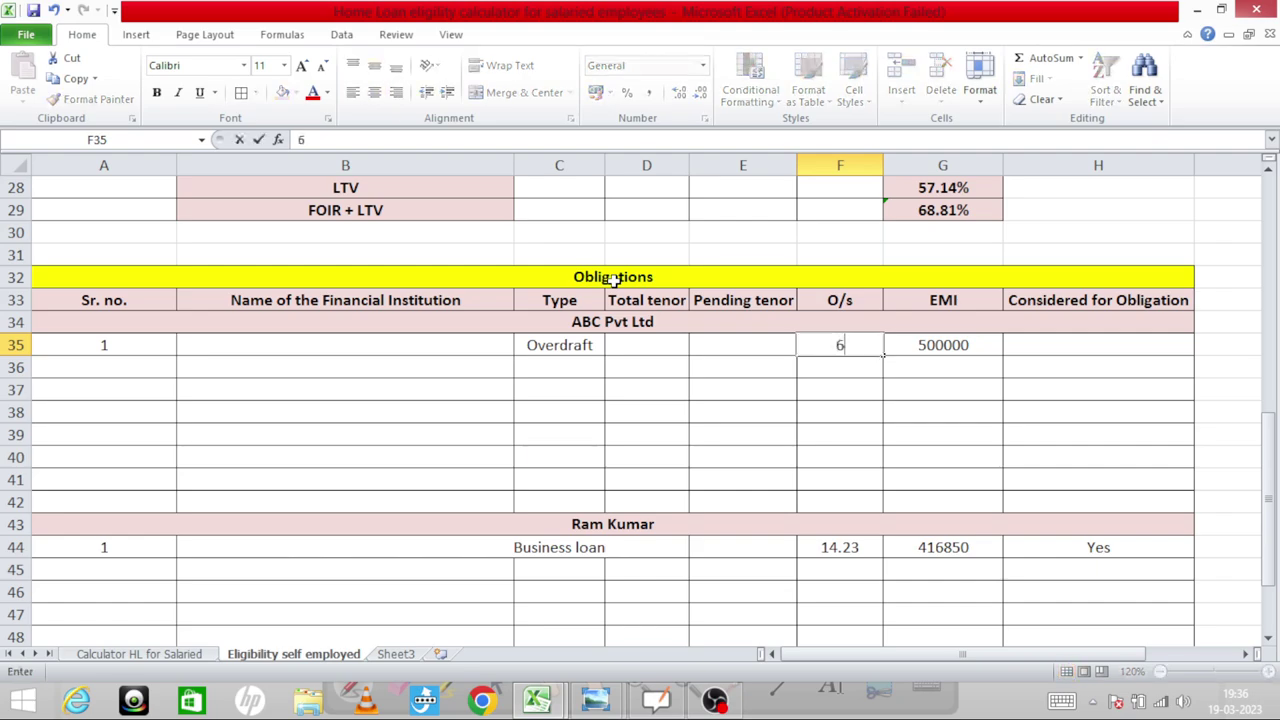
{"action": "key", "text": "Right"}
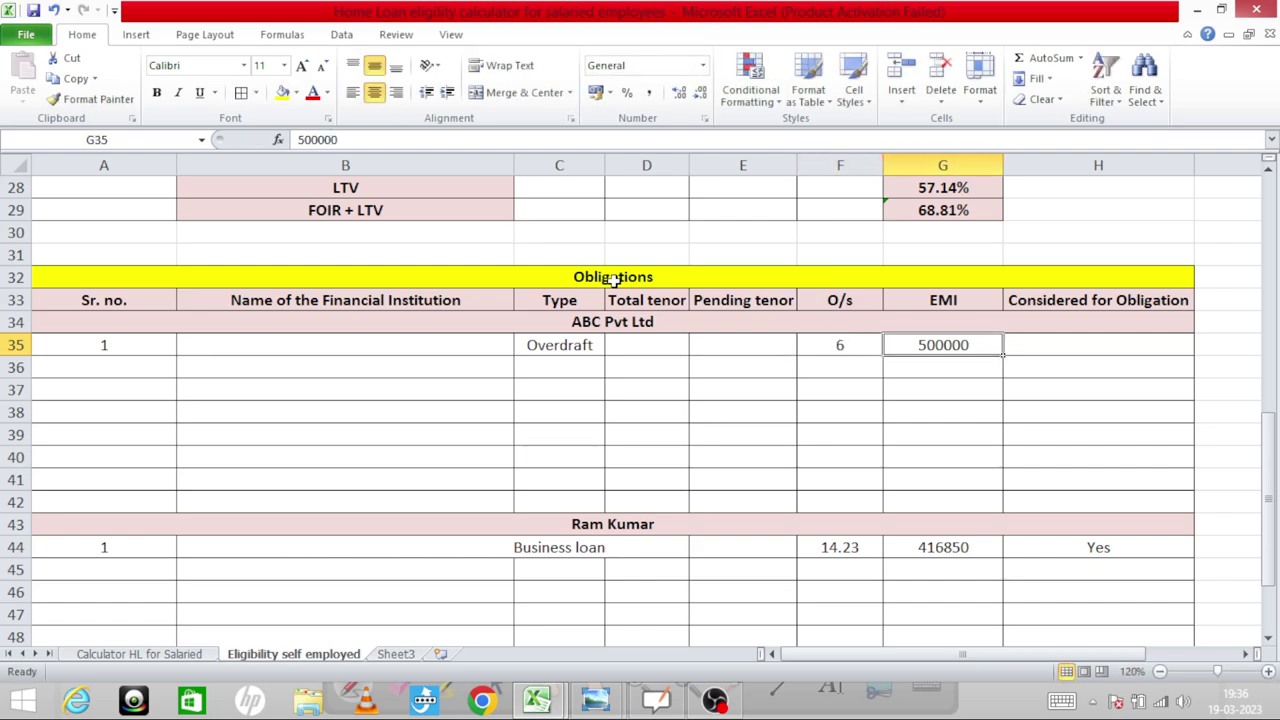
Calculate the overdraft's EMI in ABC Pvt Ltd's first obligation row as its O/s multiplied by 9%, using =F35*9%
{"action": "type", "text": "="}
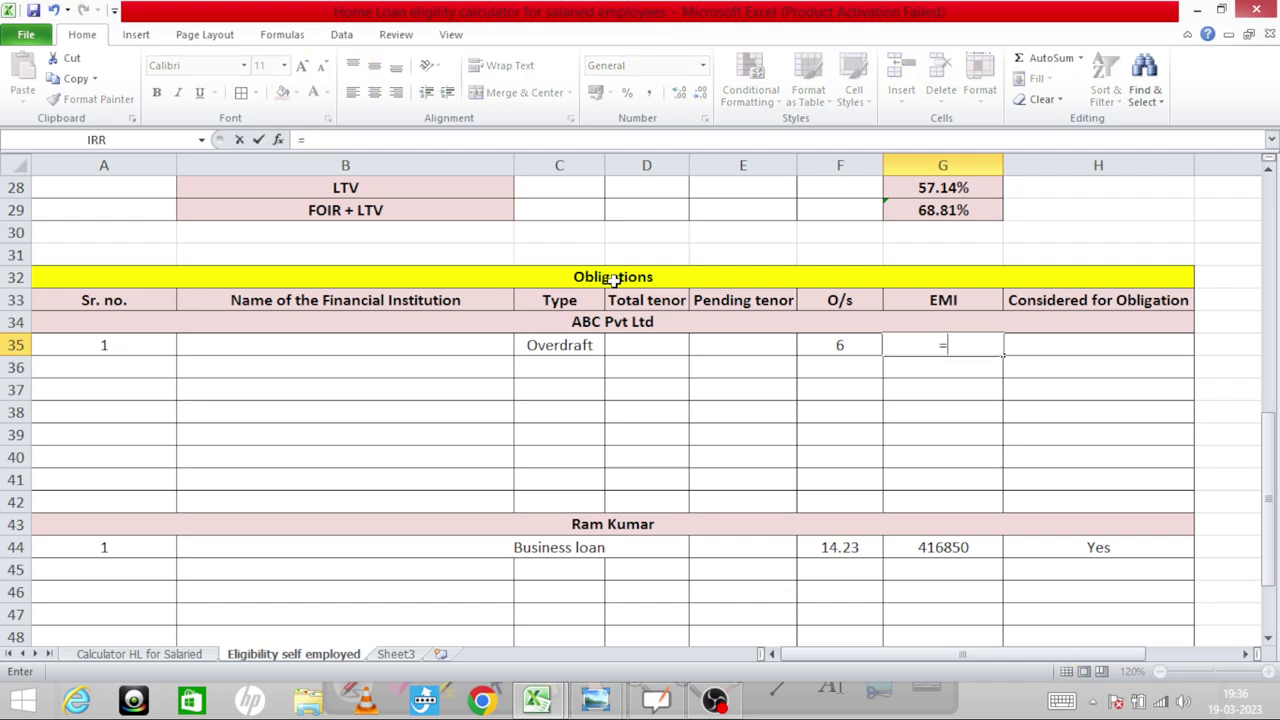
{"action": "key", "text": "Left"}
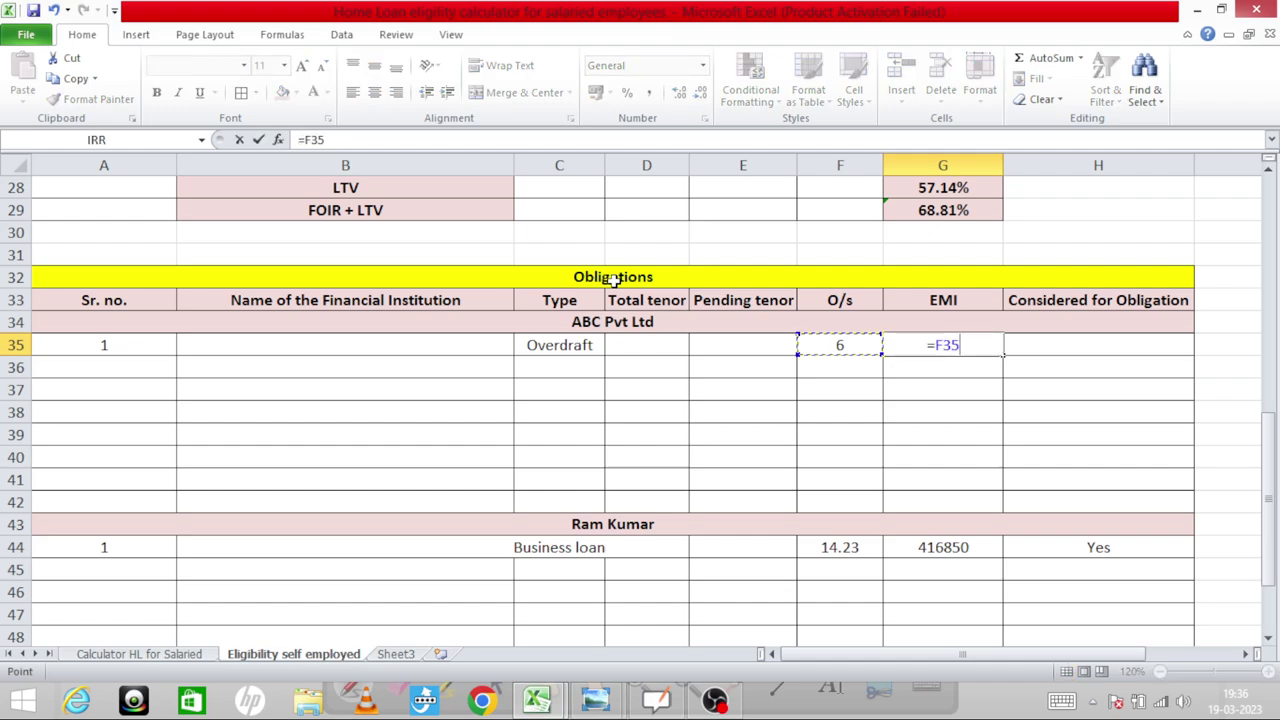
{"action": "type", "text": "*9%"}
{"action": "key", "text": "Return"}
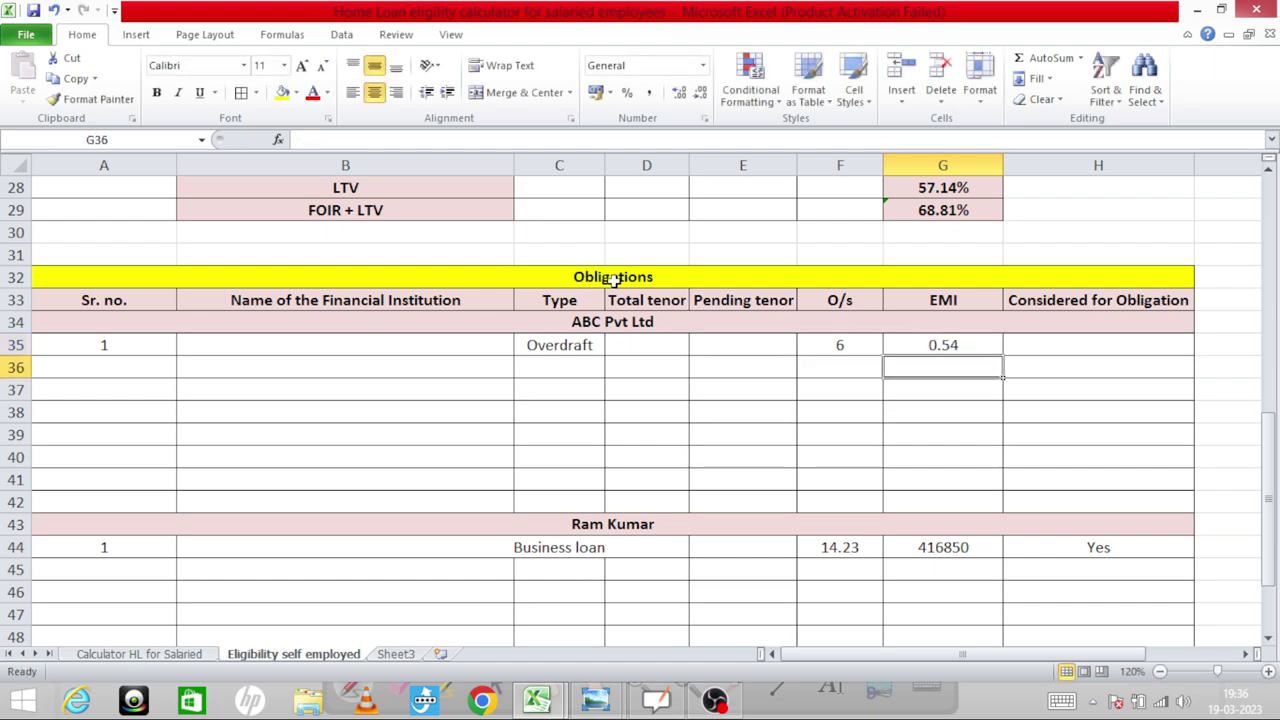
Enter Yes under Considered for Obligation for ABC Pvt Ltd's overdraft
{"action": "key", "text": "Up"}
{"action": "key", "text": "Up"}
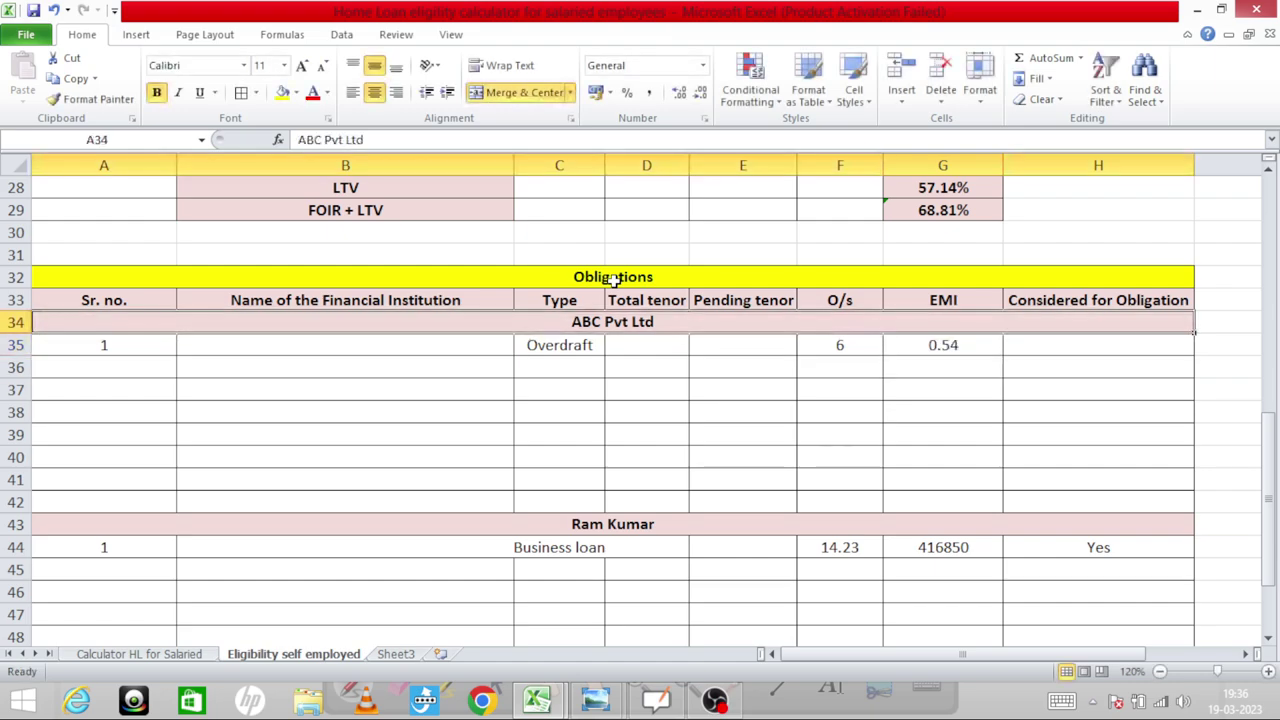
{"action": "key", "text": "Up"}
{"action": "key", "text": "Down"}
{"action": "key", "text": "Down"}
{"action": "key", "text": "Right"}
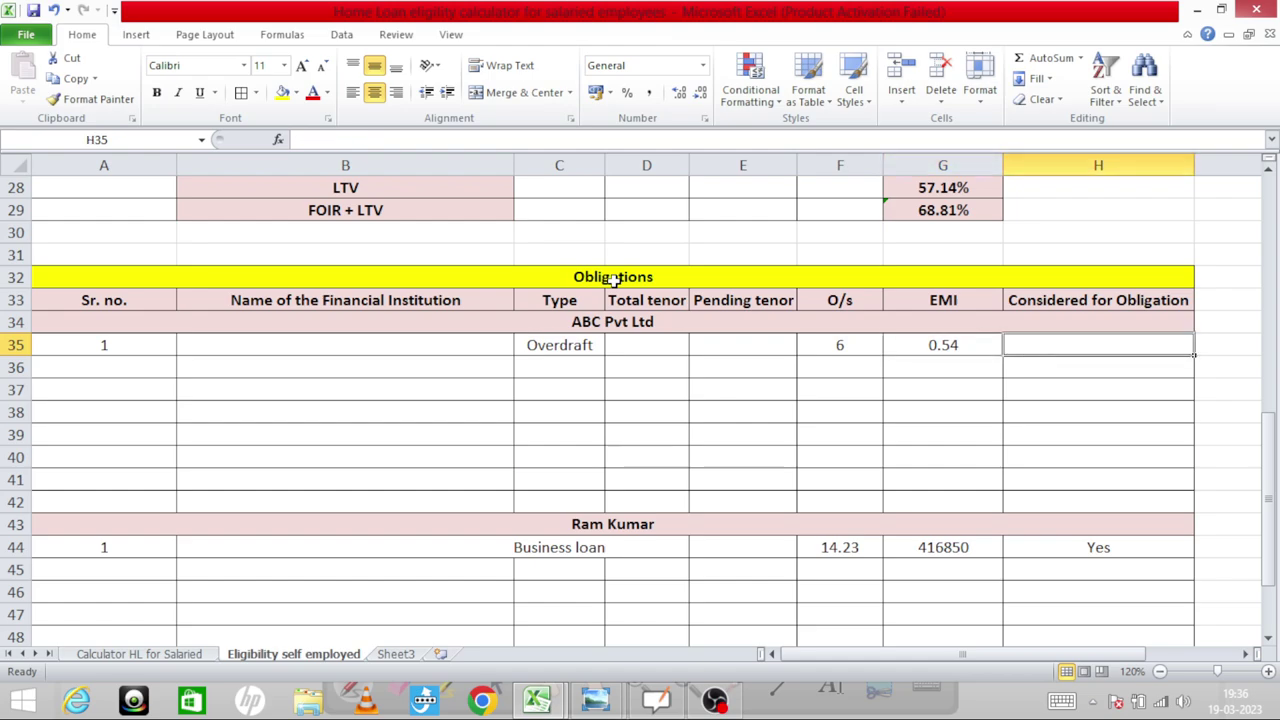
{"action": "type", "text": "Yes"}
{"action": "key", "text": "Return"}
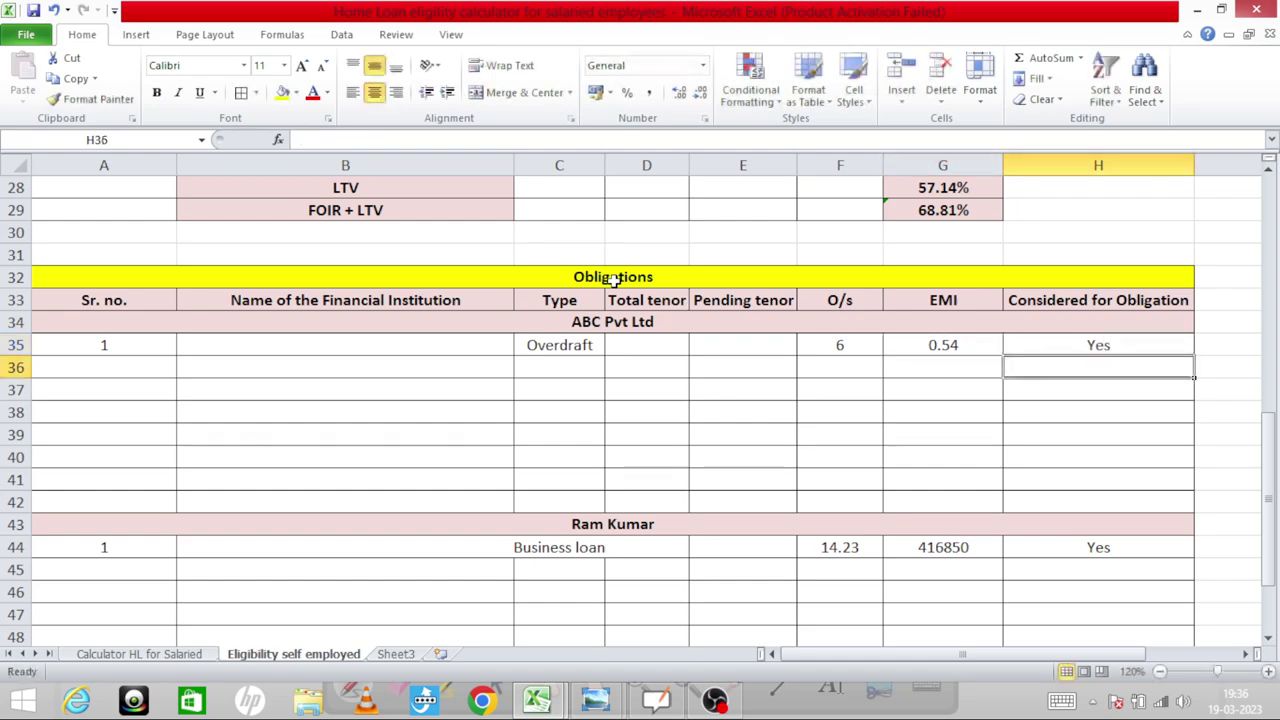
Close pic11 and check the facility type, amounts, dates and tenure of Credit Facility 11 in pic16
{"action": "key", "text": "alt+Tab"}
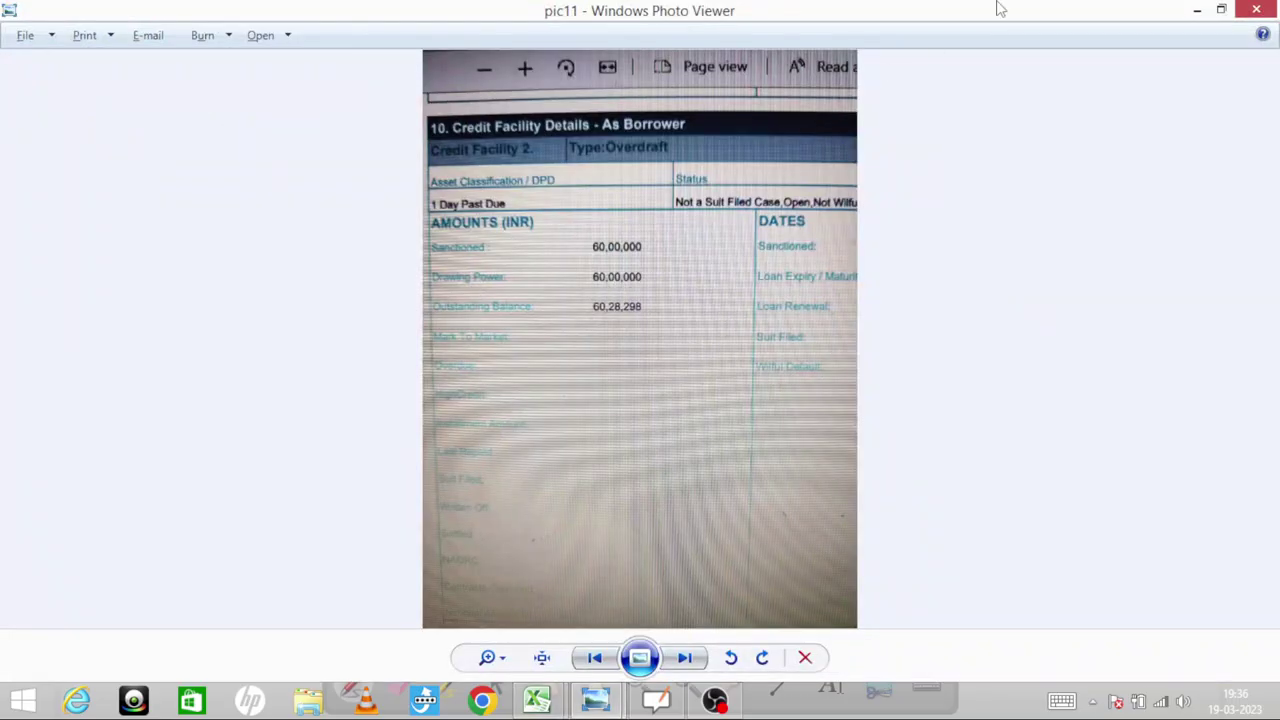
{"action": "left_click", "coordinate": [1256, 10]}
{"action": "key", "text": "alt+Tab"}
{"action": "key", "text": "alt+Tab"}
{"action": "key", "text": "alt+Tab"}
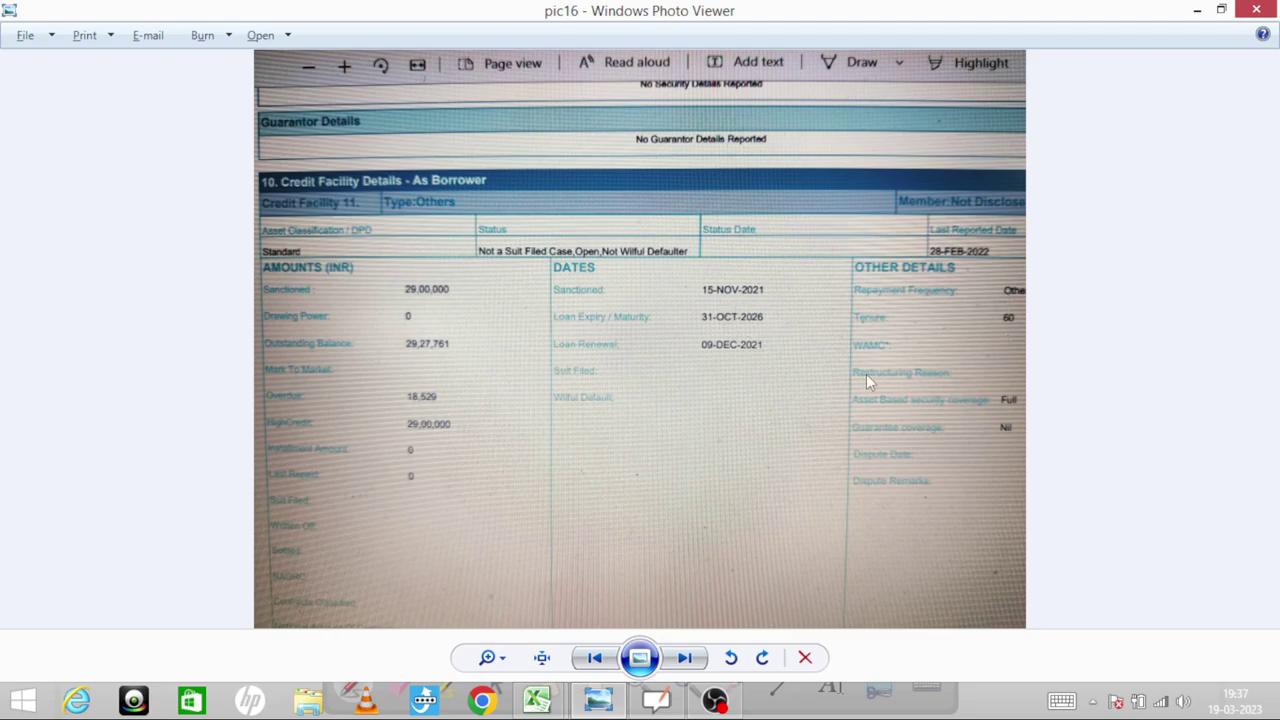
Start ABC Pvt Ltd's second obligation row with serial number 2 and type Other, taken from pic16
{"action": "key", "text": "alt+Tab"}
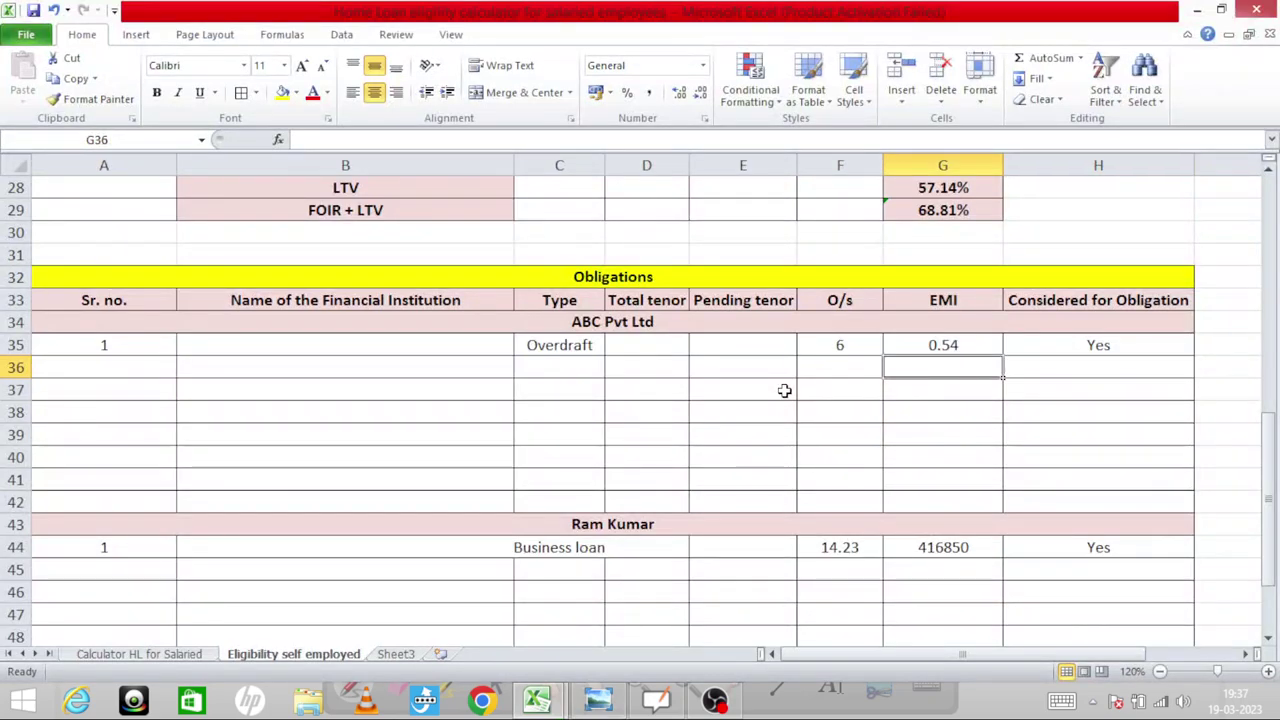
{"action": "key", "text": "Left"}
{"action": "key", "text": "Left"}
{"action": "key", "text": "Left"}
{"action": "key", "text": "Left"}
{"action": "key", "text": "Left"}
{"action": "key", "text": "Left"}
{"action": "type", "text": "2"}
{"action": "key", "text": "Tab"}
{"action": "key", "text": "Tab"}
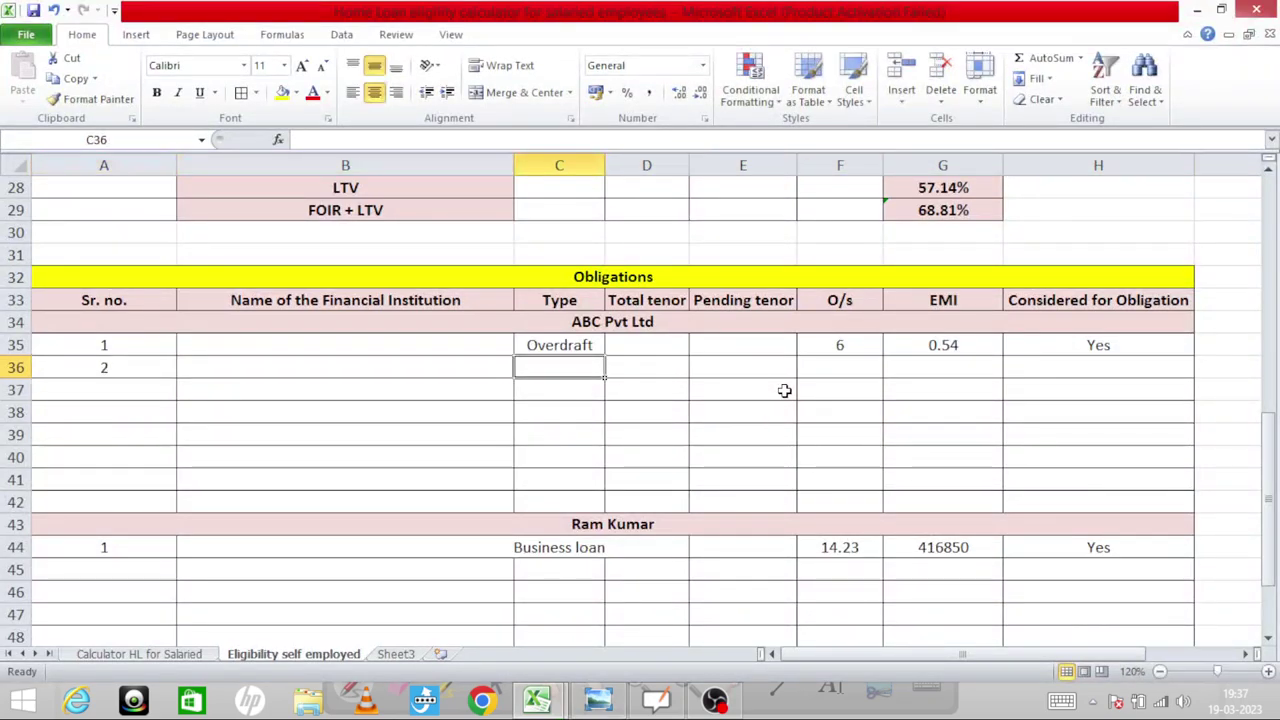
{"action": "key", "text": "alt+Tab"}
{"action": "key", "text": "alt+Tab"}
{"action": "type", "text": "Other"}
{"action": "key", "text": "Tab"}
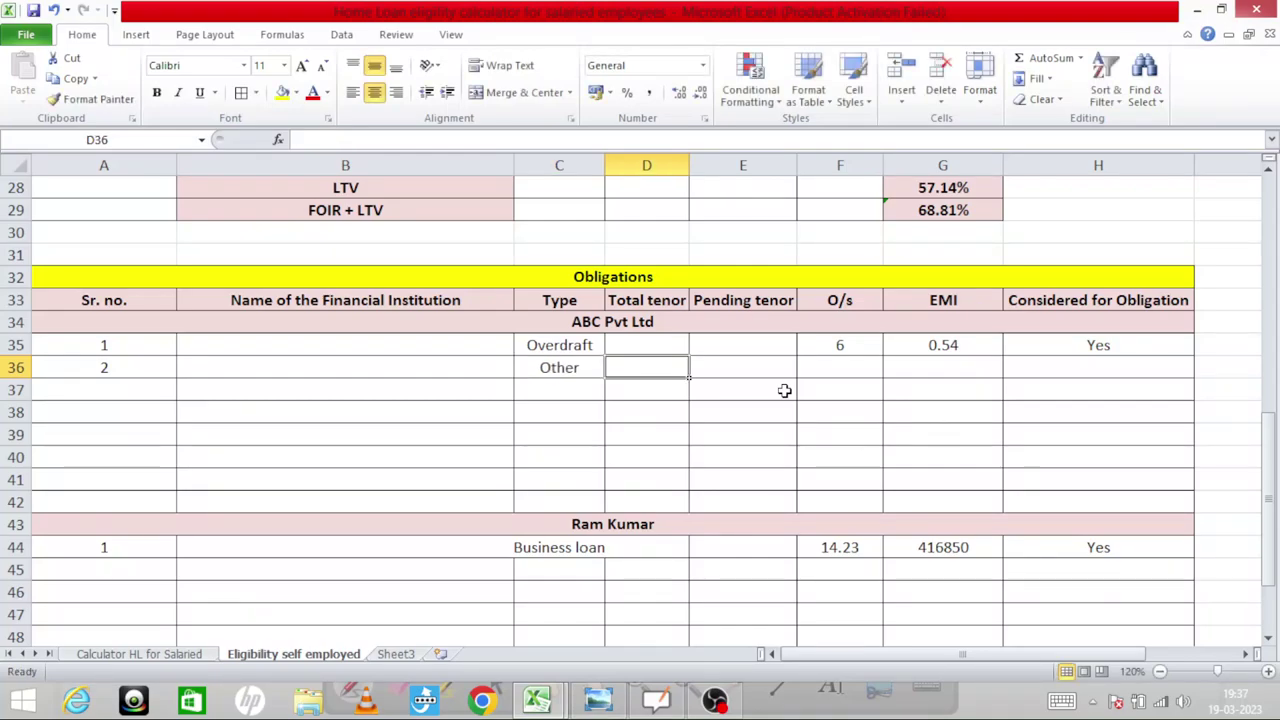
Check the tenure and dates in pic16 and enter a total tenor of 60 and a pending tenor of 44 for the Other facility
{"action": "key", "text": "alt+Tab"}
{"action": "key", "text": "alt+Tab"}
{"action": "type", "text": "60"}
{"action": "key", "text": "Tab"}
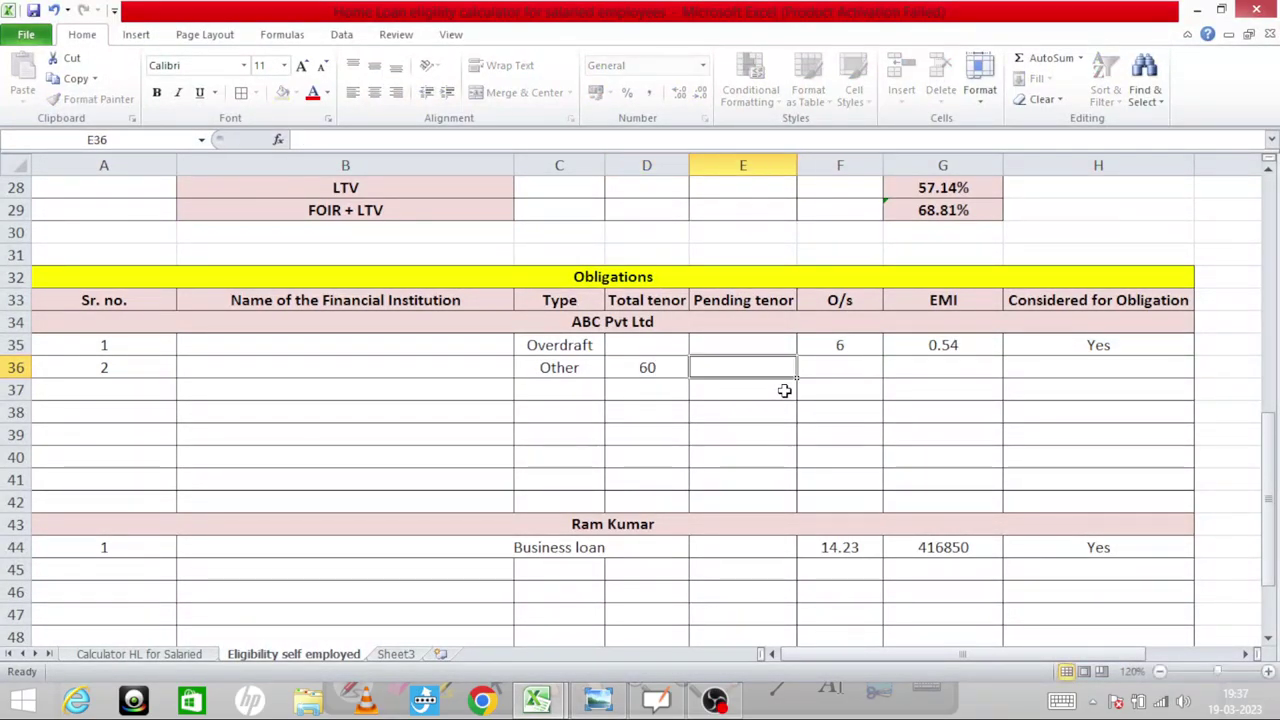
{"action": "key", "text": "alt+Tab"}
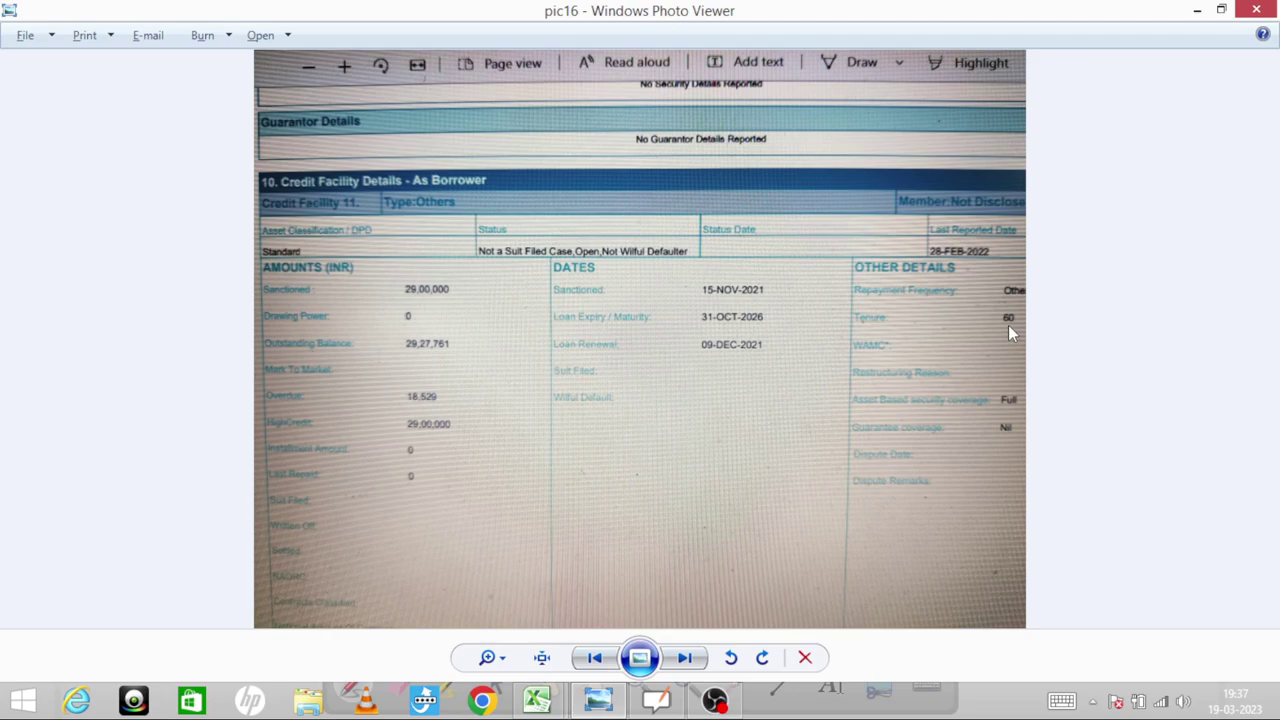
{"action": "key", "text": "alt+Tab"}
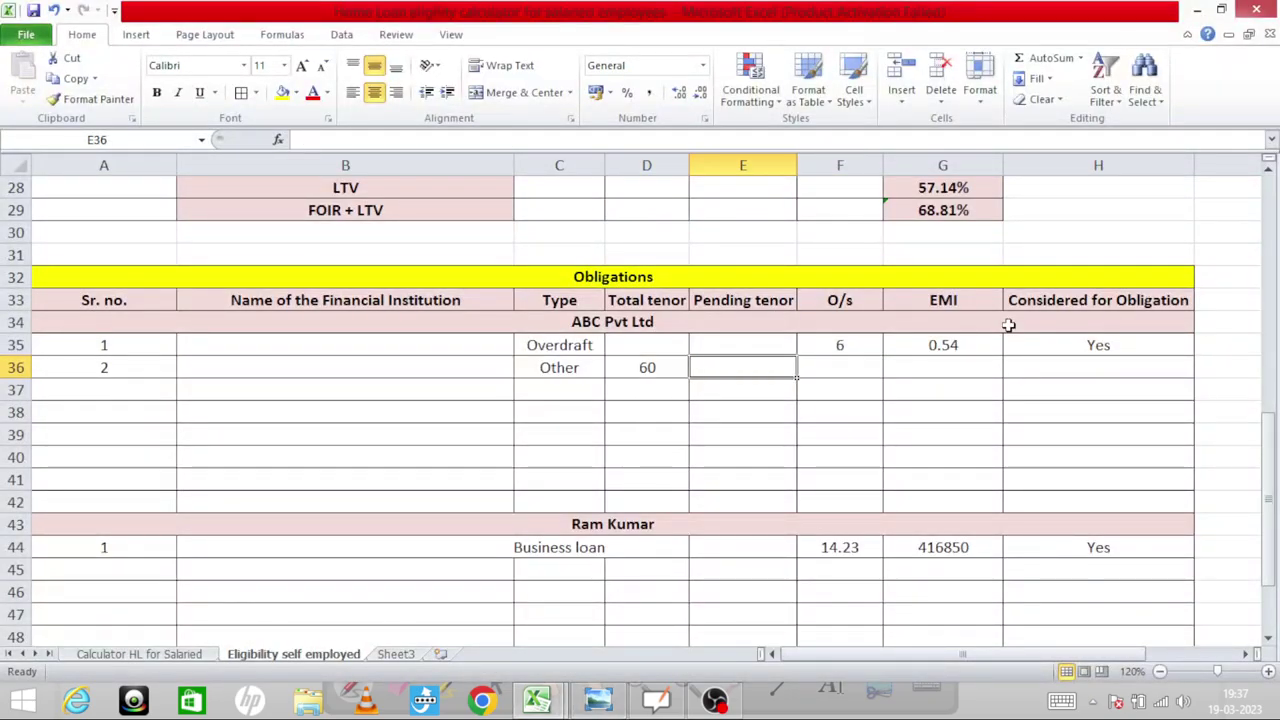
{"action": "type", "text": "44"}
{"action": "key", "text": "Tab"}
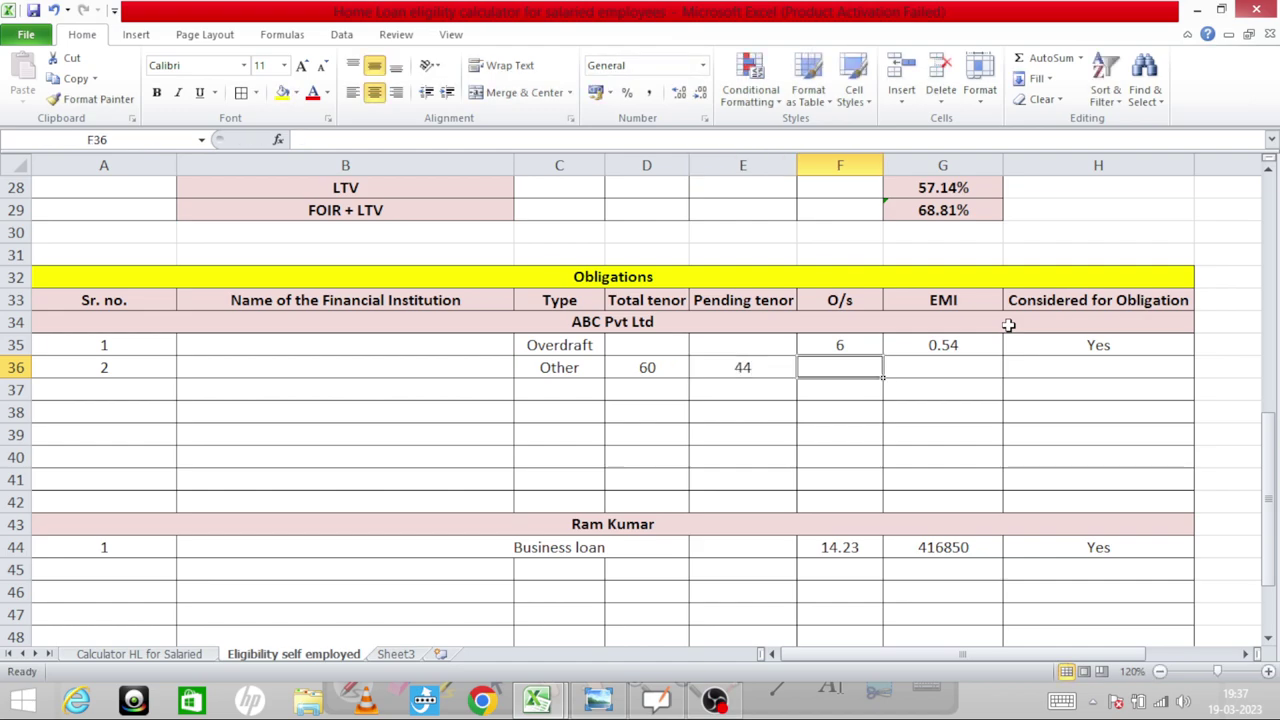
Check the outstanding balance, overdue and installment amounts in pic16 against the Other facility's O/s, EMI and Considered for Obligation cells
{"action": "key", "text": "alt+Tab"}
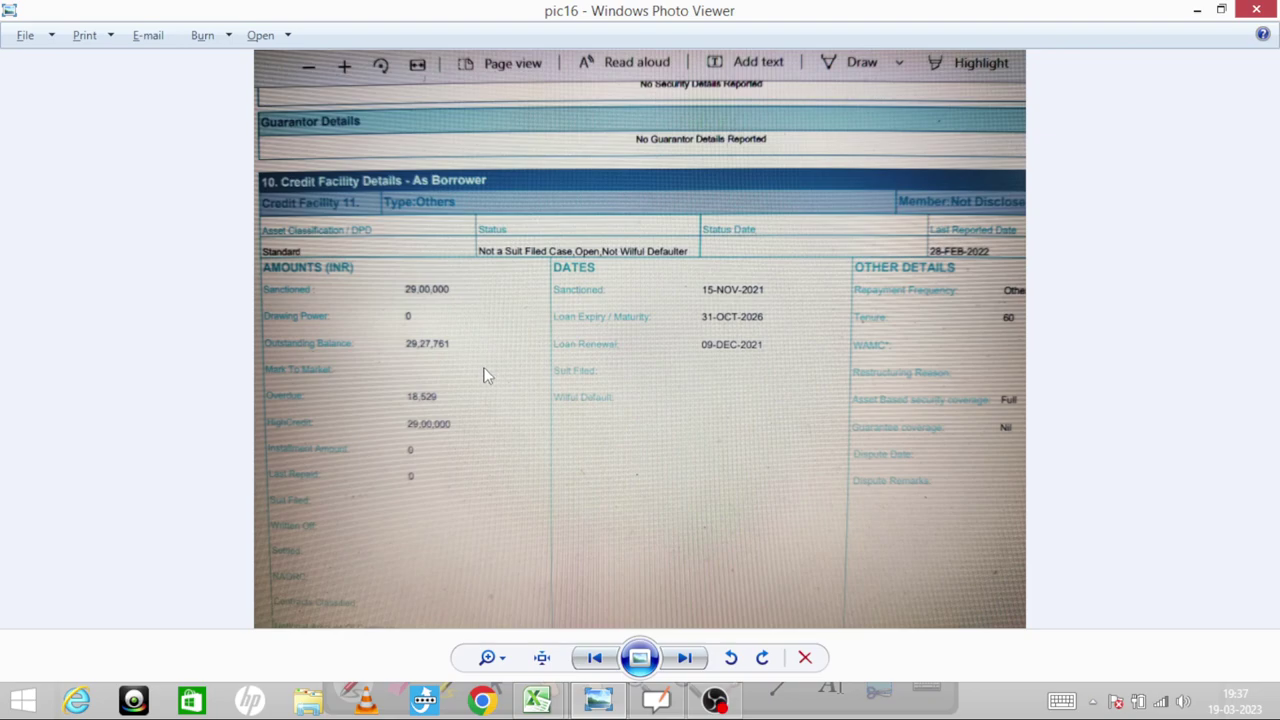
{"action": "key", "text": "alt+Tab"}
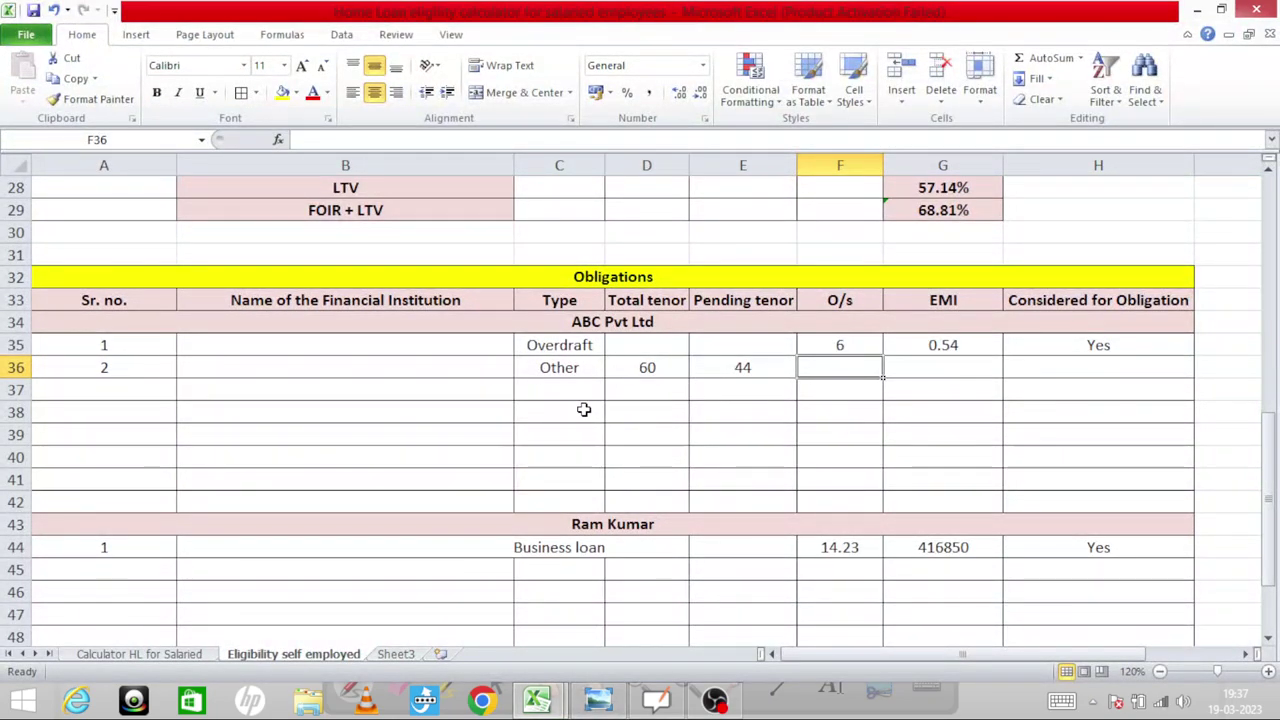
{"action": "key", "text": "Tab"}
{"action": "key", "text": "alt+Tab"}
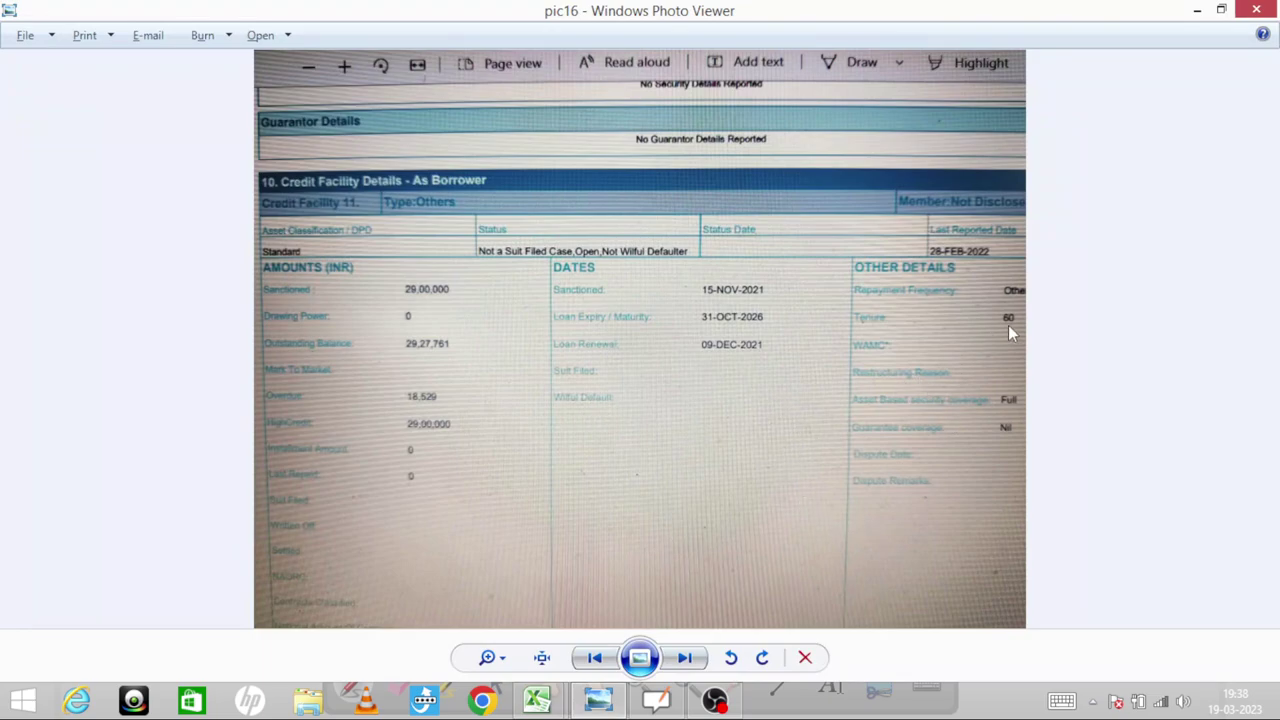
{"action": "key", "text": "alt+Tab"}
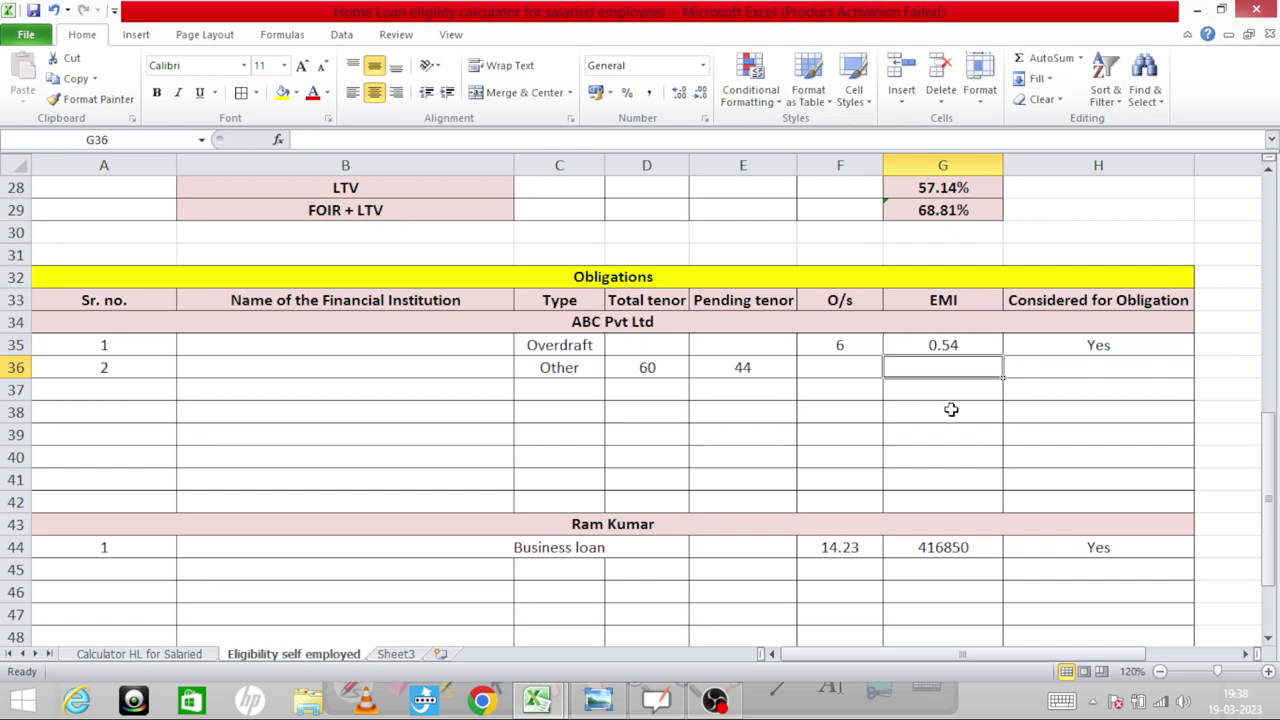
{"action": "key", "text": "Right"}
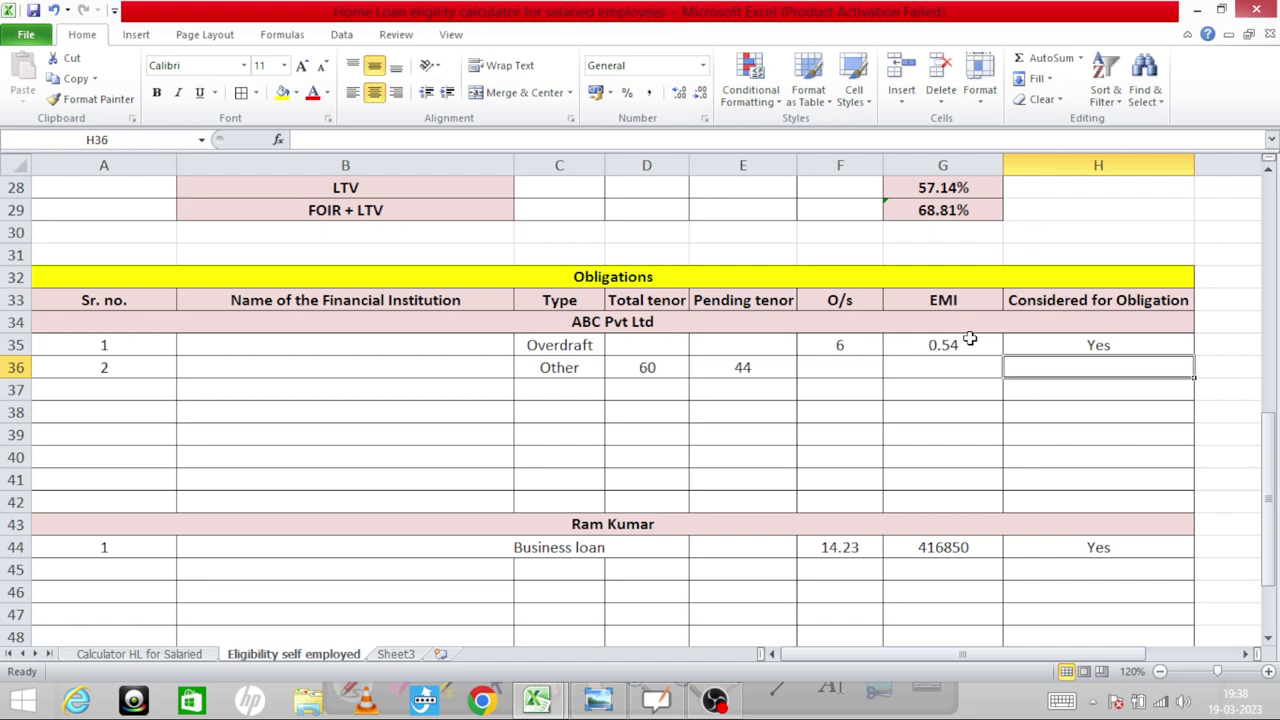
{"action": "key", "text": "alt+Tab"}
{"action": "key", "text": "alt+Tab"}
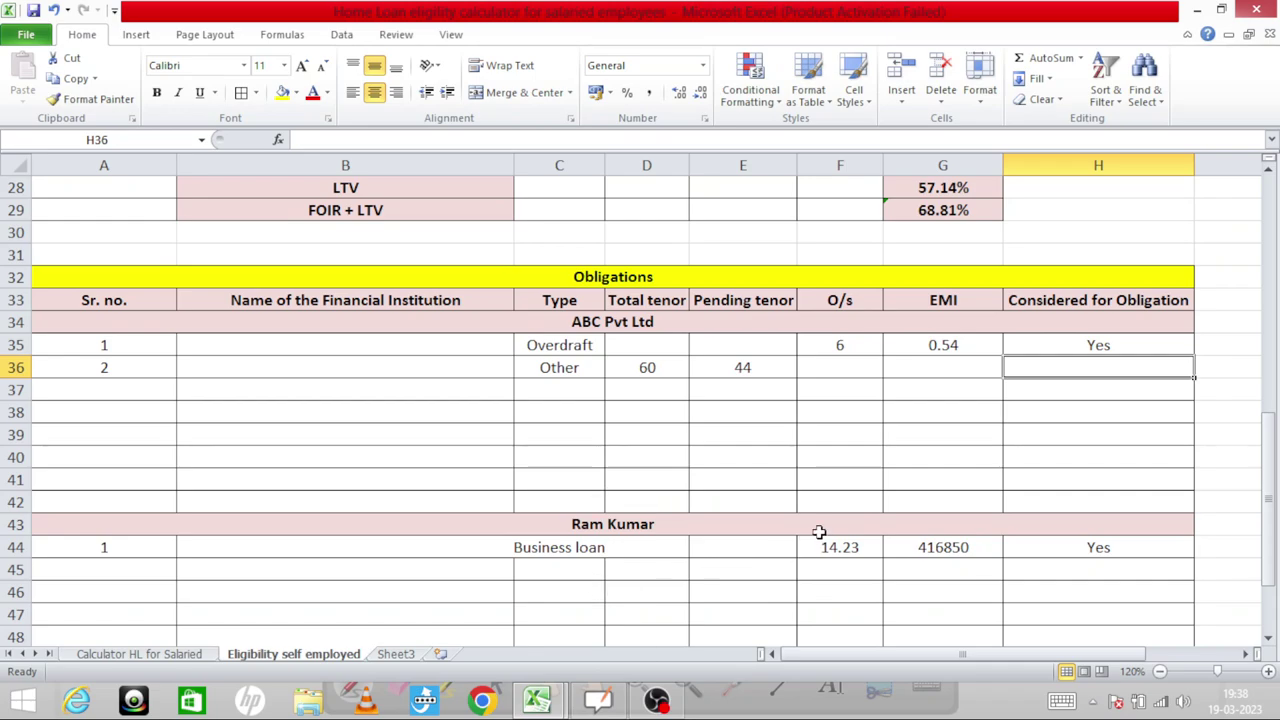
{"action": "key", "text": "alt+Tab"}
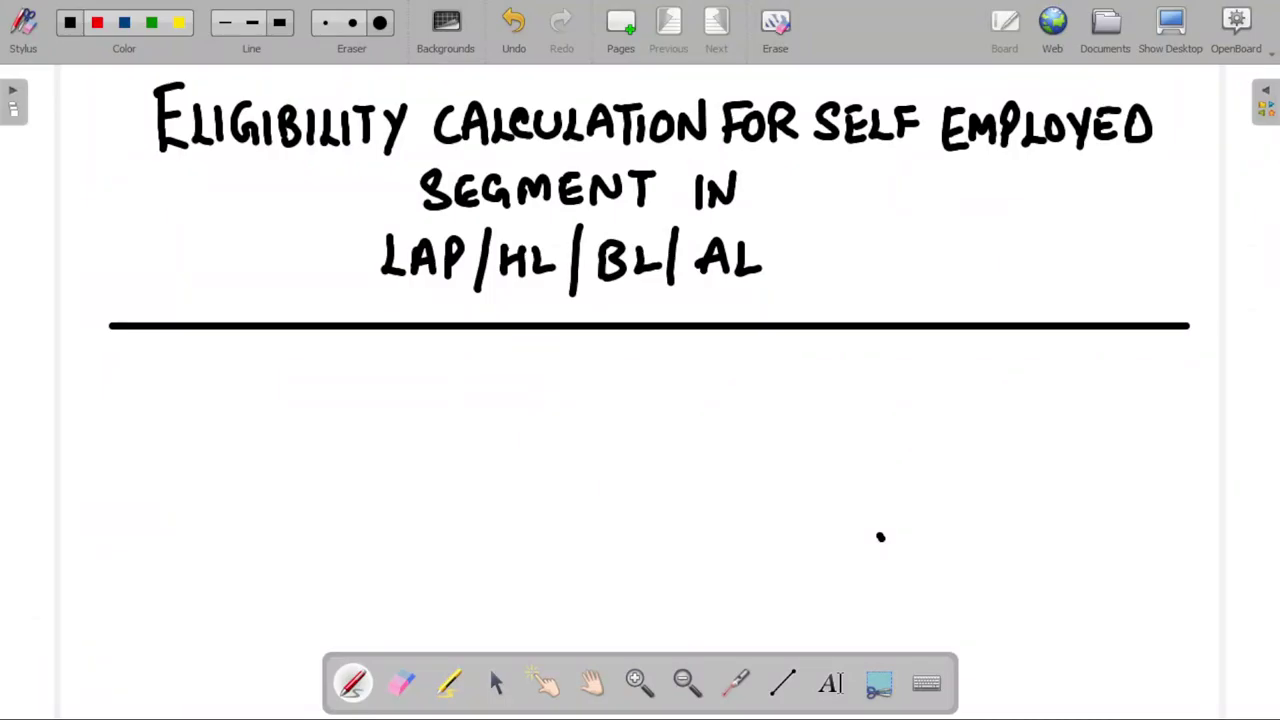
{"action": "key", "text": "alt+Tab"}
{"action": "key", "text": "alt+Tab"}
{"action": "key", "text": "alt+Tab"}
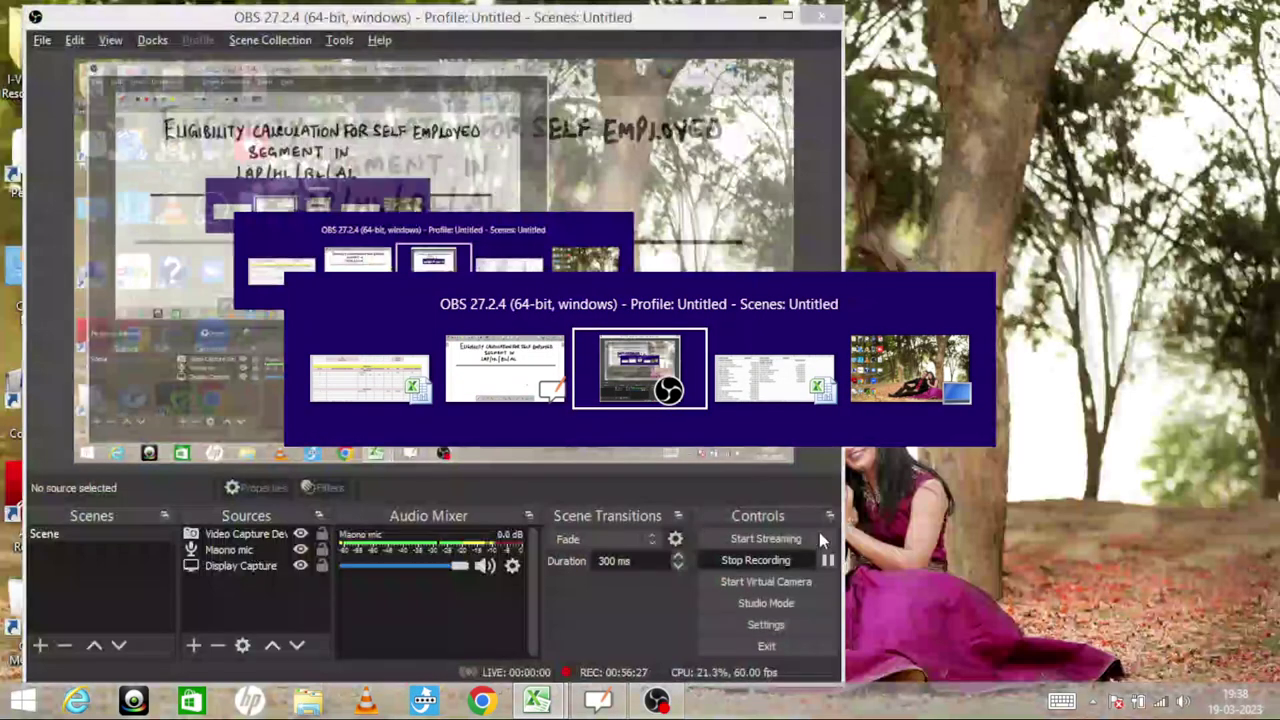
{"action": "key", "text": "alt+Tab"}
{"action": "key", "text": "alt+Tab"}
{"action": "key", "text": "alt+Tab"}
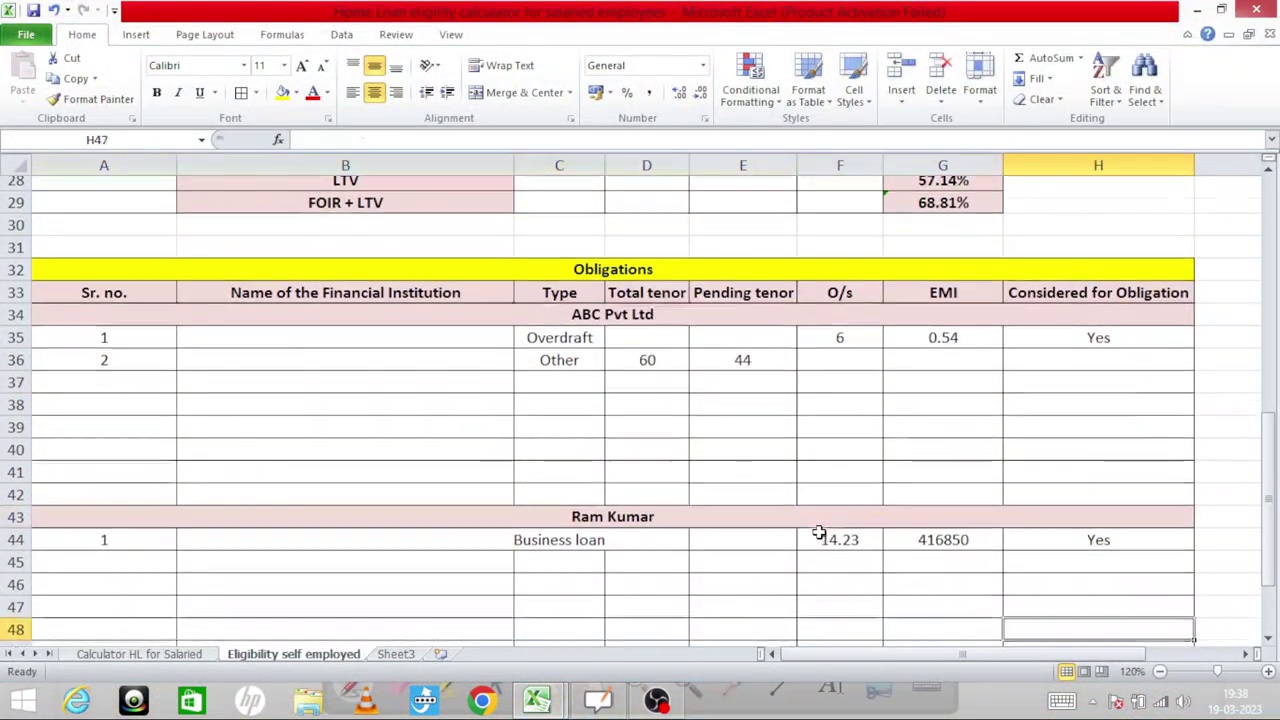
Review the EMI column of the Obligations table, from the company's rows through the co-applicant's business loan to the Total row
{"action": "key", "text": "Down"}
{"action": "key", "text": "Down"}
{"action": "key", "text": "Down"}
{"action": "key", "text": "Down"}
{"action": "key", "text": "Down"}
{"action": "key", "text": "Left"}
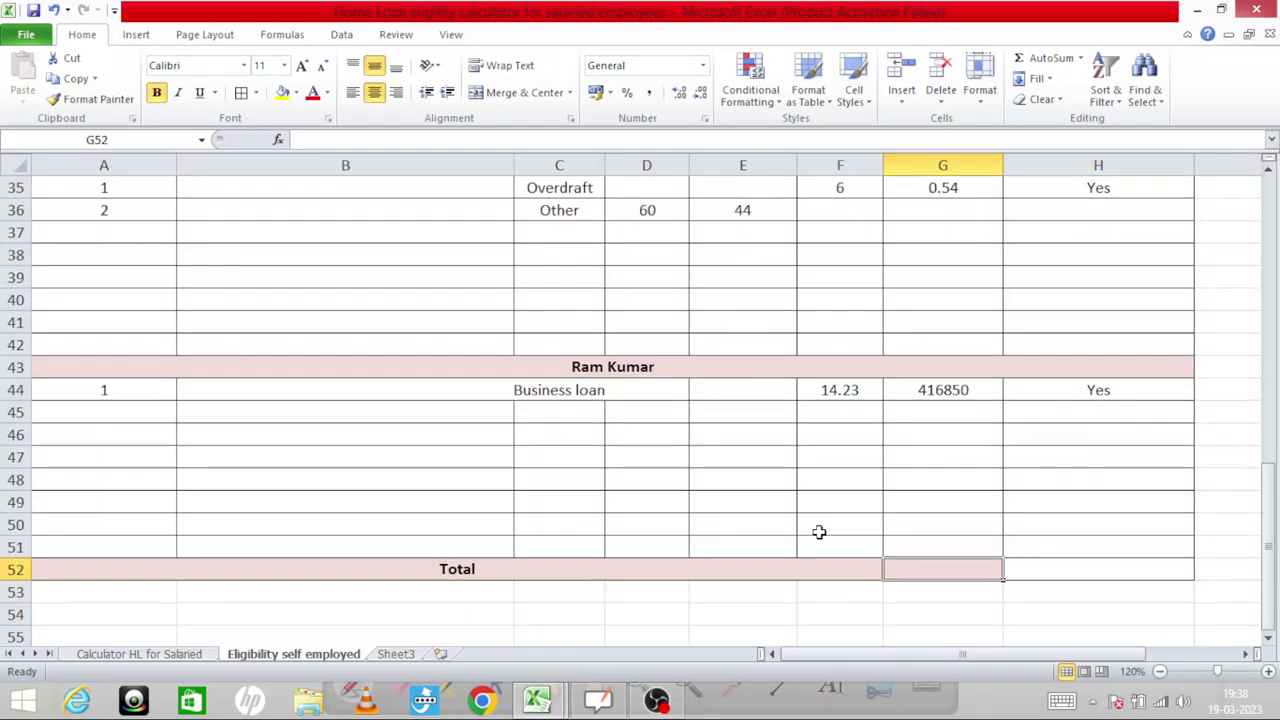
{"action": "key", "text": "Up"}
{"action": "key", "text": "Up"}
{"action": "key", "text": "Up"}
{"action": "key", "text": "Up"}
{"action": "key", "text": "Up"}
{"action": "key", "text": "Up"}
{"action": "key", "text": "Right"}
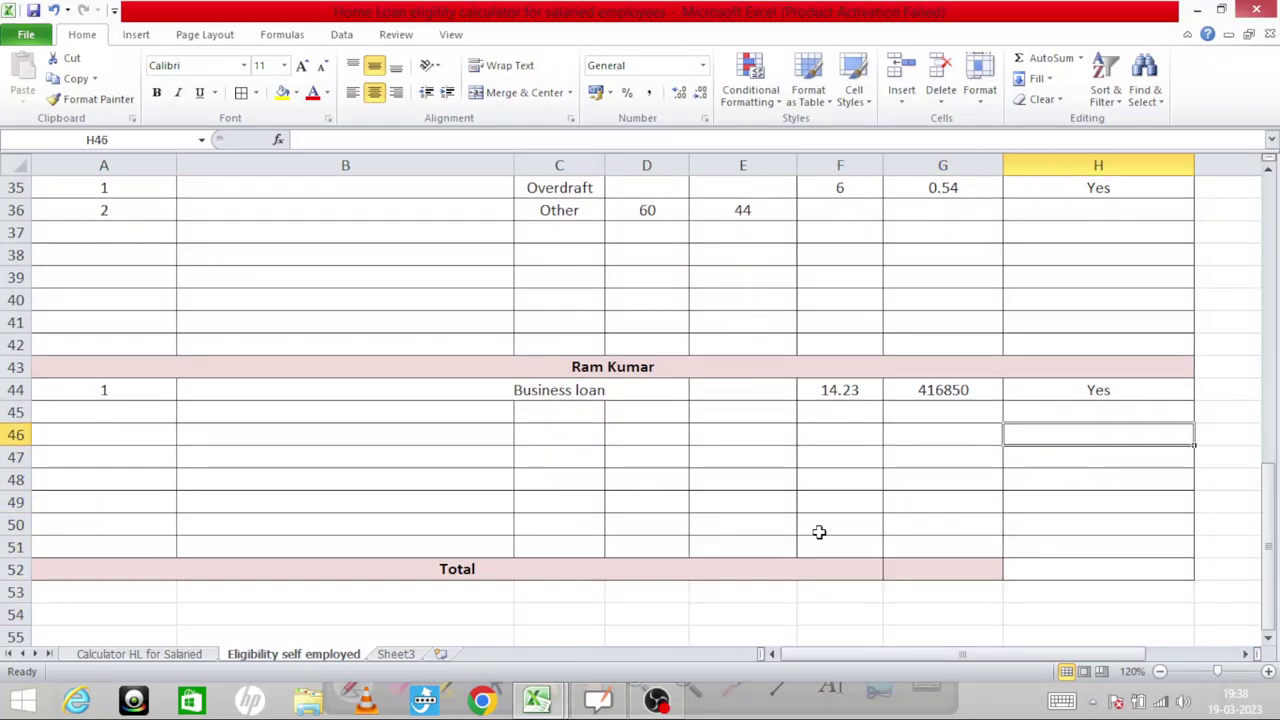
{"action": "key", "text": "Up"}
{"action": "key", "text": "Left"}
{"action": "key", "text": "Up"}
{"action": "key", "text": "Up"}
{"action": "key", "text": "Up"}
{"action": "key", "text": "Up"}
{"action": "key", "text": "Up"}
{"action": "key", "text": "Up"}
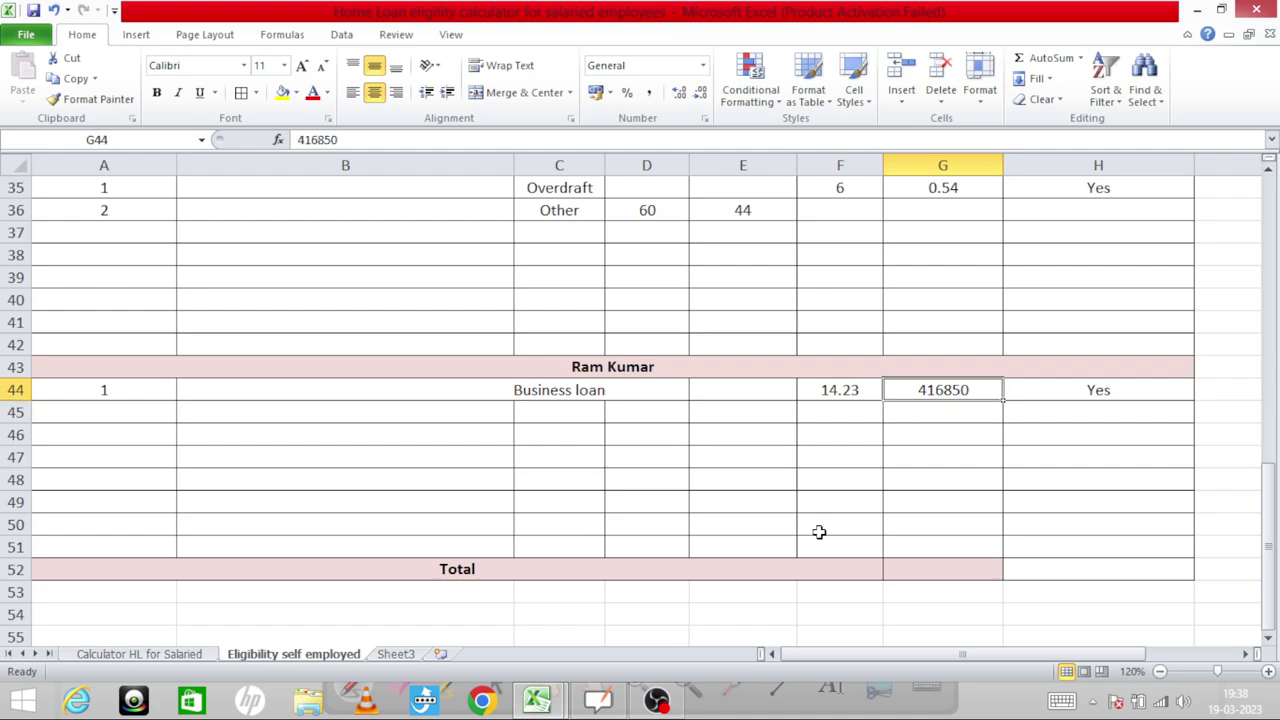
{"action": "key", "text": "Up"}
{"action": "key", "text": "Up"}
{"action": "key", "text": "Up"}
{"action": "key", "text": "Up"}
{"action": "key", "text": "Down"}
{"action": "key", "text": "Down"}
{"action": "key", "text": "Down"}
{"action": "key", "text": "Down"}
{"action": "key", "text": "Down"}
{"action": "key", "text": "Down"}
{"action": "key", "text": "Down"}
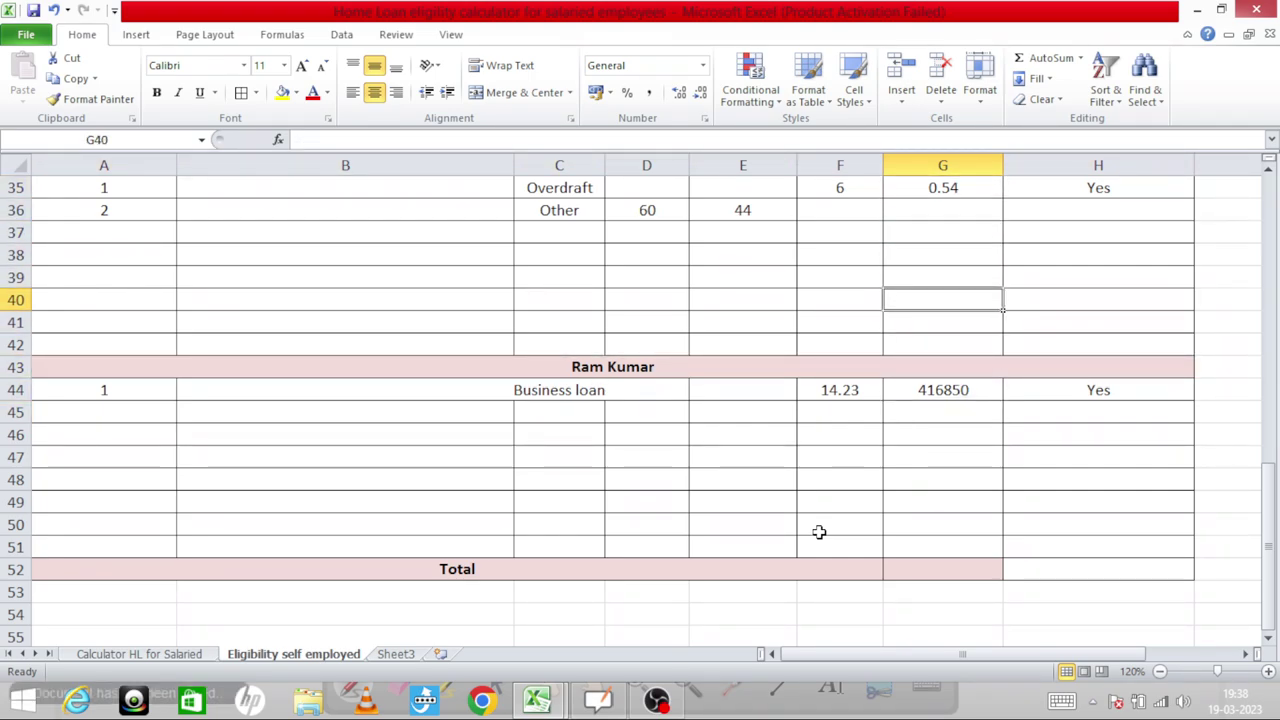
{"action": "key", "text": "Down"}
{"action": "key", "text": "Down"}
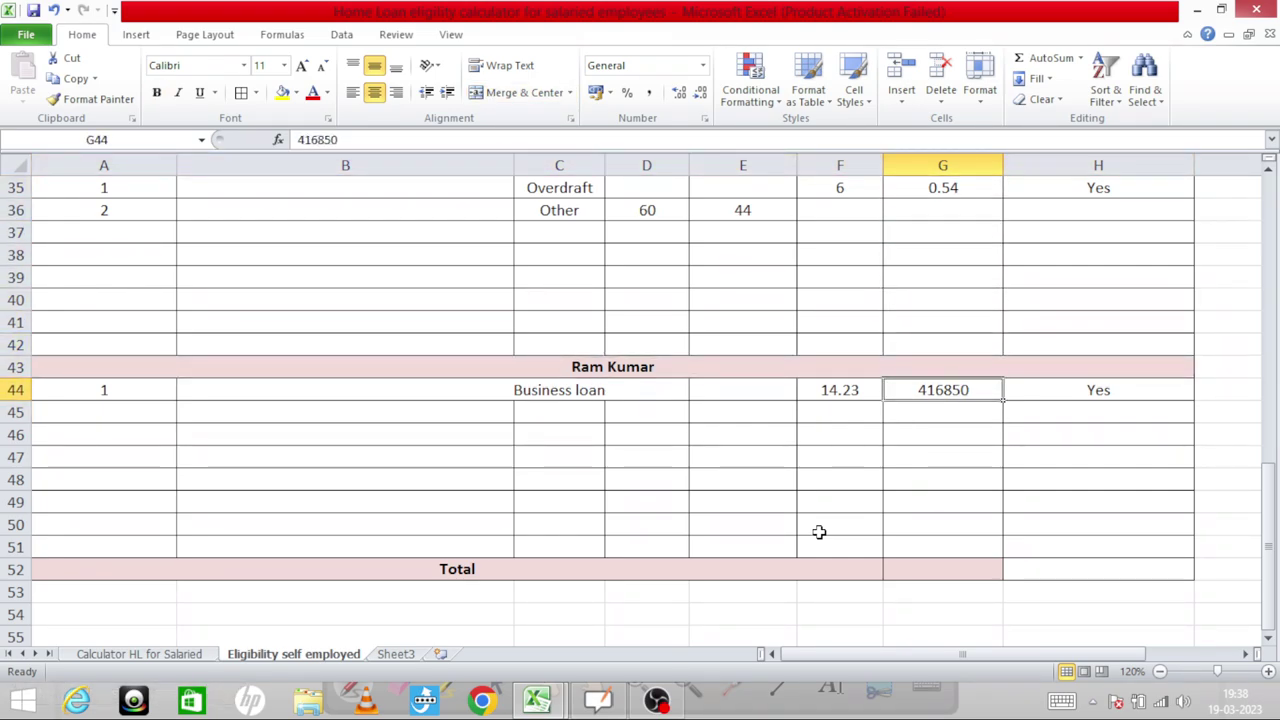
Convert the co-applicant's business loan EMI by changing it to the formula =416850/1000000
{"action": "left_click", "coordinate": [297, 139]}
{"action": "type", "text": "="}
{"action": "key", "text": "Right"}
{"action": "key", "text": "Right"}
{"action": "key", "text": "Right"}
{"action": "key", "text": "Right"}
{"action": "key", "text": "Right"}
{"action": "key", "text": "Right"}
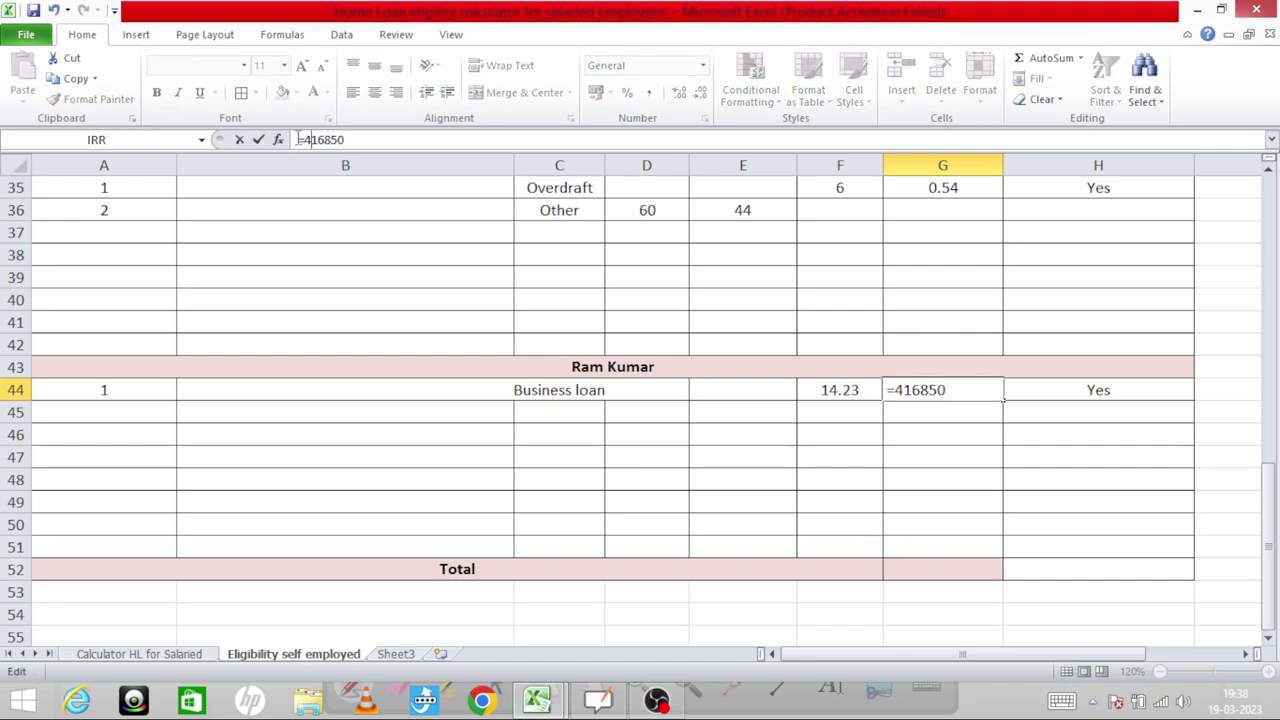
{"action": "type", "text": "/1000000"}
{"action": "key", "text": "Return"}
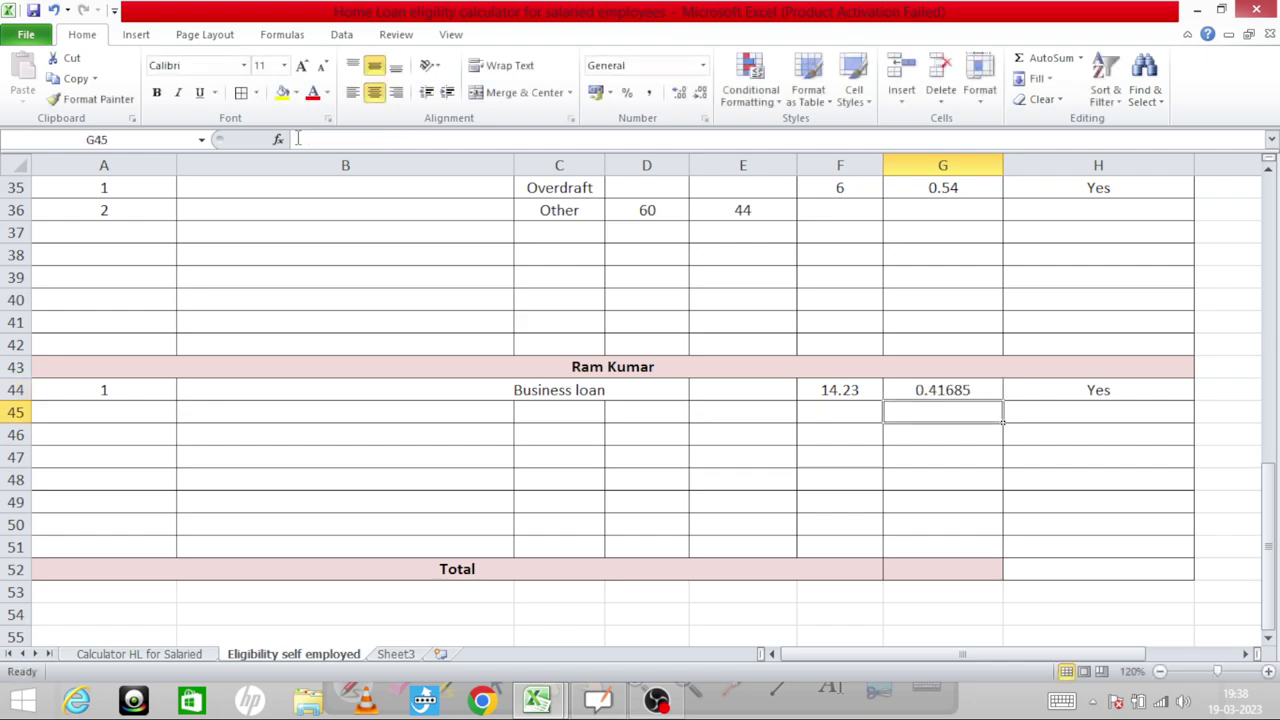
{"action": "key", "text": "Up"}
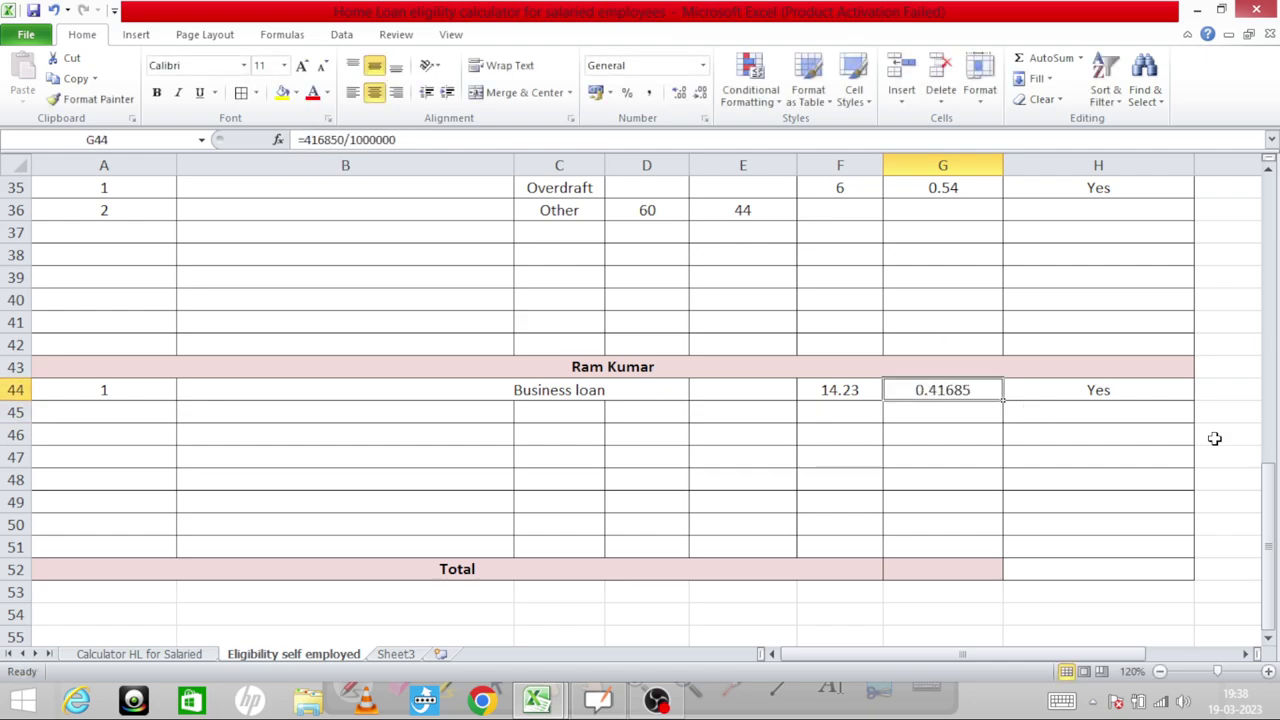
Compare the EMI of ABC Pvt Ltd's overdraft with that of the co-applicant's business loan in the Obligations table
{"action": "left_click_drag", "start_coordinate": [1268, 478], "coordinate": [1274, 420]}
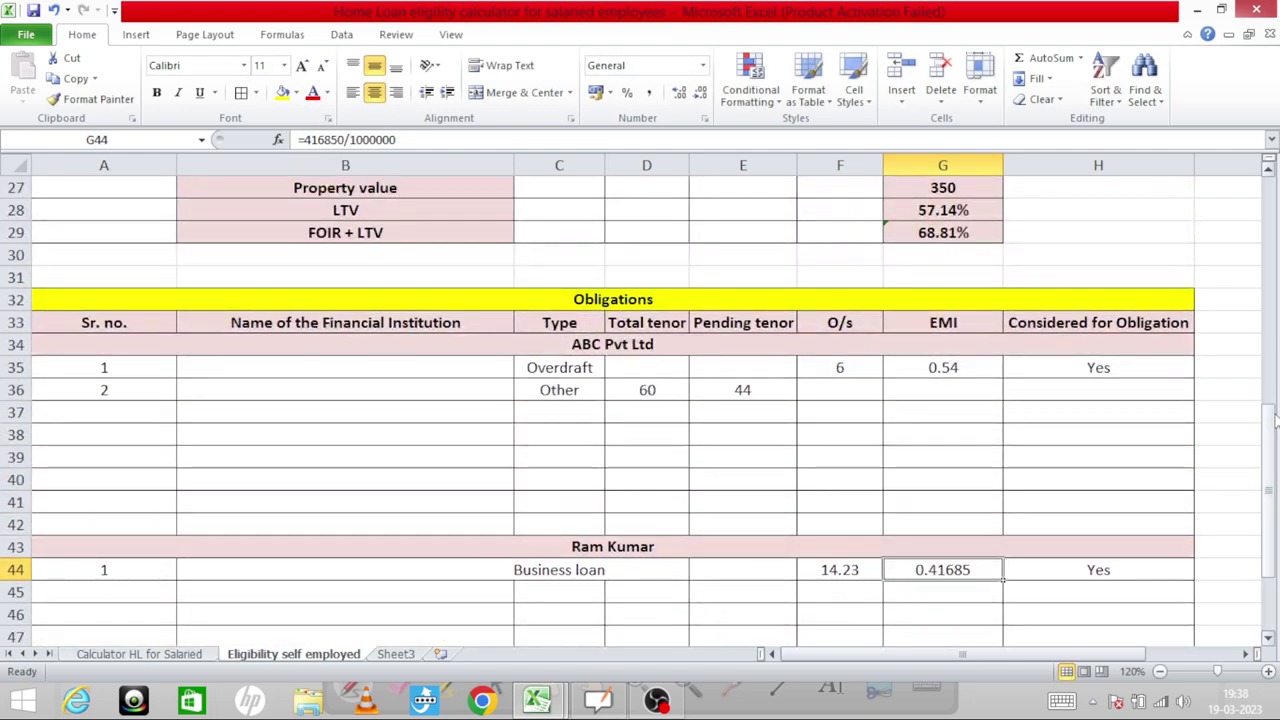
{"action": "left_click", "coordinate": [966, 363], "text": "ctrl"}
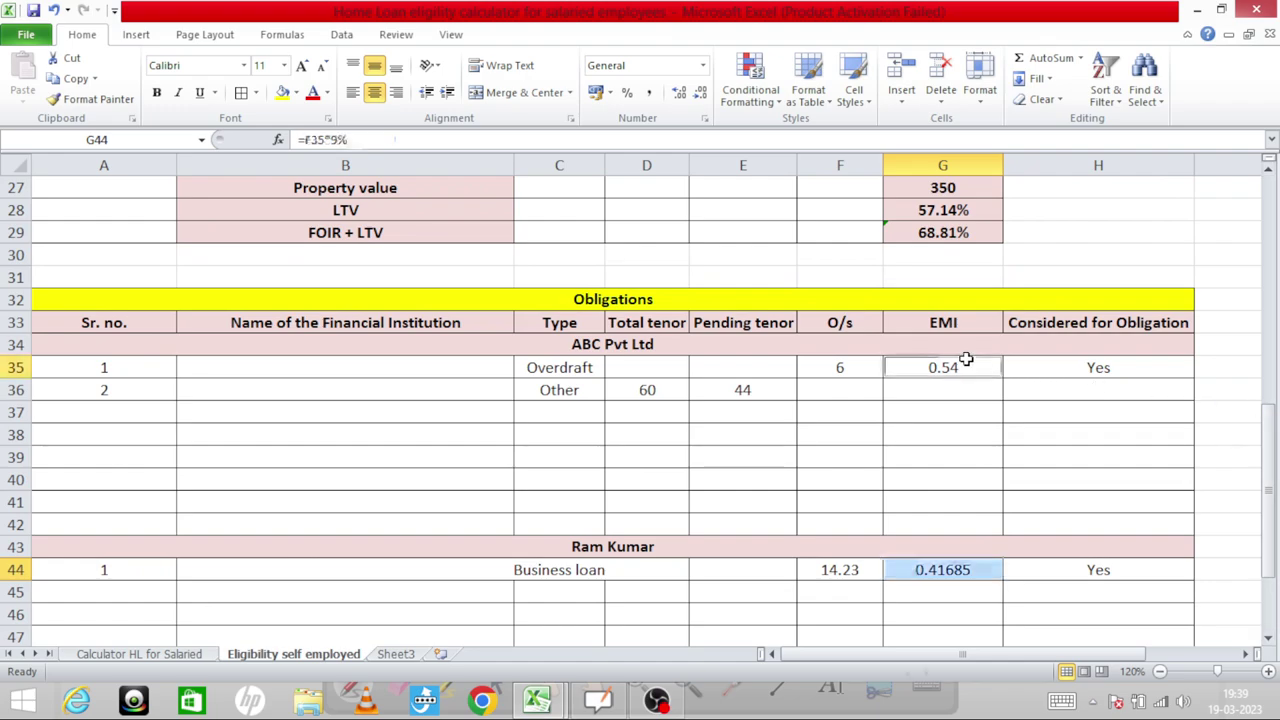
{"action": "key", "text": "Up"}
{"action": "key", "text": "Up"}
{"action": "key", "text": "Up"}
{"action": "key", "text": "Up"}
{"action": "key", "text": "Up"}
{"action": "key", "text": "Up"}
{"action": "key", "text": "Up"}
{"action": "key", "text": "Up"}
{"action": "key", "text": "Up"}
{"action": "key", "text": "Up"}
{"action": "key", "text": "Up"}
{"action": "key", "text": "Up"}
{"action": "key", "text": "Up"}
{"action": "key", "text": "Up"}
{"action": "key", "text": "Up"}
{"action": "key", "text": "Up"}
{"action": "key", "text": "Up"}
{"action": "key", "text": "Up"}
{"action": "key", "text": "Up"}
{"action": "key", "text": "Up"}
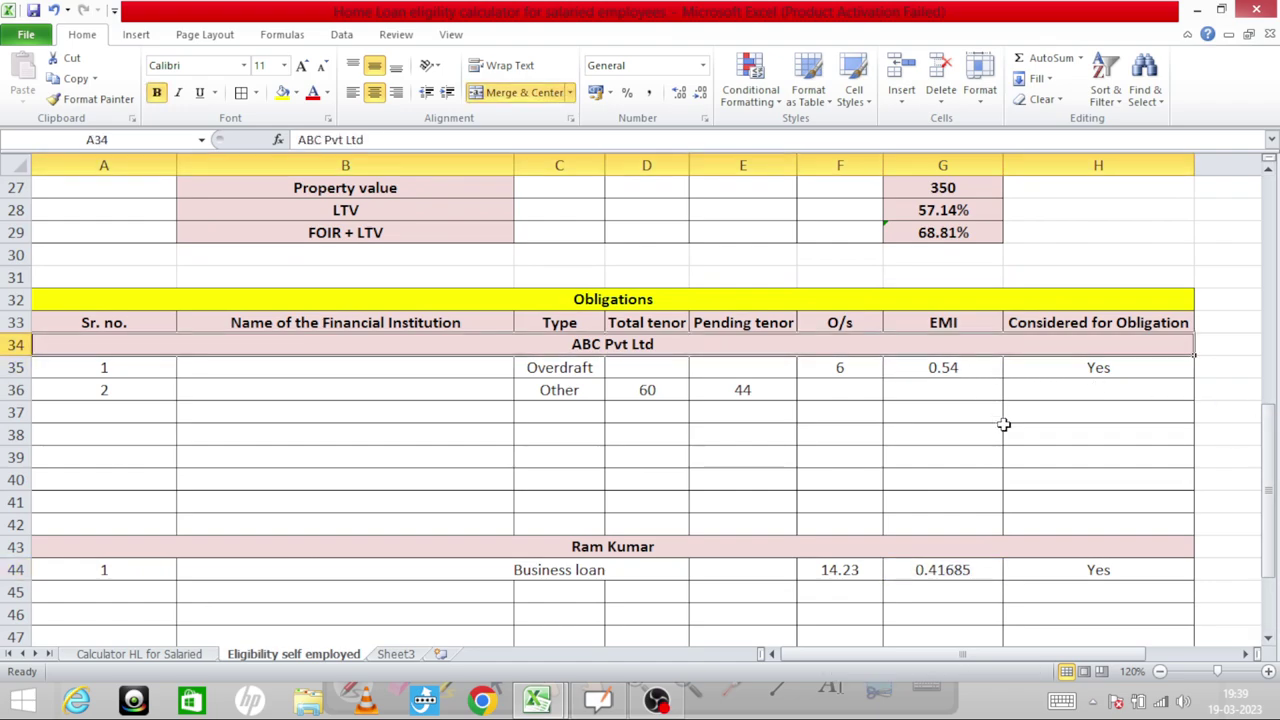
Review the eligibility sheet from the Obligations table up through the summary and income rows to the heading
{"action": "key", "text": "Down"}
{"action": "key", "text": "Down"}
{"action": "key", "text": "Down"}
{"action": "key", "text": "Down"}
{"action": "key", "text": "Down"}
{"action": "key", "text": "Down"}
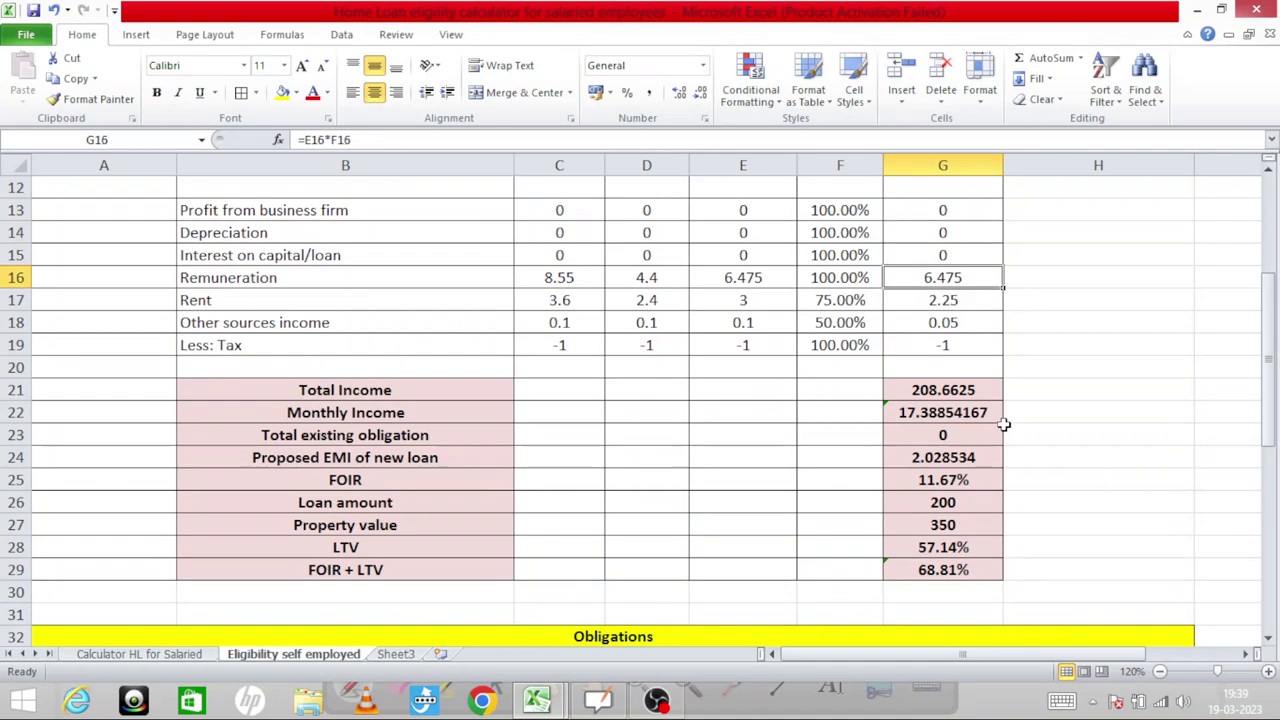
{"action": "key", "text": "Up"}
{"action": "key", "text": "Up"}
{"action": "key", "text": "Up"}
{"action": "key", "text": "Up"}
{"action": "key", "text": "Up"}
{"action": "key", "text": "Up"}
{"action": "key", "text": "Up"}
{"action": "key", "text": "Up"}
{"action": "key", "text": "Up"}
{"action": "key", "text": "Up"}
{"action": "key", "text": "Up"}
{"action": "key", "text": "Up"}
{"action": "key", "text": "Up"}
{"action": "key", "text": "Up"}
{"action": "key", "text": "Up"}
{"action": "key", "text": "Up"}
{"action": "key", "text": "Up"}
{"action": "key", "text": "Up"}
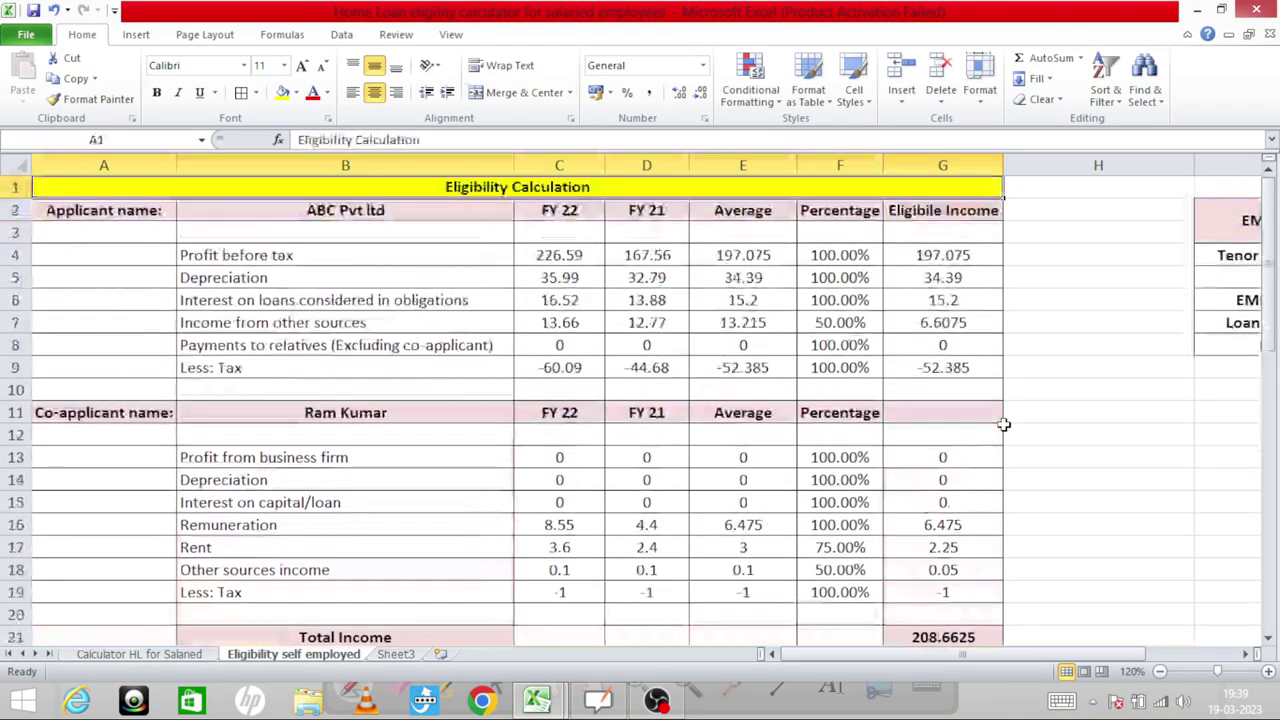
Examine the Total existing obligation and Monthly Income formulas in the eligibility summary
{"action": "key", "text": "Down"}
{"action": "key", "text": "Down"}
{"action": "key", "text": "Down"}
{"action": "key", "text": "Down"}
{"action": "key", "text": "Down"}
{"action": "key", "text": "Down"}
{"action": "key", "text": "Down"}
{"action": "key", "text": "Down"}
{"action": "key", "text": "Down"}
{"action": "key", "text": "Down"}
{"action": "key", "text": "Down"}
{"action": "key", "text": "Down"}
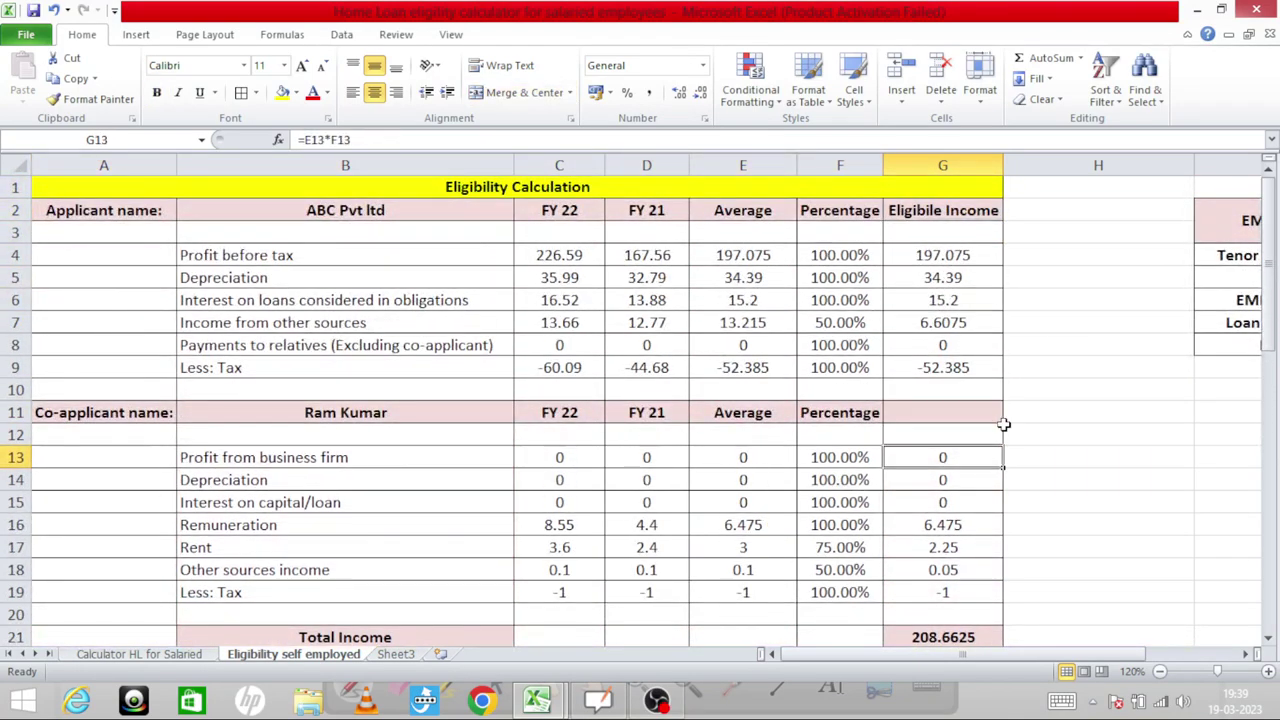
{"action": "key", "text": "Down"}
{"action": "key", "text": "Down"}
{"action": "key", "text": "Down"}
{"action": "key", "text": "Down"}
{"action": "key", "text": "Down"}
{"action": "key", "text": "Down"}
{"action": "key", "text": "Down"}
{"action": "key", "text": "Down"}
{"action": "key", "text": "Down"}
{"action": "key", "text": "Down"}
{"action": "key", "text": "Down"}
{"action": "key", "text": "Down"}
{"action": "key", "text": "Down"}
{"action": "key", "text": "Down"}
{"action": "key", "text": "Down"}
{"action": "key", "text": "Up"}
{"action": "key", "text": "Up"}
{"action": "key", "text": "Up"}
{"action": "key", "text": "Up"}
{"action": "key", "text": "Up"}
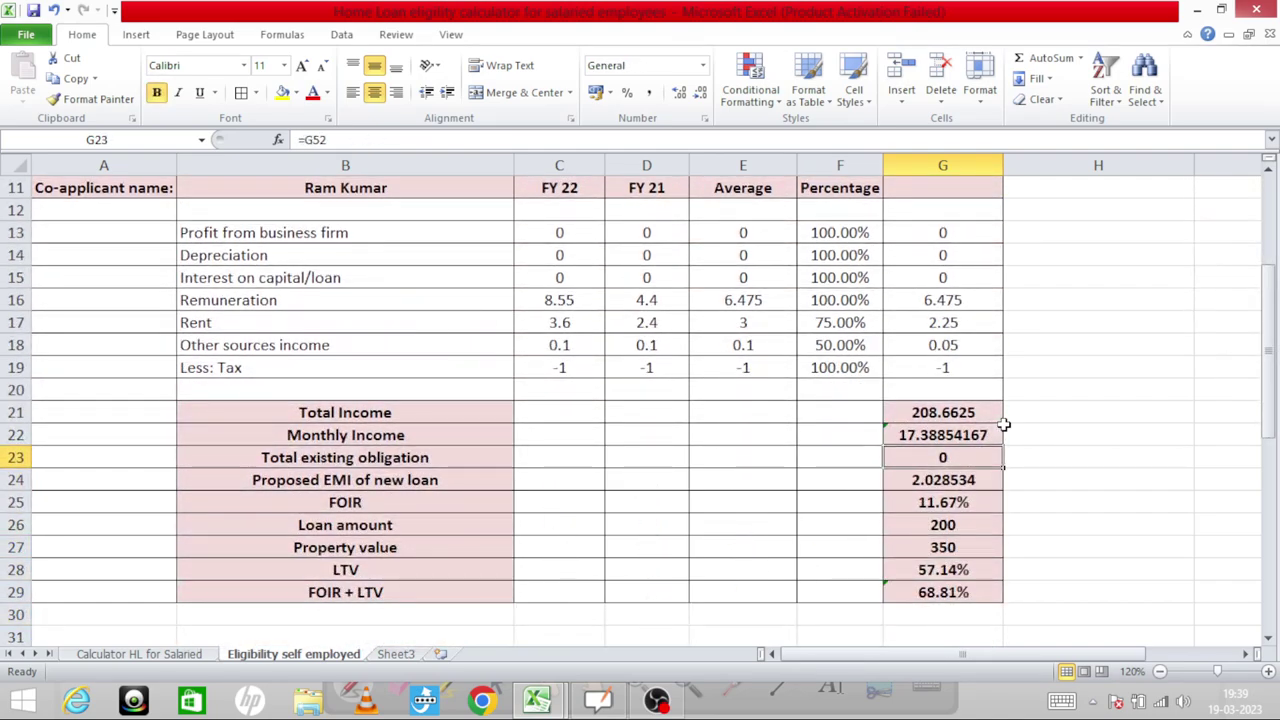
{"action": "key", "text": "Up"}
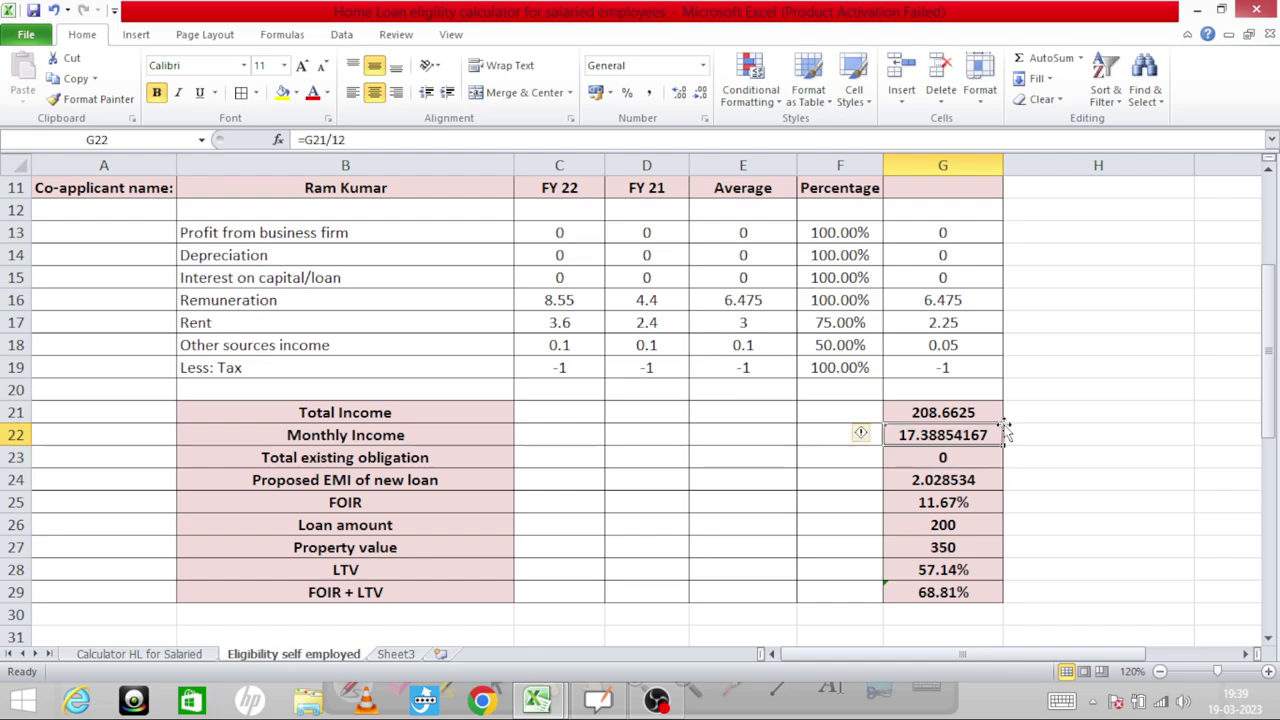
Check ABC Pvt Ltd's FY 22 interest on loans considered in obligations and the neighbouring income rows
{"action": "key", "text": "Up"}
{"action": "key", "text": "Up"}
{"action": "key", "text": "Up"}
{"action": "key", "text": "Up"}
{"action": "key", "text": "Up"}
{"action": "key", "text": "Up"}
{"action": "key", "text": "Up"}
{"action": "key", "text": "Up"}
{"action": "key", "text": "Up"}
{"action": "key", "text": "Up"}
{"action": "key", "text": "Up"}
{"action": "key", "text": "Up"}
{"action": "key", "text": "Up"}
{"action": "key", "text": "Up"}
{"action": "key", "text": "Up"}
{"action": "key", "text": "Up"}
{"action": "key", "text": "Up"}
{"action": "key", "text": "Up"}
{"action": "key", "text": "Up"}
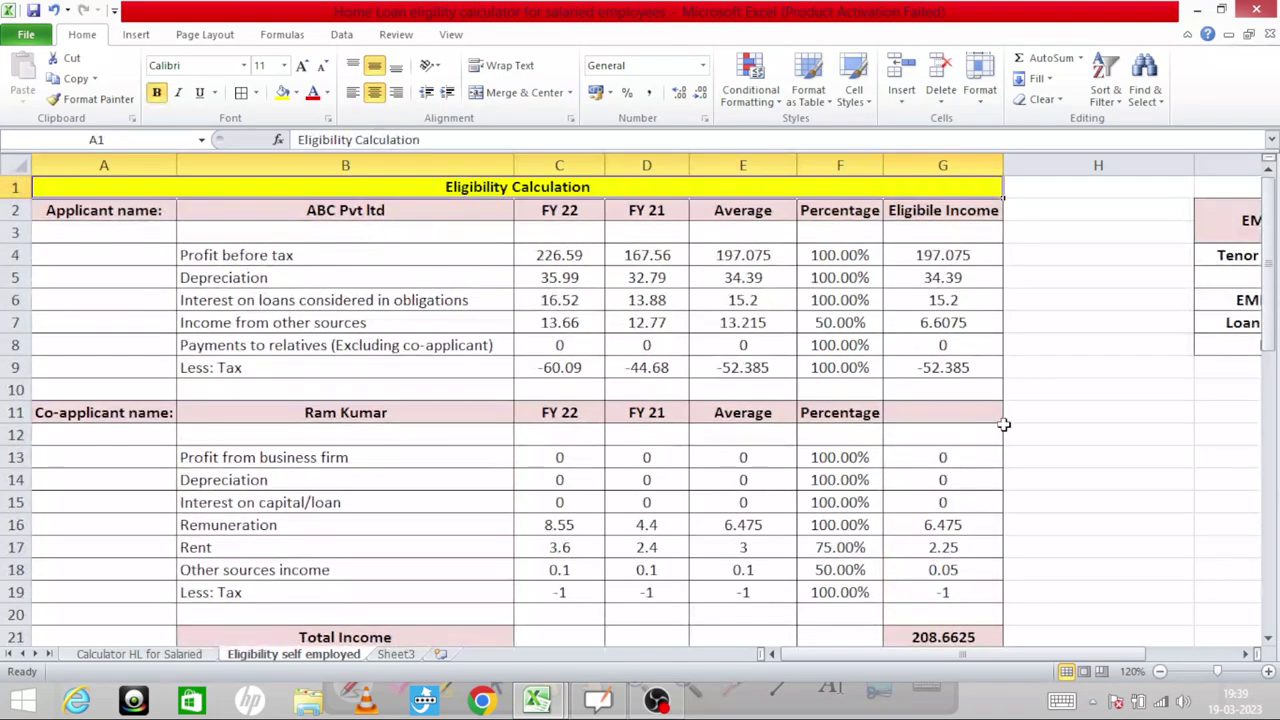
{"action": "key", "text": "Down"}
{"action": "key", "text": "Left"}
{"action": "key", "text": "Down"}
{"action": "key", "text": "Left"}
{"action": "key", "text": "Left"}
{"action": "key", "text": "Down"}
{"action": "key", "text": "Left"}
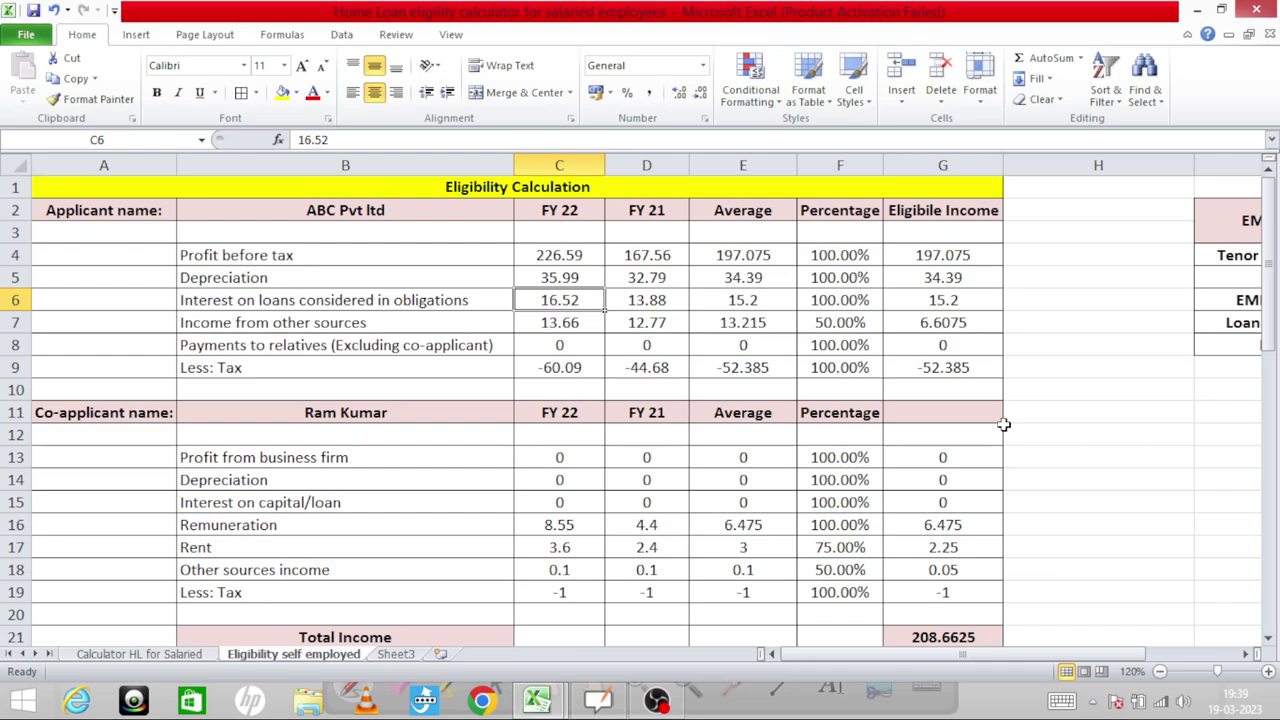
{"action": "key", "text": "Right"}
{"action": "key", "text": "Down"}
{"action": "key", "text": "Right"}
{"action": "key", "text": "Down"}
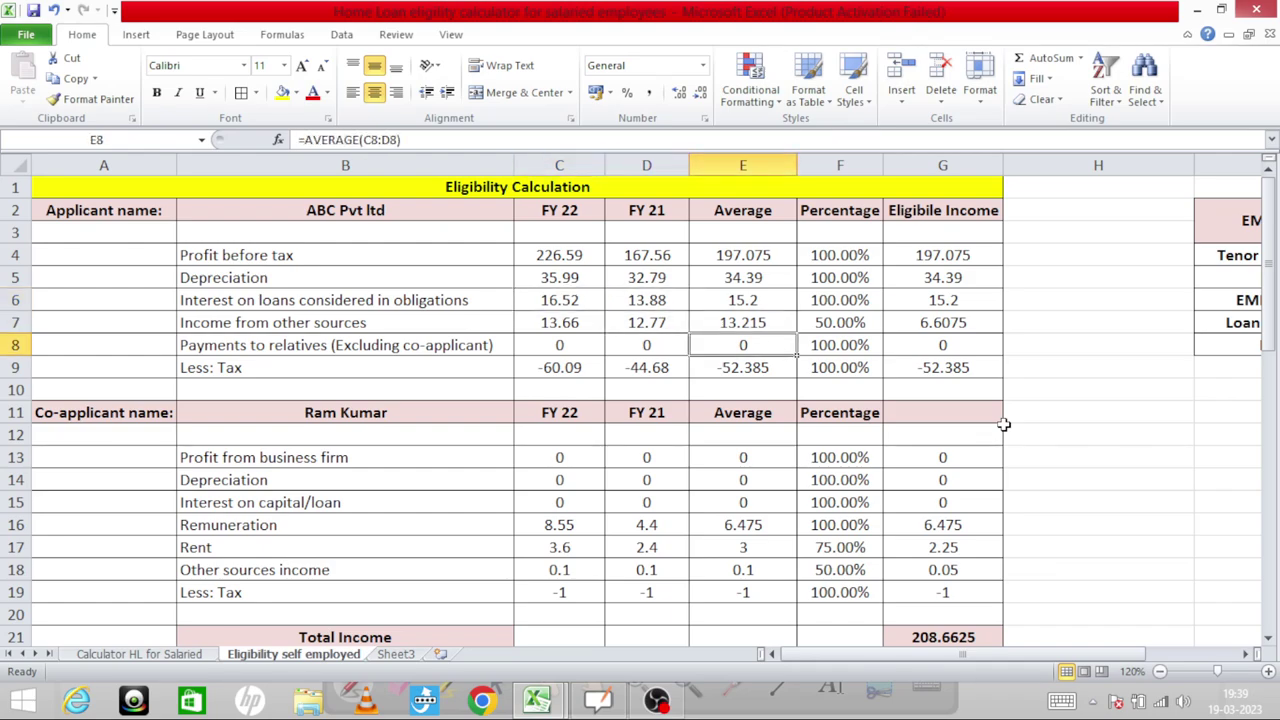
Replace the Total existing obligation formula in G23 with the value 16.52
{"action": "key", "text": "Down"}
{"action": "key", "text": "Down"}
{"action": "key", "text": "Down"}
{"action": "key", "text": "Down"}
{"action": "key", "text": "Down"}
{"action": "key", "text": "Down"}
{"action": "key", "text": "Down"}
{"action": "key", "text": "Down"}
{"action": "key", "text": "Down"}
{"action": "key", "text": "Down"}
{"action": "key", "text": "Down"}
{"action": "key", "text": "Down"}
{"action": "key", "text": "Down"}
{"action": "key", "text": "Down"}
{"action": "key", "text": "Down"}
{"action": "key", "text": "Down"}
{"action": "key", "text": "Down"}
{"action": "key", "text": "Down"}
{"action": "key", "text": "Down"}
{"action": "key", "text": "Down"}
{"action": "key", "text": "Right"}
{"action": "key", "text": "Up"}
{"action": "key", "text": "Right"}
{"action": "key", "text": "Up"}
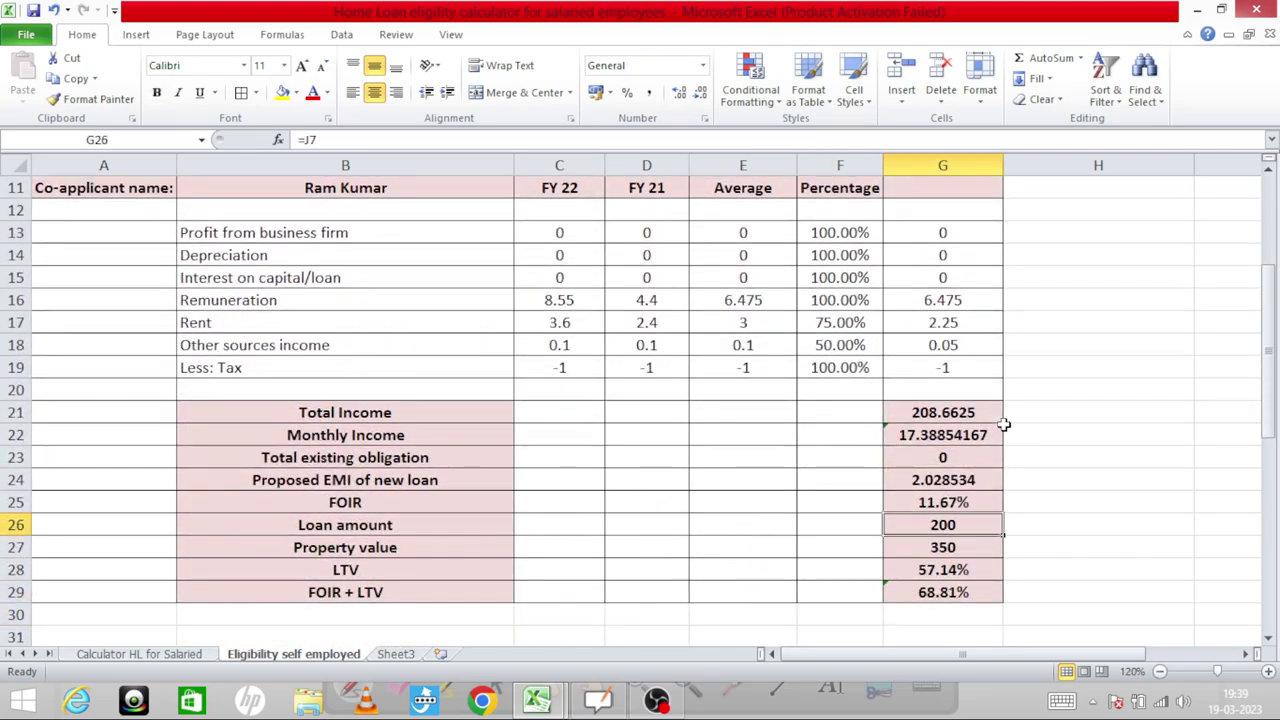
{"action": "key", "text": "Up"}
{"action": "key", "text": "Up"}
{"action": "key", "text": "Up"}
{"action": "type", "text": "16.52"}
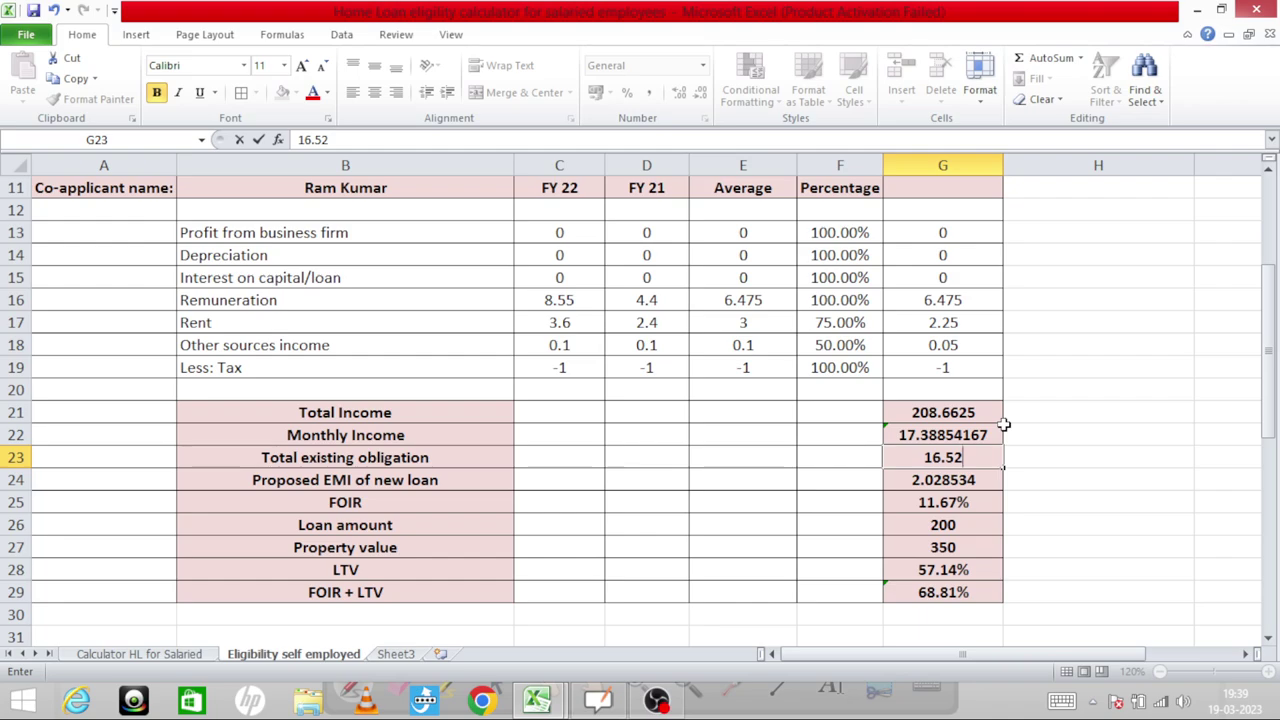
{"action": "key", "text": "Return"}
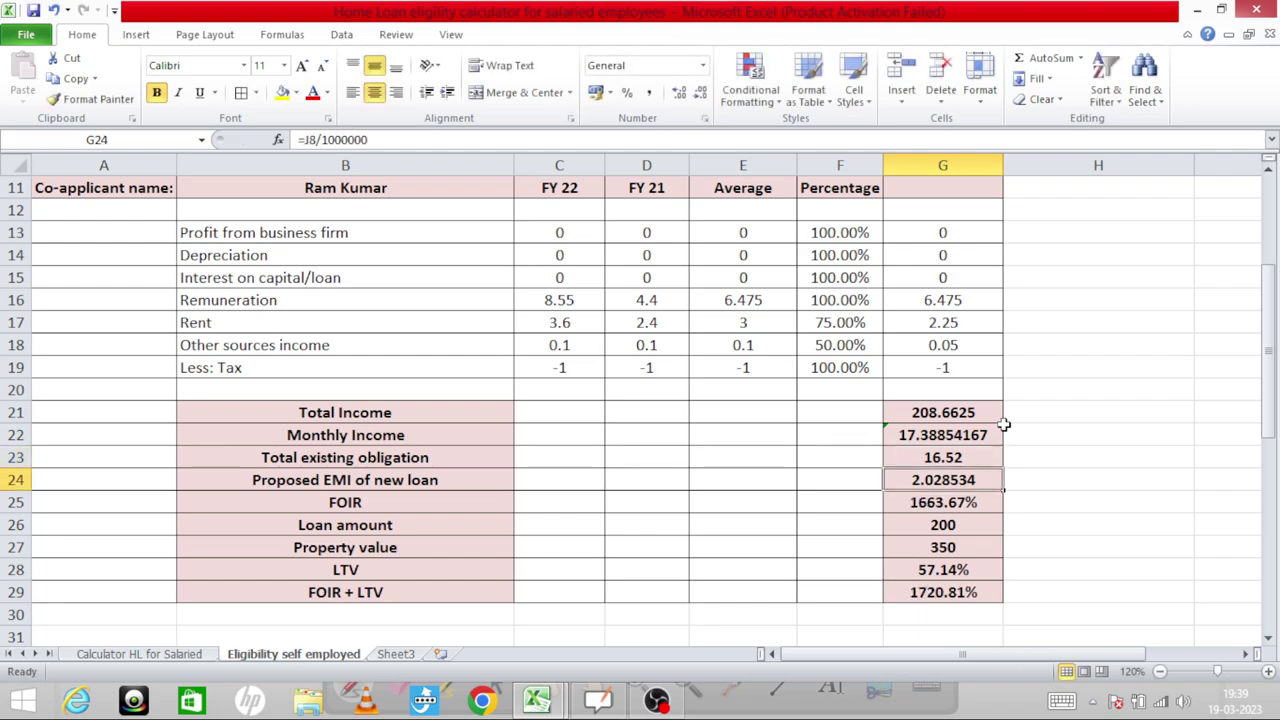
Check the FOIR formula against the sum of the Total existing obligation and the Proposed EMI of new loan
{"action": "key", "text": "Up"}
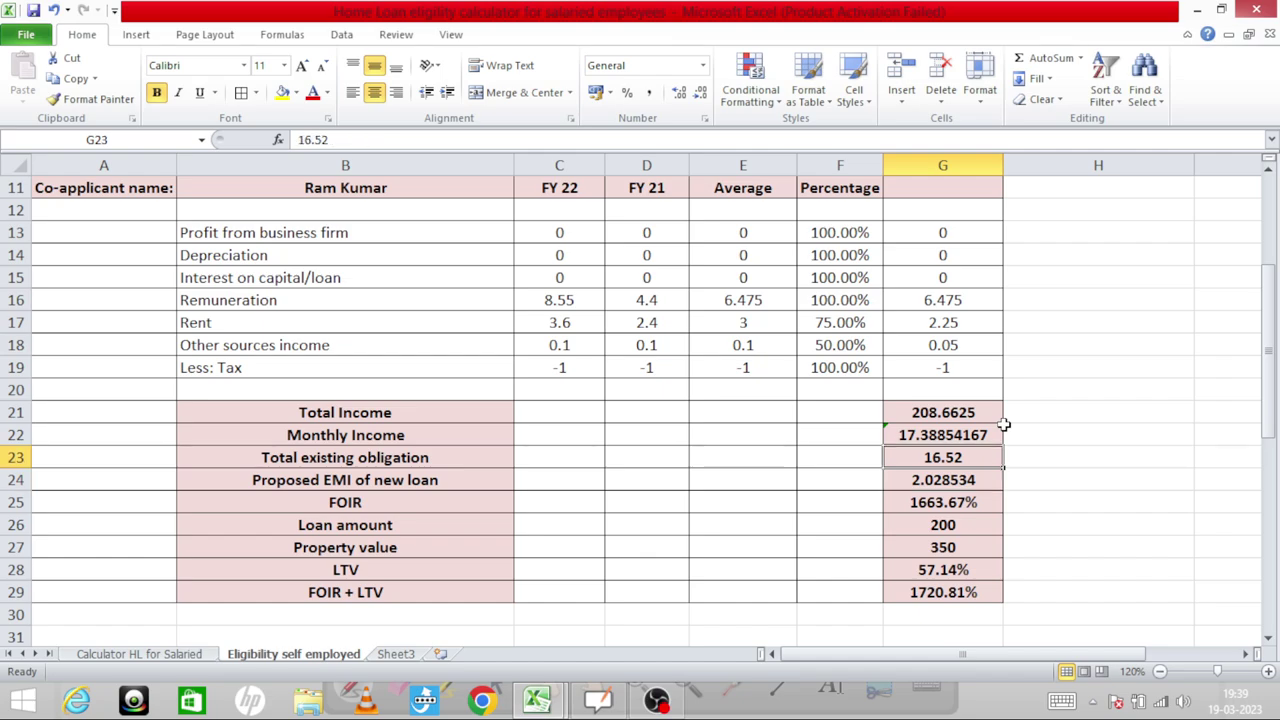
{"action": "key", "text": "Down"}
{"action": "key", "text": "Down"}
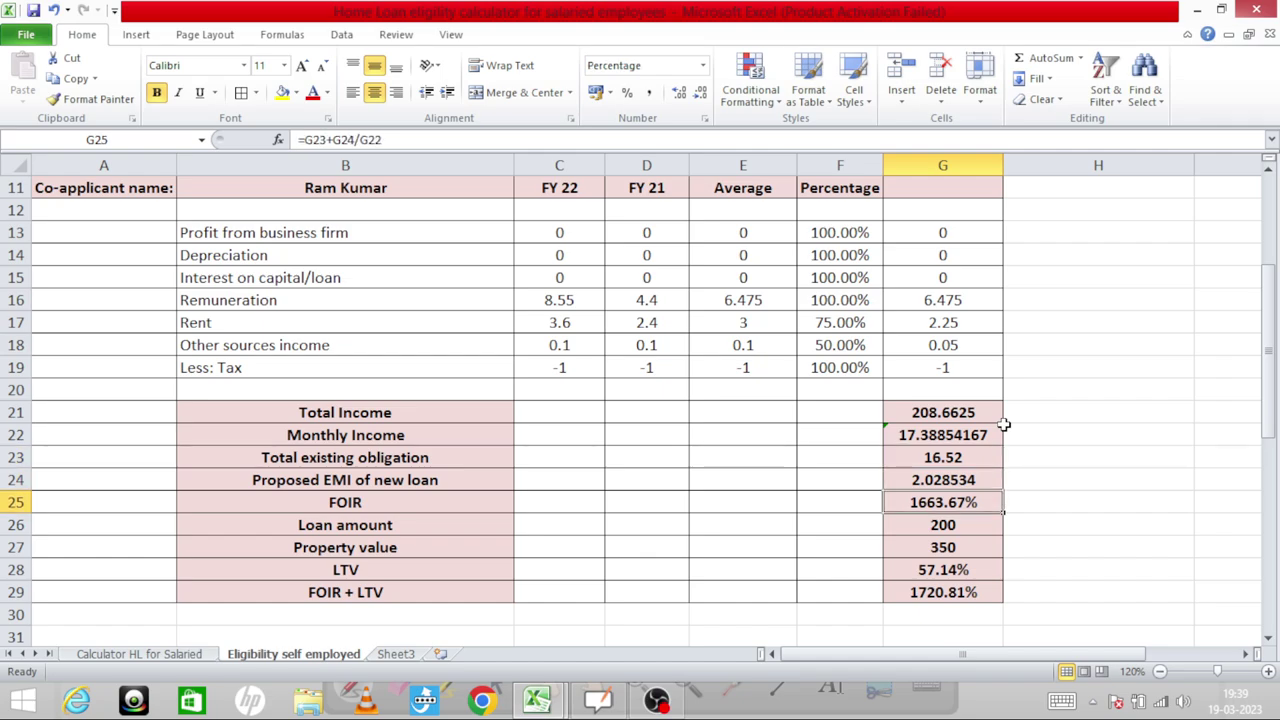
{"action": "key", "text": "Up"}
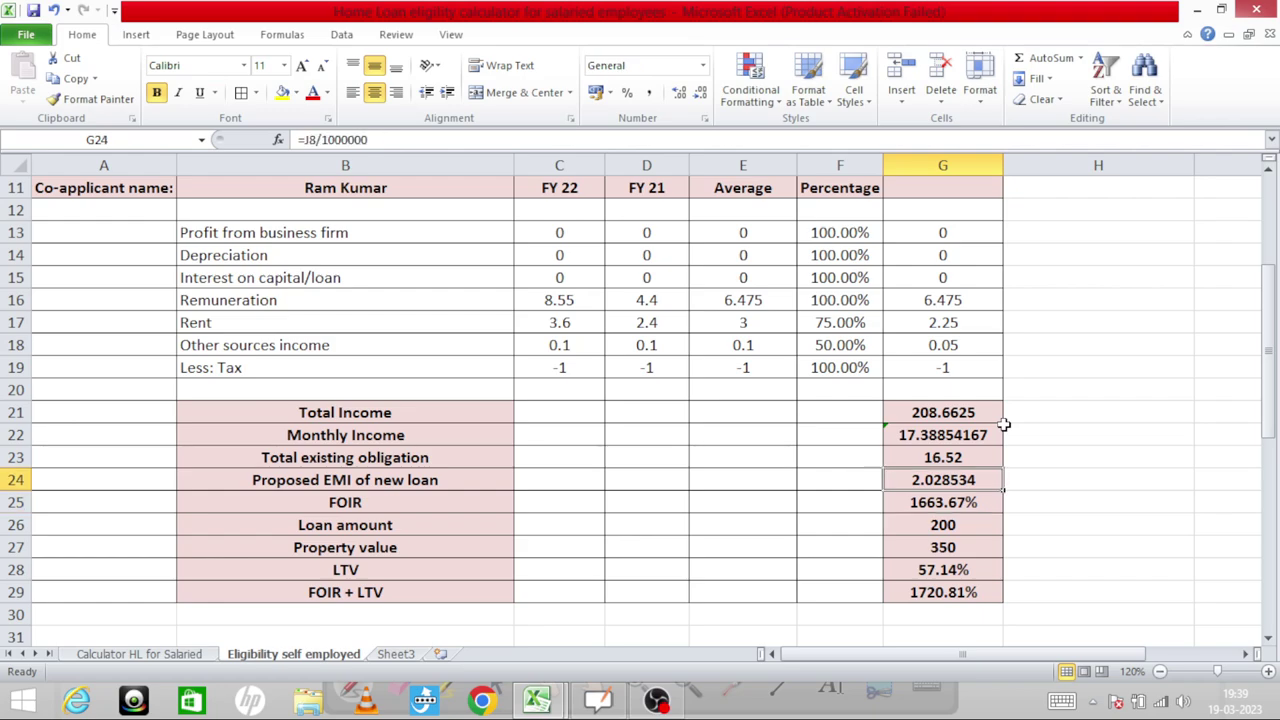
{"action": "key", "text": "shift+Up"}
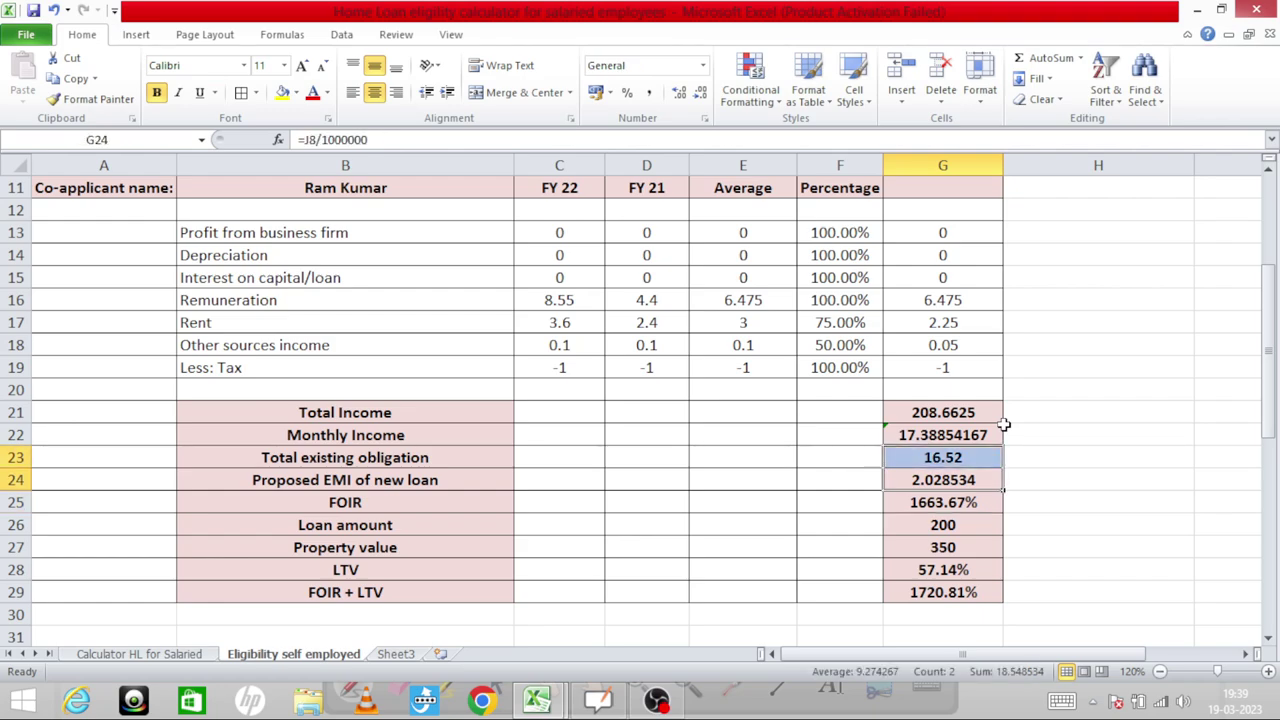
{"action": "key", "text": "Down"}
{"action": "key", "text": "Down"}
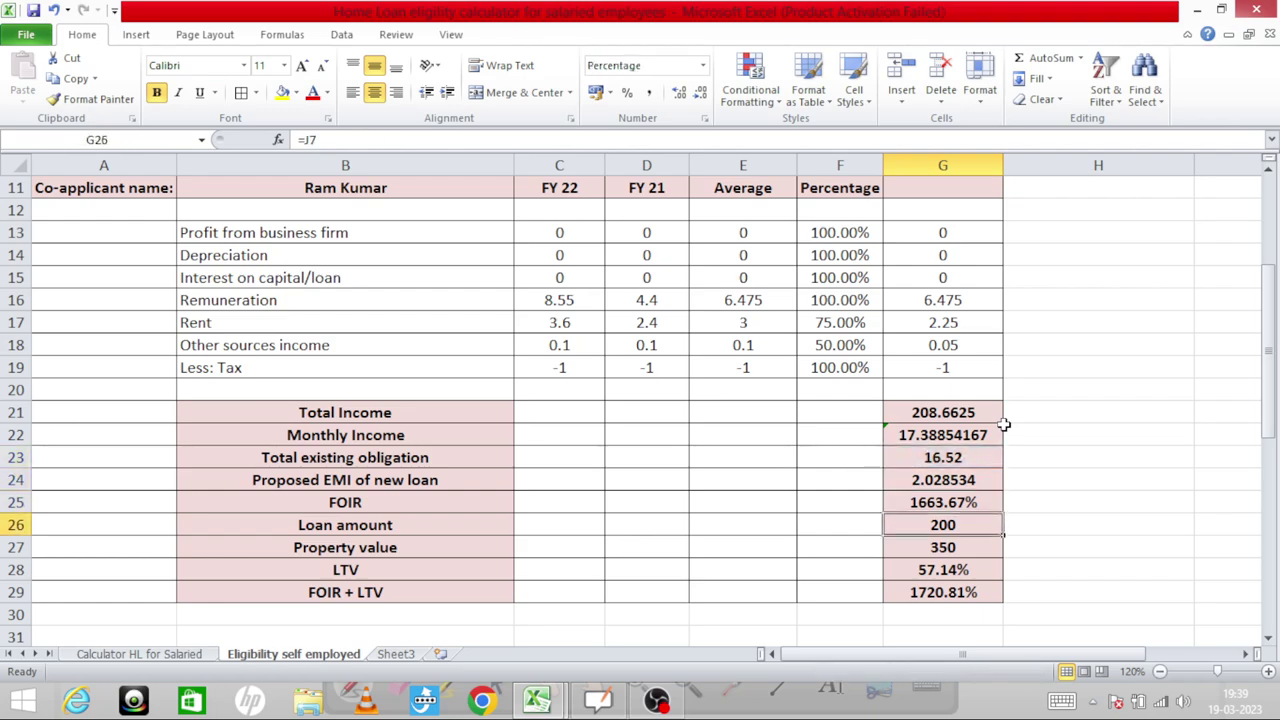
{"action": "key", "text": "Up"}
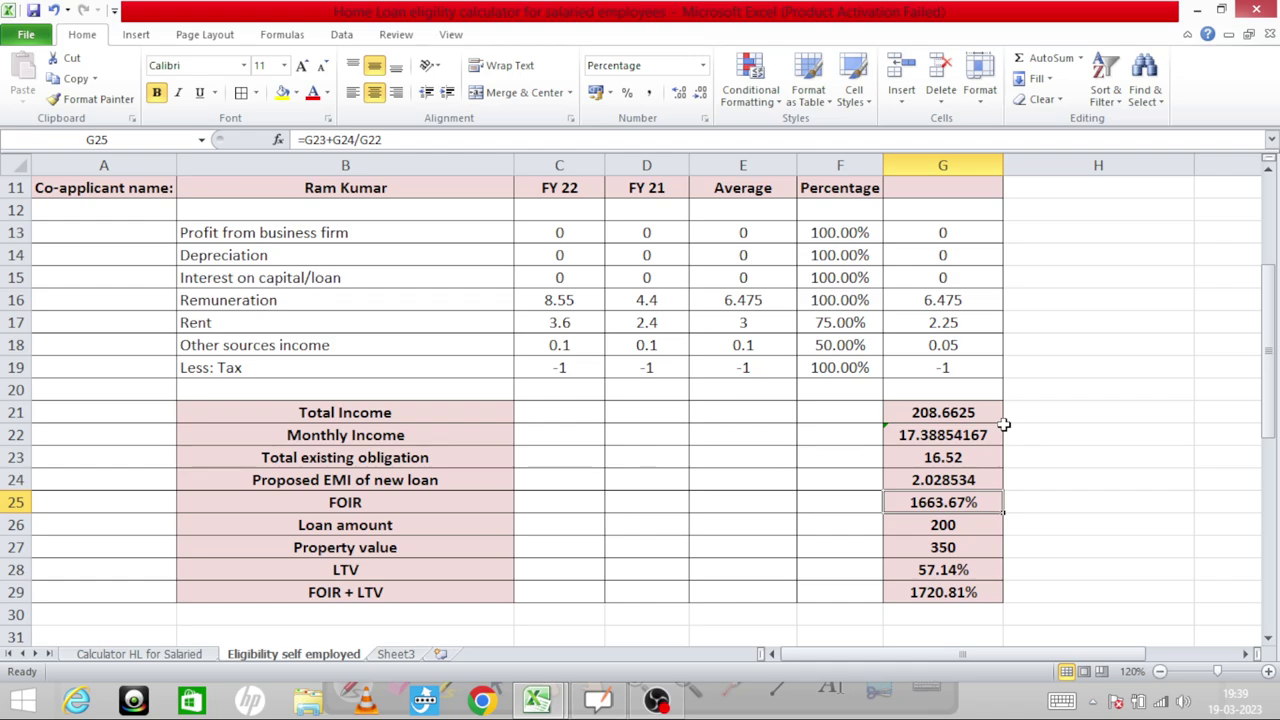
{"action": "key", "text": "Up"}
{"action": "key", "text": "Up"}
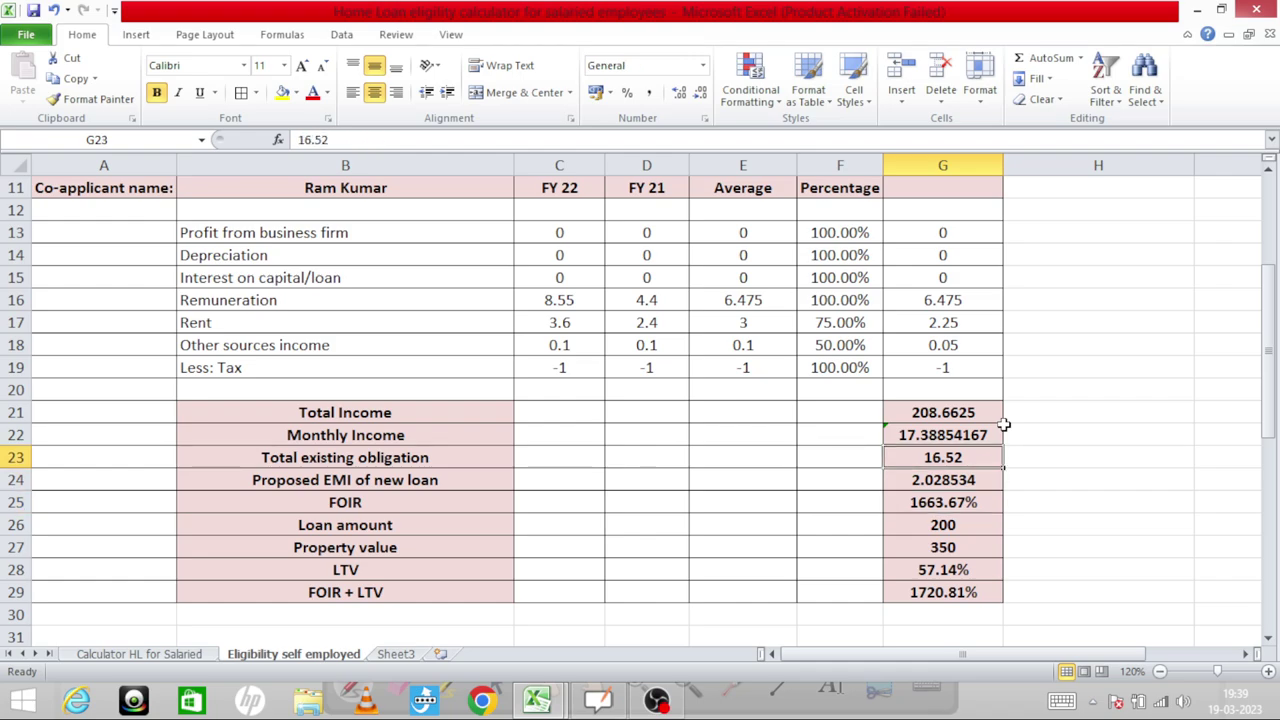
{"action": "key", "text": "shift+Down"}
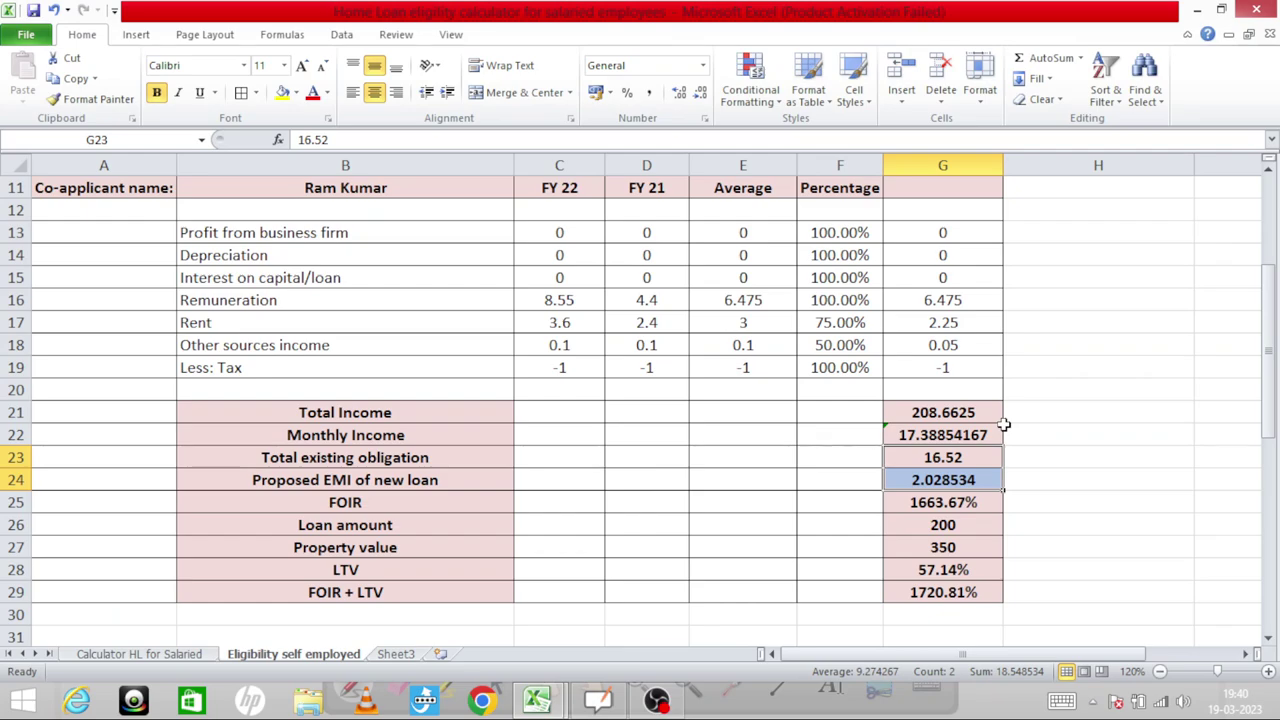
Calculate a manual FOIR check in H23, beside the Total existing obligation, with the formula =18.54/17.39*100
{"action": "left_click", "coordinate": [1002, 425]}
{"action": "key", "text": "Right"}
{"action": "key", "text": "Down"}
{"action": "type", "text": "="}
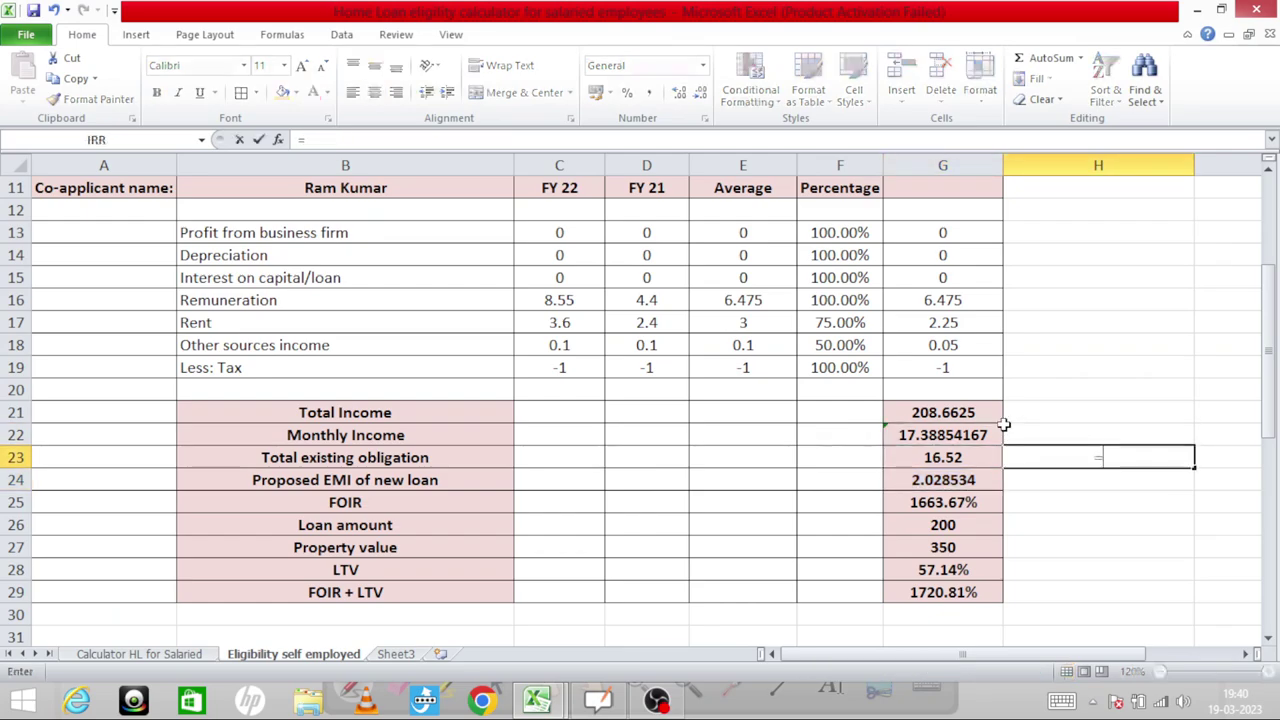
{"action": "type", "text": "18.54"}
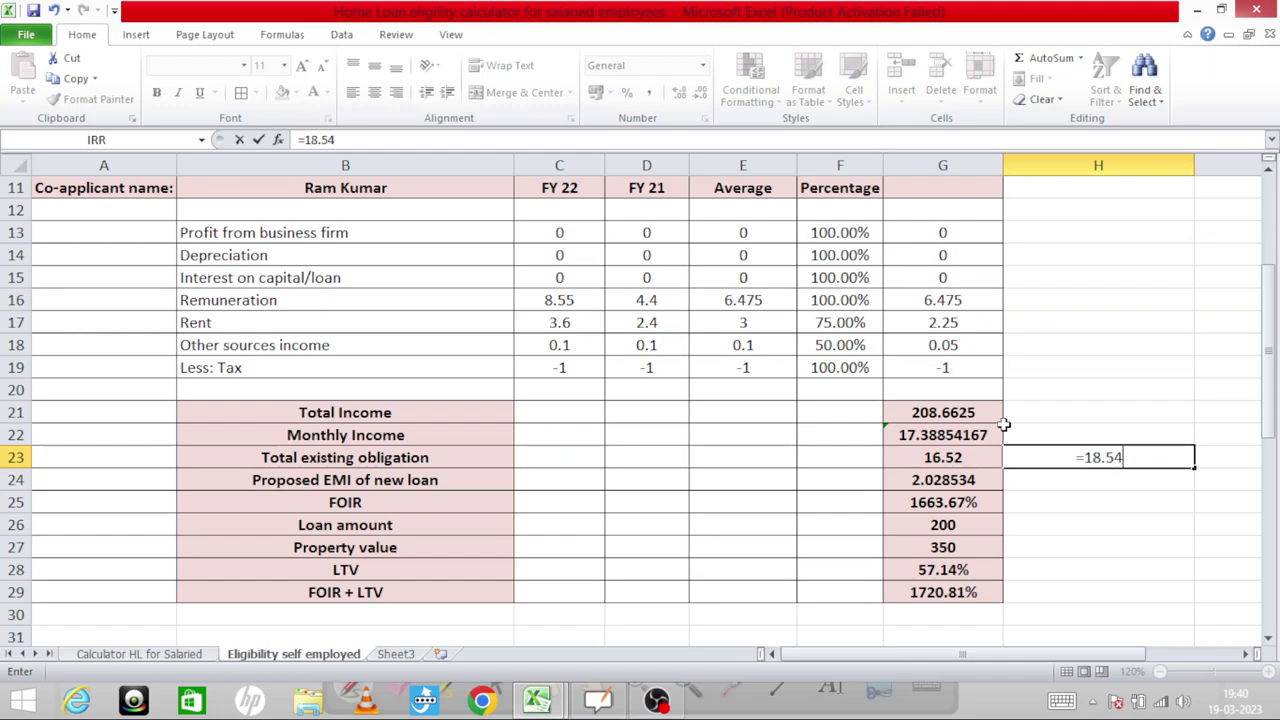
{"action": "type", "text": "/17.39&"}
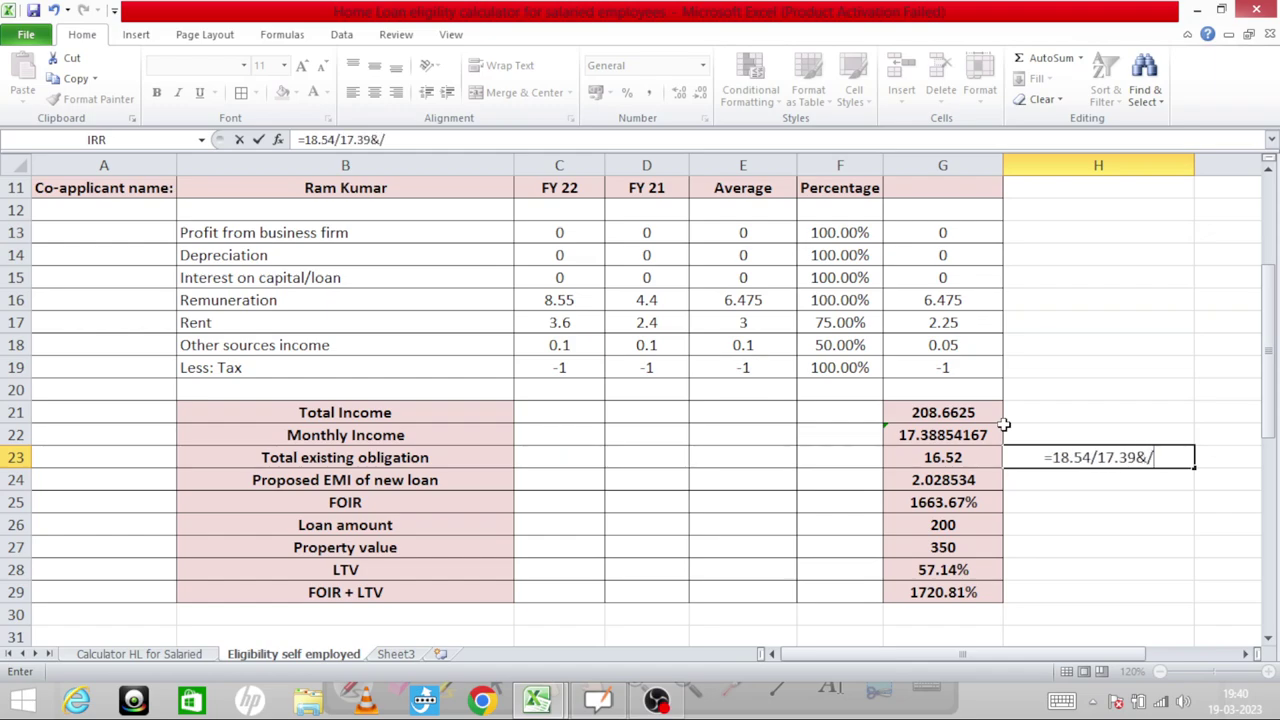
{"action": "key", "text": "BackSpace"}
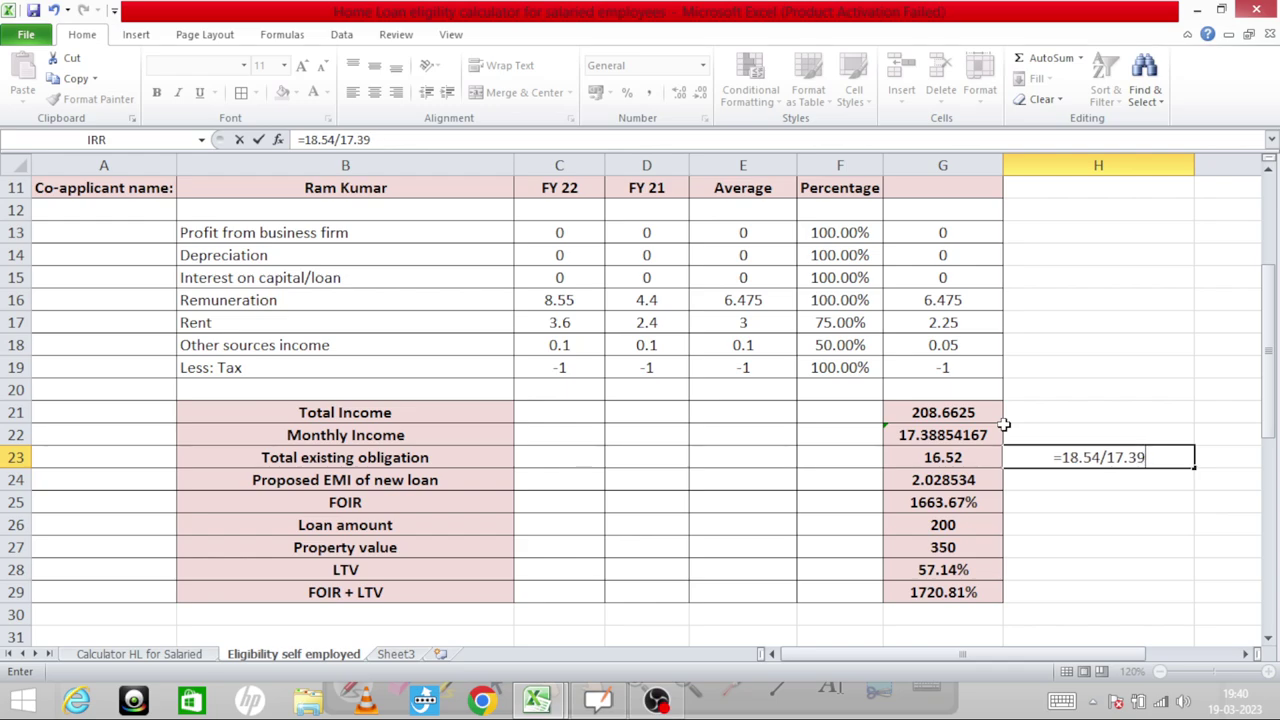
{"action": "type", "text": "*100"}
{"action": "key", "text": "Return"}
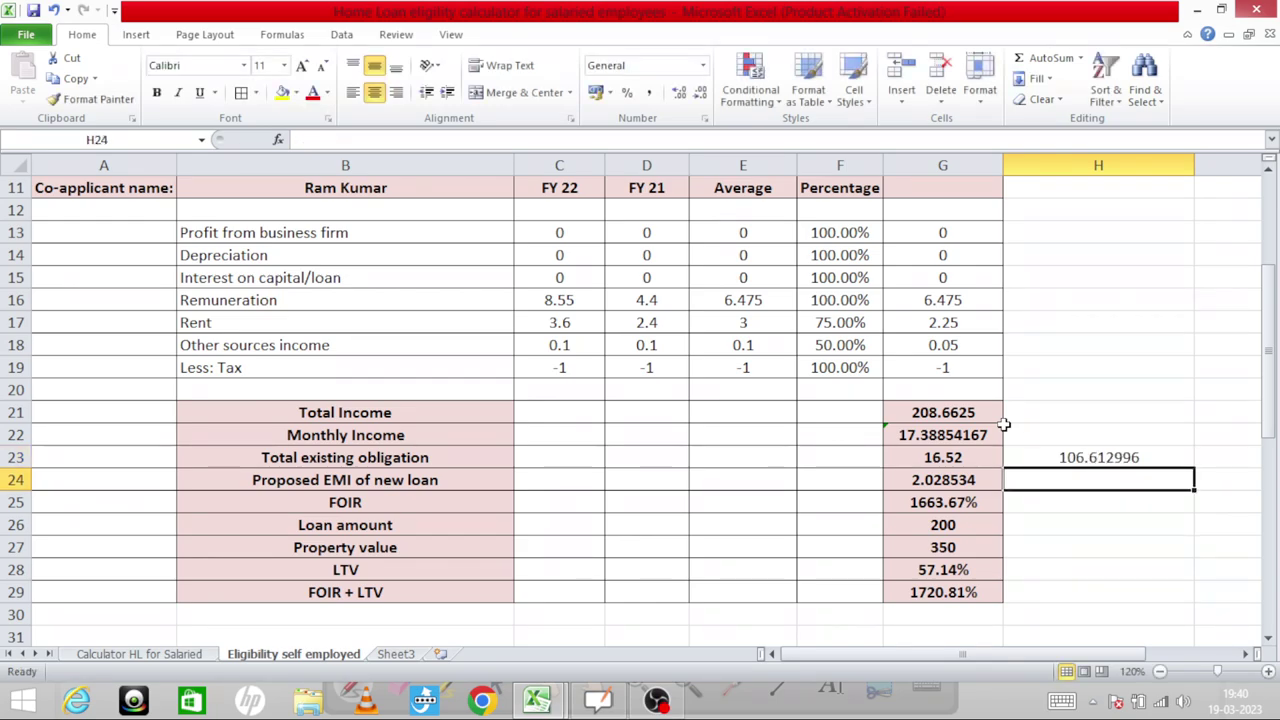
{"action": "key", "text": "Up"}
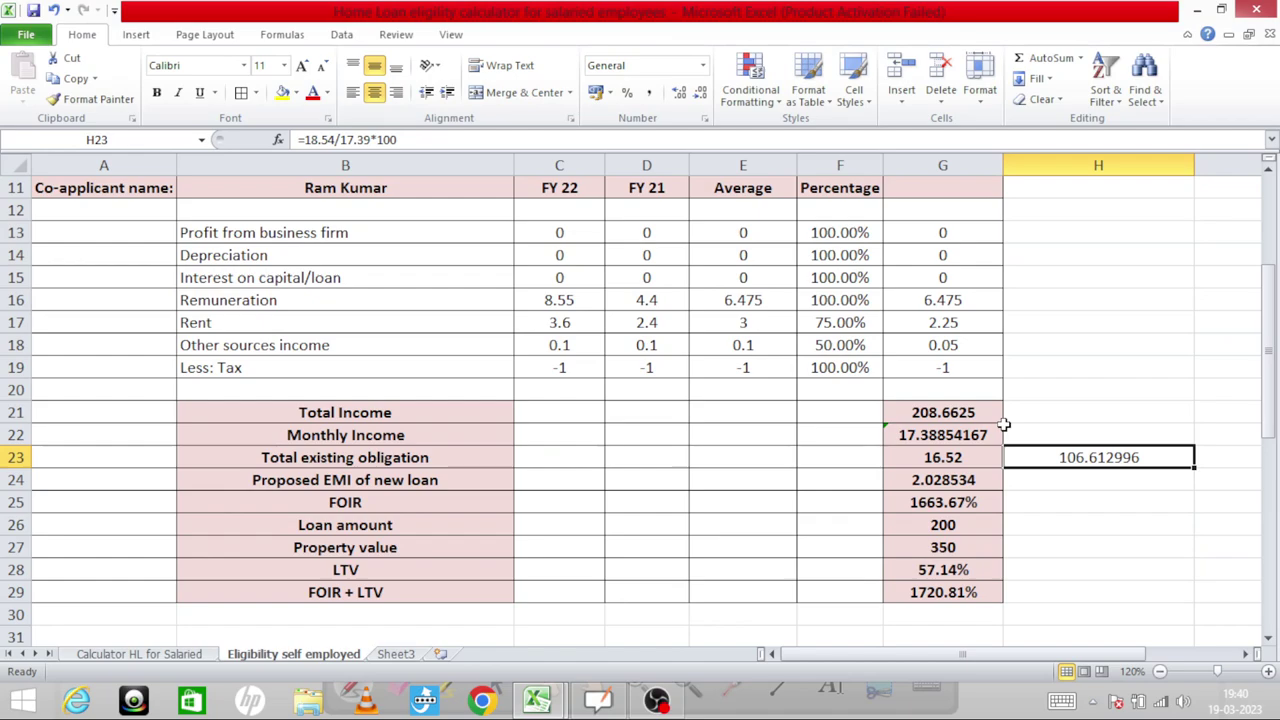
Compare the manual FOIR check with the formula in the FOIR cell and the obligation and EMI cells it uses
{"action": "key", "text": "Down"}
{"action": "key", "text": "Left"}
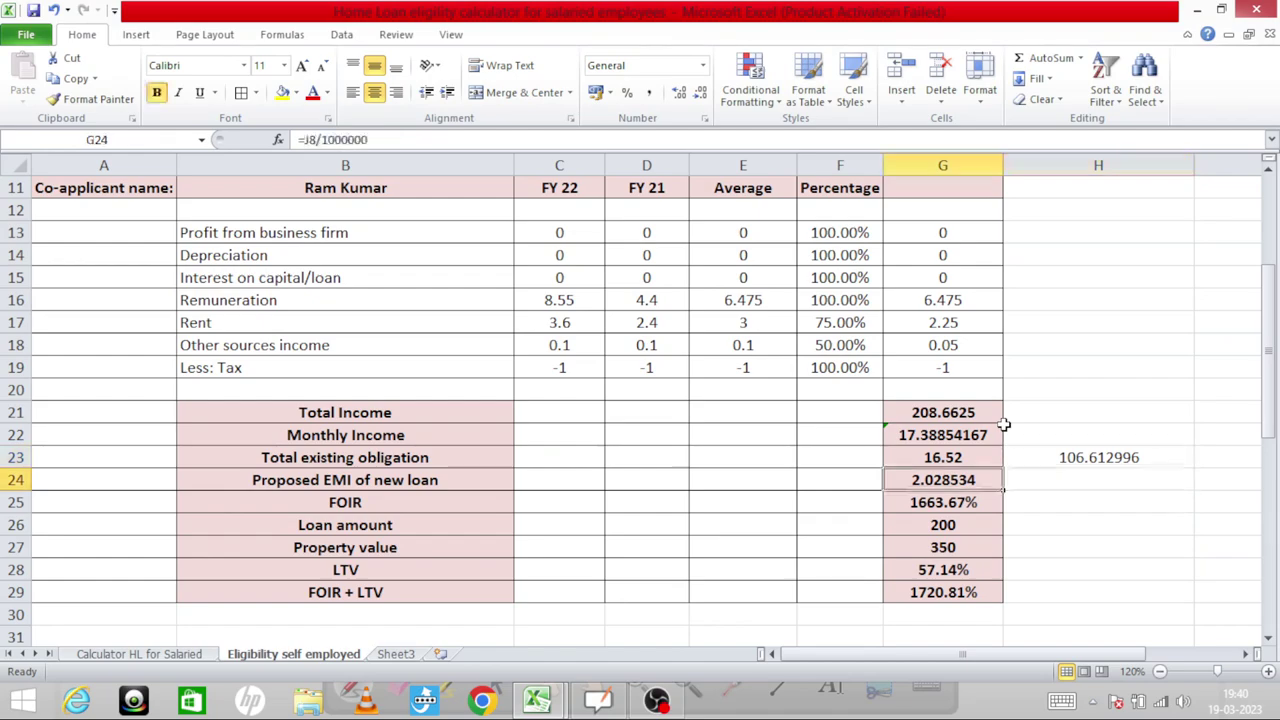
{"action": "key", "text": "Left"}
{"action": "key", "text": "Right"}
{"action": "key", "text": "Down"}
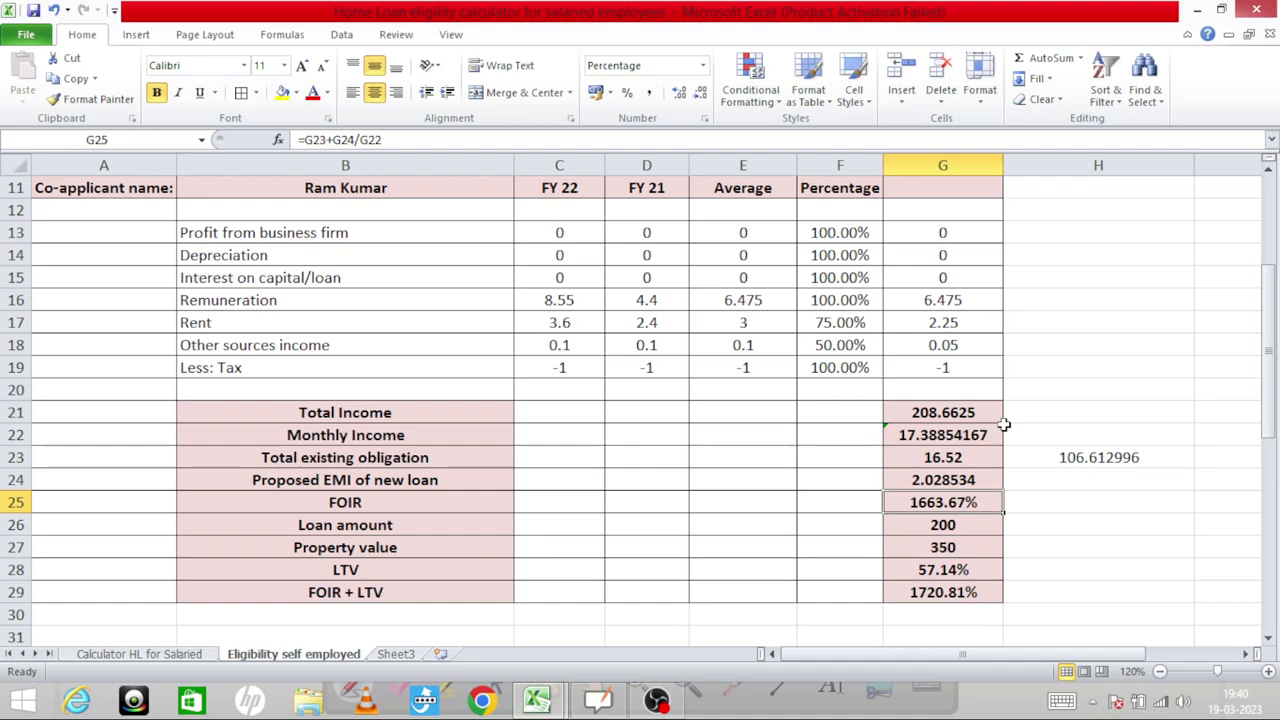
{"action": "key", "text": "Up"}
{"action": "key", "text": "Up"}
{"action": "key", "text": "Down"}
{"action": "key", "text": "Down"}
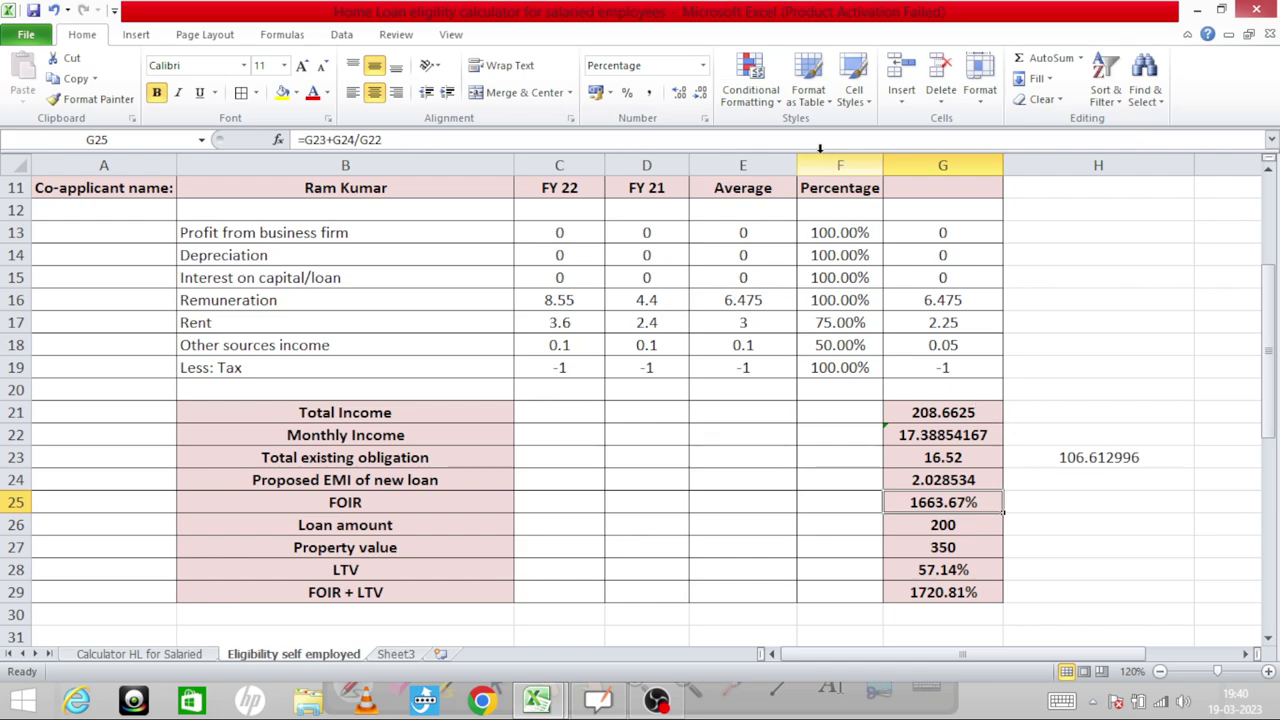
Try showing the FOIR percentage without decimals, and restore its two decimal places
{"action": "left_click", "coordinate": [702, 92]}
{"action": "left_click", "coordinate": [702, 92]}
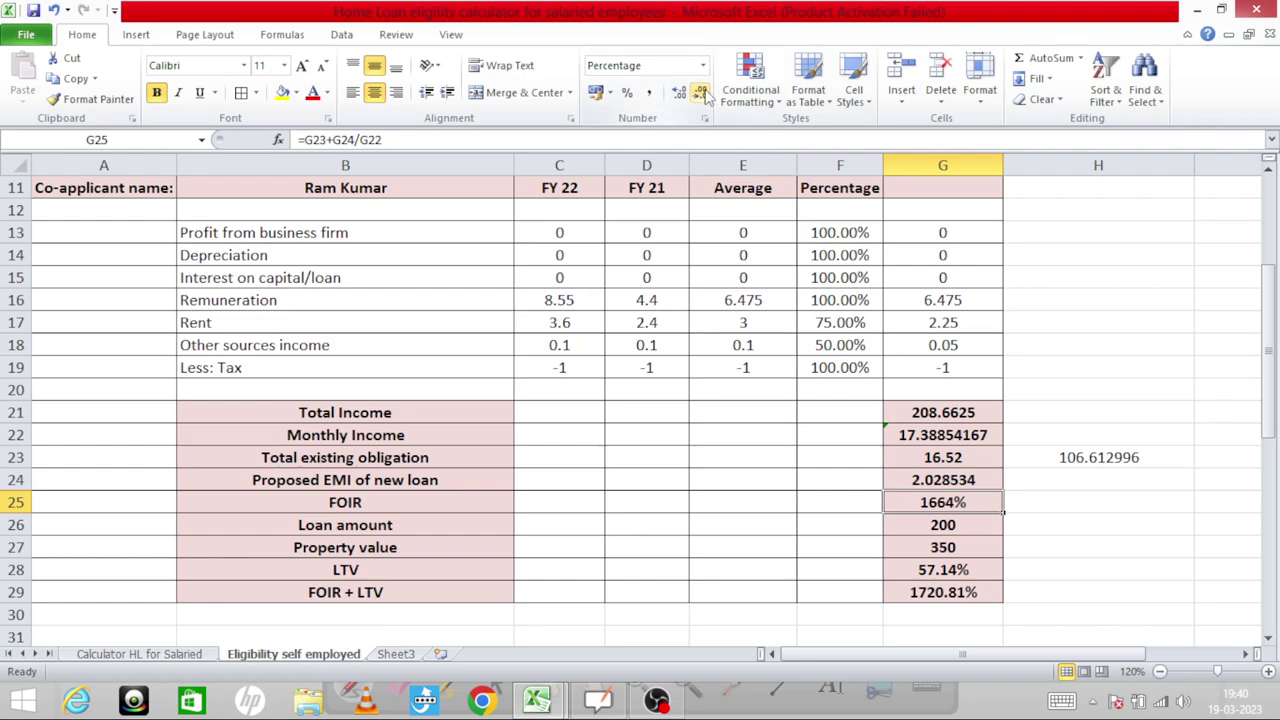
{"action": "left_click", "coordinate": [678, 92]}
{"action": "left_click", "coordinate": [678, 92]}
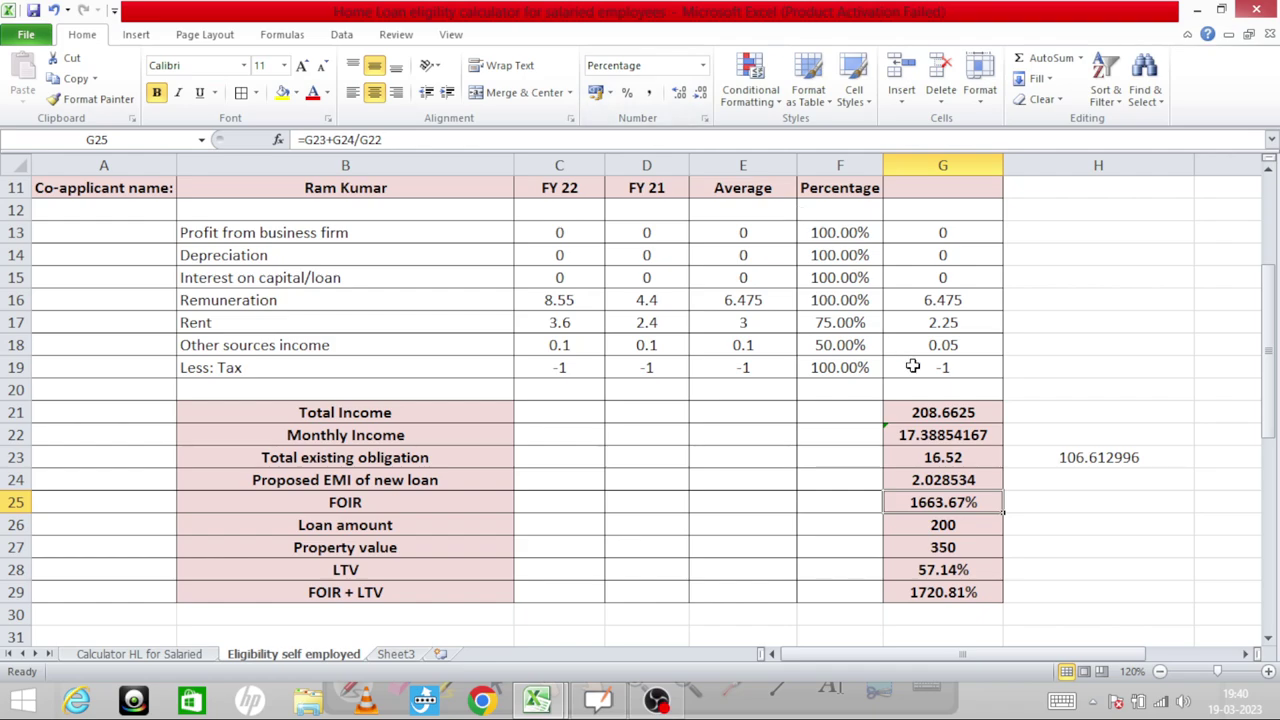
Rewrite the FOIR formula in G25 as =(G24+G23)/G22, with the obligation and EMI sum in parentheses
{"action": "type", "text": "="}
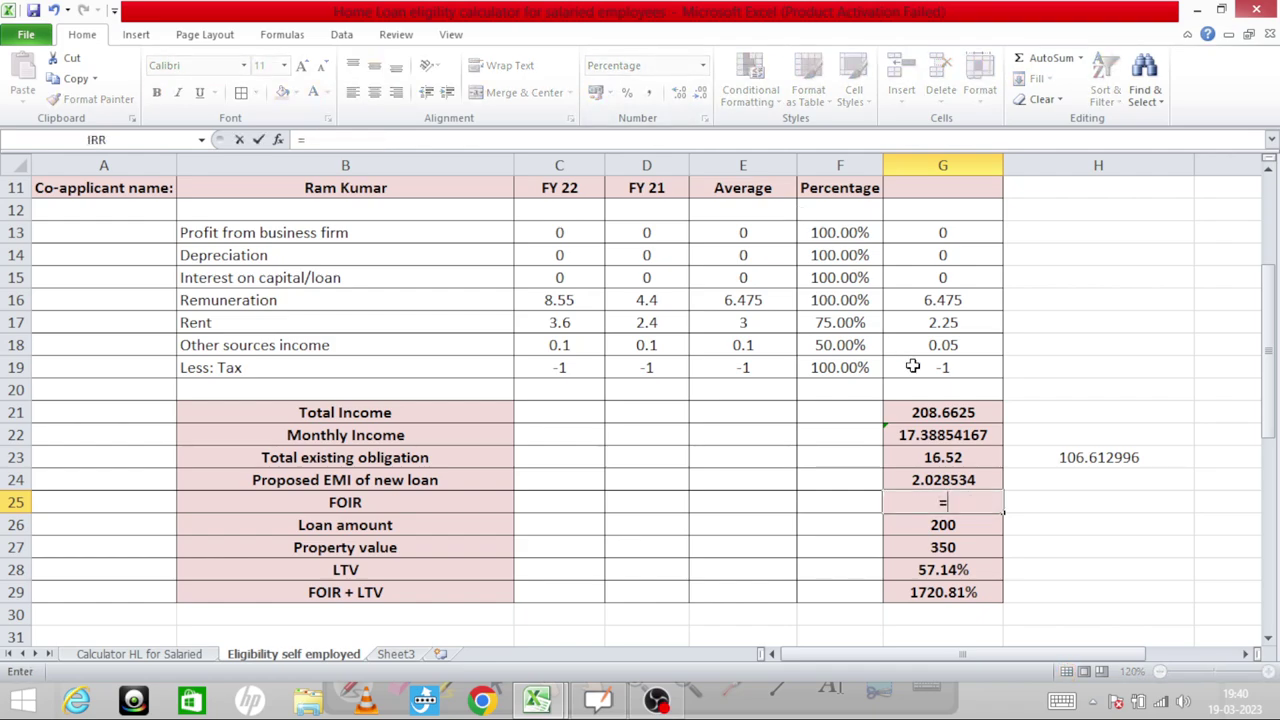
{"action": "type", "text": "("}
{"action": "key", "text": "Up"}
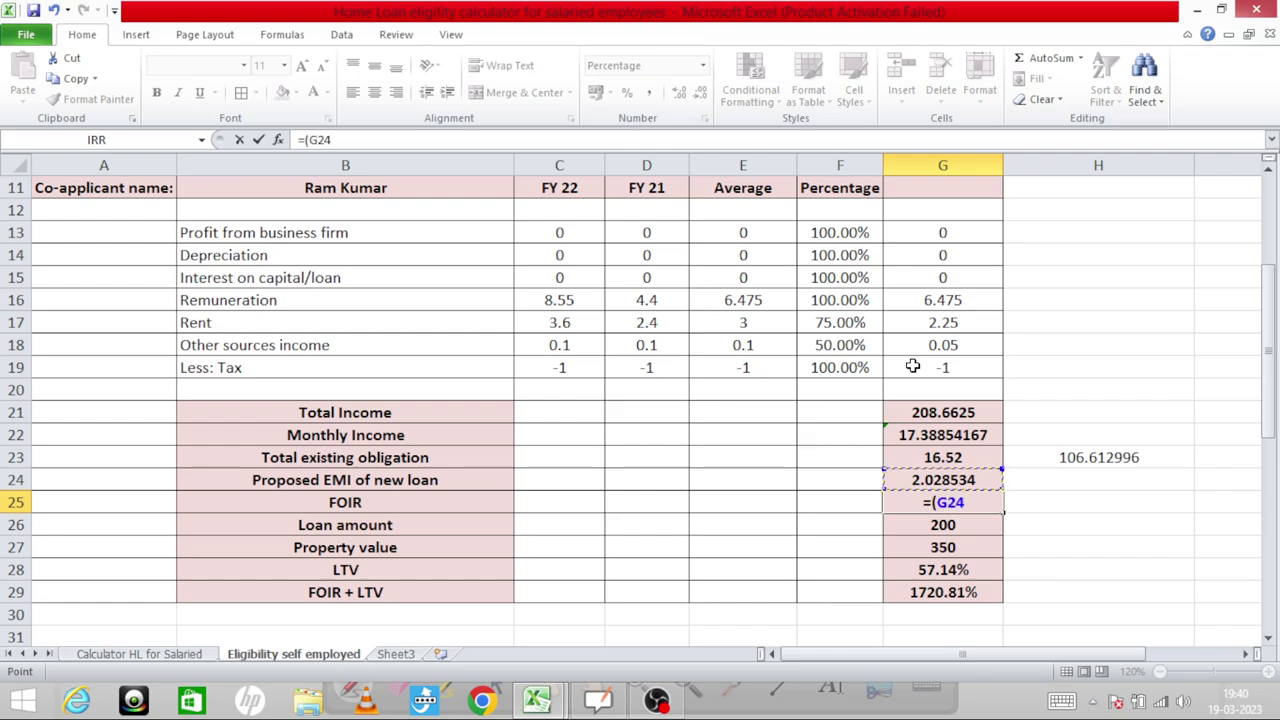
{"action": "type", "text": "+"}
{"action": "key", "text": "Up"}
{"action": "key", "text": "Up"}
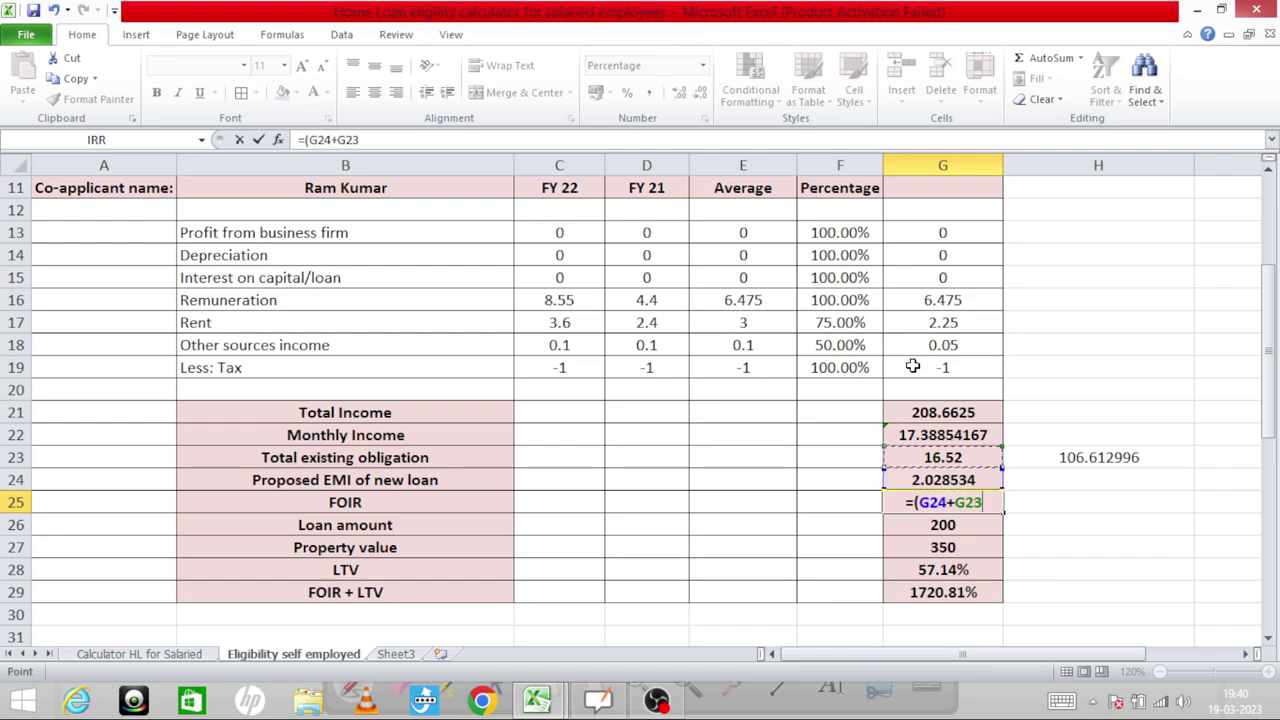
{"action": "type", "text": ")"}
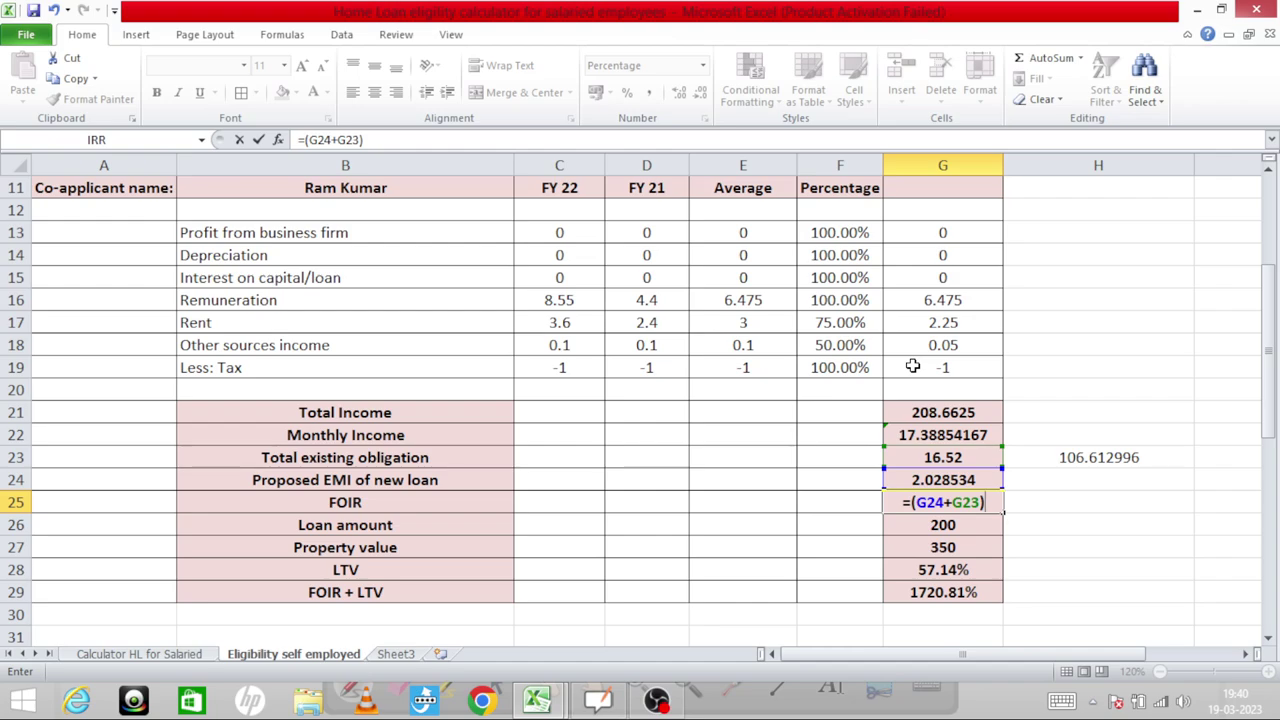
{"action": "type", "text": "/"}
{"action": "key", "text": "Up"}
{"action": "key", "text": "Up"}
{"action": "key", "text": "Up"}
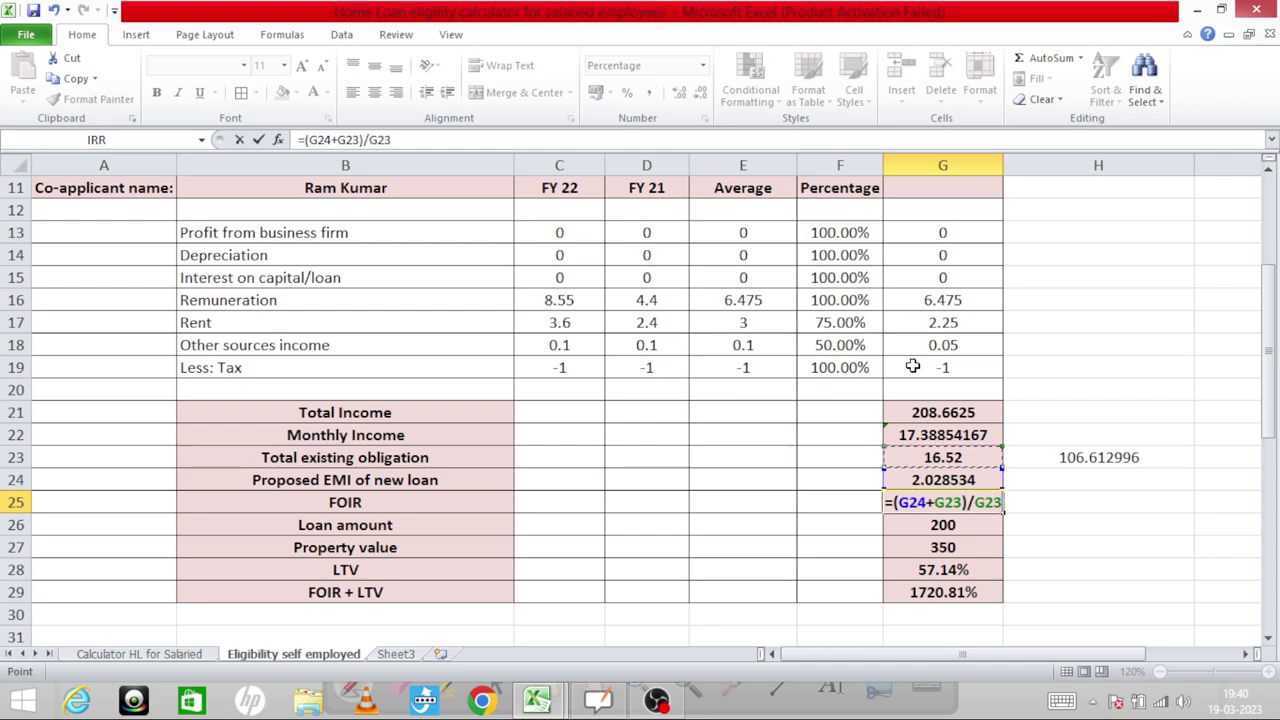
{"action": "key", "text": "Return"}
{"action": "key", "text": "Up"}
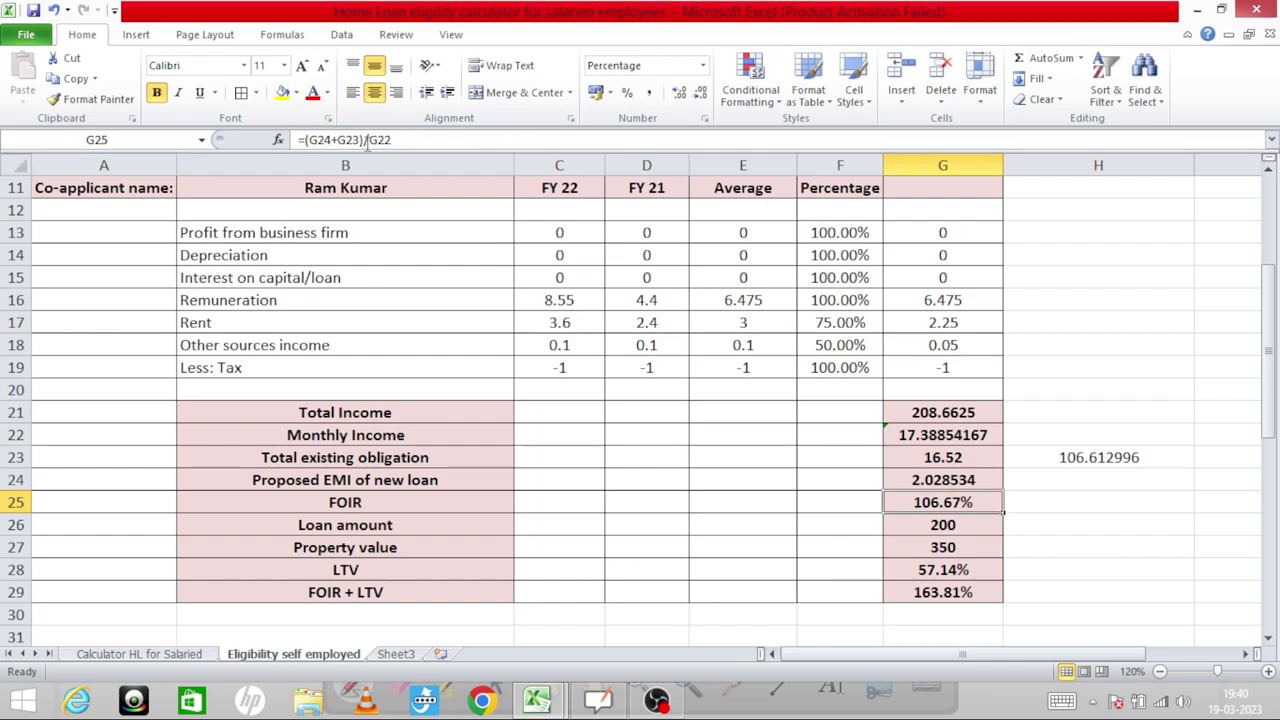
Clear the manual FOIR check in H23 and go back to the FOIR cell
{"action": "left_click", "coordinate": [1083, 459]}
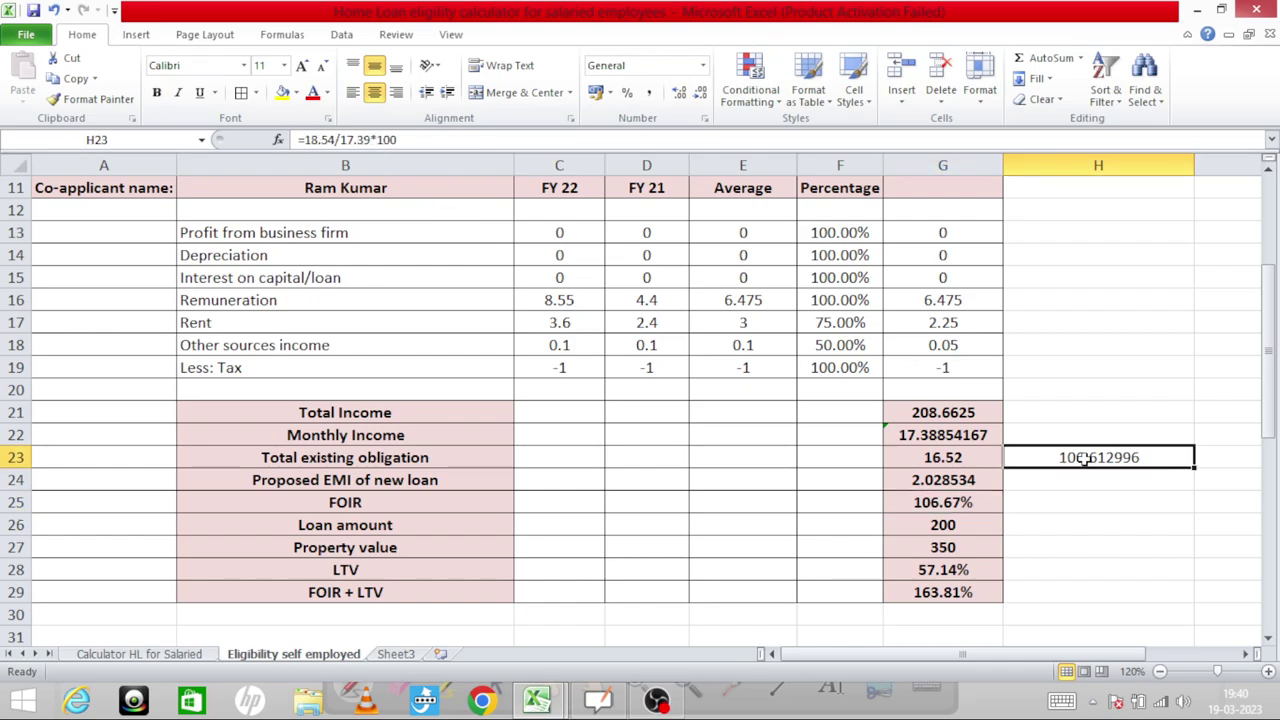
{"action": "key", "text": "Delete"}
{"action": "key", "text": "Down"}
{"action": "key", "text": "Left"}
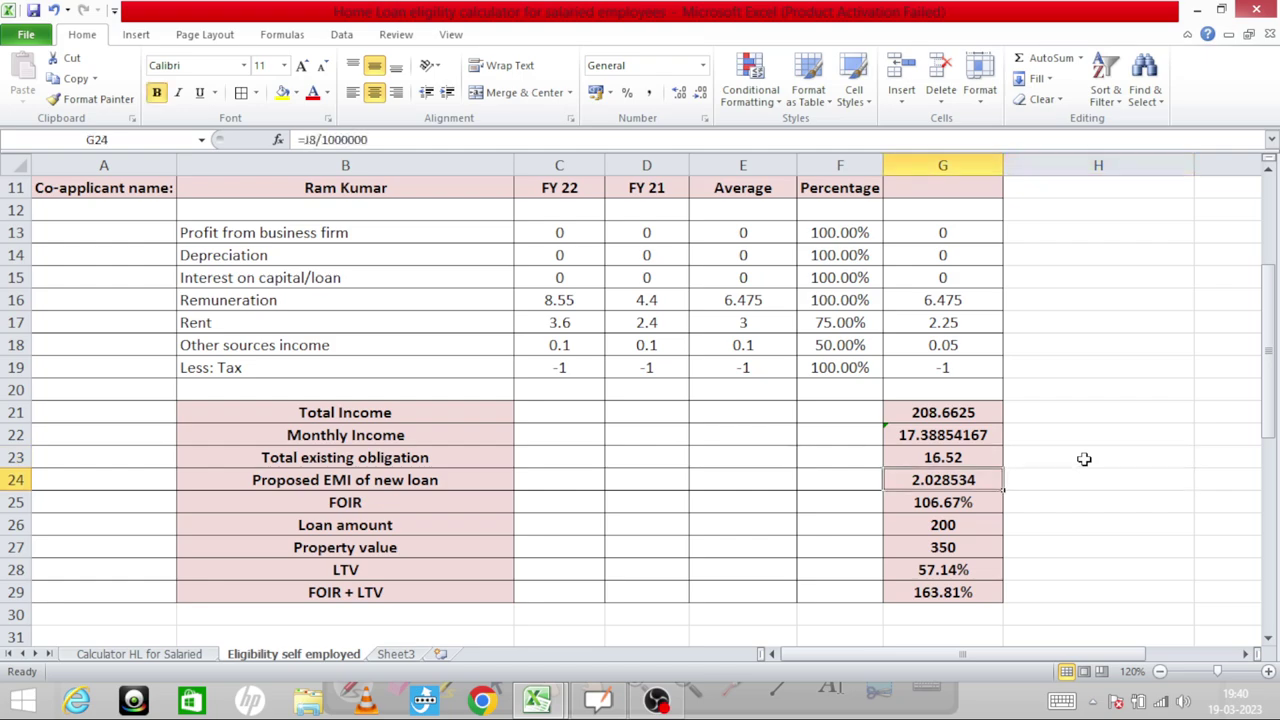
{"action": "key", "text": "Down"}
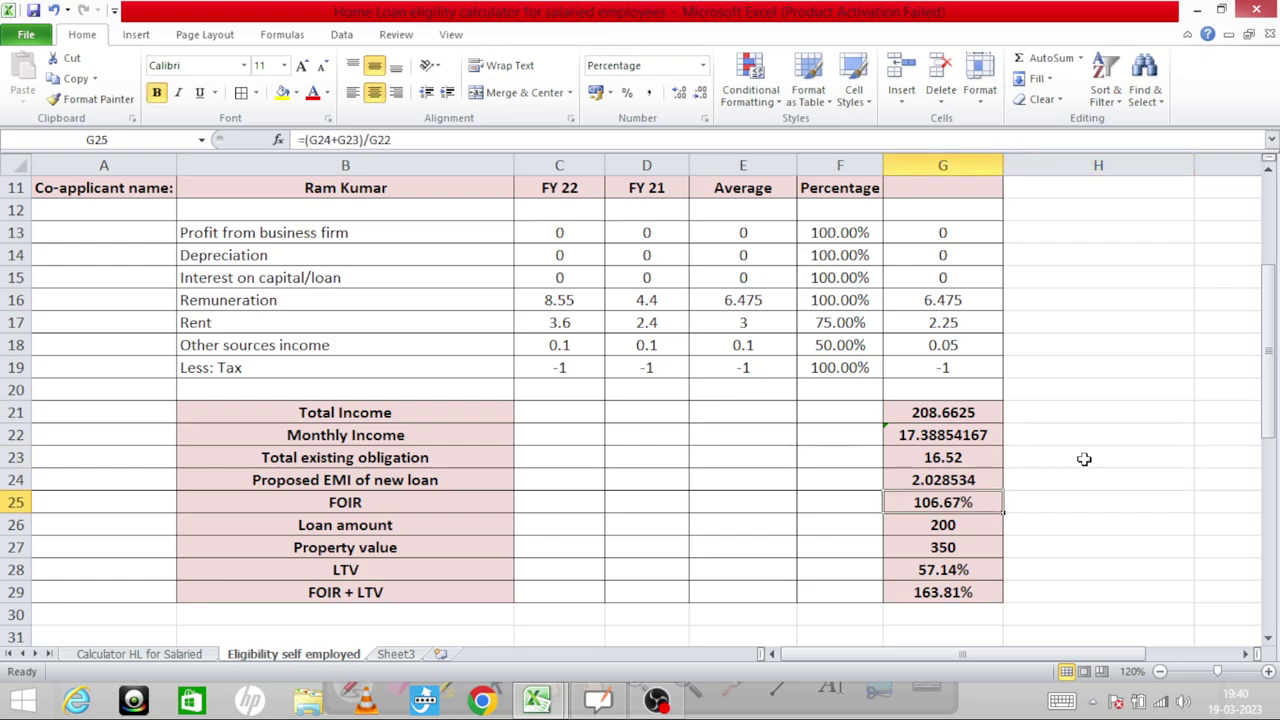
Check the Monthly Income formula and return to the start of the eligibility sheet
{"action": "key", "text": "Up"}
{"action": "key", "text": "Up"}
{"action": "key", "text": "Up"}
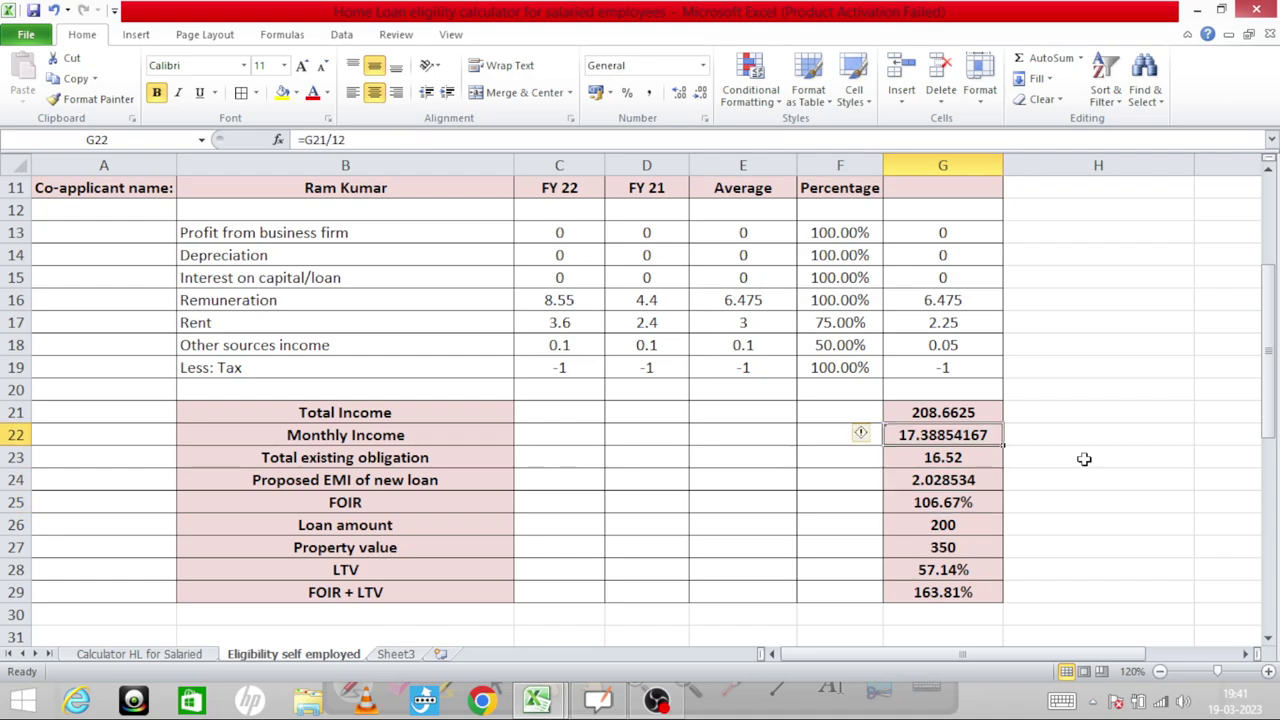
{"action": "key", "text": "Up"}
{"action": "key", "text": "Up"}
{"action": "key", "text": "Up"}
{"action": "key", "text": "Up"}
{"action": "key", "text": "Up"}
{"action": "key", "text": "Up"}
{"action": "key", "text": "Up"}
{"action": "key", "text": "Up"}
{"action": "key", "text": "Up"}
{"action": "key", "text": "Up"}
{"action": "key", "text": "ctrl+Home"}
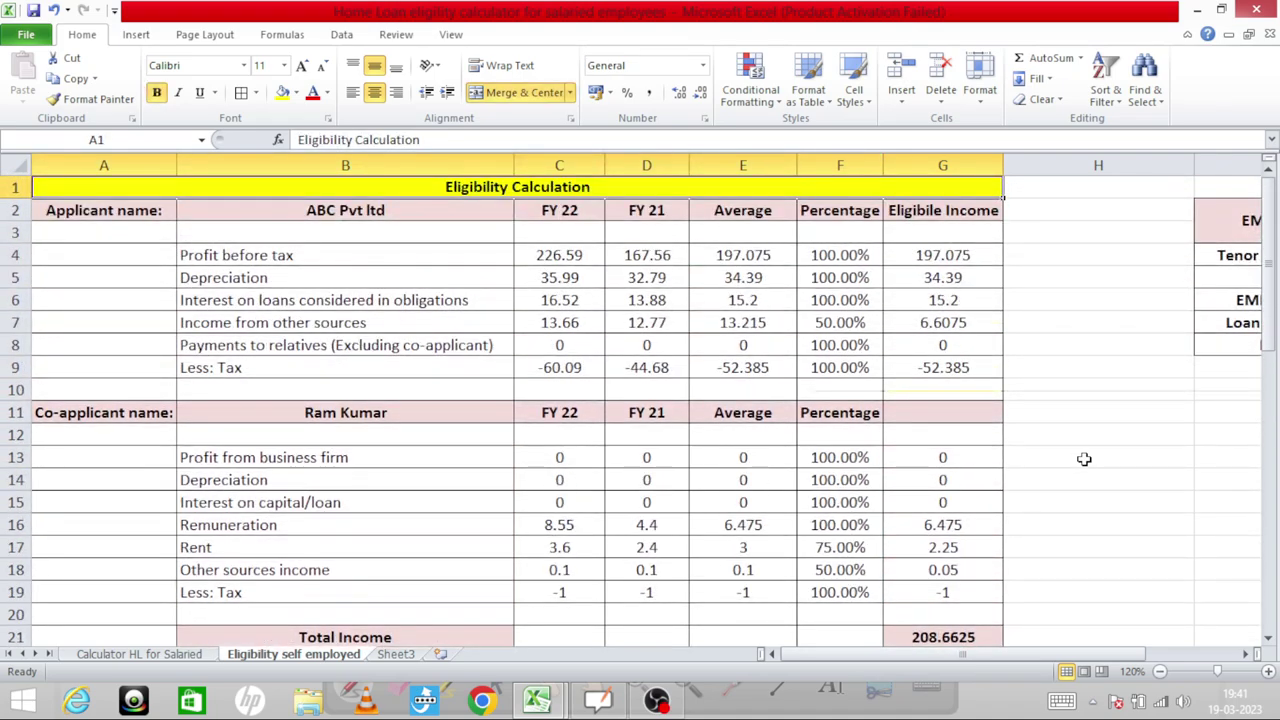
Switch to the Profit and loss account workbook and review the Ram exports expenses down to the net profit and total
{"action": "key", "text": "alt+Tab"}
{"action": "key", "text": "alt+Tab"}
{"action": "key", "text": "alt+Tab"}
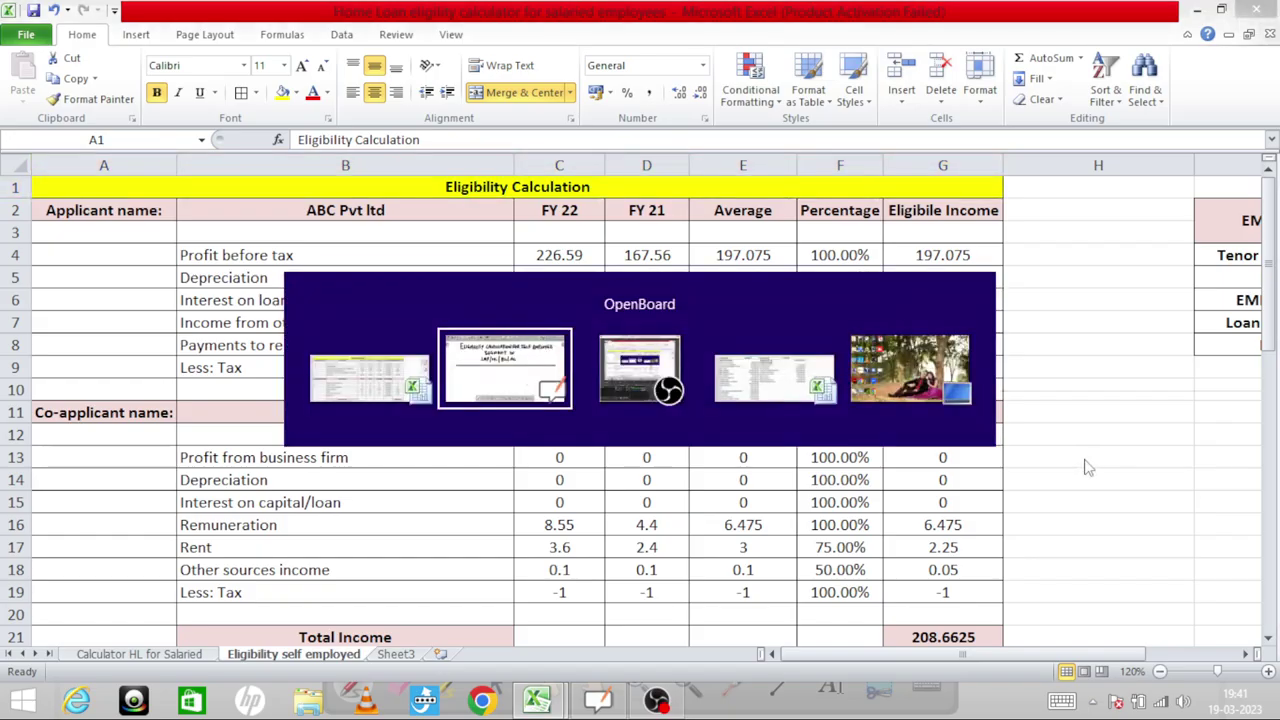
{"action": "key", "text": "Left"}
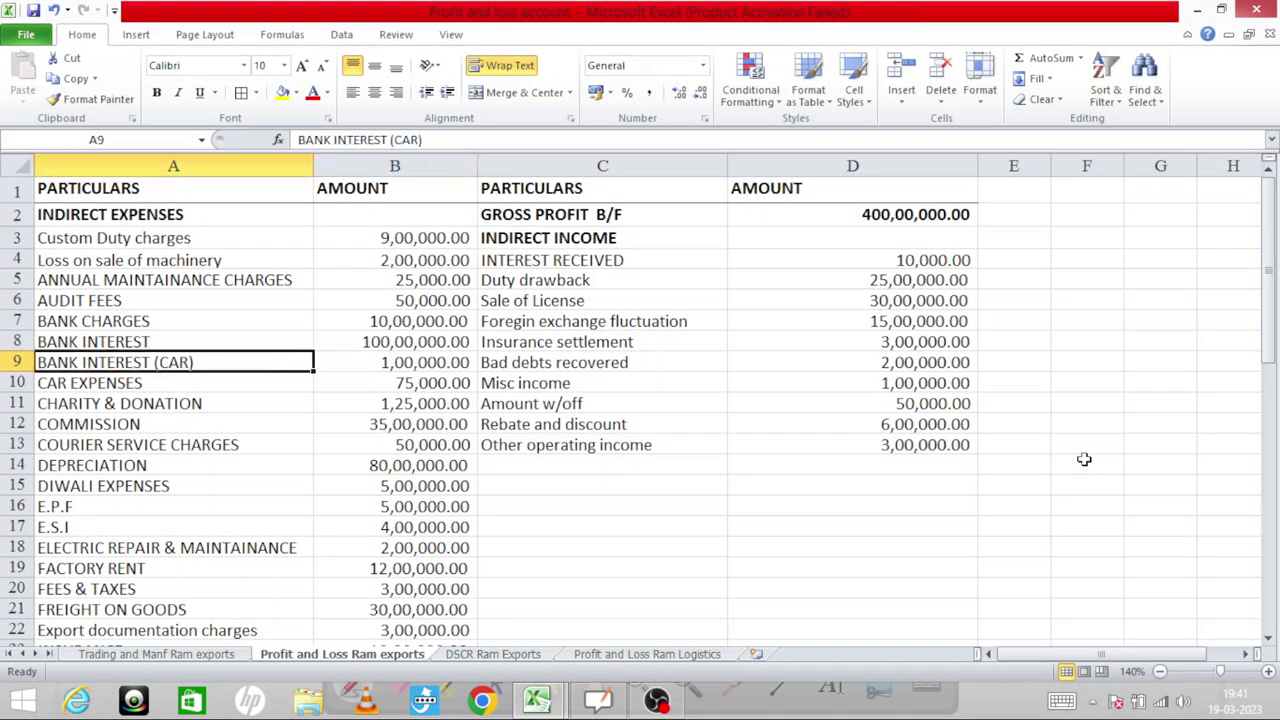
{"action": "key", "text": "Right"}
{"action": "key", "text": "Down"}
{"action": "key", "text": "Down"}
{"action": "key", "text": "Down"}
{"action": "key", "text": "Down"}
{"action": "key", "text": "Down"}
{"action": "key", "text": "Down"}
{"action": "key", "text": "Down"}
{"action": "key", "text": "Down"}
{"action": "key", "text": "Down"}
{"action": "key", "text": "Down"}
{"action": "key", "text": "Down"}
{"action": "key", "text": "Down"}
{"action": "key", "text": "Down"}
{"action": "key", "text": "Down"}
{"action": "key", "text": "Down"}
{"action": "key", "text": "Down"}
{"action": "key", "text": "Down"}
{"action": "key", "text": "Down"}
{"action": "key", "text": "Down"}
{"action": "key", "text": "Down"}
{"action": "key", "text": "Down"}
{"action": "key", "text": "Down"}
{"action": "key", "text": "Down"}
{"action": "key", "text": "Down"}
{"action": "key", "text": "Down"}
{"action": "key", "text": "Down"}
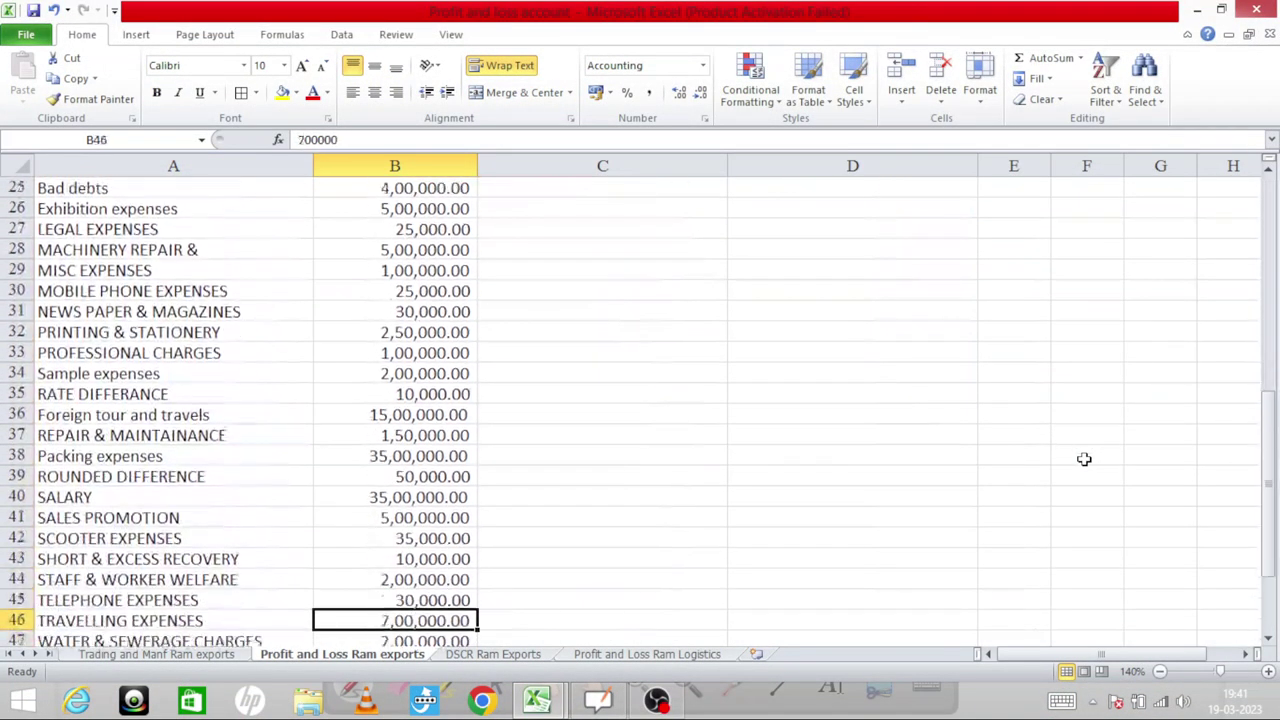
{"action": "key", "text": "Up"}
{"action": "key", "text": "Up"}
{"action": "key", "text": "Up"}
{"action": "key", "text": "Up"}
{"action": "key", "text": "Up"}
{"action": "key", "text": "Up"}
{"action": "key", "text": "Up"}
{"action": "key", "text": "Up"}
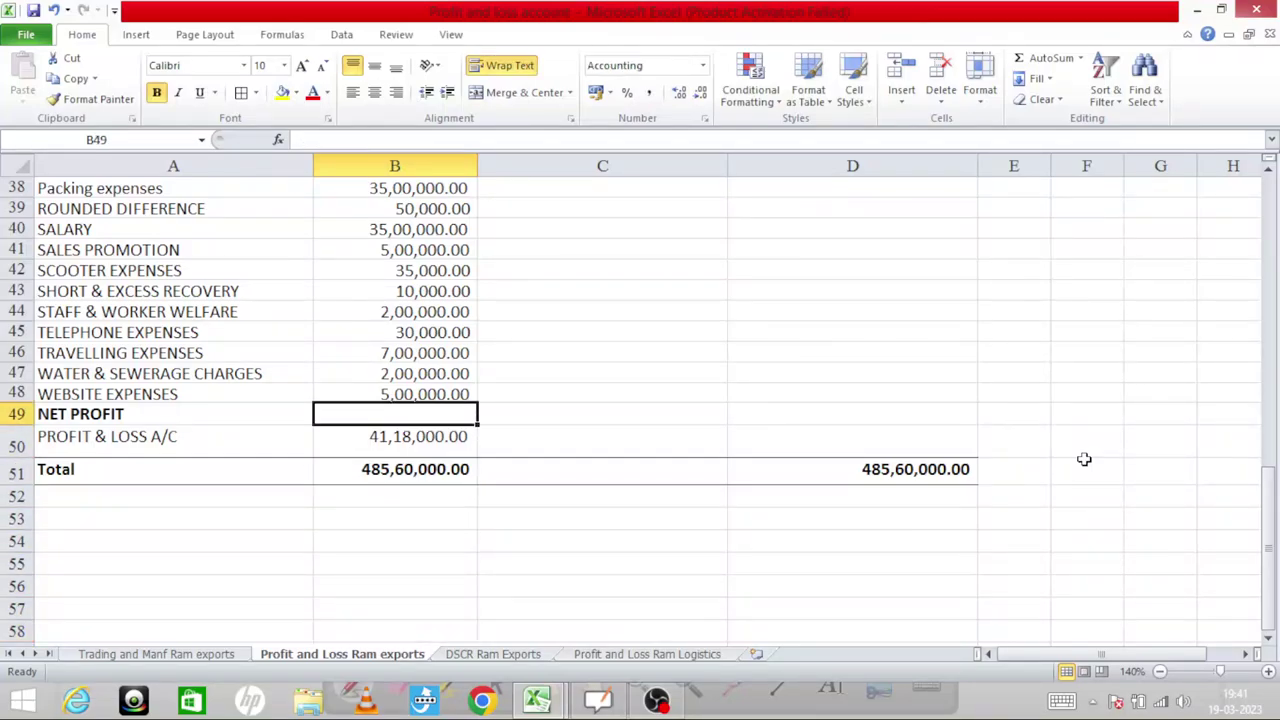
{"action": "key", "text": "Up"}
{"action": "key", "text": "Up"}
{"action": "key", "text": "Up"}
{"action": "key", "text": "Up"}
{"action": "key", "text": "Up"}
{"action": "key", "text": "Up"}
{"action": "key", "text": "Up"}
{"action": "key", "text": "Up"}
{"action": "key", "text": "Up"}
{"action": "key", "text": "Up"}
{"action": "key", "text": "Up"}
{"action": "key", "text": "Up"}
{"action": "key", "text": "Up"}
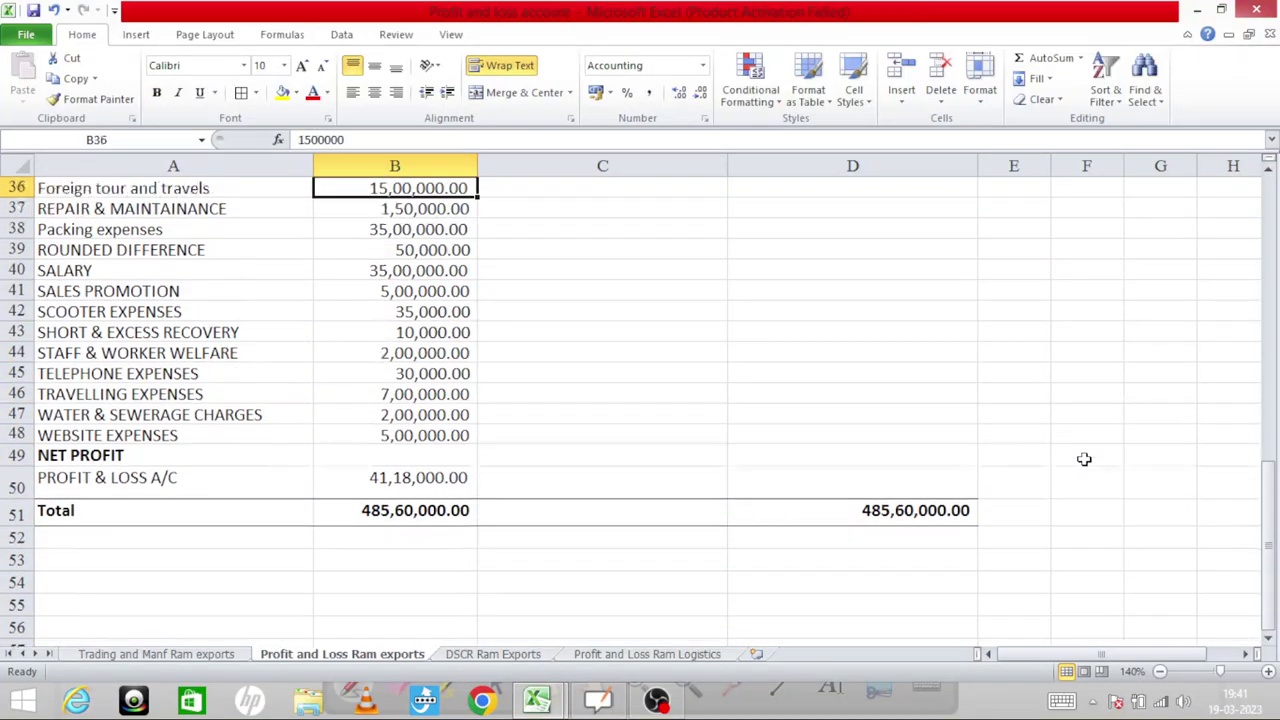
Compare the applicant's income rows in the eligibility workbook with the Profit and Loss Ram exports sheet
{"action": "key", "text": "ctrl+Tab"}
{"action": "key", "text": "Down"}
{"action": "key", "text": "Down"}
{"action": "key", "text": "Down"}
{"action": "key", "text": "Down"}
{"action": "key", "text": "Down"}
{"action": "key", "text": "Down"}
{"action": "key", "text": "Down"}
{"action": "key", "text": "Down"}
{"action": "key", "text": "Down"}
{"action": "key", "text": "Down"}
{"action": "key", "text": "Down"}
{"action": "key", "text": "Down"}
{"action": "key", "text": "Down"}
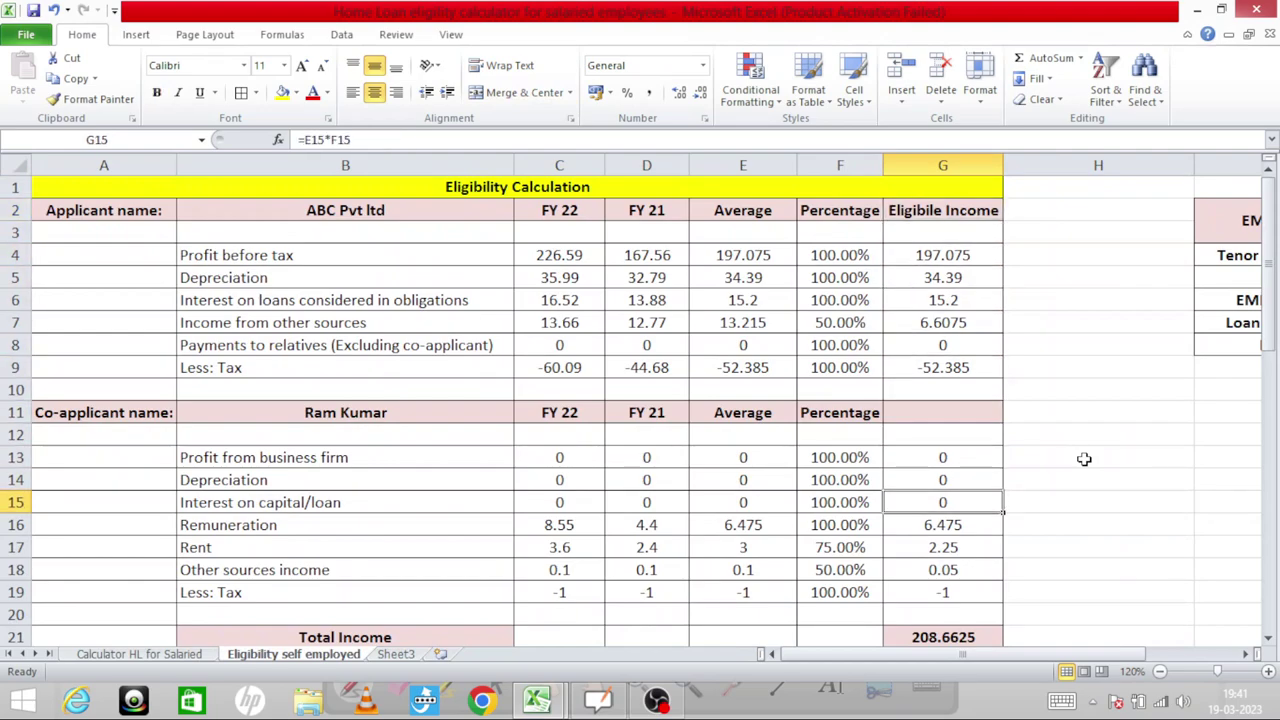
{"action": "key", "text": "Up"}
{"action": "key", "text": "Left"}
{"action": "key", "text": "Up"}
{"action": "key", "text": "Left"}
{"action": "key", "text": "Up"}
{"action": "key", "text": "Left"}
{"action": "key", "text": "Up"}
{"action": "key", "text": "Left"}
{"action": "key", "text": "Left"}
{"action": "key", "text": "Up"}
{"action": "key", "text": "Right"}
{"action": "key", "text": "Up"}
{"action": "key", "text": "Up"}
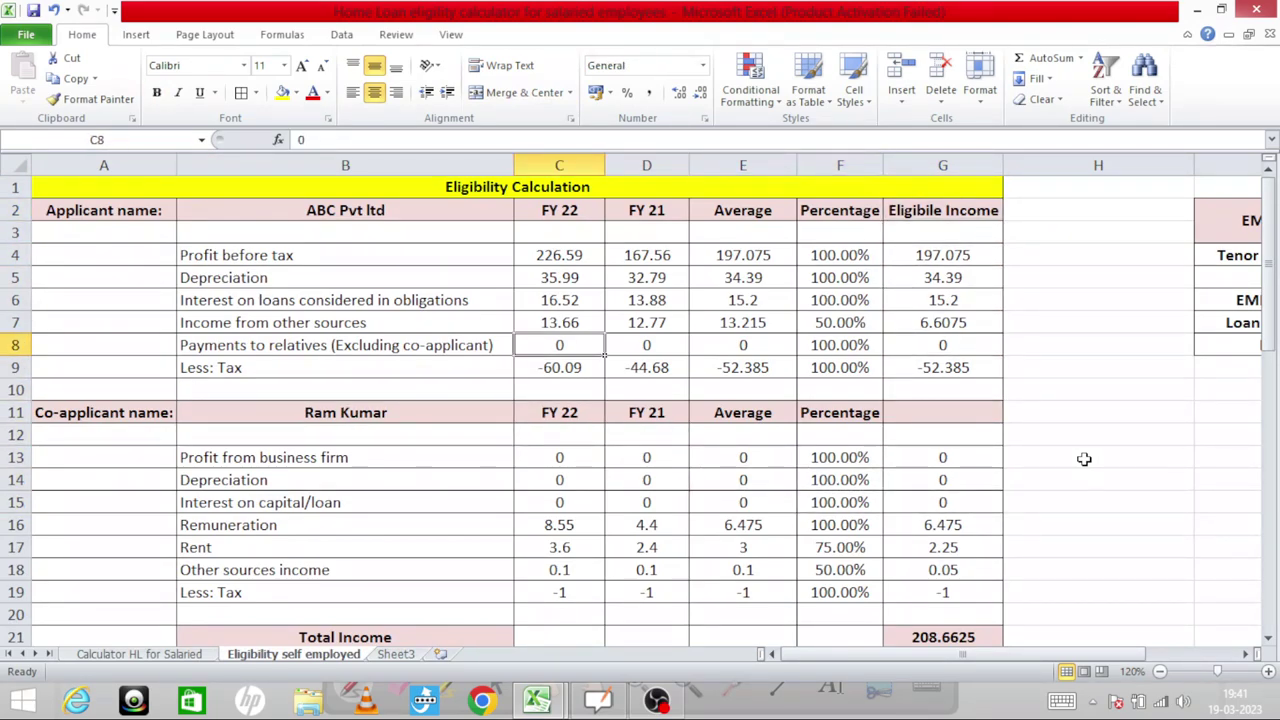
{"action": "key", "text": "Up"}
{"action": "key", "text": "Up"}
{"action": "key", "text": "Up"}
{"action": "key", "text": "Up"}
{"action": "key", "text": "ctrl+Tab"}
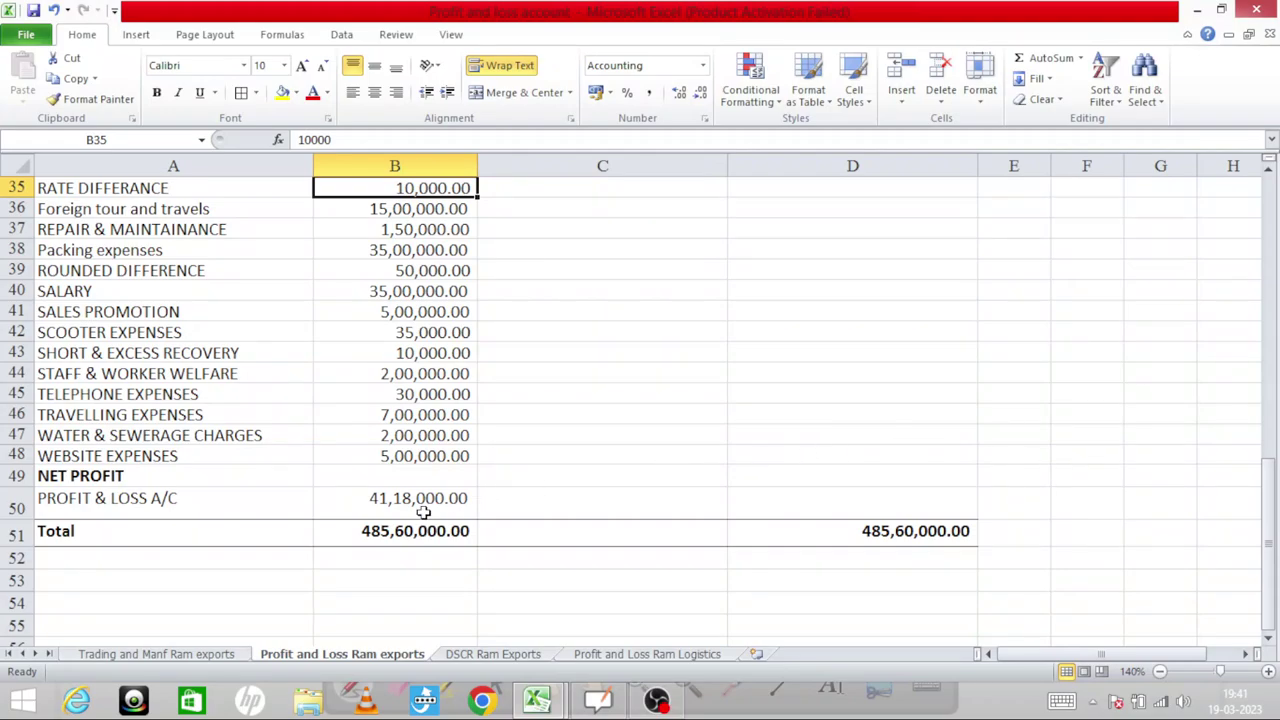
{"action": "key", "text": "ctrl+Tab"}
Set ABC Pvt ltd's FY 21 profit before tax, depreciation, loan interest, other income and tax to 0
{"action": "key", "text": "Right"}
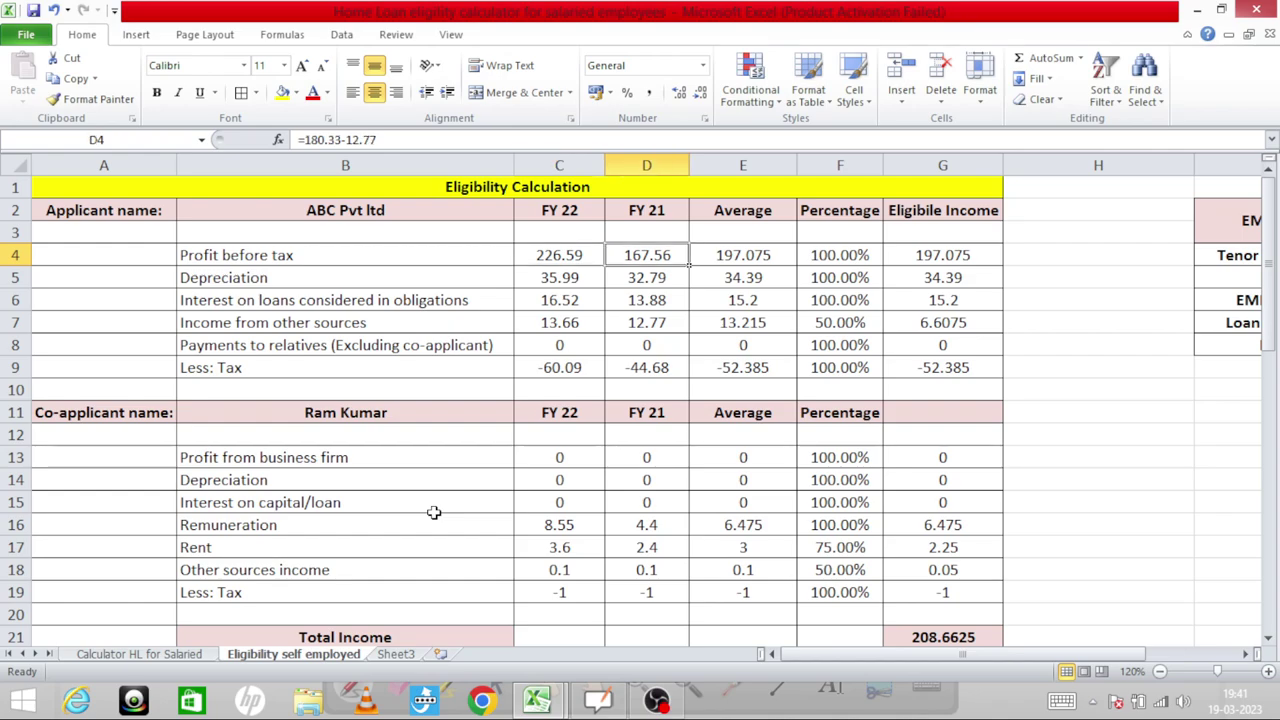
{"action": "type", "text": "0"}
{"action": "key", "text": "Return"}
{"action": "type", "text": "0"}
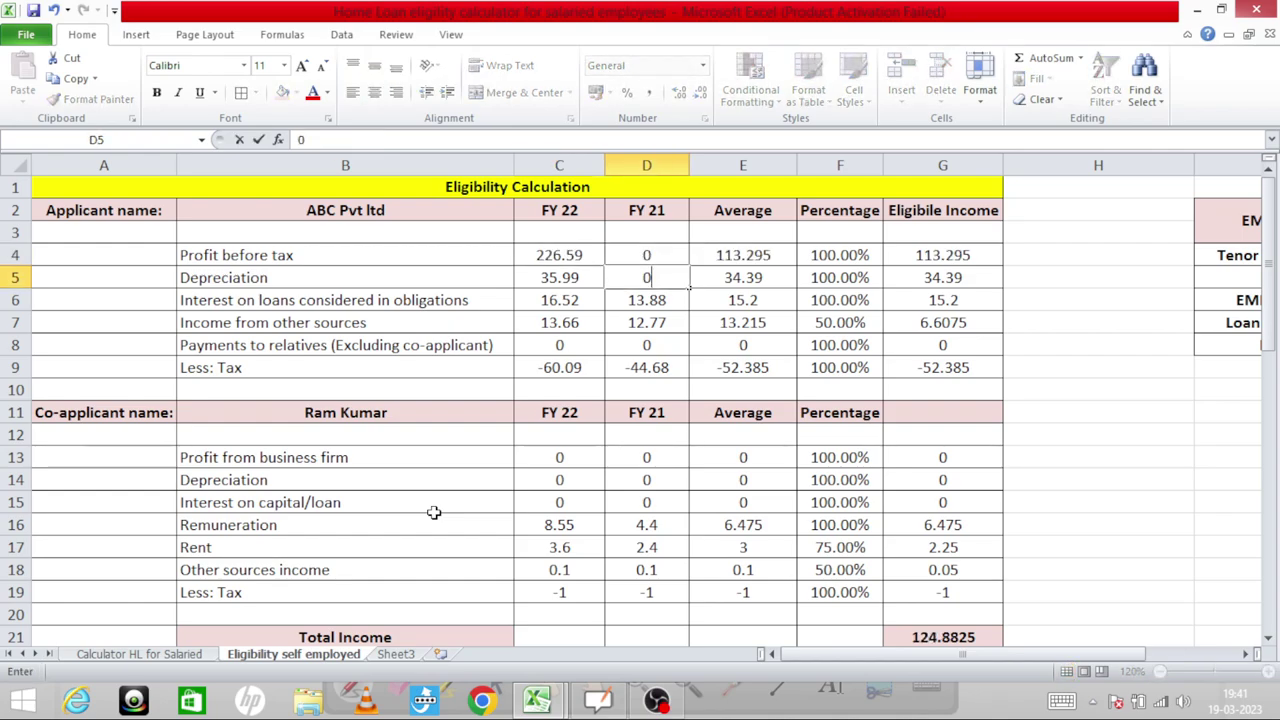
{"action": "key", "text": "Return"}
{"action": "type", "text": "0"}
{"action": "key", "text": "Return"}
{"action": "type", "text": "0"}
{"action": "key", "text": "Return"}
{"action": "key", "text": "Return"}
{"action": "type", "text": "0"}
{"action": "key", "text": "Left"}
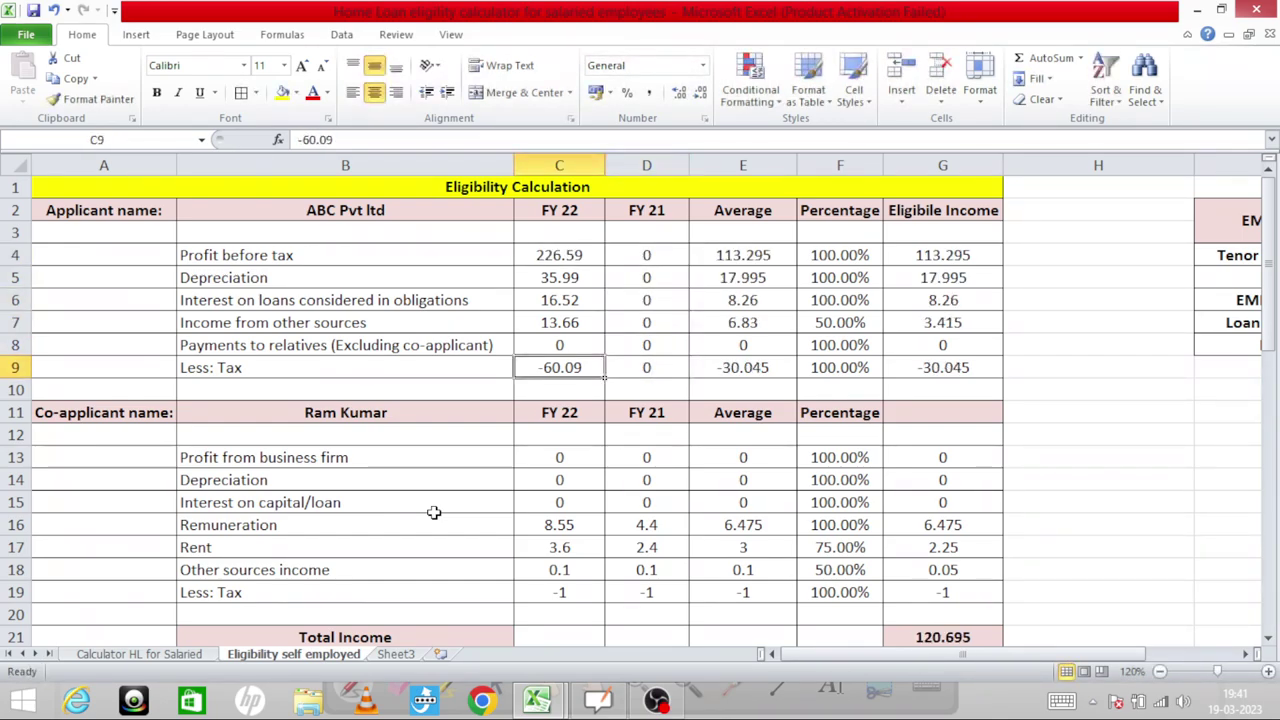
Set ABC Pvt ltd's FY 22 tax, other income, loan interest, depreciation and profit before tax to 0
{"action": "type", "text": "0"}
{"action": "key", "text": "Up"}
{"action": "key", "text": "Up"}
{"action": "type", "text": "0"}
{"action": "key", "text": "Up"}
{"action": "type", "text": "0"}
{"action": "key", "text": "Up"}
{"action": "type", "text": "0"}
{"action": "key", "text": "Up"}
{"action": "type", "text": "0"}
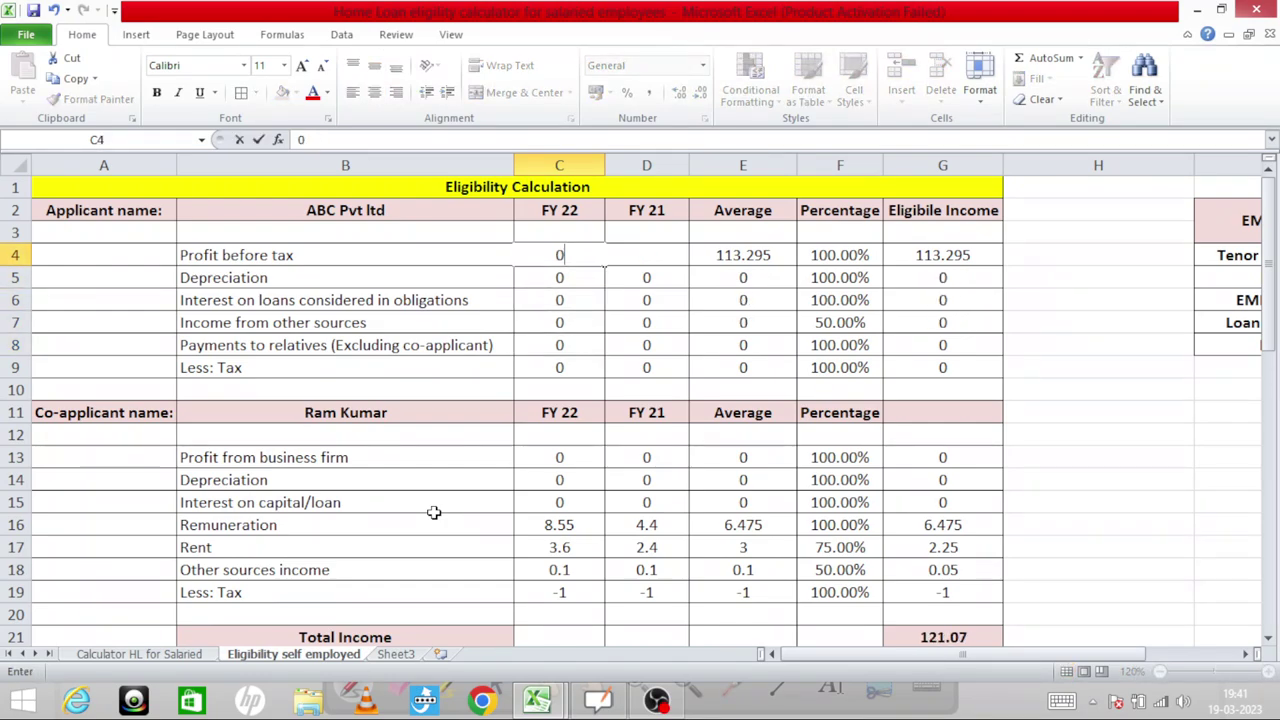
{"action": "key", "text": "Right"}
Set the co-applicant's FY 22 remuneration, rent, other sources income and tax to 0
{"action": "key", "text": "Down"}
{"action": "key", "text": "Down"}
{"action": "key", "text": "Down"}
{"action": "key", "text": "Down"}
{"action": "key", "text": "Down"}
{"action": "key", "text": "Down"}
{"action": "key", "text": "Down"}
{"action": "key", "text": "Down"}
{"action": "key", "text": "Down"}
{"action": "key", "text": "Down"}
{"action": "key", "text": "Down"}
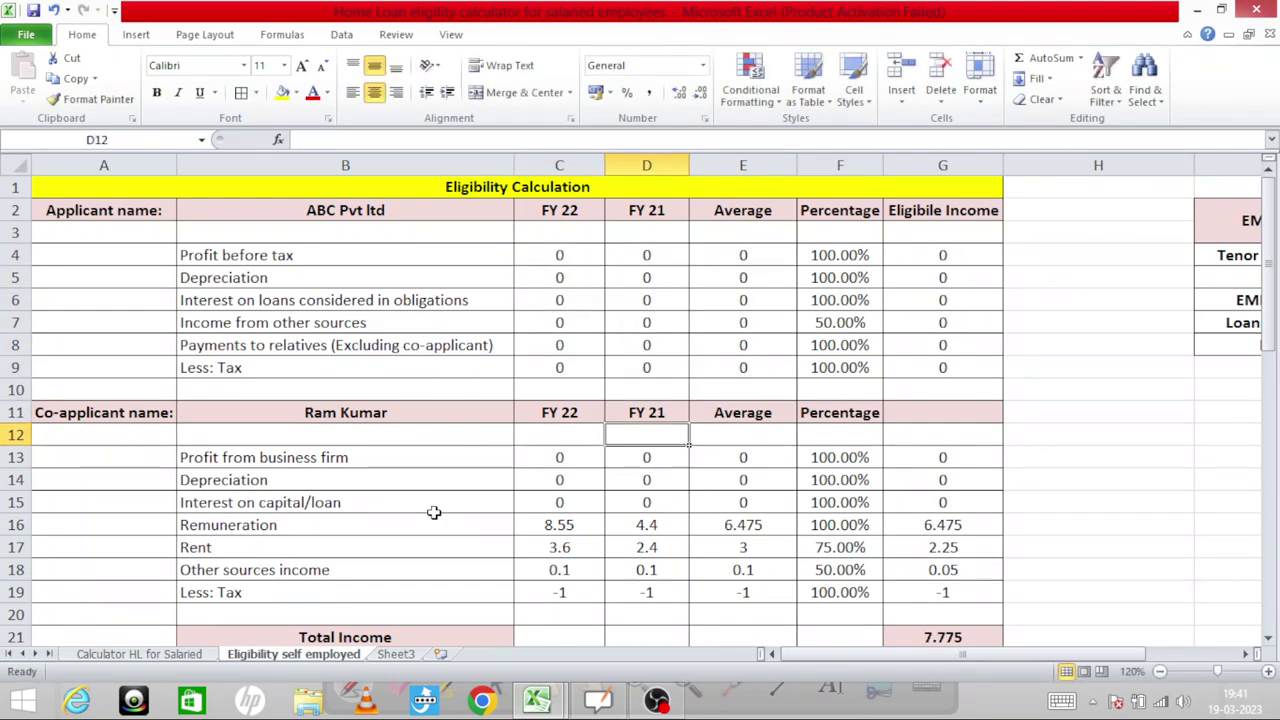
{"action": "key", "text": "Left"}
{"action": "key", "text": "Down"}
{"action": "type", "text": "0 0 0 0"}
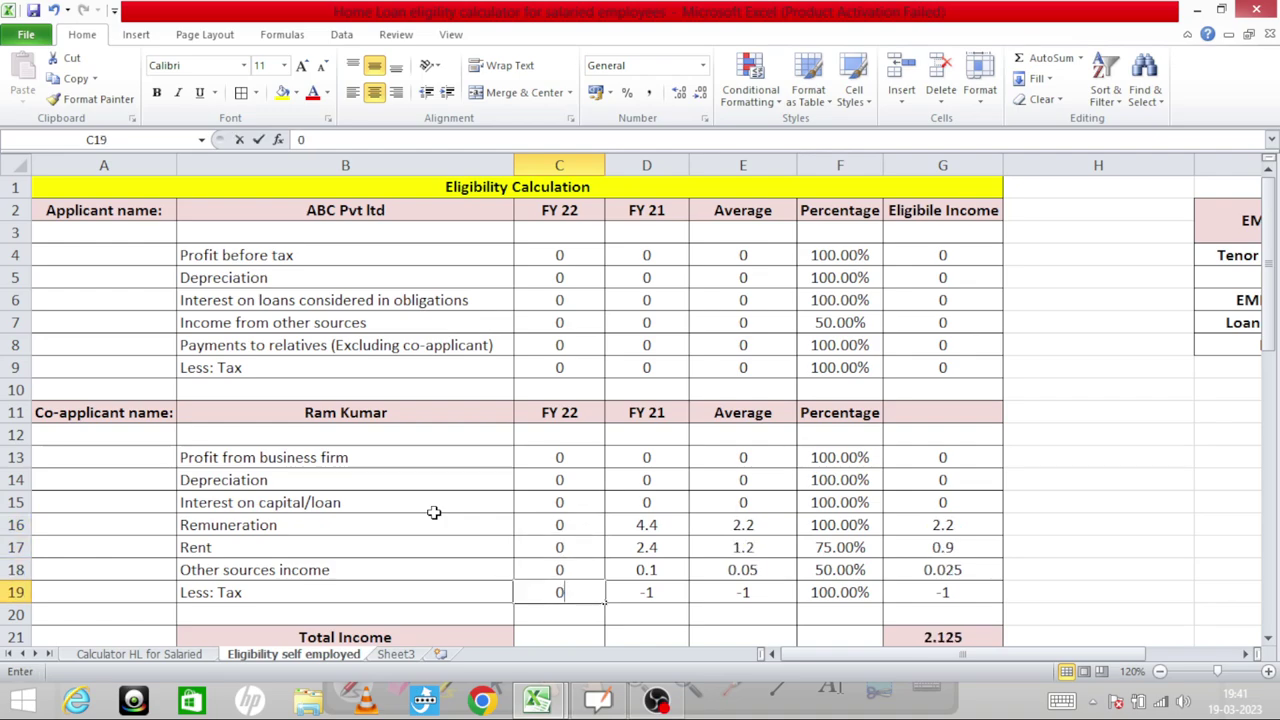
Set the co-applicant's FY 21 tax, other sources income, rent and remuneration to 0
{"action": "key", "text": "Right"}
{"action": "type", "text": "0"}
{"action": "key", "text": "Up"}
{"action": "type", "text": "0"}
{"action": "key", "text": "Up"}
{"action": "type", "text": "0"}
{"action": "key", "text": "Up"}
{"action": "type", "text": "0"}
{"action": "key", "text": "Right"}
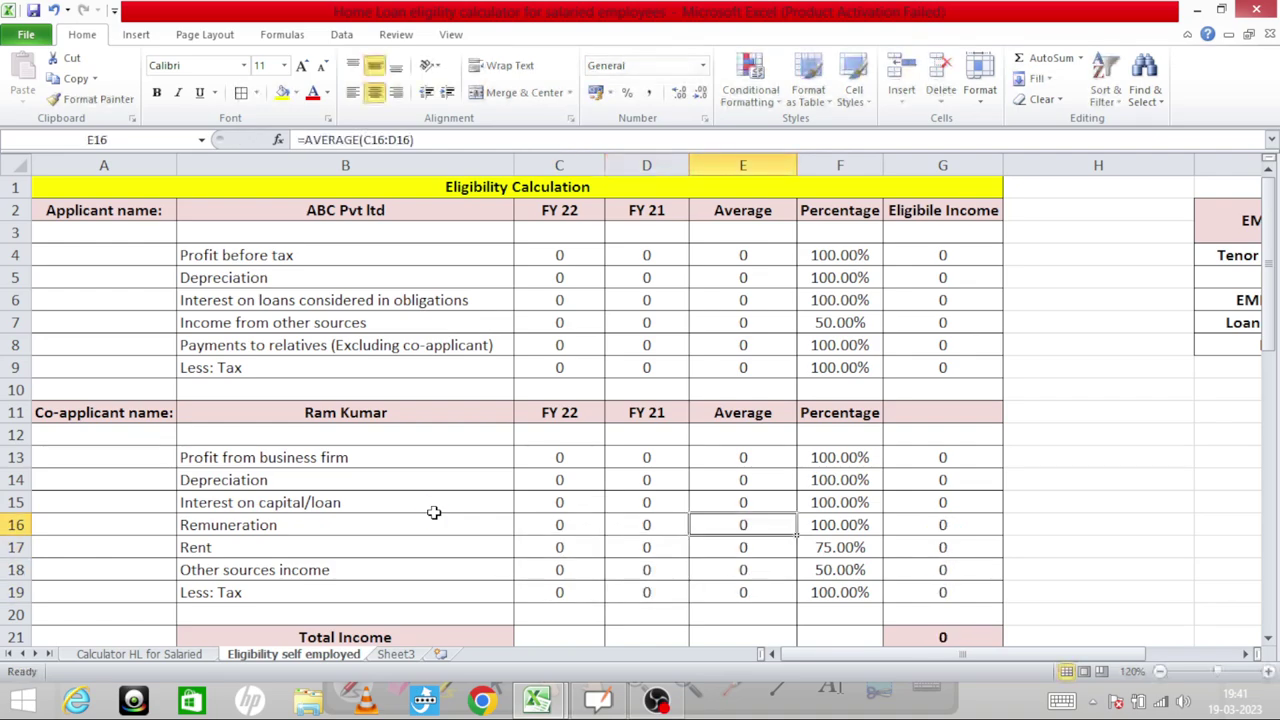
Set the total existing obligation in the eligibility summary to 0
{"action": "key", "text": "Down"}
{"action": "key", "text": "Down"}
{"action": "key", "text": "Down"}
{"action": "key", "text": "Down"}
{"action": "key", "text": "Down"}
{"action": "key", "text": "Down"}
{"action": "key", "text": "Down"}
{"action": "key", "text": "Down"}
{"action": "key", "text": "Down"}
{"action": "key", "text": "Down"}
{"action": "key", "text": "Down"}
{"action": "key", "text": "Down"}
{"action": "key", "text": "Down"}
{"action": "key", "text": "Down"}
{"action": "key", "text": "Down"}
{"action": "key", "text": "Down"}
{"action": "key", "text": "Up"}
{"action": "key", "text": "Up"}
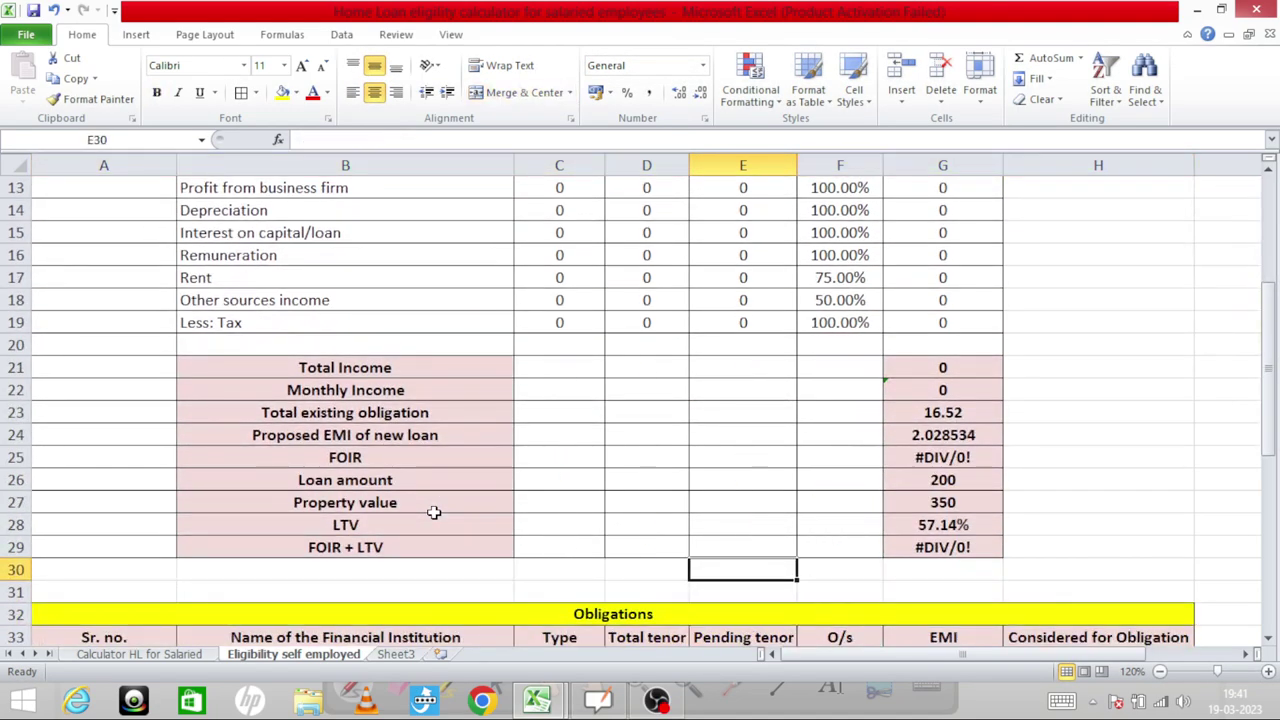
{"action": "key", "text": "Right"}
{"action": "key", "text": "Right"}
{"action": "key", "text": "Up"}
{"action": "key", "text": "Up"}
{"action": "key", "text": "Up"}
{"action": "key", "text": "Up"}
{"action": "key", "text": "Up"}
{"action": "key", "text": "Up"}
{"action": "key", "text": "Up"}
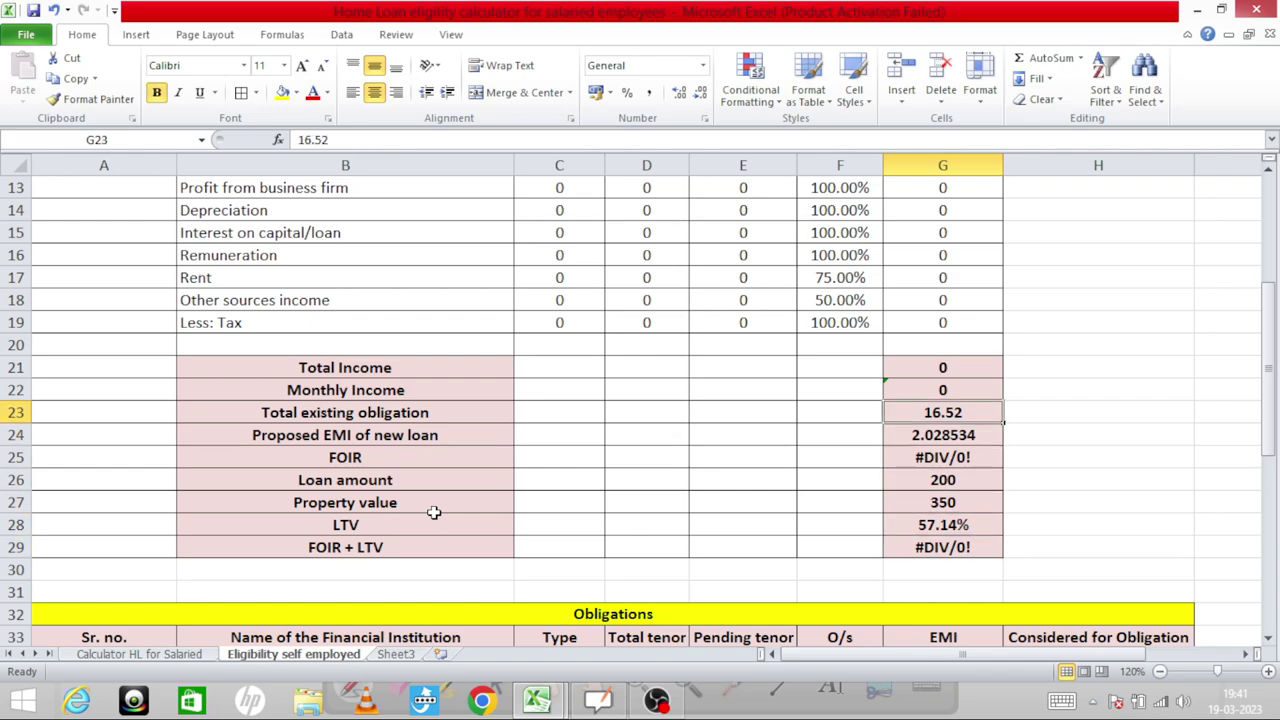
{"action": "type", "text": "0"}
{"action": "key", "text": "Down"}
Check the proposed EMI, FOIR, loan amount and property value entries in the eligibility summary
{"action": "key", "text": "Down"}
{"action": "key", "text": "Down"}
{"action": "key", "text": "Down"}
{"action": "key", "text": "Down"}
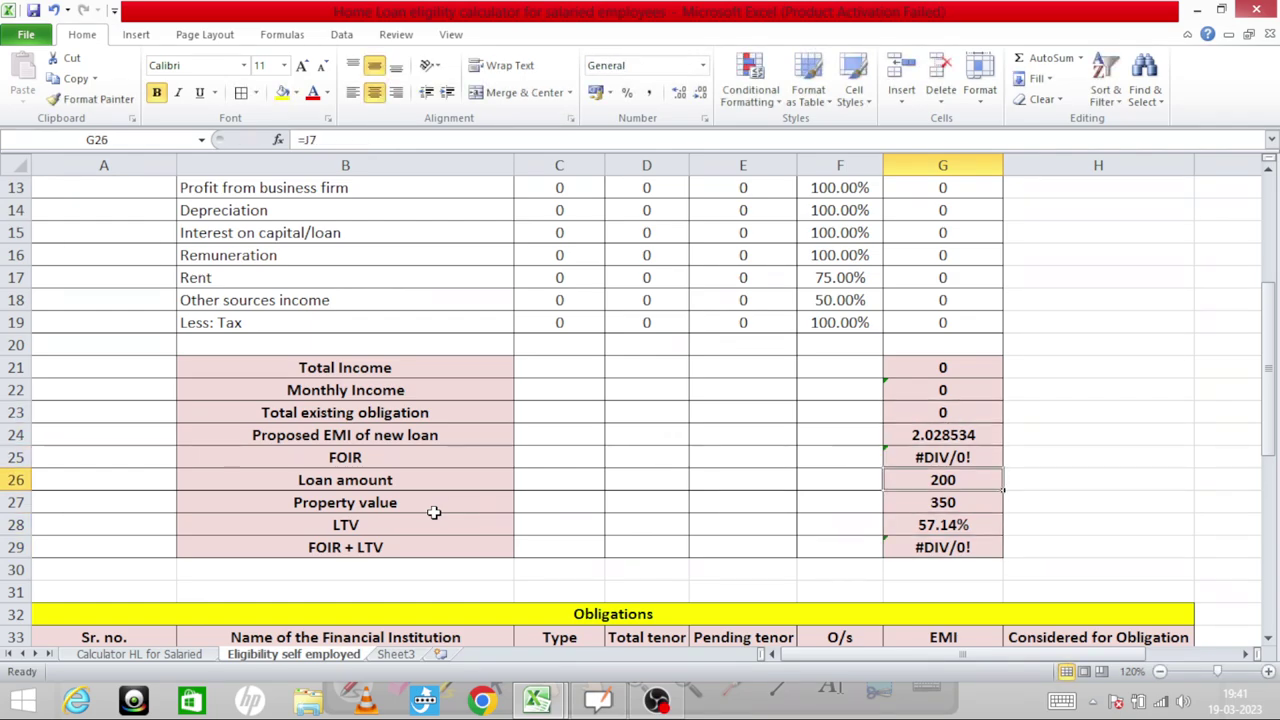
{"action": "key", "text": "Up"}
{"action": "key", "text": "Up"}
{"action": "key", "text": "Up"}
{"action": "key", "text": "Up"}
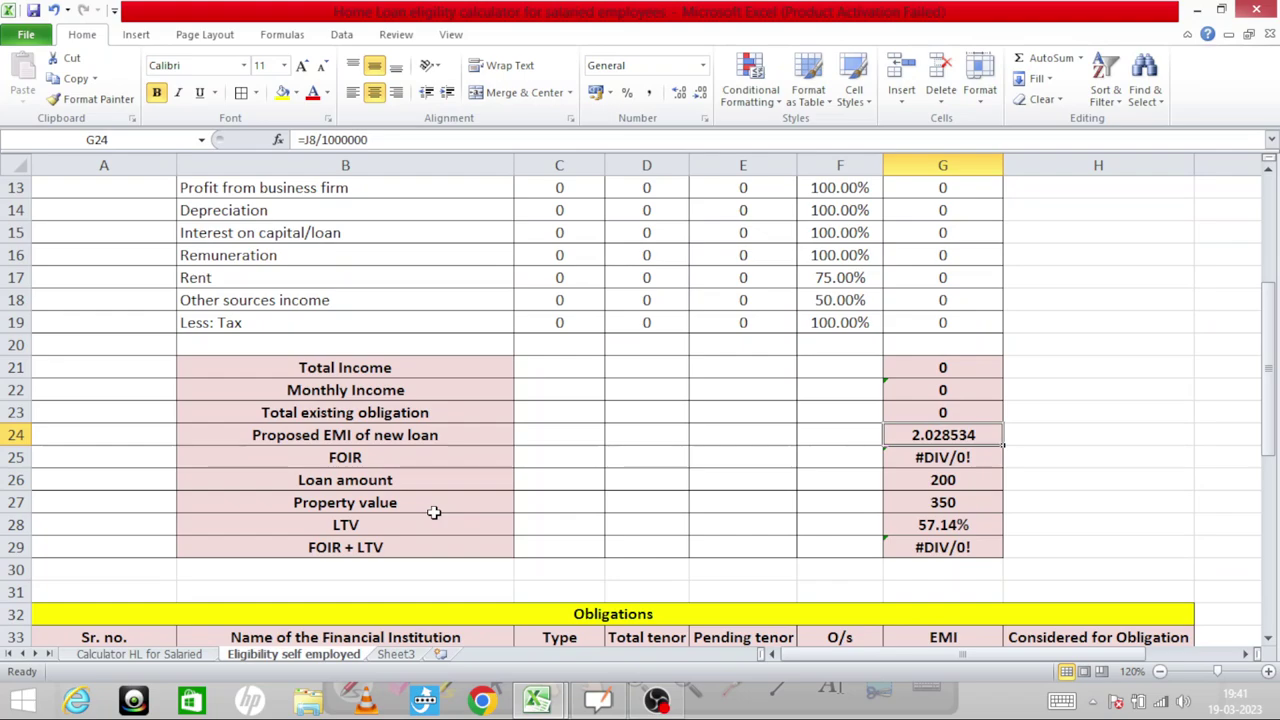
{"action": "key", "text": "Down"}
{"action": "key", "text": "Down"}
{"action": "key", "text": "Down"}
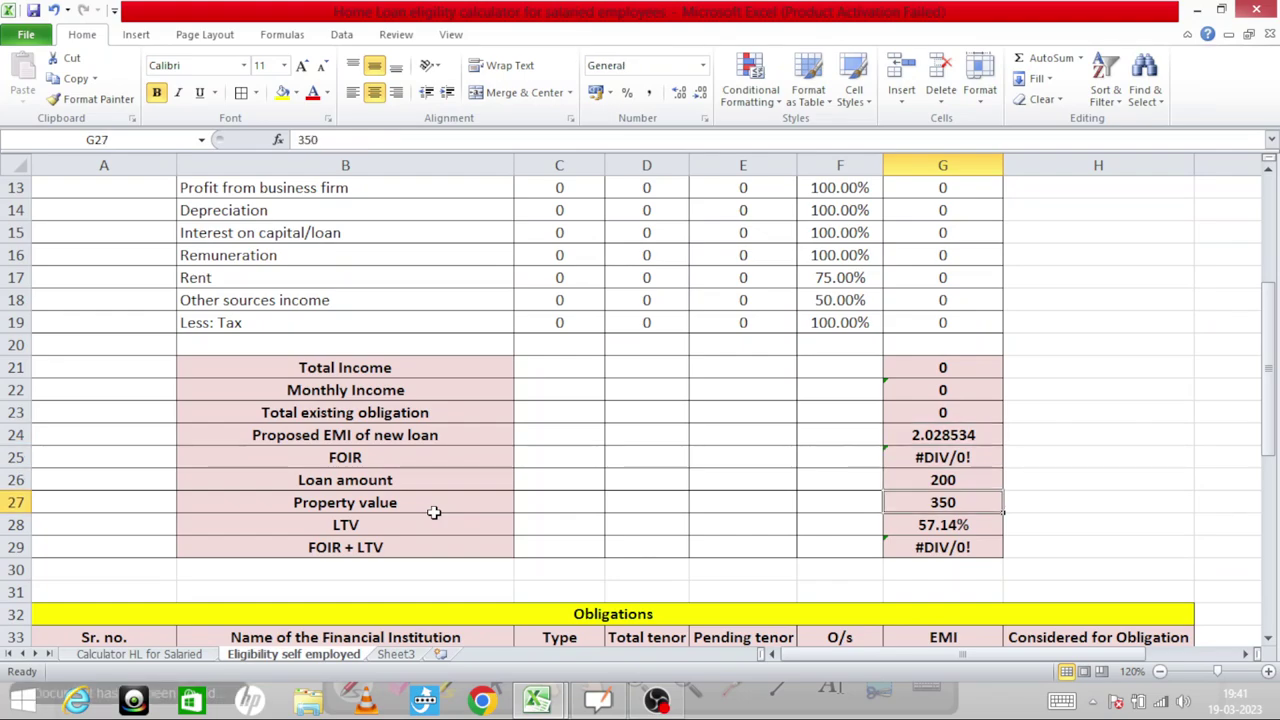
{"action": "key", "text": "Up"}
{"action": "key", "text": "Right"}
{"action": "key", "text": "Left"}
Look up the Ram exports net profit in the Profit and loss account workbook and set ABC Pvt ltd's FY 22 profit before tax to =4.12
{"action": "key", "text": "Up"}
{"action": "key", "text": "Up"}
{"action": "key", "text": "Up"}
{"action": "key", "text": "Up"}
{"action": "key", "text": "Up"}
{"action": "key", "text": "Up"}
{"action": "key", "text": "Up"}
{"action": "key", "text": "Up"}
{"action": "key", "text": "Up"}
{"action": "key", "text": "Up"}
{"action": "key", "text": "Up"}
{"action": "key", "text": "Up"}
{"action": "key", "text": "Up"}
{"action": "key", "text": "Up"}
{"action": "key", "text": "Up"}
{"action": "key", "text": "Up"}
{"action": "key", "text": "Up"}
{"action": "key", "text": "Up"}
{"action": "key", "text": "Up"}
{"action": "key", "text": "Up"}
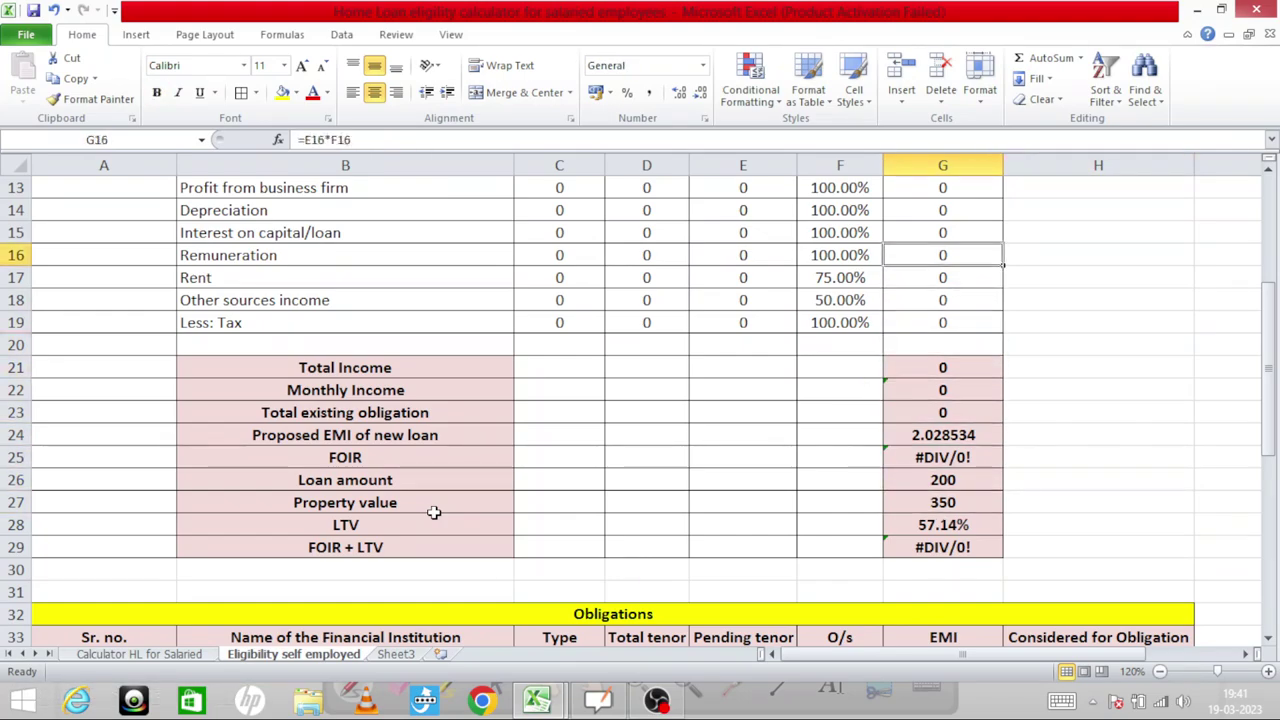
{"action": "key", "text": "Down"}
{"action": "key", "text": "Down"}
{"action": "key", "text": "Down"}
{"action": "key", "text": "Left"}
{"action": "key", "text": "Left"}
{"action": "key", "text": "Left"}
{"action": "key", "text": "Left"}
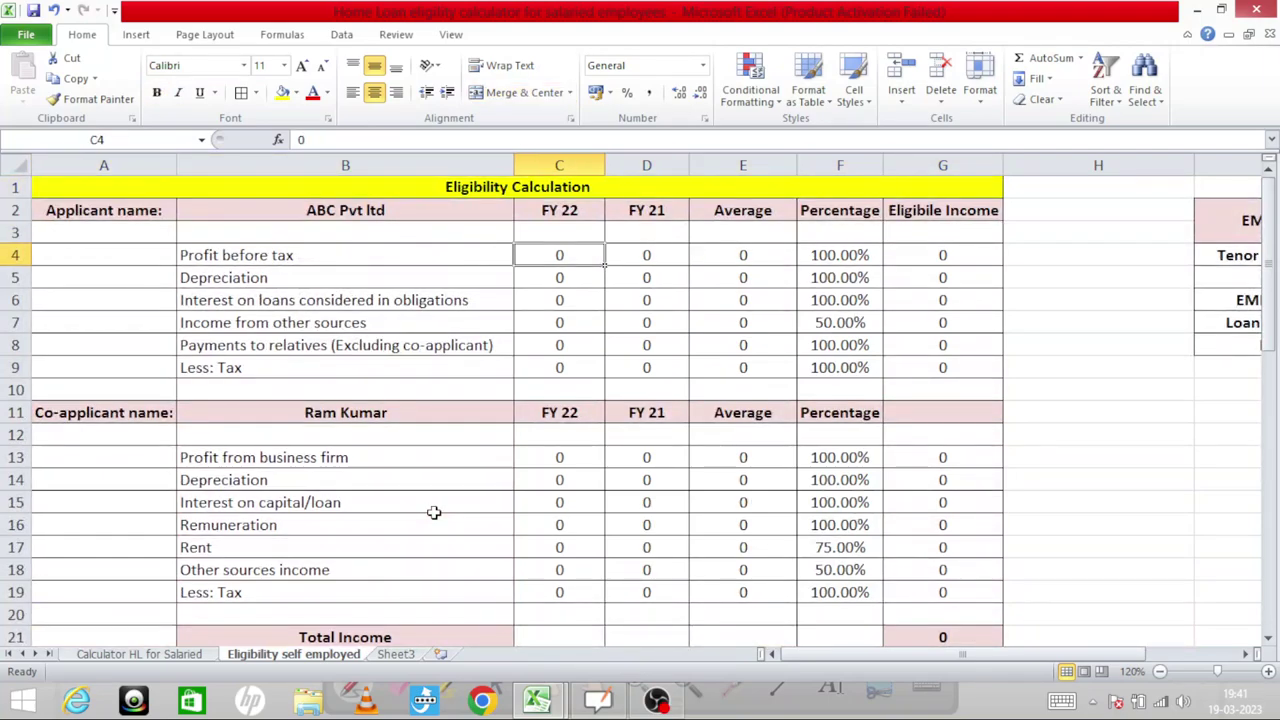
{"action": "key", "text": "ctrl+Tab"}
{"action": "key", "text": "Down"}
{"action": "key", "text": "Down"}
{"action": "key", "text": "Down"}
{"action": "key", "text": "Down"}
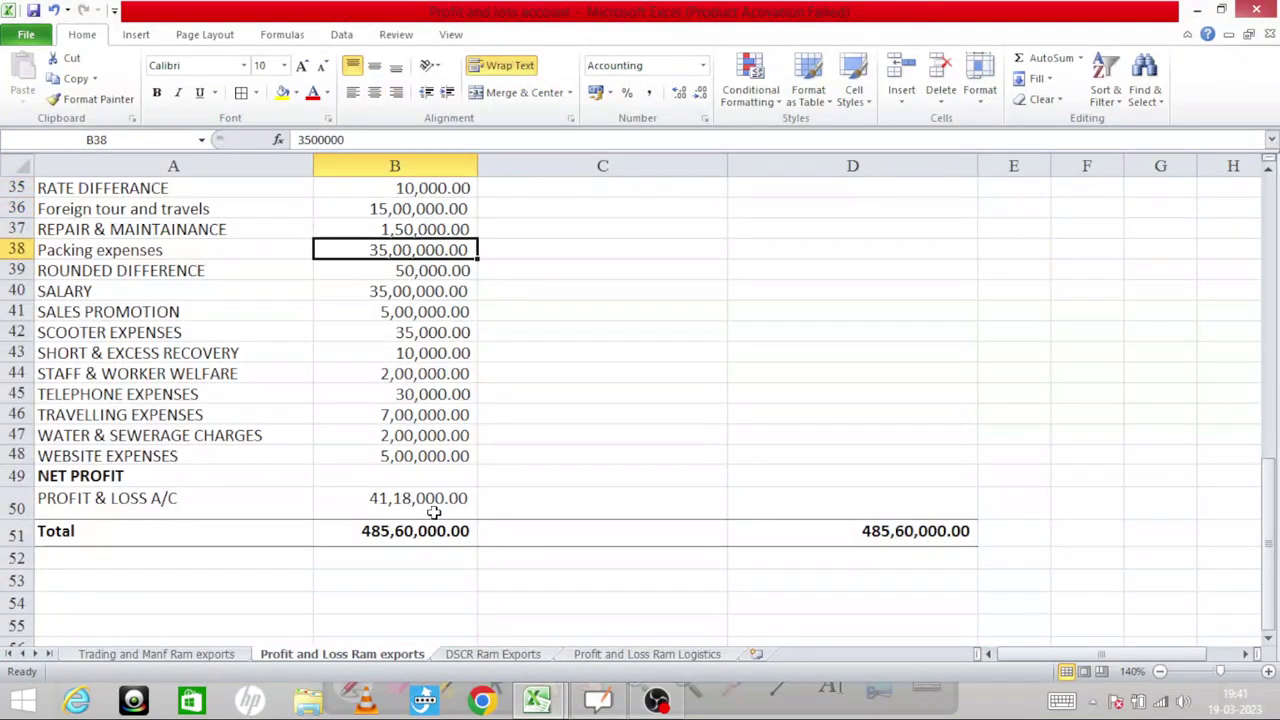
{"action": "key", "text": "ctrl+Tab"}
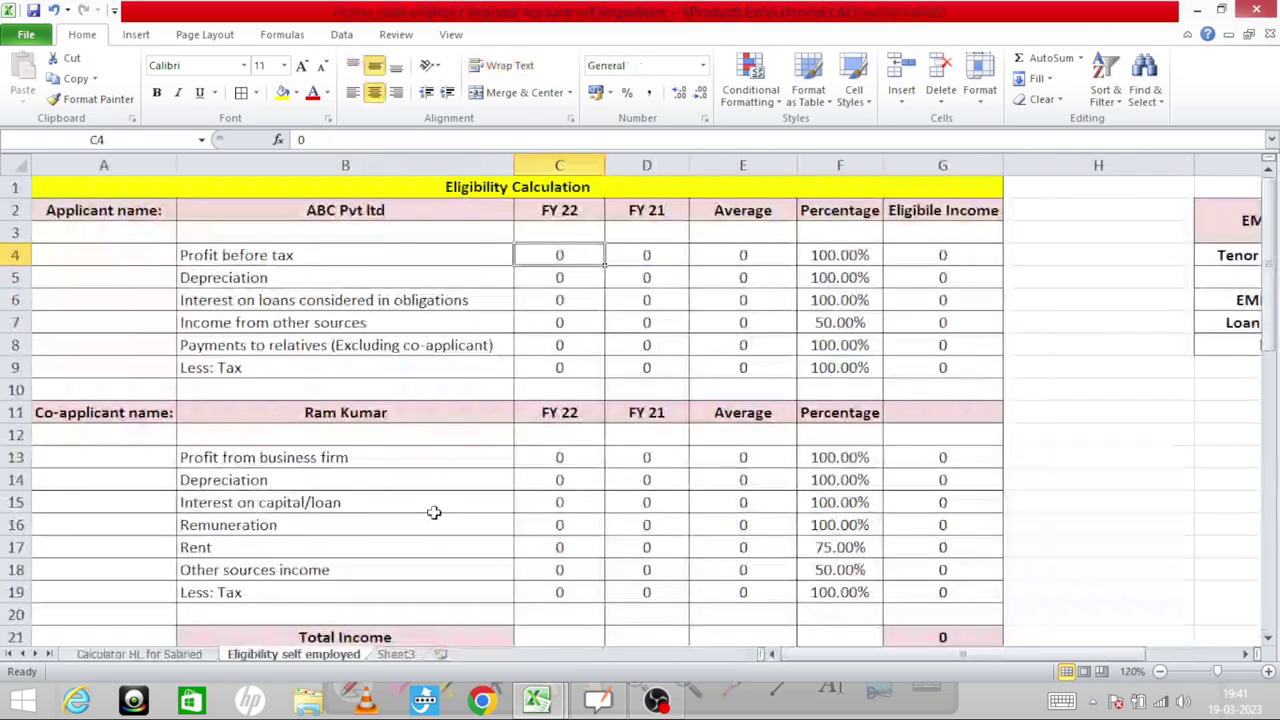
{"action": "type", "text": "=4.12"}
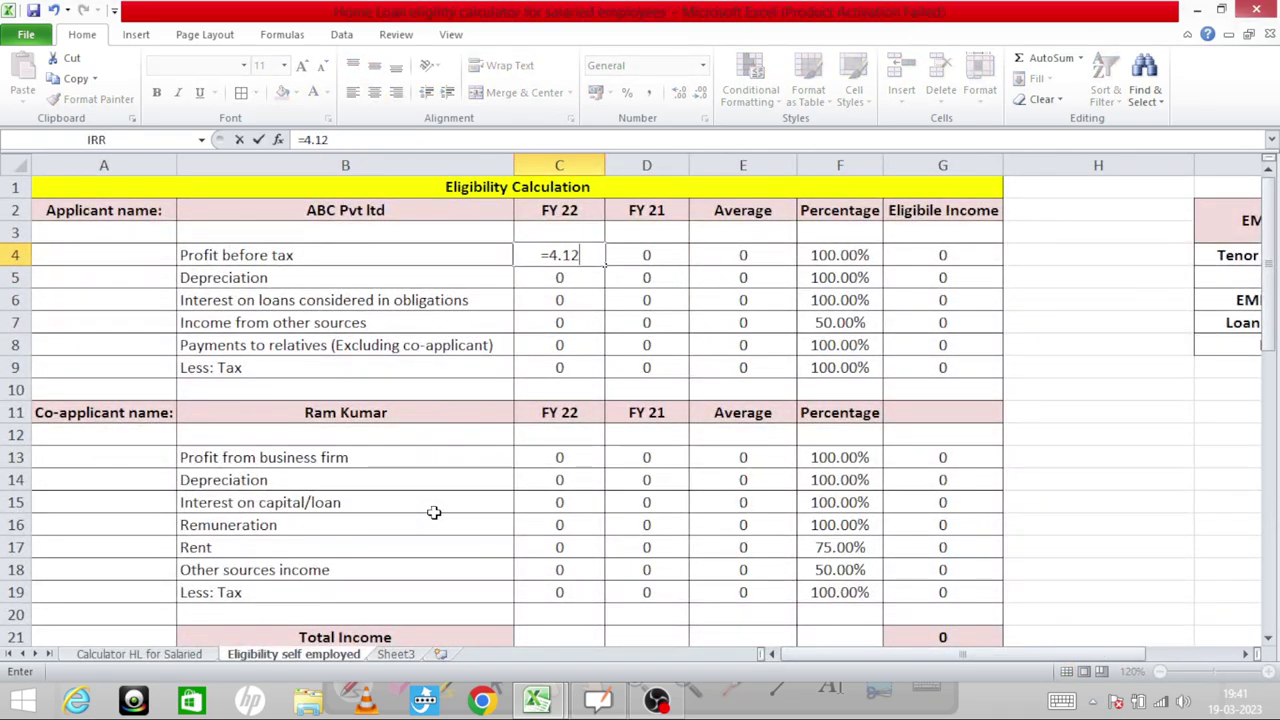
{"action": "key", "text": "Return"}
Switch to the Profit and loss account workbook and search the Ram exports expense rows for the depreciation amount
{"action": "key", "text": "ctrl+Tab"}
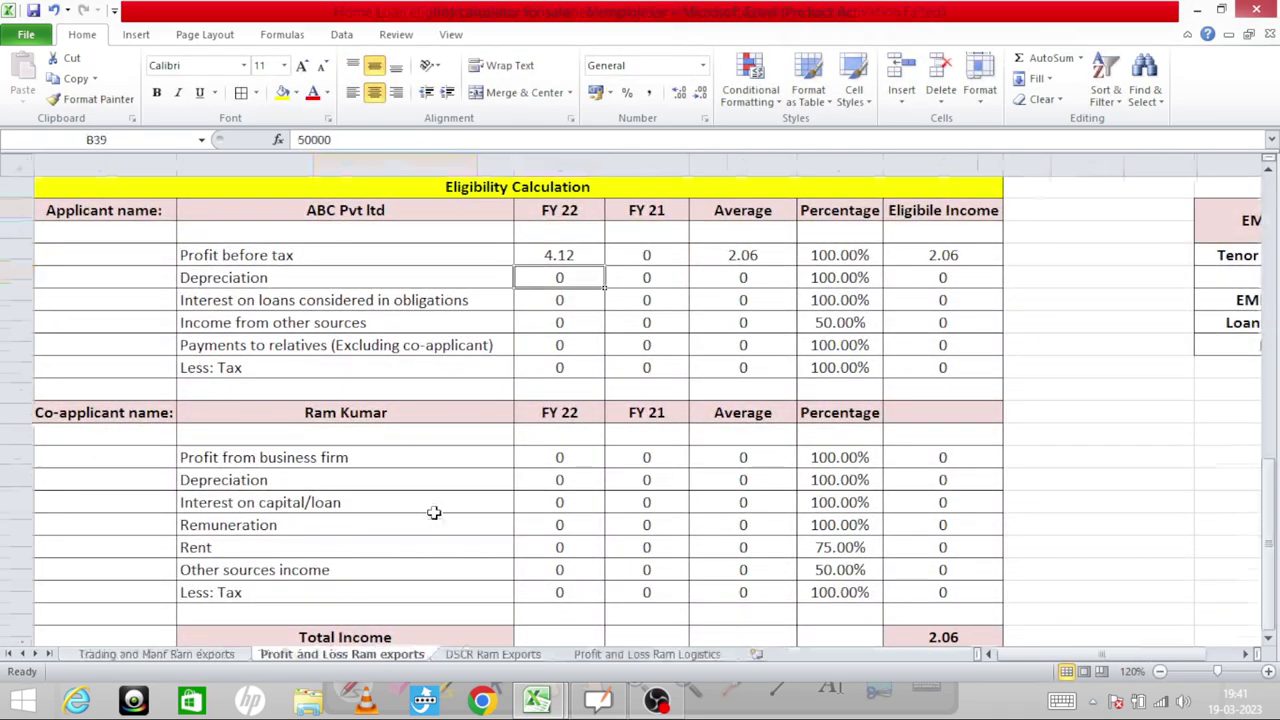
{"action": "key", "text": "Down"}
{"action": "key", "text": "Down"}
{"action": "key", "text": "Down"}
{"action": "key", "text": "Down"}
{"action": "key", "text": "Down"}
{"action": "key", "text": "Down"}
{"action": "key", "text": "Down"}
{"action": "key", "text": "Down"}
{"action": "key", "text": "Down"}
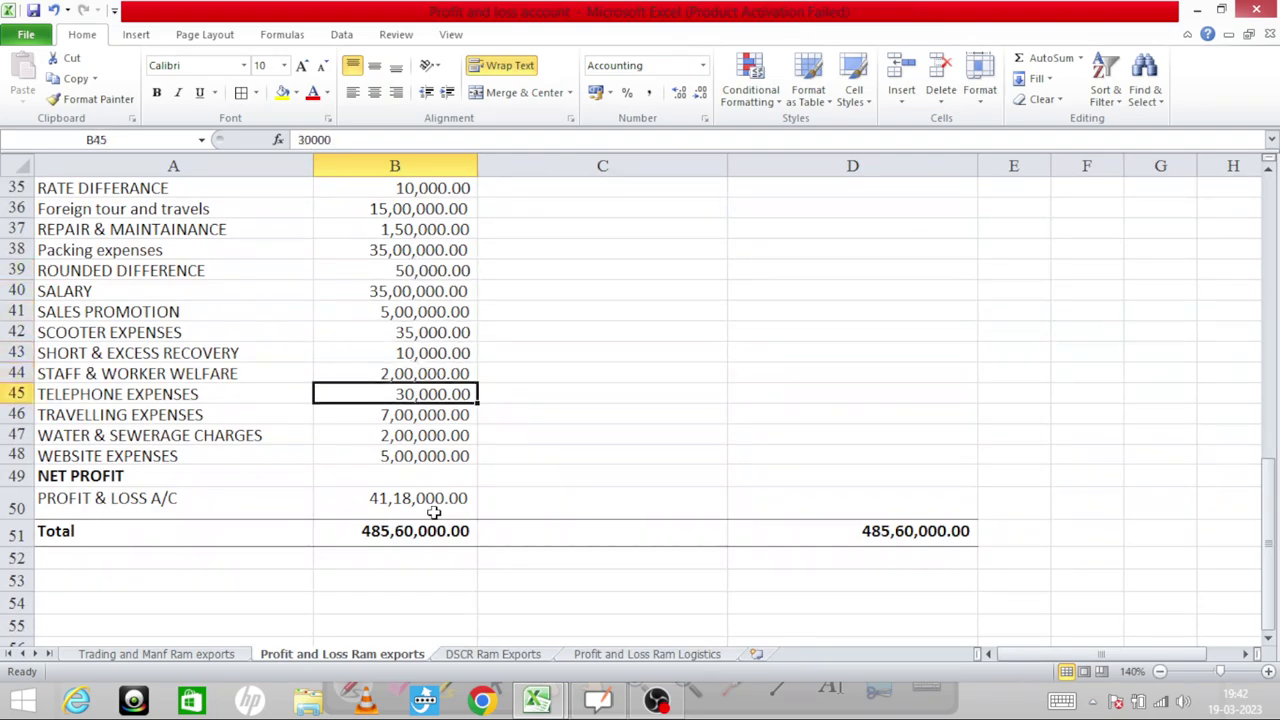
{"action": "key", "text": "Up"}
{"action": "key", "text": "Up"}
{"action": "key", "text": "Up"}
{"action": "key", "text": "Up"}
{"action": "key", "text": "Up"}
{"action": "key", "text": "Up"}
{"action": "key", "text": "Up"}
{"action": "key", "text": "Up"}
{"action": "key", "text": "Up"}
{"action": "key", "text": "Up"}
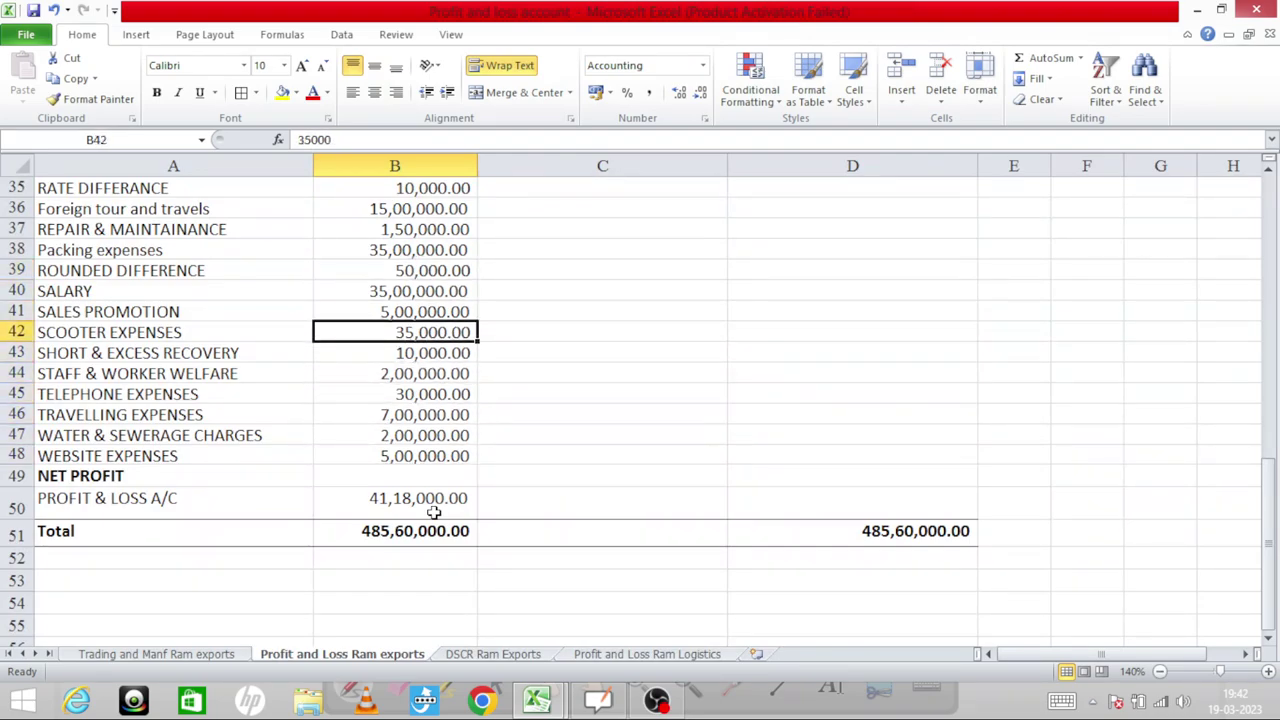
{"action": "key", "text": "Up"}
{"action": "key", "text": "Up"}
{"action": "key", "text": "Up"}
{"action": "key", "text": "Up"}
{"action": "key", "text": "Up"}
{"action": "key", "text": "Up"}
{"action": "key", "text": "Up"}
{"action": "key", "text": "Up"}
{"action": "key", "text": "Up"}
{"action": "key", "text": "Up"}
{"action": "key", "text": "Up"}
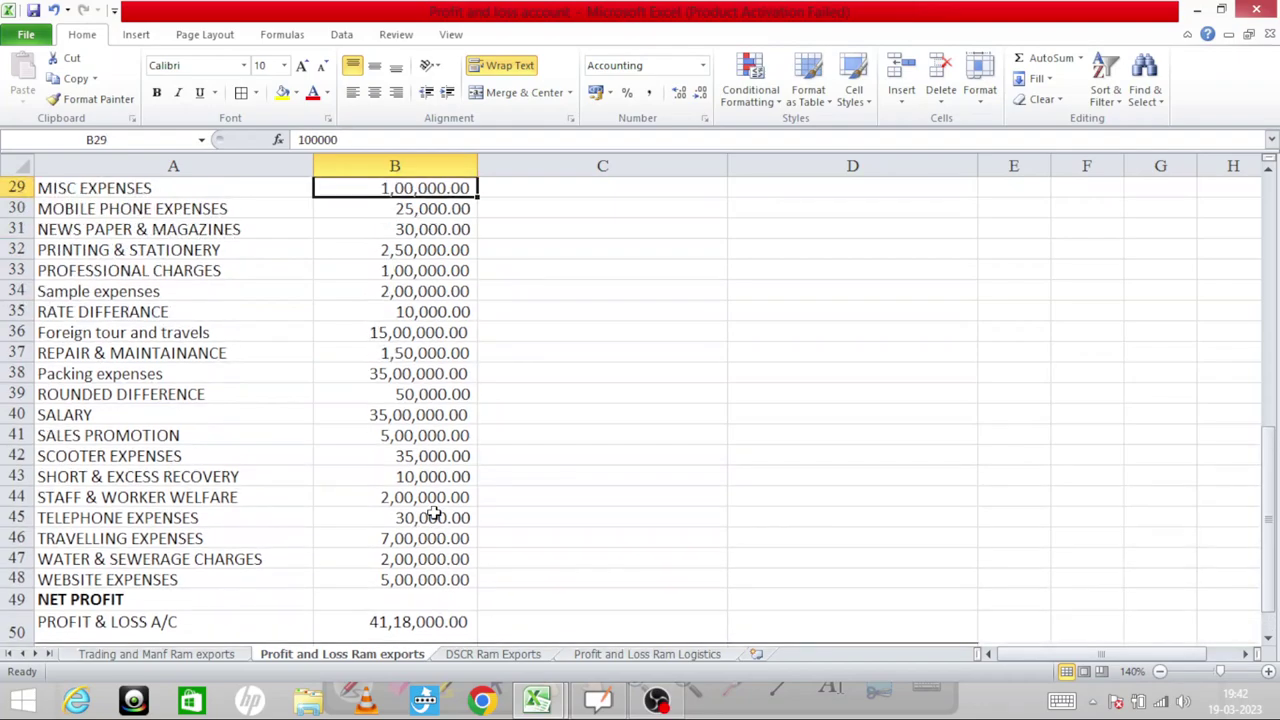
{"action": "key", "text": "Up"}
{"action": "key", "text": "Up"}
{"action": "key", "text": "Up"}
{"action": "key", "text": "Up"}
{"action": "key", "text": "Up"}
{"action": "key", "text": "Up"}
{"action": "key", "text": "Up"}
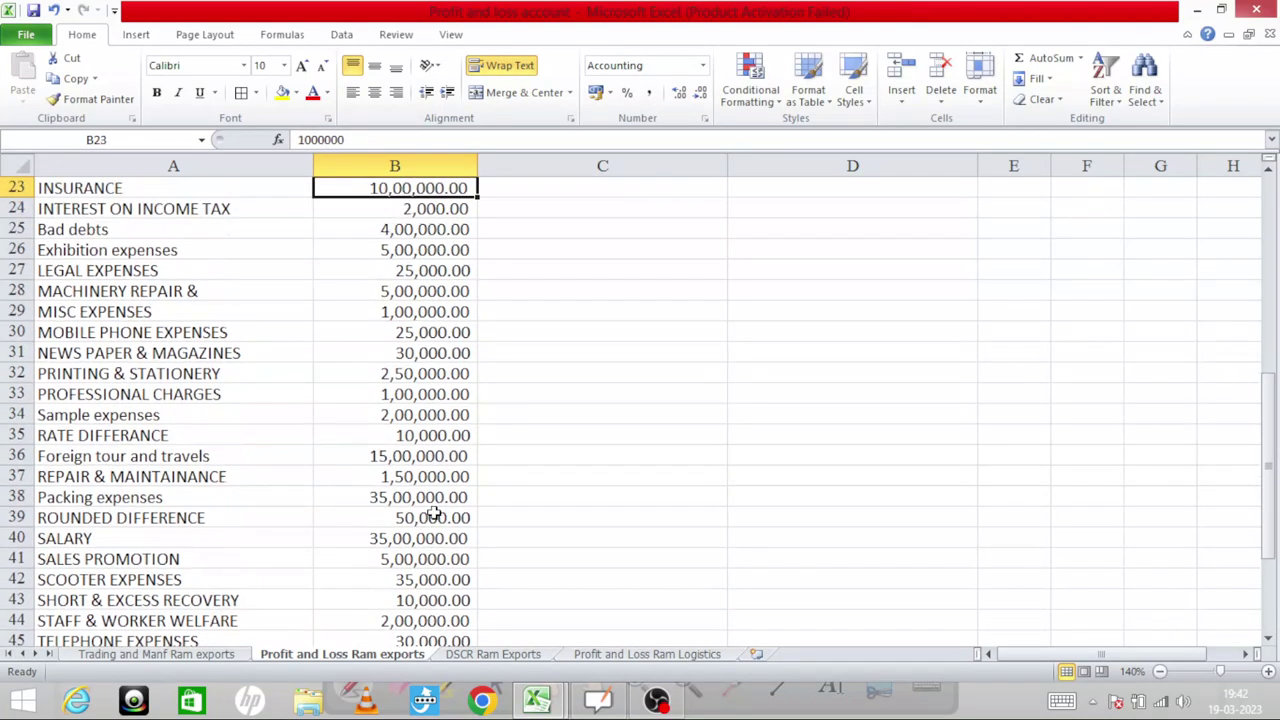
{"action": "key", "text": "Down"}
{"action": "key", "text": "Down"}
{"action": "key", "text": "Down"}
{"action": "key", "text": "Down"}
{"action": "key", "text": "Down"}
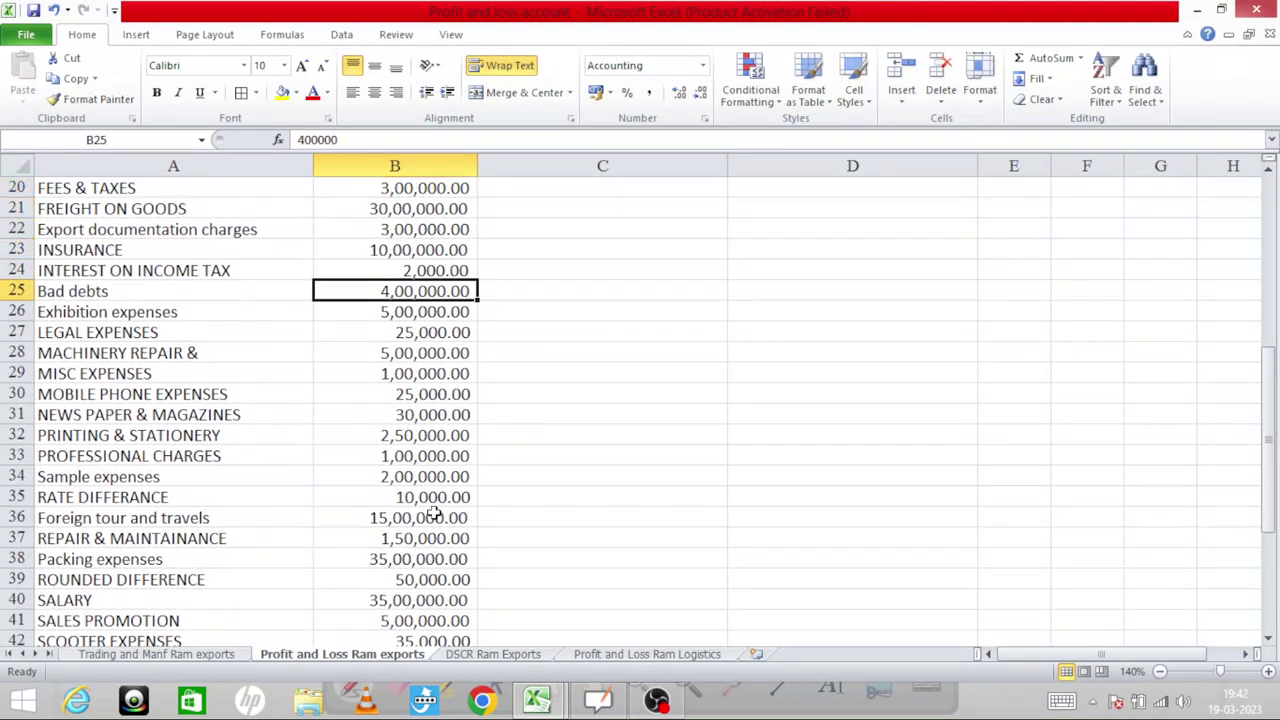
{"action": "key", "text": "Up"}
{"action": "key", "text": "Up"}
{"action": "key", "text": "Up"}
{"action": "key", "text": "Up"}
{"action": "key", "text": "Up"}
{"action": "key", "text": "Up"}
{"action": "key", "text": "Up"}
{"action": "key", "text": "Up"}
{"action": "key", "text": "Up"}
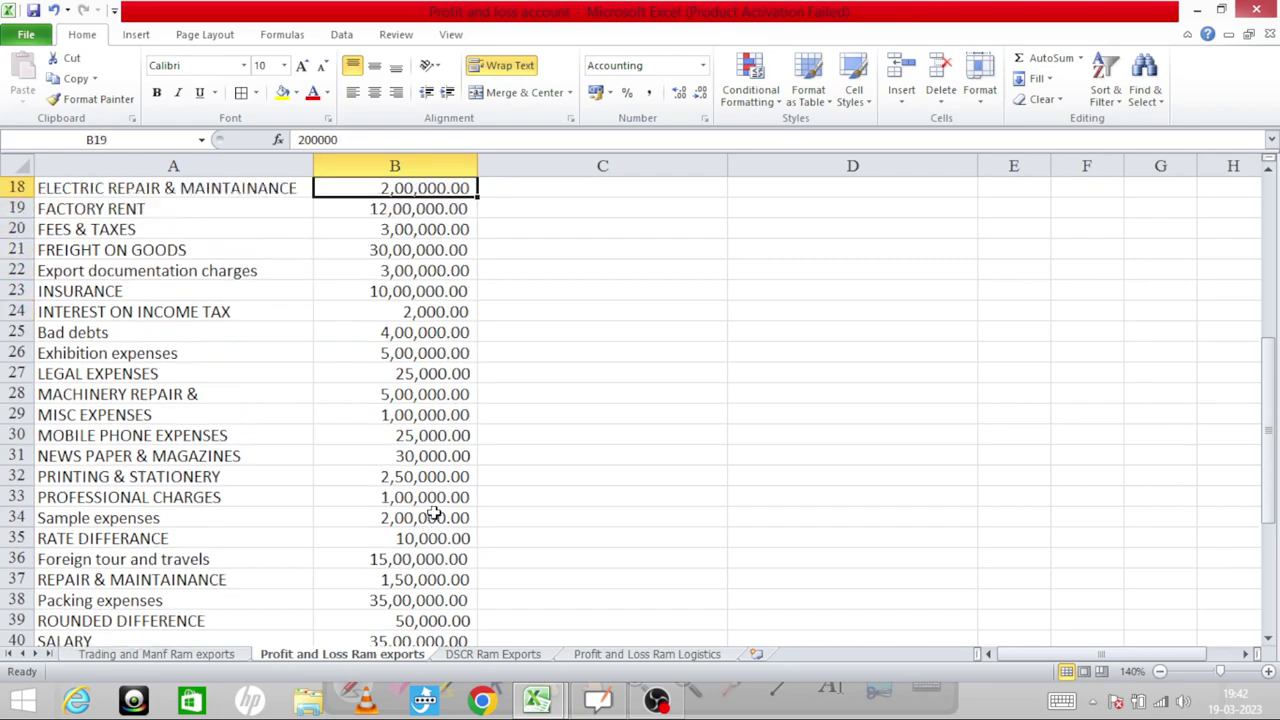
{"action": "key", "text": "Up"}
{"action": "key", "text": "Up"}
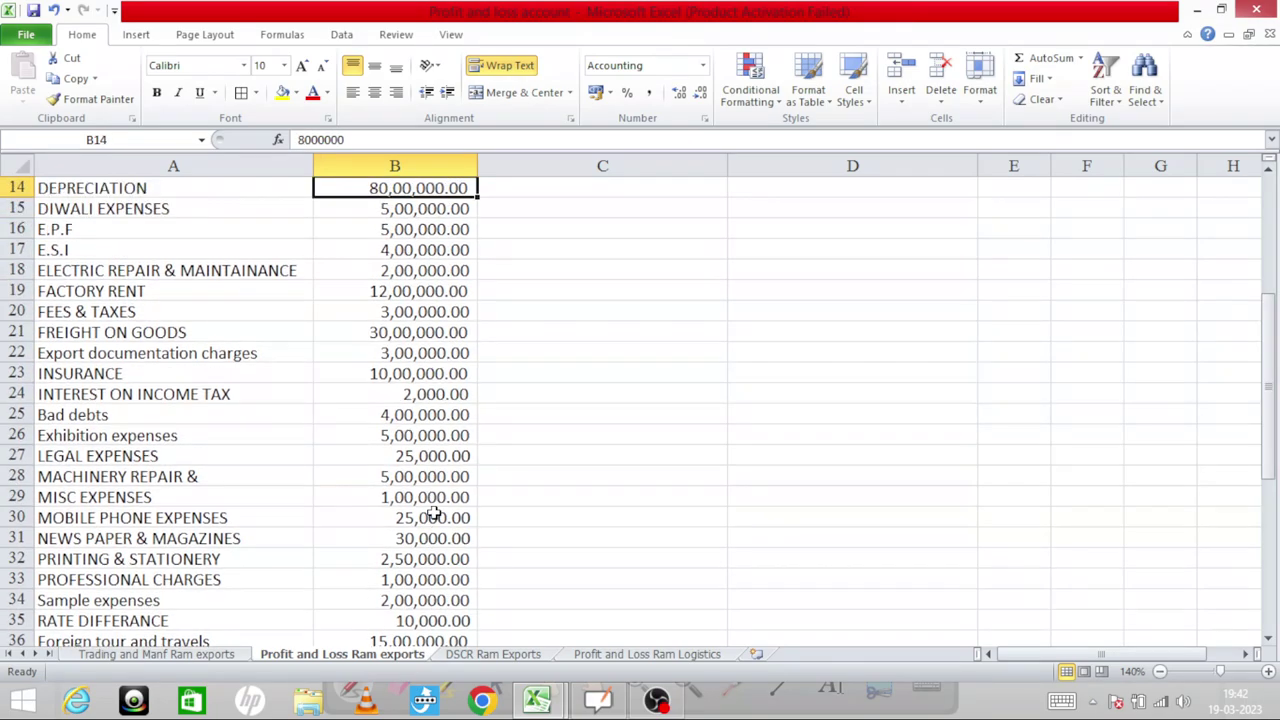
Review the Ram exports indirect expense rows, from electric repair back up to the first entries, for non-operating losses such as loss on sale of machinery
{"action": "key", "text": "Up"}
{"action": "key", "text": "Down"}
{"action": "key", "text": "Down"}
{"action": "key", "text": "Down"}
{"action": "key", "text": "Down"}
{"action": "key", "text": "Down"}
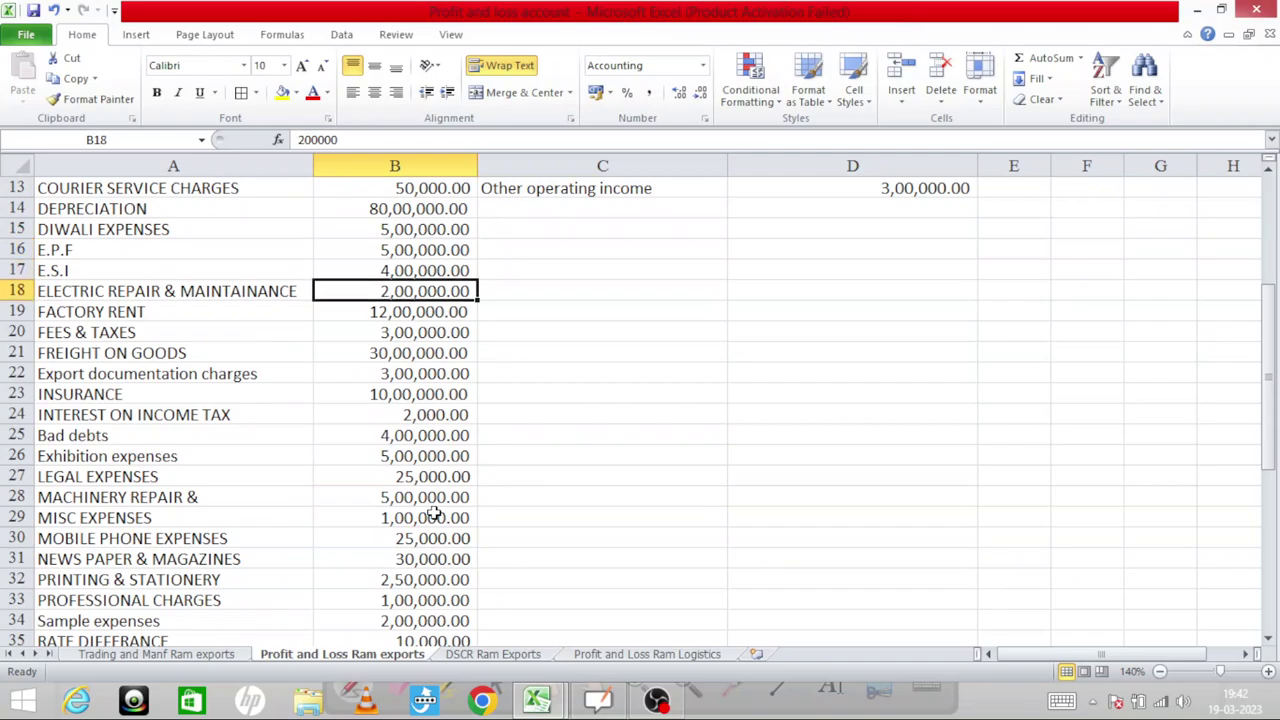
{"action": "key", "text": "Up"}
{"action": "key", "text": "Up"}
{"action": "key", "text": "Up"}
{"action": "key", "text": "Up"}
{"action": "key", "text": "Up"}
{"action": "key", "text": "Up"}
{"action": "key", "text": "Up"}
{"action": "key", "text": "Up"}
{"action": "key", "text": "Up"}
{"action": "key", "text": "Up"}
{"action": "key", "text": "Up"}
{"action": "key", "text": "Up"}
{"action": "key", "text": "Up"}
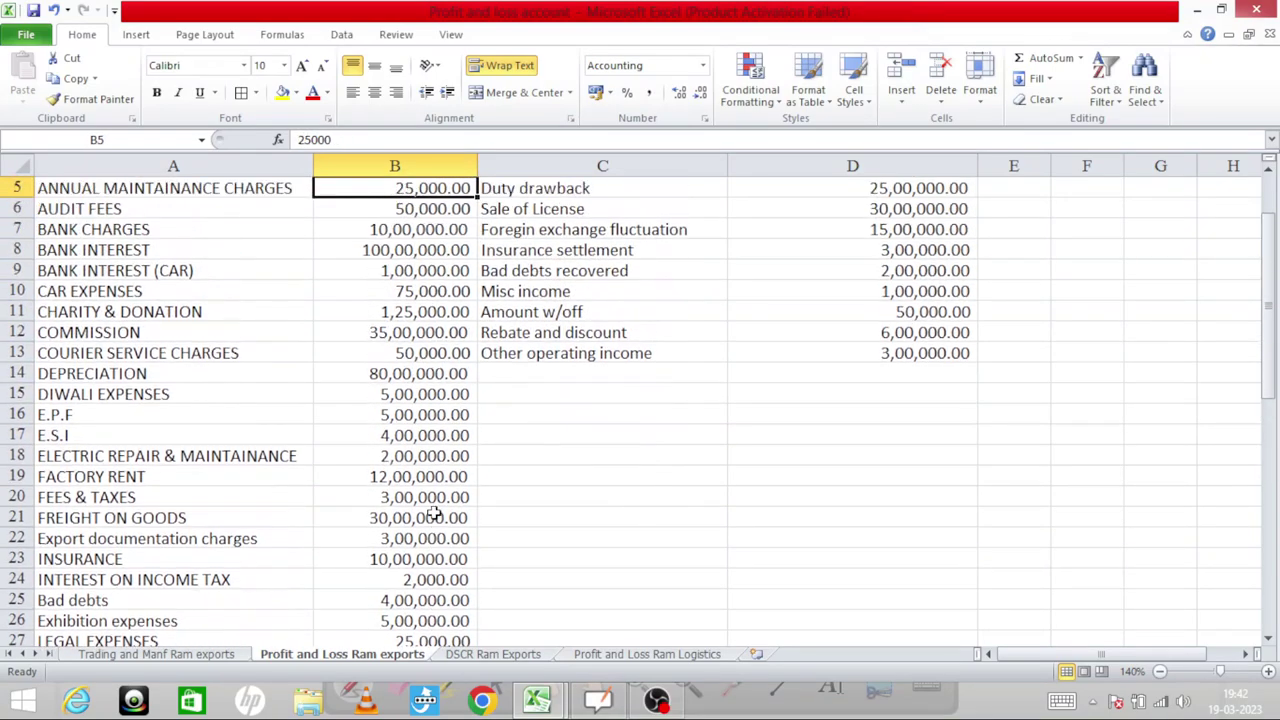
{"action": "key", "text": "Up"}
{"action": "key", "text": "Up"}
{"action": "key", "text": "Up"}
{"action": "key", "text": "Up"}
{"action": "key", "text": "Down"}
{"action": "key", "text": "Down"}
{"action": "key", "text": "Down"}
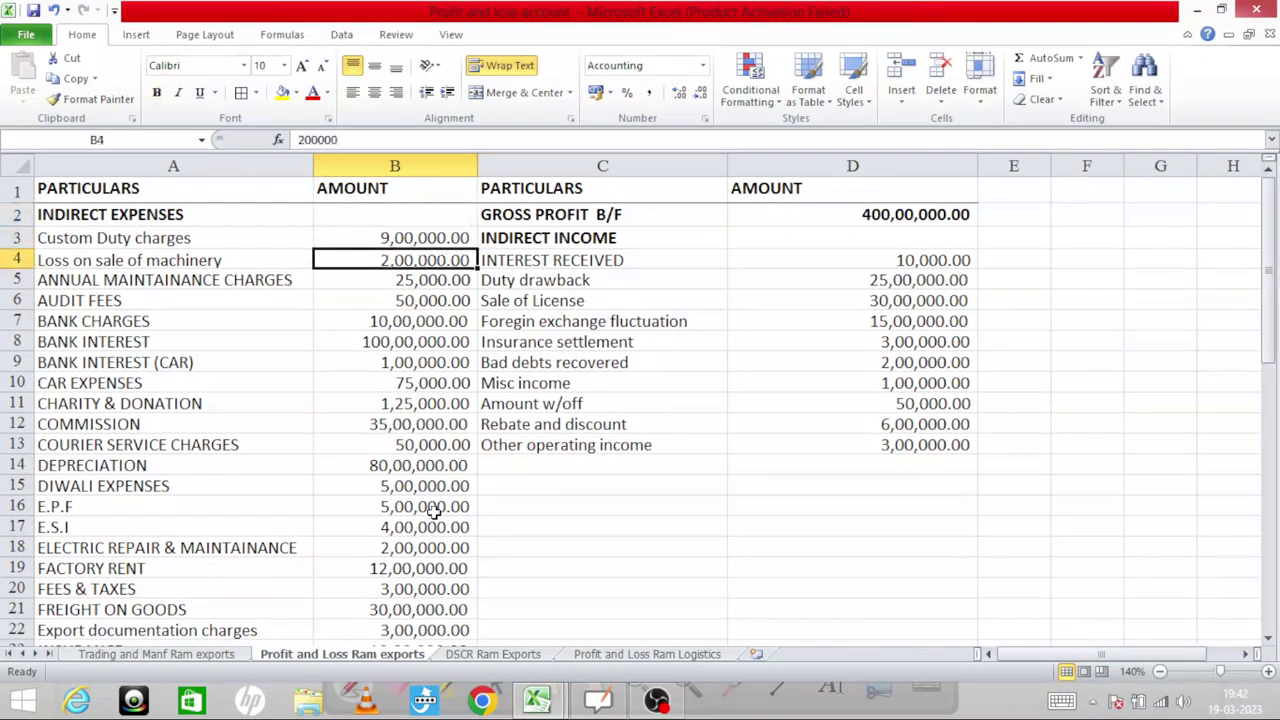
{"action": "key", "text": "Left"}
{"action": "key", "text": "Right"}
In the home loan eligibility workbook, add 0.2 to ABC Pvt ltd's FY 22 profit before tax formula for the loss on sale of machinery
{"action": "key", "text": "ctrl+Tab"}
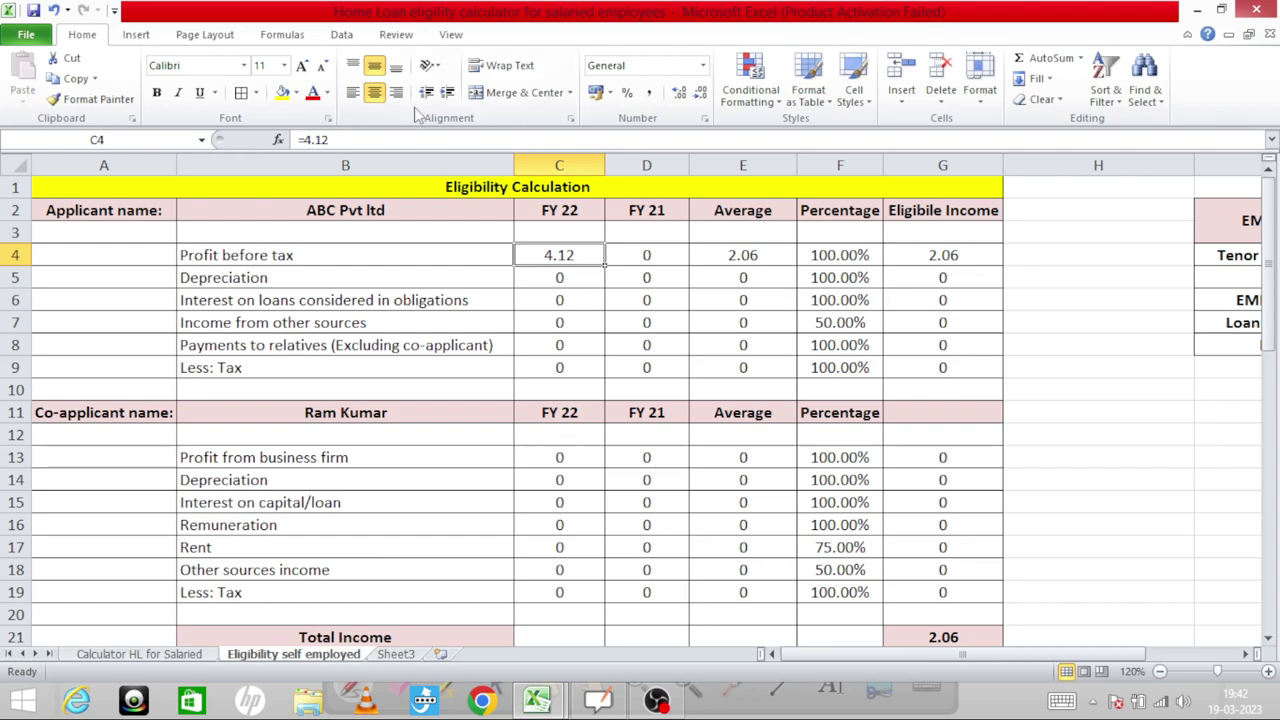
{"action": "left_click", "coordinate": [353, 141]}
{"action": "type", "text": "+"}
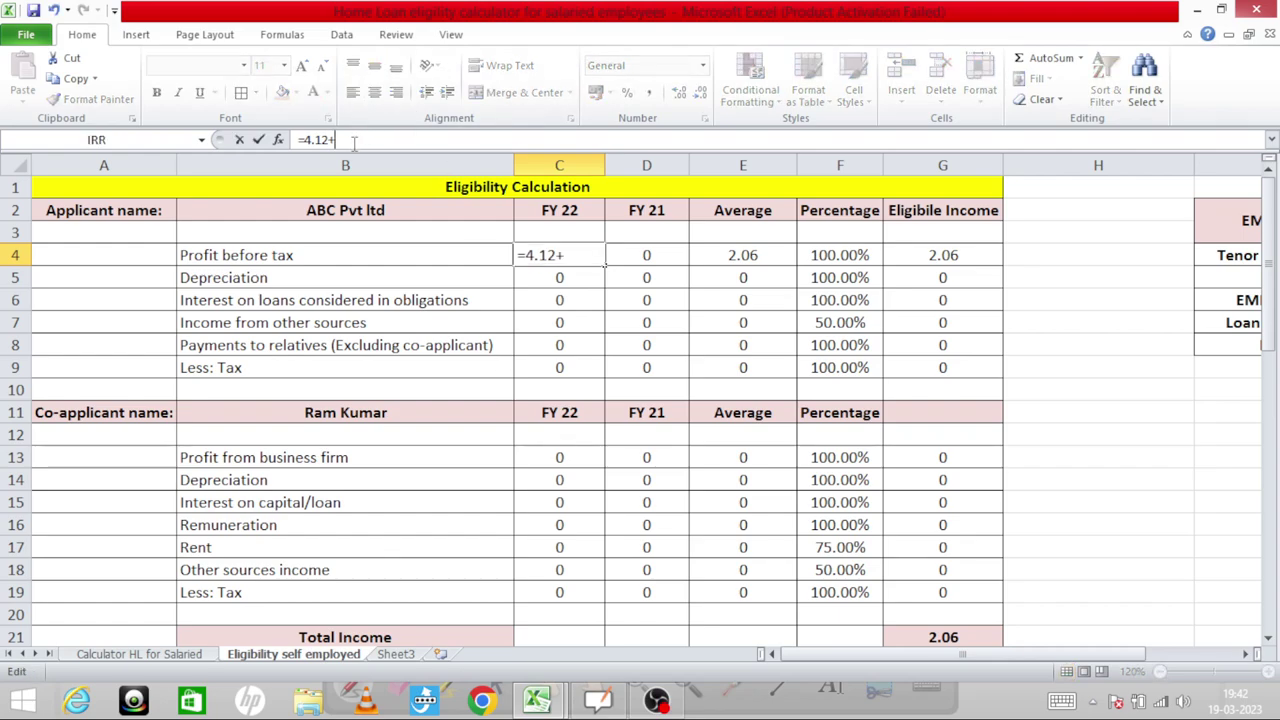
{"action": "type", "text": "0.2"}
{"action": "key", "text": "ctrl+Return"}
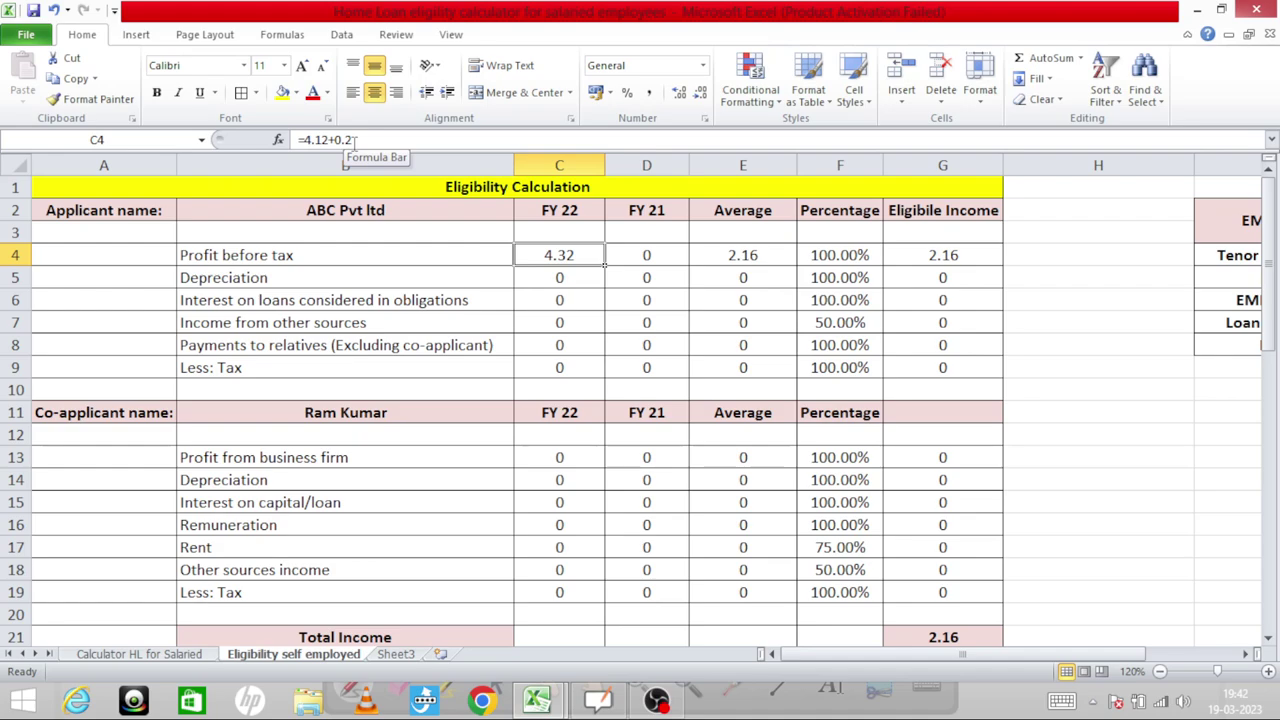
Look up the Ram exports interest received and subtract .01 in ABC Pvt ltd's FY 22 profit before tax formula
{"action": "key", "text": "ctrl+Tab"}
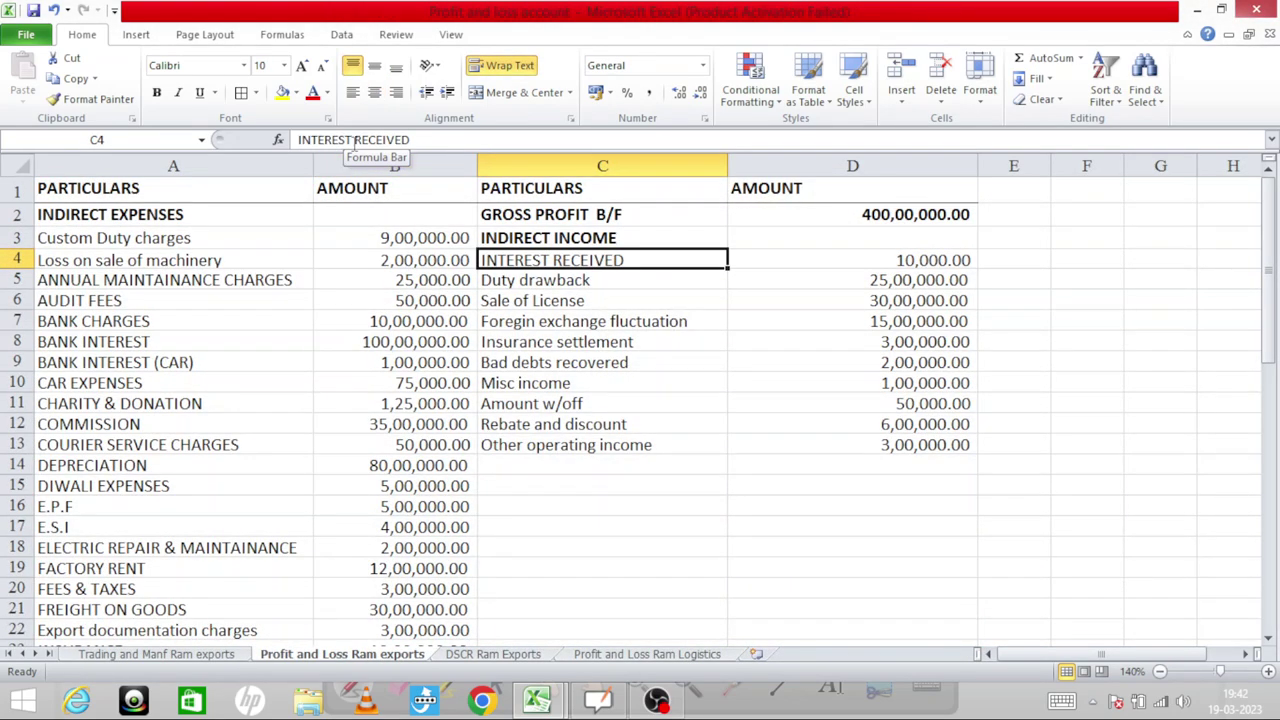
{"action": "key", "text": "Right"}
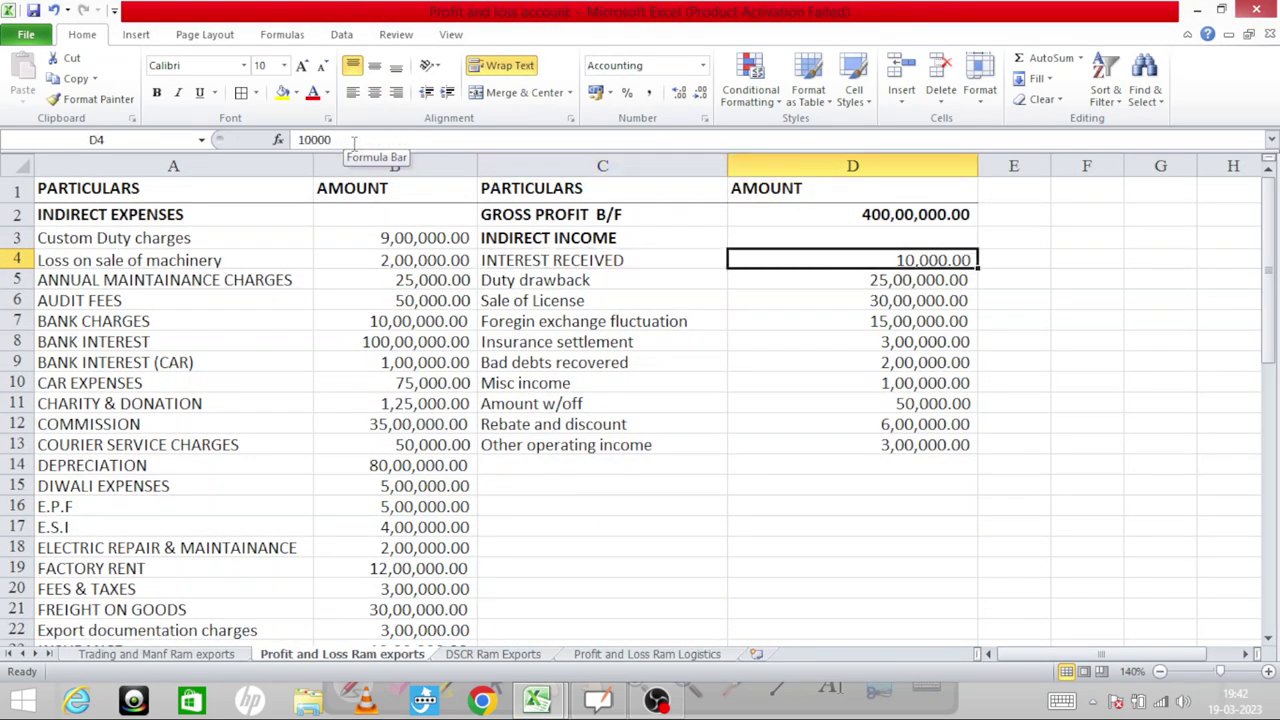
{"action": "key", "text": "ctrl+Tab"}
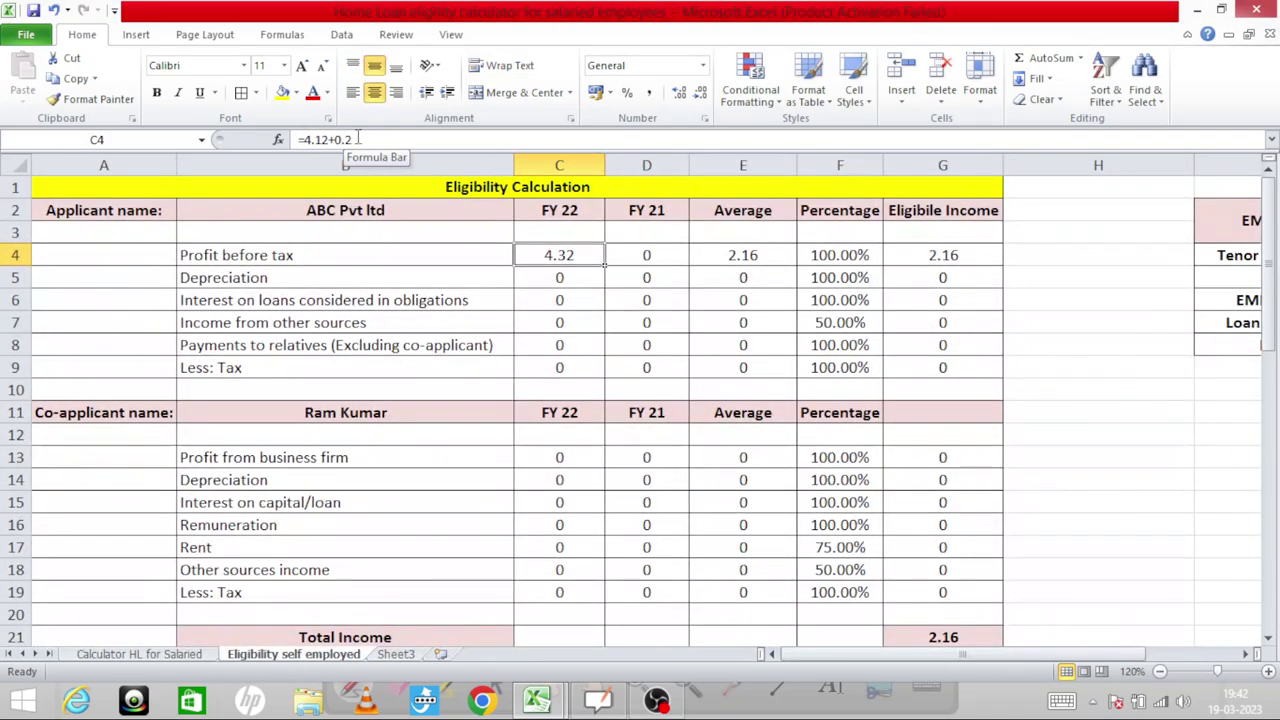
{"action": "left_click", "coordinate": [357, 139]}
{"action": "type", "text": "-"}
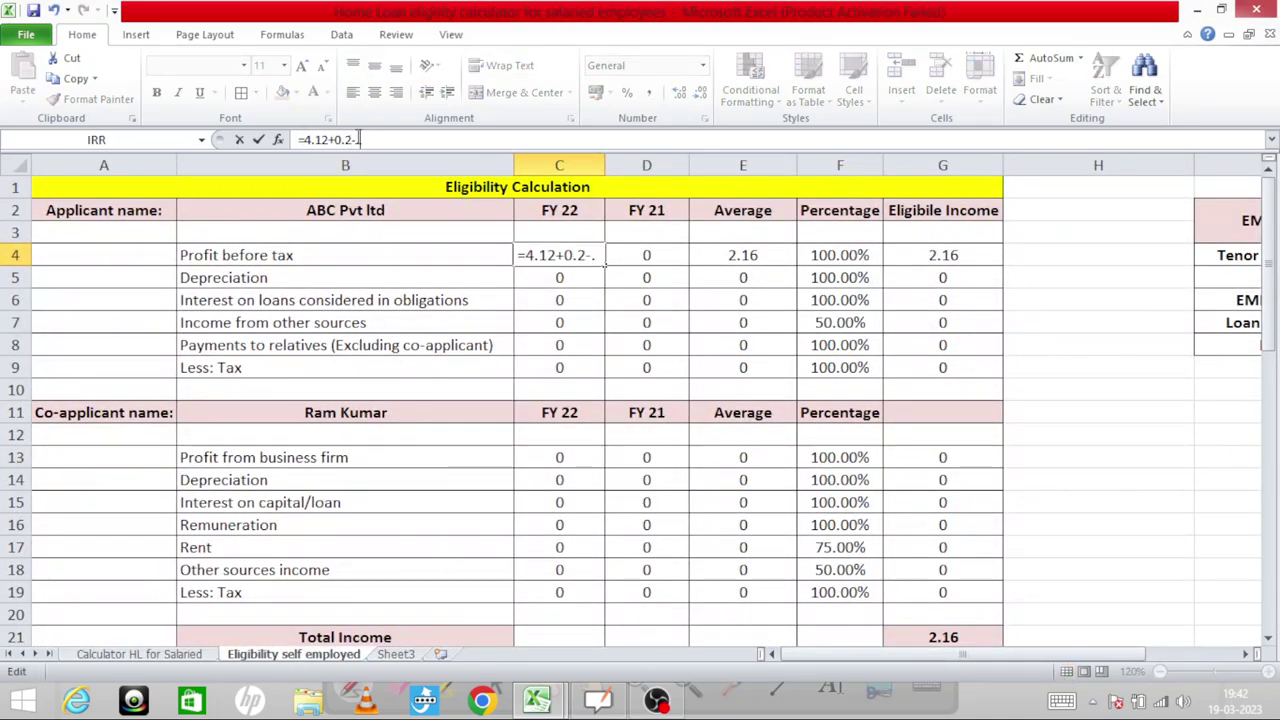
{"action": "type", "text": ".01"}
{"action": "key", "text": "Return"}
Set ABC Pvt ltd's FY 22 income from other sources to =.01
{"action": "key", "text": "Down"}
{"action": "key", "text": "Down"}
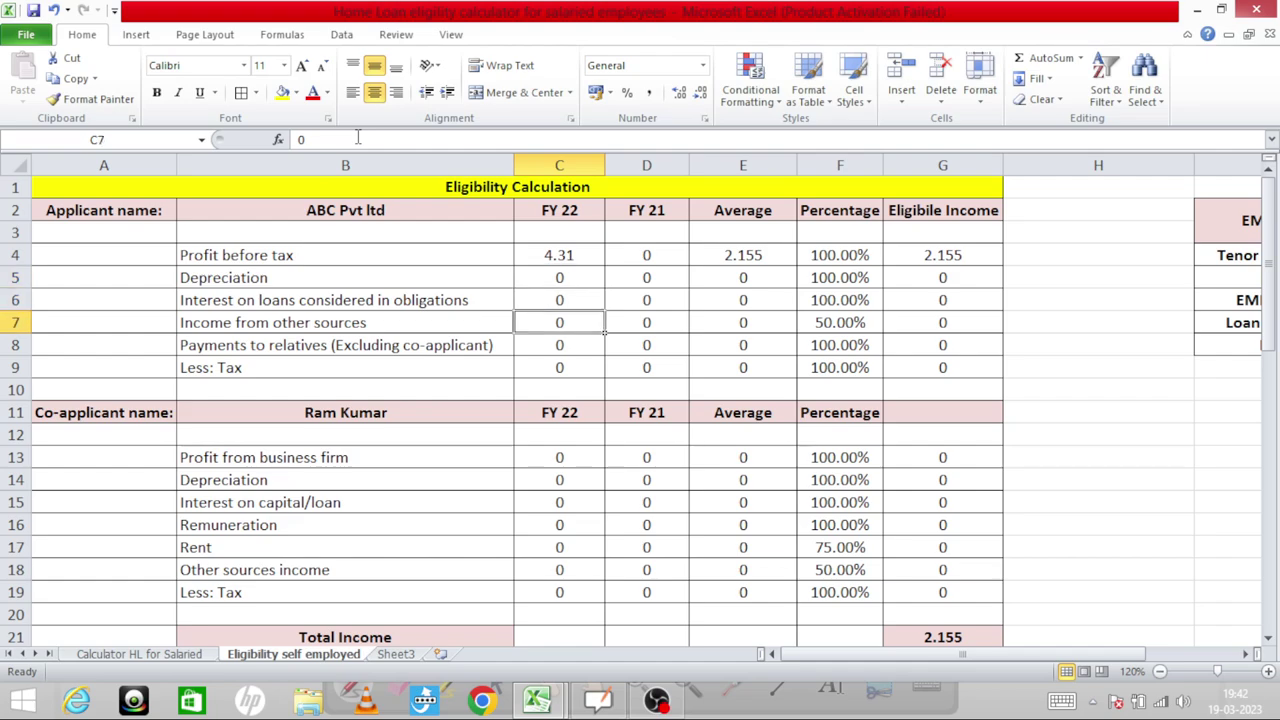
{"action": "type", "text": "=.01"}
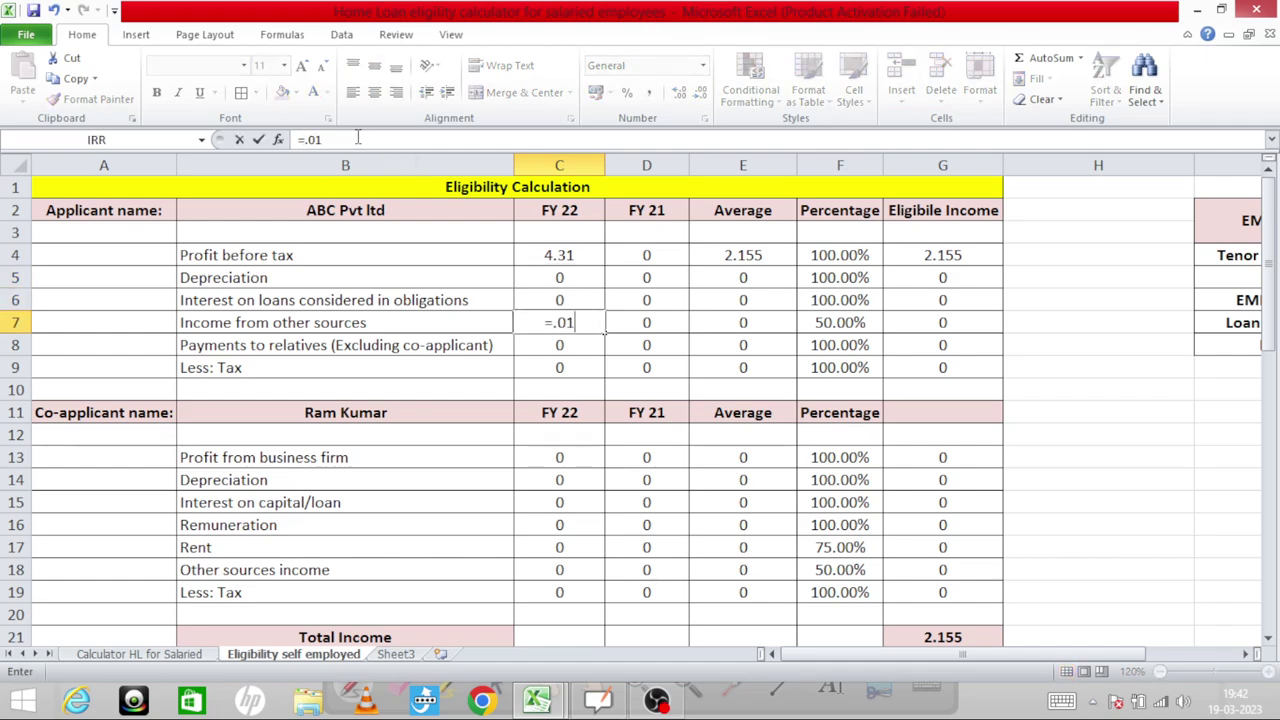
{"action": "key", "text": "Return"}
Look up the Ram exports insurance settlement among the indirect incomes and subtract .3 in ABC Pvt ltd's FY 22 profit before tax formula
{"action": "key", "text": "Up"}
{"action": "key", "text": "Up"}
{"action": "key", "text": "Up"}
{"action": "key", "text": "Up"}
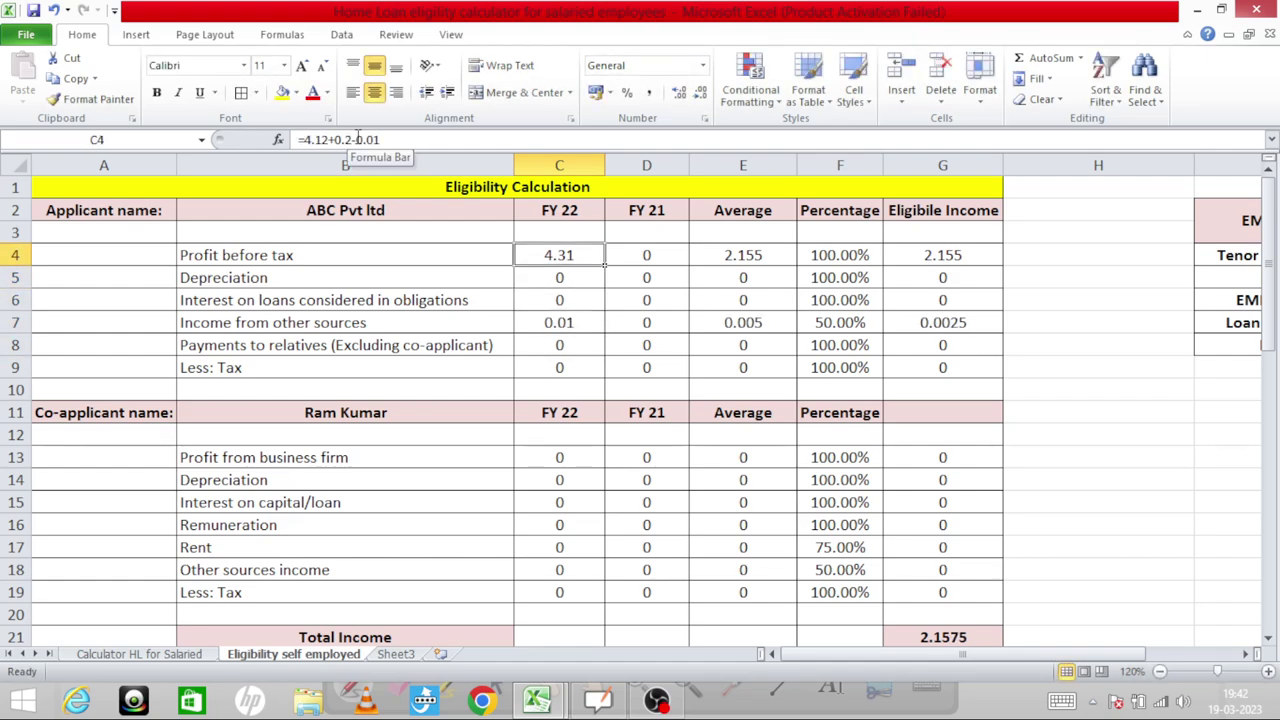
{"action": "key", "text": "ctrl+Tab"}
{"action": "key", "text": "Down"}
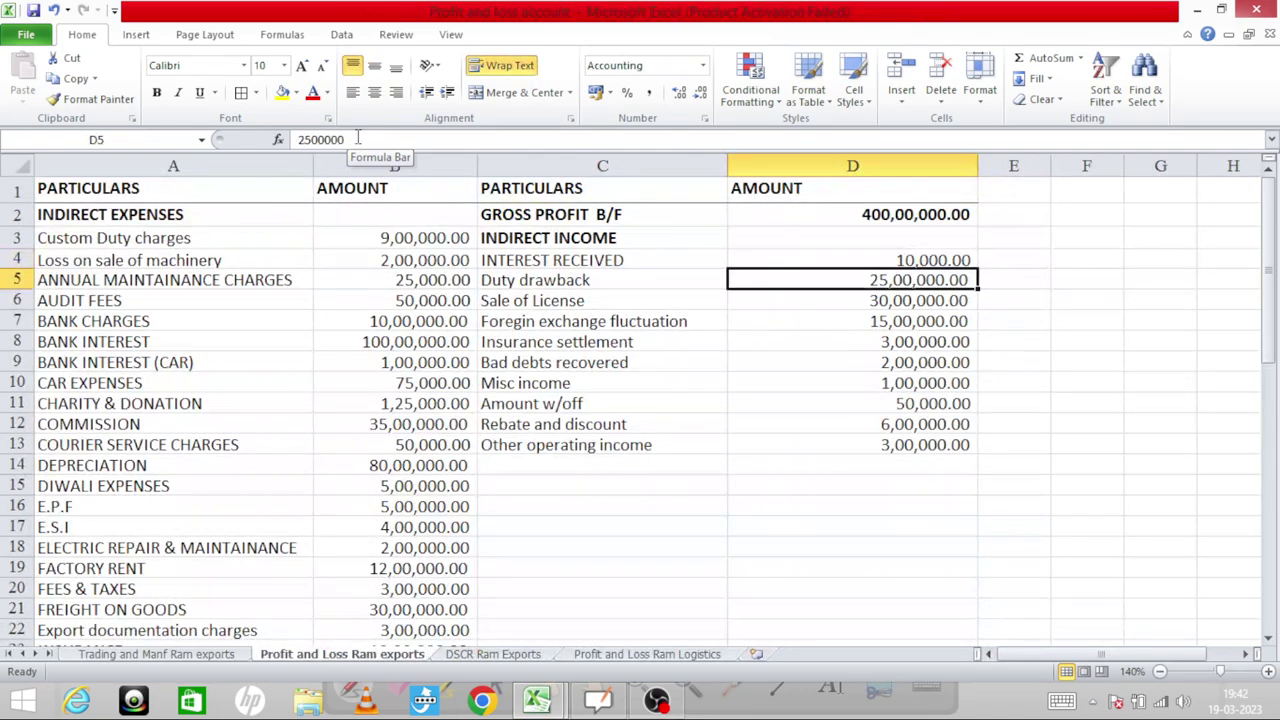
{"action": "key", "text": "Down"}
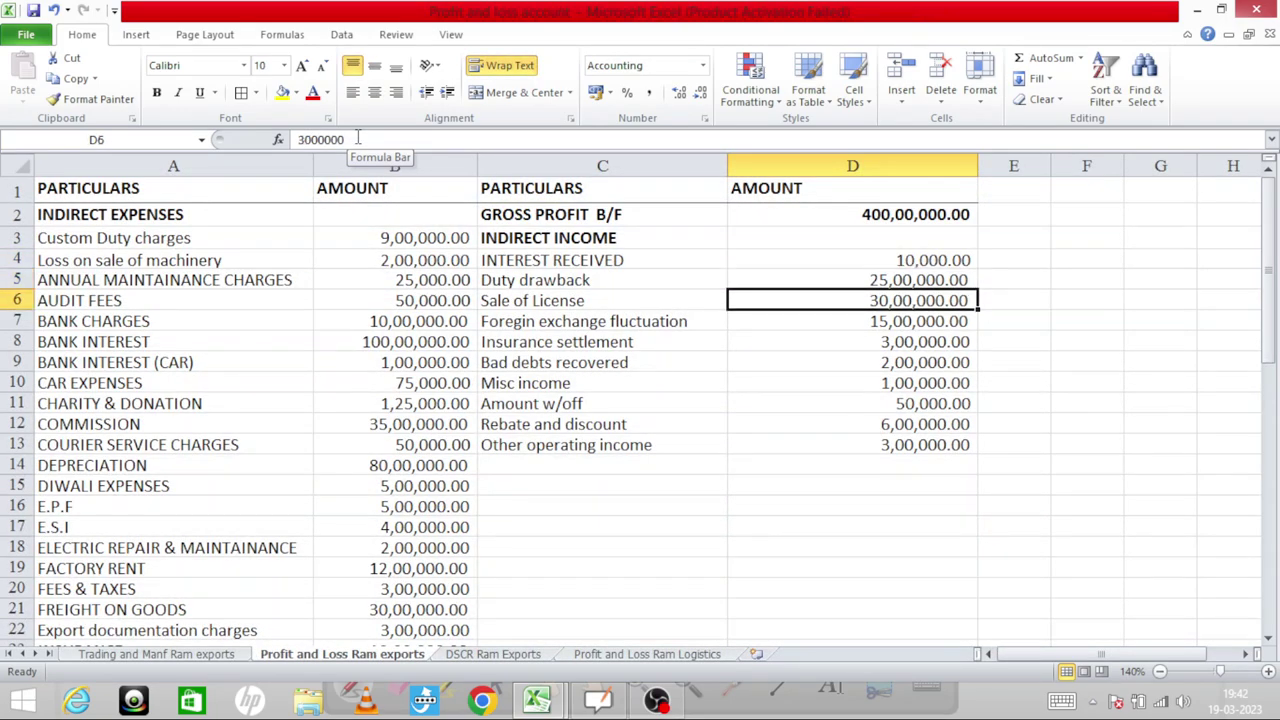
{"action": "key", "text": "Down"}
{"action": "key", "text": "Down"}
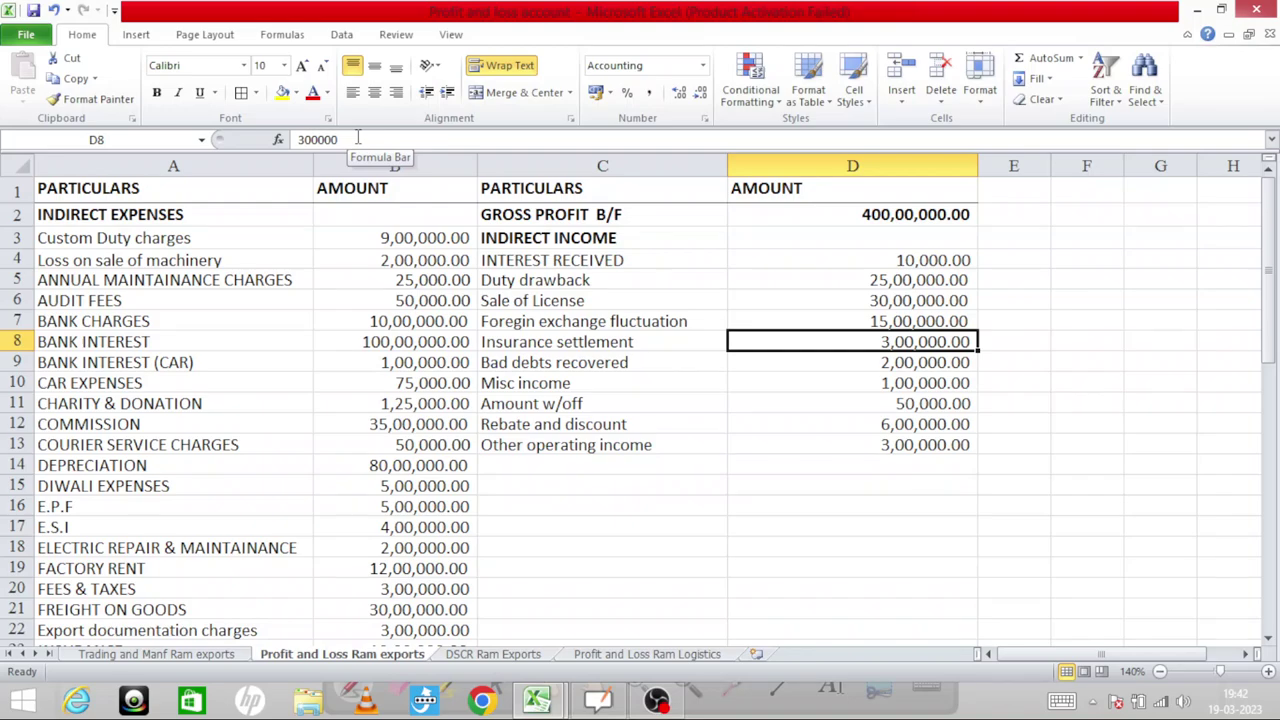
{"action": "key", "text": "ctrl+Tab"}
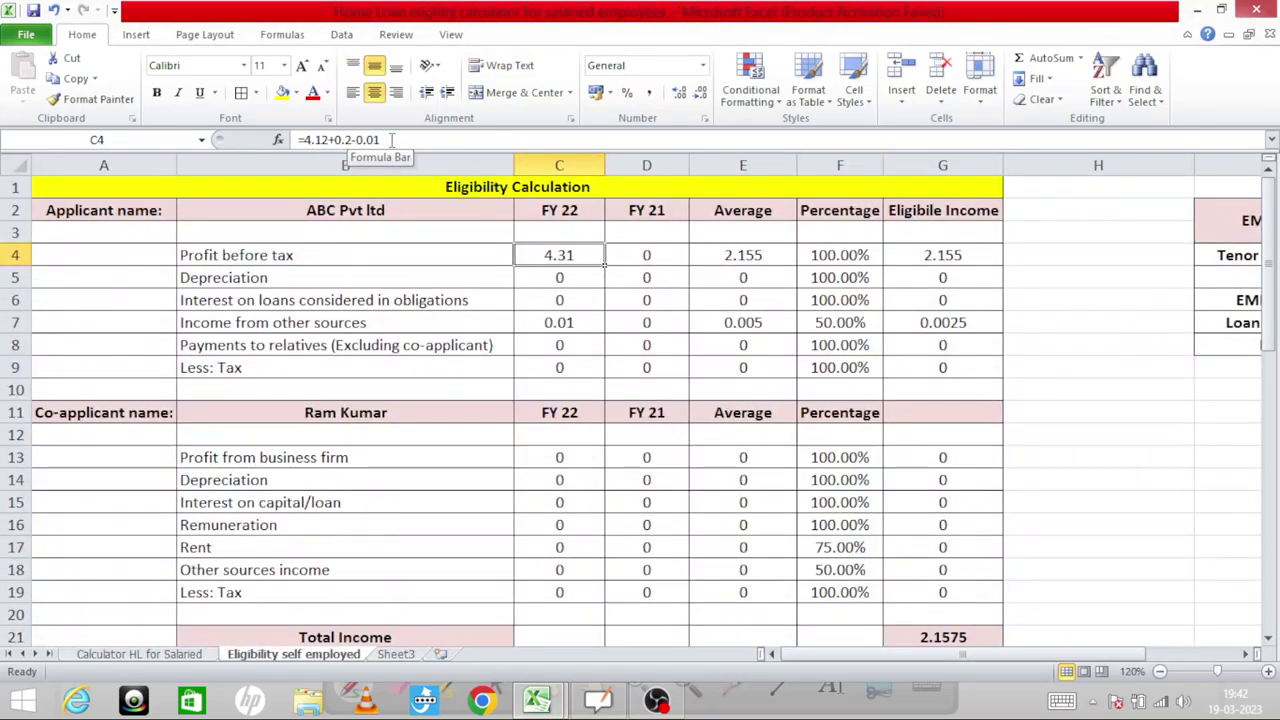
{"action": "left_click", "coordinate": [391, 140]}
{"action": "type", "text": "-"}
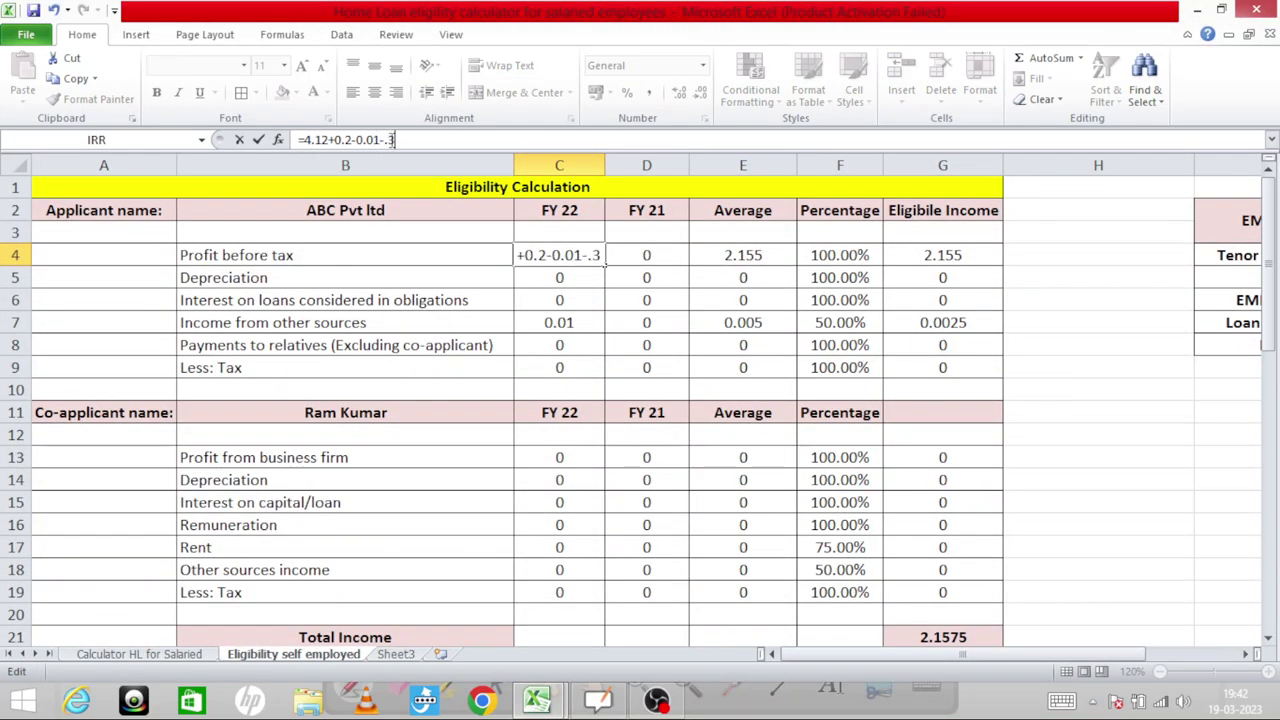
{"action": "type", "text": ".3"}
{"action": "key", "text": "Return"}
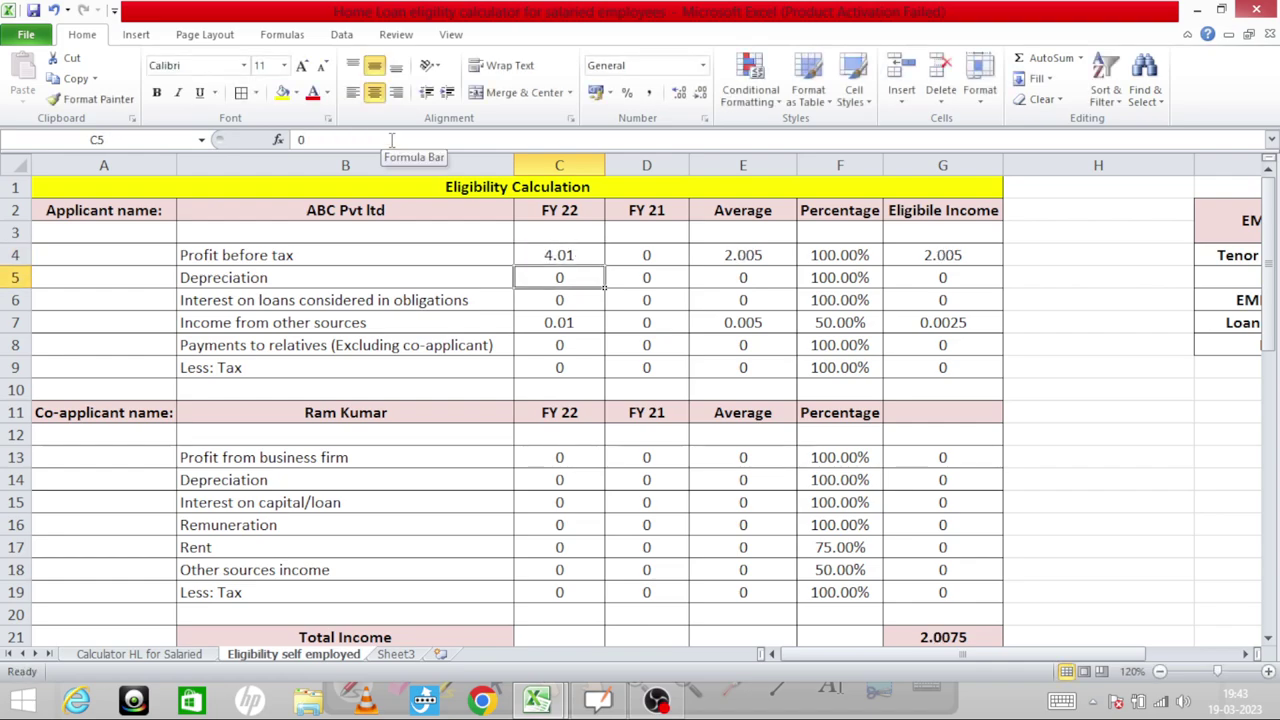
Look up the bad debts recovered in the Ram exports incomes and subtract .2 in ABC Pvt ltd's FY 22 profit before tax formula
{"action": "key", "text": "Down"}
{"action": "key", "text": "Down"}
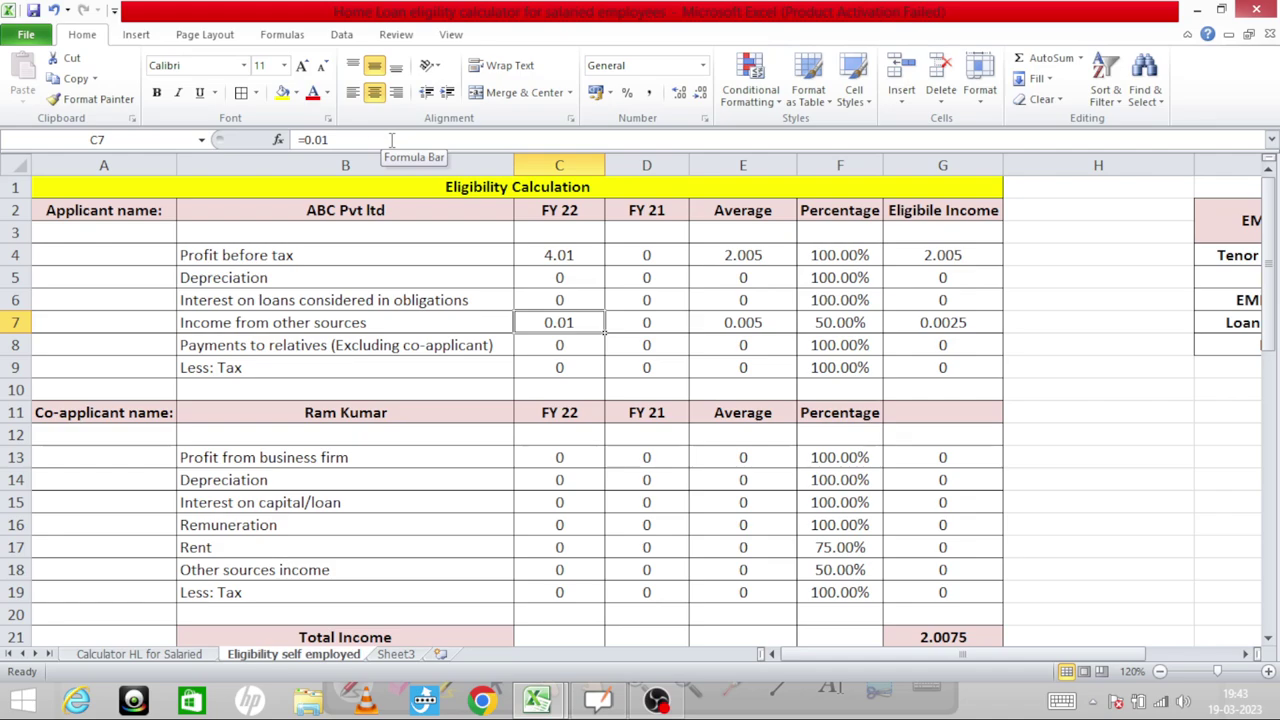
{"action": "key", "text": "ctrl+Tab"}
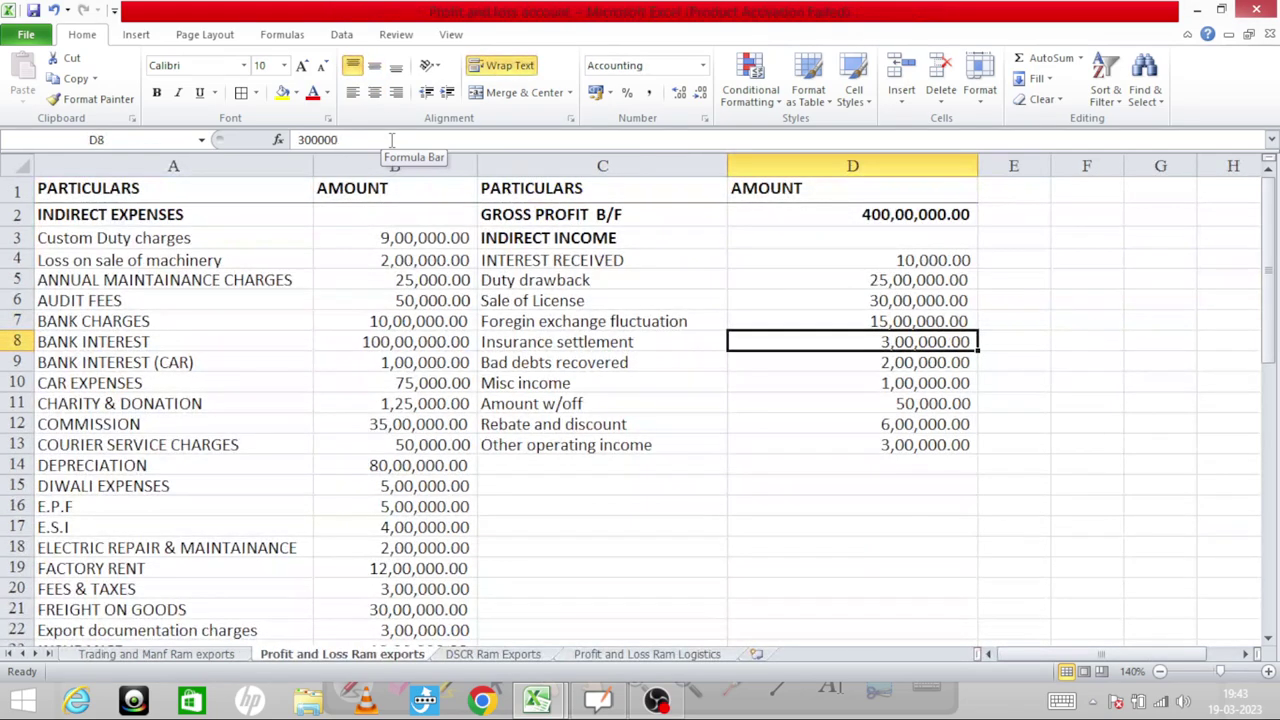
{"action": "key", "text": "Down"}
{"action": "key", "text": "ctrl+Tab"}
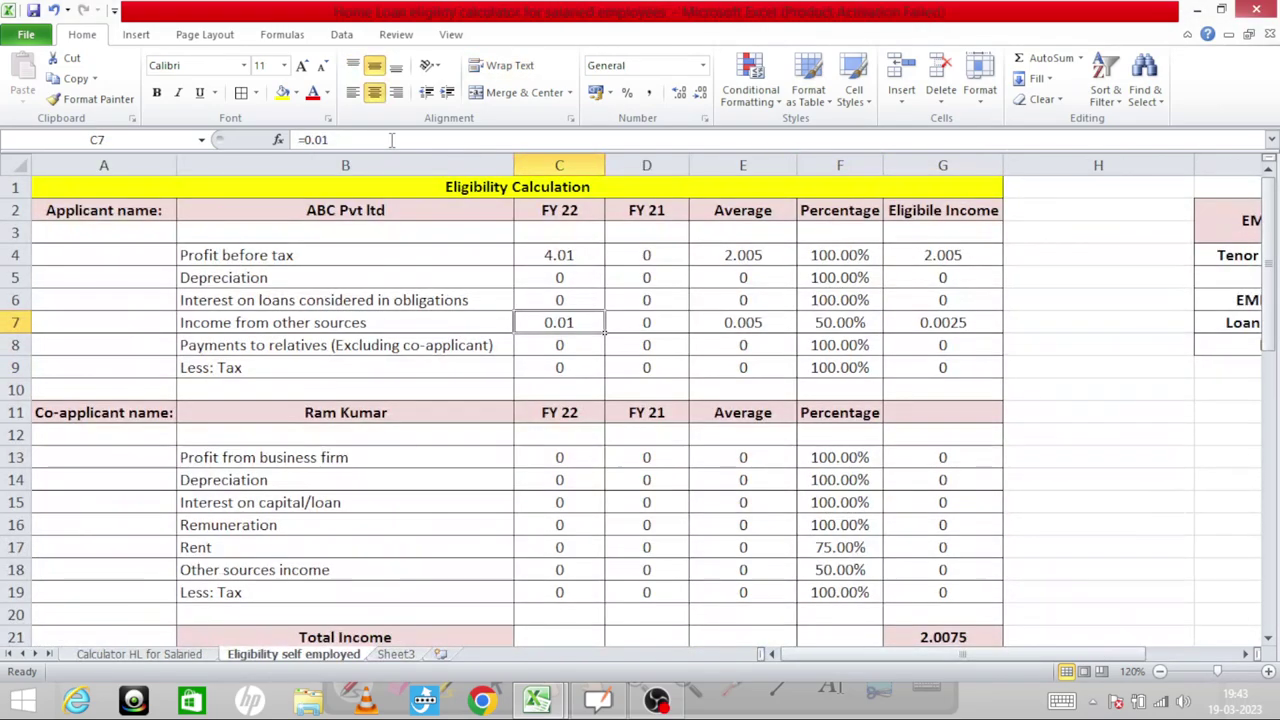
{"action": "key", "text": "Up"}
{"action": "key", "text": "Up"}
{"action": "key", "text": "Up"}
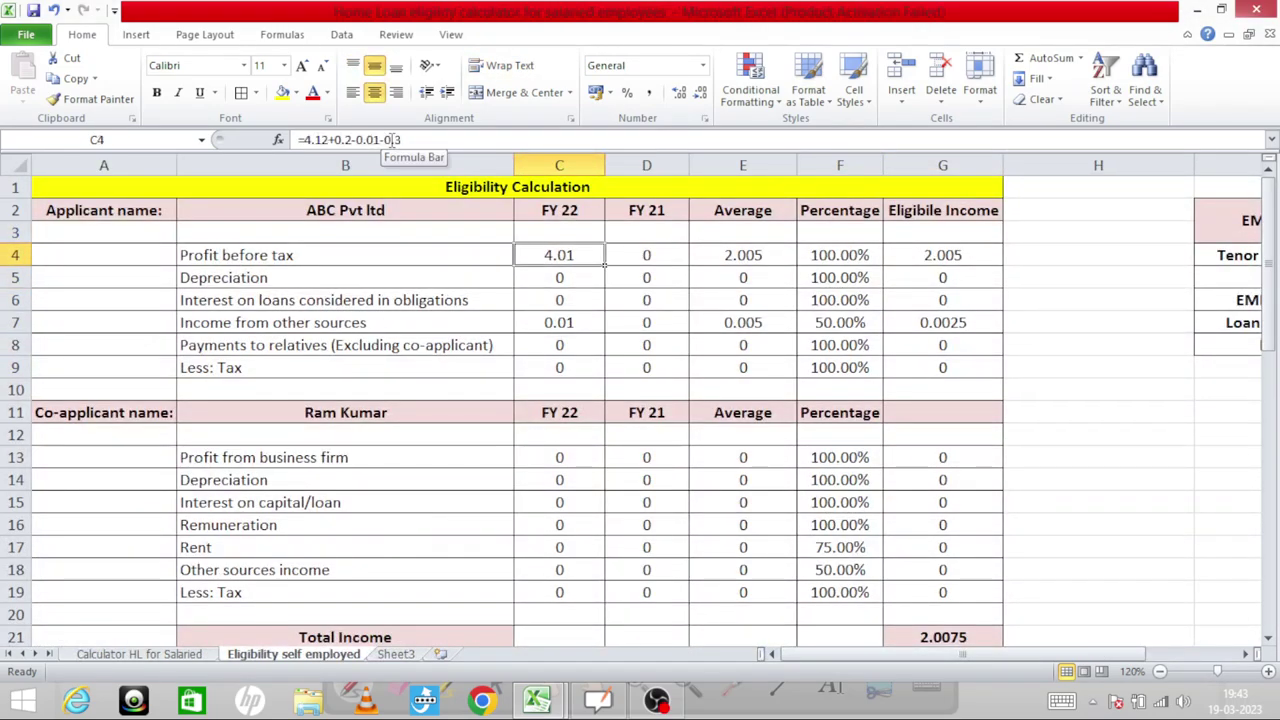
{"action": "left_click", "coordinate": [427, 138]}
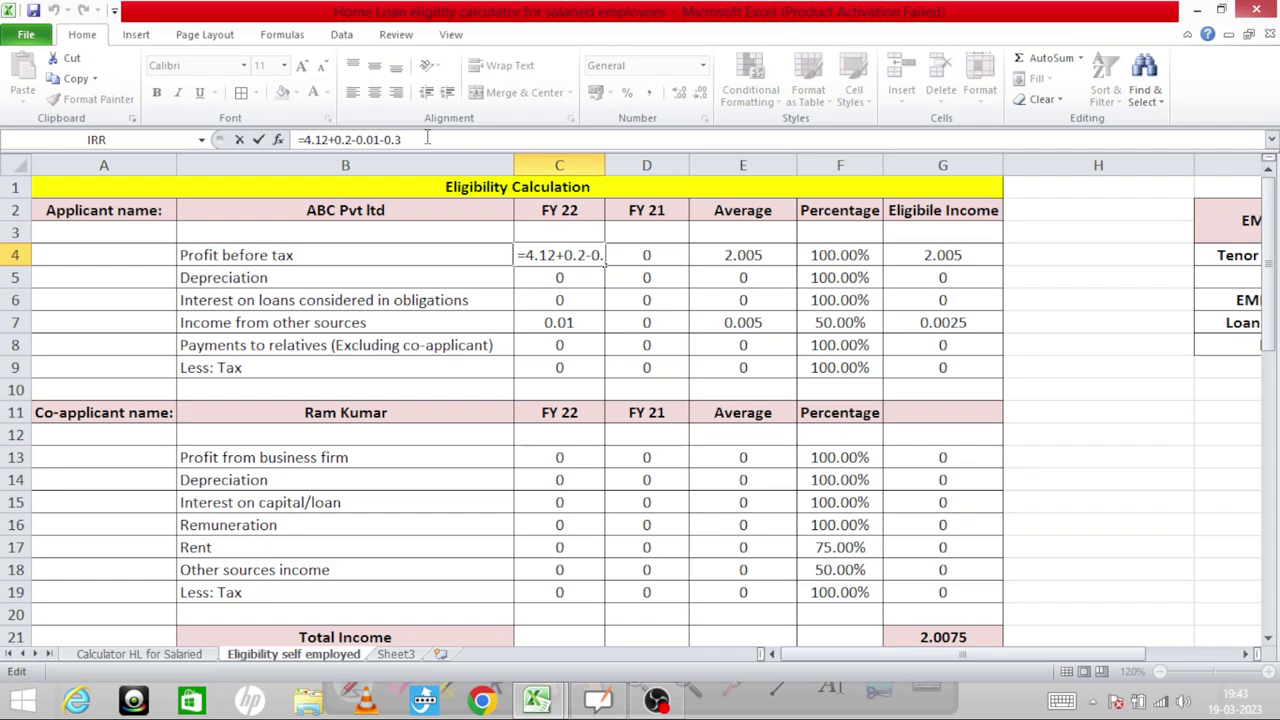
{"action": "type", "text": "-.2"}
{"action": "key", "text": "Return"}
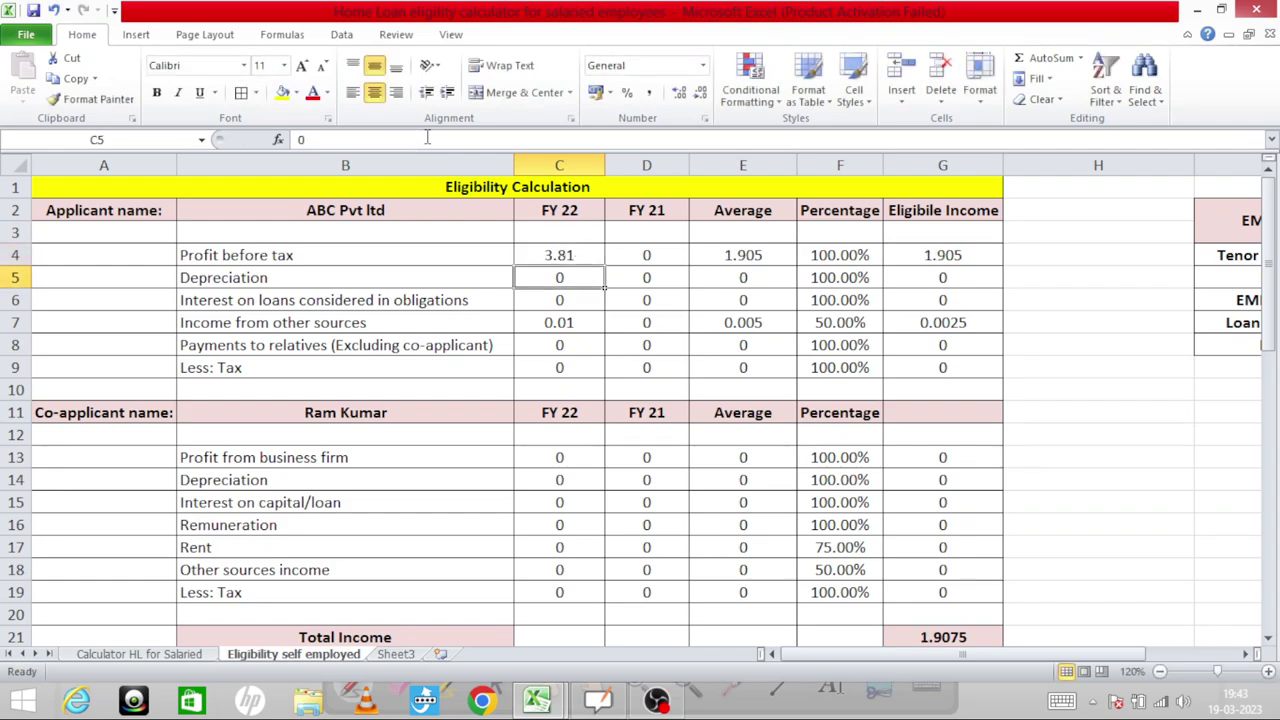
Look up the Ram exports misc income and subtract .1 in ABC Pvt ltd's FY 22 profit before tax formula
{"action": "key", "text": "Up"}
{"action": "key", "text": "ctrl+Tab"}
{"action": "key", "text": "Down"}
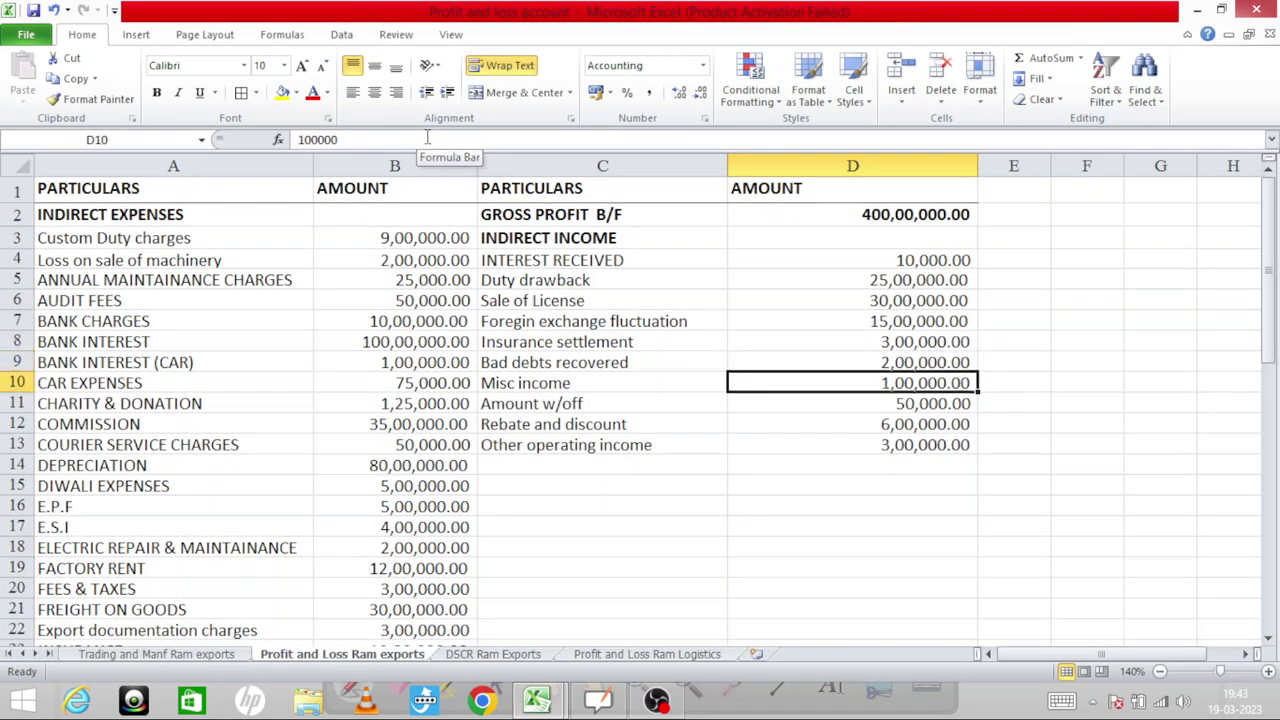
{"action": "key", "text": "ctrl+Tab"}
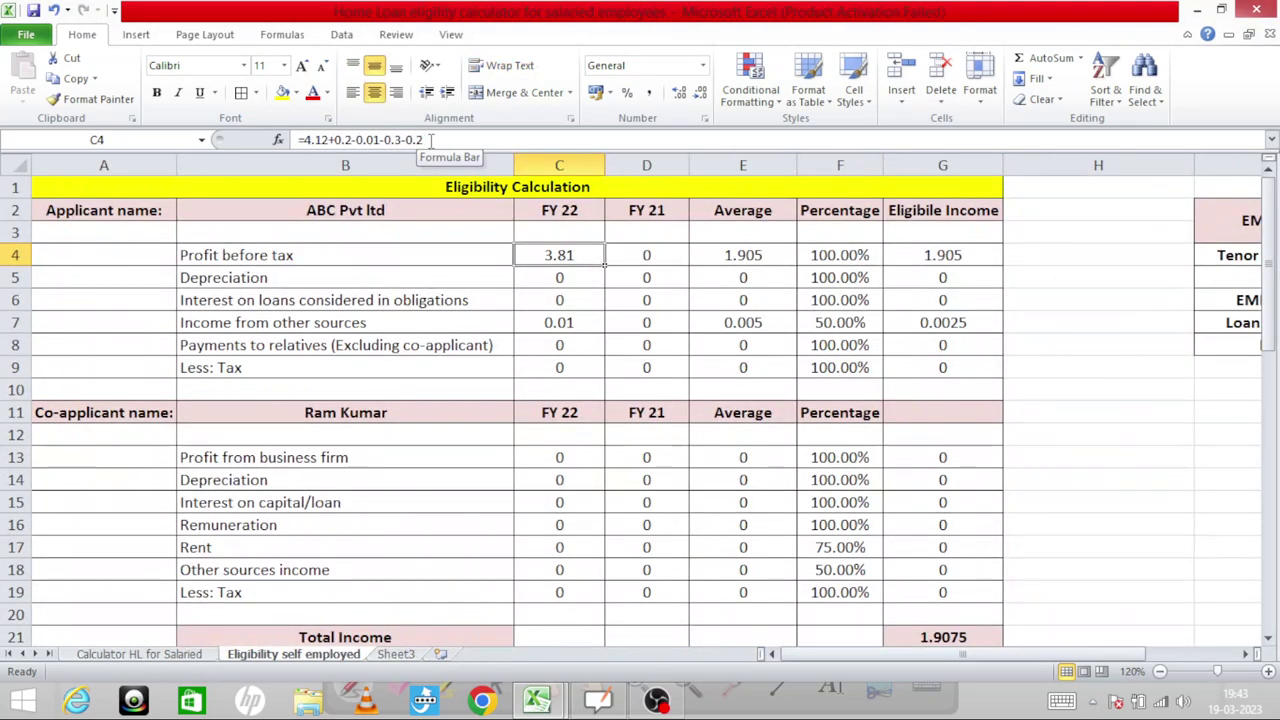
{"action": "left_click", "coordinate": [430, 140]}
{"action": "type", "text": "-"}
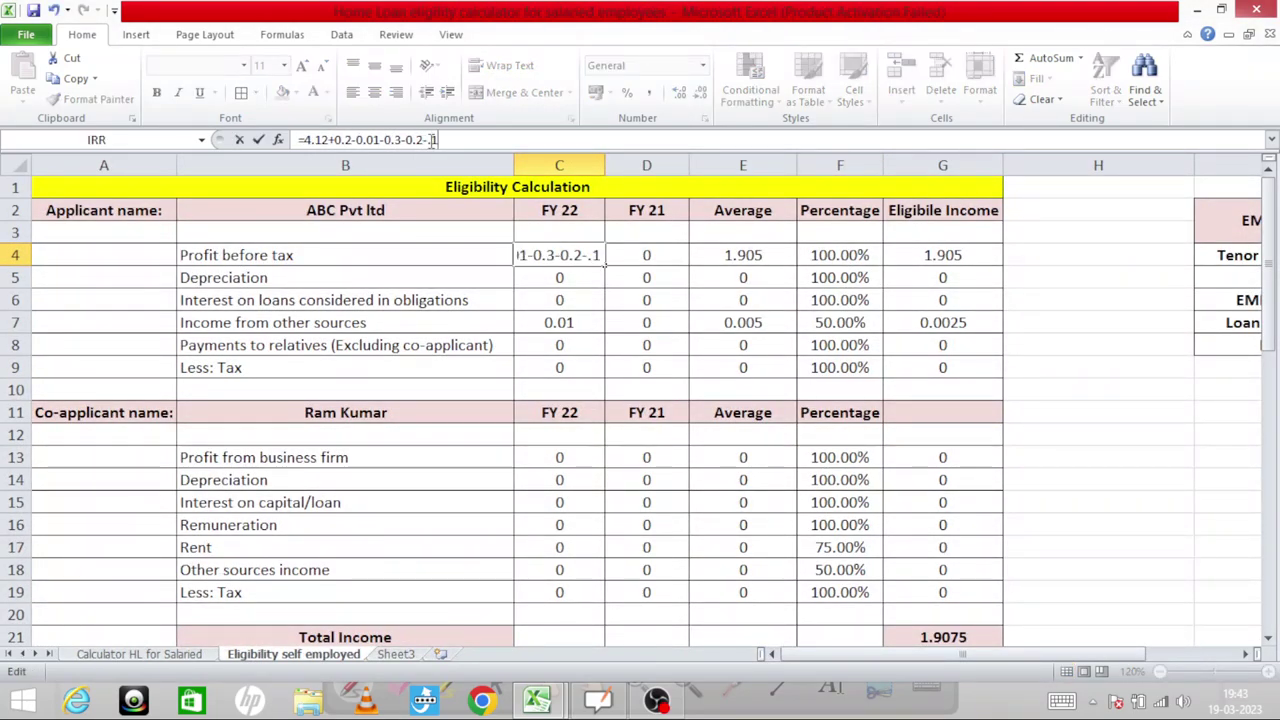
{"action": "type", "text": ".1"}
{"action": "key", "text": "Return"}
Add .1 for the misc income to ABC Pvt ltd's FY 22 income from other sources formula
{"action": "key", "text": "Down"}
{"action": "key", "text": "Down"}
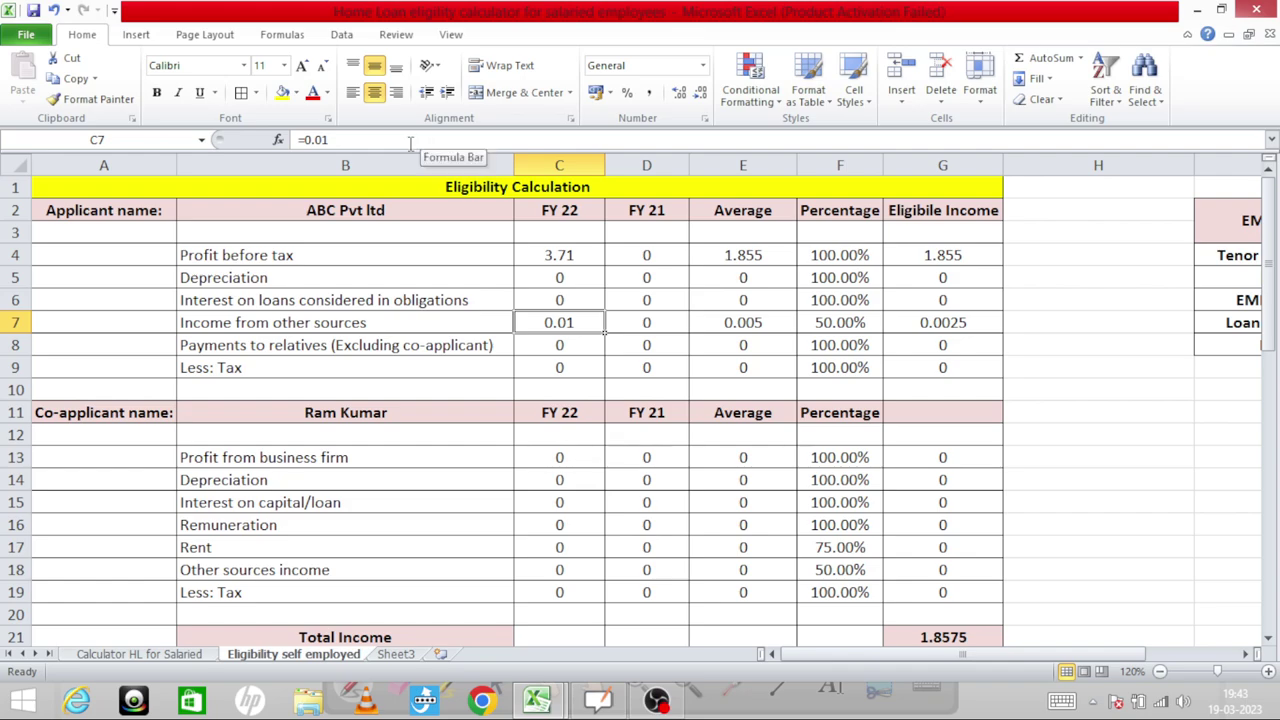
{"action": "left_click", "coordinate": [410, 143]}
{"action": "type", "text": "+"}
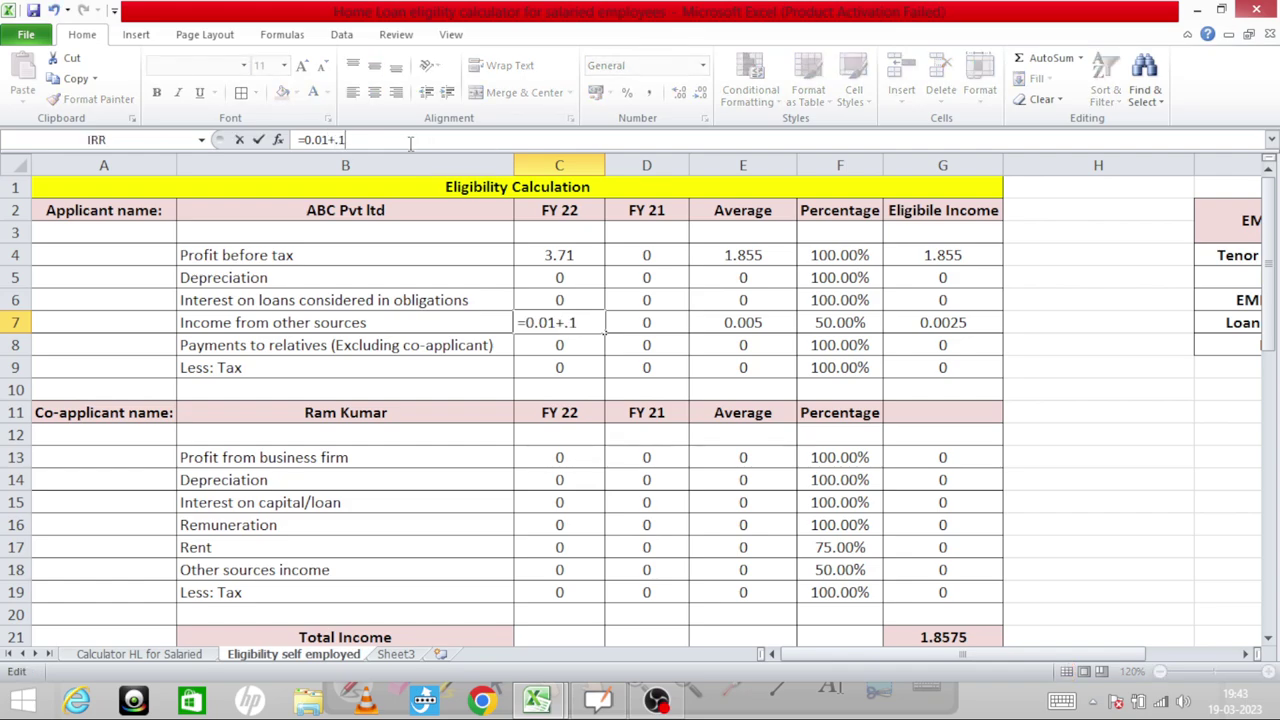
{"action": "type", "text": ".1"}
{"action": "key", "text": "Return"}
Check the remaining Ram exports indirect income rows: amount w/off, rebate and discount, and other operating income
{"action": "key", "text": "ctrl+Tab"}
{"action": "key", "text": "Down"}
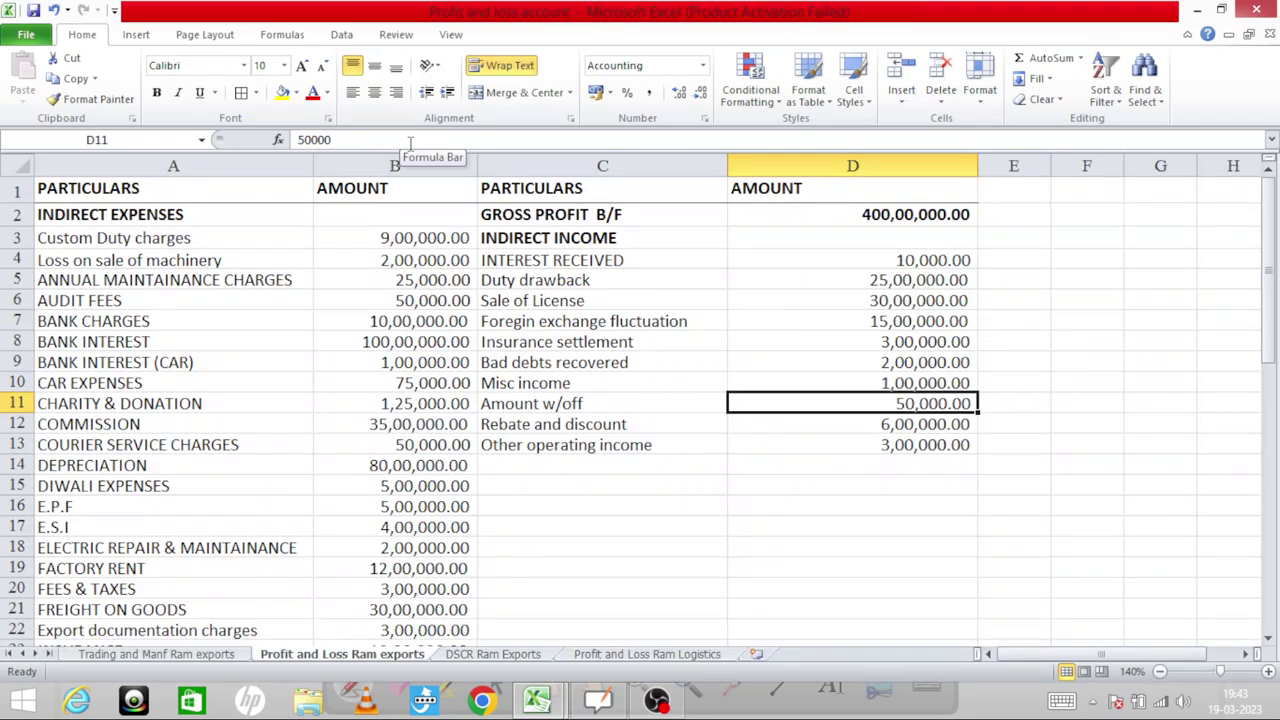
{"action": "key", "text": "Down"}
{"action": "key", "text": "Down"}
{"action": "key", "text": "Up"}
{"action": "key", "text": "Down"}
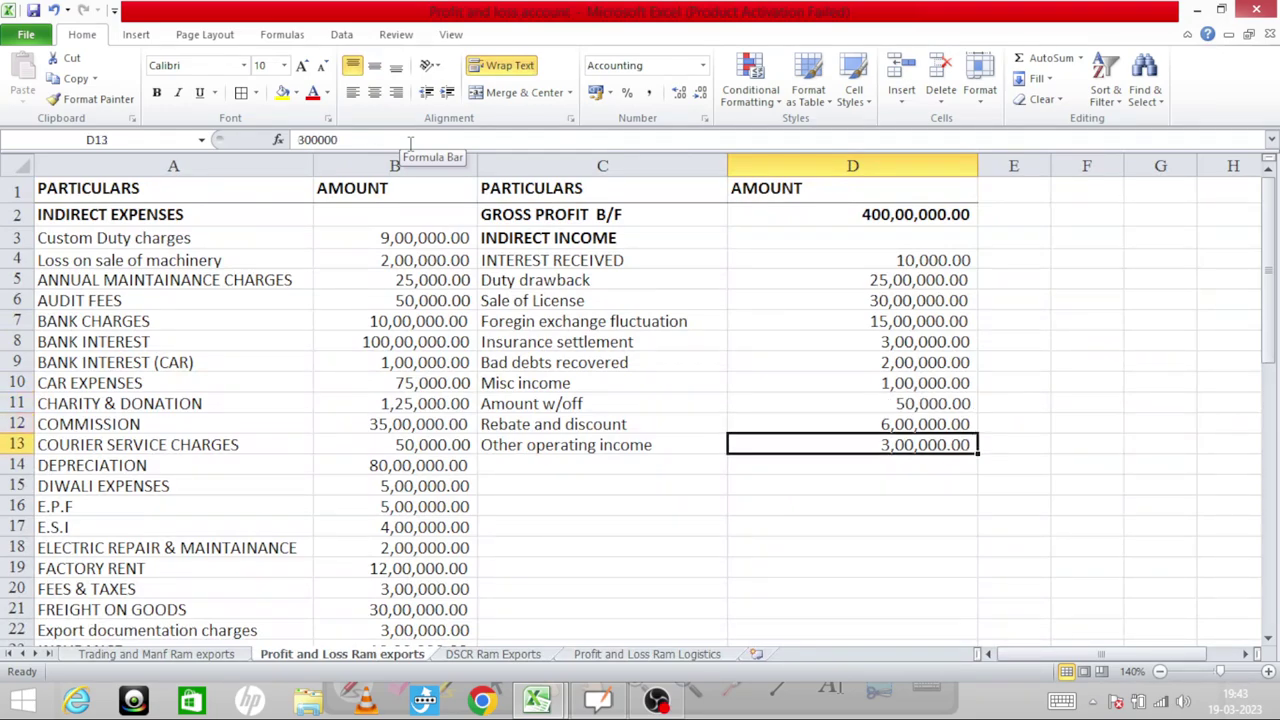
Return to the eligibility workbook and review ABC Pvt ltd's FY 22 entries from profit before tax to income from other sources
{"action": "key", "text": "ctrl+Tab"}
{"action": "key", "text": "Up"}
{"action": "key", "text": "Up"}
{"action": "key", "text": "Up"}
{"action": "key", "text": "Up"}
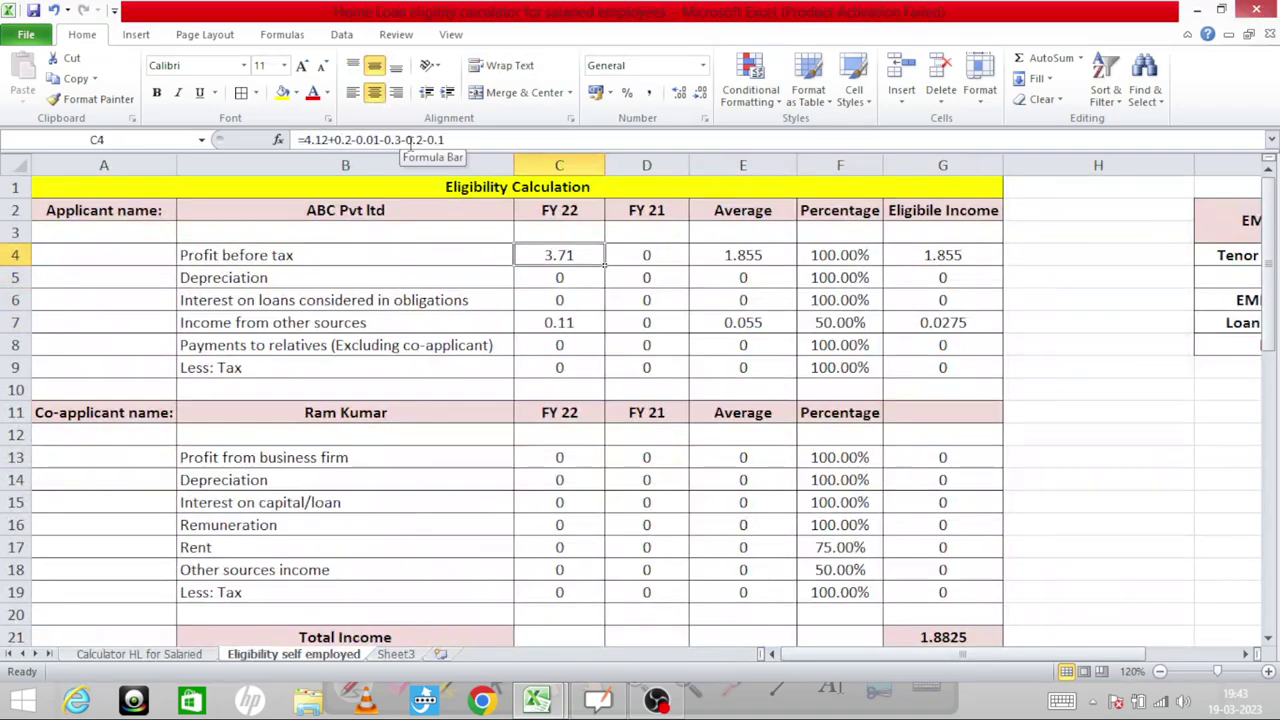
{"action": "key", "text": "Down"}
{"action": "key", "text": "Down"}
{"action": "key", "text": "Down"}
{"action": "key", "text": "Up"}
{"action": "key", "text": "Up"}
{"action": "key", "text": "Up"}
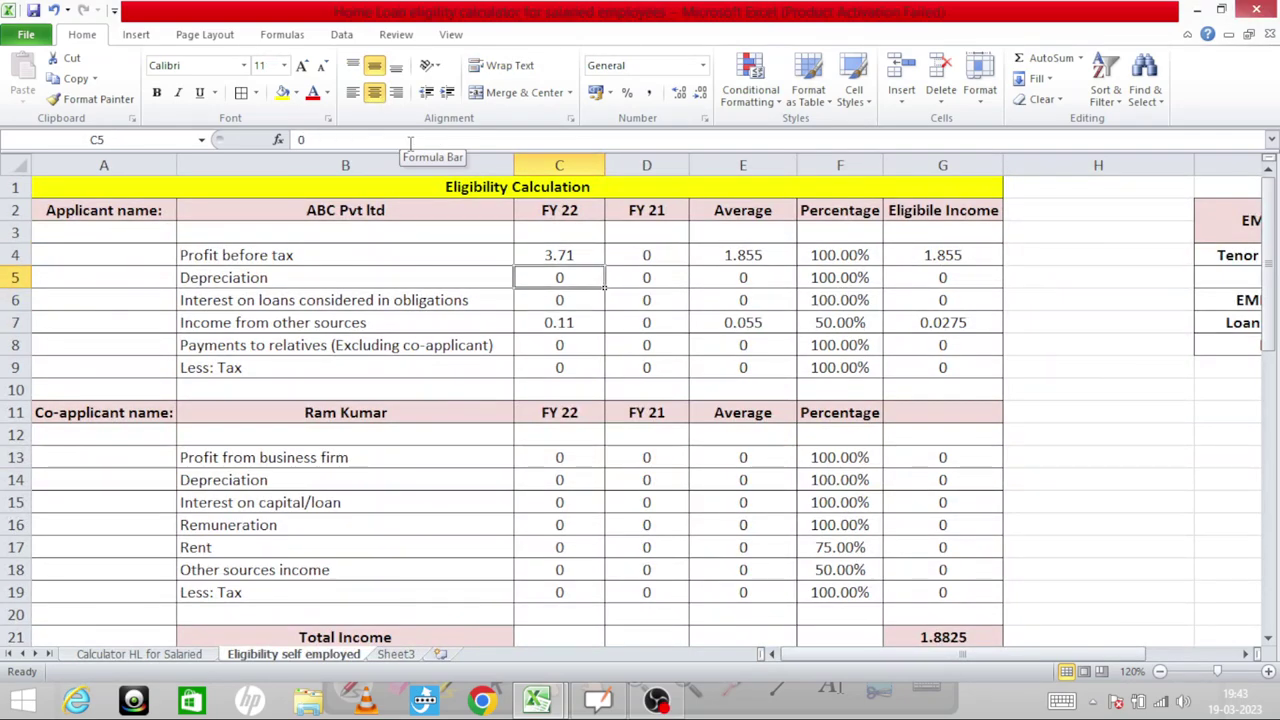
{"action": "key", "text": "Down"}
{"action": "key", "text": "Down"}
{"action": "key", "text": "Down"}
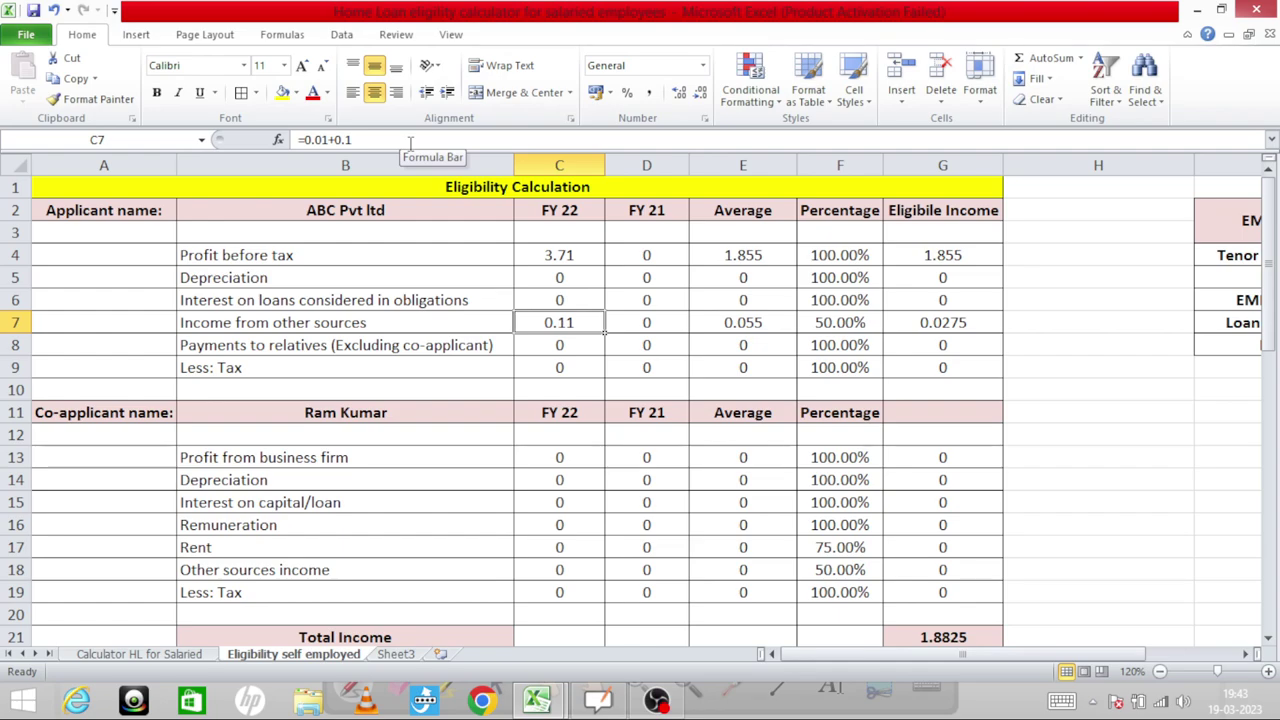
Switch from the Excel workbooks to the OpenBoard whiteboard
{"action": "key", "text": "alt+Tab"}
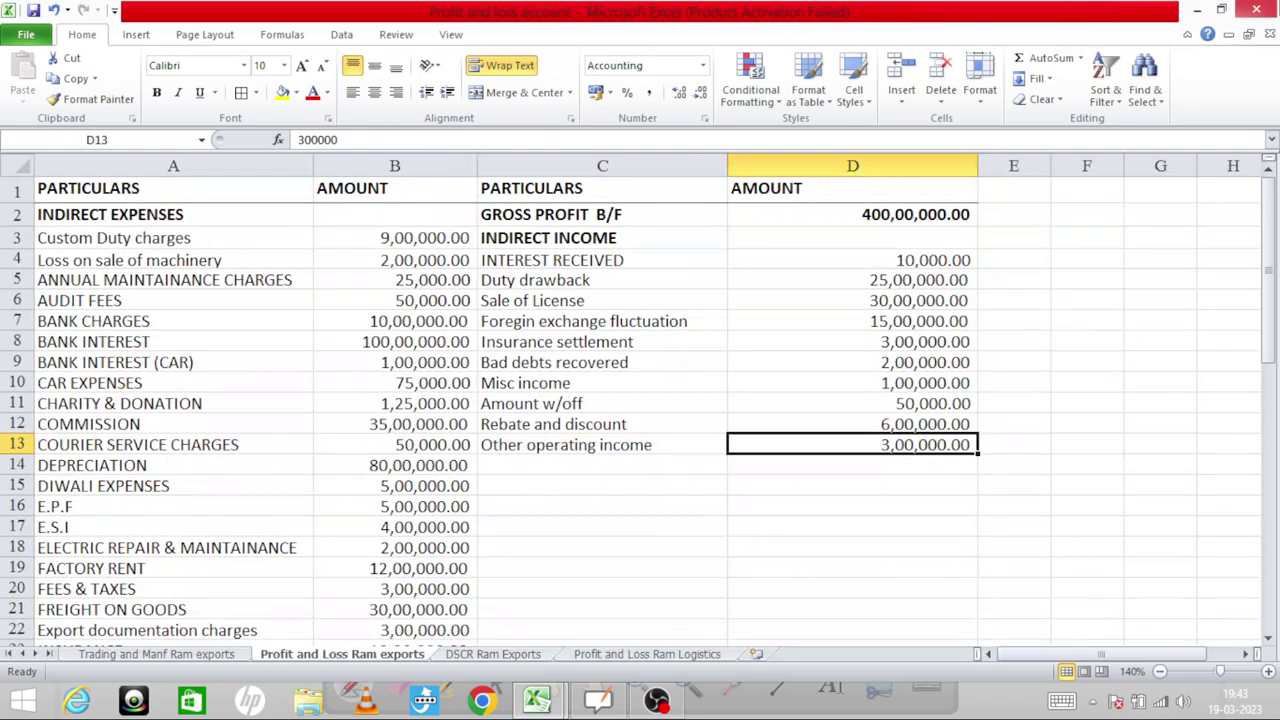
{"action": "key", "text": "alt+Tab"}
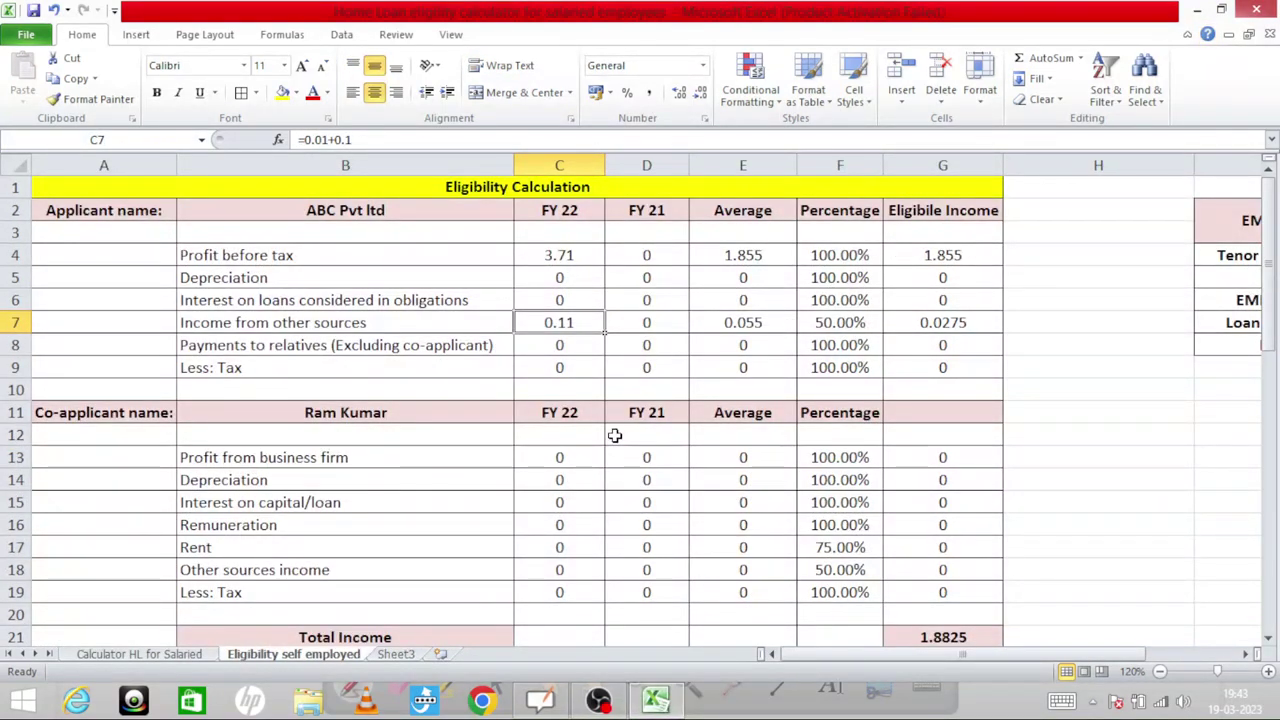
{"action": "key", "text": "alt+Tab"}
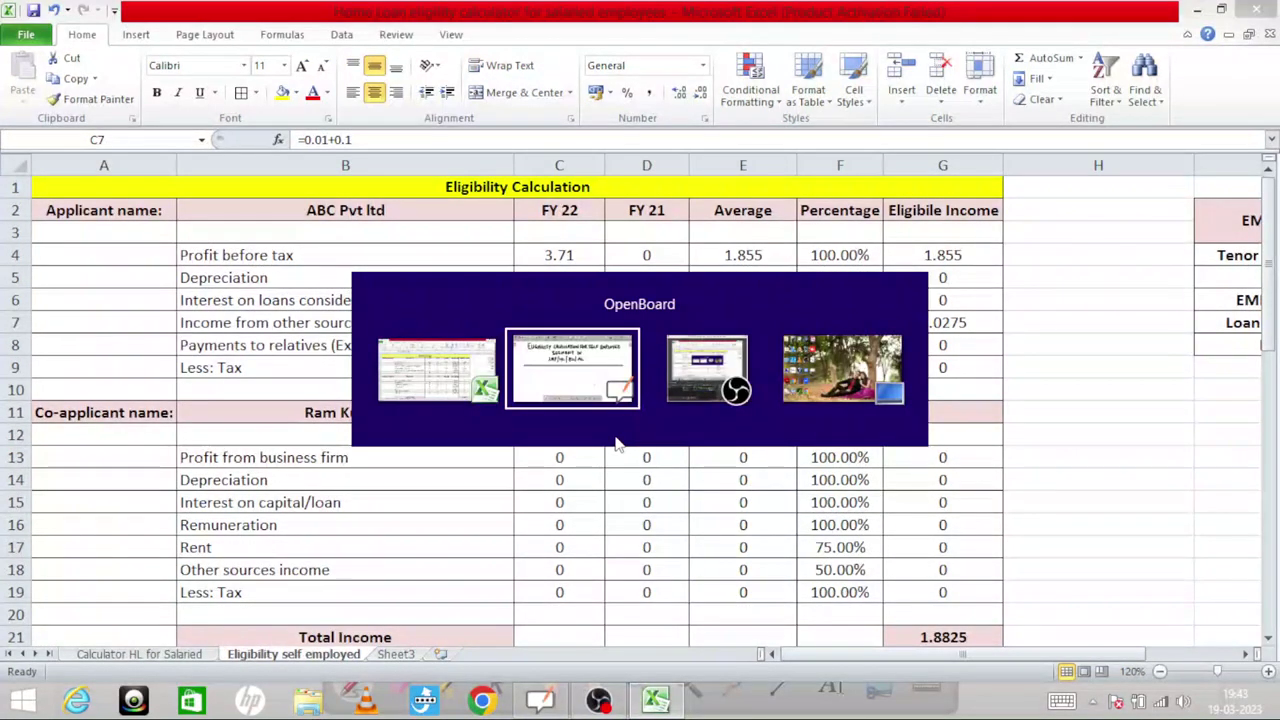